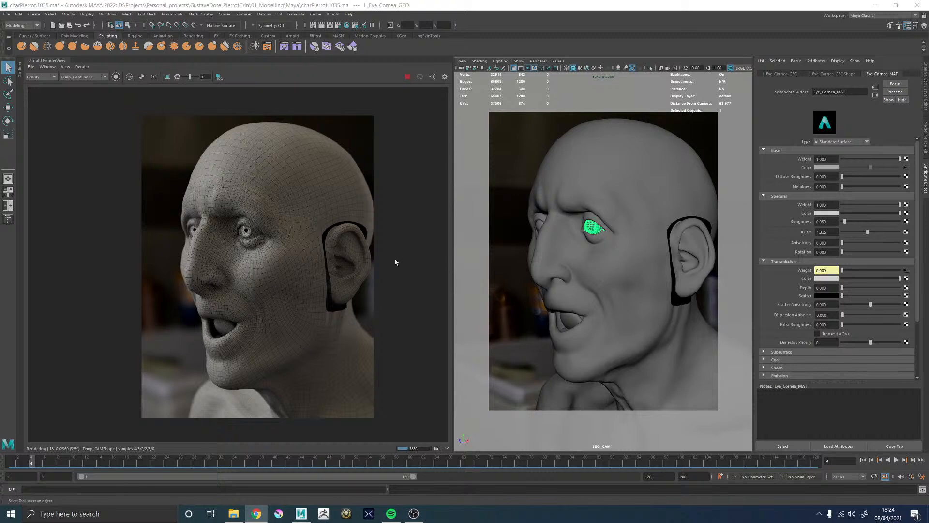
Examine the wireframe render of the head, including the brow, eye and ear areas, as it renders
{"action": "scroll", "coordinate": [202, 220], "scroll_direction": "up", "scroll_amount": 4}
{"action": "scroll", "coordinate": [201, 219], "scroll_direction": "up", "scroll_amount": 2}
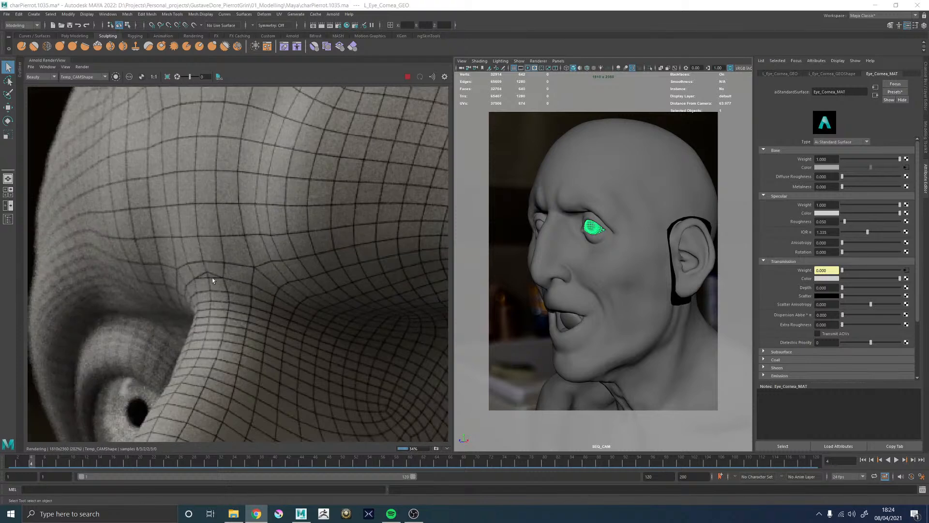
{"action": "scroll", "coordinate": [366, 320], "scroll_direction": "down", "scroll_amount": 6}
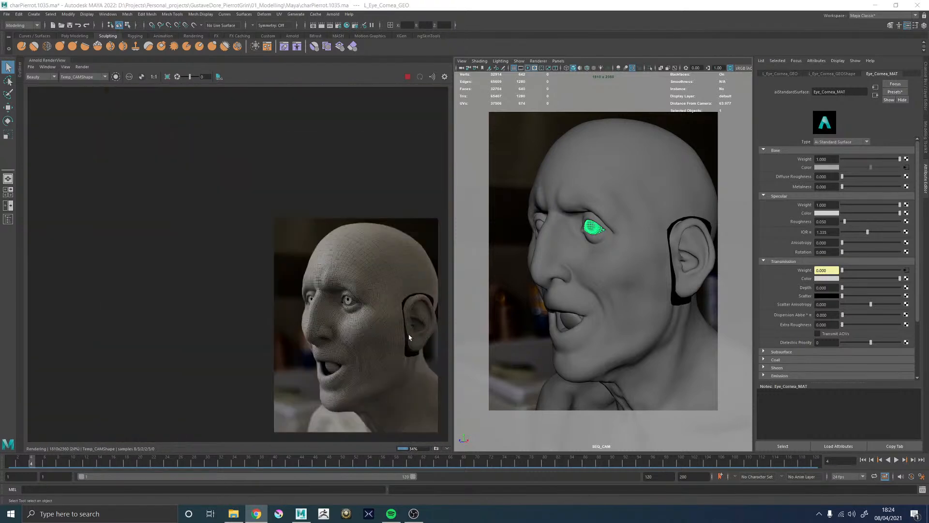
{"action": "scroll", "coordinate": [306, 295], "scroll_direction": "up", "scroll_amount": 3}
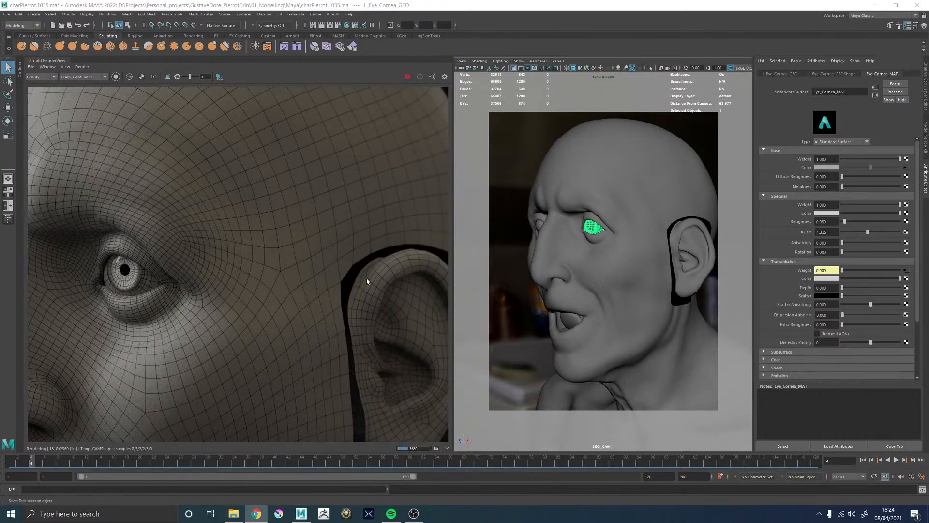
{"action": "scroll", "coordinate": [286, 292], "scroll_direction": "down", "scroll_amount": 3}
{"action": "scroll", "coordinate": [234, 317], "scroll_direction": "up", "scroll_amount": 1}
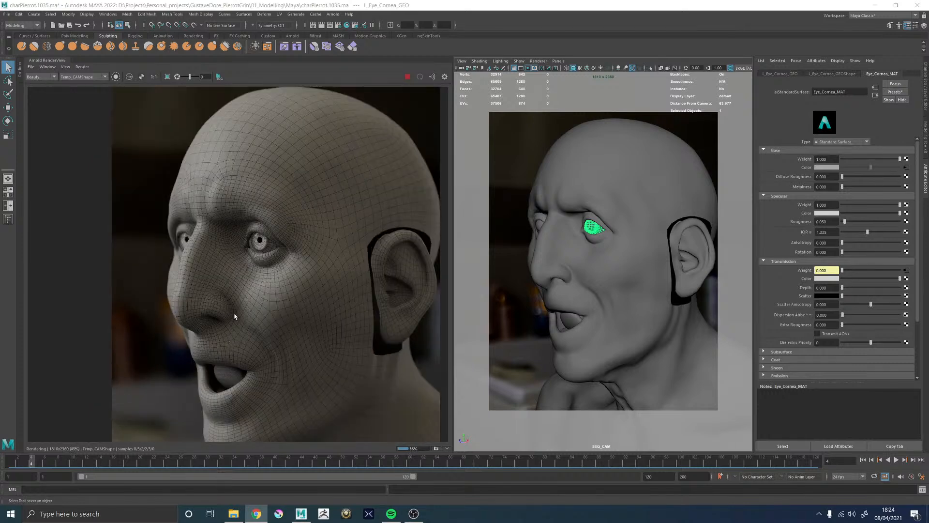
{"action": "scroll", "coordinate": [320, 345], "scroll_direction": "down", "scroll_amount": 2}
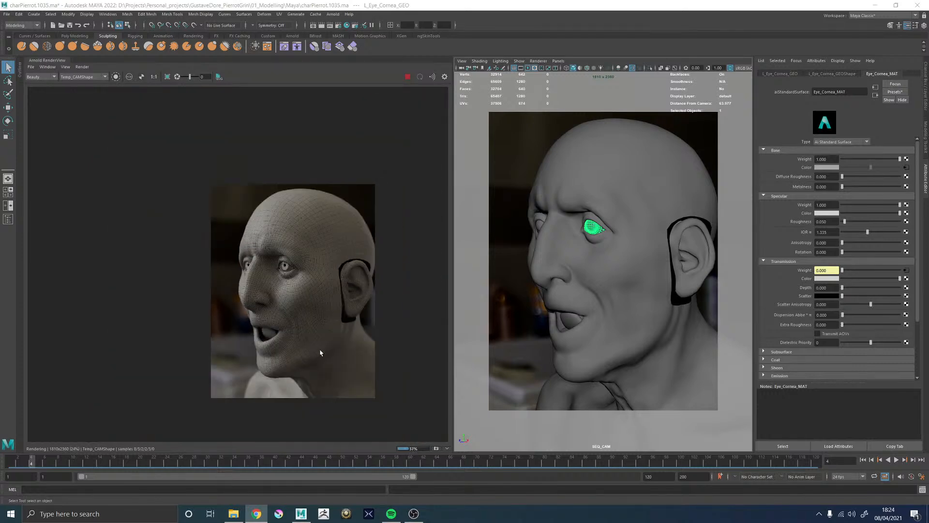
{"action": "scroll", "coordinate": [326, 343], "scroll_direction": "up", "scroll_amount": 1}
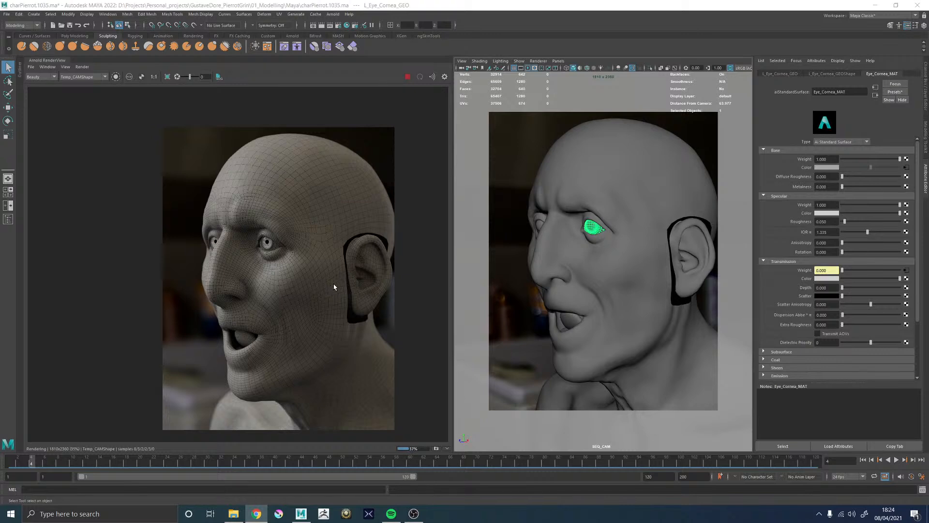
Stop the running render and inspect the wireframe around the eyes in the interrupted image
{"action": "left_click", "coordinate": [408, 77]}
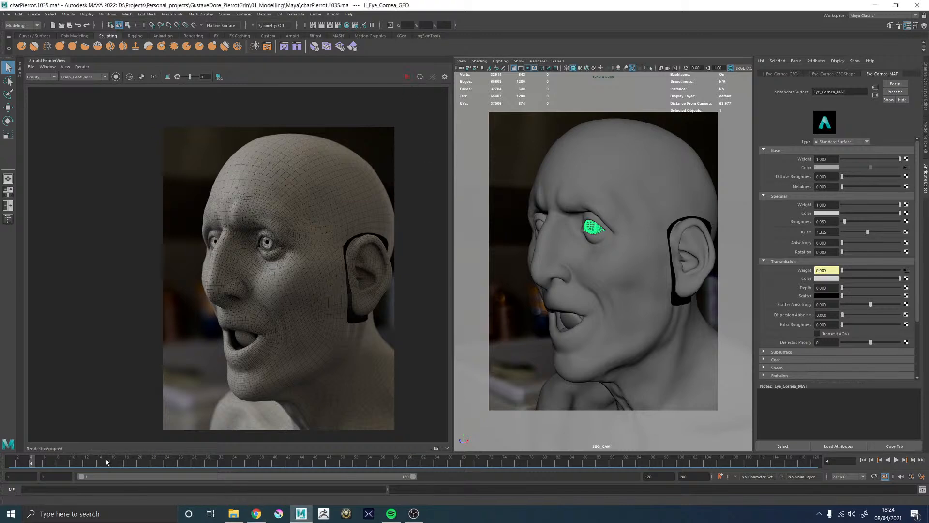
{"action": "mouse_move", "coordinate": [33, 466]}
{"action": "left_mouse_down"}
{"action": "mouse_move", "coordinate": [2, 463]}
{"action": "mouse_move", "coordinate": [35, 465]}
{"action": "left_mouse_up"}
{"action": "scroll", "coordinate": [251, 247], "scroll_direction": "up", "scroll_amount": 5}
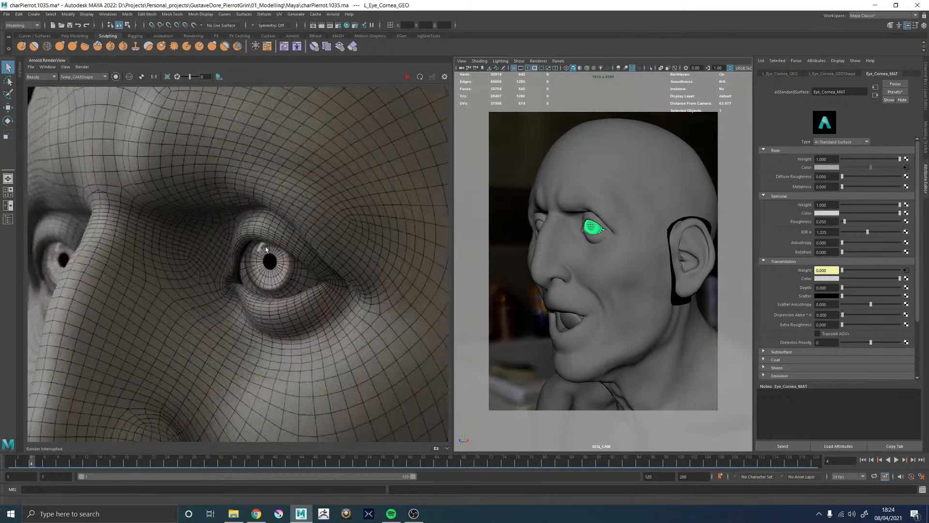
{"action": "scroll", "coordinate": [265, 245], "scroll_direction": "down", "scroll_amount": 5}
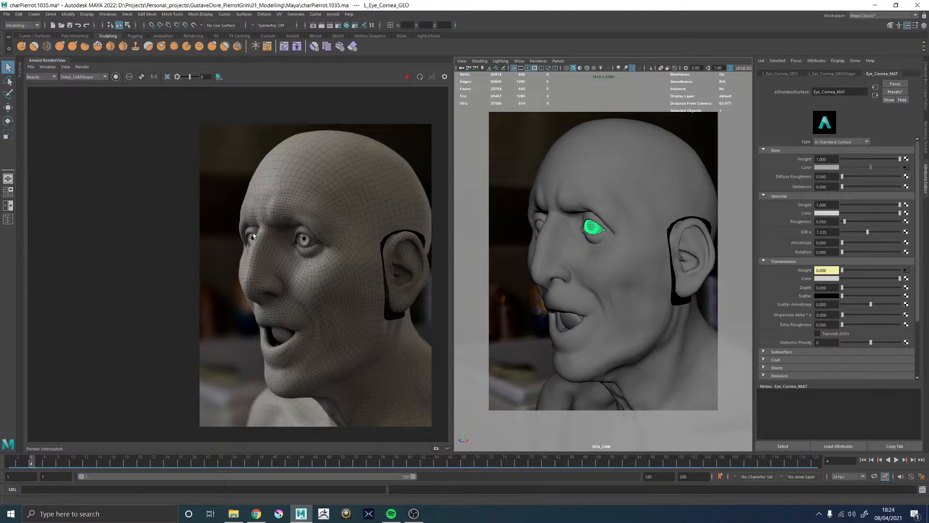
Compare the saved renders charPierrot_008.jpg and charPierrot_009.jpg in Photos, closing the image viewer when done
{"action": "left_click", "coordinate": [232, 517]}
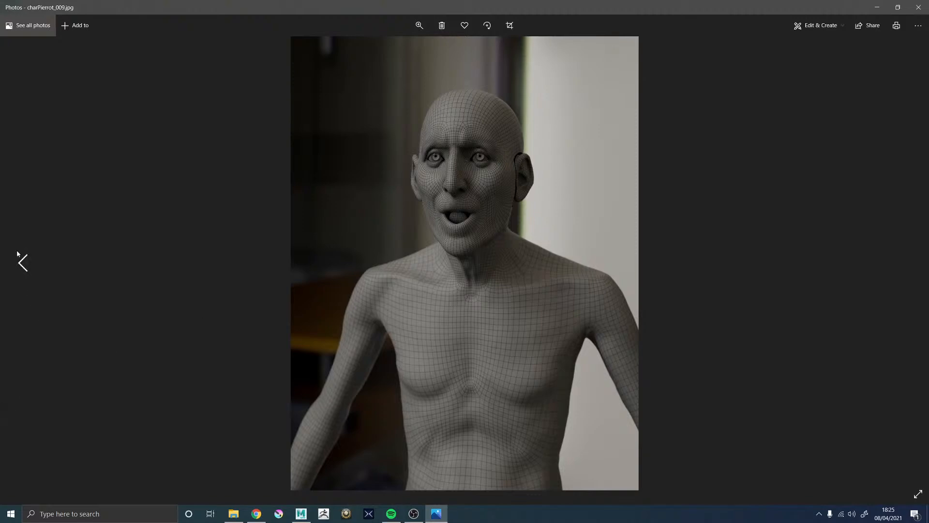
{"action": "left_click", "coordinate": [18, 254]}
{"action": "left_click", "coordinate": [907, 262]}
{"action": "left_click", "coordinate": [22, 263]}
{"action": "left_click", "coordinate": [908, 262]}
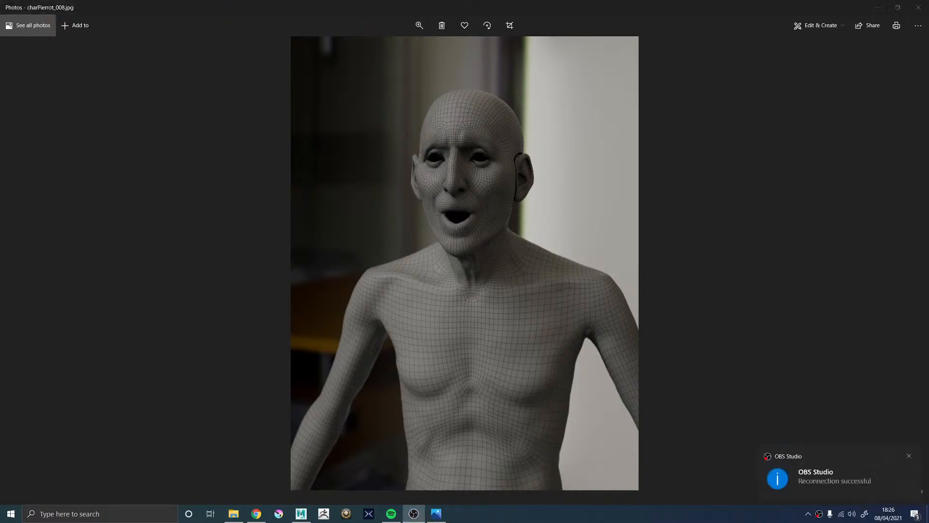
{"action": "left_click", "coordinate": [909, 456]}
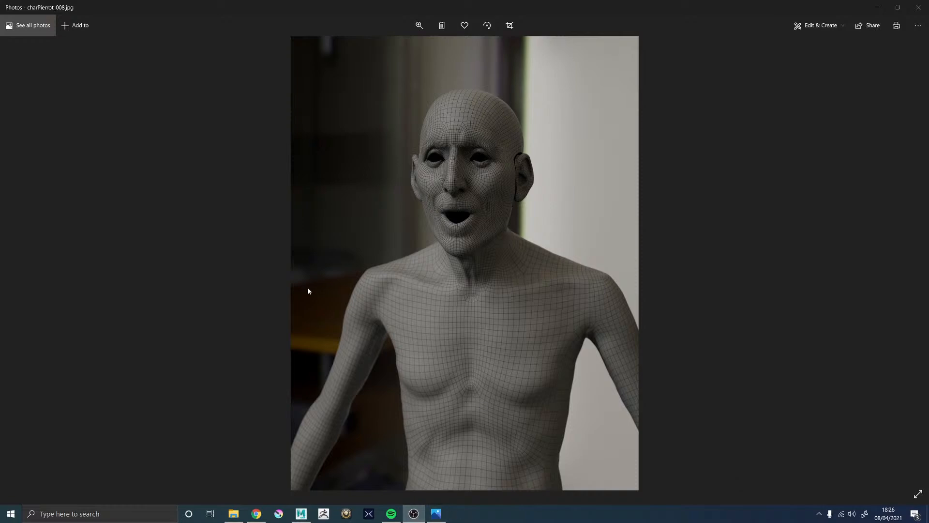
{"action": "left_click", "coordinate": [338, 435]}
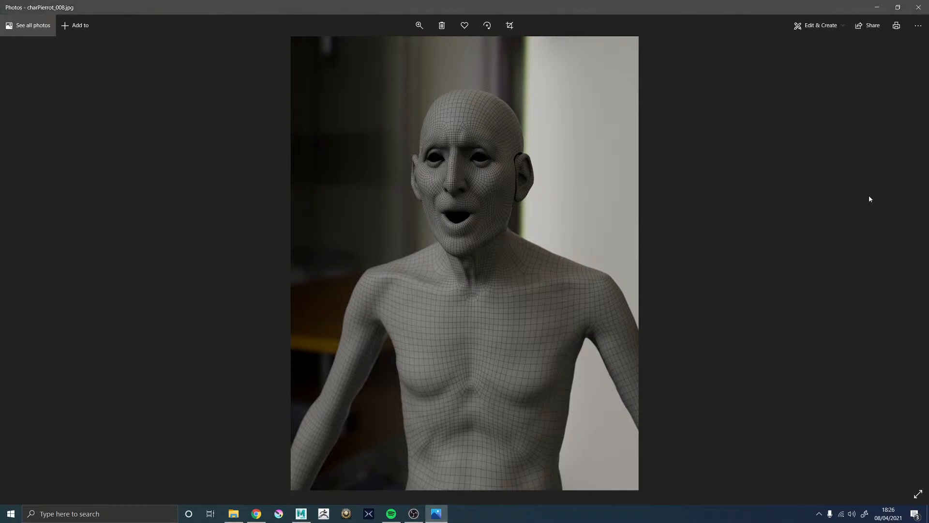
{"action": "left_click", "coordinate": [909, 262]}
{"action": "left_click", "coordinate": [918, 8]}
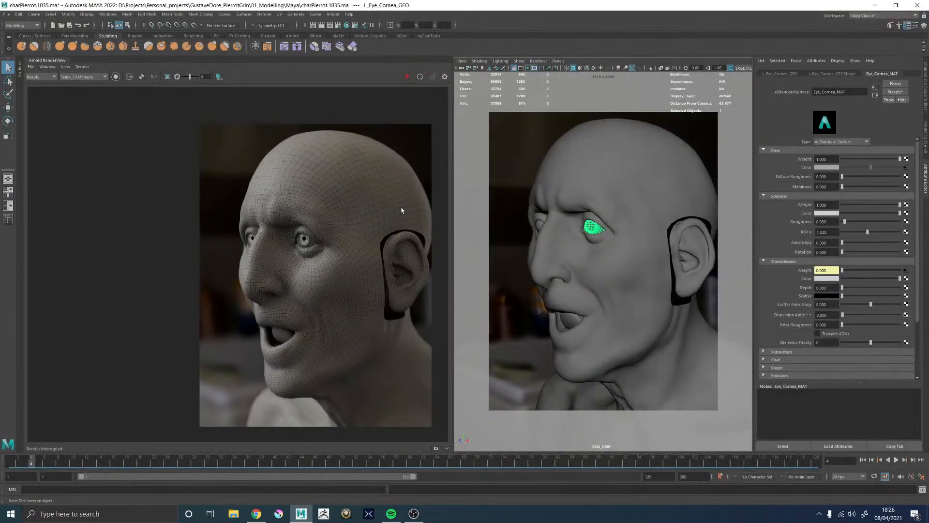
Examine the wireframe of the eyes, eyelids and surrounding face in the rendered head
{"action": "scroll", "coordinate": [294, 245], "scroll_direction": "up", "scroll_amount": 3}
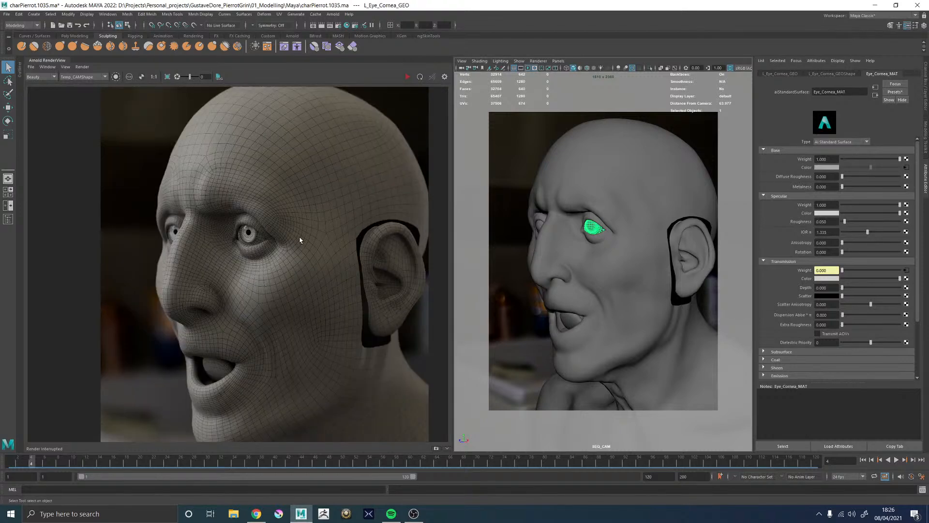
{"action": "scroll", "coordinate": [312, 245], "scroll_direction": "down", "scroll_amount": 1}
{"action": "scroll", "coordinate": [346, 263], "scroll_direction": "up", "scroll_amount": 1}
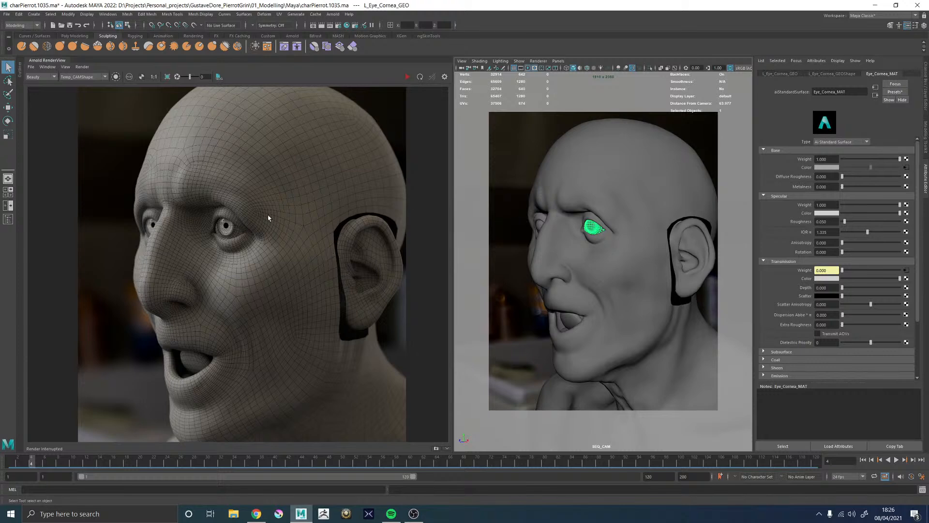
{"action": "scroll", "coordinate": [256, 232], "scroll_direction": "up", "scroll_amount": 2}
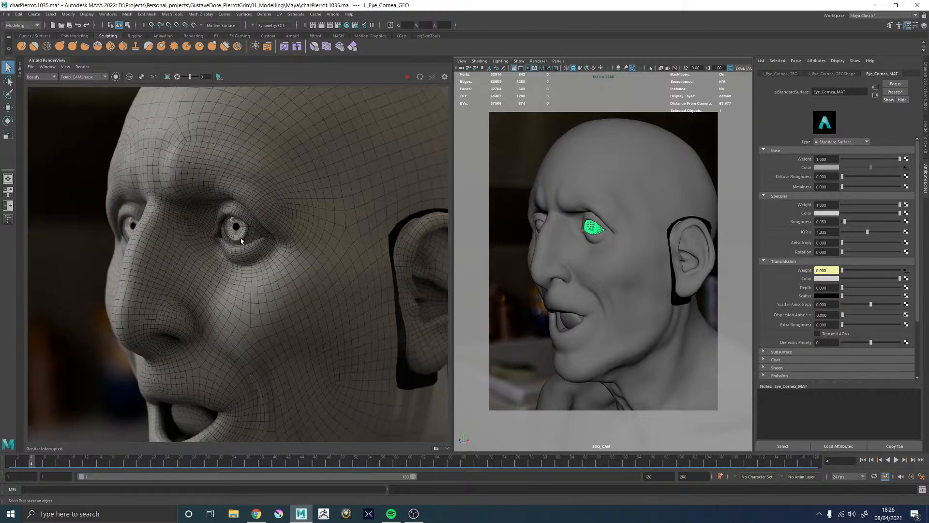
{"action": "scroll", "coordinate": [267, 245], "scroll_direction": "down", "scroll_amount": 1}
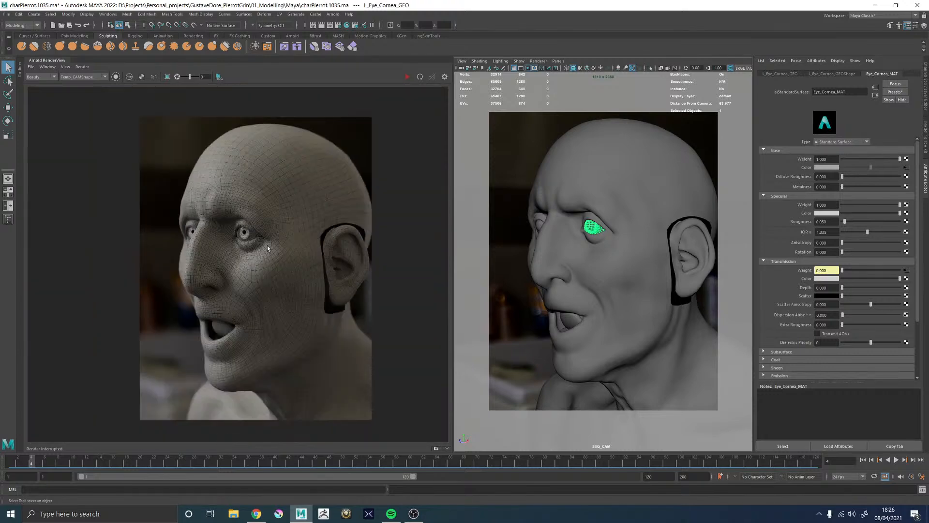
{"action": "scroll", "coordinate": [175, 247], "scroll_direction": "up", "scroll_amount": 1}
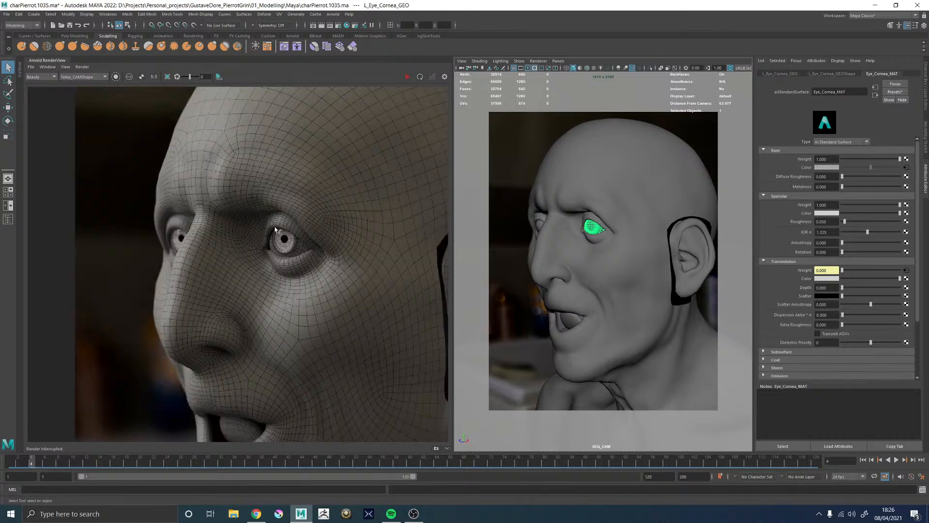
{"action": "scroll", "coordinate": [299, 245], "scroll_direction": "up", "scroll_amount": 1}
{"action": "scroll", "coordinate": [268, 256], "scroll_direction": "up", "scroll_amount": 2}
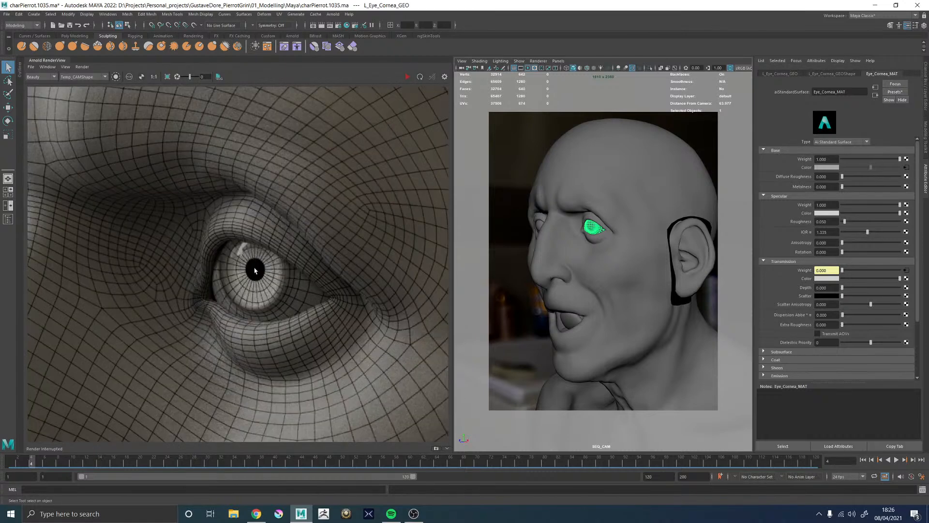
{"action": "scroll", "coordinate": [259, 280], "scroll_direction": "down", "scroll_amount": 2}
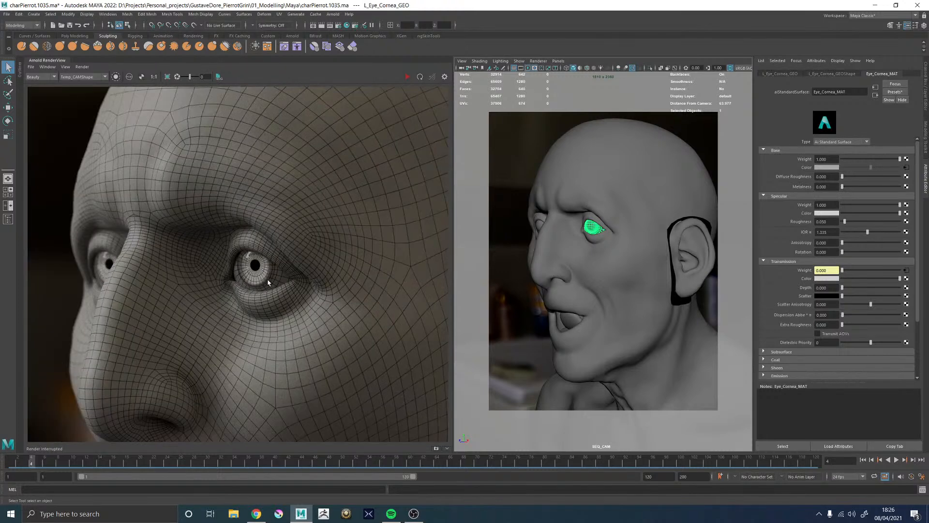
{"action": "scroll", "coordinate": [267, 280], "scroll_direction": "down", "scroll_amount": 2}
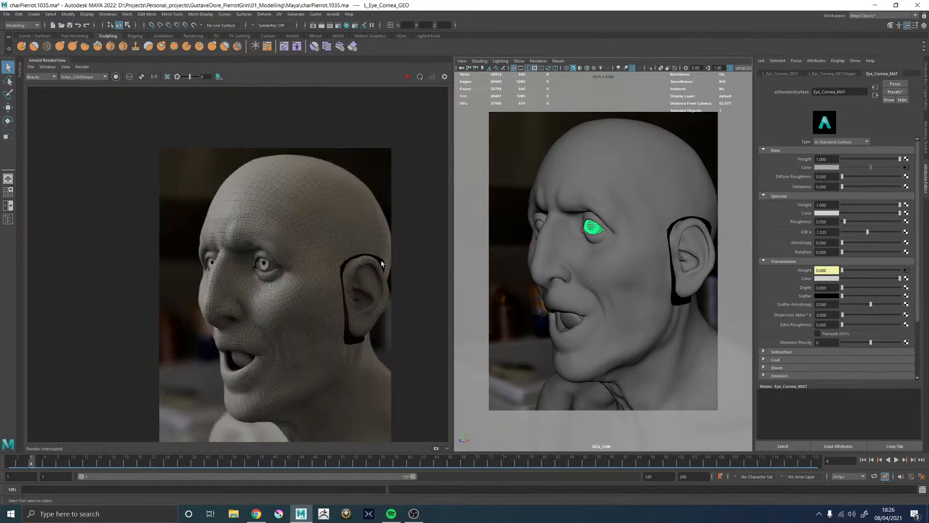
Switch the viewport to the persp camera and enlarge it to fill the workspace
{"action": "left_click", "coordinate": [558, 61]}
{"action": "mouse_move", "coordinate": [595, 68]}
{"action": "left_click", "coordinate": [642, 90]}
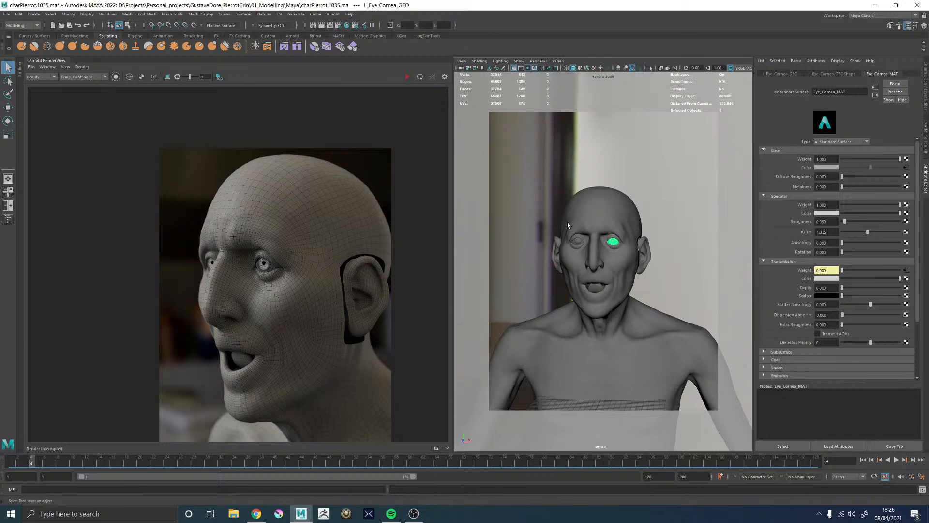
{"action": "left_click", "coordinate": [33, 62]}
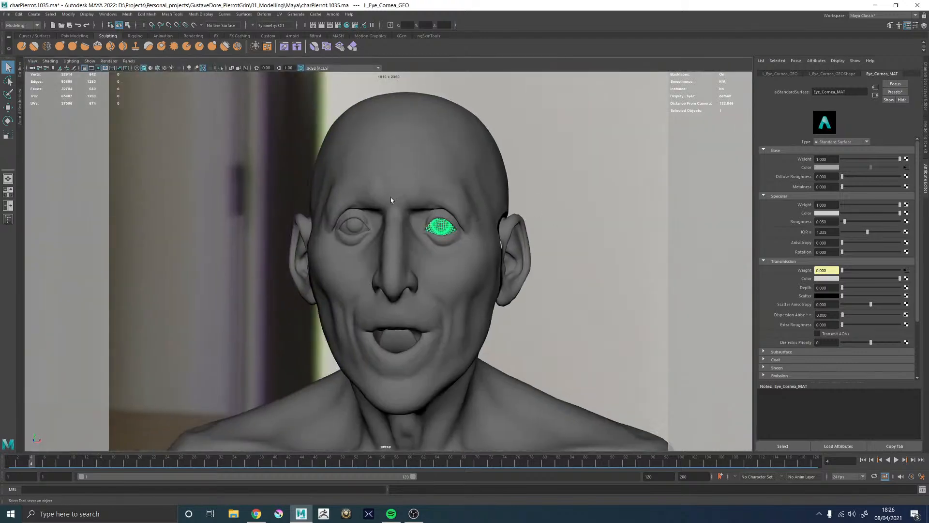
Select the persp camera and turn off its resolution gate in the viewport
{"action": "left_click", "coordinate": [387, 194]}
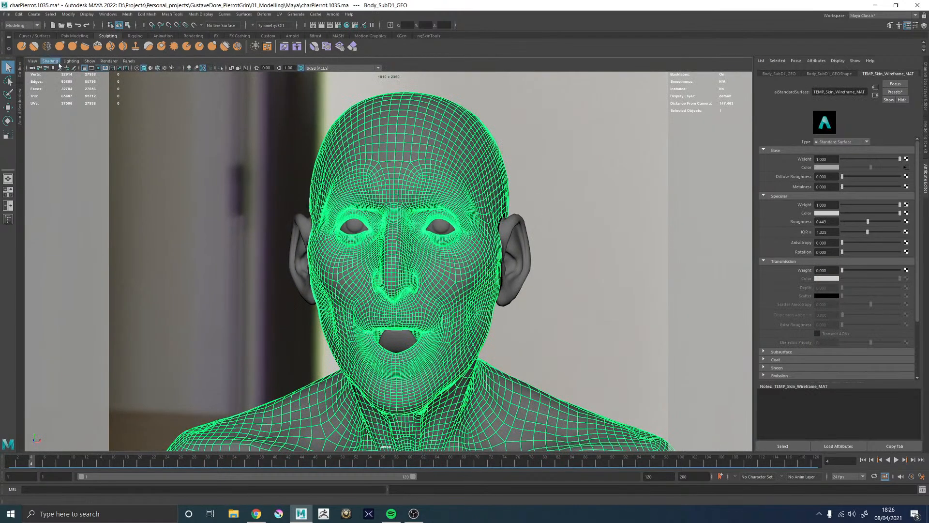
{"action": "left_click", "coordinate": [32, 69]}
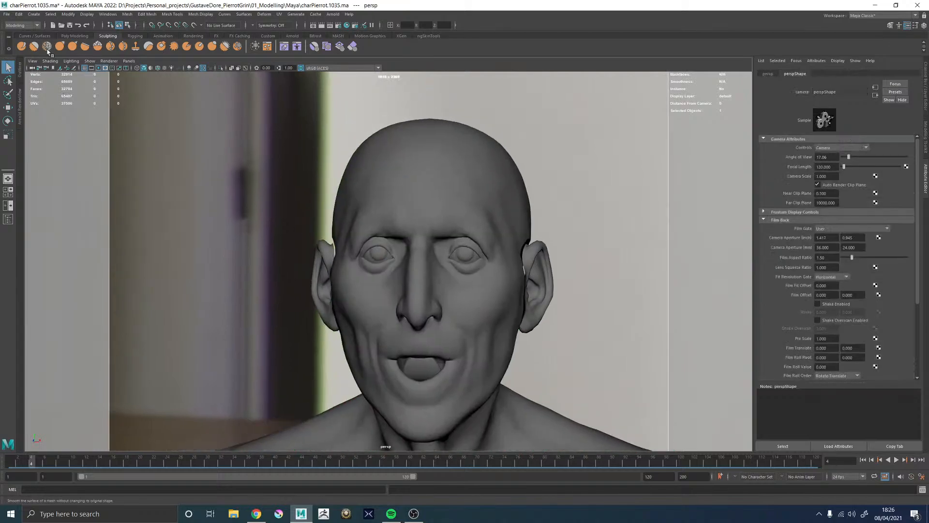
{"action": "left_click", "coordinate": [96, 69]}
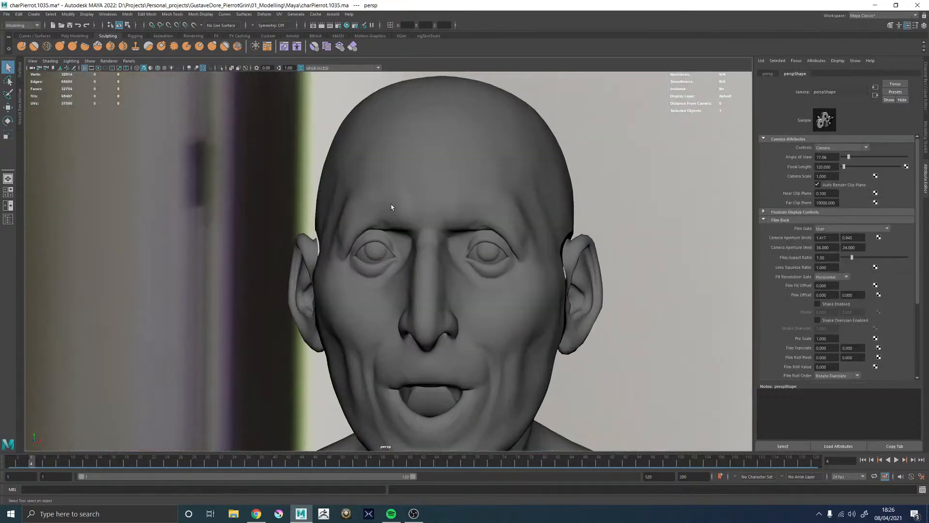
Merge the extra vertices on the body mesh between the brows, just above the nose bridge
{"action": "left_click", "coordinate": [431, 224]}
{"action": "scroll", "coordinate": [416, 179], "scroll_direction": "up", "scroll_amount": 5}
{"action": "scroll", "coordinate": [518, 200], "scroll_direction": "up", "scroll_amount": 10}
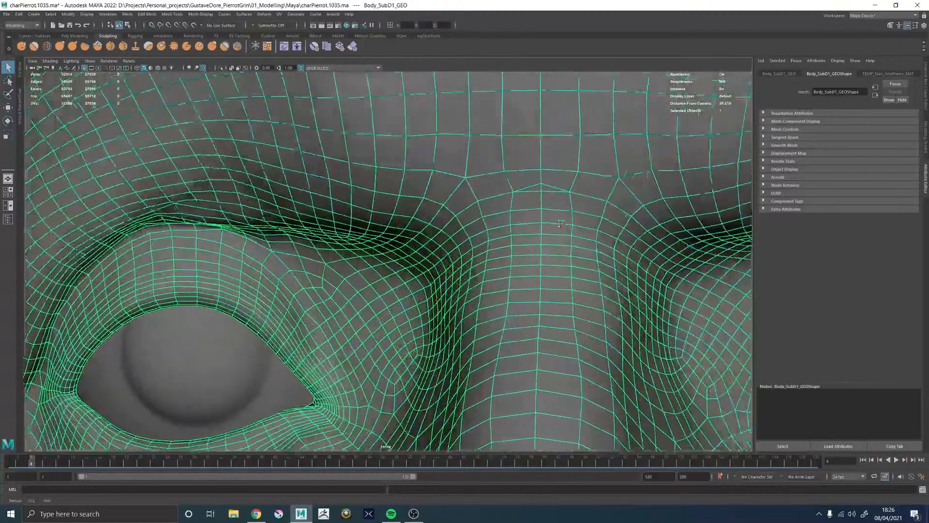
{"action": "right_click", "coordinate": [518, 199]}
{"action": "right_click_drag", "start_coordinate": [518, 199], "coordinate": [507, 159]}
{"action": "left_click", "coordinate": [509, 213]}
{"action": "key", "text": "g"}
Select the body mesh's vertical centre edge loop, check it down the back, and apply an X position value to it
{"action": "double_click", "coordinate": [506, 168]}
{"action": "scroll", "coordinate": [510, 175], "scroll_direction": "down", "scroll_amount": 6}
{"action": "scroll", "coordinate": [516, 183], "scroll_direction": "down", "scroll_amount": 10}
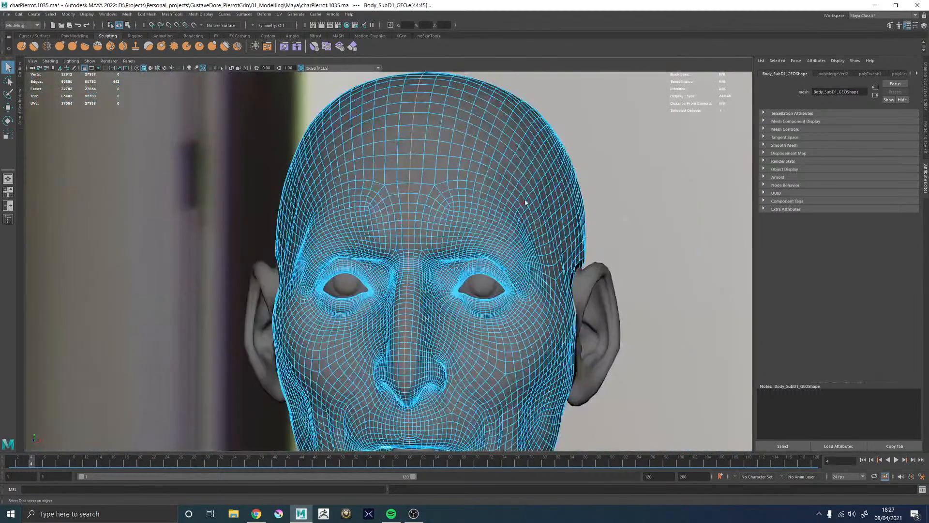
{"action": "left_click_drag", "start_coordinate": [585, 232], "coordinate": [445, 276], "text": "alt"}
{"action": "middle_click_drag", "start_coordinate": [444, 277], "coordinate": [441, 194], "text": "alt"}
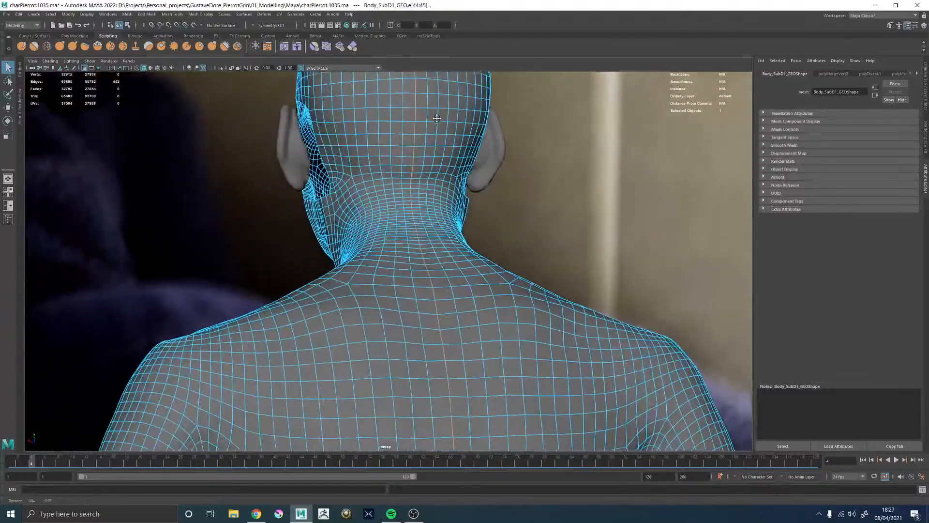
{"action": "left_click_drag", "start_coordinate": [506, 249], "coordinate": [420, 286], "text": "alt"}
{"action": "middle_click_drag", "start_coordinate": [421, 286], "coordinate": [420, 171], "text": "alt"}
{"action": "scroll", "coordinate": [407, 232], "scroll_direction": "down", "scroll_amount": 4}
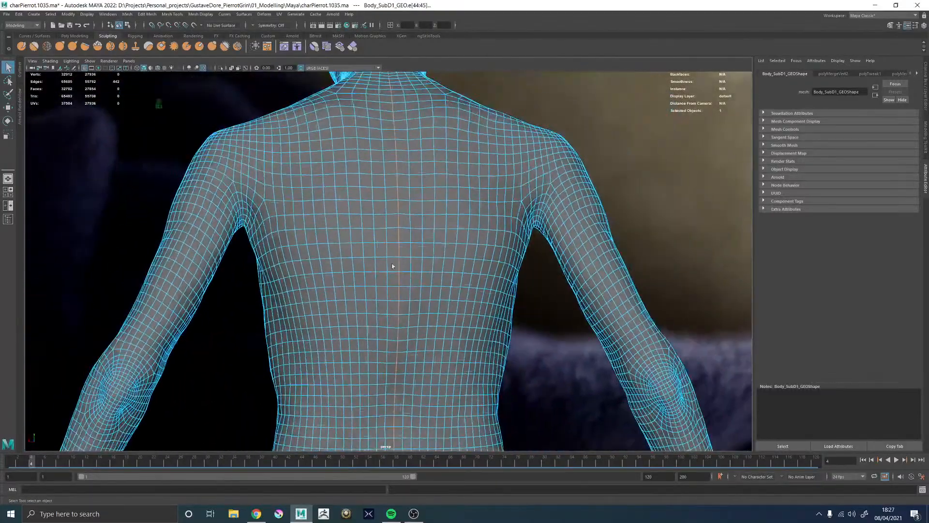
{"action": "middle_click_drag", "start_coordinate": [394, 265], "coordinate": [404, 149], "text": "alt"}
{"action": "left_click_drag", "start_coordinate": [403, 324], "coordinate": [379, 312], "text": "alt"}
{"action": "middle_click_drag", "start_coordinate": [380, 312], "coordinate": [394, 288], "text": "alt"}
{"action": "left_click", "coordinate": [411, 27]}
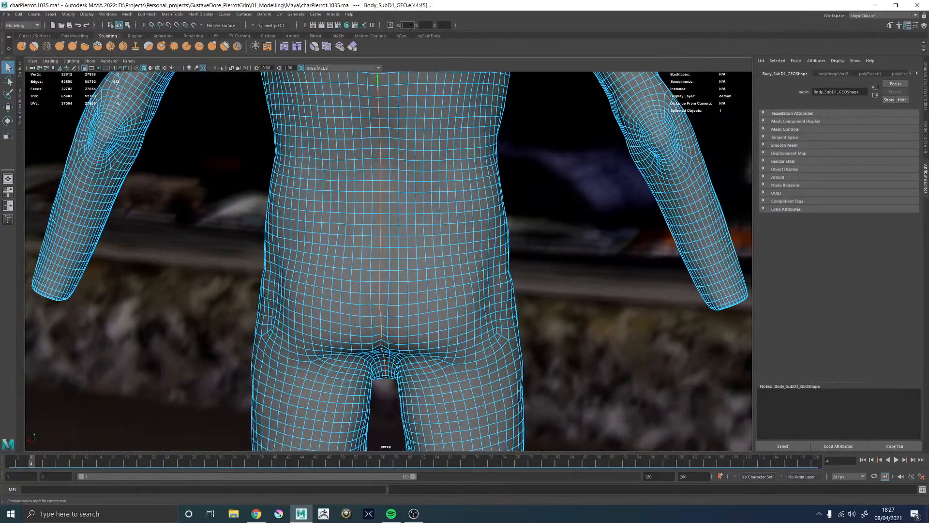
{"action": "key", "text": "Return"}
Deselect the edge loop and examine the body mesh from several angles, ending on the lower face
{"action": "left_click_drag", "start_coordinate": [242, 194], "coordinate": [391, 132], "text": "alt"}
{"action": "middle_click_drag", "start_coordinate": [391, 132], "coordinate": [399, 237], "text": "alt"}
{"action": "right_click_drag", "start_coordinate": [400, 237], "coordinate": [716, 322], "text": "alt"}
{"action": "left_click_drag", "start_coordinate": [439, 220], "coordinate": [448, 193], "text": "alt"}
{"action": "middle_click_drag", "start_coordinate": [448, 193], "coordinate": [421, 320], "text": "alt"}
{"action": "left_click_drag", "start_coordinate": [421, 320], "coordinate": [384, 309], "text": "alt"}
{"action": "left_click", "coordinate": [203, 350]}
{"action": "middle_click_drag", "start_coordinate": [252, 351], "coordinate": [247, 245], "text": "alt"}
{"action": "left_click_drag", "start_coordinate": [247, 245], "coordinate": [348, 276], "text": "alt"}
{"action": "left_click", "coordinate": [459, 215]}
{"action": "key", "text": "3"}
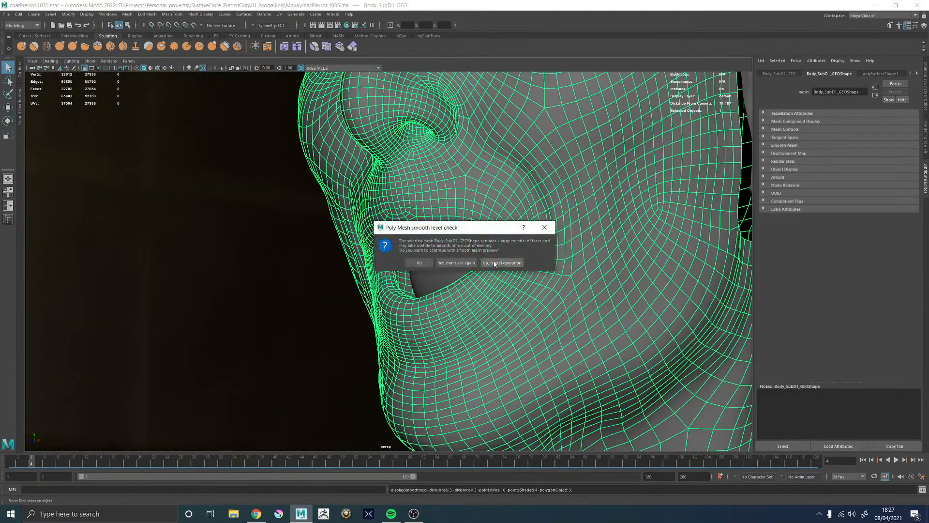
{"action": "left_click", "coordinate": [510, 262]}
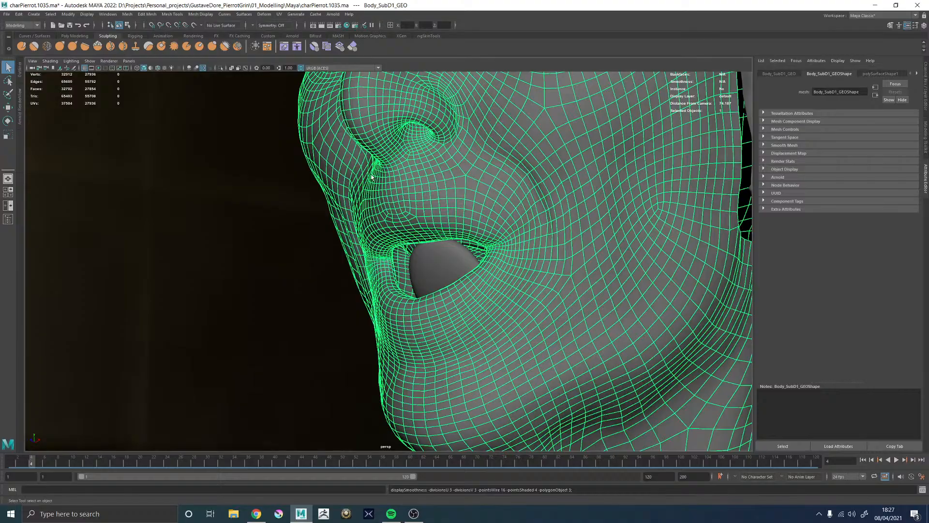
Examine the body mesh topology across the forehead, brows and eye sockets up close
{"action": "left_click_drag", "start_coordinate": [495, 163], "coordinate": [615, 160], "text": "alt"}
{"action": "middle_click_drag", "start_coordinate": [615, 116], "coordinate": [624, 407], "text": "alt"}
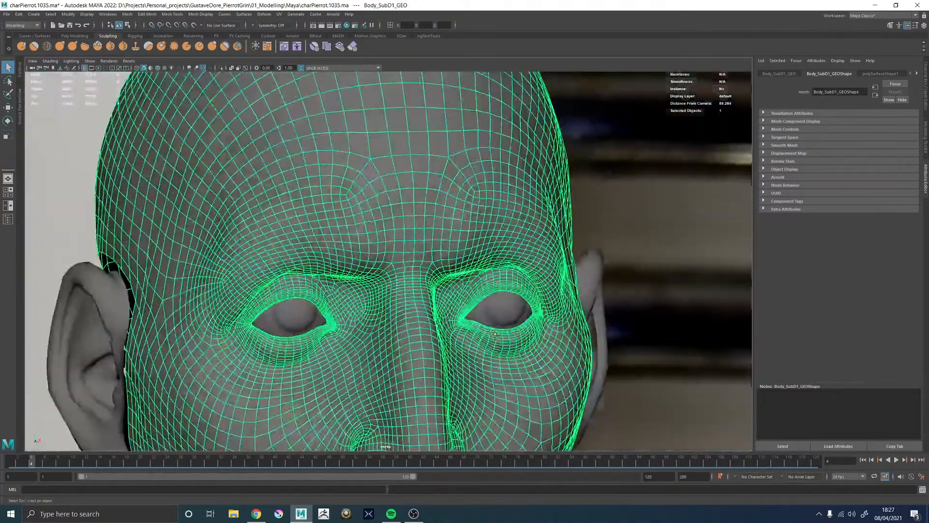
{"action": "left_click_drag", "start_coordinate": [650, 264], "coordinate": [633, 257], "text": "alt"}
{"action": "left_click", "coordinate": [633, 256]}
{"action": "left_click", "coordinate": [510, 272]}
{"action": "left_click_drag", "start_coordinate": [511, 272], "coordinate": [488, 249], "text": "alt"}
{"action": "right_click_drag", "start_coordinate": [571, 295], "coordinate": [655, 353], "text": "alt"}
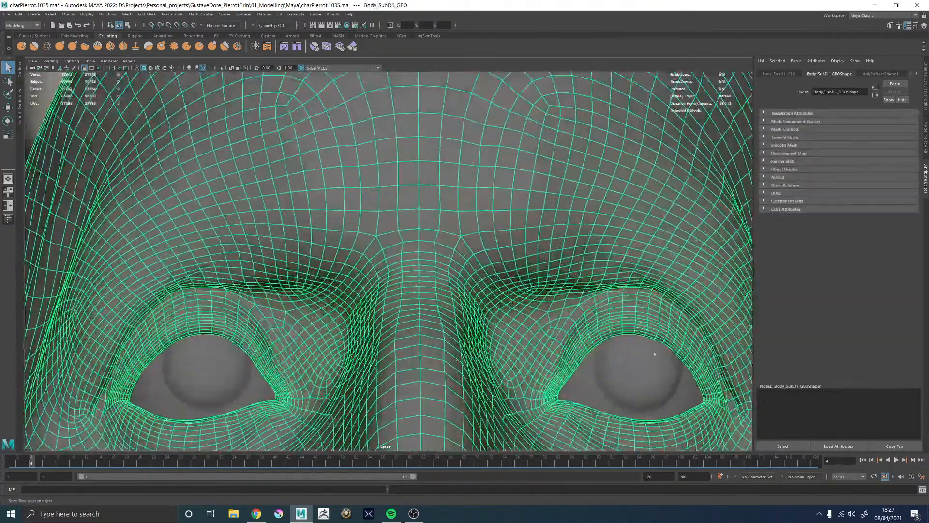
{"action": "middle_click_drag", "start_coordinate": [655, 353], "coordinate": [438, 302], "text": "alt"}
{"action": "right_click_drag", "start_coordinate": [438, 290], "coordinate": [518, 238], "text": "alt"}
{"action": "left_click_drag", "start_coordinate": [512, 212], "coordinate": [439, 222], "text": "alt"}
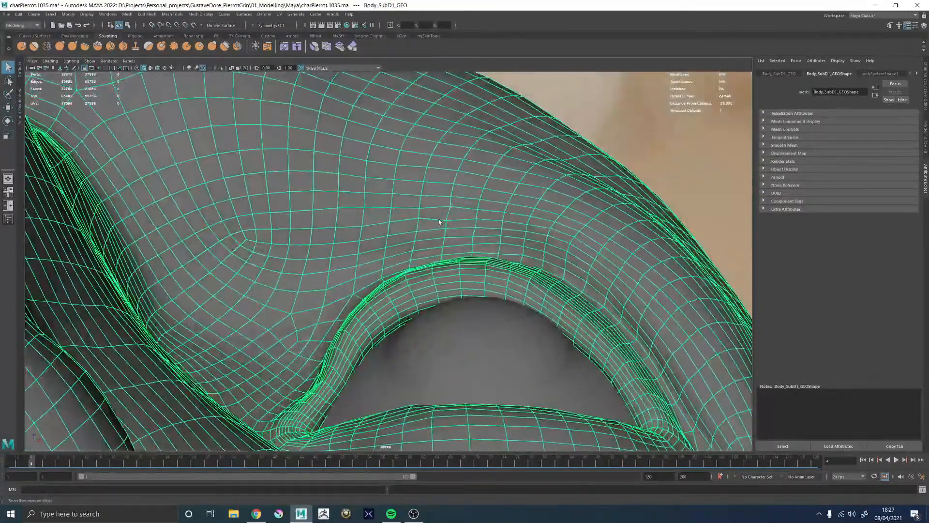
Check individual vertices above the upper eyelid of the body mesh, ending back in object selection
{"action": "right_click_drag", "start_coordinate": [458, 221], "coordinate": [404, 215]}
{"action": "left_click", "coordinate": [420, 219]}
{"action": "key", "text": "w"}
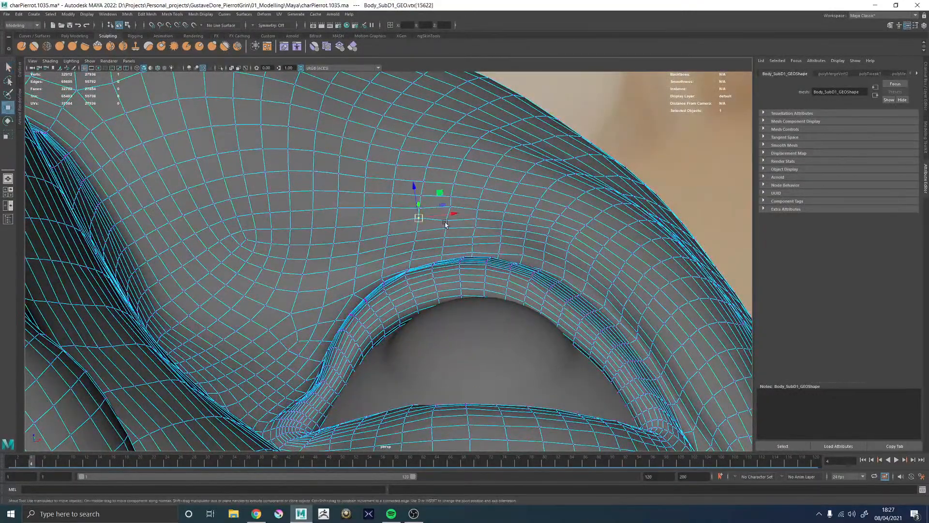
{"action": "left_click", "coordinate": [446, 222]}
{"action": "right_click_drag", "start_coordinate": [404, 263], "coordinate": [450, 233]}
Examine the eyelid topology in wireframe and the unselected face in plain shading from several angles
{"action": "scroll", "coordinate": [450, 232], "scroll_direction": "down", "scroll_amount": 8}
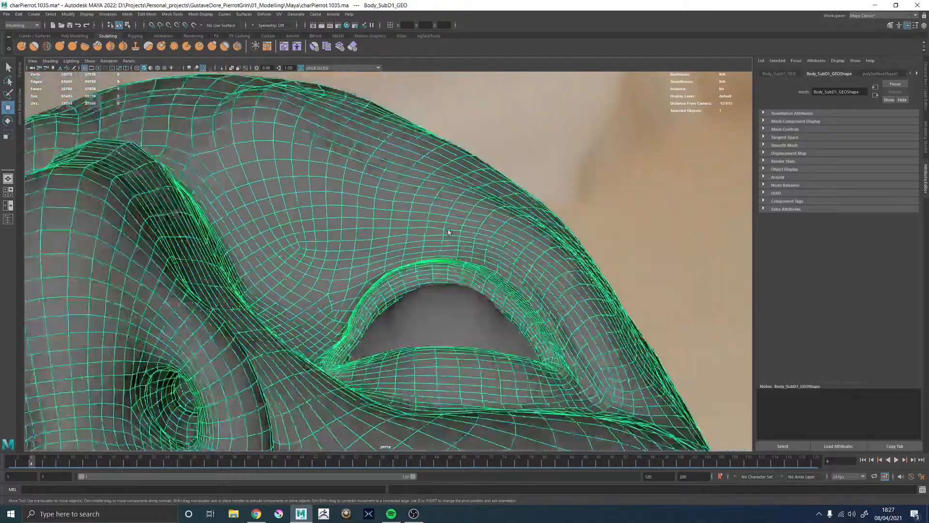
{"action": "left_click", "coordinate": [501, 213]}
{"action": "left_click_drag", "start_coordinate": [500, 213], "coordinate": [453, 268], "text": "alt"}
{"action": "scroll", "coordinate": [502, 325], "scroll_direction": "up", "scroll_amount": 8}
{"action": "left_click", "coordinate": [488, 306]}
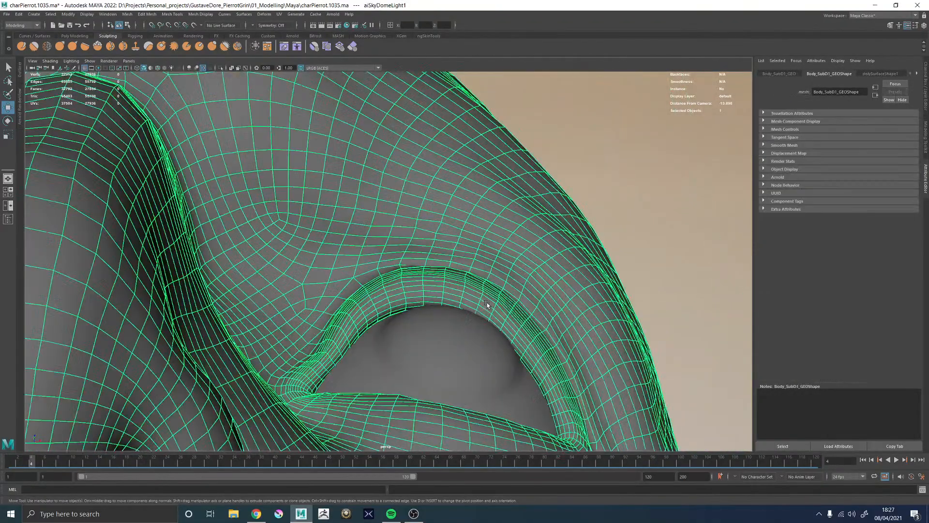
{"action": "left_click_drag", "start_coordinate": [488, 306], "coordinate": [684, 263], "text": "alt"}
{"action": "left_click", "coordinate": [708, 247]}
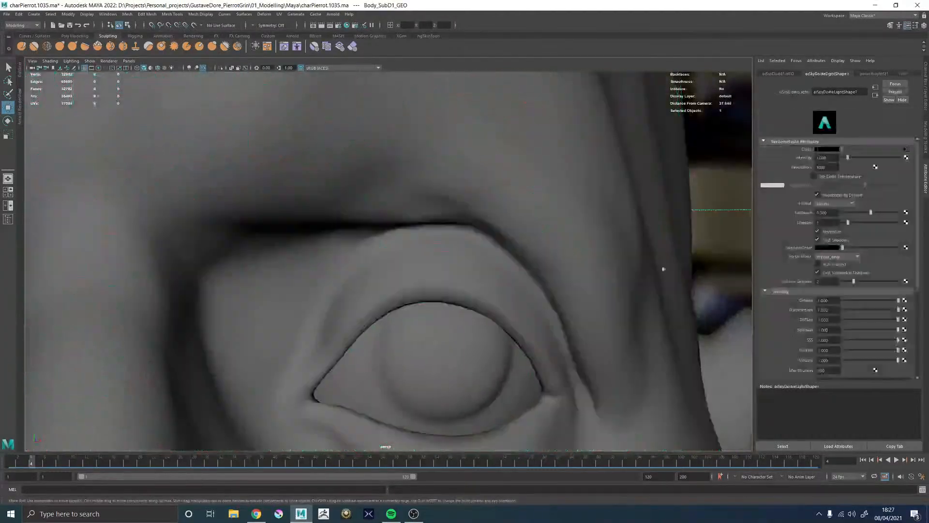
{"action": "right_click_drag", "start_coordinate": [664, 268], "coordinate": [510, 294], "text": "alt"}
{"action": "middle_click_drag", "start_coordinate": [510, 295], "coordinate": [553, 249], "text": "alt"}
{"action": "left_click_drag", "start_coordinate": [553, 249], "coordinate": [581, 254], "text": "alt"}
{"action": "right_click_drag", "start_coordinate": [581, 254], "coordinate": [438, 307], "text": "alt"}
{"action": "middle_click_drag", "start_coordinate": [437, 308], "coordinate": [436, 295], "text": "alt"}
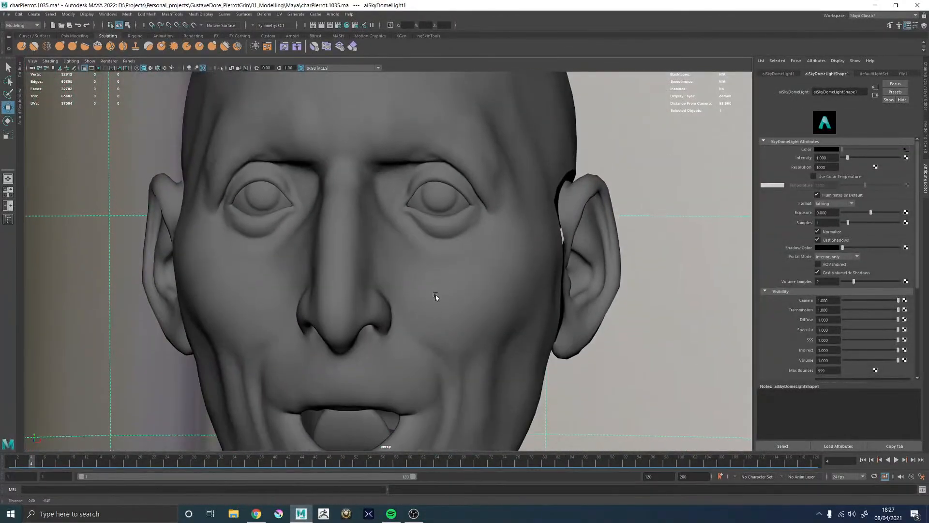
{"action": "left_click_drag", "start_coordinate": [436, 295], "coordinate": [545, 317], "text": "alt"}
Select the body mesh and save the scene as a new incremental version
{"action": "left_click", "coordinate": [398, 181]}
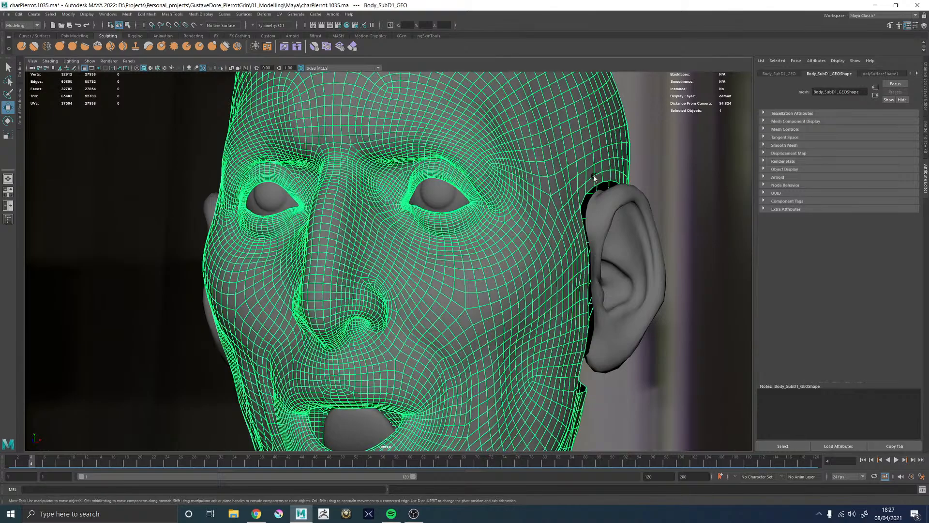
{"action": "key", "text": "ctrl+alt+s"}
Examine the body mesh down to the open leg ends and check the border edge loop of one leg
{"action": "middle_click_drag", "start_coordinate": [395, 358], "coordinate": [431, 129], "text": "alt"}
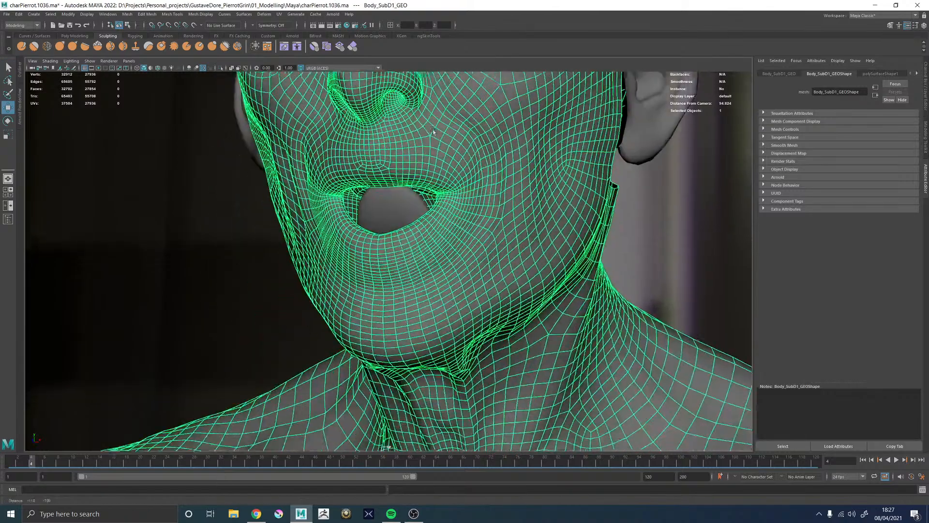
{"action": "right_click_drag", "start_coordinate": [431, 130], "coordinate": [160, 295], "text": "alt"}
{"action": "middle_click_drag", "start_coordinate": [160, 295], "coordinate": [118, 48], "text": "alt"}
{"action": "left_click_drag", "start_coordinate": [382, 426], "coordinate": [410, 320], "text": "alt"}
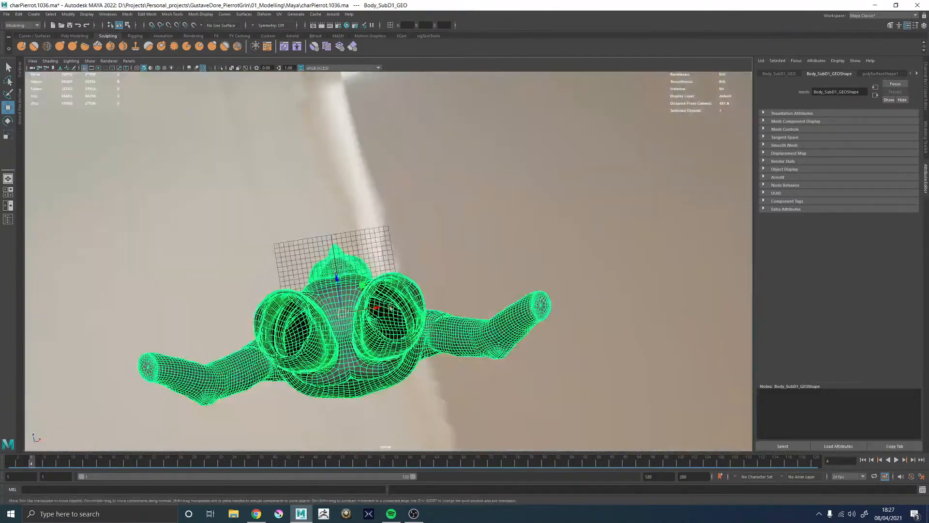
{"action": "right_click_drag", "start_coordinate": [388, 304], "coordinate": [417, 311], "text": "alt"}
{"action": "left_click_drag", "start_coordinate": [417, 311], "coordinate": [406, 411], "text": "alt"}
{"action": "middle_click_drag", "start_coordinate": [405, 411], "coordinate": [422, 147], "text": "alt"}
{"action": "key", "text": "F10"}
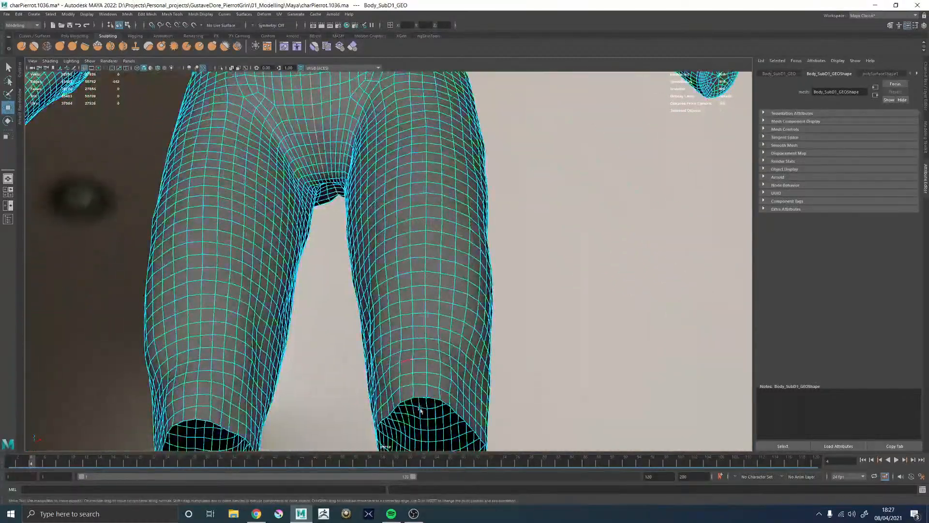
{"action": "double_click", "coordinate": [425, 393]}
{"action": "left_click_drag", "start_coordinate": [435, 417], "coordinate": [423, 245], "text": "alt"}
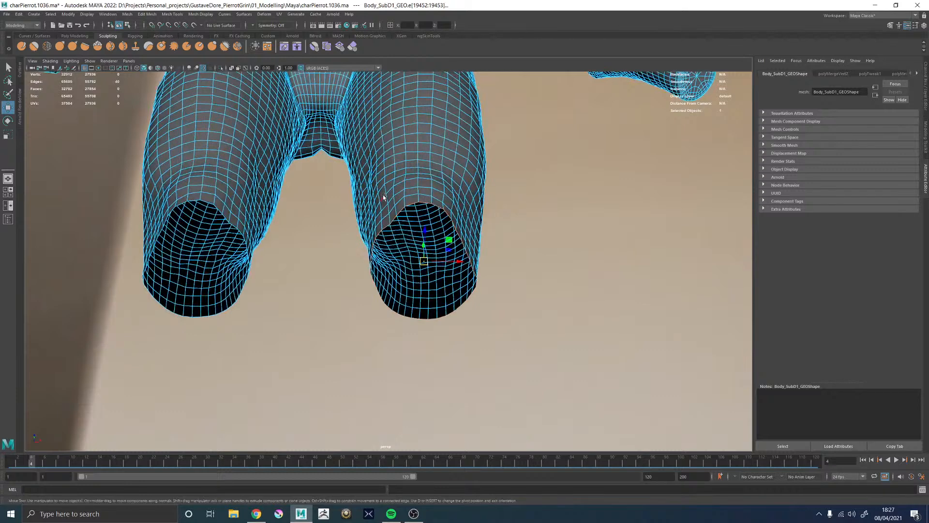
{"action": "key", "text": "F8"}
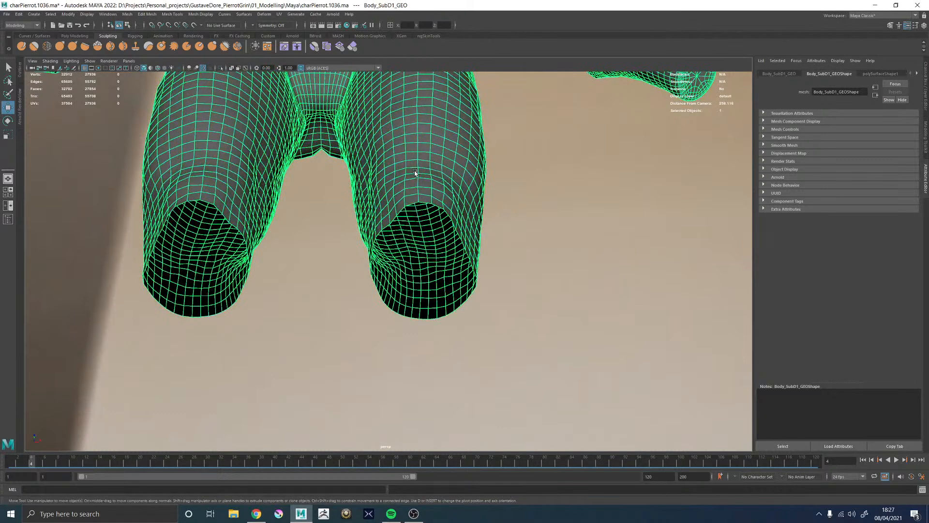
Turn on World X symmetry and hide the aiSkyDomeLight1 light
{"action": "left_click", "coordinate": [260, 26]}
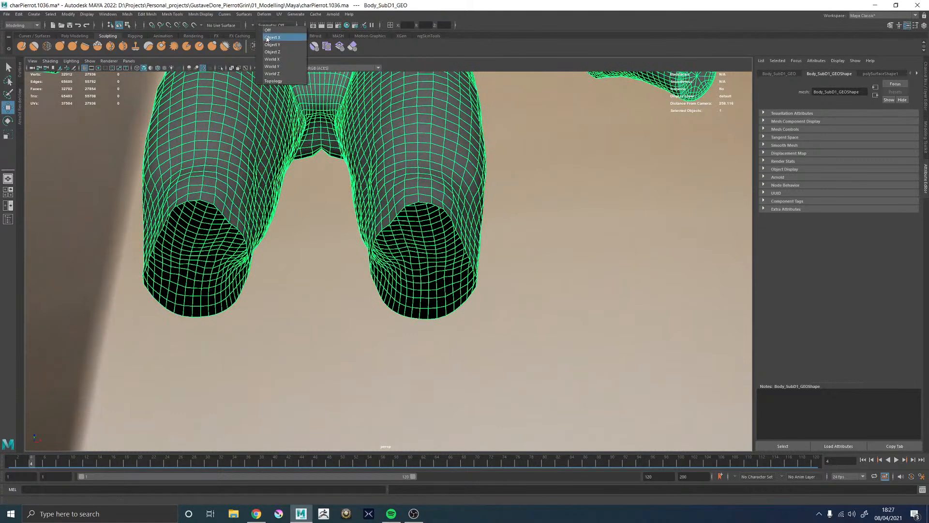
{"action": "left_click", "coordinate": [274, 60]}
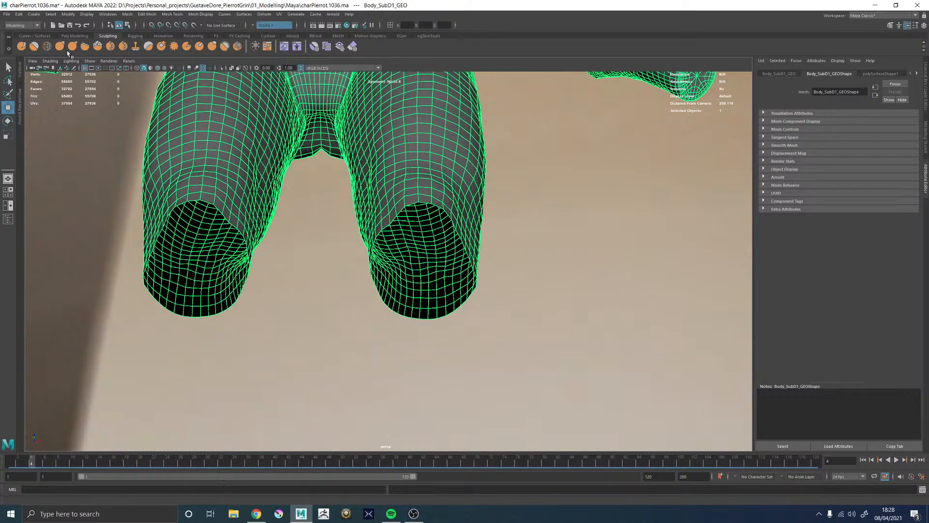
{"action": "left_click", "coordinate": [21, 76]}
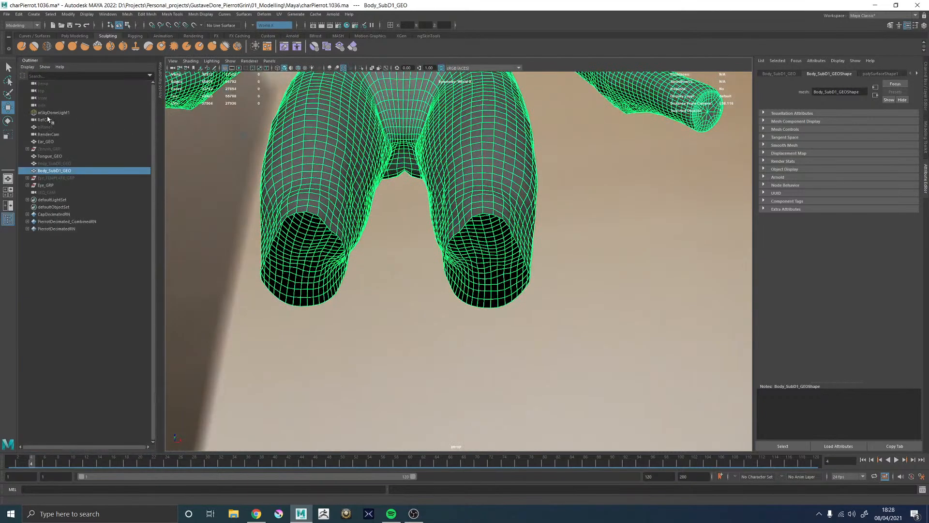
{"action": "left_click", "coordinate": [48, 113]}
{"action": "key", "text": "h"}
{"action": "left_click", "coordinate": [28, 61]}
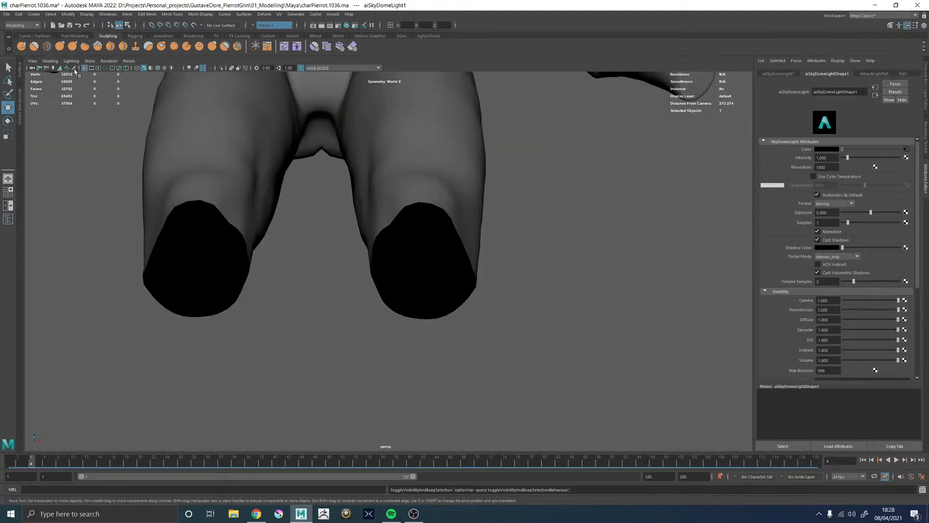
Set the persp camera's focal length to 50 and reframe the legs
{"action": "left_click", "coordinate": [32, 69]}
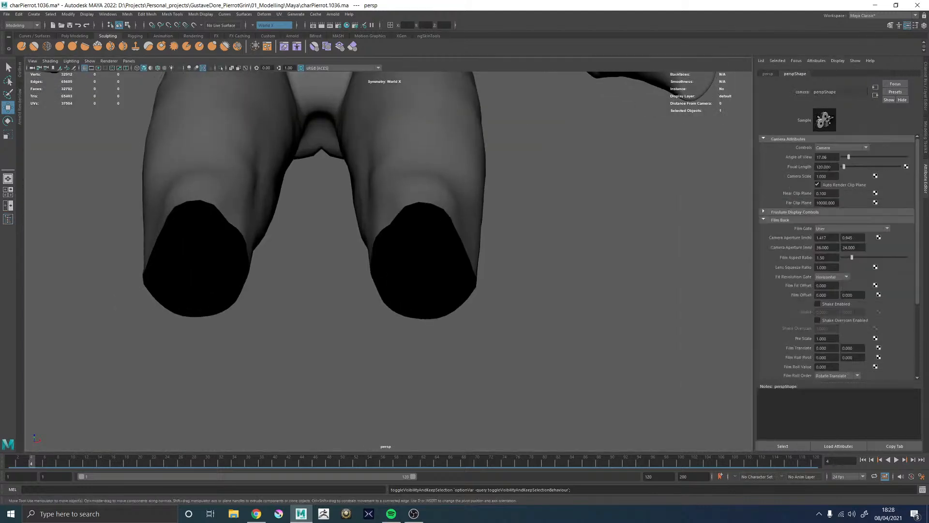
{"action": "double_click", "coordinate": [826, 166]}
{"action": "type", "text": "50"}
{"action": "key", "text": "Return"}
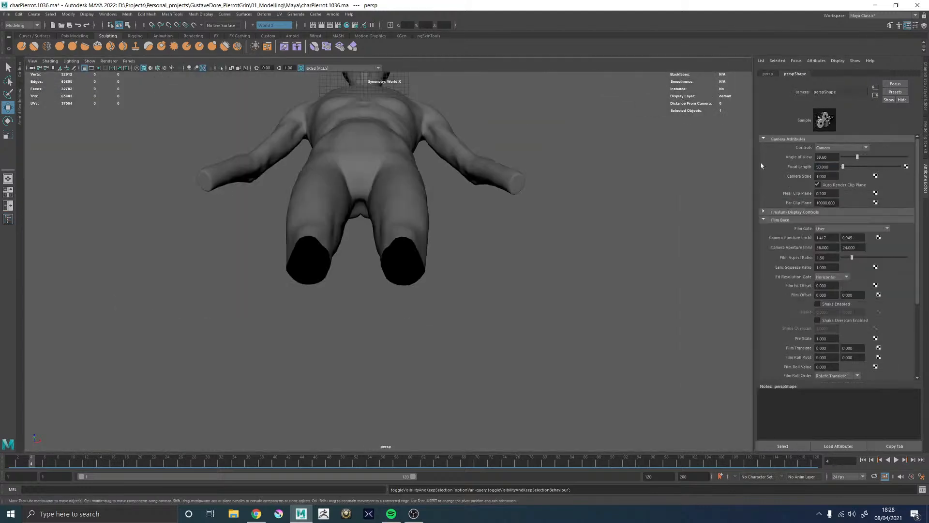
{"action": "right_click_drag", "start_coordinate": [245, 225], "coordinate": [348, 254], "text": "alt"}
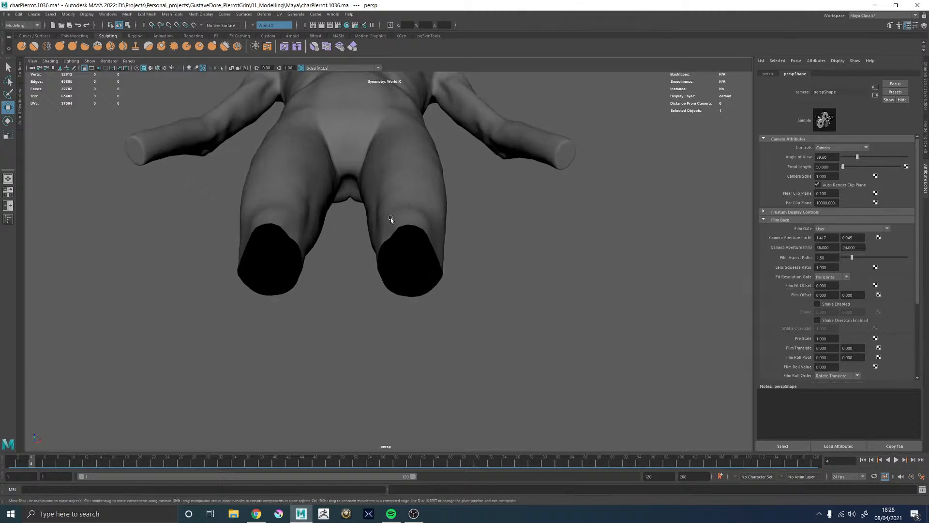
Select the border edge loops at both open leg ends of the body mesh and close them with Fill Hole
{"action": "left_click", "coordinate": [390, 217]}
{"action": "right_click_drag", "start_coordinate": [379, 224], "coordinate": [471, 274], "text": "alt"}
{"action": "right_click_drag", "start_coordinate": [401, 189], "coordinate": [402, 169]}
{"action": "double_click", "coordinate": [417, 202]}
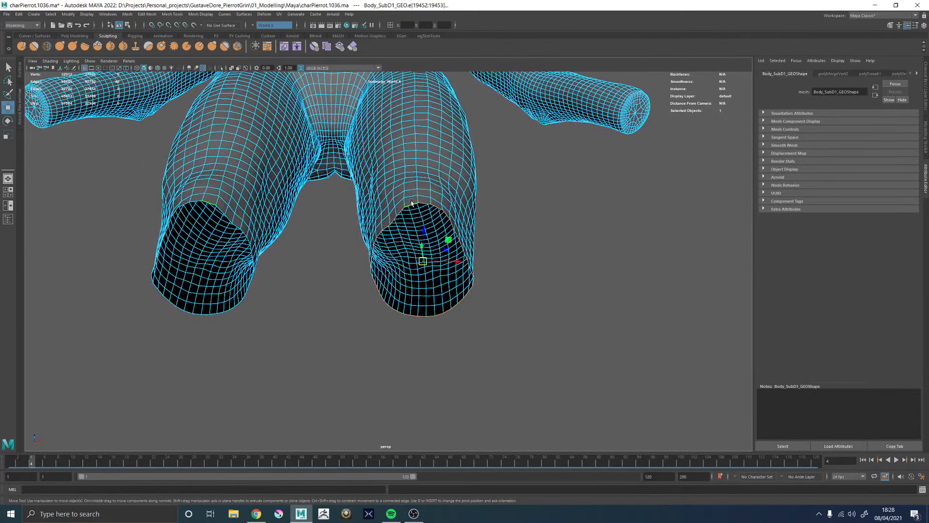
{"action": "right_click", "coordinate": [411, 201], "text": "shift"}
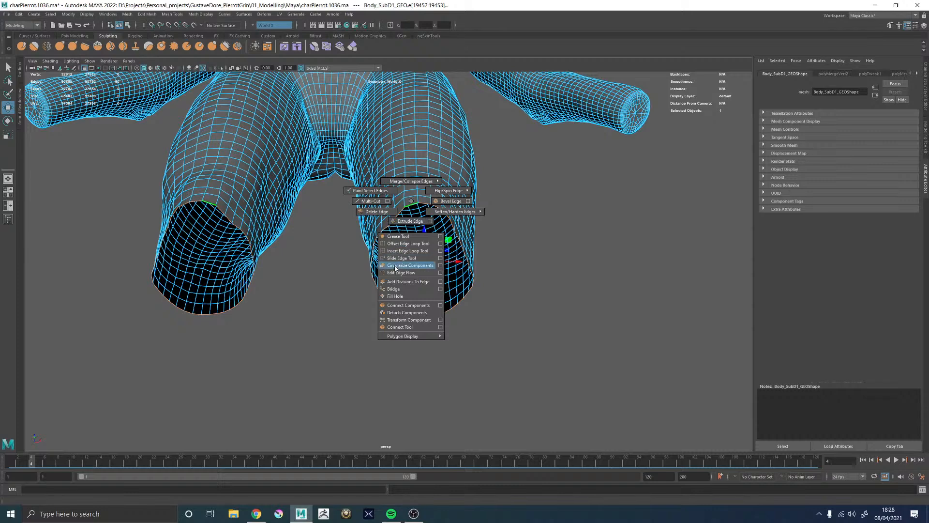
{"action": "left_click", "coordinate": [405, 295]}
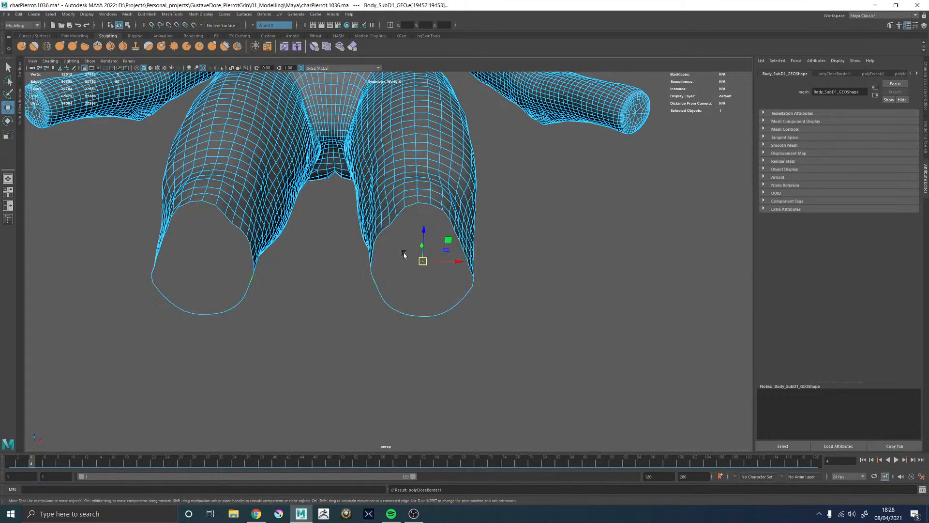
Extrude the cap faces of both legs and scale them slightly inward to form a narrow rim ring
{"action": "right_click_drag", "start_coordinate": [381, 217], "coordinate": [405, 240], "text": "alt"}
{"action": "left_click", "coordinate": [406, 229]}
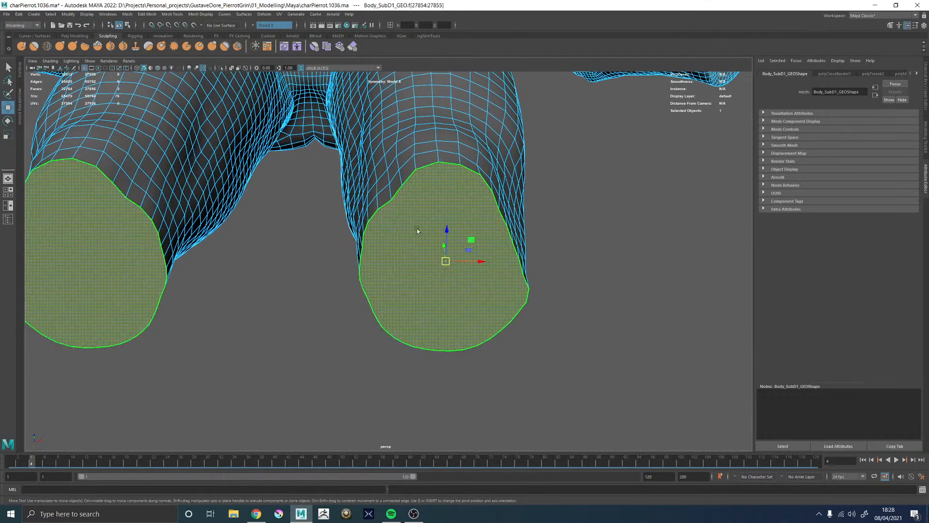
{"action": "left_click_drag", "start_coordinate": [588, 234], "coordinate": [534, 224], "text": "alt"}
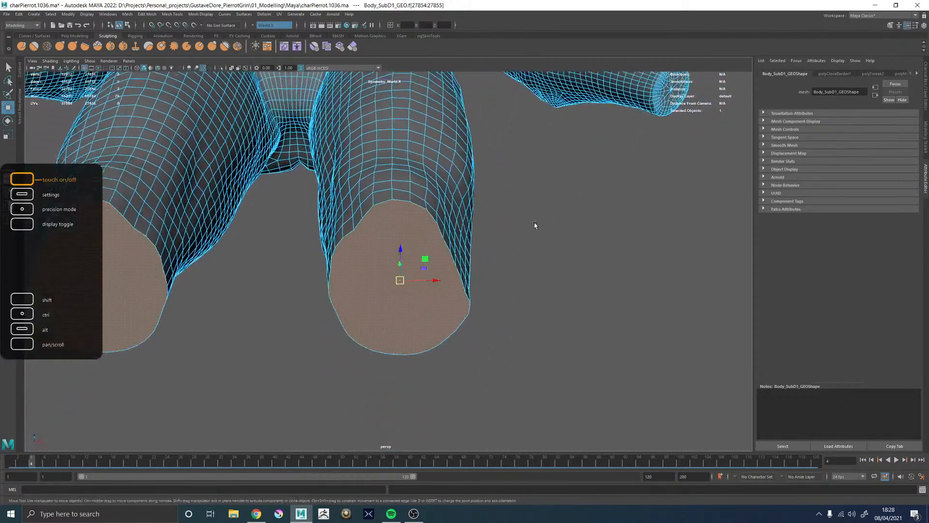
{"action": "mouse_move", "coordinate": [535, 224]}
{"action": "right_mouse_down", "text": "alt"}
{"action": "mouse_move", "coordinate": [557, 257]}
{"action": "mouse_move", "coordinate": [540, 215]}
{"action": "mouse_move", "coordinate": [538, 234]}
{"action": "right_mouse_up", "text": "alt"}
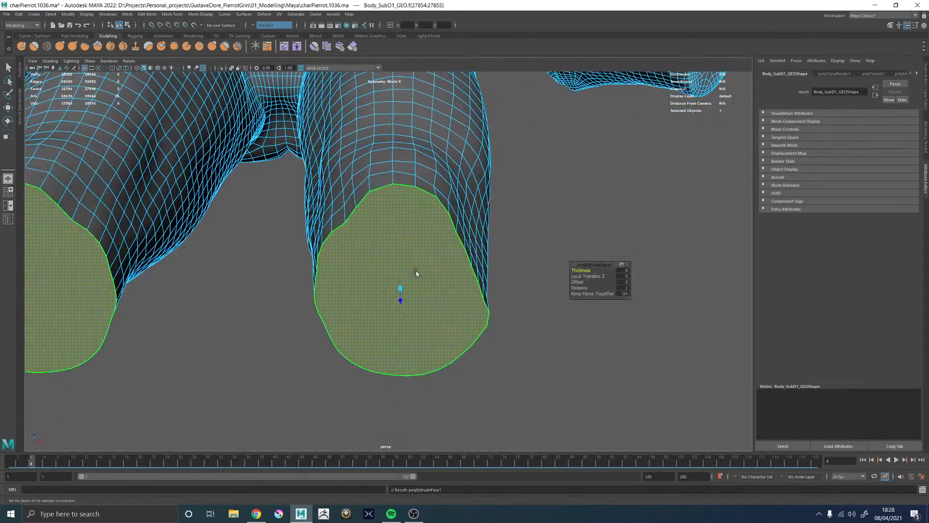
{"action": "left_click_drag", "start_coordinate": [402, 285], "coordinate": [390, 224]}
{"action": "middle_click_drag", "start_coordinate": [390, 224], "coordinate": [378, 286], "text": "alt"}
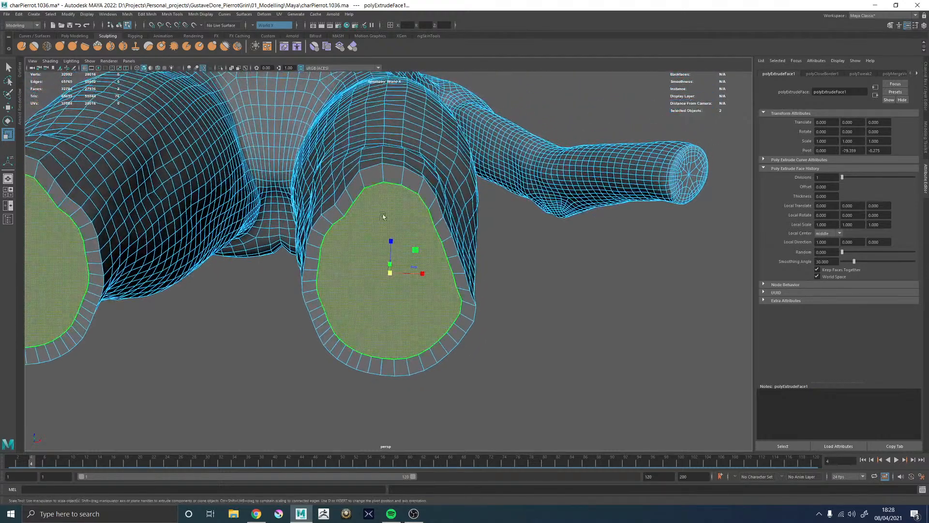
Bevel the outer rim edge loops of the leg caps with 2 segments
{"action": "key", "text": "Delete"}
{"action": "left_click", "coordinate": [392, 187]}
{"action": "left_click", "coordinate": [375, 188]}
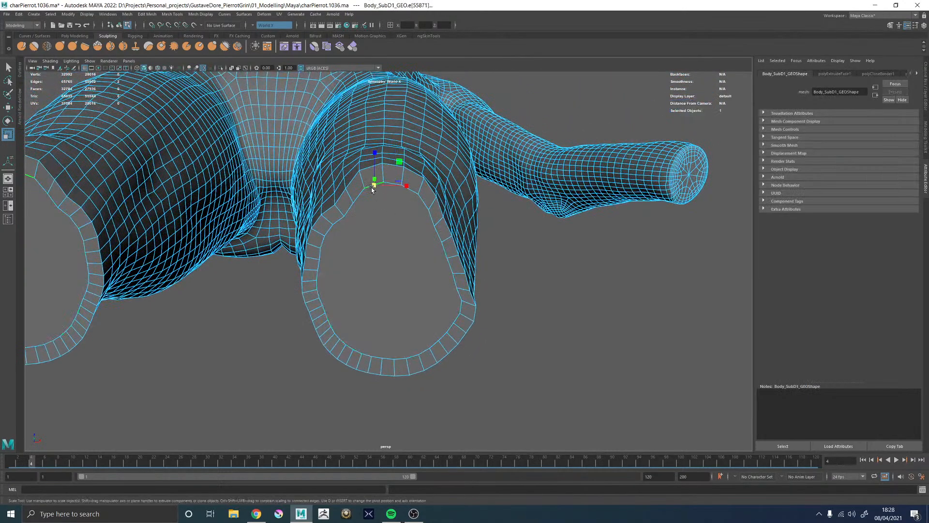
{"action": "key", "text": "q"}
{"action": "left_click", "coordinate": [410, 193]}
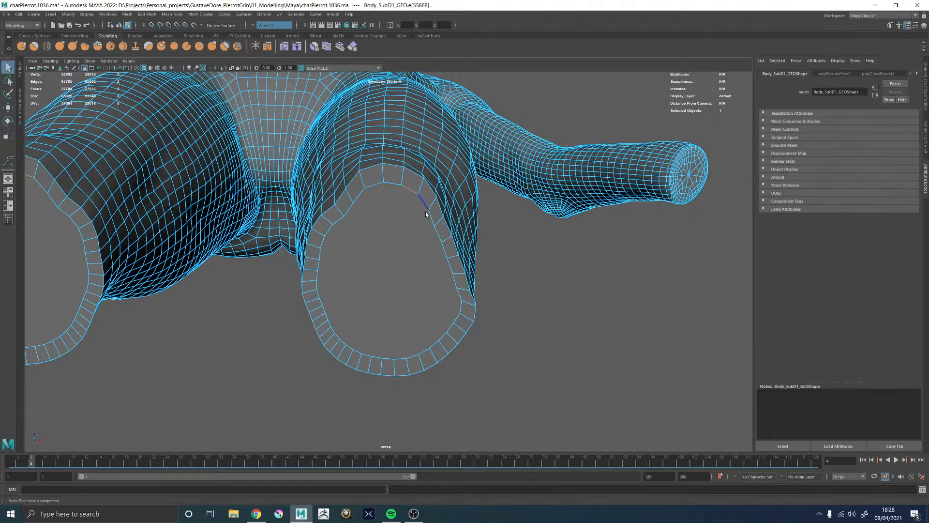
{"action": "mouse_move", "coordinate": [412, 189]}
{"action": "left_mouse_down", "text": "alt"}
{"action": "mouse_move", "coordinate": [376, 270]}
{"action": "mouse_move", "coordinate": [369, 228]}
{"action": "mouse_move", "coordinate": [411, 193]}
{"action": "left_mouse_up", "text": "alt"}
{"action": "double_click", "coordinate": [405, 225]}
{"action": "right_click_drag", "start_coordinate": [406, 225], "coordinate": [437, 225], "text": "shift"}
{"action": "left_click", "coordinate": [603, 276]}
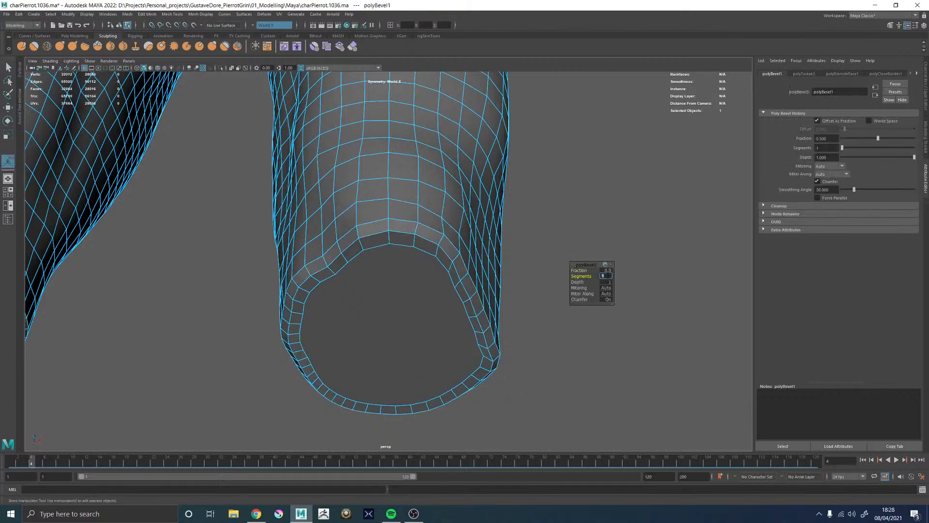
{"action": "key", "text": "Return"}
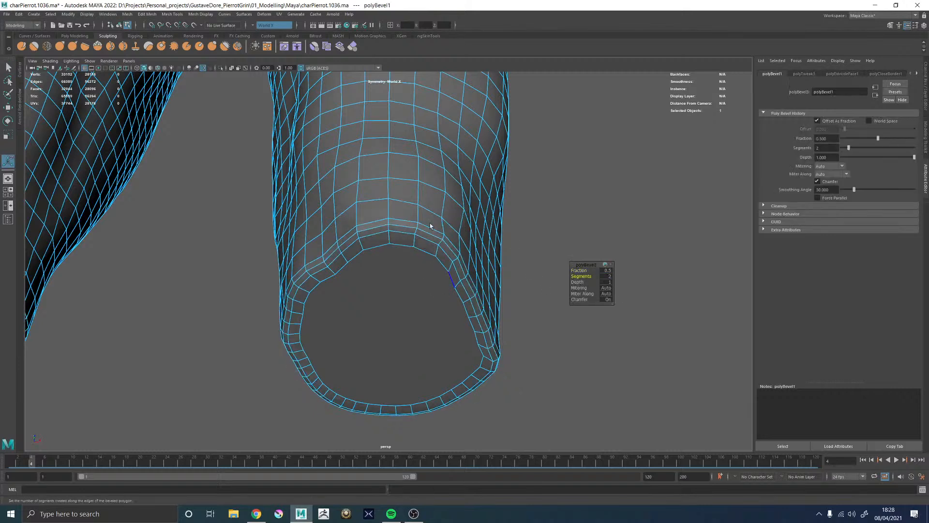
Extrude the inner leg cap faces again and scale them inward to form a wider ring
{"action": "key", "text": "q"}
{"action": "right_click_drag", "start_coordinate": [394, 273], "coordinate": [401, 306]}
{"action": "left_click", "coordinate": [397, 288]}
{"action": "left_click", "coordinate": [404, 278]}
{"action": "left_click_drag", "start_coordinate": [402, 308], "coordinate": [415, 172], "text": "alt"}
{"action": "key", "text": "r"}
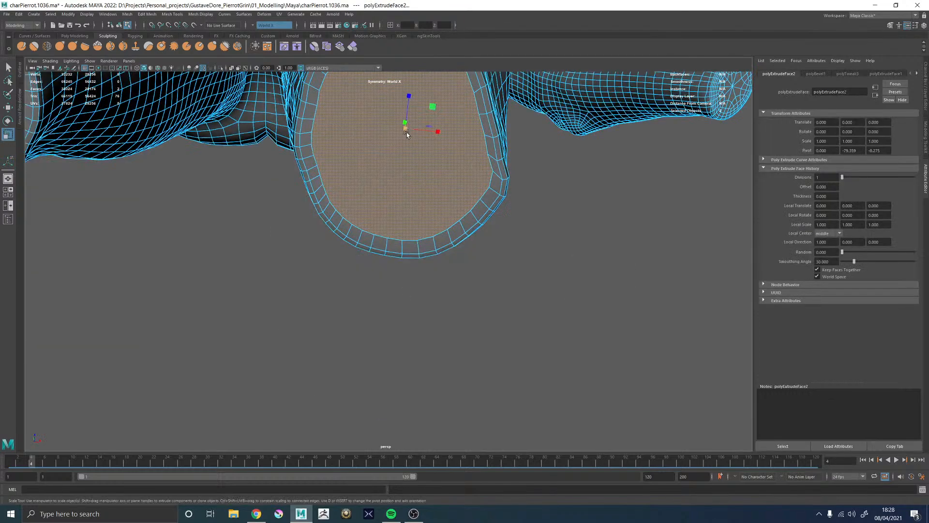
{"action": "left_click_drag", "start_coordinate": [405, 129], "coordinate": [368, 130]}
{"action": "mouse_move", "coordinate": [372, 133]}
{"action": "left_mouse_down", "text": "alt"}
{"action": "mouse_move", "coordinate": [382, 234]}
{"action": "mouse_move", "coordinate": [387, 140]}
{"action": "left_mouse_up", "text": "alt"}
{"action": "right_click_drag", "start_coordinate": [390, 193], "coordinate": [417, 238], "text": "alt"}
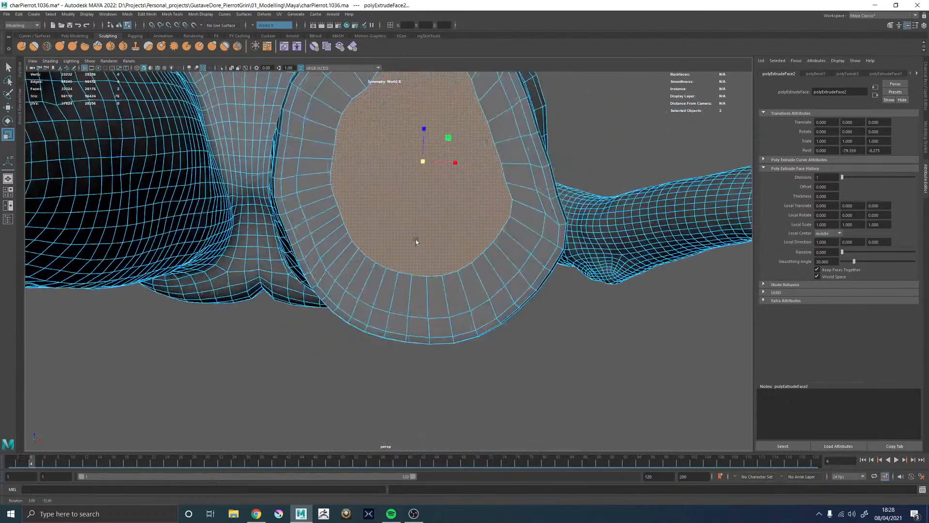
{"action": "middle_click_drag", "start_coordinate": [422, 190], "coordinate": [412, 278], "text": "alt"}
{"action": "left_click", "coordinate": [474, 199]}
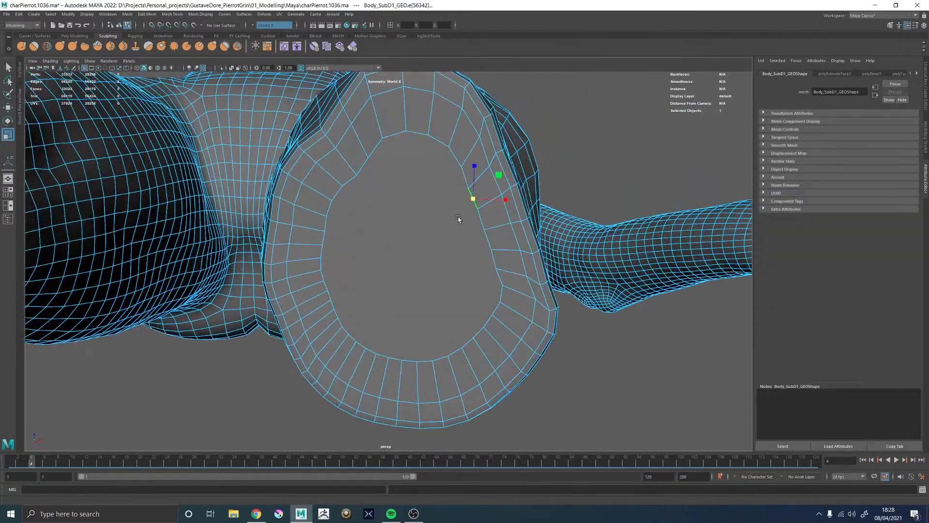
{"action": "left_click_drag", "start_coordinate": [462, 178], "coordinate": [446, 244], "text": "alt"}
{"action": "left_click", "coordinate": [417, 187]}
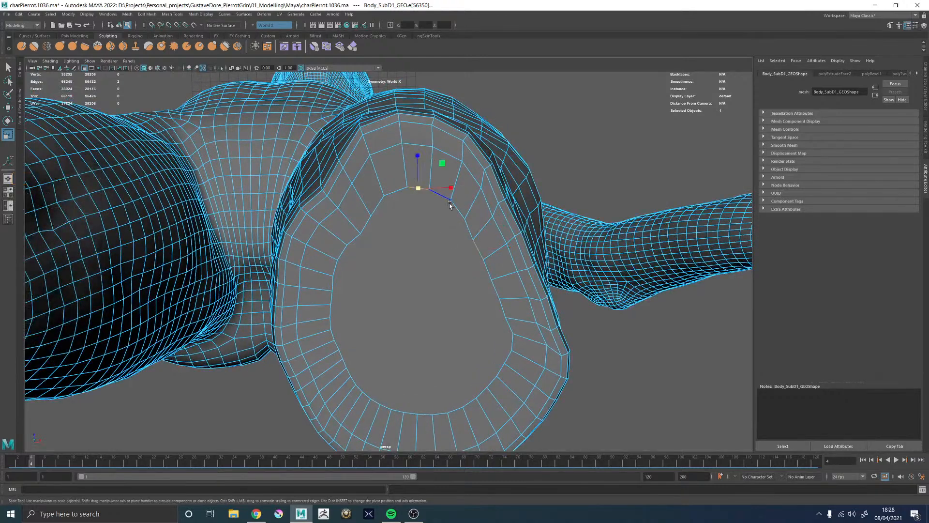
{"action": "left_click", "coordinate": [449, 201], "text": "shift"}
{"action": "key", "text": "q"}
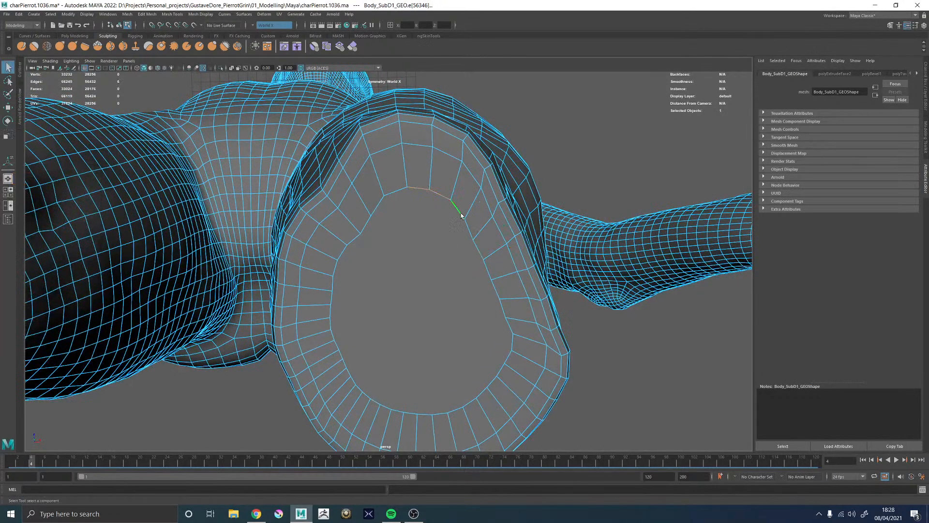
{"action": "left_click", "coordinate": [467, 226], "text": "shift"}
{"action": "left_click", "coordinate": [478, 250], "text": "shift"}
{"action": "left_click", "coordinate": [488, 271], "text": "shift"}
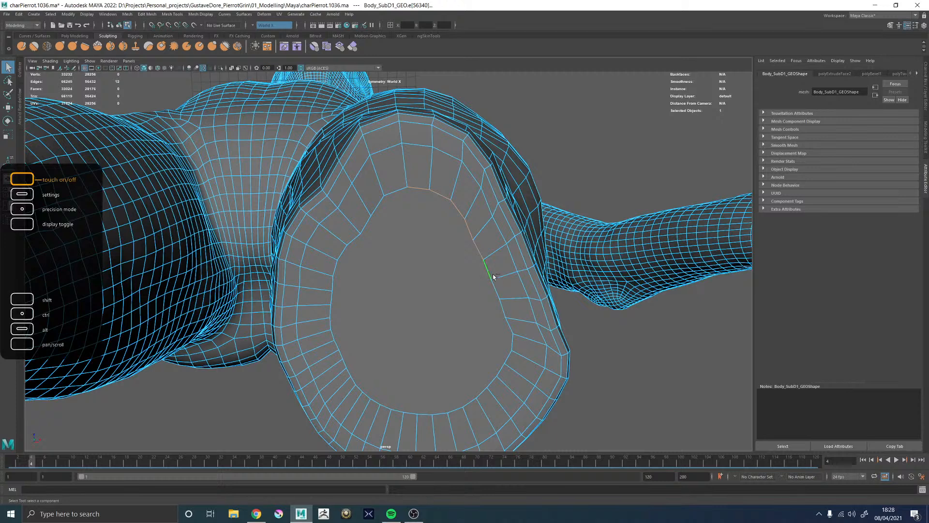
{"action": "left_click", "coordinate": [497, 290], "text": "shift"}
{"action": "left_click", "coordinate": [504, 309], "text": "shift"}
{"action": "left_click", "coordinate": [509, 323], "text": "shift"}
{"action": "left_click", "coordinate": [513, 342], "text": "shift"}
{"action": "middle_click_drag", "start_coordinate": [494, 306], "coordinate": [493, 255], "text": "alt"}
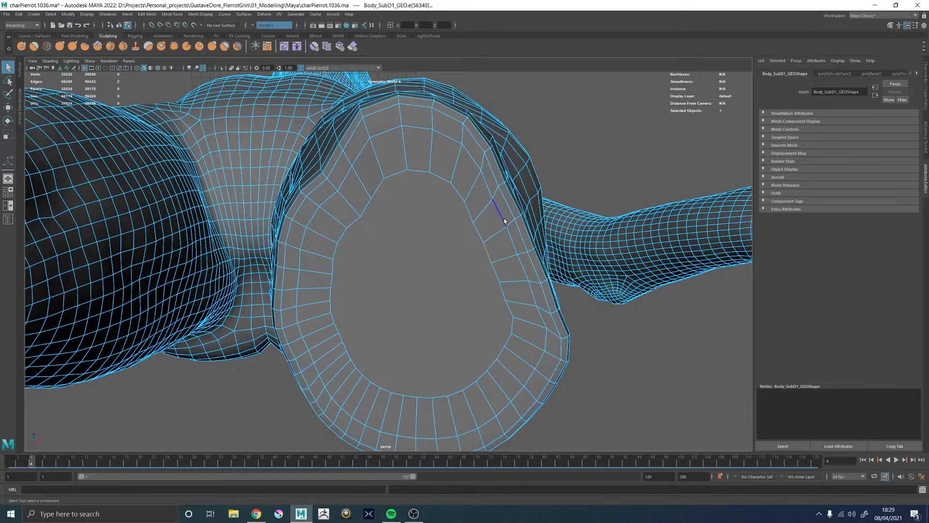
{"action": "left_click_drag", "start_coordinate": [479, 238], "coordinate": [472, 236], "text": "alt"}
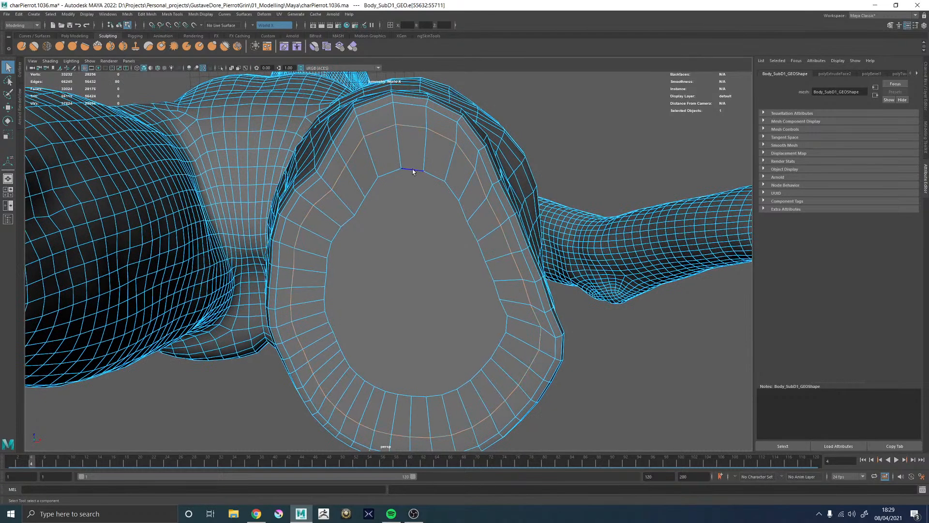
Select half of the leg cap's inner loop edges along its outer side, and Multi-Cut a lengthwise edge between the selection's two ends
{"action": "left_click", "coordinate": [412, 169]}
{"action": "left_click", "coordinate": [432, 176], "text": "shift"}
{"action": "left_click", "coordinate": [451, 190], "text": "shift"}
{"action": "left_click", "coordinate": [463, 209], "text": "shift"}
{"action": "left_click", "coordinate": [473, 230], "text": "shift"}
{"action": "left_click", "coordinate": [482, 251], "text": "shift"}
{"action": "left_click", "coordinate": [491, 273], "text": "shift"}
{"action": "left_click", "coordinate": [503, 308], "text": "shift"}
{"action": "left_click", "coordinate": [506, 325], "text": "shift"}
{"action": "left_click", "coordinate": [504, 339], "text": "shift"}
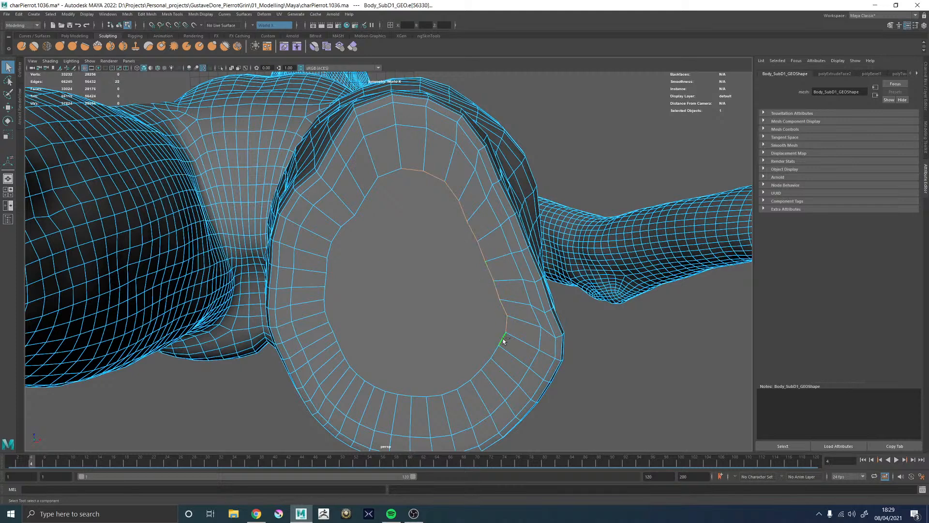
{"action": "left_click", "coordinate": [481, 369], "text": "shift"}
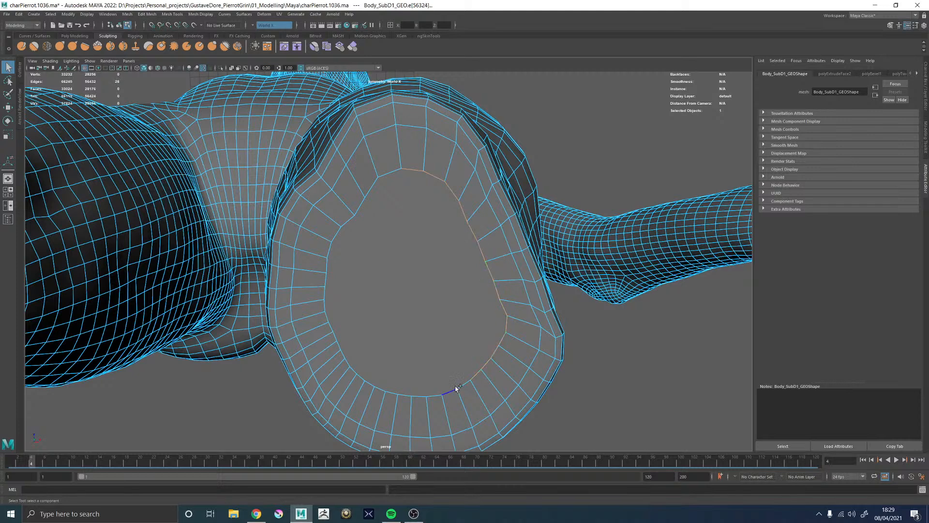
{"action": "left_click", "coordinate": [421, 397], "text": "shift"}
{"action": "left_click", "coordinate": [405, 395], "text": "shift"}
{"action": "left_click_drag", "start_coordinate": [387, 296], "coordinate": [431, 370], "text": "alt"}
{"action": "right_click_drag", "start_coordinate": [430, 365], "coordinate": [434, 370], "text": "shift"}
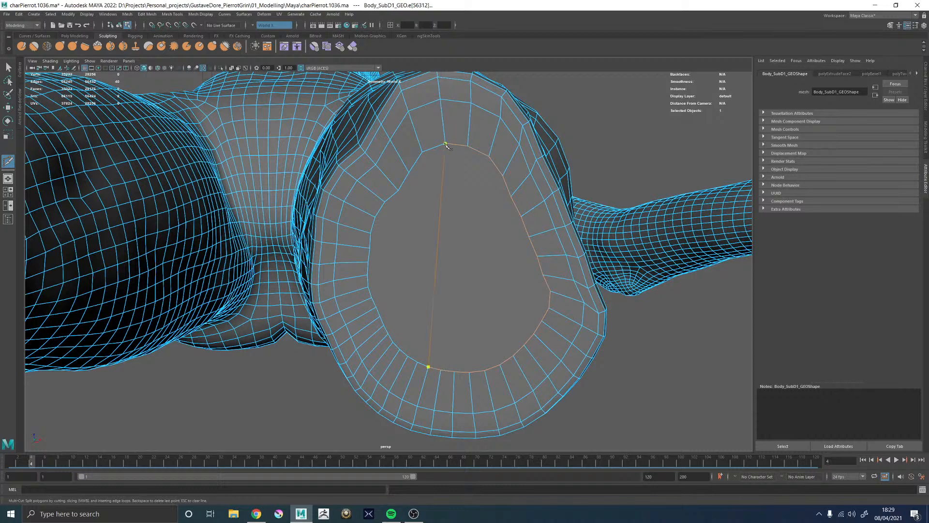
{"action": "key", "text": "w"}
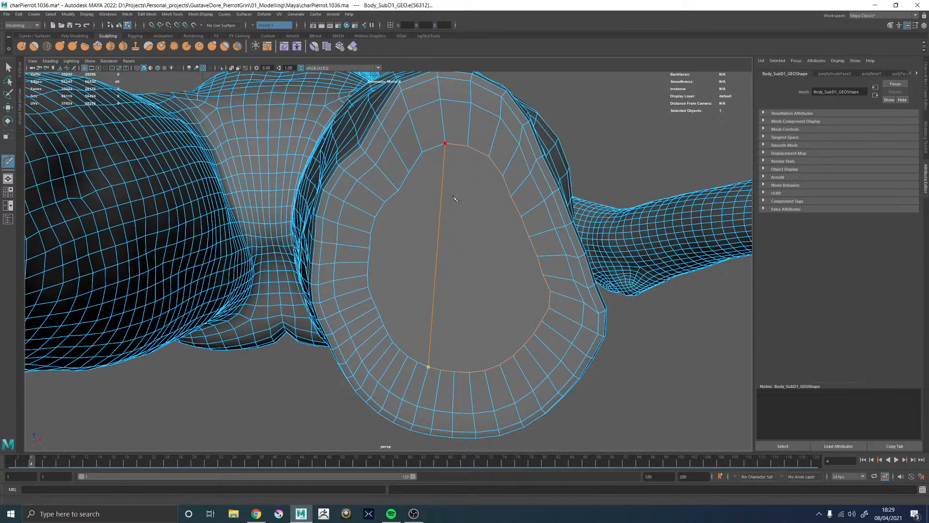
Count the inner loop edges from the narrow end along the cap's outer side to locate the halfway vertex
{"action": "left_click_drag", "start_coordinate": [465, 140], "coordinate": [459, 210], "text": "alt"}
{"action": "double_click", "coordinate": [452, 163]}
{"action": "left_click_drag", "start_coordinate": [452, 163], "coordinate": [425, 305], "text": "alt"}
{"action": "left_click_drag", "start_coordinate": [453, 180], "coordinate": [433, 256], "text": "alt"}
{"action": "left_click", "coordinate": [401, 376]}
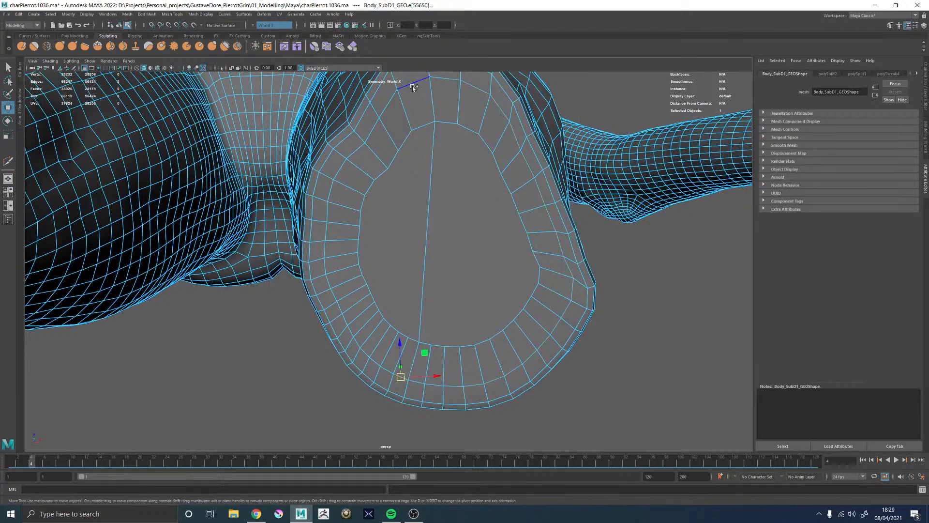
{"action": "double_click", "coordinate": [412, 86], "text": "shift"}
{"action": "left_click_drag", "start_coordinate": [416, 100], "coordinate": [463, 146], "text": "alt"}
{"action": "left_click", "coordinate": [434, 139]}
{"action": "left_click", "coordinate": [446, 144]}
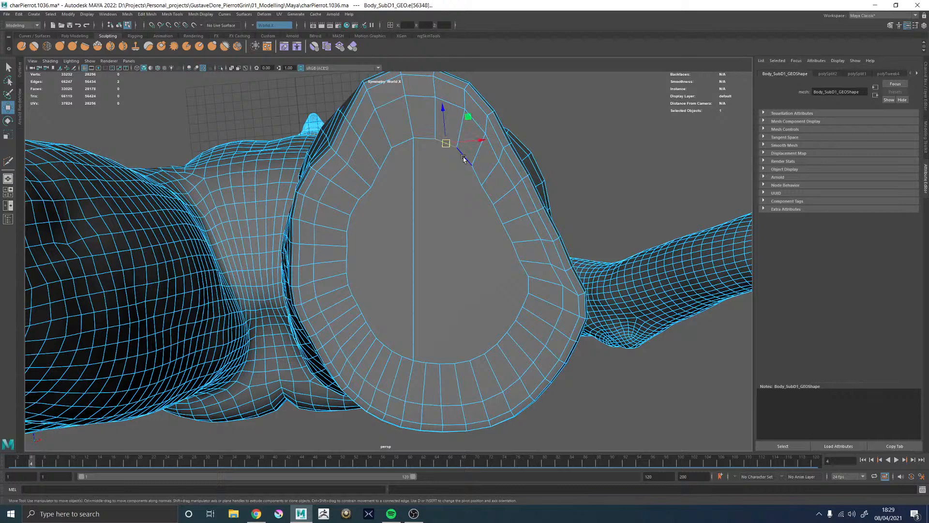
{"action": "left_click", "coordinate": [463, 155]}
{"action": "left_click", "coordinate": [477, 176]}
{"action": "left_click", "coordinate": [489, 196]}
{"action": "left_click", "coordinate": [500, 215]}
{"action": "left_click", "coordinate": [510, 236]}
{"action": "left_click", "coordinate": [519, 253]}
{"action": "left_click", "coordinate": [525, 269]}
{"action": "left_click", "coordinate": [527, 283]}
Count the same number of edges along the cap's inner side, and Multi-Cut a crosswise edge between both halfway vertices
{"action": "left_click", "coordinate": [399, 143]}
{"action": "left_click", "coordinate": [384, 169]}
{"action": "left_click", "coordinate": [376, 180]}
{"action": "left_click", "coordinate": [367, 195]}
{"action": "left_click", "coordinate": [356, 211]}
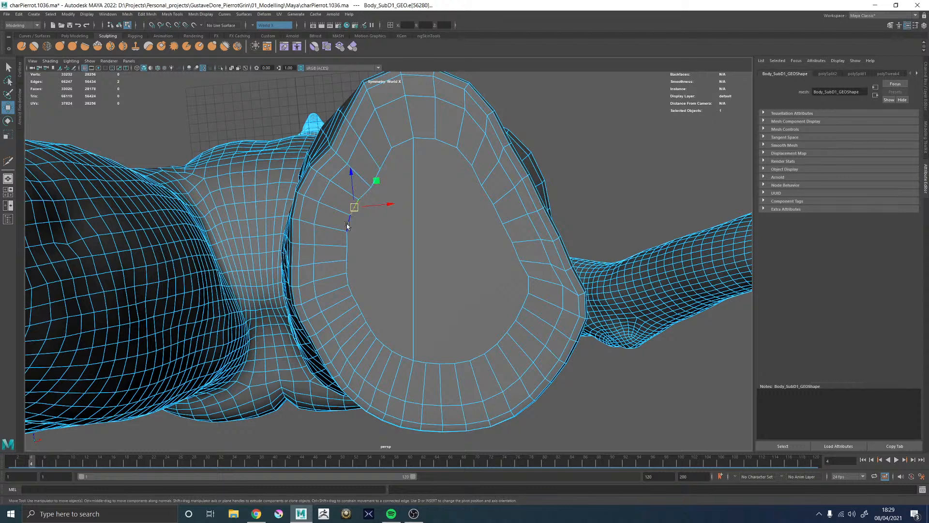
{"action": "left_click", "coordinate": [347, 233]}
{"action": "left_click", "coordinate": [347, 243]}
{"action": "left_click", "coordinate": [347, 269]}
{"action": "left_click", "coordinate": [348, 279]}
{"action": "right_click_drag", "start_coordinate": [348, 279], "coordinate": [353, 290], "text": "shift"}
{"action": "left_click", "coordinate": [348, 284]}
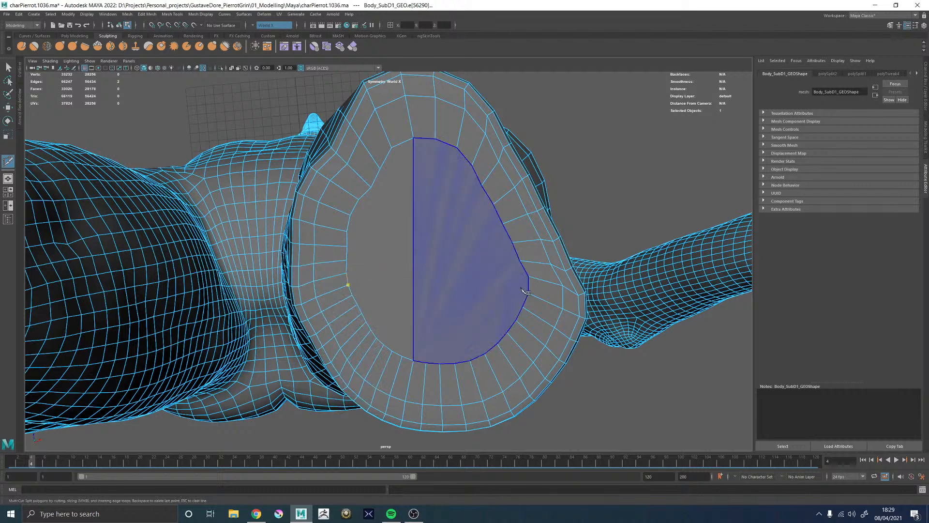
{"action": "left_click", "coordinate": [528, 294]}
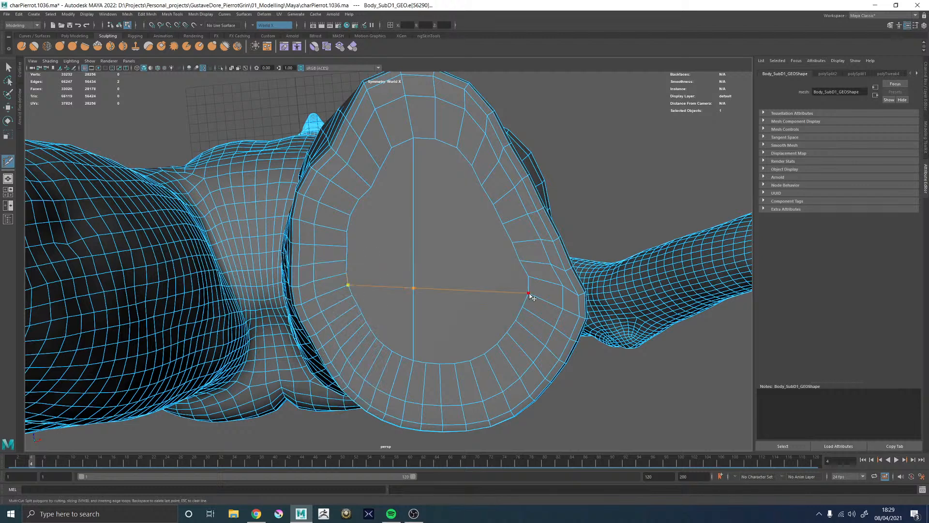
{"action": "right_click", "coordinate": [538, 284]}
{"action": "key", "text": "w"}
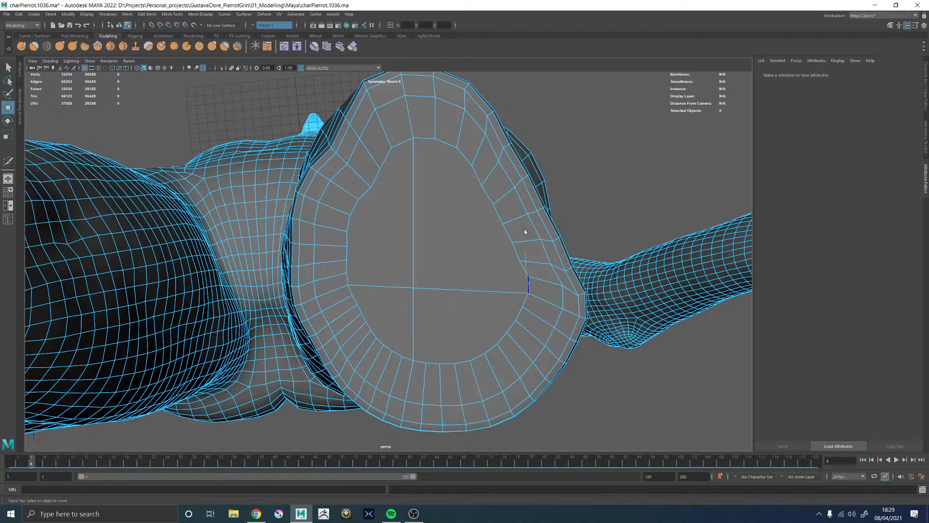
Select the ring edges bordering each of the two narrow-end quarters of the cap to compare their edge counts
{"action": "left_click", "coordinate": [562, 297]}
{"action": "double_click", "coordinate": [426, 97], "text": "shift"}
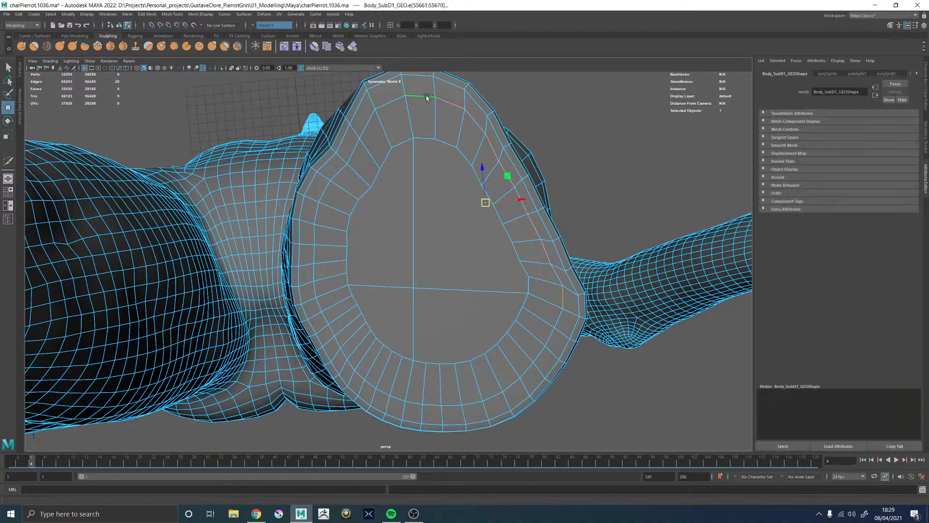
{"action": "left_click", "coordinate": [395, 96]}
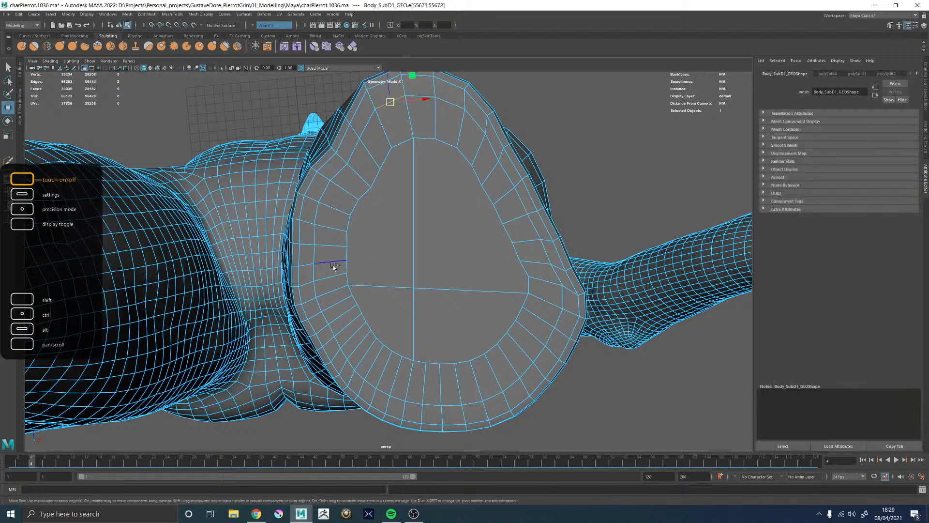
{"action": "double_click", "coordinate": [313, 288], "text": "shift"}
{"action": "middle_click_drag", "start_coordinate": [434, 256], "coordinate": [444, 252], "text": "alt"}
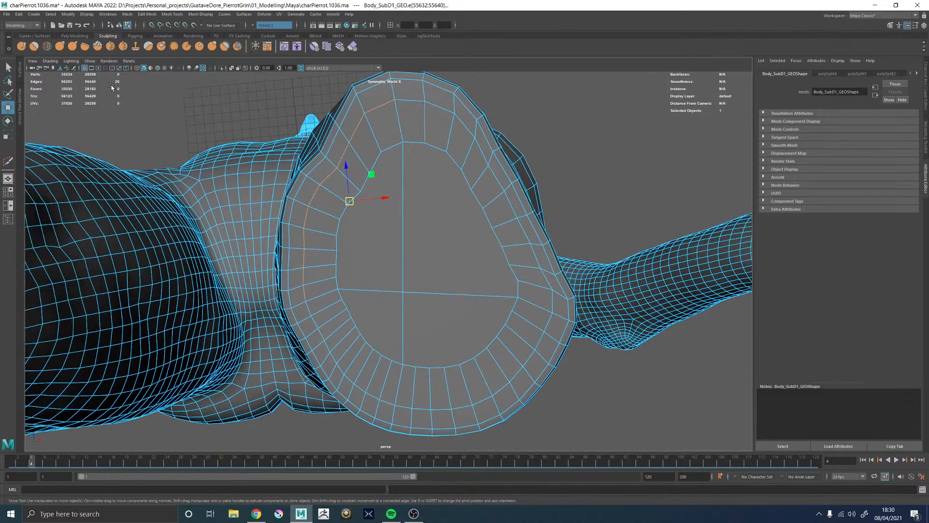
{"action": "right_click_drag", "start_coordinate": [328, 136], "coordinate": [282, 133], "text": "alt"}
{"action": "left_click_drag", "start_coordinate": [282, 133], "coordinate": [337, 148], "text": "alt"}
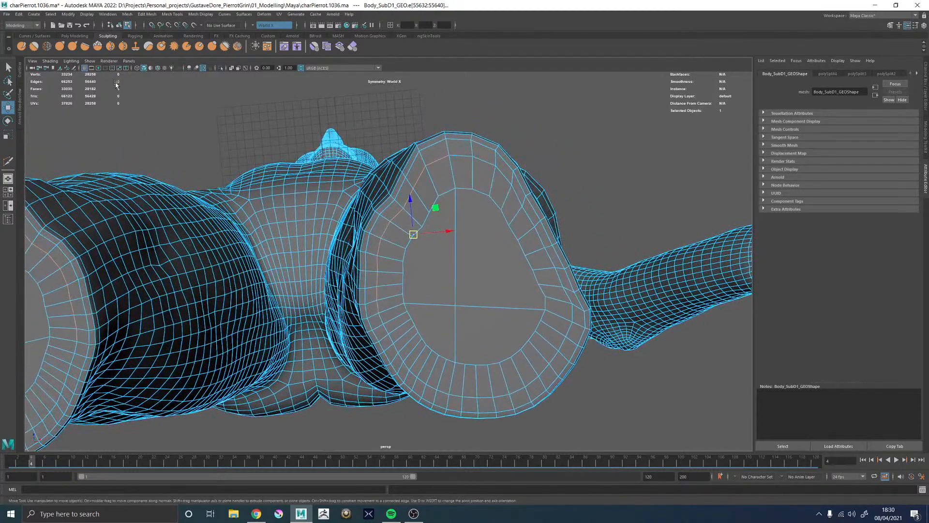
{"action": "right_click_drag", "start_coordinate": [359, 219], "coordinate": [486, 275], "text": "alt"}
{"action": "middle_click_drag", "start_coordinate": [484, 231], "coordinate": [434, 218], "text": "alt"}
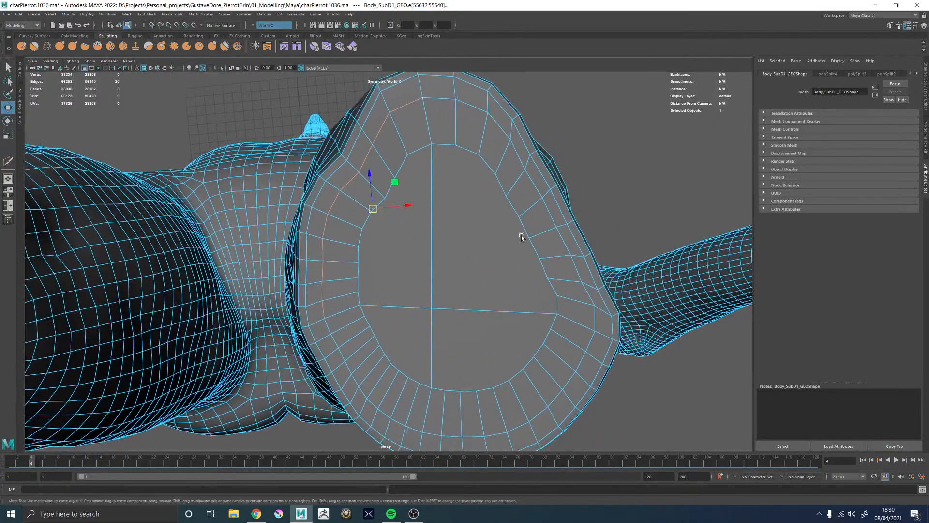
{"action": "left_click", "coordinate": [256, 514]}
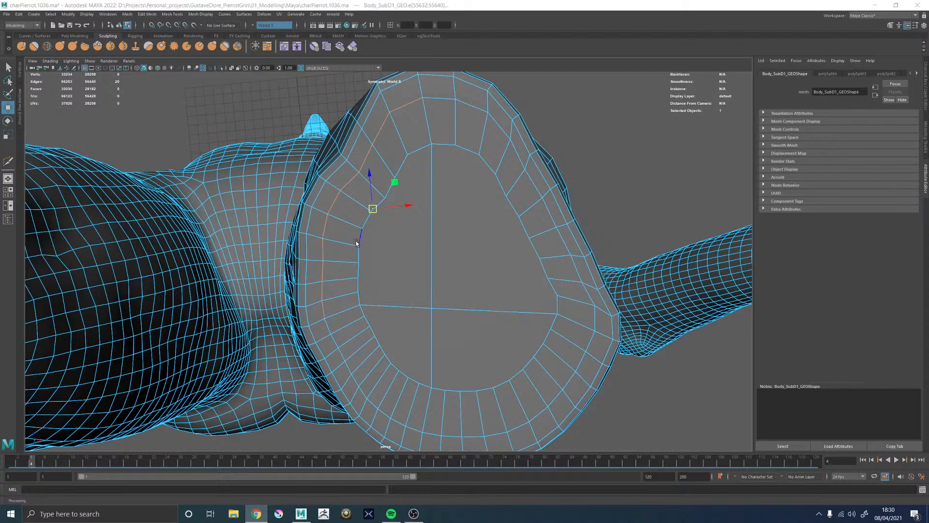
Multi-Cut two more crosswise edges over the leg cap, one on each side of the existing crosswise edge
{"action": "left_click_drag", "start_coordinate": [398, 211], "coordinate": [406, 203], "text": "alt"}
{"action": "middle_click_drag", "start_coordinate": [406, 203], "coordinate": [405, 154], "text": "alt"}
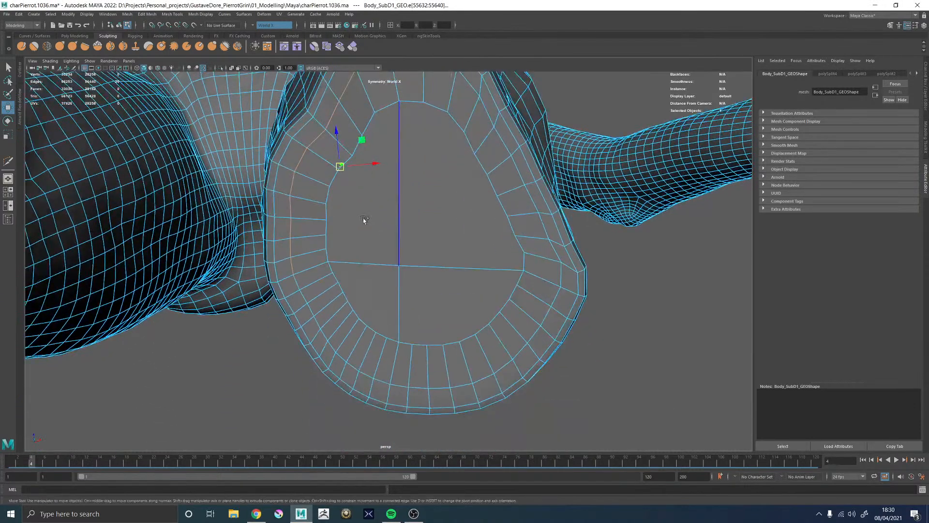
{"action": "right_click_drag", "start_coordinate": [363, 221], "coordinate": [314, 221], "text": "shift"}
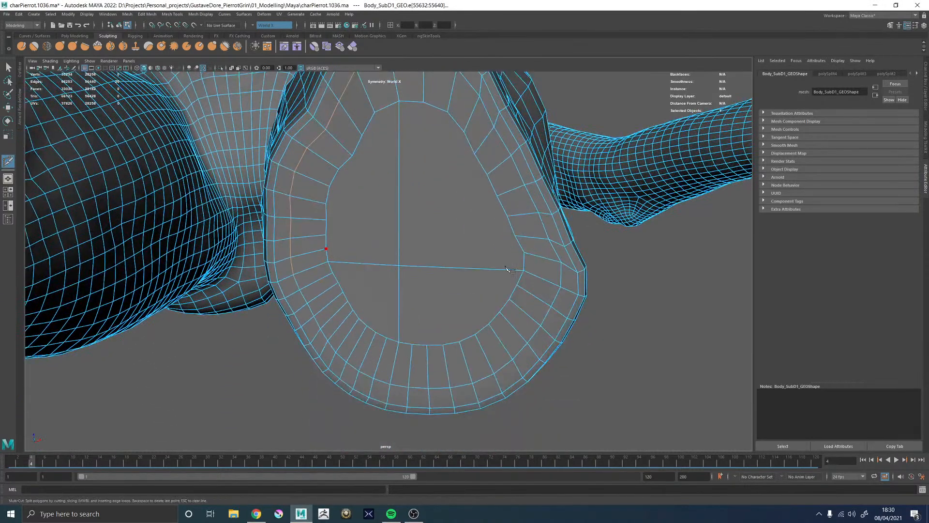
{"action": "left_click", "coordinate": [522, 269]}
{"action": "left_click", "coordinate": [527, 257]}
{"action": "right_click", "coordinate": [333, 272]}
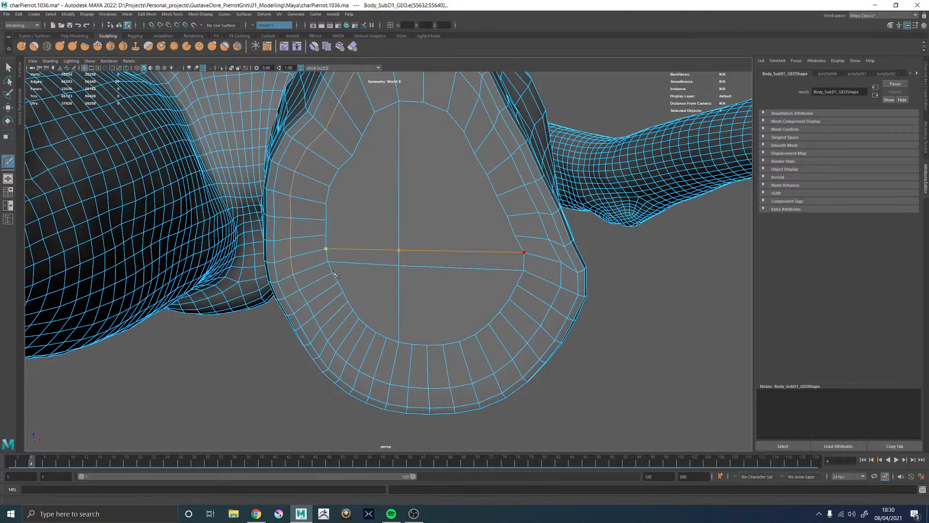
{"action": "left_click", "coordinate": [517, 285]}
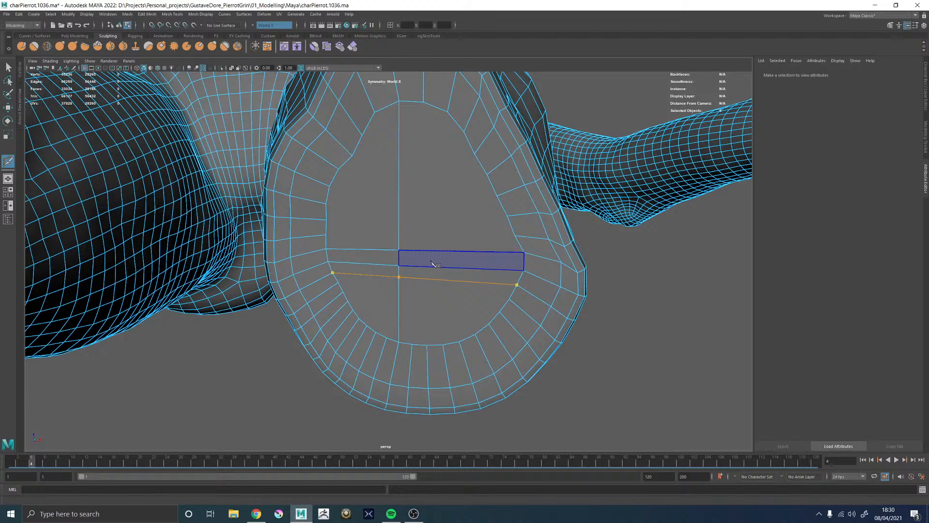
{"action": "key", "text": "ctrl+z"}
{"action": "key", "text": "w"}
Multi-Cut two more lengthwise edges through the leg cap, one on each side of the central lengthwise edge
{"action": "left_click_drag", "start_coordinate": [429, 257], "coordinate": [429, 235], "text": "alt"}
{"action": "right_click", "coordinate": [426, 128], "text": "shift"}
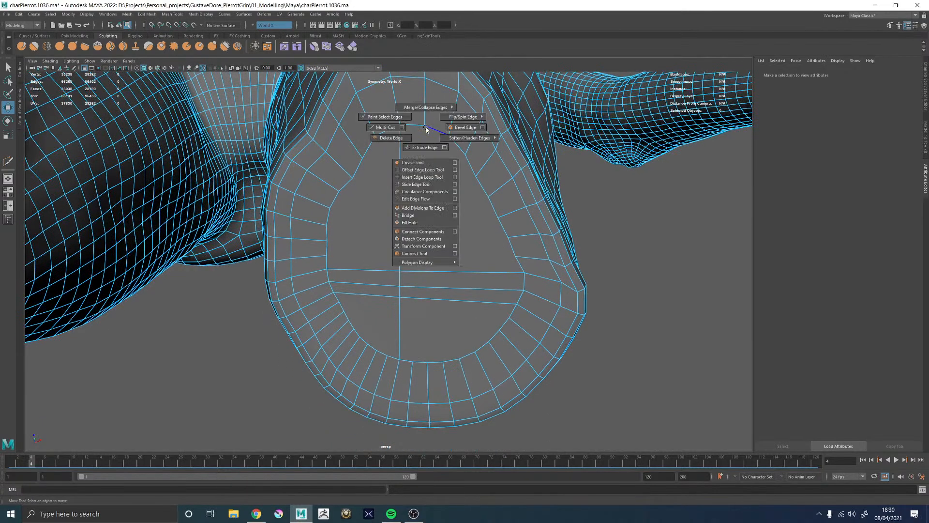
{"action": "left_click", "coordinate": [385, 127]}
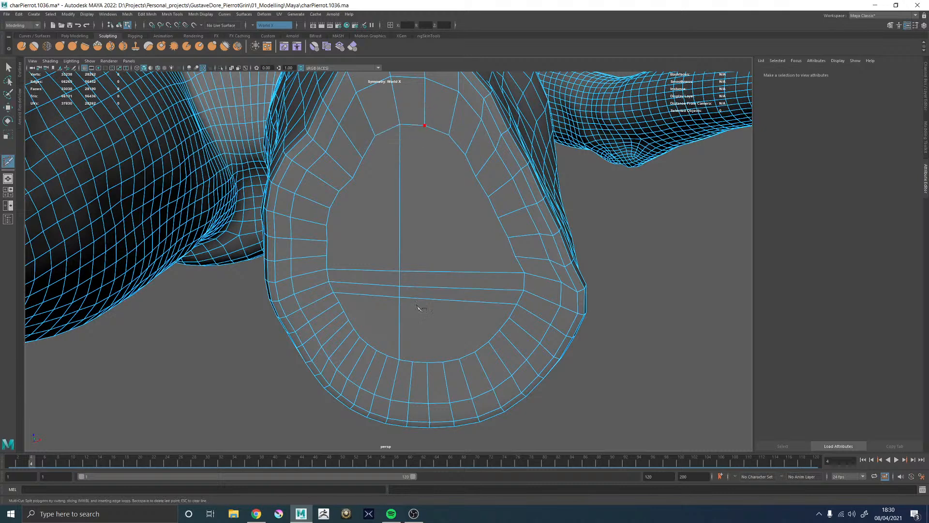
{"action": "left_click", "coordinate": [413, 362]}
{"action": "key", "text": "Return"}
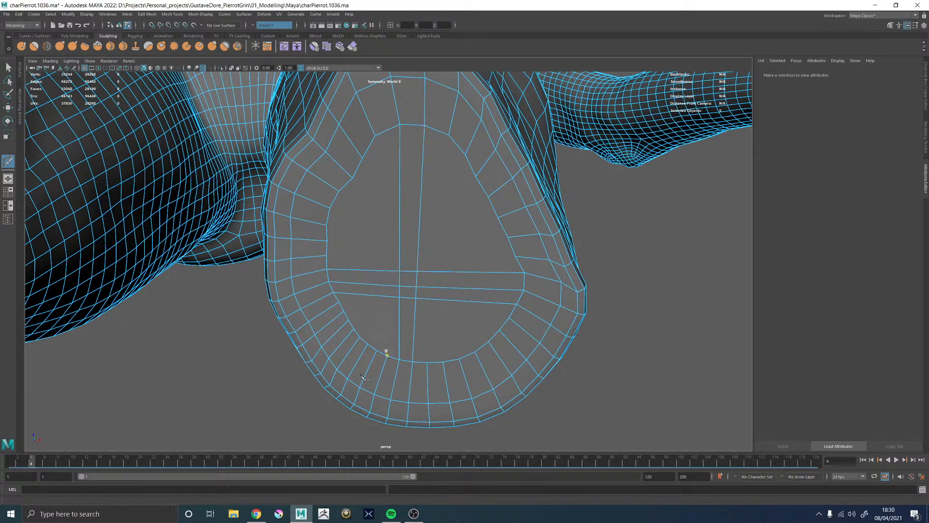
{"action": "left_click", "coordinate": [376, 136]}
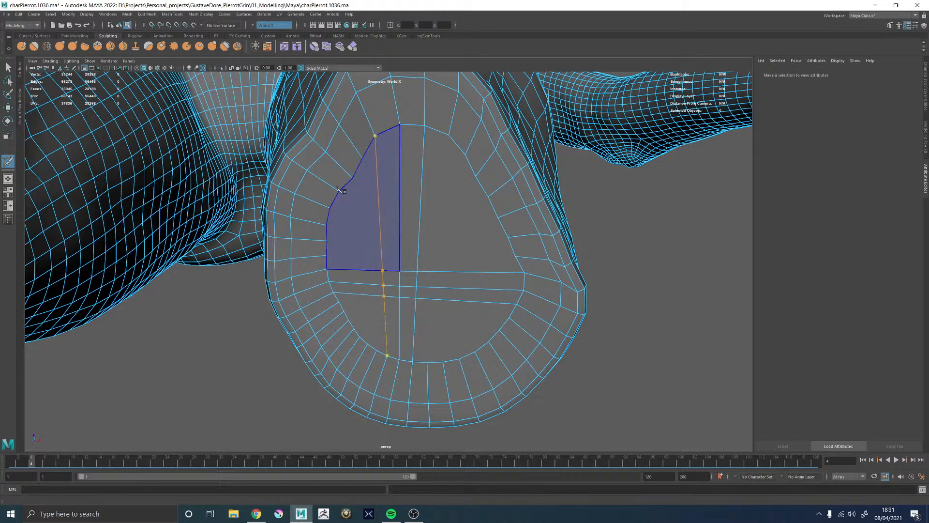
{"action": "key", "text": "Return"}
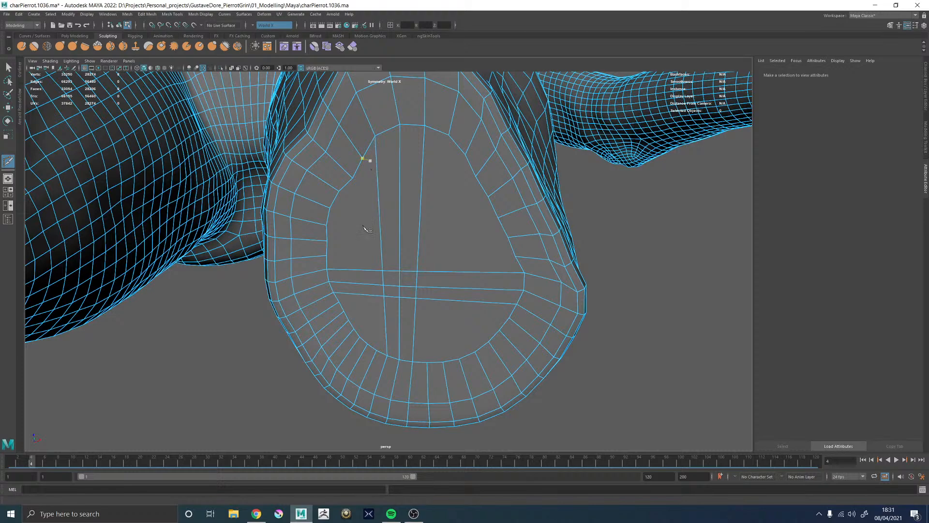
Select the ring edges between the crosswise and central lengthwise cuts on the leg cap's inner side to check their count
{"action": "left_click_drag", "start_coordinate": [366, 229], "coordinate": [317, 296], "text": "alt"}
{"action": "key", "text": "w"}
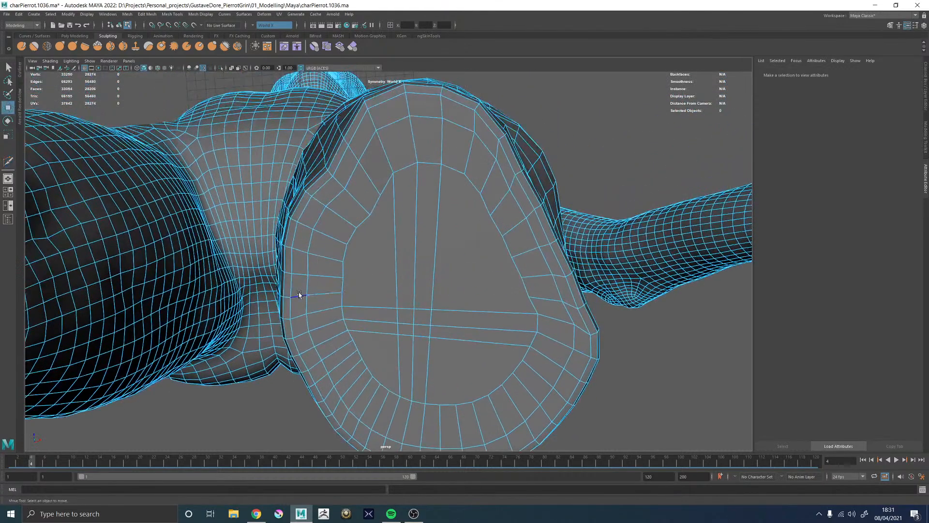
{"action": "left_click", "coordinate": [307, 304]}
{"action": "double_click", "coordinate": [397, 121], "text": "shift"}
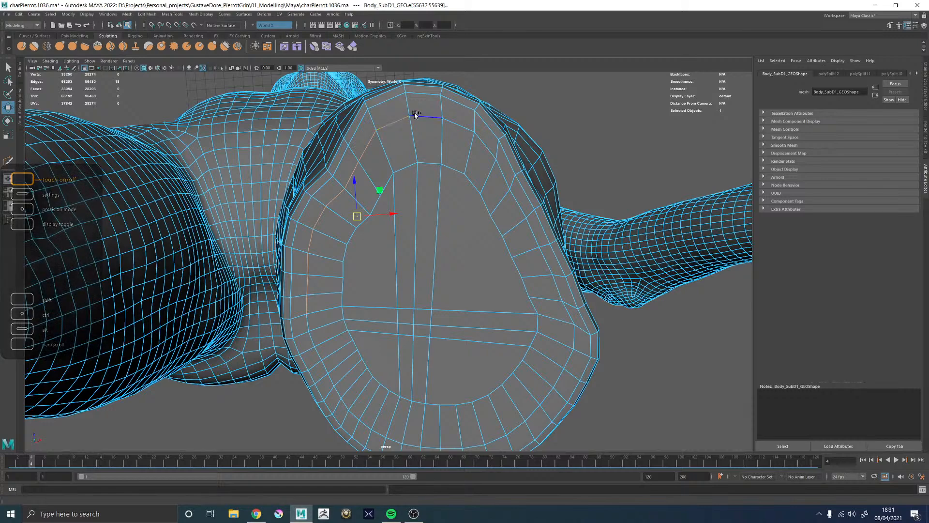
{"action": "left_click", "coordinate": [421, 117], "text": "shift"}
{"action": "mouse_move", "coordinate": [443, 146]}
{"action": "middle_mouse_down", "text": "alt"}
{"action": "mouse_move", "coordinate": [433, 141]}
{"action": "mouse_move", "coordinate": [443, 153]}
{"action": "middle_mouse_up", "text": "alt"}
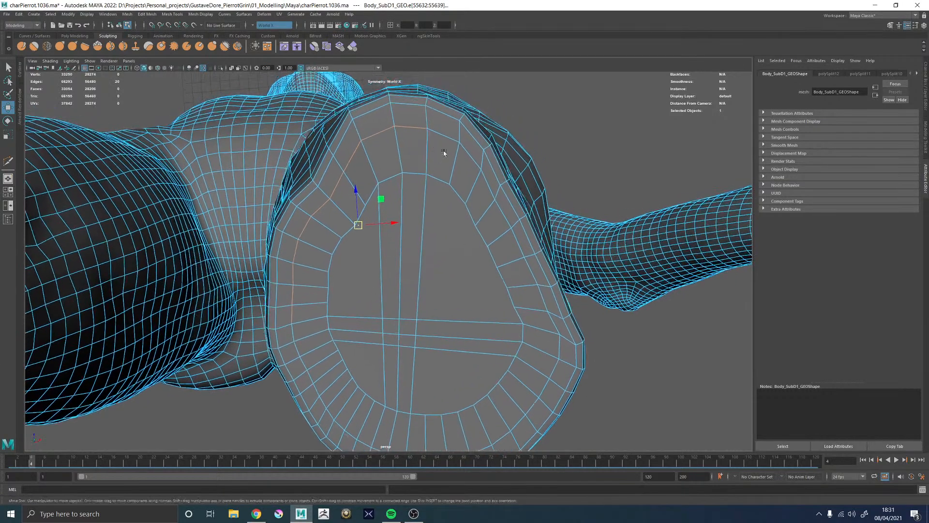
{"action": "middle_click_drag", "start_coordinate": [416, 228], "coordinate": [422, 177], "text": "alt"}
{"action": "left_click", "coordinate": [320, 260], "text": "shift"}
{"action": "left_click_drag", "start_coordinate": [320, 260], "coordinate": [391, 215], "text": "alt"}
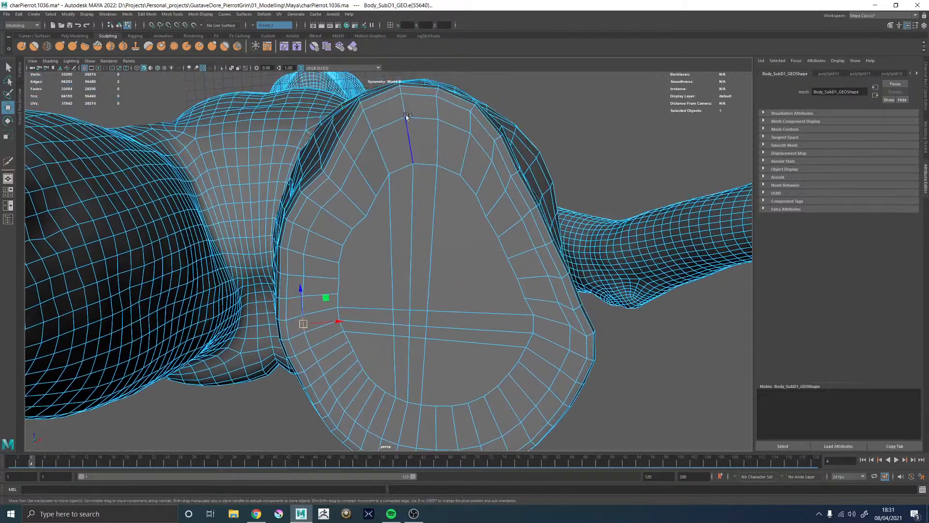
{"action": "middle_click_drag", "start_coordinate": [391, 215], "coordinate": [383, 184], "text": "alt"}
{"action": "right_click_drag", "start_coordinate": [383, 206], "coordinate": [399, 237], "text": "alt"}
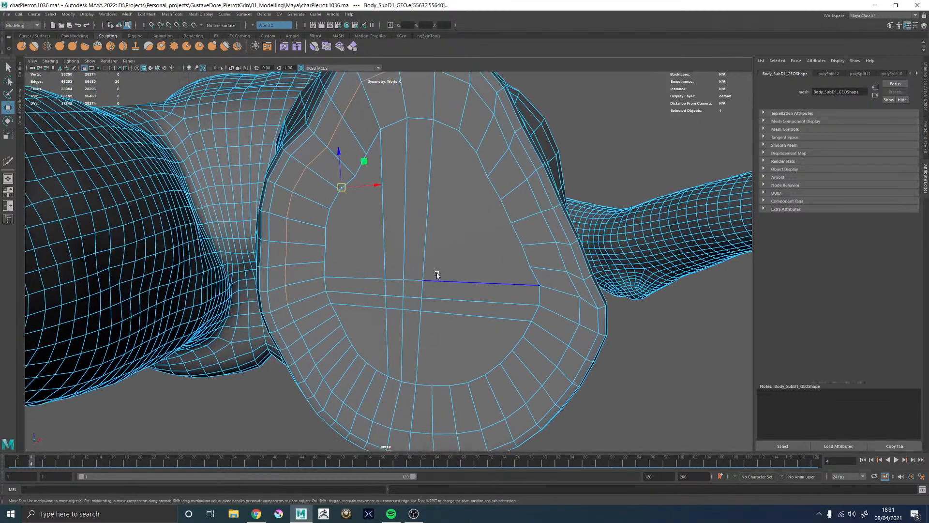
{"action": "middle_click_drag", "start_coordinate": [443, 223], "coordinate": [443, 239], "text": "alt"}
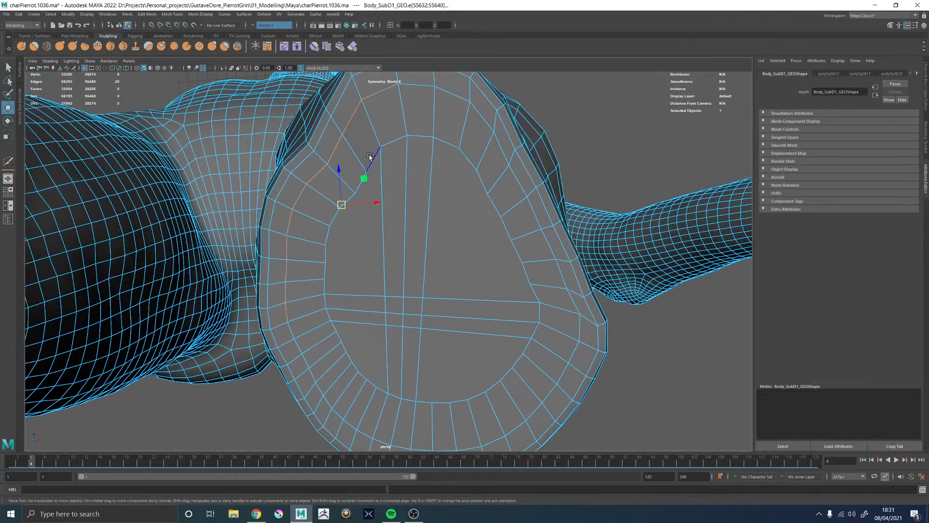
Multi-Cut one more lengthwise edge on the leg cap's inner side and one more crosswise edge toward its wide end
{"action": "right_click_drag", "start_coordinate": [365, 165], "coordinate": [339, 164], "text": "shift"}
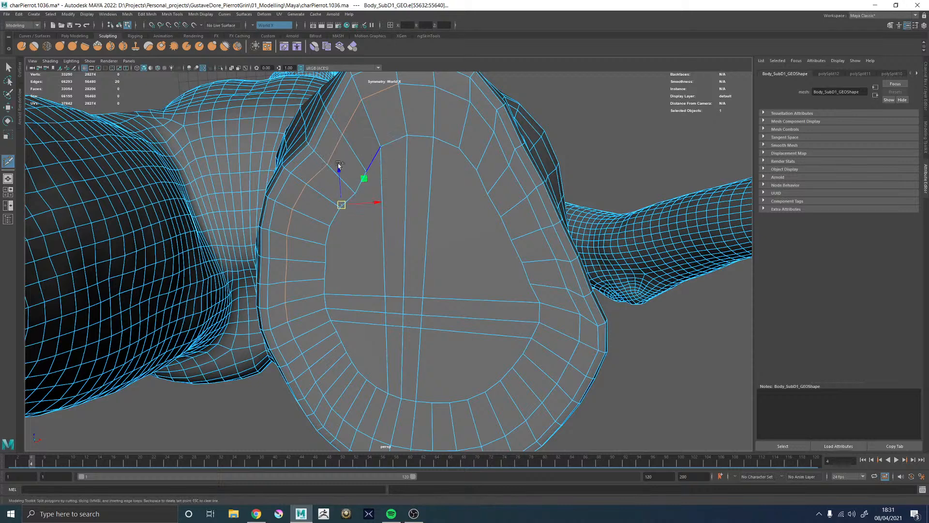
{"action": "left_click", "coordinate": [366, 172]}
{"action": "left_click", "coordinate": [376, 387]}
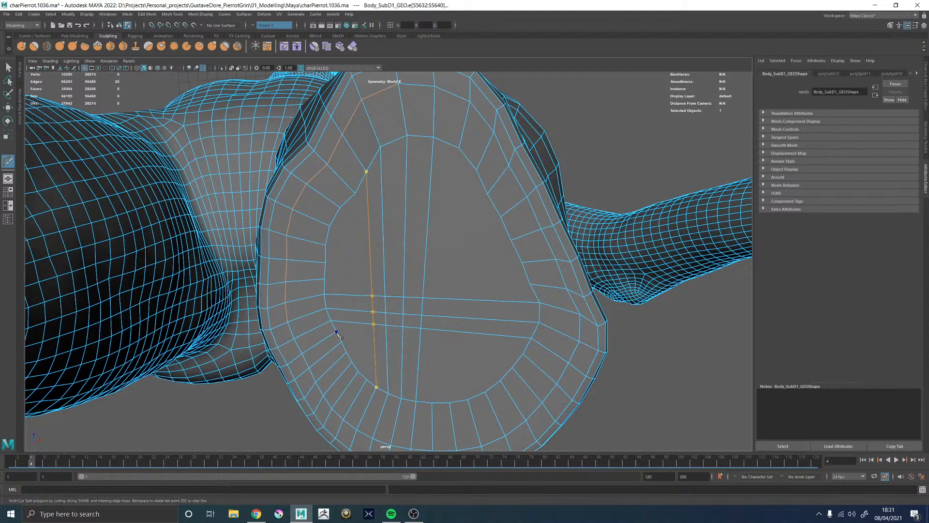
{"action": "right_click", "coordinate": [386, 296]}
{"action": "left_click_drag", "start_coordinate": [386, 296], "coordinate": [328, 298], "text": "alt"}
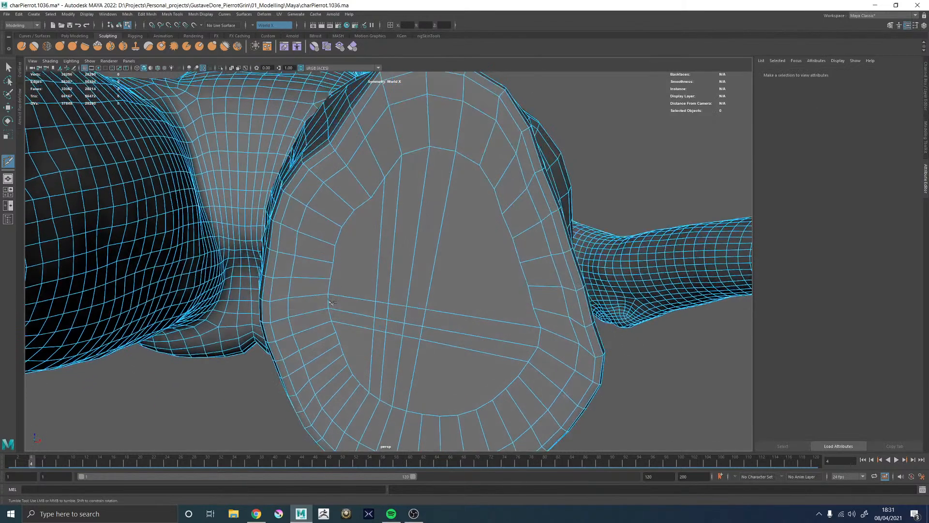
{"action": "left_click", "coordinate": [336, 333]}
{"action": "left_click", "coordinate": [518, 376]}
{"action": "right_click", "coordinate": [519, 379]}
Turn symmetry off and Multi-Cut another crosswise edge between the adjacent border vertices toward the cap's wide end
{"action": "left_click", "coordinate": [254, 26]}
{"action": "left_click", "coordinate": [262, 31]}
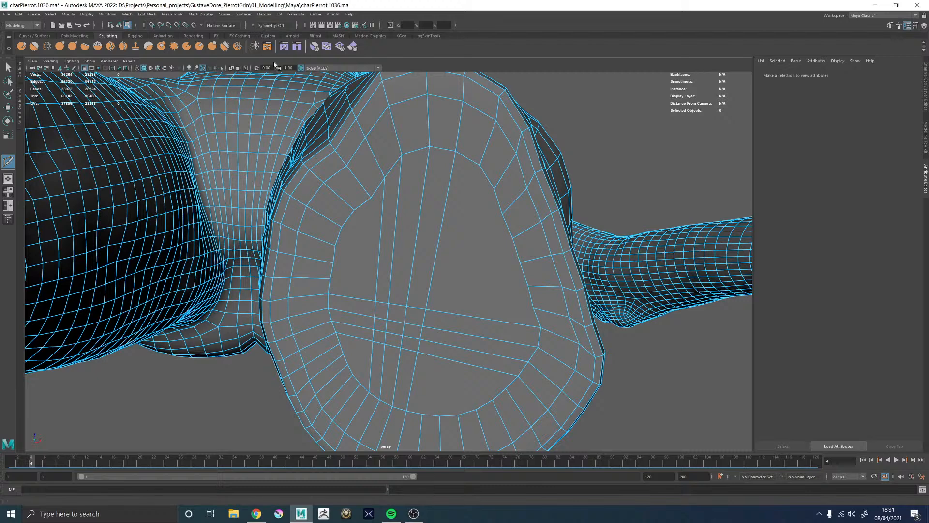
{"action": "middle_click_drag", "start_coordinate": [446, 297], "coordinate": [442, 203], "text": "alt"}
{"action": "left_click", "coordinate": [337, 249]}
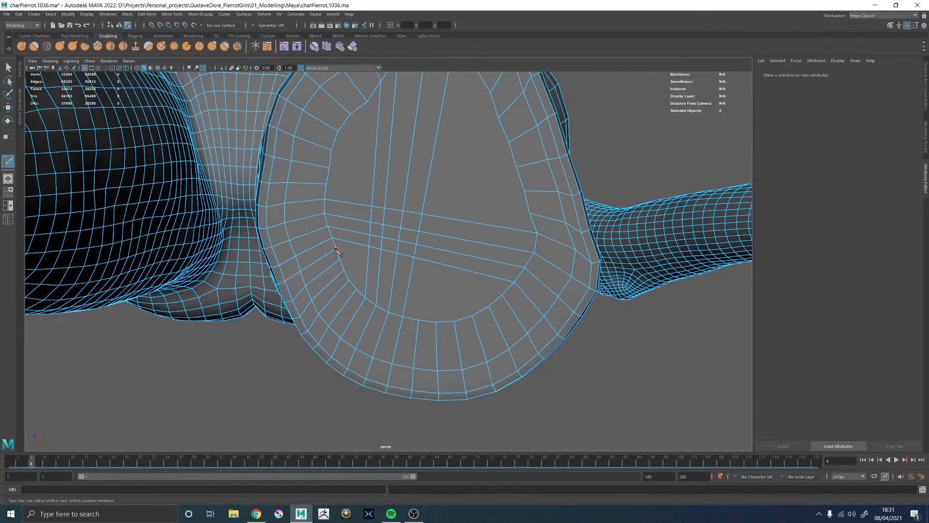
{"action": "left_click", "coordinate": [503, 295]}
{"action": "middle_click_drag", "start_coordinate": [375, 208], "coordinate": [391, 276], "text": "alt"}
{"action": "left_click_drag", "start_coordinate": [390, 253], "coordinate": [388, 227], "text": "alt"}
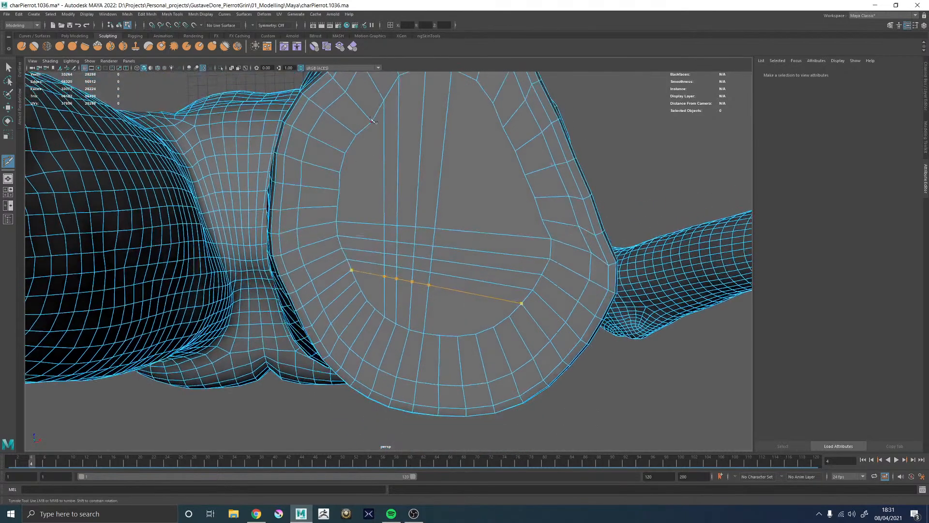
{"action": "key", "text": "ctrl+z"}
{"action": "key", "text": "Return"}
Multi-Cut two further lengthwise edges on the cap's inner side and one further crosswise edge toward its wide end
{"action": "middle_click_drag", "start_coordinate": [385, 171], "coordinate": [390, 190], "text": "alt"}
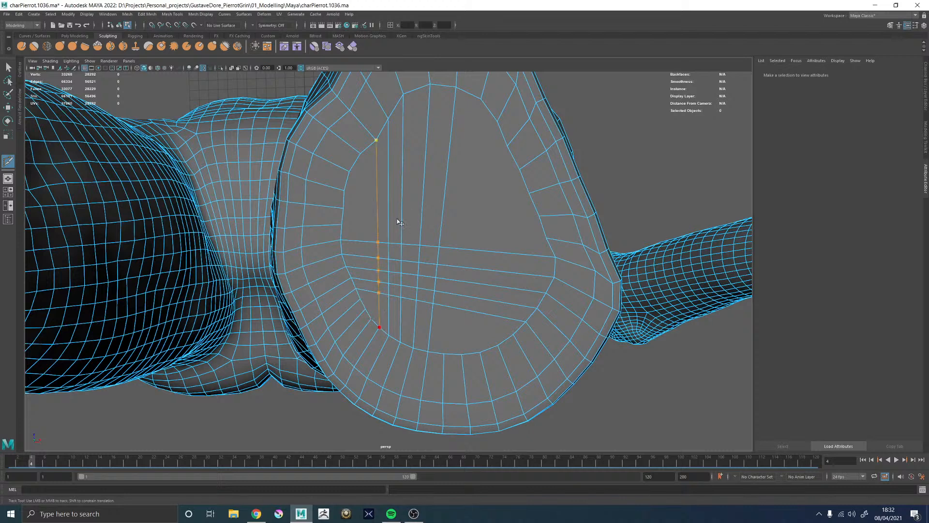
{"action": "key", "text": "Return"}
{"action": "left_click", "coordinate": [360, 299]}
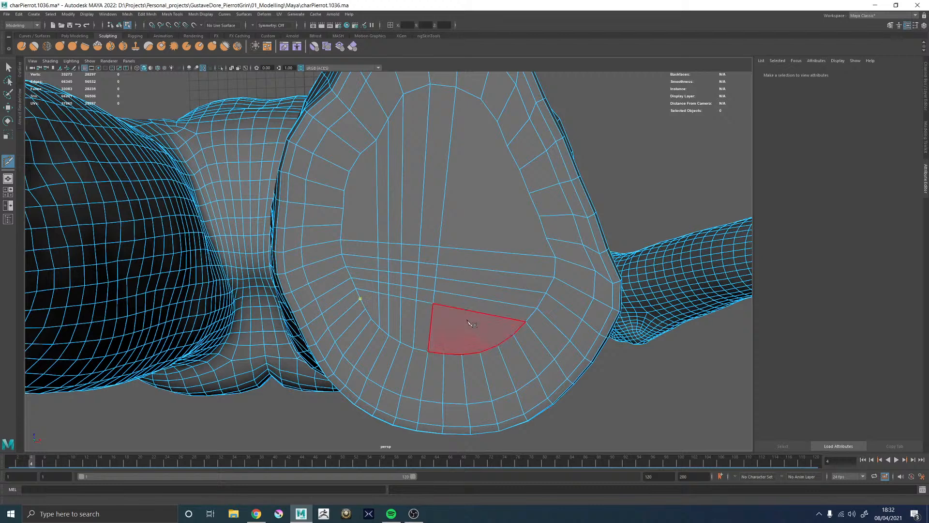
{"action": "left_click", "coordinate": [514, 336]}
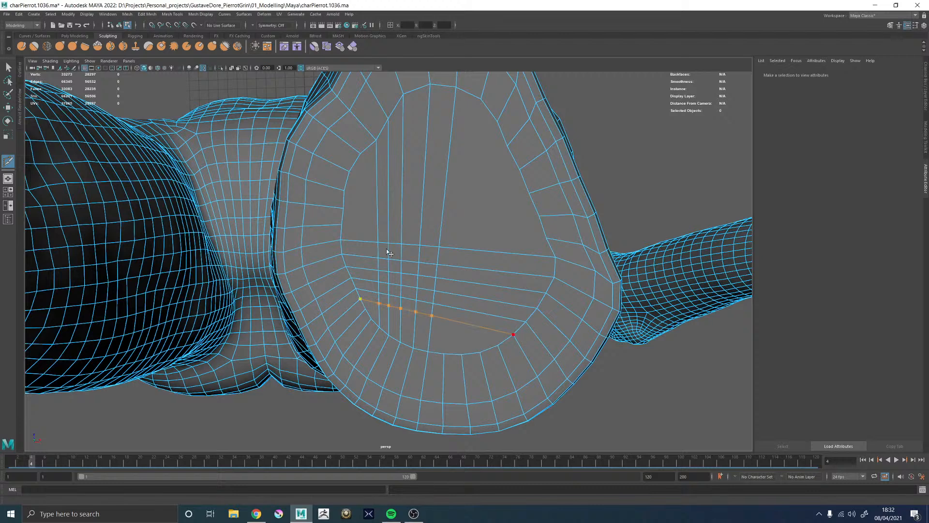
{"action": "key", "text": "Return"}
{"action": "left_click", "coordinate": [371, 320]}
{"action": "key", "text": "Return"}
Multi-Cut a lengthwise edge between the next border vertices on the outer side of the cap's existing lengthwise edges
{"action": "middle_click_drag", "start_coordinate": [456, 170], "coordinate": [448, 189], "text": "alt"}
{"action": "left_click", "coordinate": [454, 138]}
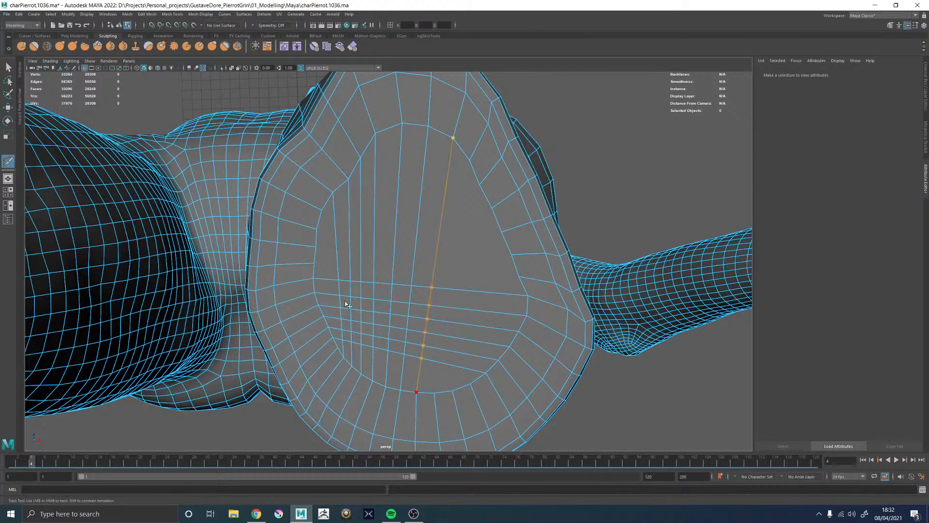
{"action": "right_click", "coordinate": [319, 266]}
Multi-Cut three more crosswise edges over the cap, each one border vertex further toward its narrow end
{"action": "left_click", "coordinate": [519, 277]}
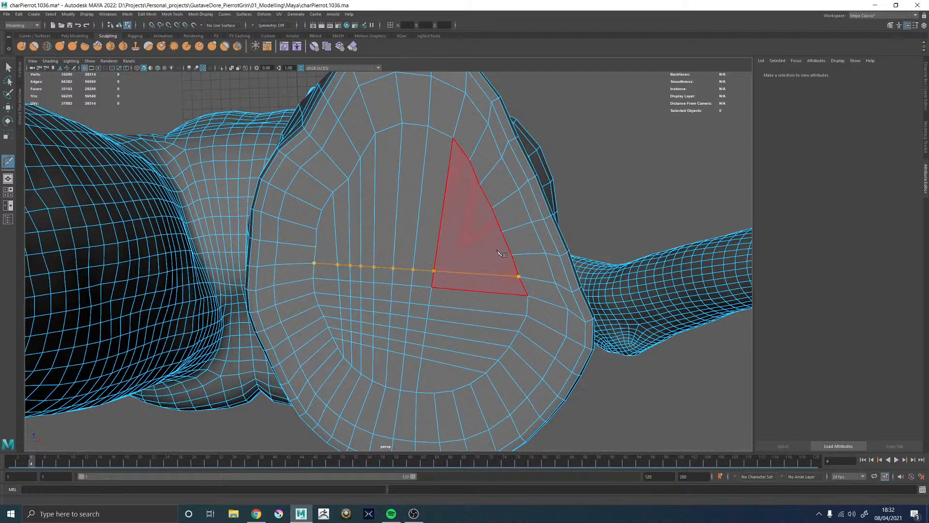
{"action": "key", "text": "Return"}
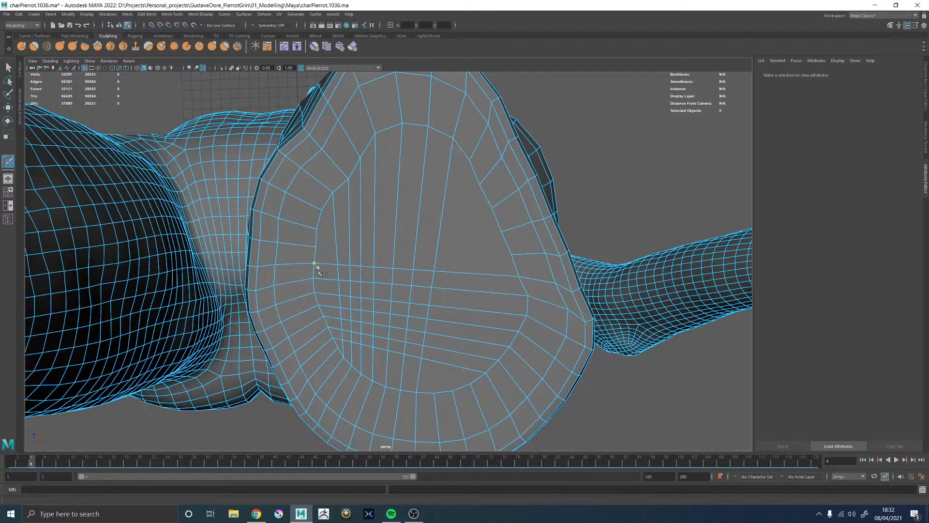
{"action": "left_click", "coordinate": [514, 255]}
{"action": "key", "text": "Return"}
{"action": "left_click", "coordinate": [316, 229]}
{"action": "left_click", "coordinate": [501, 231]}
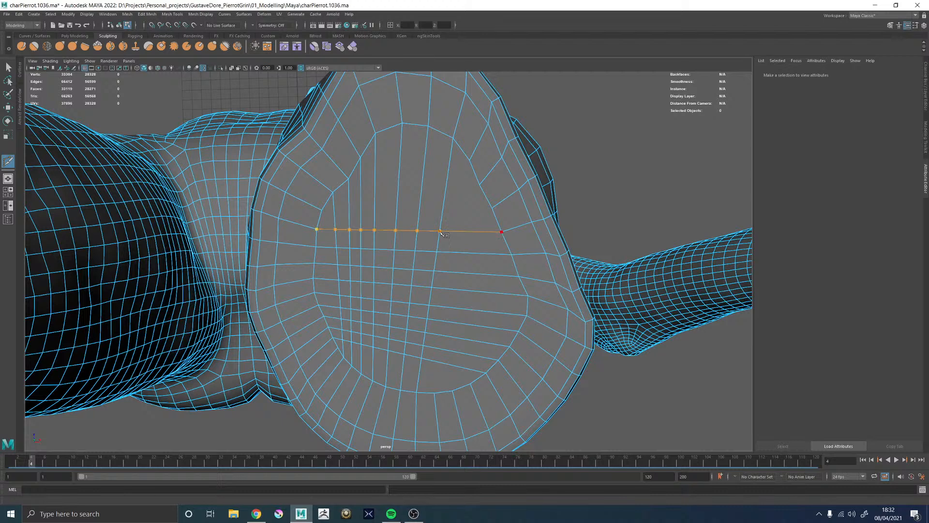
{"action": "left_click", "coordinate": [317, 229]}
{"action": "left_click", "coordinate": [470, 385]}
{"action": "key", "text": "BackSpace"}
{"action": "key", "text": "Return"}
{"action": "left_click", "coordinate": [470, 385]}
{"action": "left_click", "coordinate": [492, 209]}
{"action": "key", "text": "ctrl+z"}
Multi-Cut two more lengthwise edges between successive border vertices on the cap's outer side to complete the grid
{"action": "left_click", "coordinate": [435, 390]}
{"action": "left_click", "coordinate": [470, 161]}
{"action": "key", "text": "Return"}
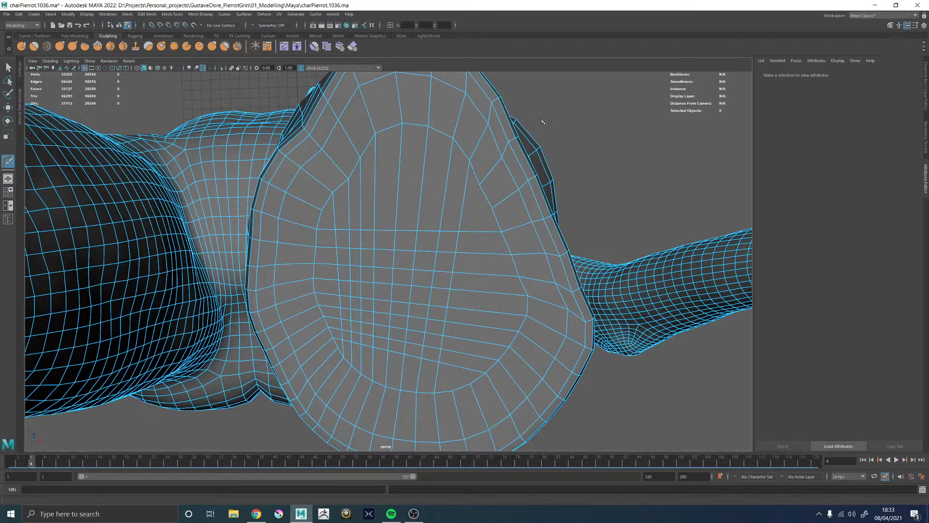
{"action": "left_click", "coordinate": [452, 391]}
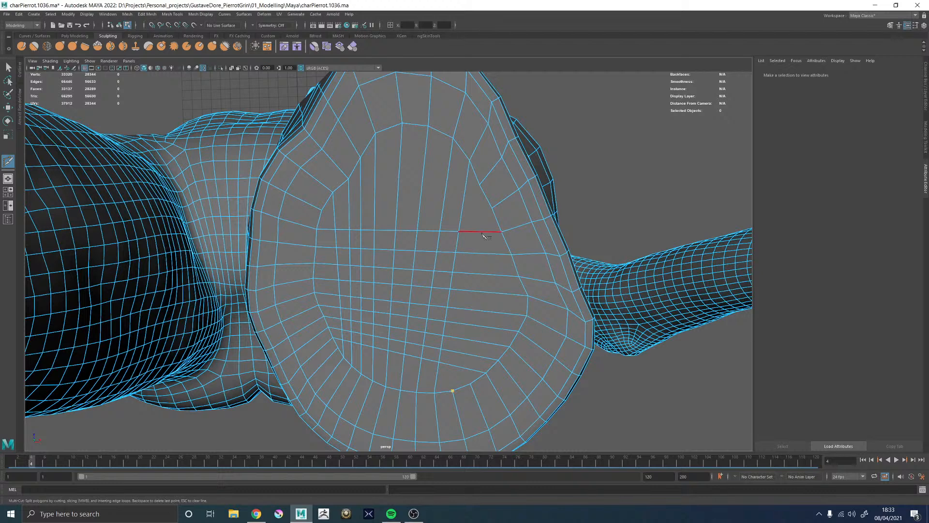
{"action": "left_click", "coordinate": [480, 185]}
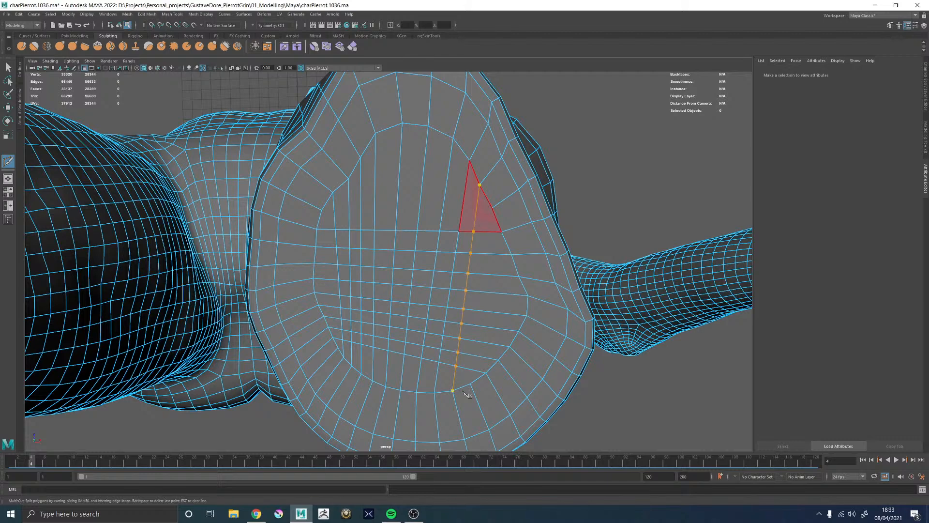
{"action": "key", "text": "Return"}
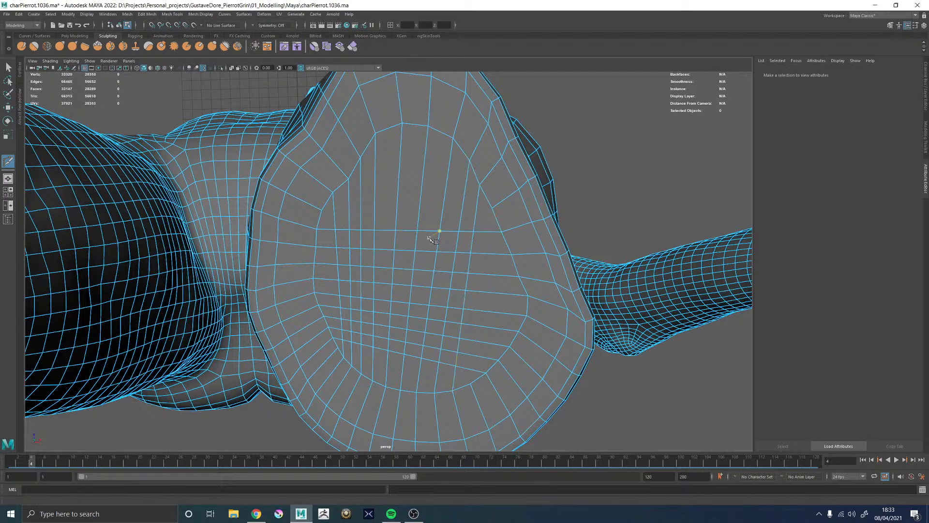
Select the grid vertices inside the leg cap's border and smooth their spacing with Average Vertices at 10 iterations
{"action": "key", "text": "w"}
{"action": "right_click_drag", "start_coordinate": [431, 235], "coordinate": [471, 300]}
{"action": "scroll", "coordinate": [390, 244], "scroll_direction": "down", "scroll_amount": 8}
{"action": "left_click_drag", "start_coordinate": [342, 230], "coordinate": [459, 347]}
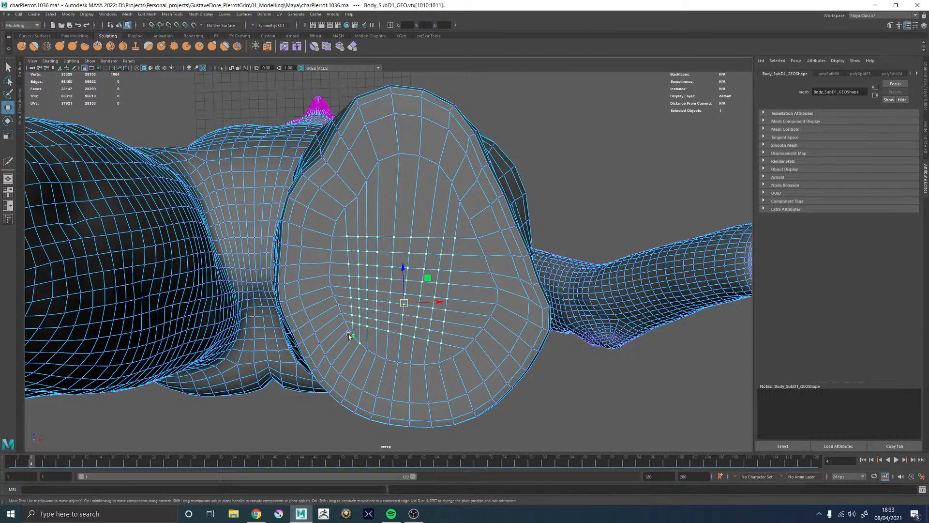
{"action": "left_click_drag", "start_coordinate": [348, 332], "coordinate": [372, 349], "text": "ctrl"}
{"action": "right_click", "coordinate": [587, 195], "text": "shift"}
{"action": "right_click_drag", "start_coordinate": [586, 194], "coordinate": [631, 160], "text": "shift"}
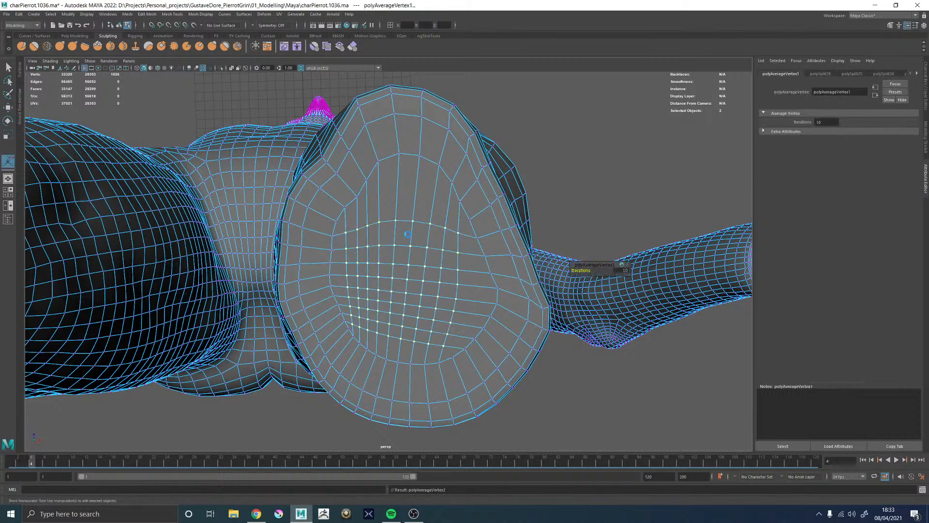
Try to even out the cap by selecting the edge loop around its grid and applying Circularize
{"action": "key", "text": "q"}
{"action": "right_click_drag", "start_coordinate": [420, 229], "coordinate": [419, 159]}
{"action": "double_click", "coordinate": [424, 156]}
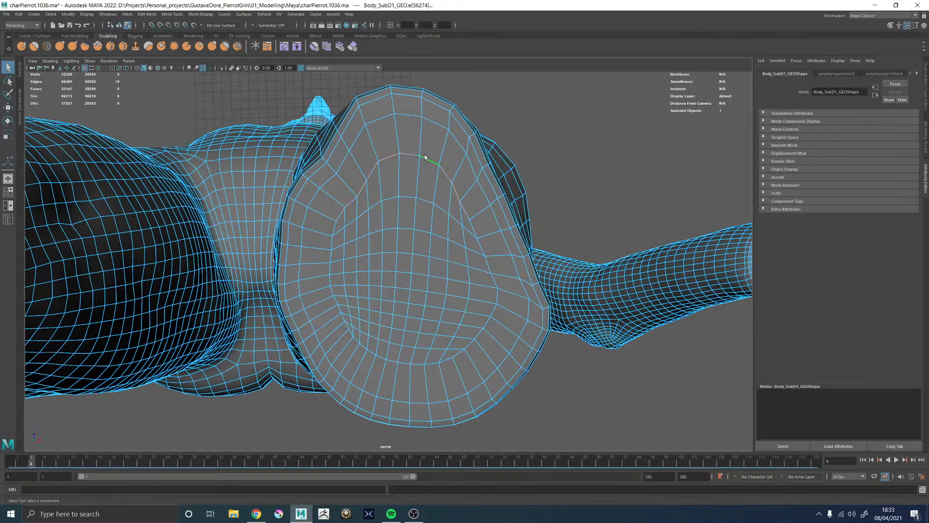
{"action": "double_click", "coordinate": [429, 365], "text": "shift"}
{"action": "double_click", "coordinate": [335, 298], "text": "shift"}
{"action": "right_click_drag", "start_coordinate": [614, 164], "coordinate": [605, 229], "text": "shift"}
{"action": "mouse_move", "coordinate": [477, 244]}
{"action": "left_mouse_down", "text": "alt"}
{"action": "mouse_move", "coordinate": [491, 235]}
{"action": "mouse_move", "coordinate": [473, 245]}
{"action": "left_mouse_up", "text": "alt"}
Scale the circularized loop lengthwise to about 1.2 times and nudge it slightly sideways to follow the leg's outline
{"action": "key", "text": "r"}
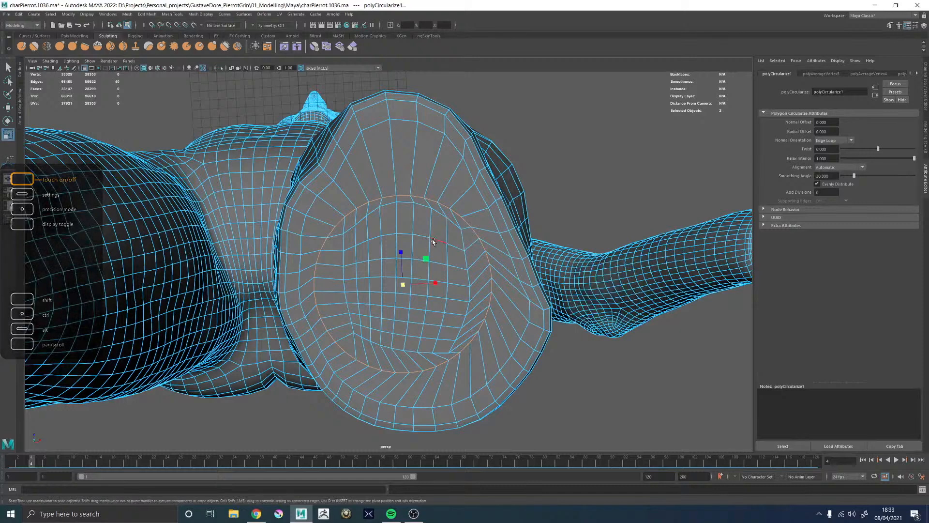
{"action": "left_click_drag", "start_coordinate": [400, 256], "coordinate": [400, 246]}
{"action": "key", "text": "w"}
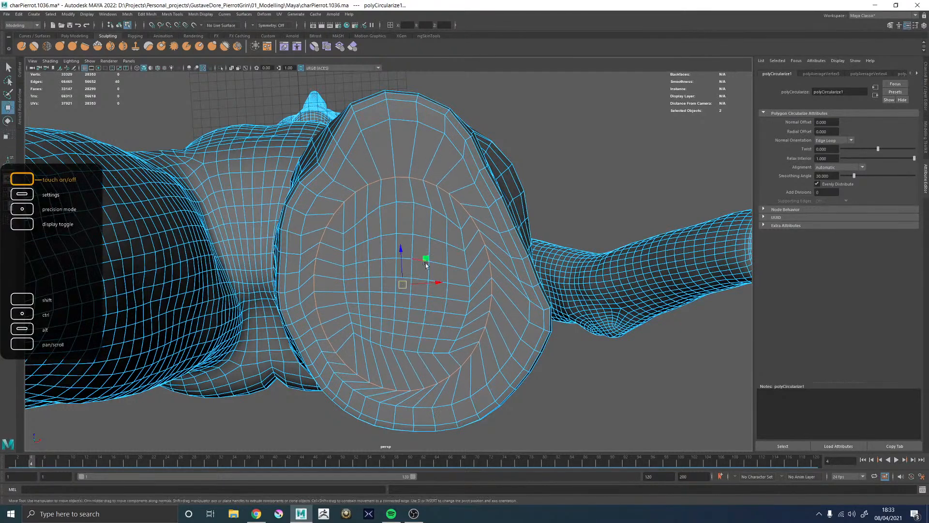
{"action": "left_click_drag", "start_coordinate": [437, 282], "coordinate": [384, 184]}
Select the grid vertices inside the circularized loop and check on the body which vertices are included
{"action": "right_click_drag", "start_coordinate": [382, 171], "coordinate": [379, 157]}
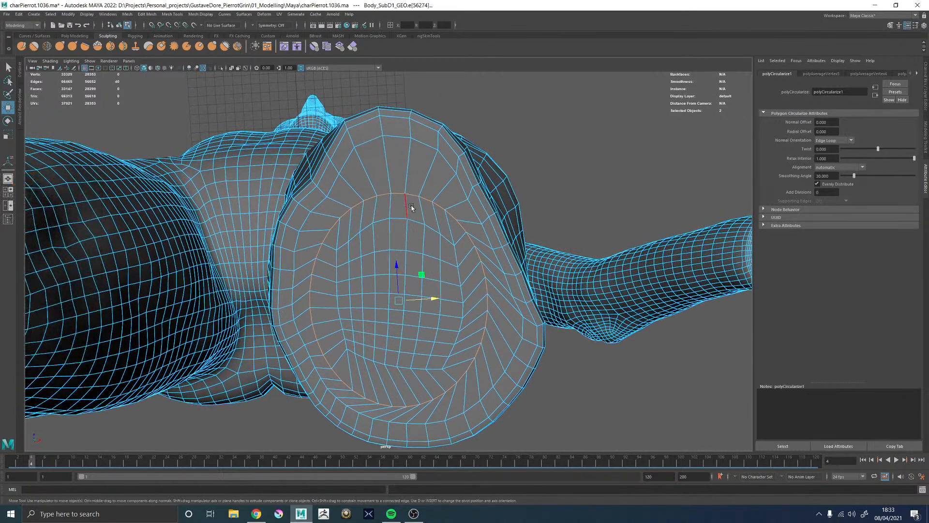
{"action": "right_click_drag", "start_coordinate": [411, 221], "coordinate": [413, 202]}
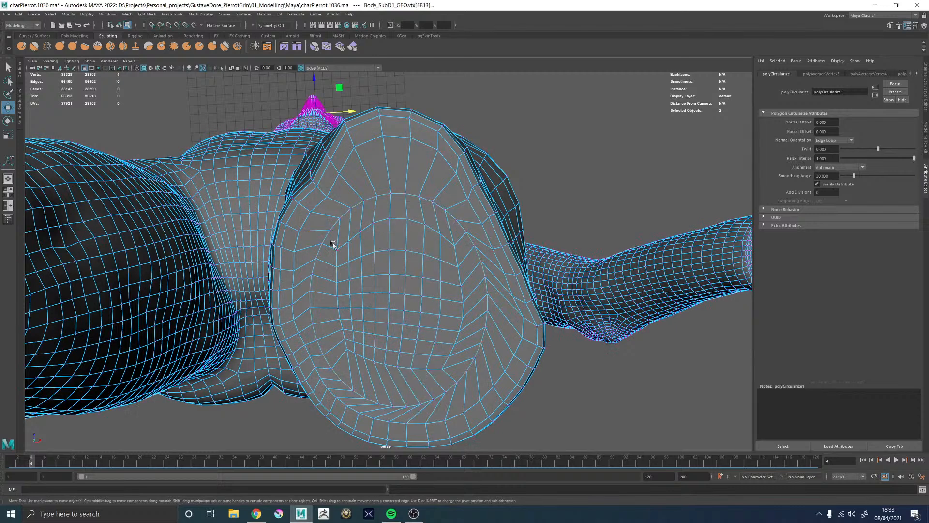
{"action": "left_click_drag", "start_coordinate": [335, 225], "coordinate": [457, 375]}
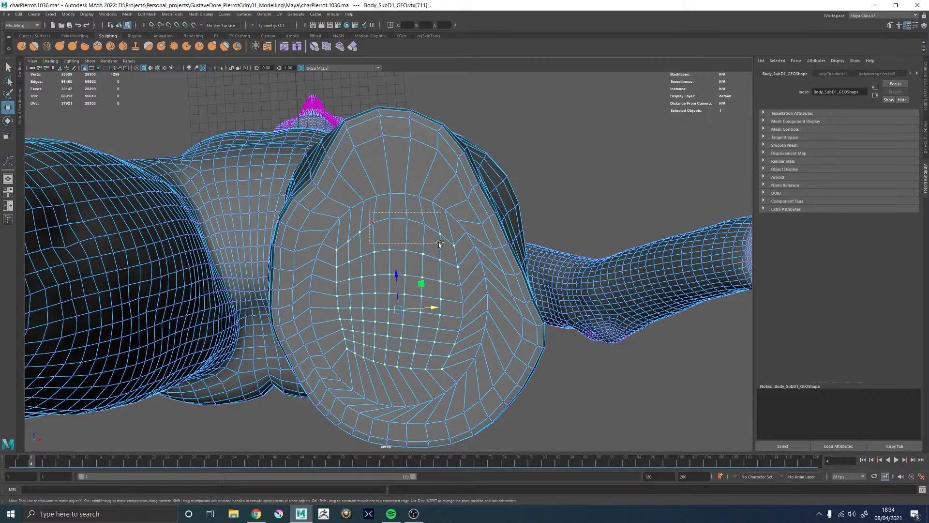
{"action": "scroll", "coordinate": [323, 240], "scroll_direction": "down", "scroll_amount": 4}
{"action": "left_click_drag", "start_coordinate": [322, 241], "coordinate": [593, 325], "text": "alt"}
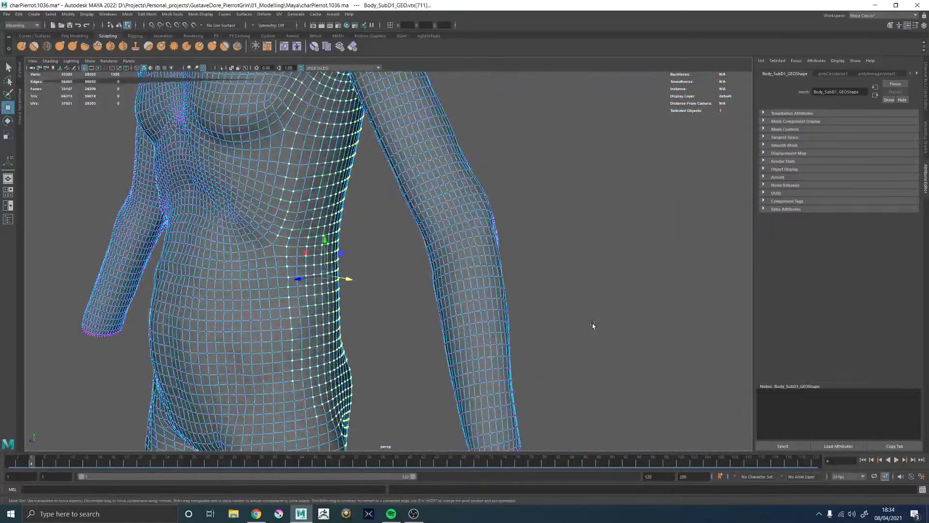
{"action": "right_click_drag", "start_coordinate": [631, 303], "coordinate": [438, 298], "text": "alt"}
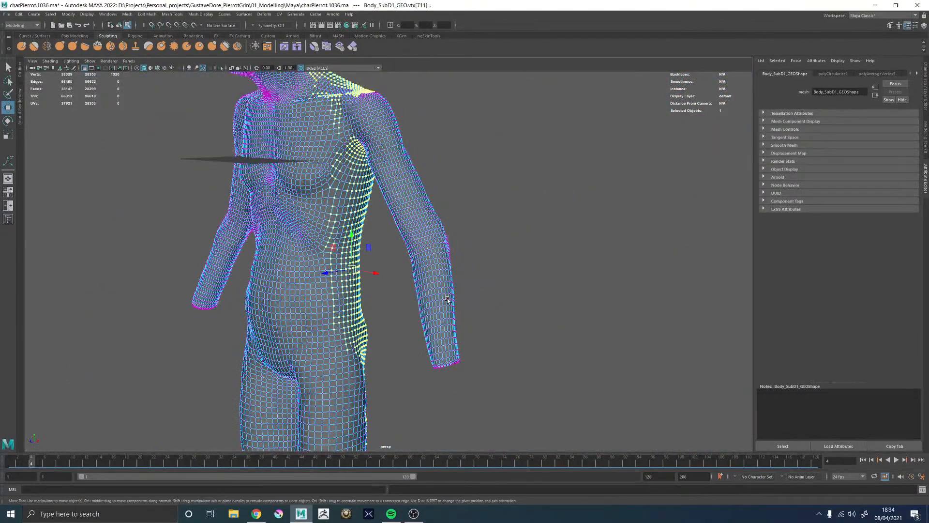
Undo the vertex selection, the loop's transformations and the Circularize operation
{"action": "key", "text": "ctrl+z"}
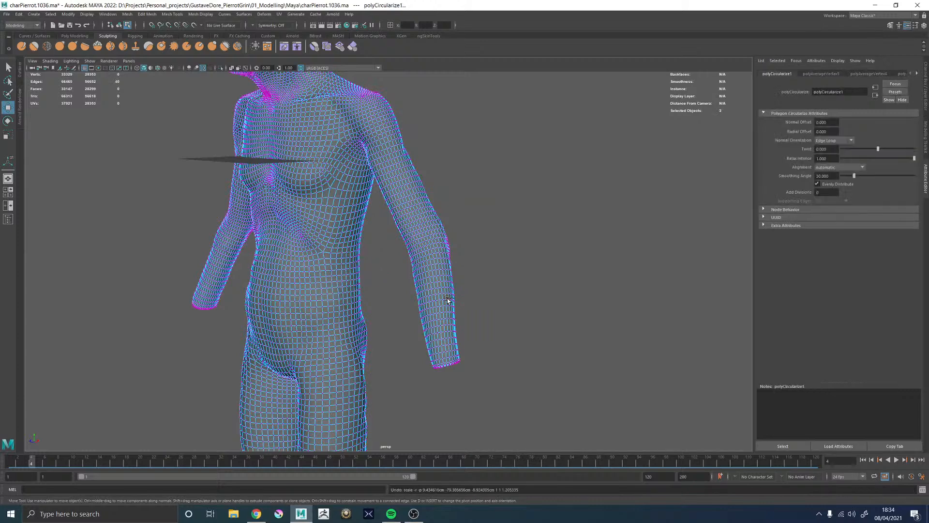
{"action": "left_click", "coordinate": [448, 300]}
{"action": "left_click_drag", "start_coordinate": [447, 300], "coordinate": [414, 301], "text": "alt"}
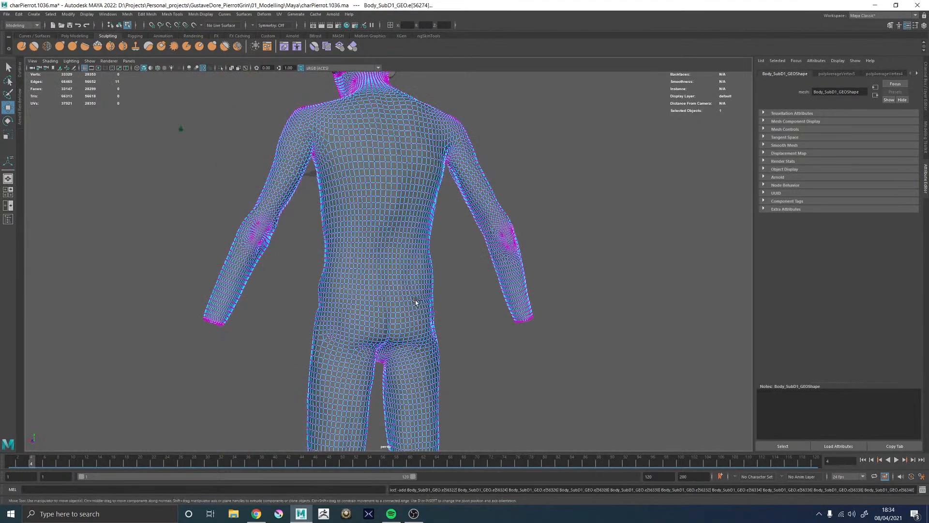
Undo the earlier vertex averaging and vertex selection on the side of the torso
{"action": "key", "text": "ctrl+z"}
{"action": "key", "text": "ctrl+z"}
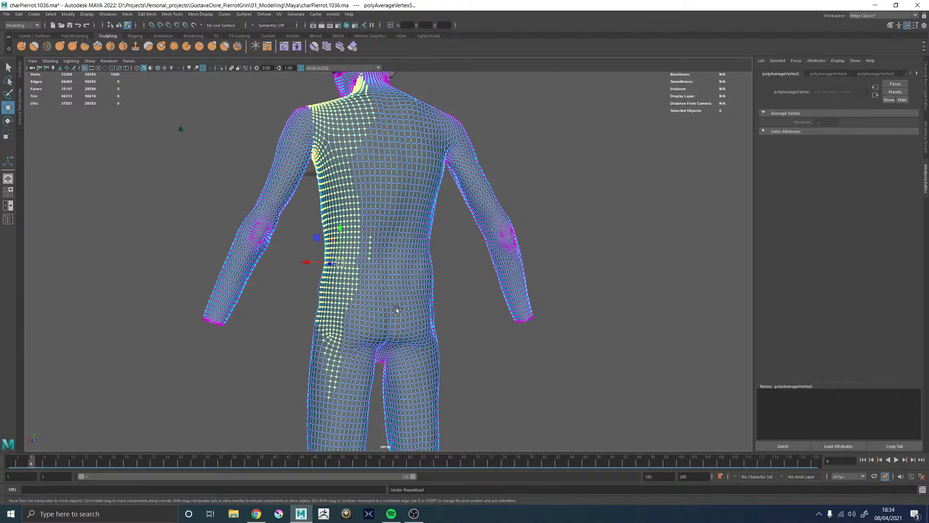
{"action": "key", "text": "ctrl+z"}
{"action": "key", "text": "ctrl+z"}
{"action": "key", "text": "ctrl+z"}
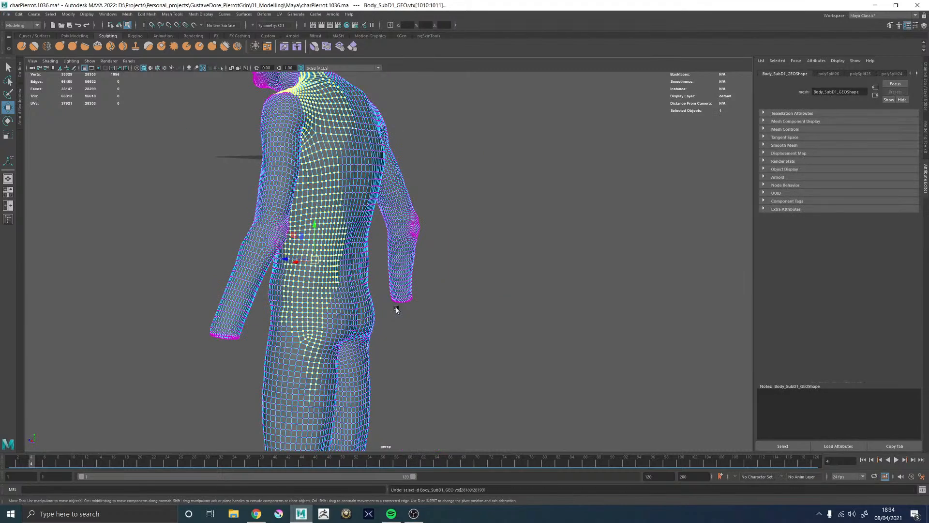
{"action": "left_click", "coordinate": [396, 310]}
Select all faces at the bottom end of the leg with the gridded cap, including its rim
{"action": "left_click_drag", "start_coordinate": [374, 317], "coordinate": [417, 313], "text": "alt"}
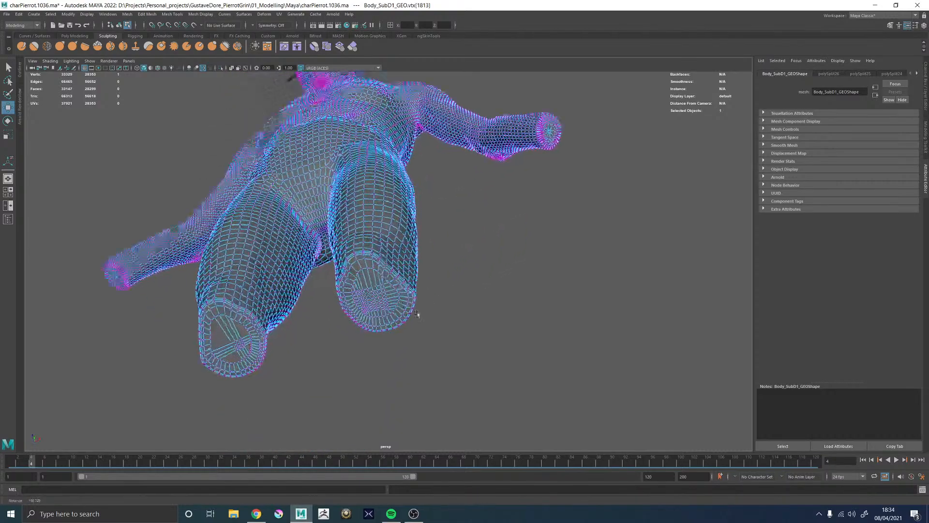
{"action": "right_click_drag", "start_coordinate": [295, 278], "coordinate": [419, 301], "text": "alt"}
{"action": "left_click_drag", "start_coordinate": [397, 217], "coordinate": [405, 169], "text": "alt"}
{"action": "right_click_drag", "start_coordinate": [400, 150], "coordinate": [400, 171]}
{"action": "middle_click_drag", "start_coordinate": [380, 148], "coordinate": [384, 204], "text": "alt"}
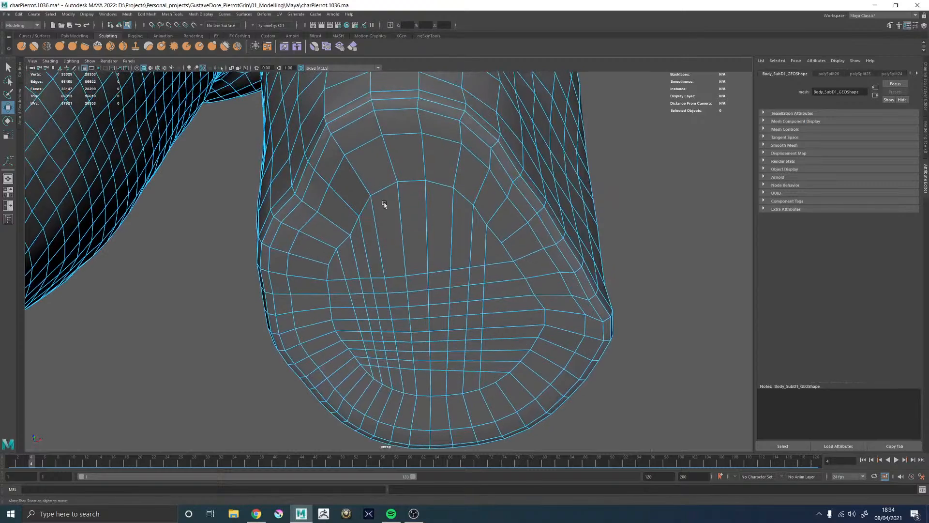
{"action": "left_click_drag", "start_coordinate": [384, 204], "coordinate": [460, 294], "text": "alt"}
{"action": "middle_click_drag", "start_coordinate": [463, 310], "coordinate": [445, 130], "text": "alt"}
{"action": "middle_click_drag", "start_coordinate": [611, 194], "coordinate": [625, 343], "text": "alt"}
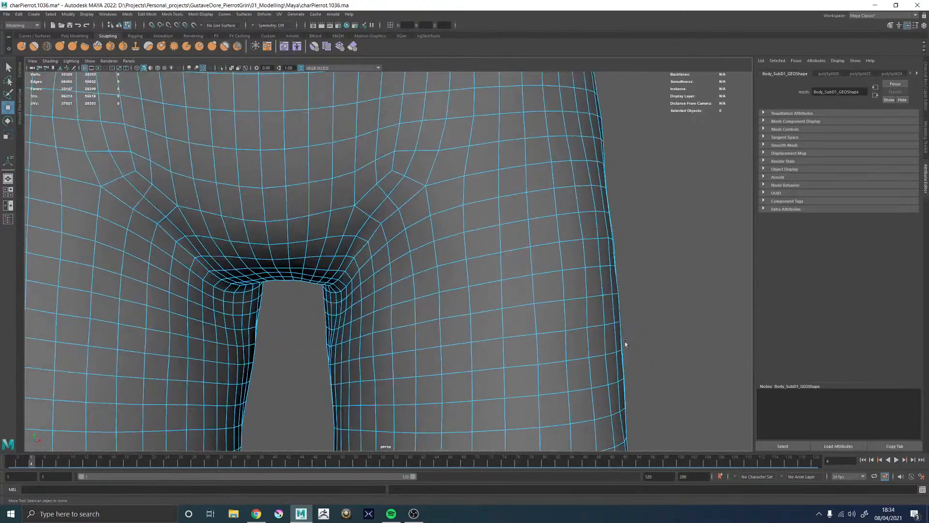
{"action": "right_click_drag", "start_coordinate": [625, 343], "coordinate": [473, 318], "text": "alt"}
{"action": "middle_click_drag", "start_coordinate": [473, 317], "coordinate": [443, 155], "text": "alt"}
{"action": "right_click_drag", "start_coordinate": [376, 218], "coordinate": [458, 205], "text": "alt"}
{"action": "middle_click_drag", "start_coordinate": [405, 167], "coordinate": [444, 260], "text": "alt"}
{"action": "left_click_drag", "start_coordinate": [398, 263], "coordinate": [305, 244]}
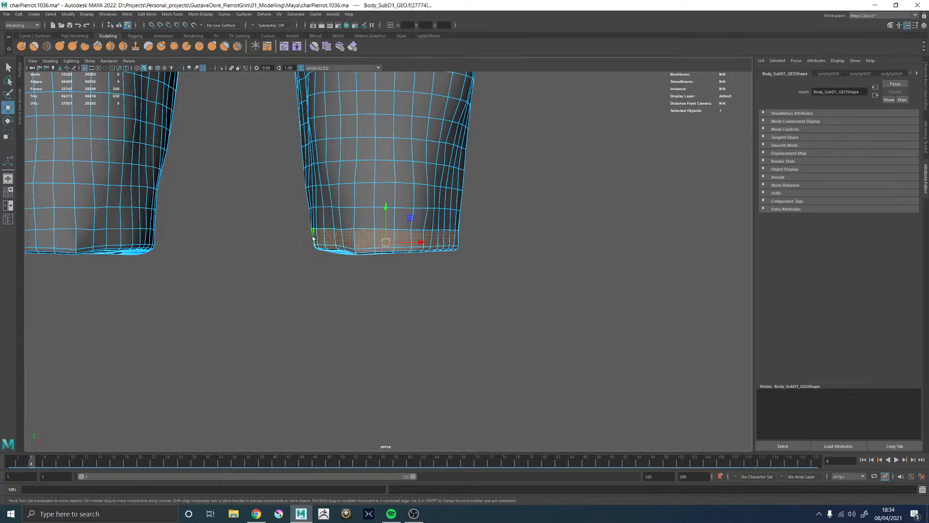
Deselect the outer face loops around the leg end, keeping only the central grid faces of the cap selected
{"action": "right_click_drag", "start_coordinate": [350, 238], "coordinate": [587, 286], "text": "alt"}
{"action": "right_click_drag", "start_coordinate": [473, 209], "coordinate": [390, 206], "text": "alt"}
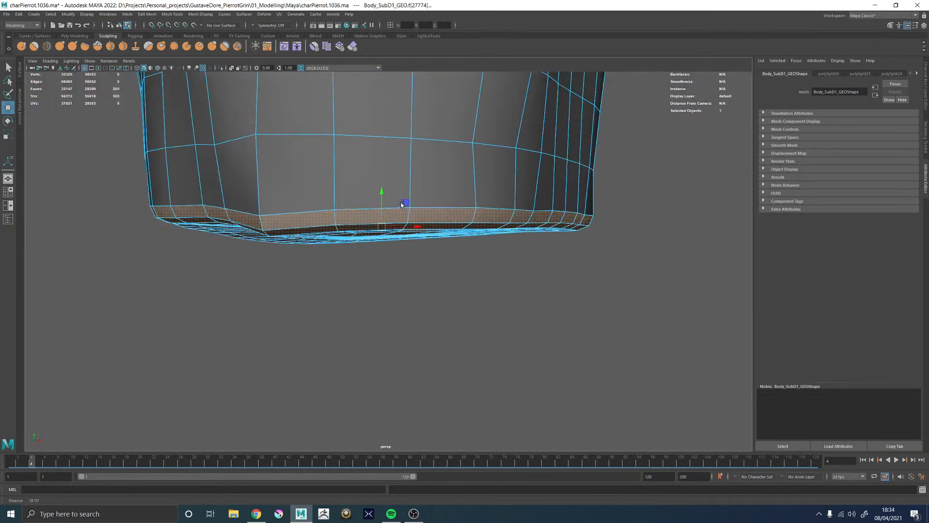
{"action": "left_click", "coordinate": [390, 214], "text": "ctrl"}
{"action": "double_click", "coordinate": [429, 216], "text": "ctrl"}
{"action": "left_click_drag", "start_coordinate": [395, 224], "coordinate": [396, 209], "text": "alt"}
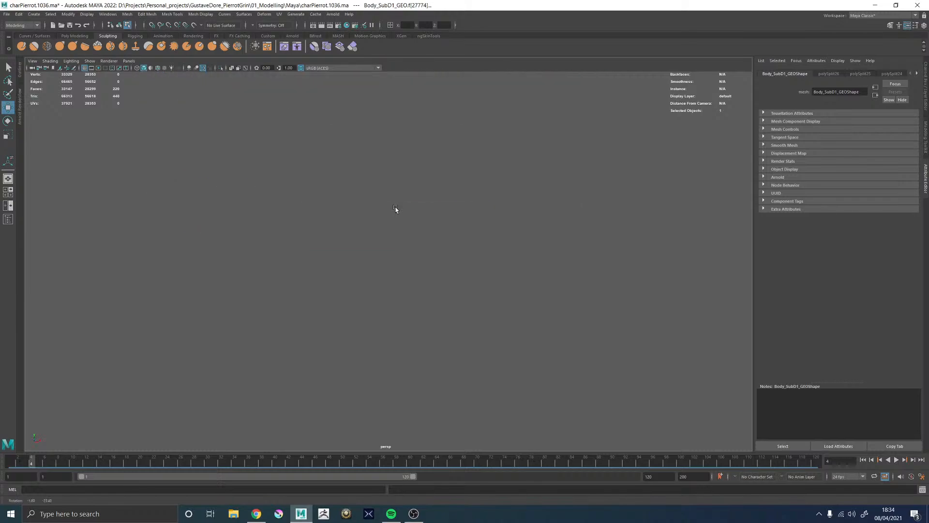
{"action": "middle_click_drag", "start_coordinate": [381, 233], "coordinate": [367, 339], "text": "alt"}
{"action": "left_click_drag", "start_coordinate": [368, 297], "coordinate": [369, 184], "text": "alt"}
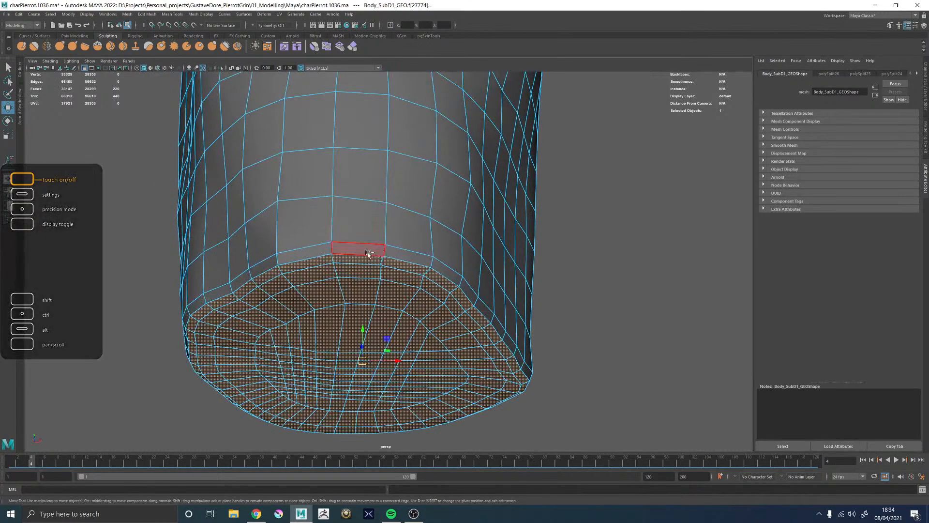
{"action": "double_click", "coordinate": [391, 266], "text": "ctrl"}
{"action": "double_click", "coordinate": [388, 270], "text": "ctrl"}
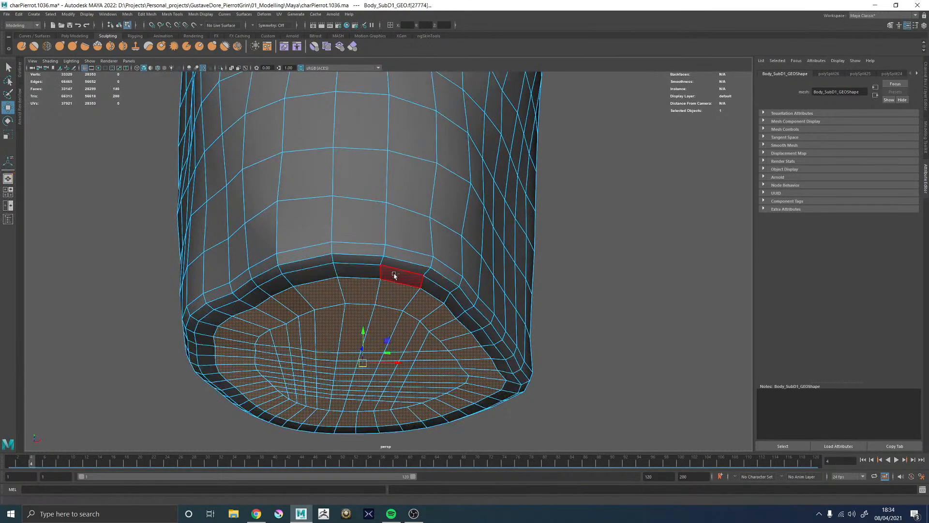
{"action": "left_click_drag", "start_coordinate": [388, 269], "coordinate": [390, 212], "text": "alt"}
{"action": "right_click", "coordinate": [612, 202], "text": "shift"}
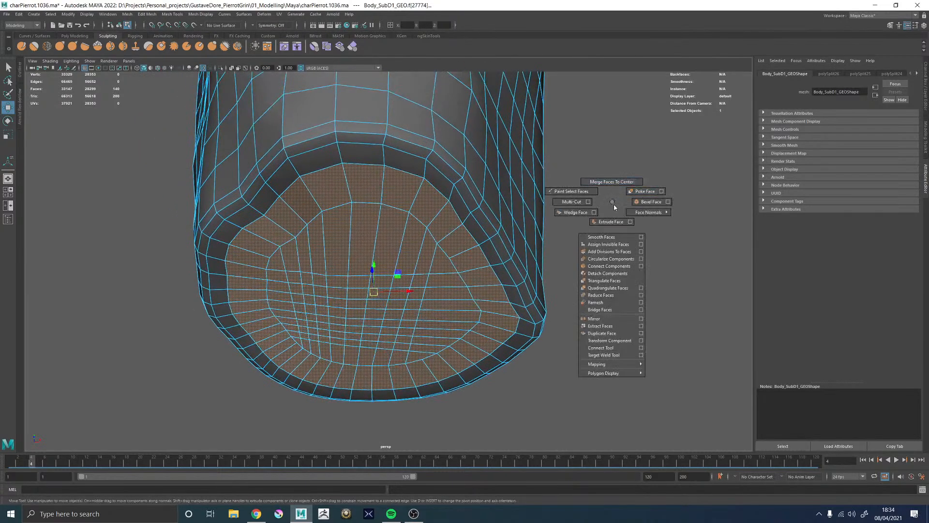
{"action": "double_click", "coordinate": [429, 200], "text": "ctrl"}
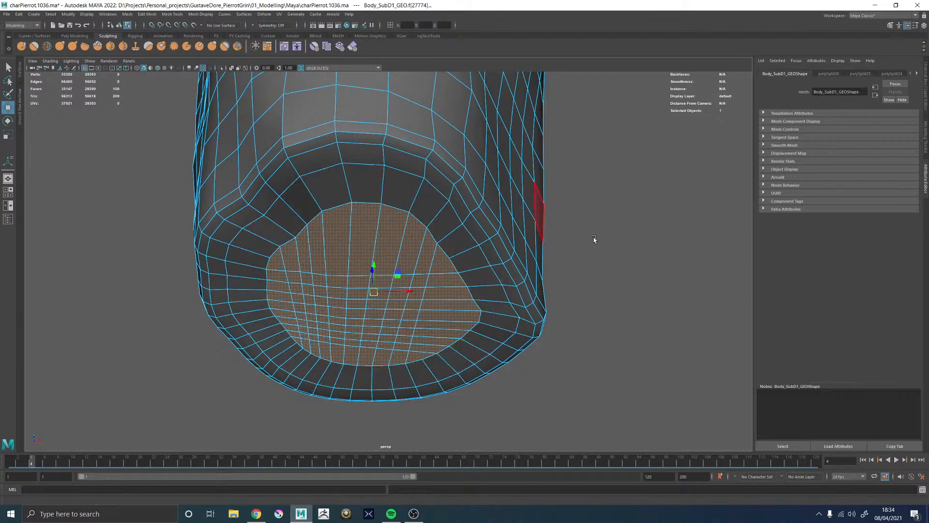
Convert the selected grid faces to vertices and apply Average Vertices with 10 iterations repeatedly, about ten times
{"action": "right_click", "coordinate": [649, 235], "text": "shift"}
{"action": "right_click_drag", "start_coordinate": [648, 235], "coordinate": [565, 234], "text": "shift"}
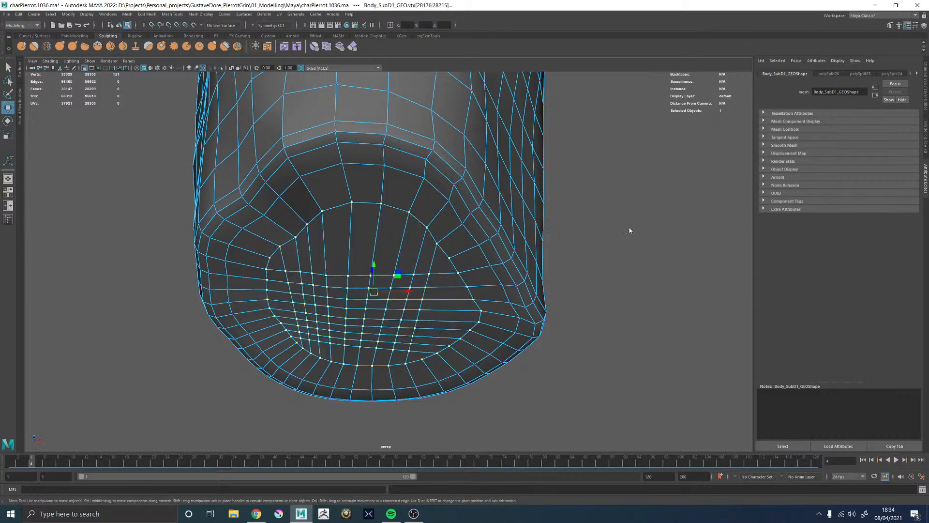
{"action": "right_click_drag", "start_coordinate": [629, 231], "coordinate": [651, 222], "text": "shift"}
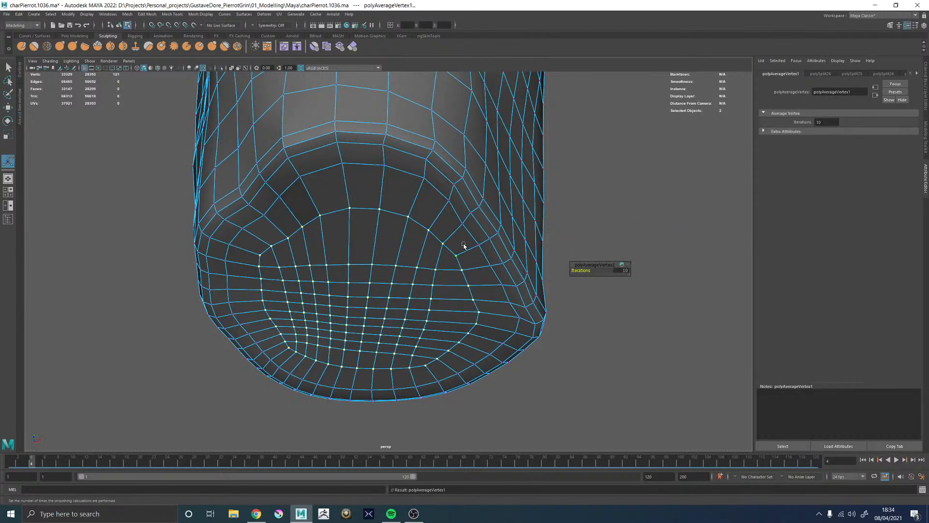
{"action": "key", "text": "g"}
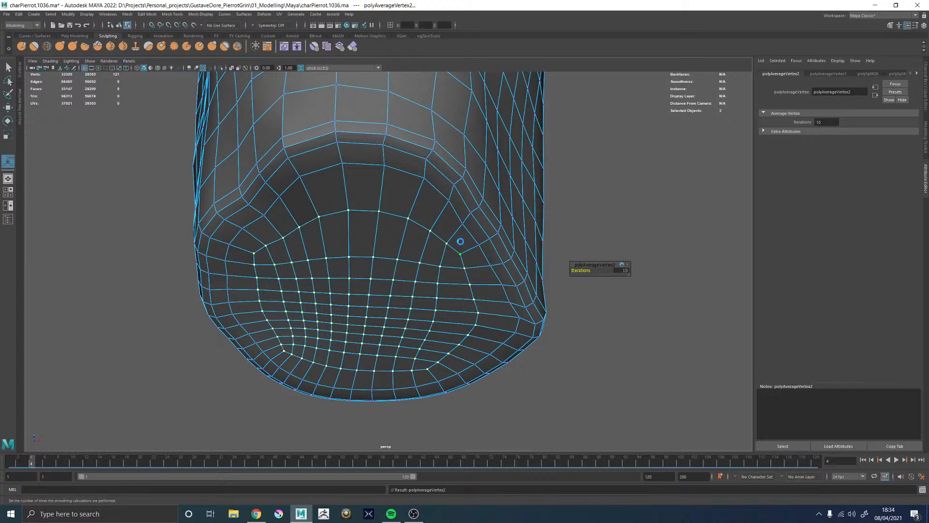
{"action": "key", "text": "g"}
{"action": "key", "text": "g"}
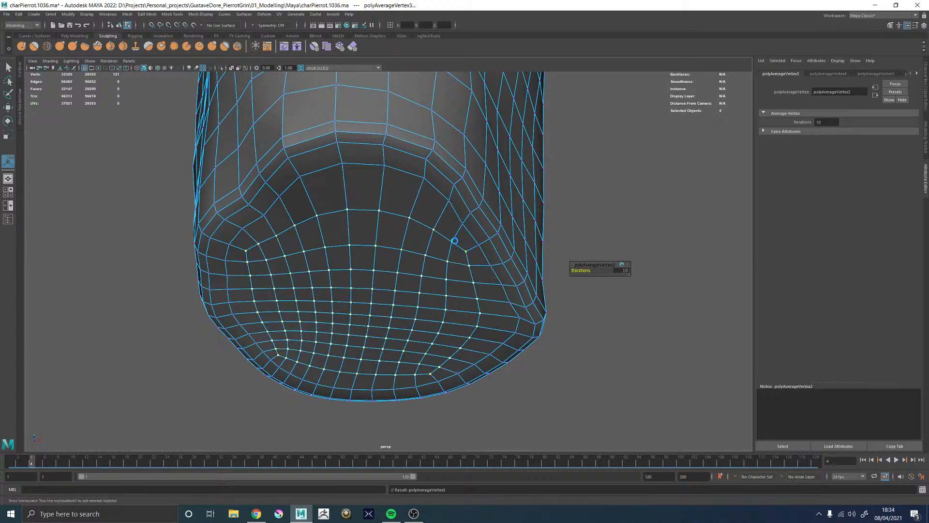
{"action": "key", "text": "g"}
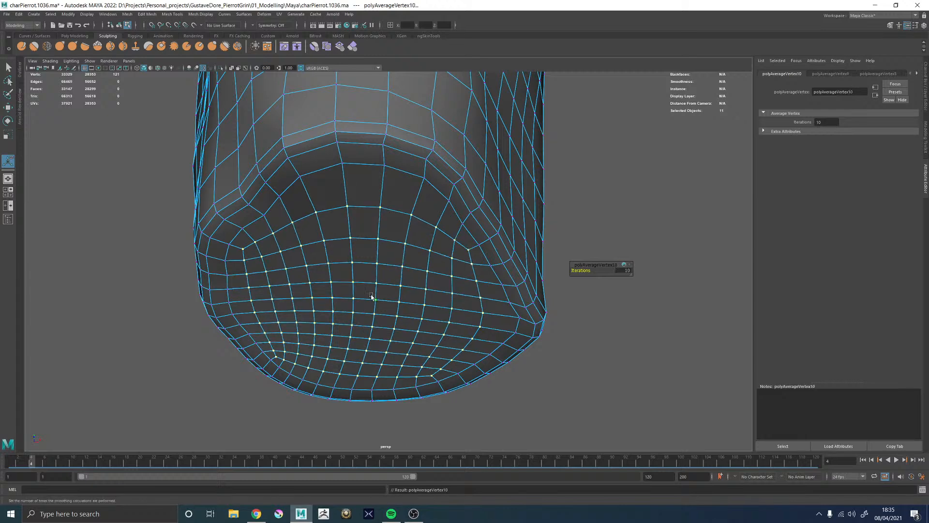
Leave vertex editing and reselect the whole body mesh in object mode
{"action": "left_click_drag", "start_coordinate": [376, 284], "coordinate": [372, 270], "text": "alt"}
{"action": "right_click_drag", "start_coordinate": [373, 270], "coordinate": [431, 235]}
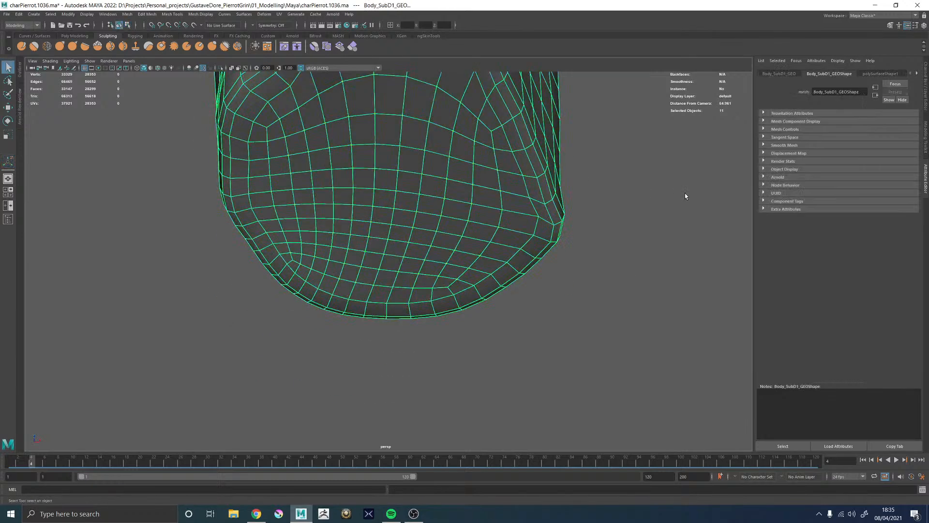
{"action": "left_click", "coordinate": [684, 193]}
{"action": "right_click_drag", "start_coordinate": [685, 193], "coordinate": [552, 209], "text": "alt"}
{"action": "left_click", "coordinate": [428, 215]}
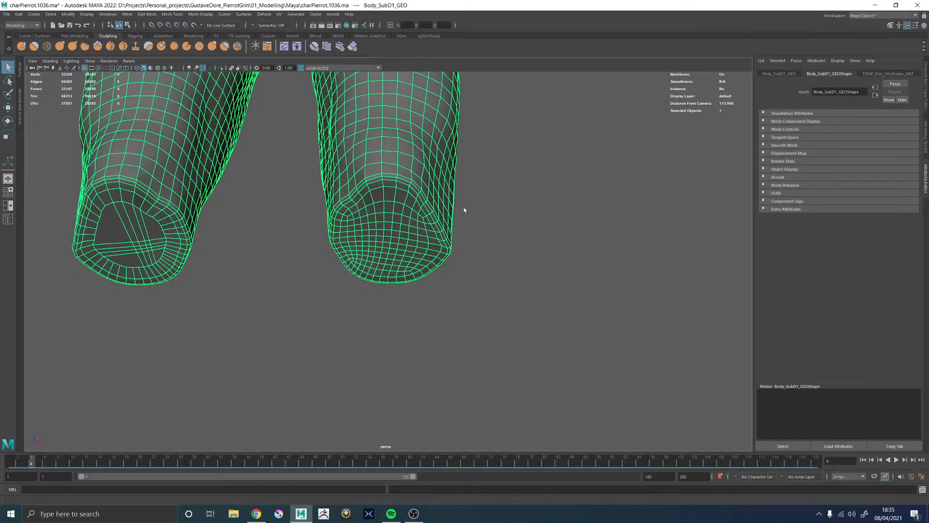
Delete the face loop beside the torso's centre line and the whole body half that has the unfinished leg cap
{"action": "middle_click_drag", "start_coordinate": [503, 203], "coordinate": [520, 274], "text": "alt"}
{"action": "right_click_drag", "start_coordinate": [520, 273], "coordinate": [430, 271], "text": "alt"}
{"action": "left_click_drag", "start_coordinate": [440, 208], "coordinate": [443, 266], "text": "alt"}
{"action": "middle_click_drag", "start_coordinate": [421, 179], "coordinate": [433, 334], "text": "alt"}
{"action": "right_click_drag", "start_coordinate": [411, 334], "coordinate": [471, 329], "text": "alt"}
{"action": "right_click_drag", "start_coordinate": [337, 179], "coordinate": [337, 197]}
{"action": "left_click", "coordinate": [366, 202]}
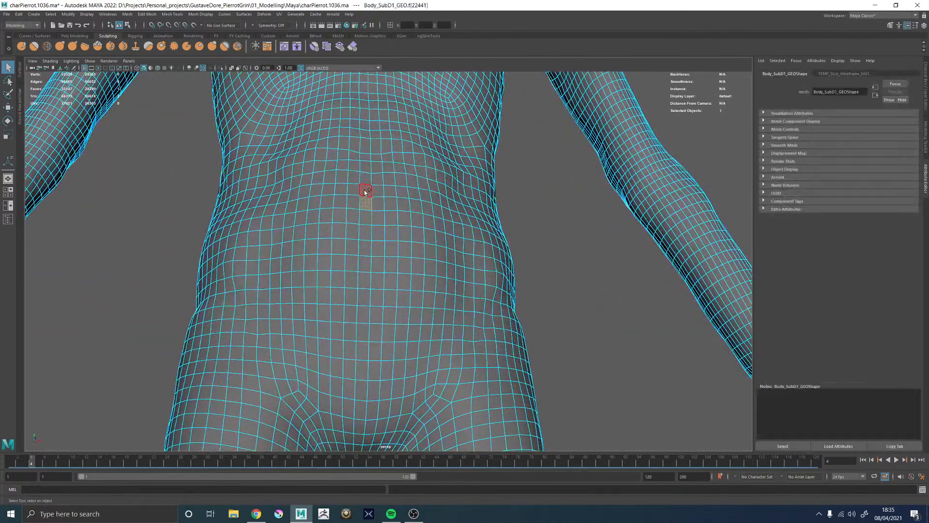
{"action": "double_click", "coordinate": [365, 191], "text": "shift"}
{"action": "key", "text": "Delete"}
{"action": "double_click", "coordinate": [325, 201]}
{"action": "key", "text": "Delete"}
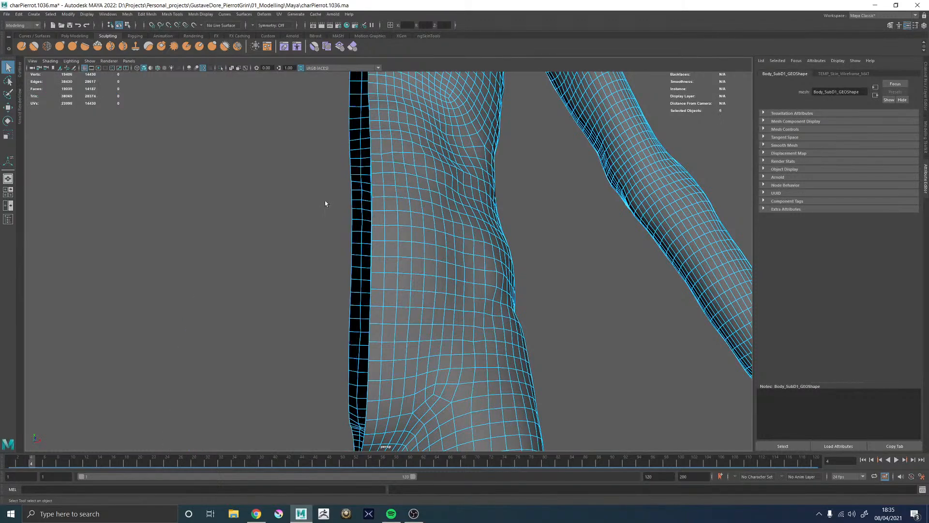
Select the open border edges running along the centre line of the remaining half of the body
{"action": "right_click_drag", "start_coordinate": [390, 199], "coordinate": [322, 195], "text": "alt"}
{"action": "middle_click_drag", "start_coordinate": [390, 138], "coordinate": [393, 337], "text": "alt"}
{"action": "right_click_drag", "start_coordinate": [393, 337], "coordinate": [513, 334], "text": "alt"}
{"action": "left_click_drag", "start_coordinate": [513, 334], "coordinate": [472, 325], "text": "alt"}
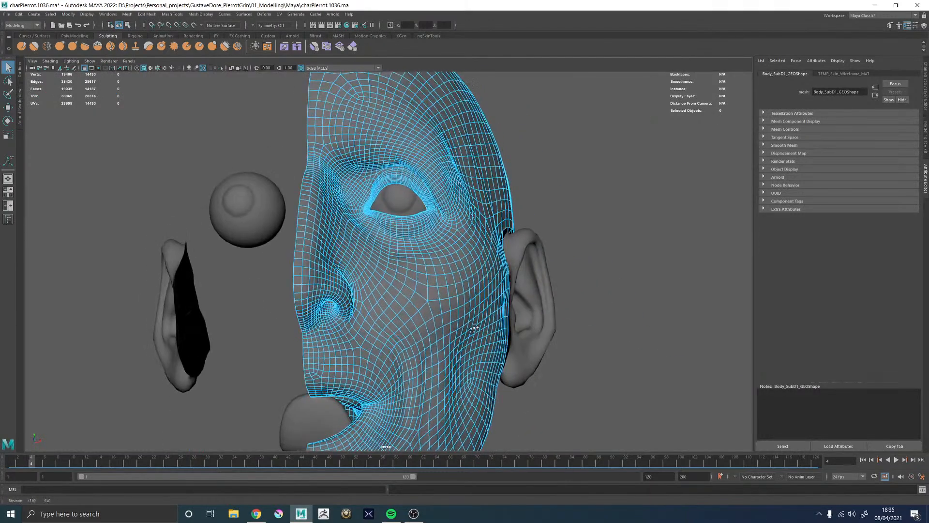
{"action": "middle_click_drag", "start_coordinate": [376, 349], "coordinate": [426, 253], "text": "alt"}
{"action": "left_click", "coordinate": [502, 218]}
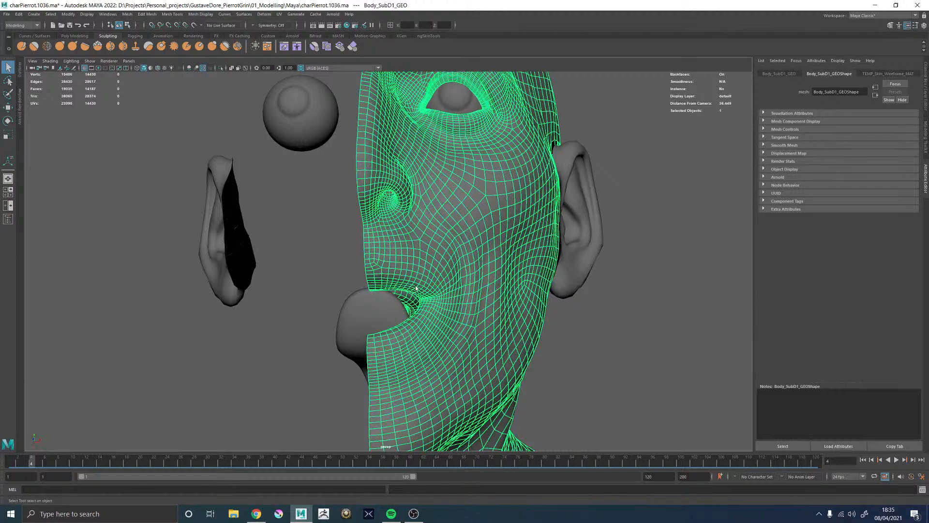
{"action": "mouse_move", "coordinate": [416, 288]}
{"action": "left_mouse_down", "text": "alt"}
{"action": "mouse_move", "coordinate": [434, 287]}
{"action": "mouse_move", "coordinate": [409, 293]}
{"action": "left_mouse_up", "text": "alt"}
{"action": "key", "text": "ctrl+z"}
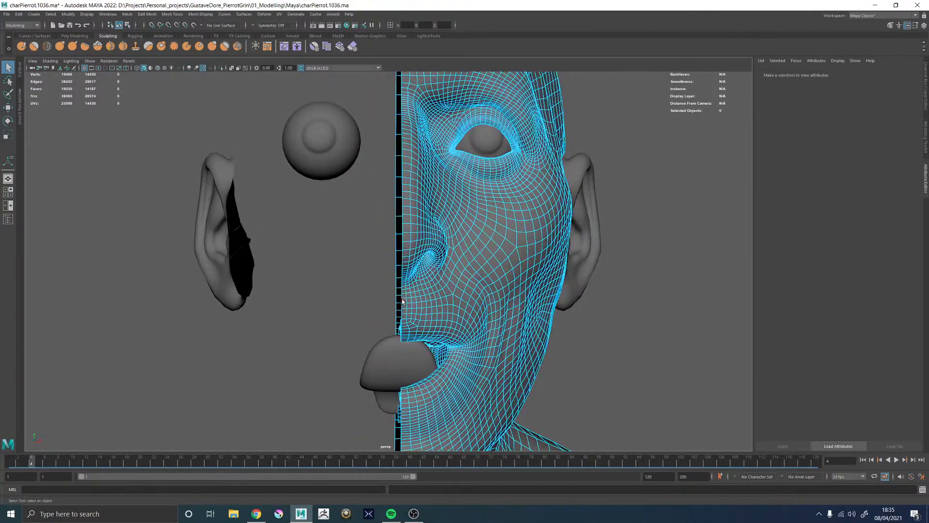
{"action": "double_click", "coordinate": [401, 299]}
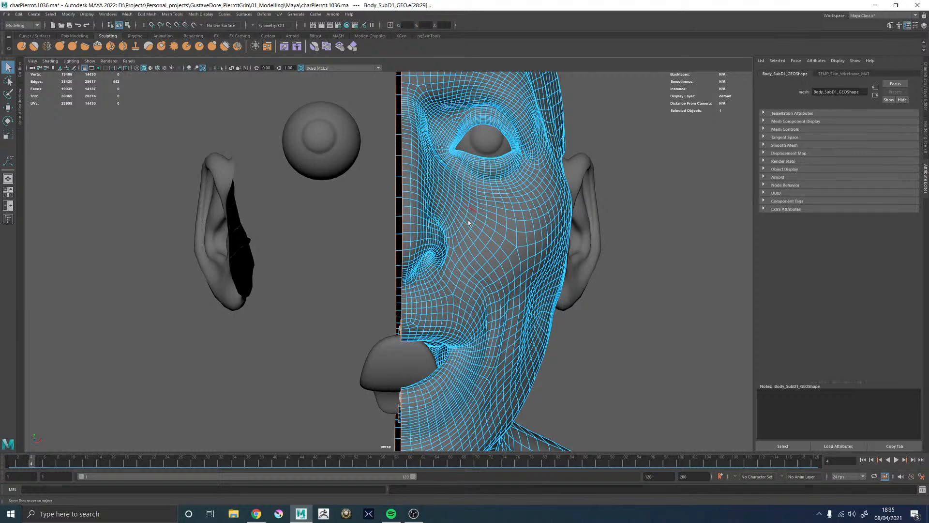
Mirror the half body mesh across the world X axis with Cut Geometry on and border vertices merged
{"action": "key", "text": "w"}
{"action": "key", "text": "F8"}
{"action": "right_click_drag", "start_coordinate": [621, 211], "coordinate": [595, 296], "text": "shift"}
Inspect the mirrored seam along the forehead, nose bridge and mouth
{"action": "middle_click_drag", "start_coordinate": [442, 311], "coordinate": [402, 227], "text": "alt"}
{"action": "right_click_drag", "start_coordinate": [402, 228], "coordinate": [405, 238], "text": "alt"}
{"action": "middle_click_drag", "start_coordinate": [415, 196], "coordinate": [405, 375], "text": "alt"}
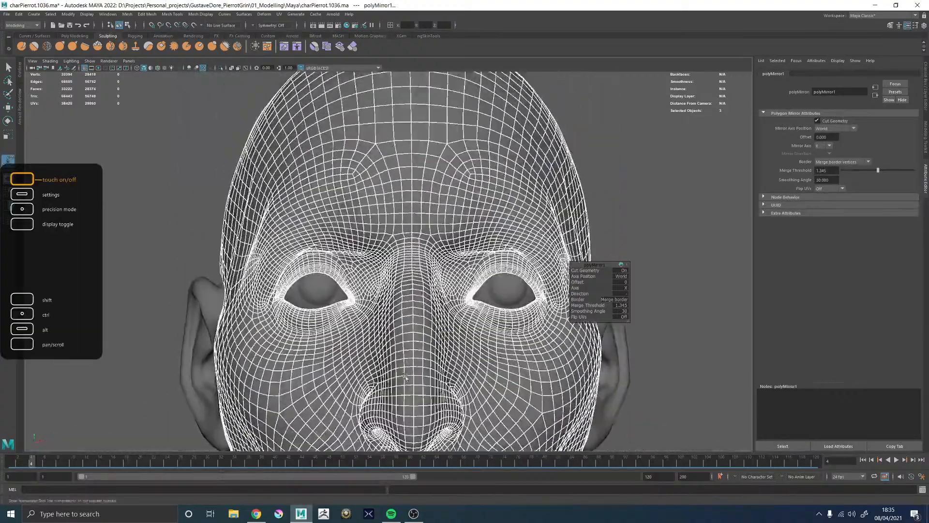
{"action": "right_click_drag", "start_coordinate": [387, 194], "coordinate": [460, 182], "text": "alt"}
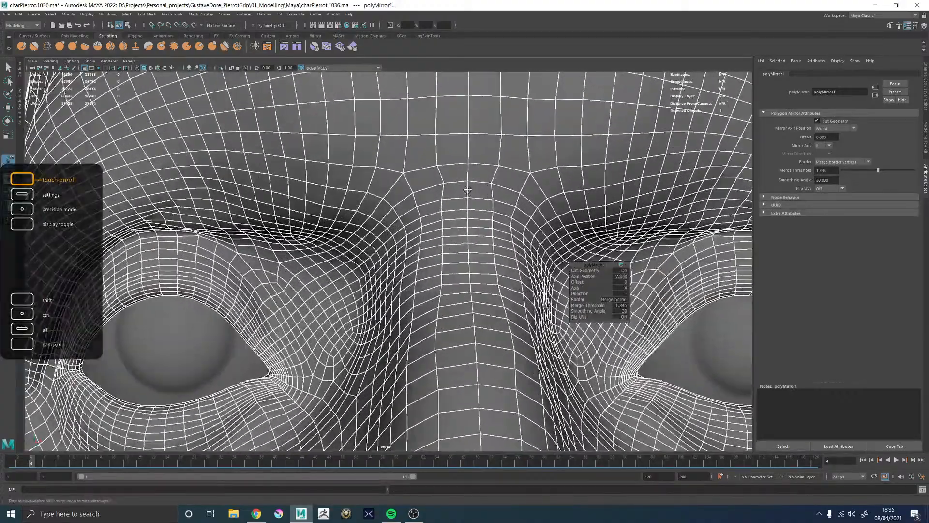
{"action": "middle_click_drag", "start_coordinate": [460, 182], "coordinate": [378, 118], "text": "alt"}
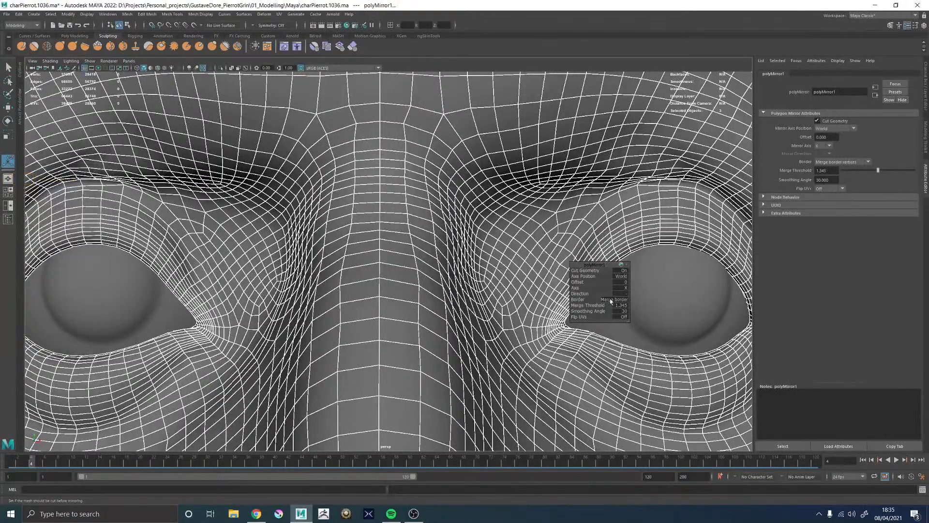
{"action": "right_click_drag", "start_coordinate": [507, 265], "coordinate": [380, 317], "text": "alt"}
{"action": "middle_click_drag", "start_coordinate": [374, 318], "coordinate": [367, 178], "text": "alt"}
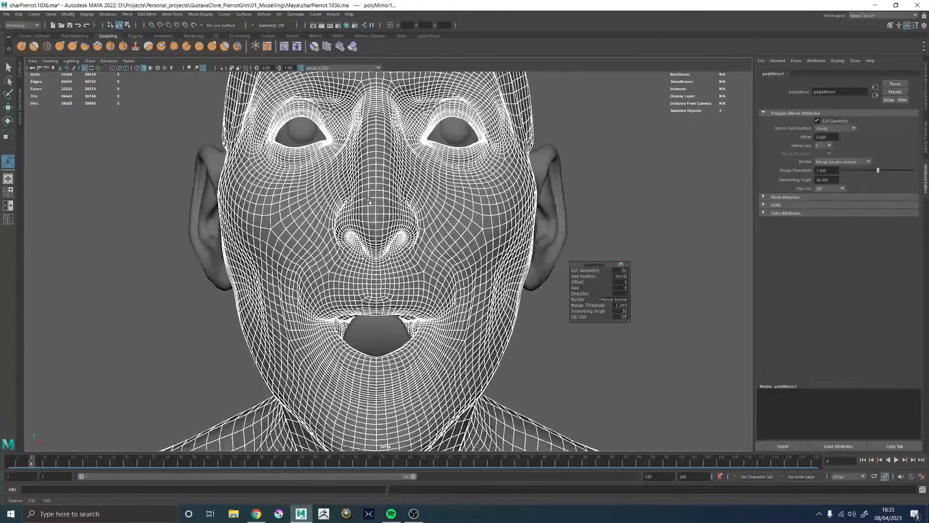
{"action": "right_click_drag", "start_coordinate": [366, 178], "coordinate": [449, 179], "text": "alt"}
Select the mirrored body mesh and isolate it in the viewport
{"action": "key", "text": "q"}
{"action": "left_click", "coordinate": [393, 274]}
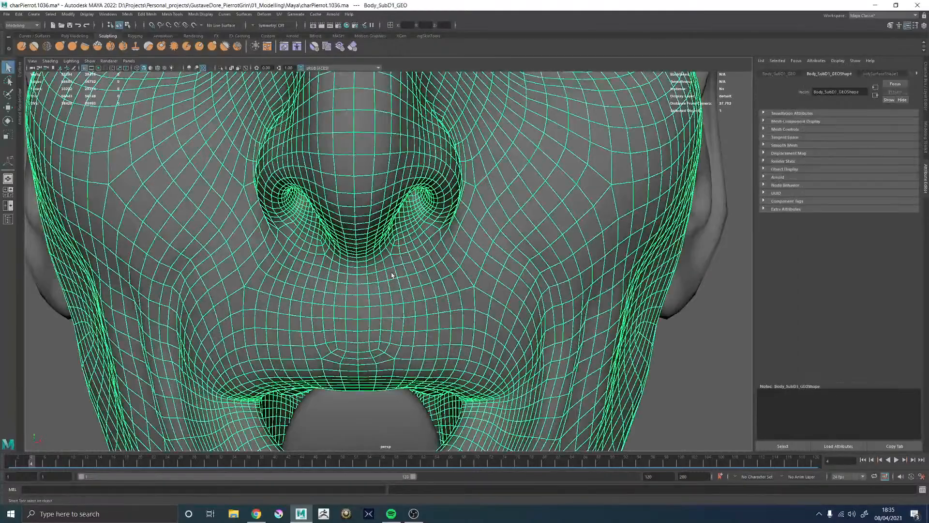
{"action": "key", "text": "3"}
{"action": "left_click", "coordinate": [498, 262]}
{"action": "right_click_drag", "start_coordinate": [443, 303], "coordinate": [361, 145], "text": "alt"}
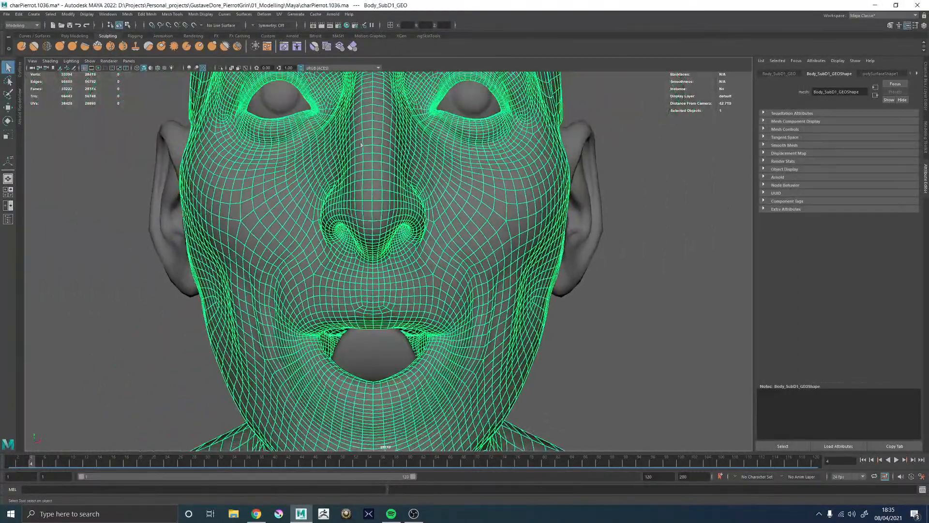
{"action": "left_click", "coordinate": [221, 68]}
Examine the isolated mesh around and inside the mouth, along the chin and down the throat
{"action": "middle_click_drag", "start_coordinate": [379, 341], "coordinate": [388, 227], "text": "alt"}
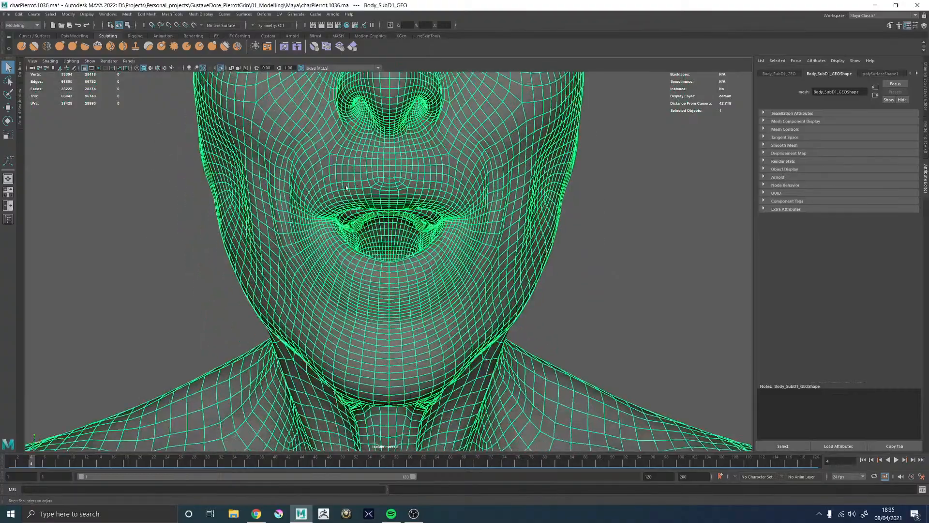
{"action": "right_click_drag", "start_coordinate": [387, 227], "coordinate": [717, 421], "text": "alt"}
{"action": "left_click_drag", "start_coordinate": [448, 378], "coordinate": [423, 269], "text": "alt"}
{"action": "right_click_drag", "start_coordinate": [423, 270], "coordinate": [442, 6], "text": "alt"}
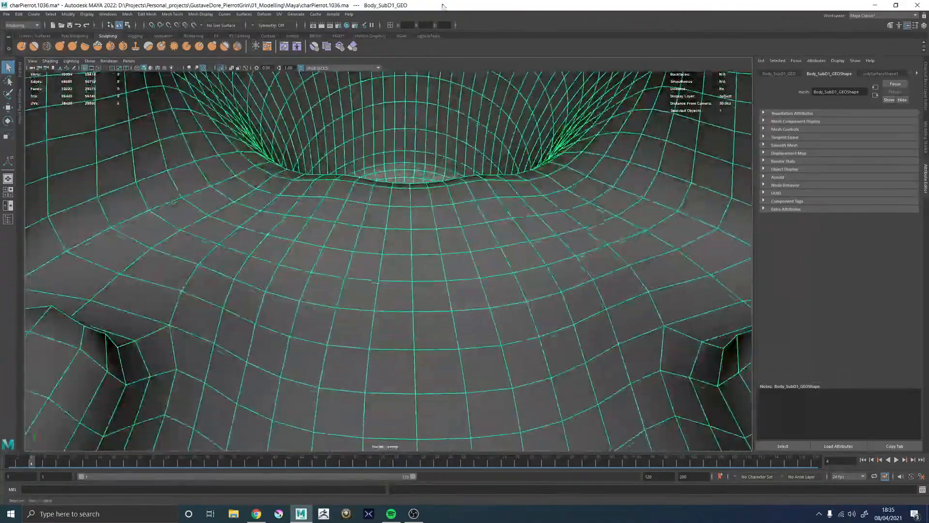
{"action": "left_click_drag", "start_coordinate": [437, 154], "coordinate": [413, 167], "text": "alt"}
{"action": "right_click_drag", "start_coordinate": [414, 166], "coordinate": [367, 290], "text": "alt"}
{"action": "left_click_drag", "start_coordinate": [367, 290], "coordinate": [370, 208], "text": "alt"}
{"action": "right_click_drag", "start_coordinate": [622, 240], "coordinate": [591, 242], "text": "alt"}
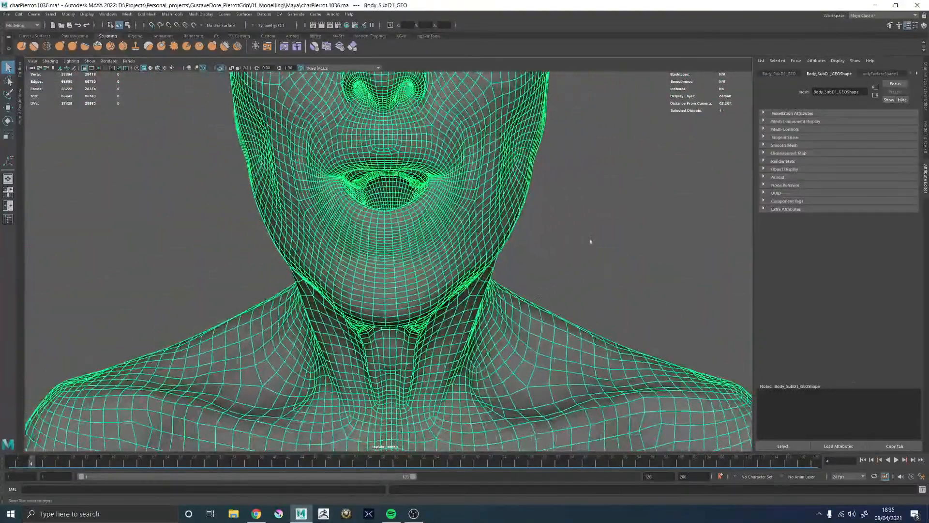
Deselect the body mesh and examine the whole mirrored figure from a three-quarter view
{"action": "left_click", "coordinate": [591, 242]}
{"action": "right_click_drag", "start_coordinate": [450, 250], "coordinate": [386, 259], "text": "alt"}
{"action": "left_click_drag", "start_coordinate": [386, 259], "coordinate": [498, 253], "text": "alt"}
{"action": "right_click_drag", "start_coordinate": [581, 264], "coordinate": [498, 276], "text": "alt"}
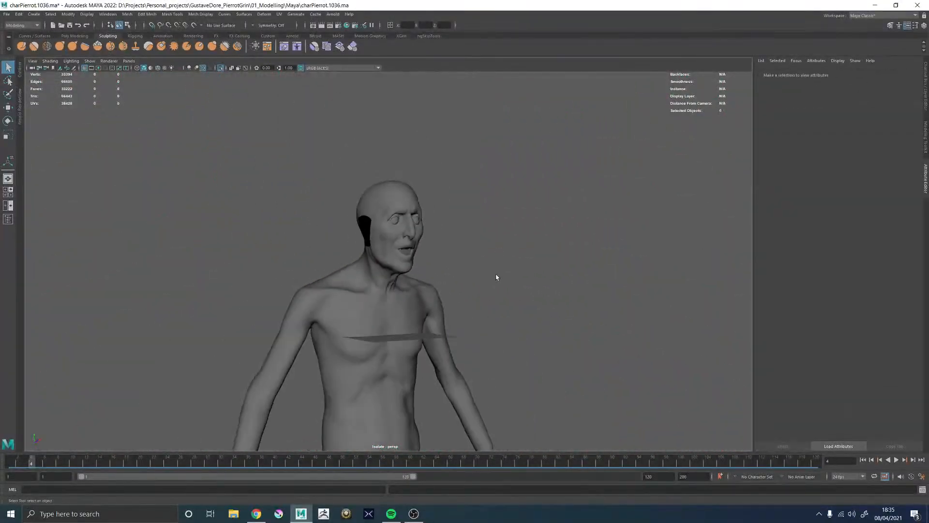
Examine the body mesh's wireframe from the legs and arms up to the face
{"action": "left_click_drag", "start_coordinate": [590, 285], "coordinate": [485, 294], "text": "alt"}
{"action": "left_click", "coordinate": [429, 311]}
{"action": "middle_click_drag", "start_coordinate": [484, 387], "coordinate": [477, 155], "text": "alt"}
{"action": "left_click_drag", "start_coordinate": [468, 378], "coordinate": [485, 253], "text": "alt"}
{"action": "left_click_drag", "start_coordinate": [419, 162], "coordinate": [407, 260], "text": "alt"}
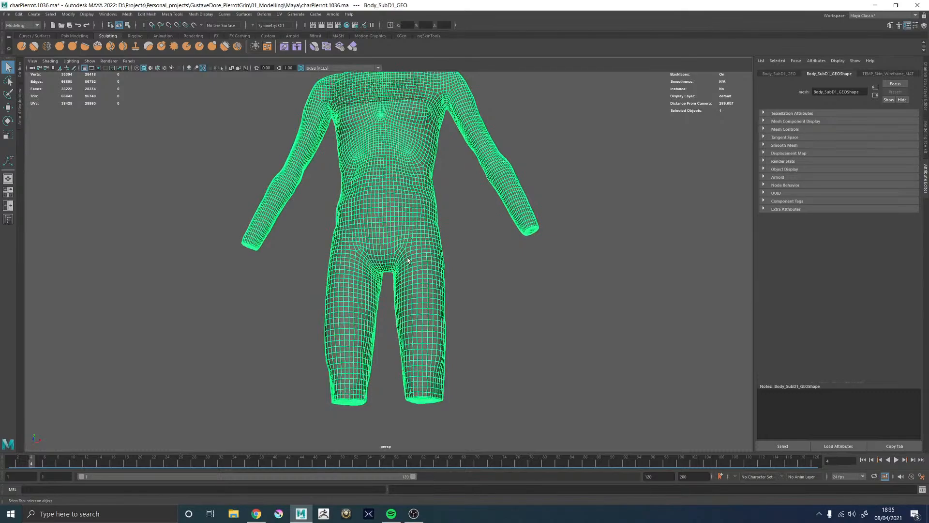
{"action": "middle_click_drag", "start_coordinate": [464, 150], "coordinate": [458, 413], "text": "alt"}
{"action": "right_click_drag", "start_coordinate": [388, 95], "coordinate": [446, 284], "text": "alt"}
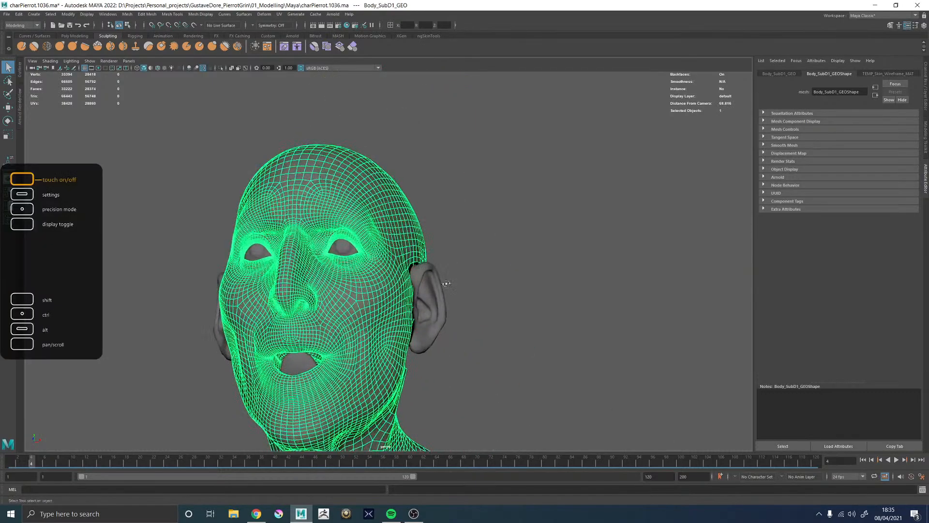
Combine the ear mesh and the body mesh into a single mesh
{"action": "left_click_drag", "start_coordinate": [445, 284], "coordinate": [356, 296], "text": "alt"}
{"action": "middle_click_drag", "start_coordinate": [566, 195], "coordinate": [385, 243], "text": "alt"}
{"action": "left_click", "coordinate": [420, 249]}
{"action": "left_click", "coordinate": [325, 265], "text": "shift"}
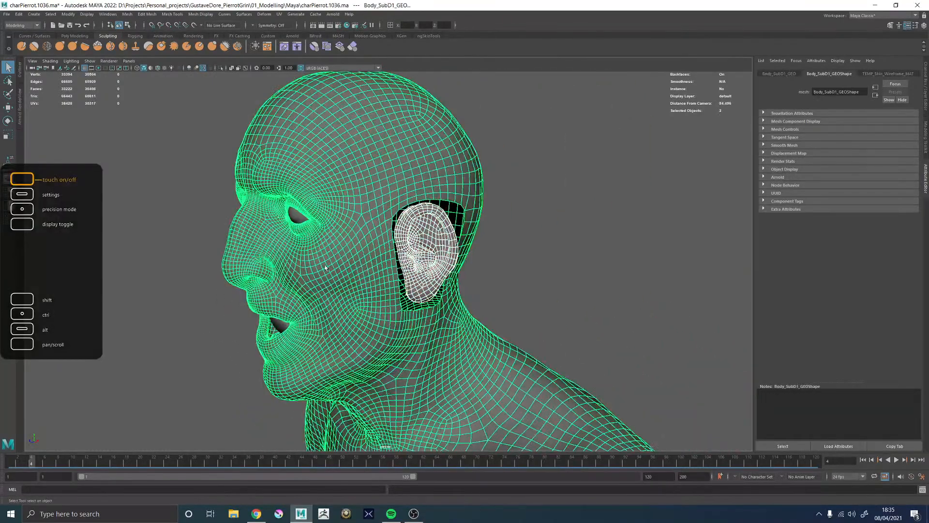
{"action": "left_click_drag", "start_coordinate": [251, 268], "coordinate": [336, 271], "text": "alt"}
{"action": "right_click_drag", "start_coordinate": [335, 271], "coordinate": [217, 265], "text": "alt"}
{"action": "middle_click_drag", "start_coordinate": [217, 265], "coordinate": [419, 277], "text": "alt"}
{"action": "right_click_drag", "start_coordinate": [419, 277], "coordinate": [397, 431], "text": "shift"}
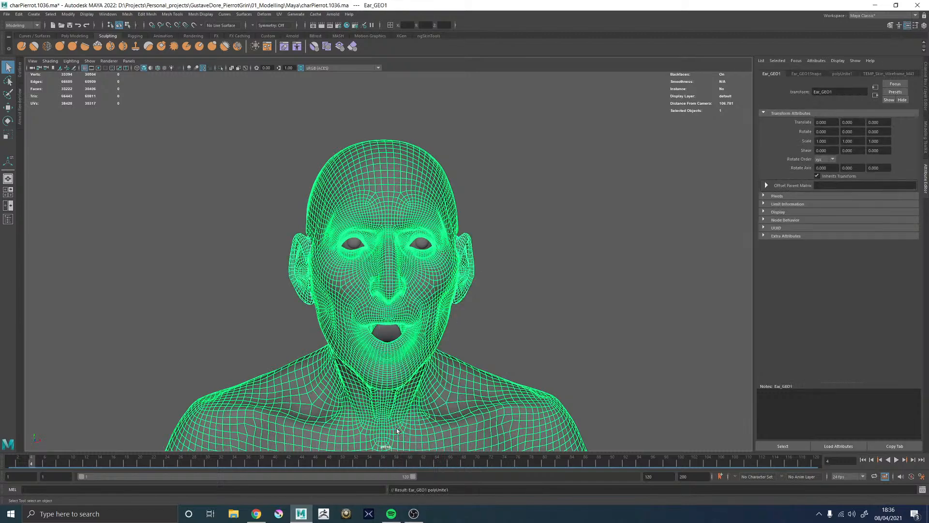
Delete the construction history of the combined body and ear mesh
{"action": "left_click", "coordinate": [539, 207]}
{"action": "left_click", "coordinate": [442, 285]}
{"action": "key", "text": "alt+shift+d"}
Examine the combined mesh's edge flow around the jaw and neck, briefly isolating it in the viewport
{"action": "left_click_drag", "start_coordinate": [491, 280], "coordinate": [455, 274], "text": "alt"}
{"action": "middle_click_drag", "start_coordinate": [455, 274], "coordinate": [416, 187], "text": "alt"}
{"action": "right_click_drag", "start_coordinate": [417, 188], "coordinate": [595, 271], "text": "alt"}
{"action": "left_click_drag", "start_coordinate": [595, 271], "coordinate": [564, 306], "text": "alt"}
{"action": "middle_click_drag", "start_coordinate": [564, 306], "coordinate": [471, 291], "text": "alt"}
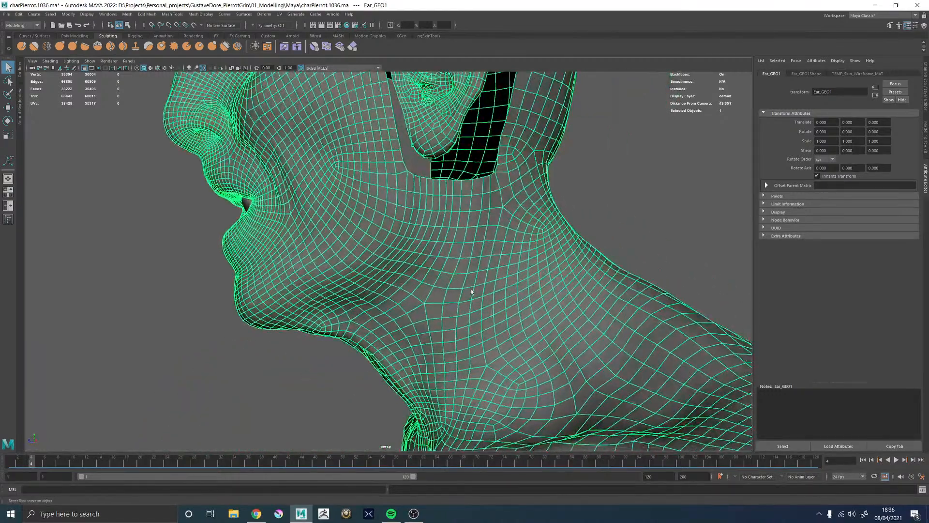
{"action": "left_click", "coordinate": [221, 68]}
{"action": "key", "text": "f"}
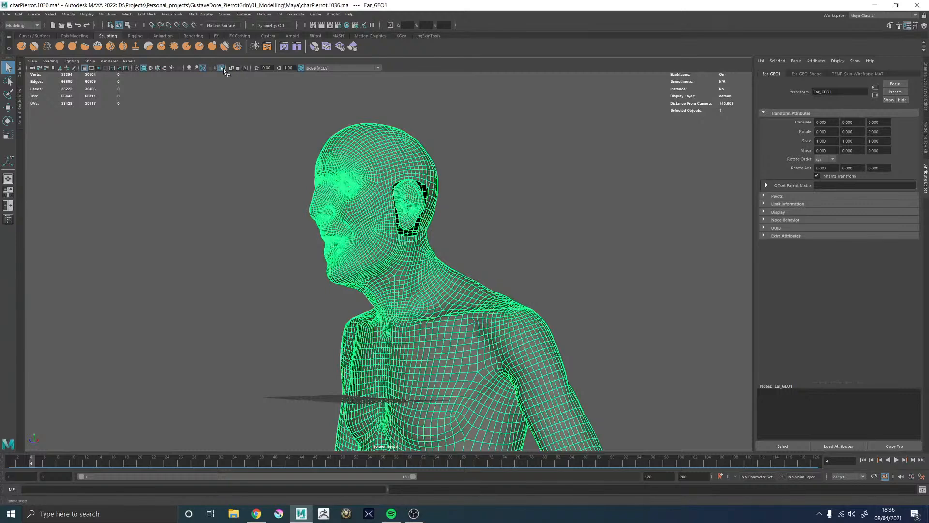
{"action": "left_click", "coordinate": [221, 68]}
Duplicate the combined mesh and rename the copy Body_GEO
{"action": "right_click_drag", "start_coordinate": [347, 163], "coordinate": [620, 213], "text": "alt"}
{"action": "key", "text": "ctrl+d"}
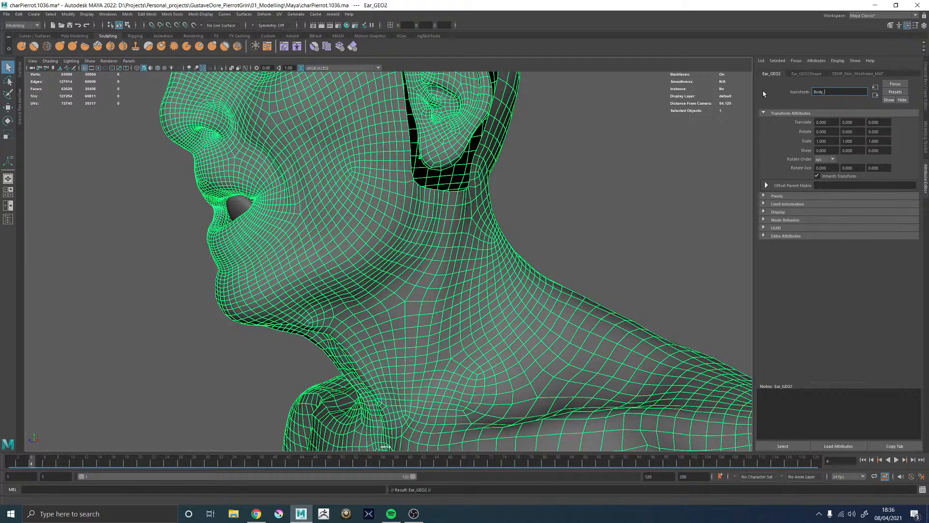
{"action": "key", "text": "Return"}
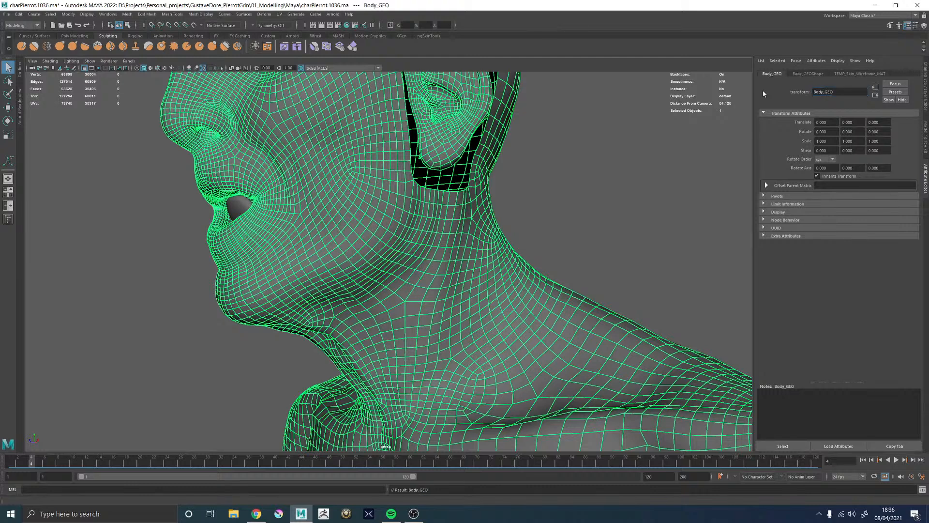
On Body_GEO, delete the face loop around the neck just under the jaw and the head faces above it
{"action": "right_click", "coordinate": [577, 177]}
{"action": "left_click", "coordinate": [572, 201]}
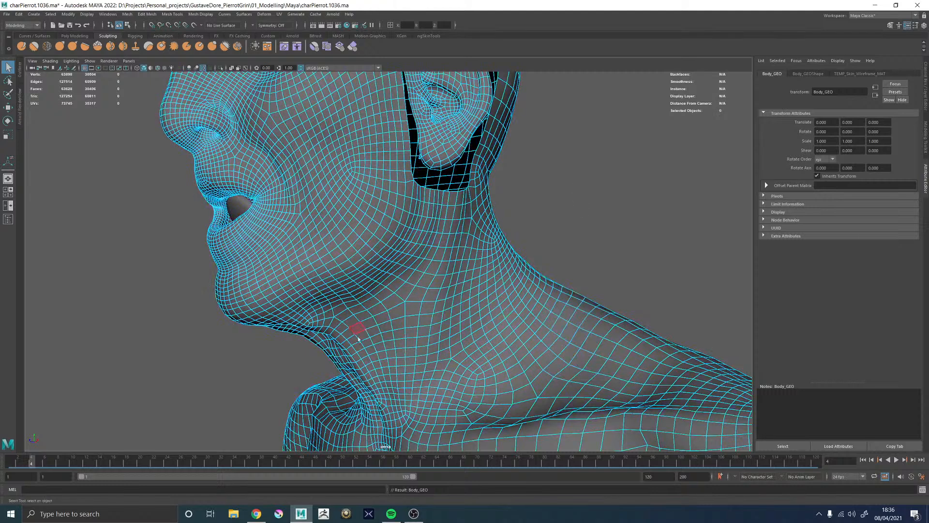
{"action": "left_click", "coordinate": [412, 322]}
{"action": "double_click", "coordinate": [426, 320], "text": "shift"}
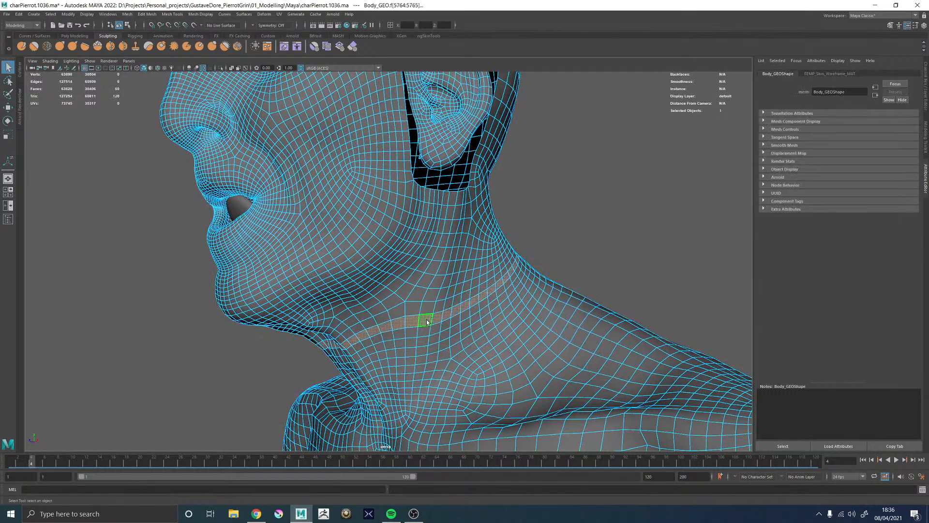
{"action": "left_click", "coordinate": [428, 308]}
{"action": "double_click", "coordinate": [432, 309], "text": "shift"}
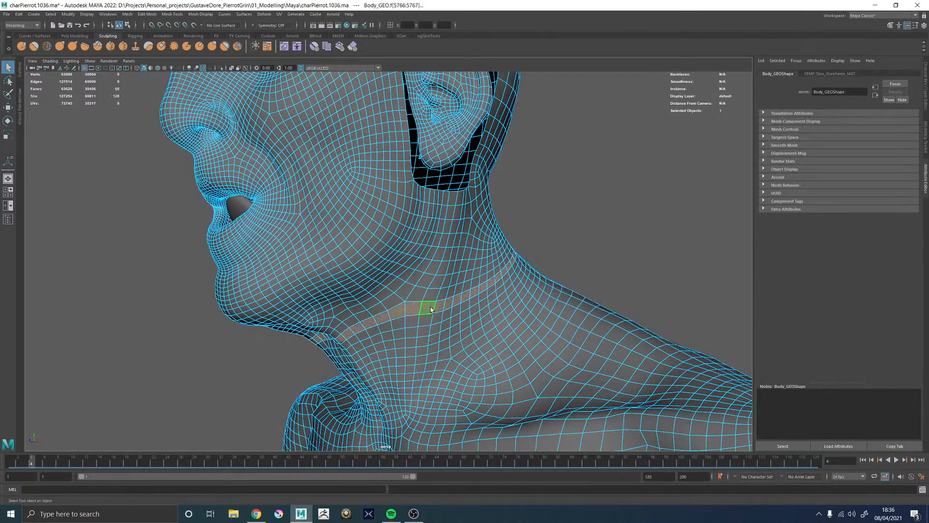
{"action": "key", "text": "Delete"}
{"action": "double_click", "coordinate": [422, 264]}
{"action": "key", "text": "Delete"}
Delete the faces of both ears from Body_GEO
{"action": "double_click", "coordinate": [437, 145]}
{"action": "key", "text": "Delete"}
{"action": "scroll", "coordinate": [434, 148], "scroll_direction": "down", "scroll_amount": 2}
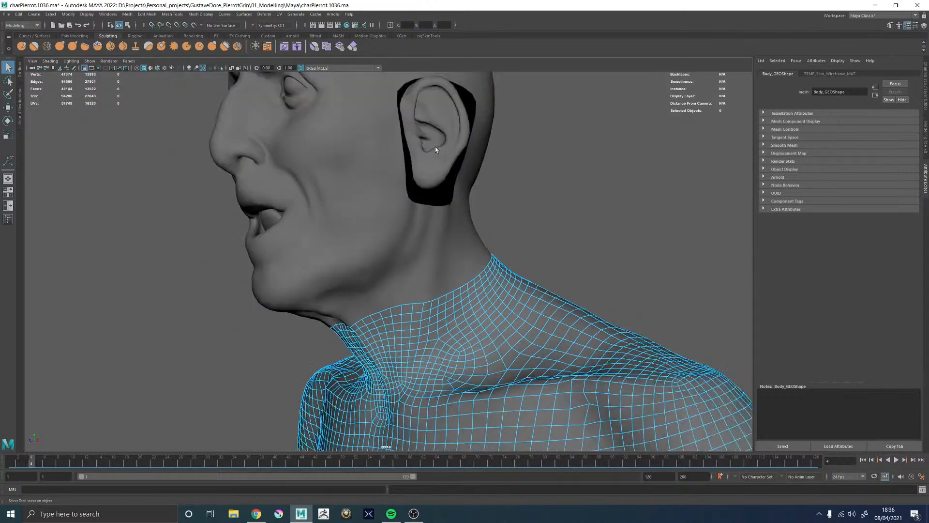
{"action": "left_click_drag", "start_coordinate": [435, 146], "coordinate": [283, 170], "text": "alt"}
{"action": "double_click", "coordinate": [227, 171]}
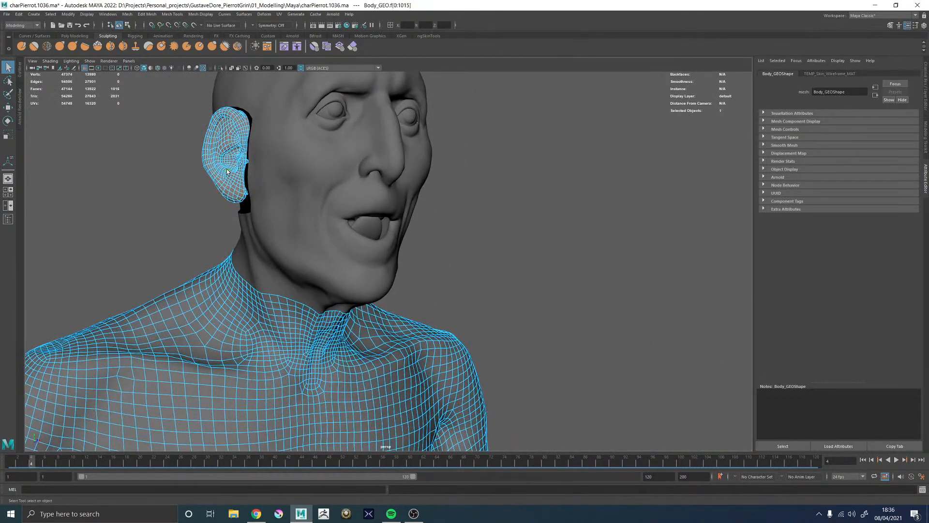
{"action": "key", "text": "Delete"}
On the original combined mesh, delete the neck face loop along Body_GEO's upper border and the body faces below it
{"action": "right_click_drag", "start_coordinate": [290, 271], "coordinate": [316, 249]}
{"action": "middle_click_drag", "start_coordinate": [324, 263], "coordinate": [462, 225], "text": "alt"}
{"action": "right_click_drag", "start_coordinate": [462, 225], "coordinate": [526, 270], "text": "alt"}
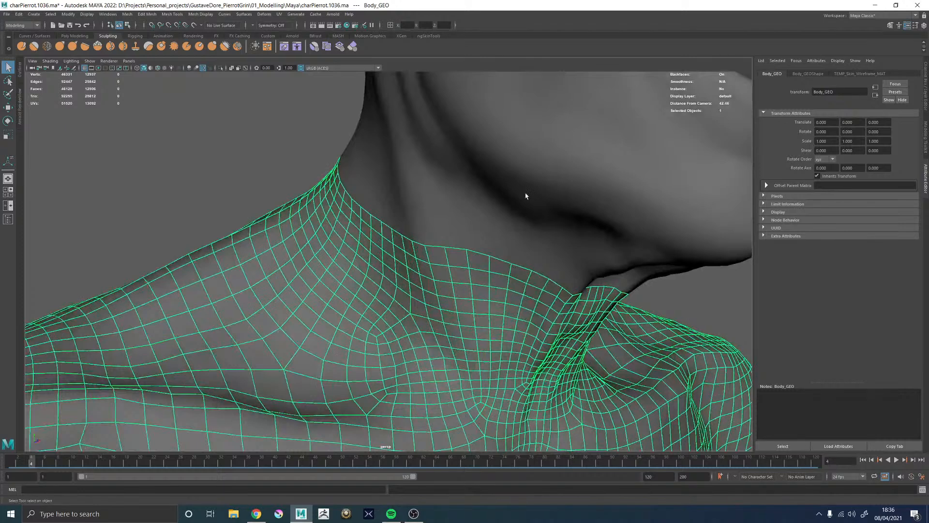
{"action": "left_click", "coordinate": [527, 196]}
{"action": "right_click_drag", "start_coordinate": [458, 229], "coordinate": [458, 244]}
{"action": "left_click", "coordinate": [471, 260]}
{"action": "double_click", "coordinate": [472, 262], "text": "shift"}
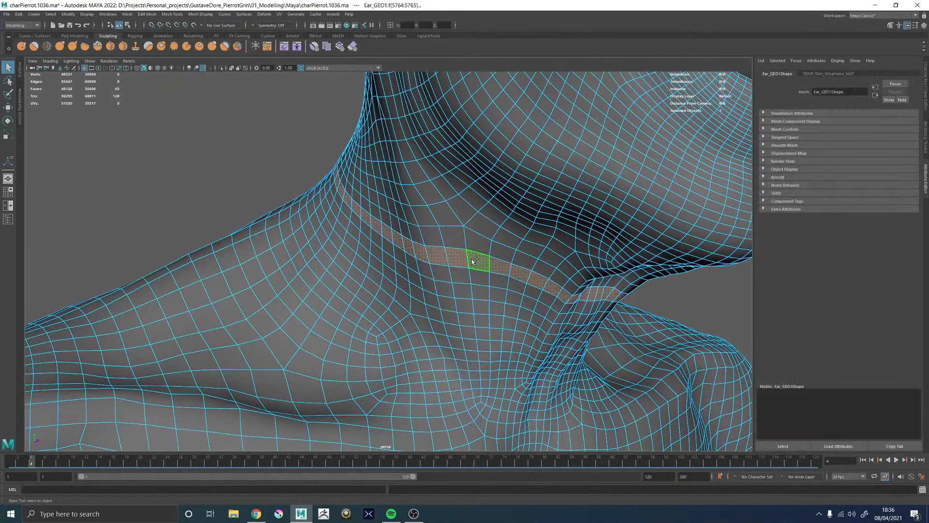
{"action": "key", "text": "Delete"}
{"action": "double_click", "coordinate": [467, 281]}
{"action": "key", "text": "Delete"}
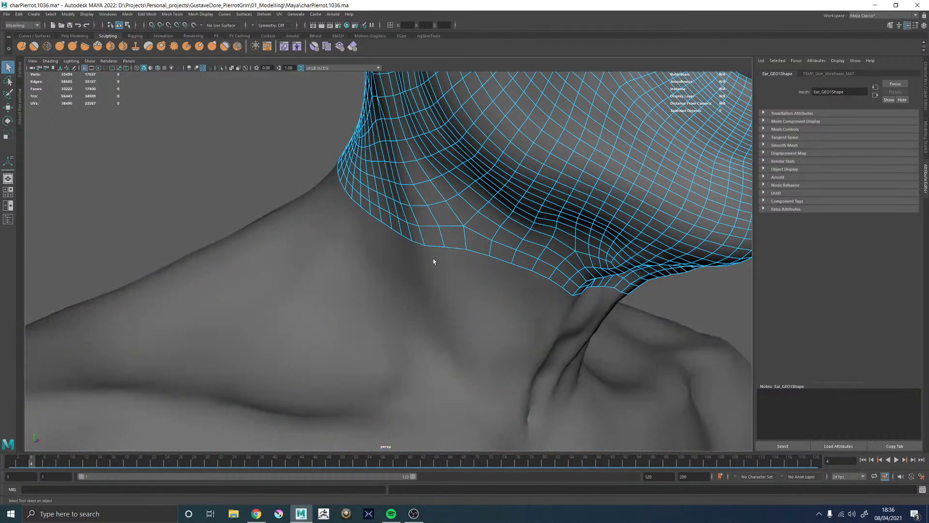
{"action": "double_click", "coordinate": [452, 237]}
{"action": "key", "text": "Delete"}
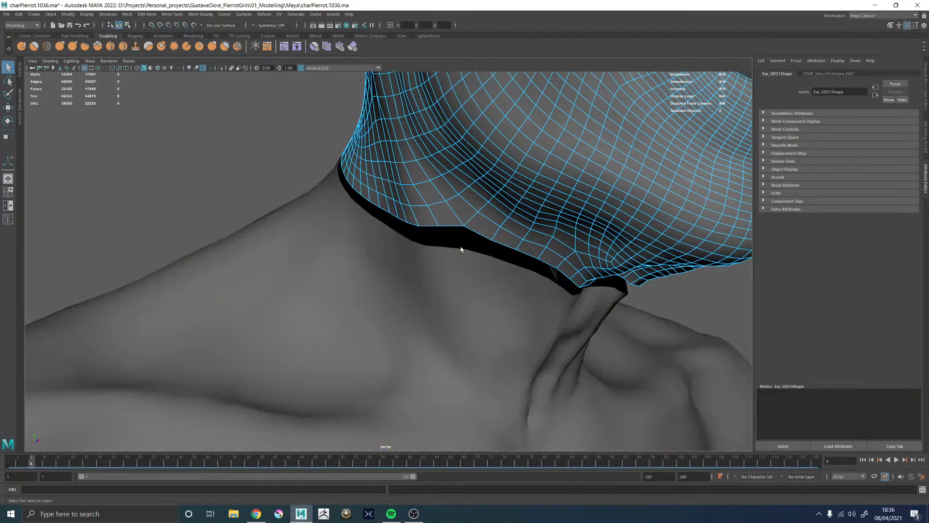
{"action": "key", "text": "ctrl+z"}
Rename the remaining head mesh Head_GEO and save the scene as a new incremental version
{"action": "right_click_drag", "start_coordinate": [561, 277], "coordinate": [497, 235], "text": "alt"}
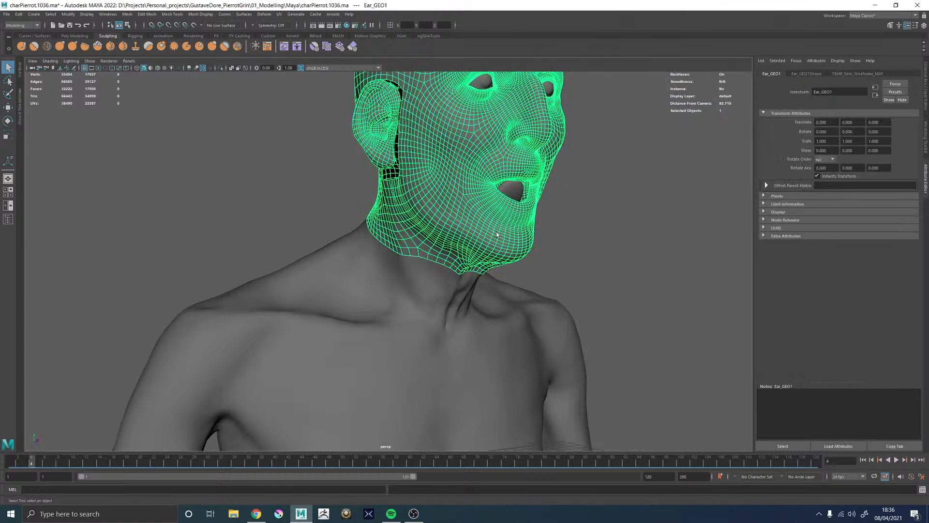
{"action": "left_click", "coordinate": [806, 77]}
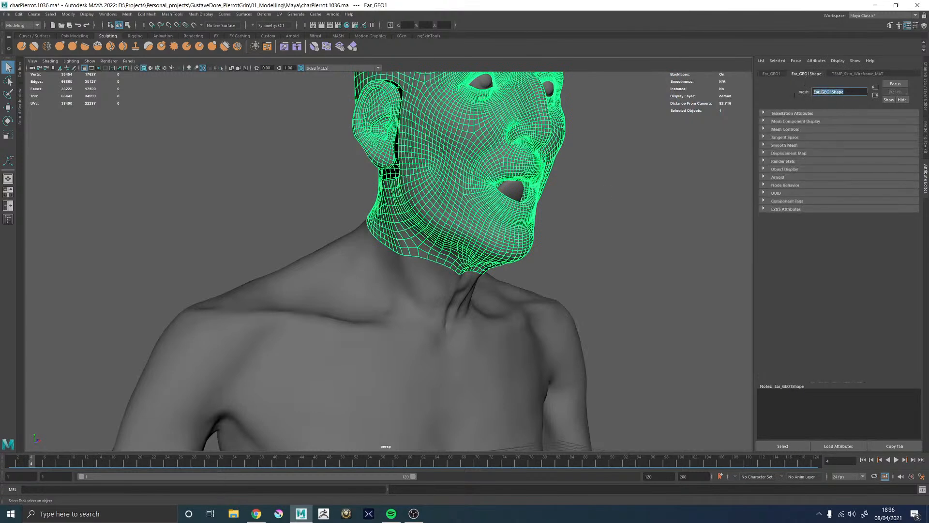
{"action": "left_click", "coordinate": [772, 74]}
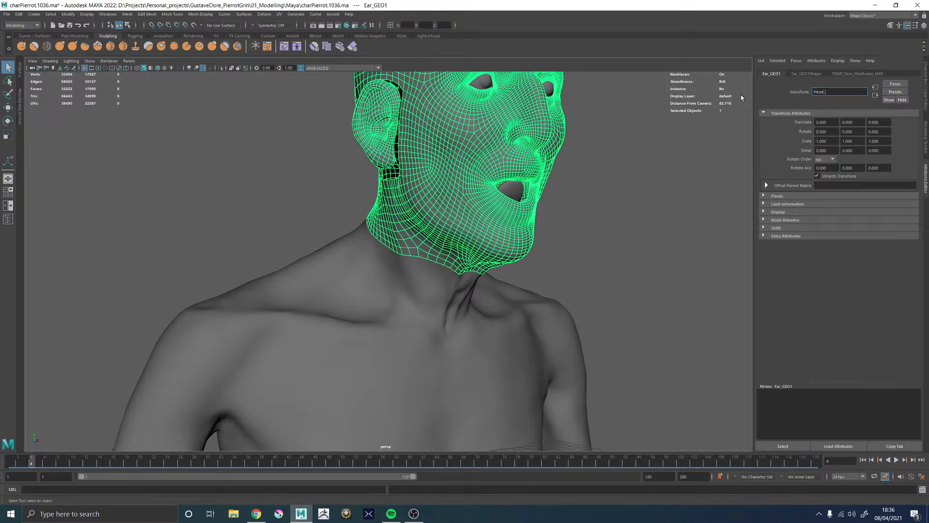
{"action": "type", "text": "Head_GEO"}
{"action": "key", "text": "Return"}
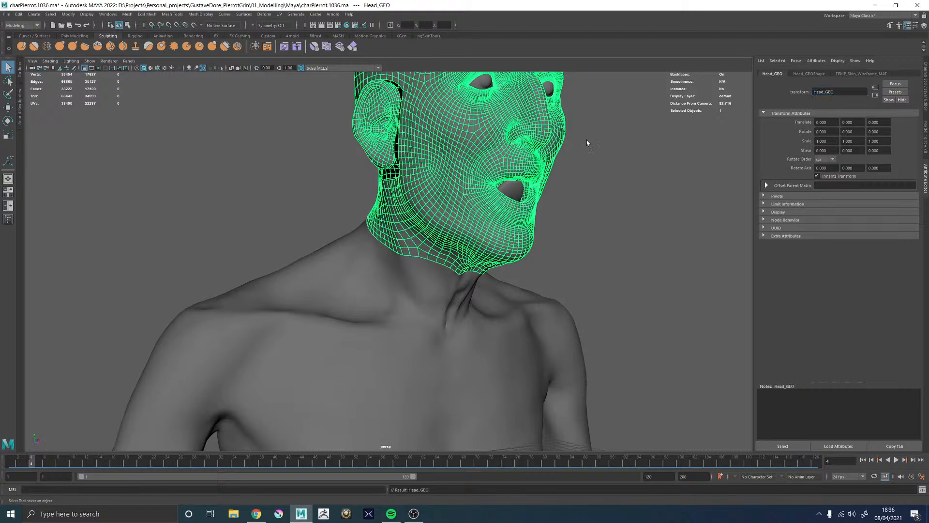
{"action": "left_click_drag", "start_coordinate": [587, 143], "coordinate": [502, 271], "text": "alt"}
{"action": "key", "text": "ctrl+alt+s"}
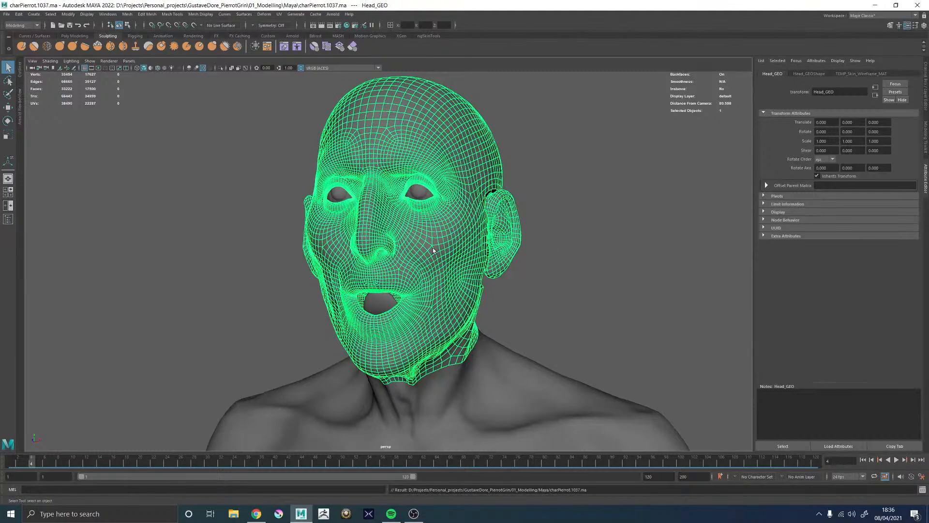
Show the Zbrush_GRP sculpt group and hide Body_GEO in the Outliner
{"action": "left_click_drag", "start_coordinate": [575, 227], "coordinate": [436, 261], "text": "alt"}
{"action": "right_click_drag", "start_coordinate": [334, 234], "coordinate": [426, 237], "text": "alt"}
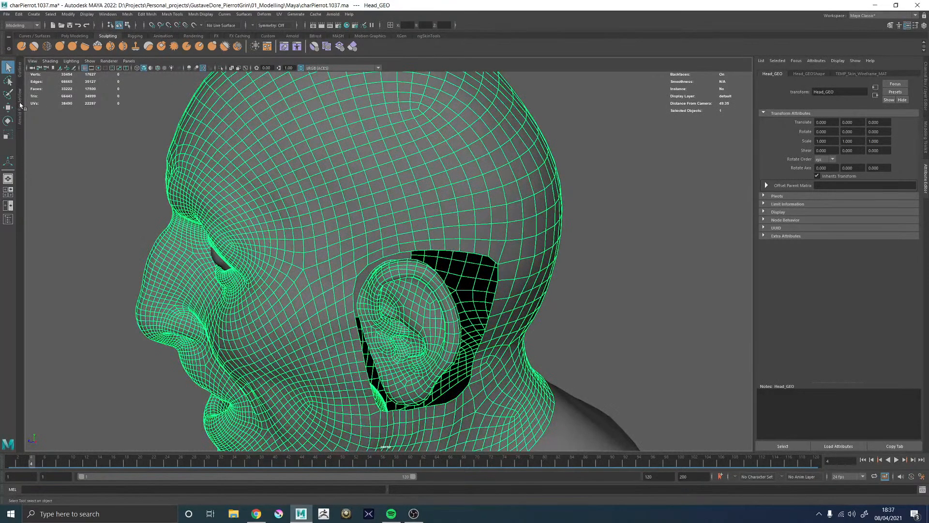
{"action": "left_click", "coordinate": [20, 70]}
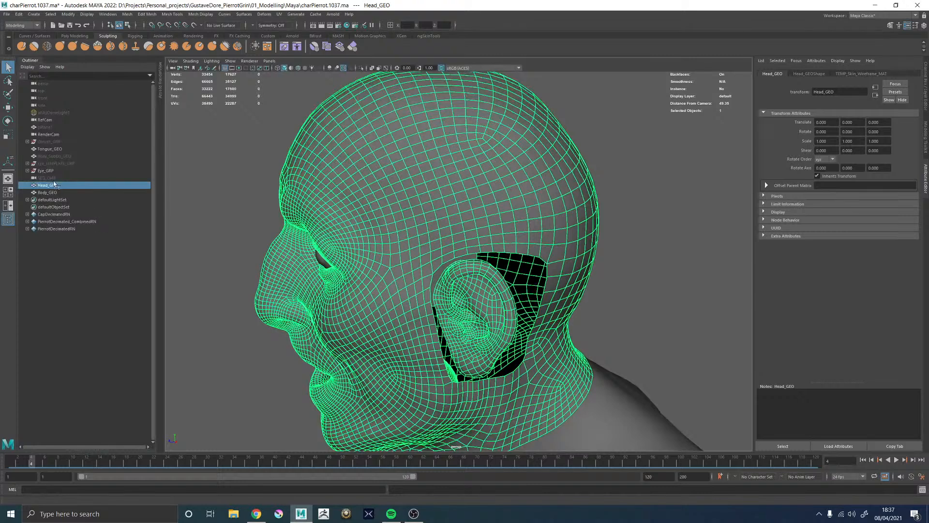
{"action": "left_click", "coordinate": [27, 141]}
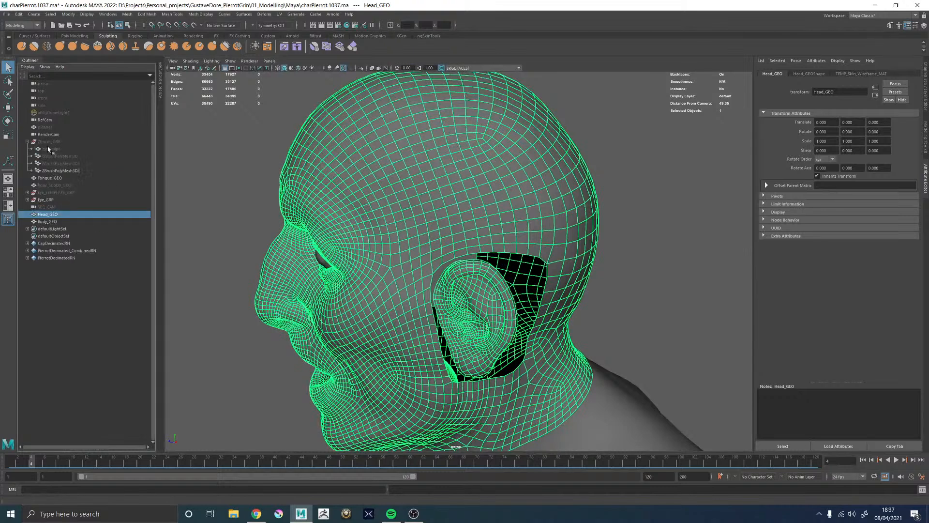
{"action": "left_click", "coordinate": [48, 142]}
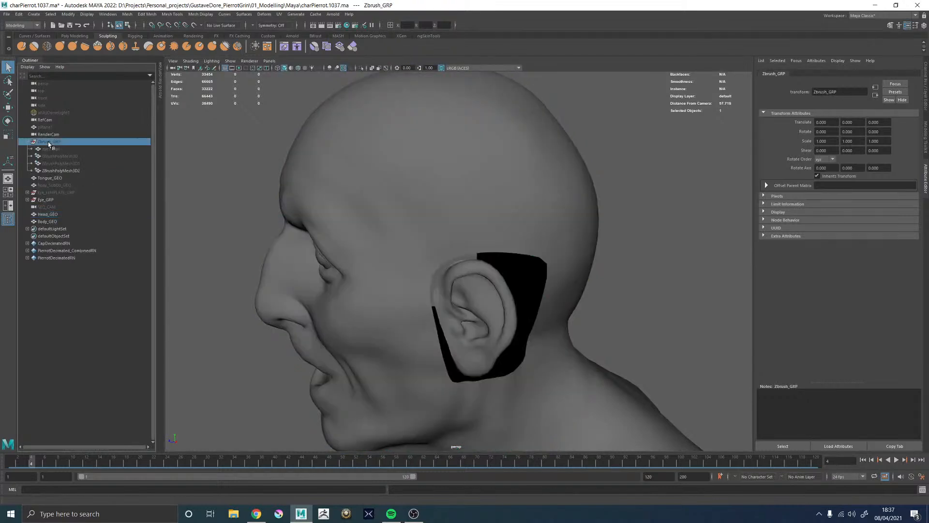
{"action": "key", "text": "h"}
{"action": "left_click", "coordinate": [50, 221]}
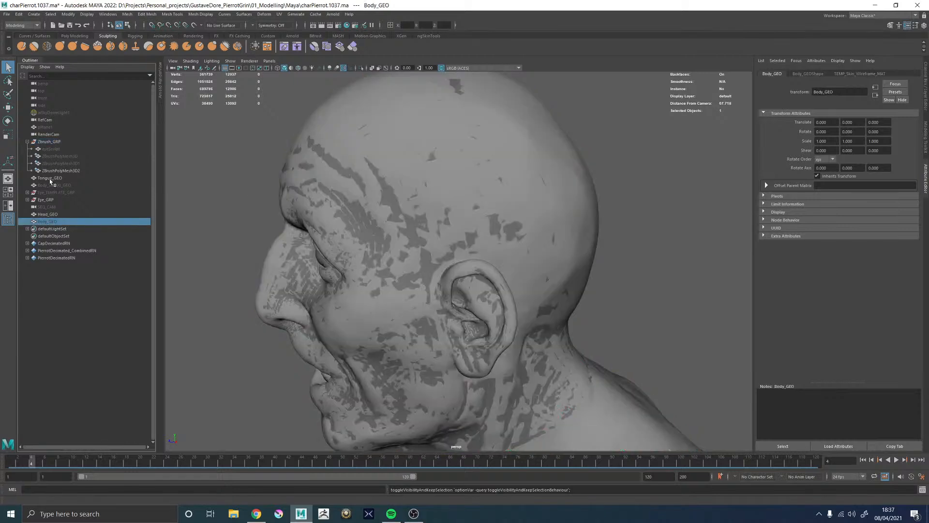
Make ZBrushPolyMesh3D2 the live surface, then select Head_GEO and set symmetry to World X
{"action": "left_click", "coordinate": [58, 169]}
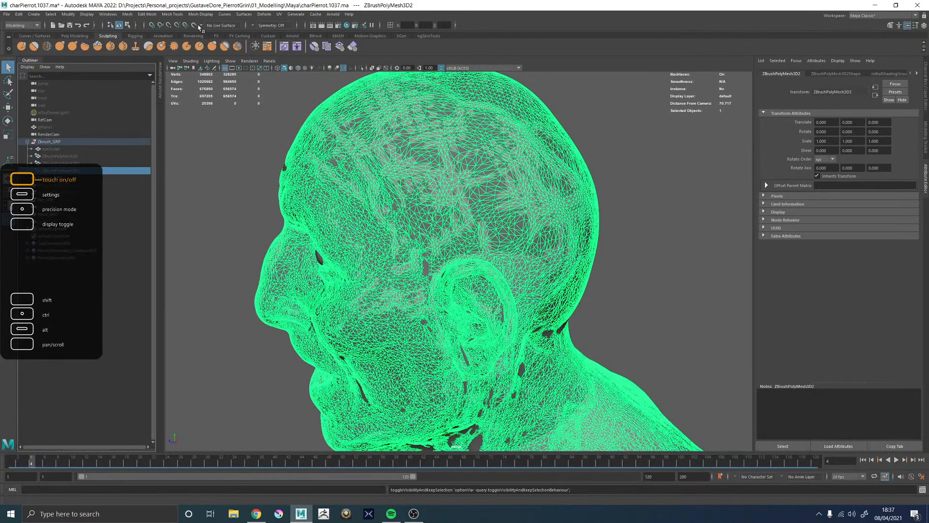
{"action": "left_click", "coordinate": [193, 25]}
{"action": "left_click", "coordinate": [468, 254]}
{"action": "key", "text": "f"}
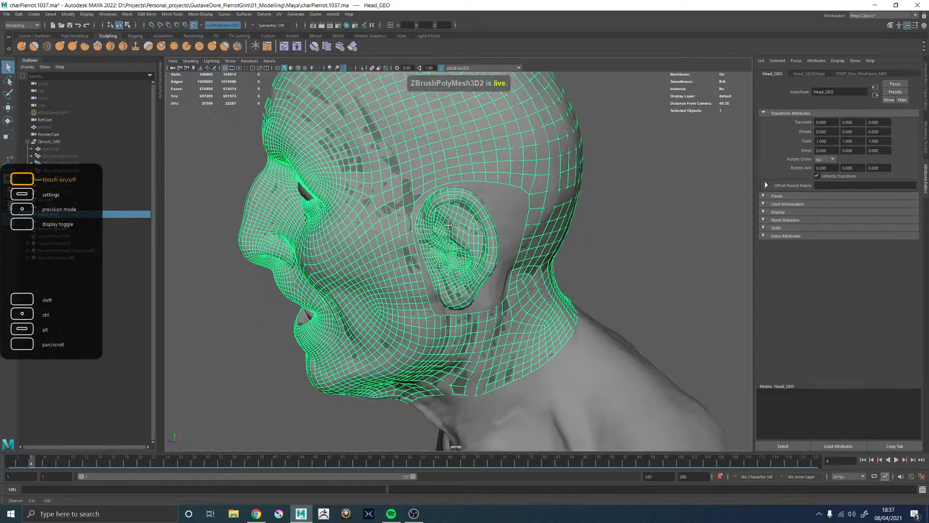
{"action": "left_click", "coordinate": [252, 26]}
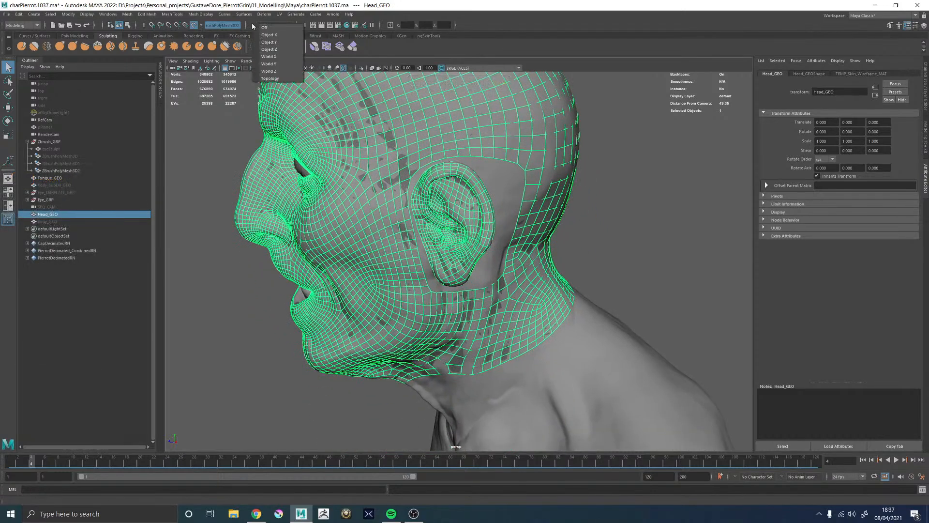
{"action": "left_click", "coordinate": [269, 57]}
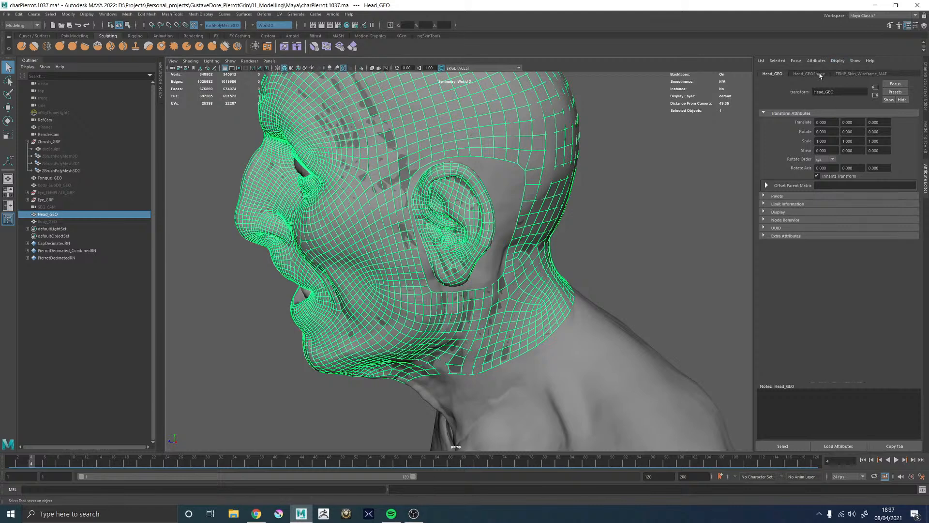
Try to fill the upper rear corner of the gap behind the ear using Quad Draw with World X symmetry
{"action": "left_click", "coordinate": [924, 137]}
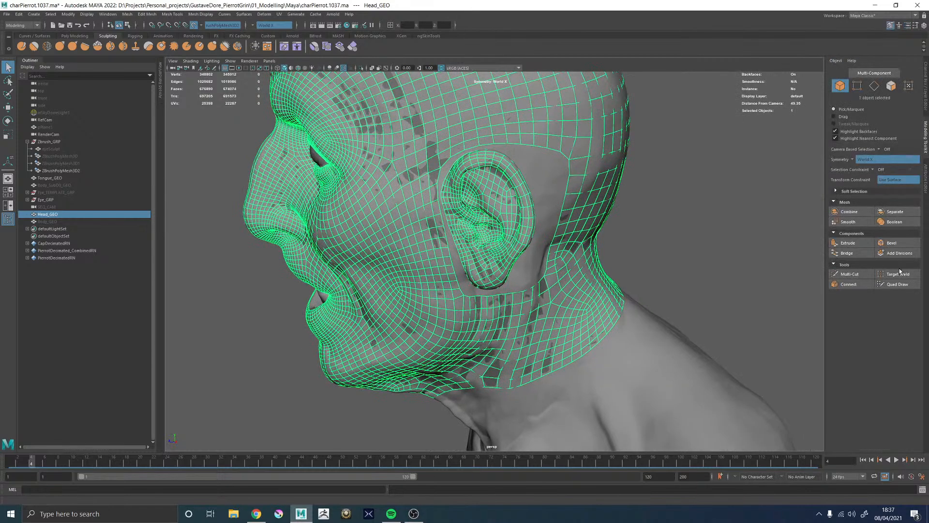
{"action": "left_click", "coordinate": [897, 284]}
{"action": "left_click_drag", "start_coordinate": [547, 181], "coordinate": [506, 140], "text": "alt"}
{"action": "middle_click_drag", "start_coordinate": [507, 140], "coordinate": [503, 227], "text": "alt"}
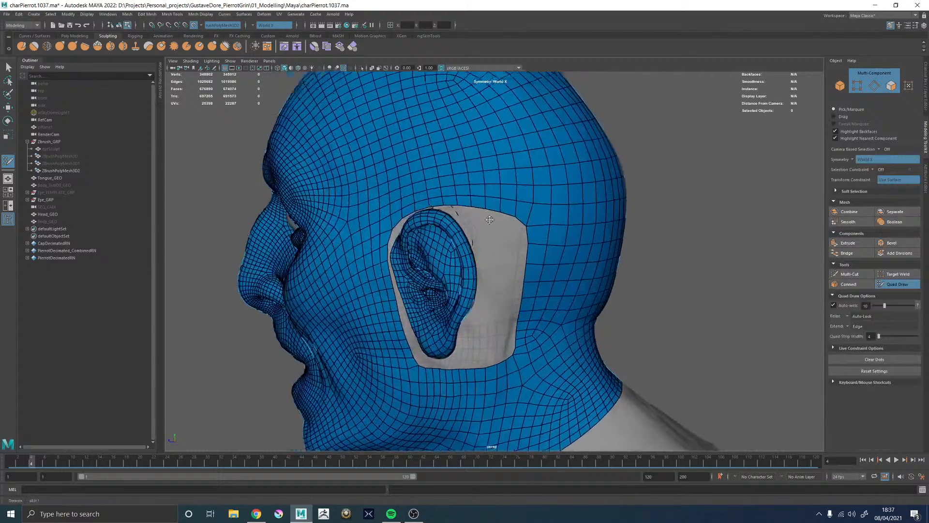
{"action": "right_click_drag", "start_coordinate": [490, 220], "coordinate": [518, 218], "text": "alt"}
{"action": "left_click_drag", "start_coordinate": [518, 218], "coordinate": [470, 201], "text": "alt"}
{"action": "left_click", "coordinate": [464, 212], "text": "shift"}
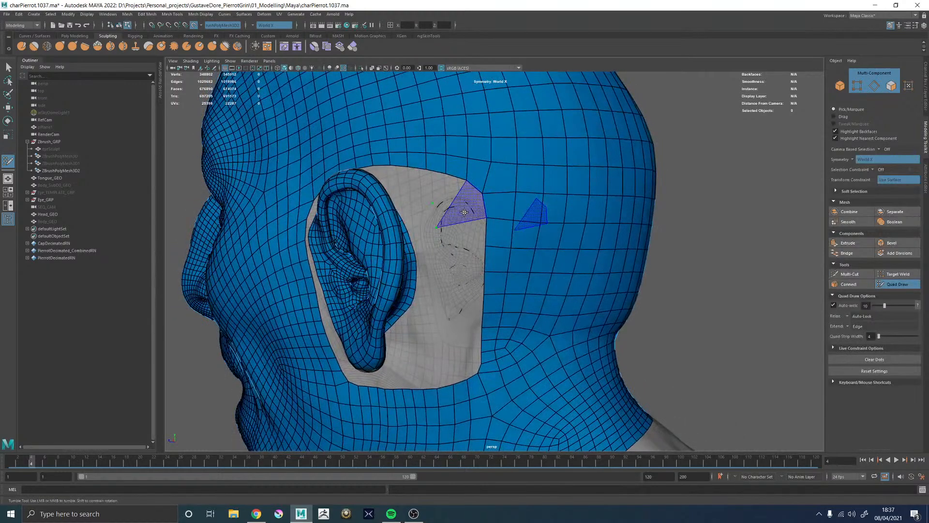
{"action": "left_click_drag", "start_coordinate": [484, 269], "coordinate": [468, 238], "text": "alt"}
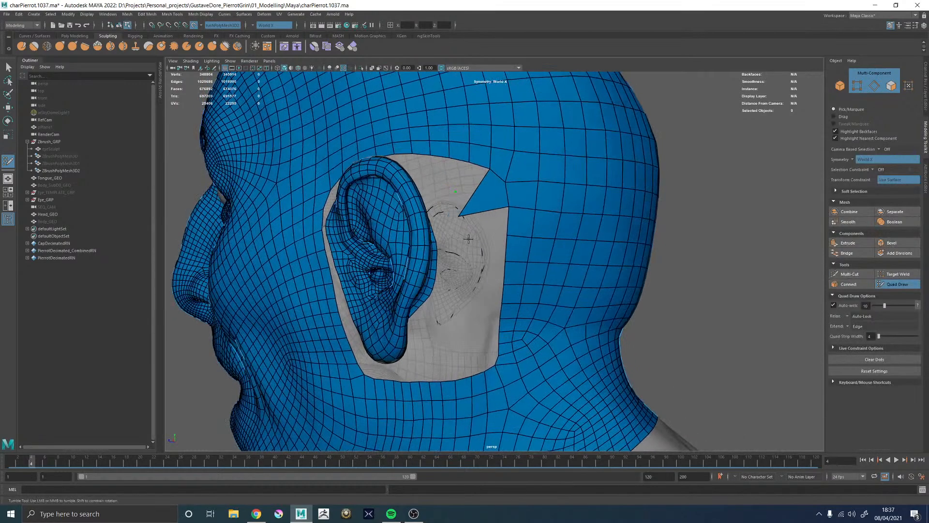
{"action": "key", "text": "ctrl+z"}
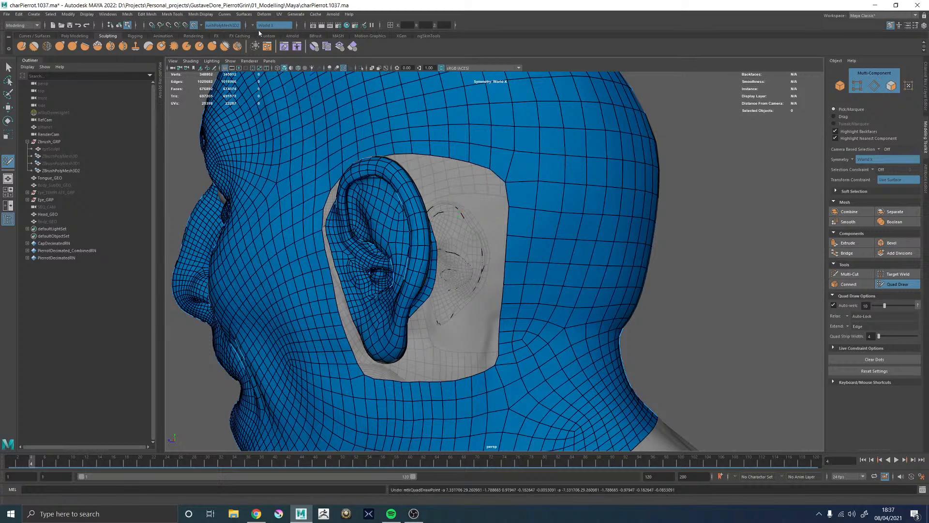
Turn symmetry off and undo the stray Quad Draw dots behind the ear
{"action": "left_click", "coordinate": [252, 28]}
{"action": "left_click", "coordinate": [271, 33]}
{"action": "scroll", "coordinate": [453, 190], "scroll_direction": "up", "scroll_amount": 3}
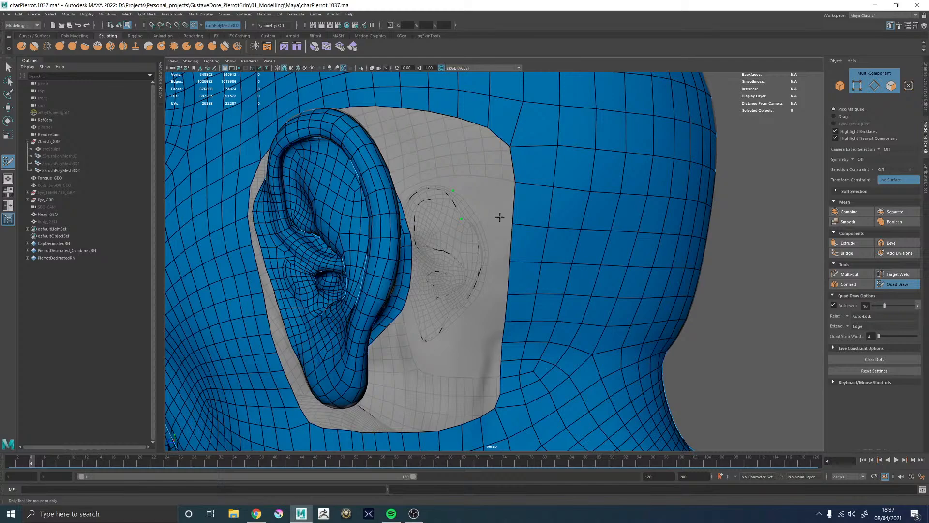
{"action": "key", "text": "ctrl+z"}
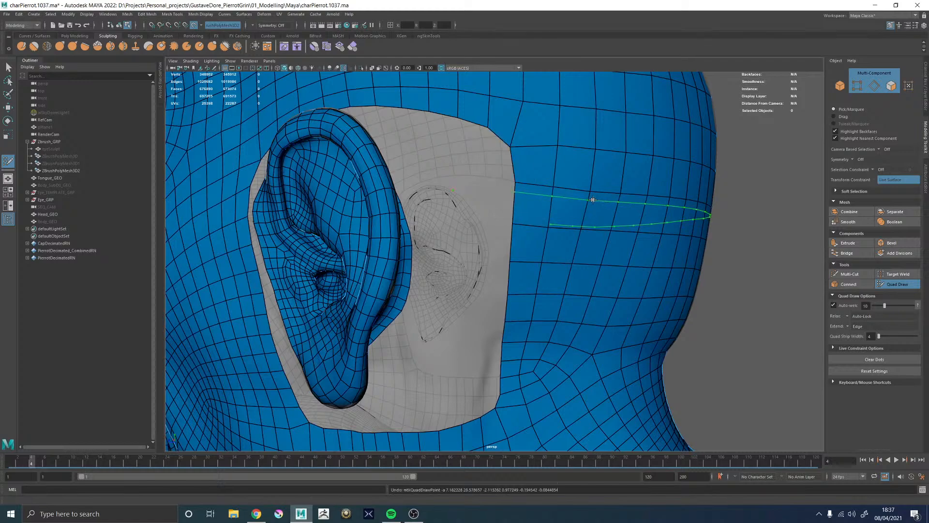
Delete the faces of Head_GEO on the character's right half, including the separate right ear
{"action": "right_click_drag", "start_coordinate": [593, 199], "coordinate": [256, 192], "text": "alt"}
{"action": "left_click_drag", "start_coordinate": [256, 192], "coordinate": [371, 197], "text": "alt"}
{"action": "key", "text": "w"}
{"action": "right_click_drag", "start_coordinate": [465, 217], "coordinate": [575, 263], "text": "alt"}
{"action": "middle_click_drag", "start_coordinate": [575, 263], "coordinate": [459, 256], "text": "alt"}
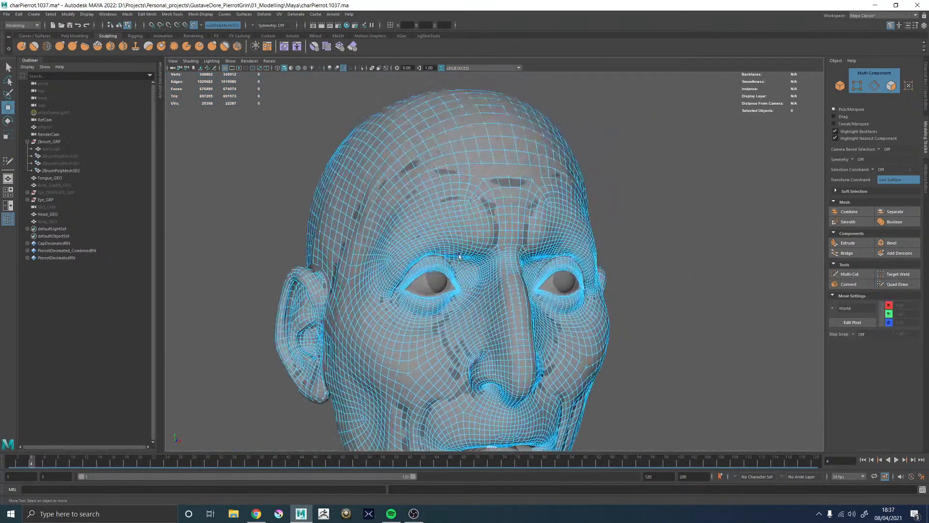
{"action": "right_click_drag", "start_coordinate": [459, 255], "coordinate": [515, 210], "text": "alt"}
{"action": "right_click_drag", "start_coordinate": [503, 175], "coordinate": [502, 197]}
{"action": "left_click", "coordinate": [511, 188]}
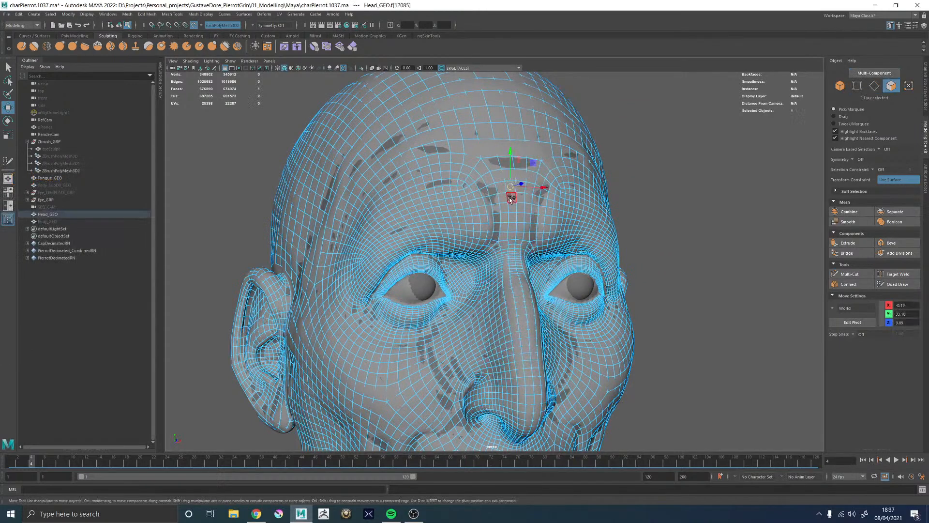
{"action": "double_click", "coordinate": [511, 198]}
{"action": "key", "text": "Delete"}
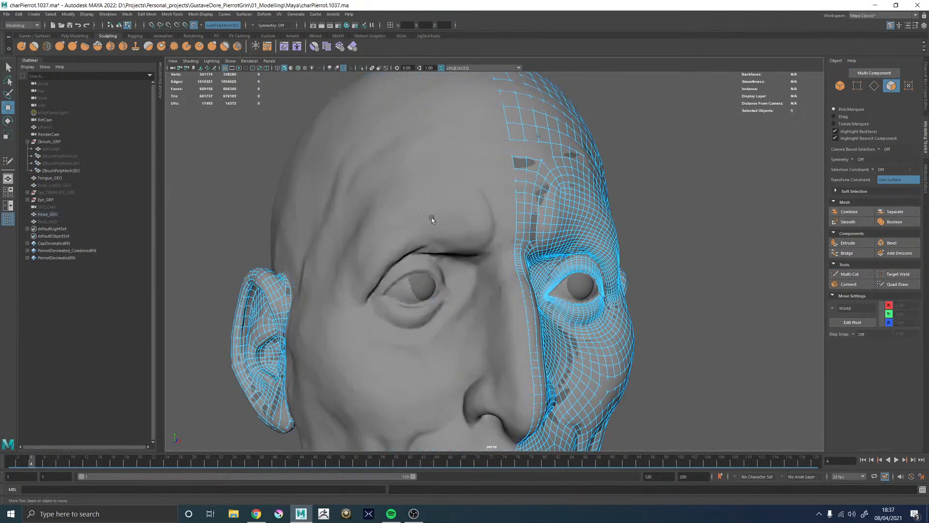
{"action": "double_click", "coordinate": [252, 312]}
{"action": "key", "text": "Delete"}
Select the remaining half of Head_GEO as an object and try a Quad Draw fill at the gap's upper rear corner
{"action": "left_click_drag", "start_coordinate": [444, 290], "coordinate": [426, 270], "text": "alt"}
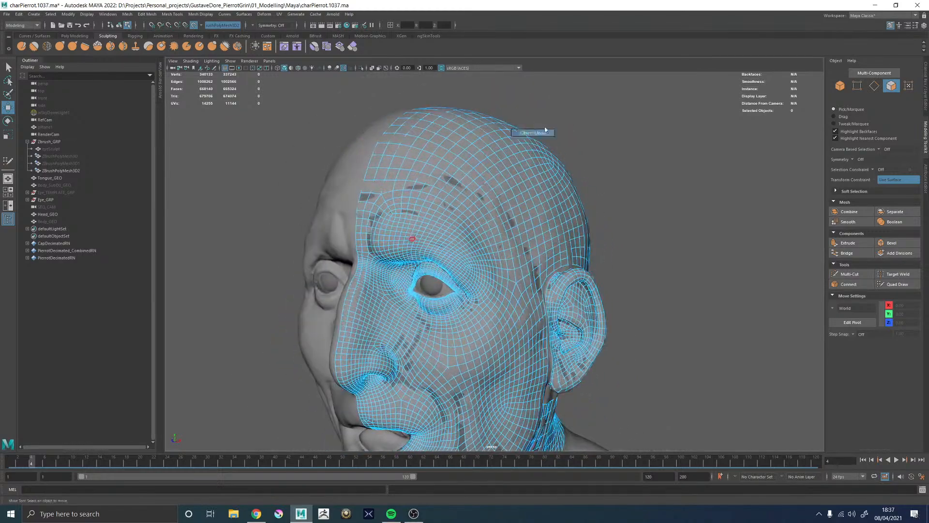
{"action": "left_click", "coordinate": [575, 136]}
{"action": "left_click", "coordinate": [514, 224]}
{"action": "left_click_drag", "start_coordinate": [648, 276], "coordinate": [560, 274], "text": "alt"}
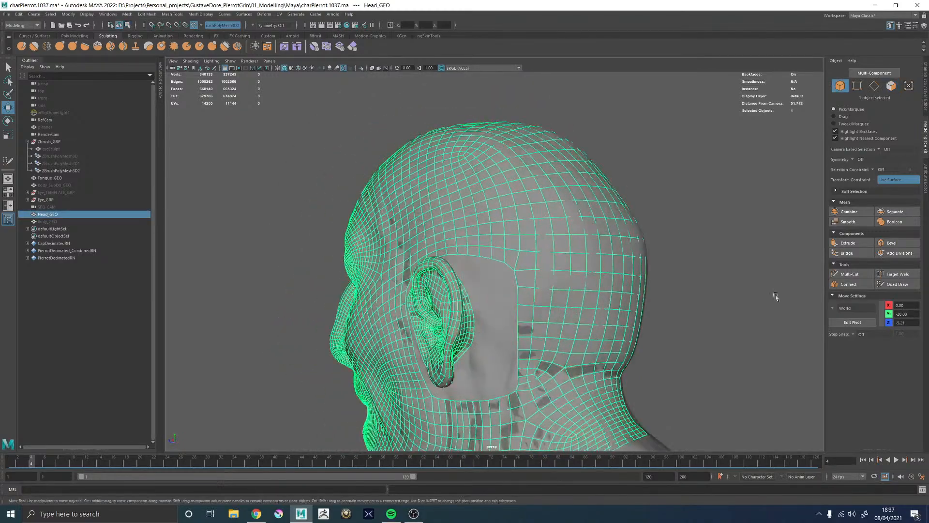
{"action": "left_click", "coordinate": [897, 284]}
{"action": "scroll", "coordinate": [655, 340], "scroll_direction": "up", "scroll_amount": 3}
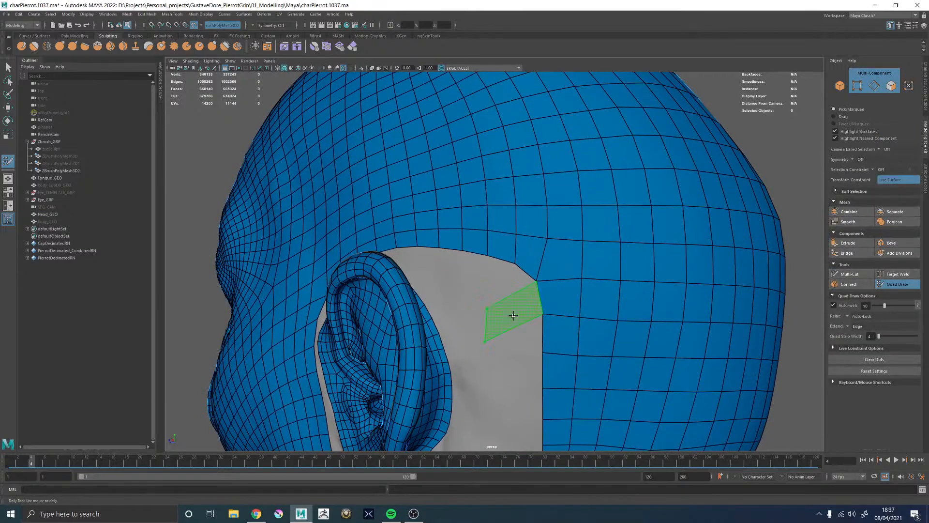
{"action": "left_click", "coordinate": [507, 342], "text": "shift"}
{"action": "left_click_drag", "start_coordinate": [486, 344], "coordinate": [547, 344], "text": "alt"}
{"action": "right_click_drag", "start_coordinate": [547, 344], "coordinate": [498, 309], "text": "alt"}
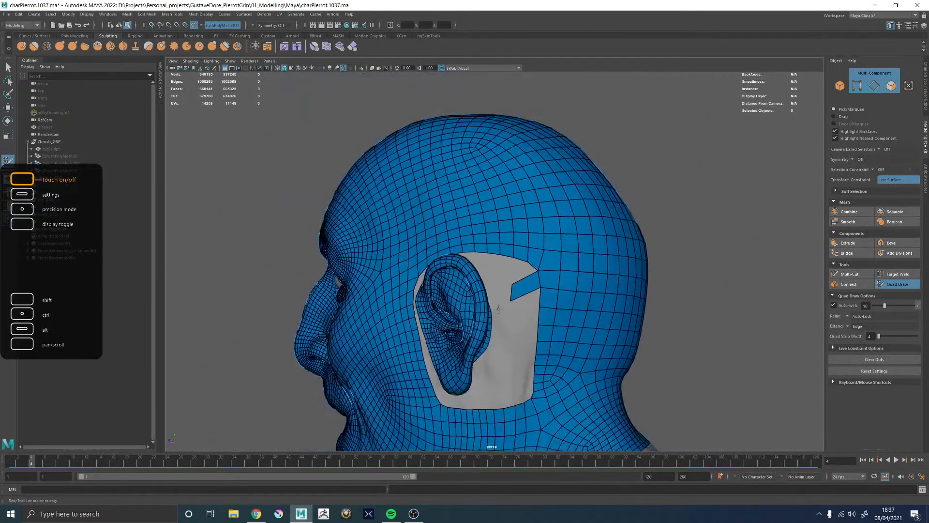
{"action": "middle_click_drag", "start_coordinate": [498, 308], "coordinate": [489, 167], "text": "alt"}
{"action": "key", "text": "ctrl+z"}
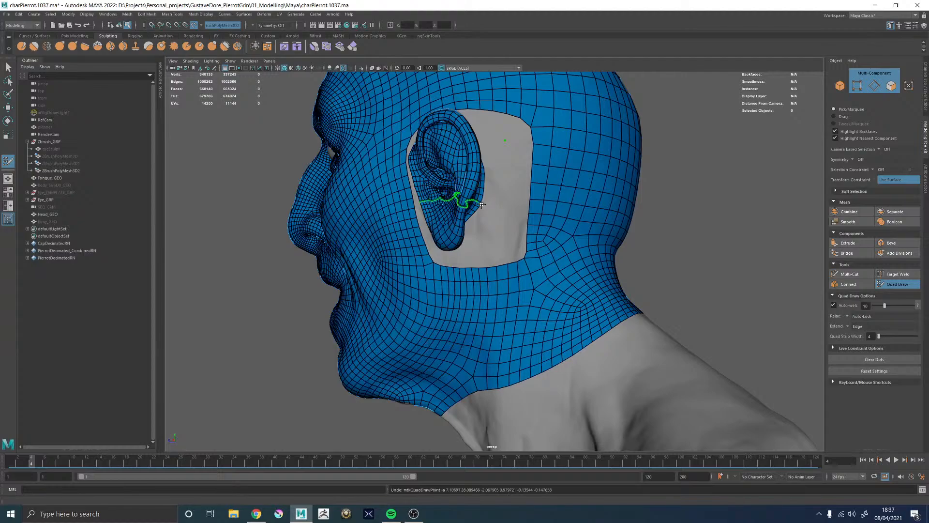
{"action": "left_click_drag", "start_coordinate": [412, 217], "coordinate": [425, 218], "text": "alt"}
{"action": "key", "text": "ctrl+z"}
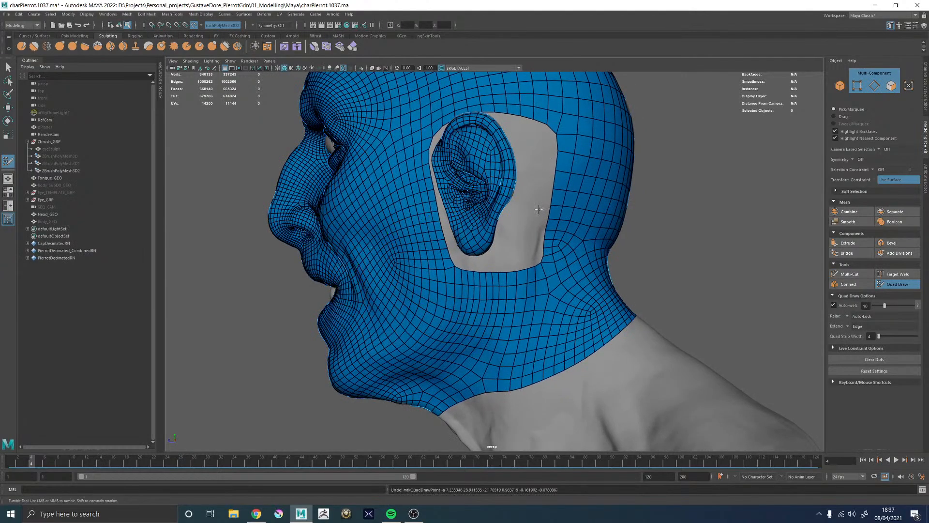
Examine the edge flow of the half head around the face, eye and ear gap
{"action": "middle_click_drag", "start_coordinate": [389, 162], "coordinate": [368, 244], "text": "alt"}
{"action": "left_click_drag", "start_coordinate": [369, 244], "coordinate": [407, 238], "text": "alt"}
{"action": "middle_click_drag", "start_coordinate": [390, 226], "coordinate": [446, 272], "text": "alt"}
{"action": "right_click_drag", "start_coordinate": [445, 271], "coordinate": [648, 372], "text": "alt"}
{"action": "left_click_drag", "start_coordinate": [417, 251], "coordinate": [464, 249], "text": "alt"}
{"action": "right_click_drag", "start_coordinate": [368, 271], "coordinate": [441, 300], "text": "alt"}
{"action": "left_click_drag", "start_coordinate": [442, 300], "coordinate": [463, 248], "text": "alt"}
{"action": "middle_click_drag", "start_coordinate": [463, 248], "coordinate": [421, 298], "text": "alt"}
{"action": "right_click_drag", "start_coordinate": [460, 284], "coordinate": [328, 271], "text": "alt"}
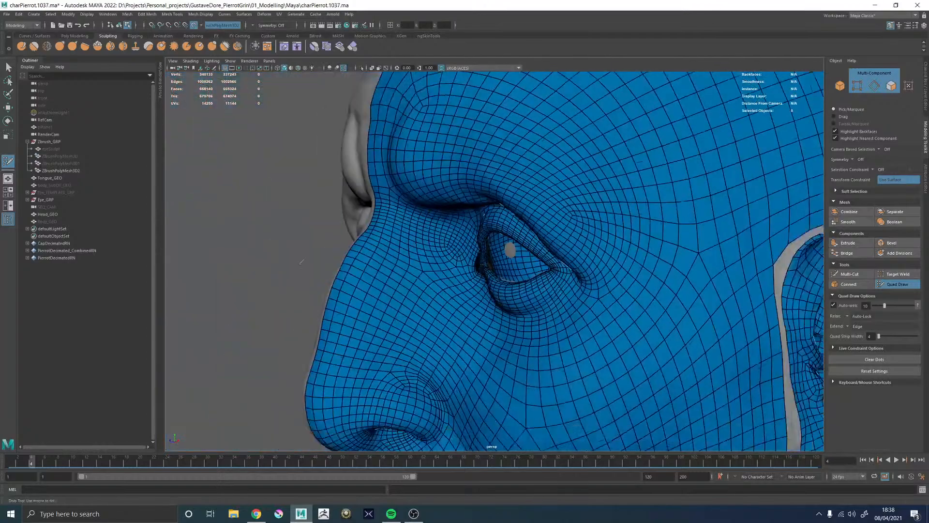
{"action": "left_click_drag", "start_coordinate": [542, 287], "coordinate": [674, 276], "text": "alt"}
{"action": "right_click_drag", "start_coordinate": [674, 276], "coordinate": [616, 258], "text": "alt"}
{"action": "middle_click_drag", "start_coordinate": [616, 258], "coordinate": [597, 259], "text": "alt"}
{"action": "left_click_drag", "start_coordinate": [597, 259], "coordinate": [664, 295], "text": "alt"}
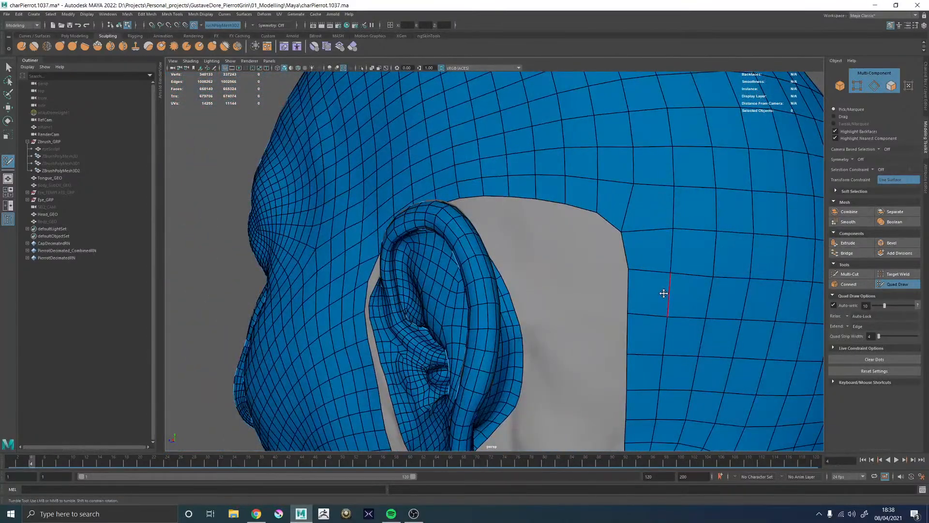
Select the ear's open border edge loop to check how it can connect to the surrounding head border
{"action": "key", "text": "w"}
{"action": "left_click", "coordinate": [553, 200]}
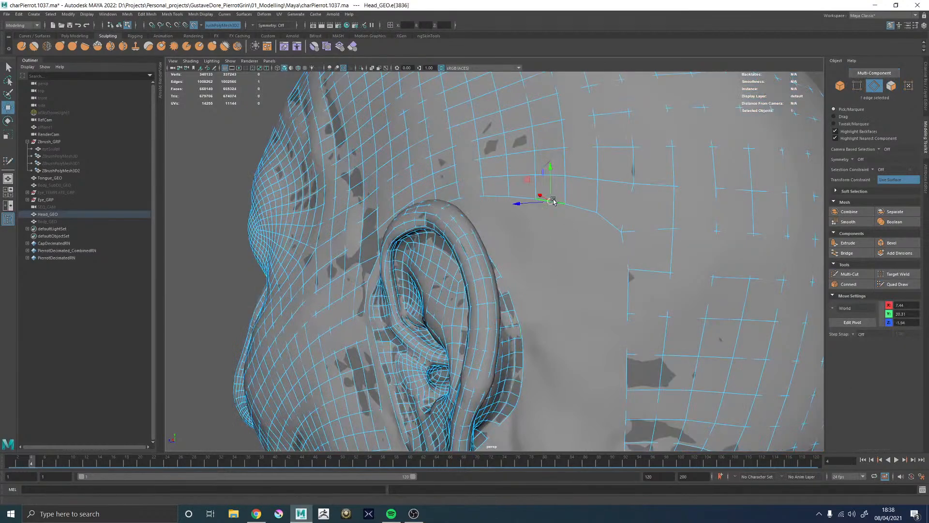
{"action": "left_click_drag", "start_coordinate": [496, 237], "coordinate": [472, 265], "text": "alt"}
{"action": "double_click", "coordinate": [472, 265]}
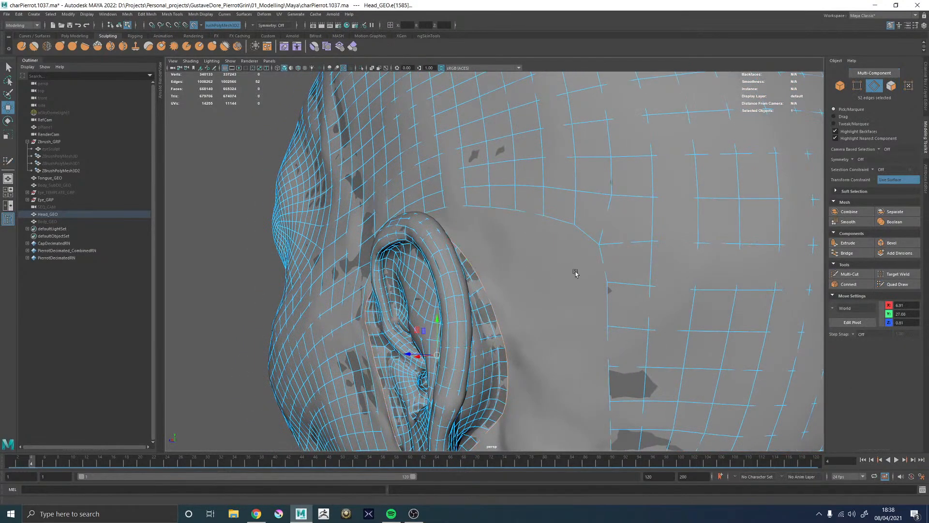
{"action": "right_click_drag", "start_coordinate": [576, 274], "coordinate": [484, 261], "text": "alt"}
{"action": "left_click_drag", "start_coordinate": [435, 256], "coordinate": [515, 331], "text": "alt"}
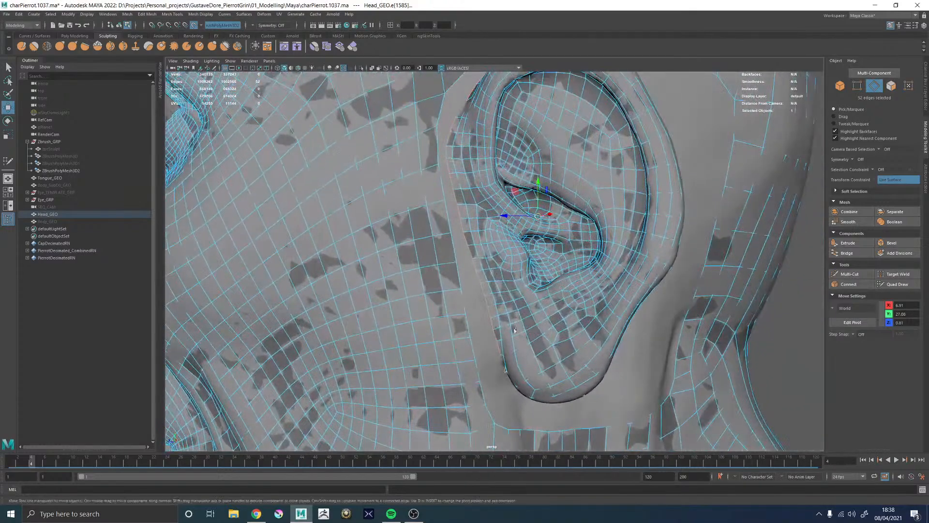
{"action": "middle_click_drag", "start_coordinate": [485, 247], "coordinate": [513, 339], "text": "alt"}
{"action": "scroll", "coordinate": [523, 257], "scroll_direction": "down", "scroll_amount": 3}
{"action": "key", "text": "F8"}
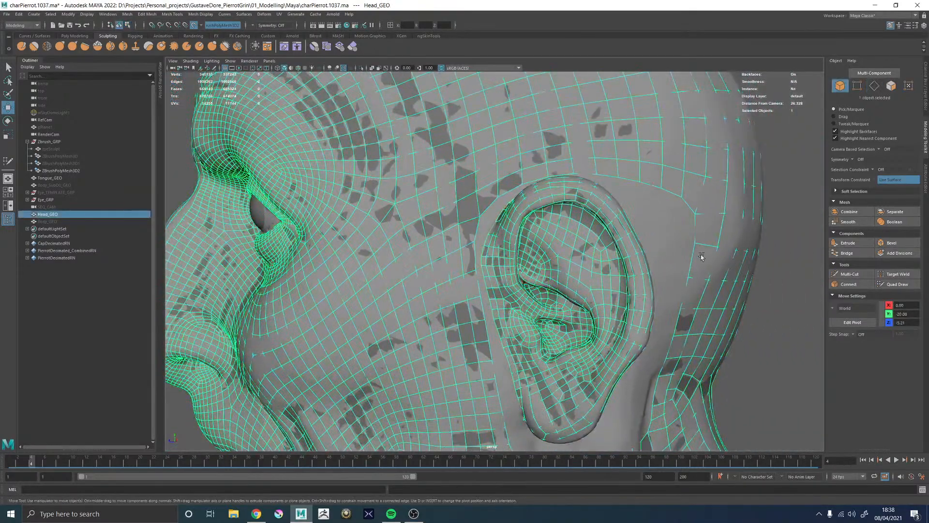
{"action": "key", "text": "F10"}
{"action": "double_click", "coordinate": [503, 270]}
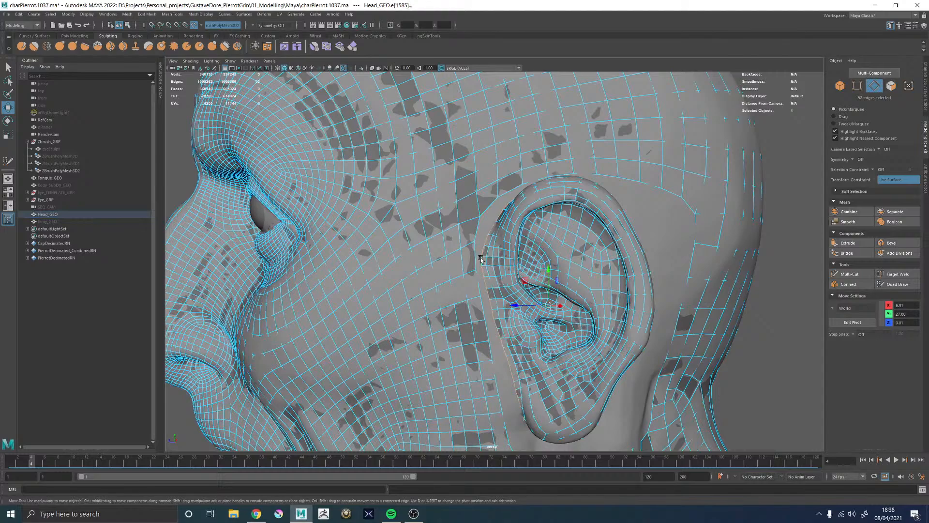
Return Head_GEO to object selection and activate Quad Draw on it
{"action": "key", "text": "F8"}
{"action": "left_click_drag", "start_coordinate": [745, 295], "coordinate": [556, 319], "text": "alt"}
{"action": "left_click", "coordinate": [897, 284]}
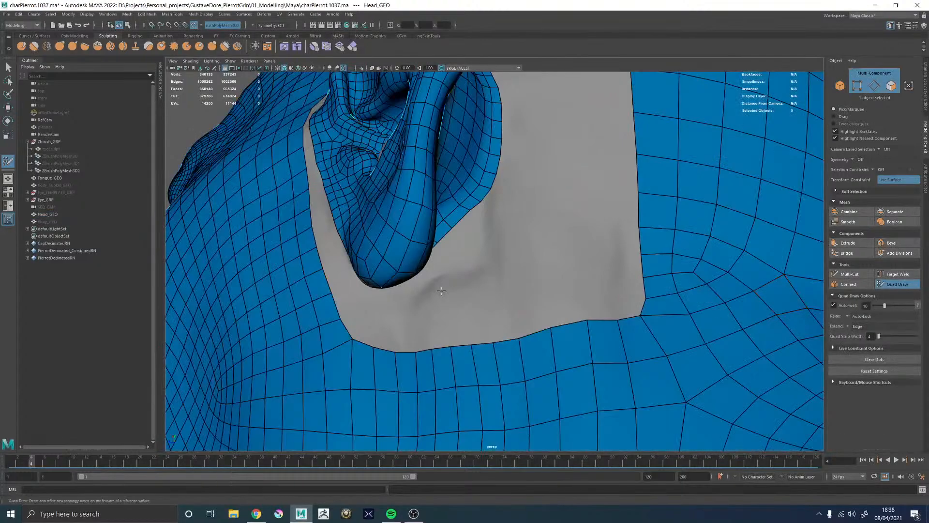
Try to extend a border edge at the front of the ear into the narrow gap beside the cheek
{"action": "mouse_move", "coordinate": [429, 289]}
{"action": "left_mouse_down", "text": "alt"}
{"action": "mouse_move", "coordinate": [450, 269]}
{"action": "mouse_move", "coordinate": [429, 185]}
{"action": "mouse_move", "coordinate": [475, 176]}
{"action": "mouse_move", "coordinate": [485, 189]}
{"action": "mouse_move", "coordinate": [448, 220]}
{"action": "mouse_move", "coordinate": [455, 242]}
{"action": "mouse_move", "coordinate": [445, 244]}
{"action": "left_mouse_up", "text": "alt"}
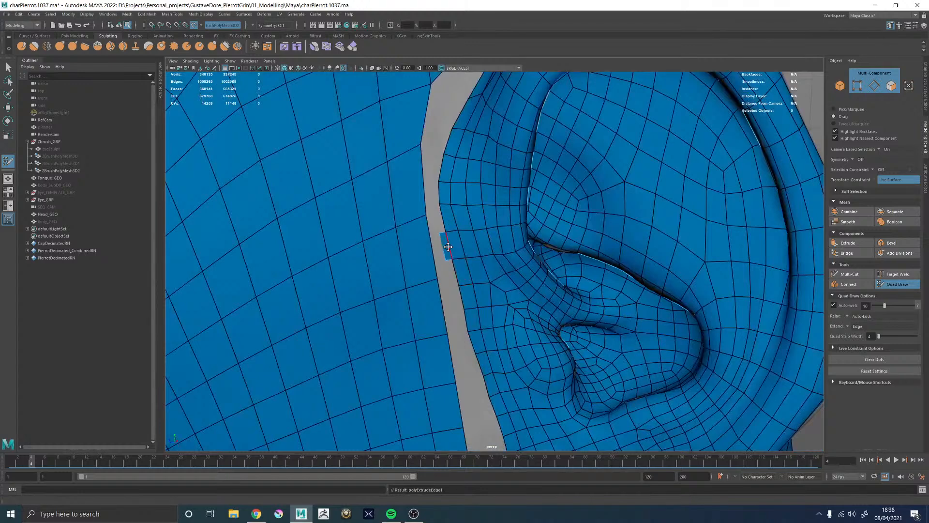
{"action": "middle_click_drag", "start_coordinate": [436, 208], "coordinate": [454, 244], "text": "alt"}
{"action": "right_click_drag", "start_coordinate": [454, 244], "coordinate": [478, 285], "text": "alt"}
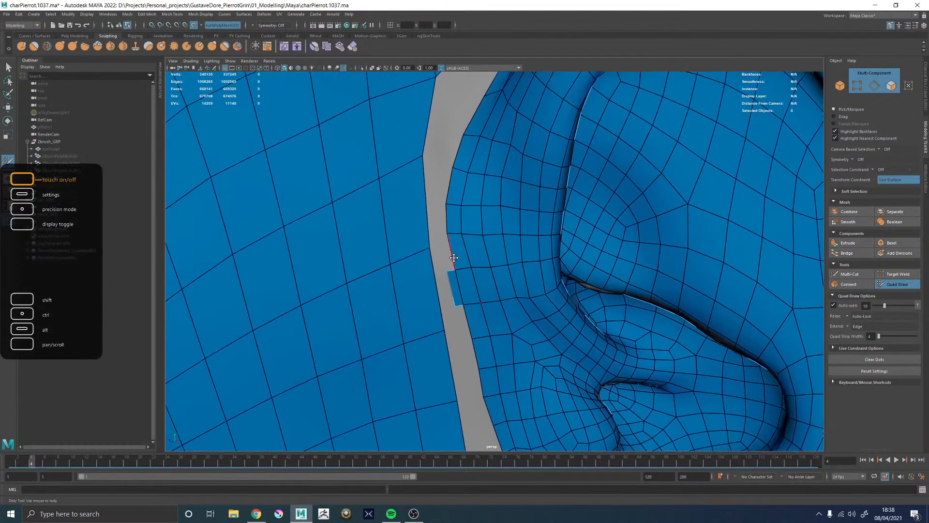
{"action": "key", "text": "ctrl+z"}
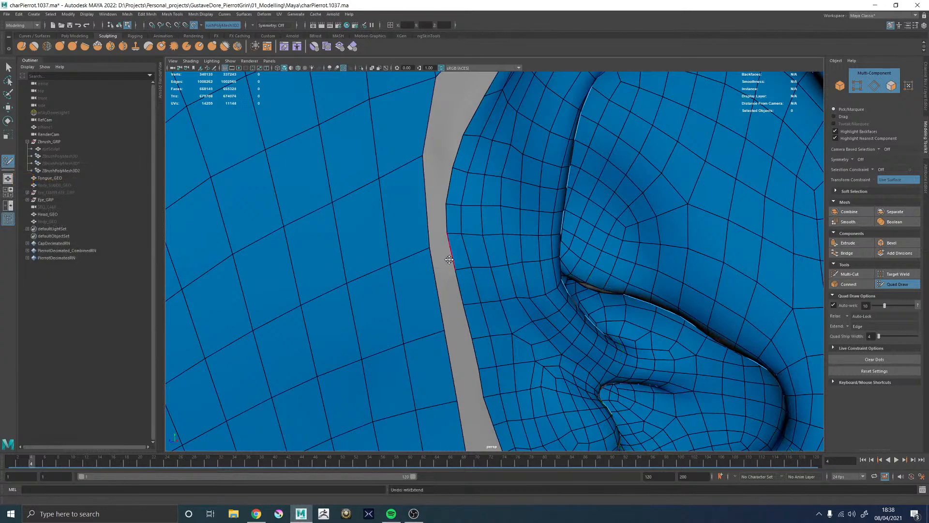
Fill four adjoining quads below the earlobe, from the gap's lower front corner backward, joining the ear border to the head border
{"action": "right_click_drag", "start_coordinate": [453, 276], "coordinate": [458, 271], "text": "alt"}
{"action": "middle_click_drag", "start_coordinate": [458, 272], "coordinate": [452, 263], "text": "alt"}
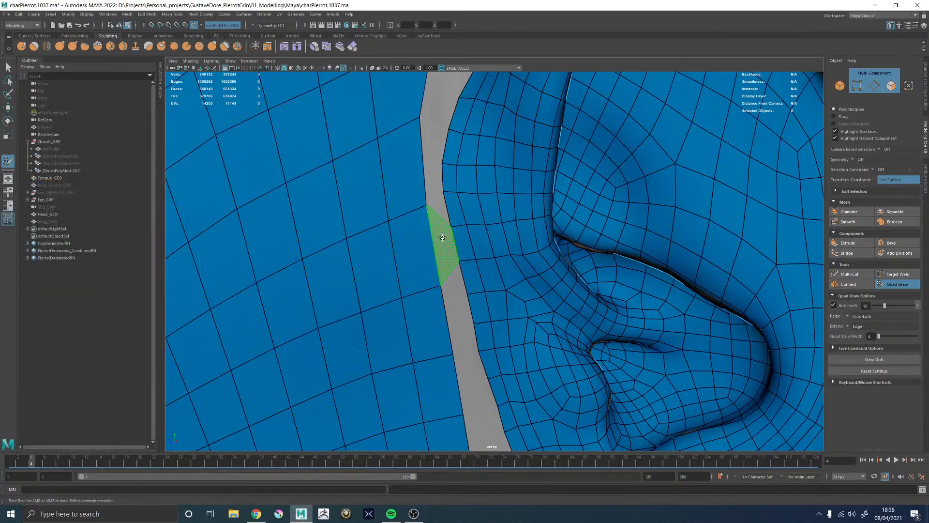
{"action": "middle_click_drag", "start_coordinate": [444, 213], "coordinate": [456, 282], "text": "alt"}
{"action": "right_click_drag", "start_coordinate": [755, 316], "coordinate": [691, 301], "text": "alt"}
{"action": "left_click_drag", "start_coordinate": [690, 301], "coordinate": [504, 245], "text": "alt"}
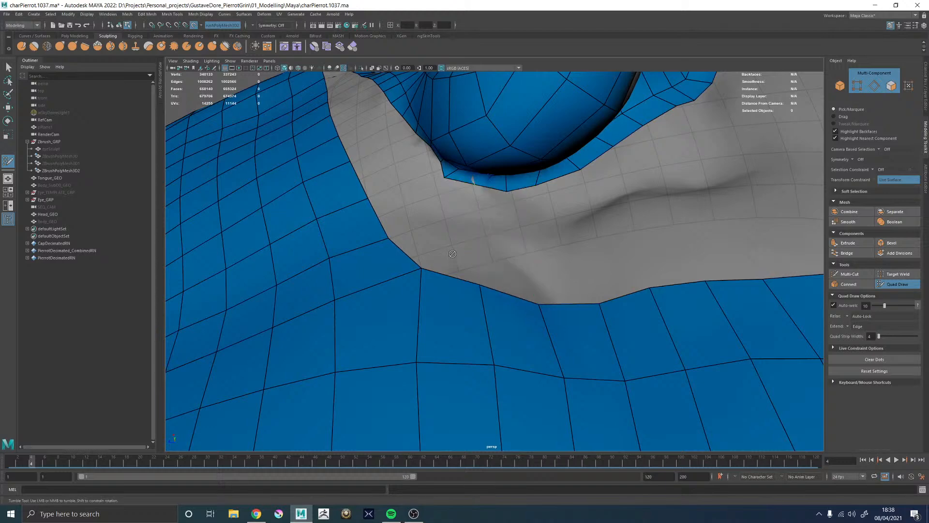
{"action": "mouse_move", "coordinate": [451, 261]}
{"action": "left_mouse_down", "text": "alt"}
{"action": "mouse_move", "coordinate": [468, 257]}
{"action": "mouse_move", "coordinate": [479, 275]}
{"action": "left_mouse_up", "text": "alt"}
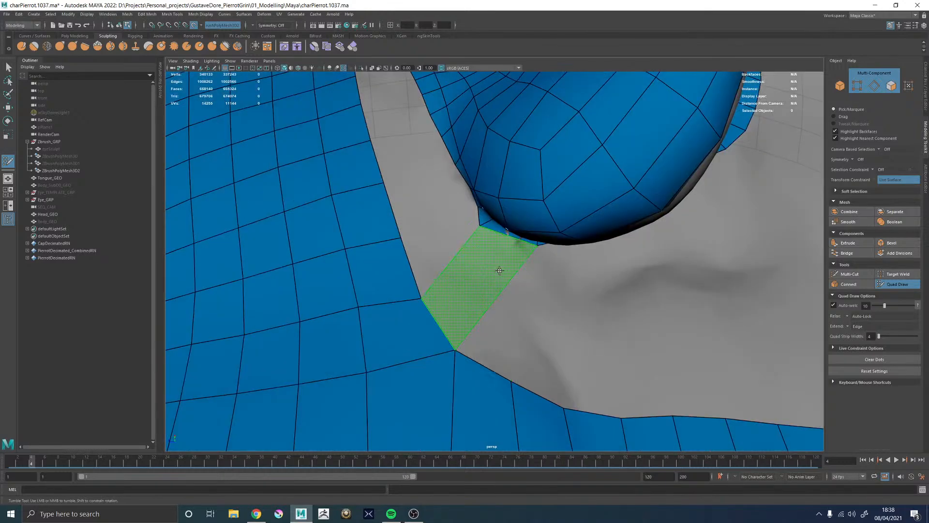
{"action": "left_click", "coordinate": [506, 295], "text": "shift"}
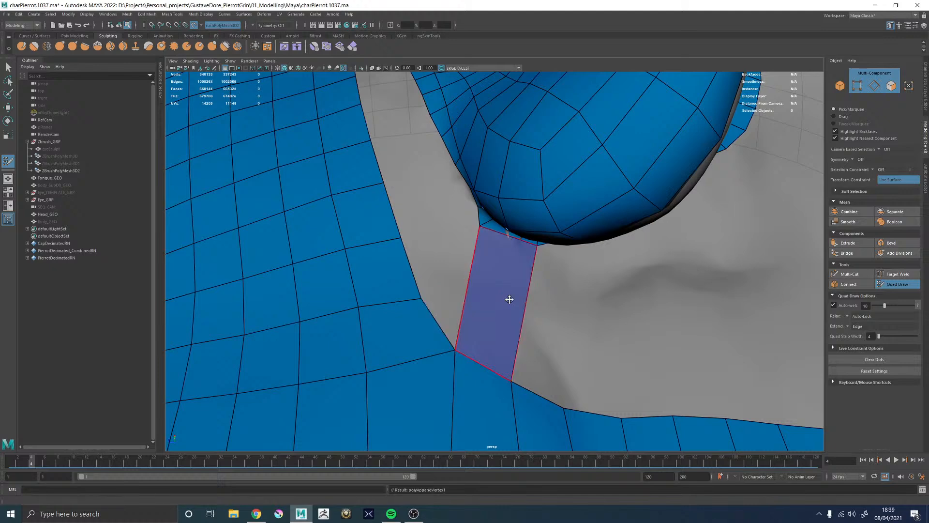
{"action": "left_click_drag", "start_coordinate": [506, 296], "coordinate": [507, 226], "text": "alt"}
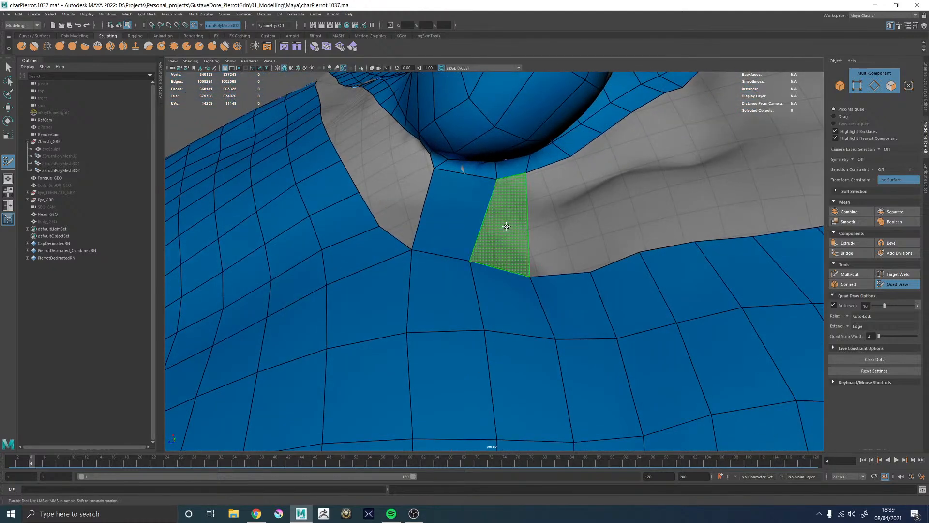
{"action": "left_click", "coordinate": [507, 225], "text": "shift"}
{"action": "left_click", "coordinate": [554, 235], "text": "shift"}
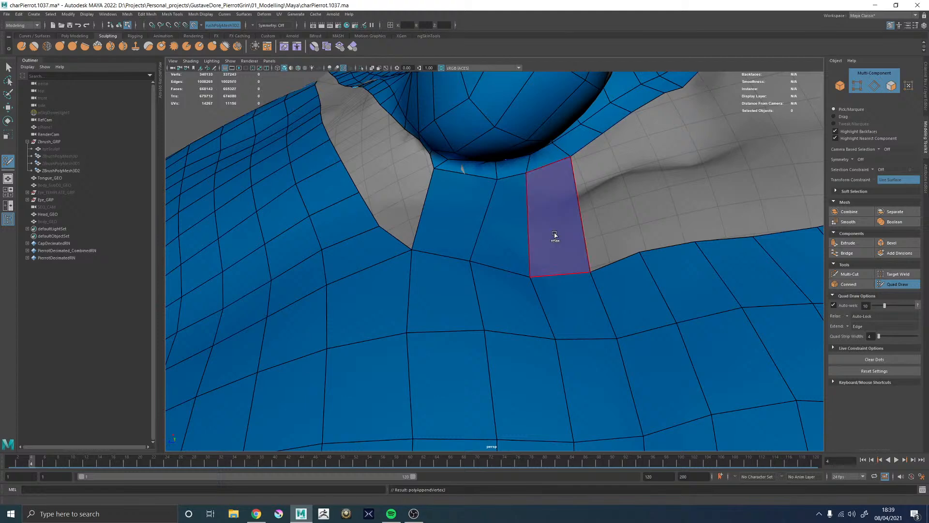
{"action": "mouse_move", "coordinate": [573, 226]}
{"action": "left_mouse_down", "text": "alt"}
{"action": "mouse_move", "coordinate": [614, 213]}
{"action": "mouse_move", "coordinate": [543, 245]}
{"action": "left_mouse_up", "text": "alt"}
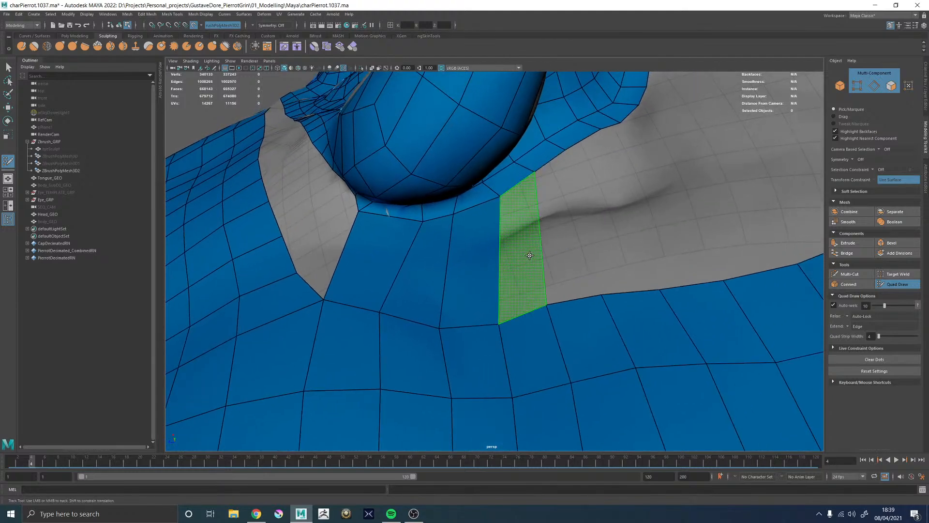
{"action": "left_click", "coordinate": [534, 259], "text": "shift"}
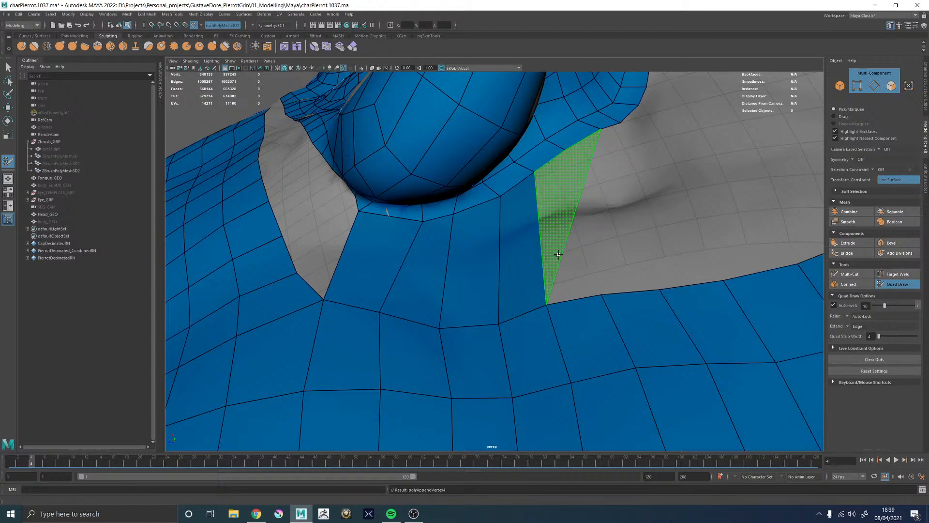
Fill one more quad behind the earlobe and insert an edge loop across the quads joining the earlobe to the neck border
{"action": "left_click_drag", "start_coordinate": [568, 239], "coordinate": [530, 320], "text": "alt"}
{"action": "middle_click_drag", "start_coordinate": [530, 320], "coordinate": [564, 240], "text": "alt"}
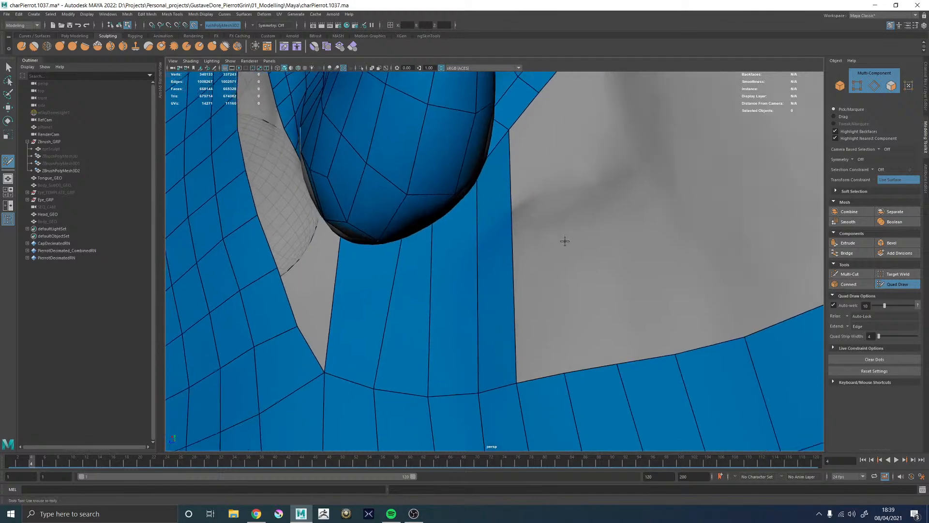
{"action": "right_click_drag", "start_coordinate": [564, 241], "coordinate": [510, 278], "text": "alt"}
{"action": "left_click_drag", "start_coordinate": [510, 278], "coordinate": [506, 283], "text": "alt"}
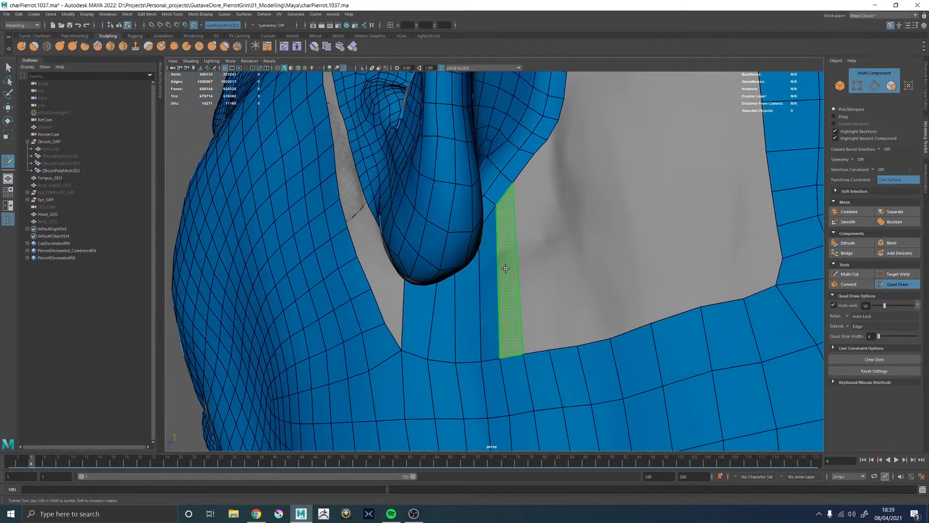
{"action": "left_click", "coordinate": [505, 268], "text": "shift"}
{"action": "right_click_drag", "start_coordinate": [500, 297], "coordinate": [522, 277], "text": "alt"}
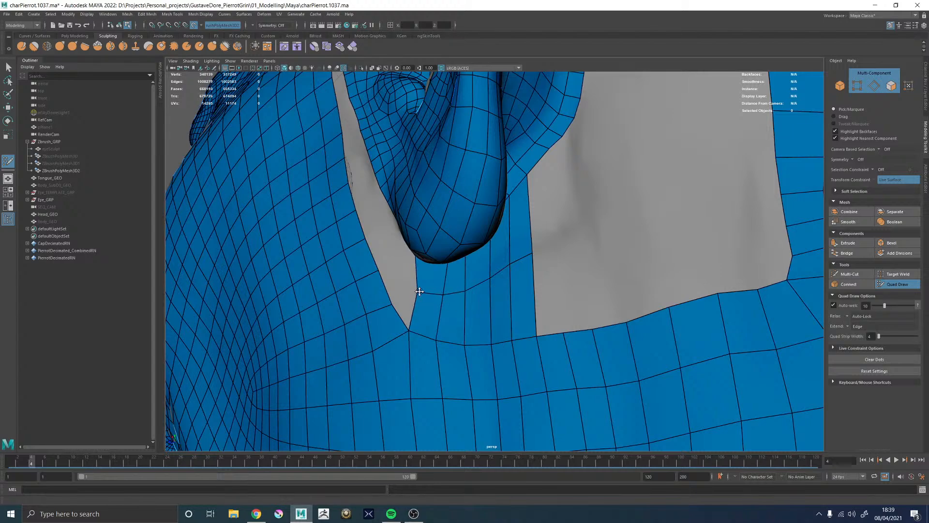
{"action": "left_click_drag", "start_coordinate": [419, 291], "coordinate": [421, 292]}
Fill three small faces upward from the gap's lower front corner along the front underside of the earlobe
{"action": "left_click_drag", "start_coordinate": [409, 293], "coordinate": [407, 288], "text": "alt"}
{"action": "right_click_drag", "start_coordinate": [406, 289], "coordinate": [438, 285], "text": "alt"}
{"action": "left_click_drag", "start_coordinate": [437, 285], "coordinate": [456, 251], "text": "alt"}
{"action": "right_click_drag", "start_coordinate": [456, 251], "coordinate": [500, 307], "text": "alt"}
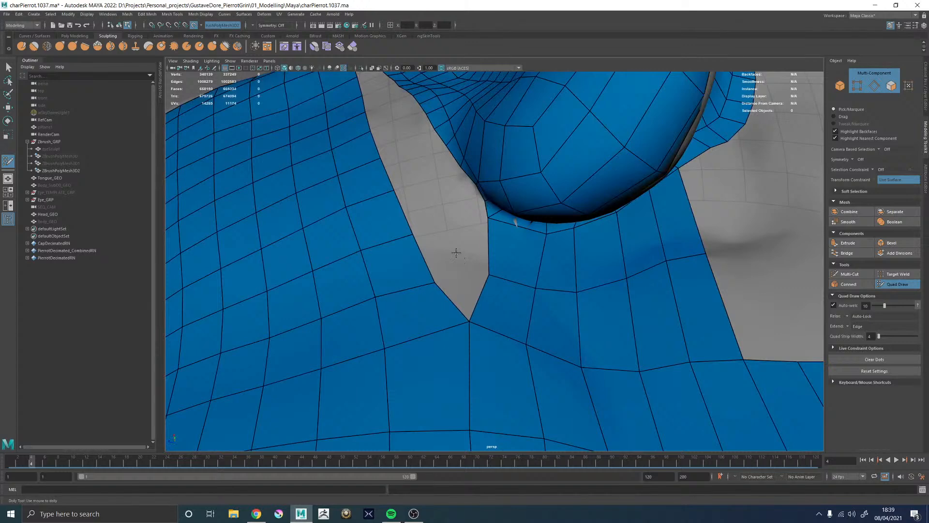
{"action": "left_click", "coordinate": [464, 288], "text": "shift"}
{"action": "left_click_drag", "start_coordinate": [479, 266], "coordinate": [500, 263], "text": "alt"}
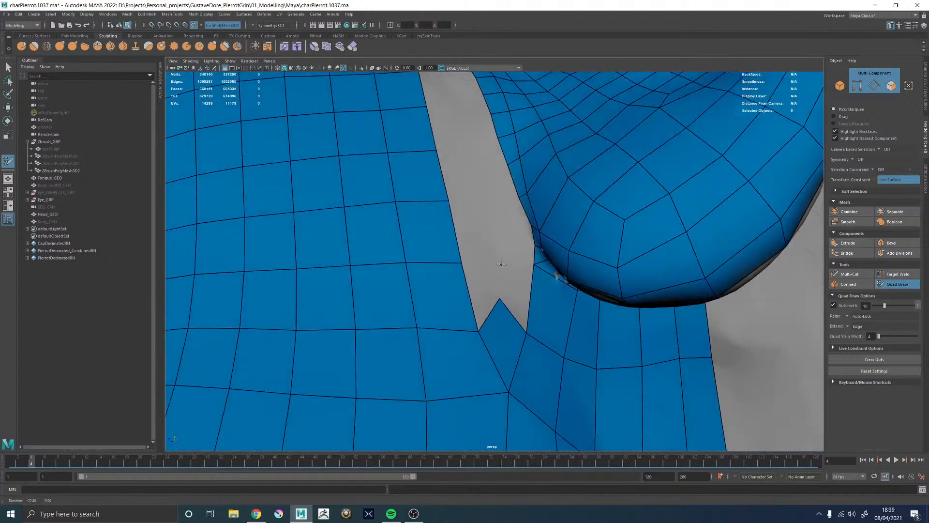
{"action": "middle_click_drag", "start_coordinate": [499, 264], "coordinate": [487, 262], "text": "alt"}
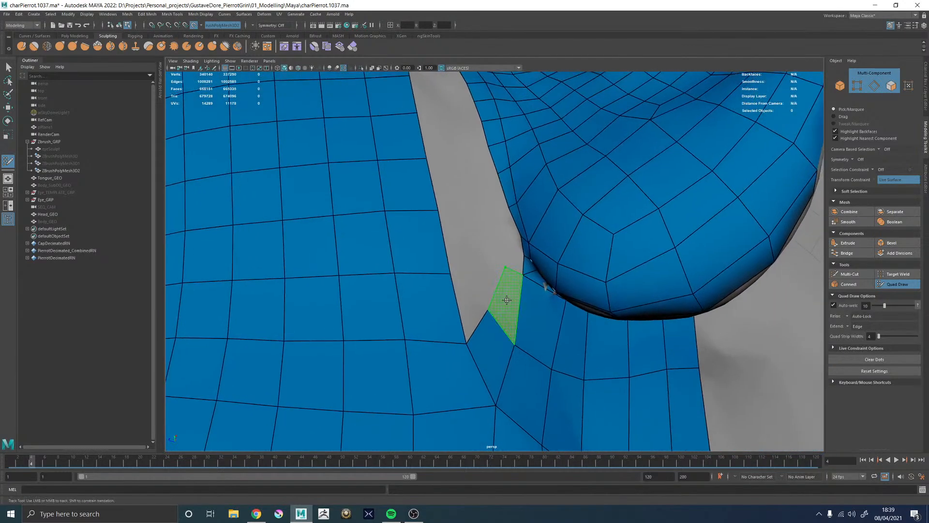
{"action": "left_click", "coordinate": [515, 261], "text": "shift"}
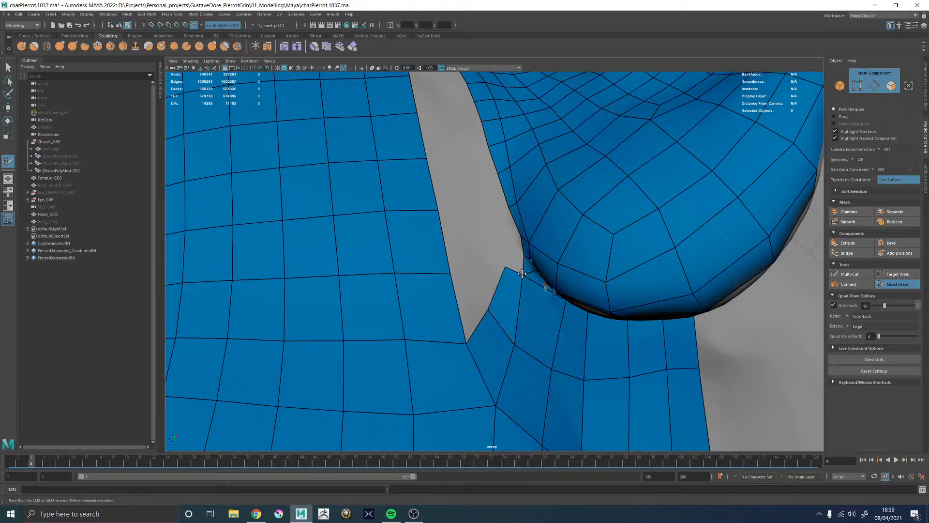
{"action": "left_click", "coordinate": [520, 272], "text": "shift"}
{"action": "mouse_move", "coordinate": [515, 270]}
{"action": "left_mouse_down", "text": "alt"}
{"action": "mouse_move", "coordinate": [580, 305]}
{"action": "mouse_move", "coordinate": [539, 266]}
{"action": "left_mouse_up", "text": "alt"}
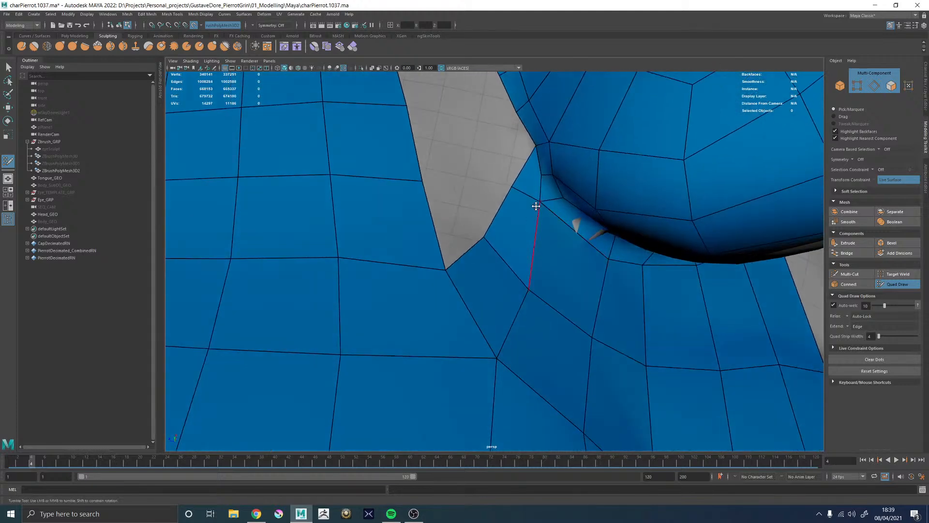
Reposition and relax the new vertices at the front underside of the earlobe
{"action": "mouse_move", "coordinate": [536, 206]}
{"action": "left_mouse_down"}
{"action": "mouse_move", "coordinate": [544, 204]}
{"action": "mouse_move", "coordinate": [535, 199]}
{"action": "mouse_move", "coordinate": [529, 243]}
{"action": "mouse_move", "coordinate": [525, 223]}
{"action": "left_mouse_up"}
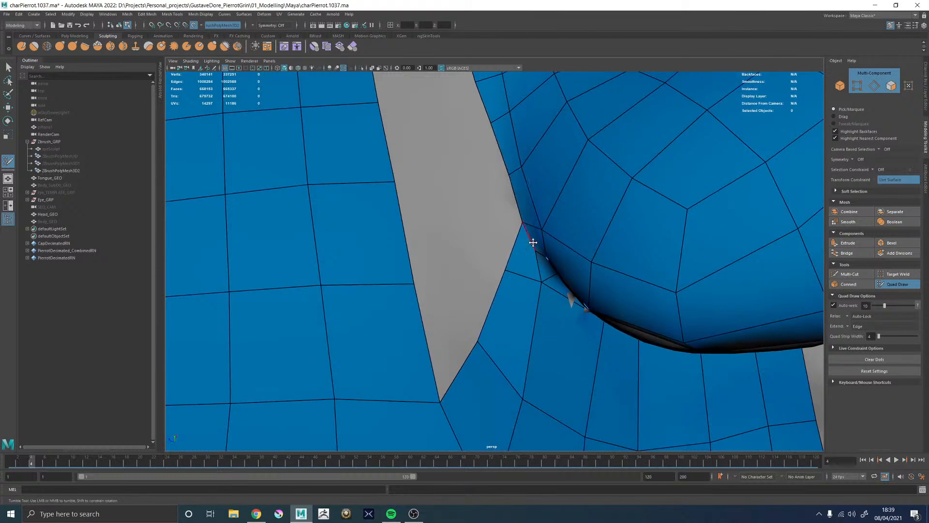
{"action": "right_click_drag", "start_coordinate": [532, 242], "coordinate": [448, 254], "text": "alt"}
{"action": "left_click_drag", "start_coordinate": [448, 253], "coordinate": [445, 270], "text": "alt"}
{"action": "right_click_drag", "start_coordinate": [445, 269], "coordinate": [492, 251], "text": "alt"}
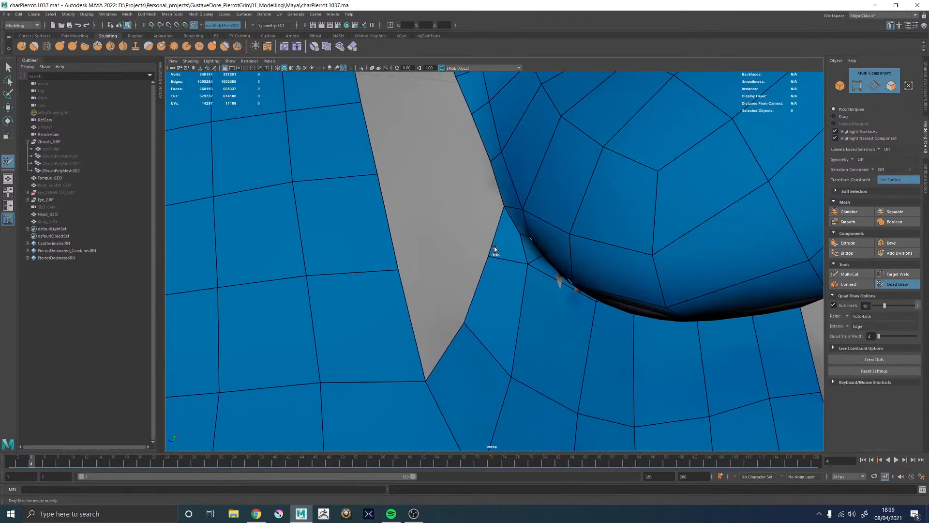
{"action": "left_click_drag", "start_coordinate": [495, 248], "coordinate": [499, 249], "text": "shift"}
Fill the quad between the cheek border and the new faces at the bottom of the front gap
{"action": "right_click_drag", "start_coordinate": [503, 251], "coordinate": [441, 251], "text": "alt"}
{"action": "left_click_drag", "start_coordinate": [441, 251], "coordinate": [421, 237], "text": "alt"}
{"action": "middle_click_drag", "start_coordinate": [421, 237], "coordinate": [459, 264], "text": "alt"}
{"action": "left_click_drag", "start_coordinate": [459, 264], "coordinate": [432, 258], "text": "alt"}
{"action": "right_click_drag", "start_coordinate": [431, 257], "coordinate": [478, 278], "text": "alt"}
{"action": "left_click_drag", "start_coordinate": [478, 278], "coordinate": [472, 327], "text": "alt"}
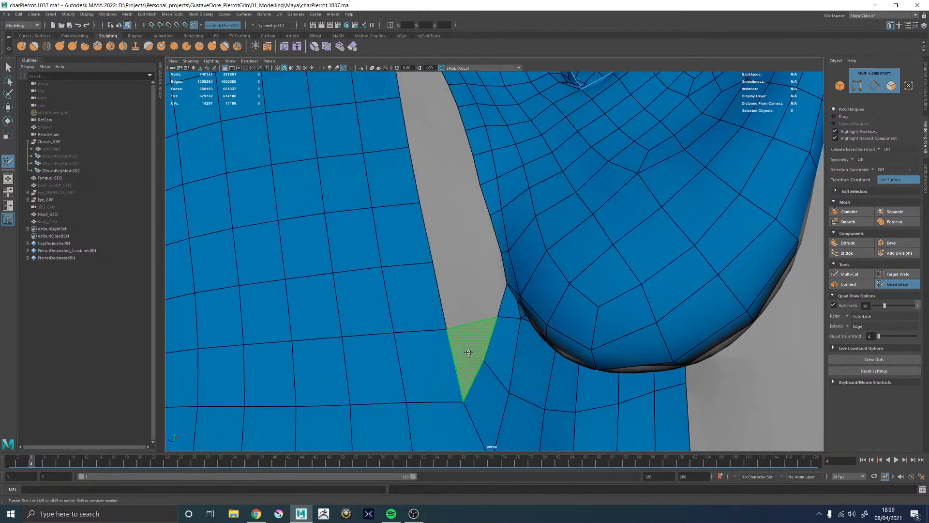
{"action": "left_click", "coordinate": [469, 352], "text": "shift"}
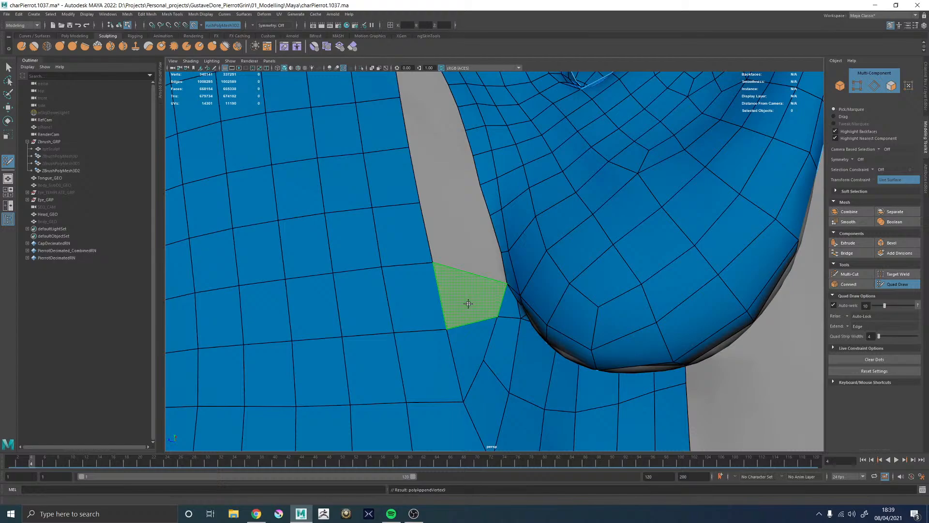
Insert another edge loop through the faces below the earlobe and relax its front end
{"action": "right_click_drag", "start_coordinate": [658, 318], "coordinate": [510, 321], "text": "alt"}
{"action": "left_click_drag", "start_coordinate": [510, 321], "coordinate": [493, 328], "text": "alt"}
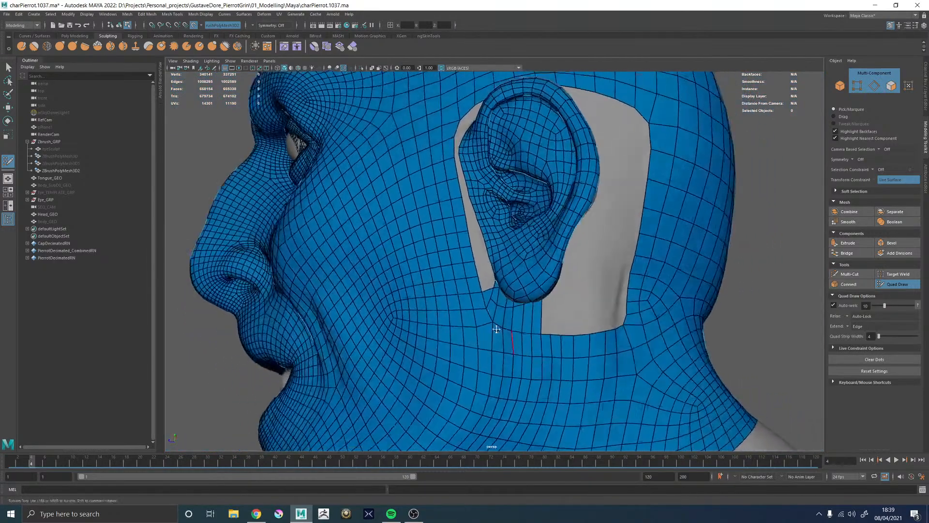
{"action": "right_click_drag", "start_coordinate": [493, 327], "coordinate": [641, 387], "text": "alt"}
{"action": "right_click_drag", "start_coordinate": [619, 239], "coordinate": [576, 244], "text": "alt"}
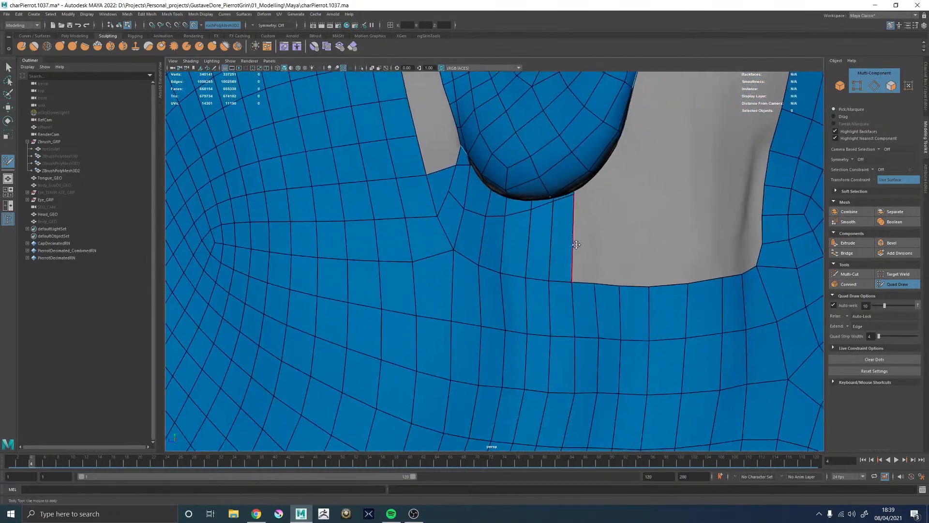
{"action": "left_click", "coordinate": [577, 244], "text": "ctrl"}
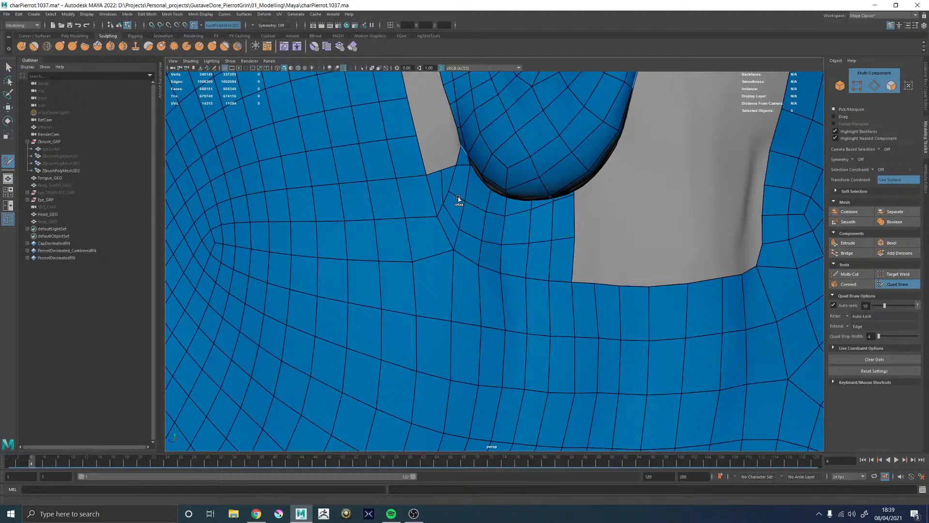
{"action": "left_click_drag", "start_coordinate": [458, 199], "coordinate": [464, 201], "text": "shift"}
Extend the open border behind the earlobe backward by two columns of quads and rework their top corner at the ear border
{"action": "mouse_move", "coordinate": [515, 231]}
{"action": "left_mouse_down", "text": "alt"}
{"action": "mouse_move", "coordinate": [482, 222]}
{"action": "mouse_move", "coordinate": [504, 217]}
{"action": "mouse_move", "coordinate": [439, 211]}
{"action": "left_mouse_up", "text": "alt"}
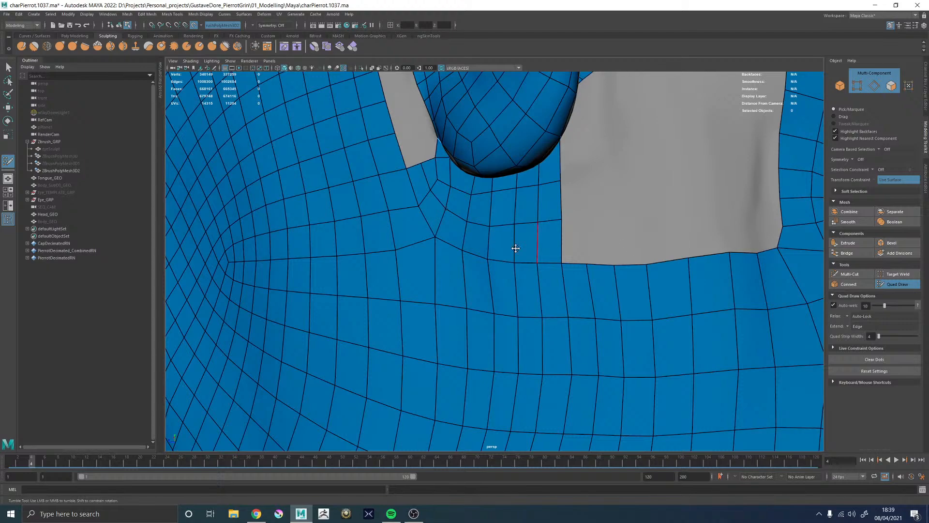
{"action": "right_click_drag", "start_coordinate": [515, 248], "coordinate": [557, 254], "text": "alt"}
{"action": "left_click_drag", "start_coordinate": [542, 273], "coordinate": [471, 268], "text": "alt"}
{"action": "right_click_drag", "start_coordinate": [471, 267], "coordinate": [479, 268], "text": "alt"}
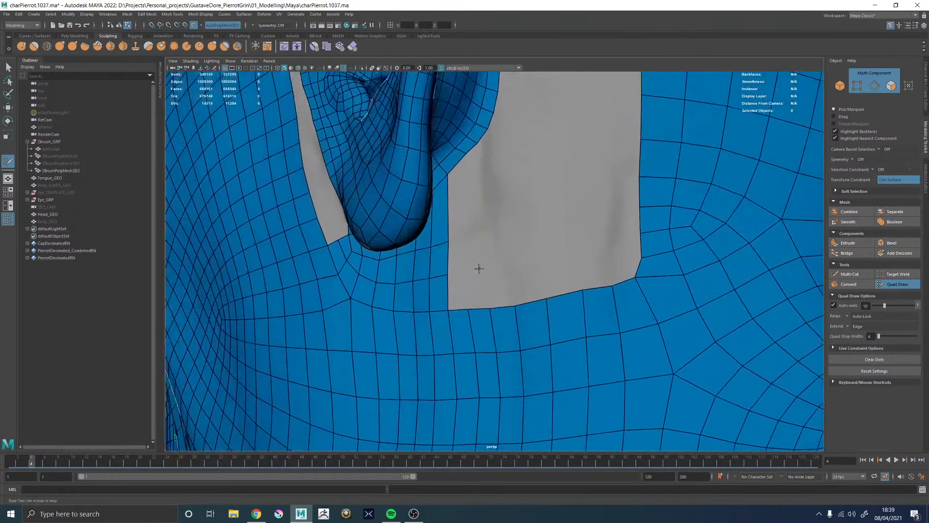
{"action": "mouse_move", "coordinate": [454, 261]}
{"action": "left_mouse_down"}
{"action": "mouse_move", "coordinate": [495, 259]}
{"action": "mouse_move", "coordinate": [470, 258]}
{"action": "left_mouse_up"}
{"action": "mouse_move", "coordinate": [469, 214]}
{"action": "left_mouse_down"}
{"action": "mouse_move", "coordinate": [513, 206]}
{"action": "mouse_move", "coordinate": [512, 261]}
{"action": "mouse_move", "coordinate": [489, 224]}
{"action": "mouse_move", "coordinate": [466, 263]}
{"action": "mouse_move", "coordinate": [441, 269]}
{"action": "left_mouse_up"}
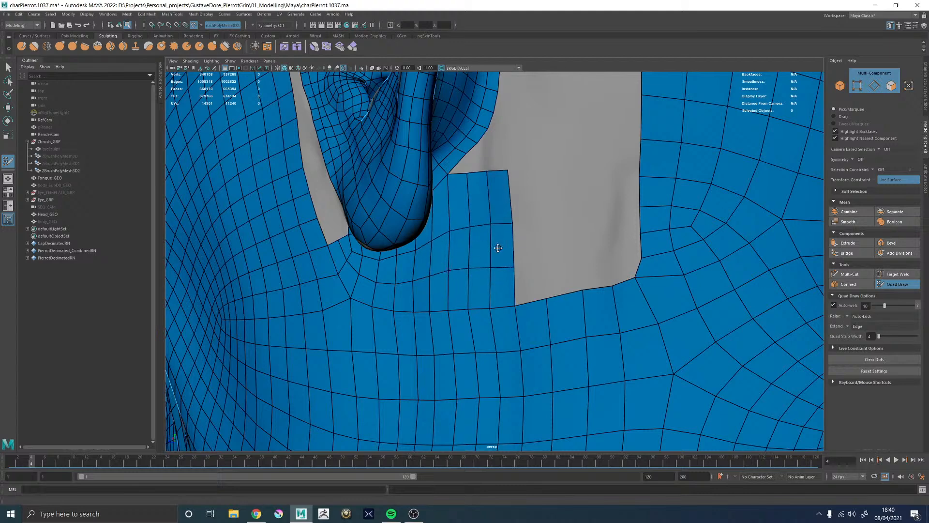
{"action": "scroll", "coordinate": [498, 248], "scroll_direction": "up", "scroll_amount": 4}
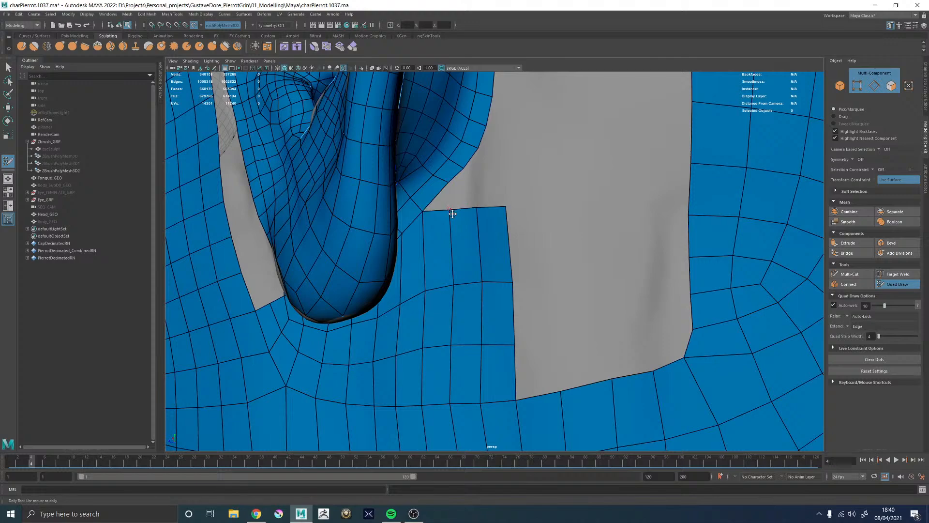
{"action": "left_click", "coordinate": [451, 208], "text": "shift"}
{"action": "mouse_move", "coordinate": [450, 210]}
{"action": "left_mouse_down"}
{"action": "mouse_move", "coordinate": [421, 266]}
{"action": "mouse_move", "coordinate": [495, 263]}
{"action": "mouse_move", "coordinate": [436, 261]}
{"action": "mouse_move", "coordinate": [304, 302]}
{"action": "mouse_move", "coordinate": [541, 271]}
{"action": "left_mouse_up"}
{"action": "right_click_drag", "start_coordinate": [541, 272], "coordinate": [504, 342], "text": "alt"}
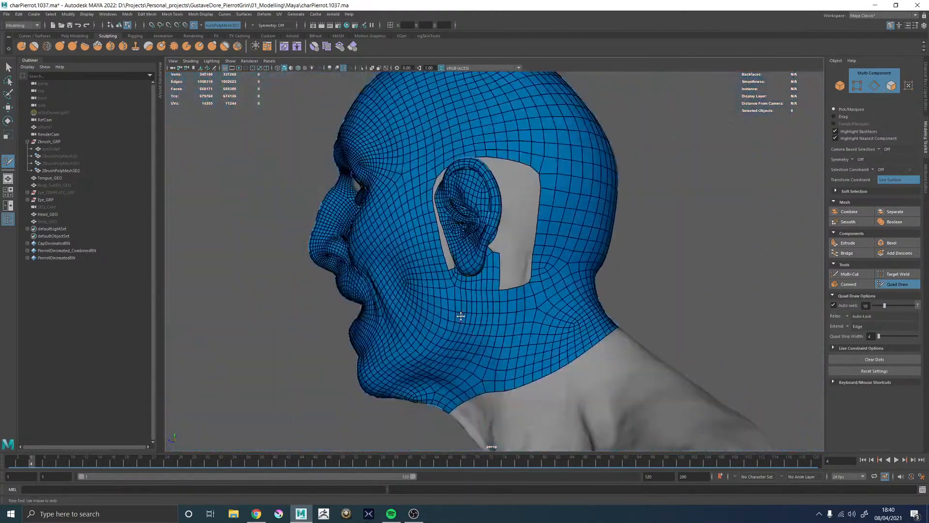
Extend the neck border upward by three rows of quads between the columns behind the earlobe and the back-of-head border
{"action": "right_click_drag", "start_coordinate": [462, 317], "coordinate": [736, 373], "text": "alt"}
{"action": "middle_click_drag", "start_coordinate": [736, 373], "coordinate": [447, 263], "text": "alt"}
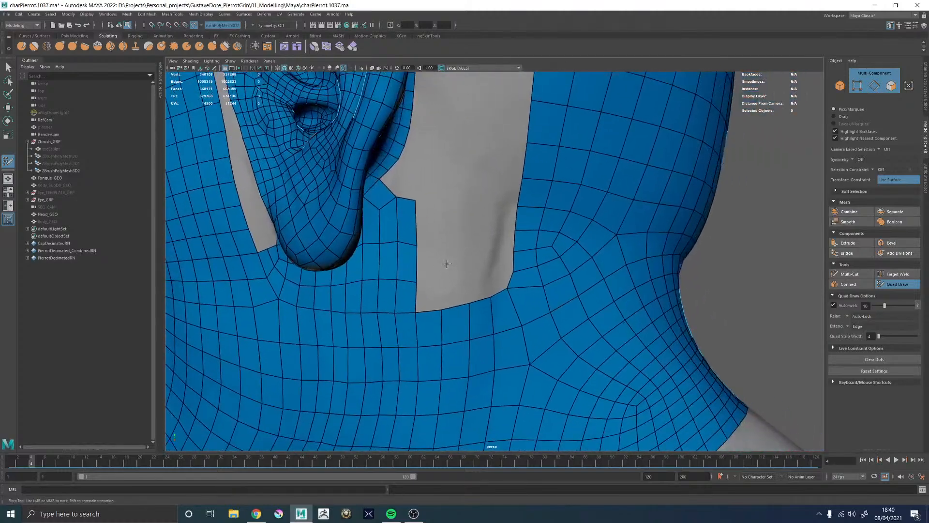
{"action": "mouse_move", "coordinate": [434, 309]}
{"action": "left_mouse_down"}
{"action": "mouse_move", "coordinate": [436, 264]}
{"action": "mouse_move", "coordinate": [434, 278]}
{"action": "left_mouse_up"}
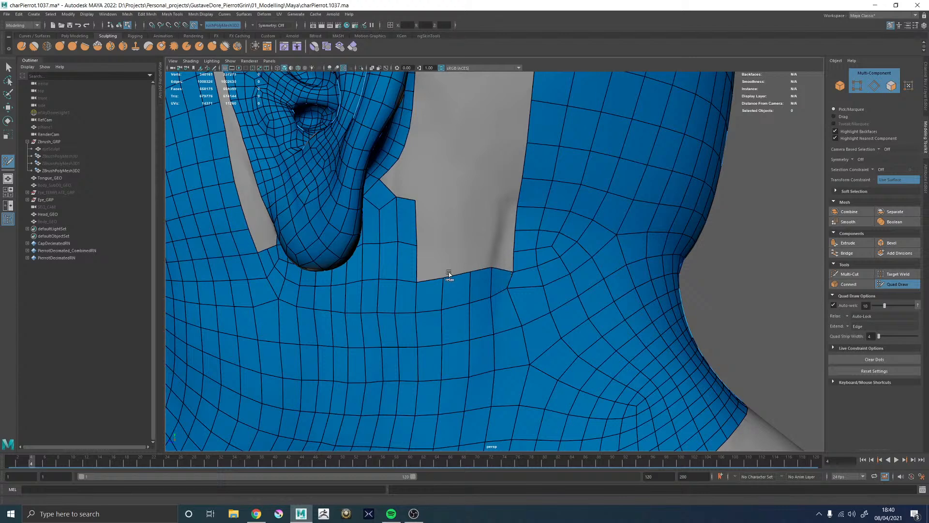
{"action": "left_click_drag", "start_coordinate": [452, 261], "coordinate": [453, 249]}
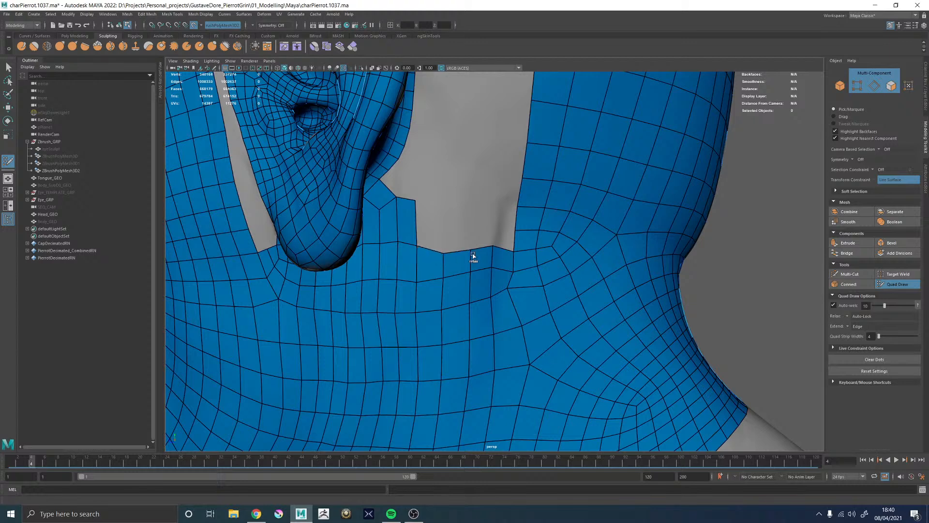
{"action": "scroll", "coordinate": [451, 242], "scroll_direction": "up", "scroll_amount": 2}
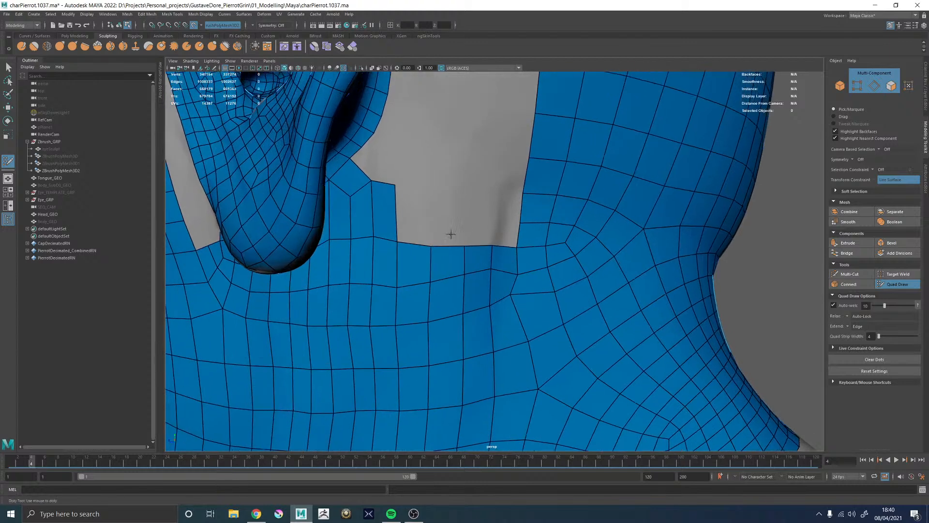
{"action": "left_click_drag", "start_coordinate": [443, 244], "coordinate": [444, 216], "text": "ctrl"}
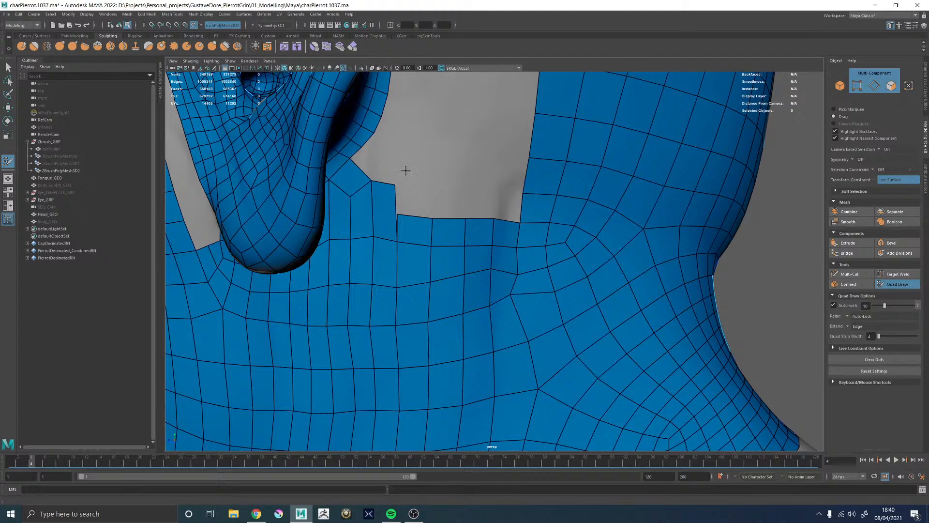
Merge the stepped corner behind the earlobe into the new rows and relax the surrounding quads on the neck
{"action": "mouse_move", "coordinate": [387, 184]}
{"action": "left_mouse_down"}
{"action": "mouse_move", "coordinate": [385, 213]}
{"action": "mouse_move", "coordinate": [420, 220]}
{"action": "left_mouse_up"}
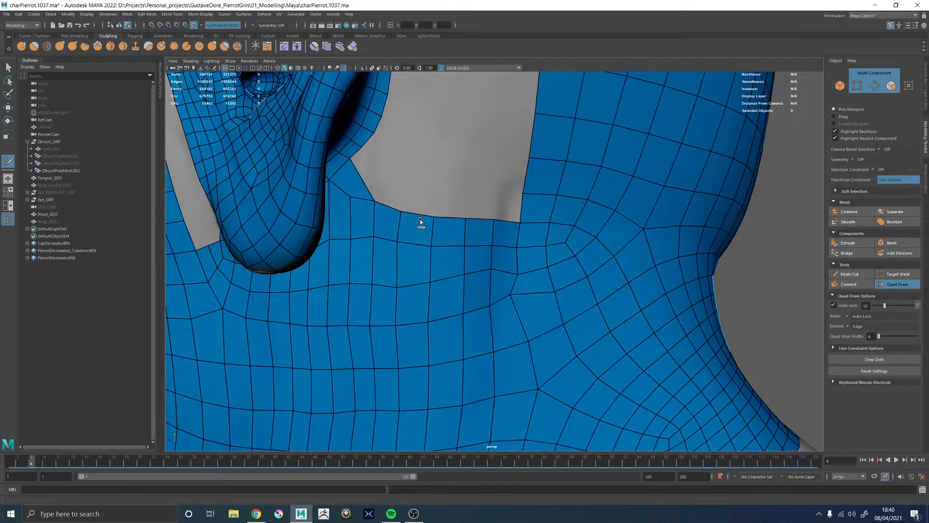
{"action": "mouse_move", "coordinate": [399, 252]}
{"action": "left_mouse_down", "text": "shift"}
{"action": "mouse_move", "coordinate": [382, 243]}
{"action": "mouse_move", "coordinate": [493, 274]}
{"action": "left_mouse_up", "text": "shift"}
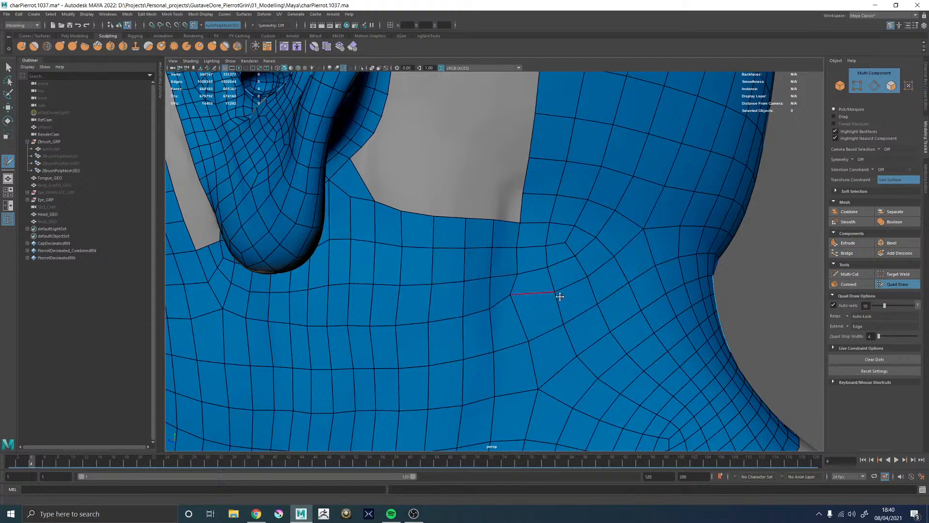
{"action": "mouse_move", "coordinate": [559, 296]}
{"action": "right_mouse_down", "text": "alt"}
{"action": "mouse_move", "coordinate": [523, 290]}
{"action": "mouse_move", "coordinate": [603, 334]}
{"action": "right_mouse_up", "text": "alt"}
{"action": "mouse_move", "coordinate": [522, 304]}
{"action": "left_mouse_down", "text": "shift"}
{"action": "mouse_move", "coordinate": [515, 297]}
{"action": "mouse_move", "coordinate": [490, 312]}
{"action": "left_mouse_up", "text": "shift"}
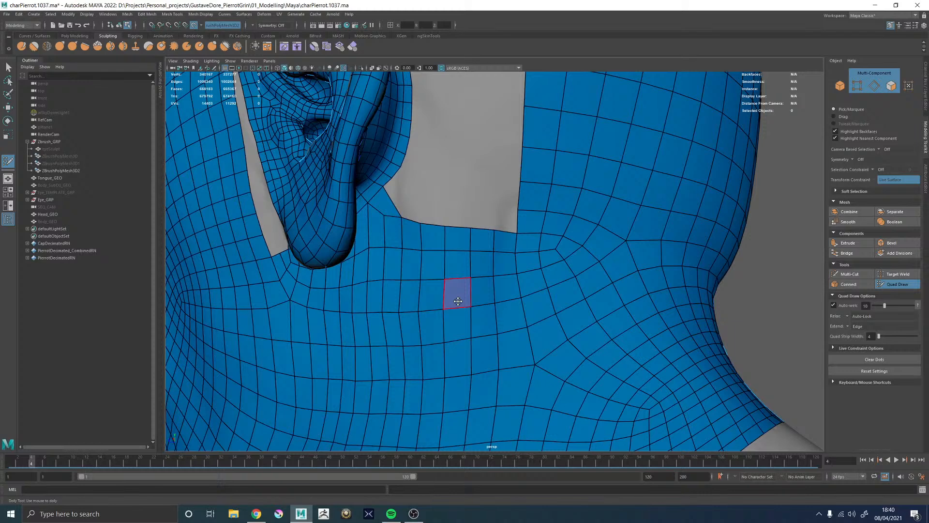
Raise a border vertex behind the earlobe and delete the quad linking the ear's lower back corner to that border
{"action": "middle_click_drag", "start_coordinate": [579, 208], "coordinate": [600, 193], "text": "alt"}
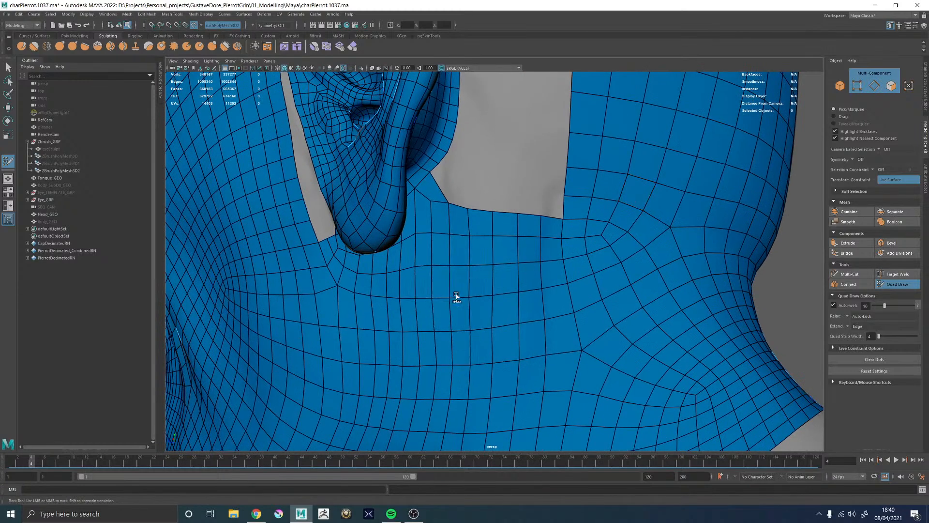
{"action": "right_click_drag", "start_coordinate": [460, 321], "coordinate": [436, 288], "text": "alt"}
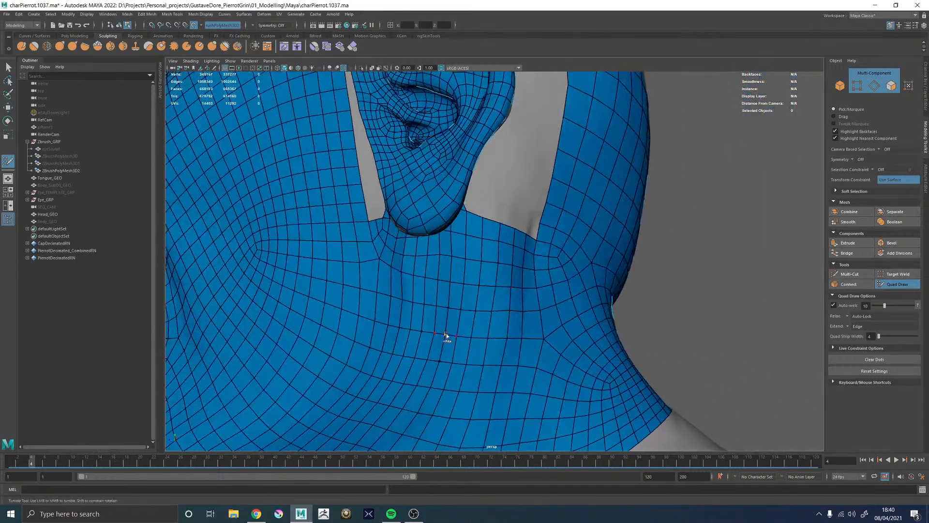
{"action": "left_click_drag", "start_coordinate": [533, 321], "coordinate": [486, 290], "text": "alt"}
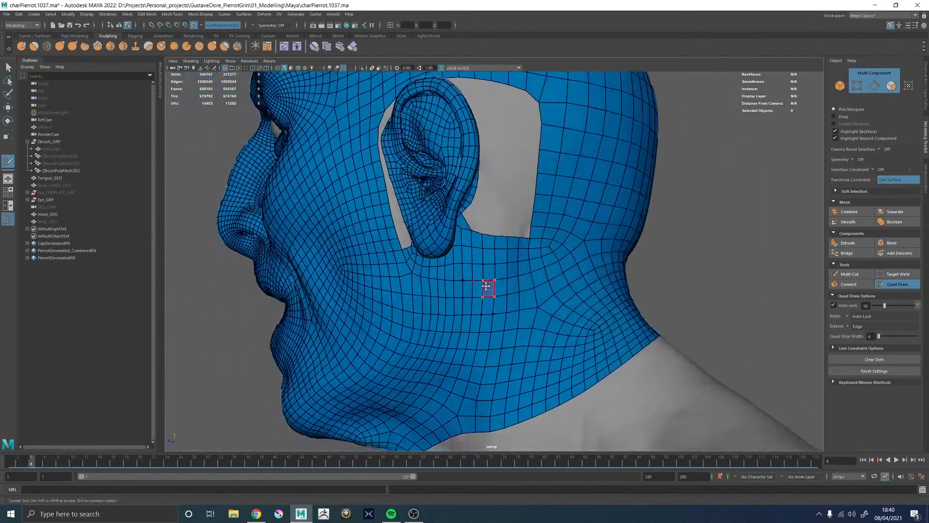
{"action": "right_click_drag", "start_coordinate": [485, 290], "coordinate": [692, 323], "text": "alt"}
{"action": "middle_click_drag", "start_coordinate": [532, 257], "coordinate": [483, 303], "text": "alt"}
{"action": "right_click_drag", "start_coordinate": [483, 302], "coordinate": [525, 285], "text": "alt"}
{"action": "middle_click_drag", "start_coordinate": [472, 256], "coordinate": [498, 313], "text": "alt"}
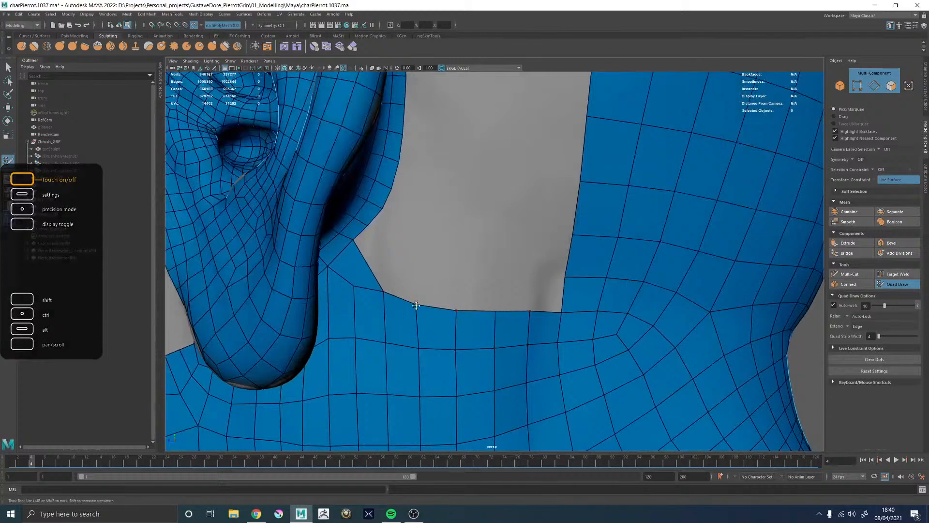
{"action": "left_click_drag", "start_coordinate": [416, 302], "coordinate": [414, 289]}
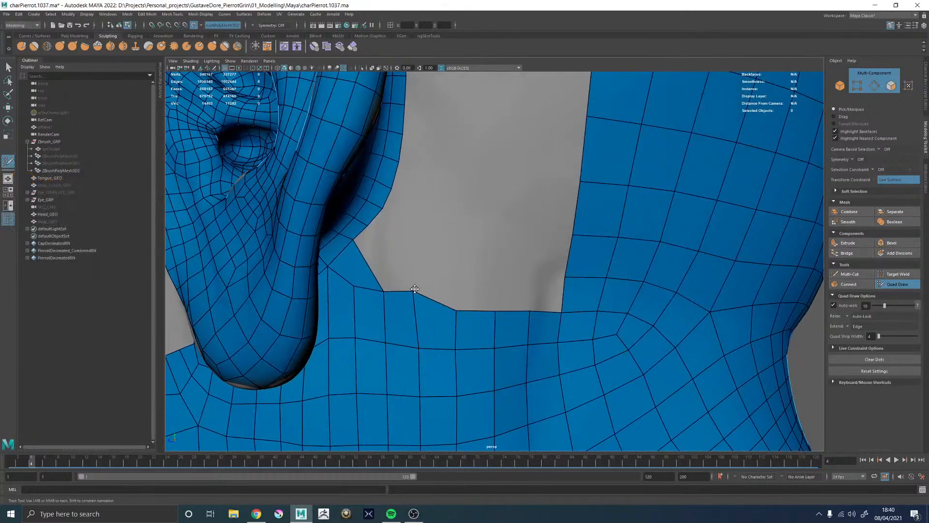
{"action": "left_click", "coordinate": [371, 266], "text": "ctrl+shift"}
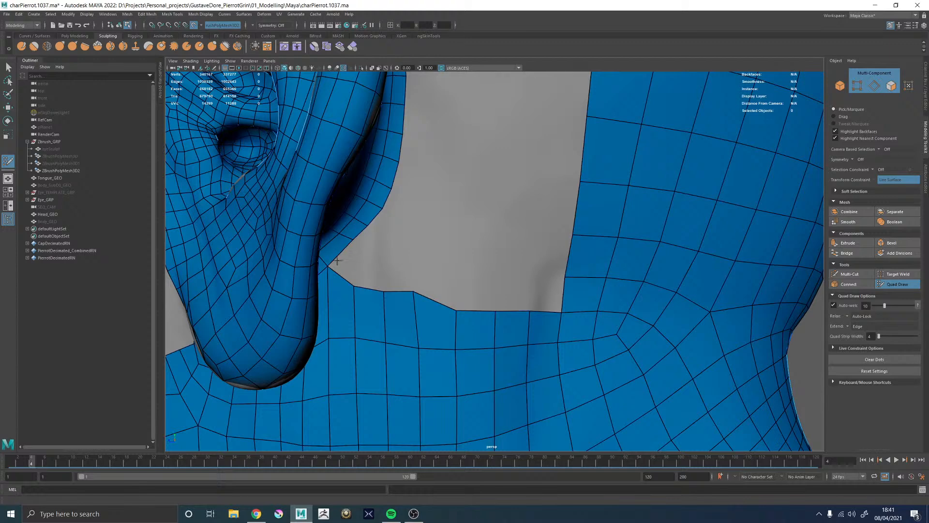
Try to extend the open border behind the ear with further columns of quads and undo the last extension
{"action": "mouse_move", "coordinate": [343, 255]}
{"action": "left_mouse_down"}
{"action": "mouse_move", "coordinate": [371, 269]}
{"action": "mouse_move", "coordinate": [387, 227]}
{"action": "mouse_move", "coordinate": [398, 240]}
{"action": "mouse_move", "coordinate": [414, 216]}
{"action": "mouse_move", "coordinate": [377, 244]}
{"action": "mouse_move", "coordinate": [396, 252]}
{"action": "left_mouse_up"}
{"action": "mouse_move", "coordinate": [383, 220]}
{"action": "left_mouse_down"}
{"action": "mouse_move", "coordinate": [415, 234]}
{"action": "mouse_move", "coordinate": [415, 276]}
{"action": "mouse_move", "coordinate": [383, 248]}
{"action": "mouse_move", "coordinate": [417, 253]}
{"action": "left_mouse_up"}
{"action": "left_click_drag", "start_coordinate": [414, 218], "coordinate": [387, 226], "text": "alt"}
{"action": "mouse_move", "coordinate": [381, 238]}
{"action": "middle_mouse_down"}
{"action": "mouse_move", "coordinate": [415, 202]}
{"action": "mouse_move", "coordinate": [459, 322]}
{"action": "middle_mouse_up"}
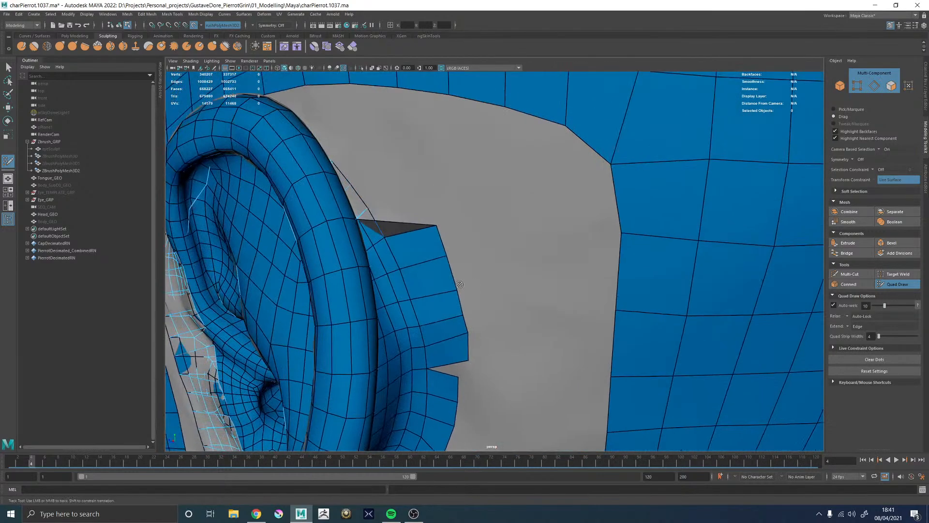
{"action": "key", "text": "ctrl+z"}
Fill the narrow gap above the top of the ear with quads joining it to the head border
{"action": "mouse_move", "coordinate": [407, 182]}
{"action": "left_mouse_down", "text": "alt"}
{"action": "mouse_move", "coordinate": [366, 194]}
{"action": "mouse_move", "coordinate": [409, 226]}
{"action": "mouse_move", "coordinate": [400, 201]}
{"action": "mouse_move", "coordinate": [421, 232]}
{"action": "left_mouse_up", "text": "alt"}
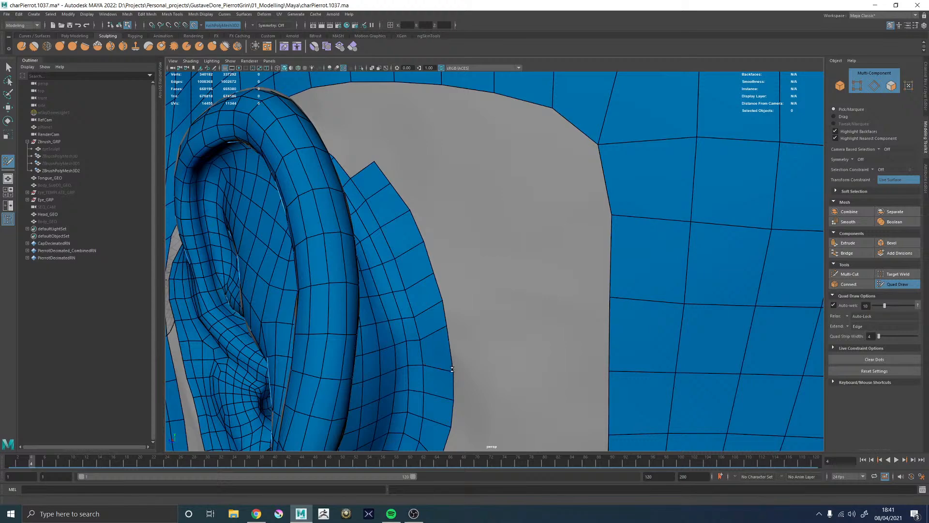
{"action": "mouse_move", "coordinate": [460, 313]}
{"action": "left_mouse_down", "text": "alt"}
{"action": "mouse_move", "coordinate": [460, 265]}
{"action": "mouse_move", "coordinate": [492, 311]}
{"action": "mouse_move", "coordinate": [443, 234]}
{"action": "mouse_move", "coordinate": [453, 264]}
{"action": "mouse_move", "coordinate": [477, 232]}
{"action": "mouse_move", "coordinate": [493, 237]}
{"action": "mouse_move", "coordinate": [475, 246]}
{"action": "left_mouse_up", "text": "alt"}
{"action": "middle_click_drag", "start_coordinate": [475, 247], "coordinate": [478, 264], "text": "alt"}
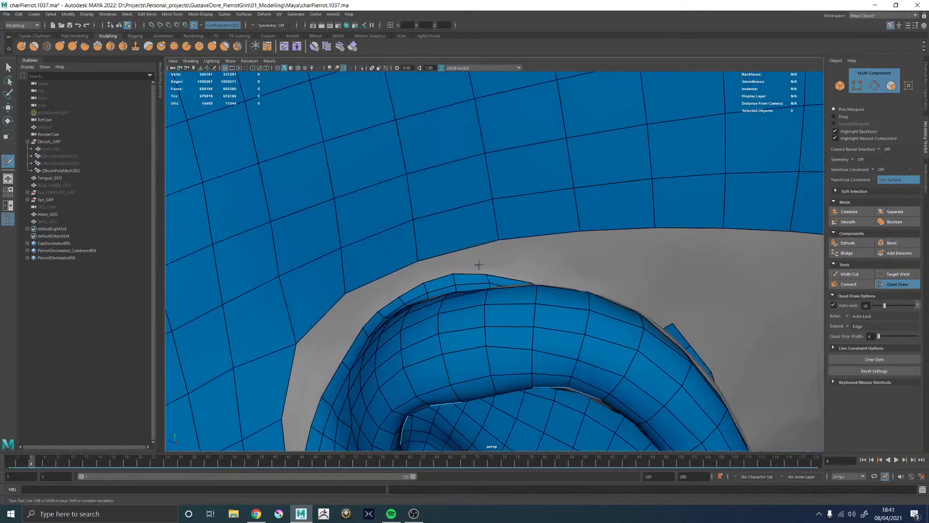
{"action": "left_click", "coordinate": [458, 239], "text": "ctrl"}
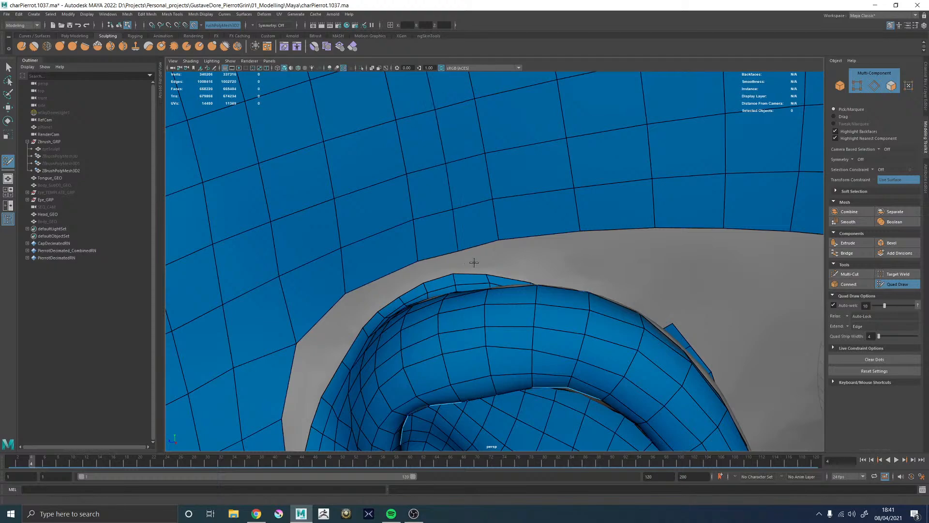
{"action": "left_click", "coordinate": [448, 265], "text": "shift"}
{"action": "left_click", "coordinate": [474, 269], "text": "shift"}
{"action": "right_click_drag", "start_coordinate": [516, 264], "coordinate": [284, 234], "text": "alt"}
{"action": "left_click_drag", "start_coordinate": [457, 248], "coordinate": [473, 240], "text": "alt"}
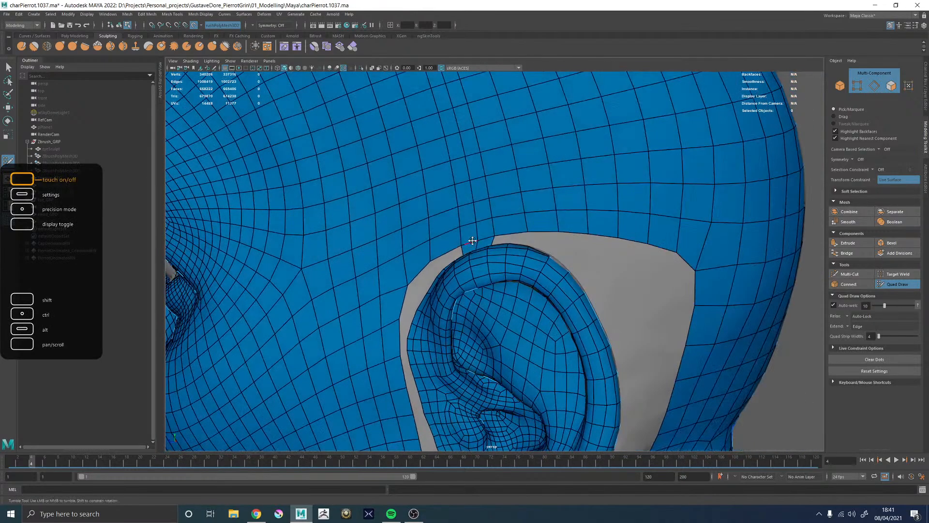
Examine the edge flow over the skull and temple and how it meets the border around the top of the ear
{"action": "right_click_drag", "start_coordinate": [472, 241], "coordinate": [373, 211], "text": "alt"}
{"action": "middle_click_drag", "start_coordinate": [434, 94], "coordinate": [424, 174], "text": "alt"}
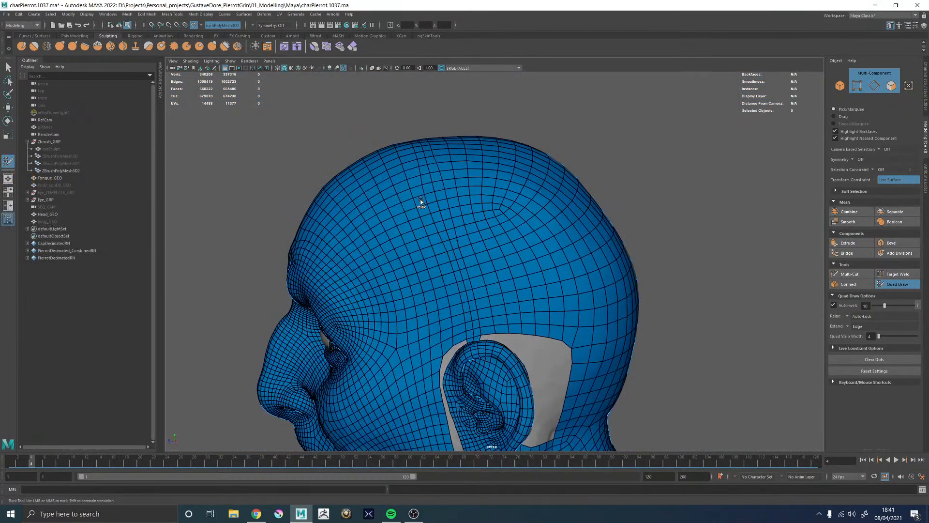
{"action": "left_click_drag", "start_coordinate": [425, 185], "coordinate": [481, 213], "text": "alt"}
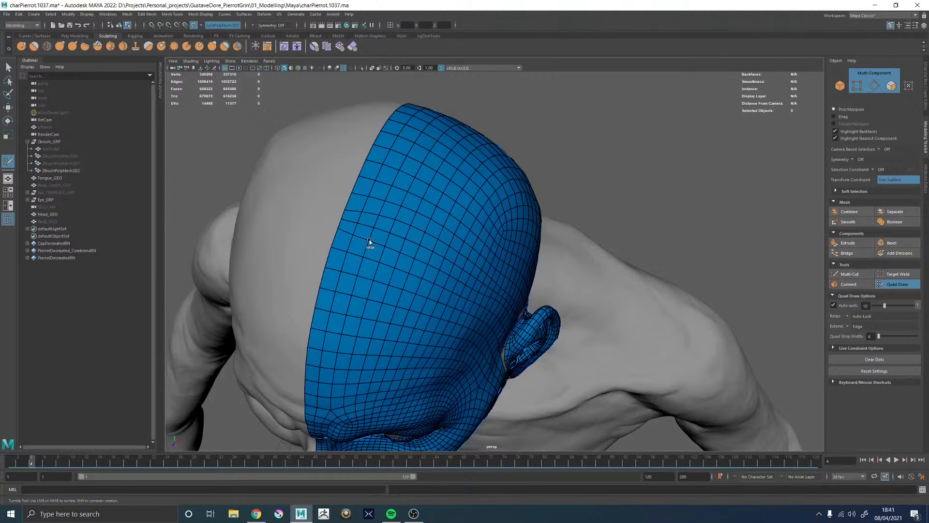
{"action": "left_click_drag", "start_coordinate": [440, 288], "coordinate": [429, 234], "text": "alt"}
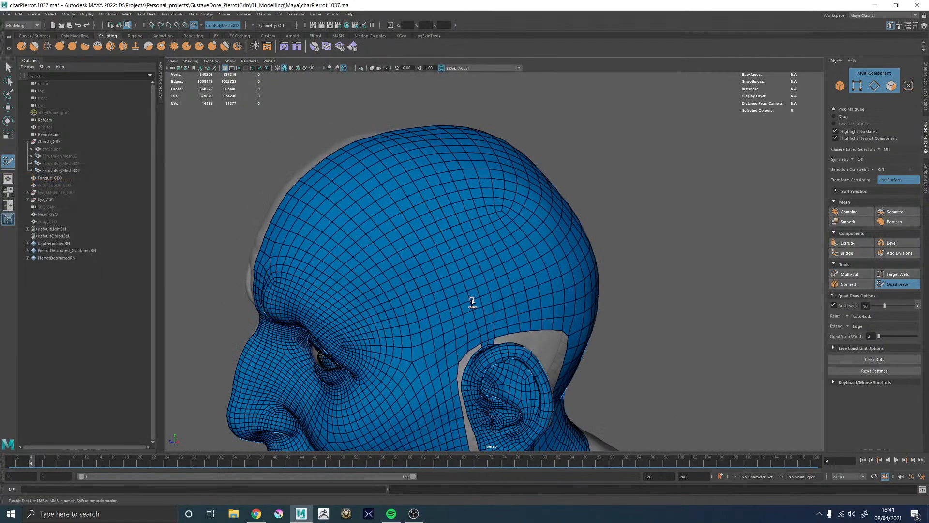
{"action": "scroll", "coordinate": [477, 298], "scroll_direction": "up", "scroll_amount": 6}
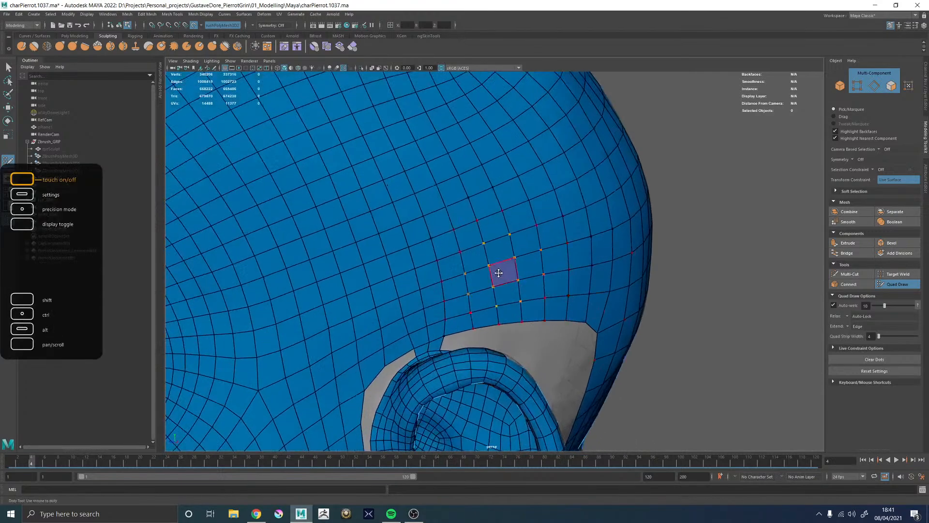
{"action": "scroll", "coordinate": [438, 267], "scroll_direction": "up", "scroll_amount": 4}
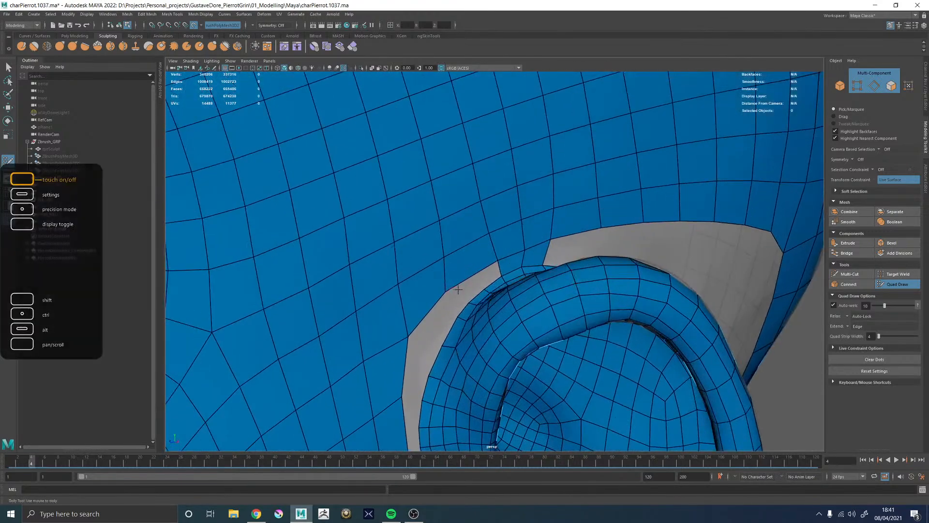
{"action": "scroll", "coordinate": [453, 286], "scroll_direction": "up", "scroll_amount": 6}
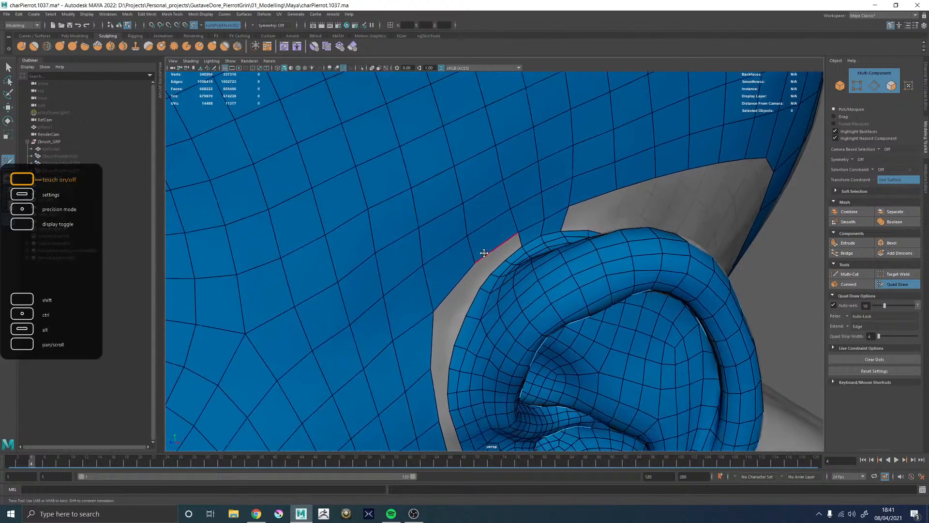
{"action": "scroll", "coordinate": [501, 260], "scroll_direction": "up", "scroll_amount": 4}
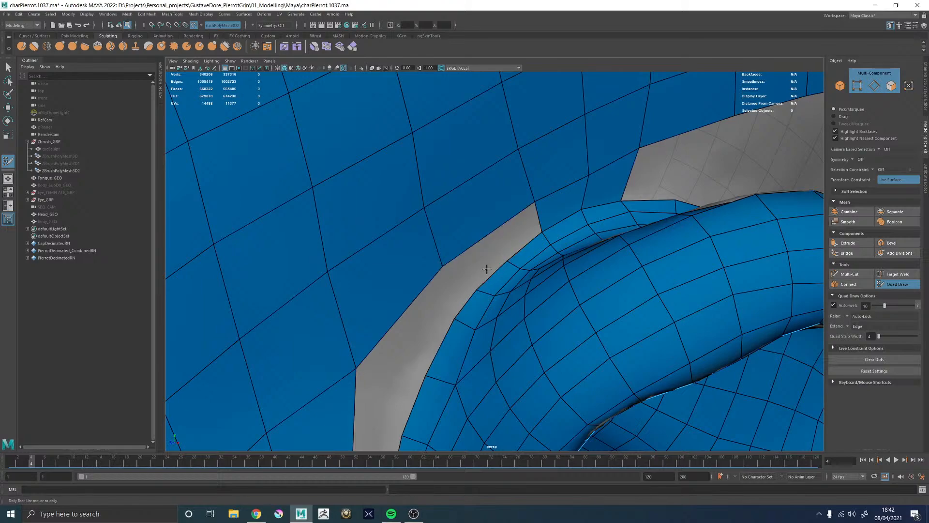
{"action": "left_click_drag", "start_coordinate": [487, 269], "coordinate": [502, 266], "text": "alt"}
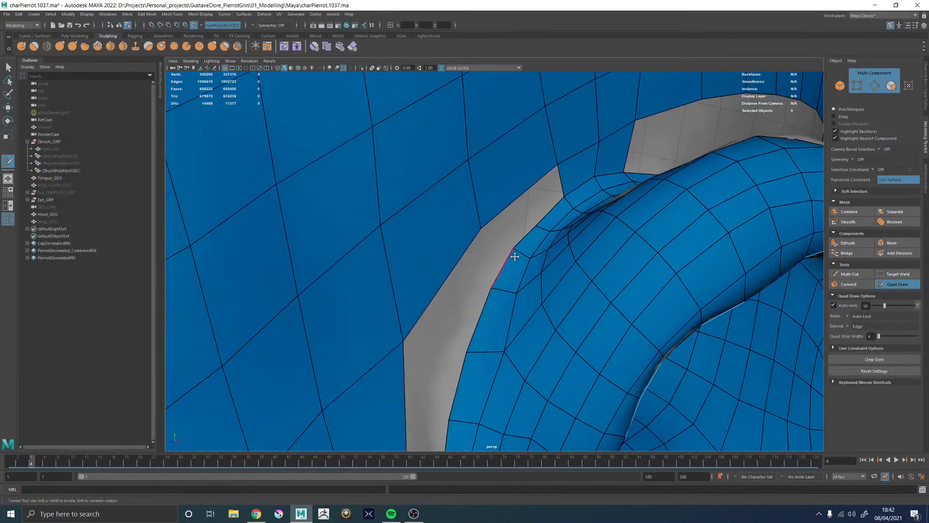
Delete the quads joining the top of the ear to the head border
{"action": "scroll", "coordinate": [514, 256], "scroll_direction": "down", "scroll_amount": 10}
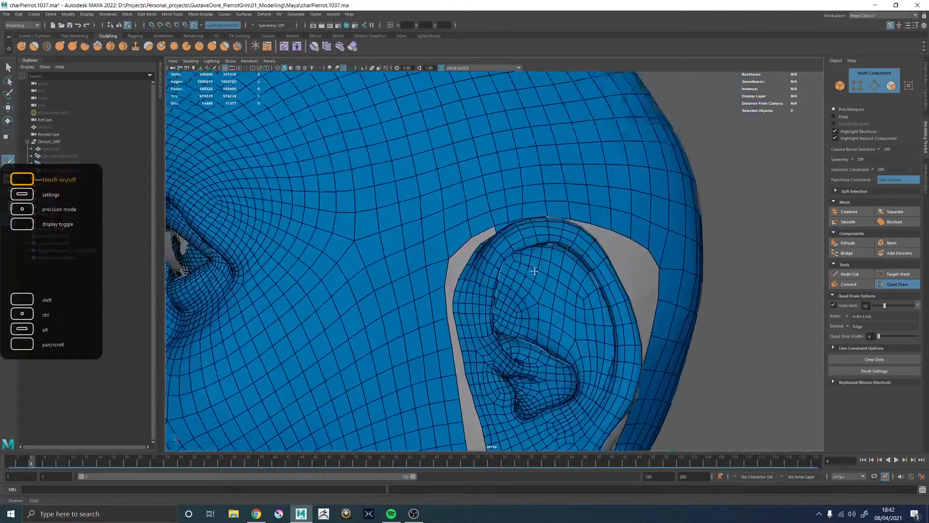
{"action": "scroll", "coordinate": [534, 271], "scroll_direction": "up", "scroll_amount": 6}
{"action": "left_click_drag", "start_coordinate": [533, 209], "coordinate": [541, 210], "text": "ctrl+shift"}
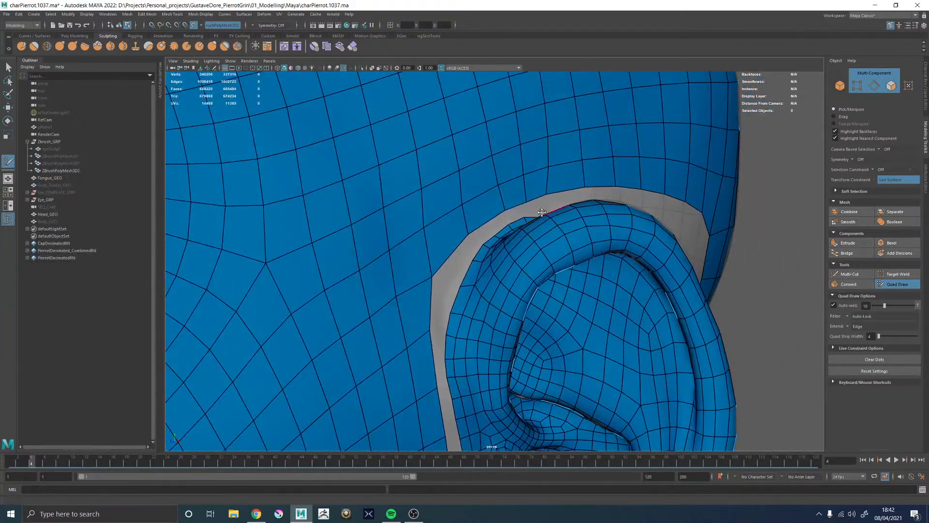
Delete the quads joining the earlobe to the neck and the added quad strips under the lobe and behind the ear
{"action": "scroll", "coordinate": [547, 233], "scroll_direction": "down", "scroll_amount": 6}
{"action": "left_click_drag", "start_coordinate": [580, 272], "coordinate": [507, 227], "text": "alt"}
{"action": "scroll", "coordinate": [560, 193], "scroll_direction": "down", "scroll_amount": 1}
{"action": "right_click_drag", "start_coordinate": [560, 193], "coordinate": [467, 190], "text": "alt"}
{"action": "middle_click_drag", "start_coordinate": [506, 328], "coordinate": [464, 196], "text": "alt"}
{"action": "right_click_drag", "start_coordinate": [465, 203], "coordinate": [582, 259], "text": "alt"}
{"action": "left_click_drag", "start_coordinate": [582, 259], "coordinate": [431, 215], "text": "alt"}
{"action": "right_click_drag", "start_coordinate": [422, 203], "coordinate": [495, 229], "text": "alt"}
{"action": "middle_click_drag", "start_coordinate": [496, 229], "coordinate": [555, 286], "text": "alt"}
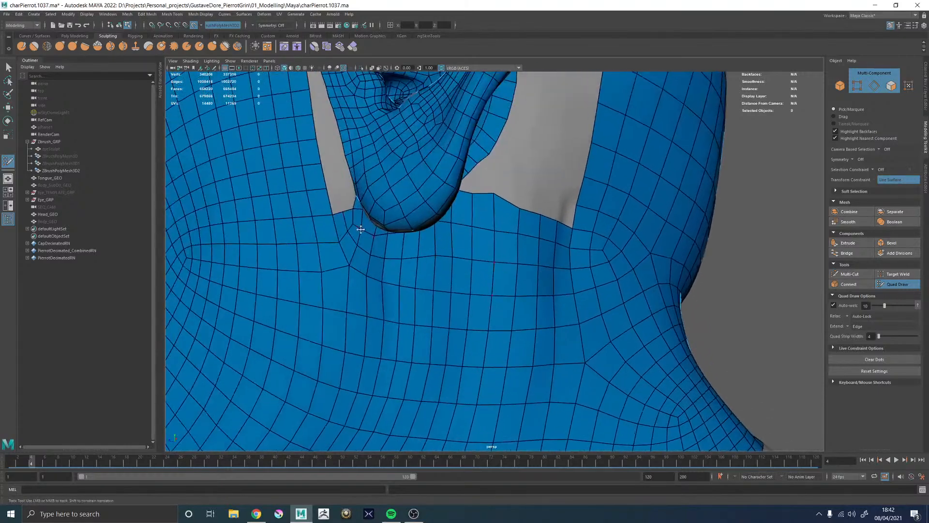
{"action": "mouse_move", "coordinate": [345, 232]}
{"action": "left_mouse_down", "text": "ctrl+shift"}
{"action": "mouse_move", "coordinate": [370, 272]}
{"action": "mouse_move", "coordinate": [564, 276]}
{"action": "mouse_move", "coordinate": [550, 227]}
{"action": "mouse_move", "coordinate": [478, 216]}
{"action": "mouse_move", "coordinate": [477, 196]}
{"action": "left_mouse_up", "text": "ctrl+shift"}
{"action": "left_click", "coordinate": [353, 235], "text": "ctrl+shift"}
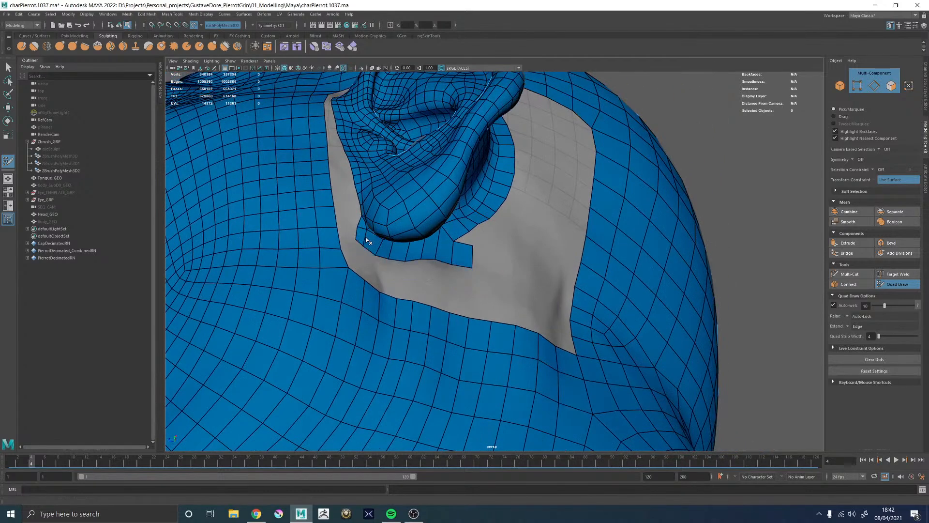
{"action": "mouse_move", "coordinate": [365, 237]}
{"action": "left_mouse_down", "text": "ctrl+shift"}
{"action": "mouse_move", "coordinate": [424, 253]}
{"action": "mouse_move", "coordinate": [472, 249]}
{"action": "mouse_move", "coordinate": [466, 229]}
{"action": "mouse_move", "coordinate": [487, 234]}
{"action": "mouse_move", "coordinate": [493, 190]}
{"action": "mouse_move", "coordinate": [435, 235]}
{"action": "mouse_move", "coordinate": [406, 203]}
{"action": "left_mouse_up", "text": "ctrl+shift"}
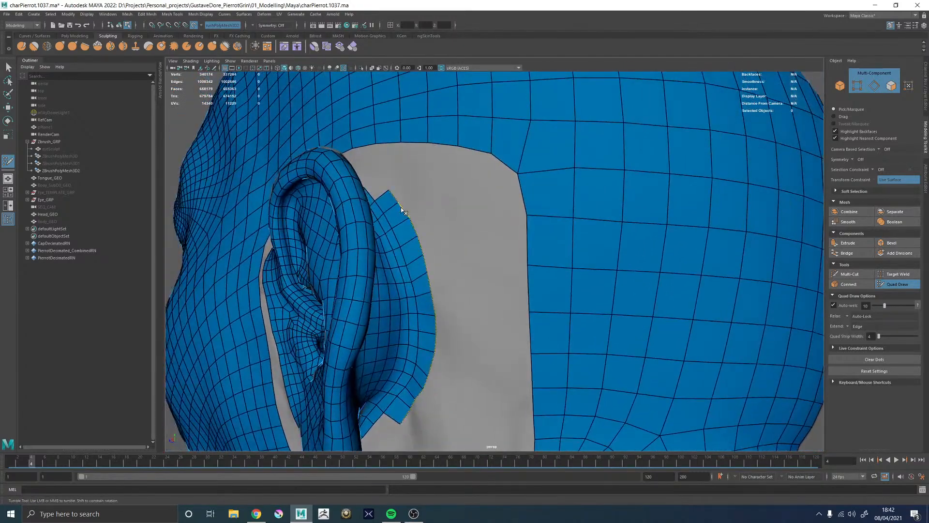
{"action": "left_click", "coordinate": [410, 211], "text": "ctrl+shift"}
Reposition the ear border vertices along the front lower edge beside the earlobe to even out their spacing
{"action": "left_click_drag", "start_coordinate": [487, 248], "coordinate": [449, 259], "text": "alt"}
{"action": "right_click_drag", "start_coordinate": [450, 258], "coordinate": [469, 297], "text": "alt"}
{"action": "left_click_drag", "start_coordinate": [468, 296], "coordinate": [460, 278], "text": "alt"}
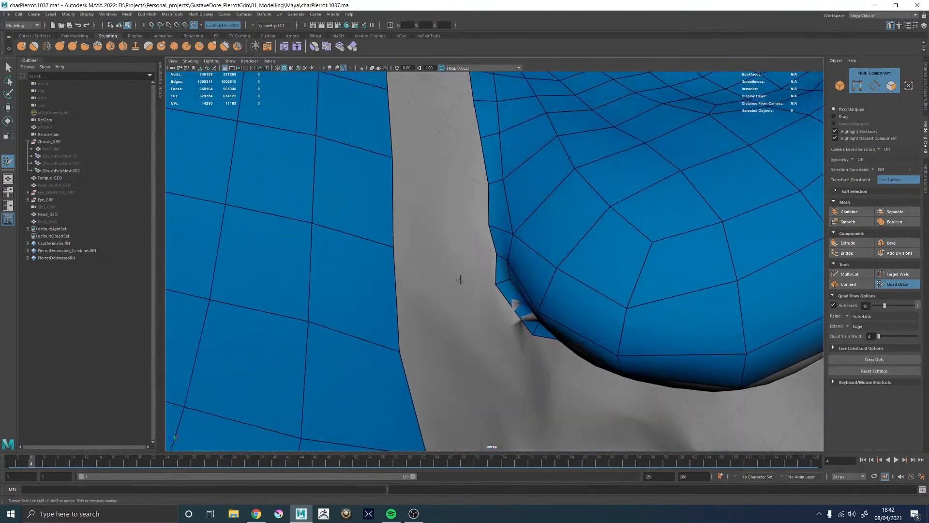
{"action": "left_click_drag", "start_coordinate": [492, 236], "coordinate": [493, 254]}
{"action": "right_click_drag", "start_coordinate": [506, 255], "coordinate": [419, 186], "text": "alt"}
{"action": "left_click_drag", "start_coordinate": [419, 186], "coordinate": [442, 222], "text": "alt"}
{"action": "right_click_drag", "start_coordinate": [442, 222], "coordinate": [506, 271], "text": "alt"}
{"action": "left_click_drag", "start_coordinate": [506, 271], "coordinate": [527, 216], "text": "alt"}
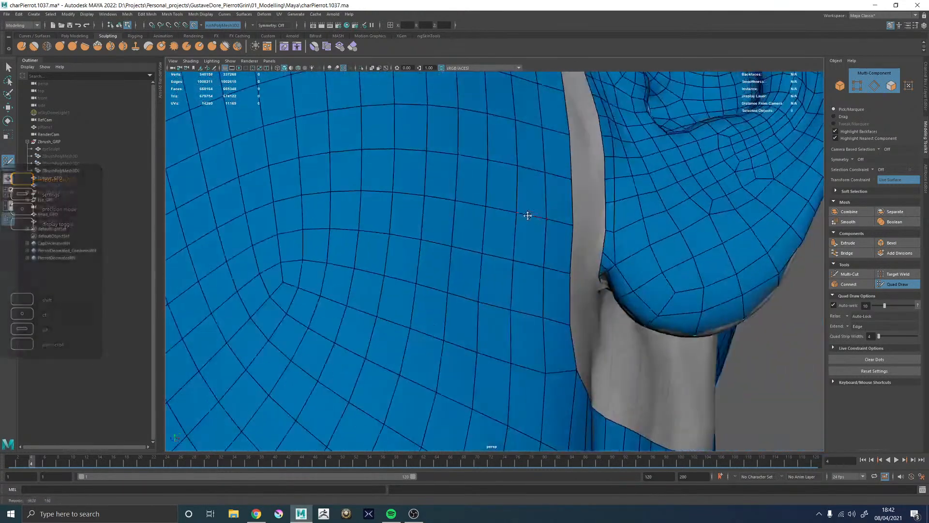
{"action": "right_click_drag", "start_coordinate": [527, 215], "coordinate": [661, 225], "text": "alt"}
{"action": "middle_click_drag", "start_coordinate": [660, 225], "coordinate": [529, 254], "text": "alt"}
{"action": "left_click_drag", "start_coordinate": [571, 299], "coordinate": [571, 286]}
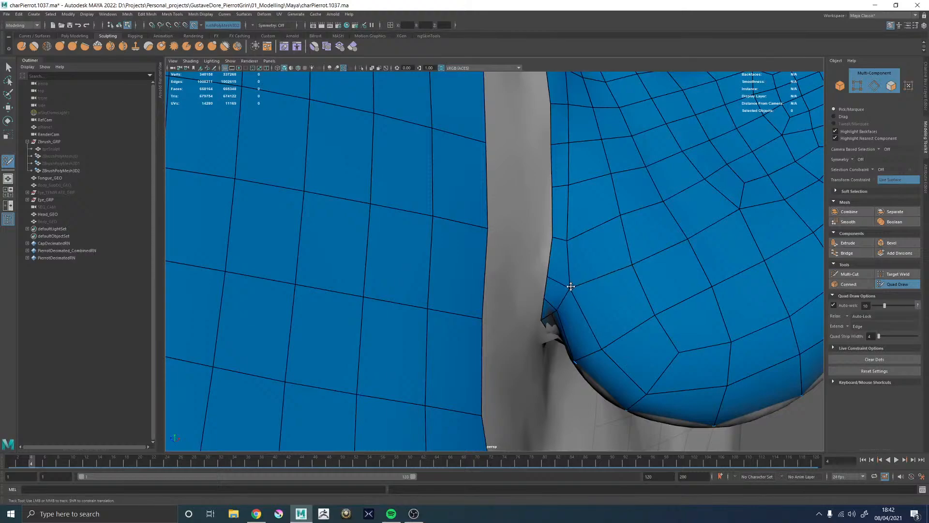
{"action": "right_click_drag", "start_coordinate": [578, 281], "coordinate": [477, 205], "text": "alt"}
{"action": "left_click_drag", "start_coordinate": [477, 205], "coordinate": [431, 242], "text": "alt"}
{"action": "right_click_drag", "start_coordinate": [431, 242], "coordinate": [614, 296], "text": "alt"}
{"action": "left_click_drag", "start_coordinate": [411, 269], "coordinate": [480, 275], "text": "alt"}
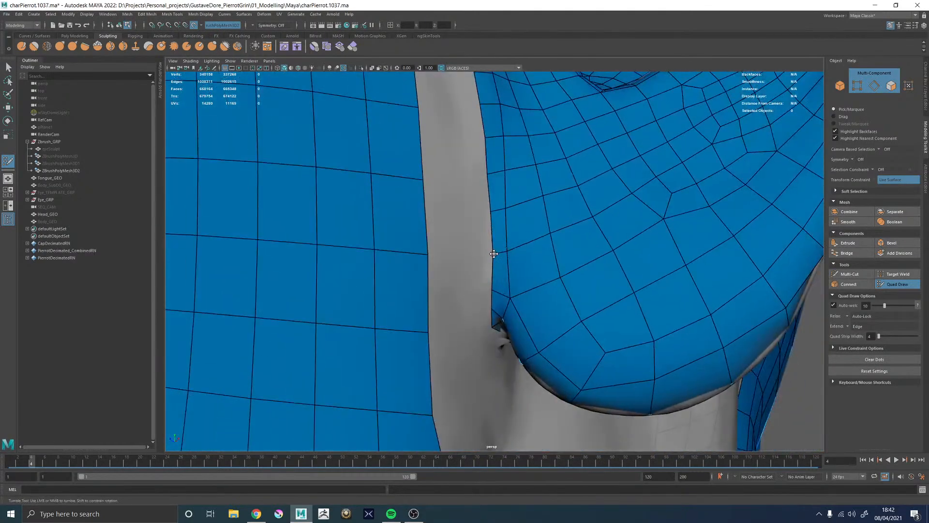
Delete the column of cheek quads along the gap in front of the ear, down to the earlobe
{"action": "right_click_drag", "start_coordinate": [557, 212], "coordinate": [260, 200], "text": "alt"}
{"action": "left_click_drag", "start_coordinate": [480, 202], "coordinate": [411, 204], "text": "alt"}
{"action": "right_click_drag", "start_coordinate": [412, 204], "coordinate": [346, 204], "text": "alt"}
{"action": "middle_click_drag", "start_coordinate": [405, 221], "coordinate": [423, 292], "text": "alt"}
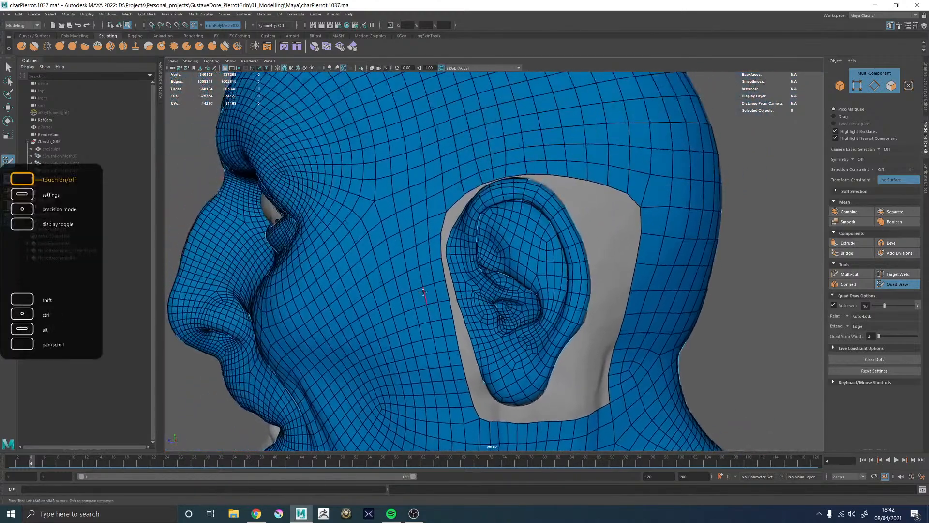
{"action": "right_click_drag", "start_coordinate": [419, 265], "coordinate": [298, 241], "text": "alt"}
{"action": "left_click_drag", "start_coordinate": [439, 198], "coordinate": [448, 217], "text": "alt"}
{"action": "right_click_drag", "start_coordinate": [348, 232], "coordinate": [441, 236], "text": "alt"}
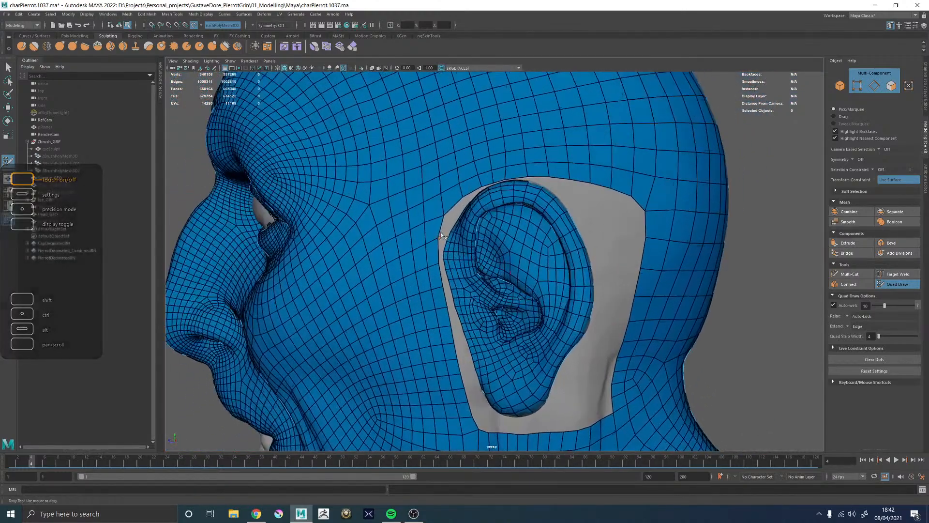
{"action": "mouse_move", "coordinate": [441, 236]}
{"action": "left_mouse_down"}
{"action": "mouse_move", "coordinate": [443, 295]}
{"action": "mouse_move", "coordinate": [475, 424]}
{"action": "left_mouse_up"}
{"action": "middle_click_drag", "start_coordinate": [475, 375], "coordinate": [461, 289], "text": "alt"}
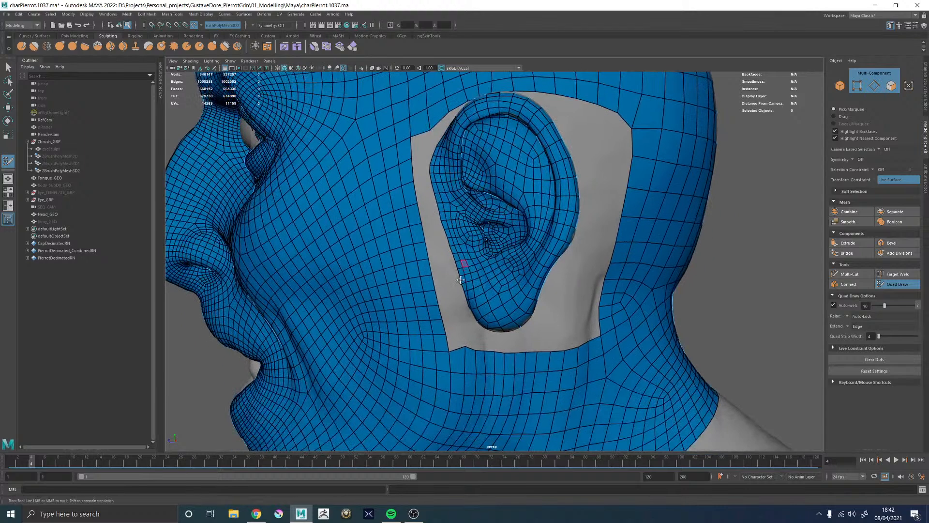
Delete the head quads along the gap's upper border to square off its corners above and behind the ear
{"action": "right_click_drag", "start_coordinate": [462, 289], "coordinate": [523, 292], "text": "alt"}
{"action": "right_click_drag", "start_coordinate": [449, 337], "coordinate": [489, 179], "text": "alt"}
{"action": "middle_click_drag", "start_coordinate": [494, 176], "coordinate": [498, 285], "text": "alt"}
{"action": "mouse_move", "coordinate": [430, 237]}
{"action": "left_mouse_down"}
{"action": "mouse_move", "coordinate": [448, 218]}
{"action": "mouse_move", "coordinate": [494, 201]}
{"action": "mouse_move", "coordinate": [554, 200]}
{"action": "mouse_move", "coordinate": [616, 214]}
{"action": "left_mouse_up"}
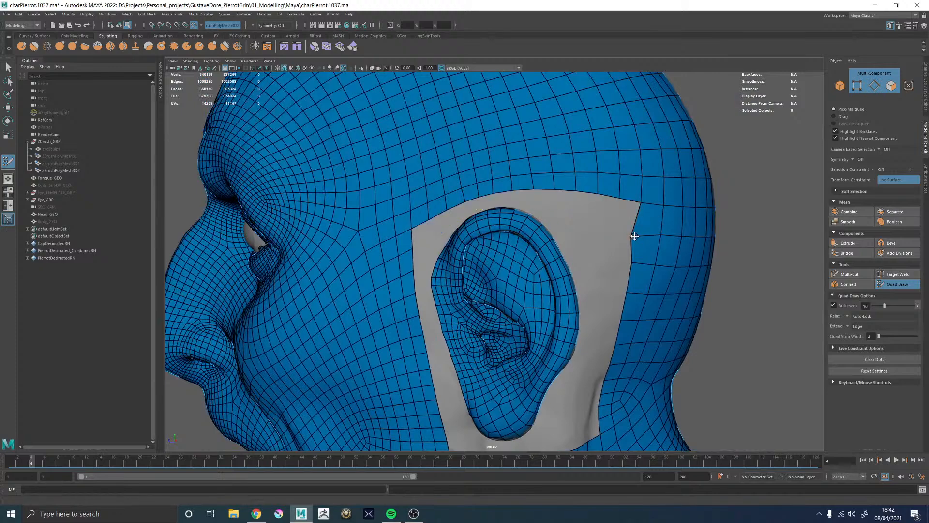
Inspect the ear and the widened gap around it from the side and from behind
{"action": "right_click_drag", "start_coordinate": [652, 216], "coordinate": [479, 217], "text": "alt"}
{"action": "mouse_move", "coordinate": [479, 217]}
{"action": "left_mouse_down", "text": "alt"}
{"action": "mouse_move", "coordinate": [537, 214]}
{"action": "mouse_move", "coordinate": [486, 216]}
{"action": "left_mouse_up", "text": "alt"}
{"action": "right_click_drag", "start_coordinate": [486, 217], "coordinate": [540, 171], "text": "alt"}
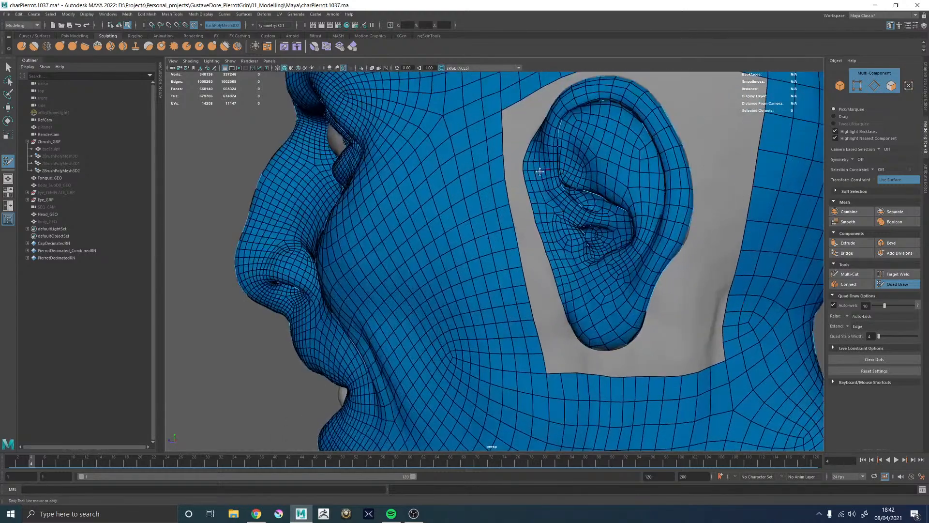
{"action": "key", "text": "w"}
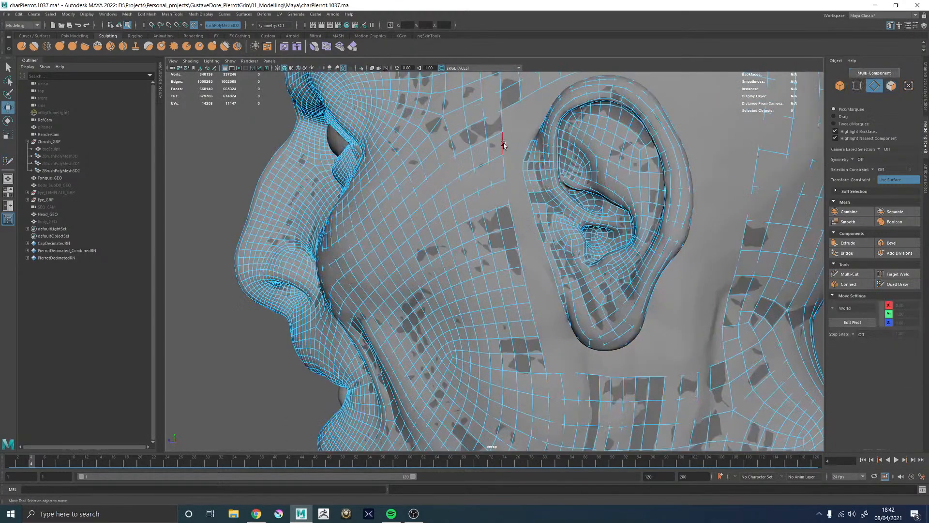
{"action": "left_click", "coordinate": [504, 143]}
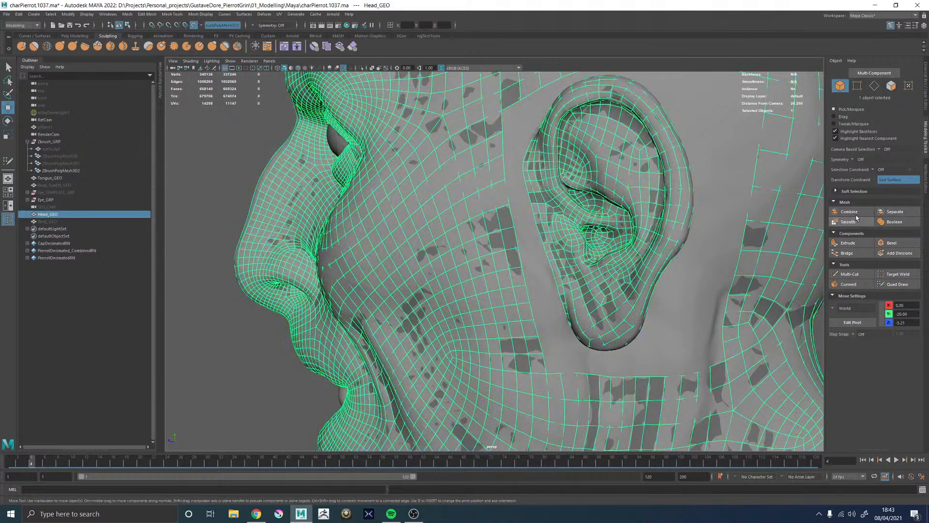
{"action": "left_click", "coordinate": [898, 284]}
{"action": "right_click_drag", "start_coordinate": [412, 220], "coordinate": [352, 218], "text": "alt"}
{"action": "left_click_drag", "start_coordinate": [352, 219], "coordinate": [624, 257], "text": "alt"}
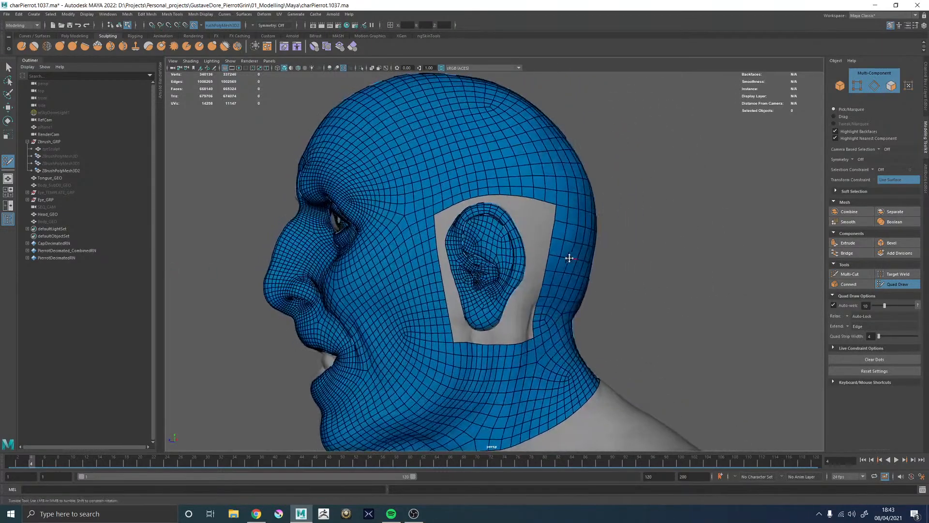
{"action": "right_click_drag", "start_coordinate": [483, 252], "coordinate": [582, 277], "text": "alt"}
{"action": "left_click_drag", "start_coordinate": [622, 278], "coordinate": [557, 251], "text": "alt"}
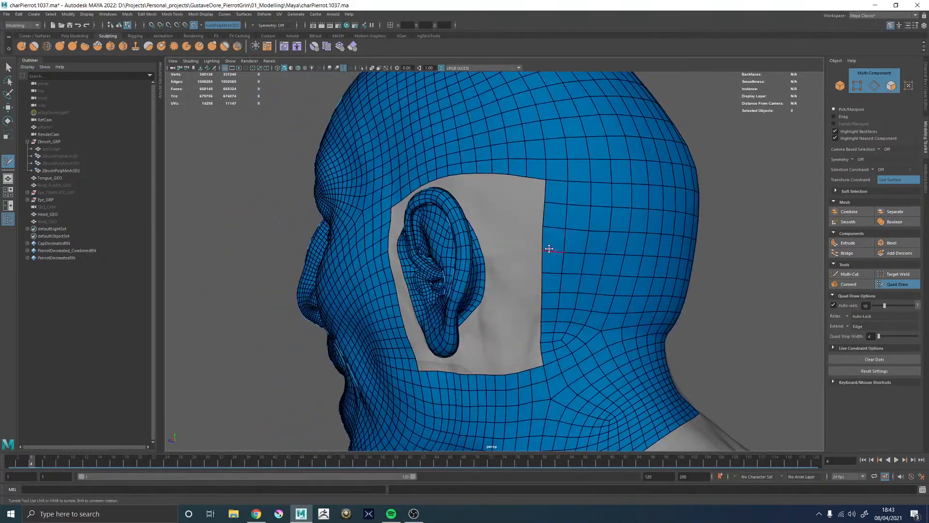
Select the ear's open border edge loop to check its edge count
{"action": "key", "text": "w"}
{"action": "left_click_drag", "start_coordinate": [460, 251], "coordinate": [479, 256], "text": "alt"}
{"action": "right_click_drag", "start_coordinate": [484, 256], "coordinate": [496, 206]}
{"action": "double_click", "coordinate": [492, 250]}
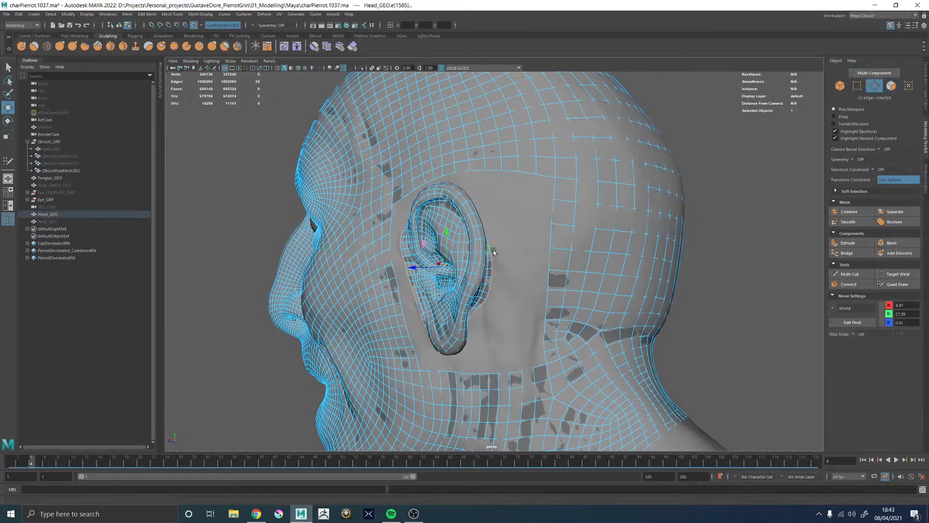
Insert an edge loop across the back of the head from the gap's rear border with Multi-Cut, and select an edge on that border
{"action": "right_click_drag", "start_coordinate": [596, 213], "coordinate": [559, 217], "text": "shift"}
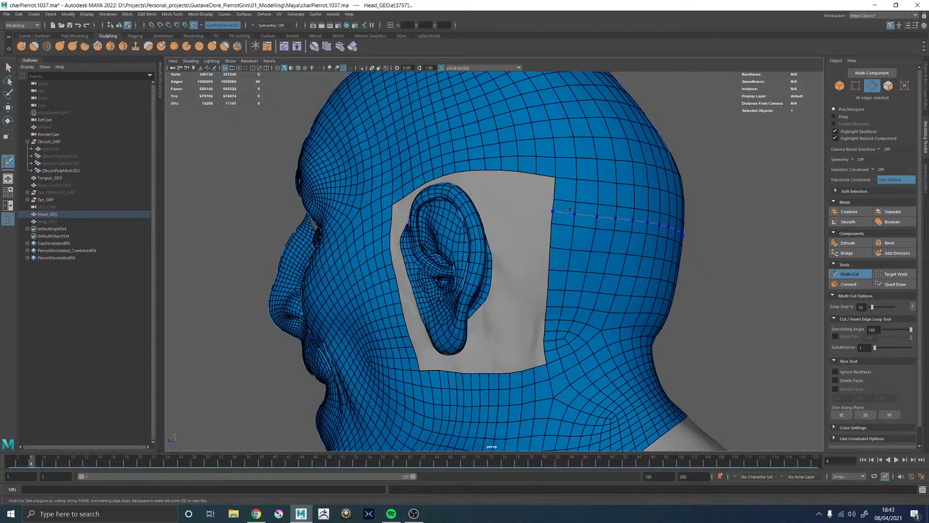
{"action": "left_click", "coordinate": [570, 209], "text": "ctrl"}
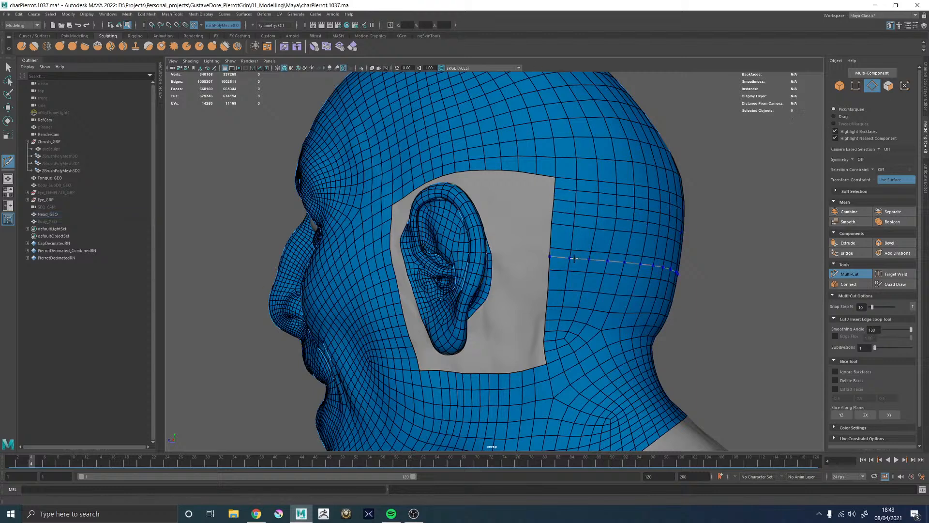
{"action": "key", "text": "w"}
{"action": "double_click", "coordinate": [550, 234]}
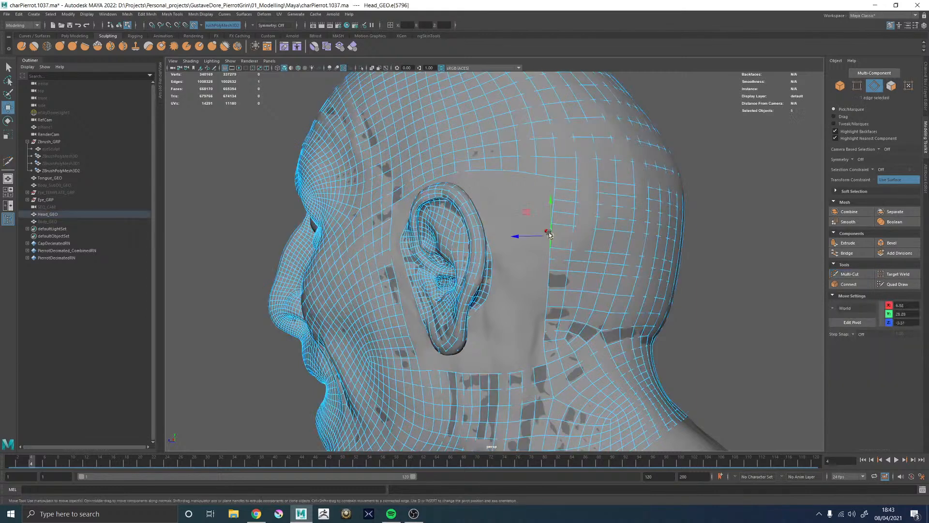
Bridge one edge on the ear's rear border to the matching edge on the head gap's rear border
{"action": "left_click_drag", "start_coordinate": [538, 251], "coordinate": [501, 273], "text": "alt"}
{"action": "right_click_drag", "start_coordinate": [502, 274], "coordinate": [533, 289], "text": "alt"}
{"action": "left_click", "coordinate": [456, 277]}
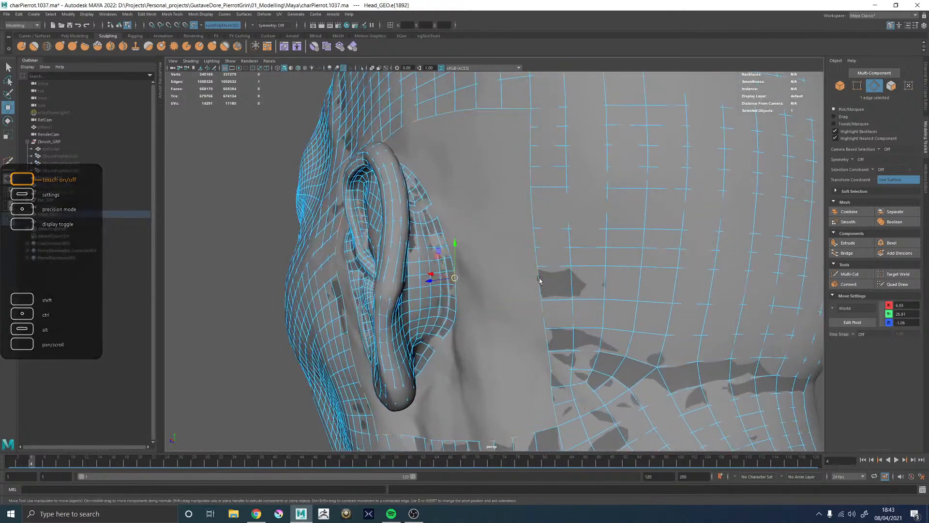
{"action": "left_click", "coordinate": [542, 279], "text": "shift"}
{"action": "right_click_drag", "start_coordinate": [509, 233], "coordinate": [497, 322], "text": "shift"}
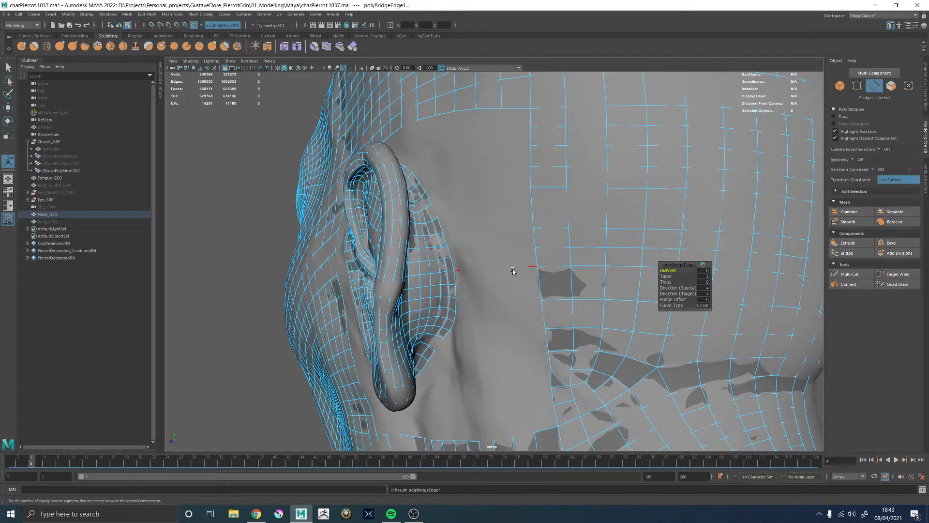
Select the remaining open border loop around the ear and head gap and bridge it all the way around
{"action": "double_click", "coordinate": [512, 271]}
{"action": "right_click_drag", "start_coordinate": [508, 270], "coordinate": [494, 360], "text": "shift"}
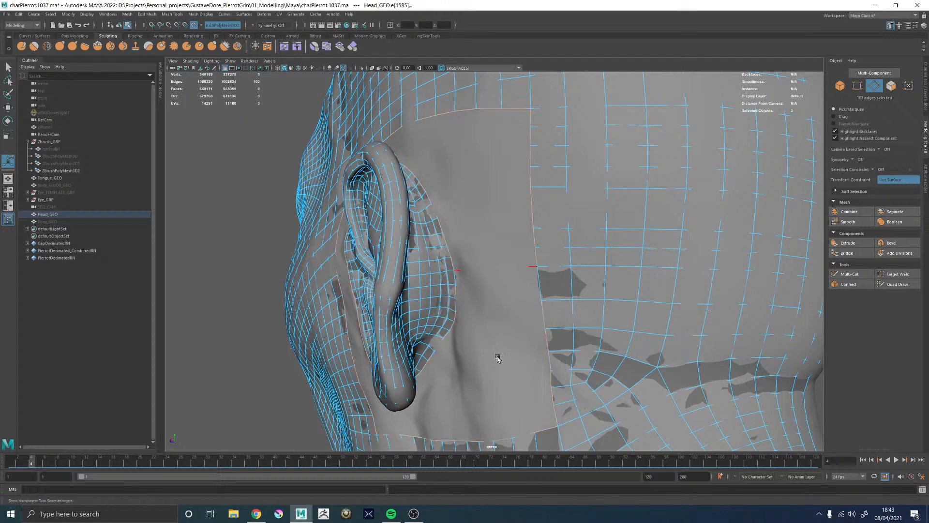
{"action": "left_click_drag", "start_coordinate": [526, 305], "coordinate": [567, 294], "text": "alt"}
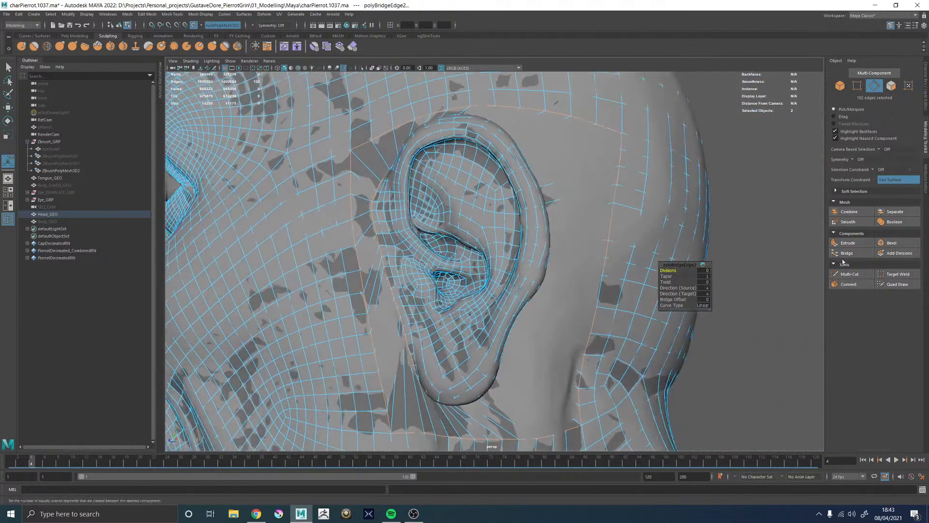
Activate Quad Draw and inspect the bridged faces around the ear from the side and from behind
{"action": "left_click", "coordinate": [893, 284]}
{"action": "scroll", "coordinate": [639, 276], "scroll_direction": "down", "scroll_amount": 5}
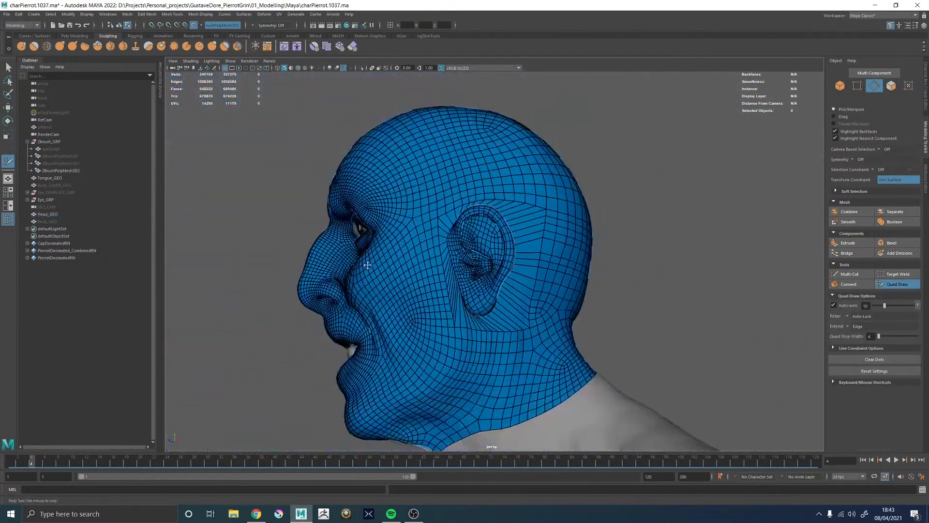
{"action": "mouse_move", "coordinate": [411, 263]}
{"action": "left_mouse_down", "text": "alt"}
{"action": "mouse_move", "coordinate": [354, 277]}
{"action": "mouse_move", "coordinate": [400, 268]}
{"action": "left_mouse_up", "text": "alt"}
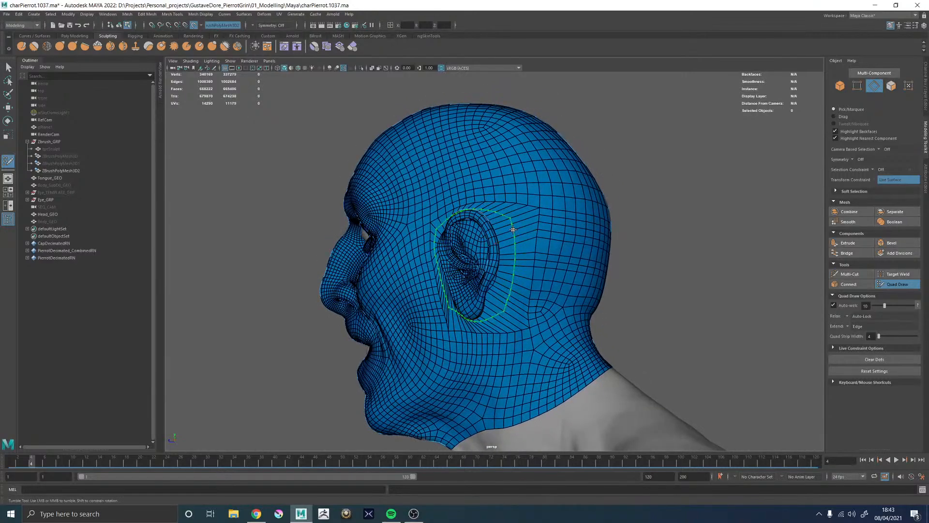
{"action": "mouse_move", "coordinate": [508, 247]}
{"action": "left_mouse_down", "text": "alt"}
{"action": "mouse_move", "coordinate": [519, 213]}
{"action": "mouse_move", "coordinate": [521, 292]}
{"action": "left_mouse_up", "text": "alt"}
{"action": "right_click_drag", "start_coordinate": [521, 292], "coordinate": [530, 243], "text": "alt"}
{"action": "mouse_move", "coordinate": [530, 242]}
{"action": "left_mouse_down", "text": "alt"}
{"action": "mouse_move", "coordinate": [513, 249]}
{"action": "mouse_move", "coordinate": [512, 259]}
{"action": "mouse_move", "coordinate": [453, 256]}
{"action": "mouse_move", "coordinate": [483, 257]}
{"action": "left_mouse_up", "text": "alt"}
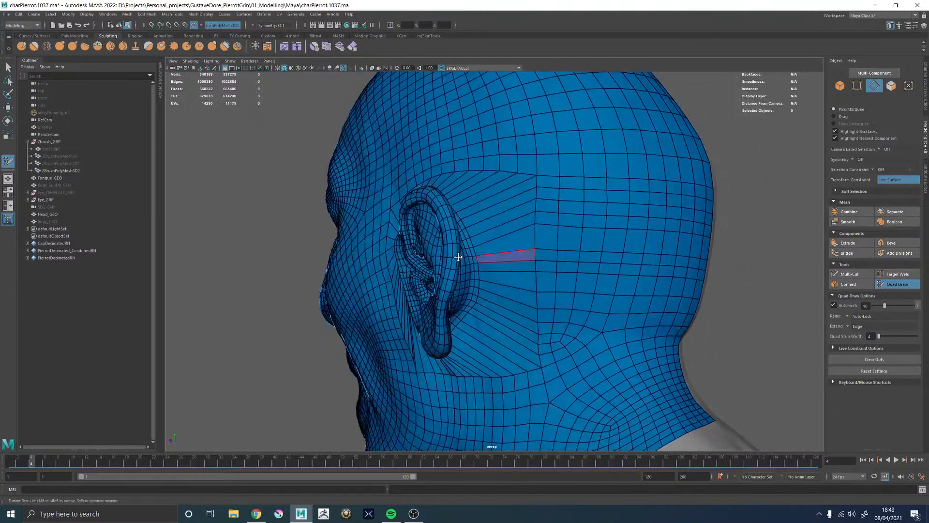
{"action": "right_click_drag", "start_coordinate": [490, 257], "coordinate": [527, 282], "text": "alt"}
Undo both bridges between the ear and the head
{"action": "key", "text": "ctrl+z"}
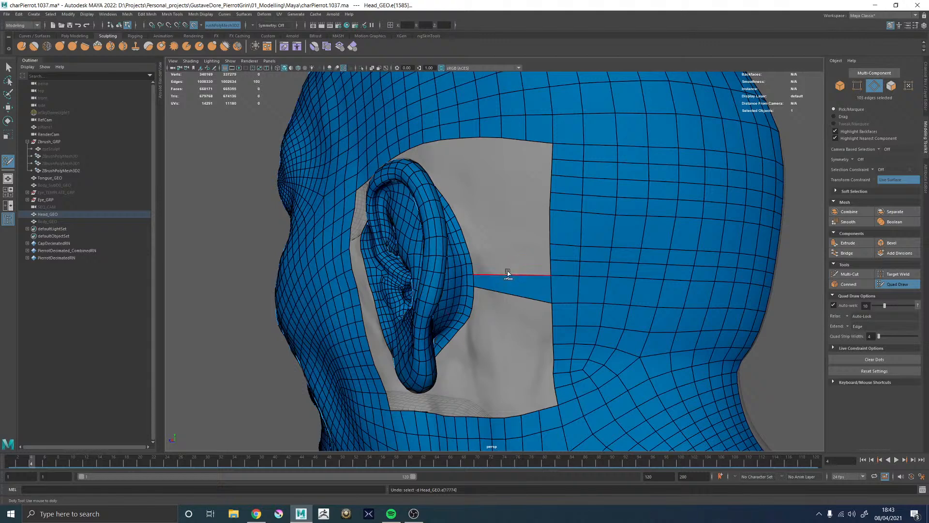
{"action": "key", "text": "ctrl+z"}
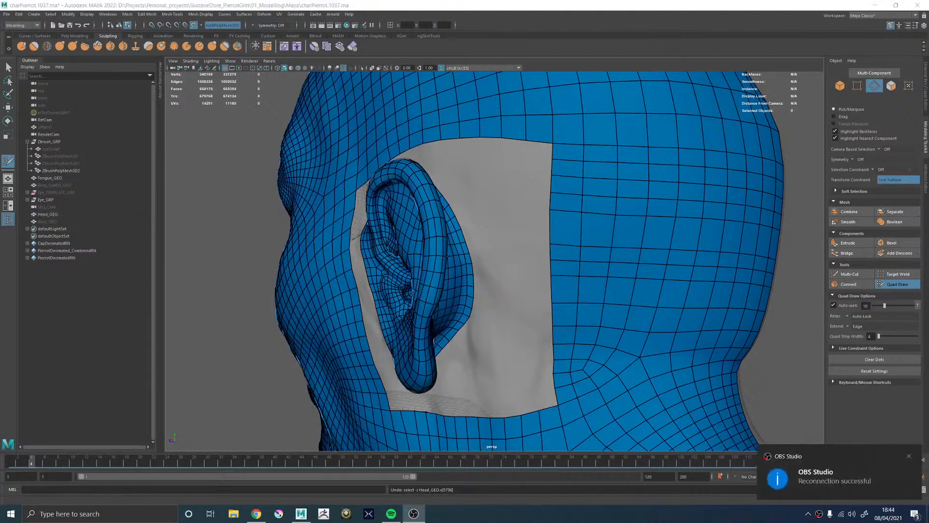
{"action": "left_click", "coordinate": [909, 457]}
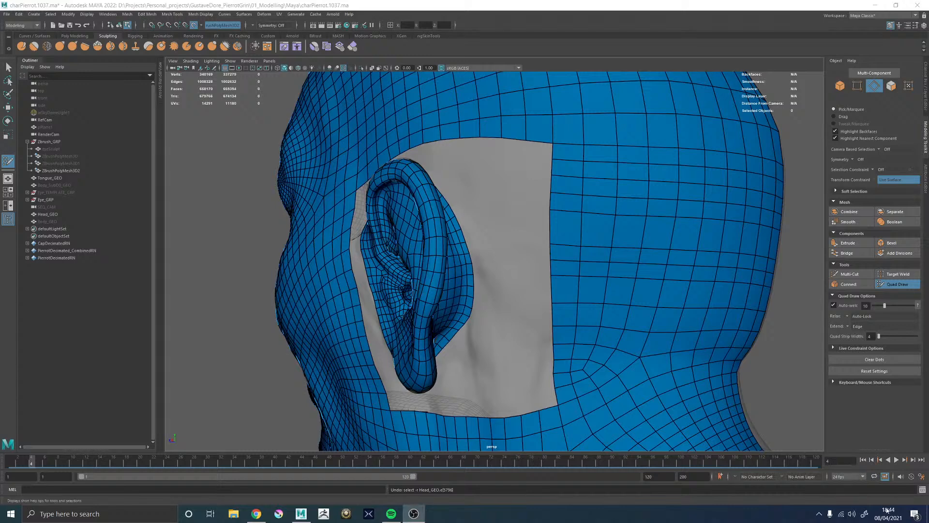
{"action": "left_click", "coordinate": [818, 515]}
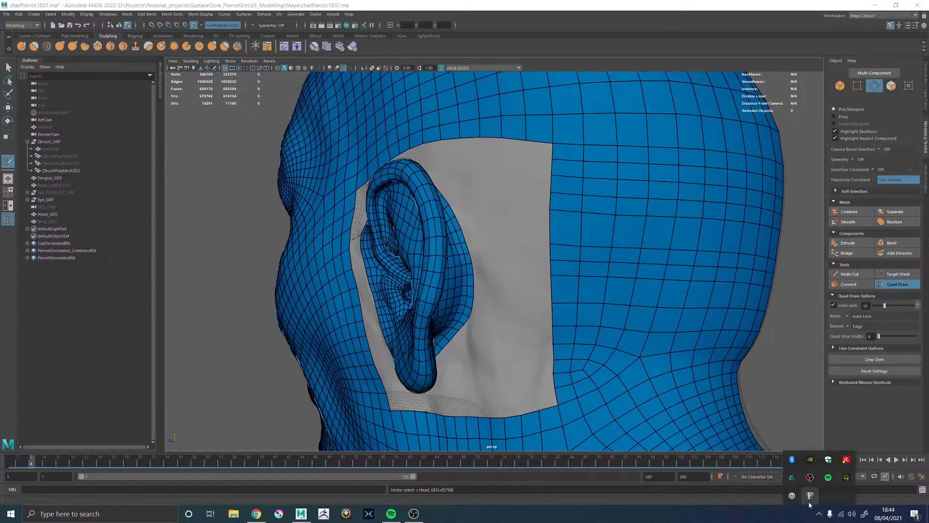
{"action": "mouse_move", "coordinate": [808, 501]}
{"action": "left_click", "coordinate": [819, 514]}
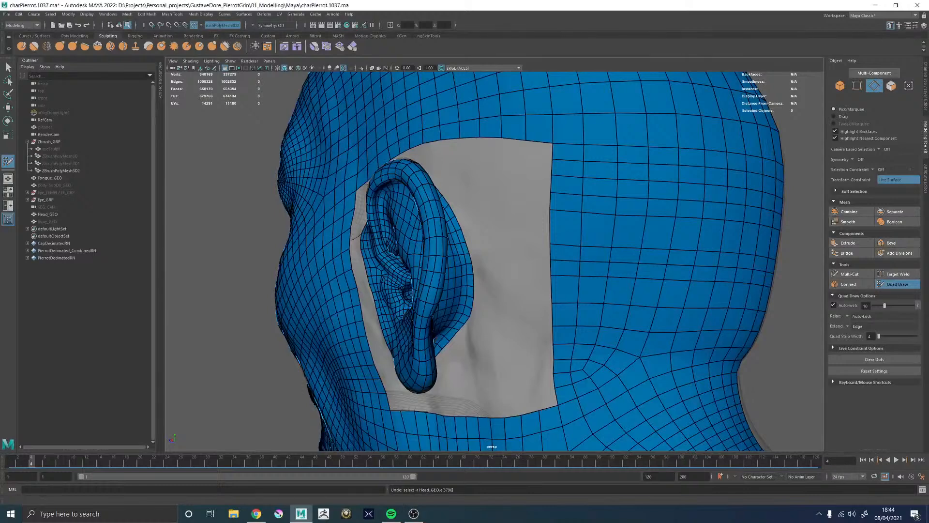
Examine the gap between the cheek and the ear's front border, comparing the edge flow on both sides
{"action": "left_click_drag", "start_coordinate": [537, 224], "coordinate": [581, 225], "text": "alt"}
{"action": "left_click_drag", "start_coordinate": [429, 231], "coordinate": [429, 189], "text": "alt"}
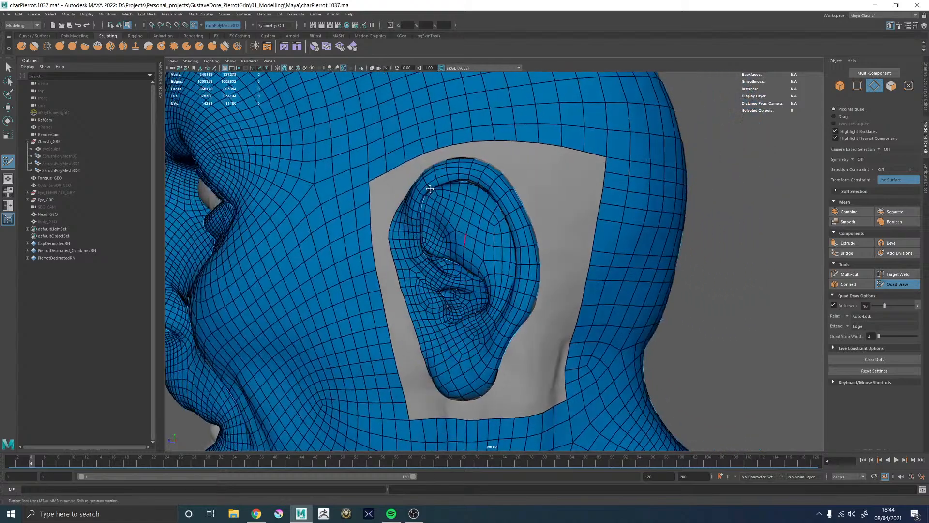
{"action": "middle_click_drag", "start_coordinate": [429, 189], "coordinate": [452, 216], "text": "alt"}
{"action": "scroll", "coordinate": [545, 259], "scroll_direction": "down", "scroll_amount": 4}
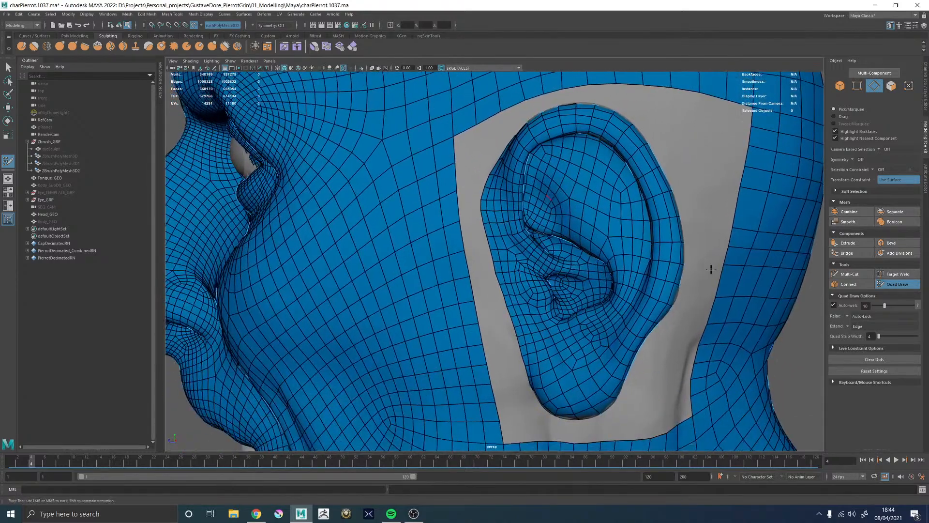
{"action": "scroll", "coordinate": [555, 259], "scroll_direction": "up", "scroll_amount": 10}
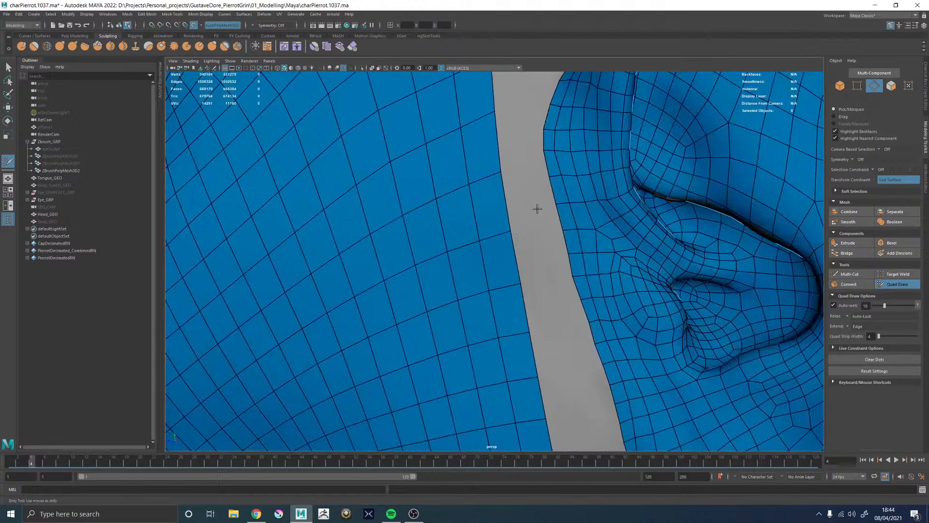
{"action": "middle_click_drag", "start_coordinate": [537, 208], "coordinate": [493, 235], "text": "alt"}
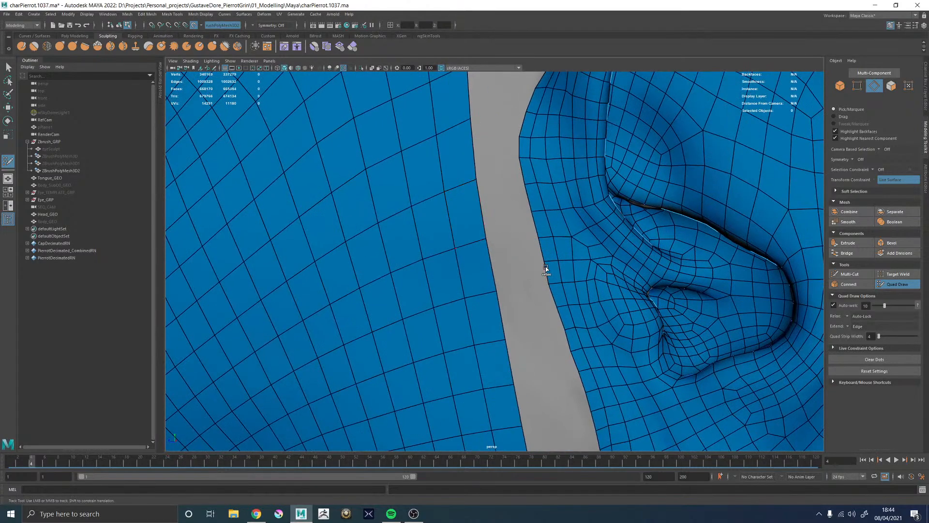
{"action": "middle_click_drag", "start_coordinate": [541, 309], "coordinate": [535, 288], "text": "alt"}
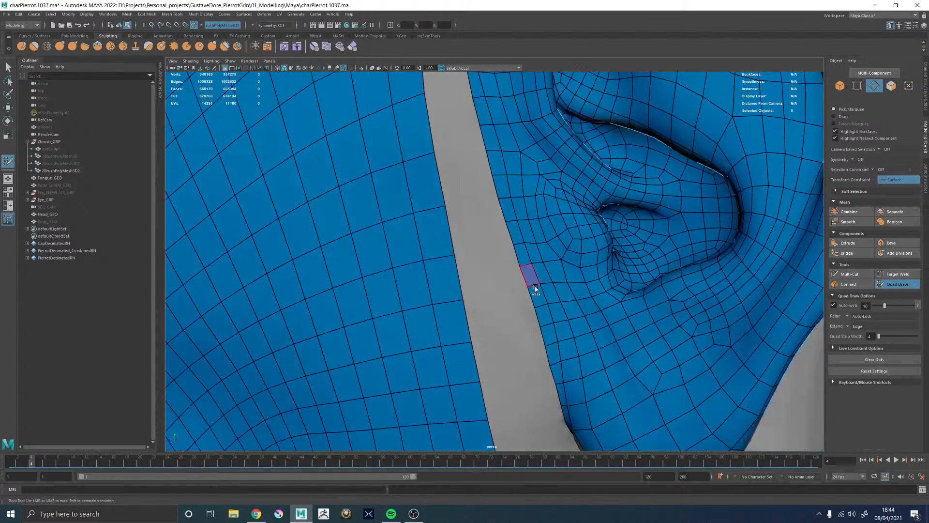
Examine the gap's lower front corner and the ear border beneath the lobe
{"action": "left_click_drag", "start_coordinate": [528, 213], "coordinate": [561, 215], "text": "alt"}
{"action": "right_click_drag", "start_coordinate": [561, 216], "coordinate": [520, 232], "text": "alt"}
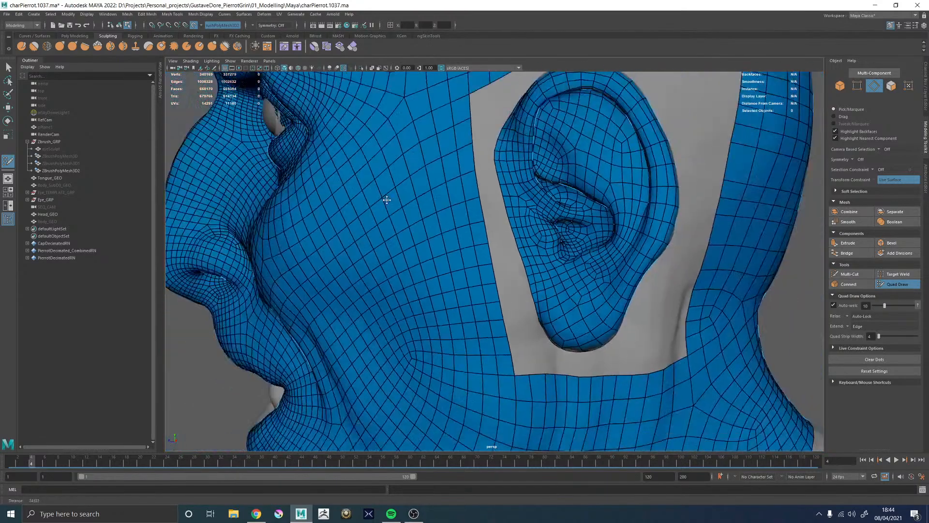
{"action": "left_click_drag", "start_coordinate": [520, 233], "coordinate": [546, 170], "text": "alt"}
{"action": "right_click_drag", "start_coordinate": [571, 233], "coordinate": [722, 327], "text": "alt"}
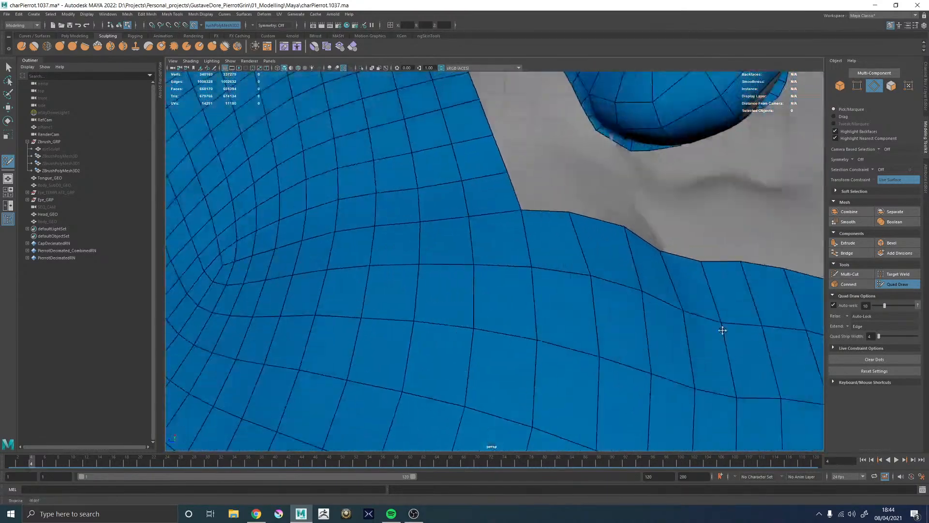
{"action": "middle_click_drag", "start_coordinate": [654, 170], "coordinate": [558, 265], "text": "alt"}
{"action": "right_click_drag", "start_coordinate": [558, 265], "coordinate": [574, 213], "text": "alt"}
{"action": "left_click_drag", "start_coordinate": [574, 214], "coordinate": [574, 191], "text": "alt"}
{"action": "middle_click_drag", "start_coordinate": [574, 191], "coordinate": [561, 201], "text": "alt"}
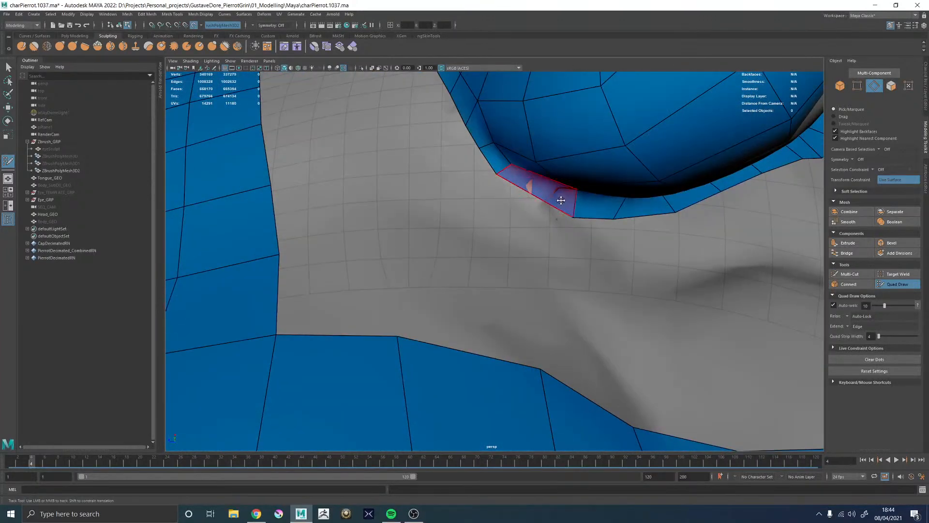
Examine the narrow face strip around the earlobe from behind, below and in front
{"action": "right_click_drag", "start_coordinate": [554, 201], "coordinate": [548, 278], "text": "alt"}
{"action": "left_click_drag", "start_coordinate": [547, 278], "coordinate": [502, 206], "text": "alt"}
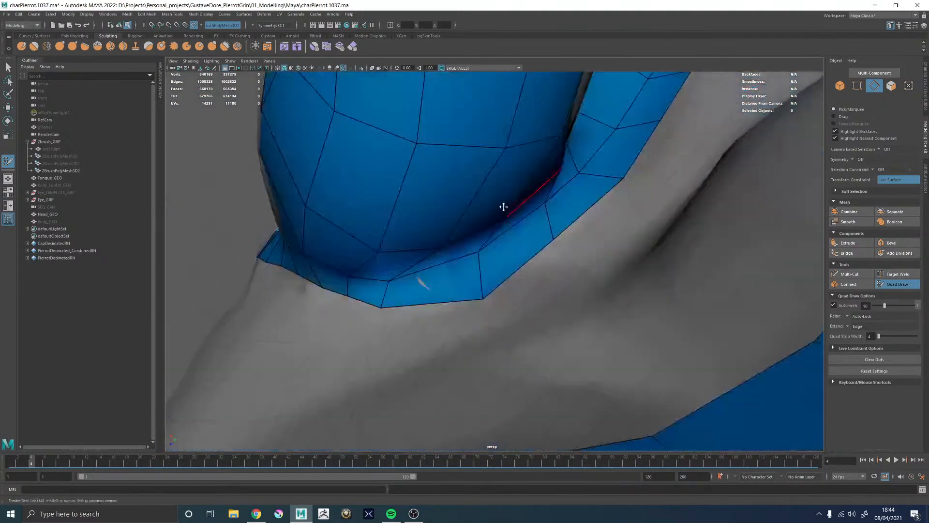
{"action": "middle_click_drag", "start_coordinate": [502, 206], "coordinate": [527, 226], "text": "alt"}
{"action": "left_click_drag", "start_coordinate": [527, 226], "coordinate": [516, 212], "text": "alt"}
{"action": "middle_click_drag", "start_coordinate": [516, 212], "coordinate": [486, 236], "text": "alt"}
{"action": "left_click_drag", "start_coordinate": [487, 236], "coordinate": [545, 147], "text": "alt"}
{"action": "right_click_drag", "start_coordinate": [545, 147], "coordinate": [427, 243], "text": "alt"}
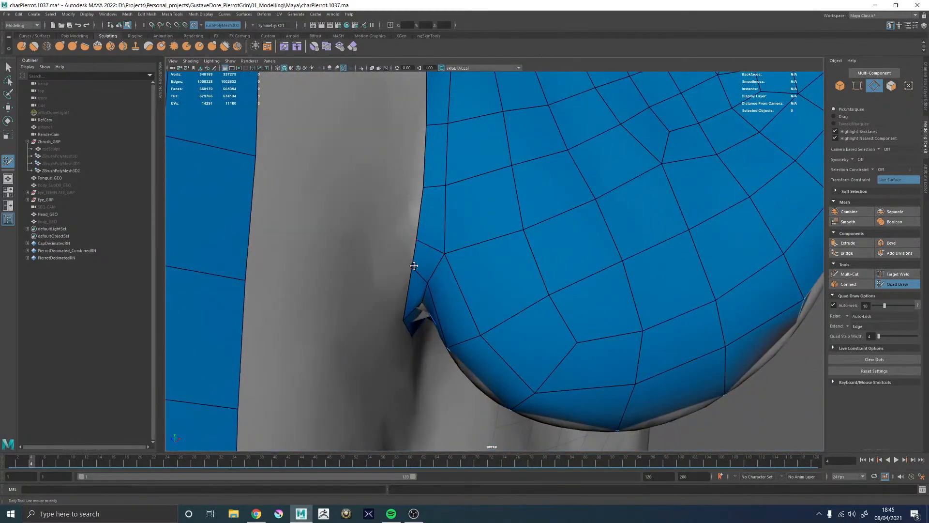
{"action": "left_click_drag", "start_coordinate": [466, 247], "coordinate": [379, 151], "text": "alt"}
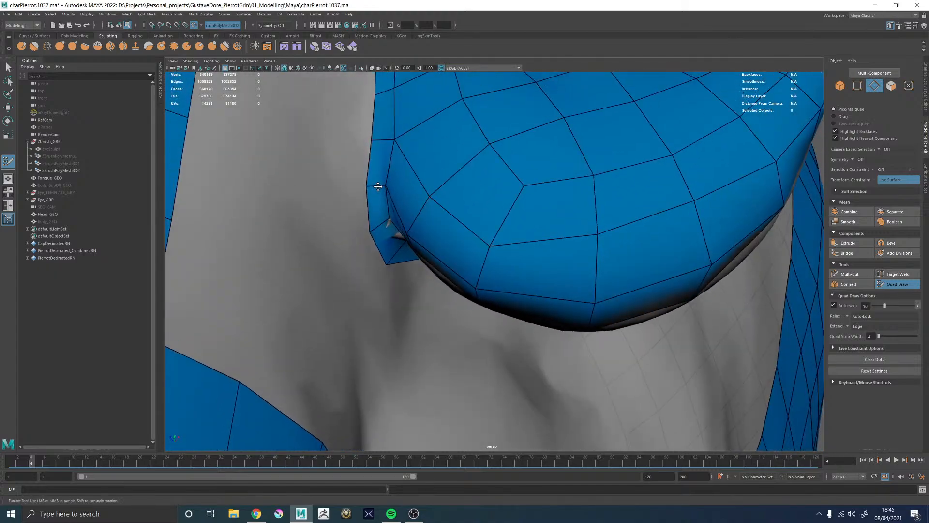
{"action": "right_click_drag", "start_coordinate": [376, 189], "coordinate": [556, 204], "text": "alt"}
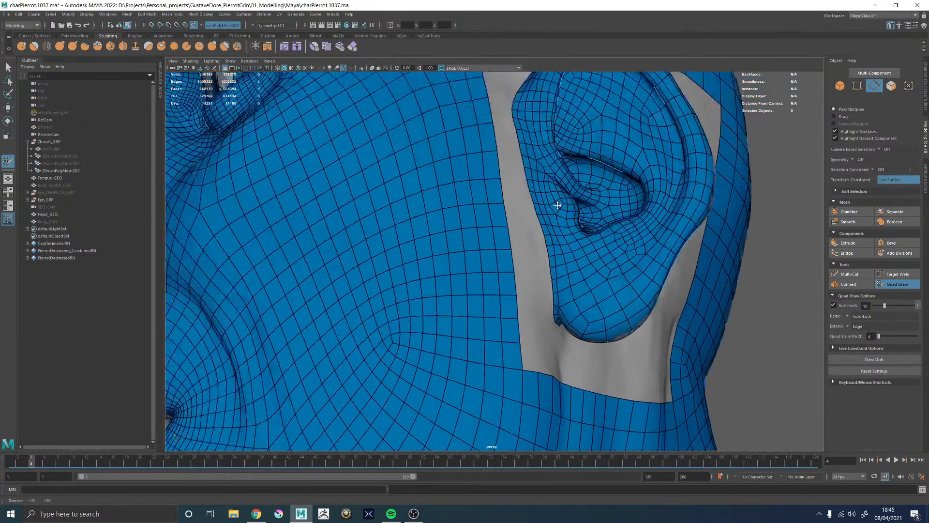
Undo the last vertex tweak and pull two vertices of the ear's front border toward the cheek with Quad Draw
{"action": "left_click_drag", "start_coordinate": [555, 203], "coordinate": [502, 222], "text": "alt"}
{"action": "right_click_drag", "start_coordinate": [501, 223], "coordinate": [499, 245], "text": "alt"}
{"action": "right_click_drag", "start_coordinate": [456, 226], "coordinate": [490, 201], "text": "alt"}
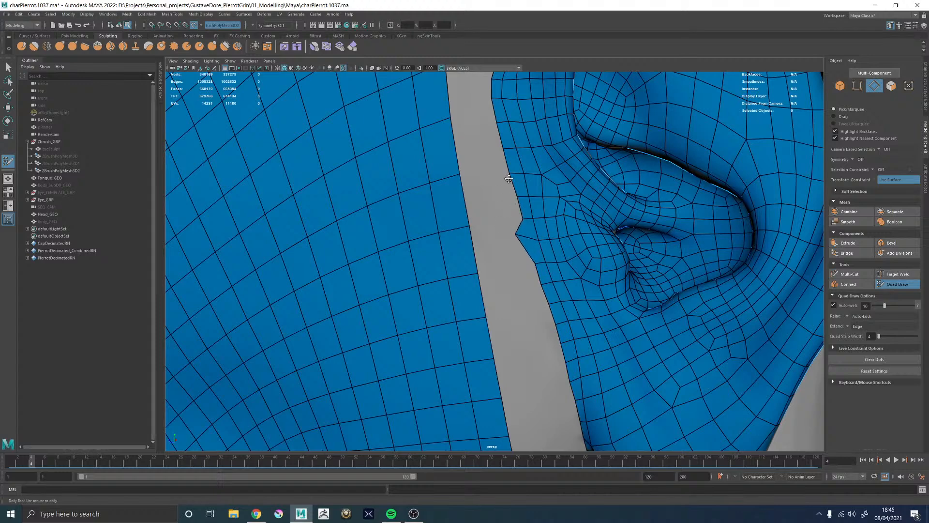
{"action": "key", "text": "ctrl+z"}
{"action": "left_click_drag", "start_coordinate": [507, 172], "coordinate": [499, 176]}
{"action": "left_click_drag", "start_coordinate": [535, 263], "coordinate": [520, 258]}
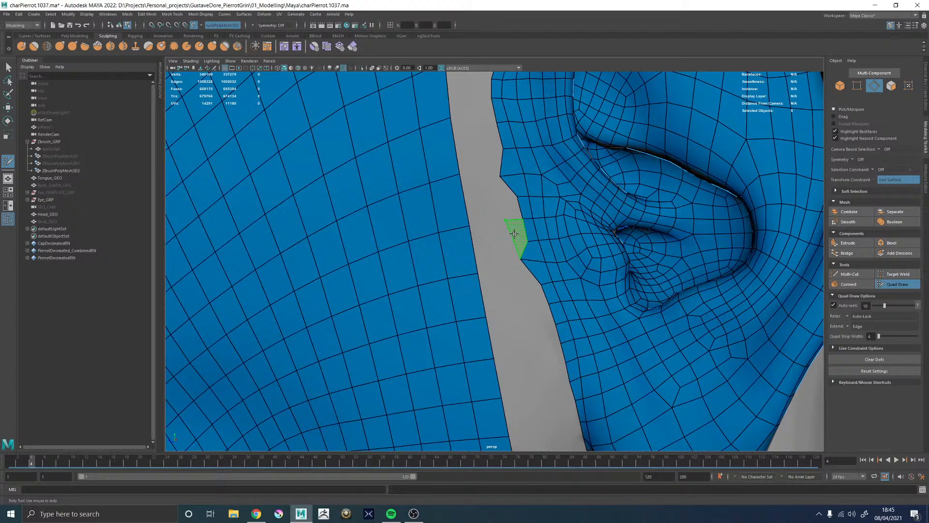
Fill quads between the pulled vertices on the ear's front border and across the gap to the cheek
{"action": "left_click", "coordinate": [514, 234], "text": "shift"}
{"action": "middle_click_drag", "start_coordinate": [545, 215], "coordinate": [523, 237], "text": "alt"}
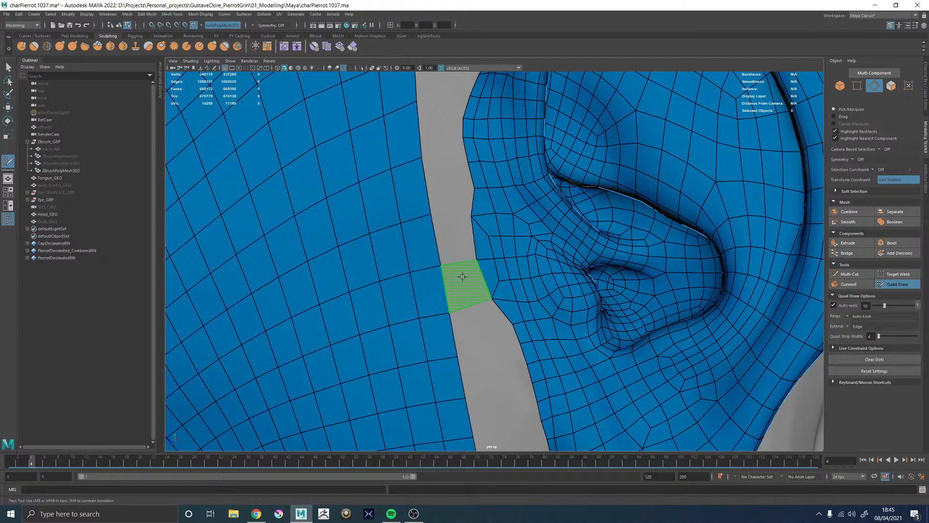
{"action": "key", "text": "ctrl+z"}
{"action": "left_click", "coordinate": [474, 246], "text": "shift"}
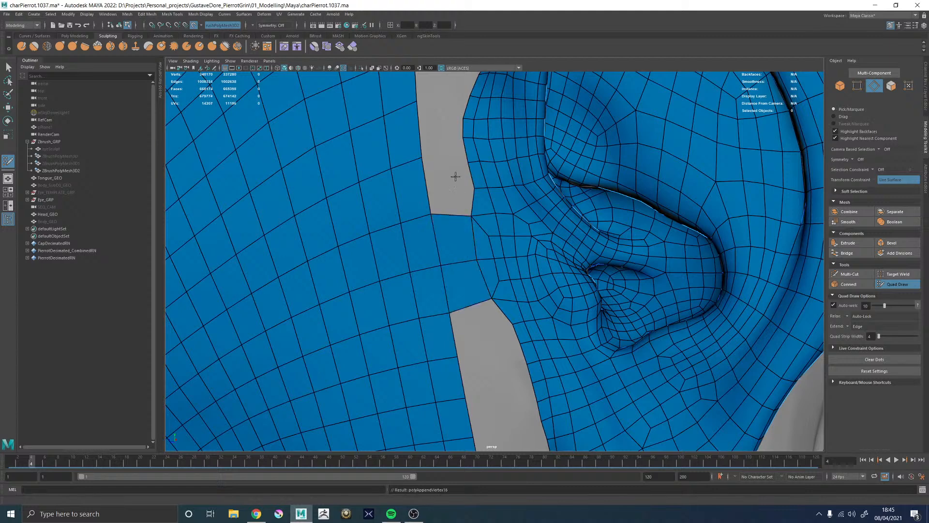
Pull out ear border vertices above the joined section and fill quads along the ear's front border
{"action": "middle_click_drag", "start_coordinate": [455, 176], "coordinate": [469, 209], "text": "alt"}
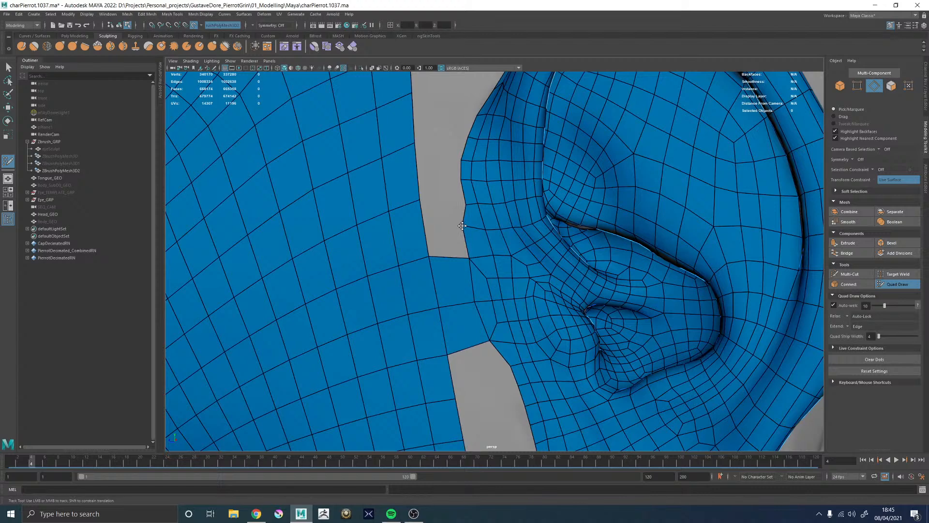
{"action": "left_click_drag", "start_coordinate": [459, 189], "coordinate": [451, 158], "text": "alt"}
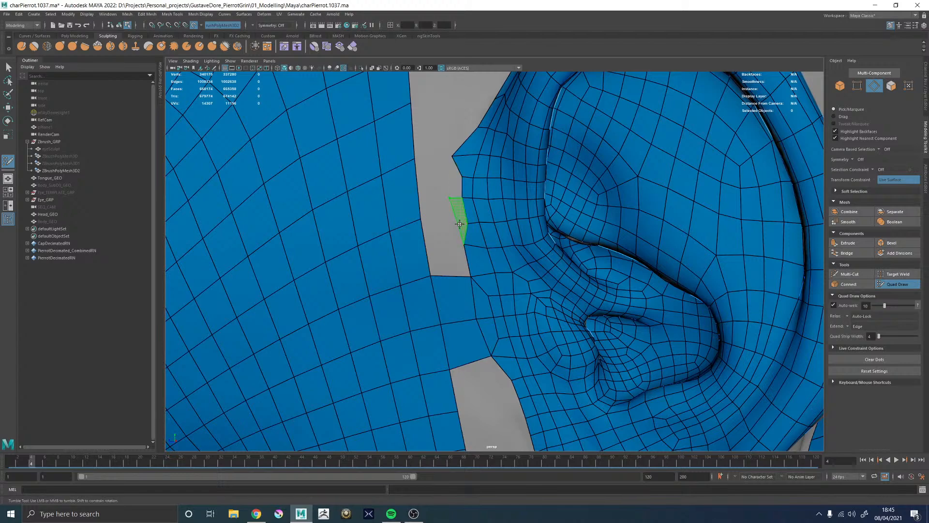
{"action": "left_click", "coordinate": [457, 183], "text": "shift"}
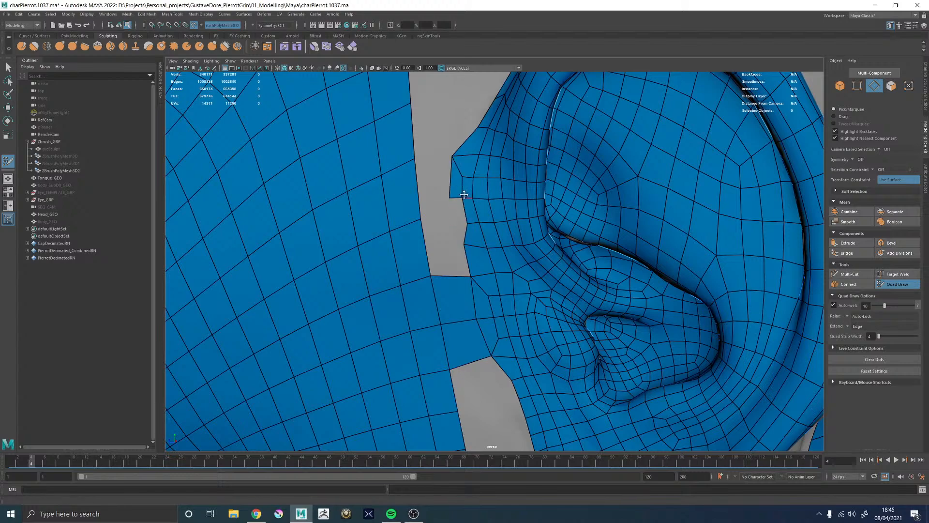
{"action": "mouse_move", "coordinate": [465, 195]}
{"action": "right_mouse_down", "text": "alt"}
{"action": "mouse_move", "coordinate": [435, 195]}
{"action": "mouse_move", "coordinate": [468, 197]}
{"action": "right_mouse_up", "text": "alt"}
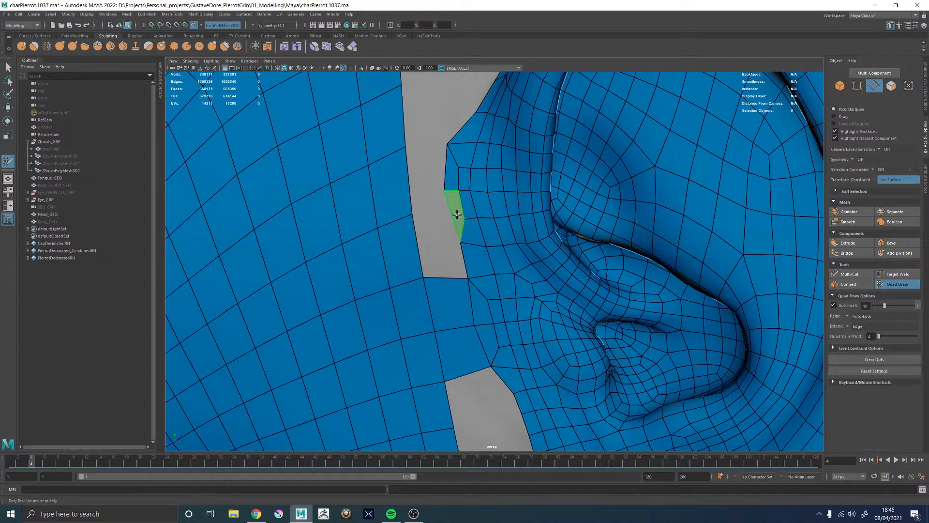
{"action": "left_click", "coordinate": [459, 216], "text": "shift"}
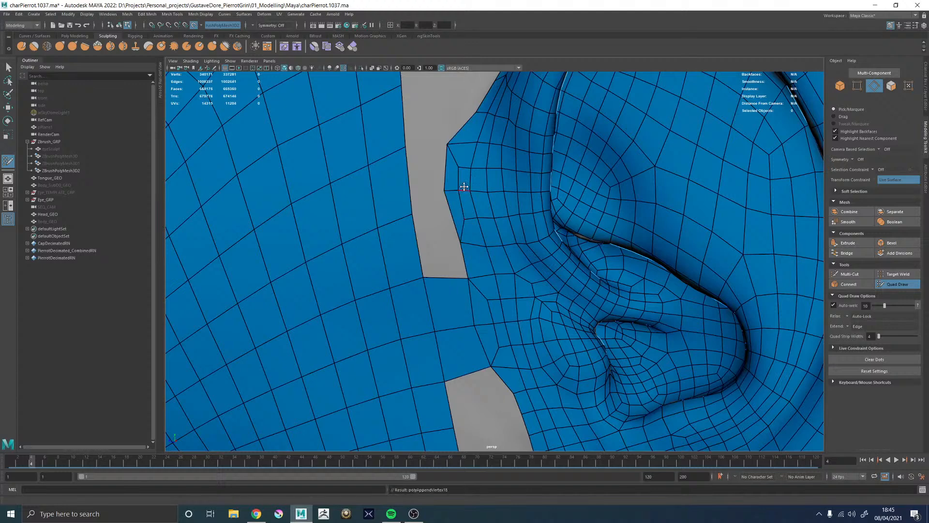
Fill a quad across the gap between cheek and ear directly above the joined section
{"action": "middle_click_drag", "start_coordinate": [482, 199], "coordinate": [520, 232], "text": "alt"}
{"action": "left_click_drag", "start_coordinate": [481, 257], "coordinate": [476, 255], "text": "alt"}
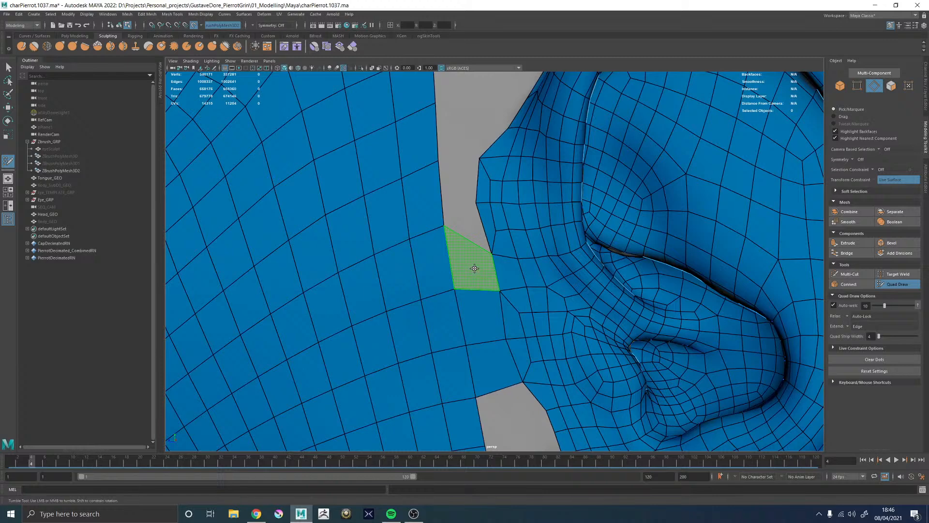
{"action": "left_click", "coordinate": [467, 235], "text": "shift"}
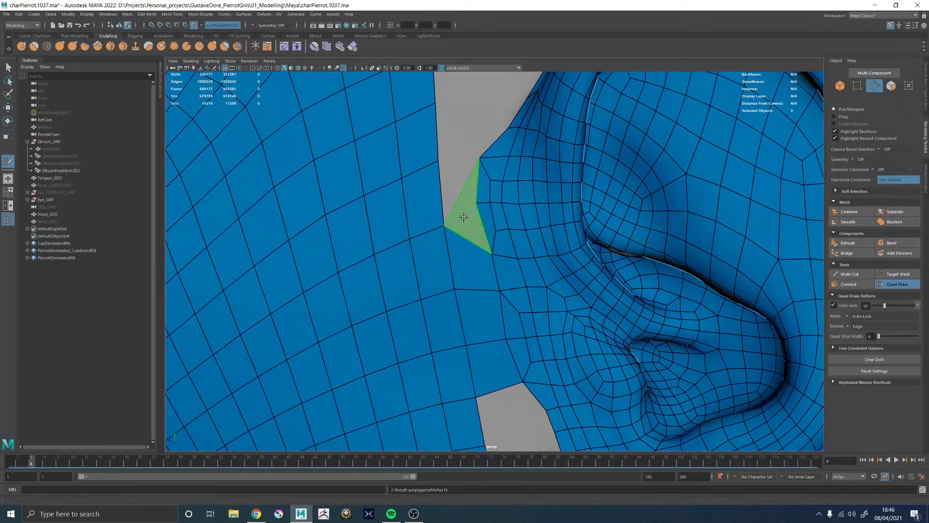
Fill two more quads across the gap between cheek and ear above the joined section with Quad Draw
{"action": "left_click", "coordinate": [455, 216], "text": "shift"}
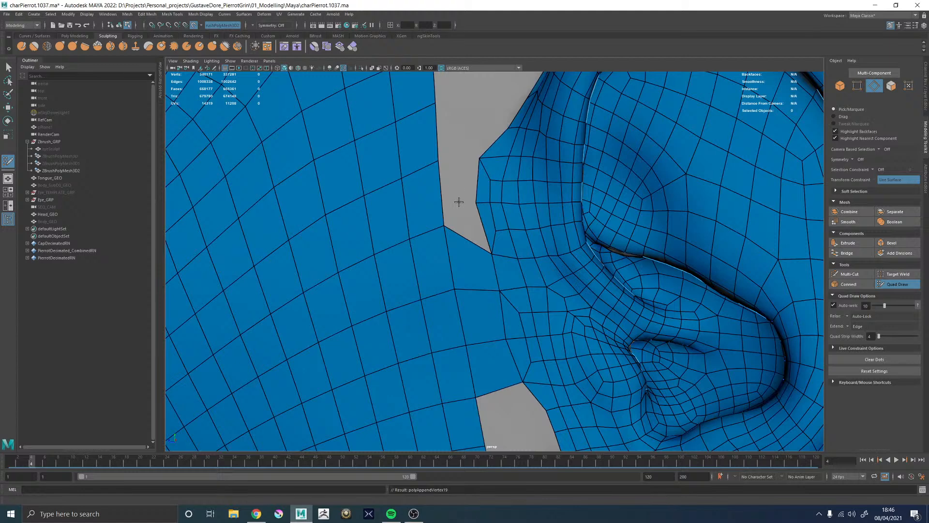
{"action": "middle_click_drag", "start_coordinate": [458, 216], "coordinate": [460, 203], "text": "alt"}
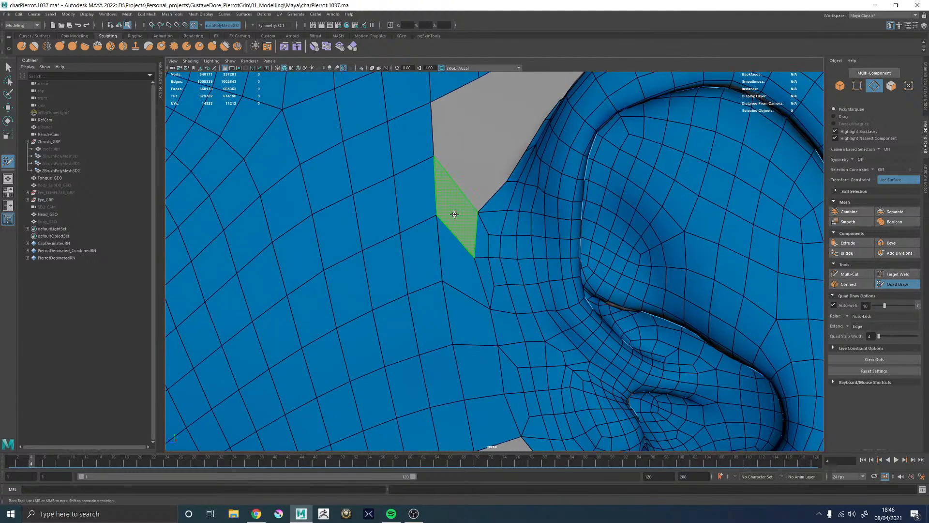
{"action": "left_click", "coordinate": [460, 224], "text": "shift"}
Relax the vertices around the newly filled quads joining the cheek to the ear's front, undoing one relax stroke along the way
{"action": "left_click_drag", "start_coordinate": [481, 271], "coordinate": [478, 266], "text": "shift"}
{"action": "left_click_drag", "start_coordinate": [437, 208], "coordinate": [434, 224], "text": "shift"}
{"action": "left_click_drag", "start_coordinate": [434, 155], "coordinate": [430, 181], "text": "shift"}
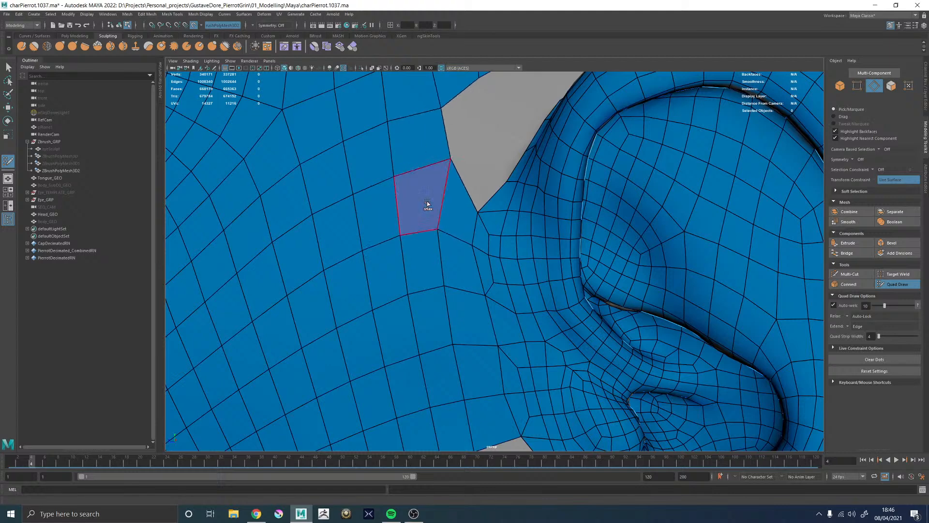
{"action": "key", "text": "ctrl+z"}
{"action": "right_click_drag", "start_coordinate": [458, 235], "coordinate": [442, 261], "text": "alt"}
{"action": "middle_click_drag", "start_coordinate": [451, 272], "coordinate": [456, 208], "text": "alt"}
{"action": "left_click_drag", "start_coordinate": [468, 227], "coordinate": [460, 179], "text": "shift"}
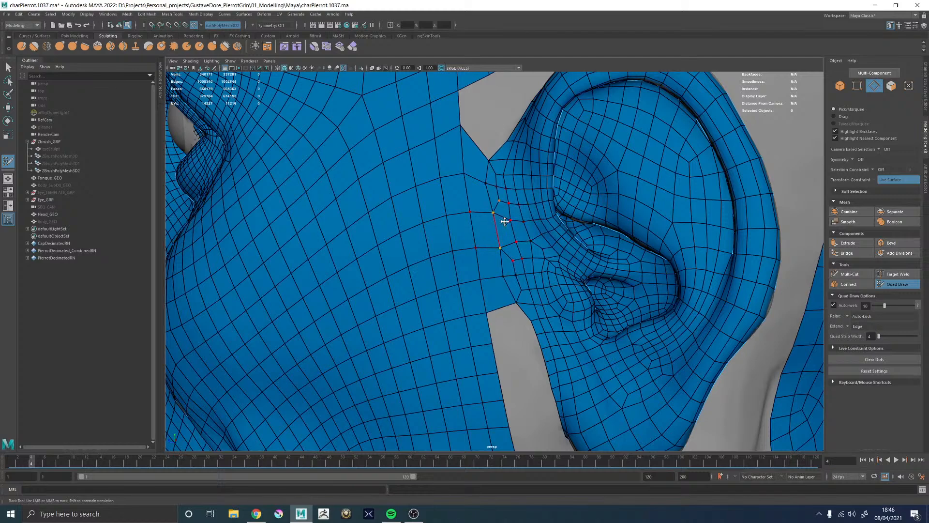
{"action": "scroll", "coordinate": [504, 222], "scroll_direction": "up", "scroll_amount": 3}
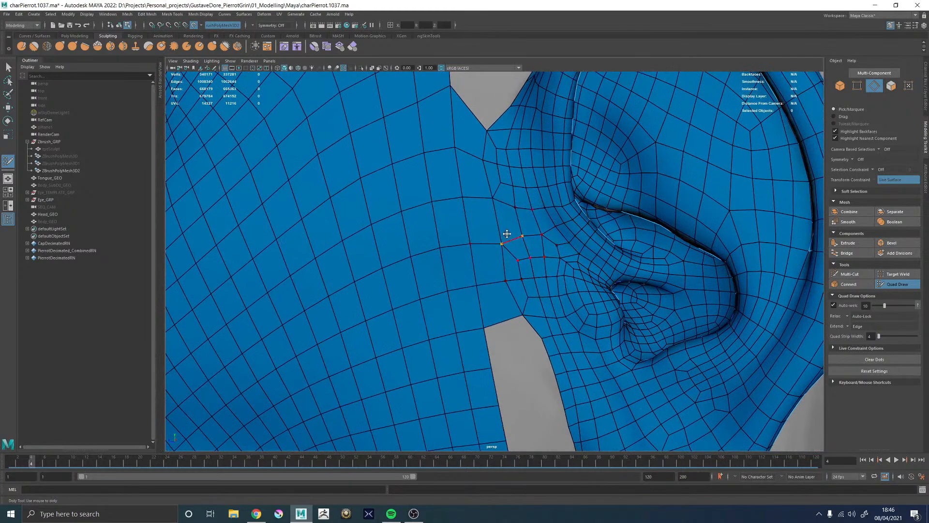
{"action": "scroll", "coordinate": [498, 206], "scroll_direction": "down", "scroll_amount": 5}
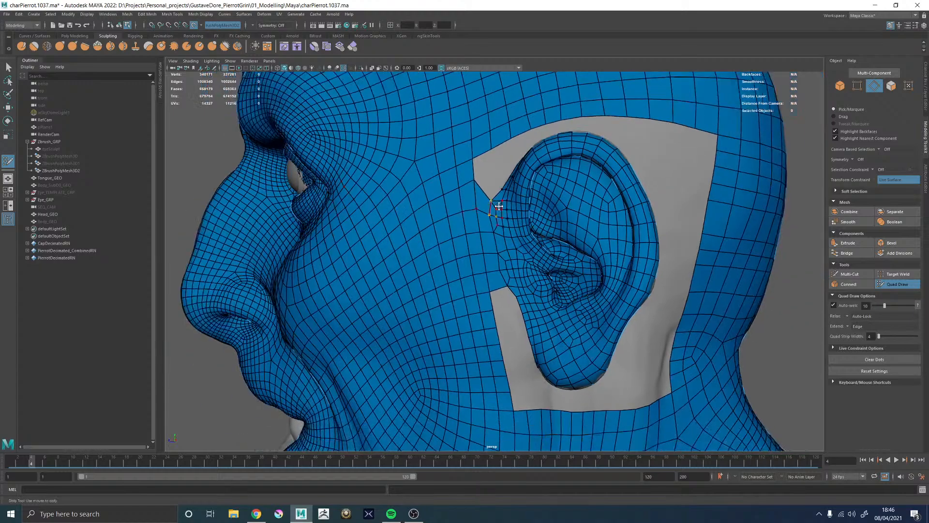
Pull out an ear border vertex below the joined section and fill quads along the ear's front border
{"action": "left_click_drag", "start_coordinate": [499, 206], "coordinate": [519, 198], "text": "alt"}
{"action": "right_click_drag", "start_coordinate": [519, 199], "coordinate": [339, 141], "text": "alt"}
{"action": "left_click_drag", "start_coordinate": [458, 229], "coordinate": [523, 255], "text": "alt"}
{"action": "right_click_drag", "start_coordinate": [523, 255], "coordinate": [579, 272], "text": "alt"}
{"action": "left_click_drag", "start_coordinate": [579, 271], "coordinate": [535, 242], "text": "alt"}
{"action": "middle_click_drag", "start_coordinate": [534, 242], "coordinate": [492, 197], "text": "alt"}
{"action": "right_click_drag", "start_coordinate": [467, 194], "coordinate": [494, 190], "text": "alt"}
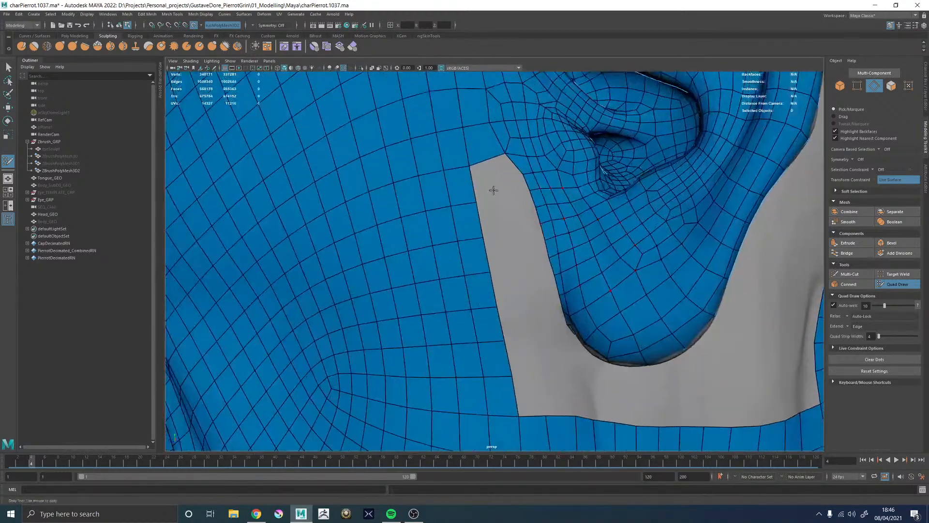
{"action": "middle_click_drag", "start_coordinate": [493, 190], "coordinate": [503, 234], "text": "alt"}
{"action": "right_click_drag", "start_coordinate": [504, 235], "coordinate": [520, 259], "text": "alt"}
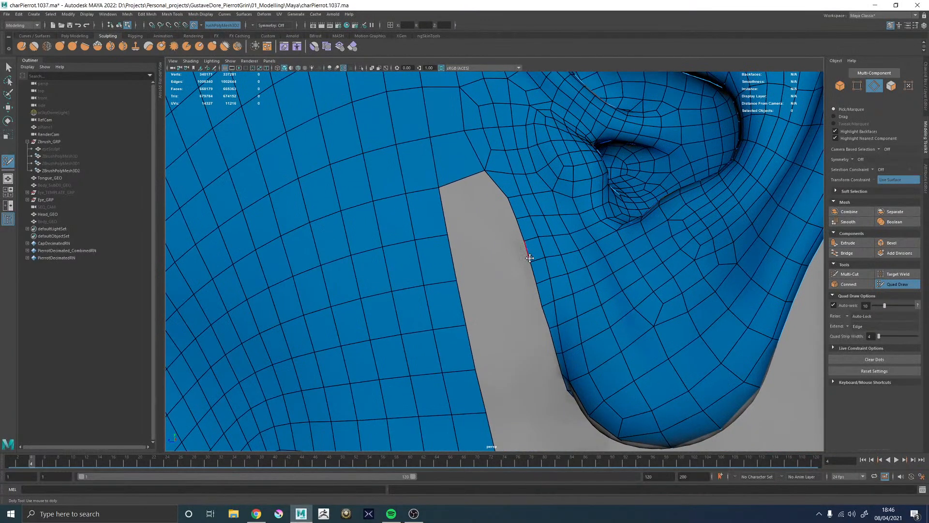
{"action": "left_click_drag", "start_coordinate": [530, 257], "coordinate": [516, 255]}
{"action": "left_click", "coordinate": [516, 244], "text": "shift"}
{"action": "left_click", "coordinate": [514, 240], "text": "shift"}
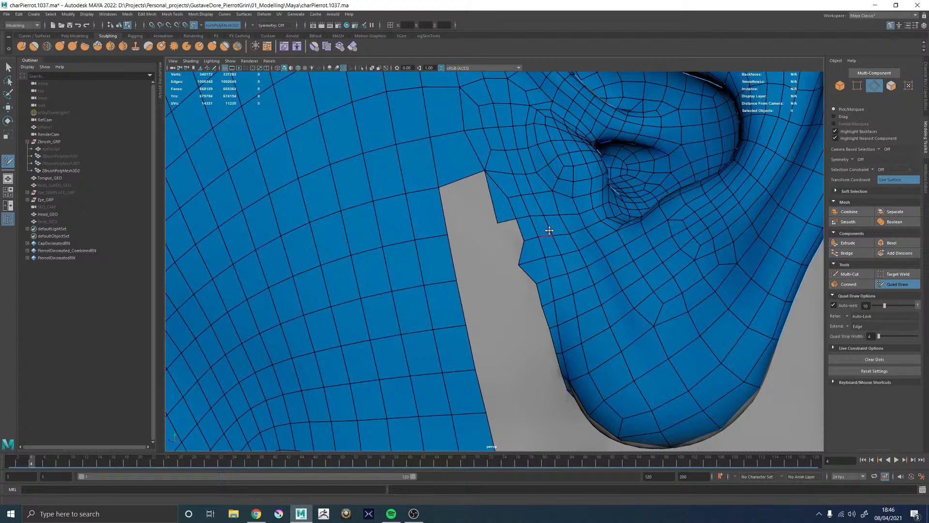
Try to fill quads across the gap between cheek and ear directly below the joined section
{"action": "scroll", "coordinate": [521, 243], "scroll_direction": "down", "scroll_amount": 6}
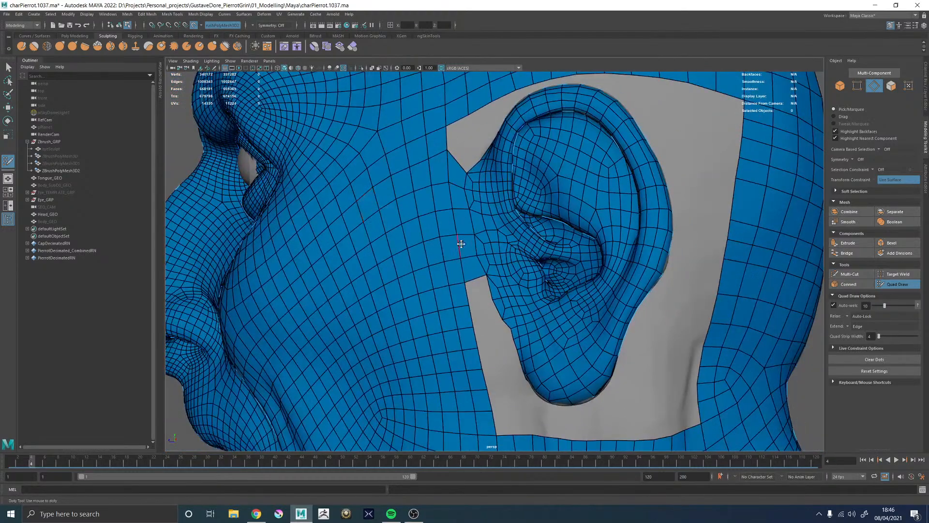
{"action": "scroll", "coordinate": [491, 228], "scroll_direction": "up", "scroll_amount": 3}
{"action": "scroll", "coordinate": [491, 228], "scroll_direction": "up", "scroll_amount": 3}
{"action": "mouse_move", "coordinate": [480, 235]}
{"action": "middle_mouse_down", "text": "alt"}
{"action": "mouse_move", "coordinate": [492, 177]}
{"action": "mouse_move", "coordinate": [471, 226]}
{"action": "middle_mouse_up", "text": "alt"}
{"action": "right_click_drag", "start_coordinate": [471, 226], "coordinate": [518, 269], "text": "alt"}
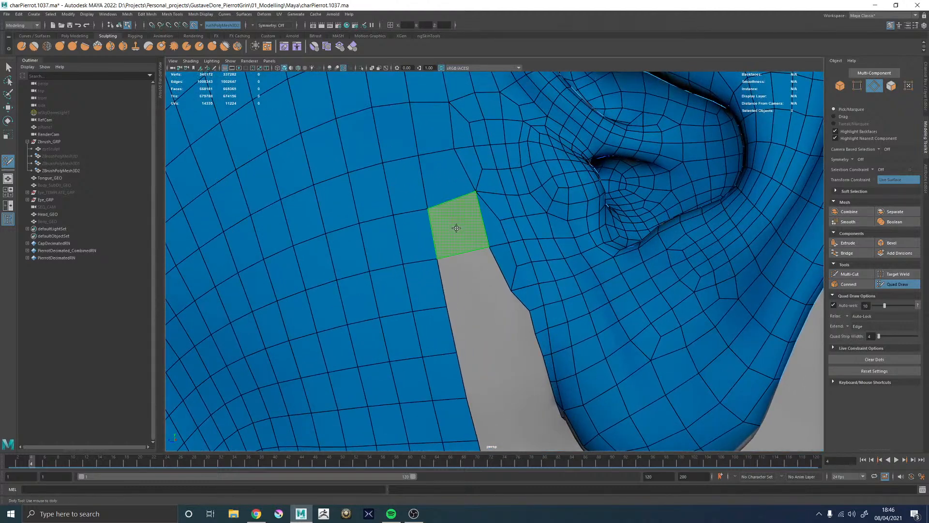
{"action": "left_click", "coordinate": [473, 274], "text": "shift"}
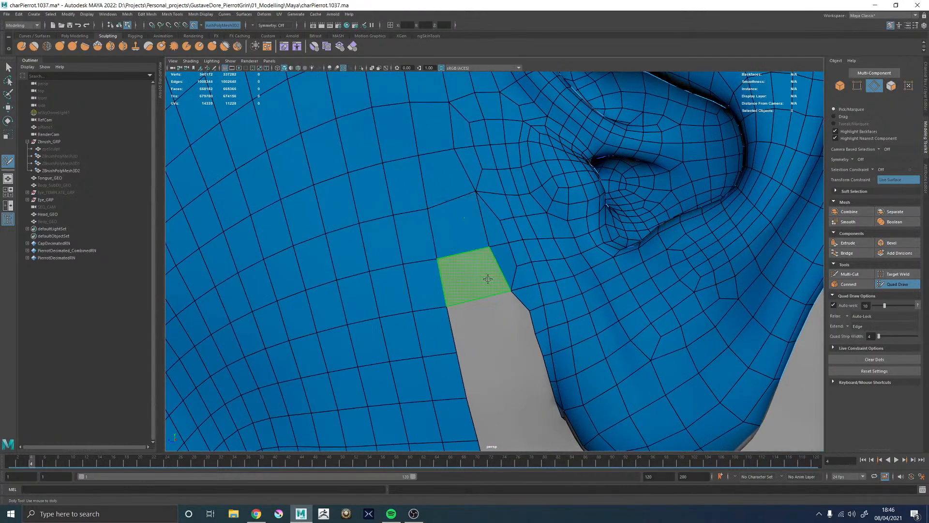
{"action": "middle_click_drag", "start_coordinate": [455, 189], "coordinate": [452, 234], "text": "alt"}
{"action": "right_click_drag", "start_coordinate": [452, 234], "coordinate": [476, 232], "text": "alt"}
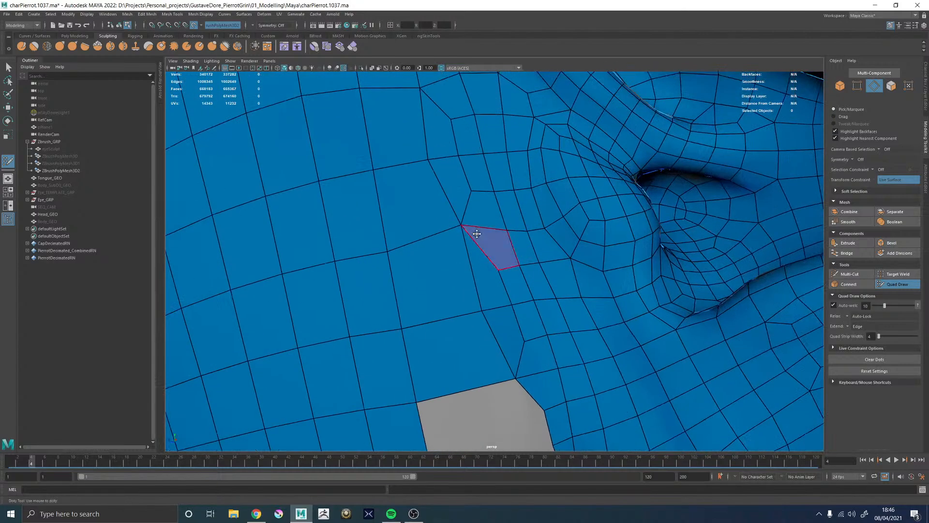
{"action": "mouse_move", "coordinate": [467, 220]}
{"action": "left_mouse_down", "text": "alt"}
{"action": "mouse_move", "coordinate": [445, 193]}
{"action": "mouse_move", "coordinate": [480, 233]}
{"action": "left_mouse_up", "text": "alt"}
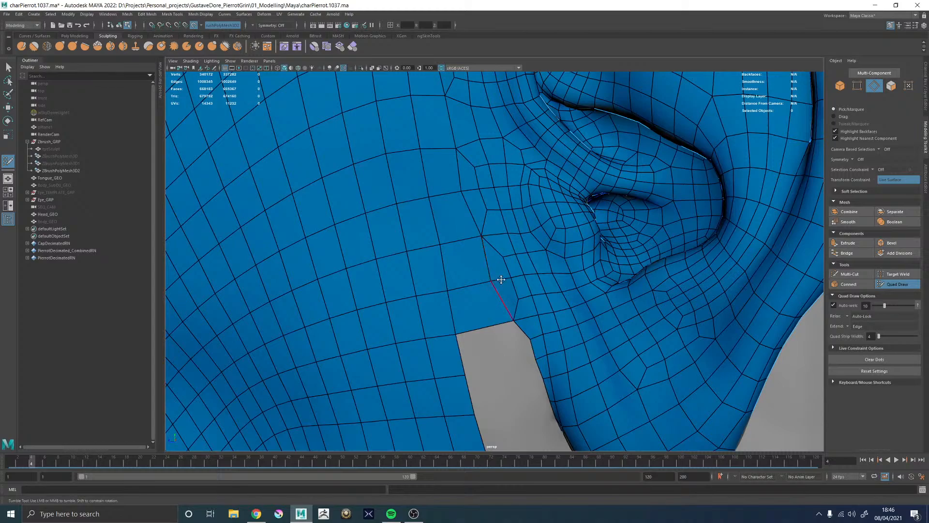
{"action": "mouse_move", "coordinate": [498, 276]}
{"action": "left_mouse_down", "text": "alt"}
{"action": "mouse_move", "coordinate": [359, 215]}
{"action": "mouse_move", "coordinate": [546, 243]}
{"action": "mouse_move", "coordinate": [502, 229]}
{"action": "left_mouse_up", "text": "alt"}
{"action": "key", "text": "ctrl+z"}
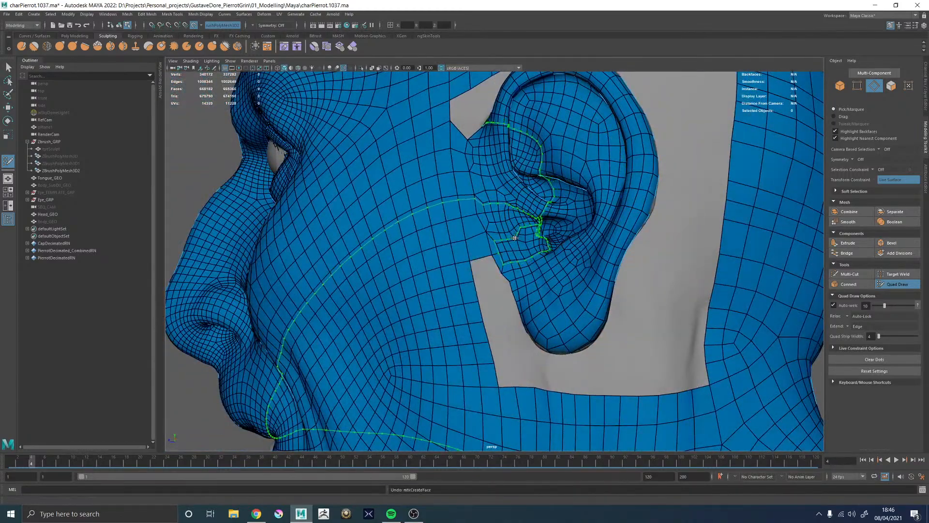
{"action": "key", "text": "ctrl+z"}
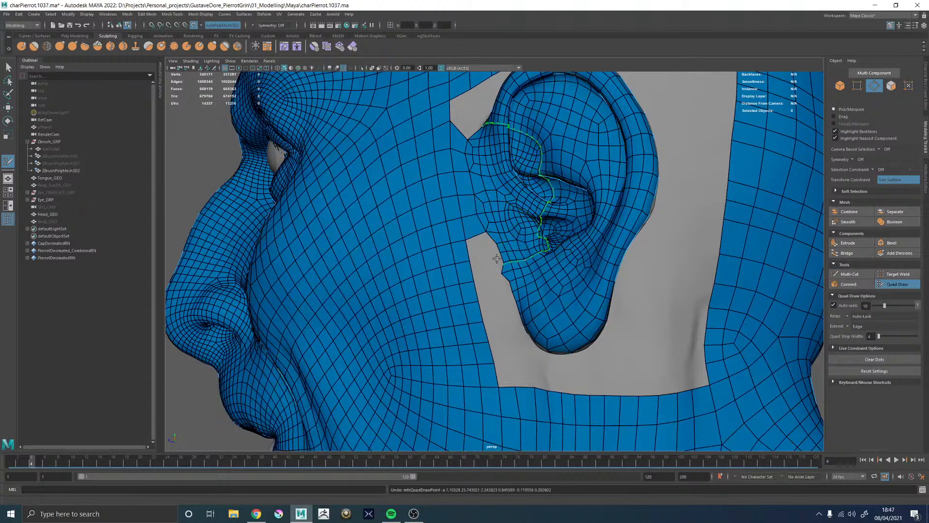
Move an ear border vertex down toward the lobe and refill the quads along the ear's border below the joined section
{"action": "right_click_drag", "start_coordinate": [505, 257], "coordinate": [610, 301], "text": "alt"}
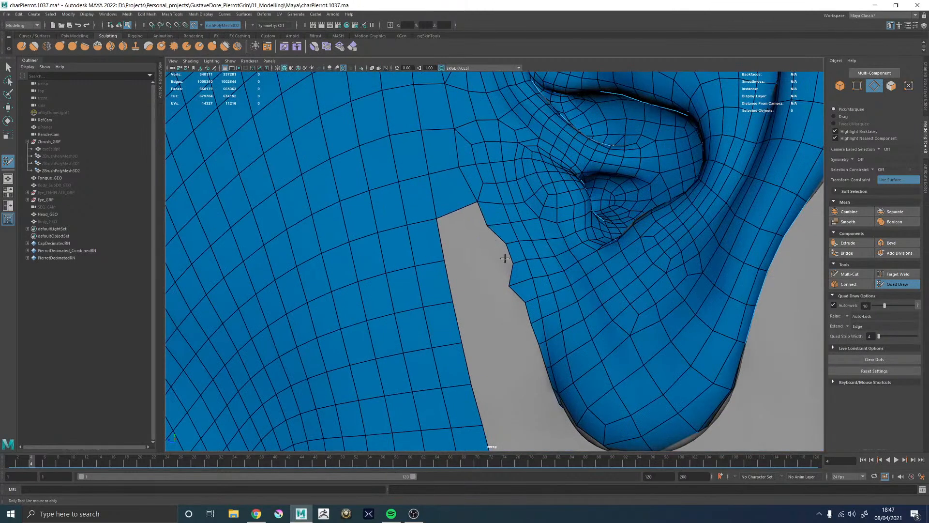
{"action": "mouse_move", "coordinate": [508, 286]}
{"action": "left_mouse_down"}
{"action": "mouse_move", "coordinate": [524, 306]}
{"action": "mouse_move", "coordinate": [514, 303]}
{"action": "left_mouse_up"}
{"action": "left_click", "coordinate": [495, 266]}
{"action": "left_click", "coordinate": [508, 284], "text": "shift"}
{"action": "left_click", "coordinate": [498, 257], "text": "shift"}
Fill quads down the gap between the cheek and the ear's reshaped border, and relax the vertices around them
{"action": "right_click_drag", "start_coordinate": [498, 257], "coordinate": [355, 205], "text": "alt"}
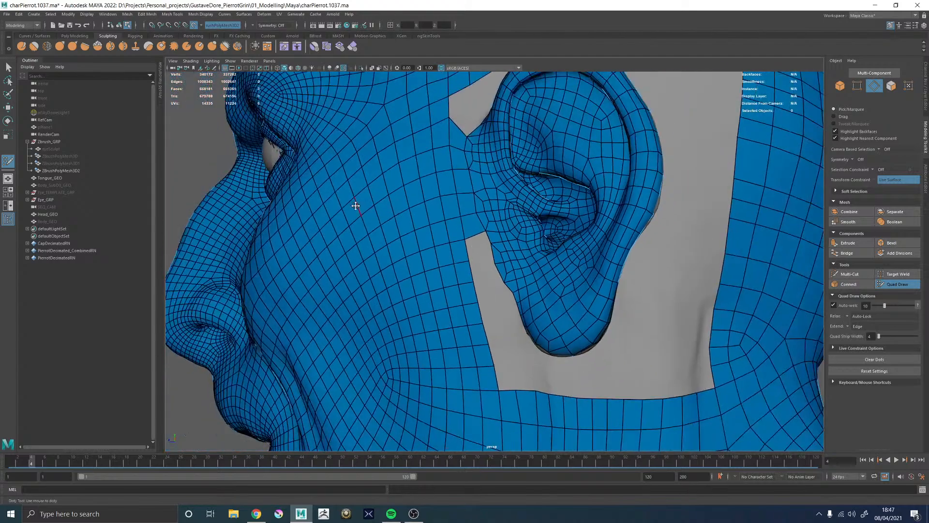
{"action": "mouse_move", "coordinate": [466, 227]}
{"action": "left_mouse_down", "text": "alt"}
{"action": "mouse_move", "coordinate": [530, 234]}
{"action": "mouse_move", "coordinate": [438, 228]}
{"action": "left_mouse_up", "text": "alt"}
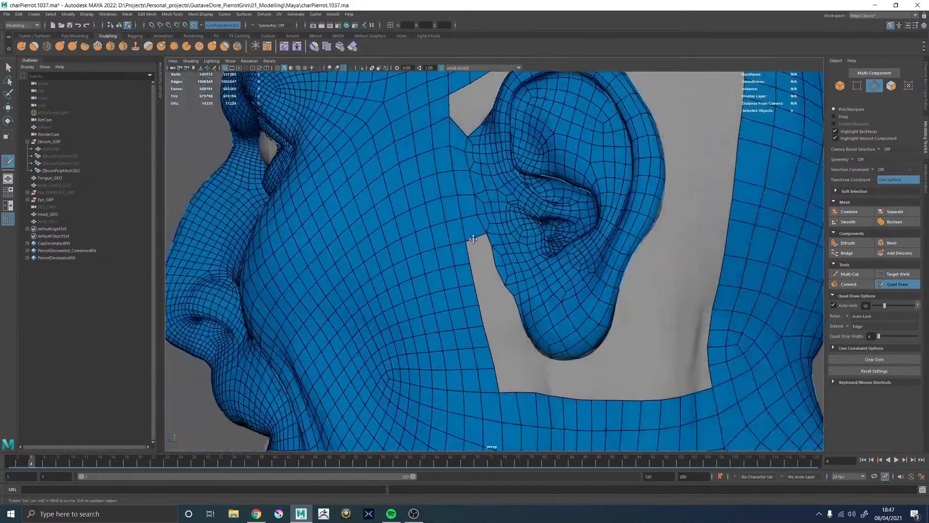
{"action": "right_click_drag", "start_coordinate": [407, 220], "coordinate": [478, 232], "text": "alt"}
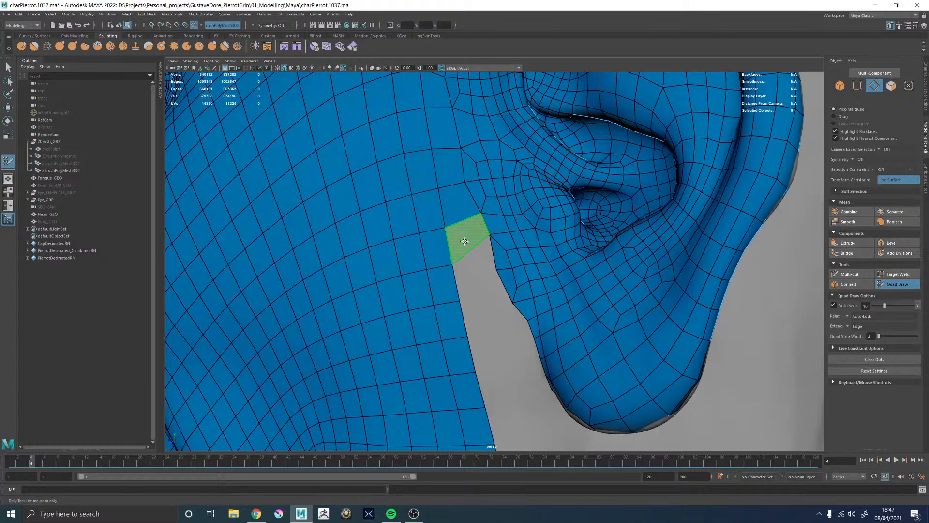
{"action": "left_click", "coordinate": [481, 308], "text": "shift"}
{"action": "left_click", "coordinate": [481, 274], "text": "shift"}
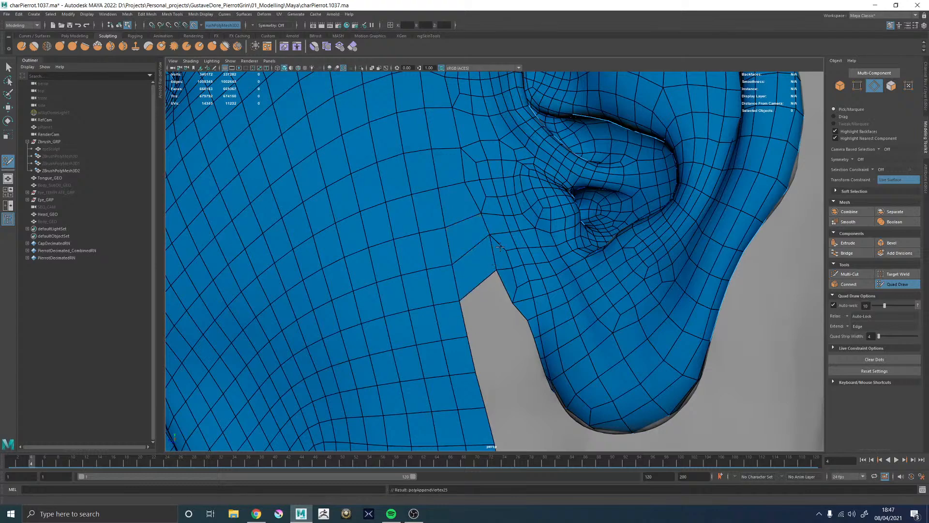
{"action": "left_click", "coordinate": [487, 298], "text": "shift"}
{"action": "mouse_move", "coordinate": [496, 275]}
{"action": "left_mouse_down", "text": "shift"}
{"action": "mouse_move", "coordinate": [506, 266]}
{"action": "mouse_move", "coordinate": [525, 276]}
{"action": "mouse_move", "coordinate": [481, 152]}
{"action": "mouse_move", "coordinate": [481, 203]}
{"action": "left_mouse_up", "text": "shift"}
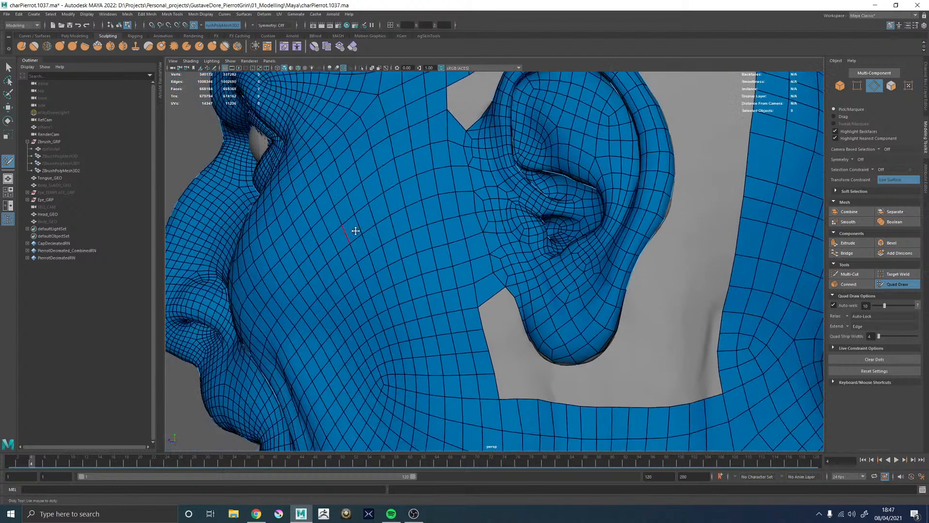
Save the scene as the next incremental version, charPierrot.1038.ma
{"action": "right_click_drag", "start_coordinate": [477, 264], "coordinate": [353, 232], "text": "alt"}
{"action": "right_click_drag", "start_coordinate": [464, 268], "coordinate": [331, 242], "text": "alt"}
{"action": "mouse_move", "coordinate": [485, 221]}
{"action": "left_mouse_down", "text": "alt"}
{"action": "mouse_move", "coordinate": [529, 227]}
{"action": "mouse_move", "coordinate": [496, 232]}
{"action": "left_mouse_up", "text": "alt"}
{"action": "right_click_drag", "start_coordinate": [518, 256], "coordinate": [656, 293], "text": "alt"}
{"action": "key", "text": "ctrl+alt+s"}
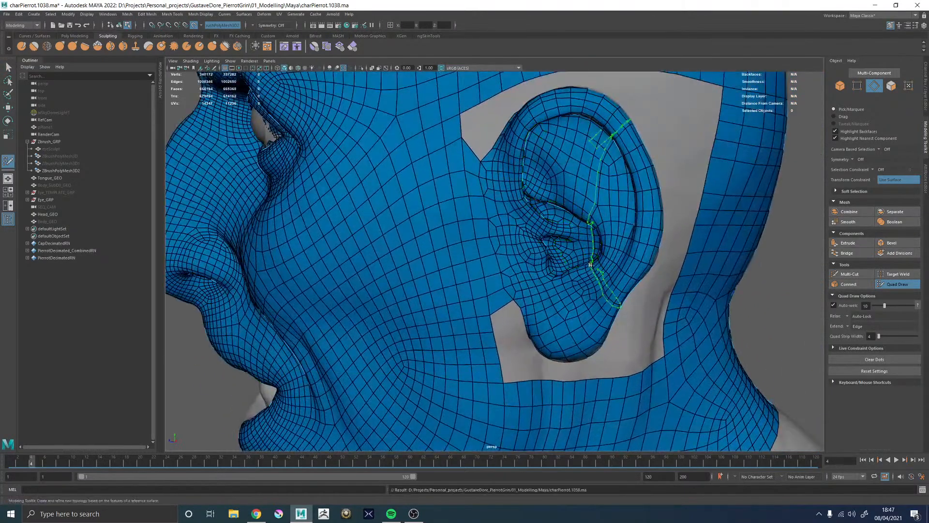
Pull a border vertex above the ear lobe toward the cheek and fill quads beside the lobe
{"action": "right_click_drag", "start_coordinate": [487, 230], "coordinate": [556, 244], "text": "alt"}
{"action": "middle_click_drag", "start_coordinate": [554, 332], "coordinate": [497, 208], "text": "alt"}
{"action": "right_click_drag", "start_coordinate": [513, 227], "coordinate": [571, 263], "text": "alt"}
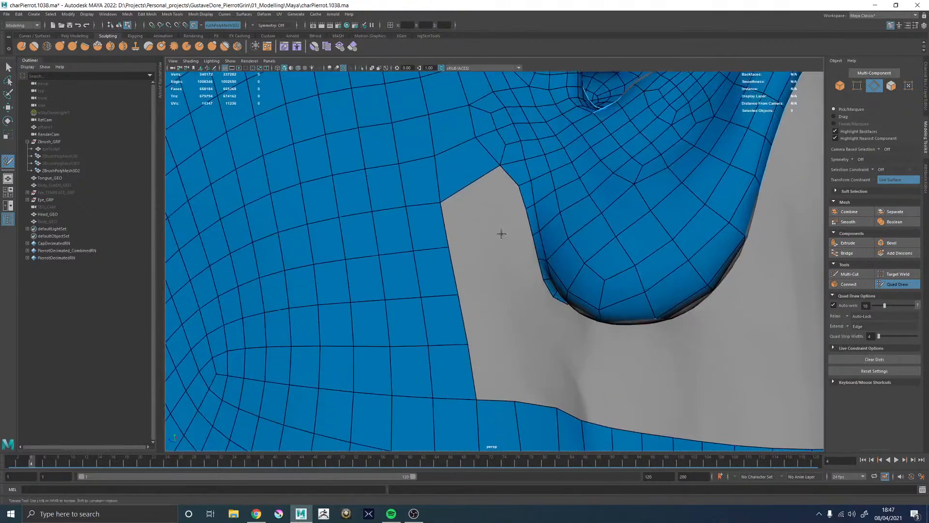
{"action": "left_click_drag", "start_coordinate": [500, 234], "coordinate": [515, 233], "text": "alt"}
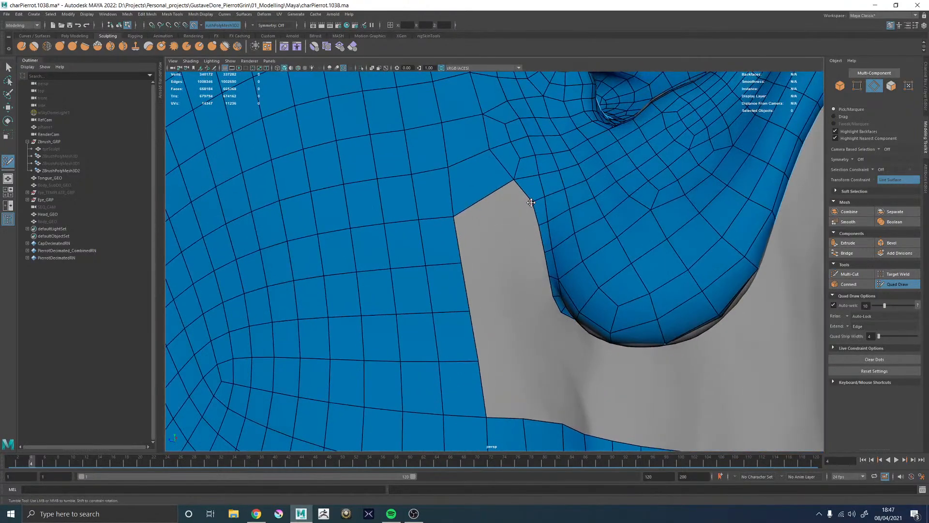
{"action": "left_click_drag", "start_coordinate": [531, 202], "coordinate": [523, 205]}
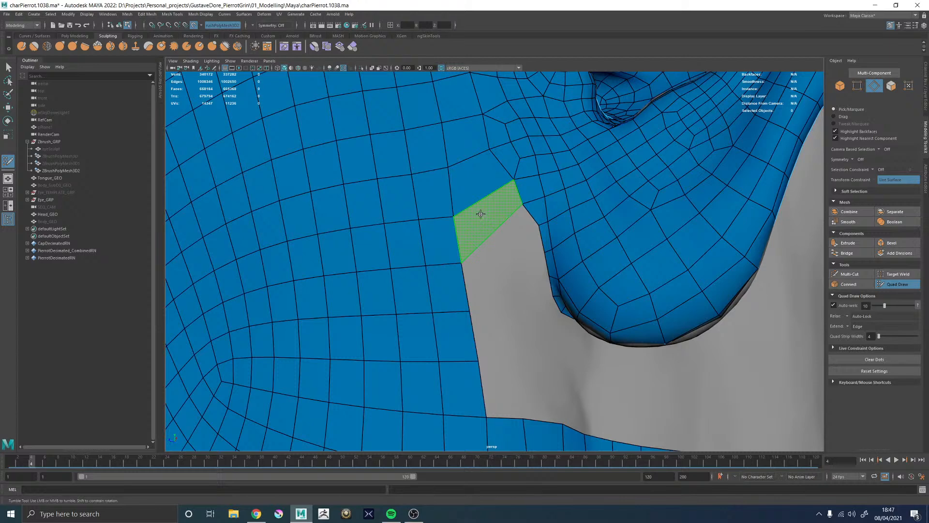
{"action": "left_click", "coordinate": [534, 272], "text": "shift"}
Fill the next quad between the cheek and the front of the lobe and lower its upper ear-side vertex
{"action": "left_click_drag", "start_coordinate": [533, 268], "coordinate": [541, 263], "text": "alt"}
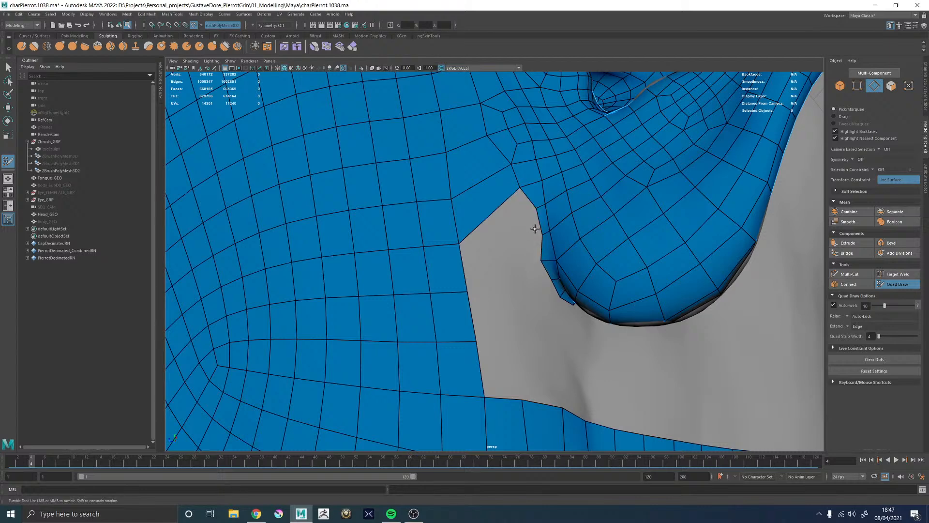
{"action": "left_click", "coordinate": [507, 247], "text": "shift"}
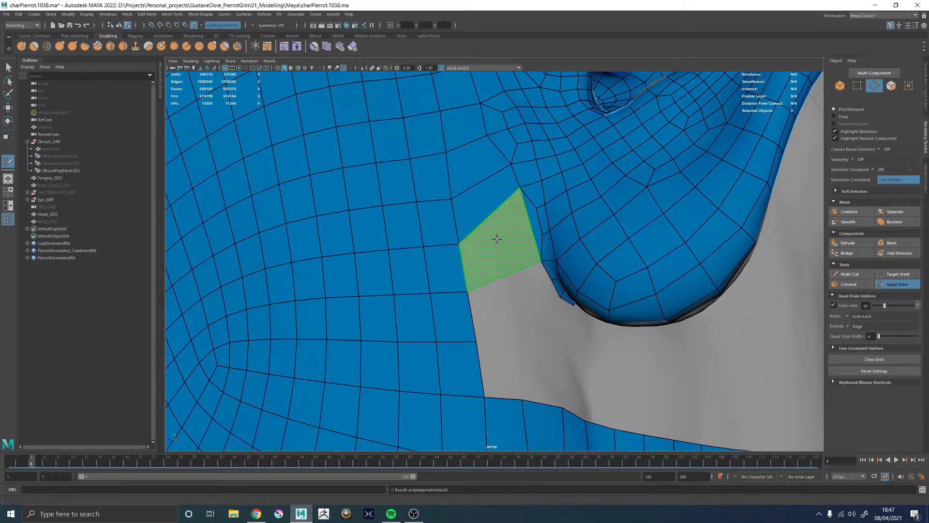
{"action": "left_click_drag", "start_coordinate": [519, 190], "coordinate": [519, 202]}
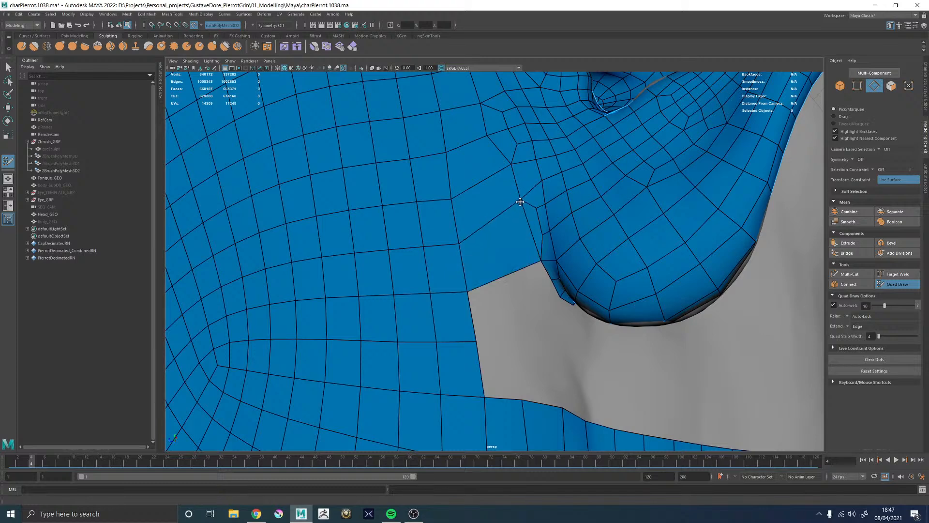
Fill another quad across the gap from the cheek border to the underside of the lobe's front edge
{"action": "right_click_drag", "start_coordinate": [520, 190], "coordinate": [366, 188], "text": "alt"}
{"action": "left_click_drag", "start_coordinate": [501, 213], "coordinate": [474, 229], "text": "alt"}
{"action": "right_click_drag", "start_coordinate": [514, 246], "coordinate": [579, 263], "text": "alt"}
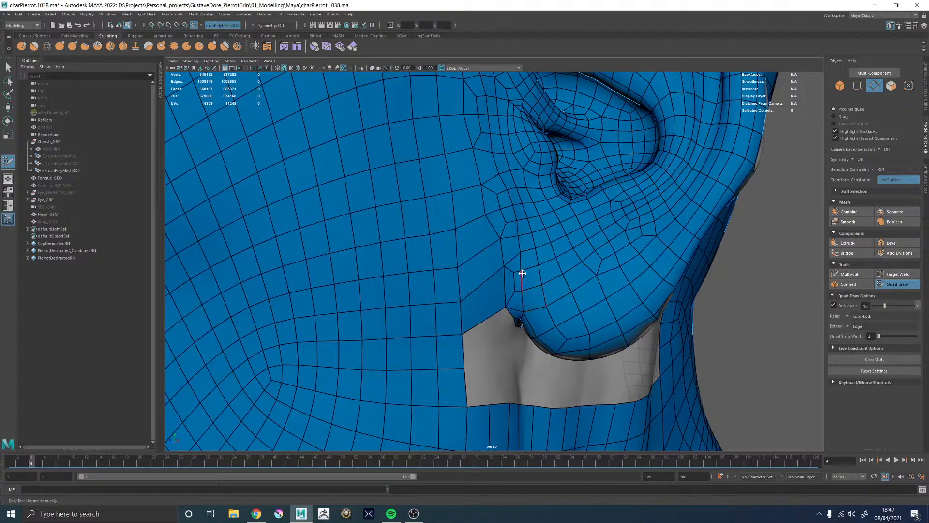
{"action": "left_click_drag", "start_coordinate": [533, 253], "coordinate": [543, 208], "text": "alt"}
{"action": "right_click_drag", "start_coordinate": [543, 207], "coordinate": [340, 215], "text": "alt"}
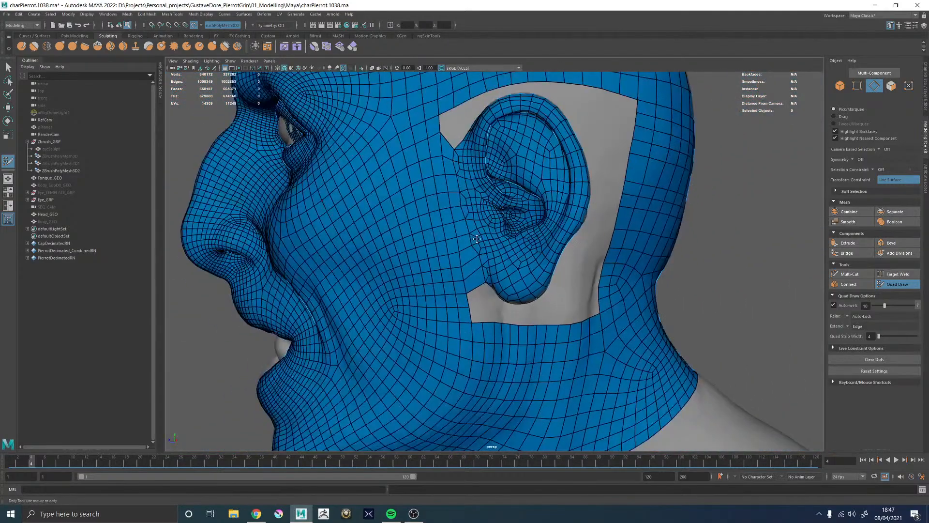
{"action": "mouse_move", "coordinate": [477, 236]}
{"action": "left_mouse_down", "text": "alt"}
{"action": "mouse_move", "coordinate": [489, 238]}
{"action": "mouse_move", "coordinate": [477, 224]}
{"action": "mouse_move", "coordinate": [498, 242]}
{"action": "mouse_move", "coordinate": [460, 243]}
{"action": "mouse_move", "coordinate": [479, 245]}
{"action": "left_mouse_up", "text": "alt"}
{"action": "right_click_drag", "start_coordinate": [479, 245], "coordinate": [542, 281], "text": "alt"}
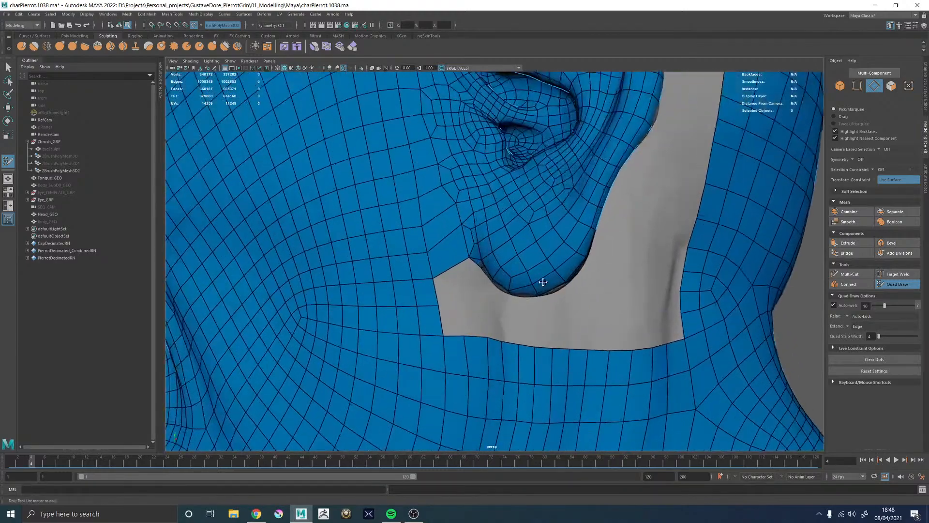
{"action": "middle_click_drag", "start_coordinate": [464, 228], "coordinate": [479, 209], "text": "alt"}
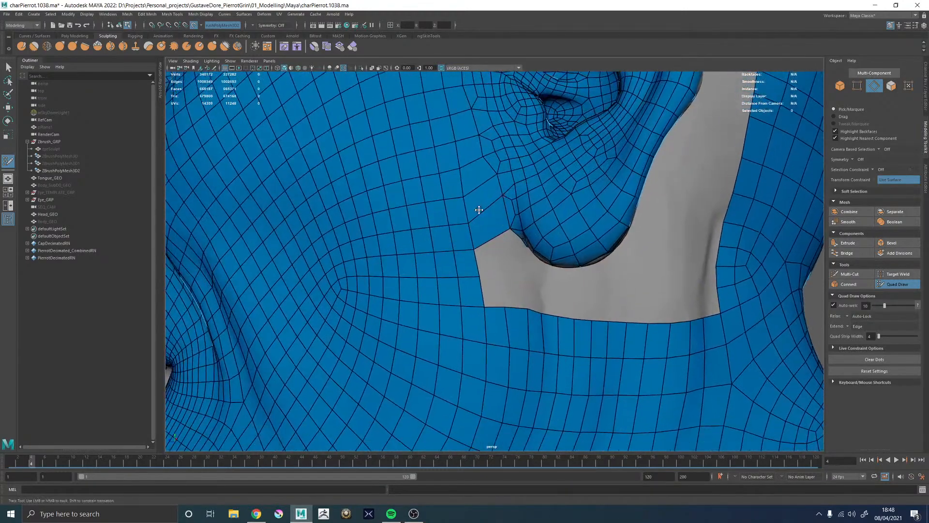
{"action": "right_click_drag", "start_coordinate": [479, 209], "coordinate": [512, 223], "text": "alt"}
{"action": "left_click_drag", "start_coordinate": [512, 223], "coordinate": [508, 201], "text": "alt"}
{"action": "middle_click_drag", "start_coordinate": [508, 201], "coordinate": [507, 241], "text": "alt"}
{"action": "left_click_drag", "start_coordinate": [507, 235], "coordinate": [496, 227], "text": "alt"}
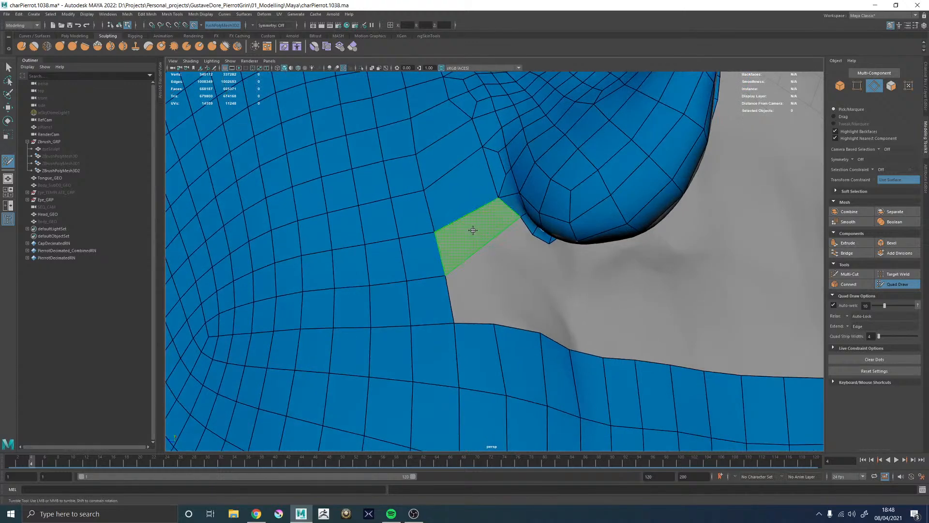
{"action": "left_click", "coordinate": [500, 258], "text": "shift"}
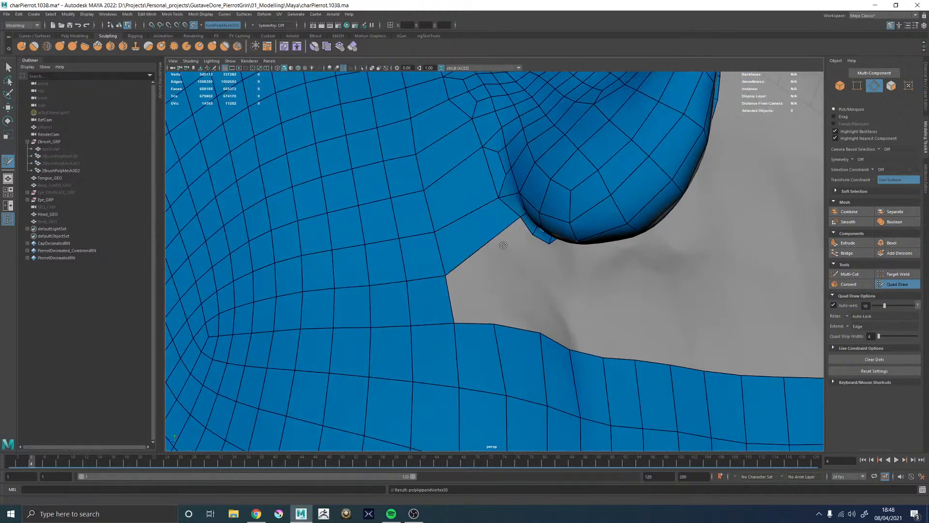
Undo the last quad below the lobe, place a new dot in the gap and fill two stacked quads between it and the cheek border
{"action": "key", "text": "ctrl+z"}
{"action": "left_click", "coordinate": [489, 270]}
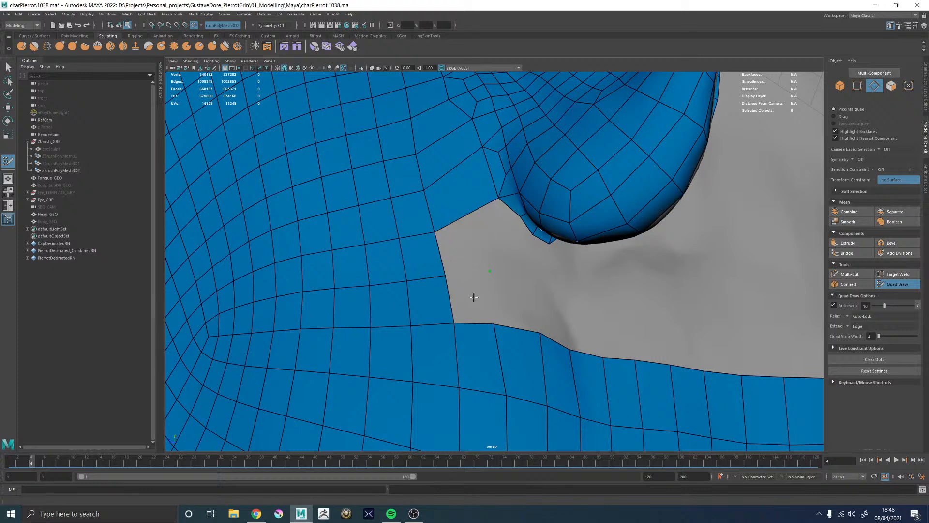
{"action": "left_click", "coordinate": [473, 297], "text": "shift"}
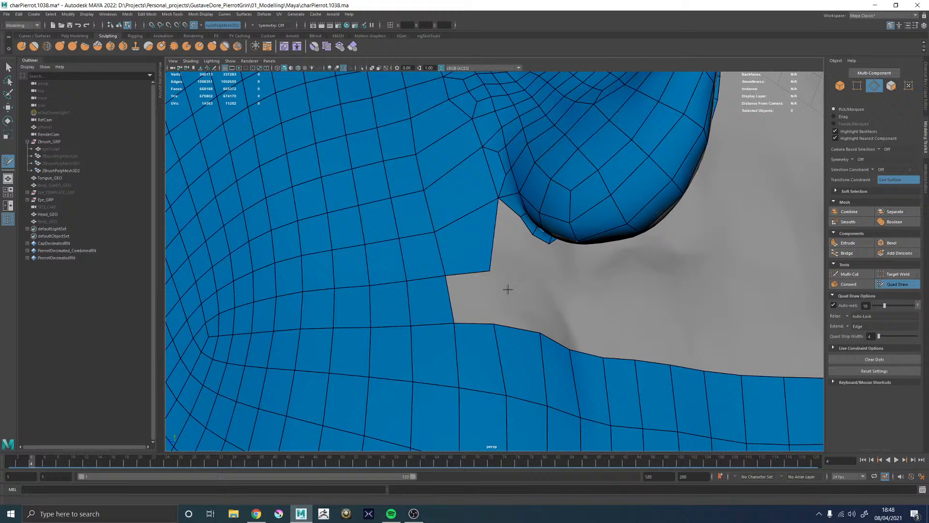
{"action": "left_click", "coordinate": [475, 296], "text": "shift"}
Examine the edge flow where the ear meets the cheek and the gap still open around the ear, from close up and from the whole head
{"action": "mouse_move", "coordinate": [502, 251]}
{"action": "left_mouse_down", "text": "alt"}
{"action": "mouse_move", "coordinate": [501, 236]}
{"action": "mouse_move", "coordinate": [425, 129]}
{"action": "mouse_move", "coordinate": [474, 224]}
{"action": "left_mouse_up", "text": "alt"}
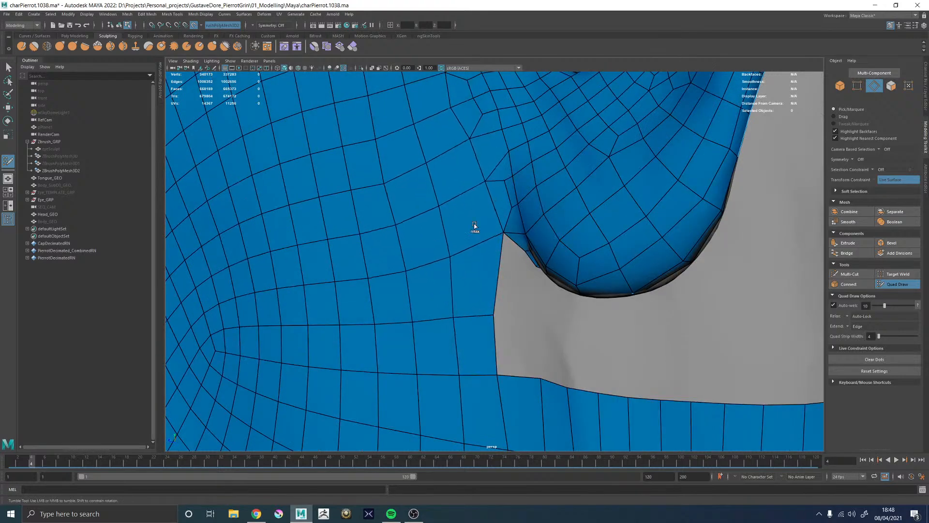
{"action": "right_click_drag", "start_coordinate": [470, 197], "coordinate": [460, 241], "text": "alt"}
{"action": "middle_click_drag", "start_coordinate": [445, 136], "coordinate": [449, 196], "text": "alt"}
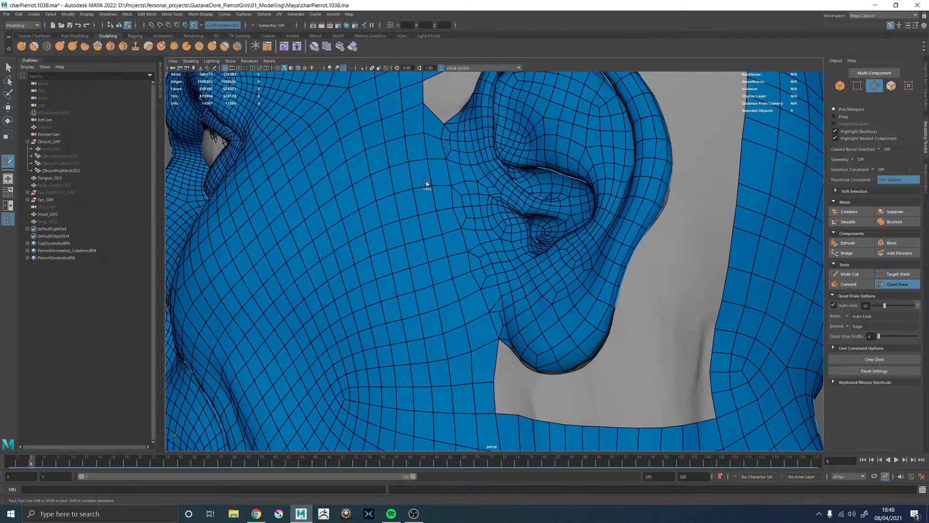
{"action": "right_click_drag", "start_coordinate": [449, 213], "coordinate": [411, 242], "text": "alt"}
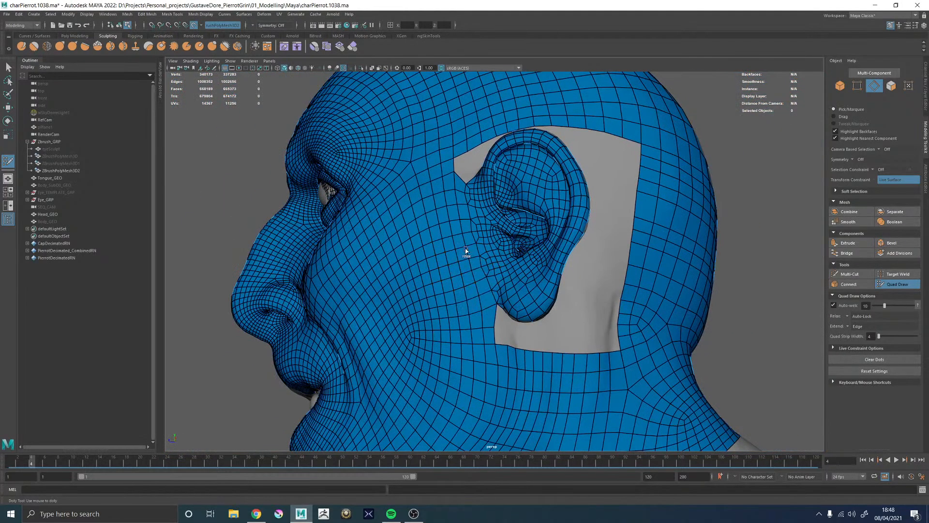
{"action": "right_click_drag", "start_coordinate": [531, 241], "coordinate": [462, 223], "text": "alt"}
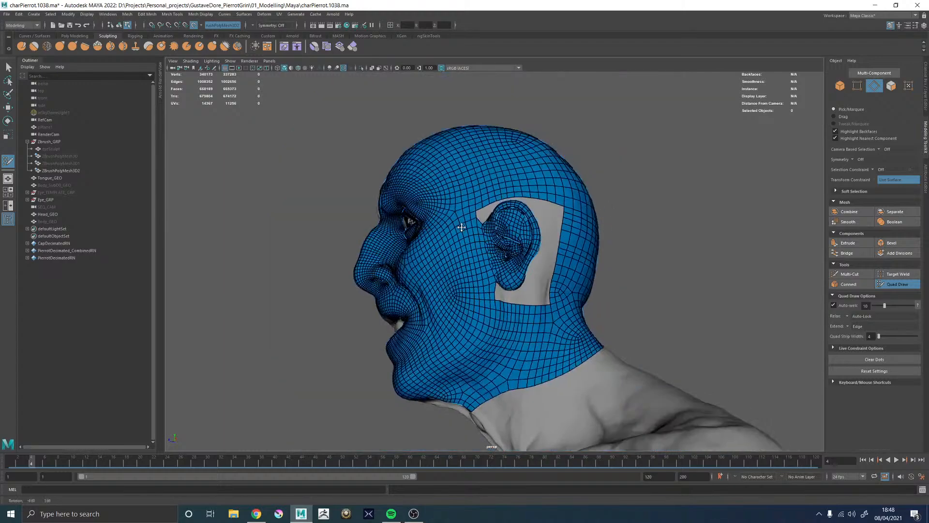
{"action": "mouse_move", "coordinate": [462, 223]}
{"action": "left_mouse_down", "text": "alt"}
{"action": "mouse_move", "coordinate": [486, 242]}
{"action": "mouse_move", "coordinate": [507, 233]}
{"action": "mouse_move", "coordinate": [479, 227]}
{"action": "left_mouse_up", "text": "alt"}
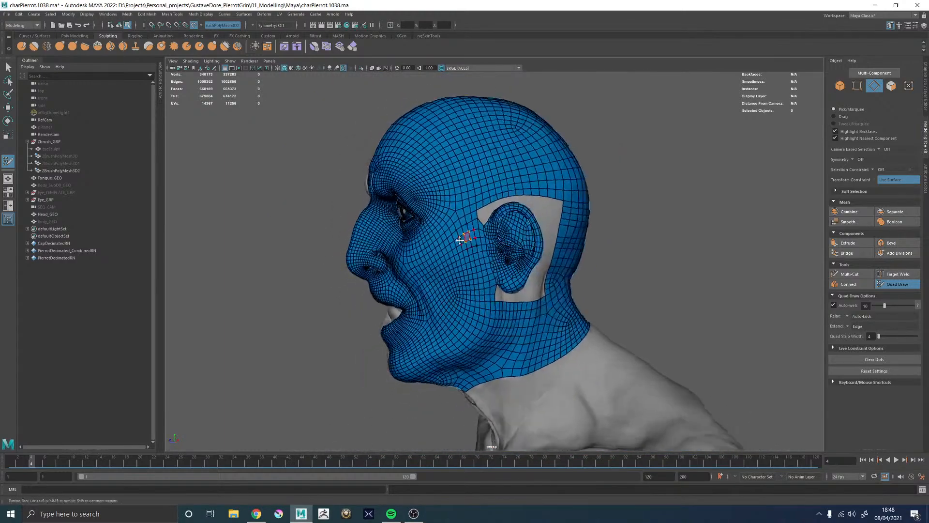
{"action": "right_click_drag", "start_coordinate": [479, 228], "coordinate": [474, 198], "text": "alt"}
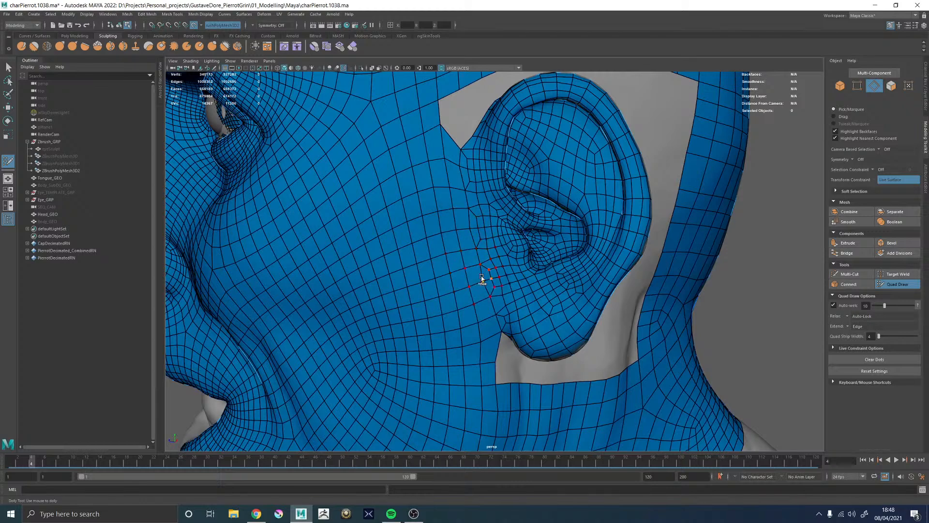
{"action": "scroll", "coordinate": [472, 234], "scroll_direction": "up", "scroll_amount": 4}
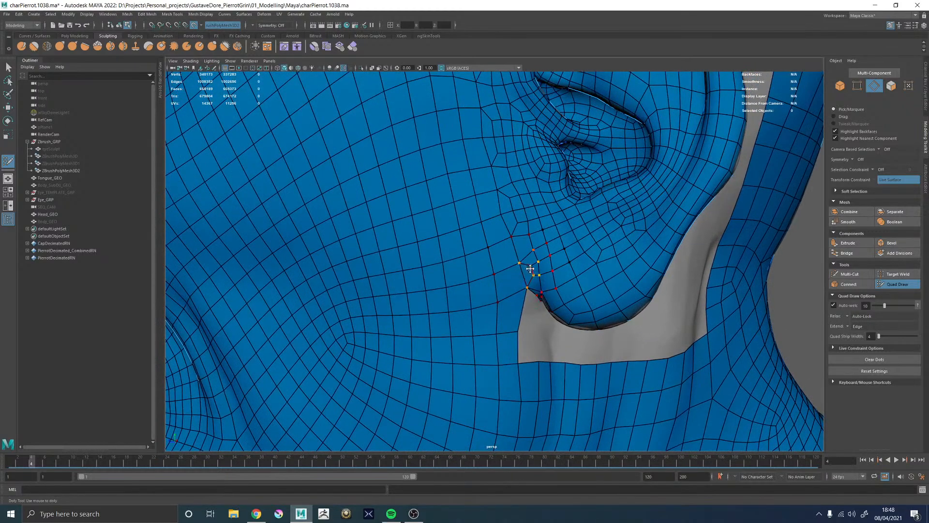
{"action": "scroll", "coordinate": [518, 242], "scroll_direction": "down", "scroll_amount": 4}
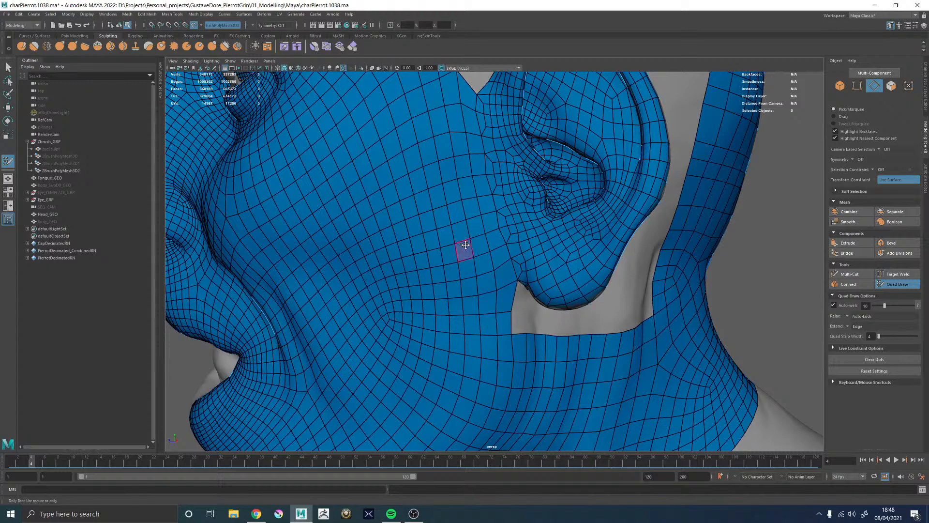
{"action": "middle_click_drag", "start_coordinate": [464, 253], "coordinate": [486, 262], "text": "alt"}
{"action": "left_click_drag", "start_coordinate": [486, 261], "coordinate": [492, 363], "text": "alt"}
{"action": "scroll", "coordinate": [521, 301], "scroll_direction": "down", "scroll_amount": 5}
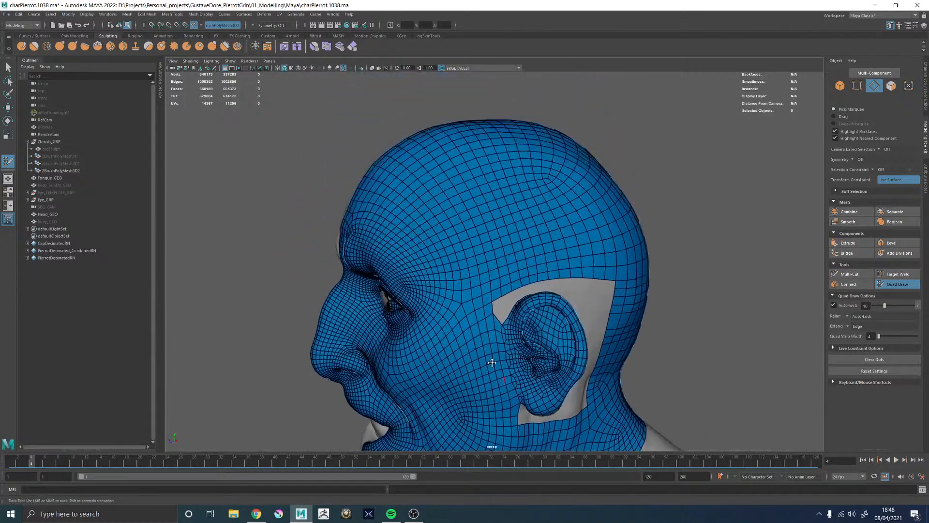
Try to fill three quads between the cheek mesh and the ear's upper front edge with Quad Draw
{"action": "scroll", "coordinate": [536, 297], "scroll_direction": "up", "scroll_amount": 6}
{"action": "scroll", "coordinate": [536, 296], "scroll_direction": "up", "scroll_amount": 3}
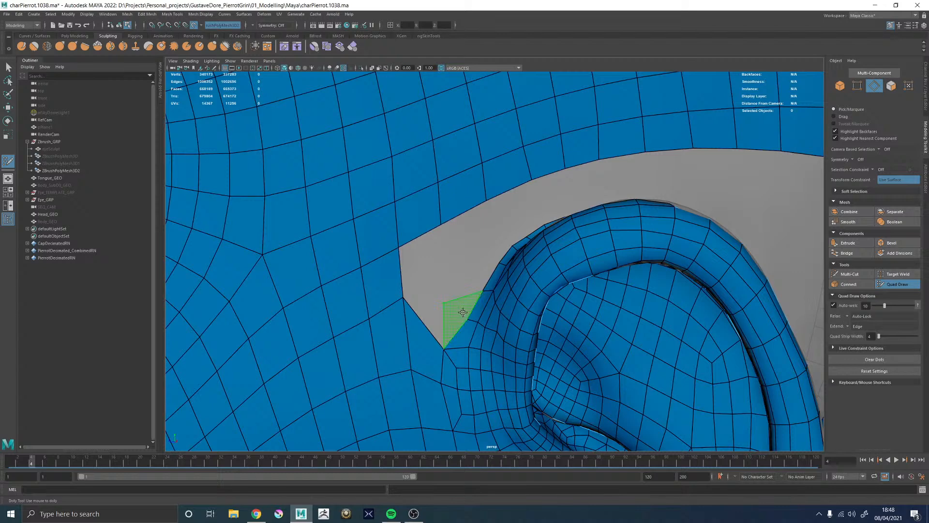
{"action": "left_click", "coordinate": [457, 310], "text": "shift"}
{"action": "middle_click_drag", "start_coordinate": [452, 311], "coordinate": [460, 243], "text": "alt"}
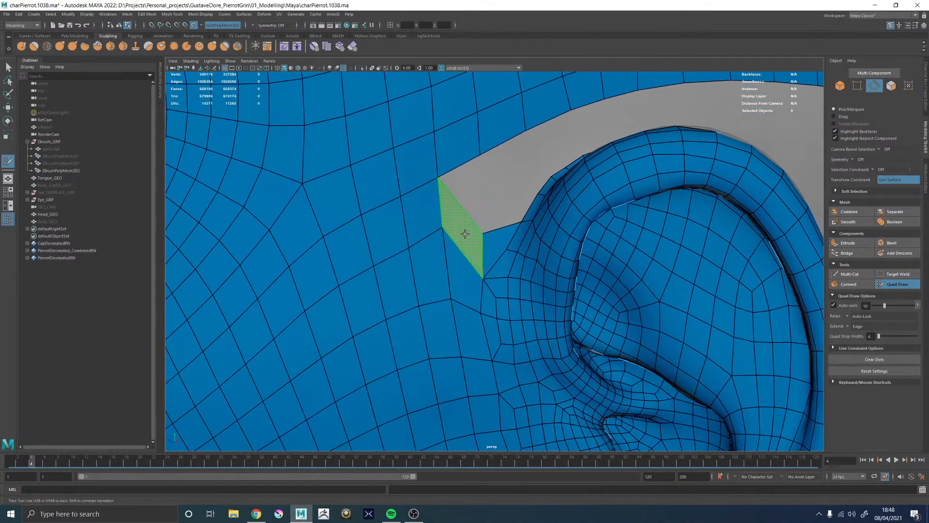
{"action": "left_click", "coordinate": [465, 234], "text": "shift"}
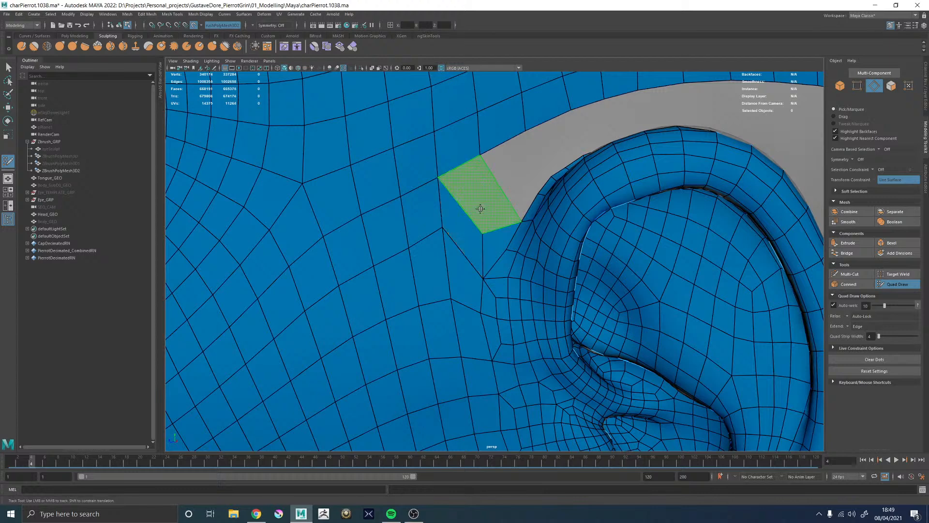
{"action": "right_click_drag", "start_coordinate": [527, 234], "coordinate": [400, 187], "text": "alt"}
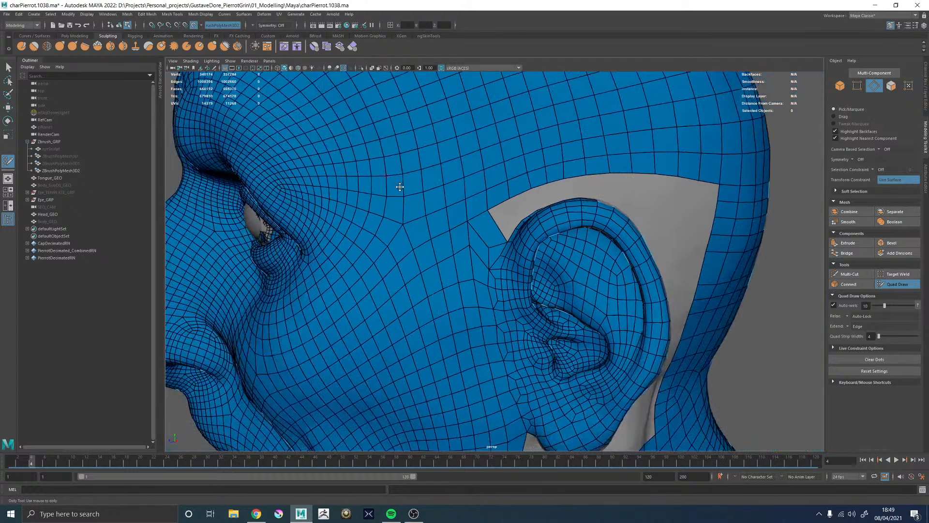
Try to relax the cheek and ear-border vertices in front of the ear to even out the quads
{"action": "mouse_move", "coordinate": [489, 252]}
{"action": "left_mouse_down", "text": "shift"}
{"action": "mouse_move", "coordinate": [491, 262]}
{"action": "mouse_move", "coordinate": [460, 232]}
{"action": "mouse_move", "coordinate": [458, 257]}
{"action": "left_mouse_up", "text": "shift"}
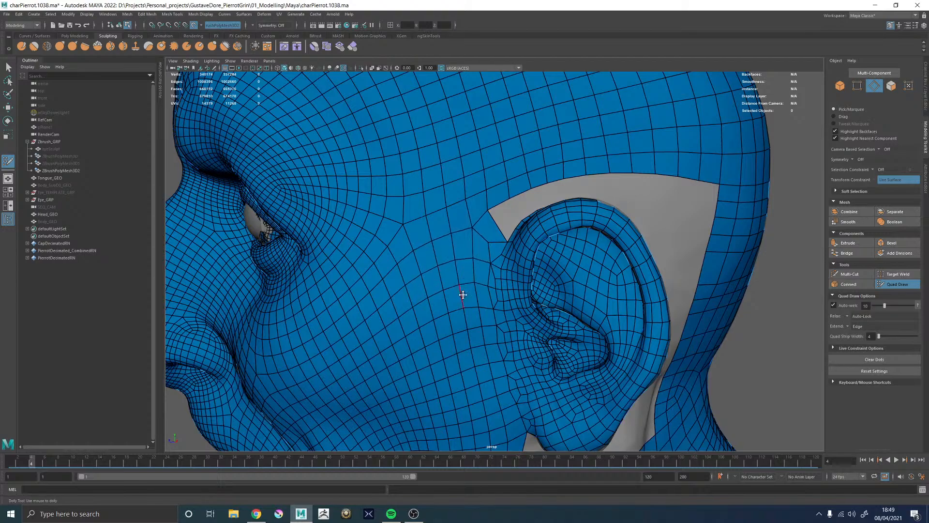
{"action": "left_click_drag", "start_coordinate": [463, 295], "coordinate": [475, 276], "text": "alt"}
{"action": "right_click_drag", "start_coordinate": [475, 276], "coordinate": [811, 358], "text": "alt"}
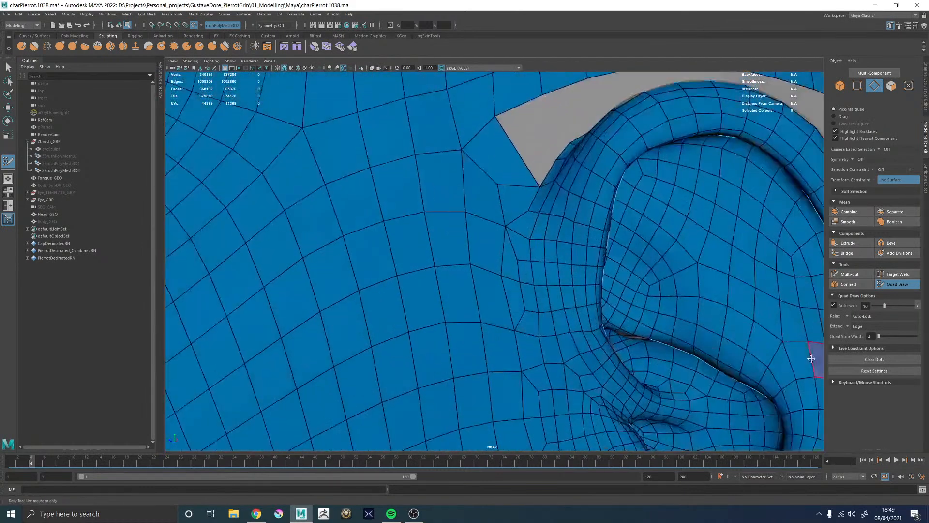
{"action": "left_click_drag", "start_coordinate": [509, 277], "coordinate": [527, 301], "text": "shift"}
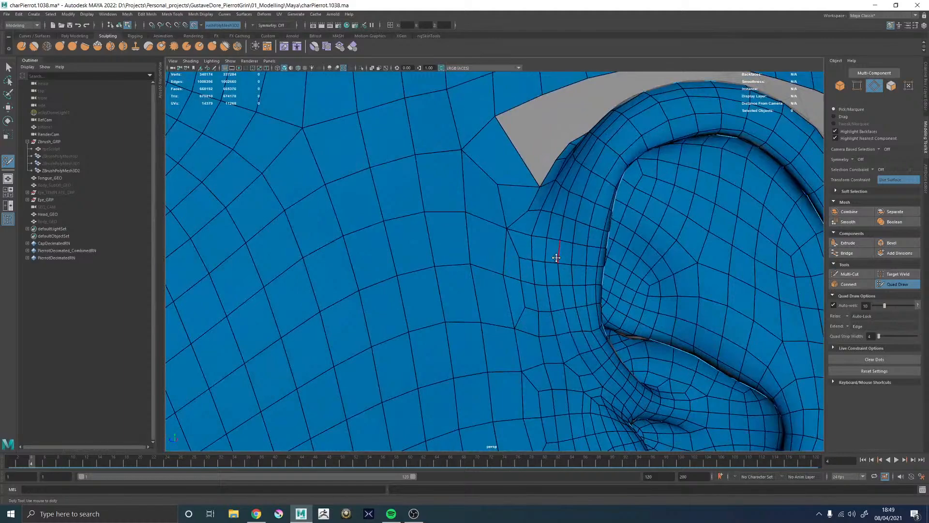
{"action": "mouse_move", "coordinate": [556, 257]}
{"action": "left_mouse_down", "text": "alt"}
{"action": "mouse_move", "coordinate": [589, 263]}
{"action": "mouse_move", "coordinate": [544, 262]}
{"action": "left_mouse_up", "text": "alt"}
{"action": "right_click_drag", "start_coordinate": [580, 274], "coordinate": [347, 229], "text": "alt"}
{"action": "left_click_drag", "start_coordinate": [548, 280], "coordinate": [583, 327], "text": "alt"}
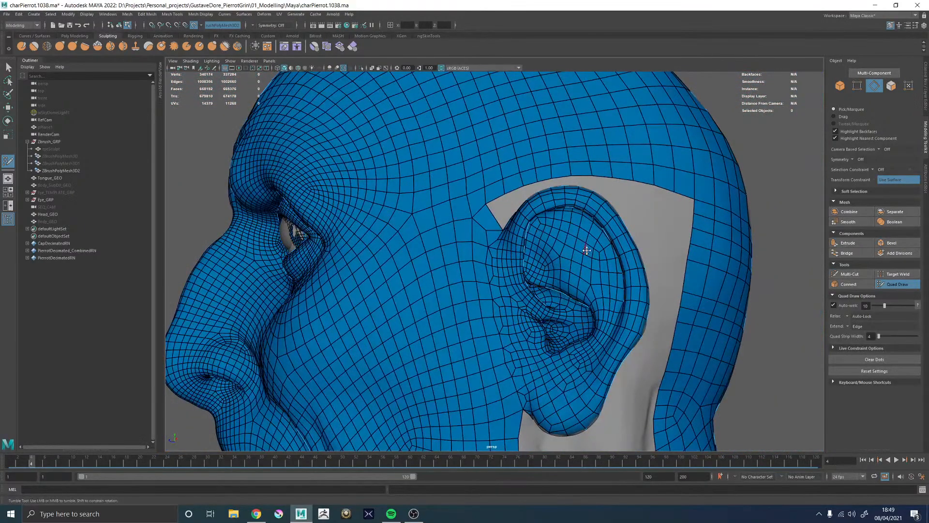
{"action": "right_click_drag", "start_coordinate": [586, 250], "coordinate": [475, 276], "text": "alt"}
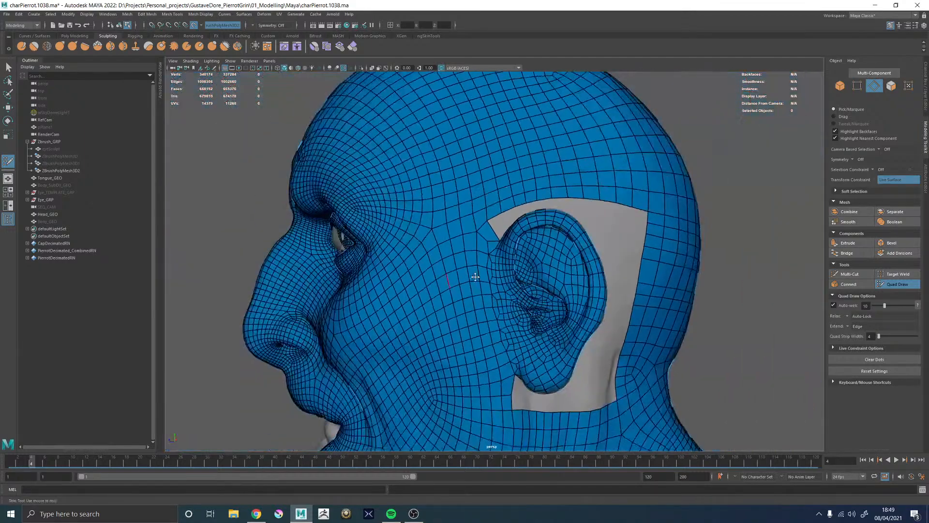
Undo the relaxing and the three quads filled at the ear's upper front edge
{"action": "key", "text": "ctrl+z"}
{"action": "key", "text": "ctrl+z"}
{"action": "key", "text": "ctrl+z"}
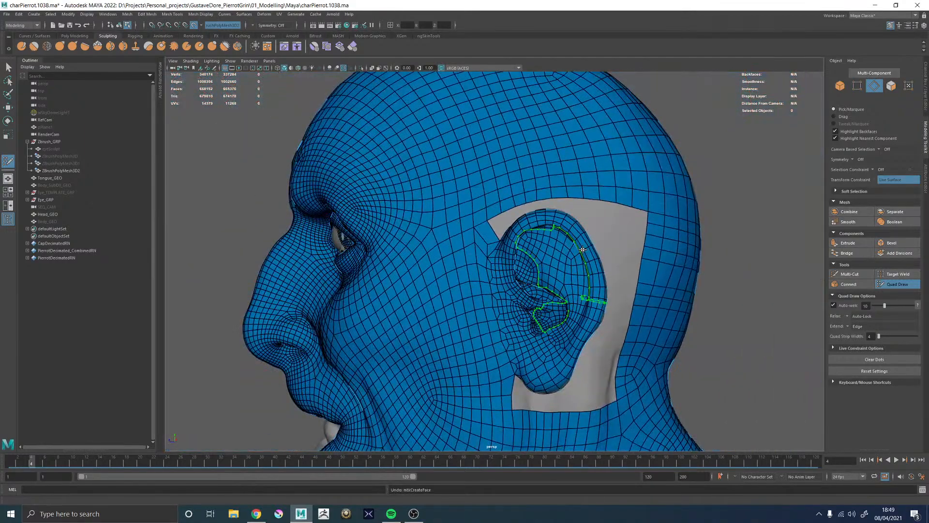
{"action": "key", "text": "ctrl+z"}
{"action": "key", "text": "ctrl+z"}
{"action": "key", "text": "ctrl+z"}
{"action": "key", "text": "ctrl+z"}
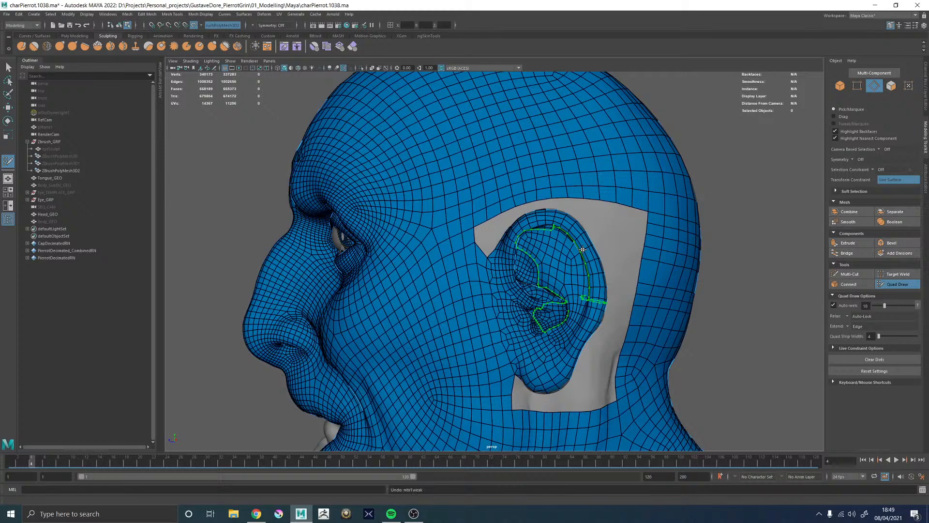
Undo the earlier retopology edits step by step until all faces connecting the cheek to the front of the ear are removed
{"action": "key", "text": "ctrl+z"}
{"action": "key", "text": "ctrl+z"}
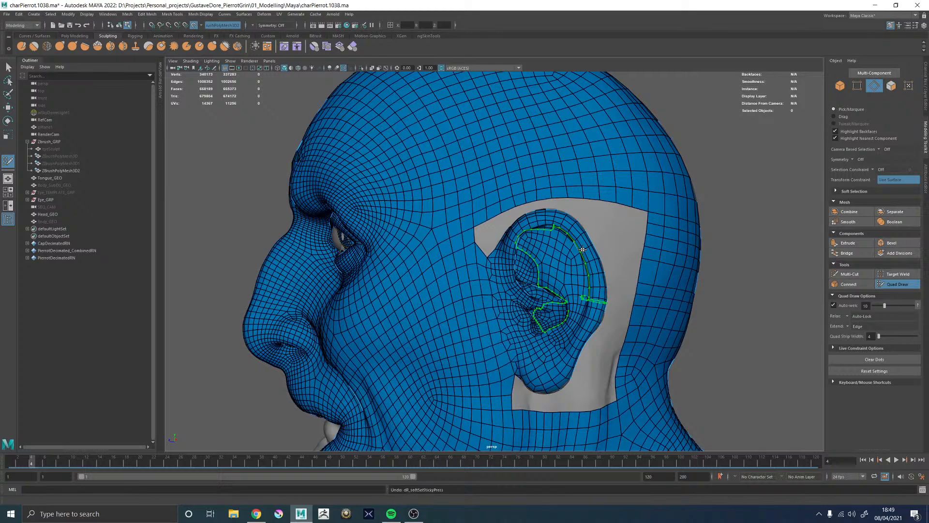
{"action": "key", "text": "ctrl+z"}
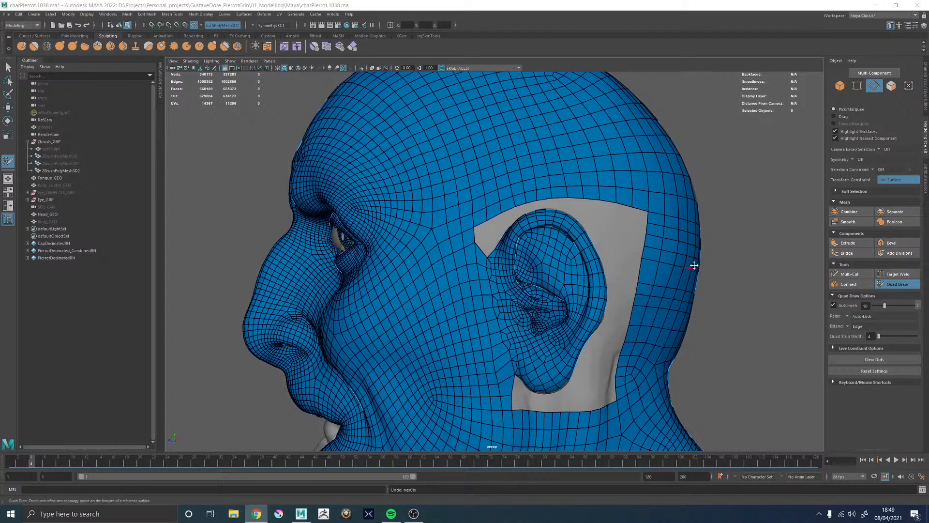
{"action": "left_click_drag", "start_coordinate": [742, 260], "coordinate": [750, 261], "text": "alt"}
{"action": "key", "text": "ctrl+z"}
{"action": "key", "text": "ctrl+z"}
{"action": "key", "text": "ctrl+z"}
{"action": "key", "text": "ctrl+z"}
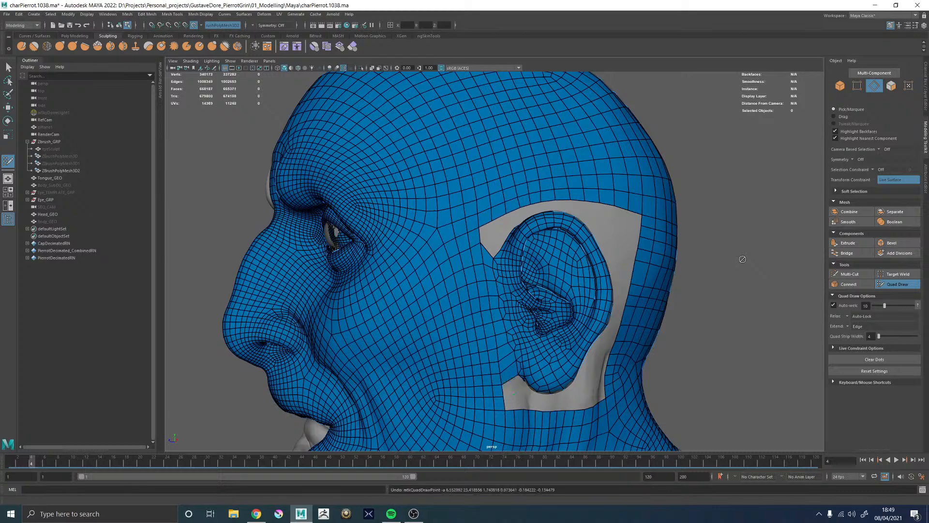
{"action": "key", "text": "ctrl+z"}
{"action": "key", "text": "ctrl+z"}
{"action": "key", "text": "ctrl+z"}
{"action": "key", "text": "ctrl+z"}
{"action": "key", "text": "ctrl+z"}
{"action": "key", "text": "ctrl+z"}
{"action": "key", "text": "ctrl+z"}
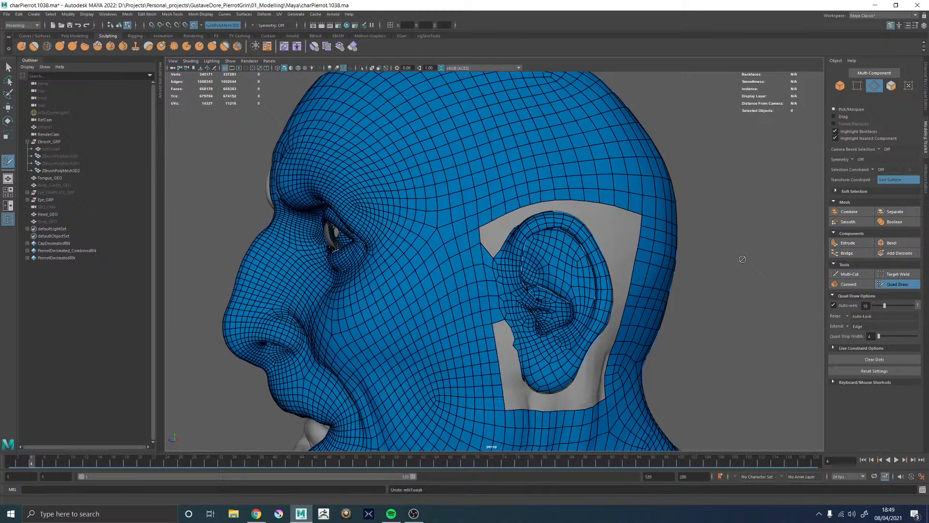
{"action": "key", "text": "ctrl+z"}
{"action": "key", "text": "ctrl+z"}
{"action": "key", "text": "ctrl+z"}
{"action": "key", "text": "ctrl+z"}
{"action": "key", "text": "ctrl+z"}
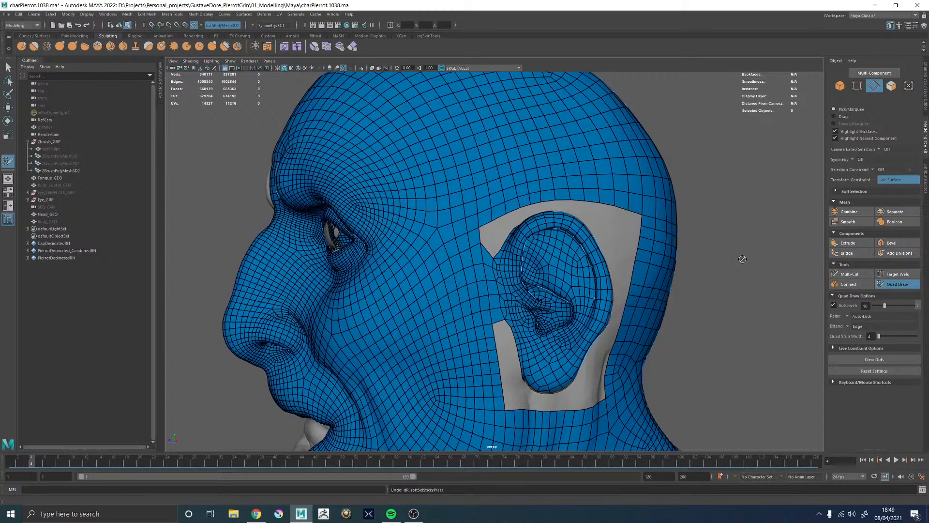
{"action": "key", "text": "ctrl+z"}
{"action": "key", "text": "ctrl+z"}
{"action": "key", "text": "ctrl+z"}
{"action": "key", "text": "ctrl+z"}
{"action": "key", "text": "ctrl+z"}
{"action": "key", "text": "ctrl+z"}
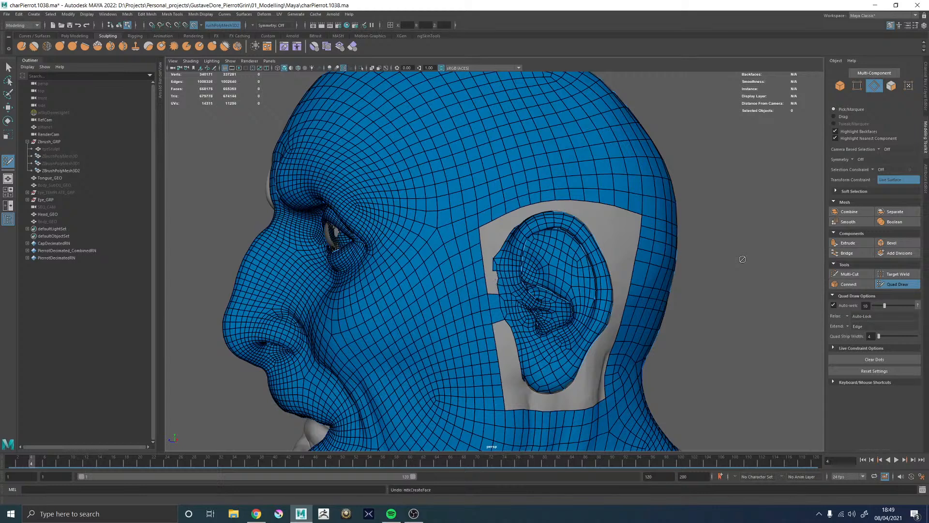
{"action": "key", "text": "ctrl+z"}
{"action": "key", "text": "ctrl+z"}
{"action": "key", "text": "ctrl+z"}
{"action": "key", "text": "ctrl+z"}
{"action": "key", "text": "ctrl+z"}
{"action": "key", "text": "ctrl+z"}
{"action": "key", "text": "ctrl+z"}
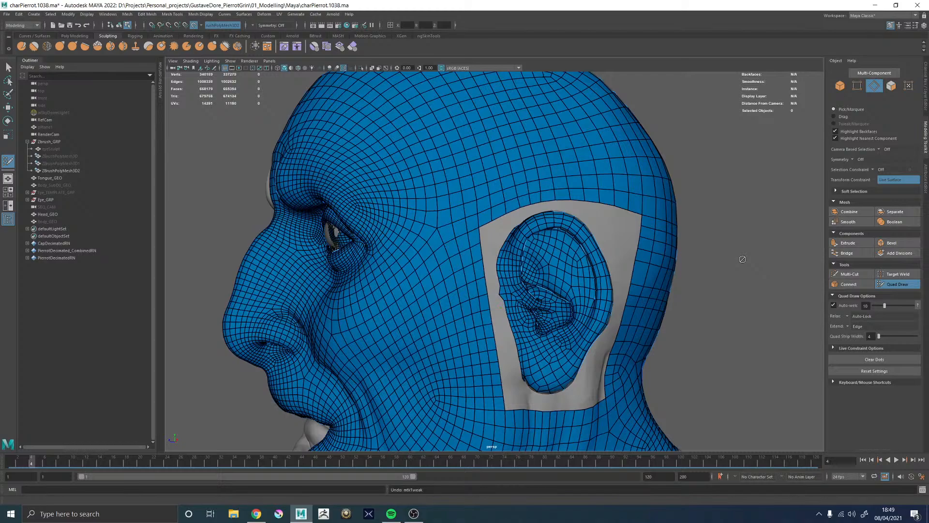
Examine the edge flow from the mouth corner across the cheek to the open gap in front of the ear
{"action": "left_click_drag", "start_coordinate": [622, 292], "coordinate": [466, 247], "text": "alt"}
{"action": "scroll", "coordinate": [519, 342], "scroll_direction": "up", "scroll_amount": 3}
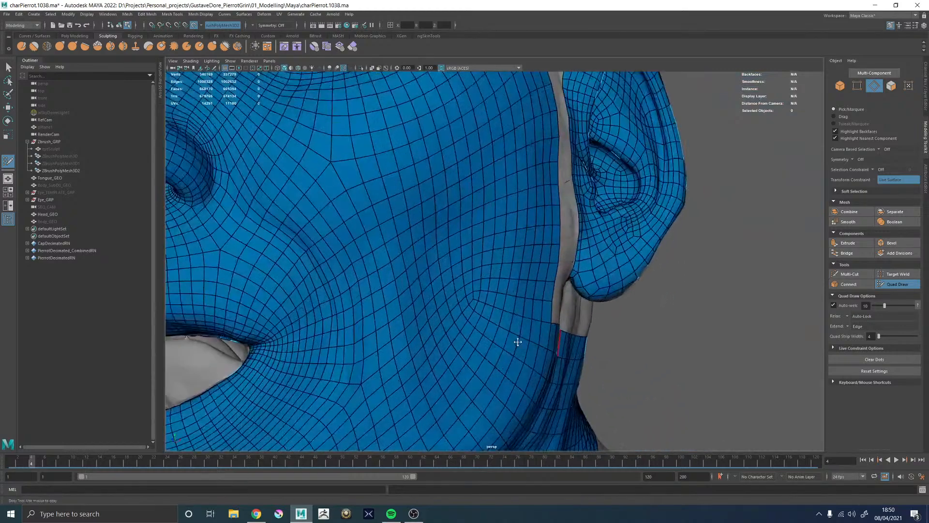
{"action": "scroll", "coordinate": [393, 307], "scroll_direction": "up", "scroll_amount": 3}
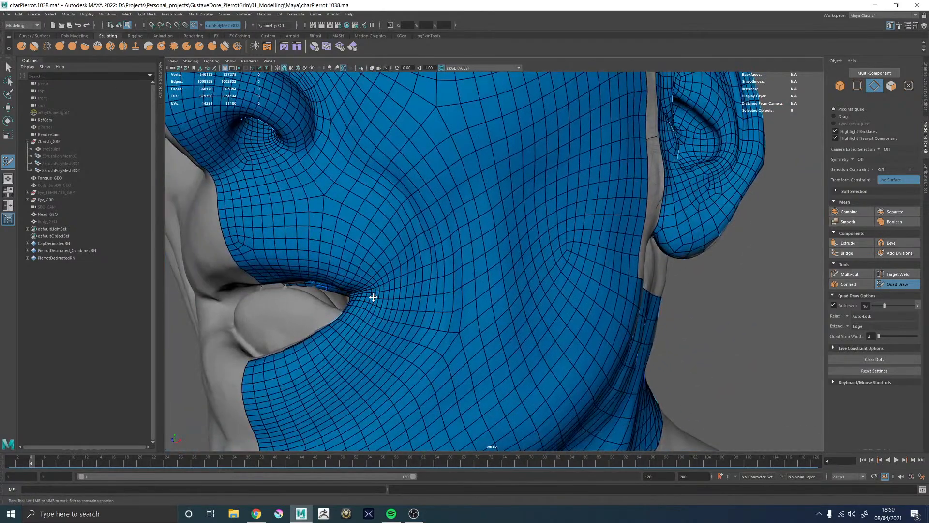
{"action": "scroll", "coordinate": [373, 297], "scroll_direction": "up", "scroll_amount": 2}
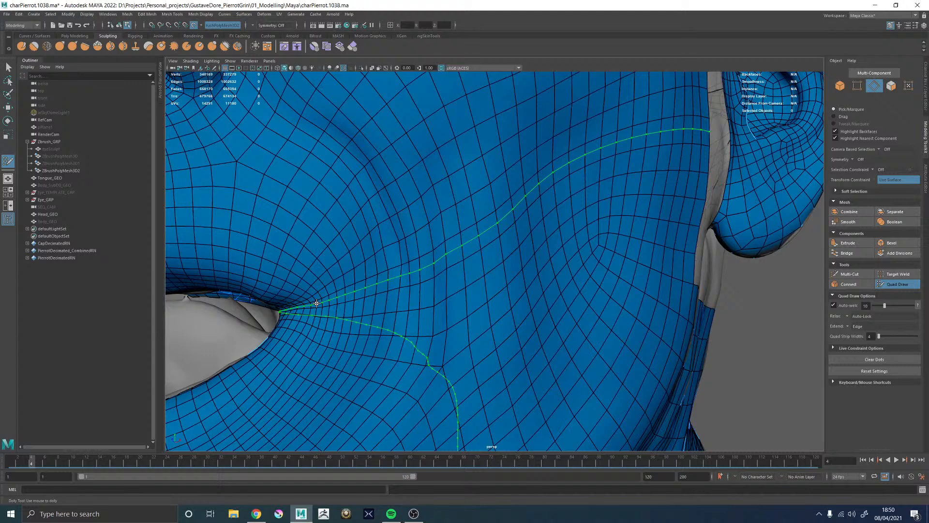
{"action": "scroll", "coordinate": [477, 305], "scroll_direction": "down", "scroll_amount": 3}
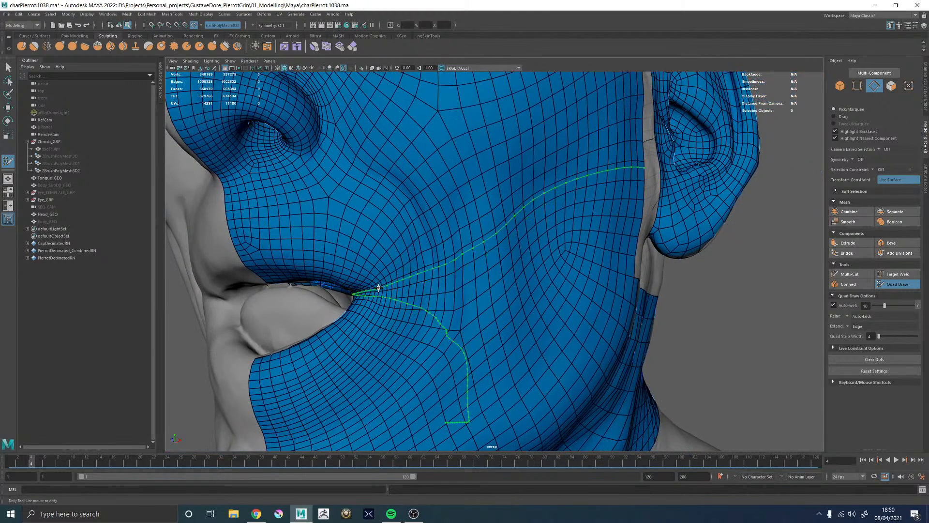
{"action": "right_click_drag", "start_coordinate": [385, 287], "coordinate": [465, 296], "text": "alt"}
{"action": "middle_click_drag", "start_coordinate": [417, 269], "coordinate": [457, 272], "text": "alt"}
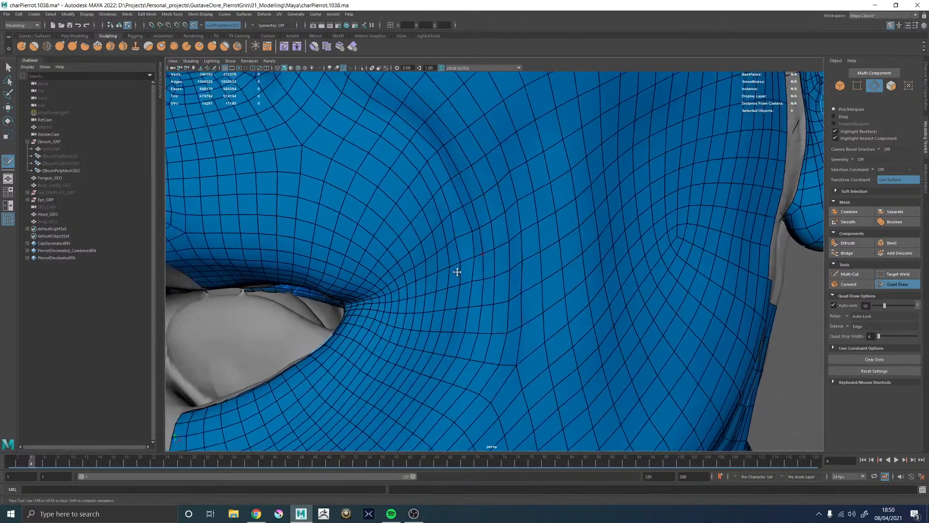
{"action": "mouse_move", "coordinate": [411, 283]}
{"action": "left_mouse_down", "text": "alt"}
{"action": "mouse_move", "coordinate": [400, 270]}
{"action": "mouse_move", "coordinate": [410, 288]}
{"action": "left_mouse_up", "text": "alt"}
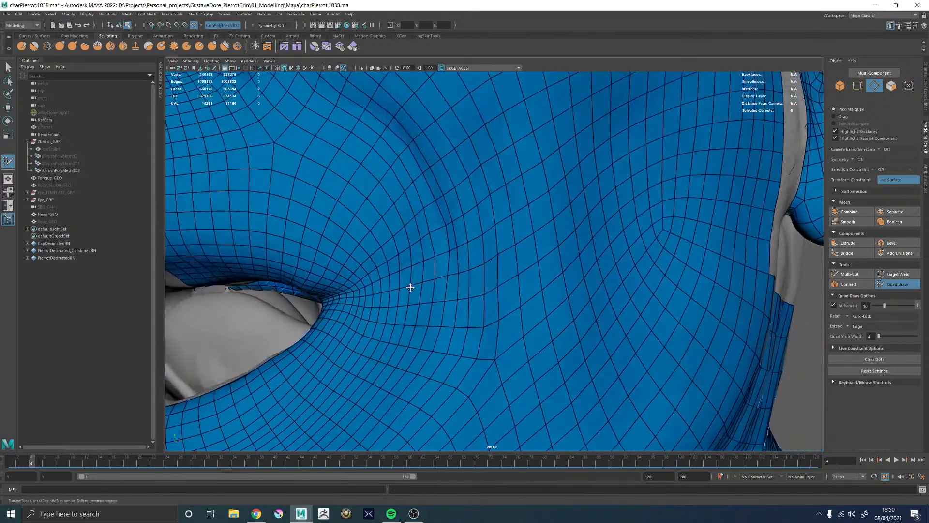
{"action": "right_click_drag", "start_coordinate": [704, 290], "coordinate": [457, 282], "text": "alt"}
{"action": "left_click_drag", "start_coordinate": [535, 275], "coordinate": [547, 271], "text": "alt"}
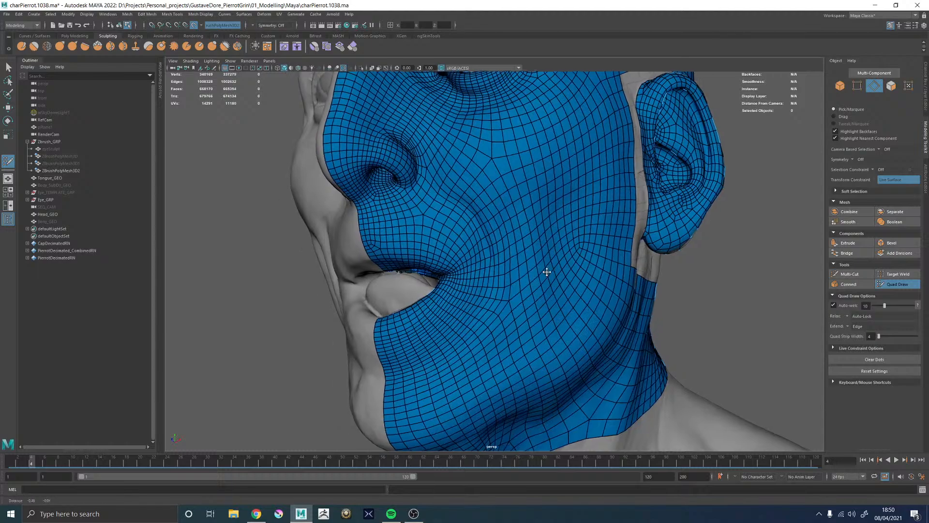
{"action": "right_click_drag", "start_coordinate": [547, 271], "coordinate": [660, 363], "text": "alt"}
{"action": "left_click_drag", "start_coordinate": [499, 309], "coordinate": [488, 290], "text": "alt"}
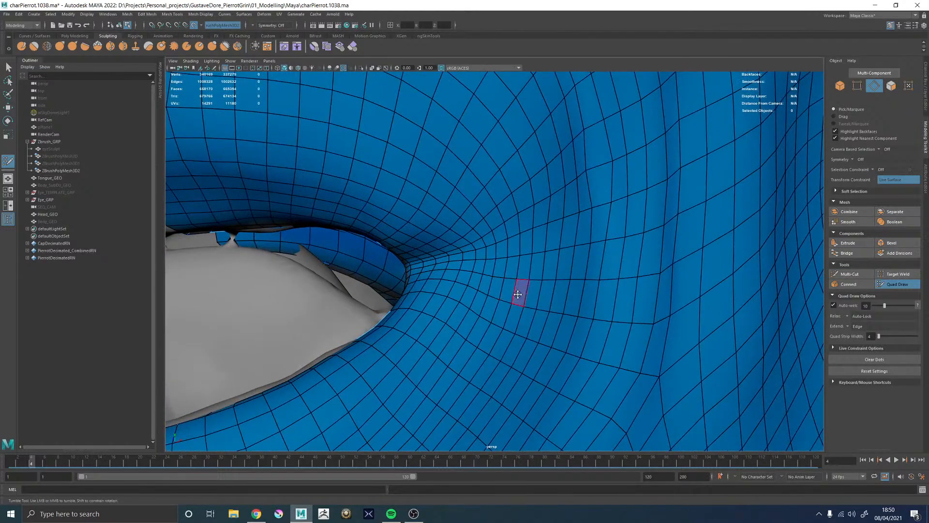
Try to bevel the edge loop running from the mouth corner across the cheek toward the ear
{"action": "key", "text": "w"}
{"action": "double_click", "coordinate": [469, 276]}
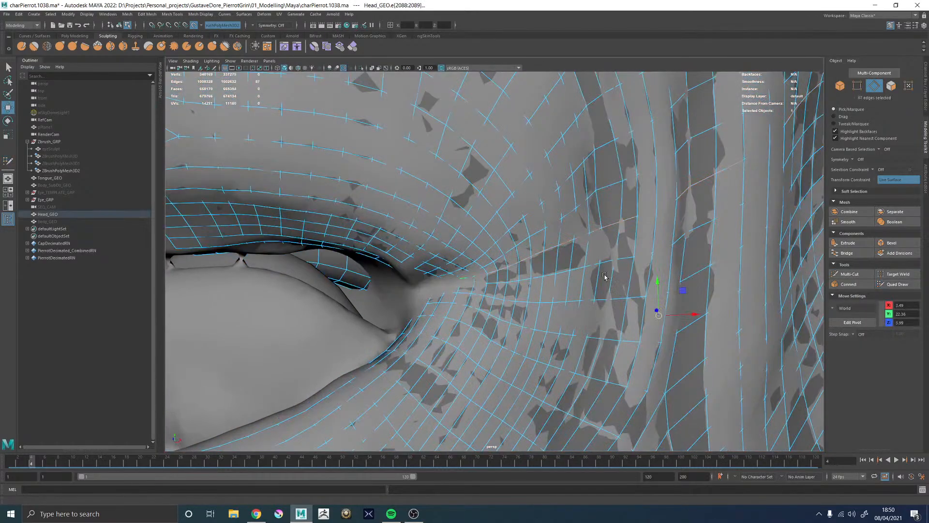
{"action": "right_click_drag", "start_coordinate": [605, 276], "coordinate": [537, 261], "text": "alt"}
{"action": "left_click_drag", "start_coordinate": [537, 260], "coordinate": [470, 284], "text": "alt"}
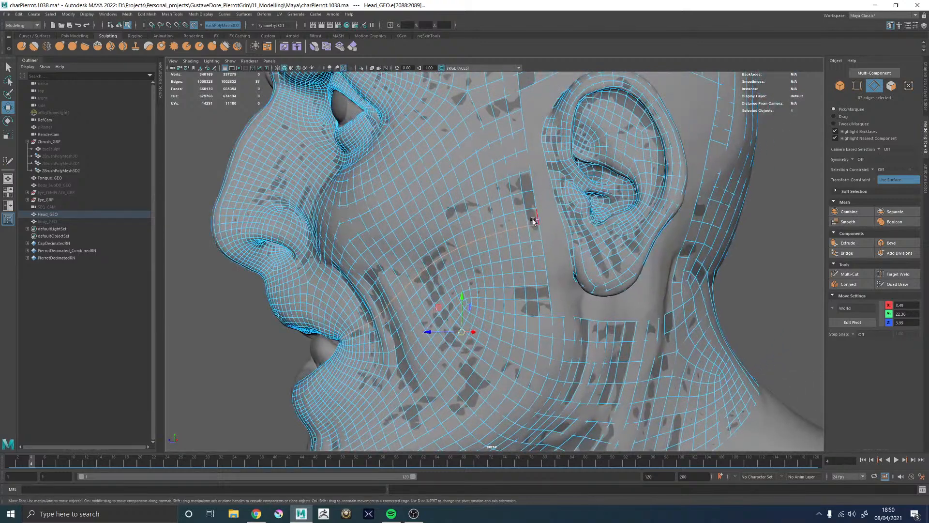
{"action": "right_click_drag", "start_coordinate": [534, 221], "coordinate": [552, 231], "text": "shift"}
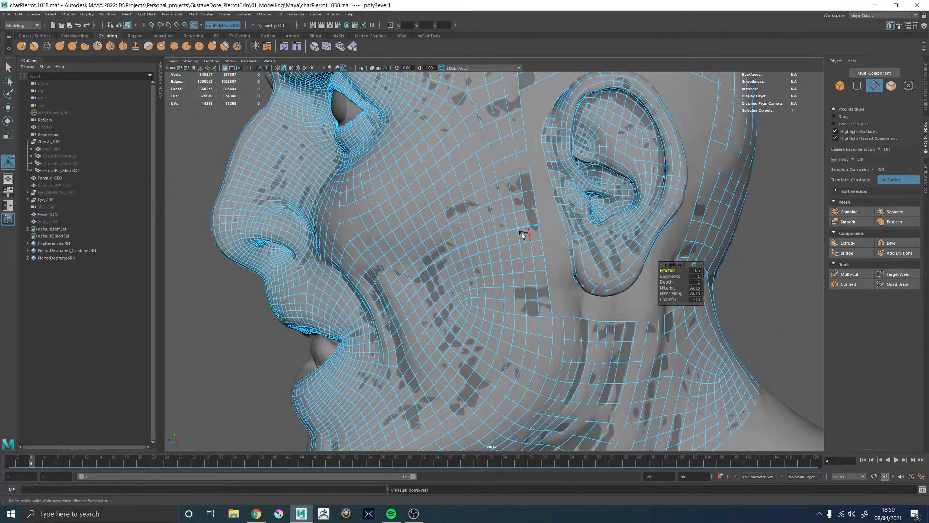
{"action": "middle_click_drag", "start_coordinate": [573, 233], "coordinate": [578, 234]}
{"action": "left_click_drag", "start_coordinate": [428, 251], "coordinate": [460, 243], "text": "alt"}
{"action": "right_click_drag", "start_coordinate": [460, 243], "coordinate": [659, 320], "text": "alt"}
Undo the bevel and the edge loop selection on the head mesh
{"action": "key", "text": "ctrl+z"}
{"action": "key", "text": "ctrl+z"}
{"action": "key", "text": "ctrl+z"}
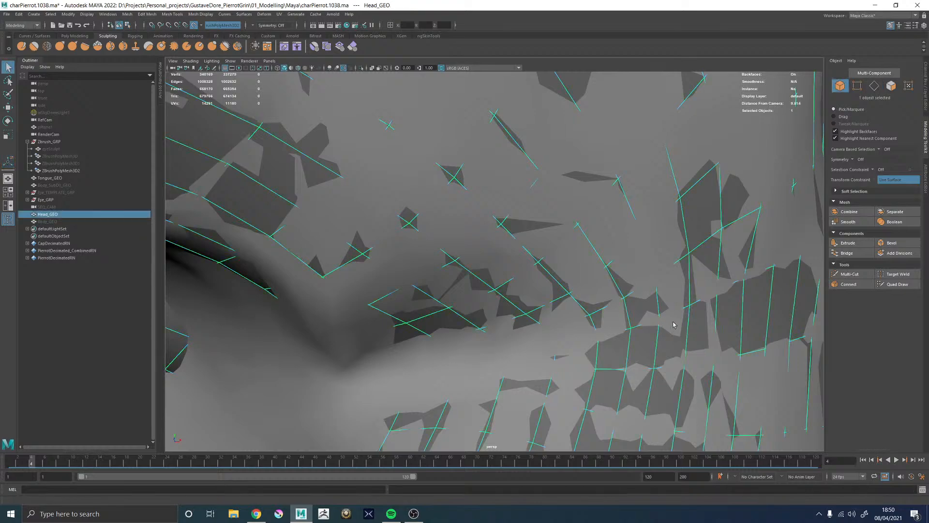
Activate Quad Draw on the head mesh and examine the gap between the cheek and the ear's front border
{"action": "left_click", "coordinate": [904, 285]}
{"action": "right_click_drag", "start_coordinate": [600, 271], "coordinate": [314, 245], "text": "alt"}
{"action": "left_click_drag", "start_coordinate": [541, 270], "coordinate": [481, 259], "text": "alt"}
{"action": "right_click_drag", "start_coordinate": [481, 259], "coordinate": [610, 321], "text": "alt"}
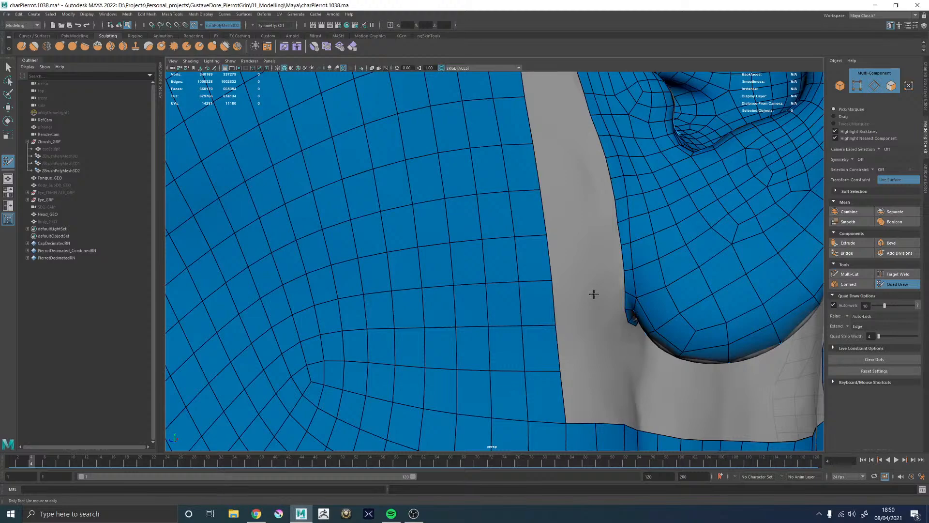
{"action": "middle_click_drag", "start_coordinate": [552, 171], "coordinate": [503, 310], "text": "alt"}
{"action": "right_click_drag", "start_coordinate": [556, 271], "coordinate": [477, 276], "text": "alt"}
{"action": "left_click_drag", "start_coordinate": [520, 295], "coordinate": [527, 283], "text": "alt"}
{"action": "middle_click_drag", "start_coordinate": [526, 283], "coordinate": [515, 336], "text": "alt"}
{"action": "right_click_drag", "start_coordinate": [515, 336], "coordinate": [536, 334], "text": "alt"}
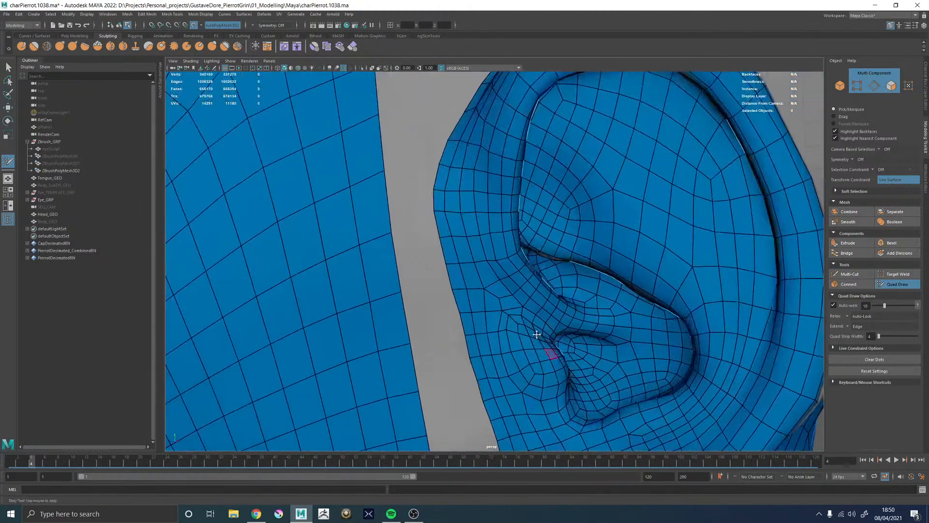
{"action": "middle_click_drag", "start_coordinate": [485, 205], "coordinate": [485, 228], "text": "alt"}
{"action": "right_click_drag", "start_coordinate": [484, 228], "coordinate": [505, 229], "text": "alt"}
{"action": "middle_click_drag", "start_coordinate": [471, 213], "coordinate": [484, 234], "text": "alt"}
{"action": "left_click_drag", "start_coordinate": [527, 235], "coordinate": [495, 263], "text": "alt"}
{"action": "middle_click_drag", "start_coordinate": [495, 264], "coordinate": [483, 256], "text": "alt"}
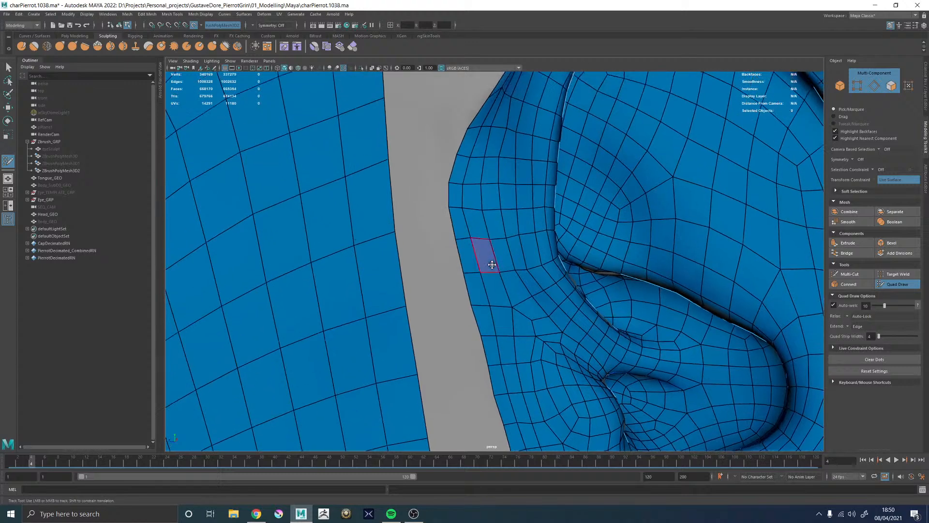
Try to delete faces on the ear's front border and rebuild that notch with fewer, rerouted quads
{"action": "mouse_move", "coordinate": [493, 291]}
{"action": "left_mouse_down", "text": "ctrl+shift"}
{"action": "mouse_move", "coordinate": [466, 258]}
{"action": "mouse_move", "coordinate": [478, 281]}
{"action": "left_mouse_up", "text": "ctrl+shift"}
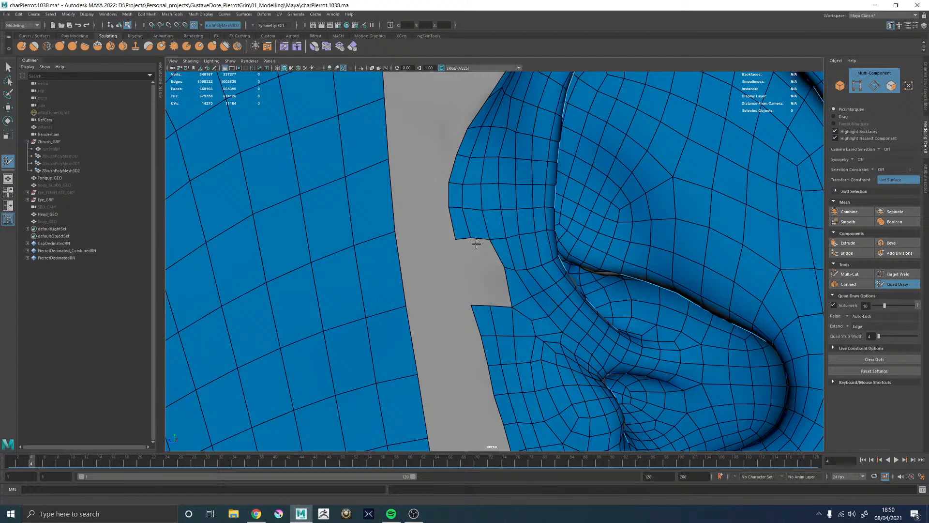
{"action": "left_click_drag", "start_coordinate": [476, 244], "coordinate": [489, 263]}
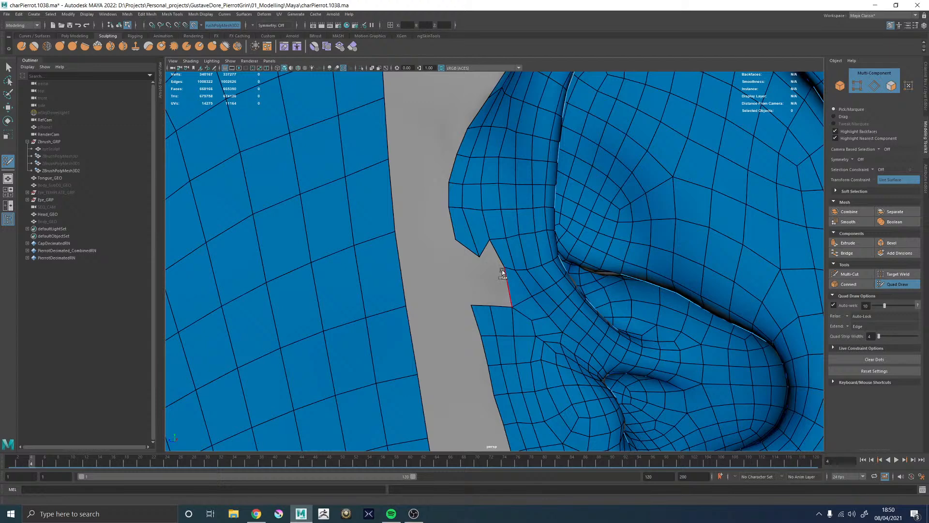
{"action": "left_click_drag", "start_coordinate": [511, 306], "coordinate": [504, 291]}
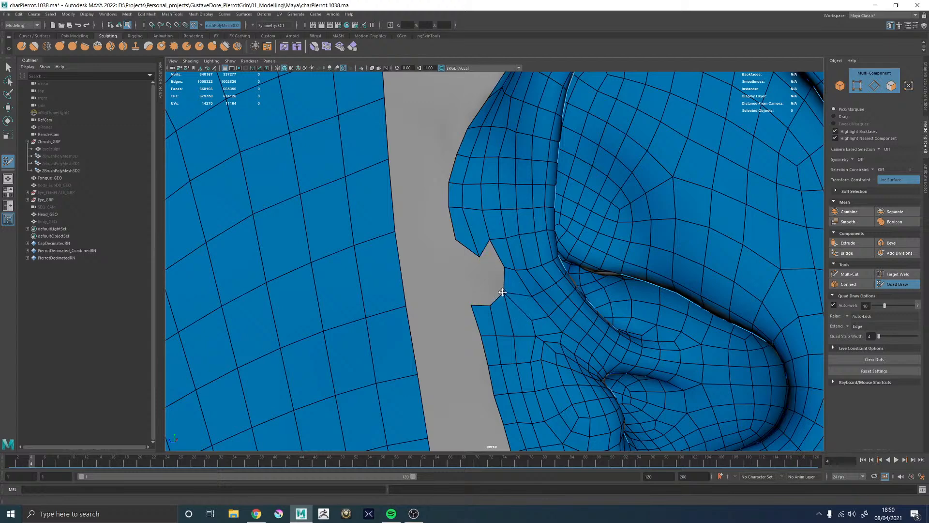
{"action": "left_click", "coordinate": [501, 277], "text": "shift"}
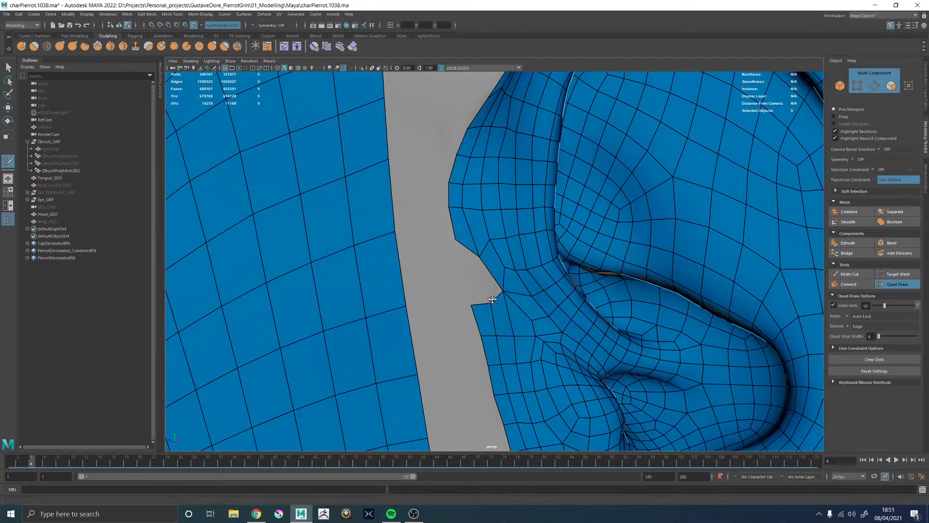
{"action": "left_click_drag", "start_coordinate": [492, 299], "coordinate": [479, 262]}
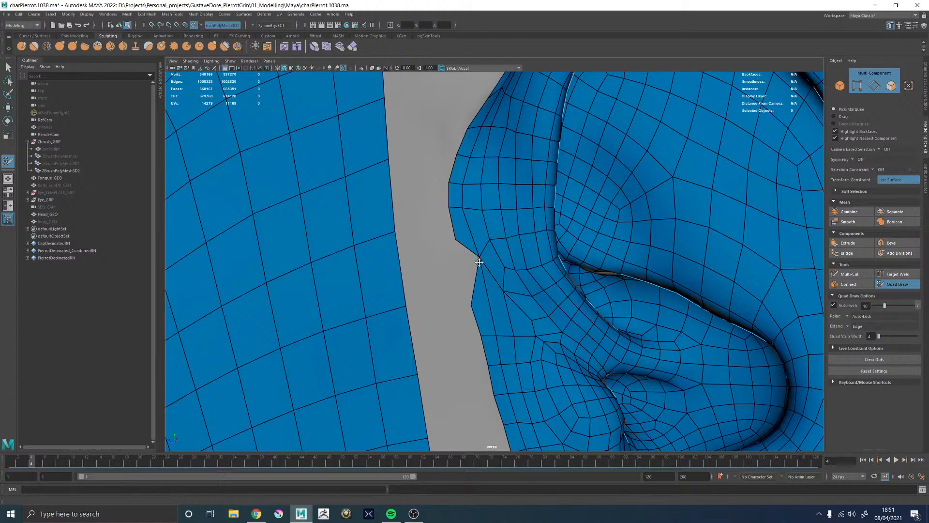
{"action": "left_click_drag", "start_coordinate": [469, 306], "coordinate": [502, 280]}
{"action": "left_click_drag", "start_coordinate": [510, 297], "coordinate": [502, 290], "text": "shift"}
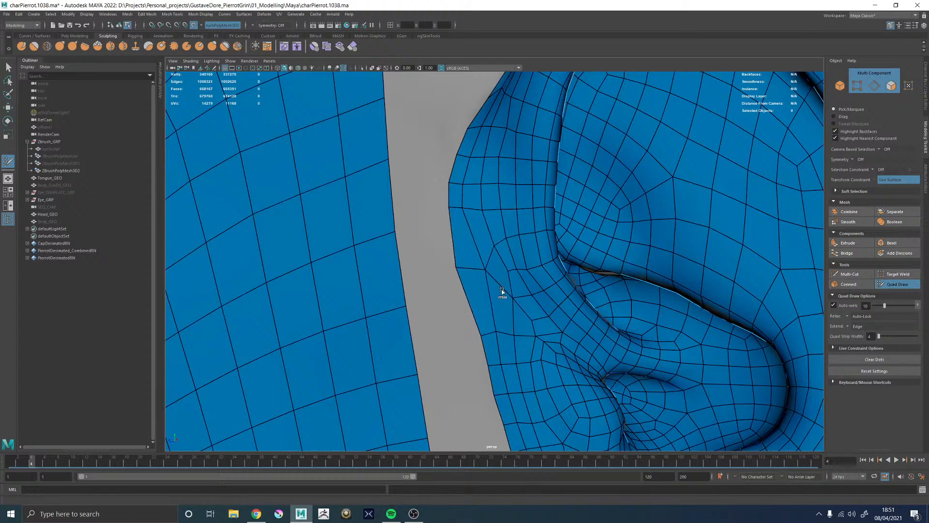
Try to adjust the border vertices and relax the rebuilt faces at the front of the ear
{"action": "right_click_drag", "start_coordinate": [531, 265], "coordinate": [416, 252], "text": "alt"}
{"action": "right_click_drag", "start_coordinate": [411, 360], "coordinate": [498, 316], "text": "alt"}
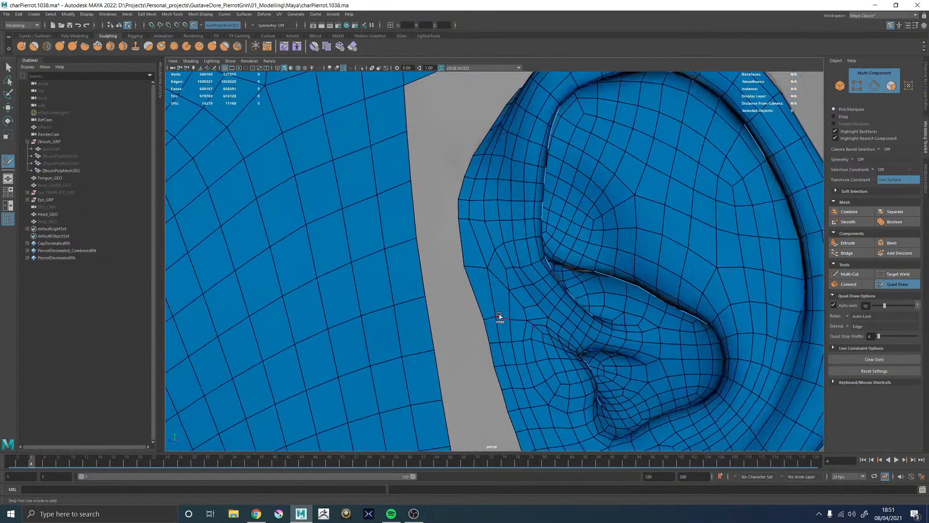
{"action": "left_click_drag", "start_coordinate": [484, 318], "coordinate": [479, 304]}
{"action": "left_click_drag", "start_coordinate": [508, 318], "coordinate": [496, 296], "text": "shift"}
{"action": "right_click_drag", "start_coordinate": [538, 259], "coordinate": [309, 235], "text": "alt"}
{"action": "left_click_drag", "start_coordinate": [507, 241], "coordinate": [489, 266], "text": "alt"}
{"action": "right_click_drag", "start_coordinate": [488, 266], "coordinate": [569, 250], "text": "alt"}
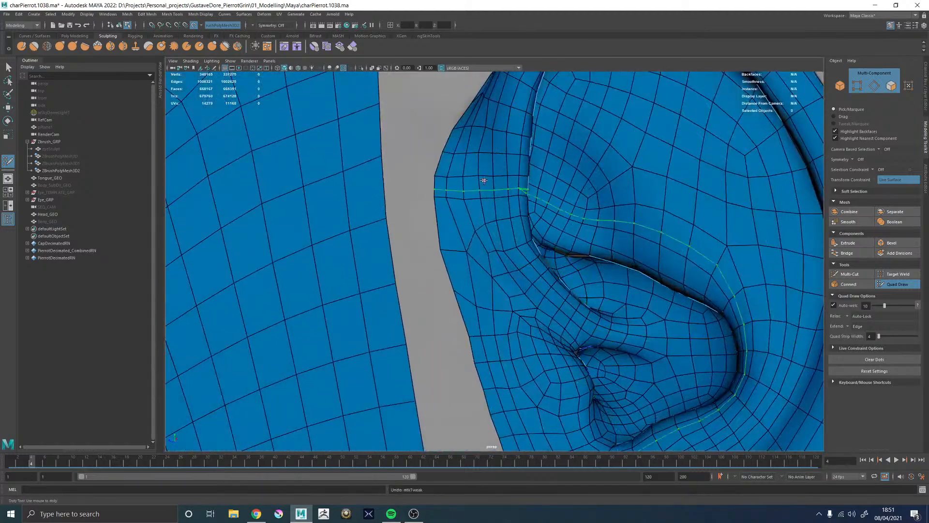
Undo the rebuild of the ear's front border until the deleted border faces are restored
{"action": "key", "text": "ctrl+z"}
{"action": "key", "text": "ctrl+z"}
{"action": "key", "text": "ctrl+z"}
{"action": "key", "text": "ctrl+z"}
{"action": "key", "text": "ctrl+z"}
{"action": "key", "text": "ctrl+z"}
{"action": "key", "text": "ctrl+z"}
{"action": "key", "text": "ctrl+z"}
{"action": "key", "text": "ctrl+z"}
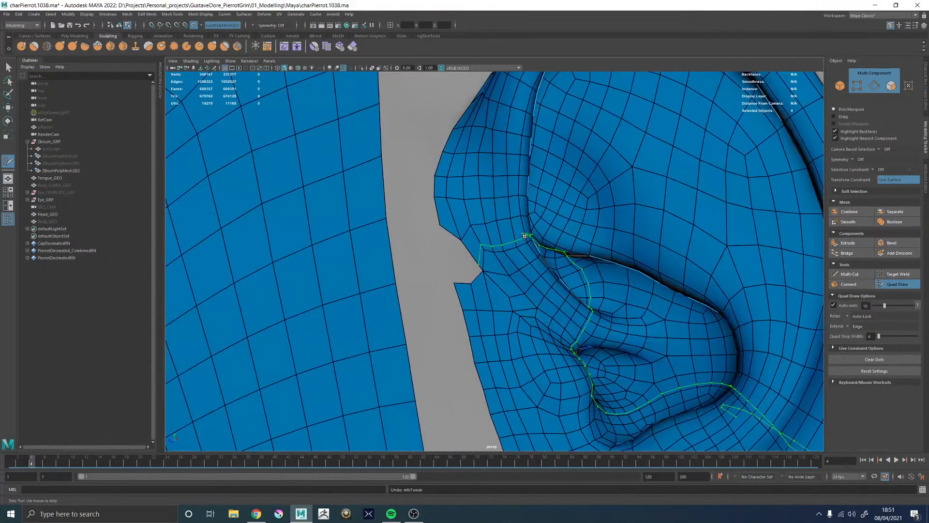
{"action": "key", "text": "ctrl+z"}
{"action": "key", "text": "ctrl+z"}
{"action": "key", "text": "ctrl+z"}
{"action": "key", "text": "ctrl+z"}
{"action": "key", "text": "ctrl+z"}
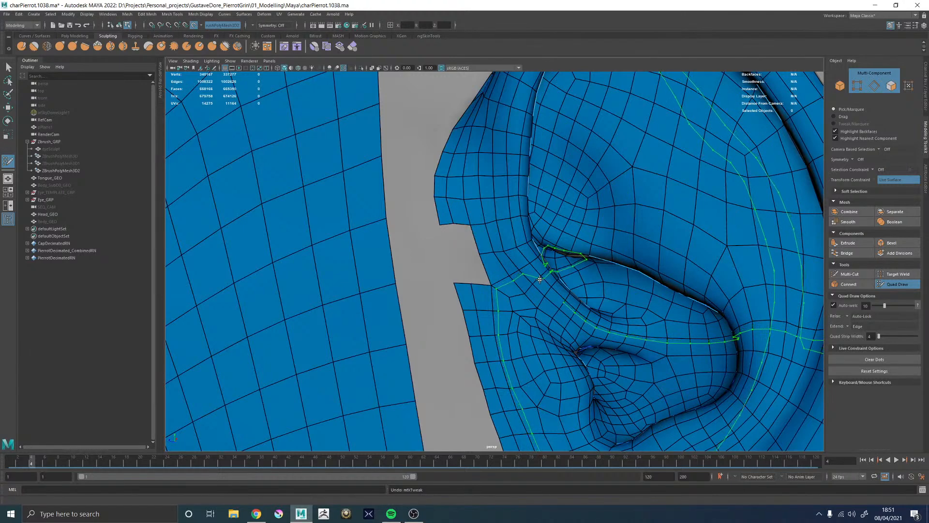
Examine the edge flow along the ear's front border down to the area in front of the ear canal
{"action": "middle_click_drag", "start_coordinate": [484, 266], "coordinate": [499, 238], "text": "alt"}
{"action": "right_click_drag", "start_coordinate": [499, 239], "coordinate": [473, 289], "text": "alt"}
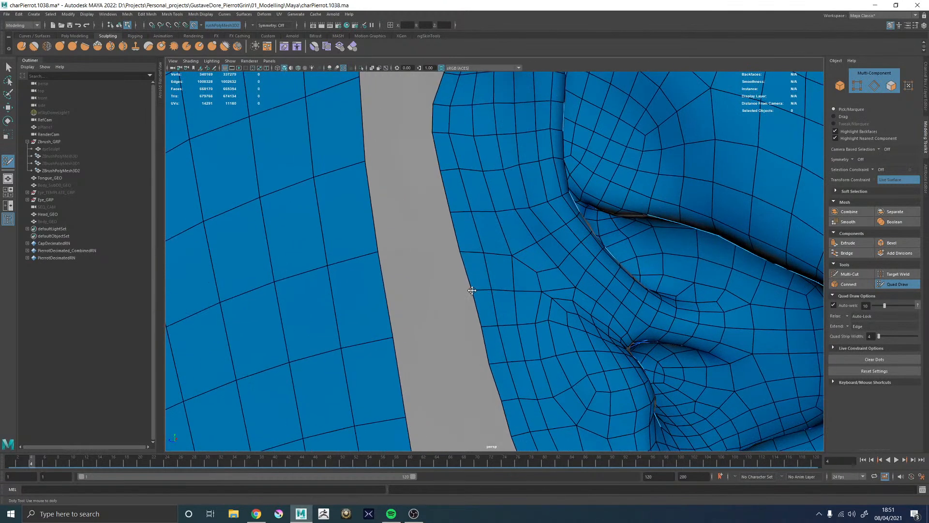
{"action": "middle_click_drag", "start_coordinate": [488, 319], "coordinate": [484, 249], "text": "alt"}
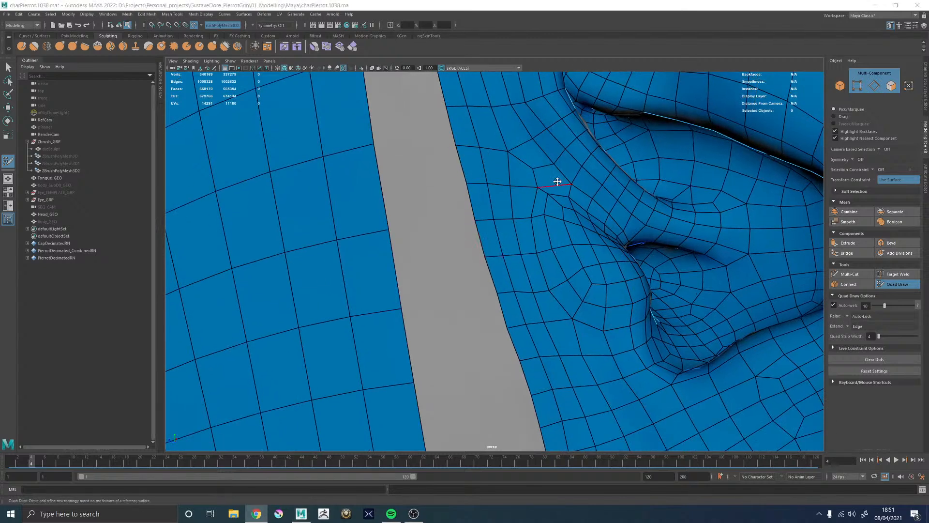
{"action": "right_click_drag", "start_coordinate": [556, 183], "coordinate": [565, 241], "text": "alt"}
{"action": "left_click_drag", "start_coordinate": [564, 241], "coordinate": [518, 233], "text": "alt"}
{"action": "middle_click_drag", "start_coordinate": [518, 232], "coordinate": [511, 242], "text": "alt"}
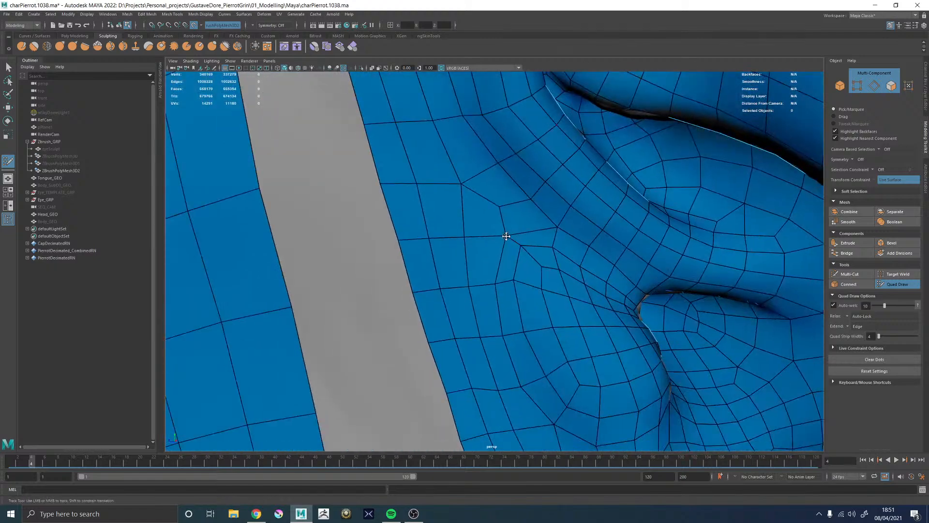
{"action": "mouse_move", "coordinate": [506, 227]}
{"action": "right_mouse_down", "text": "alt"}
{"action": "mouse_move", "coordinate": [363, 213]}
{"action": "mouse_move", "coordinate": [487, 212]}
{"action": "mouse_move", "coordinate": [544, 199]}
{"action": "right_mouse_up", "text": "alt"}
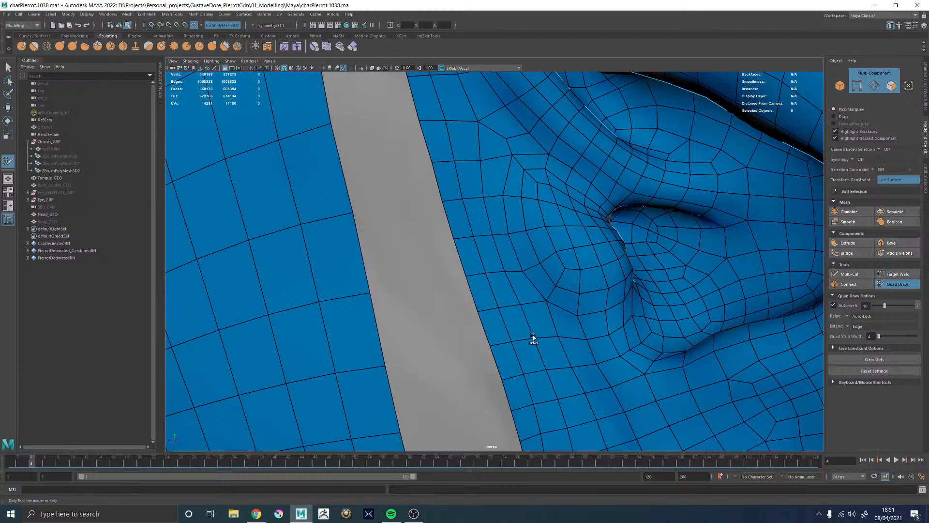
Delete two horizontal edge loops that cross the back of the head behind the ear
{"action": "right_click_drag", "start_coordinate": [587, 342], "coordinate": [527, 236], "text": "alt"}
{"action": "middle_click_drag", "start_coordinate": [678, 241], "coordinate": [514, 223], "text": "alt"}
{"action": "left_click_drag", "start_coordinate": [514, 223], "coordinate": [586, 251], "text": "alt"}
{"action": "key", "text": "w"}
{"action": "mouse_move", "coordinate": [570, 255]}
{"action": "right_mouse_down"}
{"action": "mouse_move", "coordinate": [569, 188]}
{"action": "mouse_move", "coordinate": [608, 180]}
{"action": "right_mouse_up"}
{"action": "double_click", "coordinate": [564, 223]}
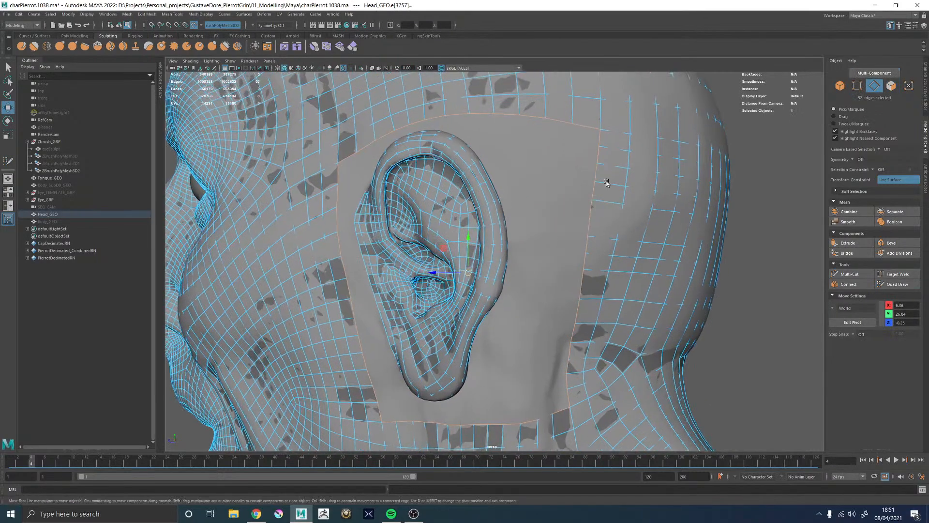
{"action": "middle_click_drag", "start_coordinate": [607, 180], "coordinate": [514, 212], "text": "alt"}
{"action": "double_click", "coordinate": [516, 182]}
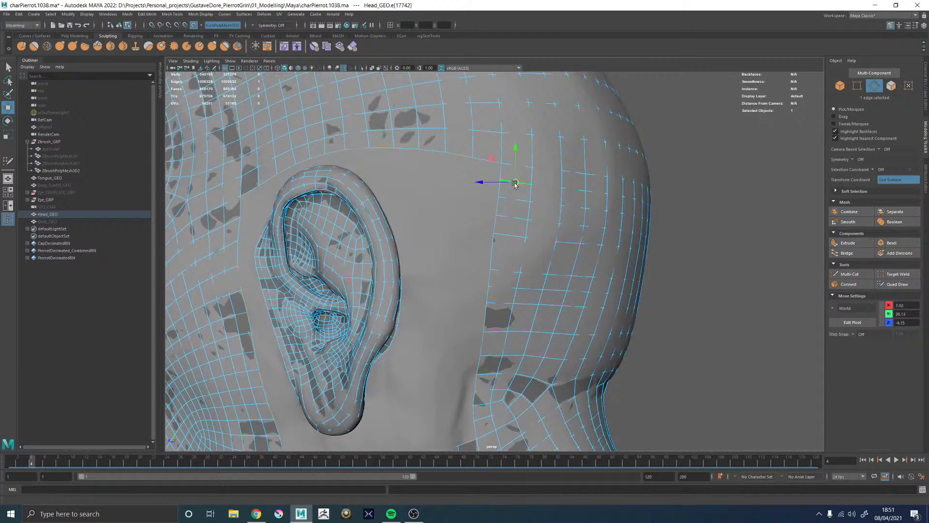
{"action": "double_click", "coordinate": [501, 286], "text": "shift"}
{"action": "key", "text": "ctrl+Delete"}
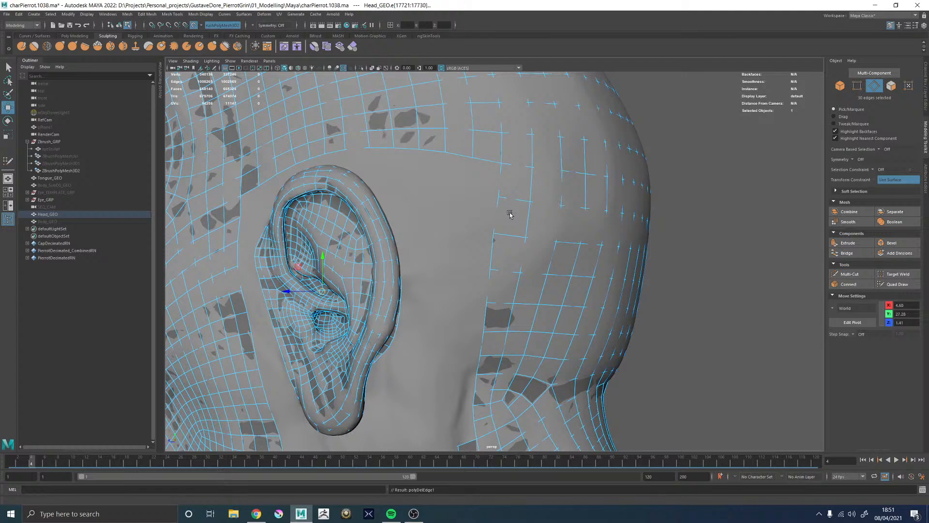
With Quad Draw, extrude the head mesh's border below the earlobe upward into a new row of faces
{"action": "right_click_drag", "start_coordinate": [526, 305], "coordinate": [631, 279]}
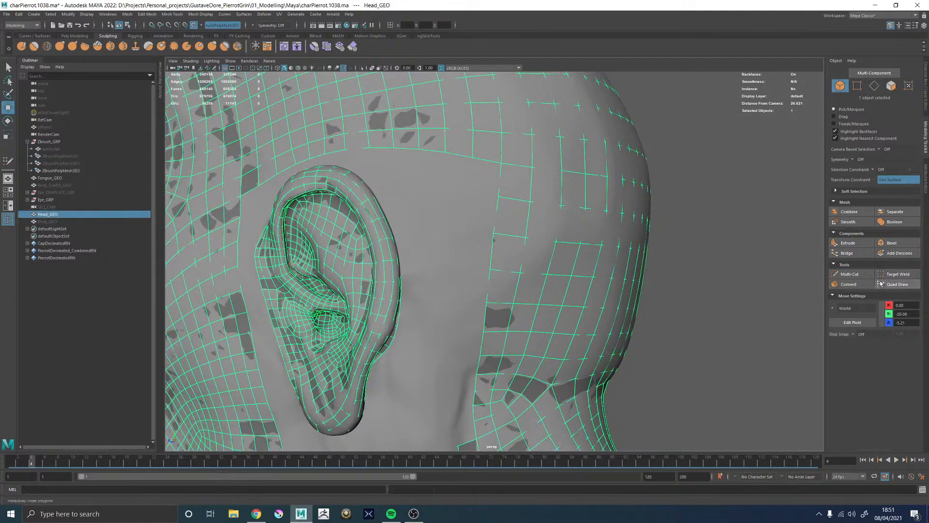
{"action": "left_click", "coordinate": [895, 284]}
{"action": "right_click_drag", "start_coordinate": [493, 320], "coordinate": [535, 319], "text": "alt"}
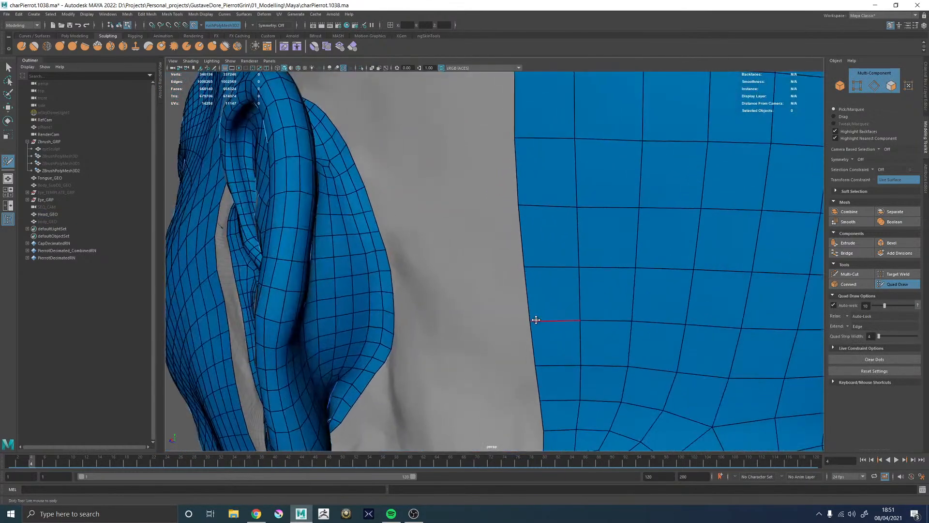
{"action": "left_click_drag", "start_coordinate": [536, 319], "coordinate": [493, 163], "text": "alt"}
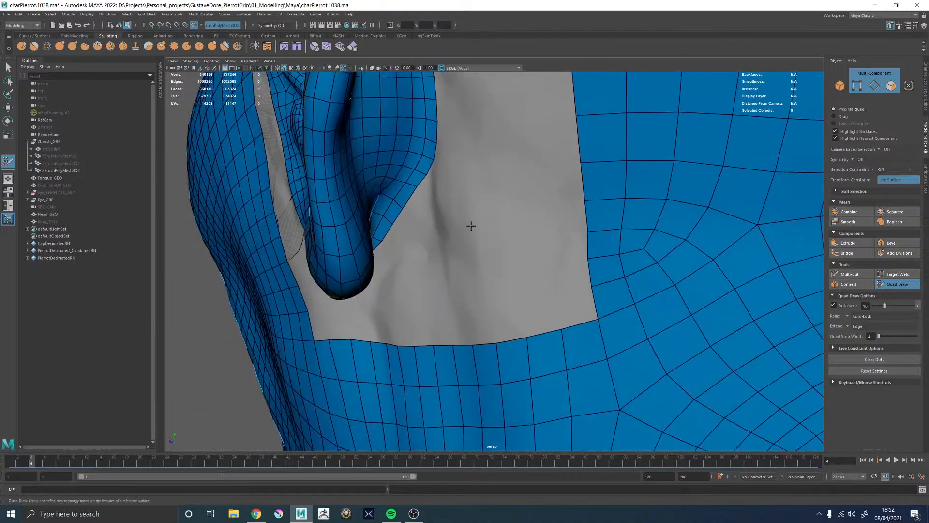
{"action": "left_click_drag", "start_coordinate": [471, 222], "coordinate": [576, 242], "text": "alt"}
{"action": "right_click_drag", "start_coordinate": [542, 229], "coordinate": [333, 237], "text": "alt"}
{"action": "right_click_drag", "start_coordinate": [438, 256], "coordinate": [493, 301], "text": "alt"}
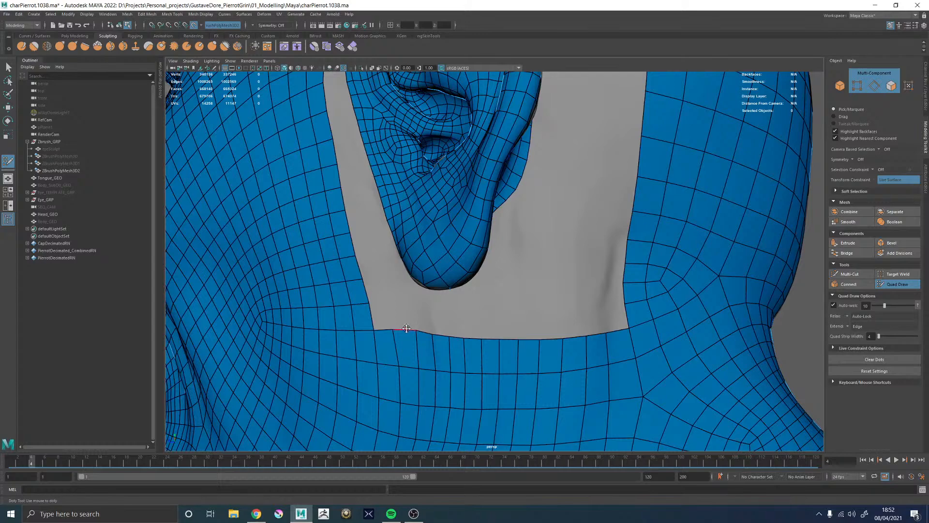
{"action": "left_click_drag", "start_coordinate": [499, 289], "coordinate": [530, 273], "text": "alt"}
{"action": "right_click_drag", "start_coordinate": [531, 275], "coordinate": [586, 271], "text": "alt"}
{"action": "middle_click_drag", "start_coordinate": [587, 272], "coordinate": [520, 266], "text": "alt"}
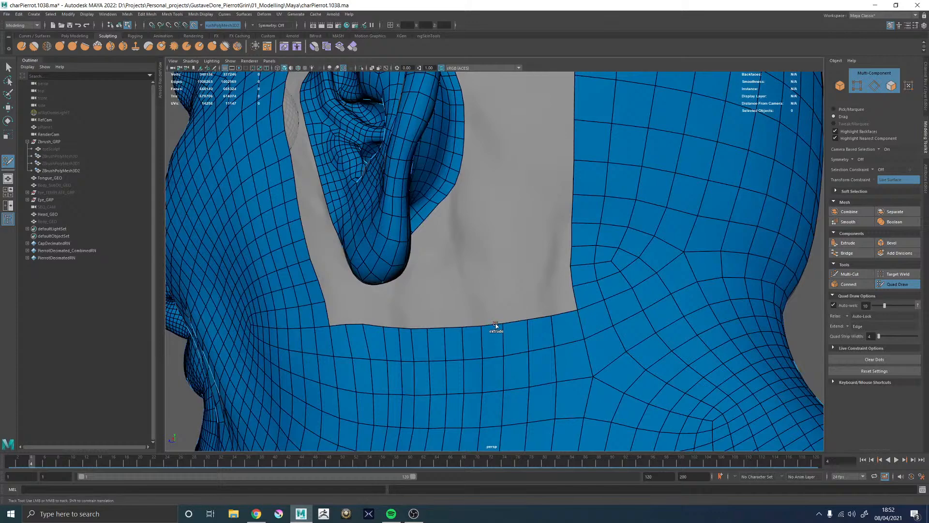
{"action": "left_click_drag", "start_coordinate": [495, 325], "coordinate": [493, 301]}
Extrude the vertical head border behind the ear toward the ear as a new column of faces, and relax its lower corner
{"action": "left_click_drag", "start_coordinate": [479, 264], "coordinate": [518, 251], "text": "alt"}
{"action": "right_click_drag", "start_coordinate": [518, 251], "coordinate": [465, 216], "text": "alt"}
{"action": "left_click_drag", "start_coordinate": [464, 216], "coordinate": [468, 210], "text": "alt"}
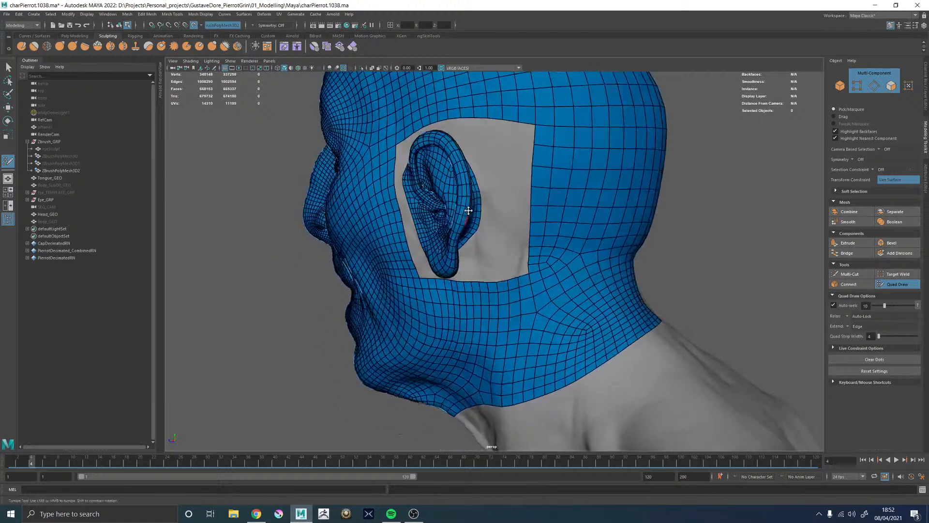
{"action": "right_click_drag", "start_coordinate": [469, 211], "coordinate": [590, 174], "text": "alt"}
{"action": "middle_click_drag", "start_coordinate": [590, 175], "coordinate": [579, 257], "text": "alt"}
{"action": "middle_click_drag", "start_coordinate": [532, 196], "coordinate": [507, 194]}
{"action": "left_click_drag", "start_coordinate": [461, 272], "coordinate": [494, 282], "text": "alt"}
{"action": "middle_click_drag", "start_coordinate": [494, 282], "coordinate": [455, 202], "text": "alt"}
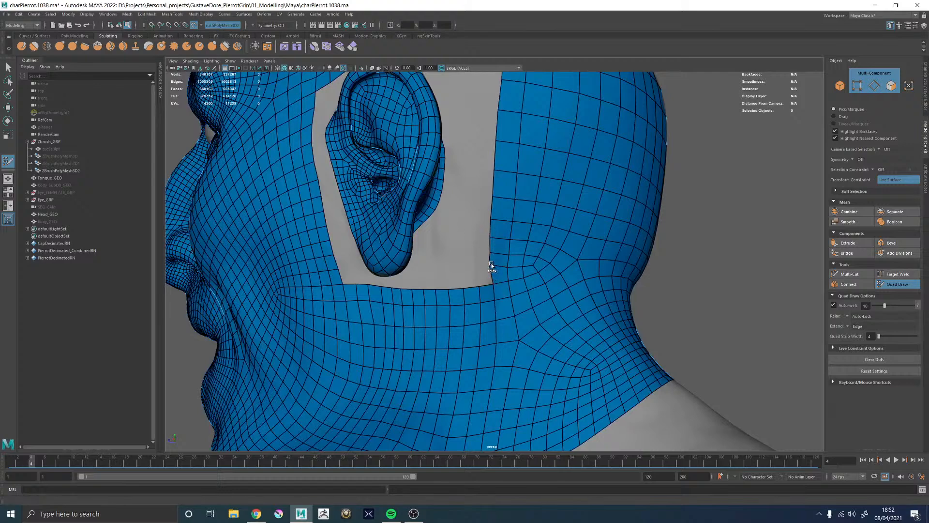
{"action": "left_click_drag", "start_coordinate": [490, 259], "coordinate": [496, 247], "text": "shift"}
Build a strip of three quads on the scalp behind the earlobe, joined at both ends to the ear's rear border
{"action": "right_click_drag", "start_coordinate": [527, 275], "coordinate": [501, 274], "text": "alt"}
{"action": "left_click_drag", "start_coordinate": [502, 273], "coordinate": [458, 256], "text": "alt"}
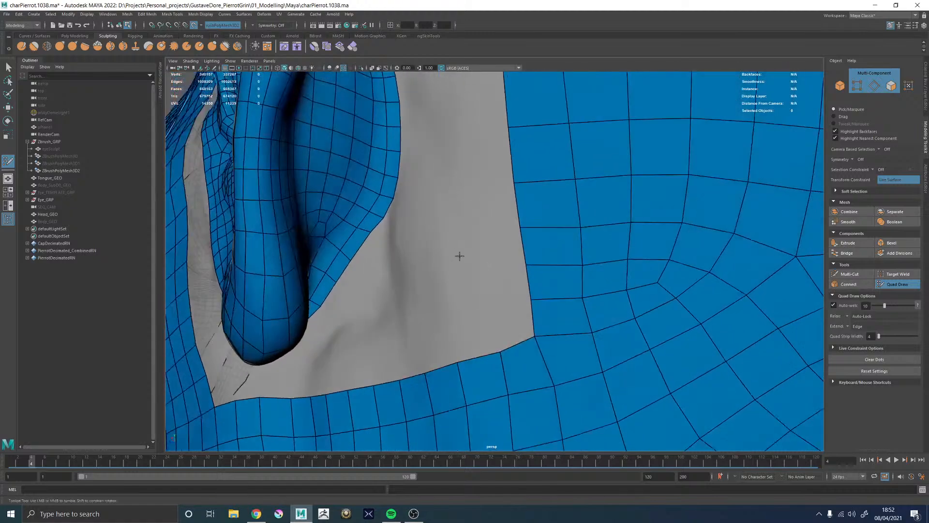
{"action": "middle_click_drag", "start_coordinate": [416, 266], "coordinate": [452, 227], "text": "alt"}
{"action": "left_click_drag", "start_coordinate": [452, 226], "coordinate": [425, 285], "text": "alt"}
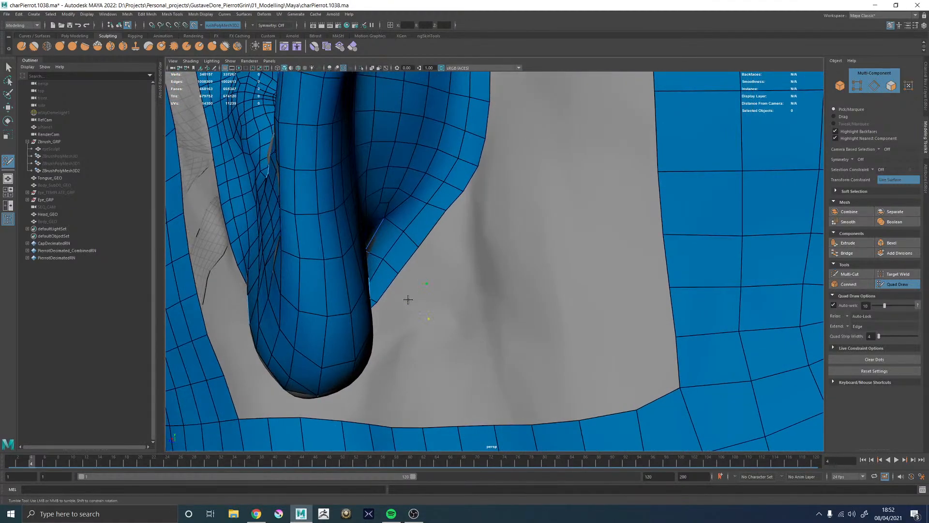
{"action": "left_click", "coordinate": [467, 269], "text": "shift"}
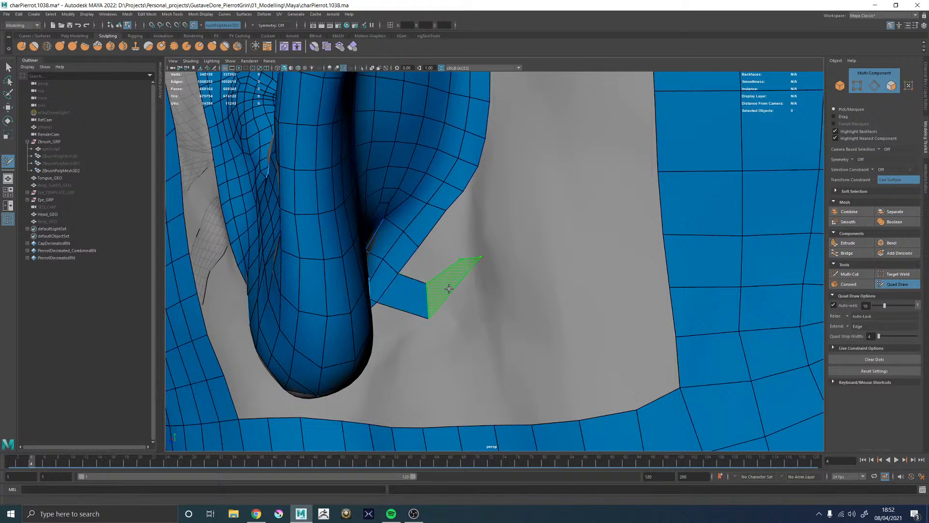
{"action": "left_click", "coordinate": [450, 287], "text": "shift"}
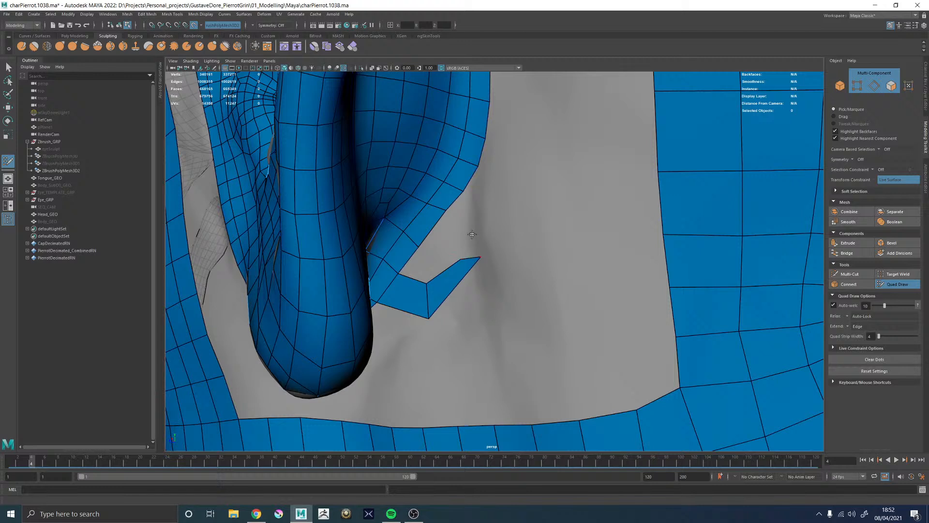
{"action": "left_click", "coordinate": [460, 252], "text": "shift"}
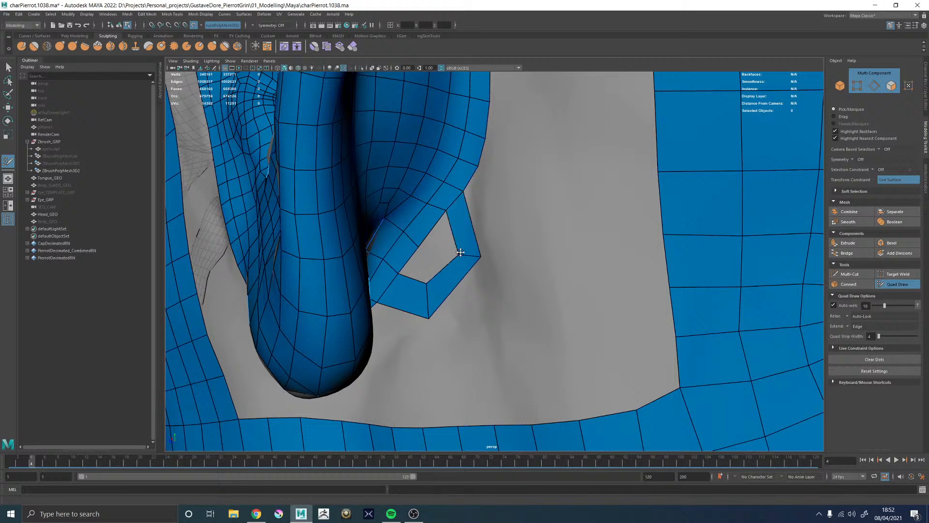
Split the strip's middle face and fill the enclosed hole behind the earlobe with two quads
{"action": "left_click", "coordinate": [446, 274], "text": "shift"}
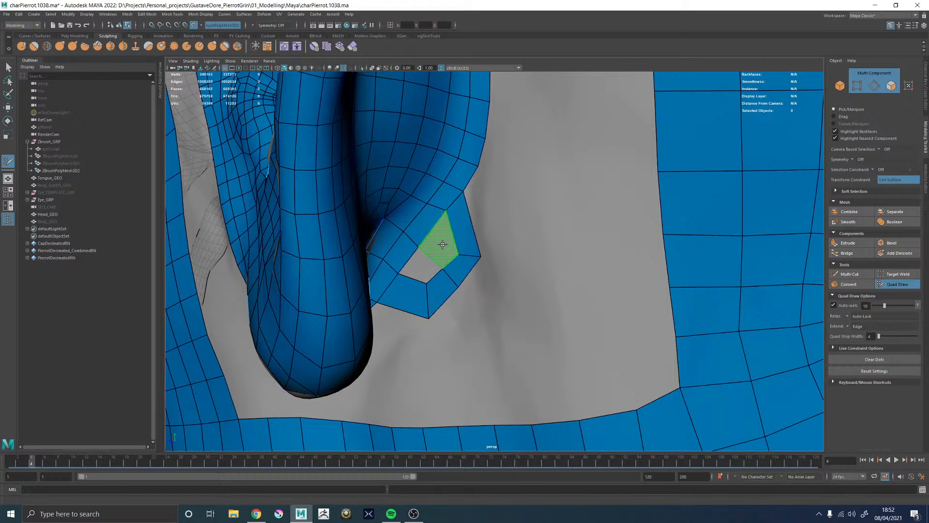
{"action": "left_click", "coordinate": [423, 268], "text": "shift"}
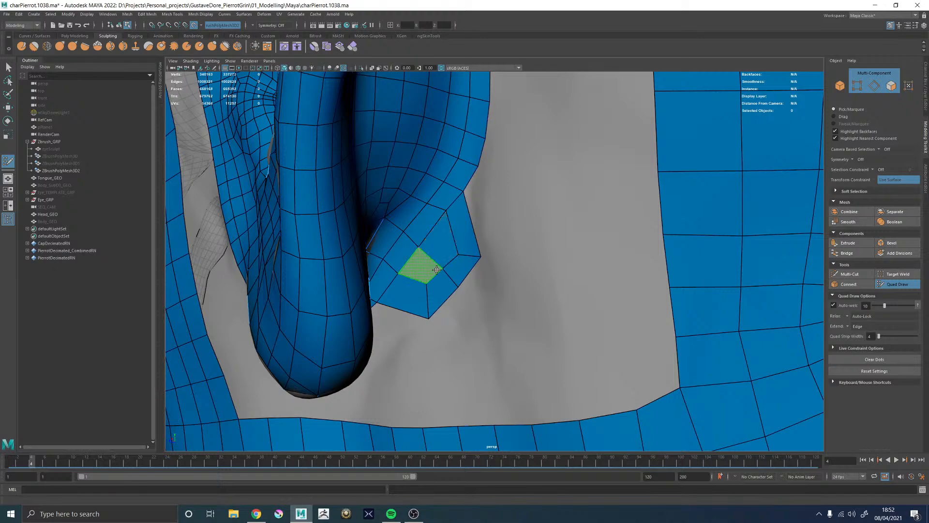
{"action": "left_click_drag", "start_coordinate": [466, 273], "coordinate": [485, 258], "text": "alt"}
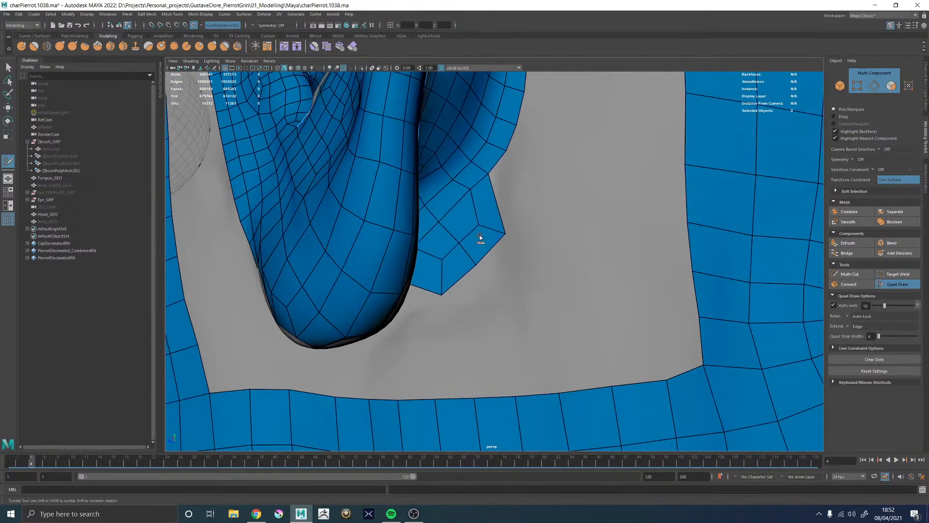
Join the patch behind the earlobe to the head's vertical border with a strip of quads, splitting the long quad with an edge
{"action": "right_click_drag", "start_coordinate": [518, 226], "coordinate": [456, 215], "text": "alt"}
{"action": "middle_click_drag", "start_coordinate": [456, 215], "coordinate": [418, 264], "text": "alt"}
{"action": "right_click_drag", "start_coordinate": [418, 264], "coordinate": [476, 262], "text": "alt"}
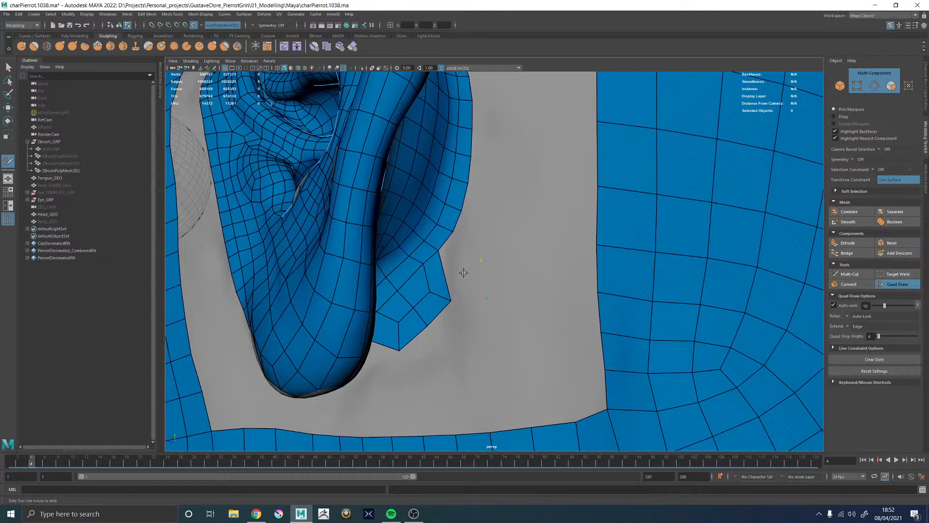
{"action": "left_click", "coordinate": [468, 276], "text": "shift"}
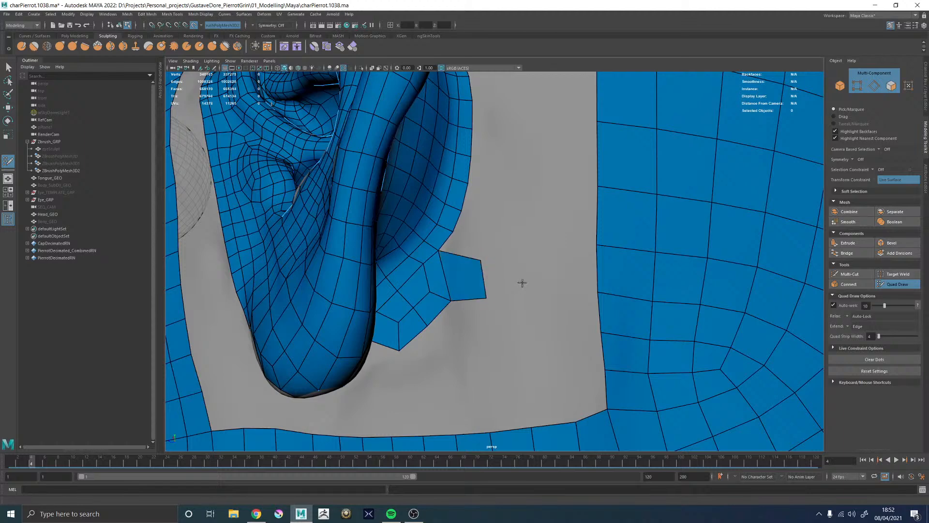
{"action": "left_click", "coordinate": [493, 276], "text": "shift"}
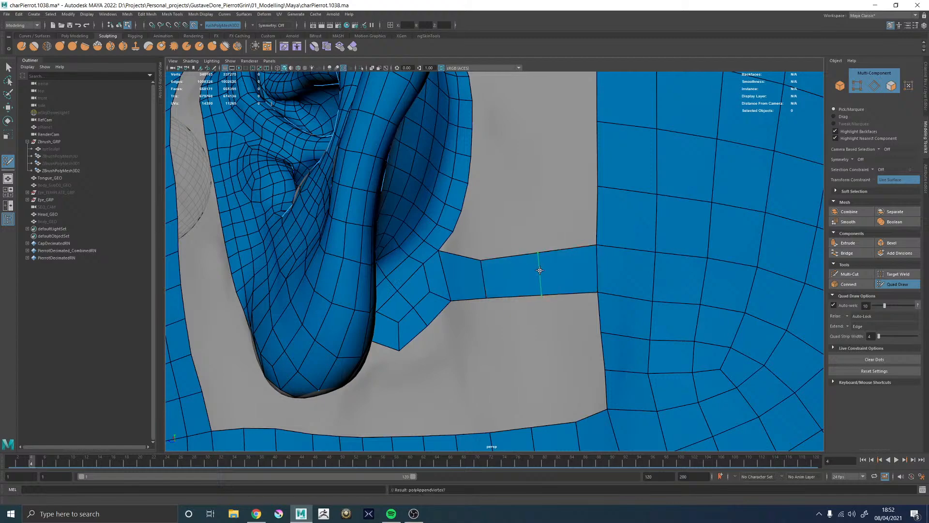
{"action": "left_click", "coordinate": [531, 267], "text": "ctrl"}
{"action": "left_click_drag", "start_coordinate": [532, 268], "coordinate": [532, 271]}
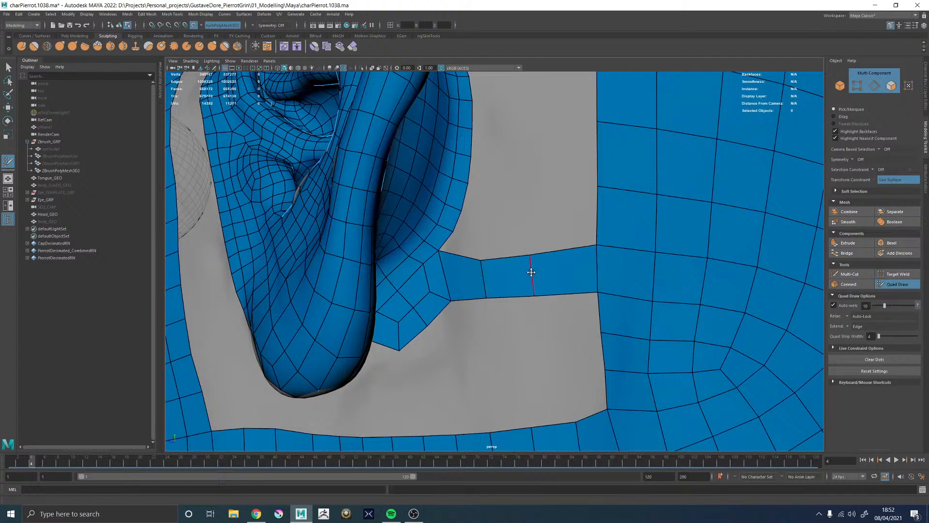
Fill the gap between the top of the ear and the head's upper border with two quads
{"action": "right_click_drag", "start_coordinate": [531, 264], "coordinate": [255, 246], "text": "alt"}
{"action": "left_click_drag", "start_coordinate": [525, 250], "coordinate": [556, 251], "text": "alt"}
{"action": "right_click_drag", "start_coordinate": [556, 251], "coordinate": [367, 242], "text": "alt"}
{"action": "left_click_drag", "start_coordinate": [367, 242], "coordinate": [324, 242], "text": "alt"}
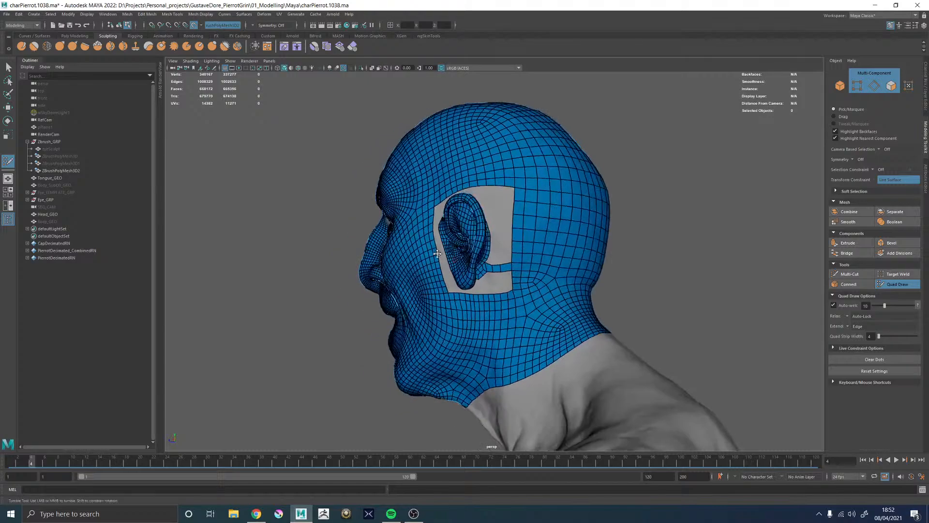
{"action": "right_click_drag", "start_coordinate": [324, 242], "coordinate": [618, 313], "text": "alt"}
{"action": "middle_click_drag", "start_coordinate": [493, 234], "coordinate": [471, 232], "text": "alt"}
{"action": "right_click_drag", "start_coordinate": [470, 232], "coordinate": [525, 253], "text": "alt"}
{"action": "middle_click_drag", "start_coordinate": [520, 239], "coordinate": [510, 289], "text": "alt"}
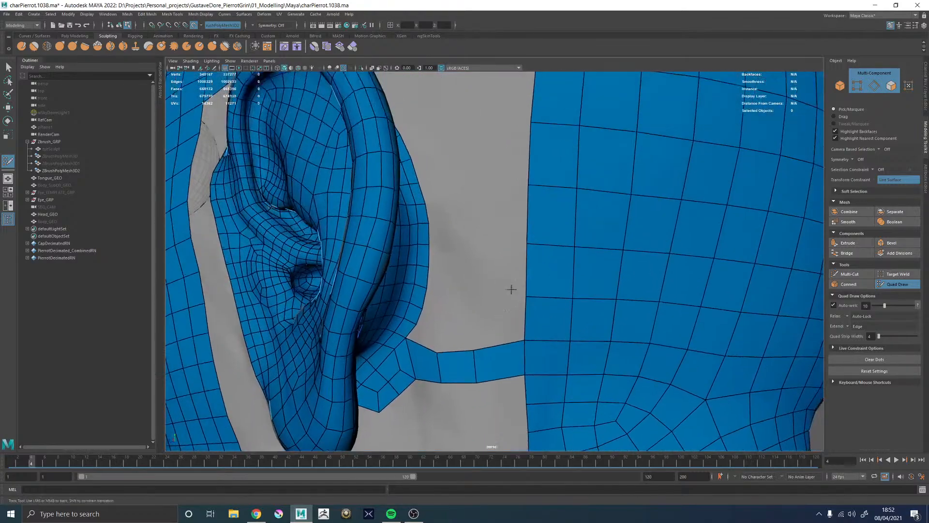
{"action": "left_click_drag", "start_coordinate": [510, 290], "coordinate": [506, 222], "text": "alt"}
{"action": "middle_click_drag", "start_coordinate": [436, 117], "coordinate": [464, 206], "text": "alt"}
{"action": "left_click_drag", "start_coordinate": [464, 206], "coordinate": [448, 232], "text": "alt"}
{"action": "middle_click_drag", "start_coordinate": [448, 232], "coordinate": [474, 206], "text": "alt"}
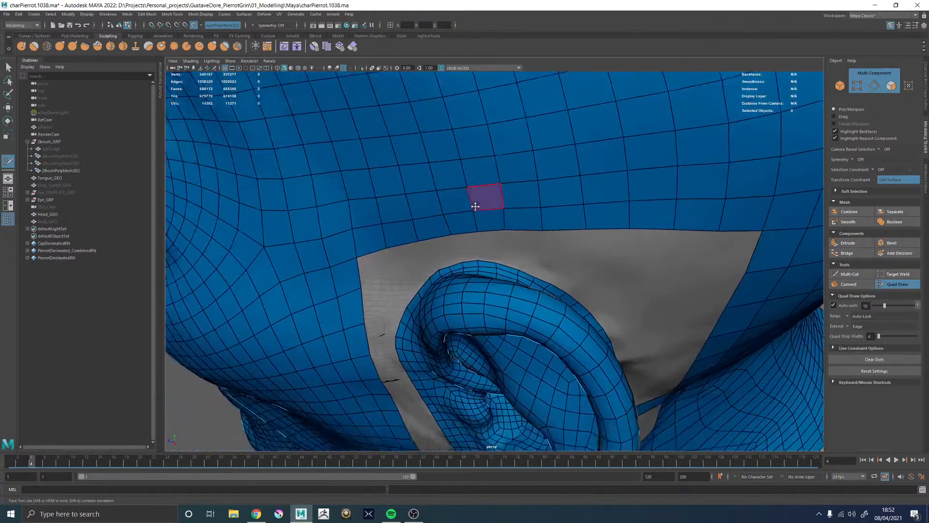
{"action": "right_click_drag", "start_coordinate": [474, 205], "coordinate": [500, 245], "text": "alt"}
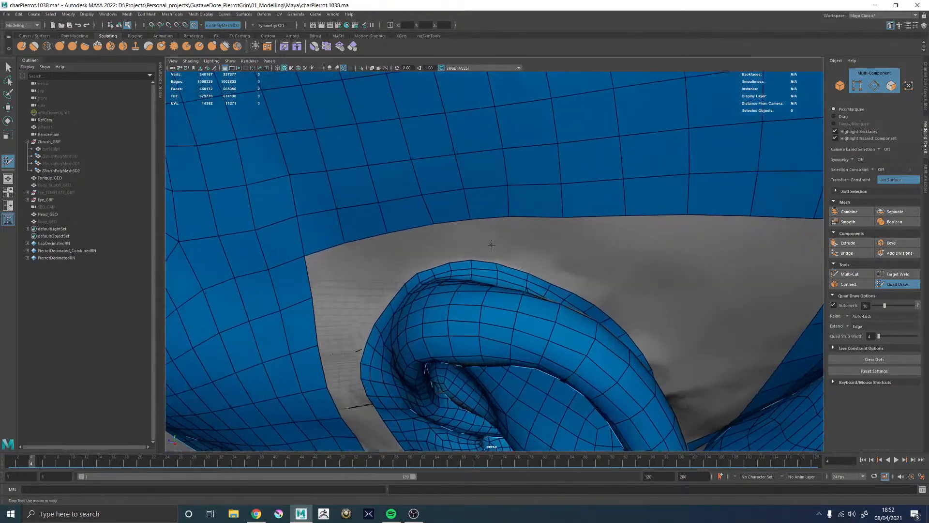
{"action": "left_click", "coordinate": [463, 237], "text": "shift"}
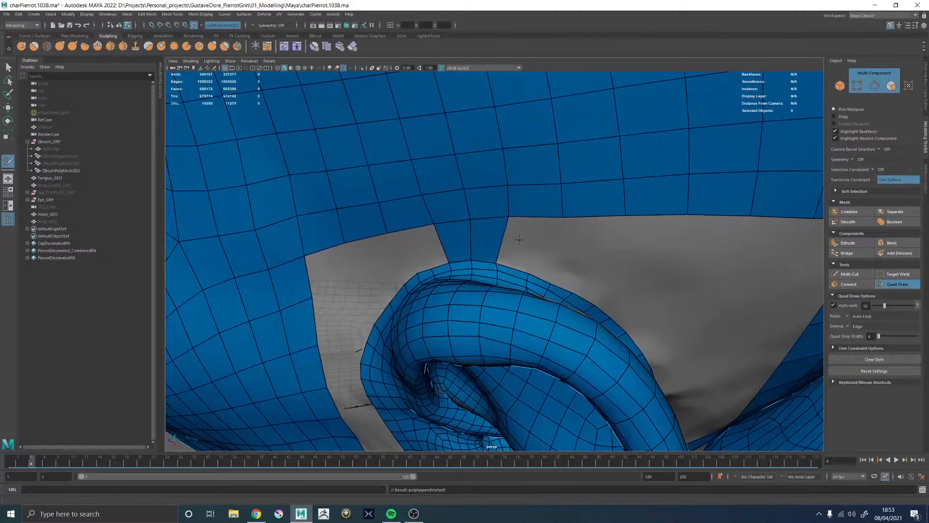
Select the head's open border edges above and behind the ear and the ear's rear border edges to compare their edge counts
{"action": "left_click_drag", "start_coordinate": [535, 261], "coordinate": [532, 221], "text": "alt"}
{"action": "right_click_drag", "start_coordinate": [532, 221], "coordinate": [486, 226], "text": "alt"}
{"action": "left_click_drag", "start_coordinate": [510, 226], "coordinate": [566, 233], "text": "alt"}
{"action": "key", "text": "w"}
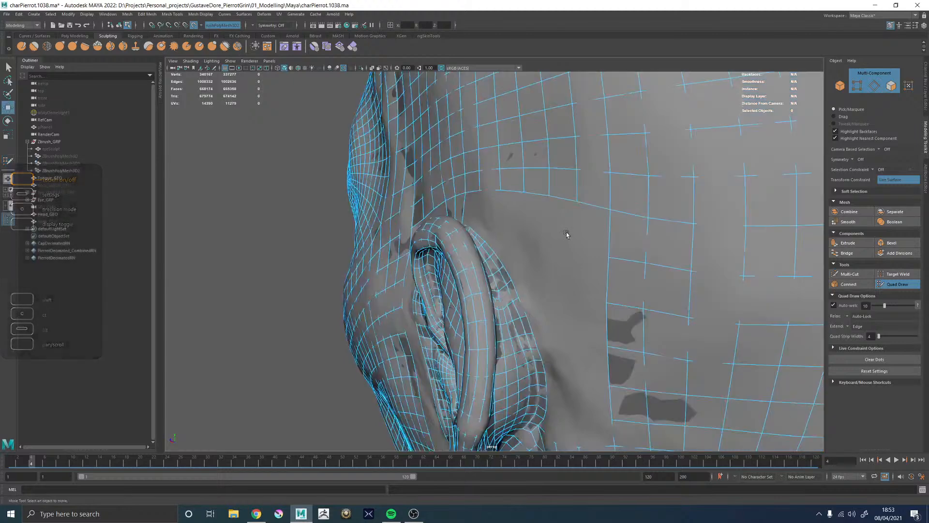
{"action": "key", "text": "F10"}
{"action": "left_click", "coordinate": [475, 192]}
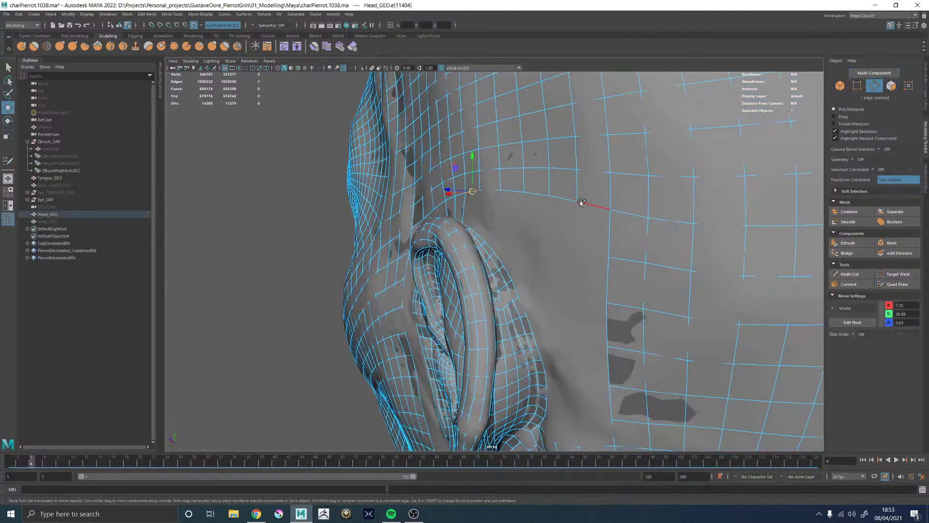
{"action": "double_click", "coordinate": [583, 203], "text": "shift"}
{"action": "left_click", "coordinate": [607, 231], "text": "shift"}
{"action": "middle_click_drag", "start_coordinate": [610, 399], "coordinate": [599, 237], "text": "alt"}
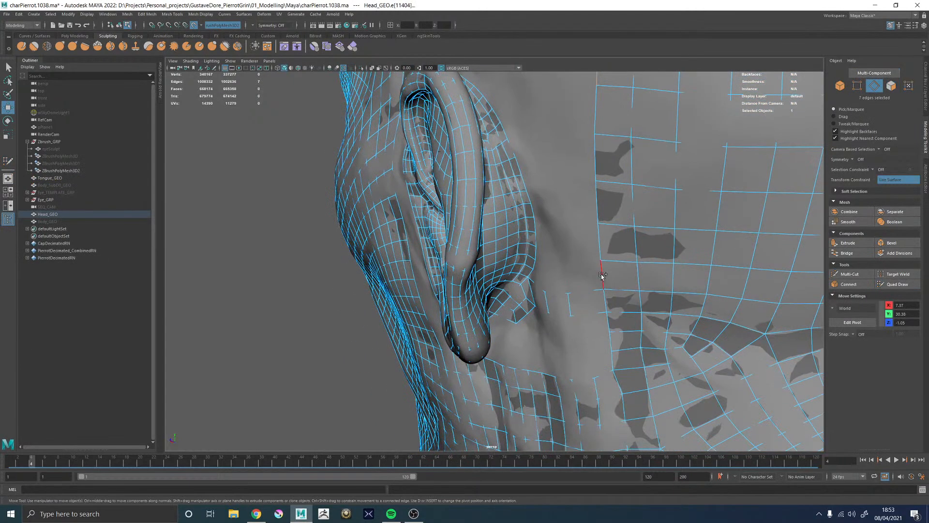
{"action": "double_click", "coordinate": [601, 273], "text": "shift"}
{"action": "left_click_drag", "start_coordinate": [552, 234], "coordinate": [509, 213], "text": "alt"}
{"action": "left_click", "coordinate": [531, 377]}
{"action": "double_click", "coordinate": [458, 198], "text": "shift"}
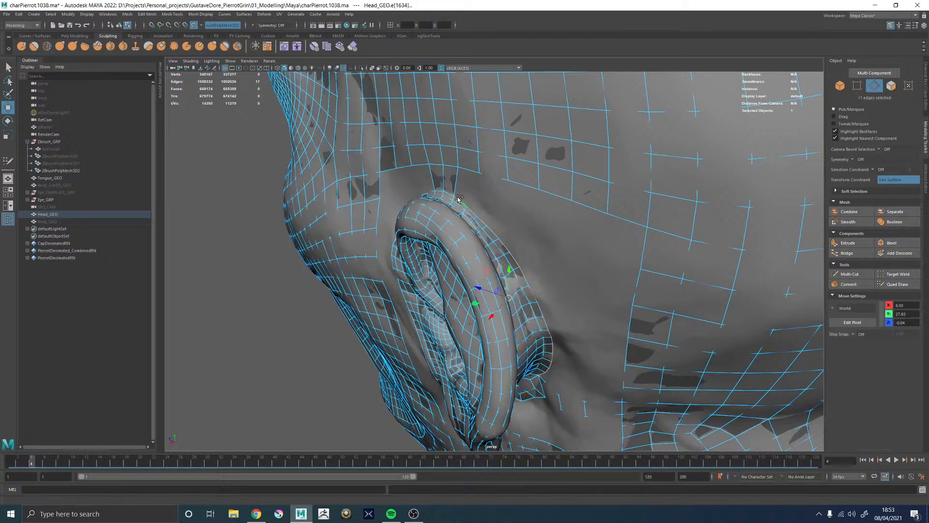
{"action": "right_click_drag", "start_coordinate": [558, 227], "coordinate": [485, 222], "text": "alt"}
{"action": "key", "text": "F8"}
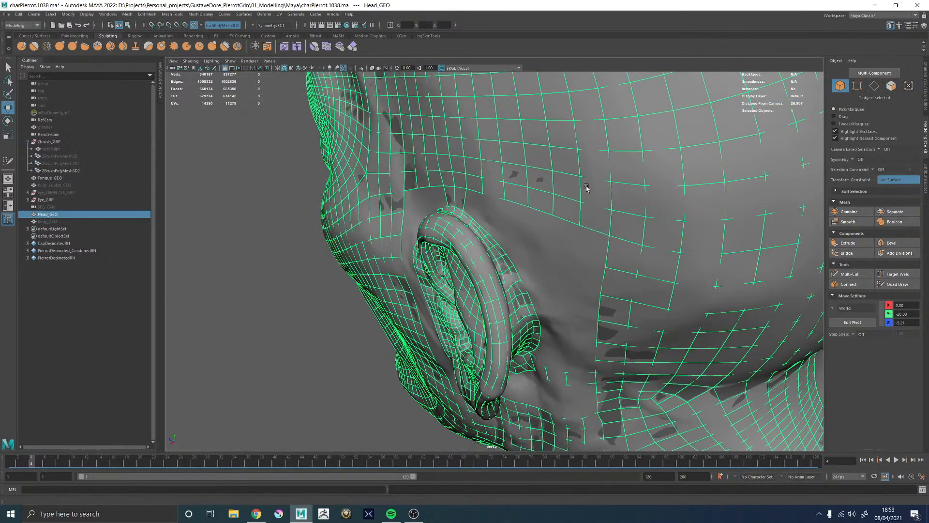
With Quad Draw on the head mesh, add two quads between the ear's upper rear edge and the head's upper border
{"action": "left_click", "coordinate": [899, 284]}
{"action": "left_click_drag", "start_coordinate": [524, 284], "coordinate": [498, 218], "text": "alt"}
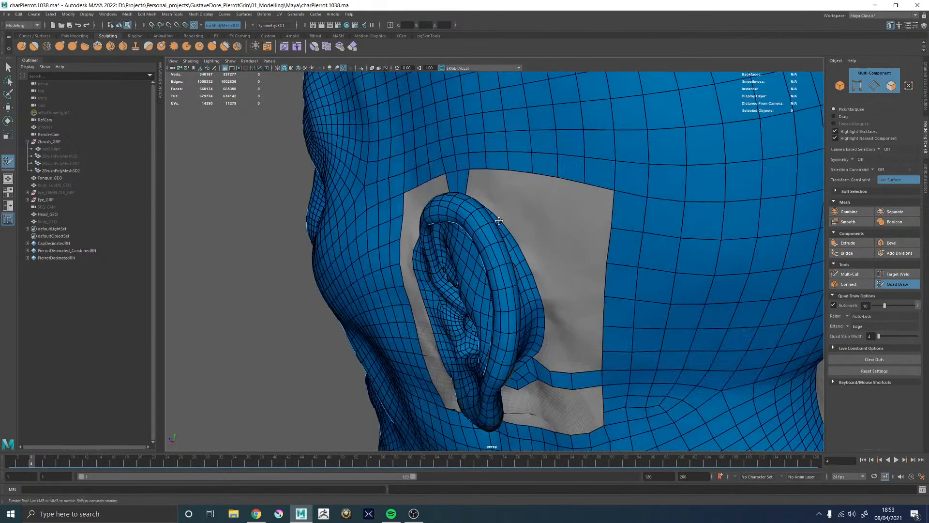
{"action": "middle_click_drag", "start_coordinate": [498, 218], "coordinate": [448, 189], "text": "alt"}
{"action": "right_click_drag", "start_coordinate": [448, 190], "coordinate": [498, 227], "text": "alt"}
{"action": "left_click_drag", "start_coordinate": [498, 228], "coordinate": [497, 274], "text": "alt"}
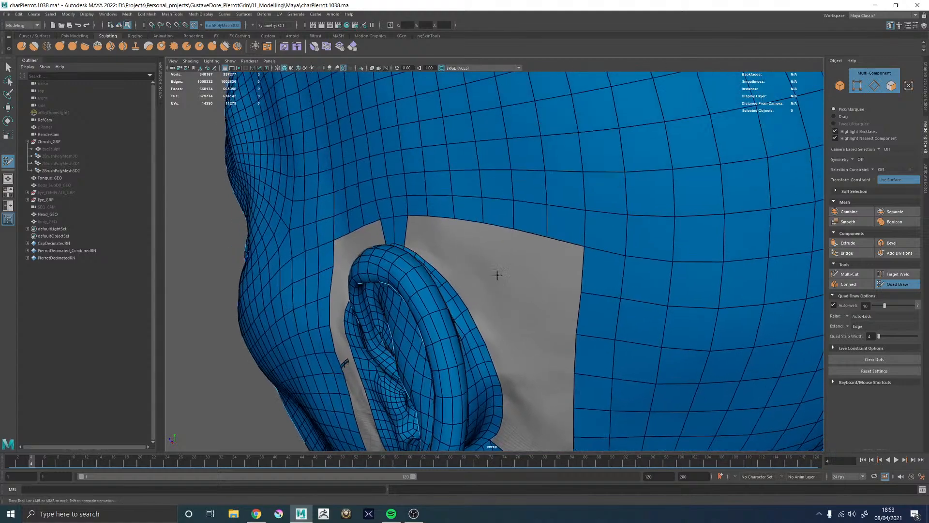
{"action": "right_click_drag", "start_coordinate": [497, 274], "coordinate": [527, 280], "text": "alt"}
{"action": "left_click_drag", "start_coordinate": [484, 237], "coordinate": [500, 255], "text": "alt"}
{"action": "middle_click_drag", "start_coordinate": [489, 246], "coordinate": [484, 266], "text": "alt"}
{"action": "mouse_move", "coordinate": [428, 257]}
{"action": "left_mouse_down", "text": "alt"}
{"action": "mouse_move", "coordinate": [414, 280]}
{"action": "mouse_move", "coordinate": [421, 265]}
{"action": "mouse_move", "coordinate": [434, 272]}
{"action": "mouse_move", "coordinate": [406, 253]}
{"action": "left_mouse_up", "text": "alt"}
{"action": "left_click", "coordinate": [406, 262], "text": "shift"}
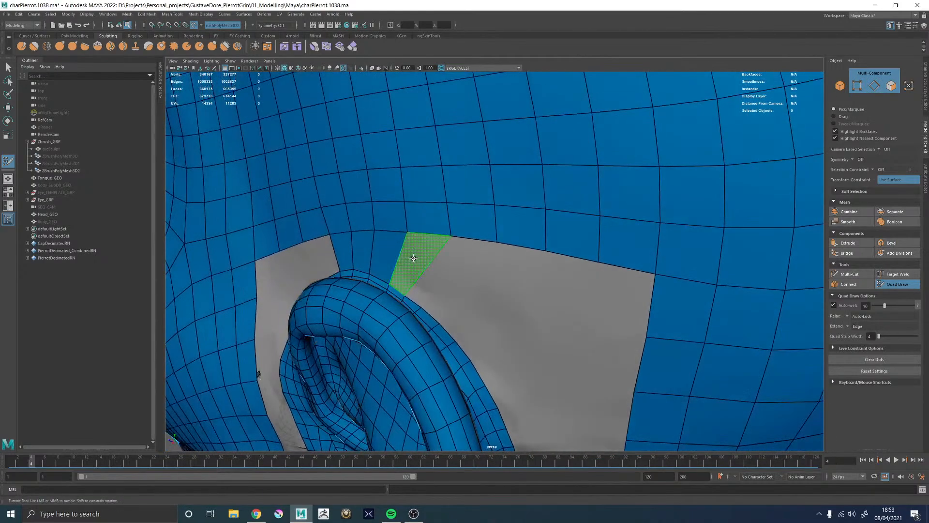
{"action": "left_click", "coordinate": [413, 258], "text": "shift"}
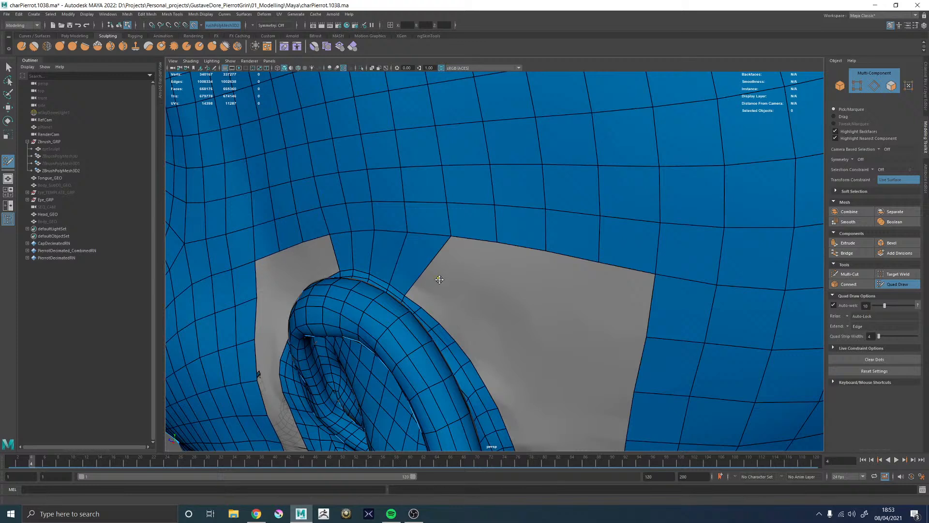
Try to continue the row along the head's upper border with three more quads behind the ear's top, and delete them
{"action": "left_click_drag", "start_coordinate": [436, 286], "coordinate": [452, 237]}
{"action": "left_click_drag", "start_coordinate": [439, 292], "coordinate": [459, 276]}
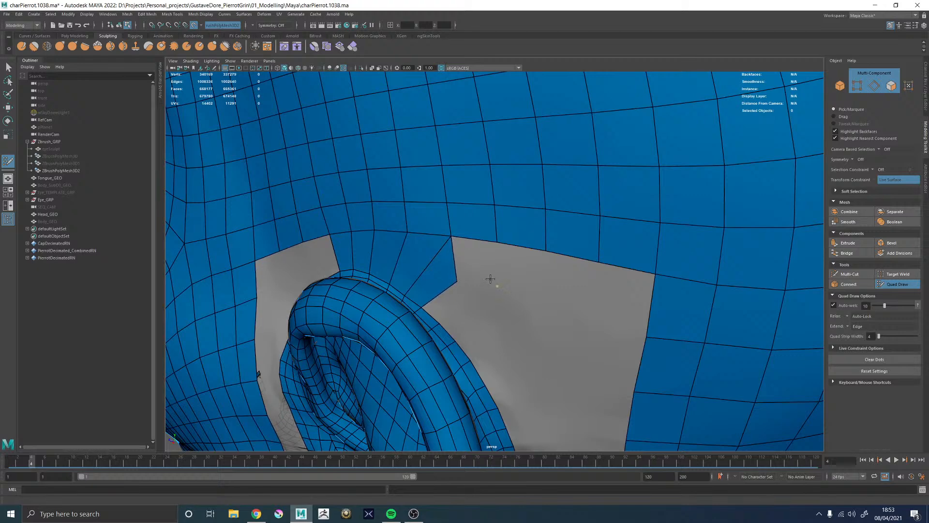
{"action": "left_click", "coordinate": [485, 262], "text": "shift"}
{"action": "left_click_drag", "start_coordinate": [479, 273], "coordinate": [472, 304], "text": "alt"}
{"action": "middle_click_drag", "start_coordinate": [472, 305], "coordinate": [452, 267], "text": "alt"}
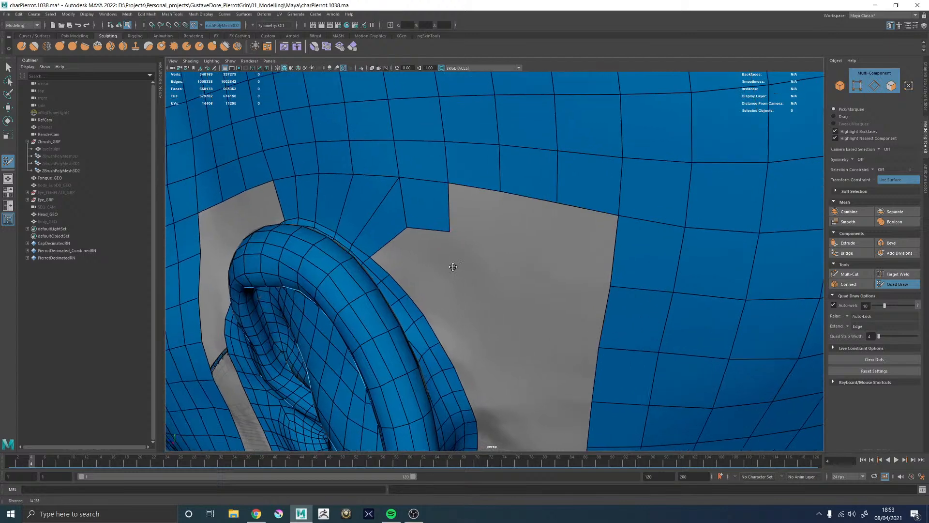
{"action": "right_click_drag", "start_coordinate": [452, 267], "coordinate": [406, 255], "text": "alt"}
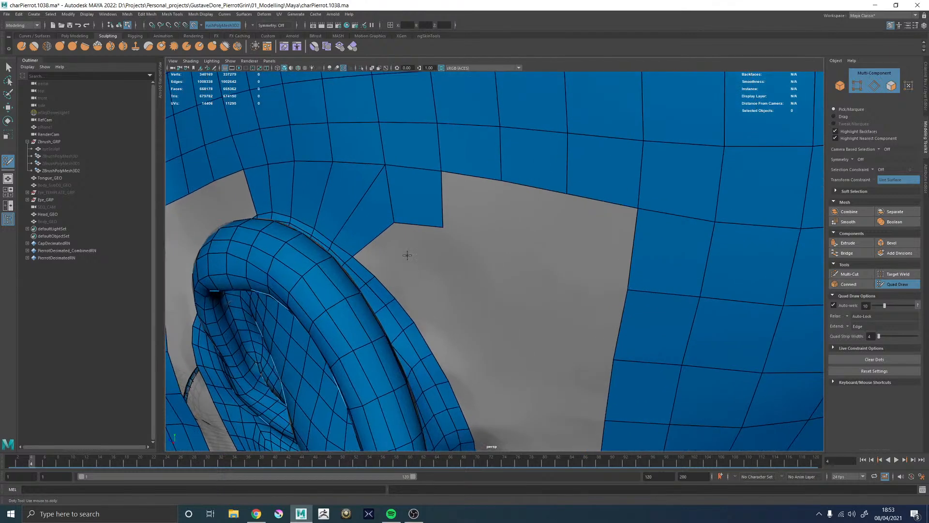
{"action": "left_click", "coordinate": [470, 220], "text": "shift"}
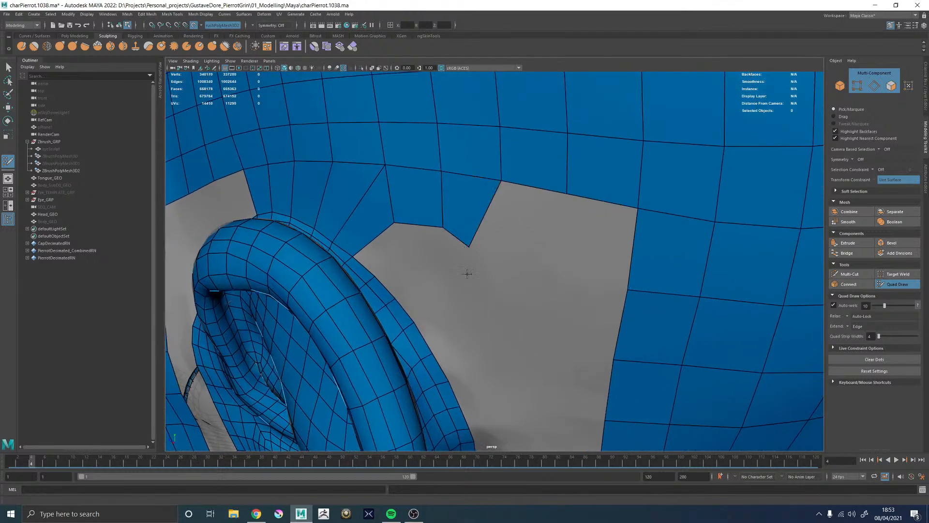
{"action": "mouse_move", "coordinate": [470, 244]}
{"action": "left_mouse_down"}
{"action": "mouse_move", "coordinate": [431, 216]}
{"action": "mouse_move", "coordinate": [454, 235]}
{"action": "left_mouse_up"}
{"action": "mouse_move", "coordinate": [378, 210]}
{"action": "left_mouse_down", "text": "ctrl+shift"}
{"action": "mouse_move", "coordinate": [413, 211]}
{"action": "mouse_move", "coordinate": [393, 225]}
{"action": "left_mouse_up", "text": "ctrl+shift"}
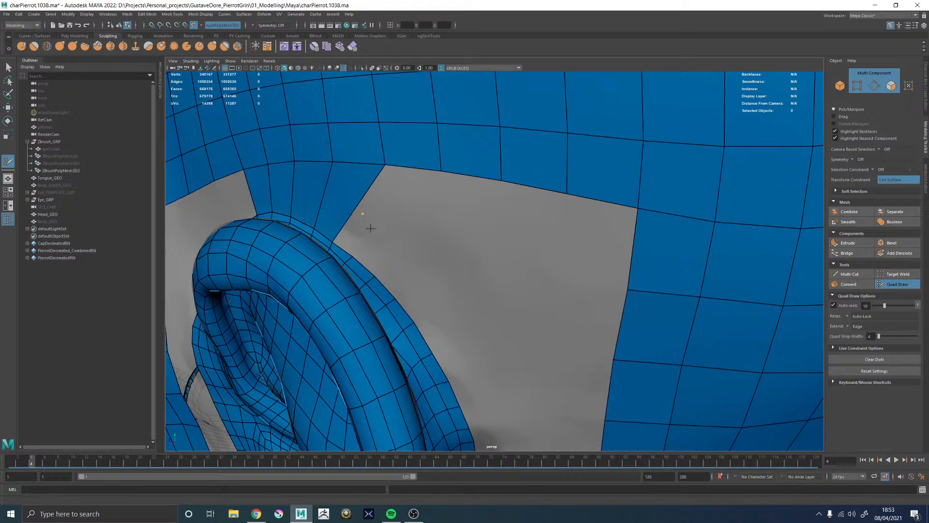
Try to build a looped strip of quads off the ear's upper rear border and fill the hole it encloses
{"action": "left_click", "coordinate": [354, 232], "text": "shift"}
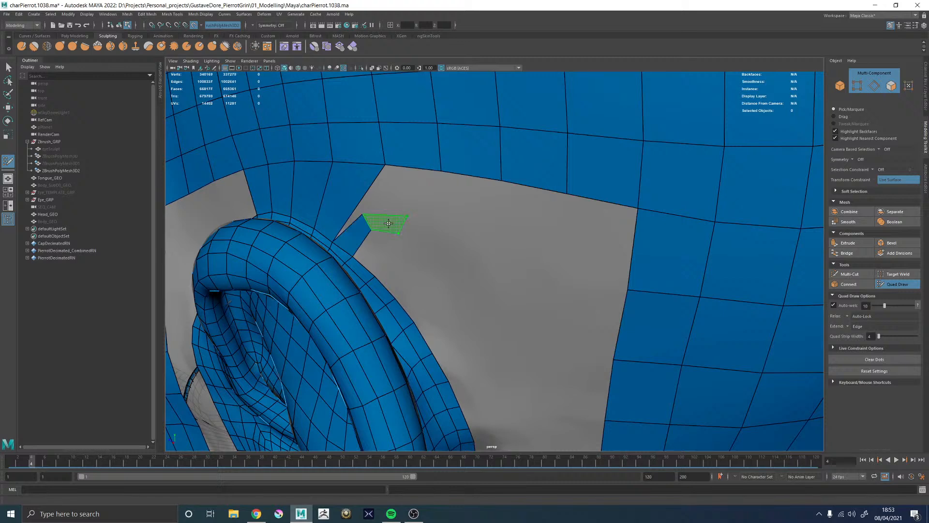
{"action": "left_click", "coordinate": [389, 224], "text": "shift"}
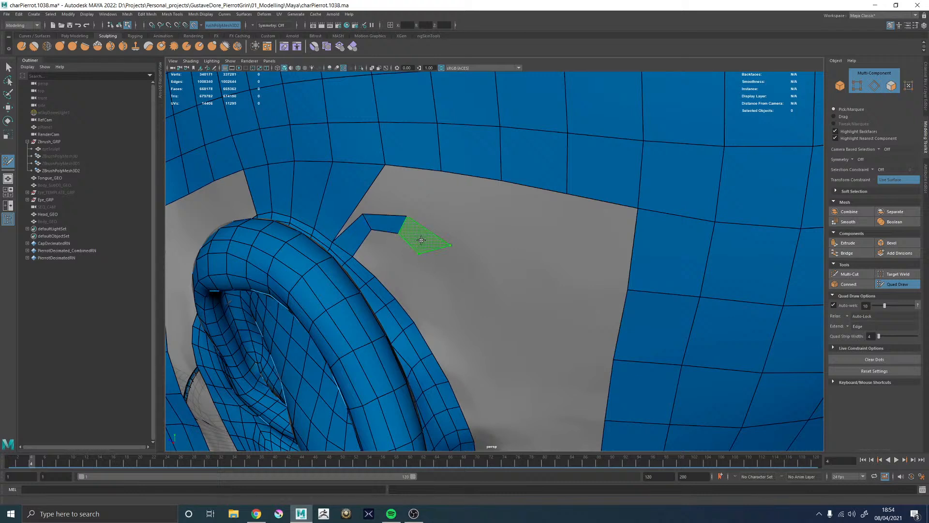
{"action": "left_click", "coordinate": [422, 242], "text": "shift"}
{"action": "left_click", "coordinate": [424, 284], "text": "shift"}
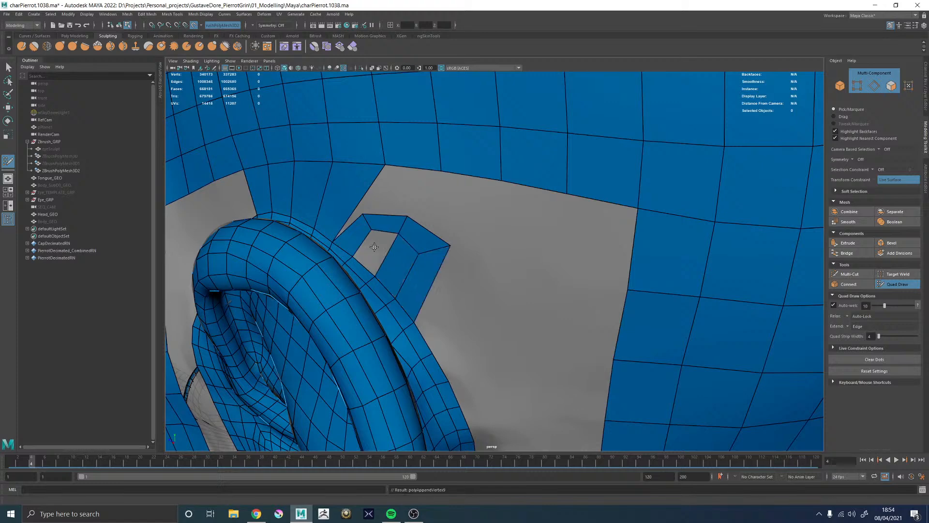
{"action": "left_click", "coordinate": [387, 254], "text": "shift"}
Delete the looped patch of quads at the ear's upper rear border
{"action": "right_click_drag", "start_coordinate": [474, 253], "coordinate": [278, 233], "text": "alt"}
{"action": "left_click_drag", "start_coordinate": [277, 232], "coordinate": [382, 227], "text": "alt"}
{"action": "middle_click_drag", "start_coordinate": [392, 239], "coordinate": [369, 231], "text": "alt"}
{"action": "right_click_drag", "start_coordinate": [369, 231], "coordinate": [411, 272], "text": "alt"}
{"action": "left_click_drag", "start_coordinate": [410, 272], "coordinate": [400, 251], "text": "alt"}
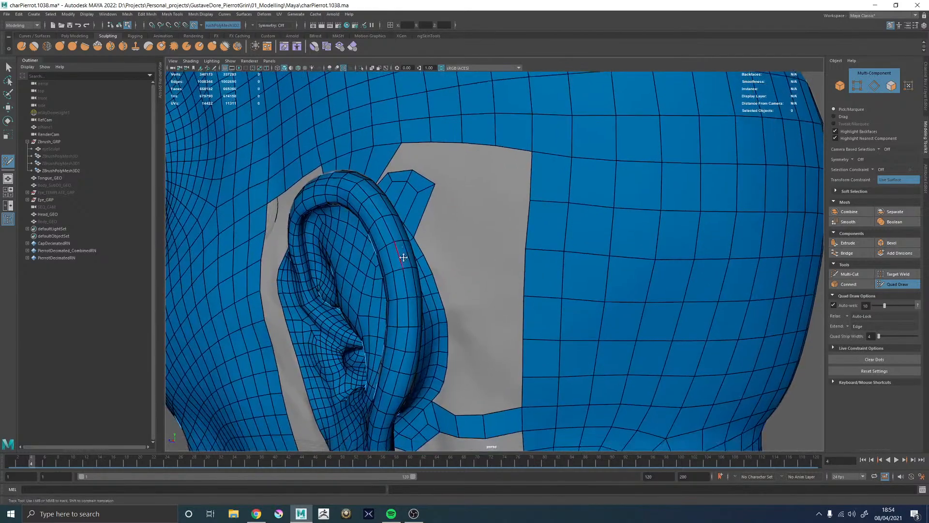
{"action": "right_click_drag", "start_coordinate": [400, 252], "coordinate": [435, 284], "text": "alt"}
{"action": "mouse_move", "coordinate": [435, 284]}
{"action": "left_mouse_down", "text": "alt"}
{"action": "mouse_move", "coordinate": [431, 271]}
{"action": "mouse_move", "coordinate": [431, 280]}
{"action": "mouse_move", "coordinate": [394, 253]}
{"action": "left_mouse_up", "text": "alt"}
{"action": "mouse_move", "coordinate": [350, 209]}
{"action": "left_mouse_down", "text": "ctrl+shift"}
{"action": "mouse_move", "coordinate": [377, 233]}
{"action": "mouse_move", "coordinate": [393, 214]}
{"action": "mouse_move", "coordinate": [366, 201]}
{"action": "left_mouse_up", "text": "ctrl+shift"}
Start a new strip on the scalp behind the middle of the ear with two quads running from the ear's rear border
{"action": "middle_click_drag", "start_coordinate": [435, 387], "coordinate": [452, 269], "text": "alt"}
{"action": "left_click_drag", "start_coordinate": [453, 269], "coordinate": [462, 276], "text": "alt"}
{"action": "middle_click_drag", "start_coordinate": [462, 275], "coordinate": [471, 242], "text": "alt"}
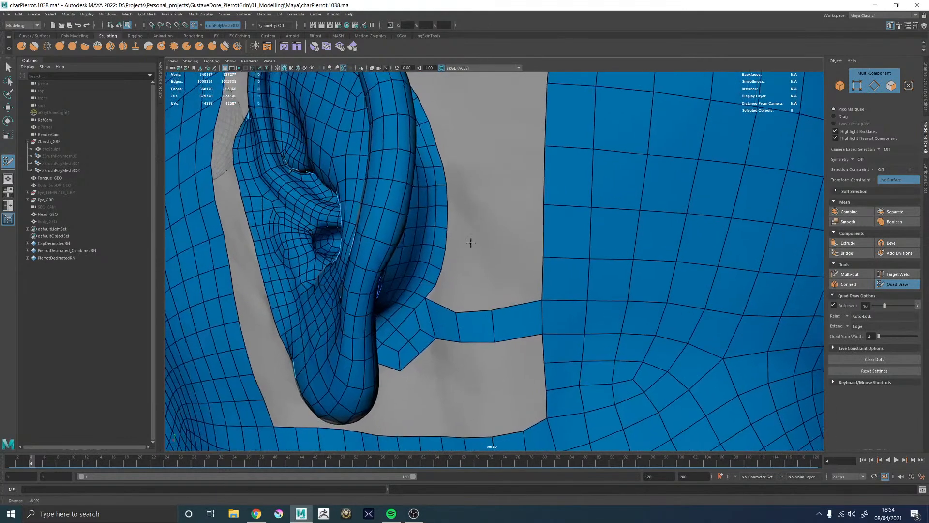
{"action": "right_click_drag", "start_coordinate": [471, 243], "coordinate": [488, 204], "text": "alt"}
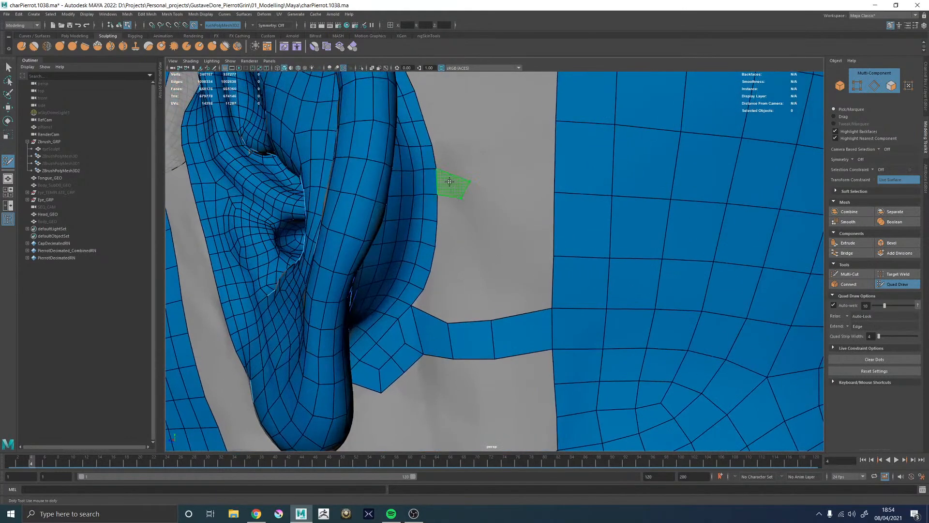
{"action": "left_click", "coordinate": [453, 181], "text": "shift"}
{"action": "left_click_drag", "start_coordinate": [460, 211], "coordinate": [469, 214], "text": "alt"}
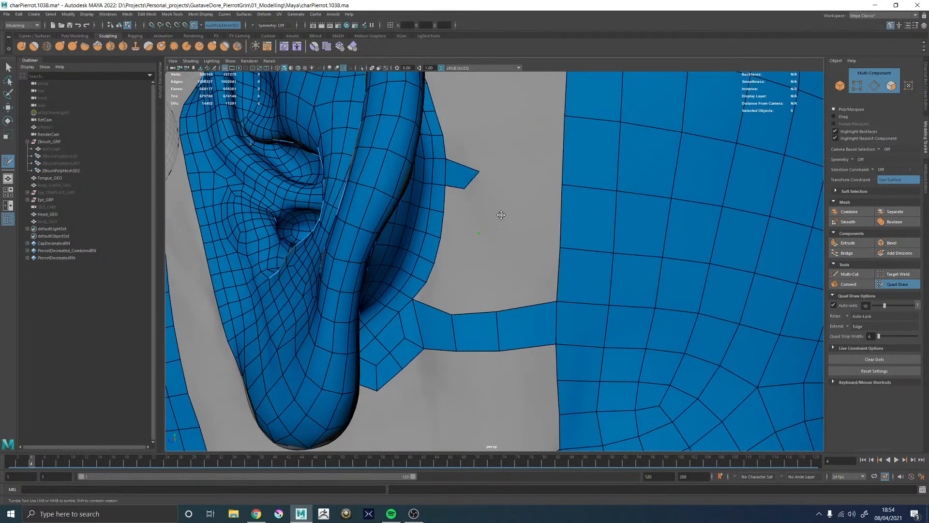
{"action": "left_click", "coordinate": [483, 221], "text": "shift"}
Bend the strip back to the ear's rear border with two more quads and fill the enclosed hole with two quads
{"action": "left_click_drag", "start_coordinate": [481, 239], "coordinate": [480, 228], "text": "alt"}
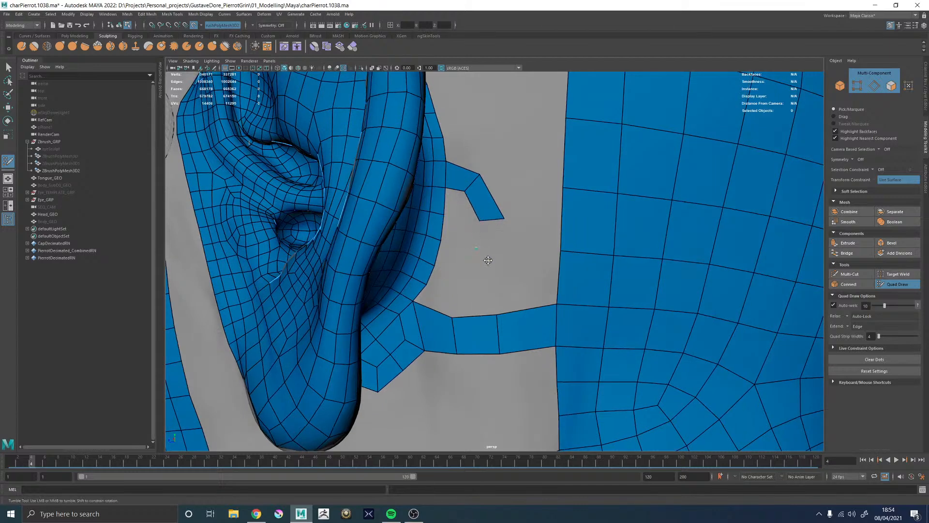
{"action": "left_click", "coordinate": [485, 242], "text": "shift"}
{"action": "left_click_drag", "start_coordinate": [457, 260], "coordinate": [464, 254], "text": "alt"}
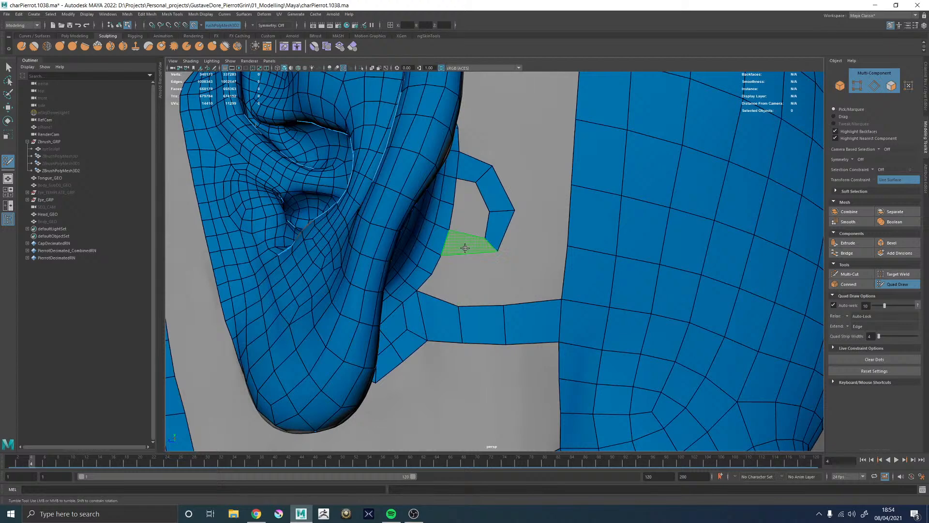
{"action": "left_click", "coordinate": [464, 247], "text": "shift"}
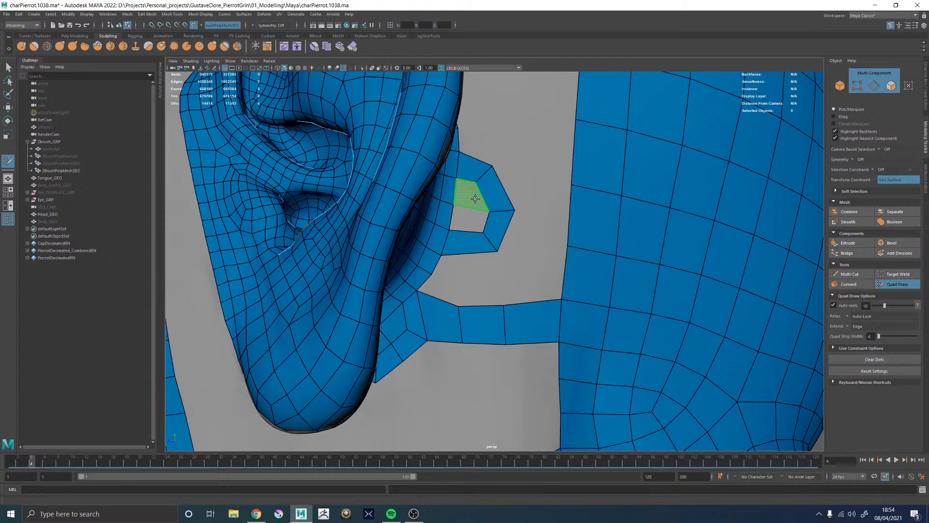
{"action": "left_click", "coordinate": [475, 198], "text": "shift"}
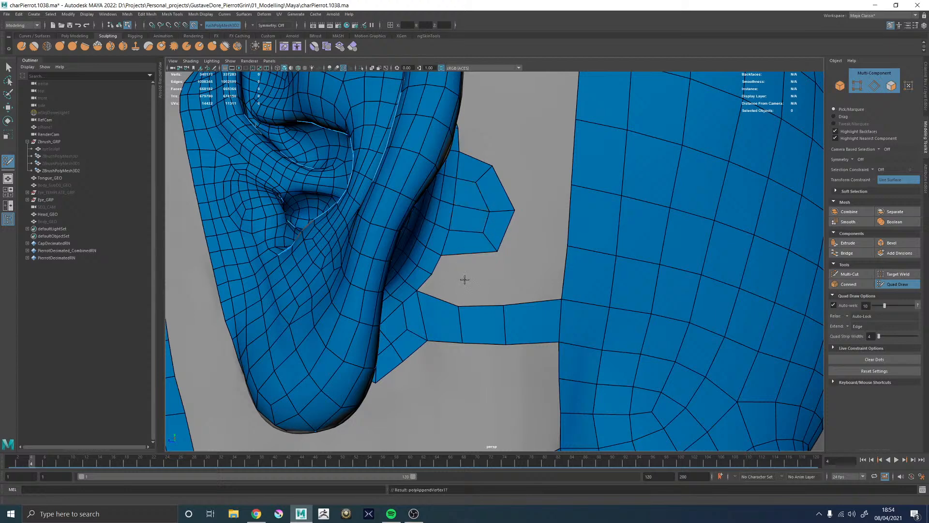
{"action": "left_click", "coordinate": [472, 252], "text": "ctrl"}
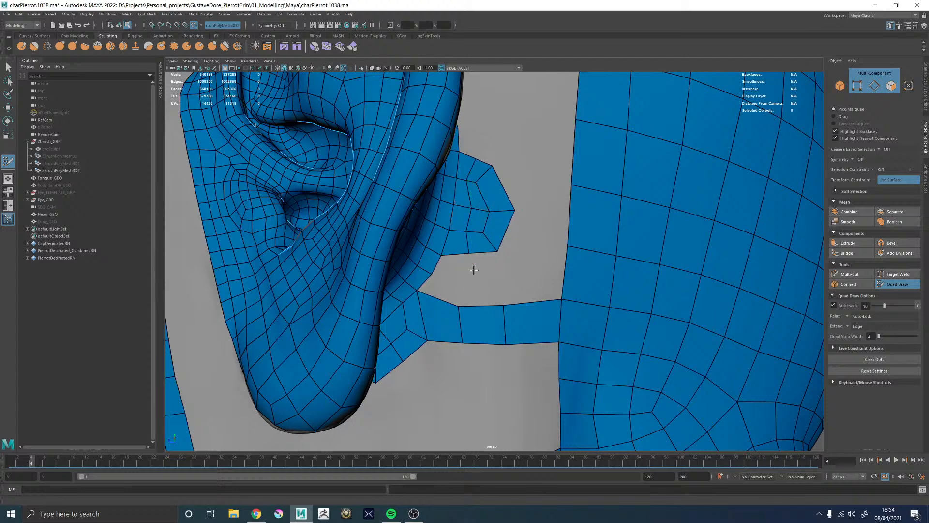
Fill the notch between the looped patch behind the ear and the strip below it with quads, reaching the head mesh's edge
{"action": "left_click", "coordinate": [450, 276], "text": "shift"}
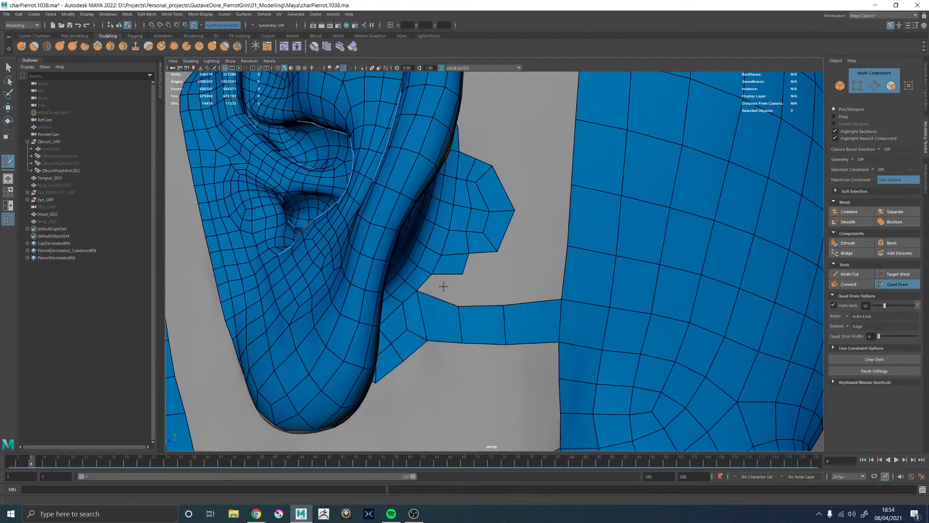
{"action": "left_click", "coordinate": [499, 276]}
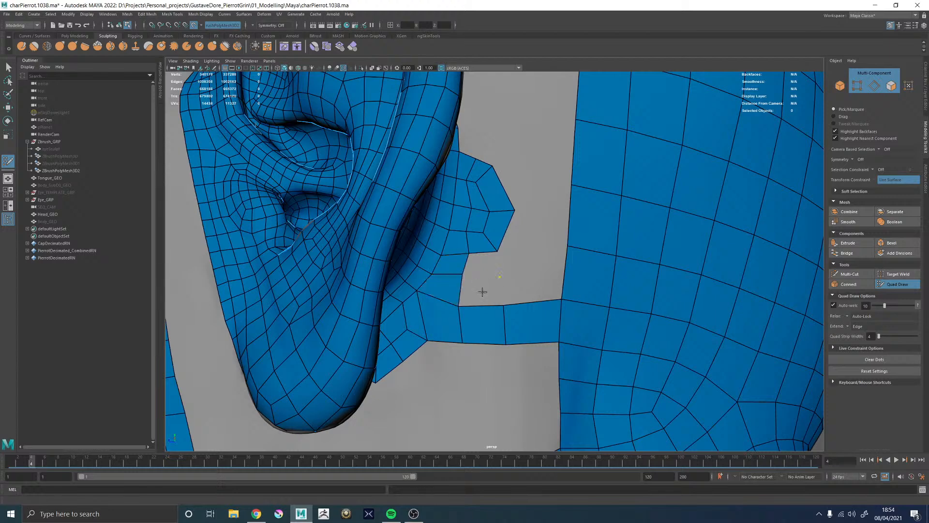
{"action": "left_click", "coordinate": [486, 280], "text": "shift"}
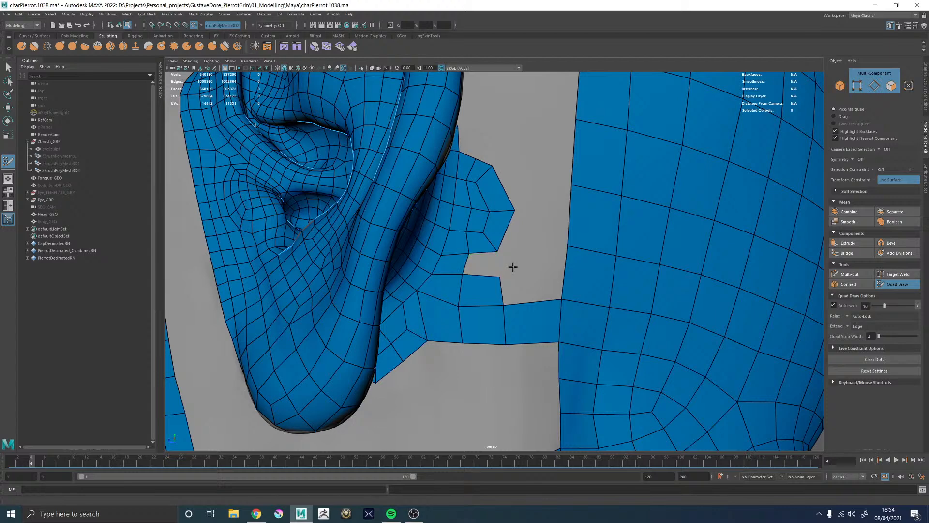
{"action": "left_click", "coordinate": [517, 253], "text": "shift"}
{"action": "left_click_drag", "start_coordinate": [515, 253], "coordinate": [488, 275], "text": "alt"}
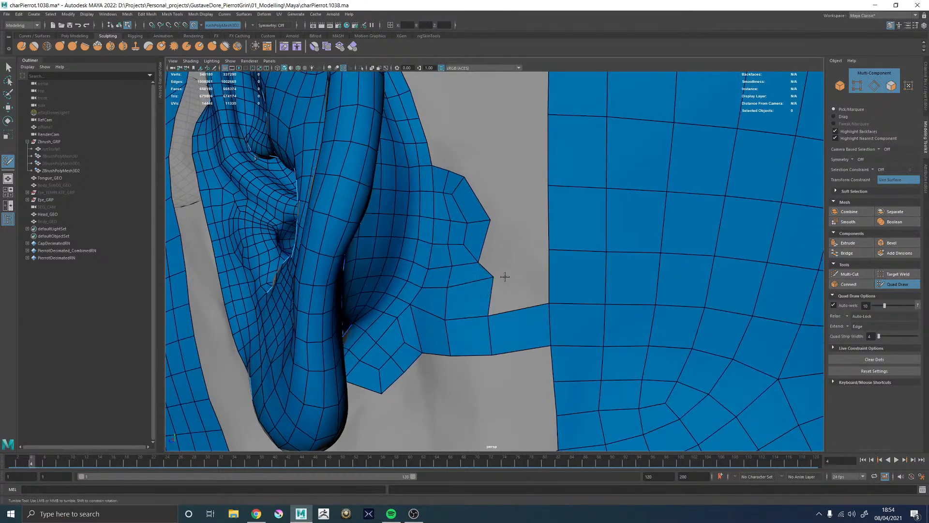
{"action": "left_click", "coordinate": [504, 276], "text": "shift"}
Wrap quads around the looped patch back to the ear's rear border and bridge its outer side to the head mesh with two quads
{"action": "left_click", "coordinate": [516, 223]}
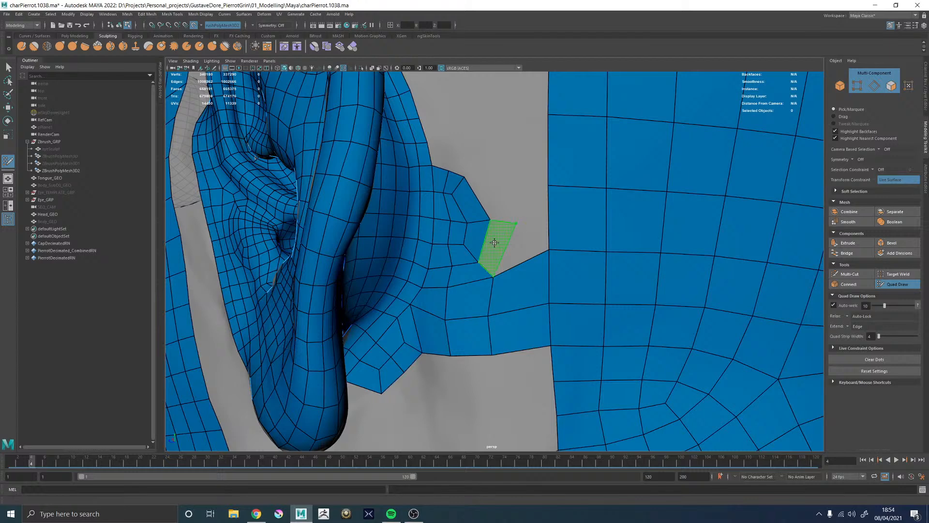
{"action": "left_click", "coordinate": [498, 229], "text": "shift"}
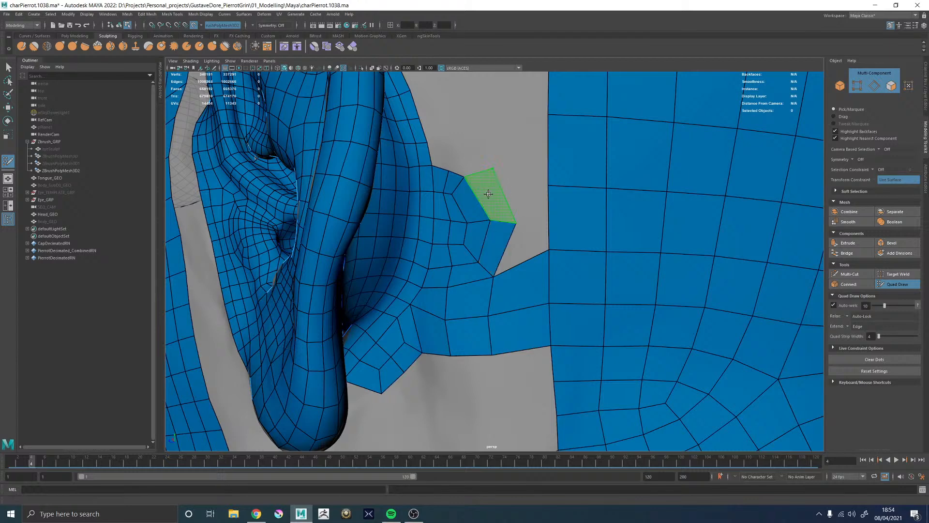
{"action": "left_click", "coordinate": [487, 194], "text": "shift"}
{"action": "middle_click_drag", "start_coordinate": [452, 170], "coordinate": [454, 238], "text": "alt"}
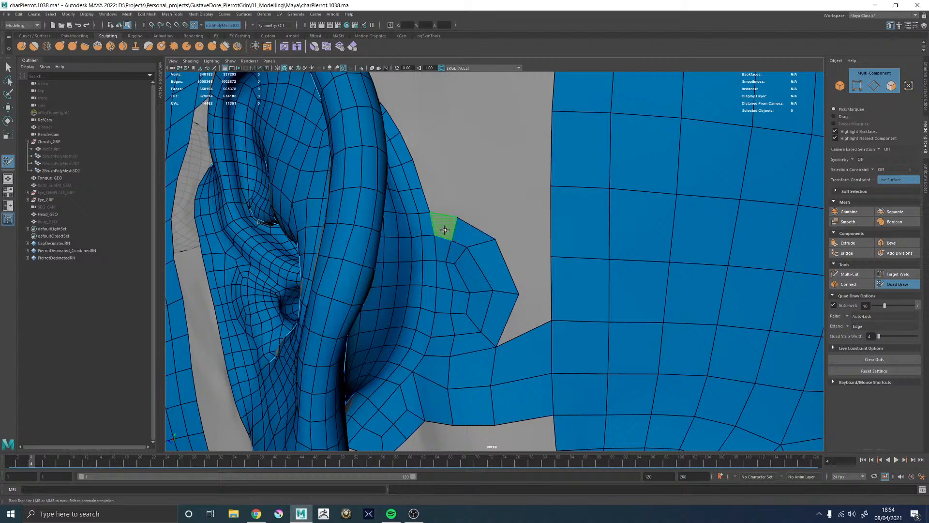
{"action": "left_click", "coordinate": [450, 229], "text": "shift"}
{"action": "left_click", "coordinate": [535, 301], "text": "shift"}
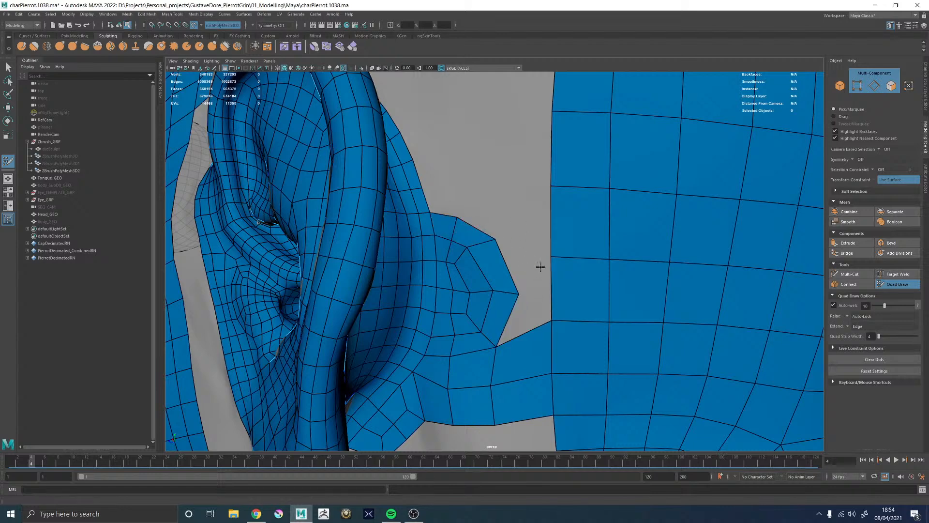
{"action": "left_click", "coordinate": [528, 250], "text": "shift"}
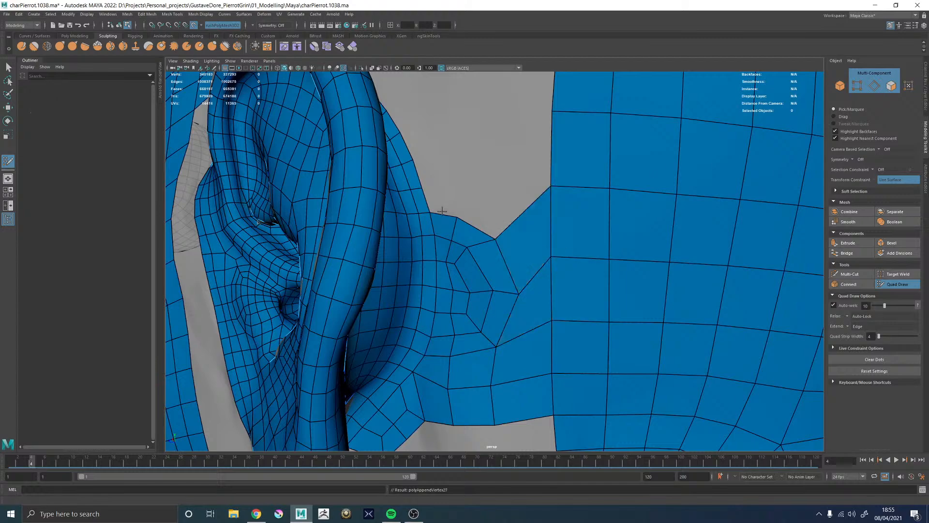
Insert an edge loop across the strip above the ear and extend the ear's upper rear border outward as a row of quads
{"action": "right_click_drag", "start_coordinate": [528, 251], "coordinate": [474, 247], "text": "alt"}
{"action": "mouse_move", "coordinate": [505, 185]}
{"action": "left_mouse_down", "text": "alt"}
{"action": "mouse_move", "coordinate": [511, 234]}
{"action": "mouse_move", "coordinate": [491, 253]}
{"action": "mouse_move", "coordinate": [491, 273]}
{"action": "mouse_move", "coordinate": [494, 257]}
{"action": "mouse_move", "coordinate": [460, 232]}
{"action": "mouse_move", "coordinate": [473, 257]}
{"action": "mouse_move", "coordinate": [426, 218]}
{"action": "left_mouse_up", "text": "alt"}
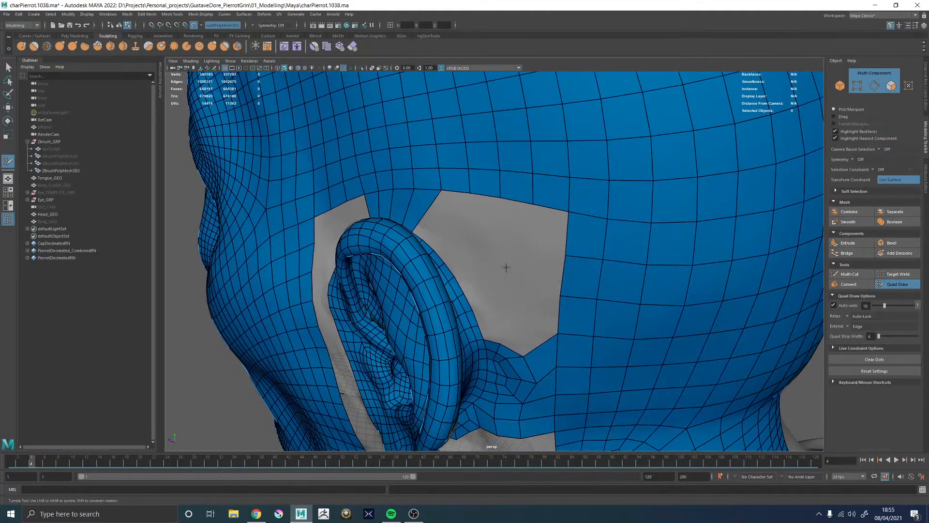
{"action": "middle_click_drag", "start_coordinate": [459, 214], "coordinate": [457, 197], "text": "alt"}
{"action": "right_click_drag", "start_coordinate": [456, 197], "coordinate": [427, 189], "text": "alt"}
{"action": "left_click_drag", "start_coordinate": [428, 189], "coordinate": [414, 185], "text": "alt"}
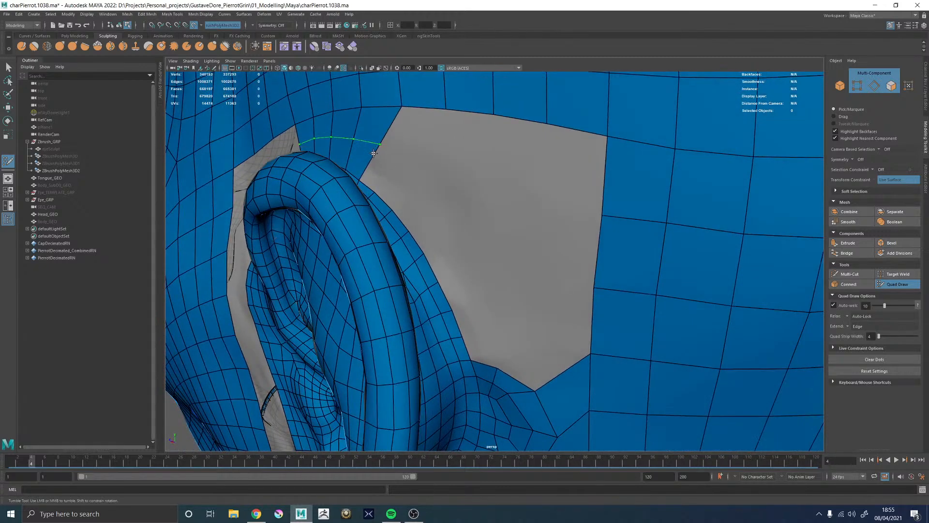
{"action": "left_click", "coordinate": [373, 154], "text": "ctrl"}
{"action": "middle_click_drag", "start_coordinate": [370, 188], "coordinate": [397, 155]}
Weld the new row's lower end corner to the patch behind the ear and relax the row's outer edge
{"action": "left_click_drag", "start_coordinate": [533, 284], "coordinate": [532, 289], "text": "alt"}
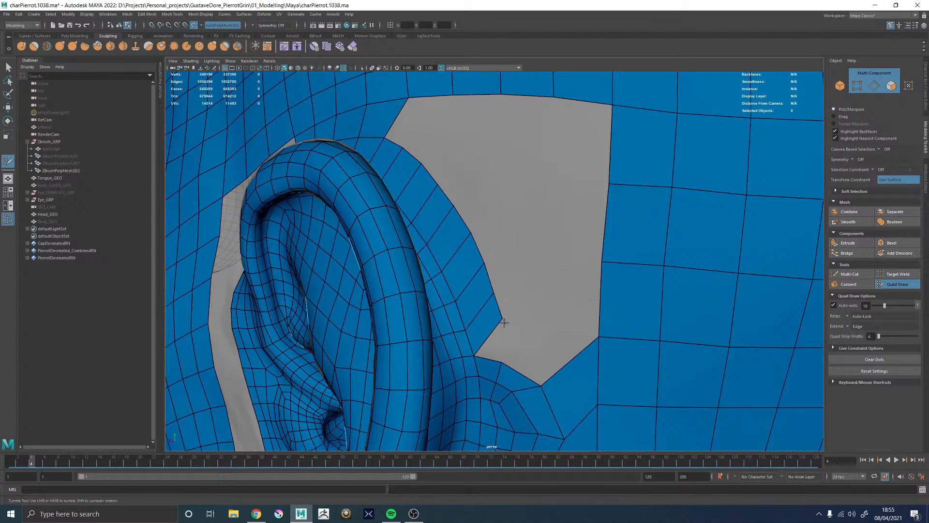
{"action": "left_click_drag", "start_coordinate": [504, 322], "coordinate": [501, 360]}
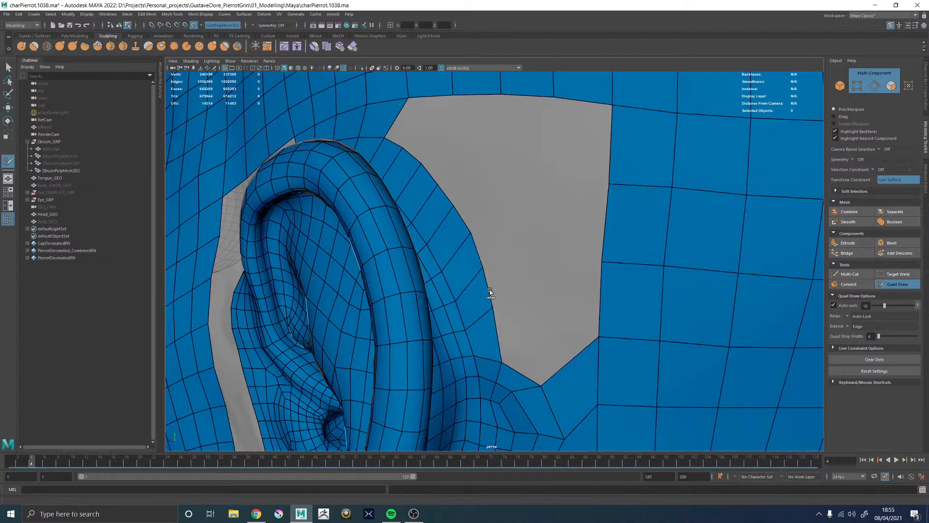
{"action": "left_click_drag", "start_coordinate": [489, 291], "coordinate": [411, 156], "text": "shift"}
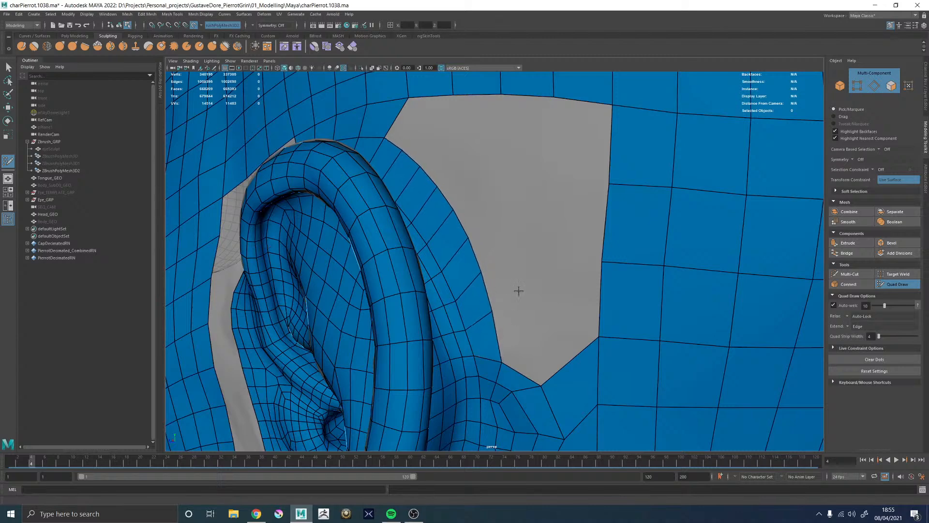
Extend a second row of quads outward behind the upper ear, weld its lower end to the patch corner and relax its border
{"action": "scroll", "coordinate": [525, 289], "scroll_direction": "down", "scroll_amount": 3}
{"action": "left_click_drag", "start_coordinate": [532, 350], "coordinate": [529, 339]}
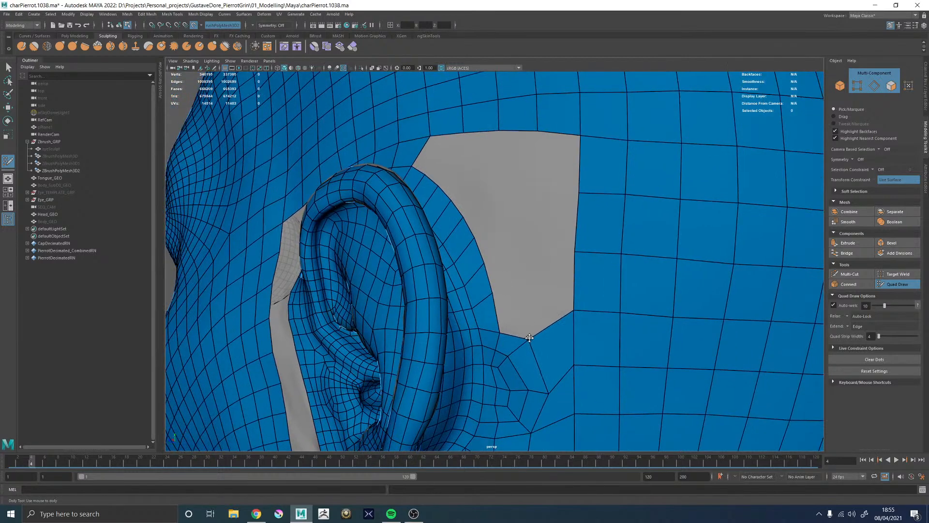
{"action": "mouse_move", "coordinate": [448, 186]}
{"action": "left_mouse_down"}
{"action": "mouse_move", "coordinate": [470, 159]}
{"action": "mouse_move", "coordinate": [503, 307]}
{"action": "mouse_move", "coordinate": [521, 300]}
{"action": "mouse_move", "coordinate": [528, 333]}
{"action": "left_mouse_up"}
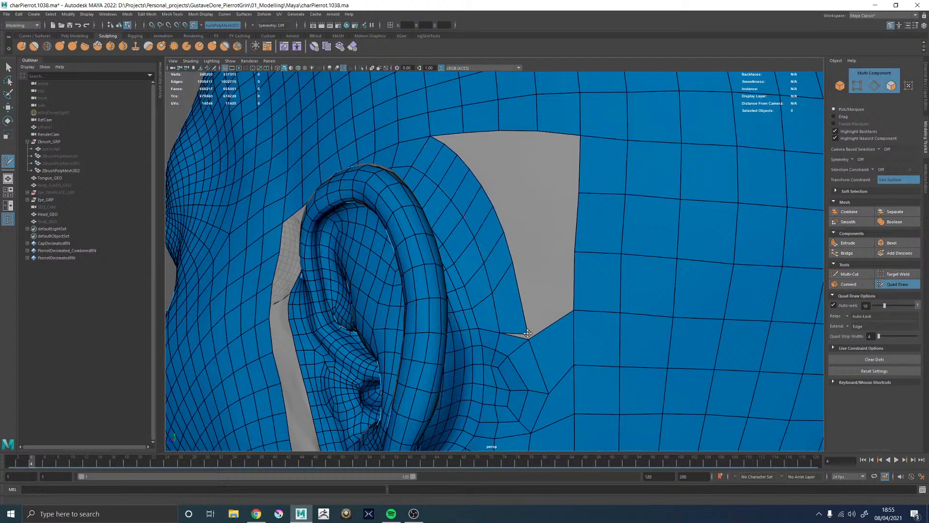
{"action": "mouse_move", "coordinate": [511, 261]}
{"action": "left_mouse_down", "text": "shift"}
{"action": "mouse_move", "coordinate": [489, 207]}
{"action": "mouse_move", "coordinate": [513, 276]}
{"action": "left_mouse_up", "text": "shift"}
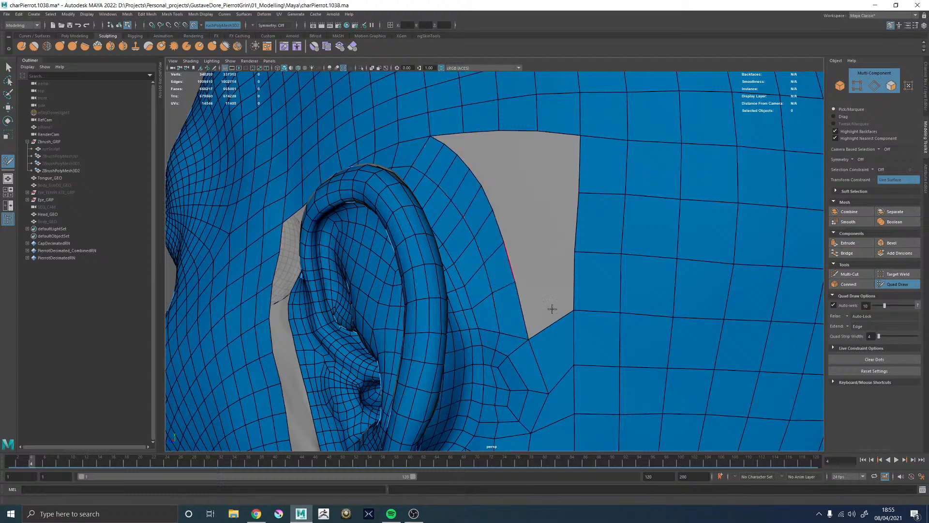
Compare the number of edges on the head side and the ear side of the remaining hole, and return to Quad Draw
{"action": "key", "text": "w"}
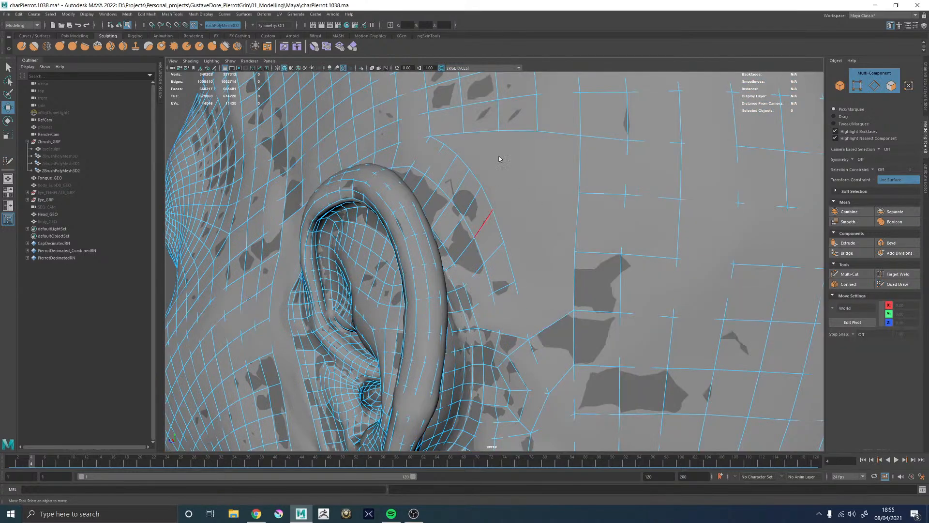
{"action": "left_click", "coordinate": [478, 132]}
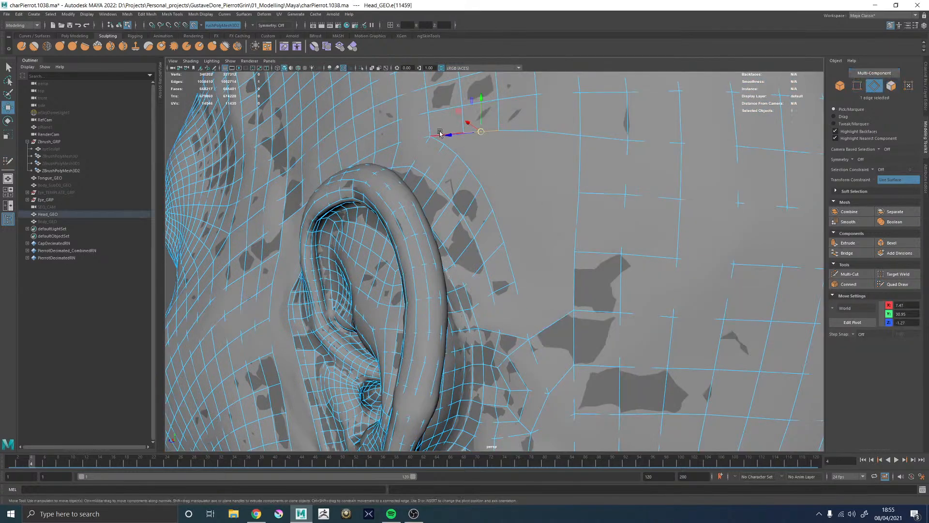
{"action": "left_click", "coordinate": [440, 134]}
{"action": "double_click", "coordinate": [551, 133], "text": "shift"}
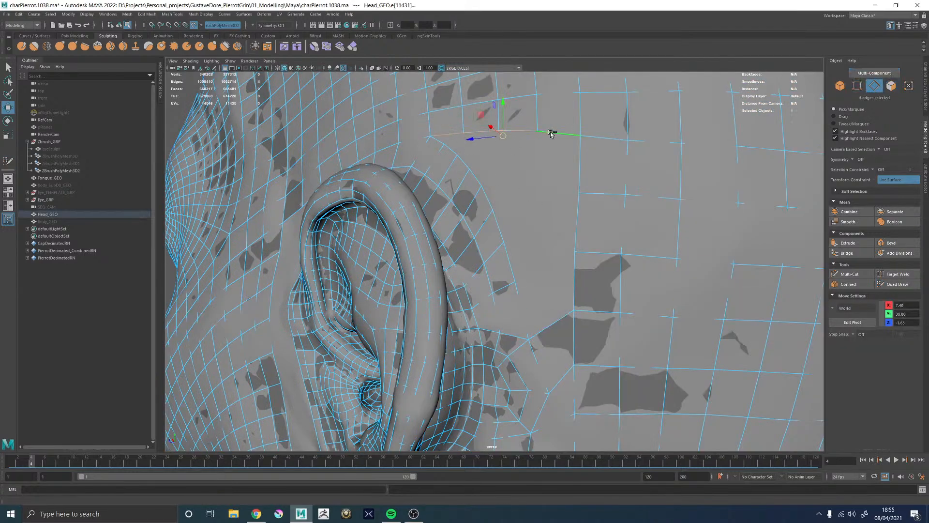
{"action": "left_click", "coordinate": [582, 159], "text": "shift"}
{"action": "double_click", "coordinate": [587, 293], "text": "shift"}
{"action": "middle_click_drag", "start_coordinate": [529, 275], "coordinate": [525, 289], "text": "alt"}
{"action": "left_click_drag", "start_coordinate": [525, 303], "coordinate": [524, 311], "text": "alt"}
{"action": "left_click", "coordinate": [521, 323]}
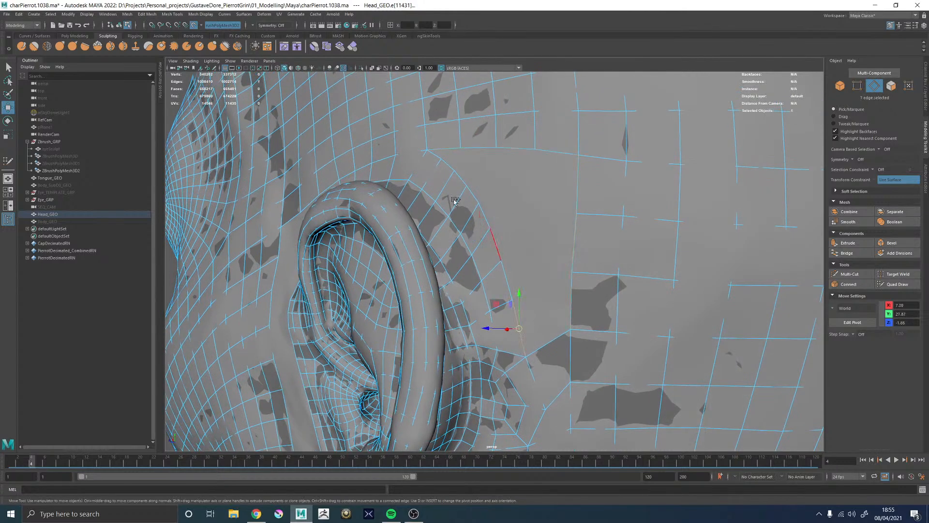
{"action": "double_click", "coordinate": [437, 156], "text": "shift"}
{"action": "left_click_drag", "start_coordinate": [456, 206], "coordinate": [465, 226], "text": "alt"}
{"action": "right_click_drag", "start_coordinate": [466, 227], "coordinate": [566, 160]}
{"action": "left_click", "coordinate": [898, 284]}
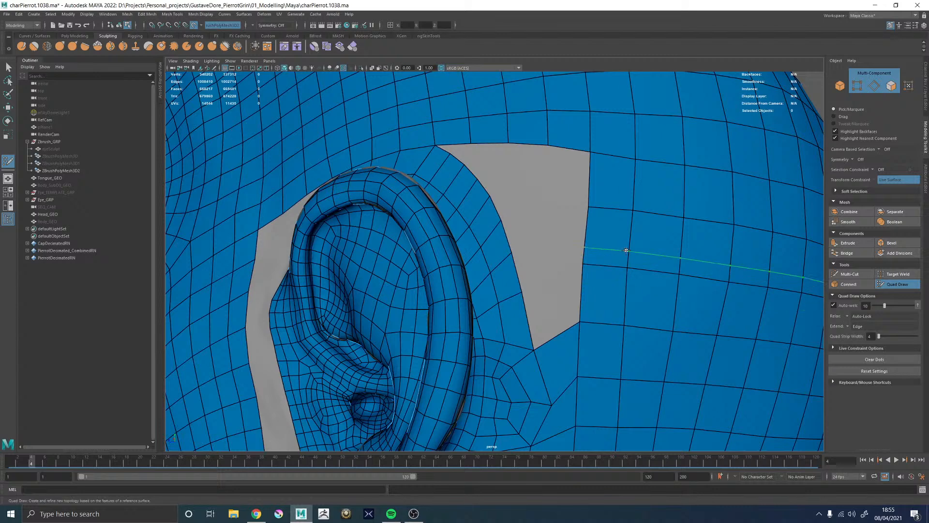
Try to insert an edge loop through the head mesh beside the hole's rear edge
{"action": "left_click", "coordinate": [614, 193], "text": "ctrl"}
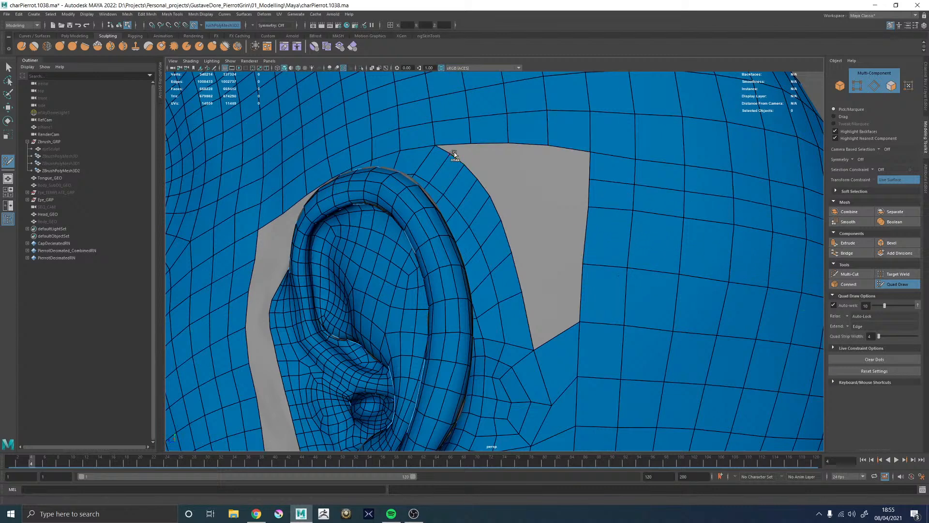
{"action": "key", "text": "ctrl+z"}
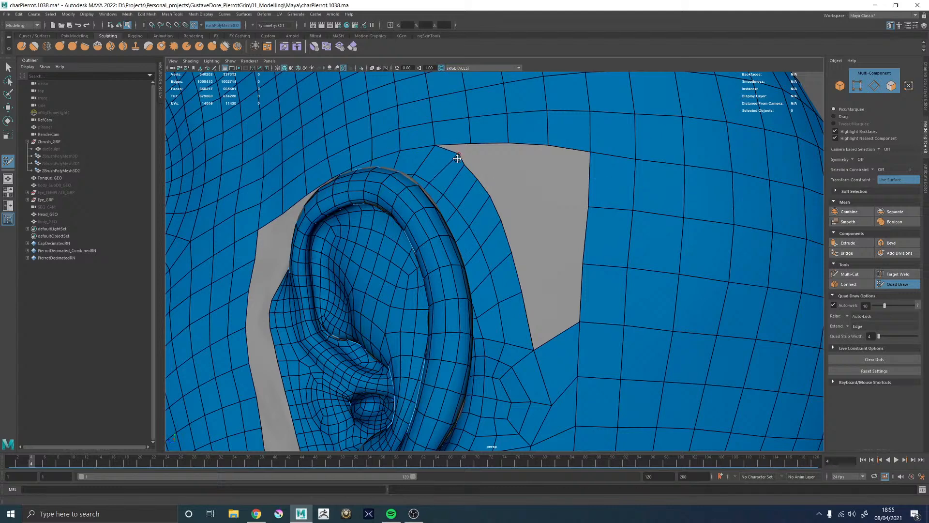
Fill the remaining hole behind the upper ear with quads that bridge the ear rows to the head mesh
{"action": "middle_click_drag", "start_coordinate": [472, 160], "coordinate": [443, 175], "text": "alt"}
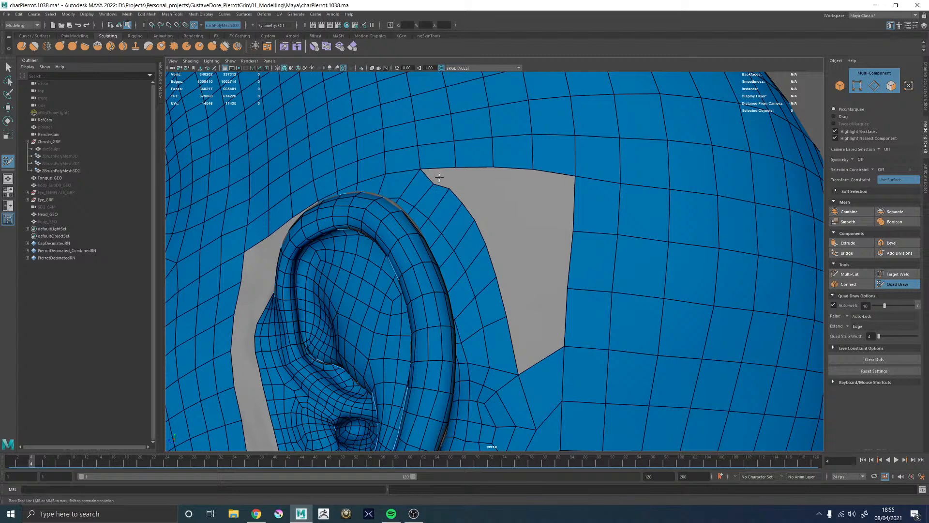
{"action": "left_click", "coordinate": [468, 190], "text": "shift"}
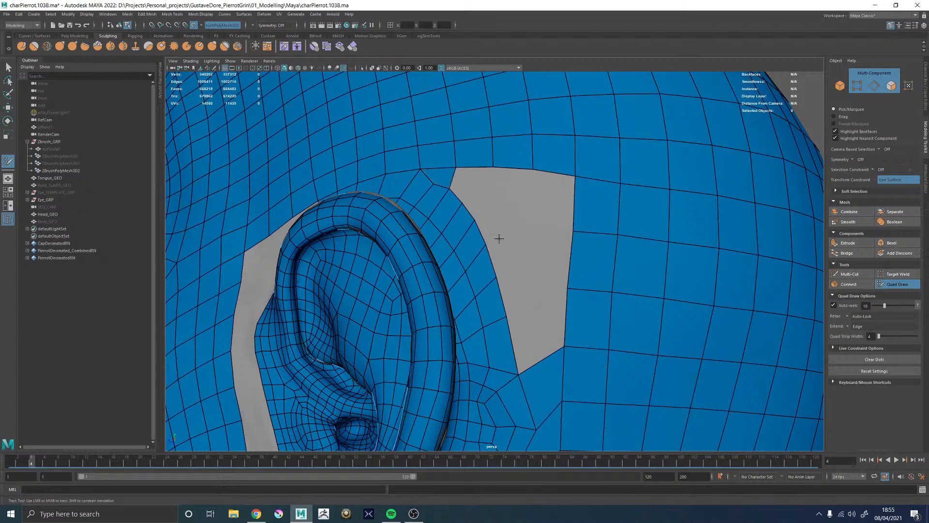
{"action": "left_click", "coordinate": [540, 339], "text": "shift"}
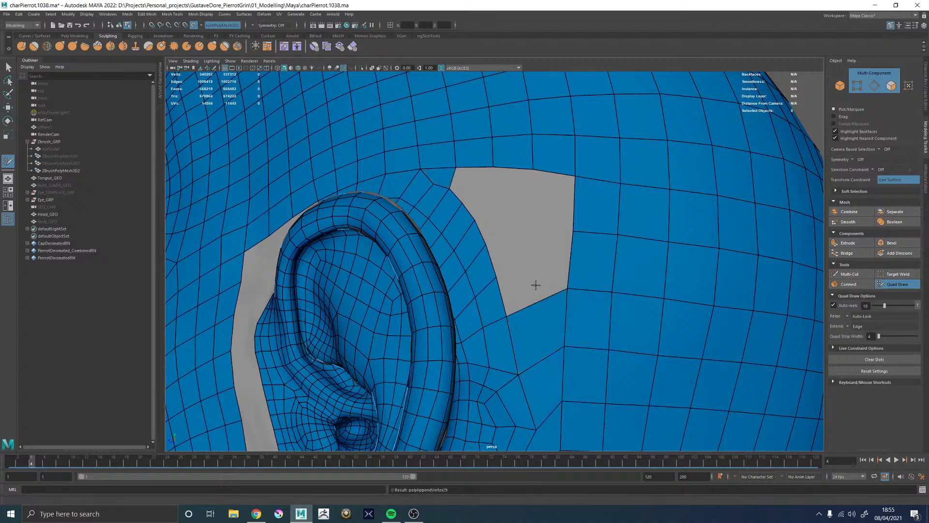
{"action": "left_click", "coordinate": [545, 272], "text": "shift"}
{"action": "left_click", "coordinate": [552, 236], "text": "shift"}
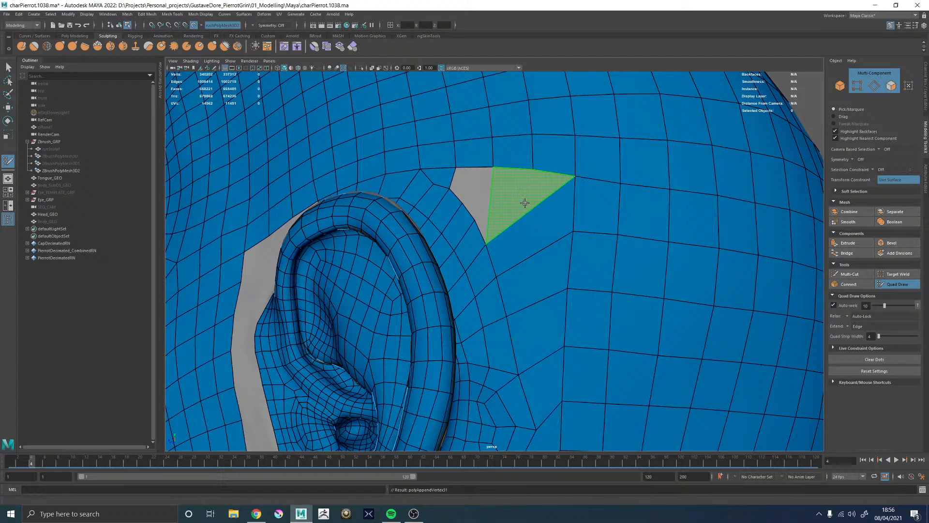
{"action": "left_click", "coordinate": [515, 210], "text": "shift"}
{"action": "left_click", "coordinate": [516, 209], "text": "shift"}
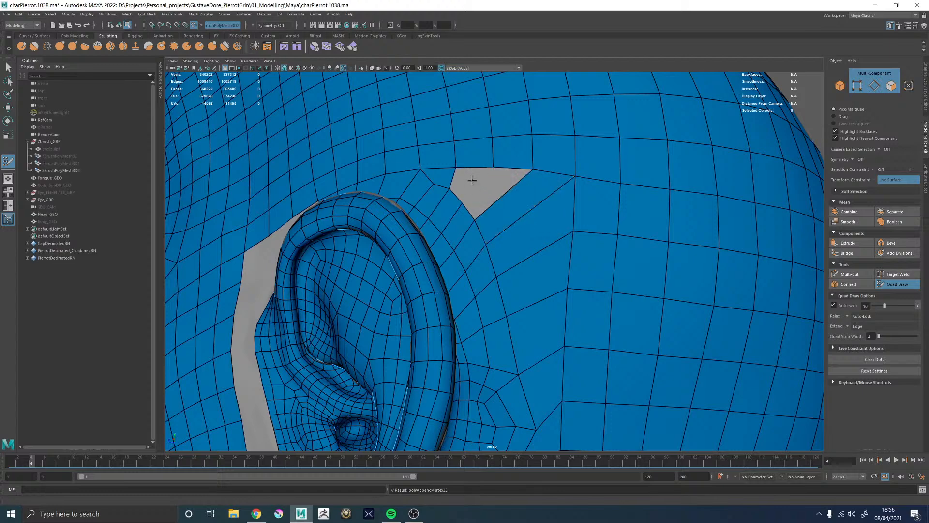
{"action": "left_click", "coordinate": [470, 182], "text": "shift"}
Relax the newly filled quads on the scalp behind the ear
{"action": "right_click_drag", "start_coordinate": [569, 244], "coordinate": [462, 183], "text": "alt"}
{"action": "left_click_drag", "start_coordinate": [518, 245], "coordinate": [499, 236], "text": "alt"}
{"action": "middle_click_drag", "start_coordinate": [499, 236], "coordinate": [494, 201], "text": "alt"}
{"action": "mouse_move", "coordinate": [498, 294]}
{"action": "left_mouse_down", "text": "shift"}
{"action": "mouse_move", "coordinate": [514, 212]}
{"action": "mouse_move", "coordinate": [507, 190]}
{"action": "mouse_move", "coordinate": [492, 185]}
{"action": "mouse_move", "coordinate": [530, 190]}
{"action": "mouse_move", "coordinate": [468, 184]}
{"action": "mouse_move", "coordinate": [504, 197]}
{"action": "left_mouse_up", "text": "shift"}
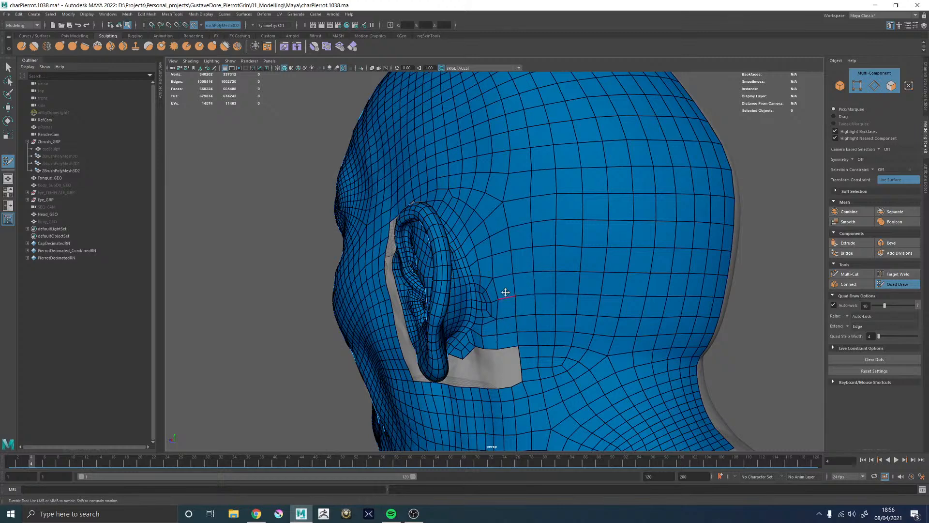
Delete the small quad on the scalp just above the ear's upper rear curve, where the ear rows meet the head mesh
{"action": "scroll", "coordinate": [505, 292], "scroll_direction": "up", "scroll_amount": 3}
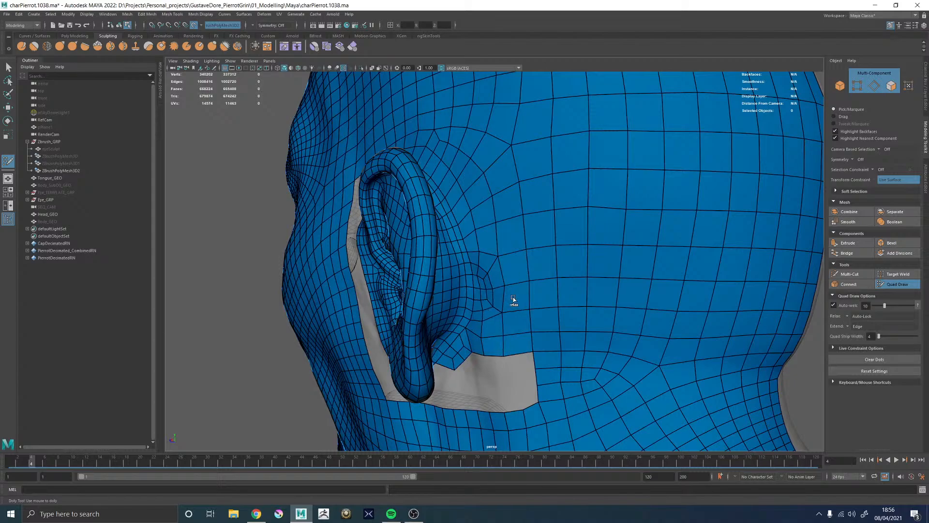
{"action": "left_click_drag", "start_coordinate": [525, 280], "coordinate": [528, 234], "text": "alt"}
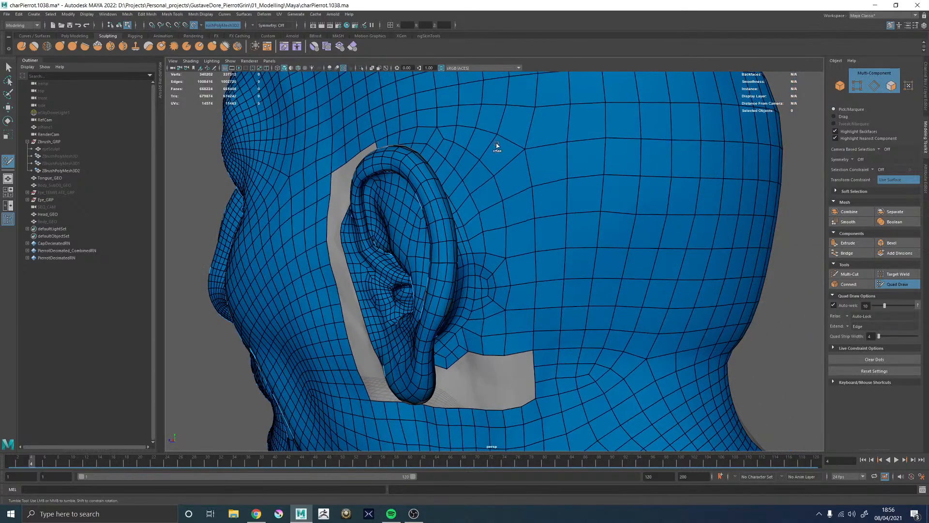
{"action": "mouse_move", "coordinate": [510, 151]}
{"action": "left_mouse_down", "text": "alt"}
{"action": "mouse_move", "coordinate": [512, 209]}
{"action": "mouse_move", "coordinate": [526, 216]}
{"action": "mouse_move", "coordinate": [513, 227]}
{"action": "mouse_move", "coordinate": [498, 218]}
{"action": "mouse_move", "coordinate": [514, 221]}
{"action": "mouse_move", "coordinate": [494, 193]}
{"action": "left_mouse_up", "text": "alt"}
{"action": "scroll", "coordinate": [515, 222], "scroll_direction": "up", "scroll_amount": 4}
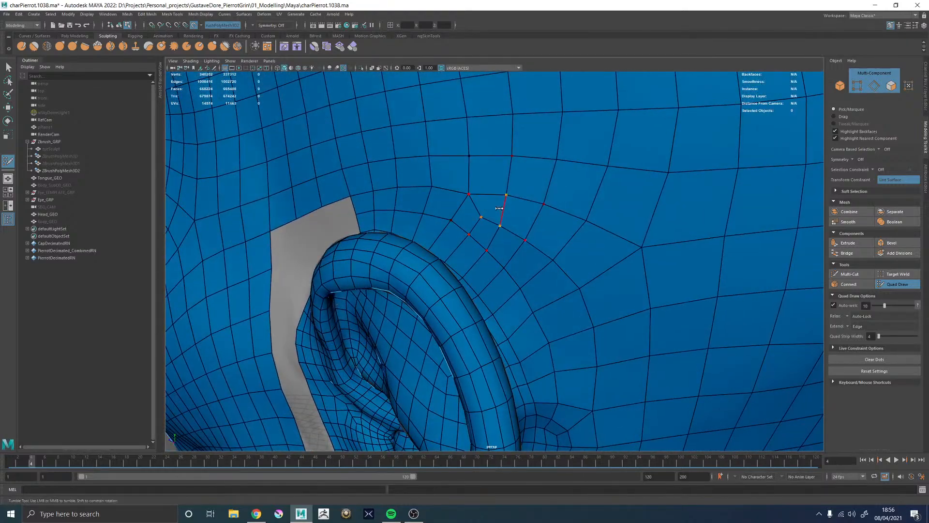
{"action": "left_click_drag", "start_coordinate": [496, 231], "coordinate": [489, 251], "text": "alt"}
{"action": "right_click_drag", "start_coordinate": [489, 251], "coordinate": [330, 209], "text": "alt"}
{"action": "left_click_drag", "start_coordinate": [531, 264], "coordinate": [568, 251], "text": "alt"}
{"action": "scroll", "coordinate": [447, 240], "scroll_direction": "up", "scroll_amount": 3}
{"action": "mouse_move", "coordinate": [456, 223]}
{"action": "left_mouse_down", "text": "alt"}
{"action": "mouse_move", "coordinate": [549, 230]}
{"action": "mouse_move", "coordinate": [508, 249]}
{"action": "mouse_move", "coordinate": [555, 237]}
{"action": "left_mouse_up", "text": "alt"}
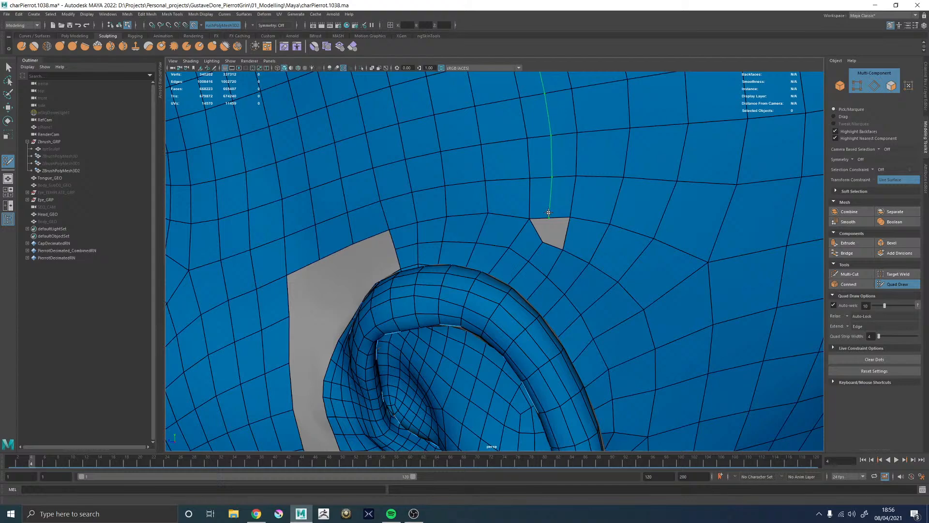
{"action": "right_click_drag", "start_coordinate": [556, 238], "coordinate": [456, 233], "text": "alt"}
{"action": "left_click_drag", "start_coordinate": [456, 232], "coordinate": [540, 250], "text": "alt"}
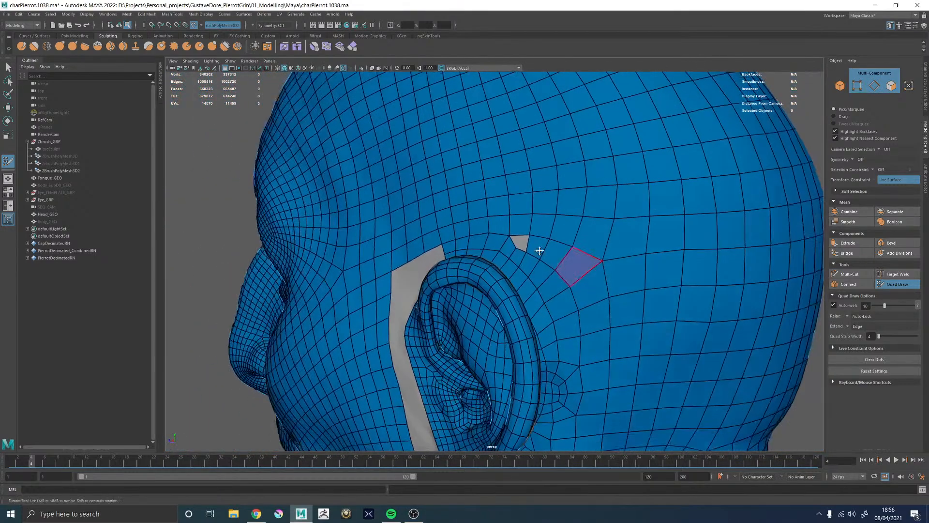
Delete the quad beside the small gap above the ear's upper rear curve and fill the gap's lower corner with a new quad
{"action": "right_click_drag", "start_coordinate": [540, 250], "coordinate": [530, 223], "text": "alt"}
{"action": "left_click", "coordinate": [537, 229], "text": "ctrl+shift"}
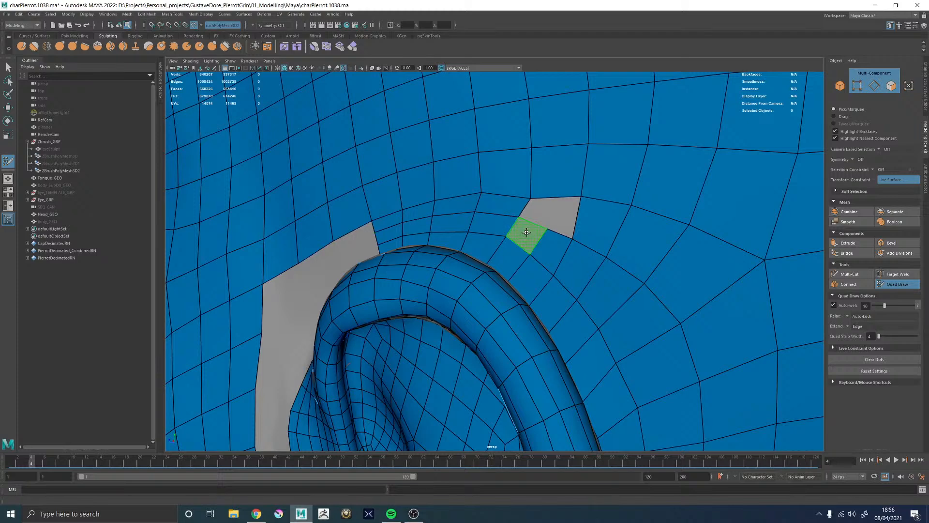
{"action": "left_click", "coordinate": [525, 232], "text": "ctrl+shift"}
{"action": "left_click", "coordinate": [534, 232], "text": "shift"}
{"action": "right_click_drag", "start_coordinate": [529, 230], "coordinate": [492, 211], "text": "alt"}
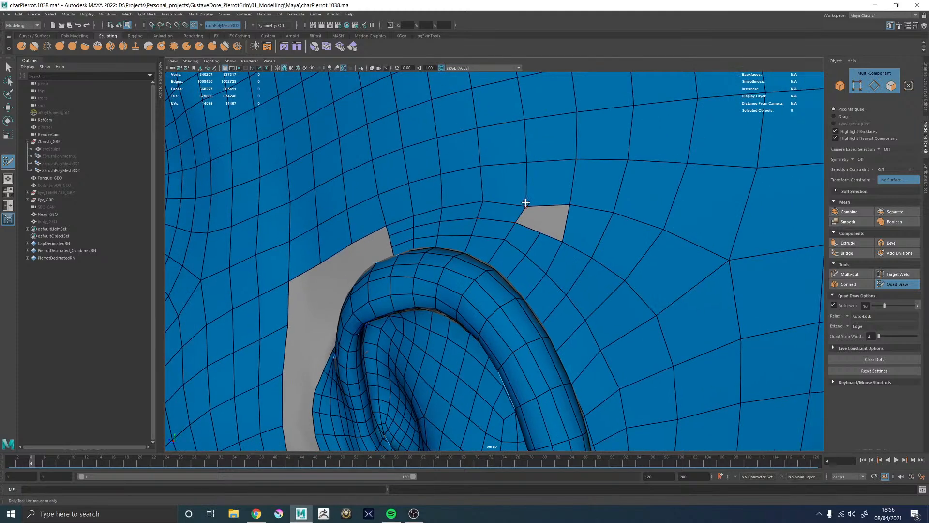
Fill the remaining gap above the ear's upper rear curve with quads joined to the head mesh
{"action": "middle_click_drag", "start_coordinate": [525, 202], "coordinate": [510, 240], "text": "alt"}
{"action": "left_click", "coordinate": [538, 261], "text": "shift"}
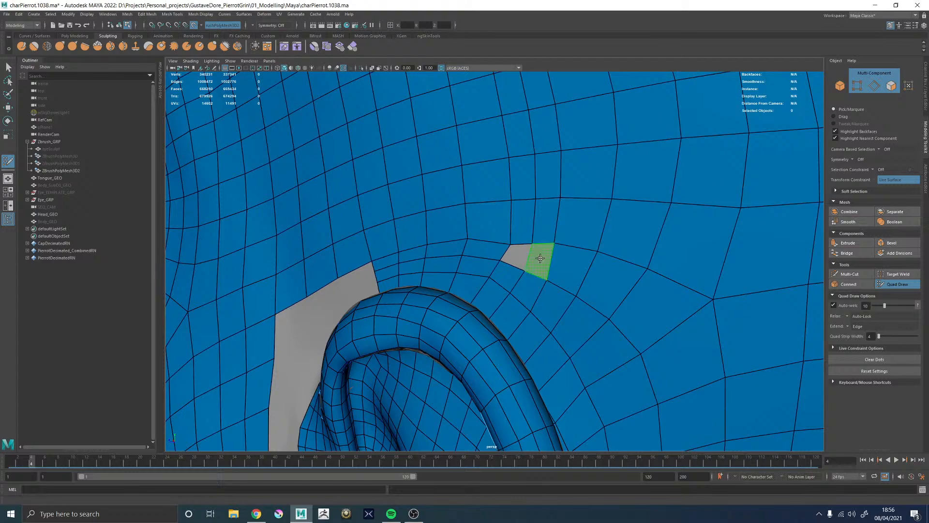
{"action": "left_click", "coordinate": [521, 258], "text": "ctrl+shift"}
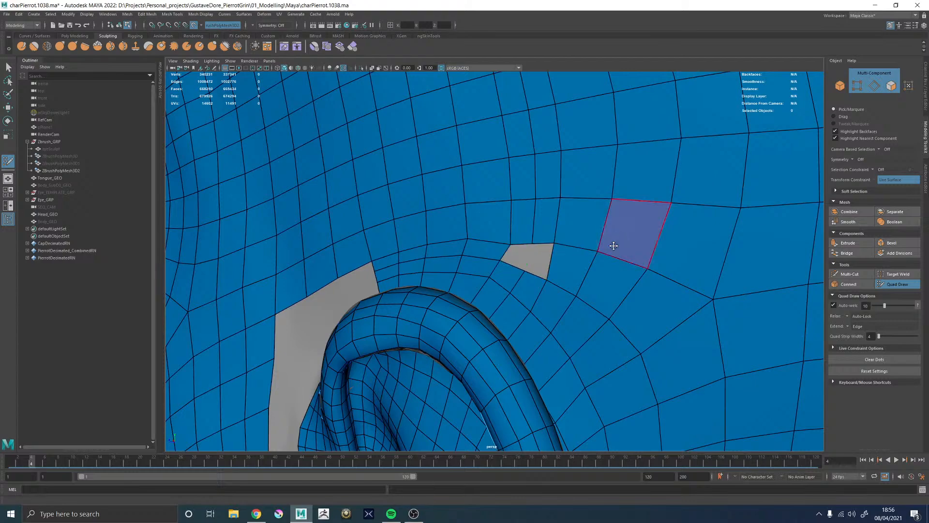
{"action": "key", "text": "ctrl+z"}
{"action": "right_click_drag", "start_coordinate": [645, 237], "coordinate": [403, 238], "text": "alt"}
{"action": "left_click_drag", "start_coordinate": [473, 247], "coordinate": [541, 233], "text": "alt"}
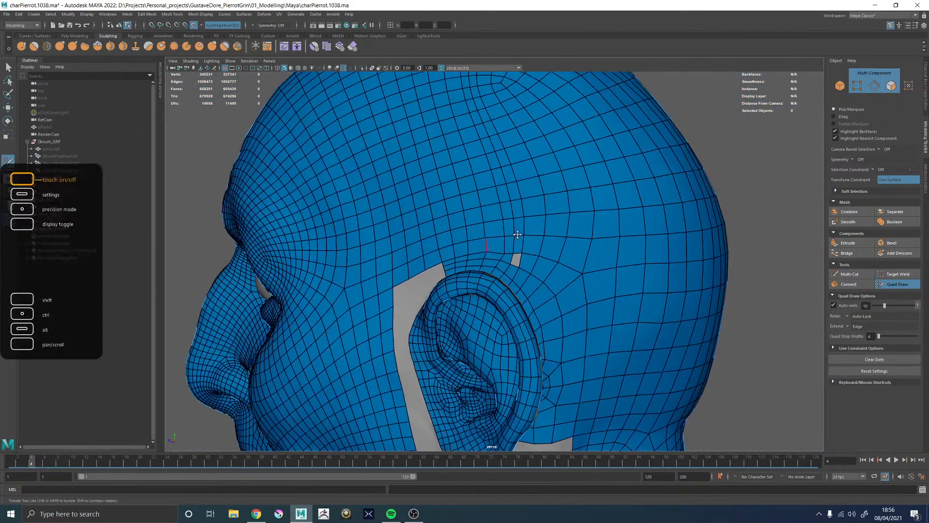
{"action": "right_click_drag", "start_coordinate": [595, 208], "coordinate": [494, 196], "text": "alt"}
{"action": "middle_click_drag", "start_coordinate": [493, 196], "coordinate": [473, 217], "text": "alt"}
{"action": "right_click_drag", "start_coordinate": [508, 275], "coordinate": [653, 355], "text": "alt"}
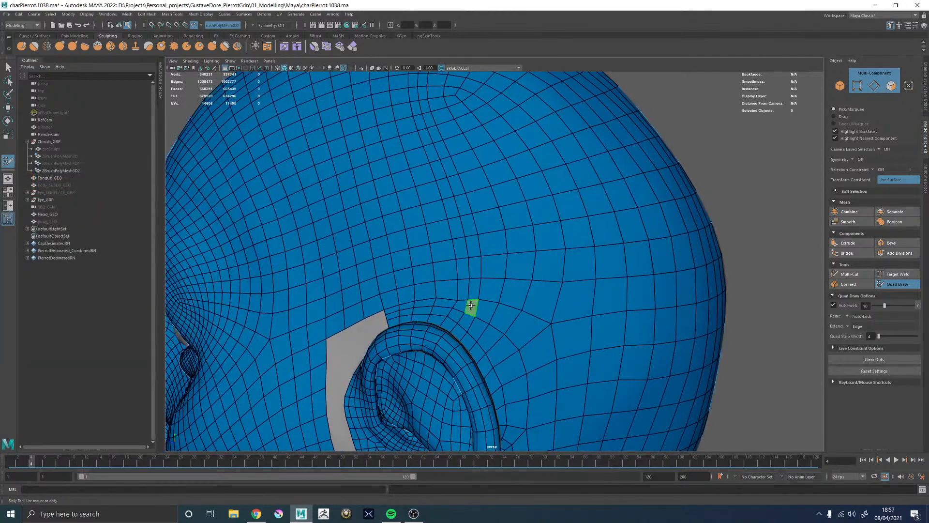
{"action": "left_click", "coordinate": [471, 305], "text": "shift"}
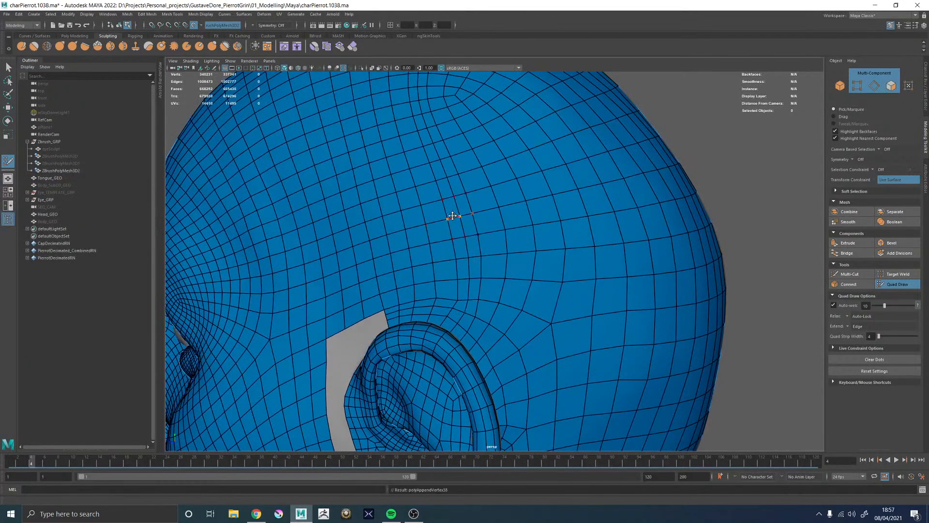
Relax the quads on the scalp above and behind the ear to even out their spacing
{"action": "mouse_move", "coordinate": [469, 188]}
{"action": "left_mouse_down", "text": "shift"}
{"action": "mouse_move", "coordinate": [490, 184]}
{"action": "mouse_move", "coordinate": [500, 248]}
{"action": "left_mouse_up", "text": "shift"}
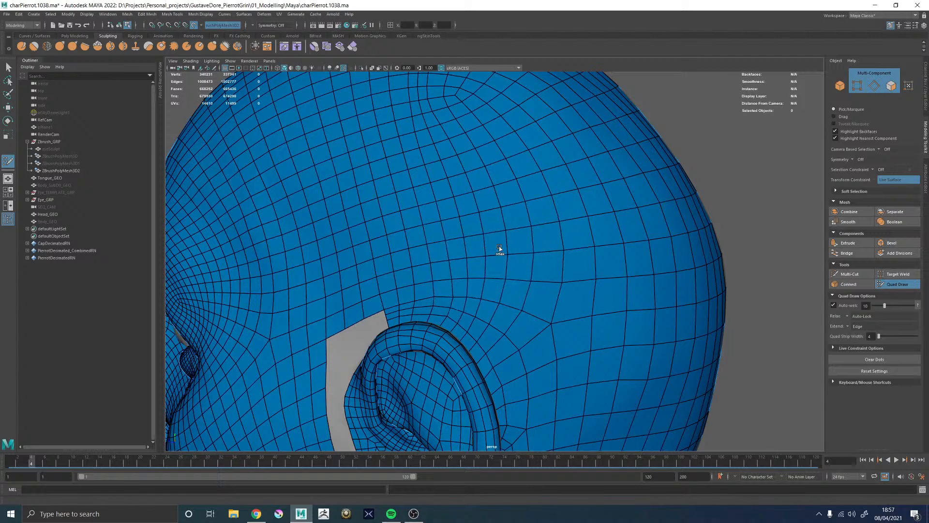
{"action": "left_click_drag", "start_coordinate": [483, 199], "coordinate": [513, 281], "text": "alt"}
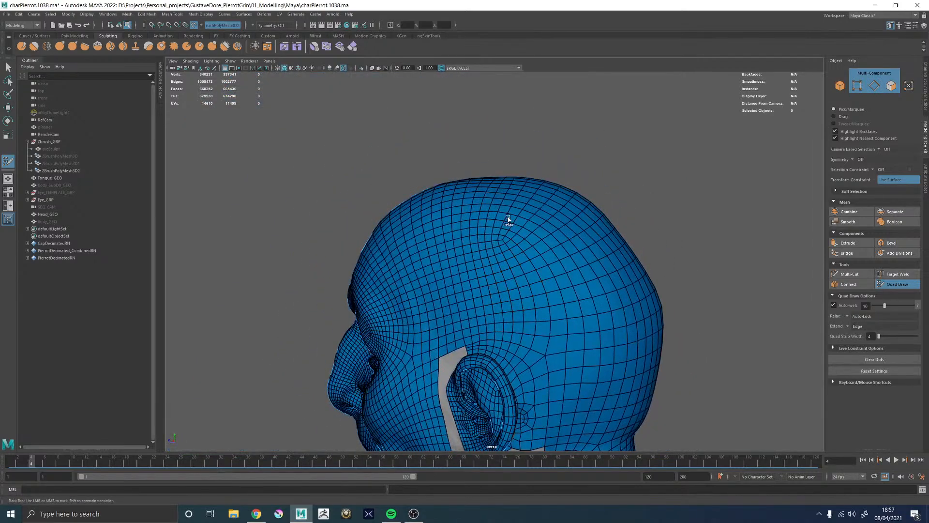
{"action": "left_click_drag", "start_coordinate": [527, 247], "coordinate": [480, 212], "text": "alt"}
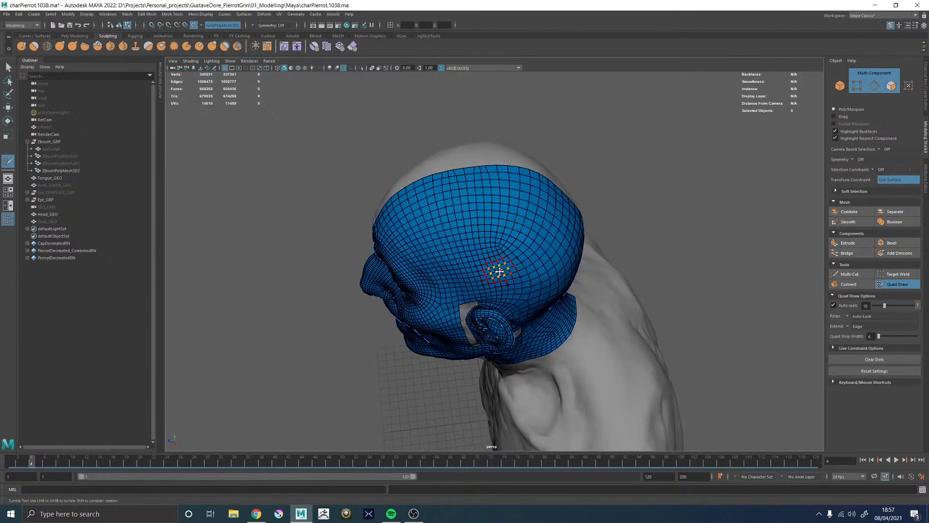
{"action": "left_click_drag", "start_coordinate": [499, 272], "coordinate": [481, 239], "text": "alt"}
{"action": "right_click_drag", "start_coordinate": [482, 238], "coordinate": [655, 357], "text": "alt"}
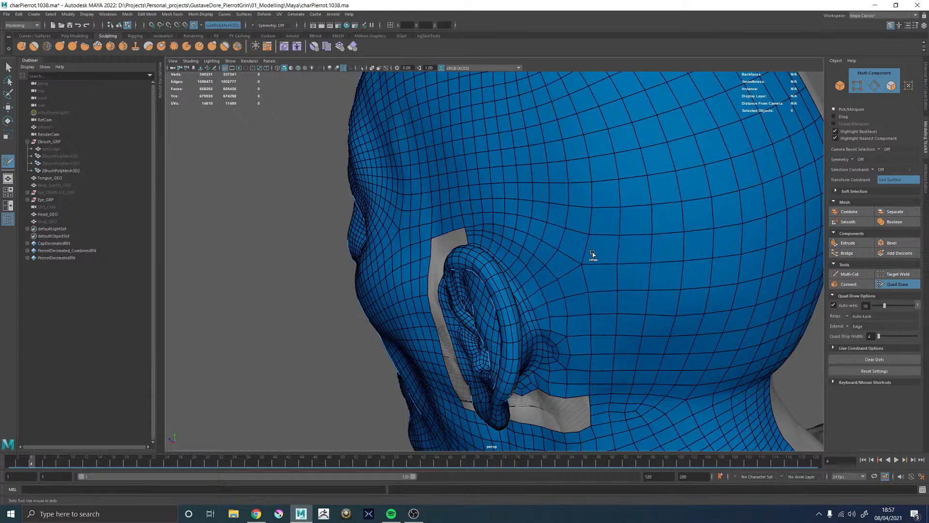
{"action": "middle_click_drag", "start_coordinate": [591, 301], "coordinate": [592, 199], "text": "alt"}
{"action": "mouse_move", "coordinate": [593, 199]}
{"action": "left_mouse_down", "text": "shift"}
{"action": "mouse_move", "coordinate": [590, 250]}
{"action": "mouse_move", "coordinate": [593, 220]}
{"action": "left_mouse_up", "text": "shift"}
Extend the rear border of the hole behind the earlobe forward in successive columns of quads, welding their ends to the upper border
{"action": "middle_click_drag", "start_coordinate": [536, 299], "coordinate": [543, 194], "text": "alt"}
{"action": "right_click_drag", "start_coordinate": [543, 193], "coordinate": [531, 218], "text": "alt"}
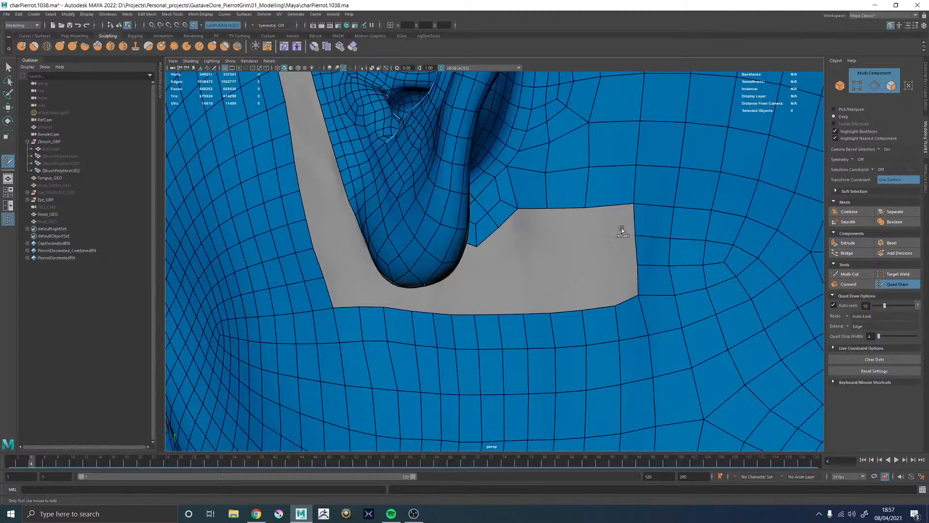
{"action": "middle_click_drag", "start_coordinate": [622, 227], "coordinate": [608, 235]}
{"action": "left_click_drag", "start_coordinate": [608, 211], "coordinate": [584, 205]}
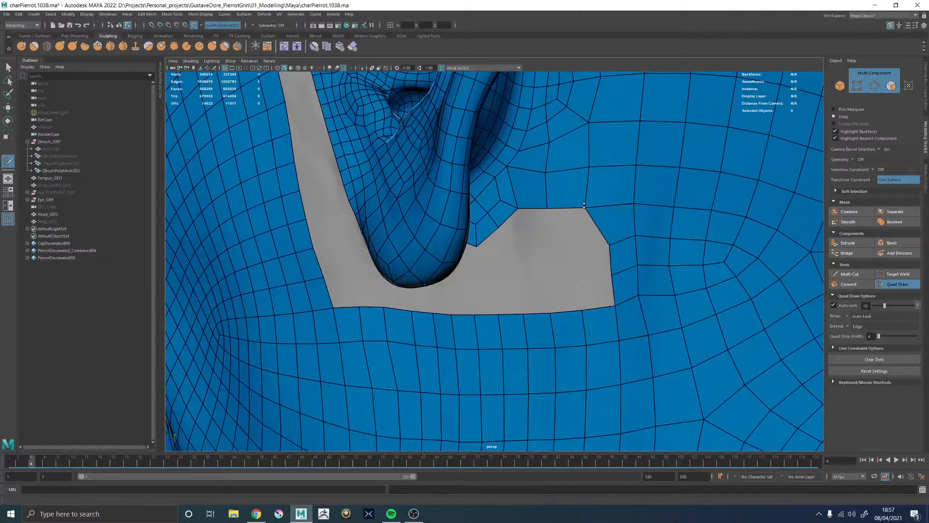
{"action": "left_click_drag", "start_coordinate": [608, 238], "coordinate": [599, 235]}
{"action": "middle_click_drag", "start_coordinate": [587, 231], "coordinate": [562, 228]}
{"action": "mouse_move", "coordinate": [554, 214]}
{"action": "left_mouse_down"}
{"action": "mouse_move", "coordinate": [546, 208]}
{"action": "mouse_move", "coordinate": [555, 211]}
{"action": "left_mouse_up"}
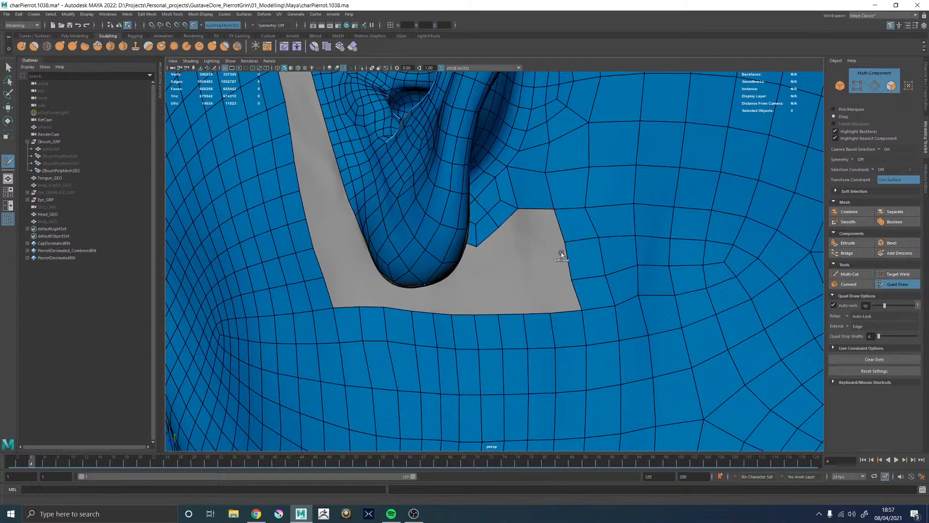
{"action": "middle_click_drag", "start_coordinate": [564, 253], "coordinate": [537, 259]}
{"action": "mouse_move", "coordinate": [526, 213]}
{"action": "left_mouse_down"}
{"action": "mouse_move", "coordinate": [503, 293]}
{"action": "mouse_move", "coordinate": [511, 218]}
{"action": "left_mouse_up"}
Delete the quad on the hole's upper border behind the earlobe and reposition the neighbouring border vertices
{"action": "left_click_drag", "start_coordinate": [523, 262], "coordinate": [556, 243], "text": "alt"}
{"action": "right_click_drag", "start_coordinate": [566, 238], "coordinate": [328, 201], "text": "alt"}
{"action": "right_click_drag", "start_coordinate": [562, 208], "coordinate": [406, 208], "text": "alt"}
{"action": "left_click_drag", "start_coordinate": [502, 252], "coordinate": [478, 248], "text": "alt"}
{"action": "right_click_drag", "start_coordinate": [489, 252], "coordinate": [786, 356], "text": "alt"}
{"action": "left_click_drag", "start_coordinate": [512, 220], "coordinate": [523, 232], "text": "alt"}
{"action": "middle_click_drag", "start_coordinate": [522, 232], "coordinate": [535, 250], "text": "alt"}
{"action": "right_click_drag", "start_coordinate": [535, 250], "coordinate": [561, 254], "text": "alt"}
{"action": "left_click_drag", "start_coordinate": [512, 257], "coordinate": [523, 222], "text": "alt"}
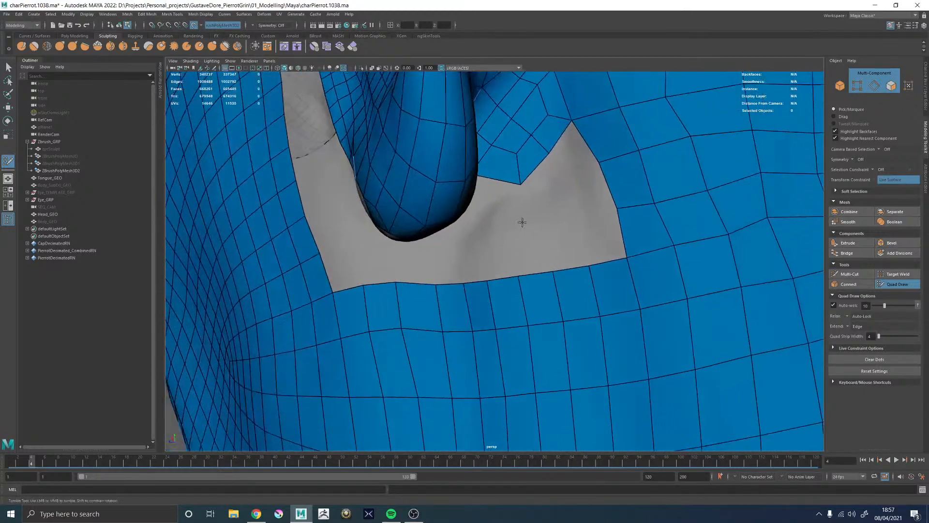
{"action": "middle_click_drag", "start_coordinate": [542, 204], "coordinate": [529, 259], "text": "alt"}
{"action": "left_click", "coordinate": [522, 207], "text": "ctrl+shift"}
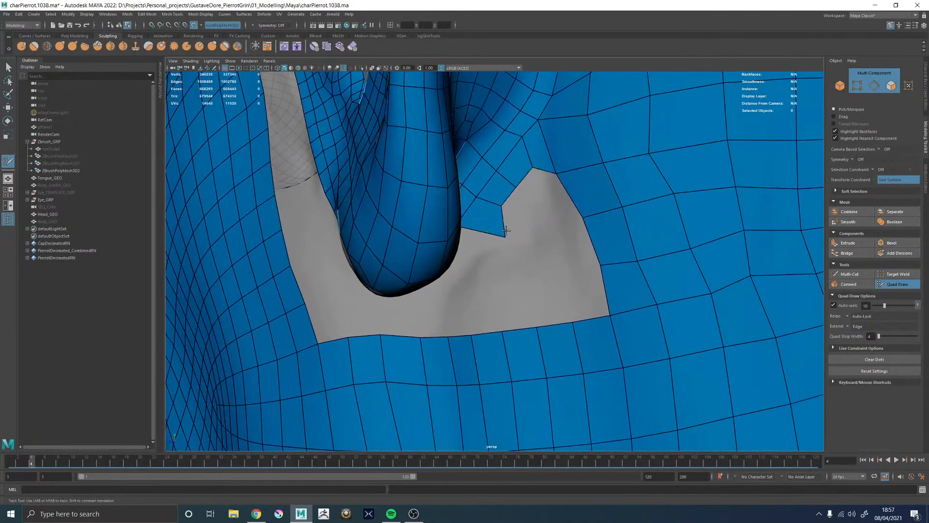
{"action": "left_click_drag", "start_coordinate": [506, 234], "coordinate": [491, 234]}
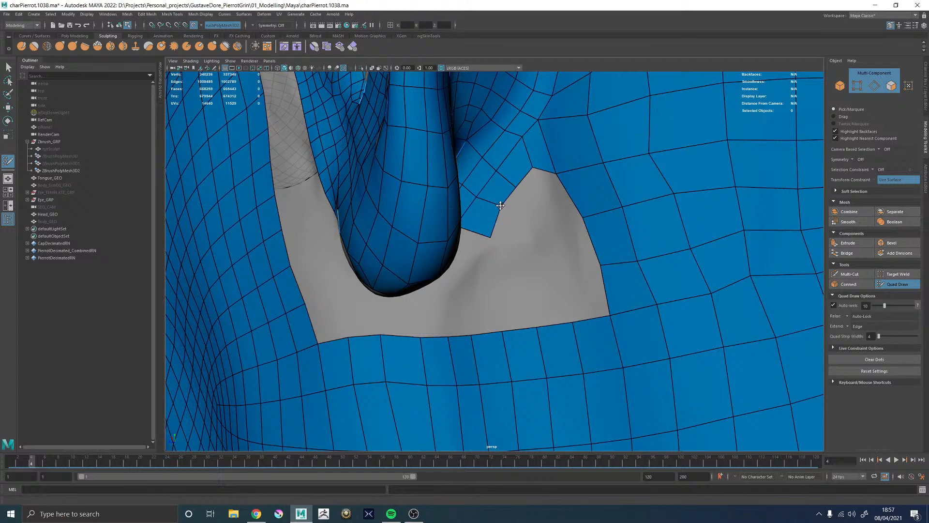
{"action": "left_click_drag", "start_coordinate": [532, 168], "coordinate": [536, 176]}
Fill a column of quads along the rear border of the hole behind the earlobe, down to its lower border
{"action": "left_click_drag", "start_coordinate": [531, 199], "coordinate": [541, 221], "text": "alt"}
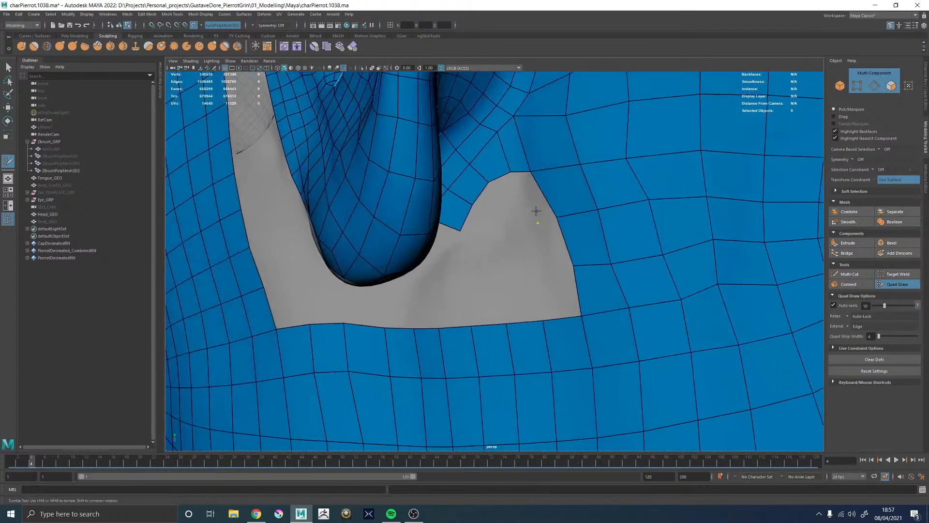
{"action": "left_click", "coordinate": [556, 239], "text": "shift"}
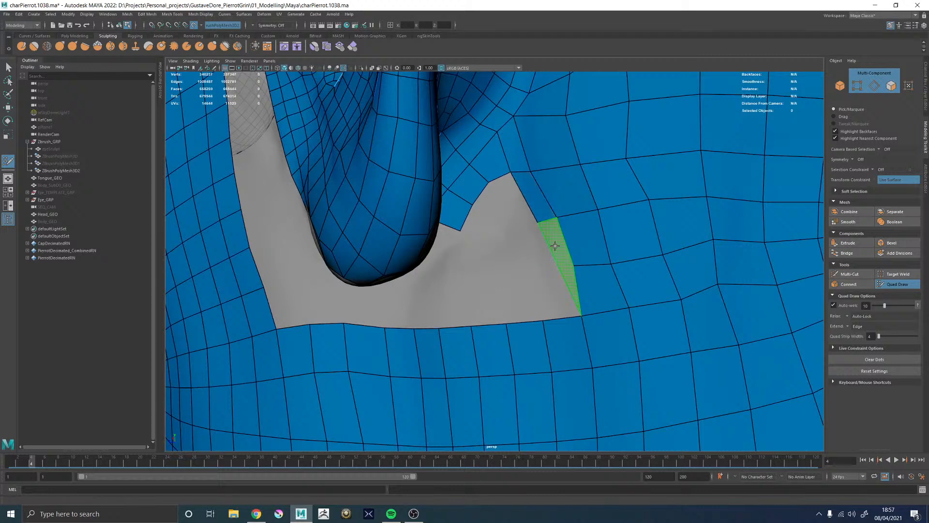
{"action": "left_click", "coordinate": [548, 267]}
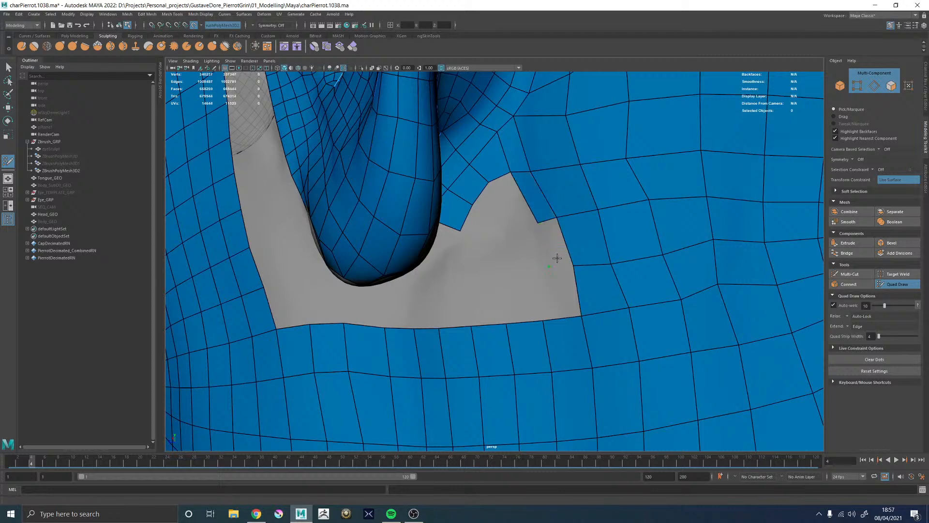
{"action": "left_click", "coordinate": [568, 293], "text": "shift"}
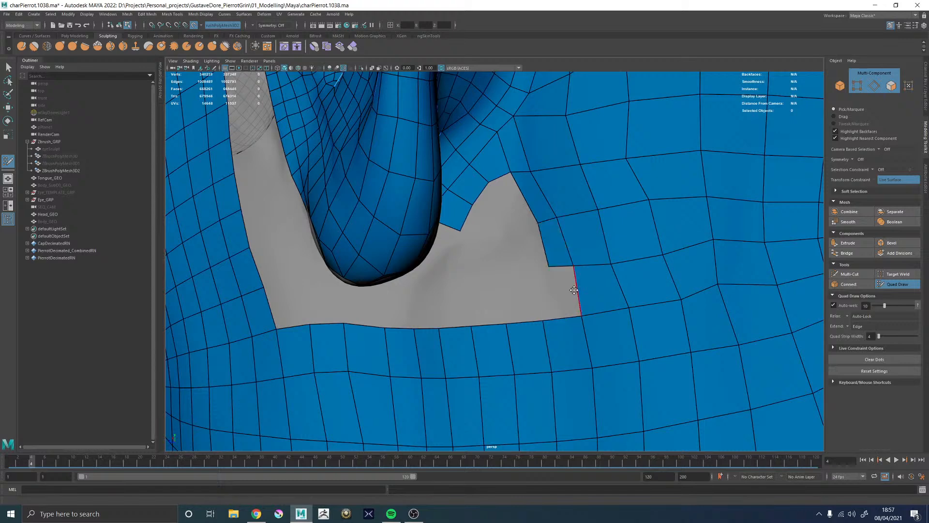
{"action": "key", "text": "w"}
{"action": "left_click", "coordinate": [602, 223]}
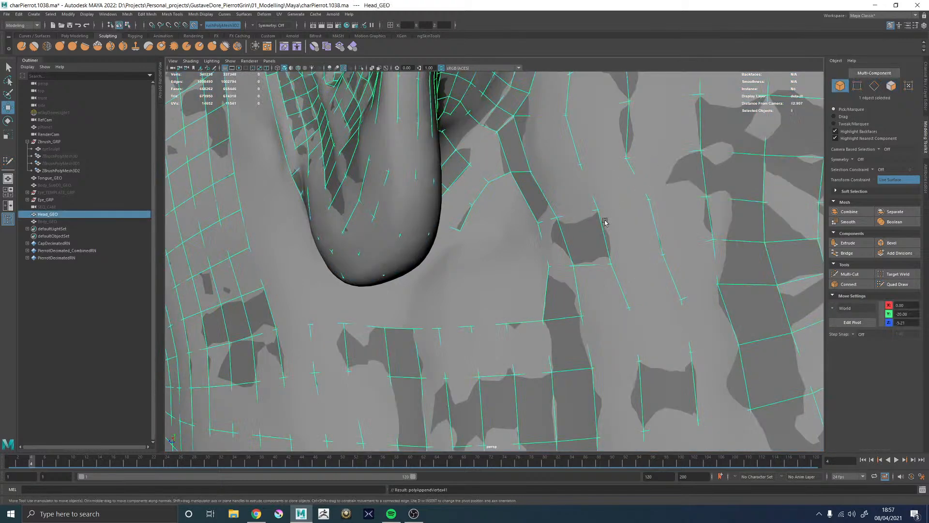
Resume Quad Draw on the head mesh and pull the border vertex behind the earlobe down and toward the lobe
{"action": "left_click", "coordinate": [897, 285]}
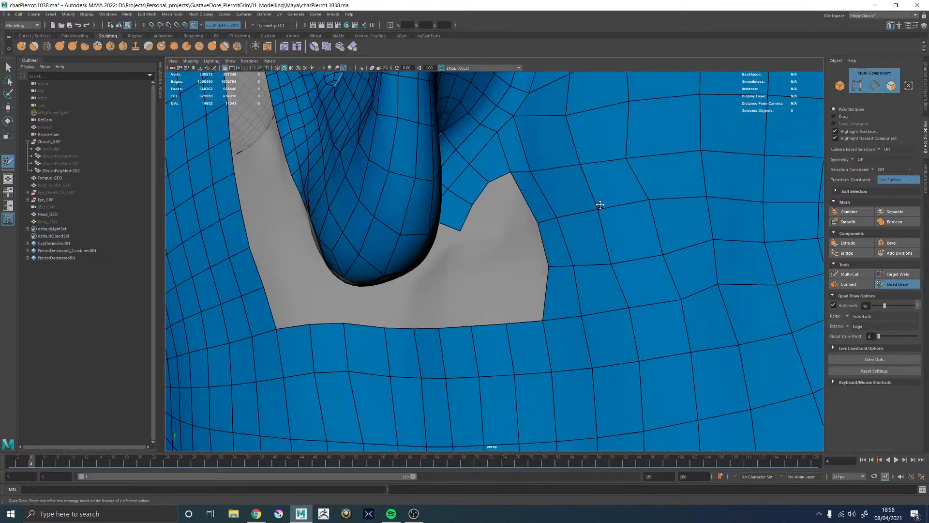
{"action": "left_click_drag", "start_coordinate": [500, 264], "coordinate": [481, 282], "text": "alt"}
{"action": "right_click_drag", "start_coordinate": [481, 282], "coordinate": [512, 255], "text": "alt"}
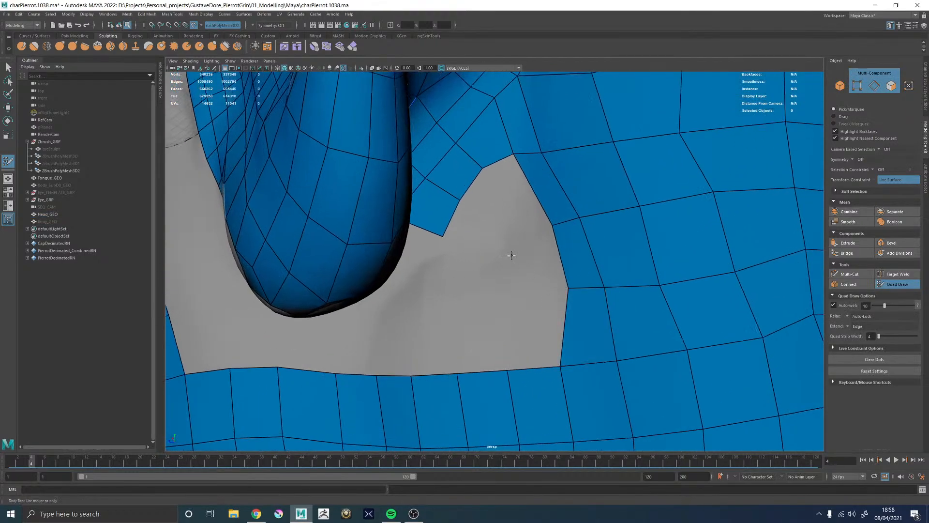
{"action": "mouse_move", "coordinate": [512, 255]}
{"action": "left_mouse_down", "text": "alt"}
{"action": "mouse_move", "coordinate": [529, 300]}
{"action": "mouse_move", "coordinate": [505, 252]}
{"action": "left_mouse_up", "text": "alt"}
{"action": "middle_click_drag", "start_coordinate": [506, 251], "coordinate": [493, 175], "text": "alt"}
{"action": "left_click_drag", "start_coordinate": [476, 260], "coordinate": [446, 272]}
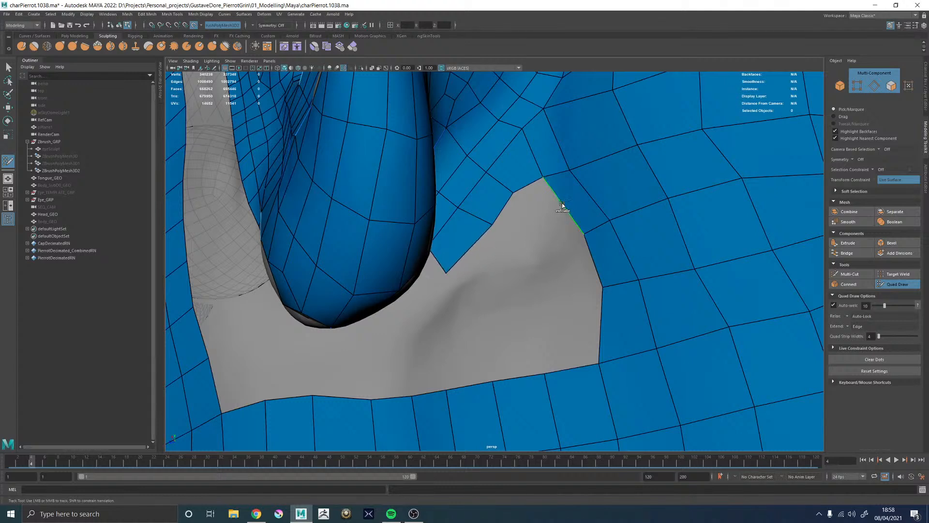
Extend the hole's rear border forward by another column of quads, weld it to the lower border and adjust the border shape
{"action": "left_click_drag", "start_coordinate": [562, 203], "coordinate": [534, 316]}
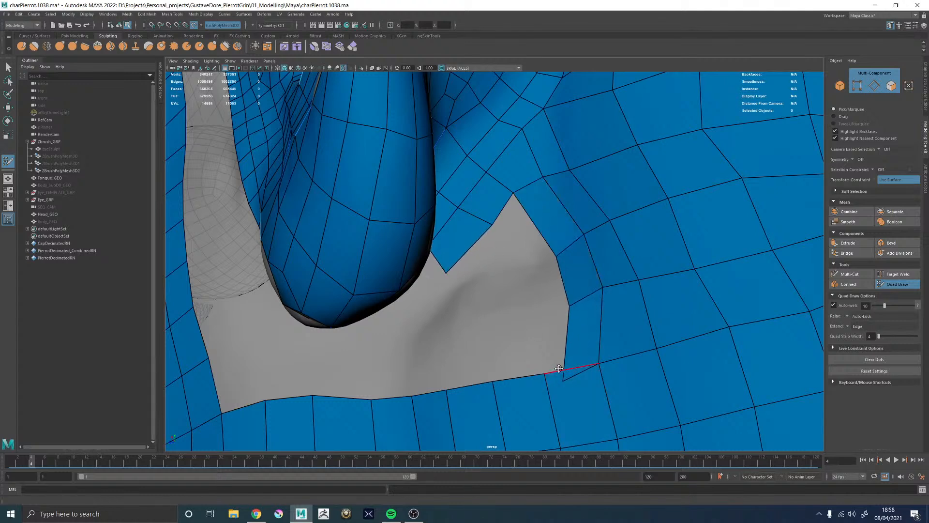
{"action": "left_click_drag", "start_coordinate": [564, 379], "coordinate": [546, 371]}
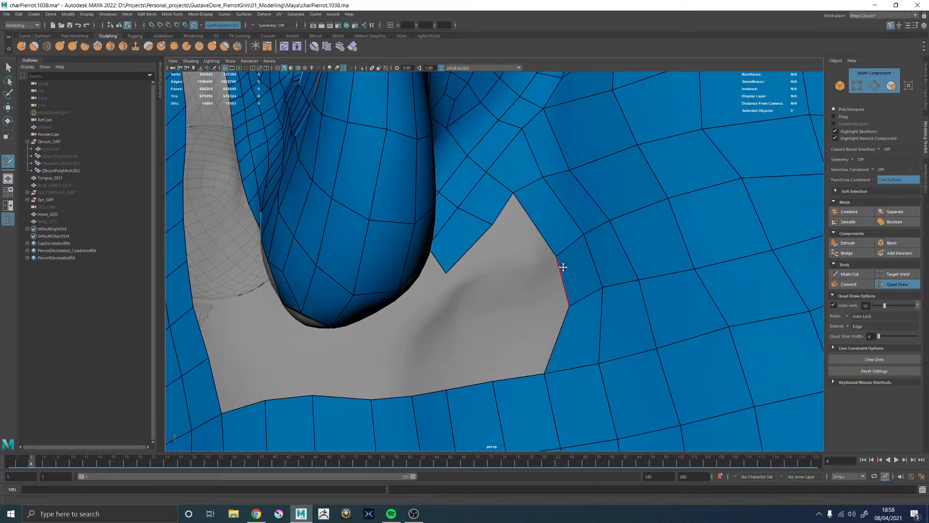
{"action": "left_click_drag", "start_coordinate": [562, 267], "coordinate": [541, 273]}
{"action": "left_click_drag", "start_coordinate": [492, 219], "coordinate": [473, 241]}
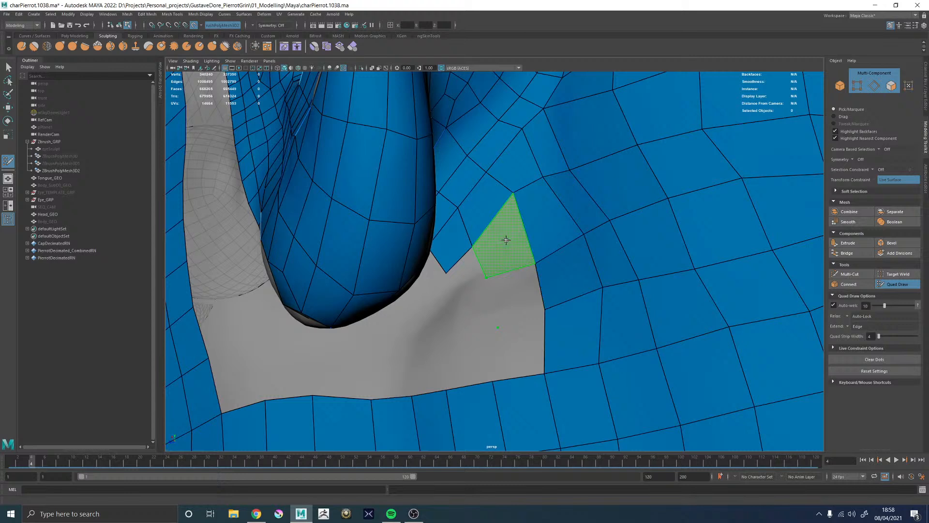
Fill the rest of the area behind the earlobe with two more columns of quads down to the hole's lower border
{"action": "left_click", "coordinate": [504, 242], "text": "shift"}
{"action": "left_click", "coordinate": [514, 297], "text": "shift"}
{"action": "left_click", "coordinate": [451, 336], "text": "shift"}
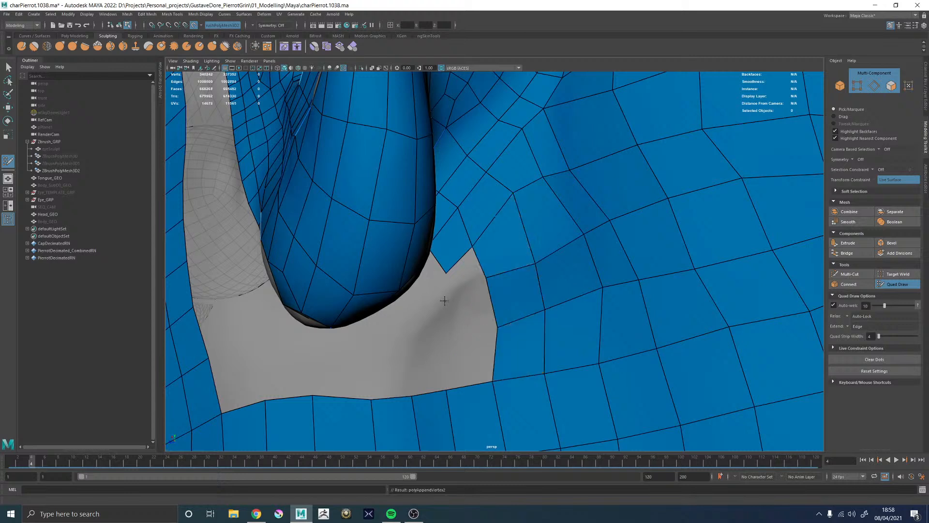
{"action": "left_click", "coordinate": [474, 316], "text": "shift"}
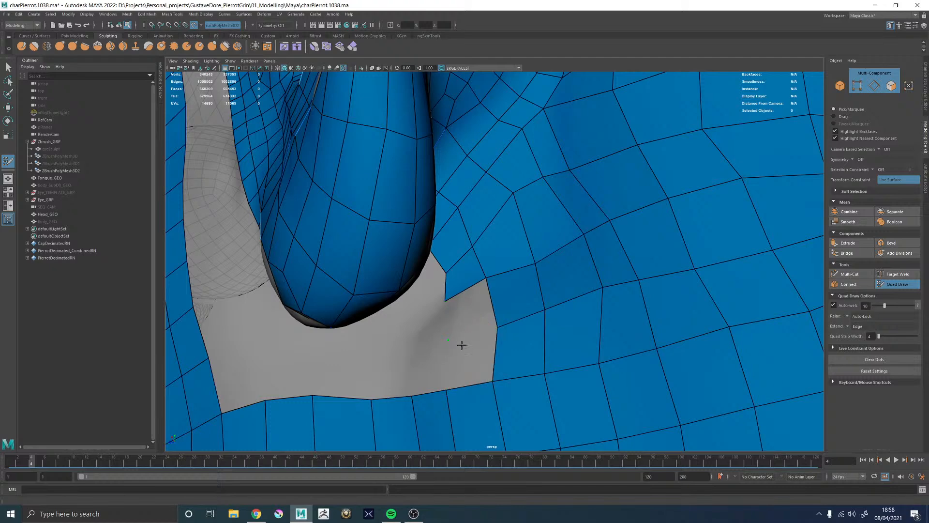
{"action": "left_click", "coordinate": [468, 316], "text": "shift"}
{"action": "left_click", "coordinate": [472, 357], "text": "shift"}
Relax the newly filled quads behind and below the earlobe
{"action": "right_click_drag", "start_coordinate": [574, 290], "coordinate": [504, 224], "text": "alt"}
{"action": "left_click_drag", "start_coordinate": [504, 224], "coordinate": [527, 290], "text": "alt"}
{"action": "right_click_drag", "start_coordinate": [527, 291], "coordinate": [520, 238], "text": "alt"}
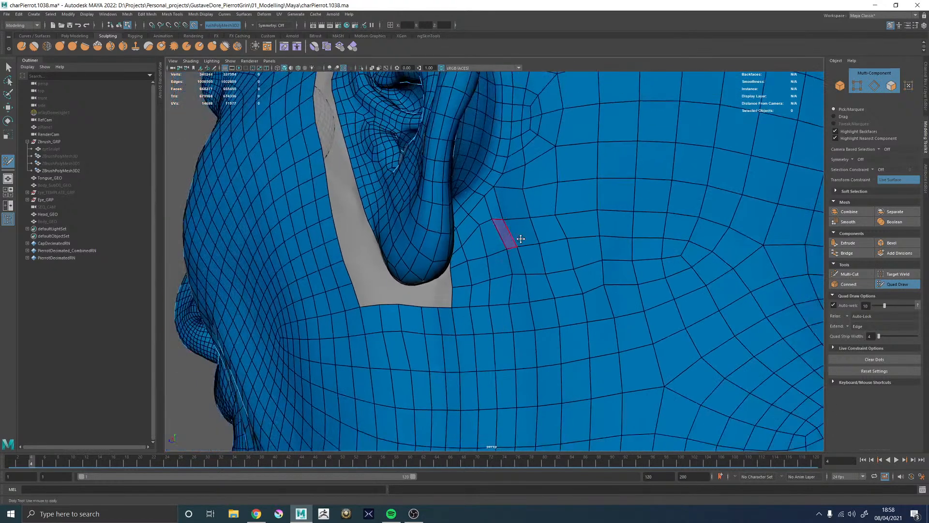
{"action": "mouse_move", "coordinate": [535, 248]}
{"action": "left_mouse_down", "text": "shift"}
{"action": "mouse_move", "coordinate": [549, 238]}
{"action": "mouse_move", "coordinate": [550, 255]}
{"action": "mouse_move", "coordinate": [544, 249]}
{"action": "left_mouse_up", "text": "shift"}
Examine the edge flow above and behind the ear from several angles
{"action": "right_click_drag", "start_coordinate": [542, 247], "coordinate": [462, 182], "text": "alt"}
{"action": "middle_click_drag", "start_coordinate": [527, 193], "coordinate": [522, 310], "text": "alt"}
{"action": "left_click_drag", "start_coordinate": [521, 310], "coordinate": [550, 286], "text": "alt"}
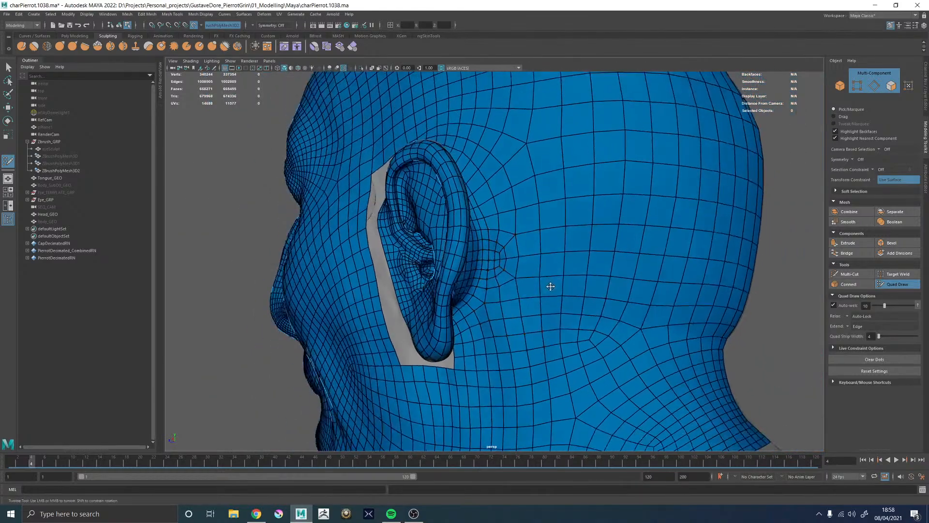
{"action": "middle_click_drag", "start_coordinate": [547, 155], "coordinate": [508, 213], "text": "alt"}
{"action": "mouse_move", "coordinate": [508, 213]}
{"action": "left_mouse_down", "text": "alt"}
{"action": "mouse_move", "coordinate": [527, 220]}
{"action": "mouse_move", "coordinate": [516, 227]}
{"action": "mouse_move", "coordinate": [512, 214]}
{"action": "left_mouse_up", "text": "alt"}
{"action": "right_click_drag", "start_coordinate": [511, 214], "coordinate": [563, 247], "text": "alt"}
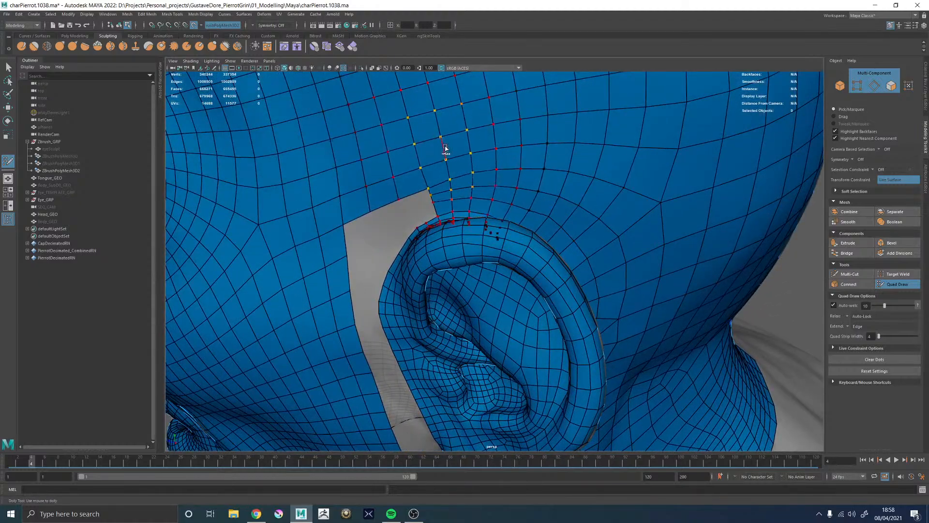
{"action": "left_click_drag", "start_coordinate": [493, 139], "coordinate": [489, 100], "text": "alt"}
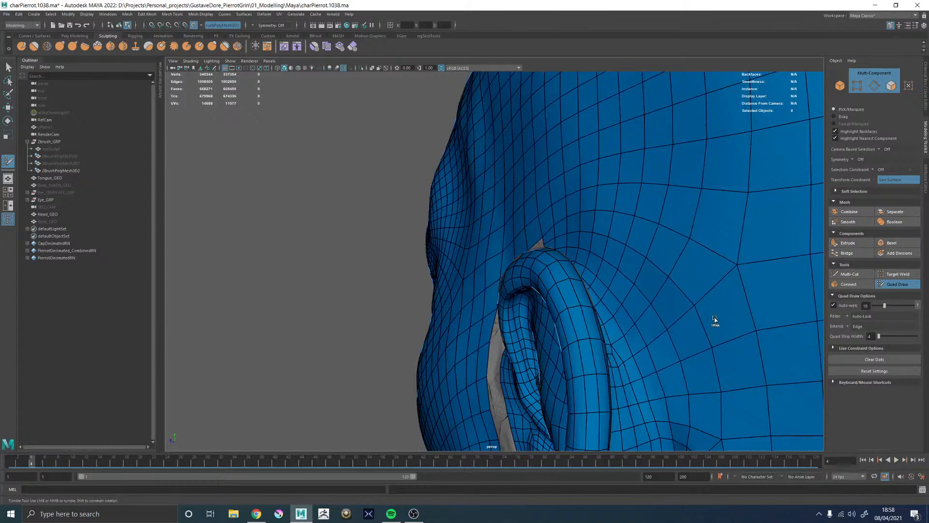
{"action": "right_click_drag", "start_coordinate": [721, 305], "coordinate": [562, 184], "text": "alt"}
{"action": "left_click_drag", "start_coordinate": [562, 185], "coordinate": [623, 234], "text": "alt"}
{"action": "middle_click_drag", "start_coordinate": [623, 234], "coordinate": [570, 180], "text": "alt"}
{"action": "right_click_drag", "start_coordinate": [572, 220], "coordinate": [613, 197], "text": "alt"}
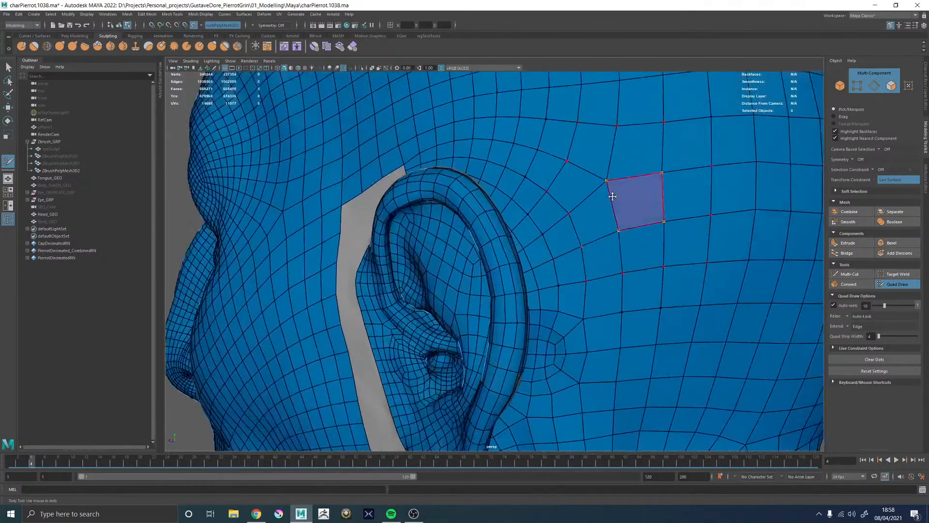
Inspect the flow of the quads around the pole above and behind the top of the ear
{"action": "left_click_drag", "start_coordinate": [612, 197], "coordinate": [570, 213], "text": "alt"}
{"action": "left_click_drag", "start_coordinate": [514, 212], "coordinate": [521, 222], "text": "alt"}
{"action": "middle_click_drag", "start_coordinate": [520, 223], "coordinate": [508, 236], "text": "alt"}
{"action": "right_click_drag", "start_coordinate": [504, 242], "coordinate": [546, 244], "text": "alt"}
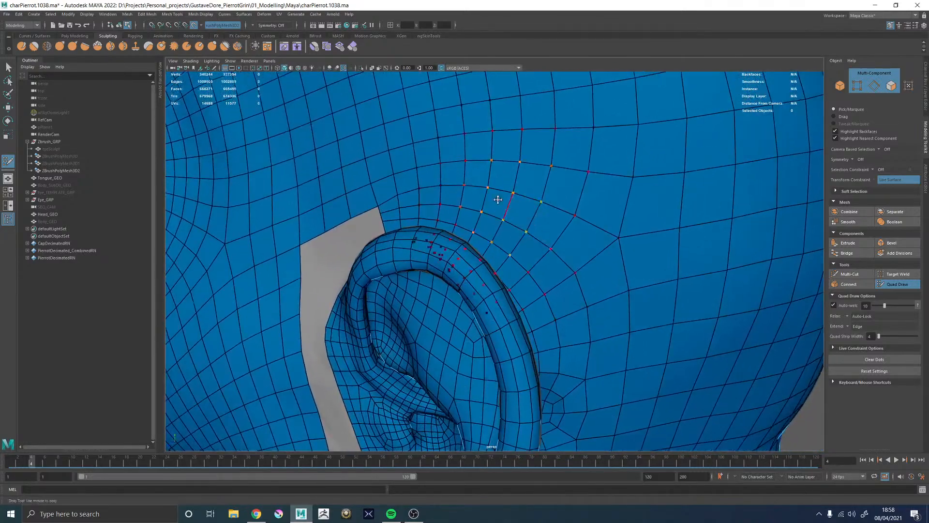
{"action": "middle_click_drag", "start_coordinate": [546, 224], "coordinate": [564, 272], "text": "alt"}
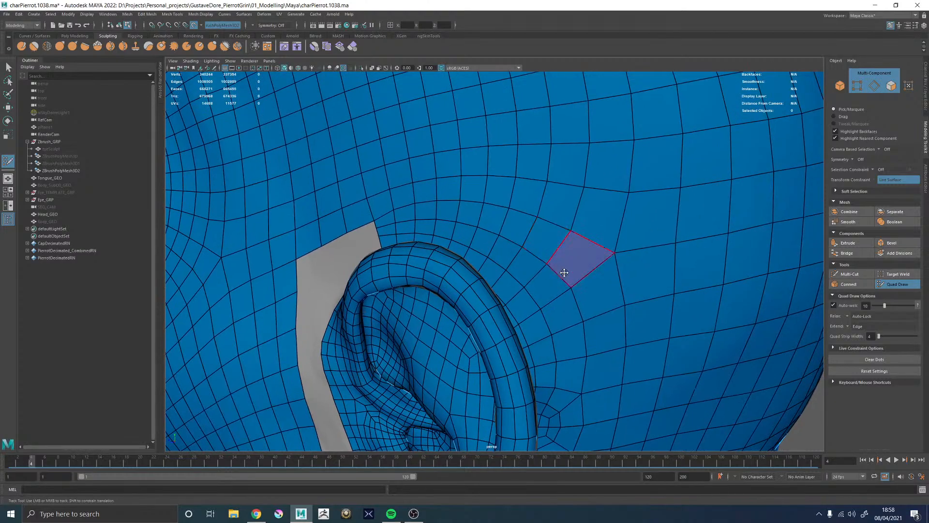
{"action": "left_click_drag", "start_coordinate": [508, 211], "coordinate": [550, 224], "text": "alt"}
{"action": "right_click_drag", "start_coordinate": [549, 224], "coordinate": [426, 197], "text": "alt"}
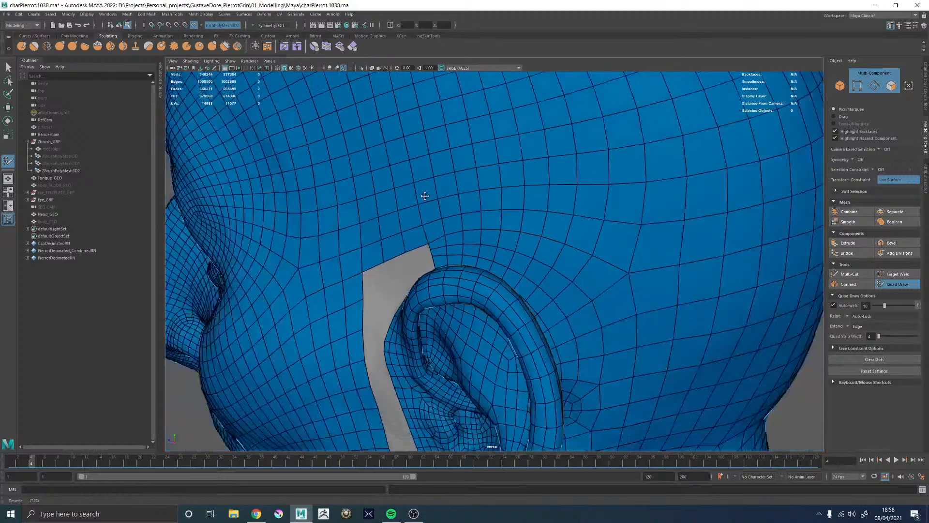
{"action": "left_click_drag", "start_coordinate": [425, 197], "coordinate": [535, 264], "text": "alt"}
{"action": "middle_click_drag", "start_coordinate": [535, 264], "coordinate": [508, 243], "text": "alt"}
{"action": "right_click_drag", "start_coordinate": [507, 243], "coordinate": [585, 278], "text": "alt"}
{"action": "left_click_drag", "start_coordinate": [585, 278], "coordinate": [495, 237], "text": "alt"}
{"action": "middle_click_drag", "start_coordinate": [496, 236], "coordinate": [479, 267], "text": "alt"}
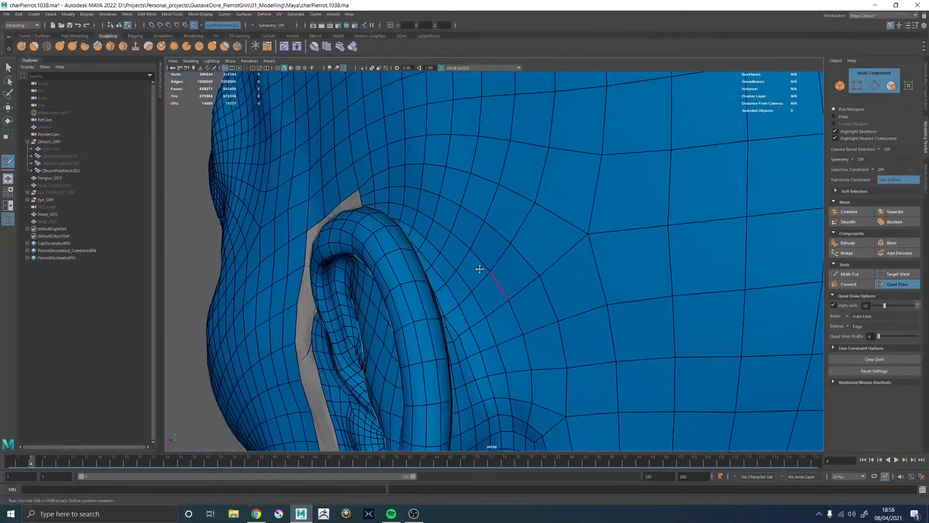
{"action": "right_click_drag", "start_coordinate": [479, 267], "coordinate": [513, 271], "text": "alt"}
{"action": "mouse_move", "coordinate": [513, 271]}
{"action": "left_mouse_down", "text": "alt"}
{"action": "mouse_move", "coordinate": [497, 266]}
{"action": "mouse_move", "coordinate": [489, 225]}
{"action": "left_mouse_up", "text": "alt"}
{"action": "mouse_move", "coordinate": [493, 209]}
{"action": "middle_mouse_down", "text": "alt"}
{"action": "mouse_move", "coordinate": [492, 259]}
{"action": "mouse_move", "coordinate": [523, 248]}
{"action": "middle_mouse_up", "text": "alt"}
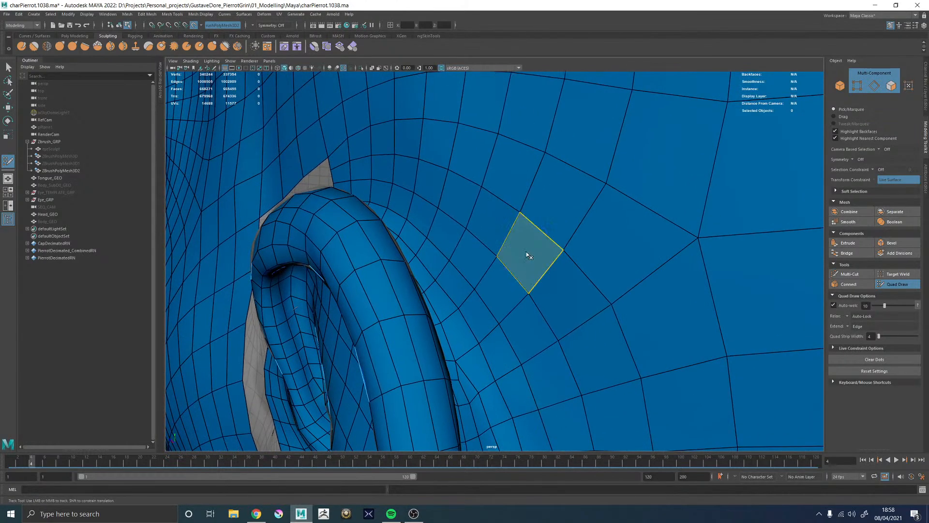
Delete a block of quads behind the top of the ear and refill most of it with fewer, redirected quads
{"action": "mouse_move", "coordinate": [498, 216]}
{"action": "left_mouse_down", "text": "ctrl+shift"}
{"action": "mouse_move", "coordinate": [540, 227]}
{"action": "mouse_move", "coordinate": [531, 240]}
{"action": "left_mouse_up", "text": "ctrl+shift"}
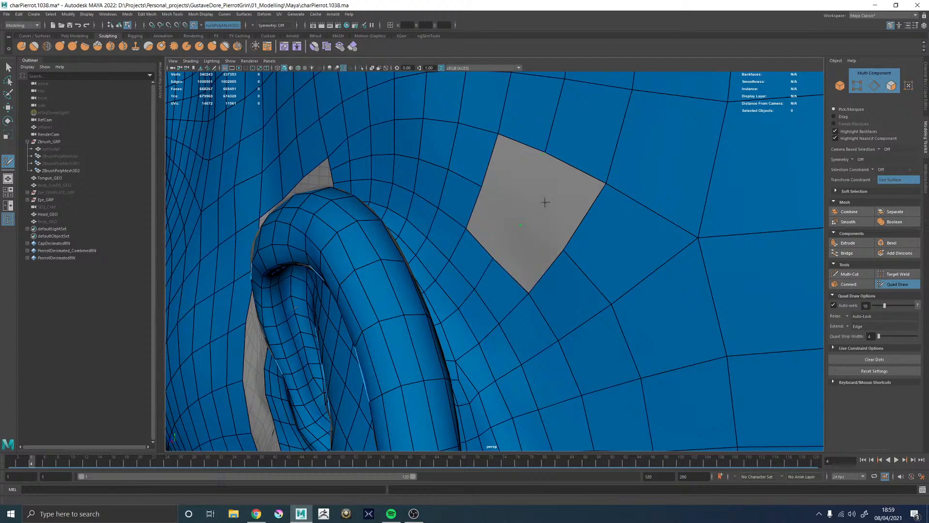
{"action": "left_click", "coordinate": [529, 252], "text": "shift"}
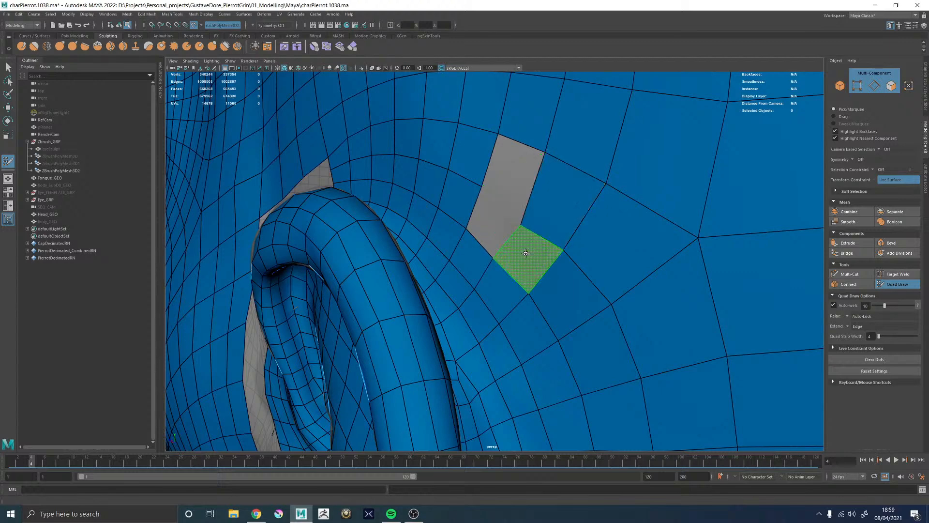
{"action": "left_click", "coordinate": [469, 182], "text": "ctrl+shift"}
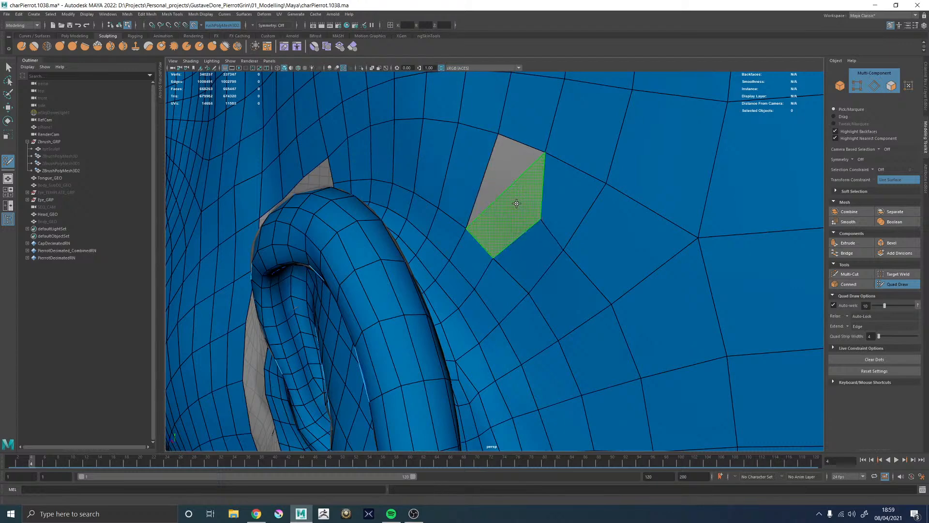
{"action": "left_click", "coordinate": [508, 196], "text": "shift"}
Close the remaining triangular gap by welding its upper vertices, and collapse the edge column above it up to the pole on the side of the head
{"action": "left_click_drag", "start_coordinate": [494, 210], "coordinate": [529, 190], "text": "alt"}
{"action": "middle_click_drag", "start_coordinate": [529, 191], "coordinate": [504, 259], "text": "alt"}
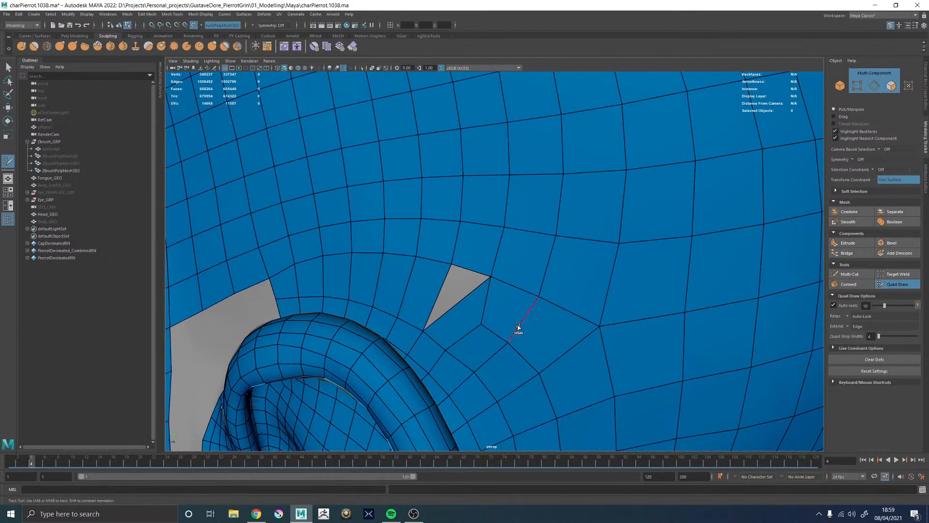
{"action": "right_click_drag", "start_coordinate": [521, 263], "coordinate": [450, 214], "text": "alt"}
{"action": "middle_click_drag", "start_coordinate": [450, 214], "coordinate": [473, 311], "text": "alt"}
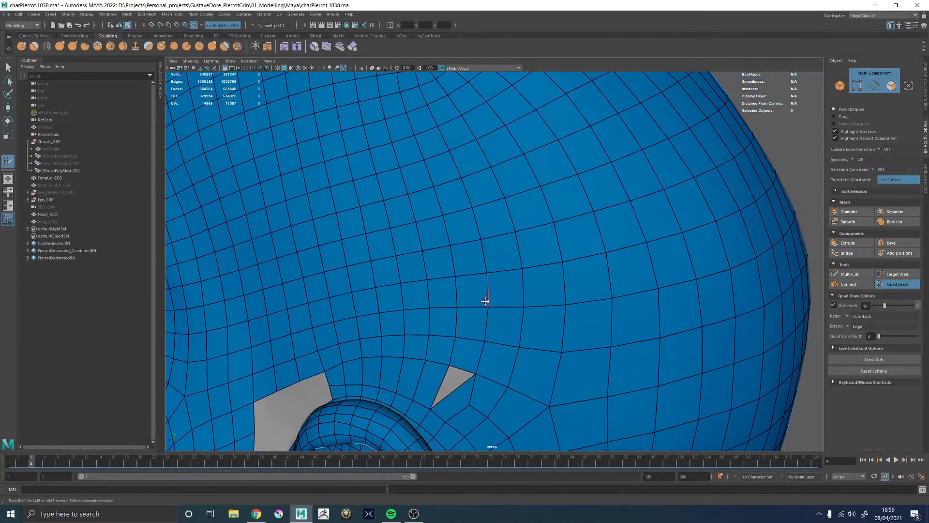
{"action": "left_click_drag", "start_coordinate": [456, 351], "coordinate": [481, 354]}
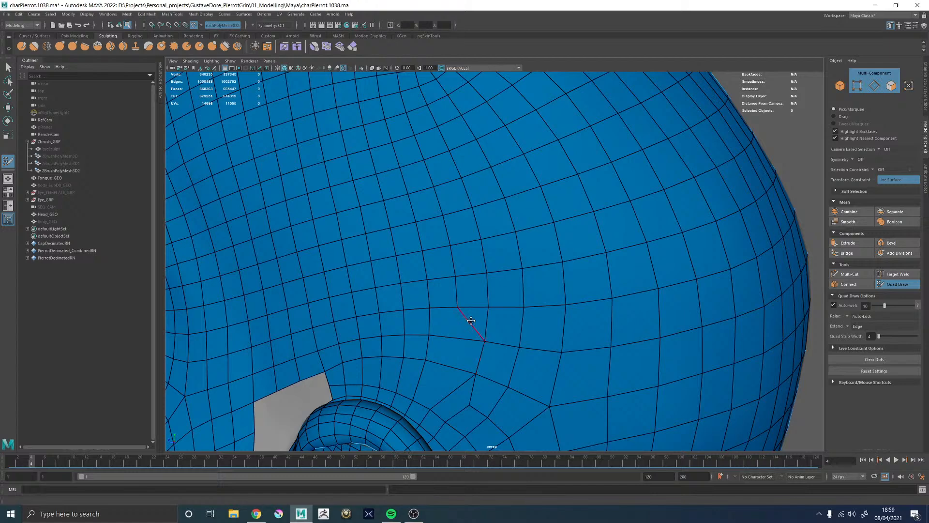
{"action": "left_click_drag", "start_coordinate": [457, 289], "coordinate": [488, 283]}
{"action": "middle_click_drag", "start_coordinate": [455, 245], "coordinate": [453, 292], "text": "alt"}
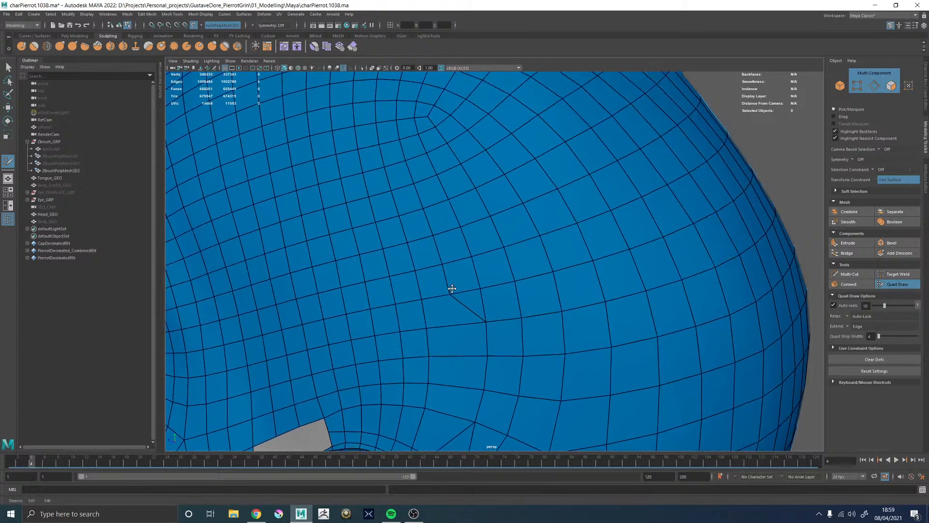
{"action": "left_click_drag", "start_coordinate": [443, 275], "coordinate": [474, 267]}
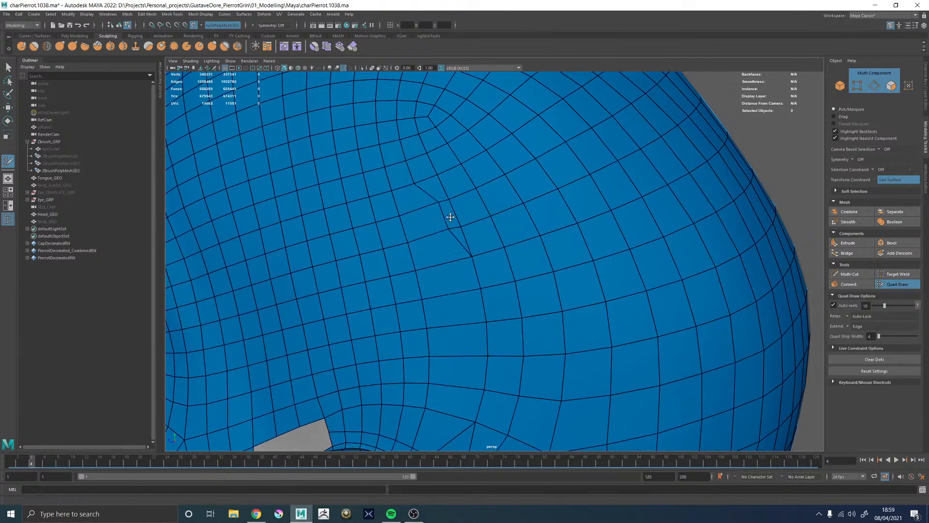
{"action": "middle_click_drag", "start_coordinate": [450, 186], "coordinate": [433, 290], "text": "alt"}
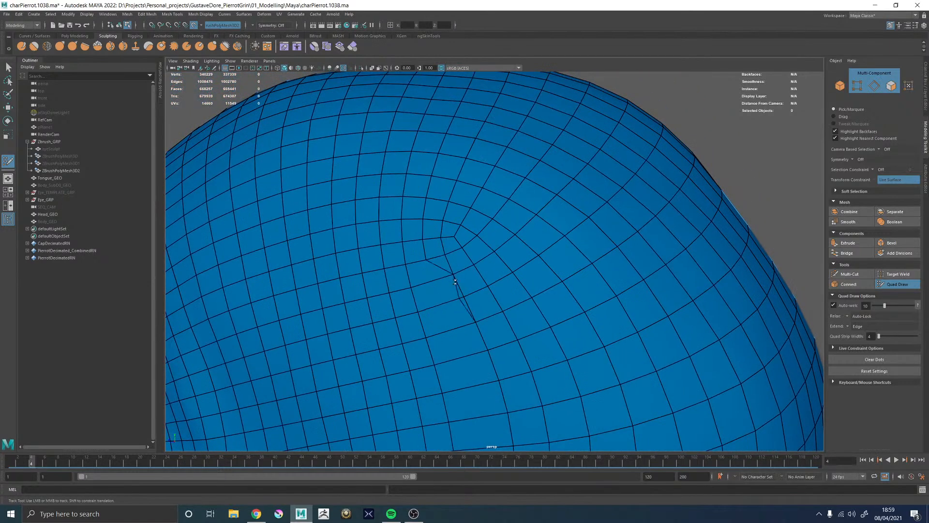
Delete the surplus edge loop running from the pole over the crown of Head_GEO and return to object mode
{"action": "key", "text": "w"}
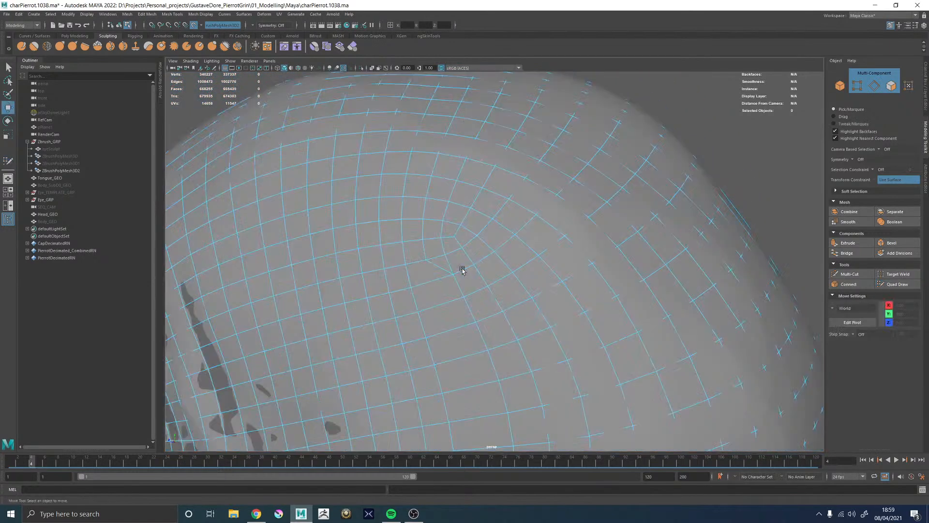
{"action": "right_click_drag", "start_coordinate": [459, 278], "coordinate": [436, 149]}
{"action": "double_click", "coordinate": [426, 250]}
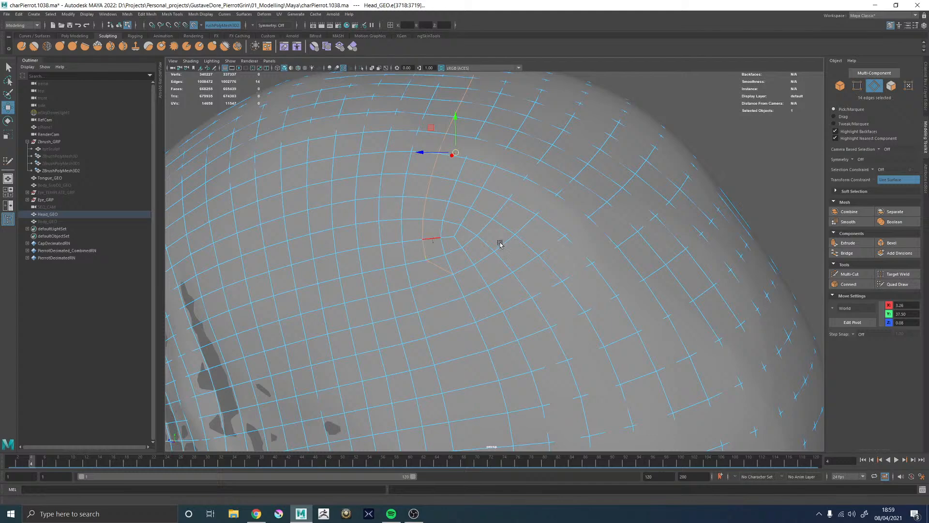
{"action": "key", "text": "ctrl+BackSpace"}
{"action": "right_click_drag", "start_coordinate": [449, 280], "coordinate": [523, 237]}
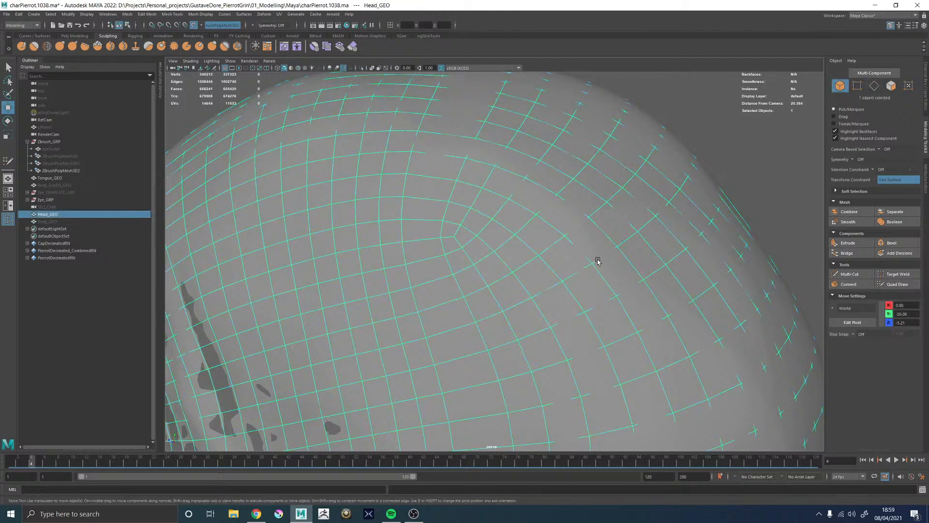
Relax the quads on the side of the head above and behind the ear with Quad Draw
{"action": "left_click", "coordinate": [893, 285]}
{"action": "right_click_drag", "start_coordinate": [629, 323], "coordinate": [533, 292], "text": "alt"}
{"action": "middle_click_drag", "start_coordinate": [533, 292], "coordinate": [536, 213], "text": "alt"}
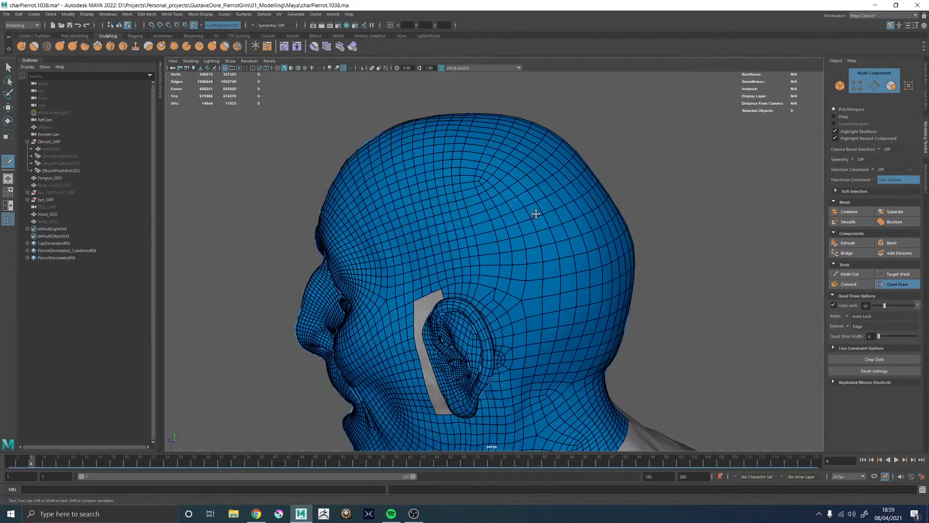
{"action": "left_click_drag", "start_coordinate": [536, 211], "coordinate": [507, 153], "text": "alt"}
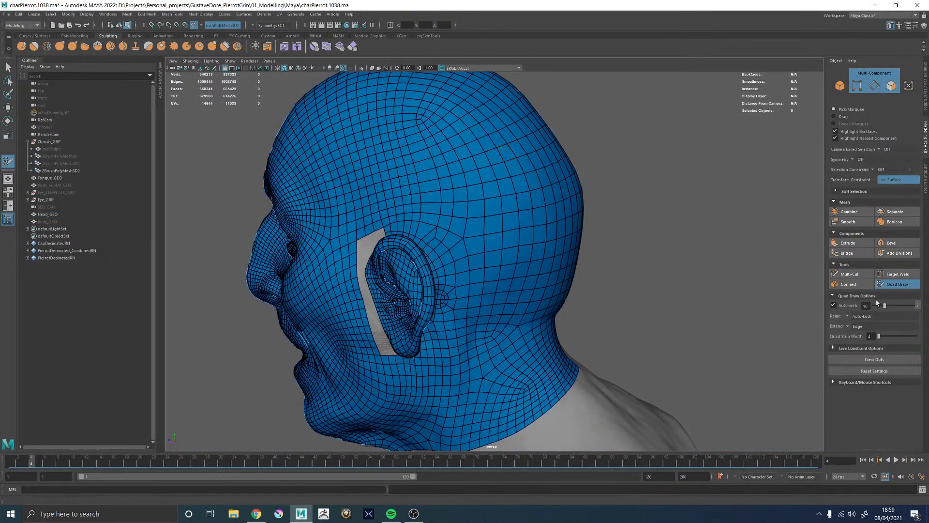
{"action": "right_click_drag", "start_coordinate": [527, 285], "coordinate": [641, 309], "text": "alt"}
{"action": "middle_click_drag", "start_coordinate": [413, 171], "coordinate": [506, 294], "text": "alt"}
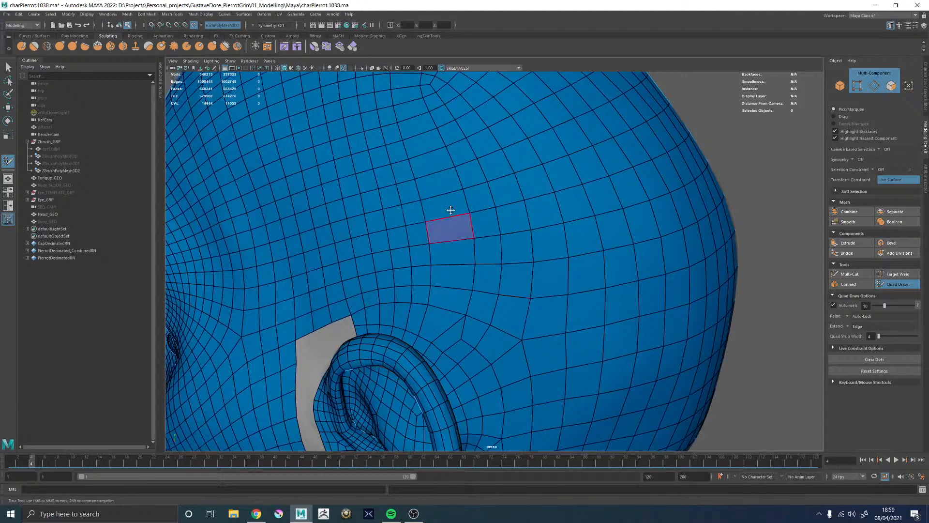
{"action": "left_click_drag", "start_coordinate": [441, 189], "coordinate": [445, 183], "text": "shift"}
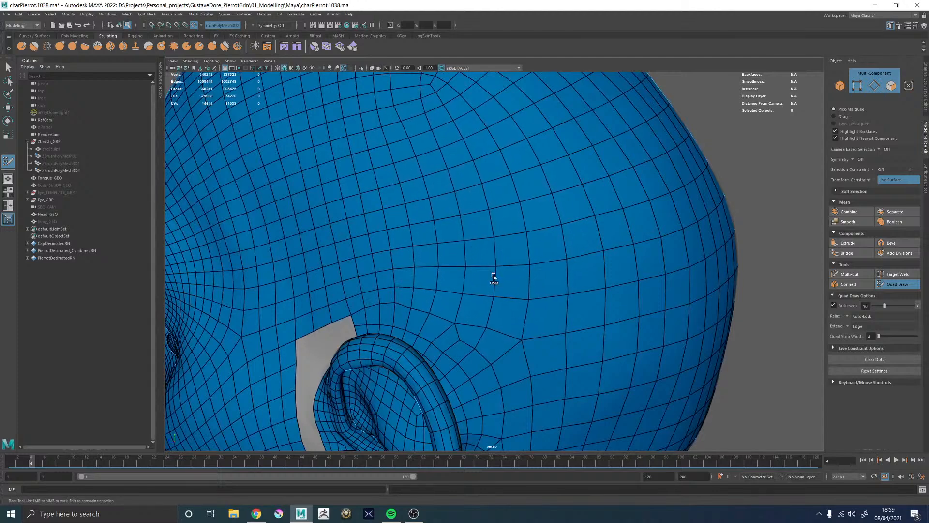
{"action": "left_click_drag", "start_coordinate": [494, 276], "coordinate": [523, 276], "text": "alt"}
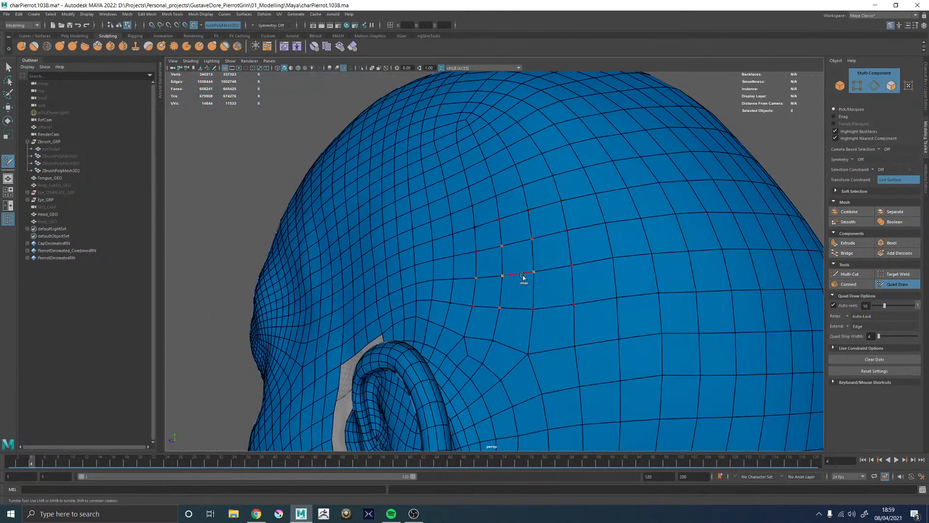
{"action": "left_click_drag", "start_coordinate": [510, 310], "coordinate": [518, 326], "text": "shift"}
Relax the quads around the upper pole and across the crown of the head
{"action": "middle_click_drag", "start_coordinate": [501, 213], "coordinate": [499, 301], "text": "alt"}
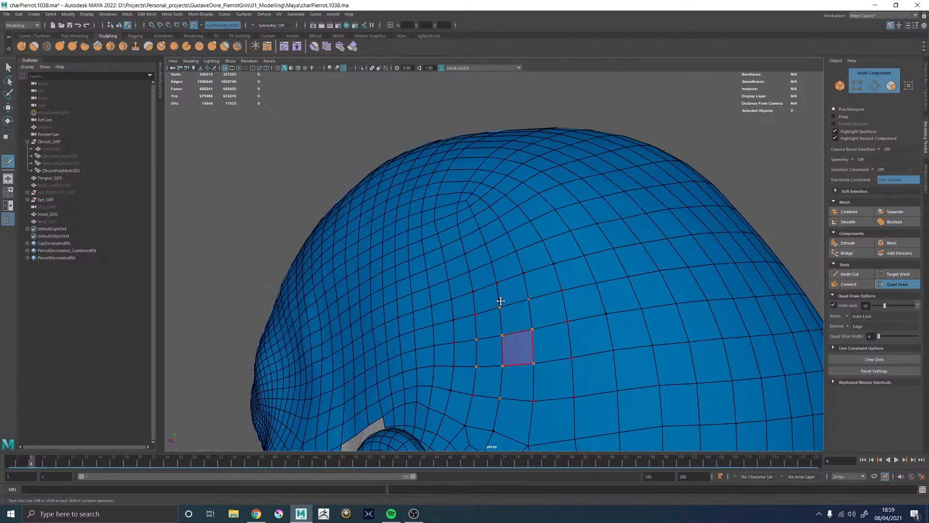
{"action": "mouse_move", "coordinate": [467, 204]}
{"action": "left_mouse_down", "text": "shift"}
{"action": "mouse_move", "coordinate": [474, 181]}
{"action": "mouse_move", "coordinate": [470, 194]}
{"action": "mouse_move", "coordinate": [500, 241]}
{"action": "left_mouse_up", "text": "shift"}
{"action": "middle_click_drag", "start_coordinate": [499, 241], "coordinate": [503, 322], "text": "alt"}
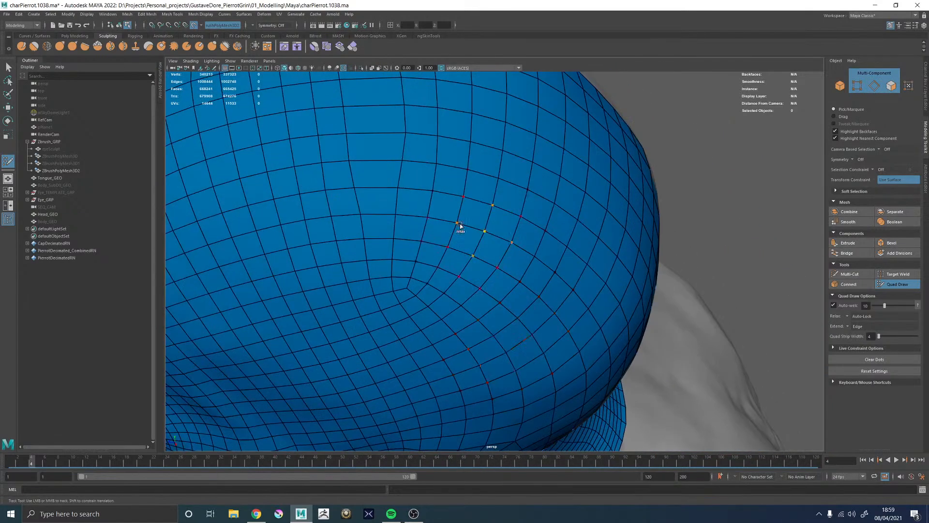
{"action": "left_click_drag", "start_coordinate": [460, 227], "coordinate": [424, 208], "text": "shift"}
{"action": "right_click_drag", "start_coordinate": [450, 209], "coordinate": [399, 202], "text": "alt"}
{"action": "mouse_move", "coordinate": [405, 194]}
{"action": "left_mouse_down", "text": "shift"}
{"action": "mouse_move", "coordinate": [405, 180]}
{"action": "mouse_move", "coordinate": [441, 160]}
{"action": "left_mouse_up", "text": "shift"}
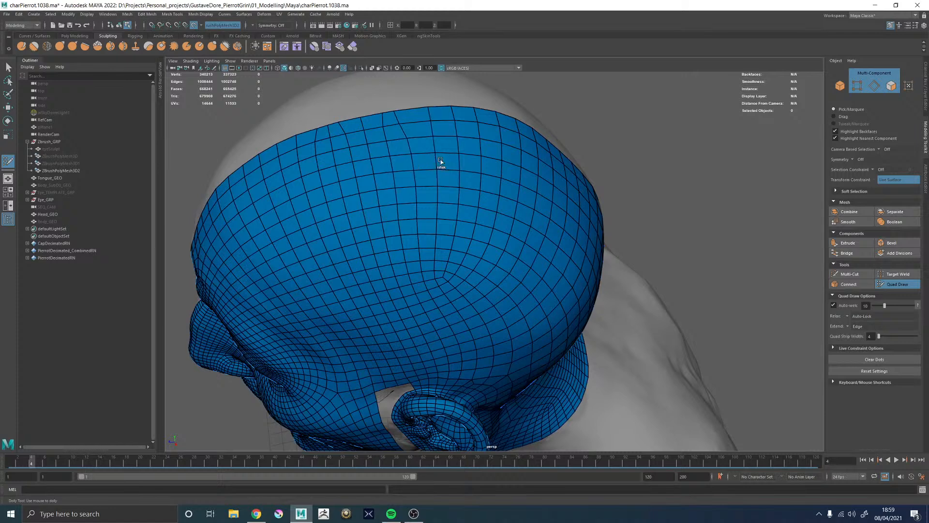
Relax the quads along the centre border at the back and top of the head
{"action": "left_click_drag", "start_coordinate": [489, 265], "coordinate": [497, 284], "text": "alt"}
{"action": "left_click_drag", "start_coordinate": [457, 220], "coordinate": [369, 280], "text": "alt"}
{"action": "middle_click_drag", "start_coordinate": [370, 280], "coordinate": [411, 227], "text": "alt"}
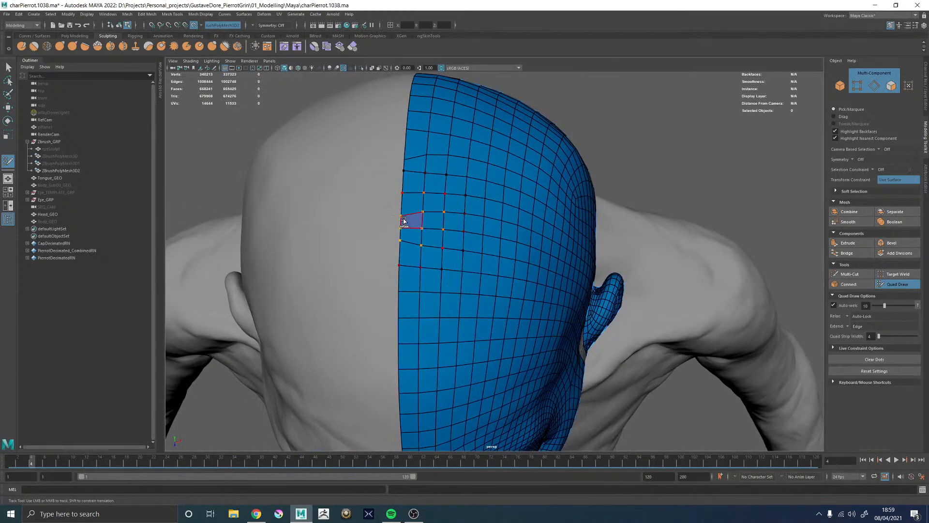
{"action": "left_click_drag", "start_coordinate": [404, 220], "coordinate": [404, 211], "text": "shift"}
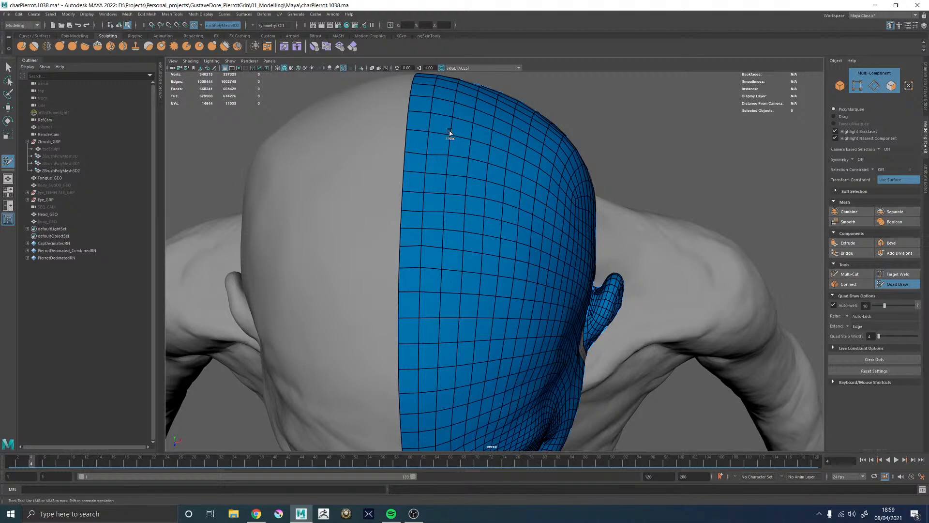
{"action": "mouse_move", "coordinate": [450, 132]}
{"action": "left_mouse_down", "text": "shift"}
{"action": "mouse_move", "coordinate": [432, 231]}
{"action": "mouse_move", "coordinate": [442, 177]}
{"action": "left_mouse_up", "text": "shift"}
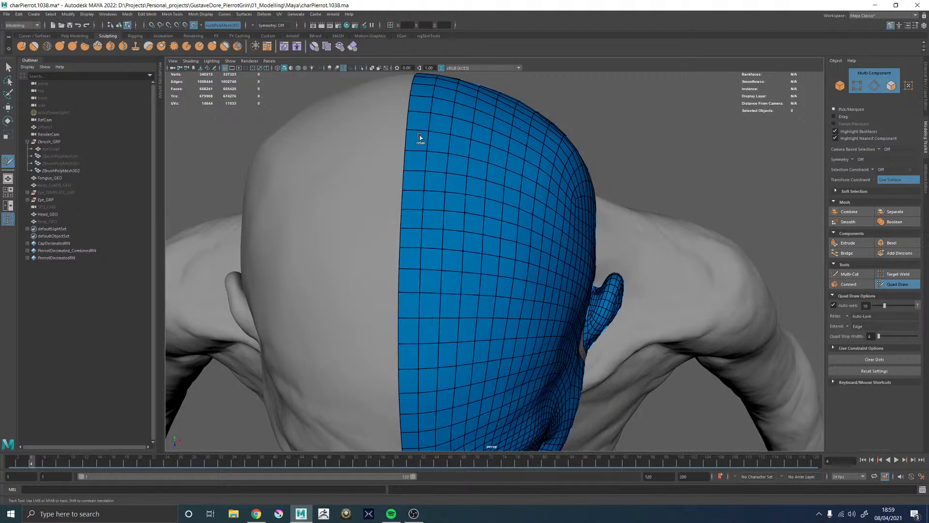
Examine the topology behind the ear and across the side of the head from near and far
{"action": "left_click_drag", "start_coordinate": [507, 252], "coordinate": [398, 207], "text": "alt"}
{"action": "middle_click_drag", "start_coordinate": [460, 305], "coordinate": [477, 160], "text": "alt"}
{"action": "right_click_drag", "start_coordinate": [477, 160], "coordinate": [520, 257], "text": "alt"}
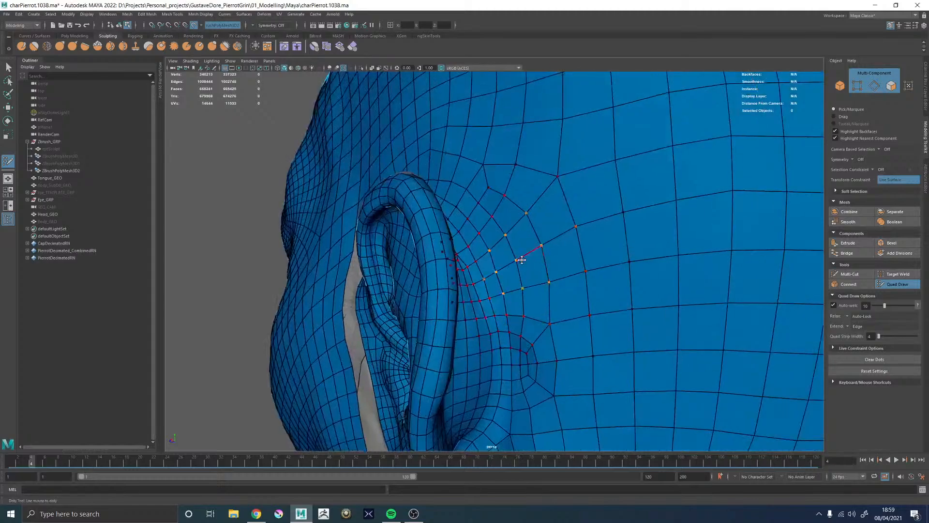
{"action": "left_click_drag", "start_coordinate": [520, 257], "coordinate": [575, 237], "text": "alt"}
{"action": "right_click_drag", "start_coordinate": [537, 229], "coordinate": [417, 216], "text": "alt"}
{"action": "left_click_drag", "start_coordinate": [551, 254], "coordinate": [516, 263], "text": "alt"}
{"action": "middle_click_drag", "start_coordinate": [508, 247], "coordinate": [505, 209], "text": "alt"}
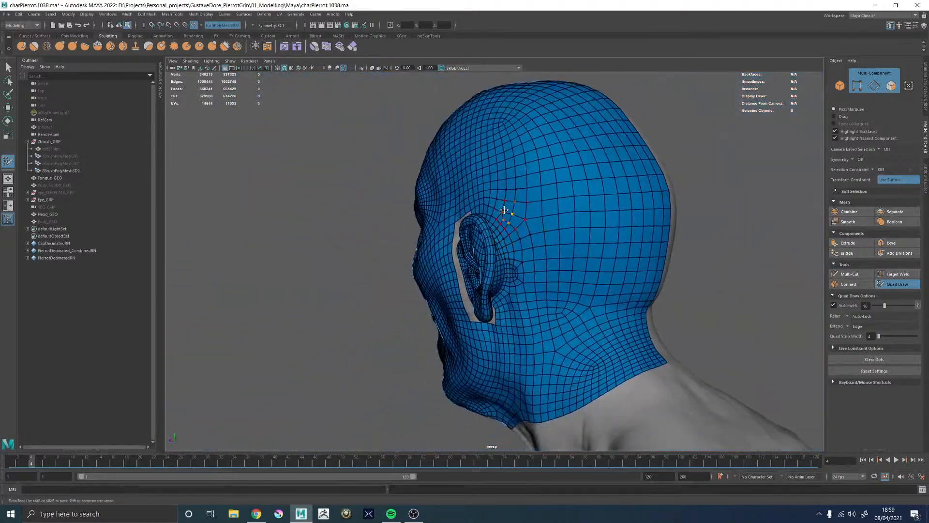
{"action": "right_click_drag", "start_coordinate": [504, 210], "coordinate": [552, 229], "text": "alt"}
{"action": "middle_click_drag", "start_coordinate": [552, 230], "coordinate": [523, 252], "text": "alt"}
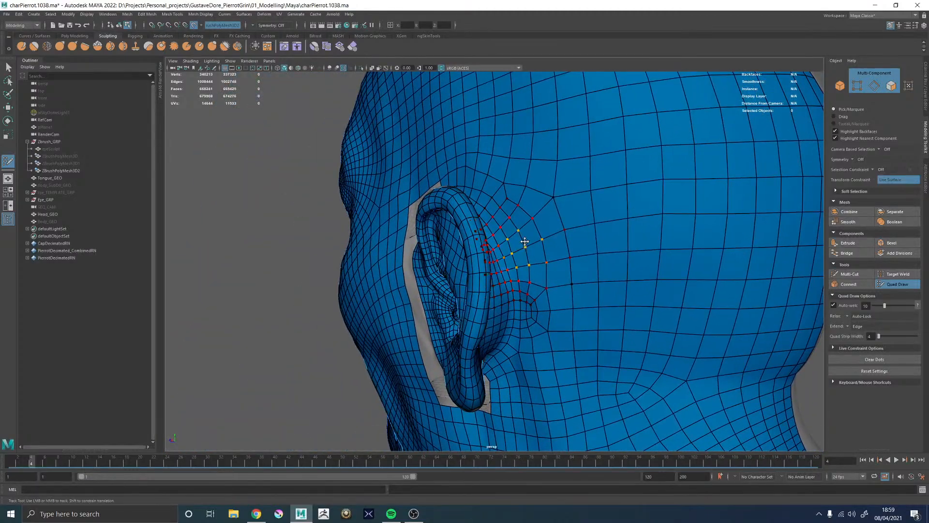
{"action": "left_click_drag", "start_coordinate": [525, 241], "coordinate": [539, 236], "text": "alt"}
{"action": "middle_click_drag", "start_coordinate": [545, 229], "coordinate": [497, 243], "text": "alt"}
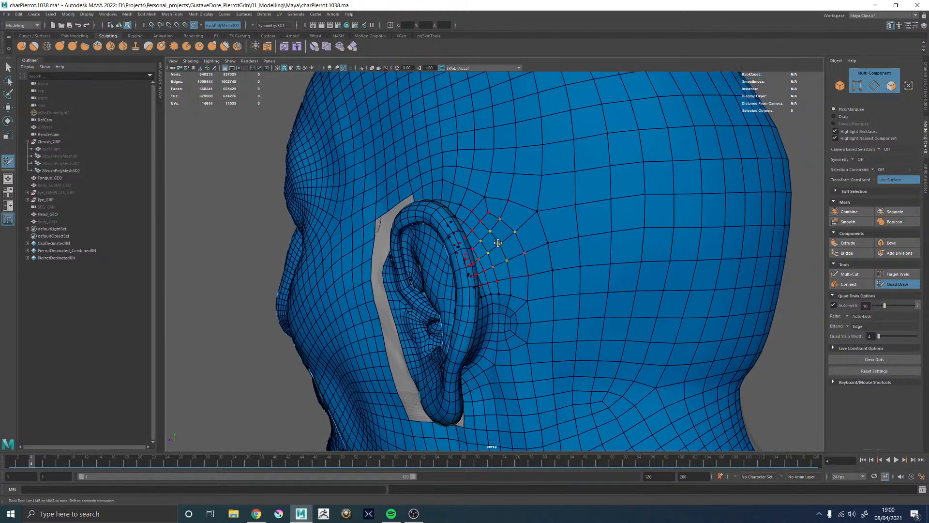
Weld a vertex behind the upper ear to the one diagonally above it, collapsing the quad between them
{"action": "right_click_drag", "start_coordinate": [498, 243], "coordinate": [537, 251], "text": "alt"}
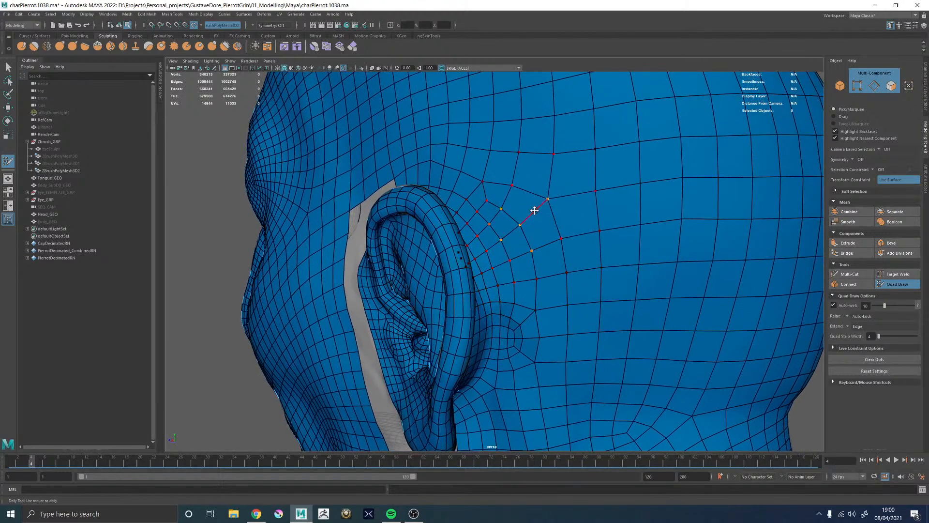
{"action": "mouse_move", "coordinate": [520, 224]}
{"action": "left_mouse_down"}
{"action": "mouse_move", "coordinate": [513, 186]}
{"action": "mouse_move", "coordinate": [528, 189]}
{"action": "left_mouse_up"}
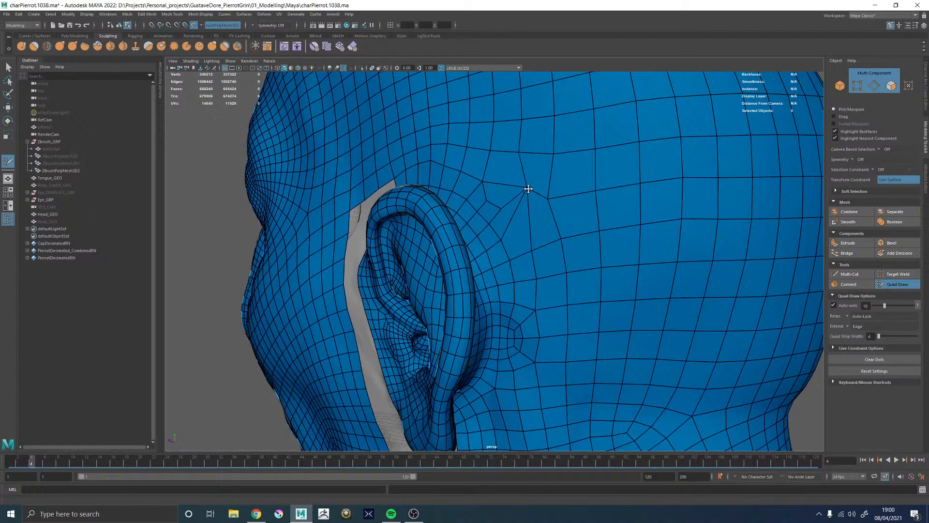
{"action": "right_click_drag", "start_coordinate": [558, 193], "coordinate": [424, 160], "text": "alt"}
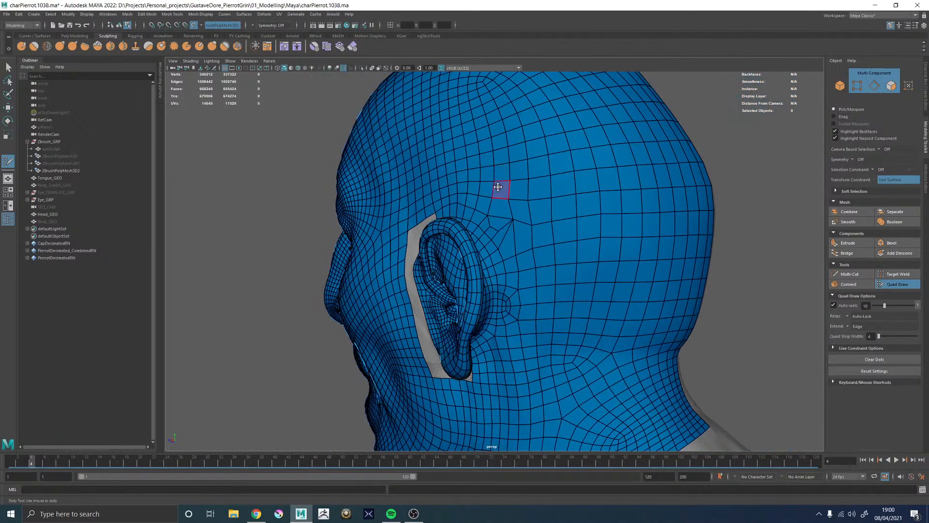
Replace the two uneven quads behind the upper ear with two redirected quads and relax the surrounding mesh
{"action": "right_click_drag", "start_coordinate": [498, 187], "coordinate": [426, 168], "text": "alt"}
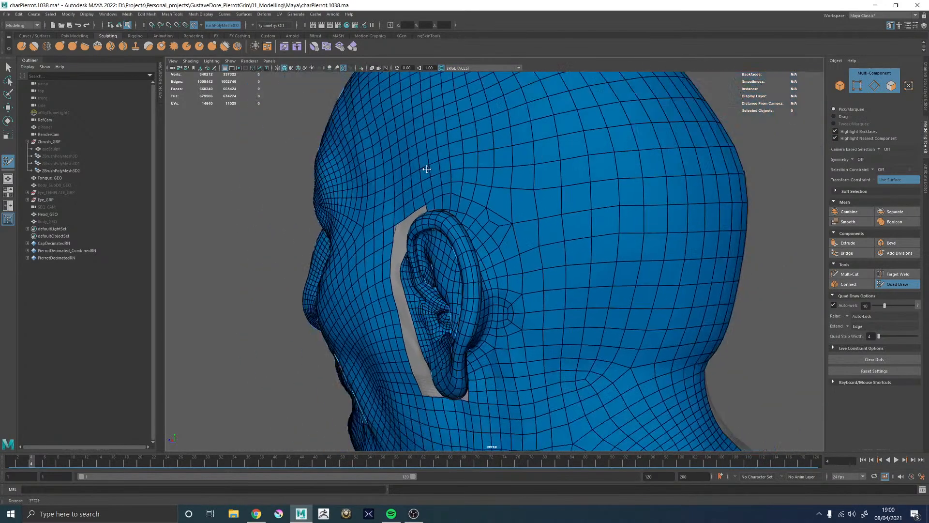
{"action": "left_click_drag", "start_coordinate": [426, 169], "coordinate": [558, 226], "text": "alt"}
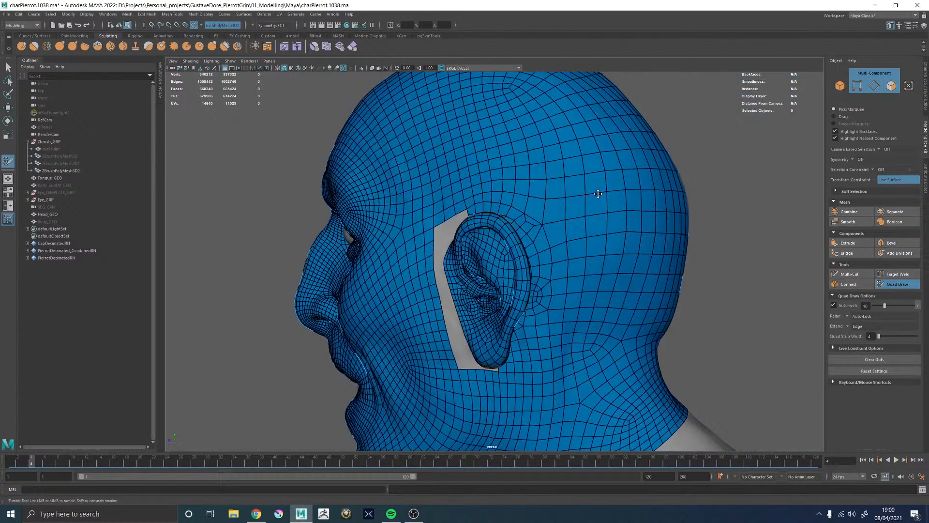
{"action": "right_click_drag", "start_coordinate": [598, 193], "coordinate": [657, 234], "text": "alt"}
{"action": "left_click_drag", "start_coordinate": [563, 210], "coordinate": [532, 222], "text": "alt"}
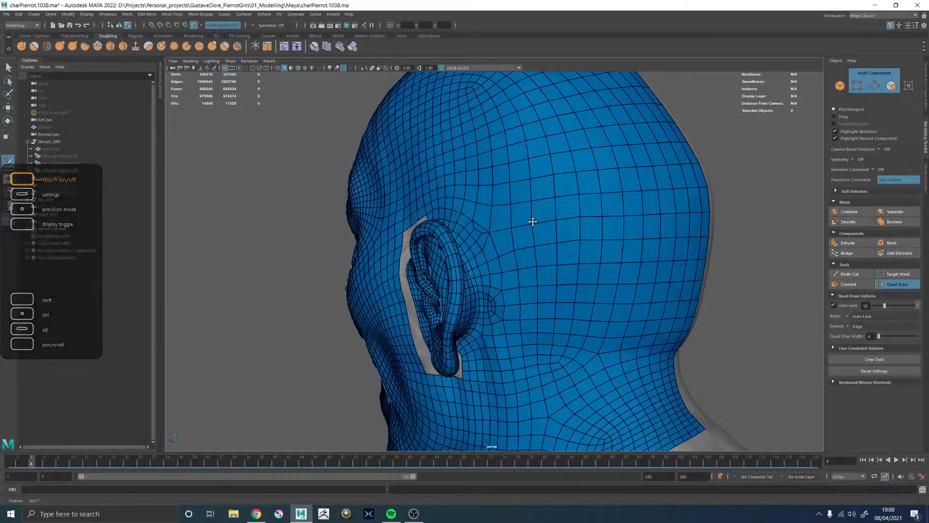
{"action": "right_click_drag", "start_coordinate": [532, 221], "coordinate": [667, 290], "text": "alt"}
{"action": "middle_click_drag", "start_coordinate": [489, 228], "coordinate": [517, 222], "text": "alt"}
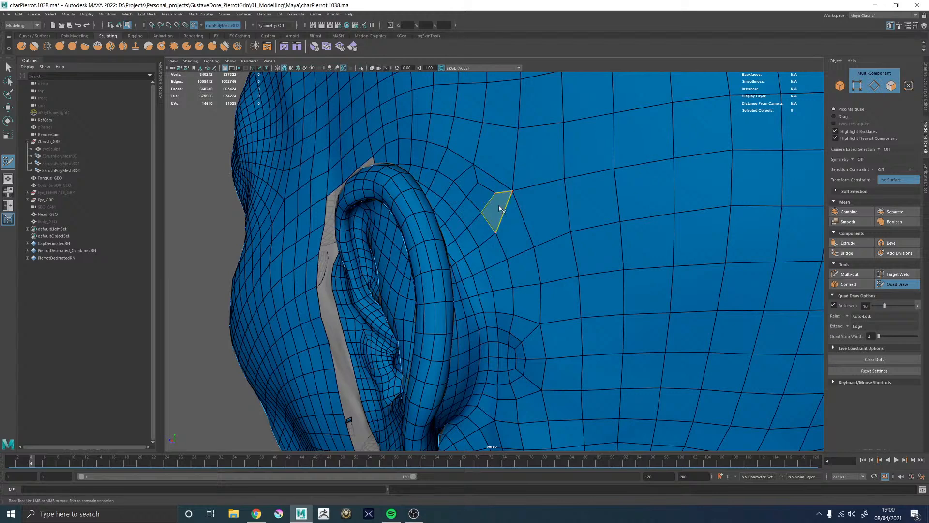
{"action": "left_click_drag", "start_coordinate": [501, 210], "coordinate": [509, 216], "text": "ctrl+shift"}
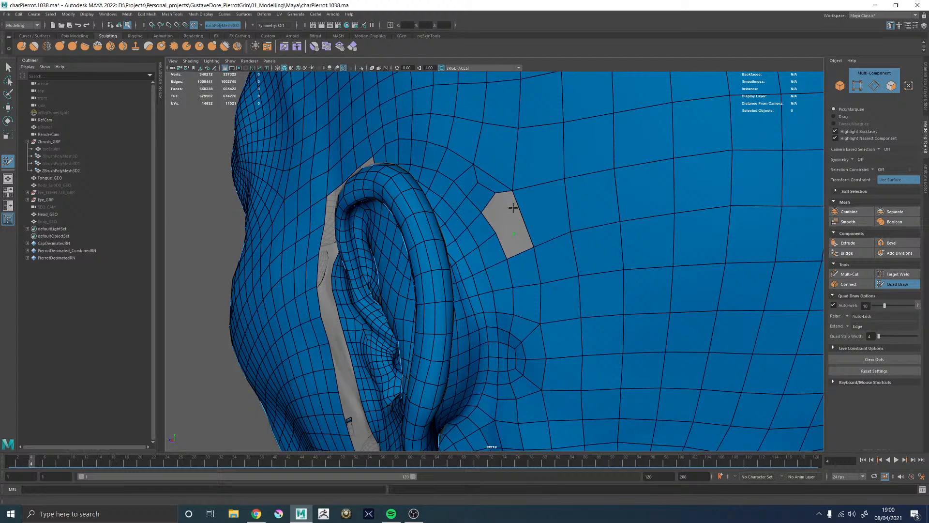
{"action": "left_click", "coordinate": [513, 208], "text": "shift"}
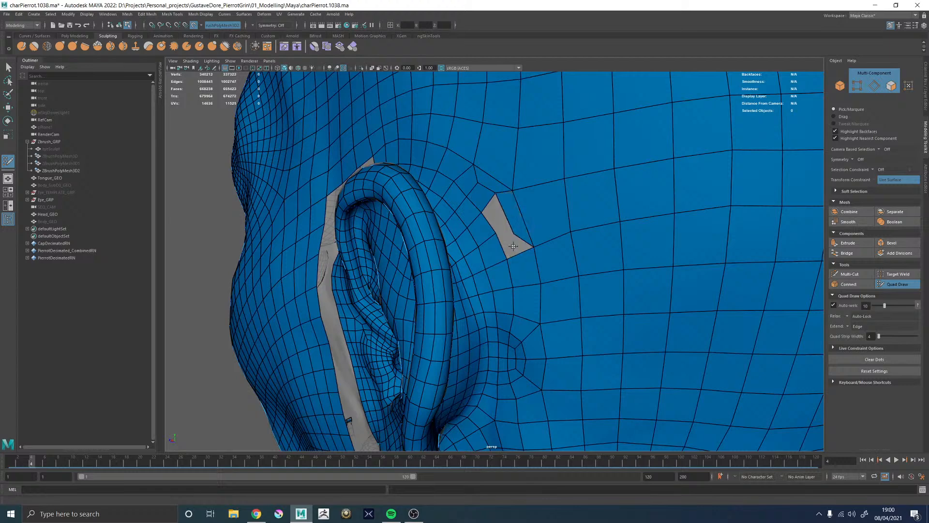
{"action": "left_click", "coordinate": [498, 218], "text": "shift"}
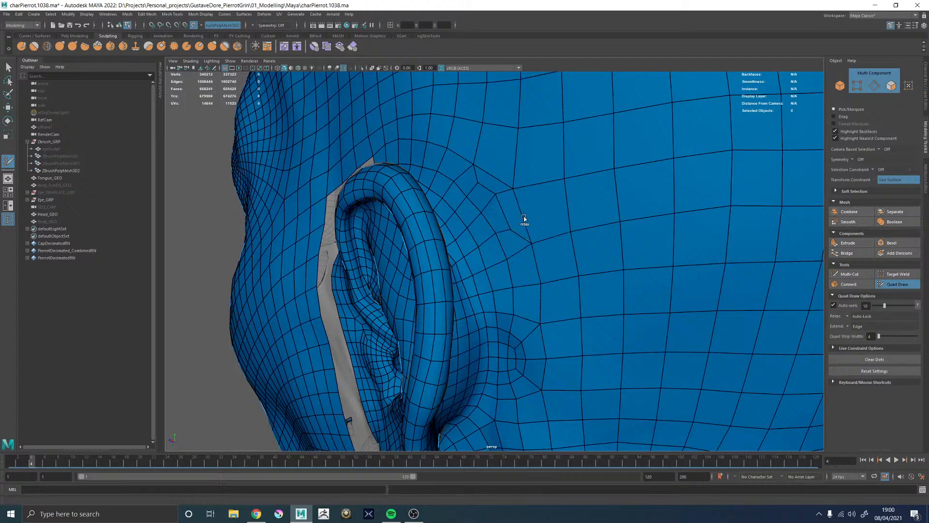
{"action": "left_click_drag", "start_coordinate": [525, 216], "coordinate": [511, 232], "text": "shift"}
{"action": "right_click_drag", "start_coordinate": [515, 243], "coordinate": [387, 127], "text": "alt"}
{"action": "left_click_drag", "start_coordinate": [517, 180], "coordinate": [543, 191], "text": "alt"}
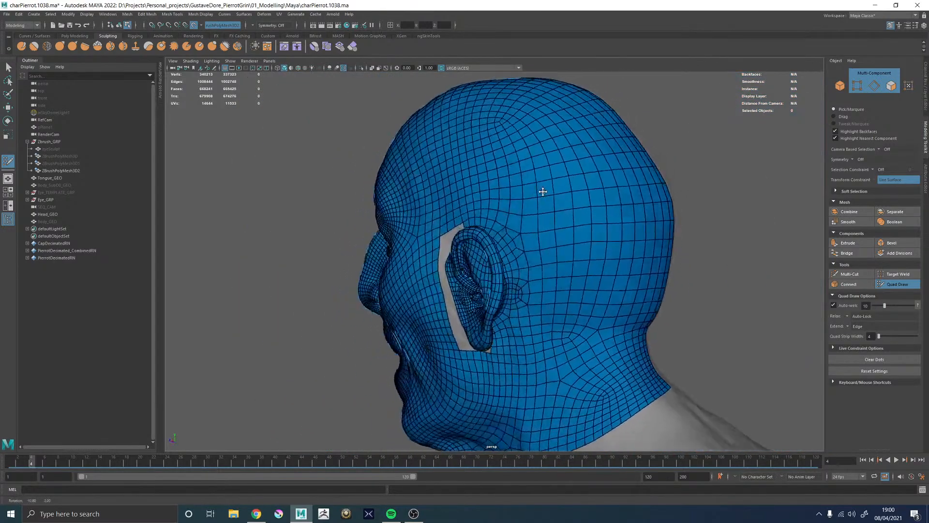
{"action": "right_click_drag", "start_coordinate": [546, 193], "coordinate": [676, 294], "text": "alt"}
{"action": "left_click_drag", "start_coordinate": [600, 233], "coordinate": [542, 227], "text": "alt"}
{"action": "right_click_drag", "start_coordinate": [542, 228], "coordinate": [532, 202], "text": "alt"}
{"action": "left_click_drag", "start_coordinate": [533, 202], "coordinate": [587, 204], "text": "alt"}
{"action": "middle_click_drag", "start_coordinate": [587, 203], "coordinate": [536, 184], "text": "alt"}
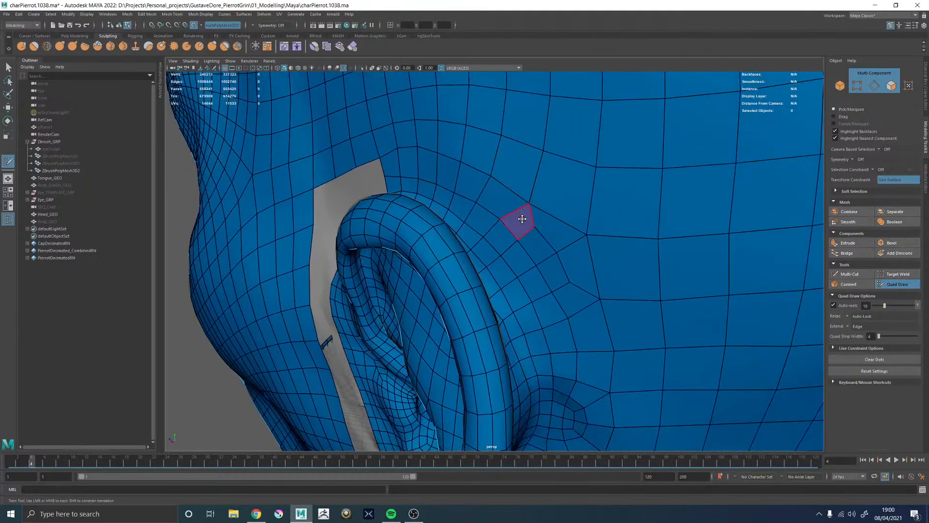
{"action": "left_click_drag", "start_coordinate": [522, 219], "coordinate": [508, 199], "text": "ctrl+shift"}
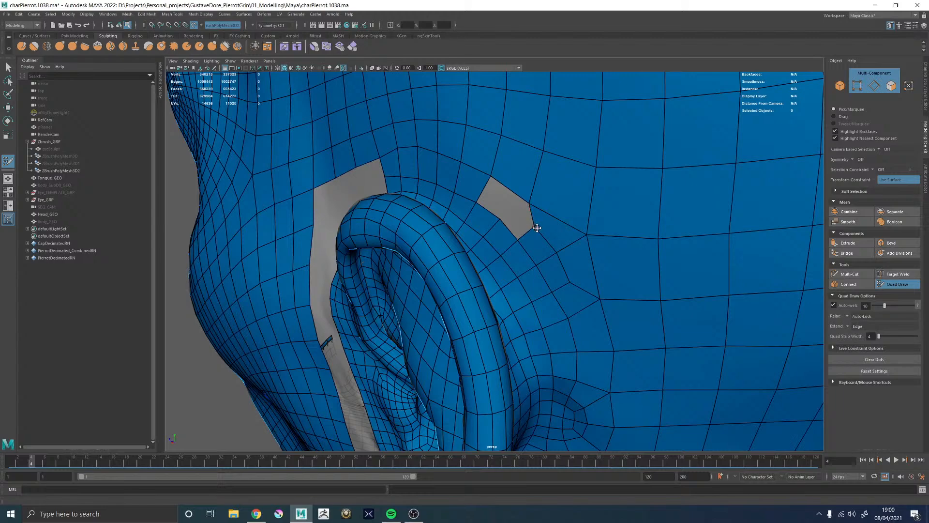
{"action": "key", "text": "ctrl+z"}
Delete two quads above the rear curve of the ear, adjust the bordering vertex, refill the gap with redirected quads and relax them
{"action": "left_click_drag", "start_coordinate": [560, 216], "coordinate": [544, 187], "text": "alt"}
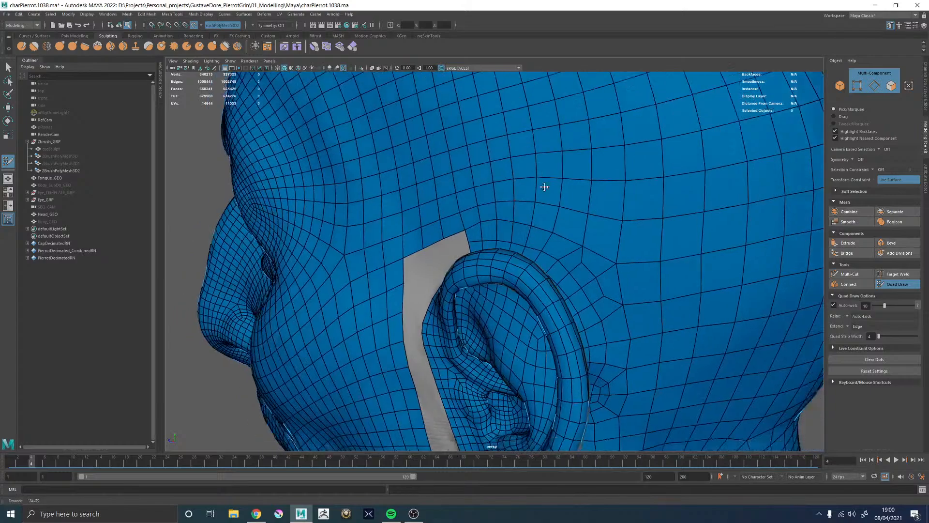
{"action": "right_click_drag", "start_coordinate": [544, 187], "coordinate": [419, 164], "text": "alt"}
{"action": "left_click_drag", "start_coordinate": [545, 227], "coordinate": [514, 231], "text": "alt"}
{"action": "right_click_drag", "start_coordinate": [515, 230], "coordinate": [561, 203], "text": "alt"}
{"action": "left_click_drag", "start_coordinate": [526, 179], "coordinate": [535, 201], "text": "alt"}
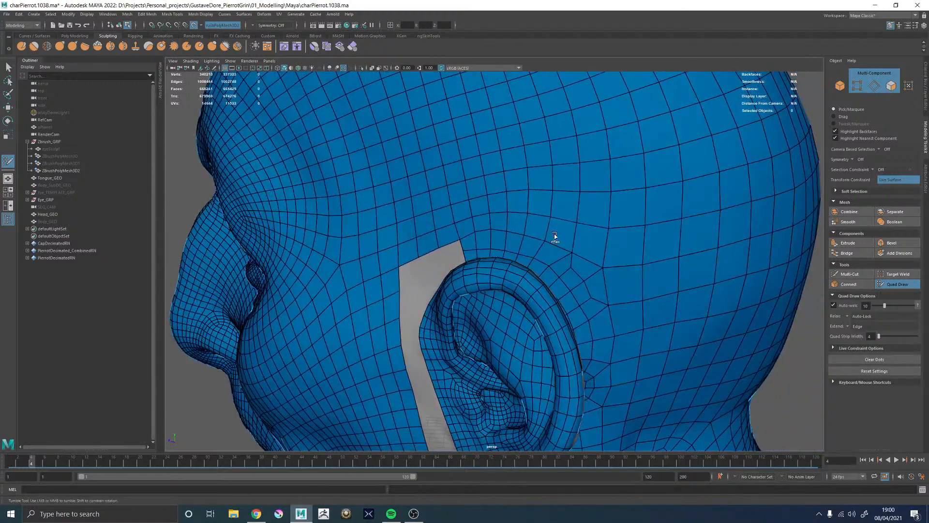
{"action": "right_click_drag", "start_coordinate": [465, 235], "coordinate": [370, 167], "text": "alt"}
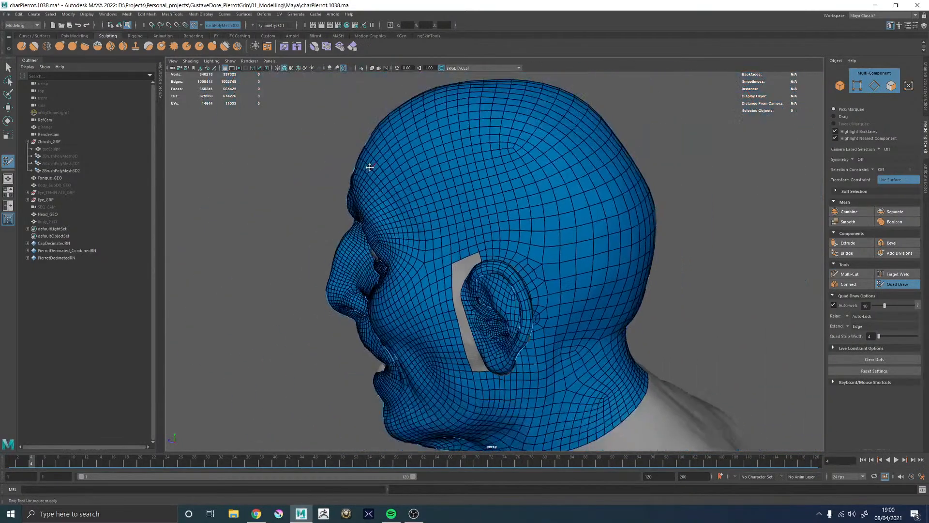
{"action": "right_click_drag", "start_coordinate": [525, 203], "coordinate": [575, 257], "text": "alt"}
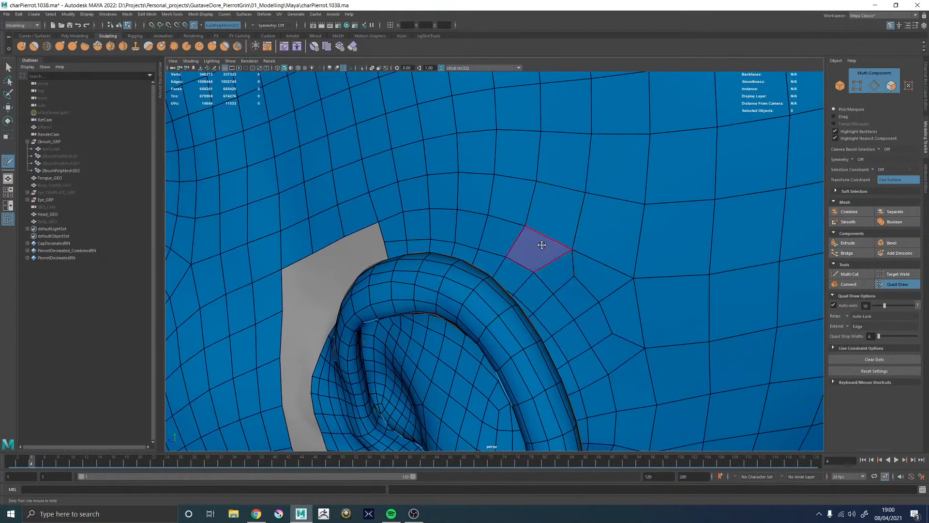
{"action": "left_click", "coordinate": [565, 269], "text": "ctrl+shift"}
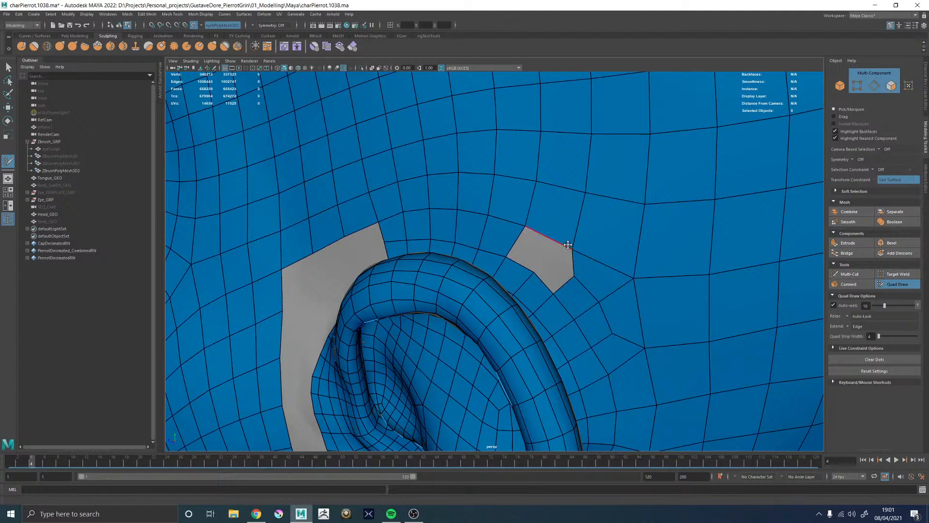
{"action": "left_click_drag", "start_coordinate": [567, 247], "coordinate": [585, 247]}
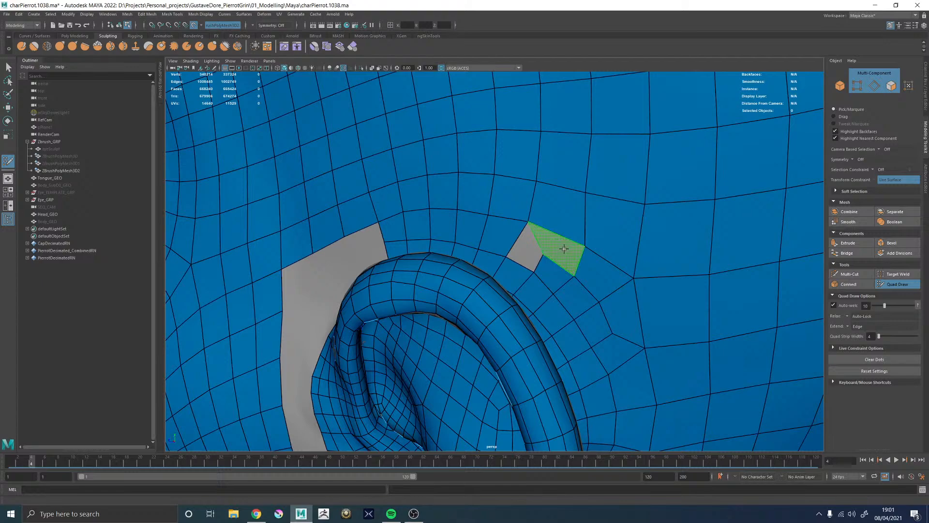
{"action": "left_click", "coordinate": [561, 248], "text": "shift"}
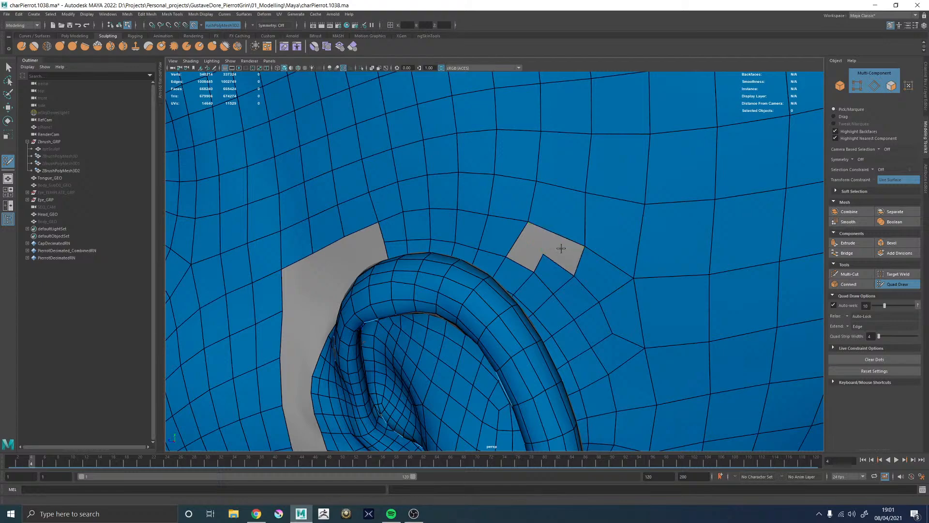
{"action": "left_click", "coordinate": [528, 246], "text": "shift"}
{"action": "mouse_move", "coordinate": [539, 235]}
{"action": "left_mouse_down", "text": "shift"}
{"action": "mouse_move", "coordinate": [571, 248]}
{"action": "mouse_move", "coordinate": [540, 206]}
{"action": "left_mouse_up", "text": "shift"}
Rebuild the adjacent faces further forward above the ear as redirected quads, repositioning the shared vertex and relaxing the result
{"action": "right_click_drag", "start_coordinate": [612, 230], "coordinate": [382, 145], "text": "alt"}
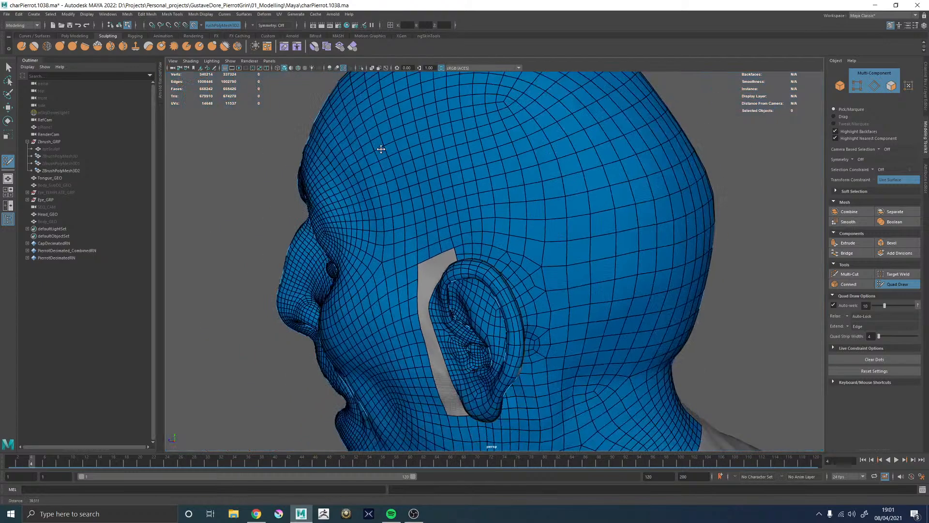
{"action": "left_click_drag", "start_coordinate": [501, 183], "coordinate": [514, 190], "text": "alt"}
{"action": "right_click_drag", "start_coordinate": [514, 190], "coordinate": [689, 308], "text": "alt"}
{"action": "left_click_drag", "start_coordinate": [567, 214], "coordinate": [516, 237], "text": "alt"}
{"action": "right_click_drag", "start_coordinate": [515, 238], "coordinate": [527, 243], "text": "alt"}
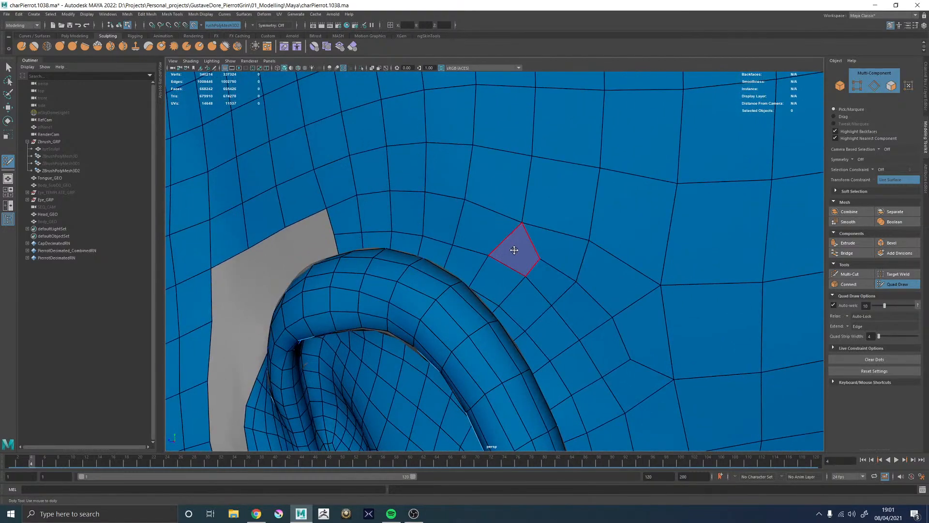
{"action": "left_click", "coordinate": [515, 255], "text": "ctrl+shift"}
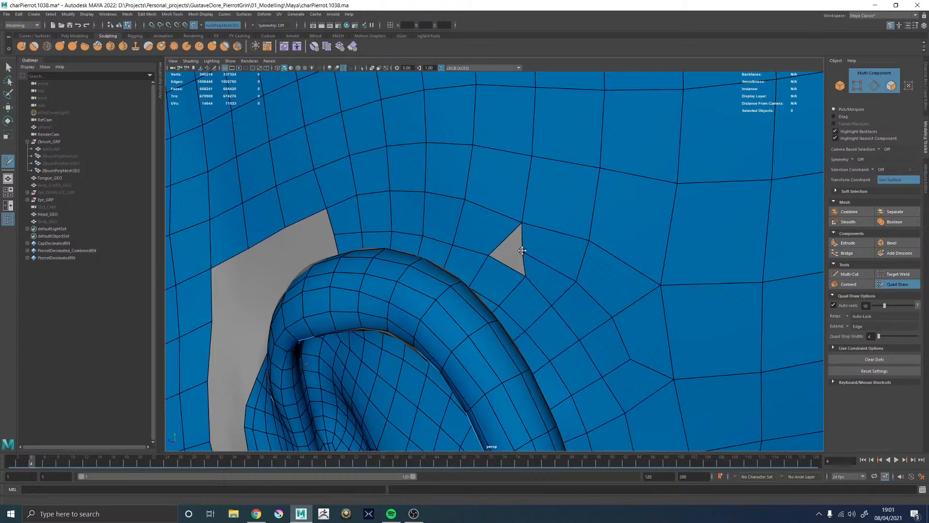
{"action": "left_click", "coordinate": [494, 231], "text": "ctrl+shift"}
{"action": "mouse_move", "coordinate": [521, 251]}
{"action": "left_mouse_down"}
{"action": "mouse_move", "coordinate": [539, 244]}
{"action": "mouse_move", "coordinate": [519, 244]}
{"action": "left_mouse_up"}
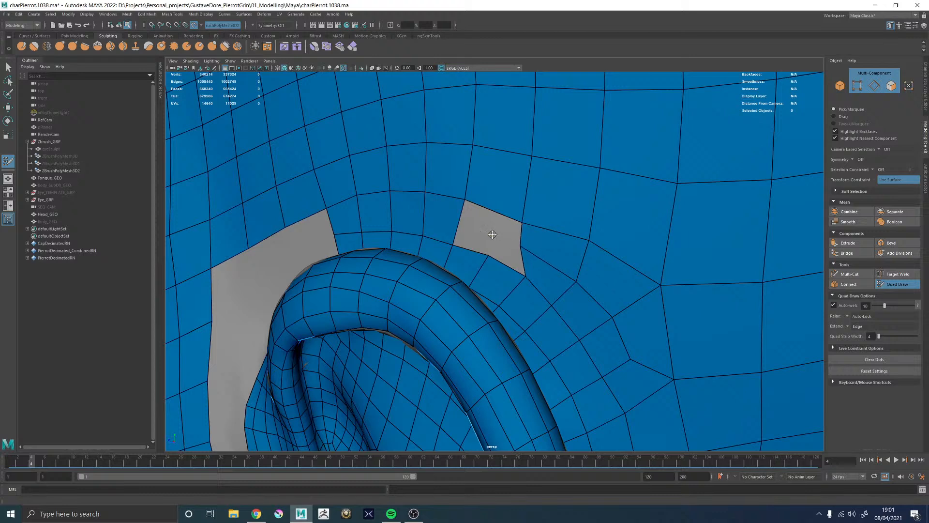
{"action": "left_click", "coordinate": [514, 253], "text": "shift"}
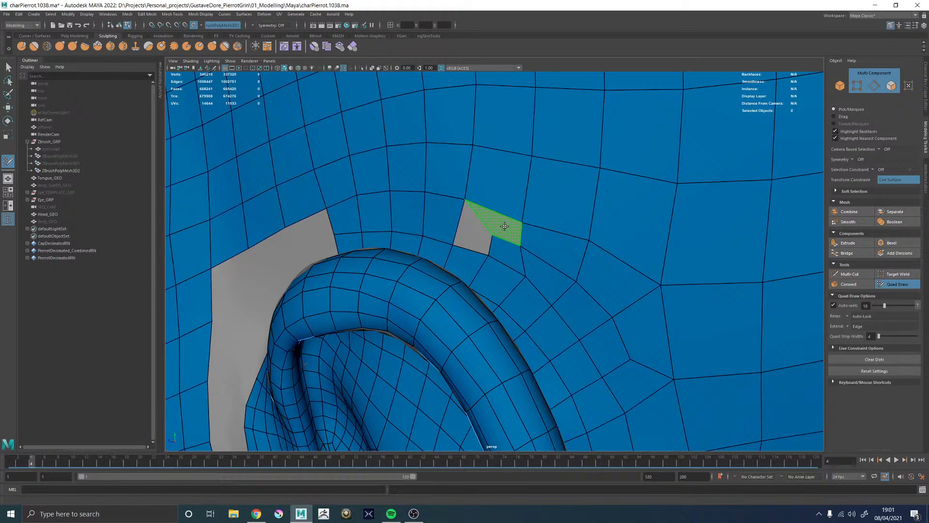
{"action": "left_click", "coordinate": [512, 223], "text": "shift"}
{"action": "left_click", "coordinate": [476, 232], "text": "shift"}
{"action": "mouse_move", "coordinate": [562, 271]}
{"action": "left_mouse_down", "text": "shift"}
{"action": "mouse_move", "coordinate": [525, 236]}
{"action": "mouse_move", "coordinate": [542, 276]}
{"action": "left_mouse_up", "text": "shift"}
Examine the edge flow above and behind the ear and across the side of the head from several angles
{"action": "right_click_drag", "start_coordinate": [542, 276], "coordinate": [501, 125], "text": "alt"}
{"action": "left_click_drag", "start_coordinate": [493, 160], "coordinate": [524, 174], "text": "alt"}
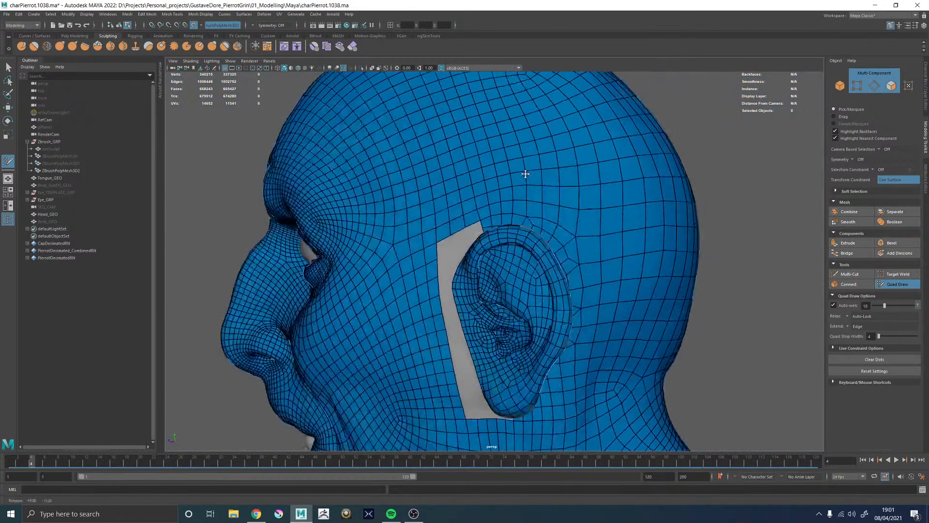
{"action": "middle_click_drag", "start_coordinate": [510, 152], "coordinate": [484, 213], "text": "alt"}
{"action": "left_click_drag", "start_coordinate": [463, 258], "coordinate": [497, 320], "text": "alt"}
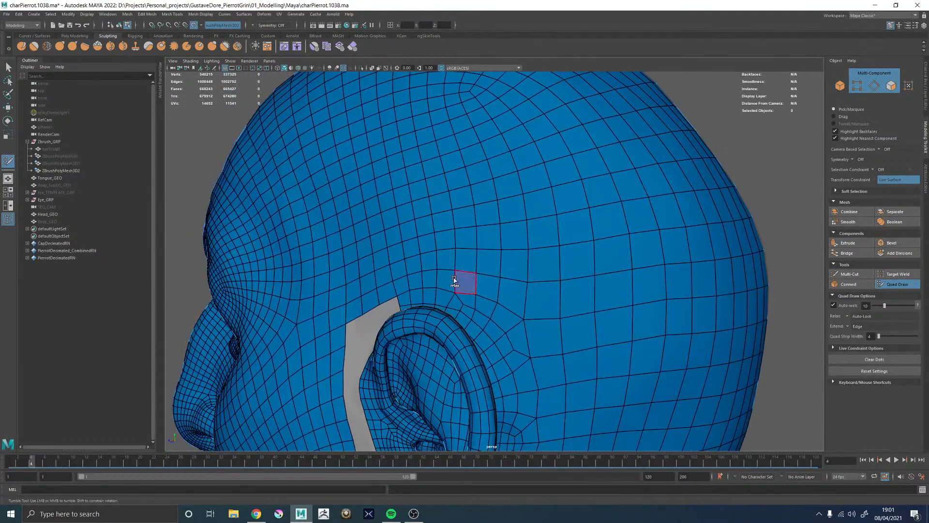
{"action": "left_click_drag", "start_coordinate": [429, 272], "coordinate": [434, 290], "text": "alt"}
{"action": "middle_click_drag", "start_coordinate": [433, 300], "coordinate": [431, 195], "text": "alt"}
{"action": "right_click_drag", "start_coordinate": [431, 195], "coordinate": [496, 271], "text": "alt"}
{"action": "left_click_drag", "start_coordinate": [496, 271], "coordinate": [480, 265], "text": "alt"}
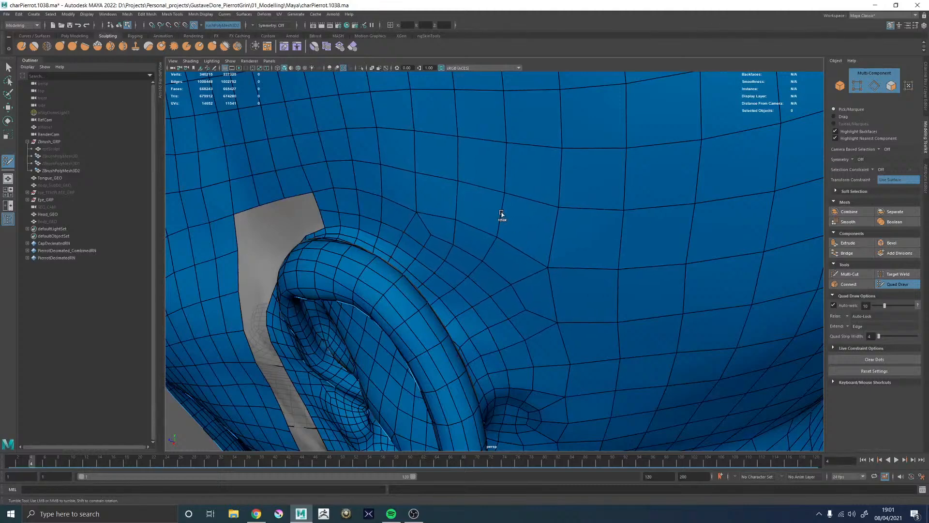
{"action": "left_click_drag", "start_coordinate": [580, 297], "coordinate": [584, 261], "text": "alt"}
{"action": "right_click_drag", "start_coordinate": [584, 260], "coordinate": [323, 170], "text": "alt"}
{"action": "mouse_move", "coordinate": [450, 191]}
{"action": "left_mouse_down", "text": "alt"}
{"action": "mouse_move", "coordinate": [587, 210]}
{"action": "mouse_move", "coordinate": [537, 209]}
{"action": "mouse_move", "coordinate": [508, 228]}
{"action": "left_mouse_up", "text": "alt"}
{"action": "middle_click_drag", "start_coordinate": [508, 228], "coordinate": [555, 291], "text": "alt"}
{"action": "mouse_move", "coordinate": [556, 290]}
{"action": "right_mouse_down", "text": "alt"}
{"action": "mouse_move", "coordinate": [543, 237]}
{"action": "mouse_move", "coordinate": [589, 277]}
{"action": "mouse_move", "coordinate": [507, 183]}
{"action": "right_mouse_up", "text": "alt"}
{"action": "left_click_drag", "start_coordinate": [508, 183], "coordinate": [601, 201], "text": "alt"}
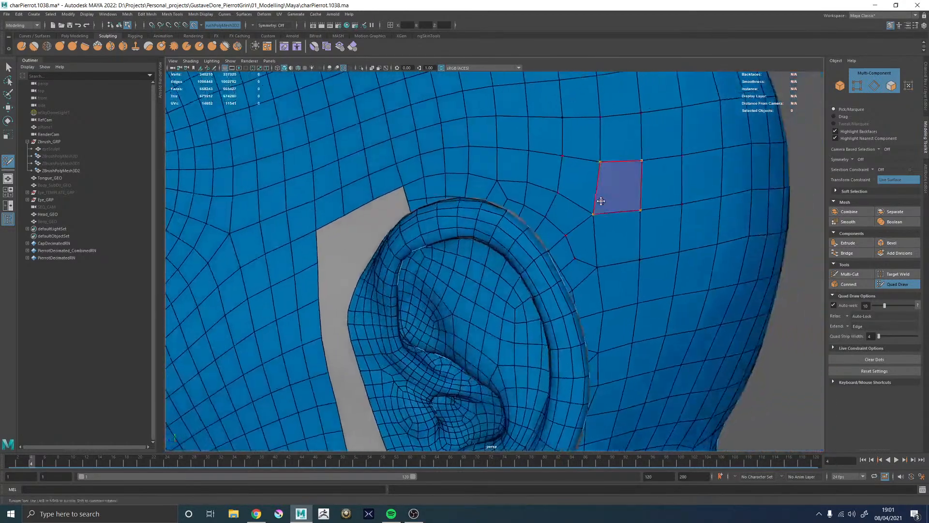
{"action": "middle_click_drag", "start_coordinate": [602, 202], "coordinate": [542, 188], "text": "alt"}
{"action": "right_click_drag", "start_coordinate": [526, 136], "coordinate": [414, 168], "text": "alt"}
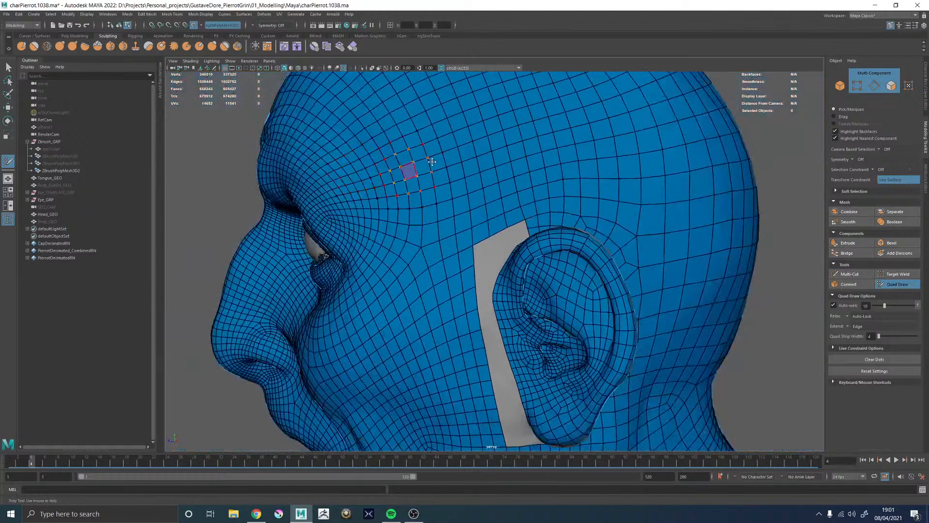
Examine the open gap between the upper front of the ear and the head mesh from near and far
{"action": "middle_click_drag", "start_coordinate": [525, 141], "coordinate": [495, 246], "text": "alt"}
{"action": "scroll", "coordinate": [444, 172], "scroll_direction": "up", "scroll_amount": 10}
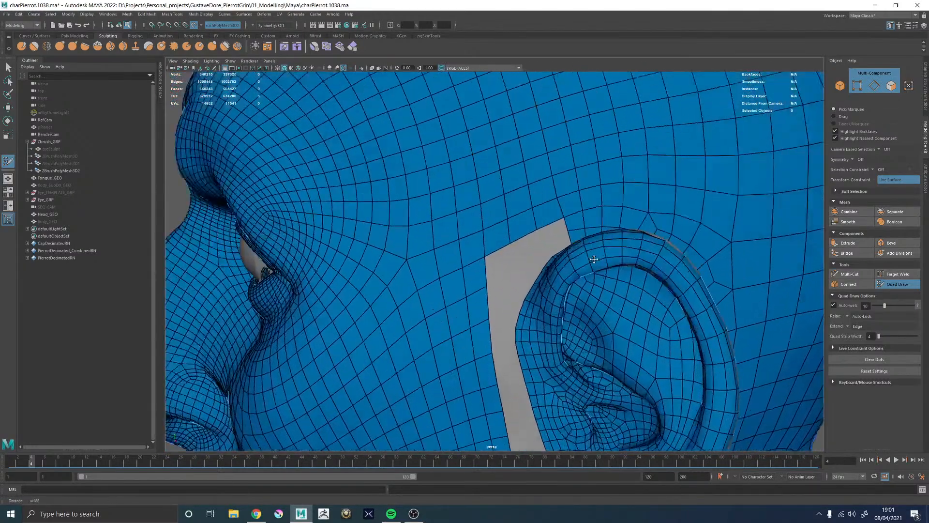
{"action": "middle_click_drag", "start_coordinate": [523, 218], "coordinate": [493, 242], "text": "alt"}
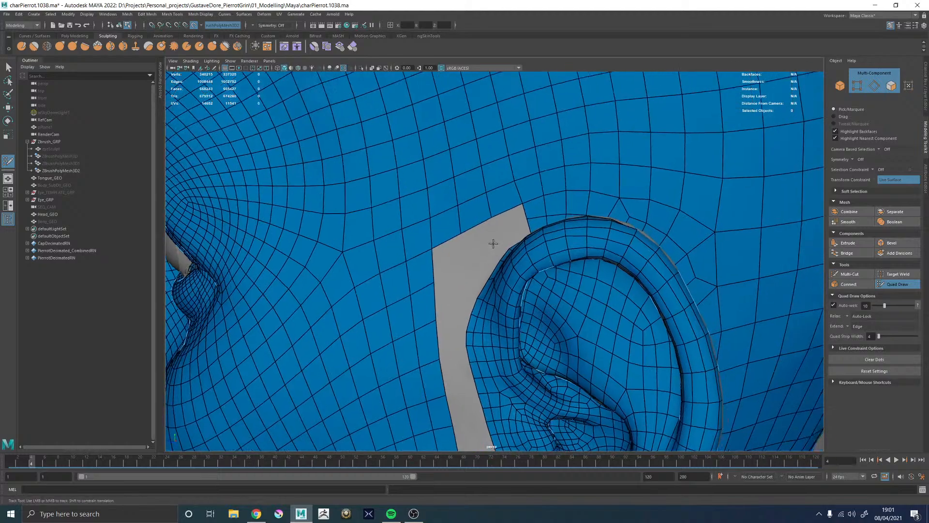
{"action": "right_click_drag", "start_coordinate": [493, 242], "coordinate": [518, 228], "text": "alt"}
{"action": "left_click_drag", "start_coordinate": [465, 230], "coordinate": [493, 213], "text": "alt"}
{"action": "middle_click_drag", "start_coordinate": [493, 213], "coordinate": [495, 246], "text": "alt"}
{"action": "right_click_drag", "start_coordinate": [494, 247], "coordinate": [667, 294], "text": "alt"}
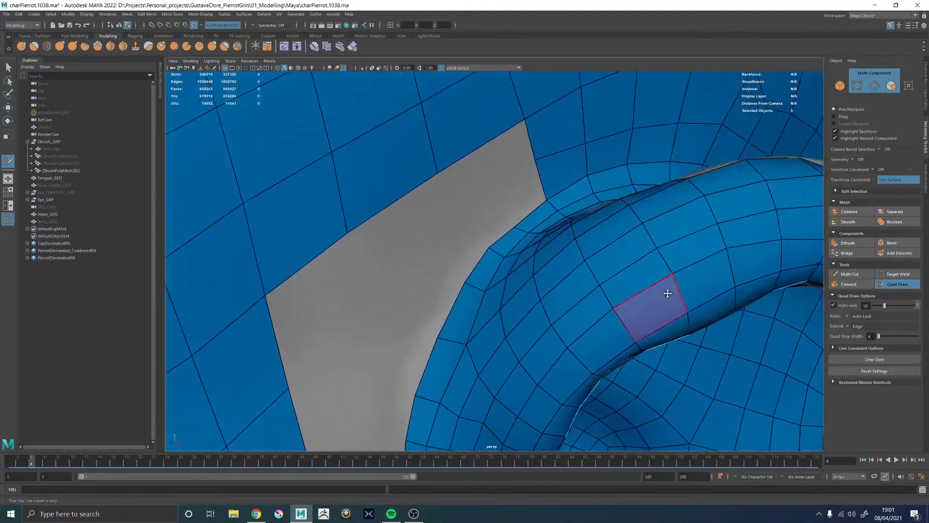
{"action": "scroll", "coordinate": [520, 220], "scroll_direction": "down", "scroll_amount": 10}
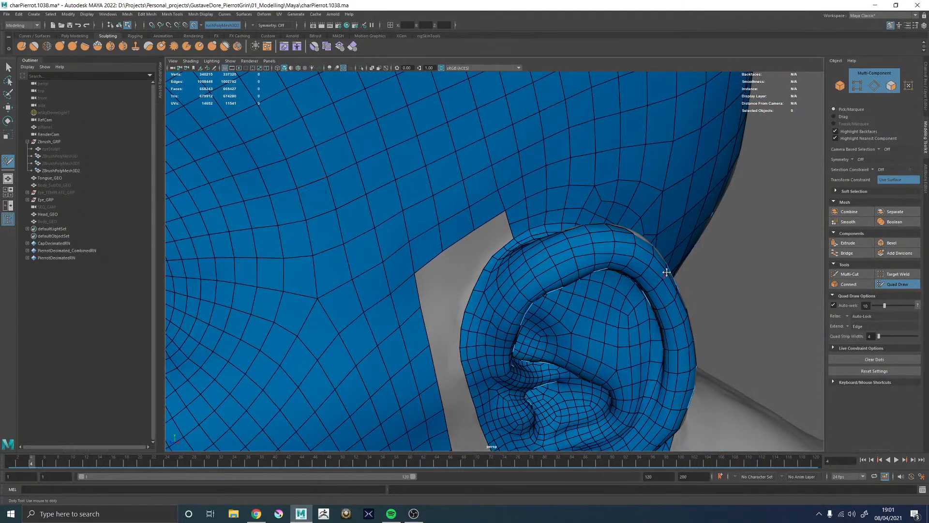
{"action": "middle_click_drag", "start_coordinate": [517, 235], "coordinate": [526, 131], "text": "alt"}
Fill the rear end of the gap beneath the earlobe with new quads, removing a surplus component there
{"action": "left_click_drag", "start_coordinate": [520, 213], "coordinate": [550, 201], "text": "alt"}
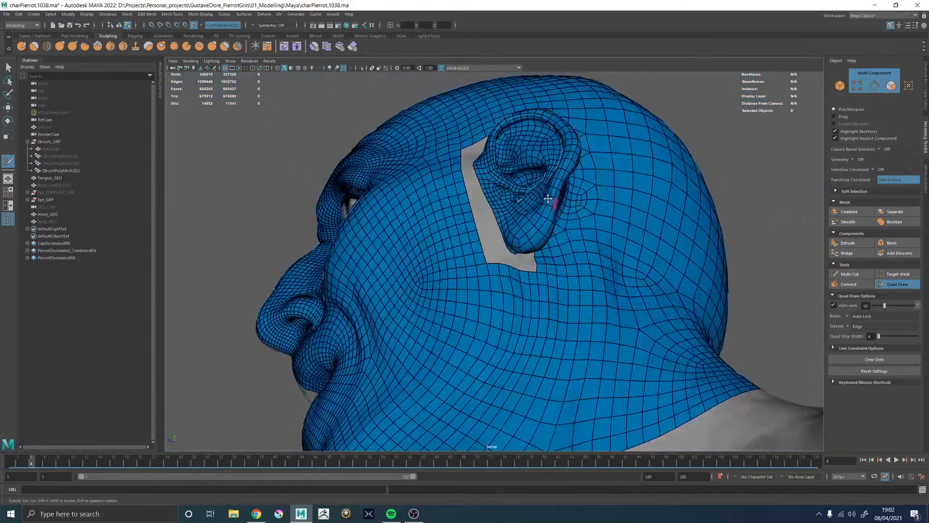
{"action": "right_click_drag", "start_coordinate": [550, 201], "coordinate": [574, 253], "text": "alt"}
{"action": "left_click_drag", "start_coordinate": [574, 253], "coordinate": [567, 227], "text": "alt"}
{"action": "right_click_drag", "start_coordinate": [568, 228], "coordinate": [565, 262], "text": "alt"}
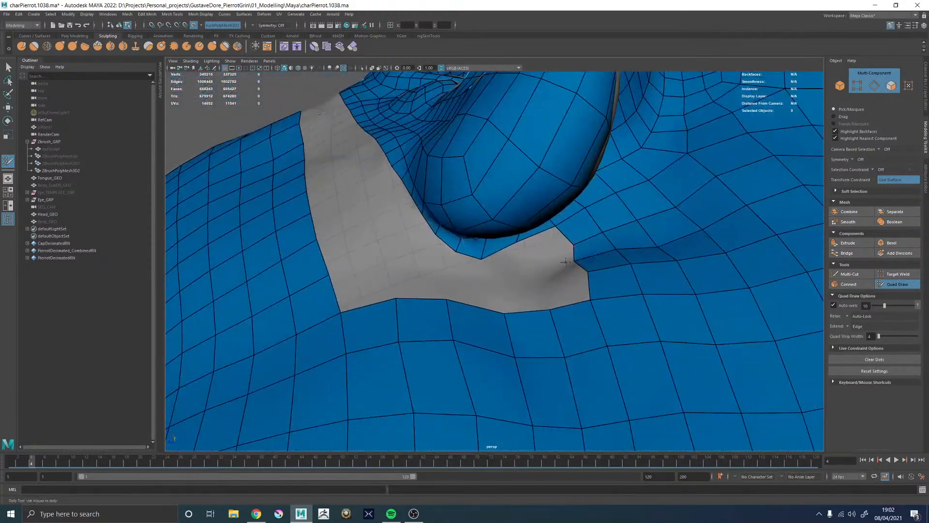
{"action": "left_click_drag", "start_coordinate": [572, 255], "coordinate": [560, 192], "text": "alt"}
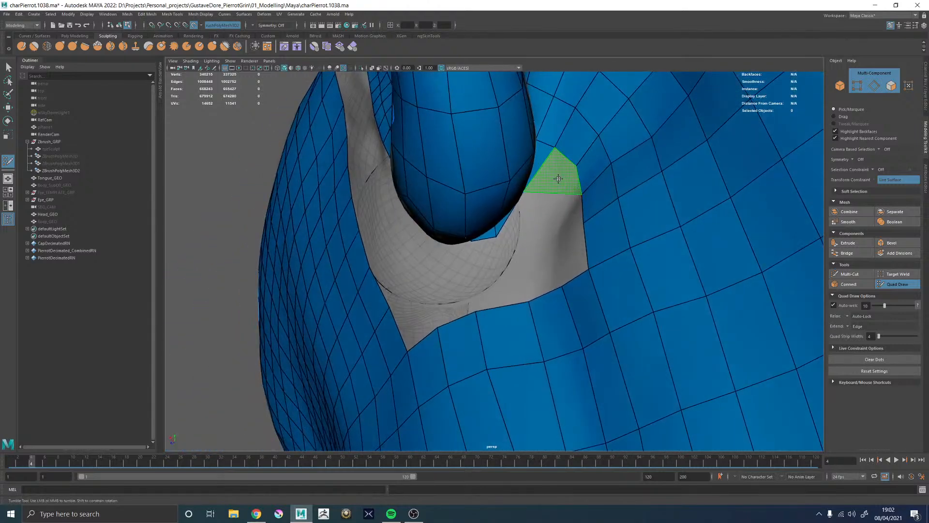
{"action": "left_click", "coordinate": [554, 199], "text": "shift"}
{"action": "left_click_drag", "start_coordinate": [554, 198], "coordinate": [546, 266], "text": "alt"}
{"action": "left_click", "coordinate": [539, 242], "text": "shift"}
{"action": "left_click", "coordinate": [552, 255], "text": "ctrl+shift"}
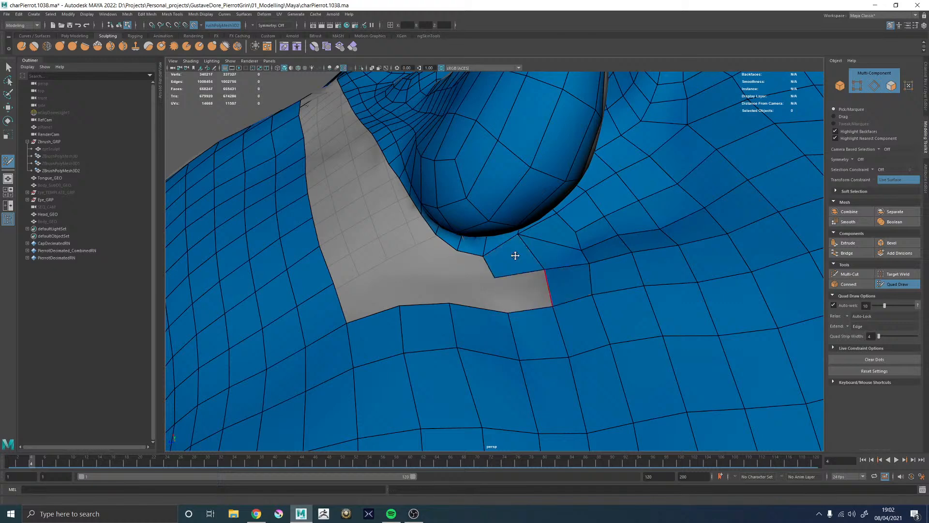
Fill the next quad beneath the earlobe at the rear end of the open gap
{"action": "left_click", "coordinate": [524, 290], "text": "shift"}
{"action": "left_click_drag", "start_coordinate": [567, 264], "coordinate": [580, 205], "text": "alt"}
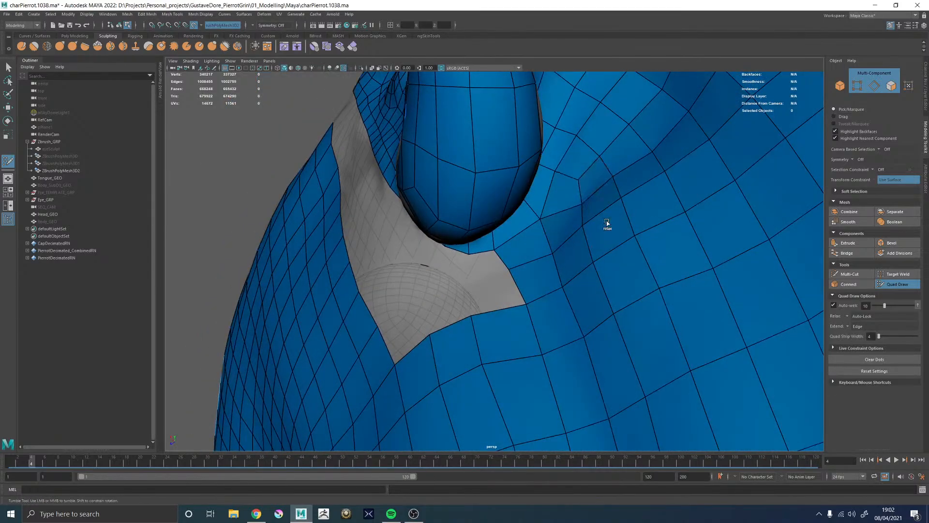
{"action": "left_click_drag", "start_coordinate": [638, 229], "coordinate": [668, 234], "text": "alt"}
{"action": "right_click_drag", "start_coordinate": [669, 235], "coordinate": [582, 220], "text": "alt"}
{"action": "left_click_drag", "start_coordinate": [582, 220], "coordinate": [627, 220], "text": "alt"}
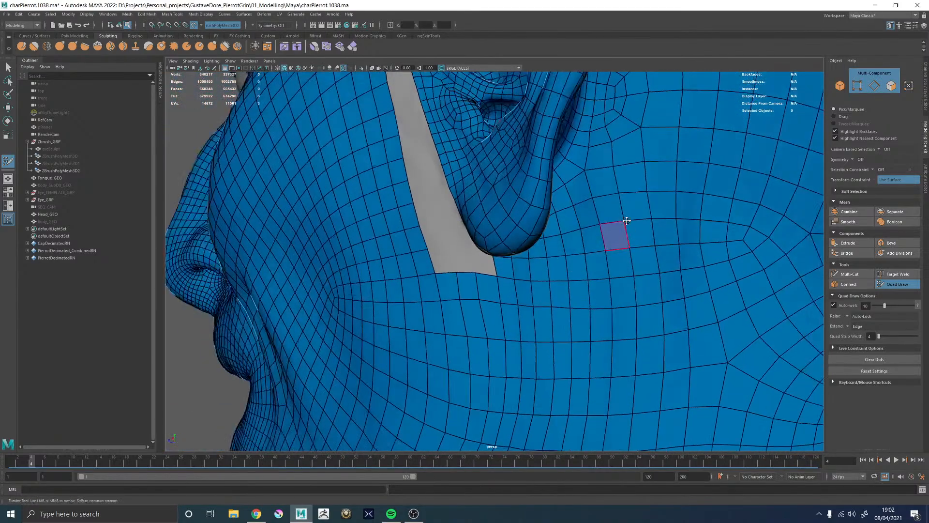
Examine the edge flow below and behind the earlobe and down the neck from near and far
{"action": "right_click_drag", "start_coordinate": [627, 221], "coordinate": [438, 197], "text": "alt"}
{"action": "mouse_move", "coordinate": [438, 197]}
{"action": "left_mouse_down", "text": "alt"}
{"action": "mouse_move", "coordinate": [525, 223]}
{"action": "mouse_move", "coordinate": [553, 244]}
{"action": "mouse_move", "coordinate": [546, 252]}
{"action": "mouse_move", "coordinate": [560, 237]}
{"action": "left_mouse_up", "text": "alt"}
{"action": "middle_click_drag", "start_coordinate": [560, 237], "coordinate": [602, 132], "text": "alt"}
{"action": "middle_click_drag", "start_coordinate": [539, 218], "coordinate": [503, 254], "text": "alt"}
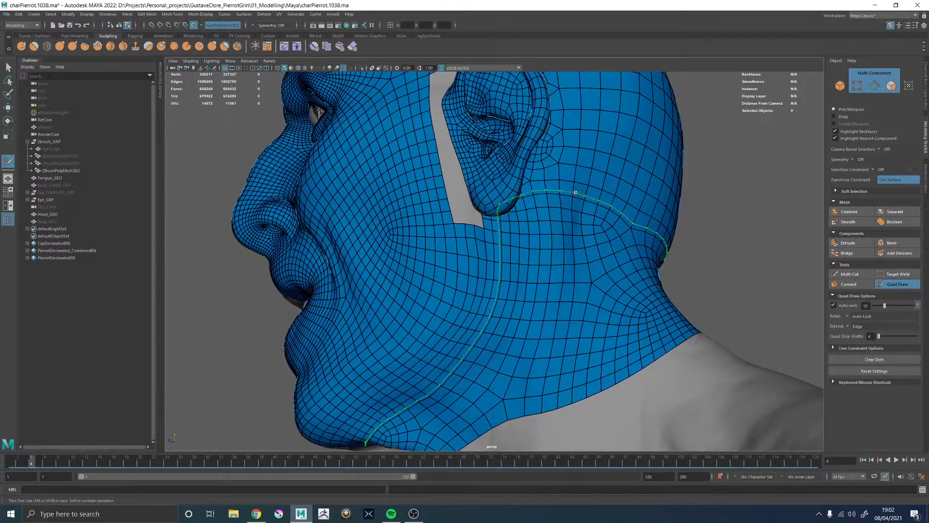
{"action": "right_click_drag", "start_coordinate": [570, 190], "coordinate": [549, 231], "text": "alt"}
{"action": "left_click_drag", "start_coordinate": [550, 230], "coordinate": [545, 218], "text": "alt"}
{"action": "right_click_drag", "start_coordinate": [545, 218], "coordinate": [591, 261], "text": "alt"}
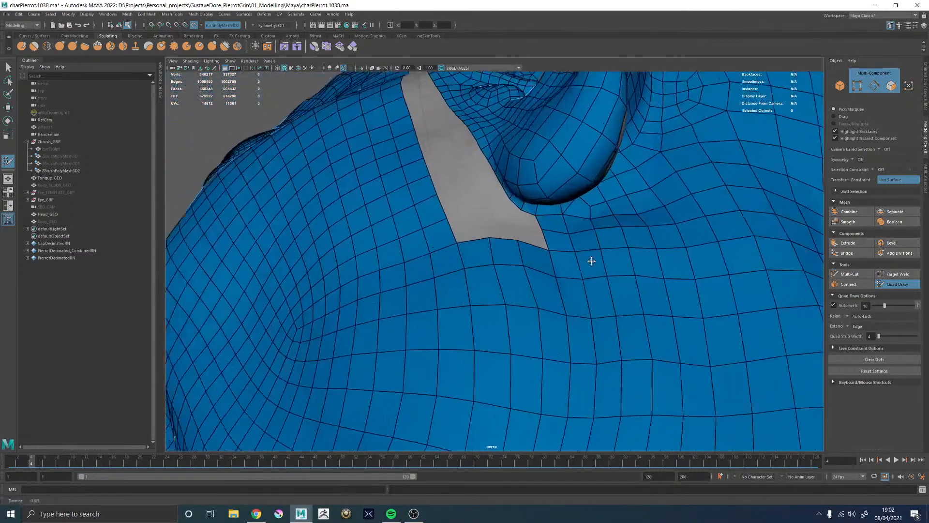
Fill the notch beneath the earlobe with a quad and adjust the lower border of the gap
{"action": "left_click_drag", "start_coordinate": [591, 261], "coordinate": [531, 217], "text": "alt"}
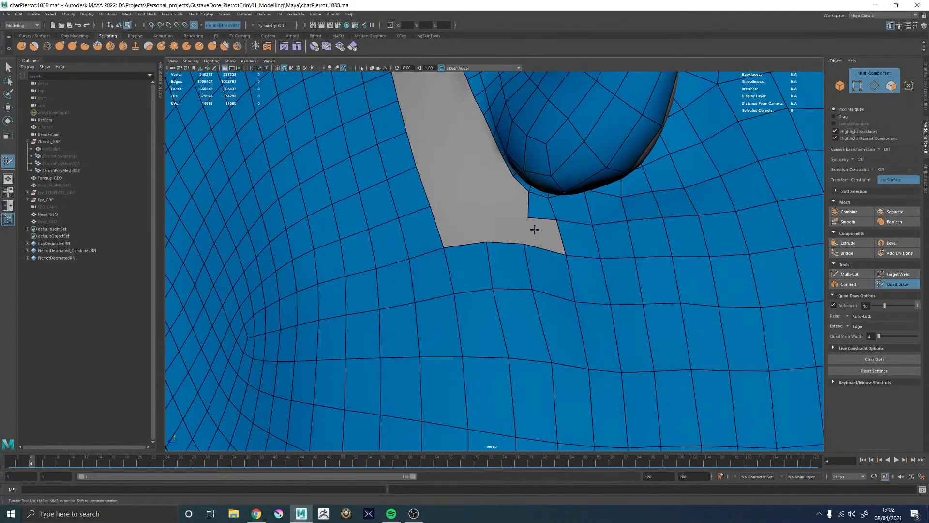
{"action": "left_click", "coordinate": [535, 230], "text": "shift"}
{"action": "middle_click_drag", "start_coordinate": [496, 234], "coordinate": [500, 251], "text": "alt"}
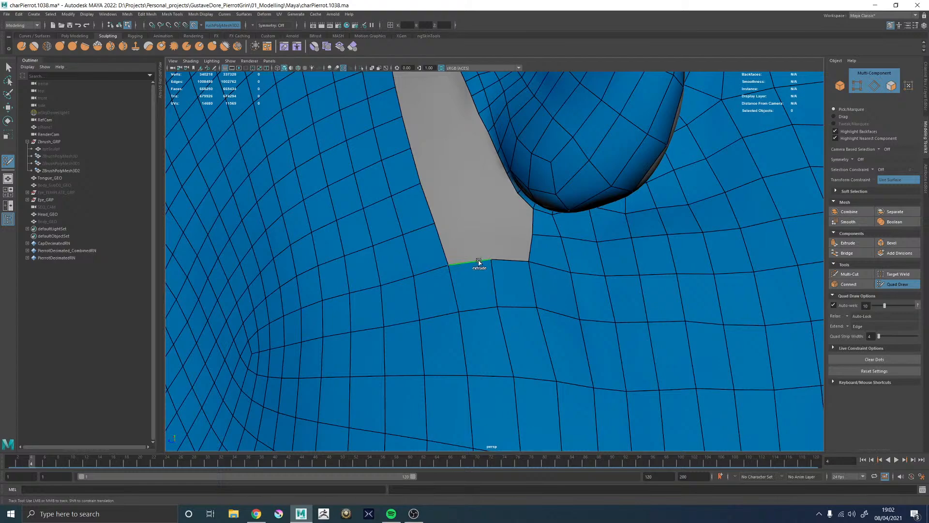
{"action": "mouse_move", "coordinate": [479, 262]}
{"action": "left_mouse_down"}
{"action": "mouse_move", "coordinate": [480, 232]}
{"action": "mouse_move", "coordinate": [435, 223]}
{"action": "mouse_move", "coordinate": [475, 226]}
{"action": "mouse_move", "coordinate": [485, 239]}
{"action": "left_mouse_up"}
{"action": "right_click_drag", "start_coordinate": [512, 232], "coordinate": [424, 202], "text": "alt"}
{"action": "right_click_drag", "start_coordinate": [496, 201], "coordinate": [553, 283], "text": "alt"}
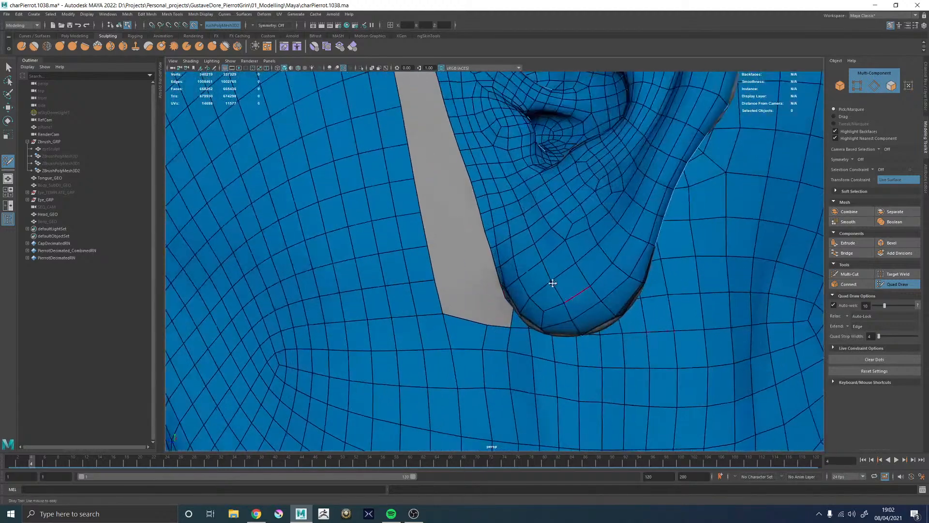
Select the gap's border edges from beneath the earlobe to the upper front of the ear for an edge count
{"action": "key", "text": "w"}
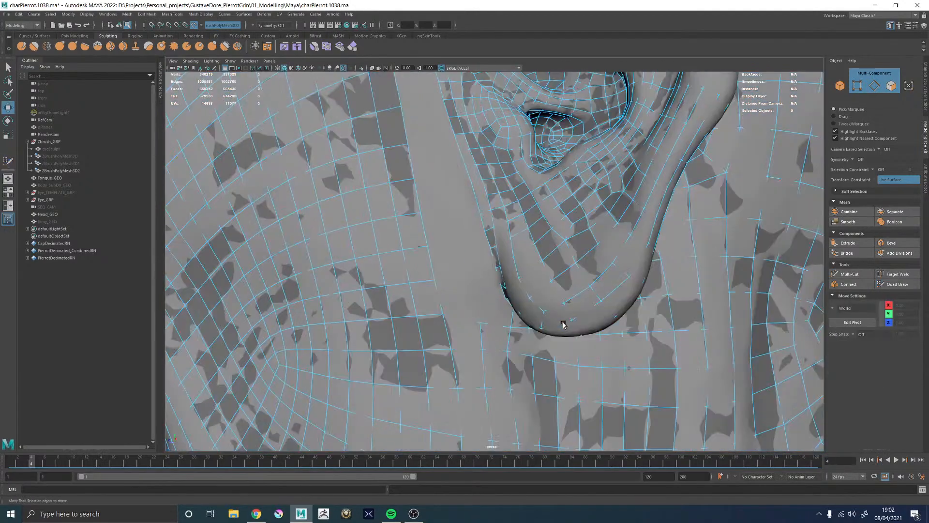
{"action": "key", "text": "F10"}
{"action": "left_click", "coordinate": [513, 319]}
{"action": "left_click_drag", "start_coordinate": [513, 320], "coordinate": [527, 254], "text": "alt"}
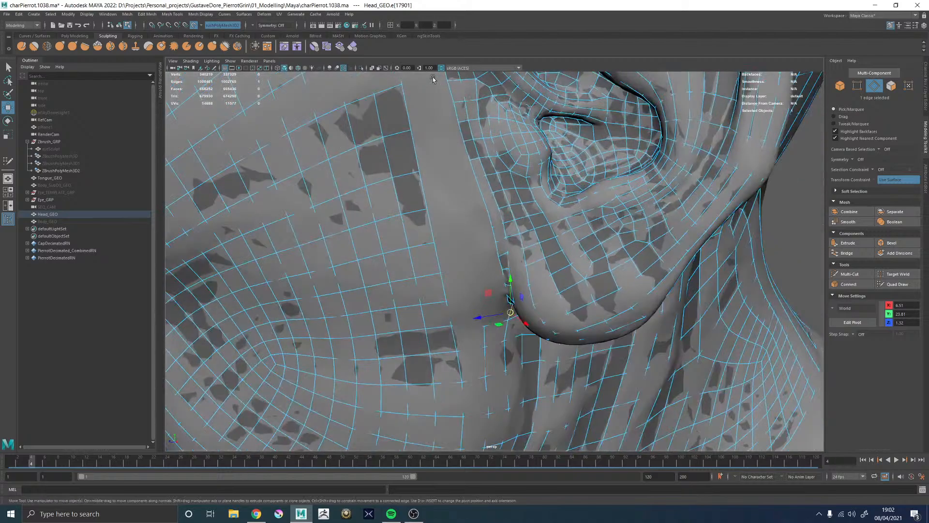
{"action": "middle_click_drag", "start_coordinate": [447, 126], "coordinate": [458, 362], "text": "alt"}
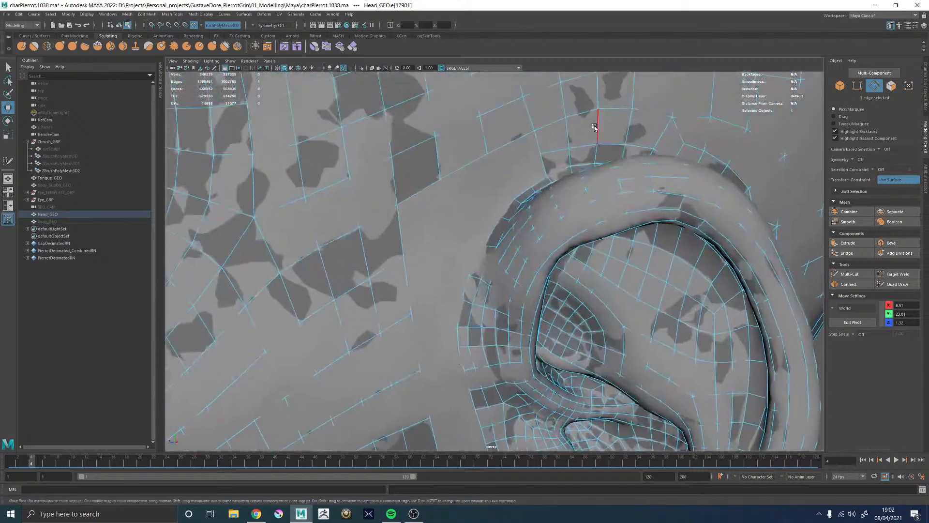
{"action": "double_click", "coordinate": [540, 180], "text": "shift"}
{"action": "right_click_drag", "start_coordinate": [540, 180], "coordinate": [454, 208], "text": "alt"}
{"action": "left_click_drag", "start_coordinate": [498, 310], "coordinate": [450, 242], "text": "alt"}
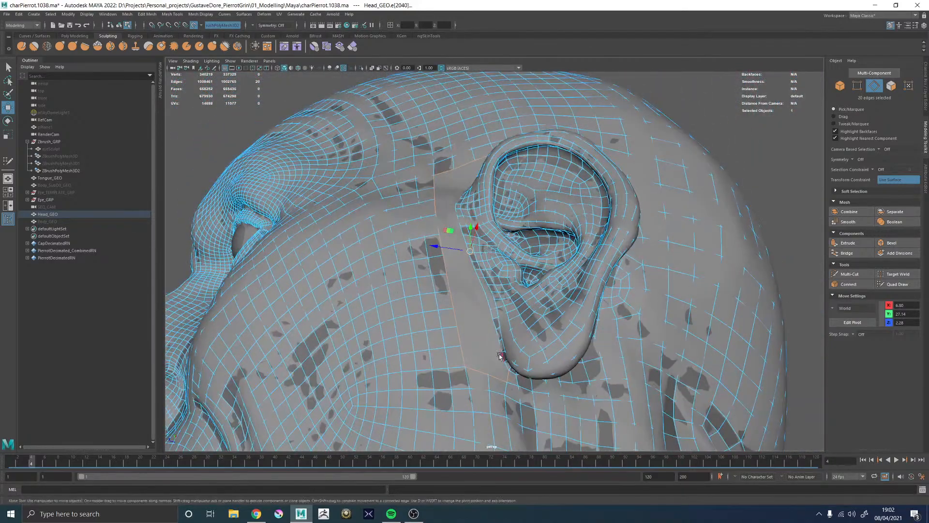
Reselect the ear-side border of the gap from the earlobe to above the ear to count its edges
{"action": "left_click", "coordinate": [506, 371]}
{"action": "left_click_drag", "start_coordinate": [506, 371], "coordinate": [489, 268], "text": "alt"}
{"action": "double_click", "coordinate": [469, 249], "text": "shift"}
{"action": "left_click_drag", "start_coordinate": [472, 225], "coordinate": [481, 232], "text": "alt"}
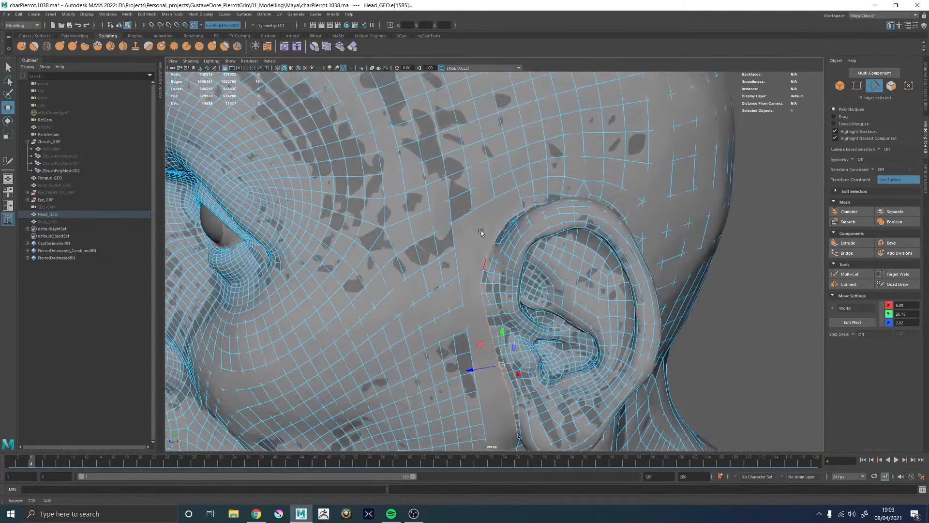
{"action": "right_click_drag", "start_coordinate": [481, 232], "coordinate": [359, 209], "text": "alt"}
{"action": "double_click", "coordinate": [528, 219], "text": "shift"}
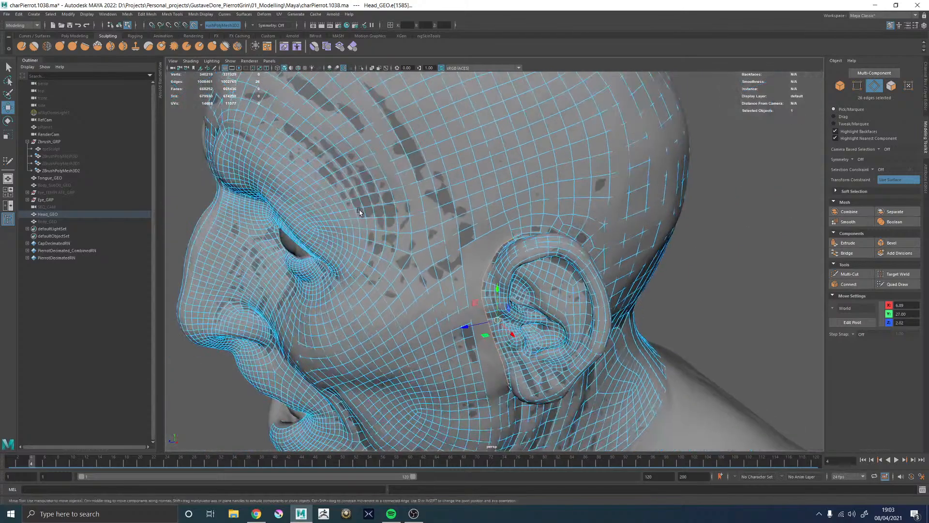
{"action": "left_click_drag", "start_coordinate": [499, 285], "coordinate": [449, 220], "text": "alt"}
{"action": "middle_click_drag", "start_coordinate": [449, 220], "coordinate": [442, 158], "text": "alt"}
{"action": "right_click_drag", "start_coordinate": [442, 194], "coordinate": [549, 271], "text": "alt"}
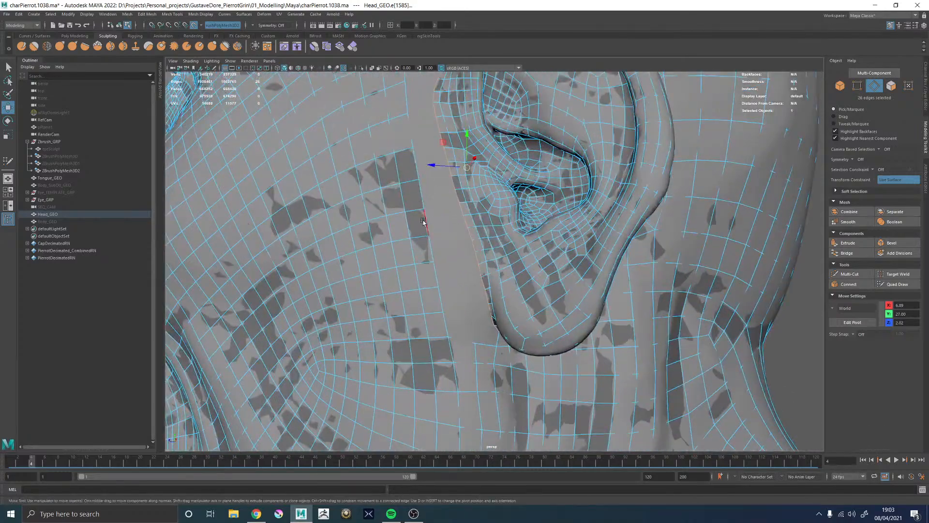
Select the cheek-side border edges of the gap to compare their count with the ear side
{"action": "left_click", "coordinate": [445, 335]}
{"action": "right_click_drag", "start_coordinate": [446, 335], "coordinate": [457, 160], "text": "alt"}
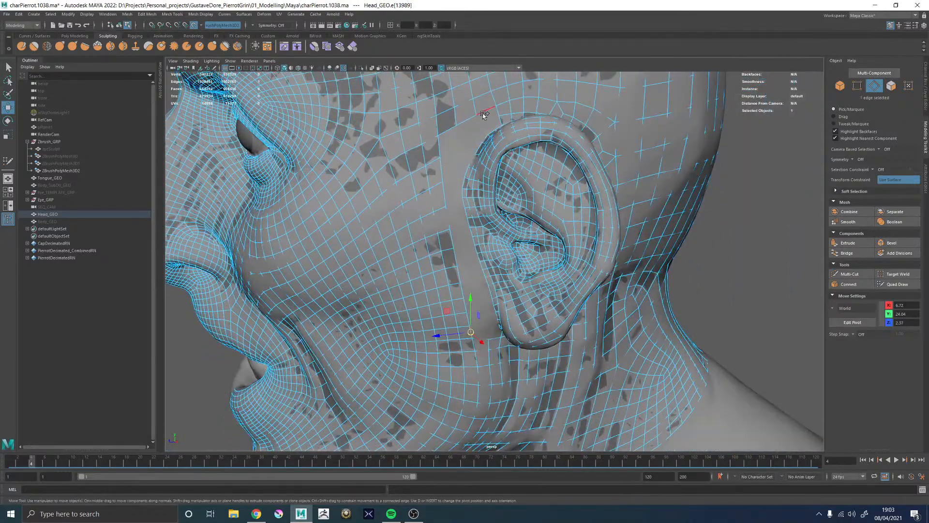
{"action": "double_click", "coordinate": [484, 114], "text": "shift"}
{"action": "left_click_drag", "start_coordinate": [485, 217], "coordinate": [482, 162], "text": "alt"}
{"action": "right_click_drag", "start_coordinate": [482, 162], "coordinate": [510, 241], "text": "alt"}
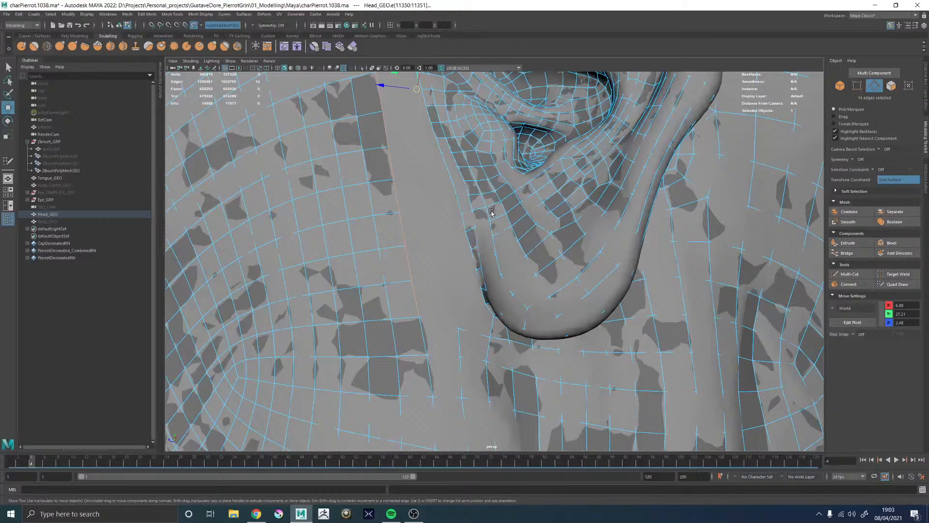
{"action": "middle_click_drag", "start_coordinate": [491, 212], "coordinate": [531, 209], "text": "alt"}
{"action": "mouse_move", "coordinate": [547, 251]}
{"action": "right_mouse_down"}
{"action": "mouse_move", "coordinate": [583, 230]}
{"action": "mouse_move", "coordinate": [433, 237]}
{"action": "right_mouse_up"}
Resume Quad Draw and examine how the edge rows of the cheek and the front of the earlobe meet the gap
{"action": "left_click", "coordinate": [892, 284]}
{"action": "left_click_drag", "start_coordinate": [433, 237], "coordinate": [437, 234], "text": "alt"}
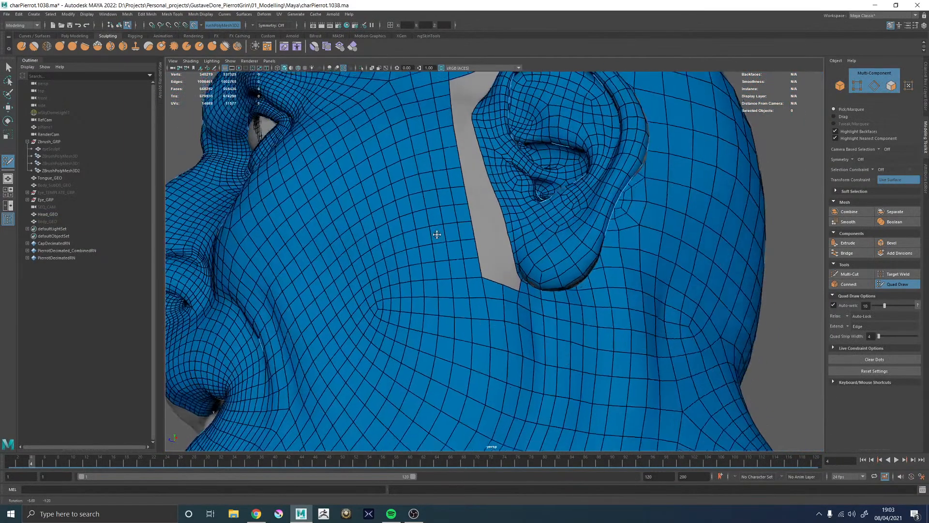
{"action": "mouse_move", "coordinate": [437, 234]}
{"action": "right_mouse_down", "text": "alt"}
{"action": "mouse_move", "coordinate": [524, 303]}
{"action": "mouse_move", "coordinate": [574, 294]}
{"action": "right_mouse_up", "text": "alt"}
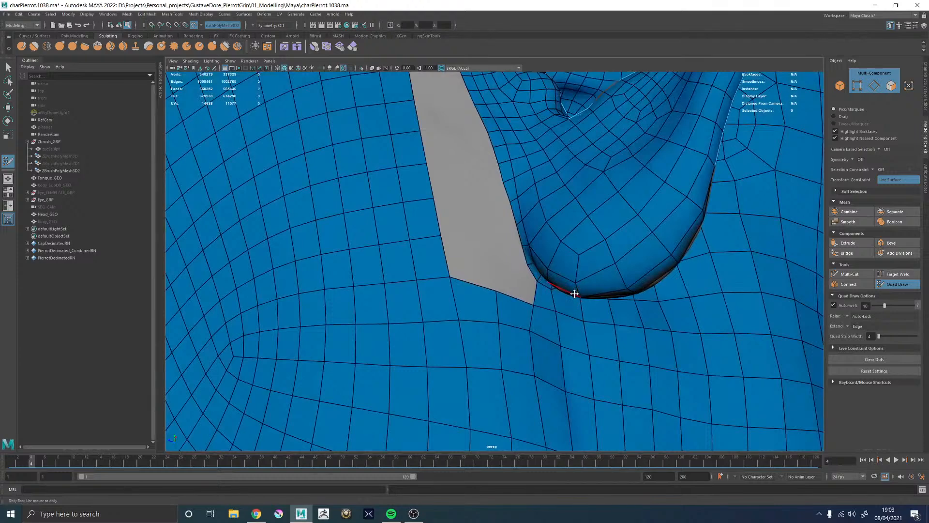
{"action": "right_click_drag", "start_coordinate": [532, 172], "coordinate": [550, 184], "text": "alt"}
{"action": "middle_click_drag", "start_coordinate": [549, 184], "coordinate": [540, 194], "text": "alt"}
{"action": "right_click_drag", "start_coordinate": [515, 222], "coordinate": [549, 252], "text": "alt"}
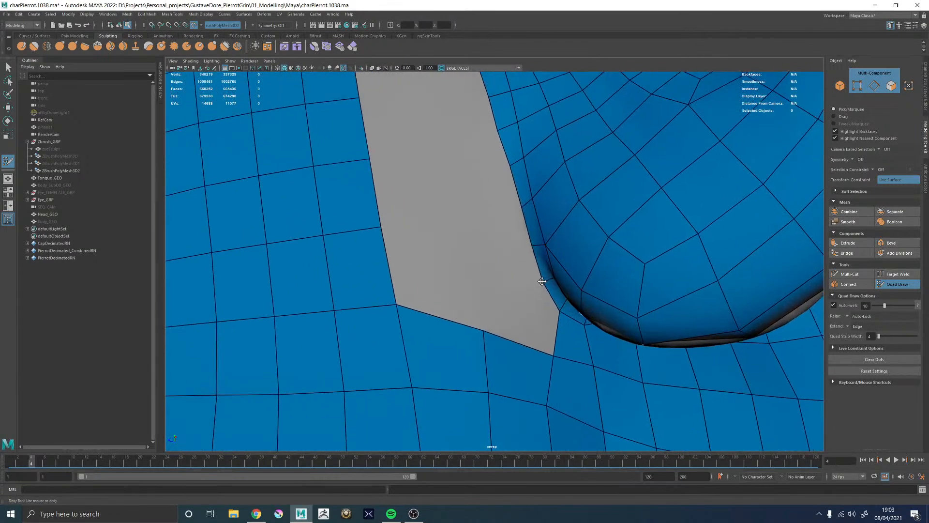
{"action": "middle_click_drag", "start_coordinate": [518, 237], "coordinate": [519, 291], "text": "alt"}
{"action": "right_click_drag", "start_coordinate": [519, 295], "coordinate": [411, 213], "text": "alt"}
{"action": "left_click_drag", "start_coordinate": [506, 201], "coordinate": [516, 213], "text": "alt"}
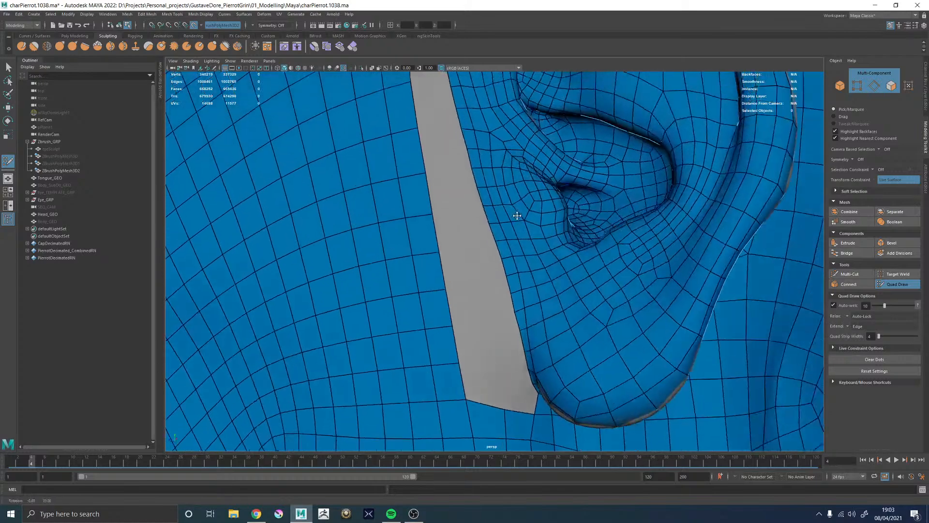
{"action": "middle_click_drag", "start_coordinate": [517, 224], "coordinate": [479, 218], "text": "alt"}
{"action": "right_click_drag", "start_coordinate": [479, 218], "coordinate": [520, 276], "text": "alt"}
{"action": "middle_click_drag", "start_coordinate": [520, 276], "coordinate": [515, 251], "text": "alt"}
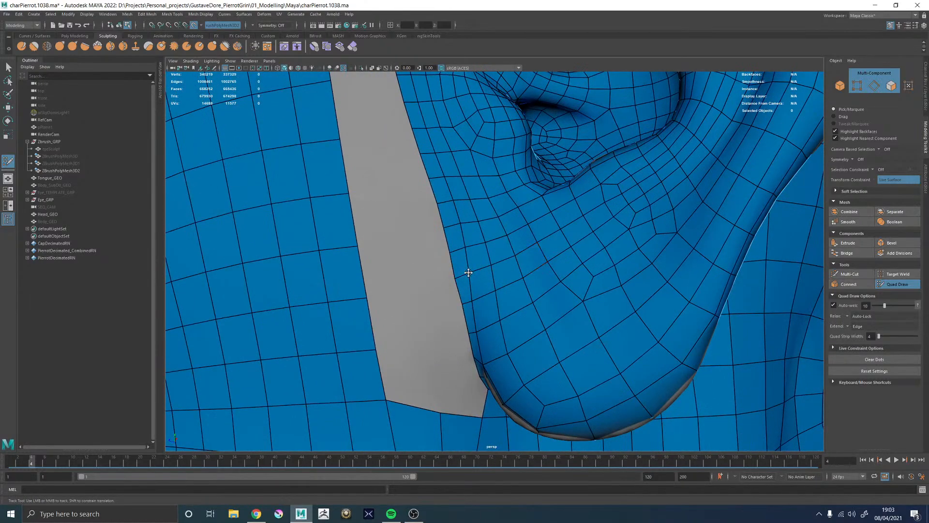
{"action": "middle_click_drag", "start_coordinate": [468, 273], "coordinate": [473, 285], "text": "alt"}
{"action": "right_click_drag", "start_coordinate": [473, 285], "coordinate": [479, 278], "text": "alt"}
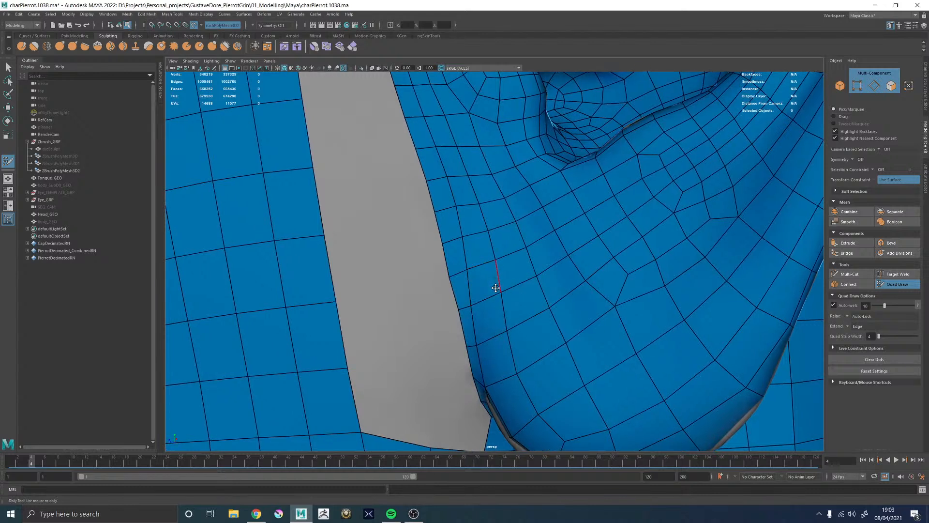
Weld neighbouring vertices at two spots inside the ear's lower front border to reduce the edge rows reaching the gap
{"action": "left_click_drag", "start_coordinate": [495, 261], "coordinate": [499, 291]}
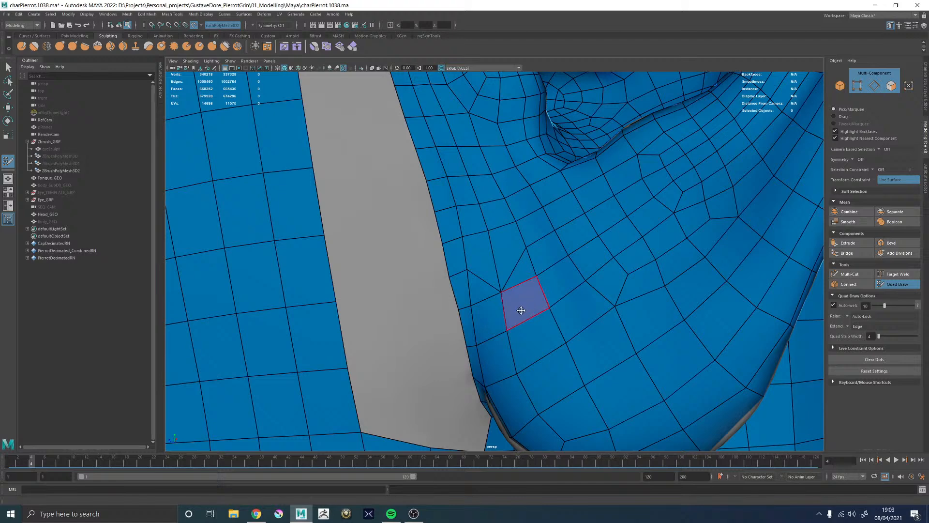
{"action": "key", "text": "ctrl+z"}
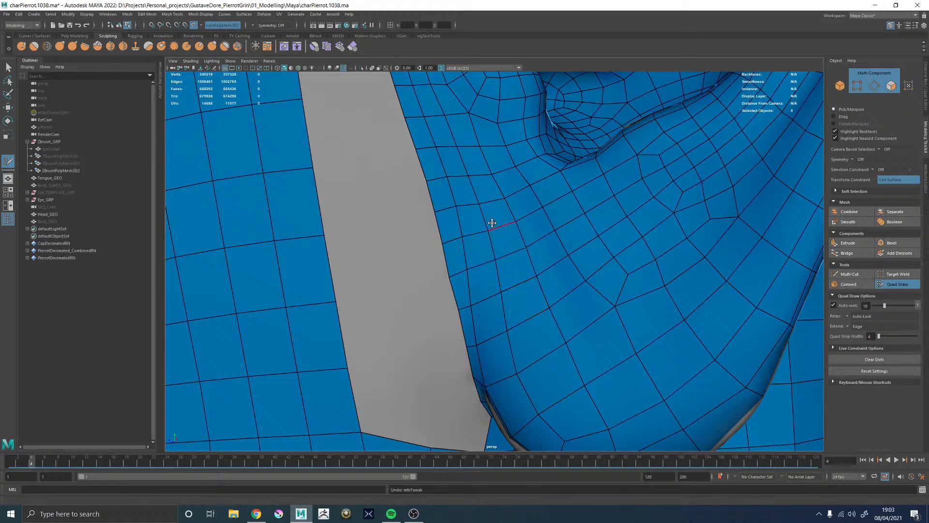
{"action": "middle_click_drag", "start_coordinate": [492, 224], "coordinate": [493, 262], "text": "alt"}
{"action": "left_click_drag", "start_coordinate": [485, 241], "coordinate": [487, 261]}
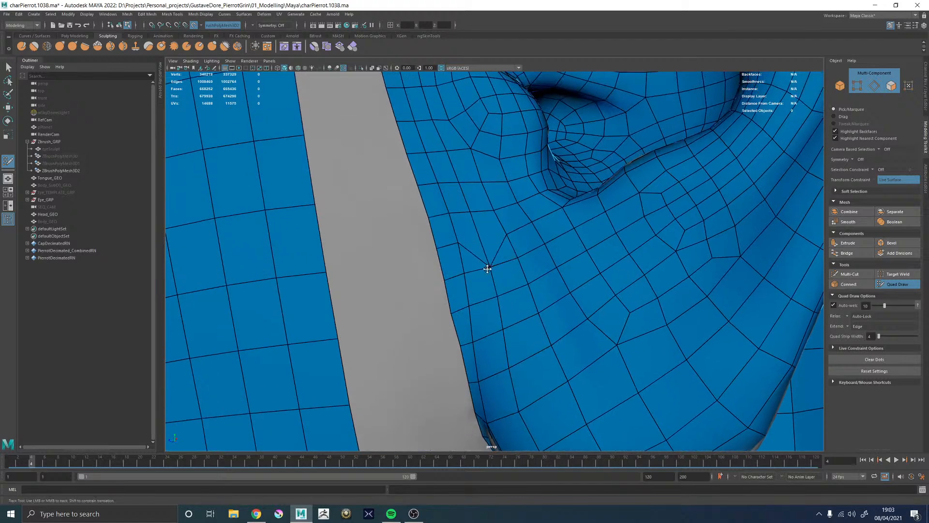
{"action": "left_click_drag", "start_coordinate": [509, 362], "coordinate": [503, 327]}
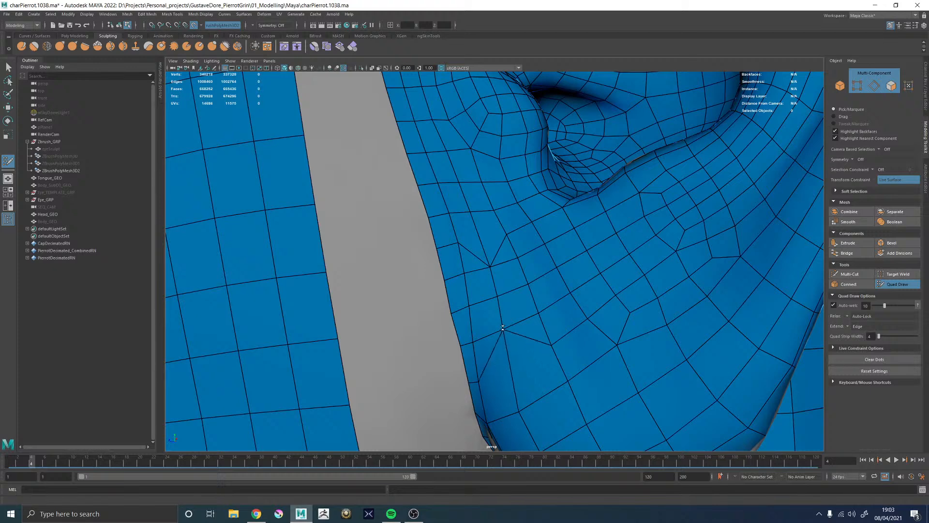
Delete the surplus edges beside the welded vertices on the ear's lower front and relax the surrounding quads
{"action": "left_click", "coordinate": [513, 286], "text": "ctrl"}
{"action": "left_click_drag", "start_coordinate": [514, 273], "coordinate": [525, 295], "text": "shift"}
{"action": "left_click", "coordinate": [449, 243], "text": "ctrl+shift"}
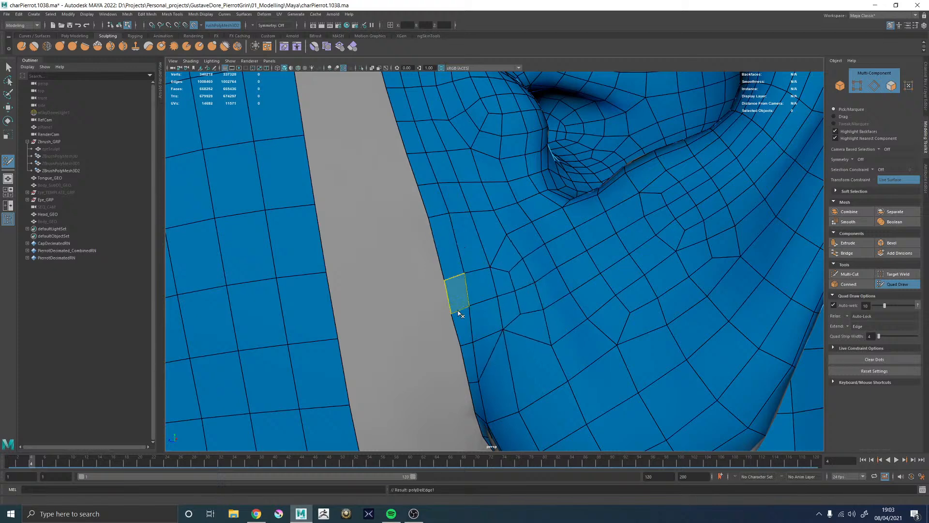
{"action": "left_click", "coordinate": [485, 367], "text": "ctrl+shift"}
{"action": "right_click_drag", "start_coordinate": [494, 296], "coordinate": [508, 270], "text": "alt"}
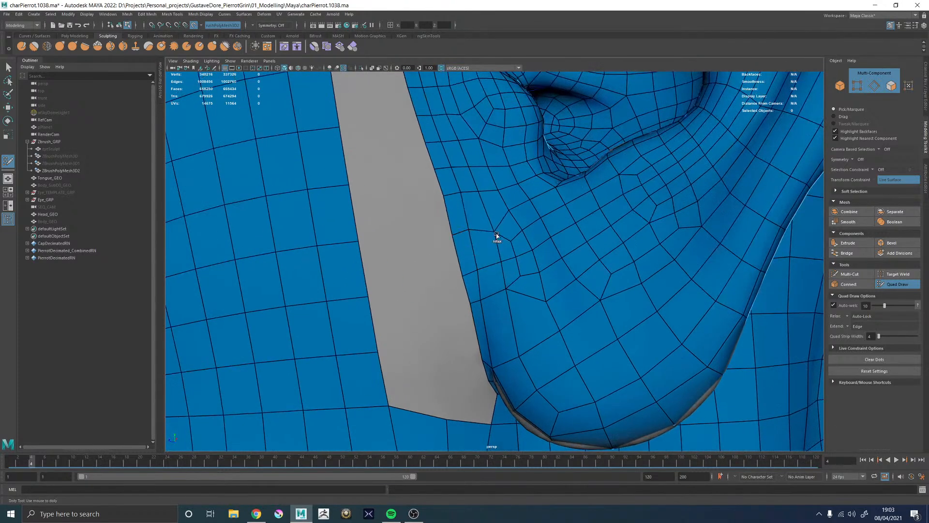
{"action": "mouse_move", "coordinate": [492, 245]}
{"action": "left_mouse_down", "text": "shift"}
{"action": "mouse_move", "coordinate": [504, 286]}
{"action": "mouse_move", "coordinate": [488, 300]}
{"action": "left_mouse_up", "text": "shift"}
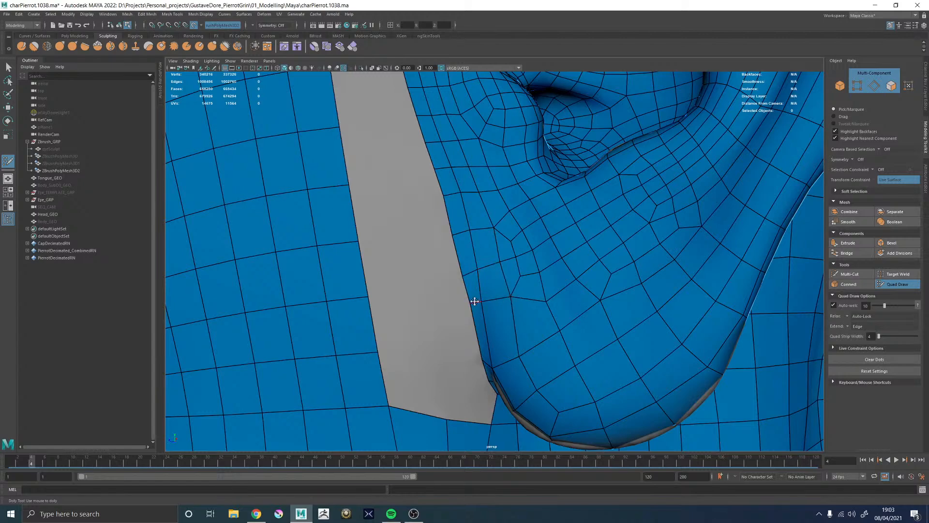
Examine the edge flow along the ear's front border and the open gap, from the earlobe to above the ear
{"action": "right_click_drag", "start_coordinate": [552, 269], "coordinate": [495, 255], "text": "alt"}
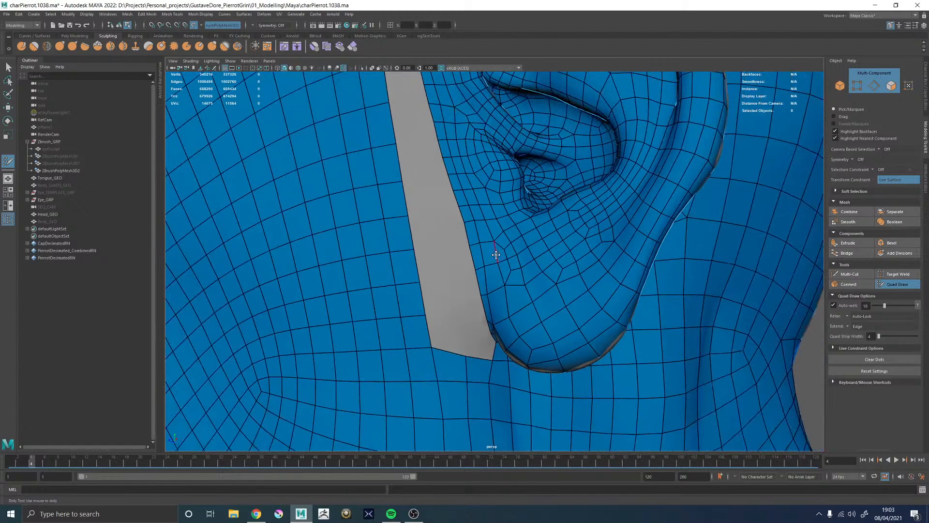
{"action": "left_click_drag", "start_coordinate": [496, 255], "coordinate": [510, 225], "text": "alt"}
{"action": "right_click_drag", "start_coordinate": [510, 225], "coordinate": [529, 274], "text": "alt"}
{"action": "mouse_move", "coordinate": [497, 249]}
{"action": "left_mouse_down", "text": "alt"}
{"action": "mouse_move", "coordinate": [497, 234]}
{"action": "mouse_move", "coordinate": [503, 243]}
{"action": "mouse_move", "coordinate": [490, 245]}
{"action": "left_mouse_up", "text": "alt"}
{"action": "right_click_drag", "start_coordinate": [491, 246], "coordinate": [456, 272], "text": "alt"}
{"action": "middle_click_drag", "start_coordinate": [458, 289], "coordinate": [472, 234], "text": "alt"}
{"action": "right_click_drag", "start_coordinate": [472, 234], "coordinate": [483, 230], "text": "alt"}
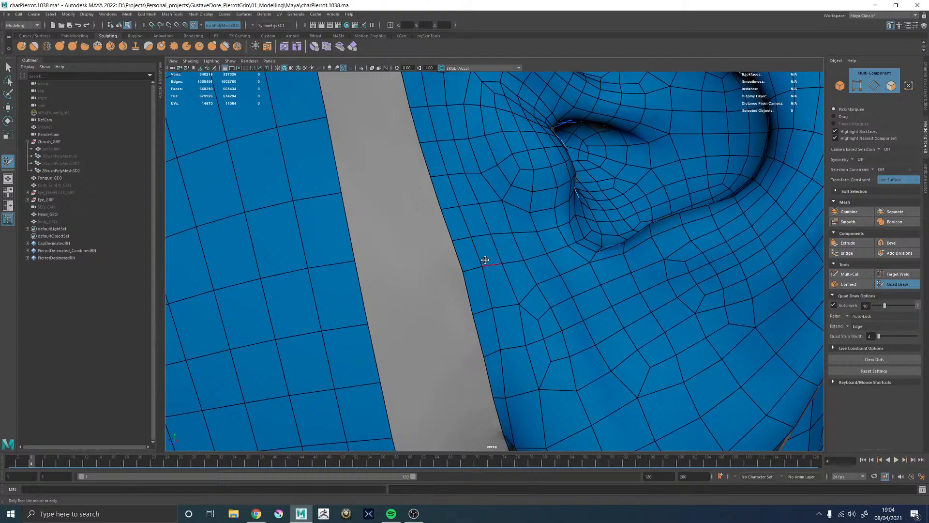
{"action": "middle_click_drag", "start_coordinate": [475, 242], "coordinate": [512, 377], "text": "alt"}
{"action": "middle_click_drag", "start_coordinate": [493, 225], "coordinate": [507, 350], "text": "alt"}
{"action": "mouse_move", "coordinate": [498, 244]}
{"action": "right_mouse_down", "text": "alt"}
{"action": "mouse_move", "coordinate": [506, 213]}
{"action": "mouse_move", "coordinate": [476, 205]}
{"action": "right_mouse_up", "text": "alt"}
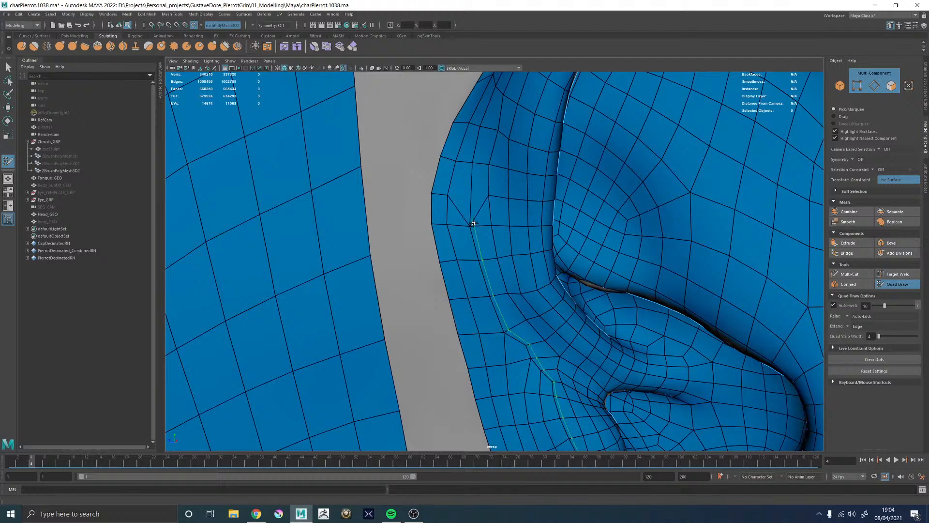
{"action": "middle_click_drag", "start_coordinate": [473, 203], "coordinate": [473, 216], "text": "alt"}
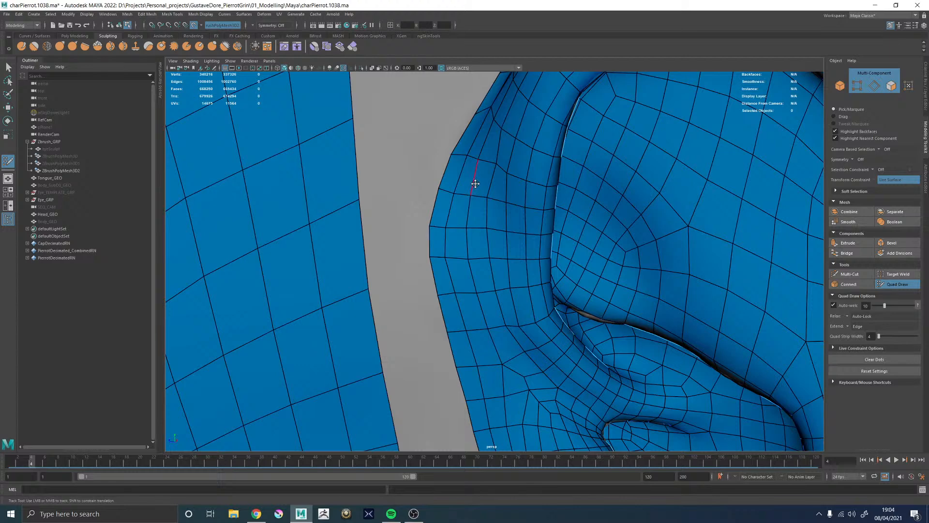
{"action": "middle_click_drag", "start_coordinate": [475, 184], "coordinate": [529, 208], "text": "alt"}
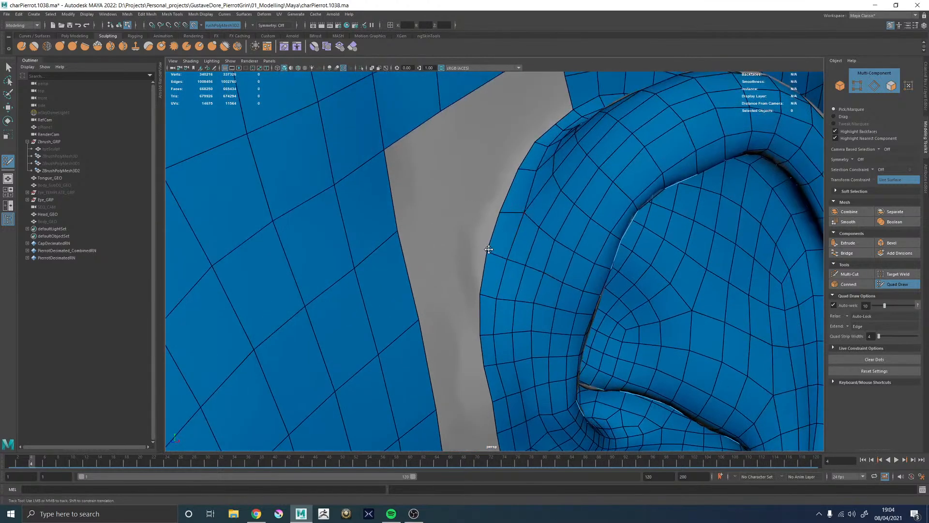
{"action": "left_click_drag", "start_coordinate": [523, 206], "coordinate": [499, 255], "text": "alt"}
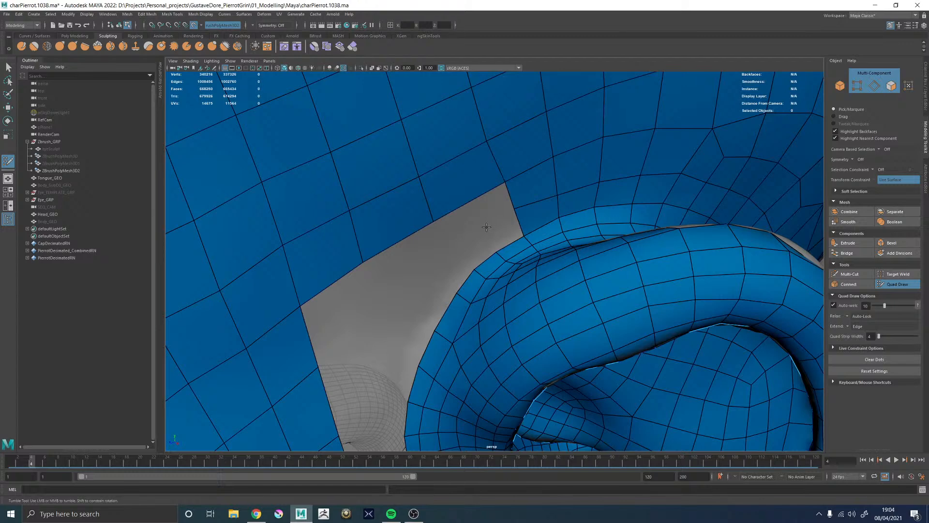
Start filling the gap's upper end with quads along the ear's upper front border, repositioning the new corner vertex
{"action": "key", "text": "shift"}
{"action": "left_click", "coordinate": [461, 248]}
{"action": "left_click", "coordinate": [479, 253], "text": "shift"}
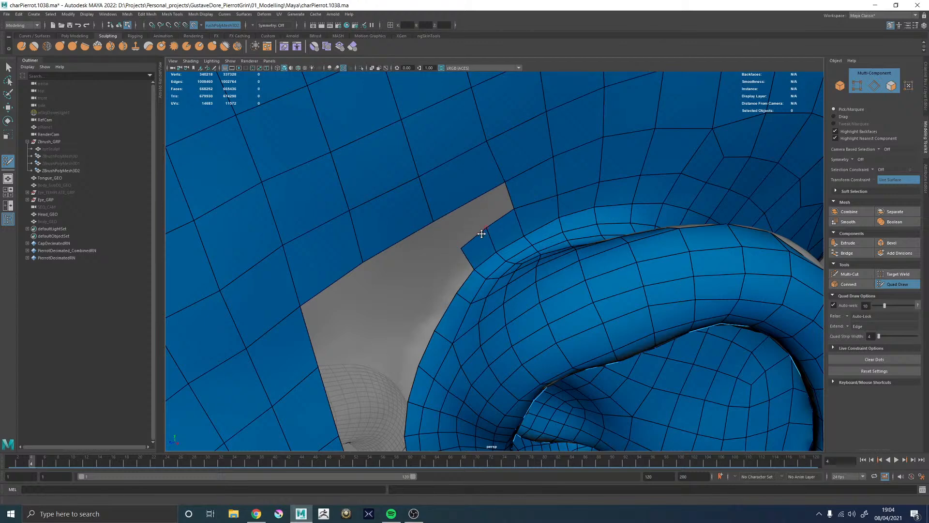
{"action": "left_click_drag", "start_coordinate": [469, 243], "coordinate": [476, 252]}
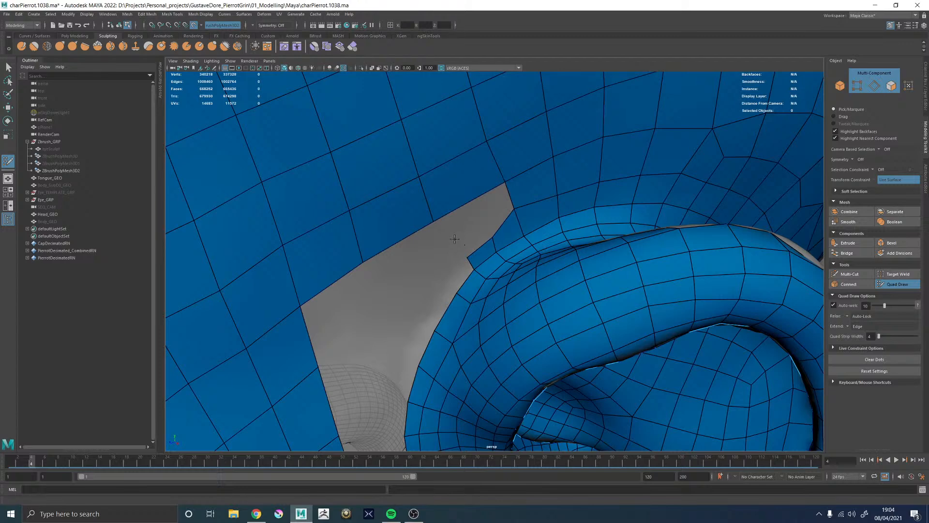
{"action": "left_click", "coordinate": [469, 217], "text": "shift"}
Add quads around the upper front curve of the ear and connect them to the cheek's edge row
{"action": "left_click_drag", "start_coordinate": [453, 263], "coordinate": [452, 263], "text": "alt"}
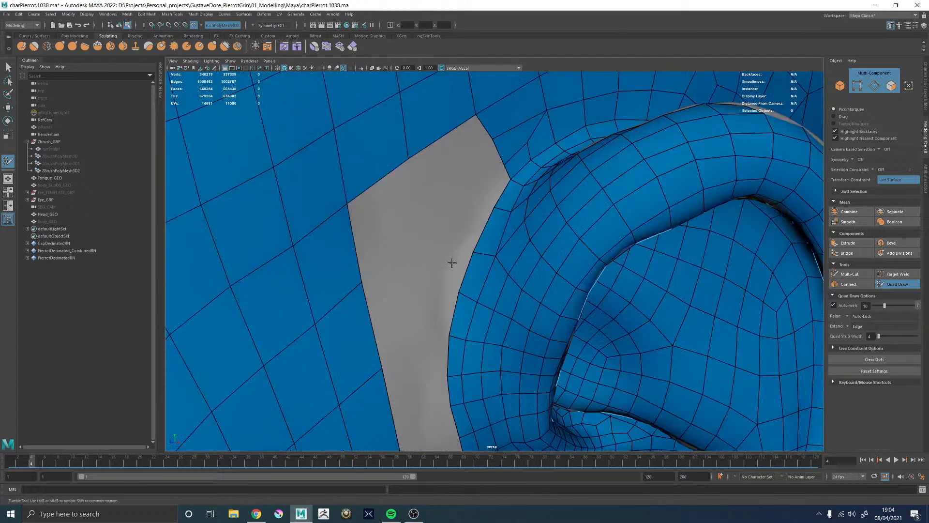
{"action": "middle_click_drag", "start_coordinate": [476, 188], "coordinate": [460, 230], "text": "alt"}
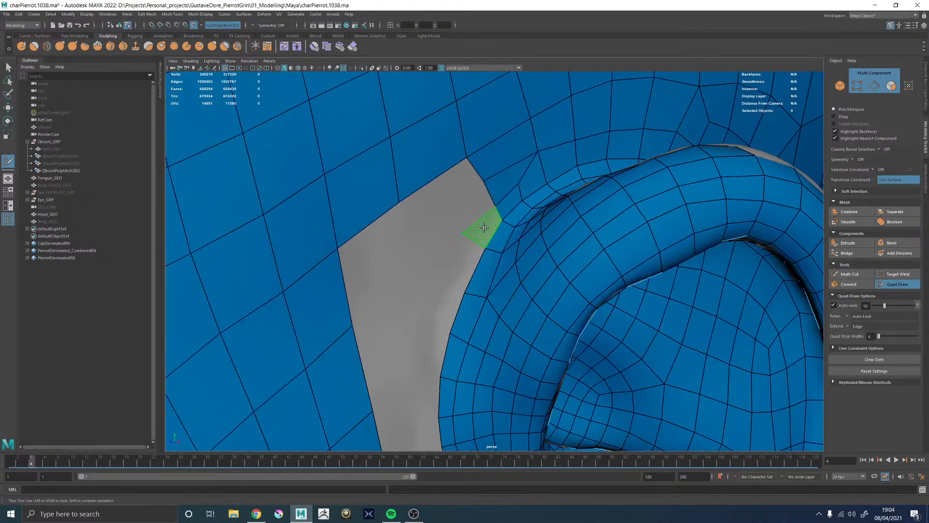
{"action": "left_click", "coordinate": [485, 227], "text": "shift"}
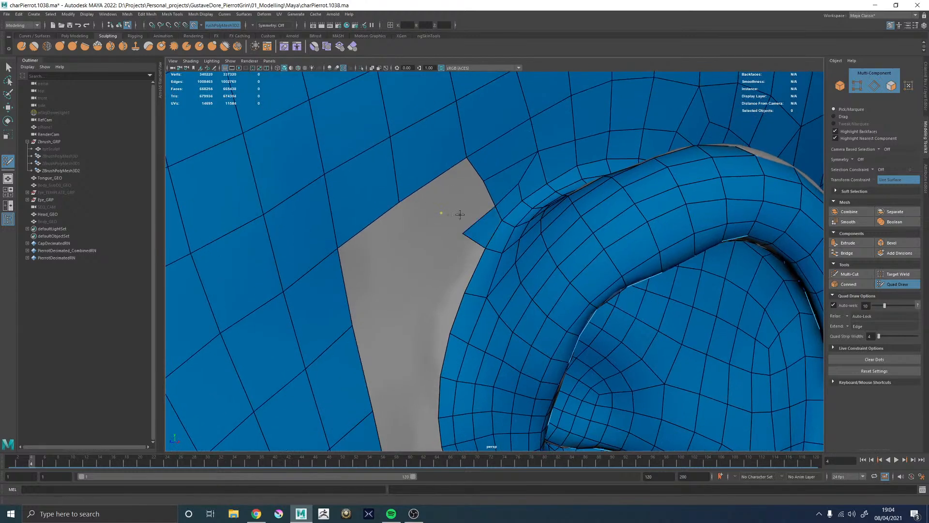
{"action": "left_click", "coordinate": [469, 212], "text": "shift"}
{"action": "mouse_move", "coordinate": [465, 209]}
{"action": "left_mouse_down", "text": "alt"}
{"action": "mouse_move", "coordinate": [500, 219]}
{"action": "mouse_move", "coordinate": [465, 220]}
{"action": "left_mouse_up", "text": "alt"}
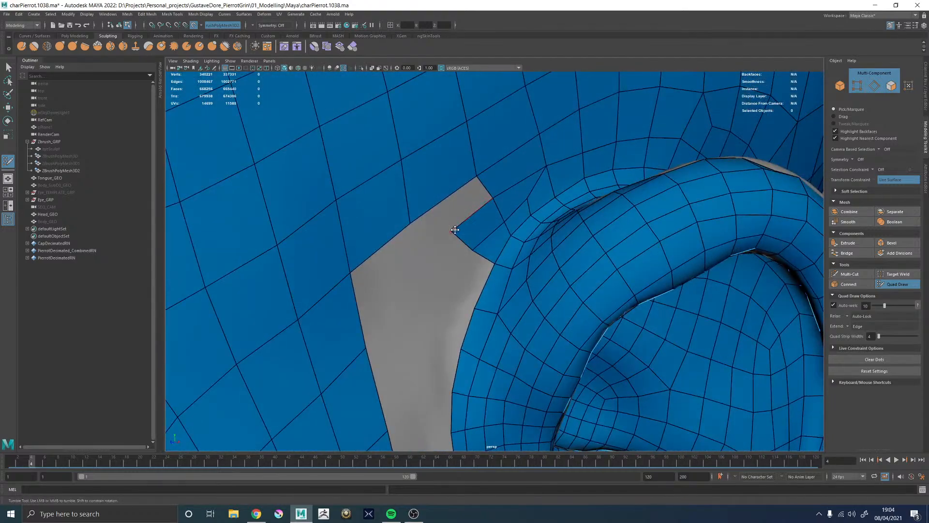
{"action": "left_click", "coordinate": [454, 214], "text": "shift"}
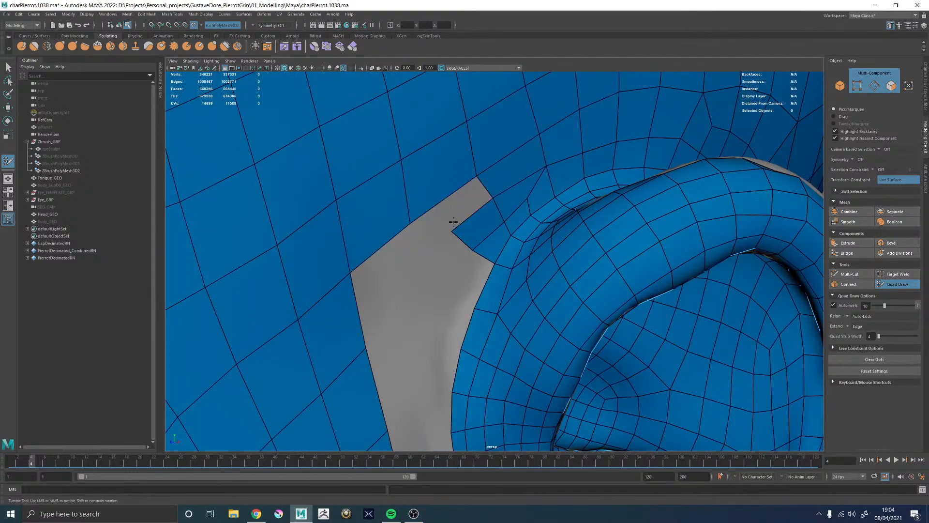
Place another dot in the gap, fill the quads down to the ear's front edge and relax the surrounding mesh
{"action": "left_click", "coordinate": [444, 268]}
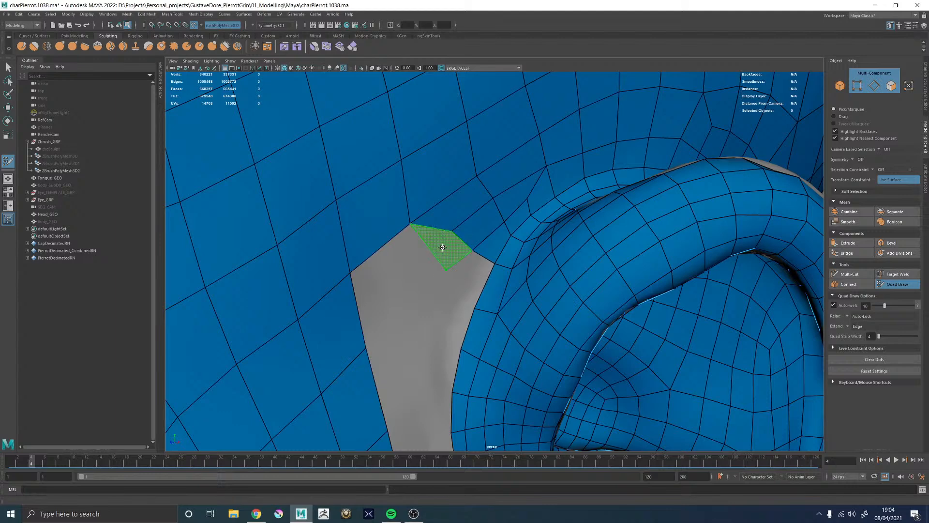
{"action": "left_click", "coordinate": [442, 247], "text": "shift"}
{"action": "left_click", "coordinate": [471, 272], "text": "shift"}
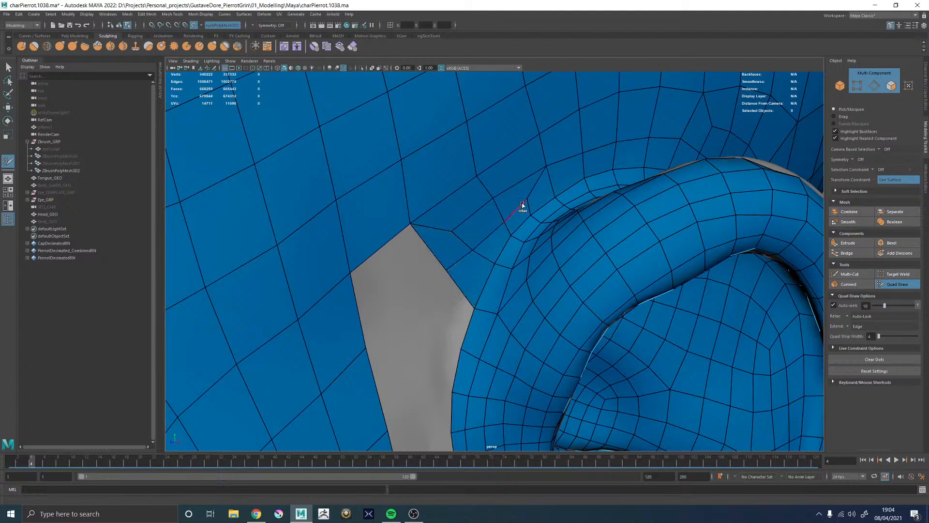
{"action": "left_click_drag", "start_coordinate": [523, 206], "coordinate": [535, 180], "text": "shift"}
Delete the badly shaped faces at the gap's upper end, shift the corner vertex and refill the opening with cleaner quads
{"action": "scroll", "coordinate": [536, 182], "scroll_direction": "down", "scroll_amount": 1}
{"action": "right_click_drag", "start_coordinate": [536, 181], "coordinate": [557, 255], "text": "alt"}
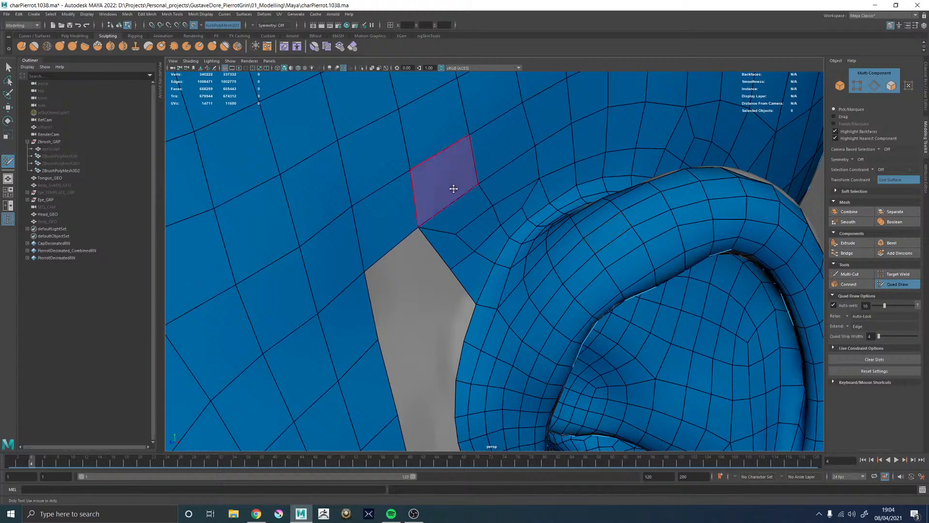
{"action": "left_click_drag", "start_coordinate": [471, 215], "coordinate": [452, 232], "text": "alt"}
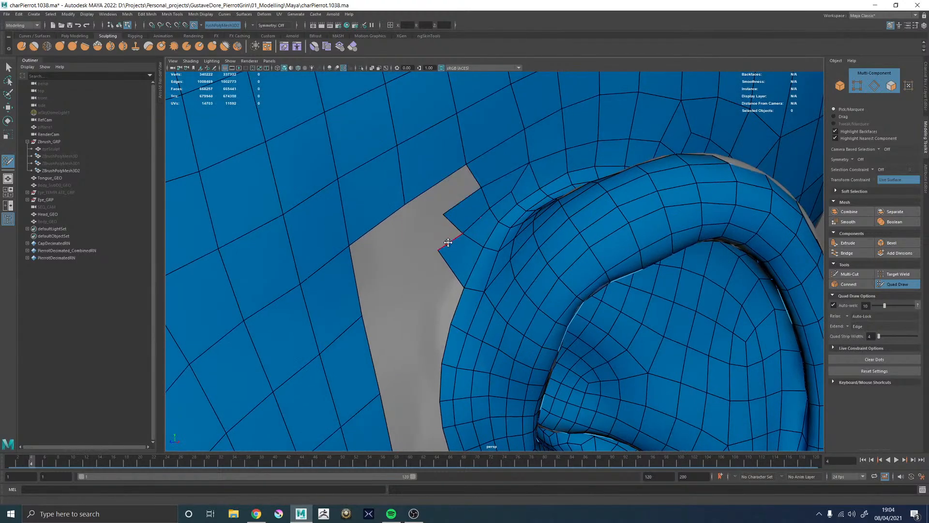
{"action": "left_click", "coordinate": [452, 242], "text": "ctrl+shift"}
{"action": "left_click_drag", "start_coordinate": [445, 217], "coordinate": [438, 231]}
{"action": "left_click", "coordinate": [463, 246], "text": "shift"}
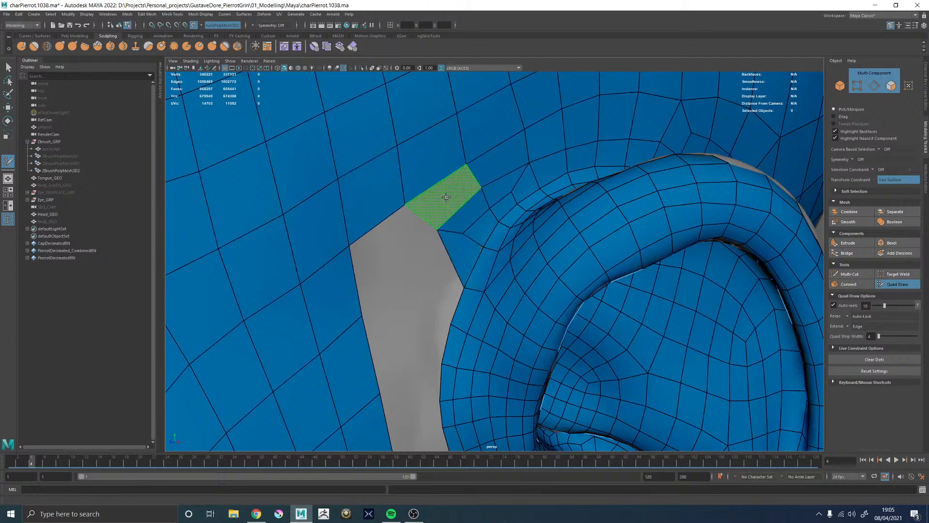
{"action": "left_click", "coordinate": [468, 230], "text": "shift"}
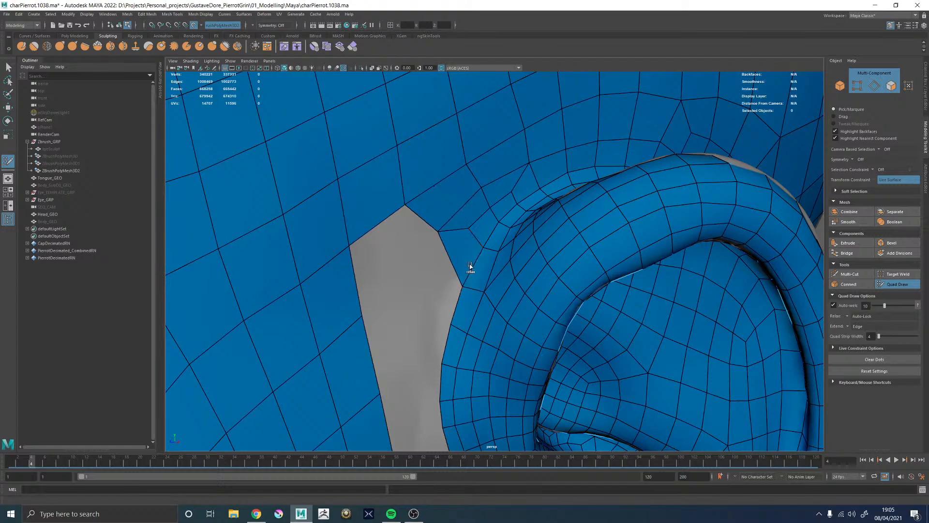
Examine the new quads and edge flow at the ear's upper front from several angles
{"action": "mouse_move", "coordinate": [472, 228]}
{"action": "left_mouse_down", "text": "alt"}
{"action": "mouse_move", "coordinate": [498, 226]}
{"action": "mouse_move", "coordinate": [504, 207]}
{"action": "mouse_move", "coordinate": [485, 205]}
{"action": "mouse_move", "coordinate": [475, 264]}
{"action": "left_mouse_up", "text": "alt"}
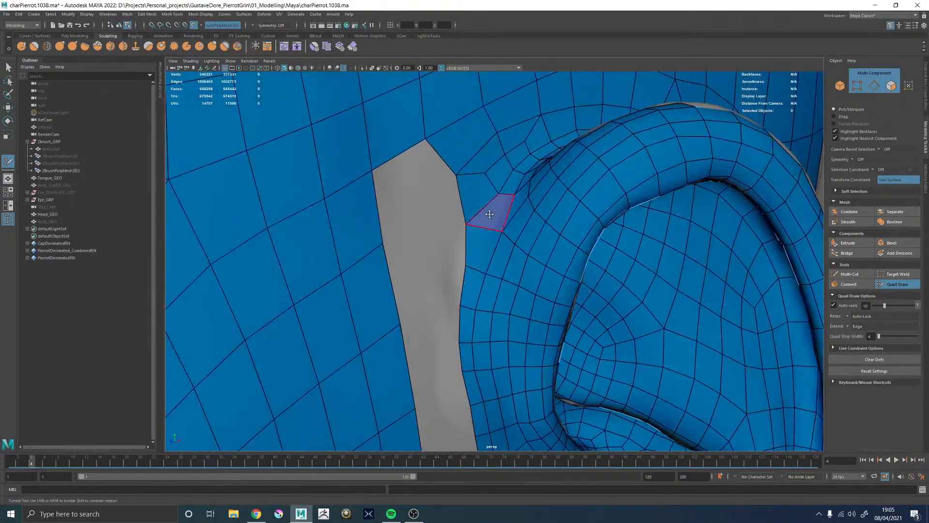
{"action": "mouse_move", "coordinate": [488, 209]}
{"action": "left_mouse_down", "text": "alt"}
{"action": "mouse_move", "coordinate": [504, 210]}
{"action": "mouse_move", "coordinate": [533, 178]}
{"action": "mouse_move", "coordinate": [505, 154]}
{"action": "left_mouse_up", "text": "alt"}
{"action": "right_click_drag", "start_coordinate": [504, 170], "coordinate": [472, 216], "text": "alt"}
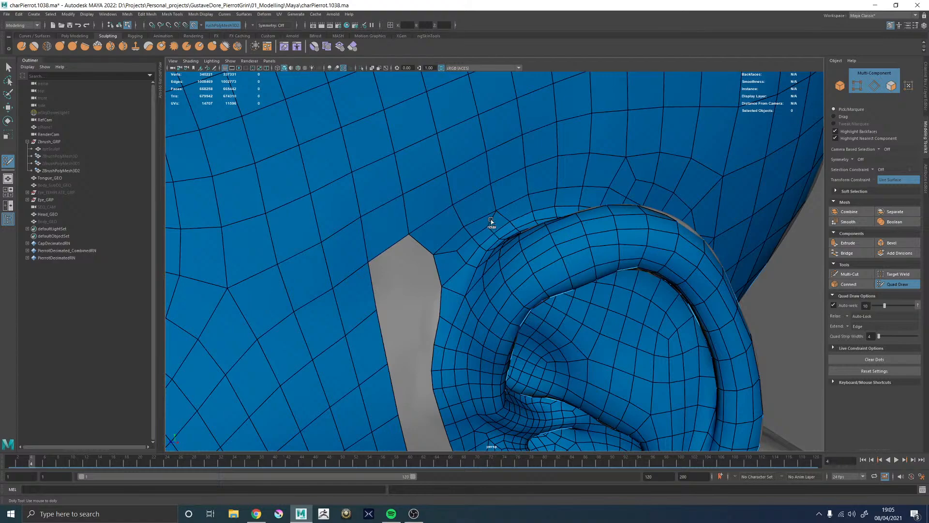
{"action": "left_click_drag", "start_coordinate": [486, 214], "coordinate": [530, 257], "text": "alt"}
{"action": "middle_click_drag", "start_coordinate": [530, 256], "coordinate": [527, 224], "text": "alt"}
{"action": "right_click_drag", "start_coordinate": [493, 199], "coordinate": [589, 234], "text": "alt"}
{"action": "left_click_drag", "start_coordinate": [514, 167], "coordinate": [541, 202], "text": "alt"}
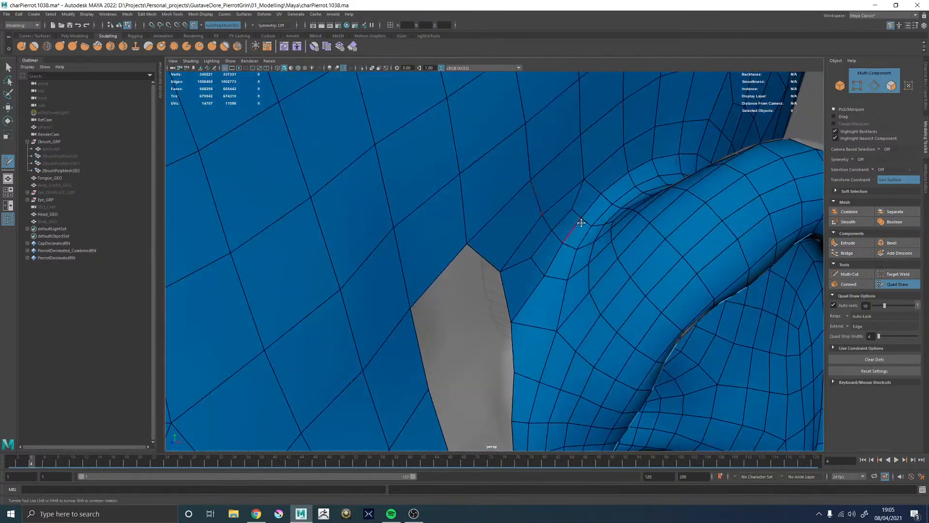
{"action": "right_click_drag", "start_coordinate": [585, 203], "coordinate": [498, 240], "text": "alt"}
{"action": "left_click_drag", "start_coordinate": [498, 240], "coordinate": [421, 228], "text": "alt"}
{"action": "right_click_drag", "start_coordinate": [421, 228], "coordinate": [458, 226], "text": "alt"}
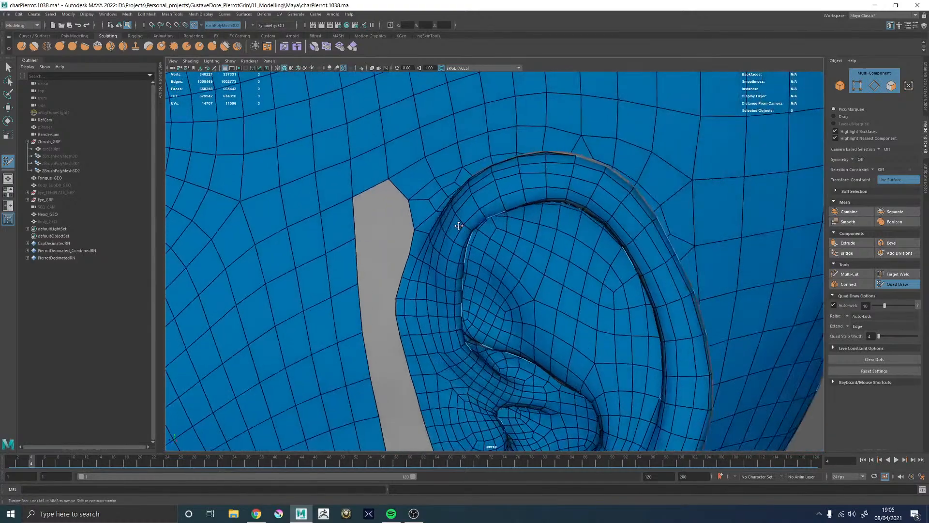
{"action": "middle_click_drag", "start_coordinate": [382, 205], "coordinate": [468, 212], "text": "alt"}
{"action": "right_click_drag", "start_coordinate": [467, 212], "coordinate": [504, 213], "text": "alt"}
{"action": "middle_click_drag", "start_coordinate": [484, 211], "coordinate": [474, 207], "text": "alt"}
{"action": "left_click_drag", "start_coordinate": [474, 207], "coordinate": [481, 199], "text": "alt"}
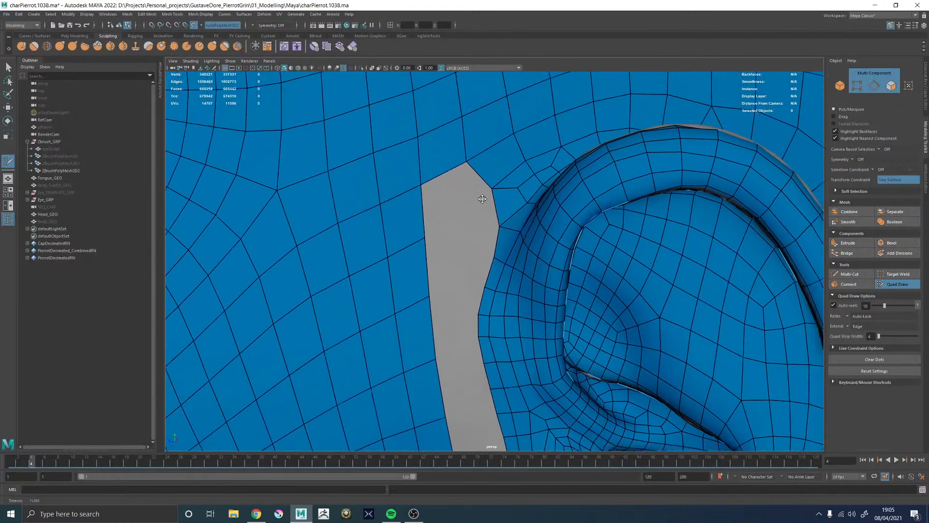
Weld neighbouring vertices inside the ear's front border, delete the surplus edges beside them and relax the area
{"action": "right_click_drag", "start_coordinate": [481, 198], "coordinate": [528, 242], "text": "alt"}
{"action": "mouse_move", "coordinate": [485, 202]}
{"action": "left_mouse_down", "text": "alt"}
{"action": "mouse_move", "coordinate": [500, 222]}
{"action": "mouse_move", "coordinate": [485, 234]}
{"action": "mouse_move", "coordinate": [517, 235]}
{"action": "mouse_move", "coordinate": [507, 243]}
{"action": "left_mouse_up", "text": "alt"}
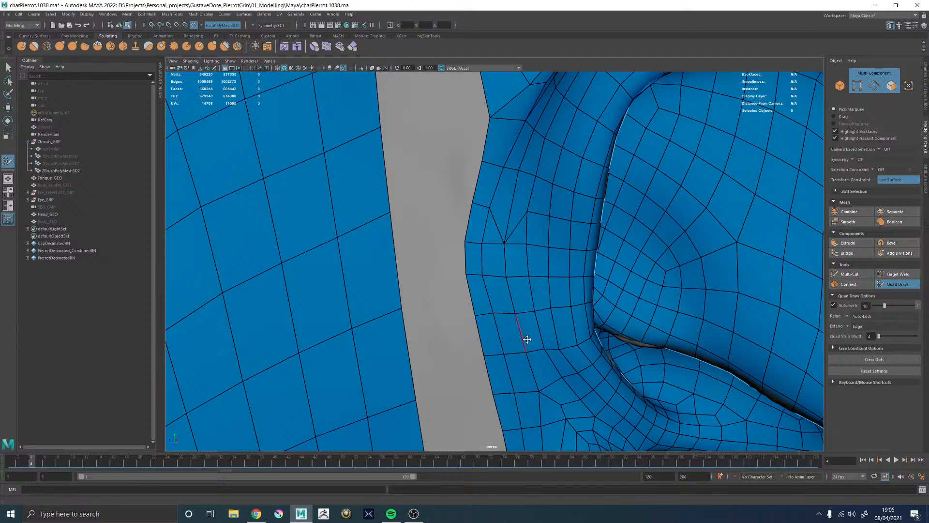
{"action": "left_click_drag", "start_coordinate": [523, 349], "coordinate": [514, 312]}
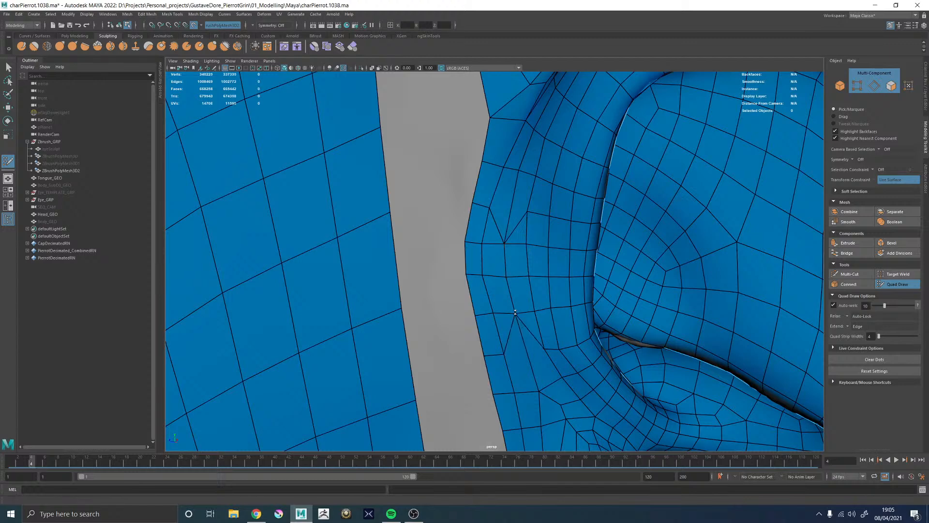
{"action": "left_click", "coordinate": [519, 277], "text": "ctrl"}
{"action": "left_click", "coordinate": [484, 230], "text": "ctrl+shift"}
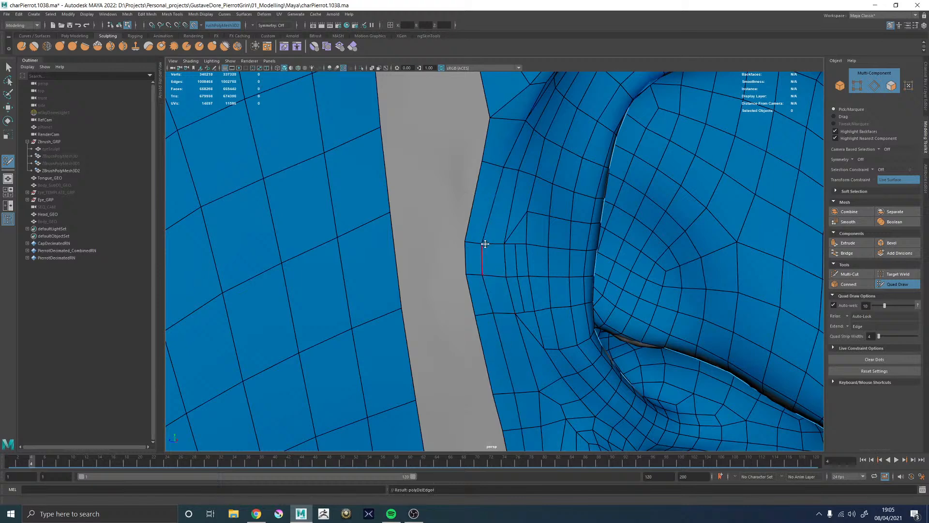
{"action": "mouse_move", "coordinate": [485, 244]}
{"action": "left_mouse_down", "text": "shift"}
{"action": "mouse_move", "coordinate": [529, 241]}
{"action": "mouse_move", "coordinate": [483, 224]}
{"action": "mouse_move", "coordinate": [464, 242]}
{"action": "mouse_move", "coordinate": [524, 255]}
{"action": "mouse_move", "coordinate": [527, 303]}
{"action": "mouse_move", "coordinate": [519, 328]}
{"action": "mouse_move", "coordinate": [481, 311]}
{"action": "mouse_move", "coordinate": [500, 326]}
{"action": "mouse_move", "coordinate": [559, 328]}
{"action": "left_mouse_up", "text": "shift"}
{"action": "left_click_drag", "start_coordinate": [551, 266], "coordinate": [548, 244], "text": "shift"}
Examine the relaxed ear border and the remaining gap, both close up and against the whole head
{"action": "right_click_drag", "start_coordinate": [549, 244], "coordinate": [502, 220], "text": "alt"}
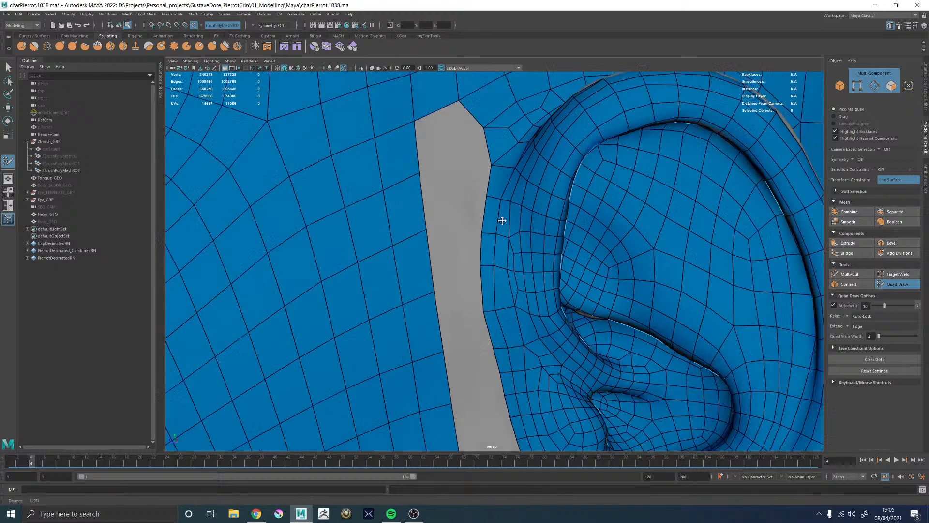
{"action": "left_click_drag", "start_coordinate": [502, 220], "coordinate": [518, 263], "text": "alt"}
{"action": "middle_click_drag", "start_coordinate": [519, 263], "coordinate": [469, 247], "text": "alt"}
{"action": "right_click_drag", "start_coordinate": [468, 246], "coordinate": [492, 255], "text": "alt"}
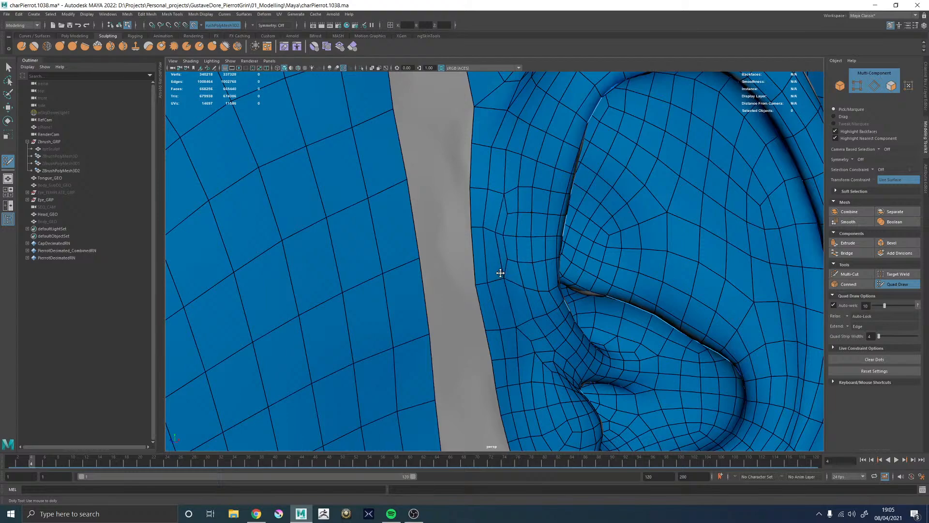
{"action": "scroll", "coordinate": [513, 253], "scroll_direction": "down", "scroll_amount": 5}
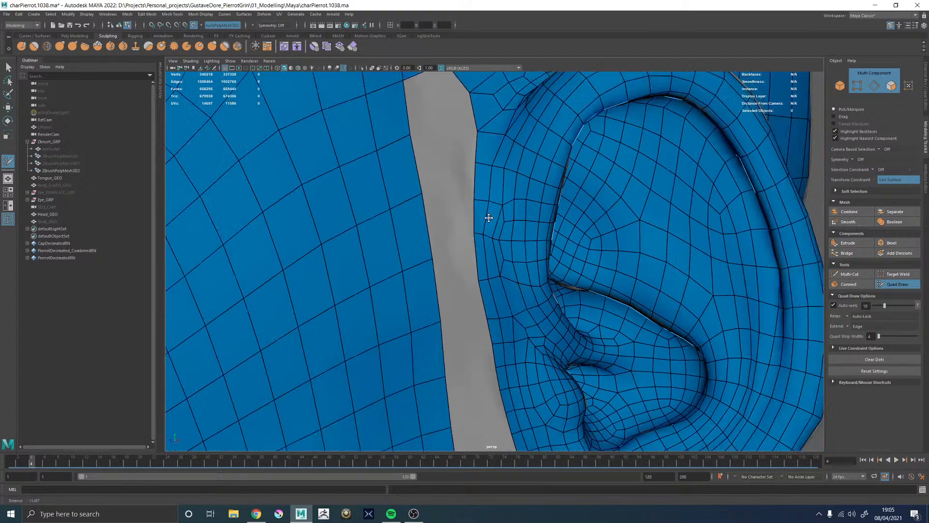
{"action": "right_click_drag", "start_coordinate": [548, 262], "coordinate": [482, 238], "text": "alt"}
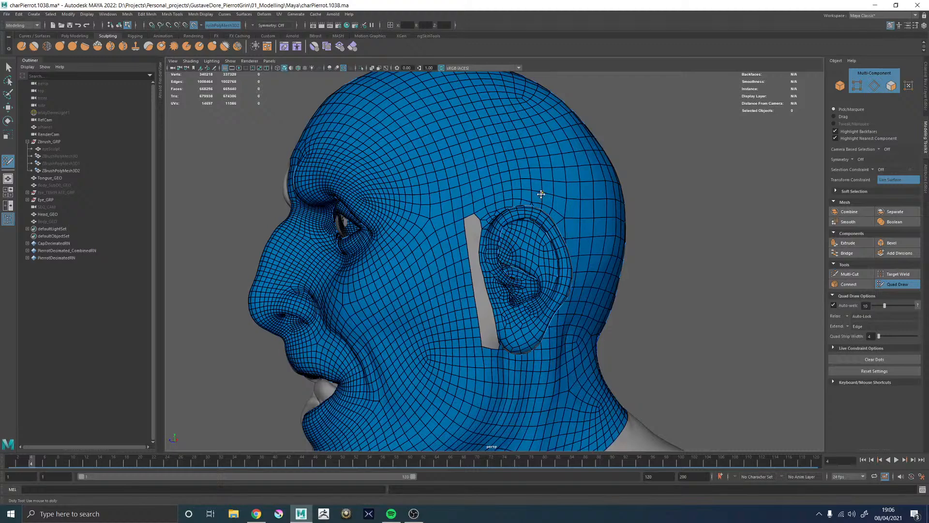
{"action": "scroll", "coordinate": [527, 196], "scroll_direction": "up", "scroll_amount": 10}
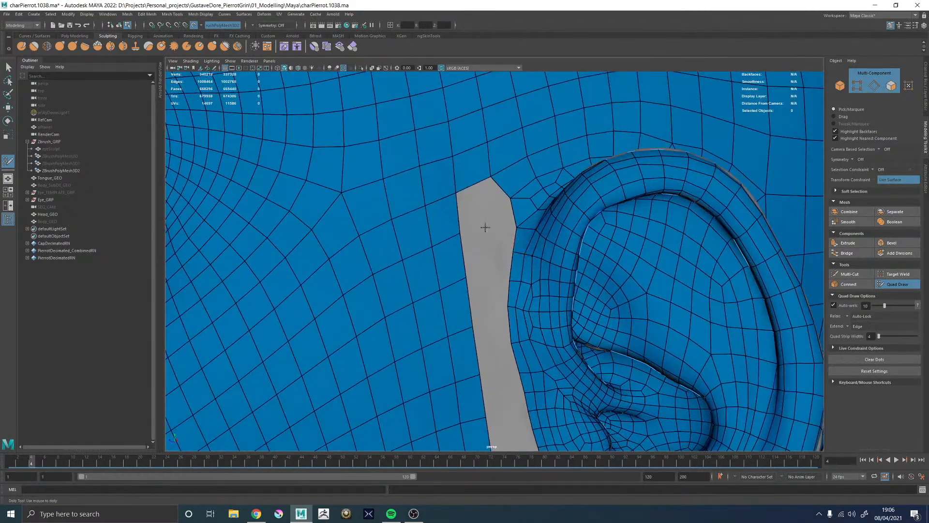
Fill the upper end of the gap with a column of quads joining cheek and ear, undoing misplaced faces
{"action": "left_click", "coordinate": [500, 206], "text": "shift"}
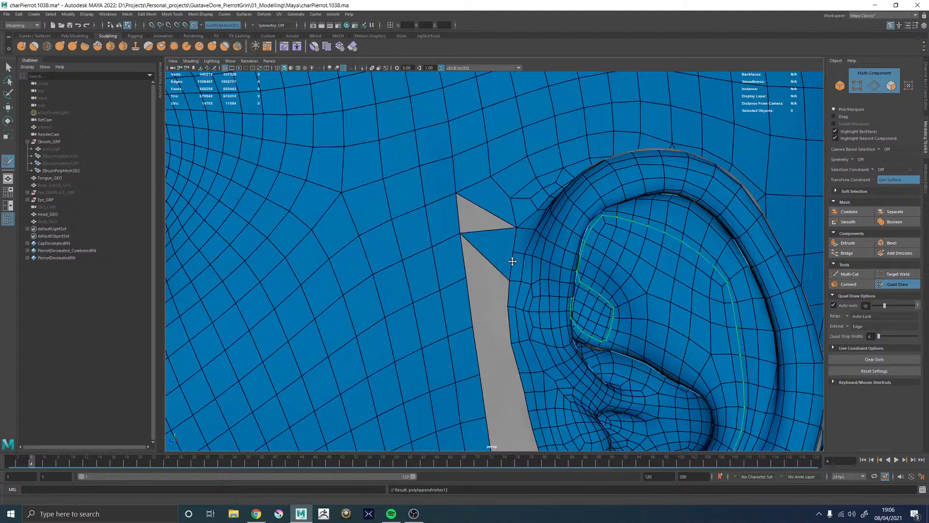
{"action": "key", "text": "ctrl+z"}
{"action": "left_click", "coordinate": [490, 227], "text": "shift"}
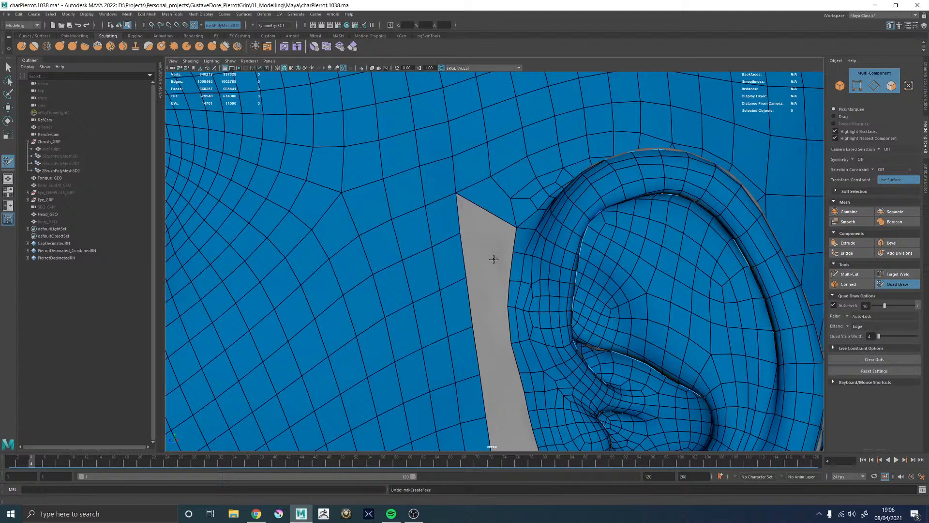
{"action": "left_click", "coordinate": [502, 264], "text": "shift"}
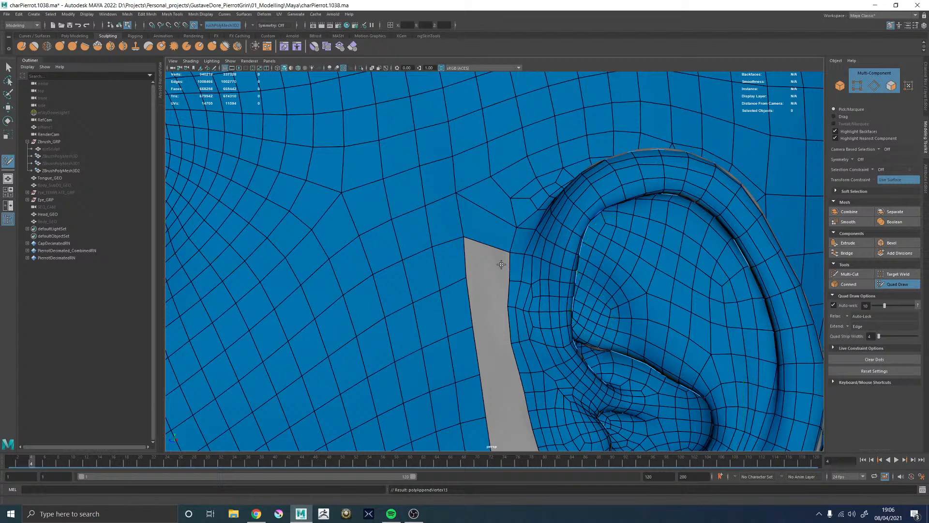
{"action": "key", "text": "ctrl+z"}
{"action": "left_click", "coordinate": [483, 250], "text": "shift"}
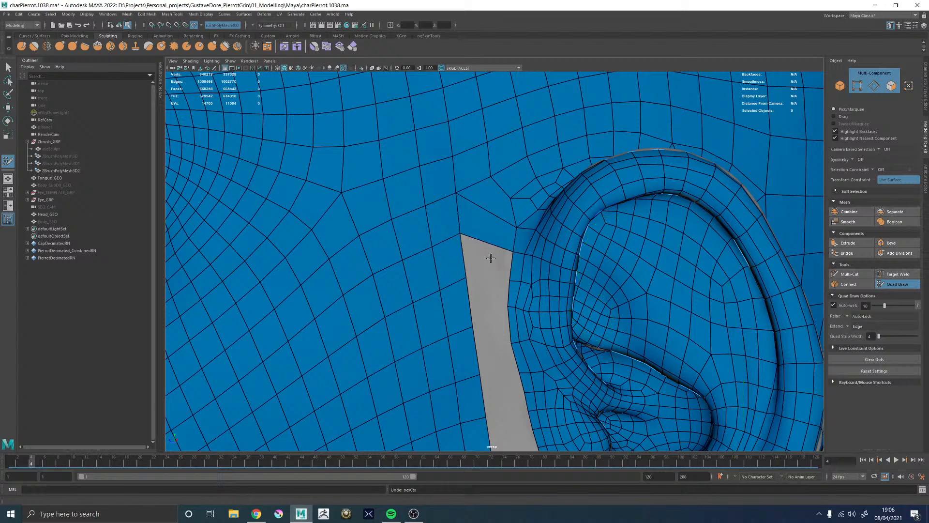
{"action": "left_click", "coordinate": [490, 258], "text": "ctrl+shift"}
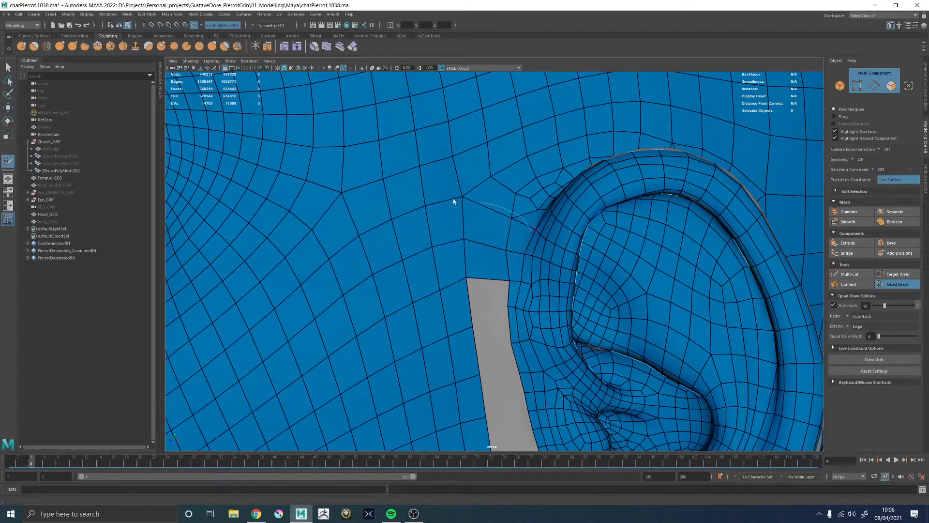
Reselect the head mesh and resume Quad Draw
{"action": "right_click_drag", "start_coordinate": [532, 231], "coordinate": [454, 201], "text": "shift"}
{"action": "key", "text": "w"}
{"action": "right_click_drag", "start_coordinate": [499, 234], "coordinate": [504, 221]}
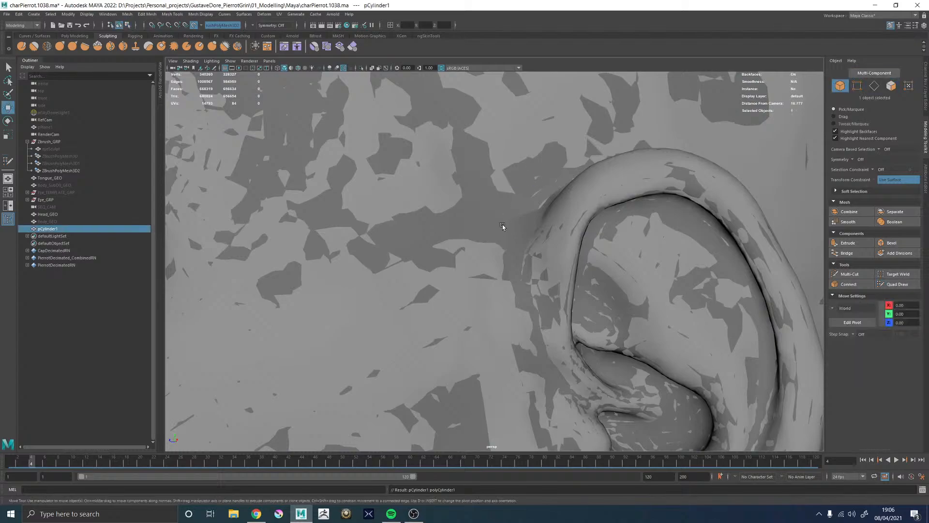
{"action": "left_click", "coordinate": [504, 225]}
{"action": "left_click", "coordinate": [897, 284]}
Fill the upper end of the gap between cheek and ear with two quads and relax the neighbouring vertices
{"action": "scroll", "coordinate": [508, 225], "scroll_direction": "down", "scroll_amount": 5}
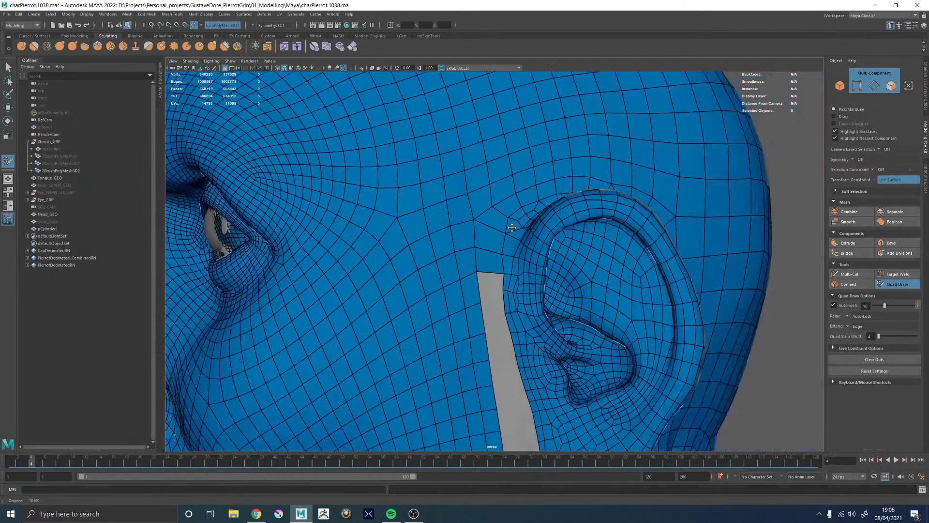
{"action": "scroll", "coordinate": [722, 318], "scroll_direction": "up", "scroll_amount": 6}
{"action": "scroll", "coordinate": [473, 240], "scroll_direction": "up", "scroll_amount": 5}
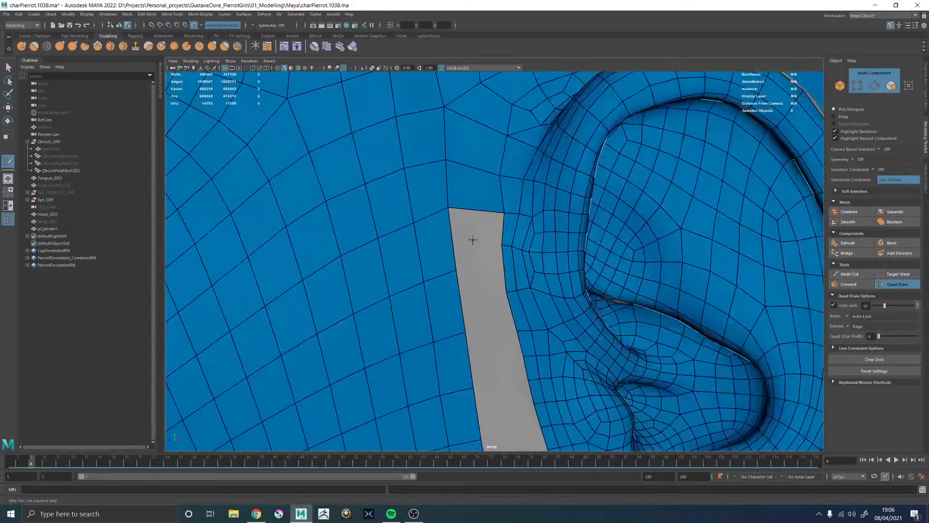
{"action": "left_click", "coordinate": [478, 234], "text": "shift"}
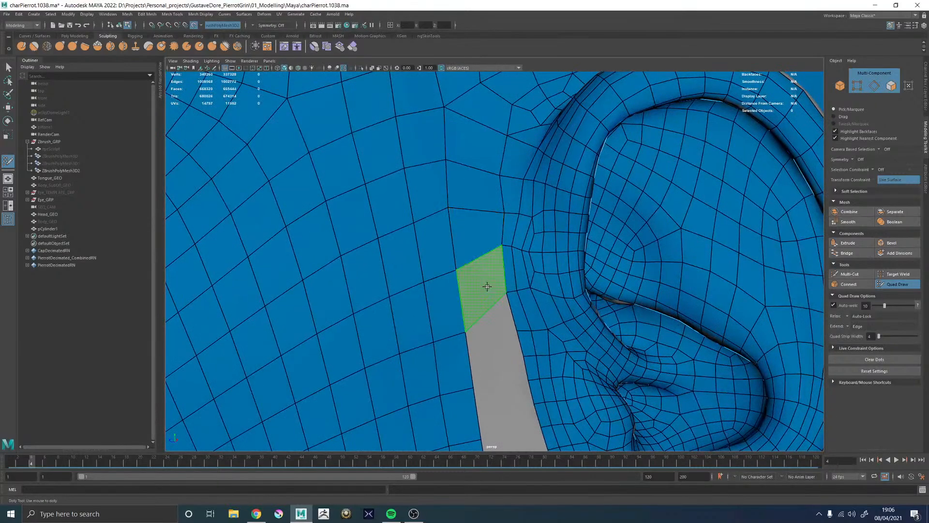
{"action": "left_click", "coordinate": [488, 286], "text": "shift"}
{"action": "mouse_move", "coordinate": [522, 269]}
{"action": "left_mouse_down", "text": "shift"}
{"action": "mouse_move", "coordinate": [508, 205]}
{"action": "mouse_move", "coordinate": [523, 288]}
{"action": "mouse_move", "coordinate": [540, 249]}
{"action": "left_mouse_up", "text": "shift"}
Continue closing the gap downward with two more quads joining the cheek to the ear's front border
{"action": "right_click_drag", "start_coordinate": [545, 275], "coordinate": [450, 257], "text": "alt"}
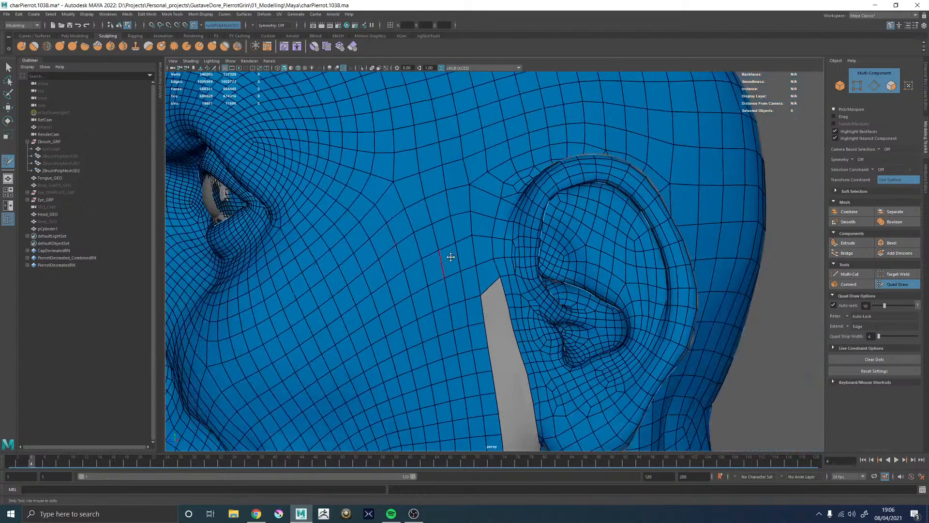
{"action": "left_click_drag", "start_coordinate": [450, 257], "coordinate": [473, 257], "text": "alt"}
{"action": "middle_click_drag", "start_coordinate": [473, 257], "coordinate": [469, 178], "text": "alt"}
{"action": "right_click_drag", "start_coordinate": [468, 179], "coordinate": [477, 228], "text": "alt"}
{"action": "middle_click_drag", "start_coordinate": [451, 197], "coordinate": [460, 225], "text": "alt"}
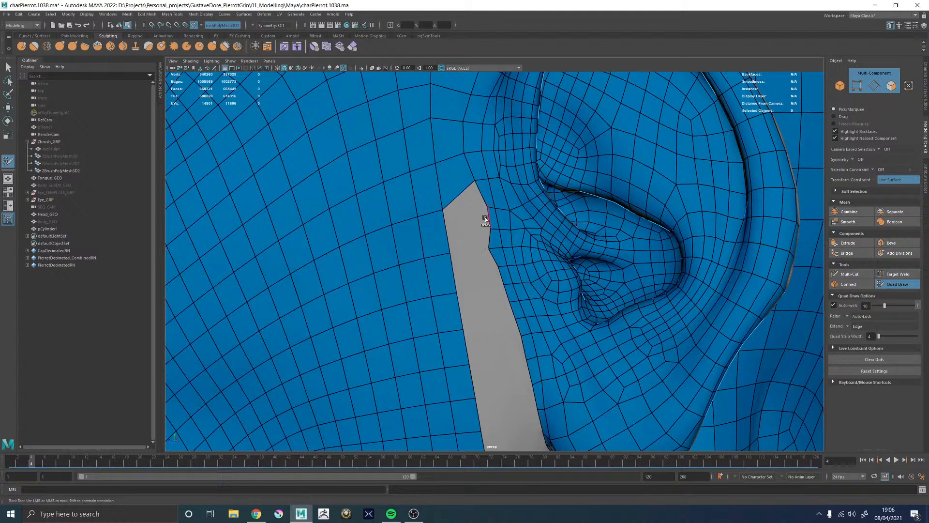
{"action": "left_click", "coordinate": [480, 218], "text": "shift"}
{"action": "left_click", "coordinate": [473, 219], "text": "shift"}
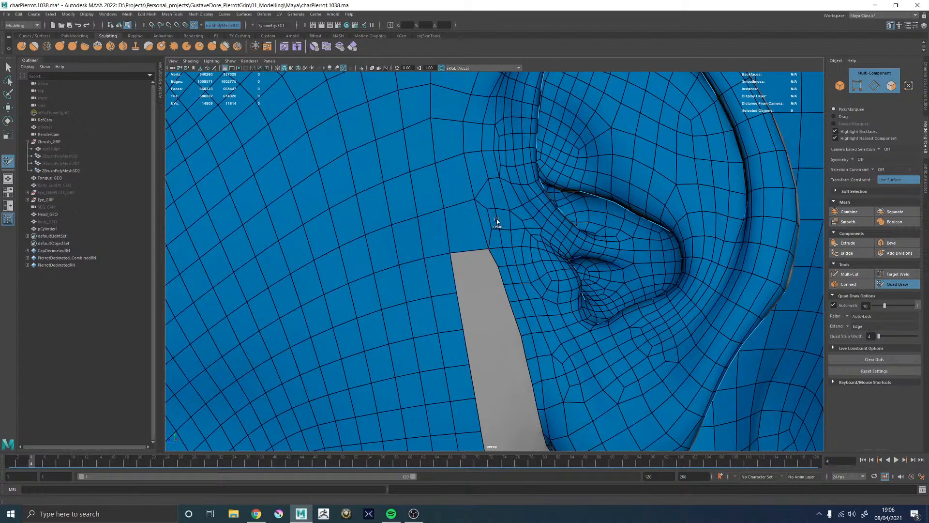
Examine the remaining gap and the edge flow around the ear, close up and against the whole head
{"action": "right_click_drag", "start_coordinate": [512, 214], "coordinate": [450, 179], "text": "alt"}
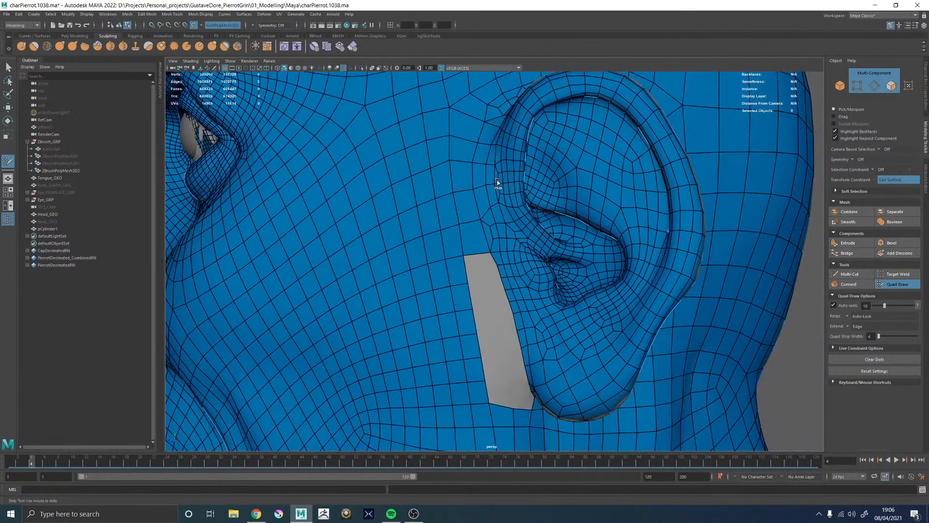
{"action": "mouse_move", "coordinate": [487, 206]}
{"action": "left_mouse_down", "text": "alt"}
{"action": "mouse_move", "coordinate": [536, 207]}
{"action": "mouse_move", "coordinate": [470, 211]}
{"action": "left_mouse_up", "text": "alt"}
{"action": "middle_click_drag", "start_coordinate": [537, 287], "coordinate": [543, 213], "text": "alt"}
{"action": "right_click_drag", "start_coordinate": [544, 213], "coordinate": [309, 160], "text": "alt"}
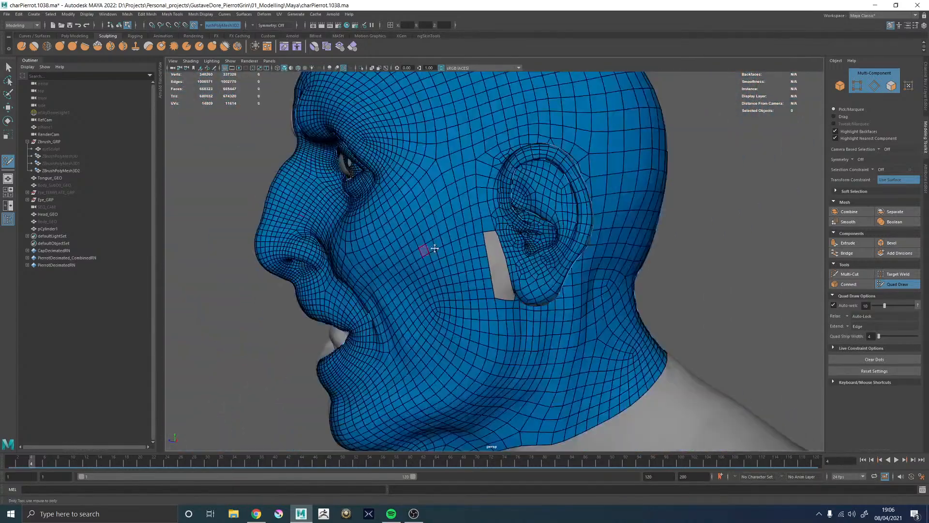
{"action": "left_click_drag", "start_coordinate": [435, 248], "coordinate": [473, 222], "text": "alt"}
{"action": "right_click_drag", "start_coordinate": [472, 223], "coordinate": [290, 241], "text": "alt"}
{"action": "mouse_move", "coordinate": [486, 268]}
{"action": "left_mouse_down", "text": "alt"}
{"action": "mouse_move", "coordinate": [527, 272]}
{"action": "mouse_move", "coordinate": [488, 274]}
{"action": "left_mouse_up", "text": "alt"}
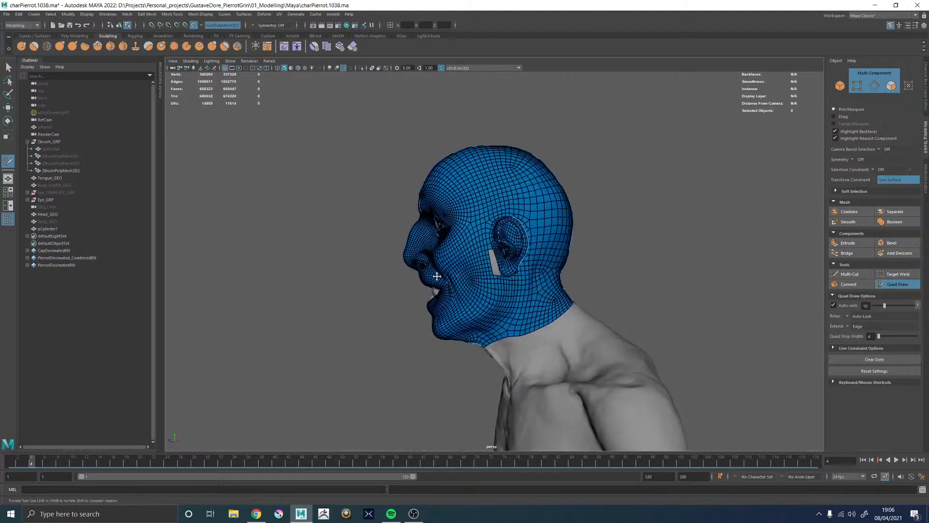
{"action": "right_click_drag", "start_coordinate": [488, 273], "coordinate": [760, 334], "text": "alt"}
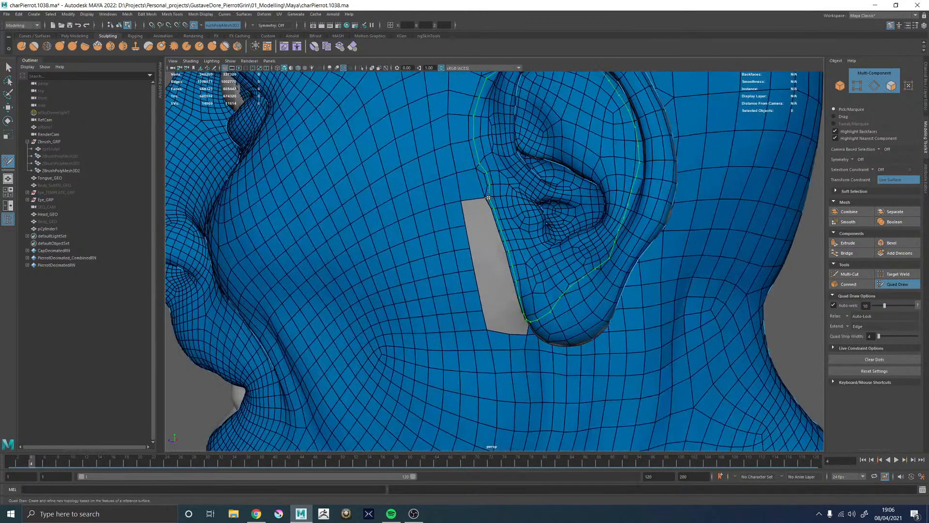
Fill three more quads down the gap towards the earlobe, undoing a stray vertex move on the ear border
{"action": "right_click_drag", "start_coordinate": [465, 204], "coordinate": [600, 213], "text": "alt"}
{"action": "middle_click_drag", "start_coordinate": [452, 203], "coordinate": [485, 234], "text": "alt"}
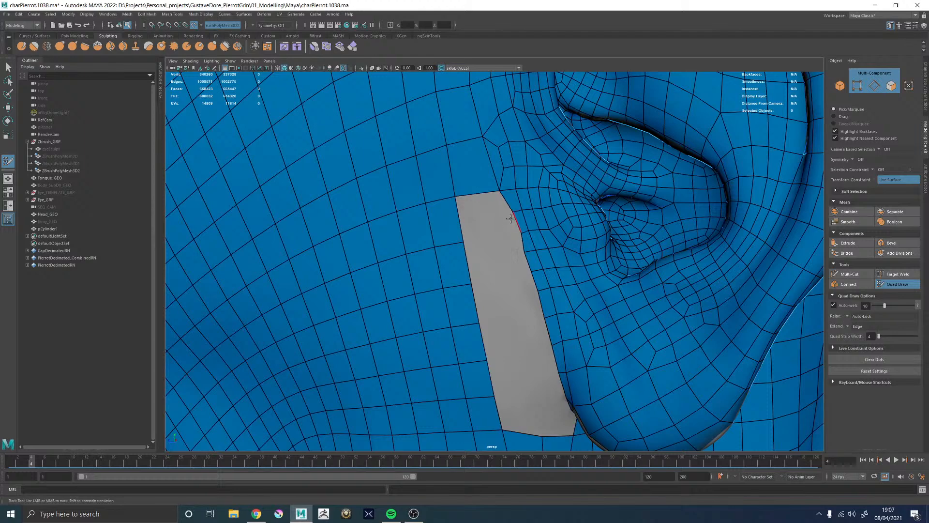
{"action": "left_click", "coordinate": [482, 206], "text": "shift"}
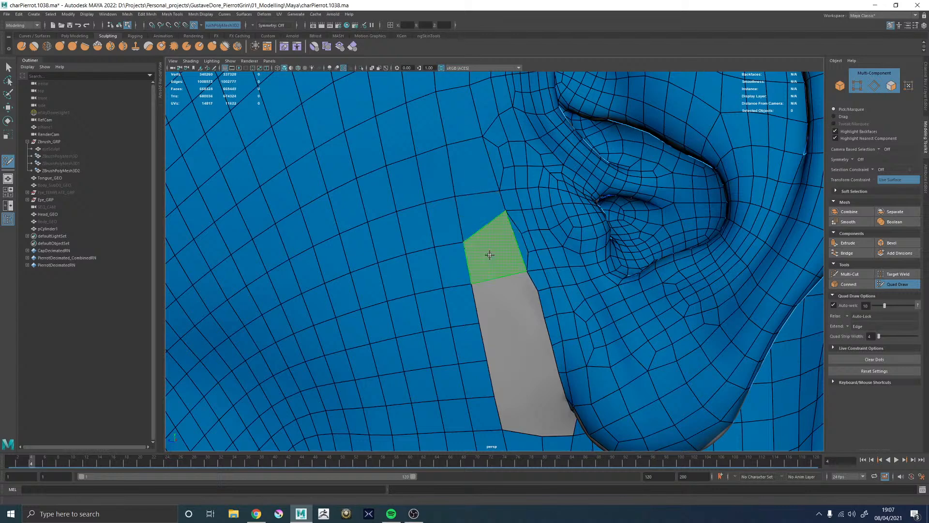
{"action": "left_click", "coordinate": [489, 252], "text": "shift"}
{"action": "mouse_move", "coordinate": [507, 266]}
{"action": "left_mouse_down", "text": "alt"}
{"action": "mouse_move", "coordinate": [485, 222]}
{"action": "mouse_move", "coordinate": [504, 248]}
{"action": "mouse_move", "coordinate": [522, 220]}
{"action": "mouse_move", "coordinate": [521, 243]}
{"action": "left_mouse_up", "text": "alt"}
{"action": "left_click", "coordinate": [492, 217], "text": "shift"}
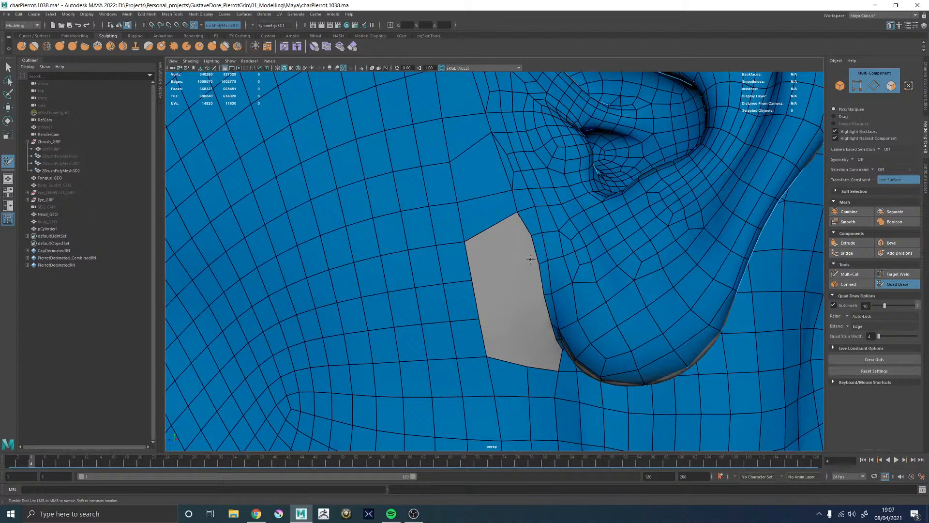
{"action": "left_click_drag", "start_coordinate": [542, 283], "coordinate": [539, 297]}
{"action": "key", "text": "ctrl+z"}
Fill two quads across the lower end of the gap, where the cheek meets the underside of the earlobe
{"action": "left_click_drag", "start_coordinate": [514, 266], "coordinate": [567, 261], "text": "alt"}
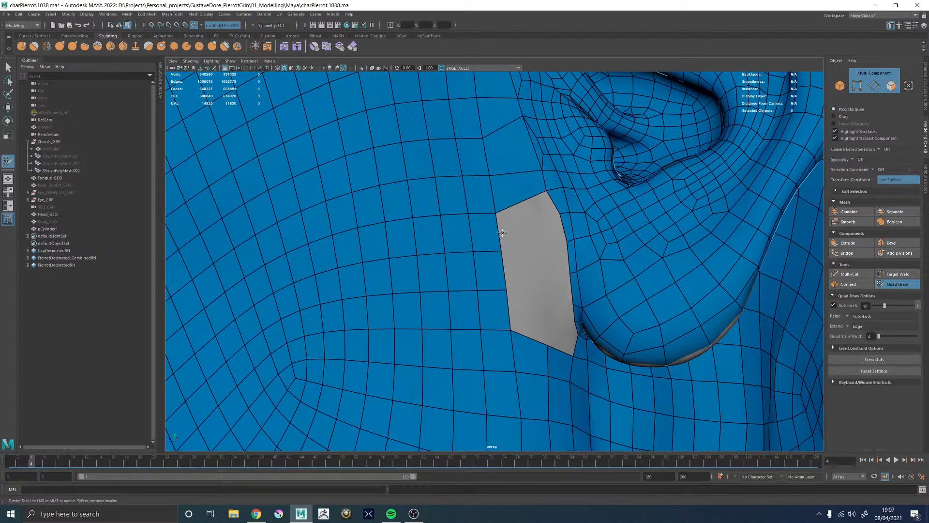
{"action": "left_click_drag", "start_coordinate": [526, 234], "coordinate": [514, 239], "text": "alt"}
{"action": "right_click_drag", "start_coordinate": [515, 239], "coordinate": [570, 284], "text": "alt"}
{"action": "left_click_drag", "start_coordinate": [521, 279], "coordinate": [520, 256], "text": "alt"}
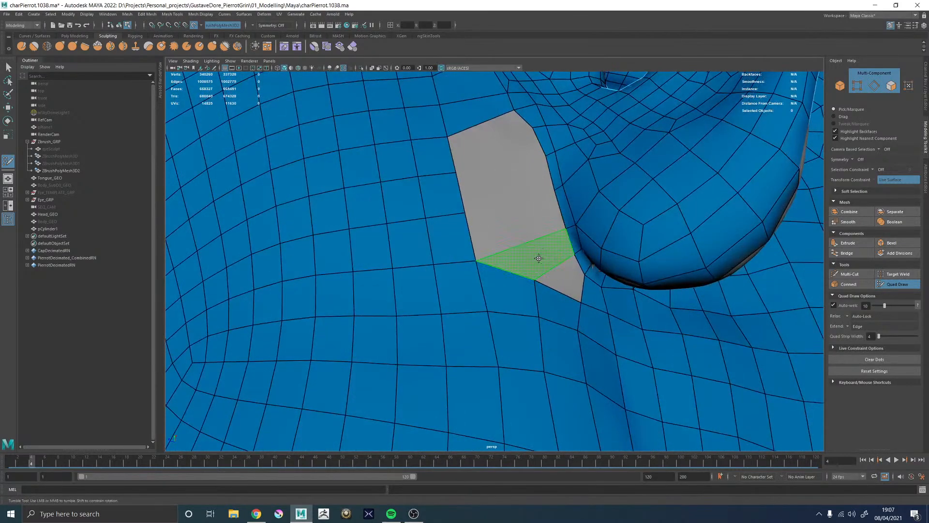
{"action": "left_click", "coordinate": [539, 257], "text": "shift"}
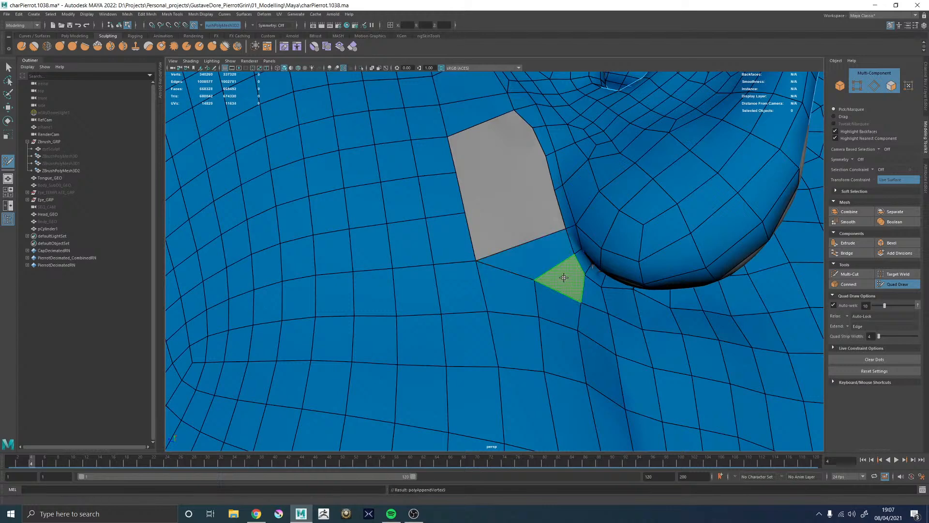
{"action": "left_click", "coordinate": [562, 277], "text": "shift"}
Rebuild the gap's lower end with two quads that share a new vertex placed inside the gap
{"action": "left_click_drag", "start_coordinate": [510, 239], "coordinate": [503, 263], "text": "alt"}
{"action": "middle_click_drag", "start_coordinate": [503, 261], "coordinate": [511, 257], "text": "alt"}
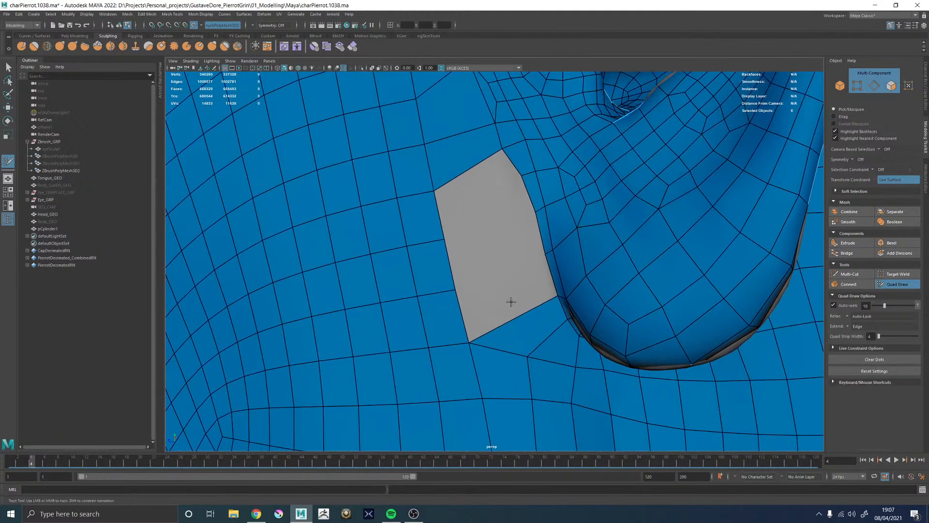
{"action": "middle_click_drag", "start_coordinate": [511, 302], "coordinate": [528, 290], "text": "alt"}
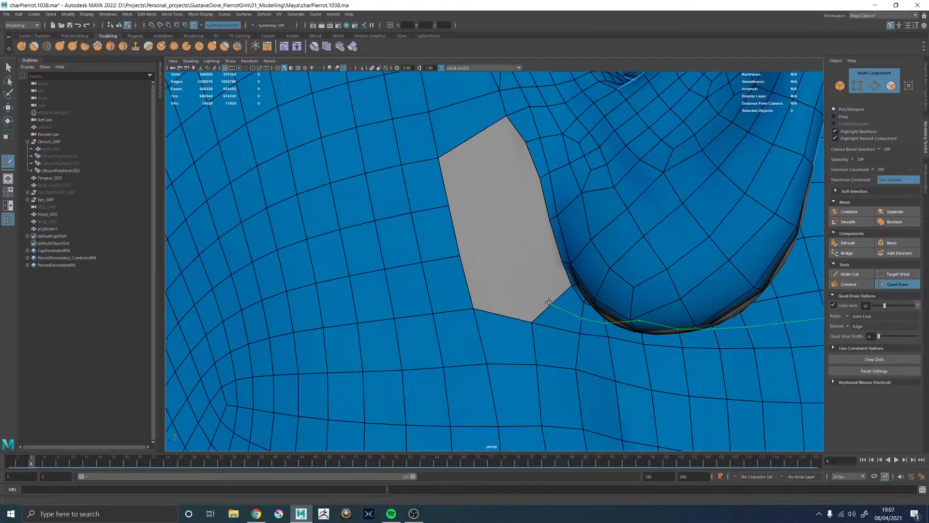
{"action": "right_click_drag", "start_coordinate": [529, 290], "coordinate": [428, 252], "text": "alt"}
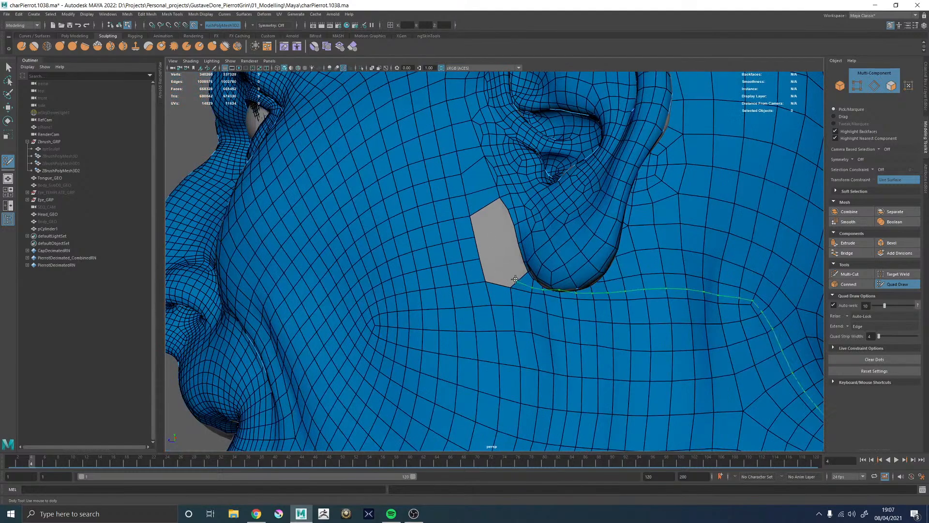
{"action": "right_click_drag", "start_coordinate": [505, 284], "coordinate": [428, 252], "text": "alt"}
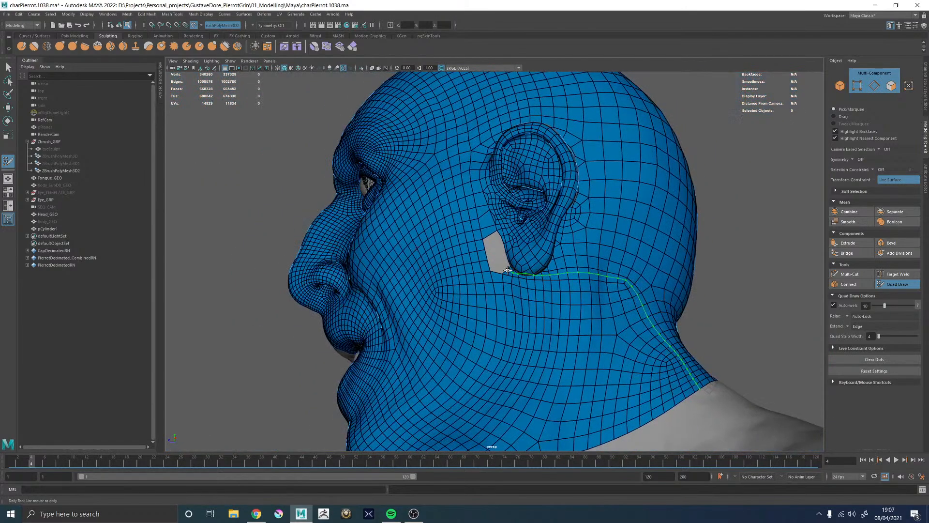
{"action": "right_click_drag", "start_coordinate": [508, 267], "coordinate": [539, 287], "text": "alt"}
{"action": "left_click_drag", "start_coordinate": [539, 287], "coordinate": [541, 284], "text": "alt"}
{"action": "scroll", "coordinate": [541, 285], "scroll_direction": "up", "scroll_amount": 3}
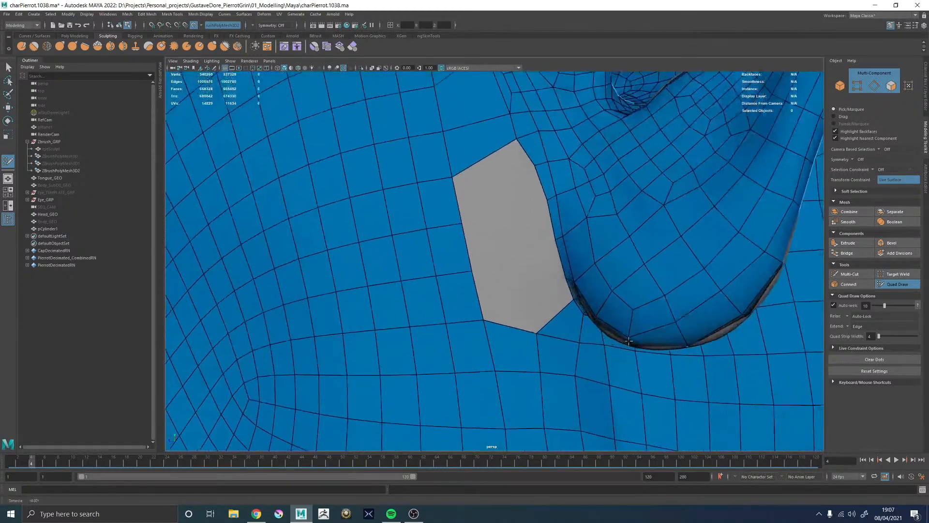
{"action": "left_click", "coordinate": [545, 297], "text": "shift"}
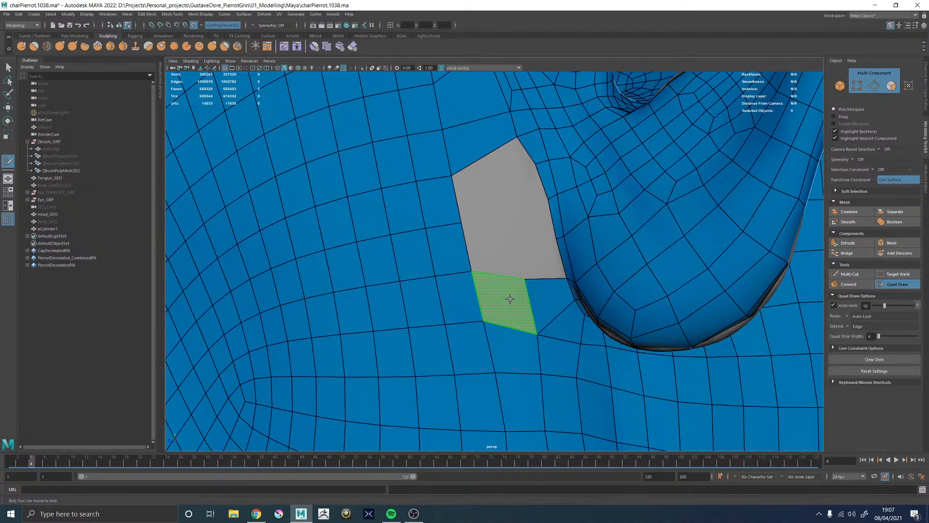
{"action": "left_click", "coordinate": [510, 298], "text": "shift"}
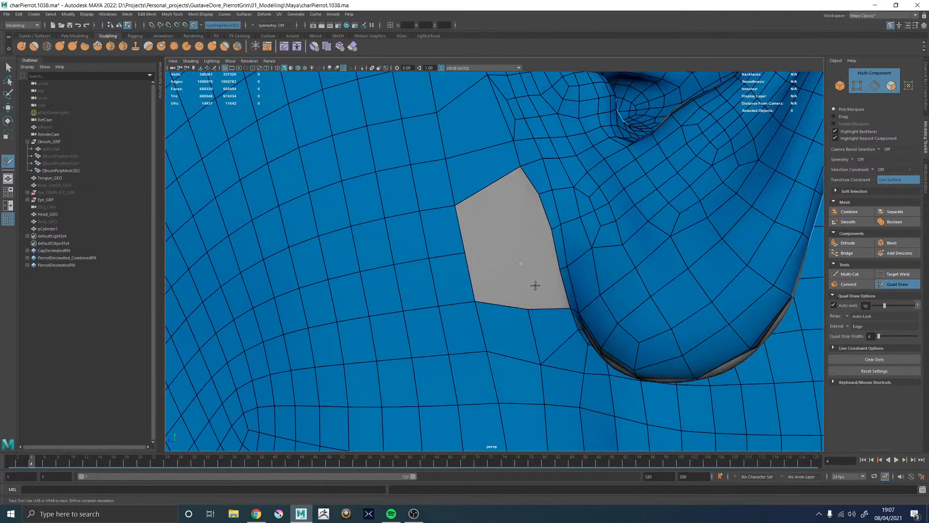
{"action": "left_click", "coordinate": [542, 283], "text": "shift"}
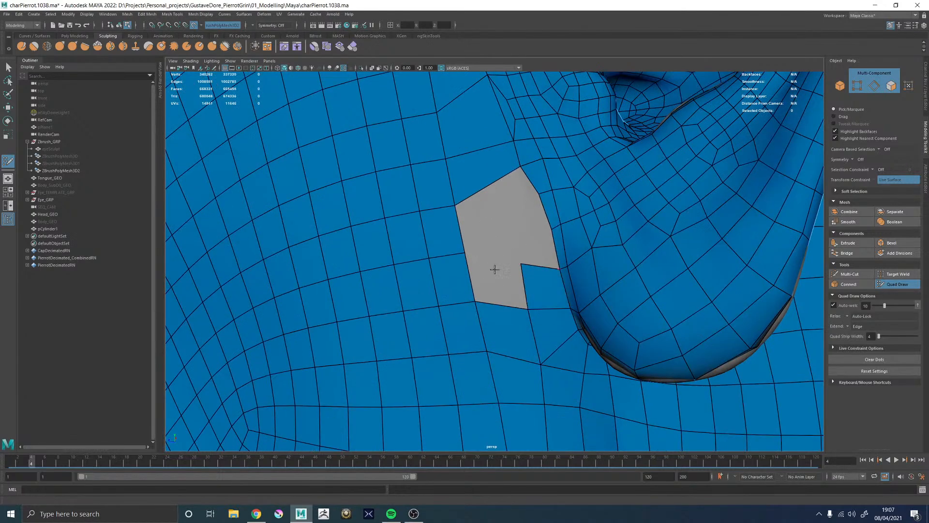
{"action": "left_click", "coordinate": [513, 250], "text": "shift"}
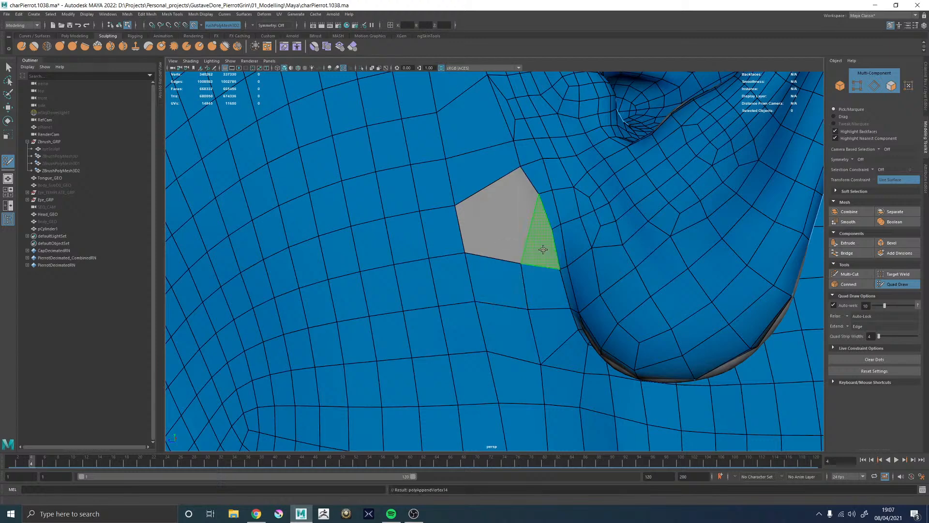
{"action": "left_click", "coordinate": [534, 240], "text": "shift"}
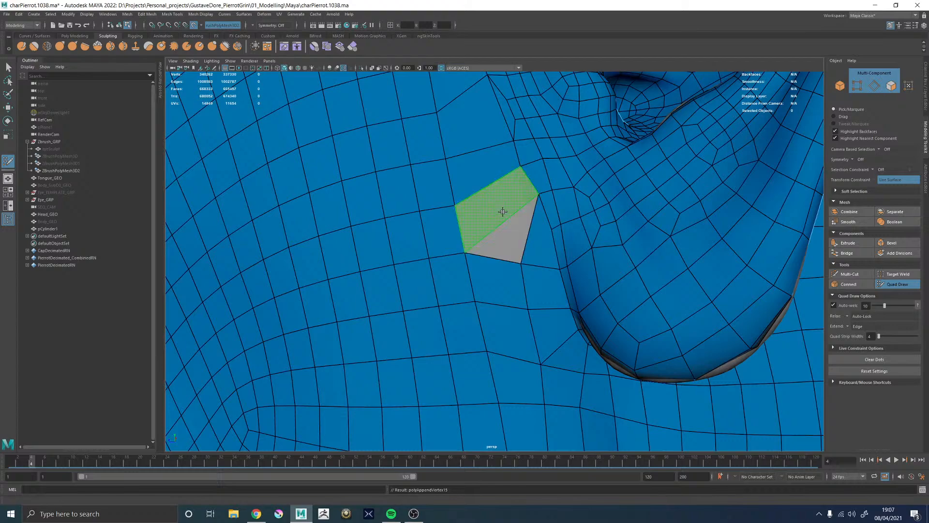
{"action": "left_click", "coordinate": [502, 212], "text": "shift"}
{"action": "scroll", "coordinate": [494, 207], "scroll_direction": "up", "scroll_amount": 3}
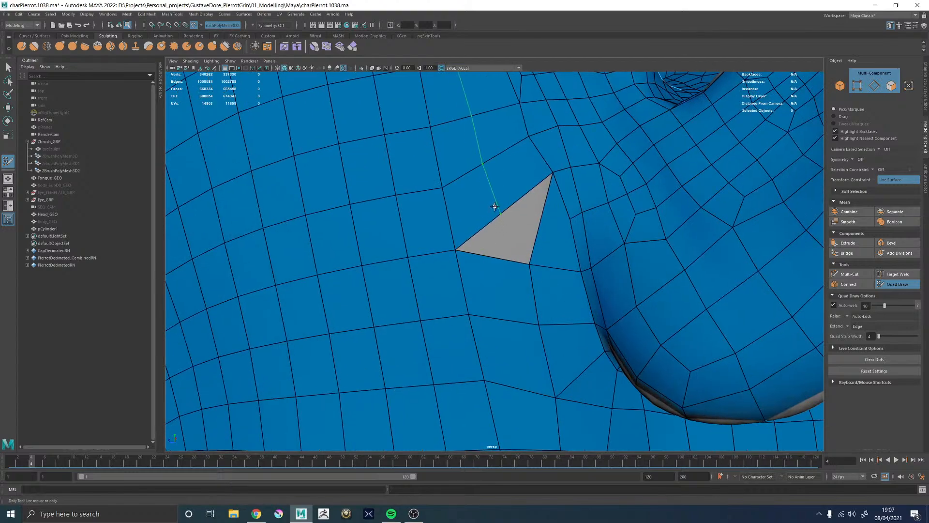
{"action": "right_click_drag", "start_coordinate": [494, 207], "coordinate": [422, 199], "text": "alt"}
{"action": "middle_click_drag", "start_coordinate": [445, 194], "coordinate": [445, 245], "text": "alt"}
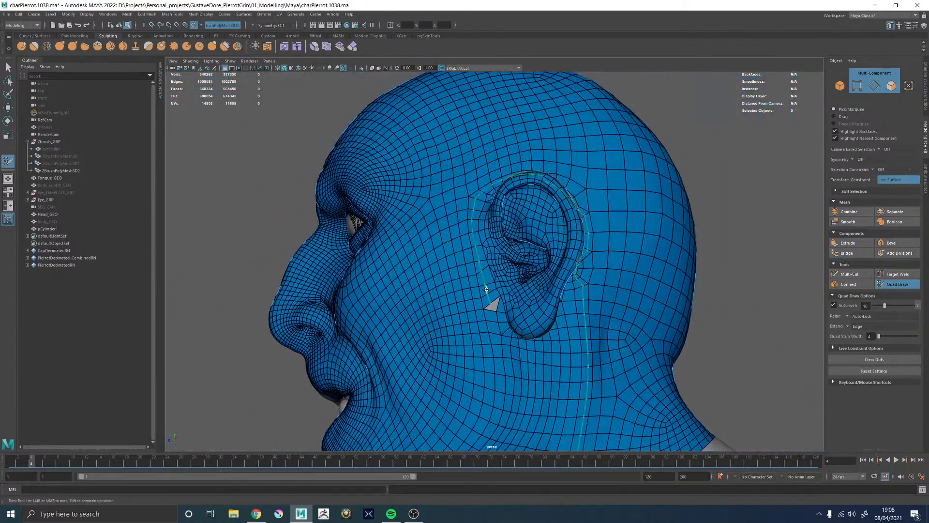
{"action": "right_click_drag", "start_coordinate": [490, 291], "coordinate": [571, 292], "text": "alt"}
{"action": "key", "text": "ctrl+z"}
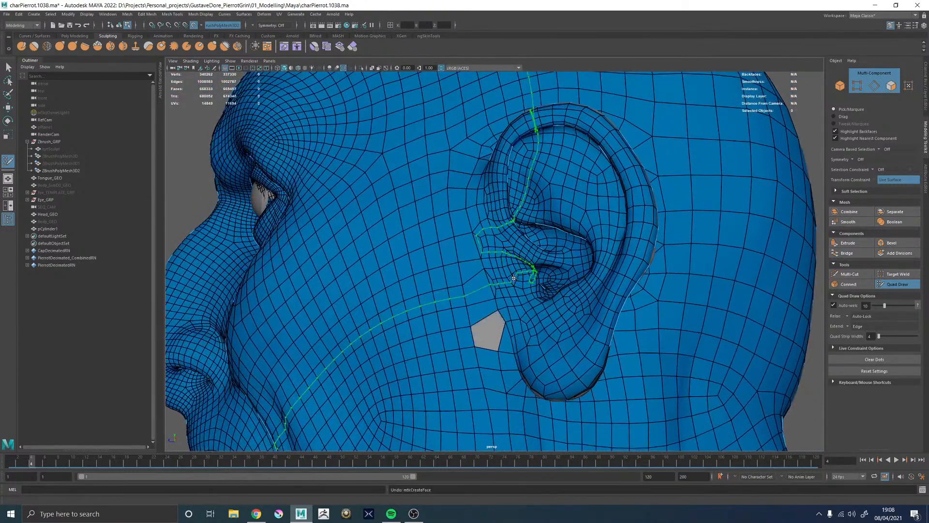
{"action": "key", "text": "ctrl+z"}
{"action": "key", "text": "ctrl+z"}
{"action": "middle_click_drag", "start_coordinate": [518, 319], "coordinate": [496, 181], "text": "alt"}
{"action": "right_click_drag", "start_coordinate": [496, 181], "coordinate": [540, 193], "text": "alt"}
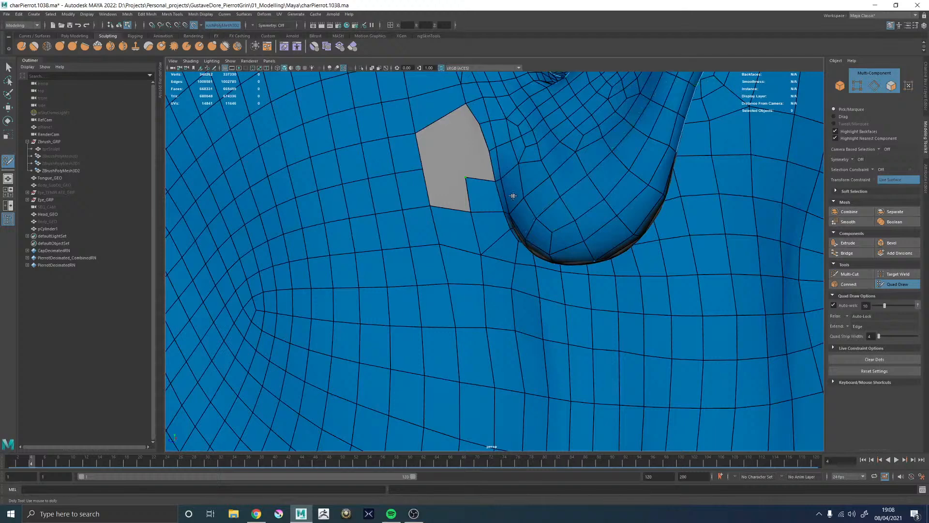
{"action": "key", "text": "ctrl+z"}
Fill two slanted quads from the upper end of the remaining gap, joining the cheek edges to the ear border
{"action": "middle_click_drag", "start_coordinate": [461, 141], "coordinate": [496, 224], "text": "alt"}
{"action": "right_click_drag", "start_coordinate": [495, 224], "coordinate": [527, 217], "text": "alt"}
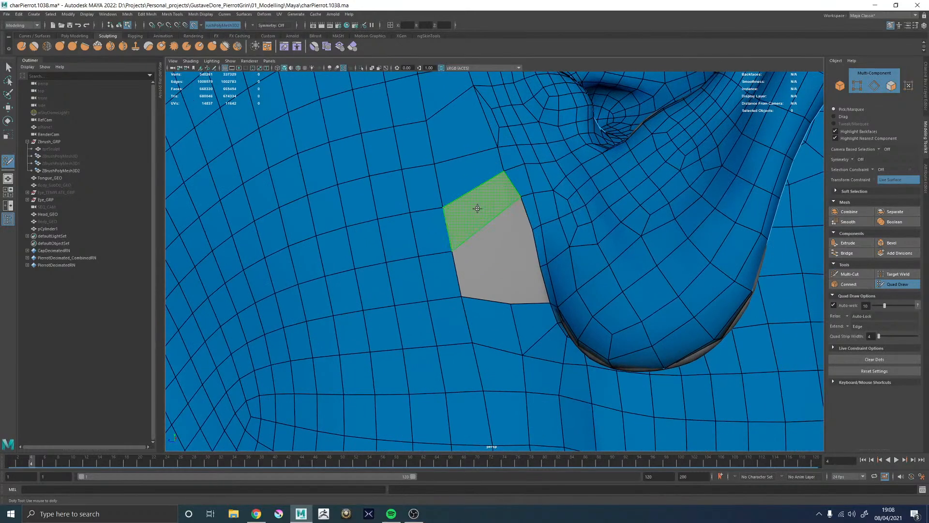
{"action": "left_click", "coordinate": [477, 209], "text": "shift"}
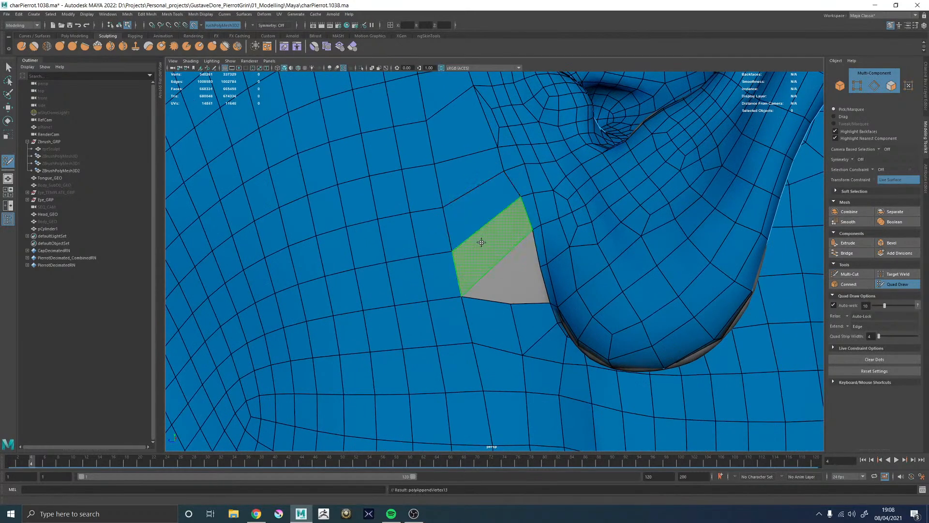
{"action": "left_click", "coordinate": [479, 243], "text": "shift"}
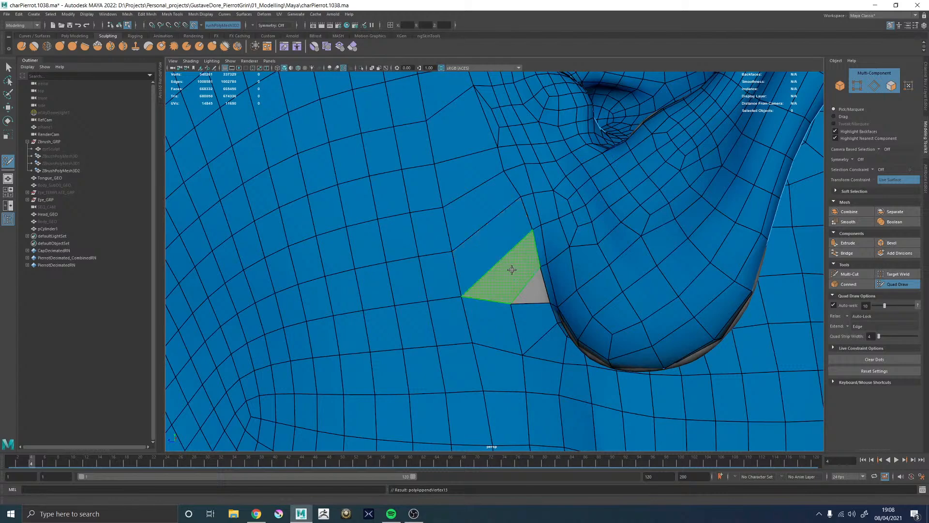
Examine the small remaining hole beside the earlobe and the surrounding cheek topology from several angles
{"action": "middle_click_drag", "start_coordinate": [476, 234], "coordinate": [457, 201], "text": "alt"}
{"action": "right_click_drag", "start_coordinate": [456, 201], "coordinate": [533, 269], "text": "alt"}
{"action": "mouse_move", "coordinate": [499, 241]}
{"action": "left_mouse_down", "text": "alt"}
{"action": "mouse_move", "coordinate": [516, 242]}
{"action": "mouse_move", "coordinate": [500, 246]}
{"action": "left_mouse_up", "text": "alt"}
{"action": "right_click_drag", "start_coordinate": [500, 247], "coordinate": [441, 187], "text": "alt"}
{"action": "left_click_drag", "start_coordinate": [476, 237], "coordinate": [484, 247], "text": "alt"}
{"action": "middle_click_drag", "start_coordinate": [477, 278], "coordinate": [473, 284], "text": "alt"}
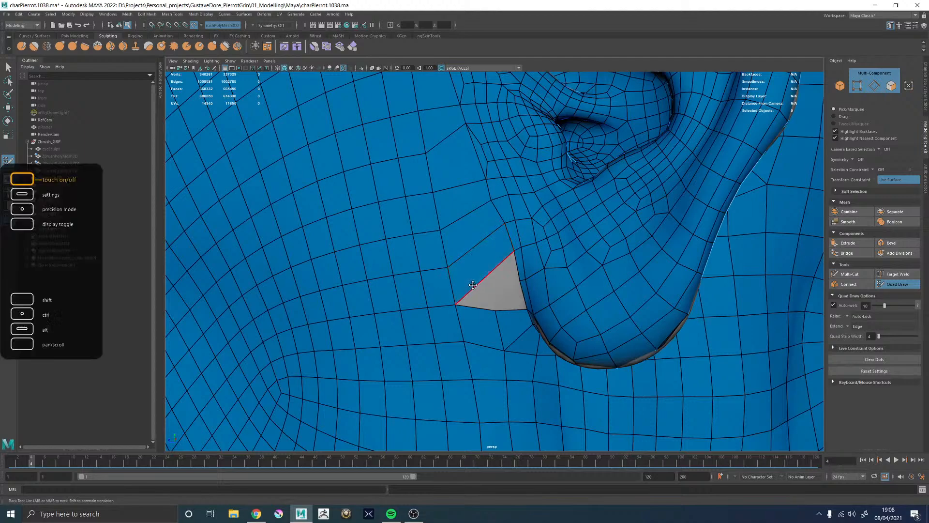
{"action": "right_click_drag", "start_coordinate": [473, 285], "coordinate": [337, 251], "text": "alt"}
{"action": "left_click_drag", "start_coordinate": [435, 257], "coordinate": [470, 266], "text": "alt"}
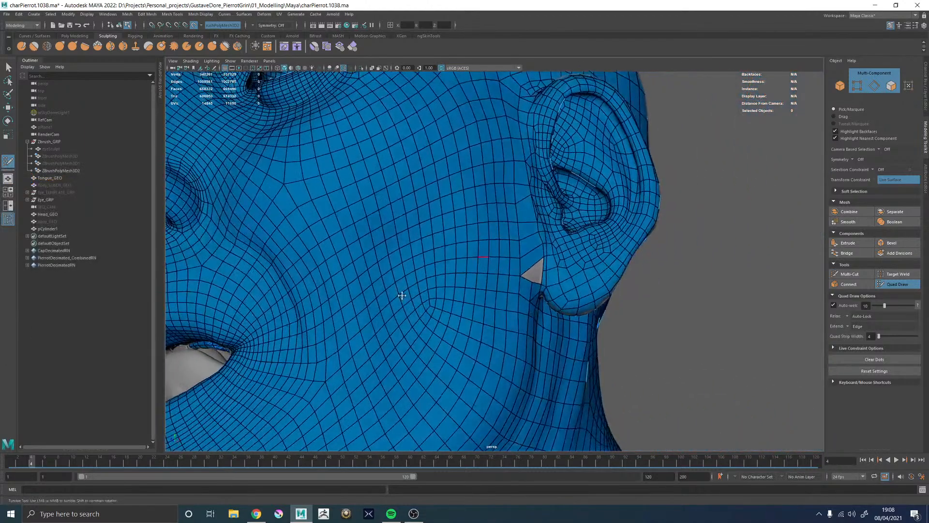
Delete the quads directly above the small hole beside the earlobe to widen the gap along the ear border
{"action": "left_click", "coordinate": [536, 258], "text": "ctrl"}
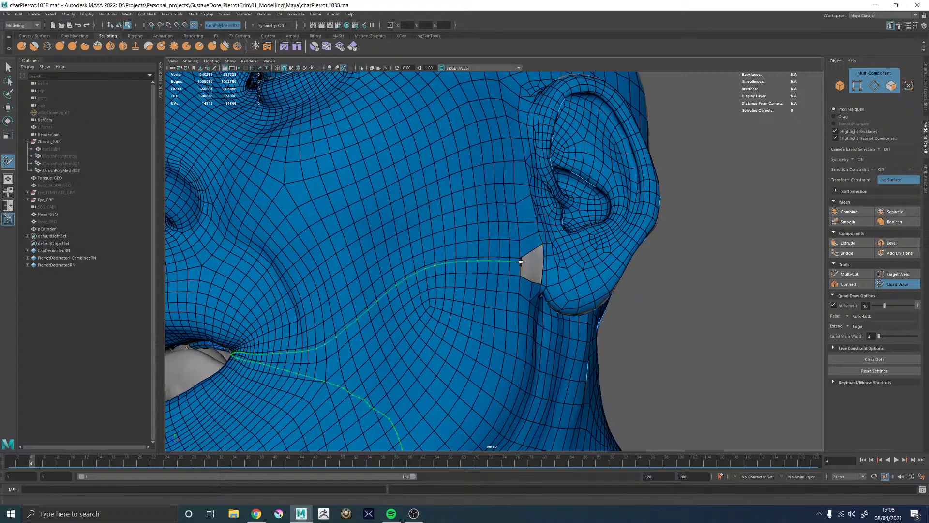
{"action": "left_click", "coordinate": [528, 247], "text": "ctrl+shift"}
{"action": "middle_click_drag", "start_coordinate": [407, 259], "coordinate": [488, 232], "text": "alt"}
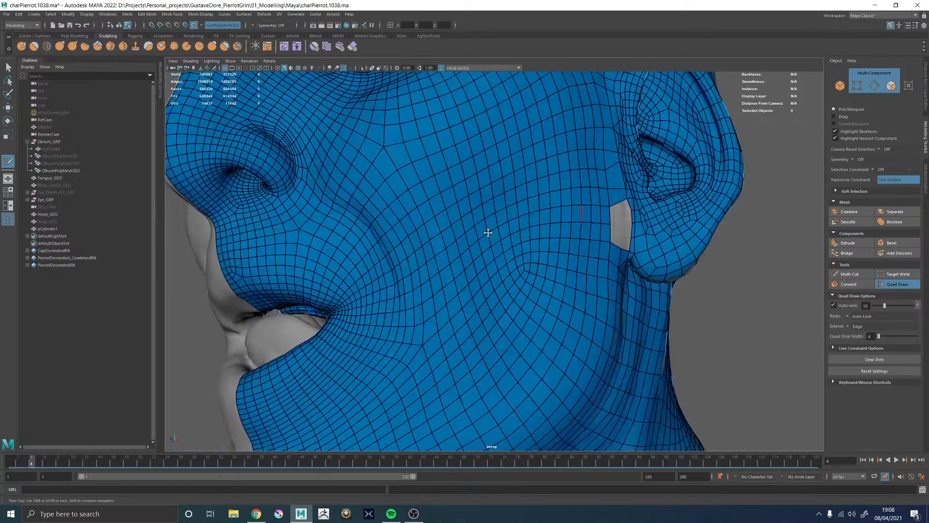
{"action": "scroll", "coordinate": [488, 232], "scroll_direction": "up", "scroll_amount": 4}
{"action": "left_click_drag", "start_coordinate": [392, 271], "coordinate": [436, 274], "text": "alt"}
{"action": "middle_click_drag", "start_coordinate": [437, 274], "coordinate": [430, 271], "text": "alt"}
{"action": "scroll", "coordinate": [429, 271], "scroll_direction": "up", "scroll_amount": 5}
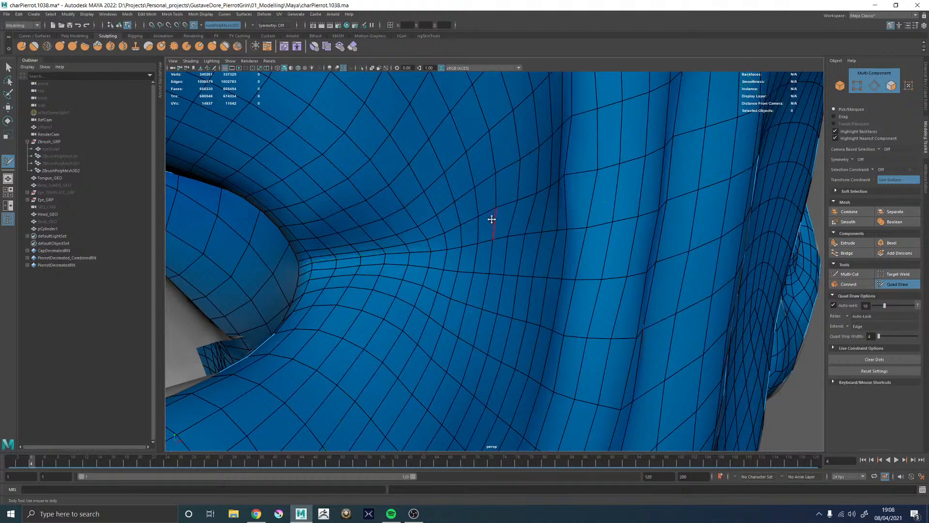
{"action": "scroll", "coordinate": [503, 219], "scroll_direction": "down", "scroll_amount": 5}
{"action": "scroll", "coordinate": [570, 228], "scroll_direction": "up", "scroll_amount": 3}
{"action": "left_click_drag", "start_coordinate": [570, 228], "coordinate": [525, 231], "text": "alt"}
{"action": "middle_click_drag", "start_coordinate": [525, 231], "coordinate": [520, 237], "text": "alt"}
{"action": "left_click_drag", "start_coordinate": [520, 237], "coordinate": [516, 236], "text": "alt"}
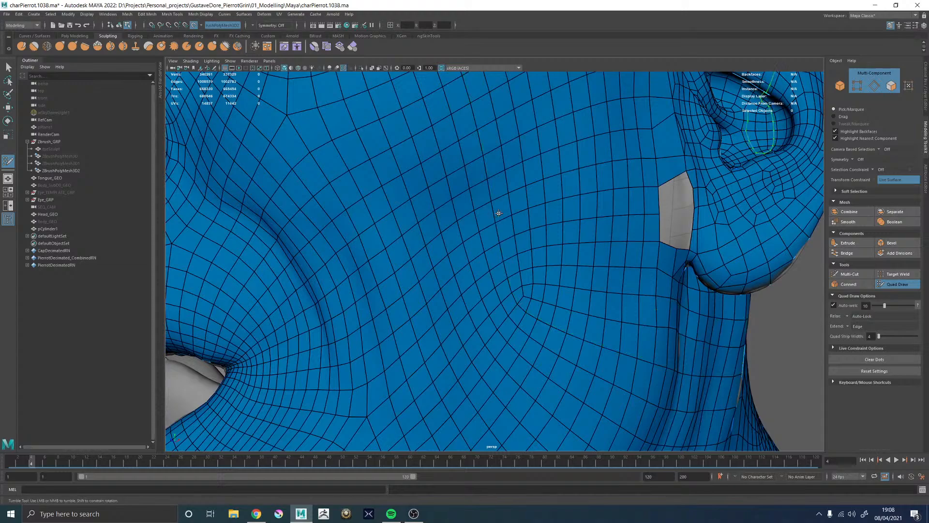
{"action": "left_click", "coordinate": [672, 166], "text": "ctrl+shift"}
Try to insert an extra edge loop from the corner of the mouth across the cheek with Quad Draw
{"action": "left_click_drag", "start_coordinate": [403, 272], "coordinate": [428, 257], "text": "alt"}
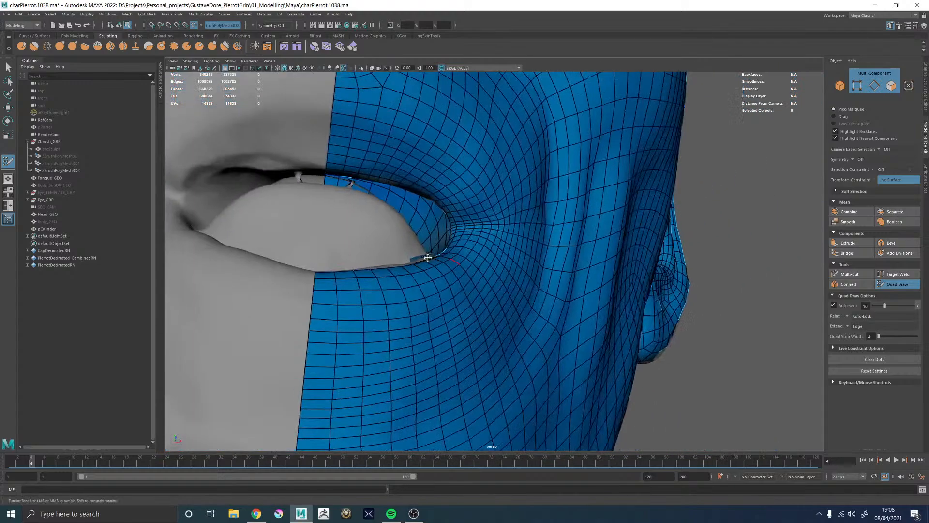
{"action": "right_click_drag", "start_coordinate": [498, 222], "coordinate": [560, 211], "text": "alt"}
{"action": "left_click_drag", "start_coordinate": [560, 211], "coordinate": [440, 242], "text": "alt"}
{"action": "middle_click_drag", "start_coordinate": [440, 242], "coordinate": [498, 145], "text": "alt"}
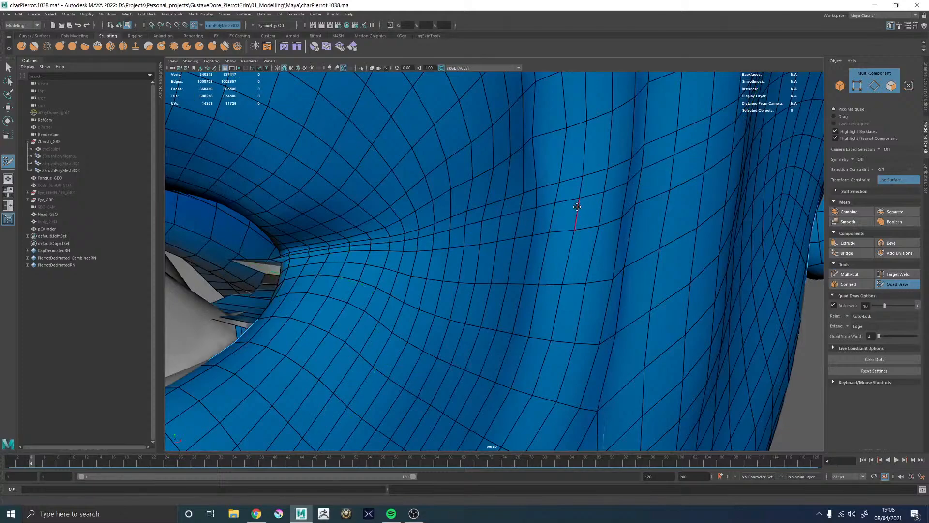
{"action": "left_click_drag", "start_coordinate": [574, 205], "coordinate": [394, 236], "text": "alt"}
{"action": "key", "text": "ctrl+z"}
Turn off the live surface and insert an edge loop from the mouth corner across the cheek with Multi-Cut
{"action": "right_click_drag", "start_coordinate": [394, 236], "coordinate": [463, 250], "text": "alt"}
{"action": "key", "text": "w"}
{"action": "left_click", "coordinate": [501, 250]}
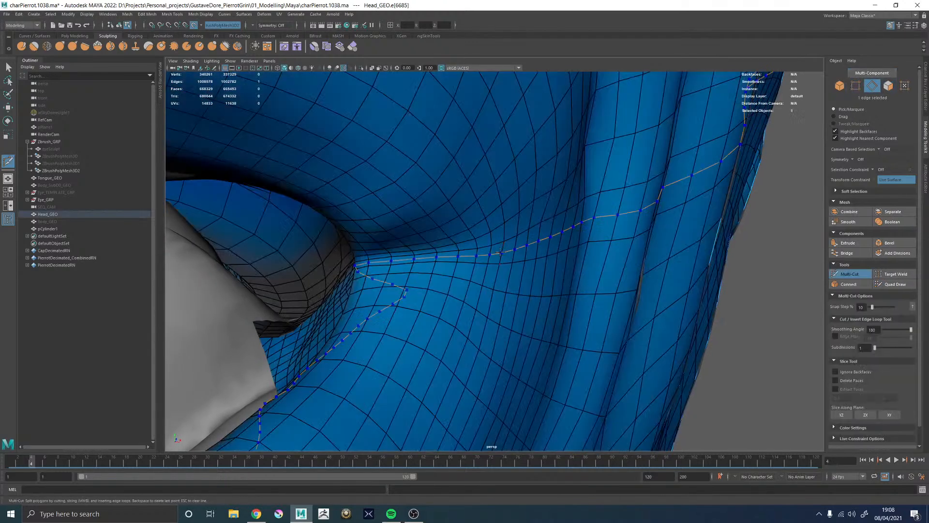
{"action": "key", "text": "w"}
{"action": "key", "text": "F8"}
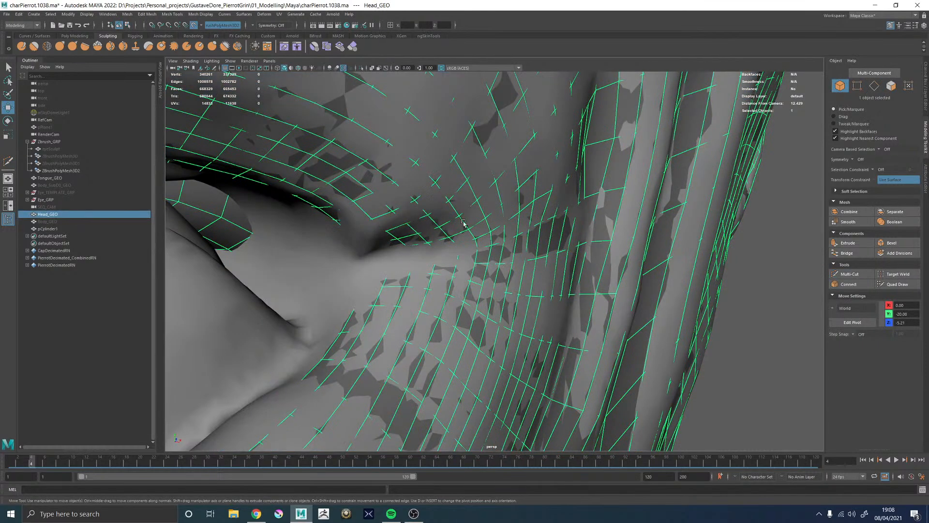
{"action": "left_click", "coordinate": [193, 25]}
{"action": "right_click_drag", "start_coordinate": [491, 246], "coordinate": [484, 250], "text": "shift"}
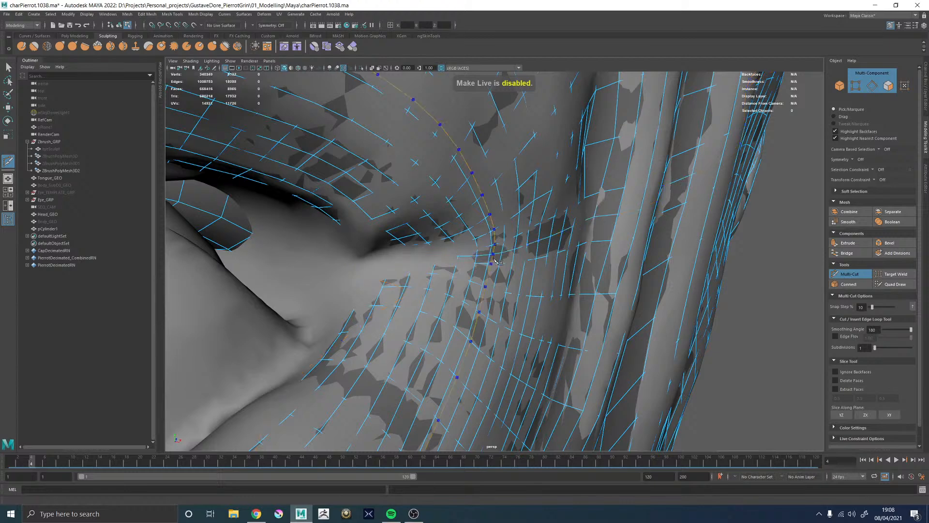
Make ZBrushPolyMesh3D2 the live surface again and resume Quad Draw on Head_GEO
{"action": "key", "text": "F8"}
{"action": "left_click", "coordinate": [883, 286]}
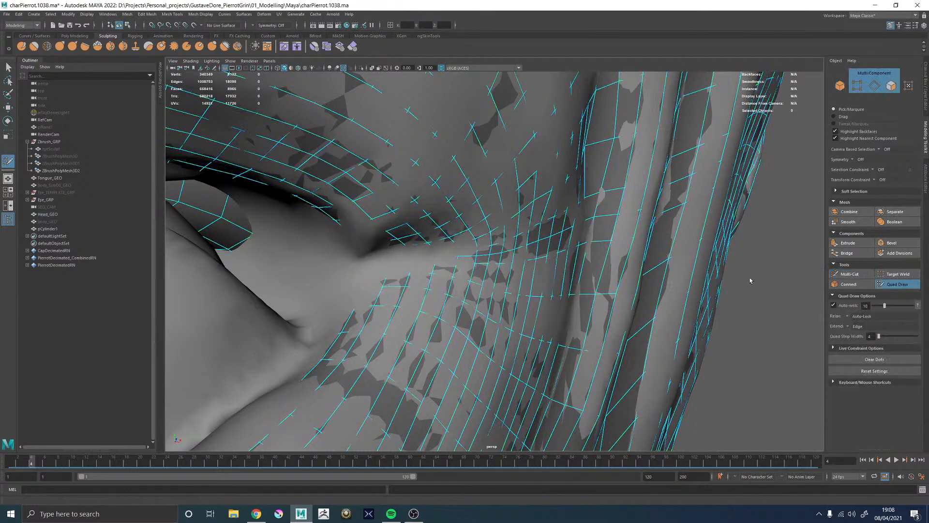
{"action": "key", "text": "w"}
{"action": "left_click", "coordinate": [337, 282]}
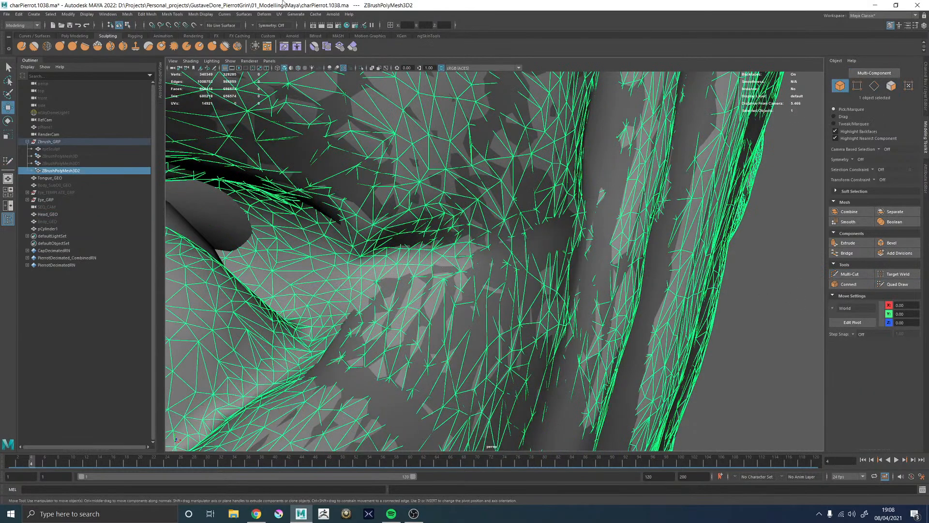
{"action": "left_click", "coordinate": [195, 25]}
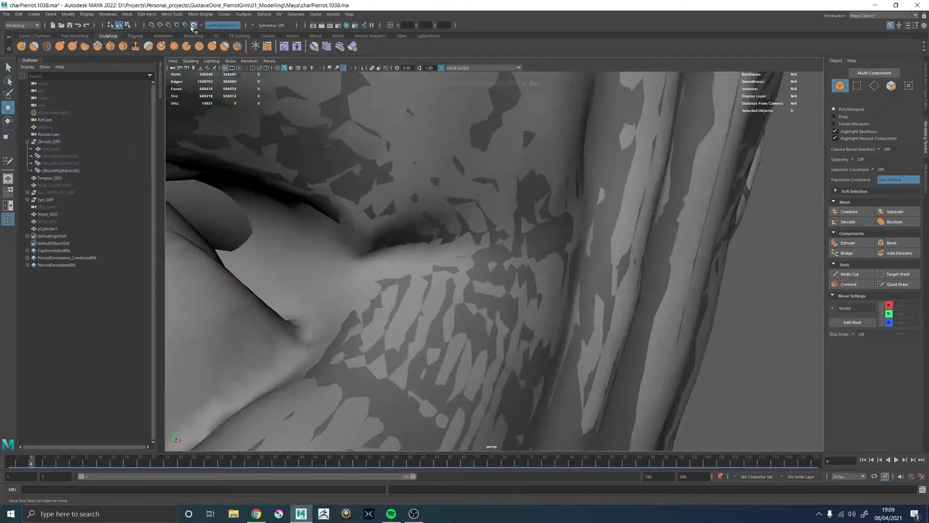
{"action": "left_click", "coordinate": [517, 245]}
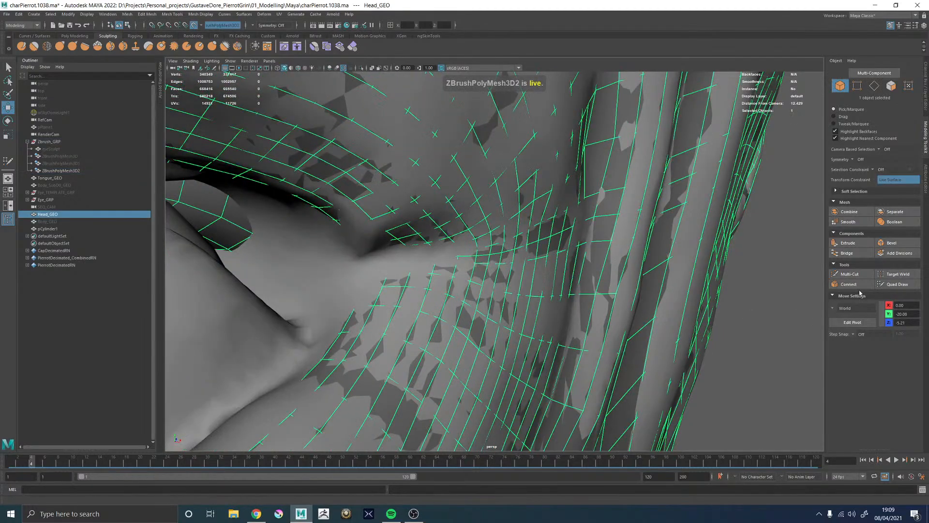
{"action": "left_click", "coordinate": [901, 285]}
Fill the upper part of the gap beside the earlobe with three quads joining the cheek to the ear border
{"action": "right_click_drag", "start_coordinate": [573, 280], "coordinate": [489, 273], "text": "alt"}
{"action": "left_click_drag", "start_coordinate": [624, 242], "coordinate": [489, 224], "text": "alt"}
{"action": "mouse_move", "coordinate": [489, 224]}
{"action": "middle_mouse_down", "text": "alt"}
{"action": "mouse_move", "coordinate": [497, 236]}
{"action": "mouse_move", "coordinate": [478, 253]}
{"action": "middle_mouse_up", "text": "alt"}
{"action": "right_click_drag", "start_coordinate": [478, 253], "coordinate": [539, 183], "text": "alt"}
{"action": "middle_click_drag", "start_coordinate": [539, 183], "coordinate": [520, 263], "text": "alt"}
{"action": "right_click_drag", "start_coordinate": [520, 263], "coordinate": [576, 251], "text": "alt"}
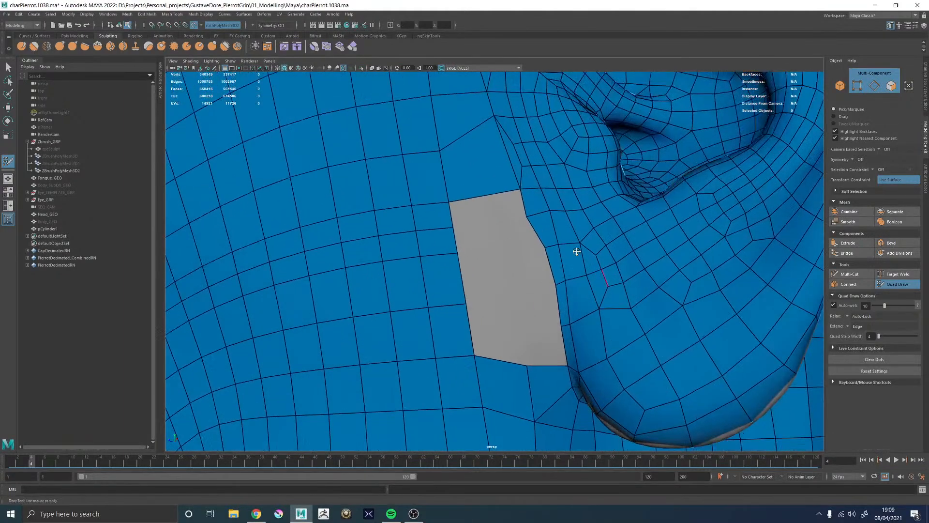
{"action": "left_click", "coordinate": [484, 210], "text": "shift"}
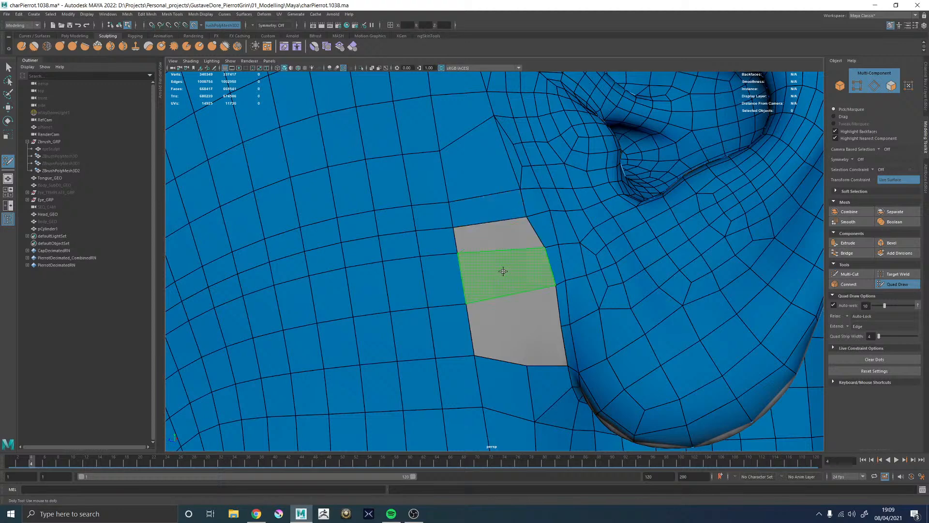
{"action": "left_click", "coordinate": [500, 306], "text": "shift"}
{"action": "left_click", "coordinate": [504, 308], "text": "shift"}
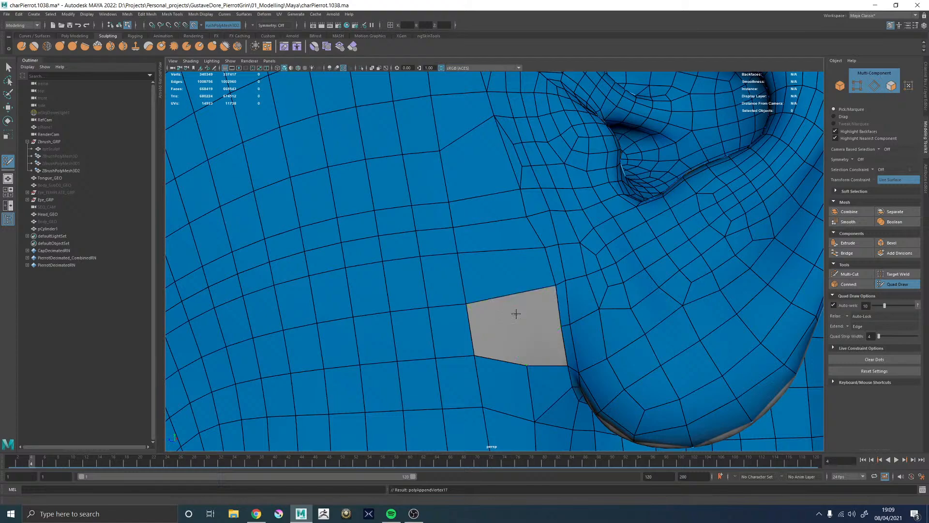
Close the rest of the gap with two quads down to the underside of the earlobe
{"action": "middle_click_drag", "start_coordinate": [516, 311], "coordinate": [489, 285], "text": "alt"}
{"action": "mouse_move", "coordinate": [489, 286]}
{"action": "right_mouse_down", "text": "alt"}
{"action": "mouse_move", "coordinate": [468, 244]}
{"action": "mouse_move", "coordinate": [499, 280]}
{"action": "right_mouse_up", "text": "alt"}
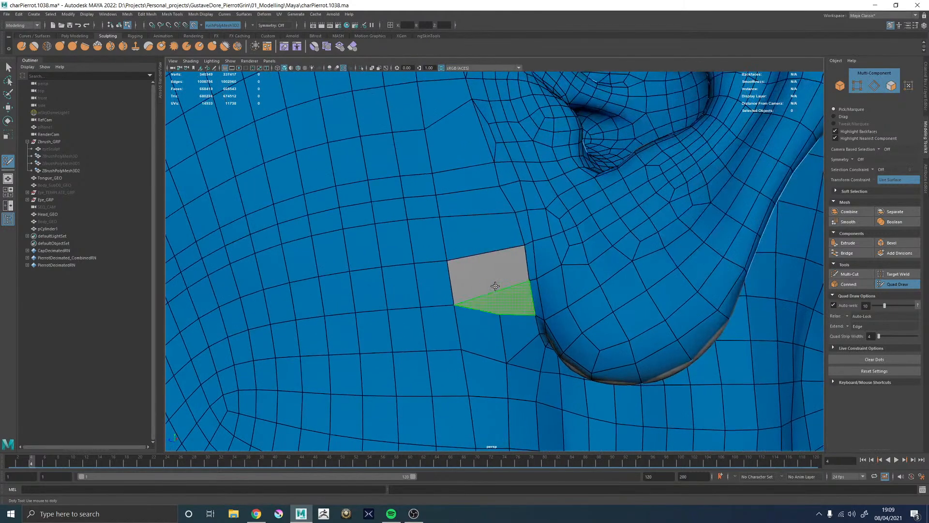
{"action": "left_click", "coordinate": [495, 286], "text": "shift"}
{"action": "left_click", "coordinate": [492, 292], "text": "shift"}
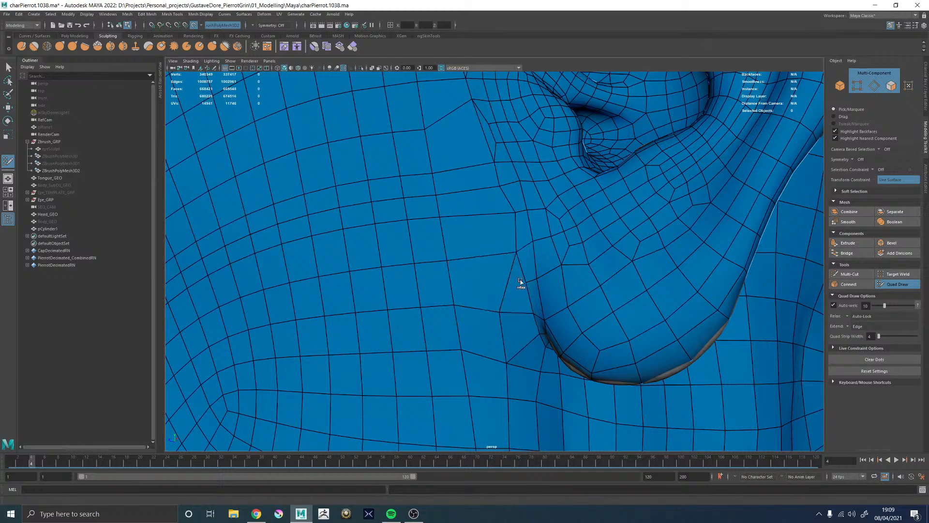
Relax the cheek quads between the earlobe and the mouth to even out their spacing
{"action": "right_click_drag", "start_coordinate": [508, 310], "coordinate": [473, 263], "text": "alt"}
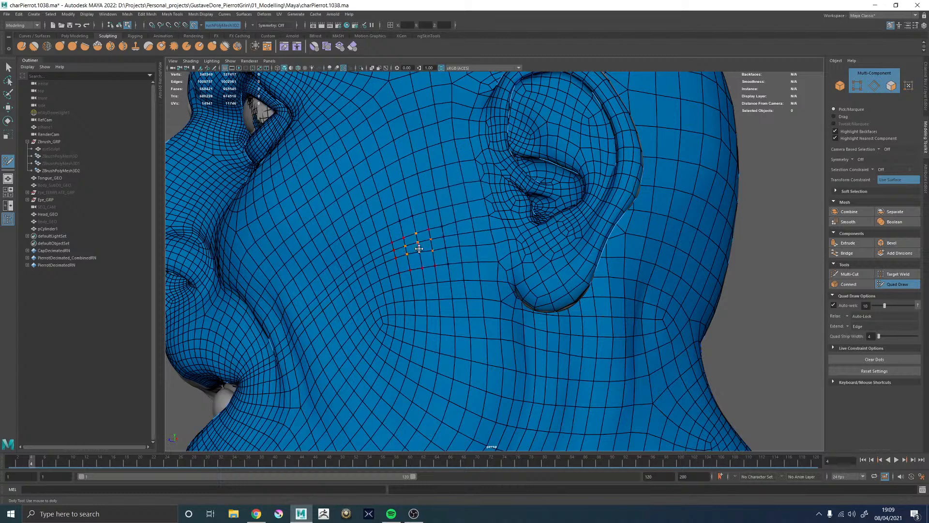
{"action": "mouse_move", "coordinate": [419, 248]}
{"action": "left_mouse_down", "text": "shift"}
{"action": "mouse_move", "coordinate": [408, 224]}
{"action": "mouse_move", "coordinate": [426, 222]}
{"action": "left_mouse_up", "text": "shift"}
{"action": "middle_click_drag", "start_coordinate": [455, 217], "coordinate": [486, 208], "text": "alt"}
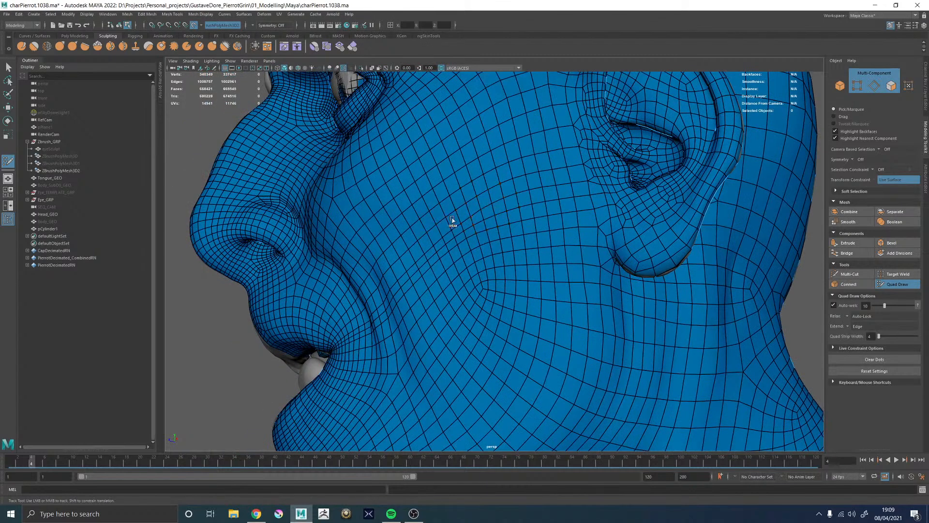
{"action": "mouse_move", "coordinate": [421, 284]}
{"action": "left_mouse_down", "text": "alt"}
{"action": "mouse_move", "coordinate": [471, 280]}
{"action": "mouse_move", "coordinate": [446, 297]}
{"action": "mouse_move", "coordinate": [425, 273]}
{"action": "left_mouse_up", "text": "alt"}
{"action": "mouse_move", "coordinate": [427, 317]}
{"action": "left_mouse_down", "text": "shift"}
{"action": "mouse_move", "coordinate": [407, 267]}
{"action": "mouse_move", "coordinate": [394, 318]}
{"action": "left_mouse_up", "text": "shift"}
Relax the crowded edge loops at the corner of the mouth
{"action": "middle_click_drag", "start_coordinate": [410, 318], "coordinate": [476, 218], "text": "alt"}
{"action": "right_click_drag", "start_coordinate": [476, 217], "coordinate": [445, 194], "text": "alt"}
{"action": "left_click_drag", "start_coordinate": [445, 194], "coordinate": [522, 194], "text": "alt"}
{"action": "right_click_drag", "start_coordinate": [523, 194], "coordinate": [601, 209], "text": "alt"}
{"action": "middle_click_drag", "start_coordinate": [599, 163], "coordinate": [549, 210], "text": "alt"}
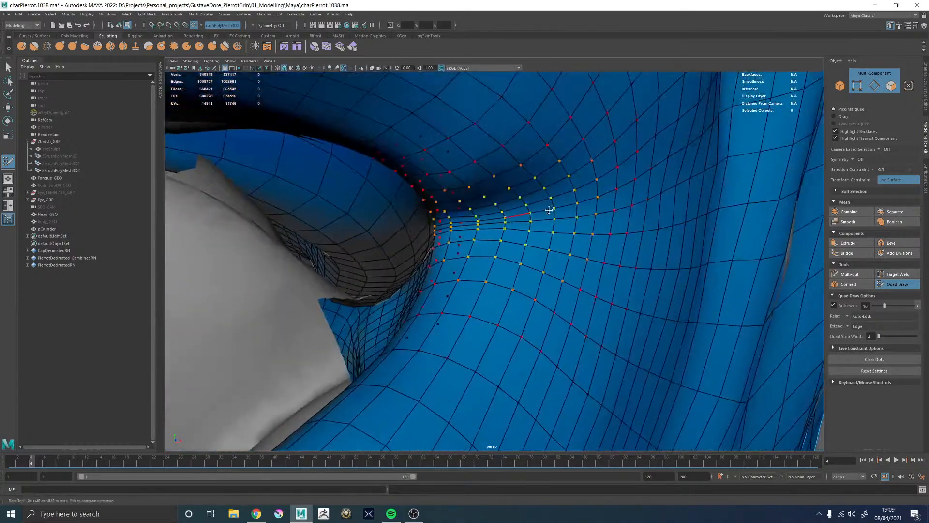
{"action": "left_click_drag", "start_coordinate": [528, 232], "coordinate": [523, 257], "text": "alt"}
{"action": "middle_click_drag", "start_coordinate": [523, 257], "coordinate": [518, 264], "text": "alt"}
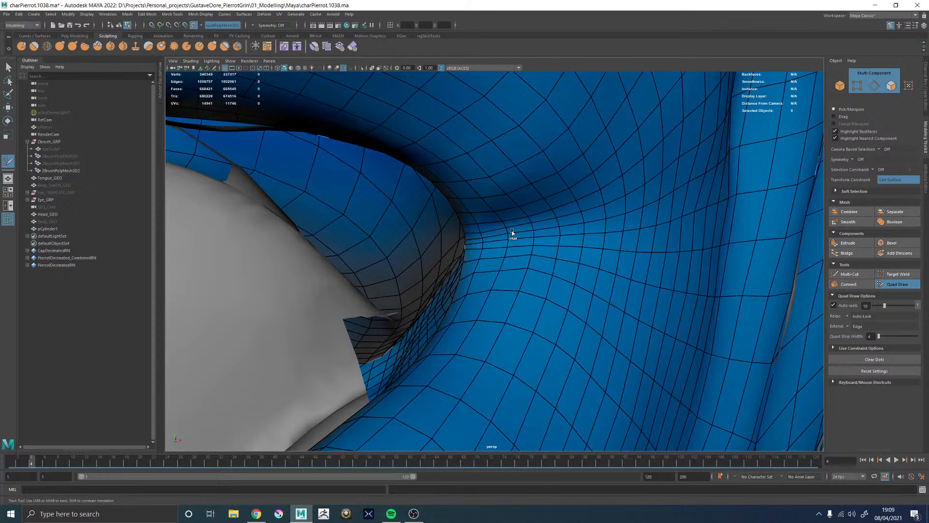
{"action": "mouse_move", "coordinate": [510, 219]}
{"action": "middle_mouse_down", "text": "alt"}
{"action": "mouse_move", "coordinate": [521, 190]}
{"action": "mouse_move", "coordinate": [545, 239]}
{"action": "middle_mouse_up", "text": "alt"}
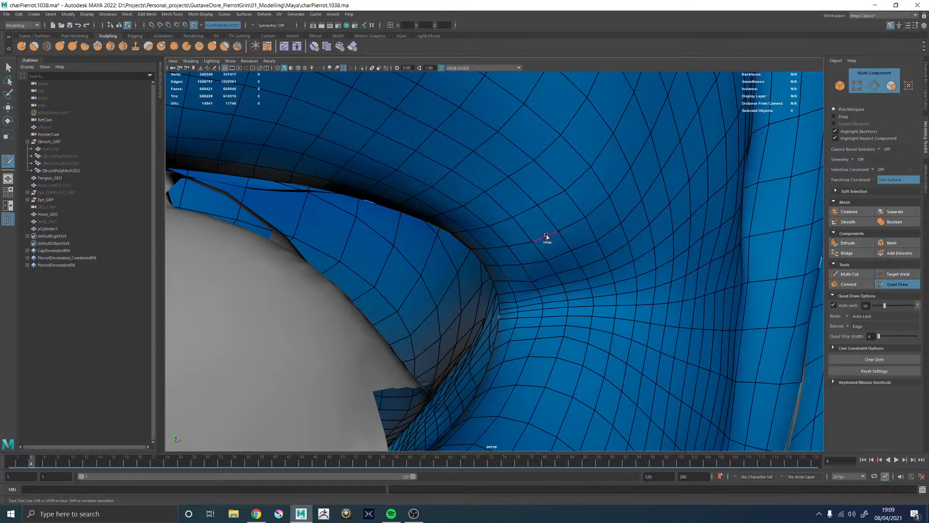
Examine the lip border and the mouth opening from the front and from below
{"action": "left_click_drag", "start_coordinate": [445, 183], "coordinate": [493, 176], "text": "alt"}
{"action": "middle_click_drag", "start_coordinate": [493, 176], "coordinate": [464, 244], "text": "alt"}
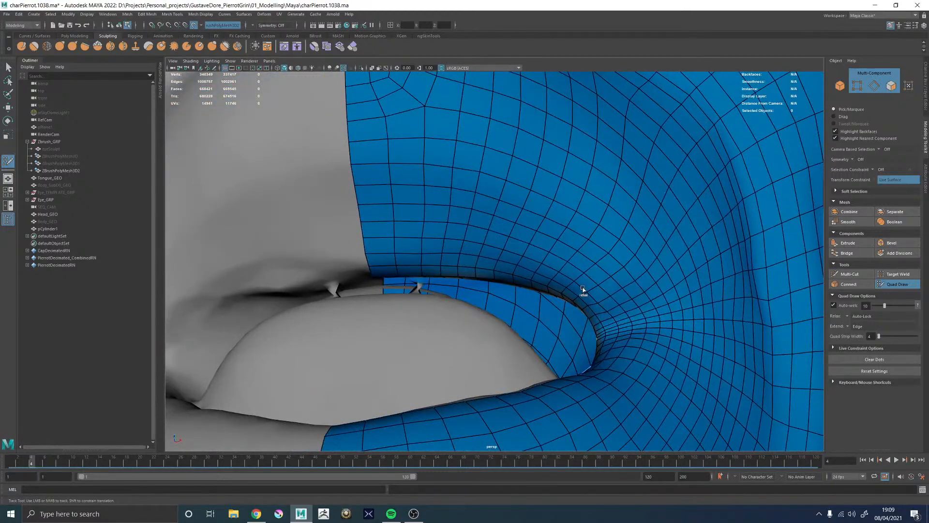
{"action": "left_click_drag", "start_coordinate": [597, 292], "coordinate": [599, 260], "text": "alt"}
{"action": "right_click_drag", "start_coordinate": [599, 260], "coordinate": [656, 317], "text": "alt"}
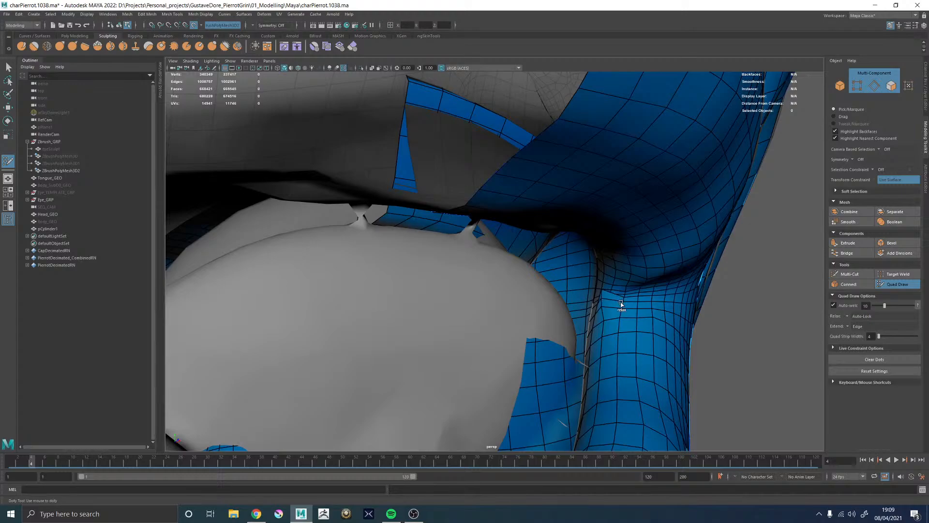
{"action": "left_click_drag", "start_coordinate": [629, 291], "coordinate": [437, 228], "text": "alt"}
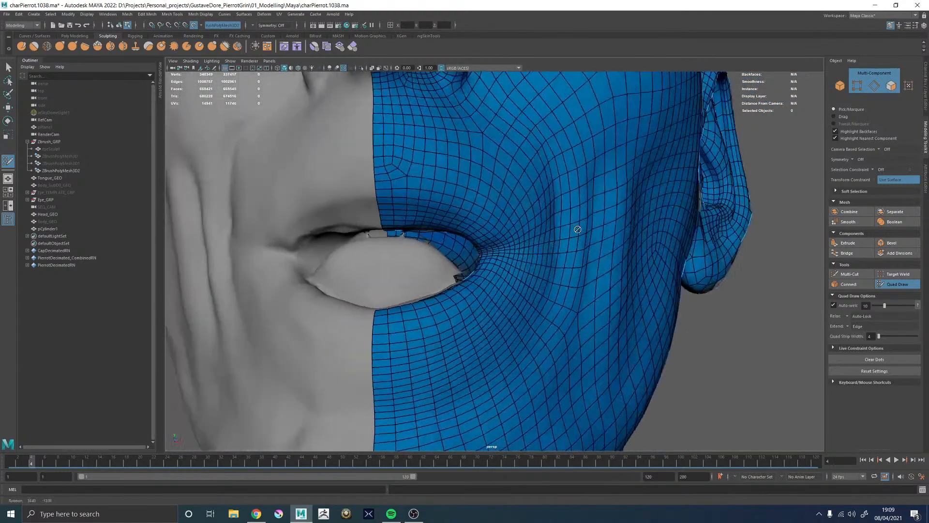
{"action": "left_click_drag", "start_coordinate": [577, 229], "coordinate": [467, 264], "text": "alt"}
{"action": "right_click_drag", "start_coordinate": [466, 264], "coordinate": [462, 187], "text": "alt"}
Examine the topology around the ear and across the side of the face from several distances
{"action": "middle_click_drag", "start_coordinate": [508, 196], "coordinate": [407, 278], "text": "alt"}
{"action": "right_click_drag", "start_coordinate": [483, 276], "coordinate": [697, 315], "text": "alt"}
{"action": "left_click_drag", "start_coordinate": [571, 256], "coordinate": [533, 247], "text": "alt"}
{"action": "middle_click_drag", "start_coordinate": [494, 236], "coordinate": [540, 211], "text": "alt"}
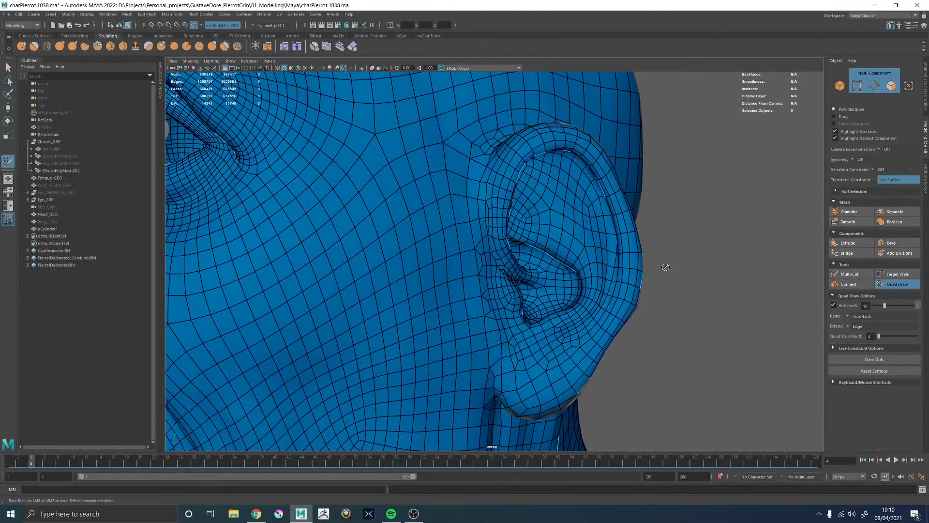
{"action": "right_click_drag", "start_coordinate": [666, 267], "coordinate": [479, 234], "text": "alt"}
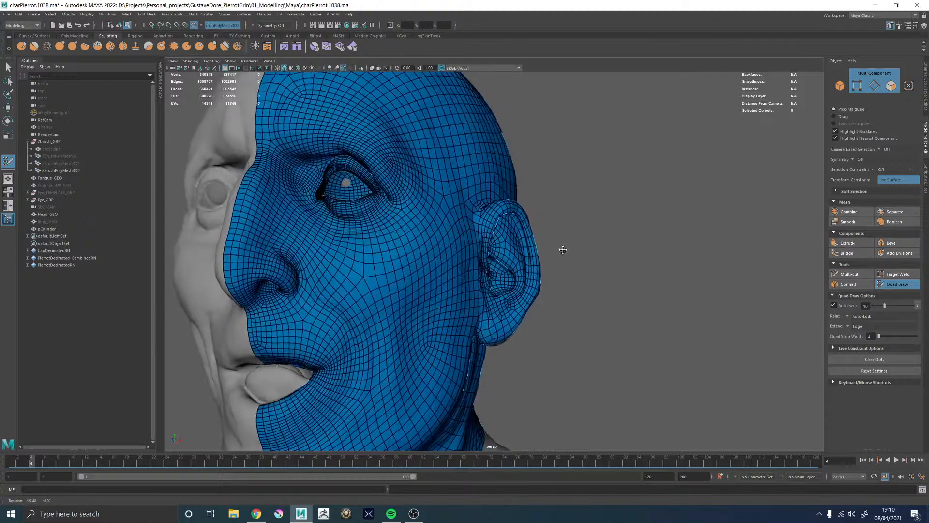
{"action": "left_click_drag", "start_coordinate": [562, 251], "coordinate": [531, 257], "text": "alt"}
{"action": "right_click_drag", "start_coordinate": [531, 257], "coordinate": [639, 309], "text": "alt"}
{"action": "mouse_move", "coordinate": [531, 246]}
{"action": "left_mouse_down", "text": "alt"}
{"action": "mouse_move", "coordinate": [554, 228]}
{"action": "mouse_move", "coordinate": [550, 243]}
{"action": "mouse_move", "coordinate": [526, 241]}
{"action": "left_mouse_up", "text": "alt"}
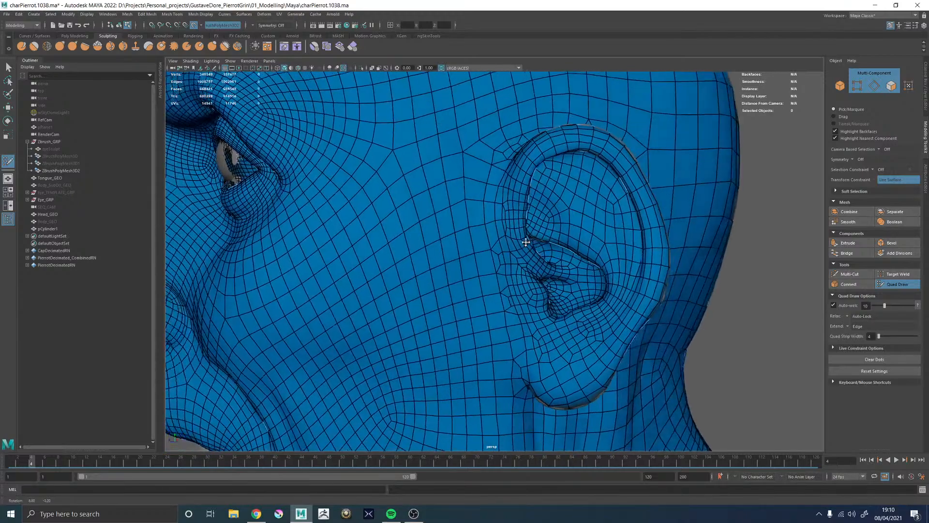
{"action": "right_click_drag", "start_coordinate": [526, 241], "coordinate": [419, 222], "text": "alt"}
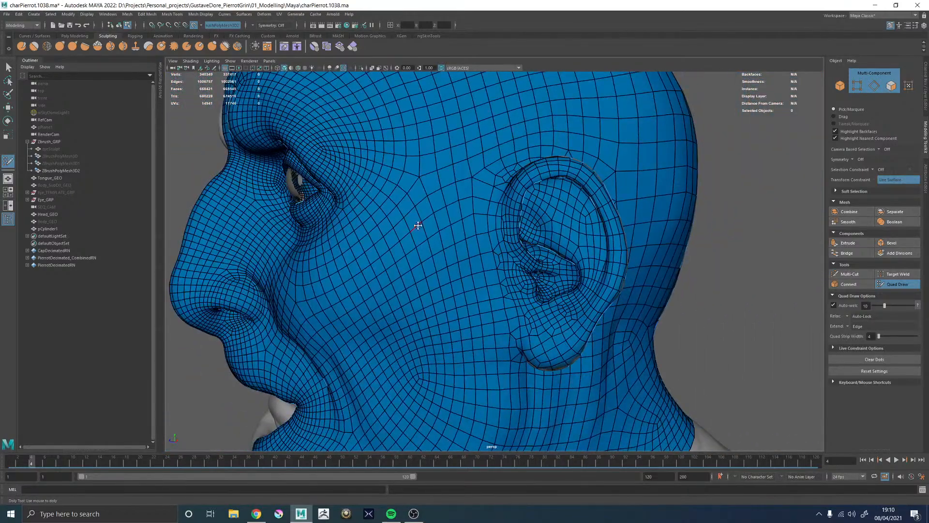
{"action": "middle_click_drag", "start_coordinate": [419, 222], "coordinate": [428, 219], "text": "alt"}
{"action": "mouse_move", "coordinate": [428, 219]}
{"action": "right_mouse_down", "text": "alt"}
{"action": "mouse_move", "coordinate": [483, 218]}
{"action": "mouse_move", "coordinate": [535, 271]}
{"action": "mouse_move", "coordinate": [510, 241]}
{"action": "mouse_move", "coordinate": [507, 269]}
{"action": "mouse_move", "coordinate": [543, 264]}
{"action": "mouse_move", "coordinate": [483, 201]}
{"action": "mouse_move", "coordinate": [529, 252]}
{"action": "right_mouse_up", "text": "alt"}
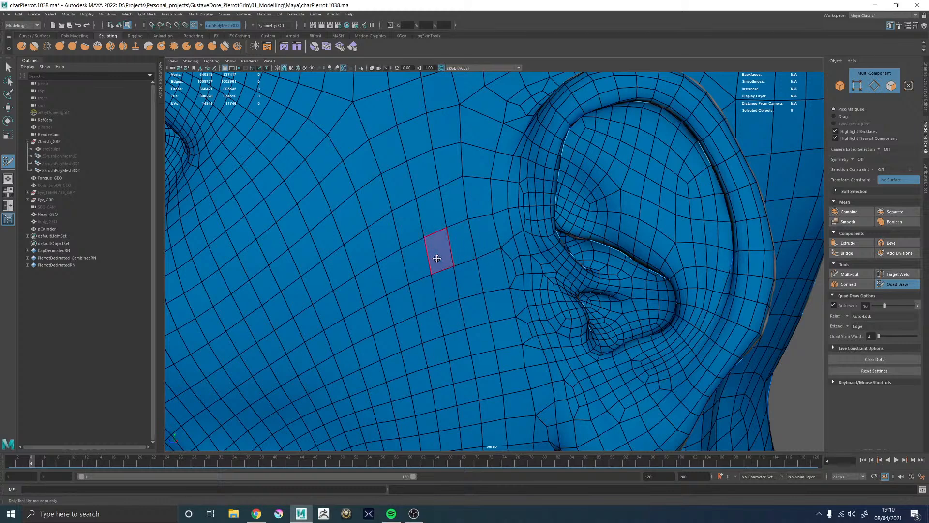
{"action": "left_click_drag", "start_coordinate": [392, 258], "coordinate": [410, 333]}
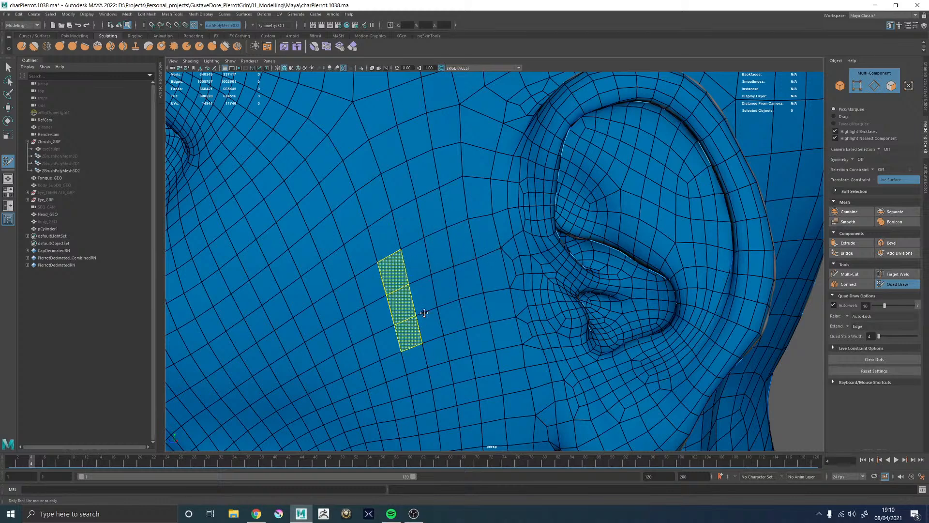
{"action": "key", "text": "ctrl+z"}
{"action": "key", "text": "ctrl+z"}
Delete one quad against the front border of the ear and another farther forward in the same cheek row
{"action": "left_click", "coordinate": [509, 269], "text": "ctrl+shift"}
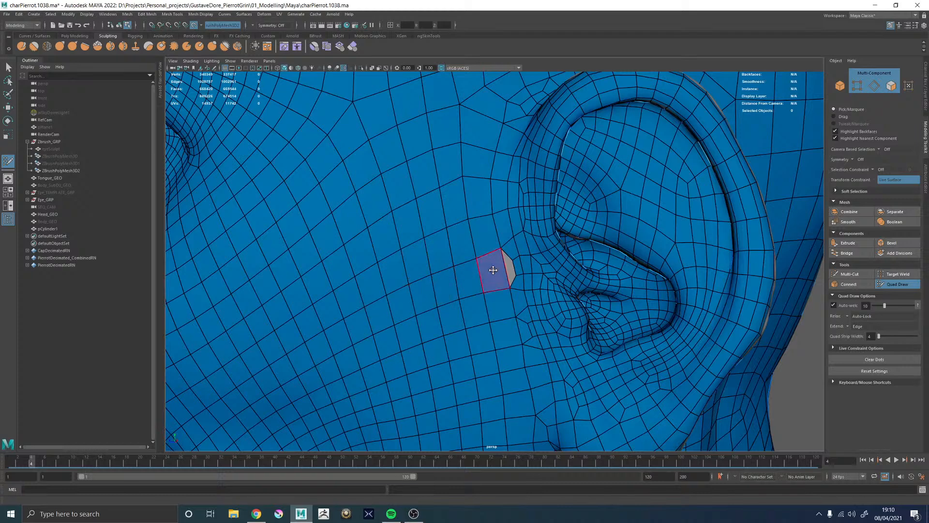
{"action": "left_click", "coordinate": [369, 325], "text": "ctrl+shift"}
{"action": "key", "text": "ctrl+z"}
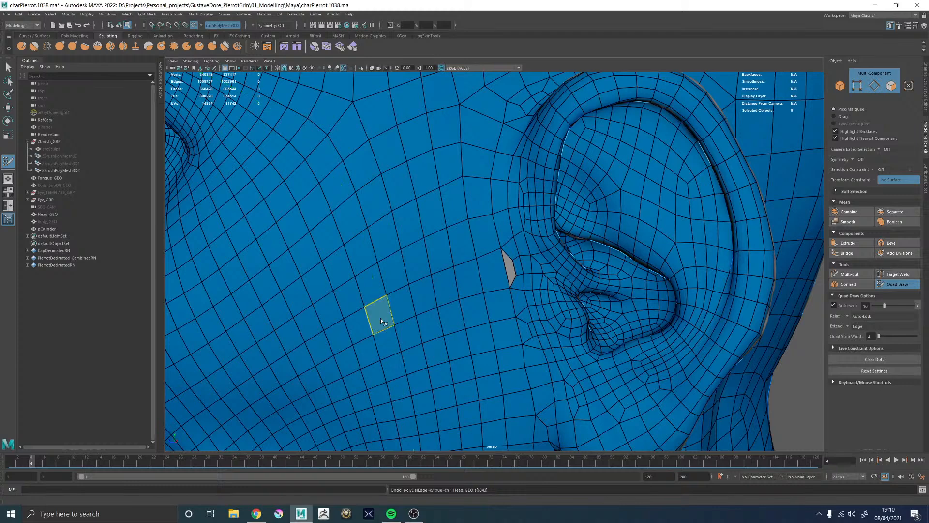
{"action": "left_click", "coordinate": [380, 320], "text": "ctrl+shift"}
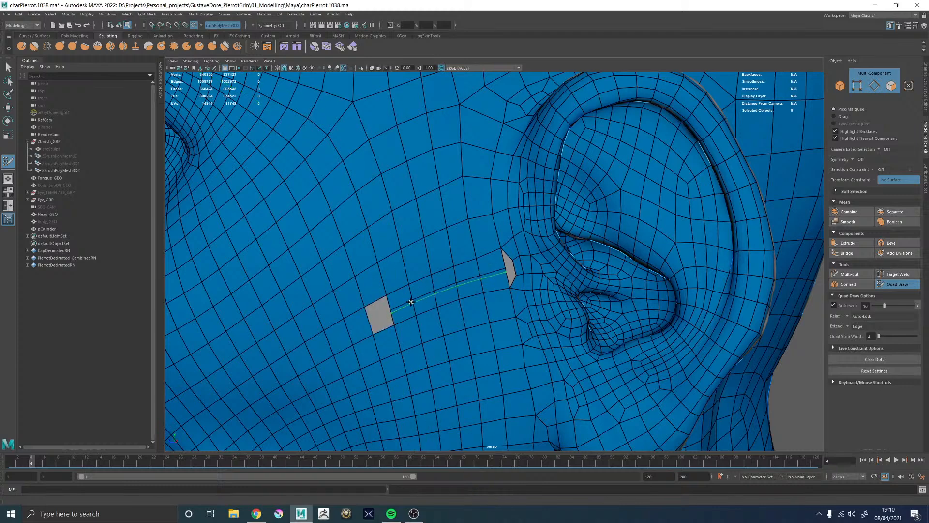
Insert an edge loop along the cheek row between the two deleted quads and fill both openings with new quads
{"action": "left_click", "coordinate": [410, 298], "text": "ctrl+shift"}
{"action": "left_click", "coordinate": [412, 305], "text": "ctrl"}
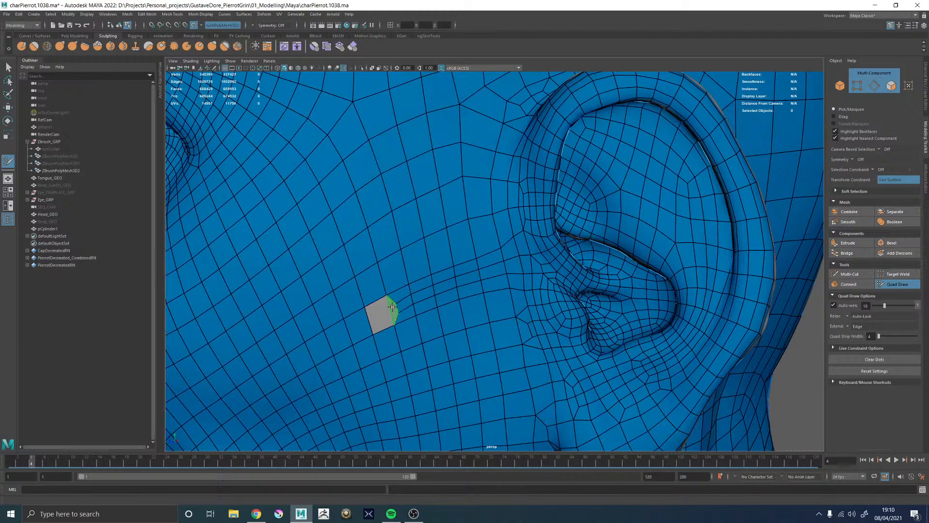
{"action": "left_click", "coordinate": [394, 308], "text": "shift"}
Try relaxing the split row of quads between the cheek and the front of the ear, checking the spacing across the head
{"action": "right_click_drag", "start_coordinate": [417, 280], "coordinate": [352, 261], "text": "alt"}
{"action": "left_click_drag", "start_coordinate": [352, 262], "coordinate": [441, 258], "text": "alt"}
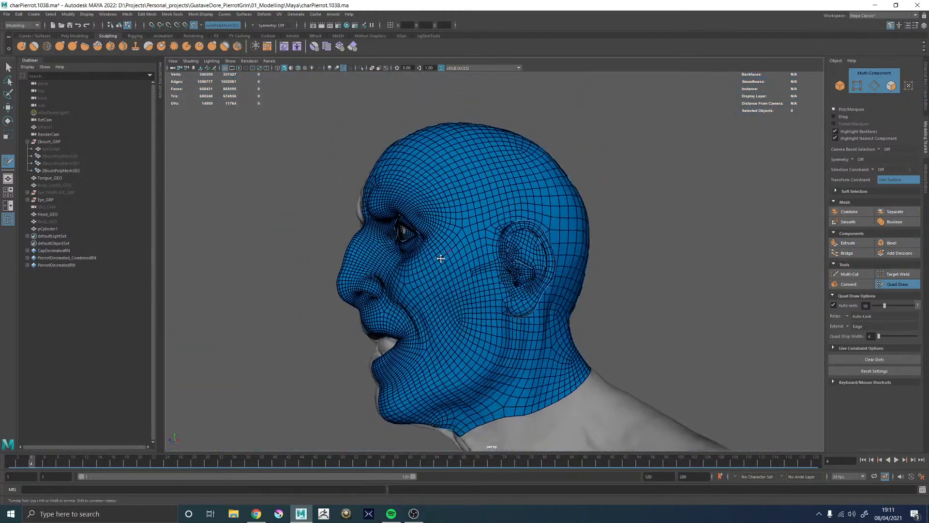
{"action": "right_click_drag", "start_coordinate": [440, 258], "coordinate": [457, 265], "text": "alt"}
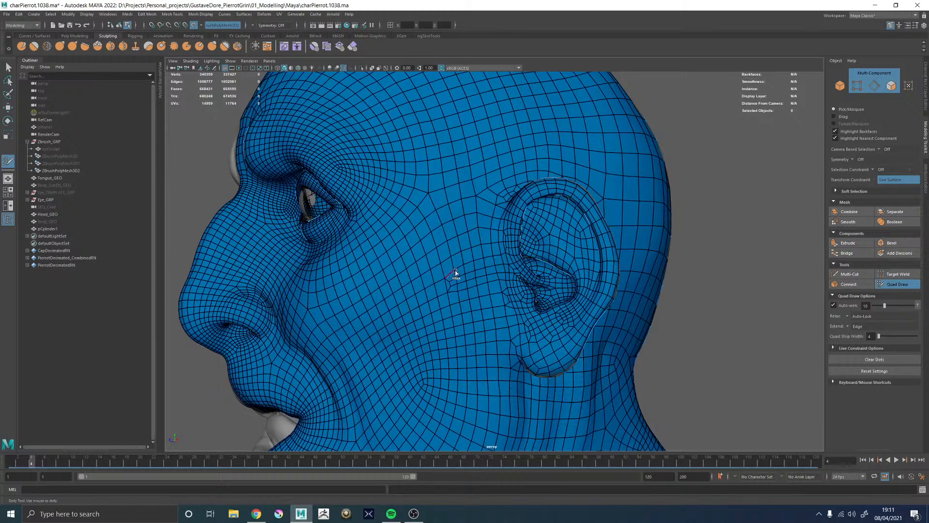
{"action": "middle_click_drag", "start_coordinate": [477, 291], "coordinate": [454, 256], "text": "alt"}
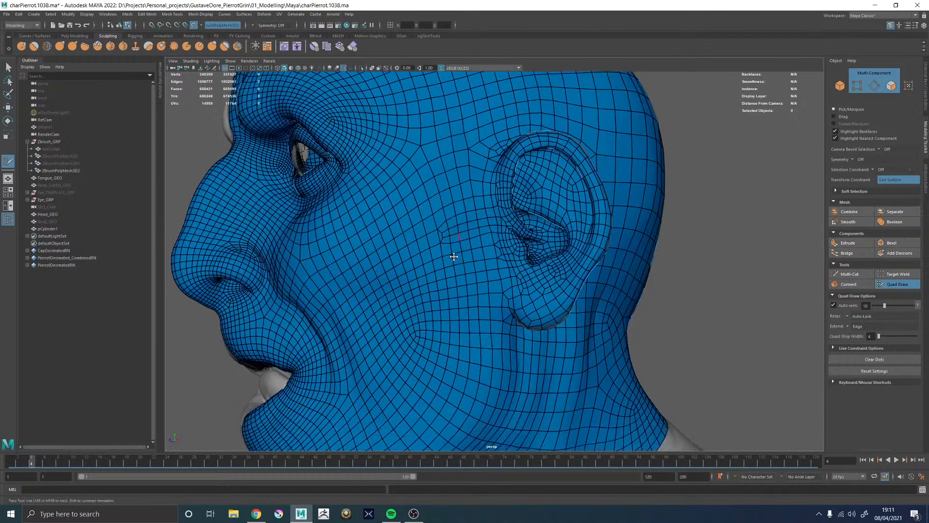
{"action": "right_click_drag", "start_coordinate": [455, 257], "coordinate": [469, 214], "text": "alt"}
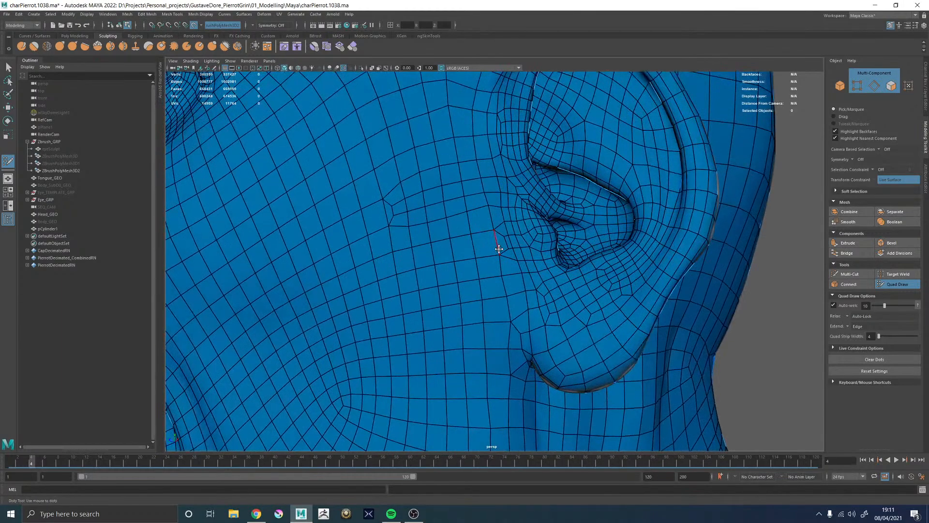
{"action": "middle_click_drag", "start_coordinate": [431, 197], "coordinate": [437, 248], "text": "alt"}
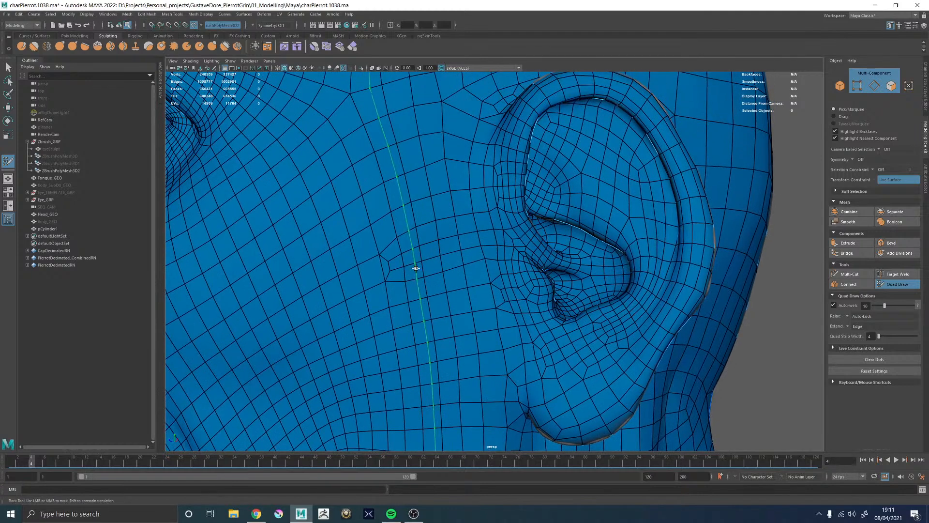
Undo the last relax strokes on the split quad row in front of the ear
{"action": "key", "text": "ctrl+z"}
{"action": "key", "text": "ctrl+z"}
{"action": "key", "text": "ctrl+z"}
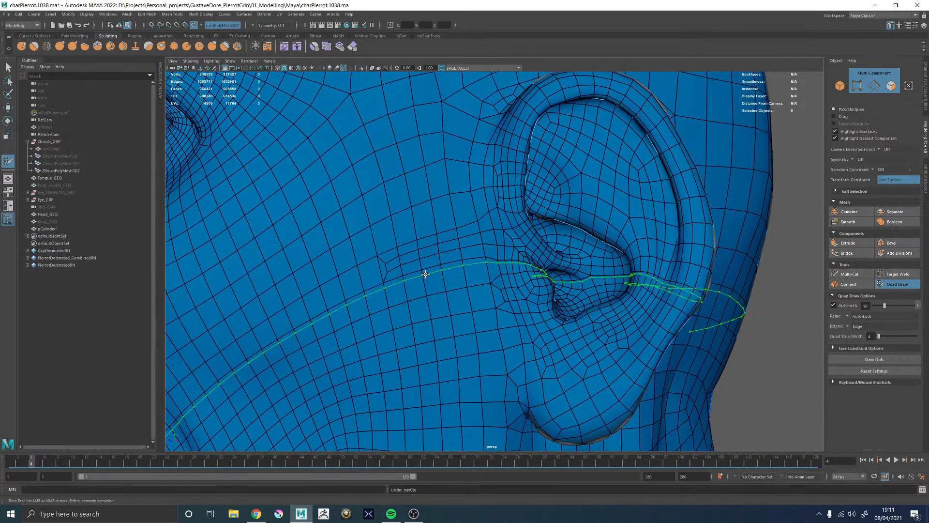
{"action": "middle_click_drag", "start_coordinate": [438, 287], "coordinate": [447, 284], "text": "alt"}
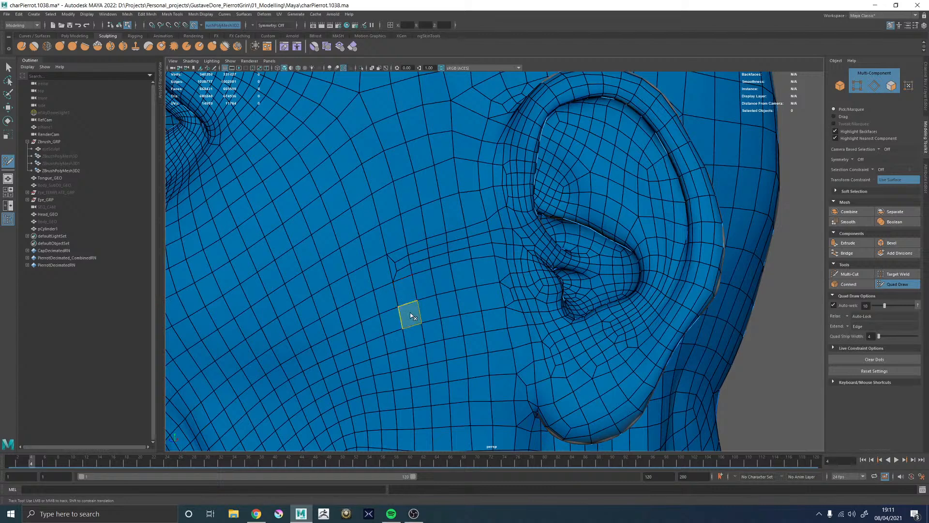
Insert edge loops across the cheek strip between the open face and the ear using Quad Draw
{"action": "left_click", "coordinate": [502, 299], "text": "ctrl"}
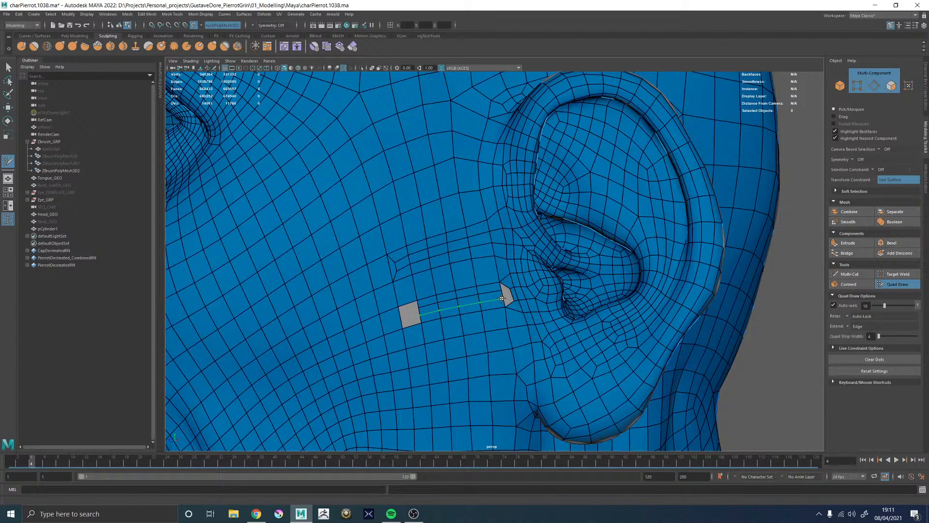
{"action": "left_click", "coordinate": [506, 295], "text": "ctrl"}
{"action": "right_click_drag", "start_coordinate": [422, 266], "coordinate": [462, 282], "text": "alt"}
{"action": "middle_click_drag", "start_coordinate": [403, 267], "coordinate": [469, 248], "text": "alt"}
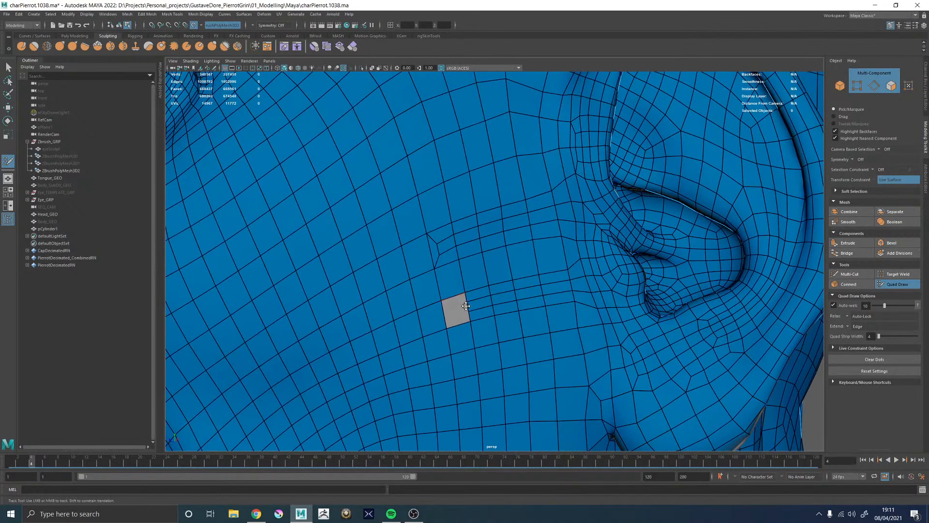
Delete the cheek faces above the open face in front of the ear to extend the hole upward
{"action": "middle_click_drag", "start_coordinate": [468, 305], "coordinate": [491, 295], "text": "alt"}
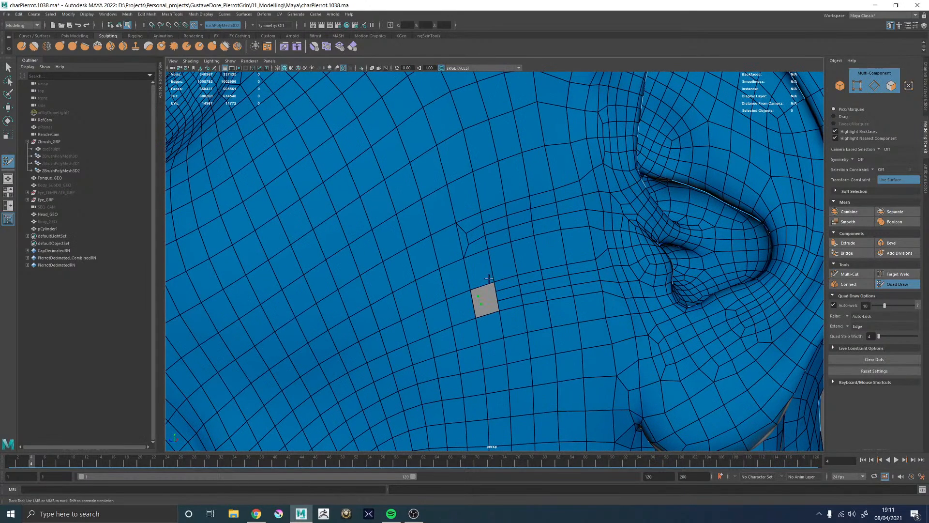
{"action": "middle_click_drag", "start_coordinate": [475, 255], "coordinate": [484, 267], "text": "alt"}
{"action": "right_click_drag", "start_coordinate": [484, 268], "coordinate": [521, 299], "text": "alt"}
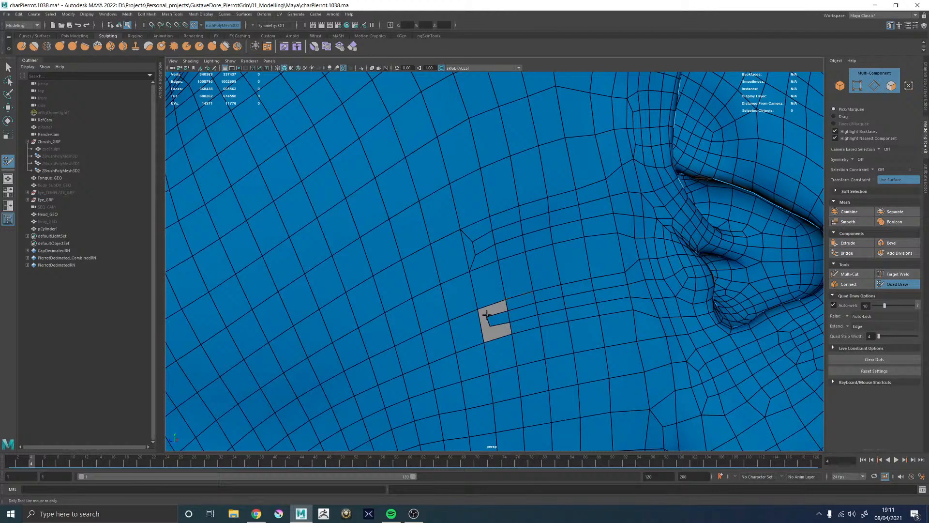
{"action": "left_click", "coordinate": [488, 287], "text": "ctrl+shift"}
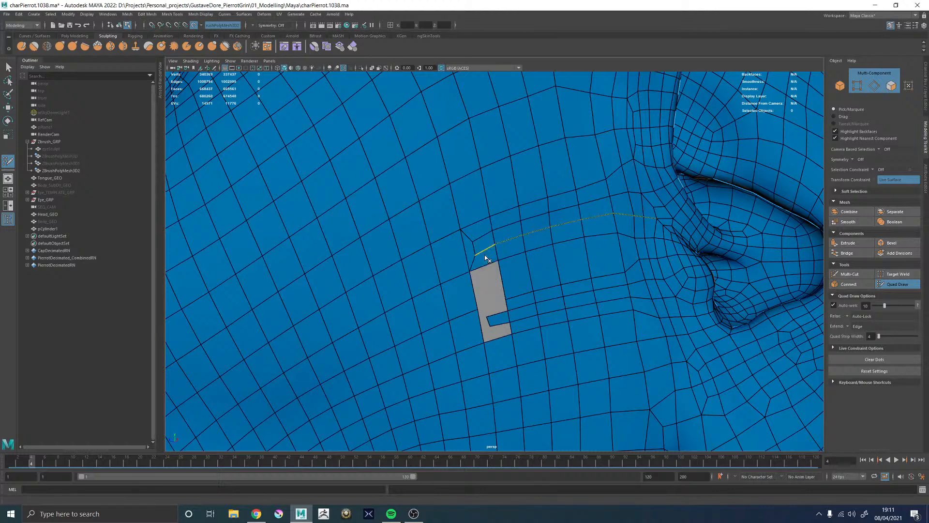
{"action": "left_click", "coordinate": [486, 257], "text": "ctrl+shift"}
Fill quads along the upper and ear-side edges of the cheek hole and adjust their shared vertex
{"action": "left_click", "coordinate": [490, 291], "text": "shift"}
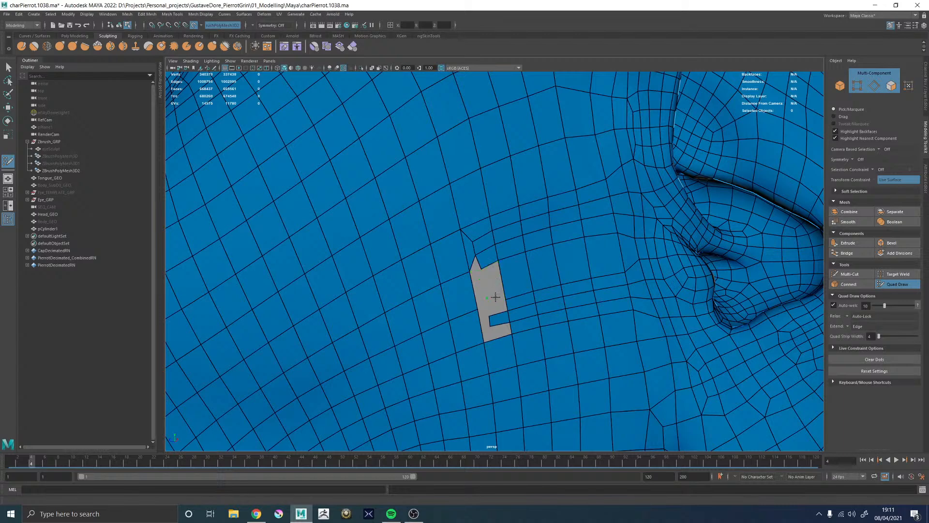
{"action": "left_click", "coordinate": [488, 297], "text": "shift"}
{"action": "left_click_drag", "start_coordinate": [484, 274], "coordinate": [487, 266]}
{"action": "scroll", "coordinate": [482, 248], "scroll_direction": "down", "scroll_amount": 1}
{"action": "right_click_drag", "start_coordinate": [482, 249], "coordinate": [530, 255], "text": "alt"}
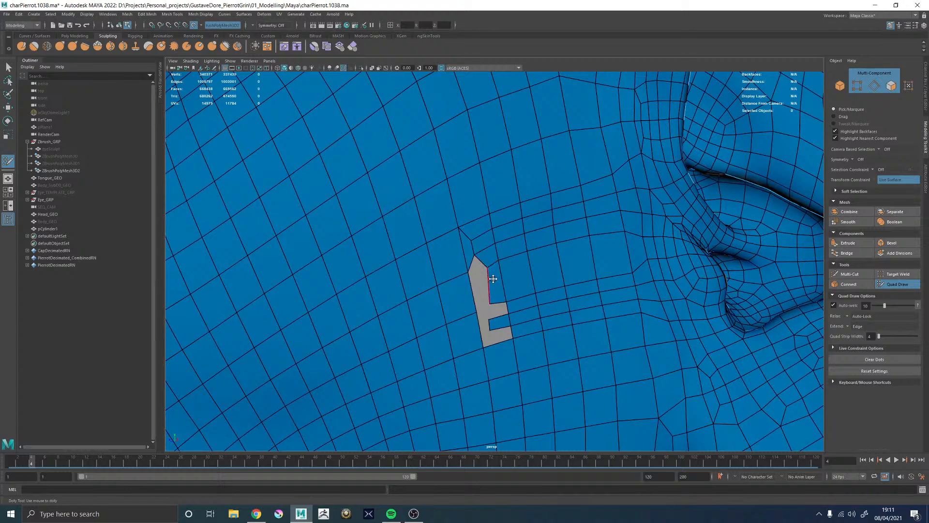
Delete the newly filled quads and the neighbouring ear-side column of faces to widen the cheek hole
{"action": "left_click", "coordinate": [489, 257], "text": "ctrl+shift"}
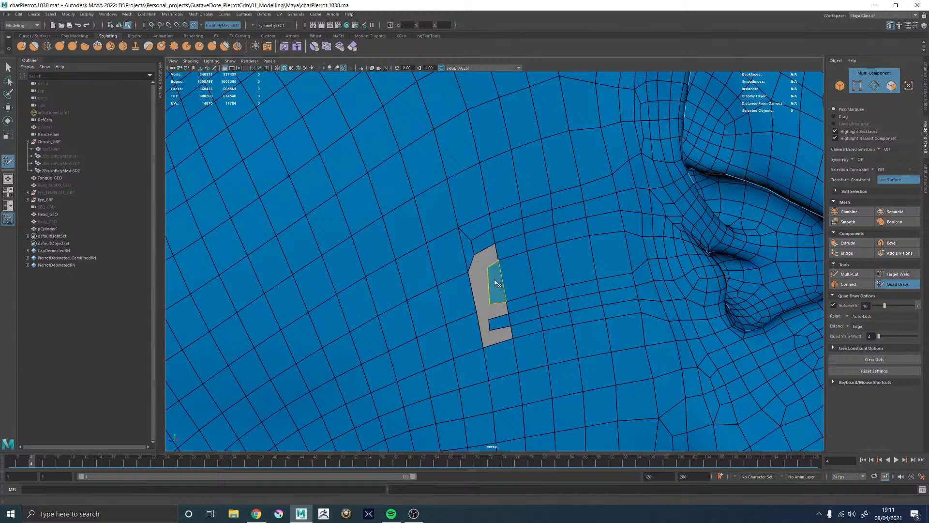
{"action": "left_click", "coordinate": [496, 280], "text": "ctrl+shift"}
{"action": "mouse_move", "coordinate": [493, 260]}
{"action": "left_mouse_down"}
{"action": "mouse_move", "coordinate": [509, 243]}
{"action": "mouse_move", "coordinate": [524, 327]}
{"action": "mouse_move", "coordinate": [508, 325]}
{"action": "mouse_move", "coordinate": [490, 279]}
{"action": "left_mouse_up"}
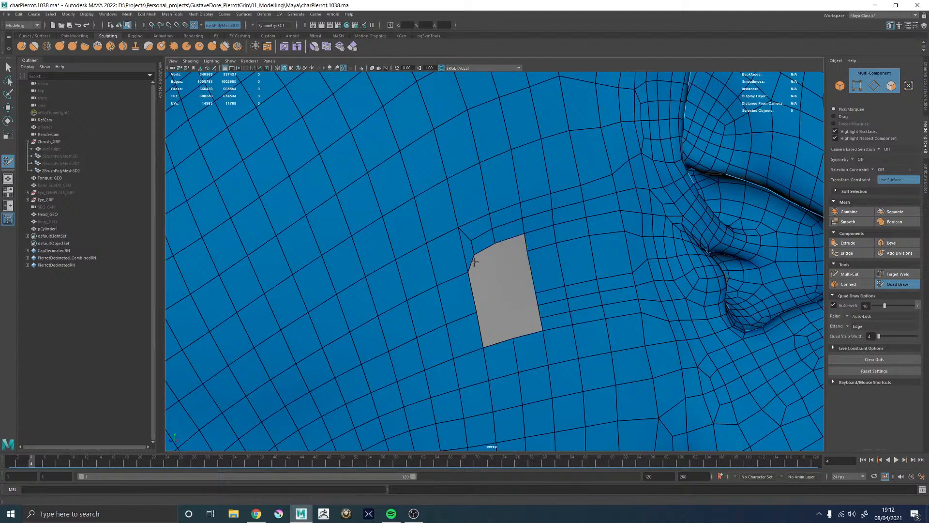
Fill a border of quads along the face-side and lower edges of the cheek hole
{"action": "scroll", "coordinate": [476, 261], "scroll_direction": "up", "scroll_amount": 2}
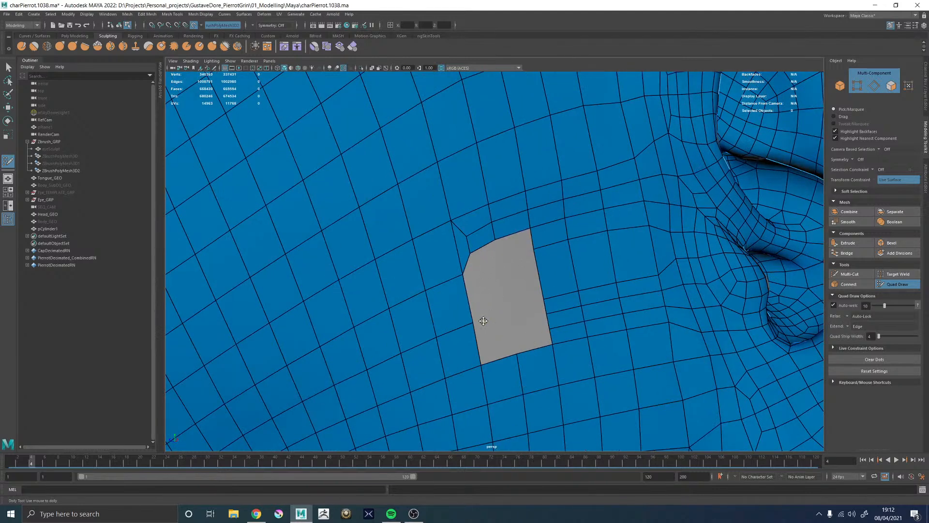
{"action": "left_click", "coordinate": [491, 346], "text": "shift"}
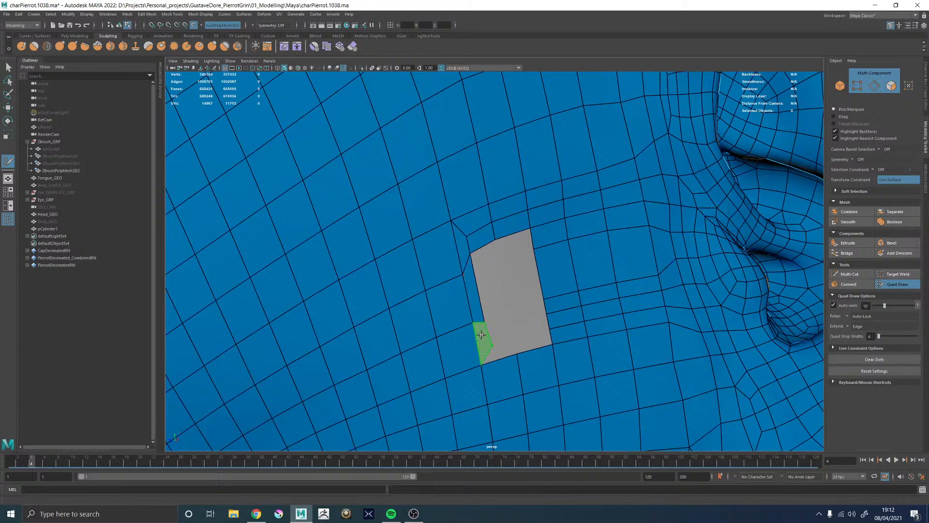
{"action": "left_click", "coordinate": [504, 350], "text": "shift"}
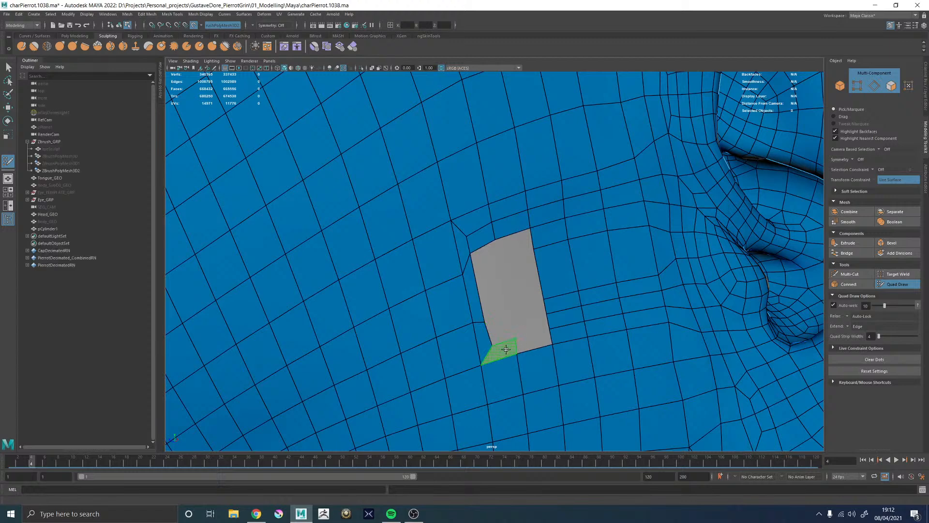
{"action": "left_click", "coordinate": [508, 347], "text": "shift"}
{"action": "left_click", "coordinate": [552, 336], "text": "shift"}
{"action": "right_click_drag", "start_coordinate": [536, 213], "coordinate": [379, 223], "text": "alt"}
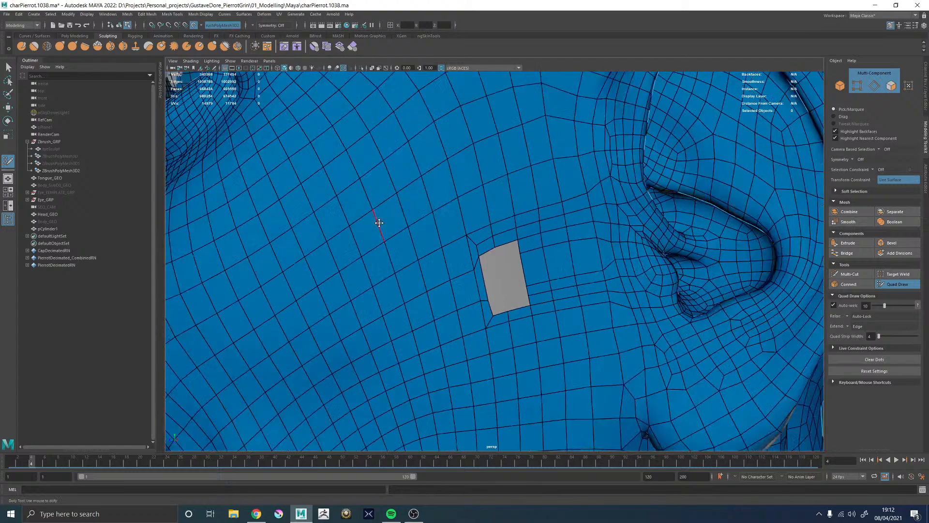
Delete the head mesh's history in object mode and reactivate Quad Draw on it
{"action": "key", "text": "w"}
{"action": "right_click_drag", "start_coordinate": [444, 248], "coordinate": [521, 148]}
{"action": "left_click", "coordinate": [897, 284]}
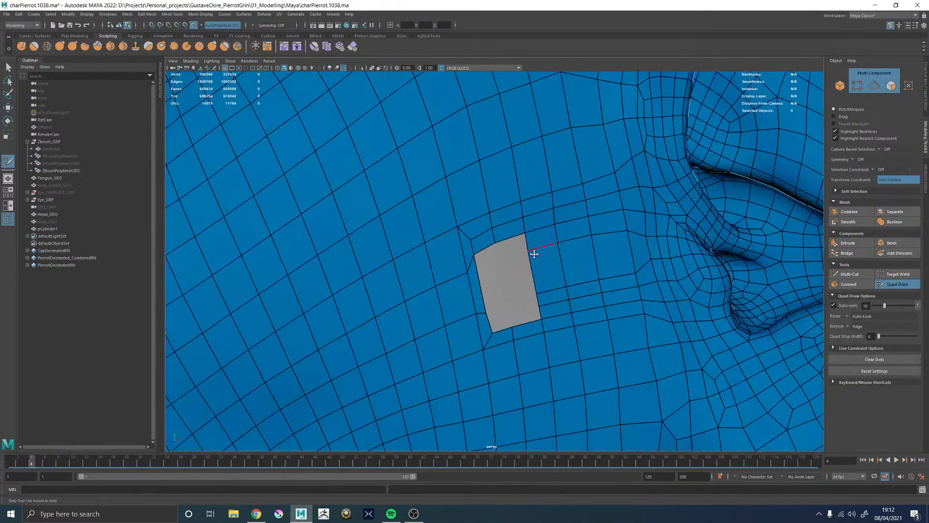
Replace the face at the hole's upper face-side corner with an angled quad and place a dot inside the hole
{"action": "middle_click_drag", "start_coordinate": [534, 254], "coordinate": [543, 263], "text": "alt"}
{"action": "right_click_drag", "start_coordinate": [516, 237], "coordinate": [573, 264], "text": "alt"}
{"action": "left_click", "coordinate": [486, 245], "text": "ctrl+shift"}
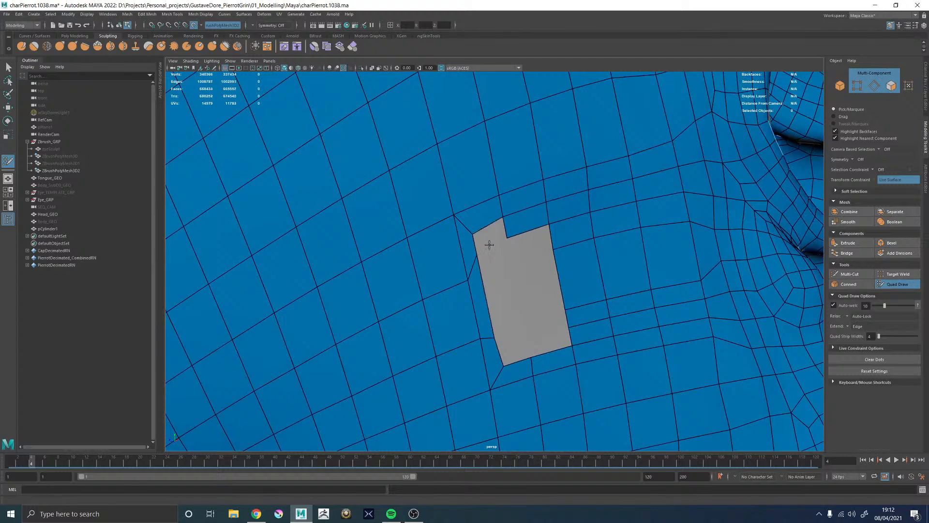
{"action": "left_click", "coordinate": [493, 237], "text": "shift"}
{"action": "left_click_drag", "start_coordinate": [478, 256], "coordinate": [483, 271]}
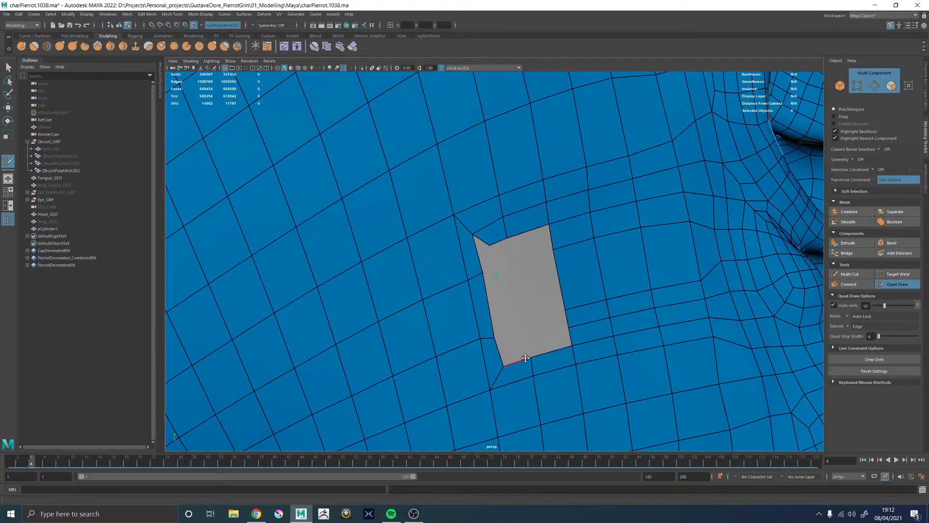
Place dots inside the hole and fill a second ring of quads along its lower and face-side edges
{"action": "middle_click_drag", "start_coordinate": [502, 326], "coordinate": [494, 316], "text": "alt"}
{"action": "left_click", "coordinate": [524, 327]}
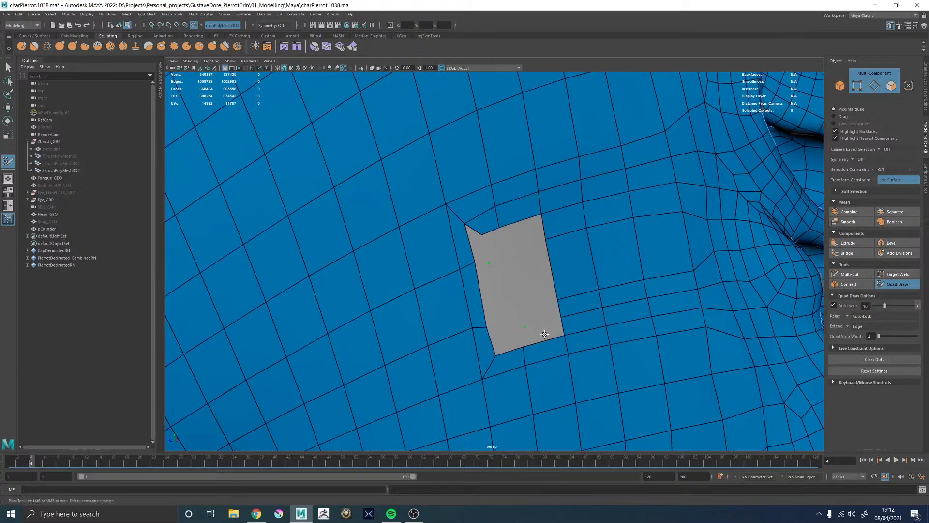
{"action": "left_click", "coordinate": [544, 332], "text": "shift"}
{"action": "left_click", "coordinate": [506, 329]}
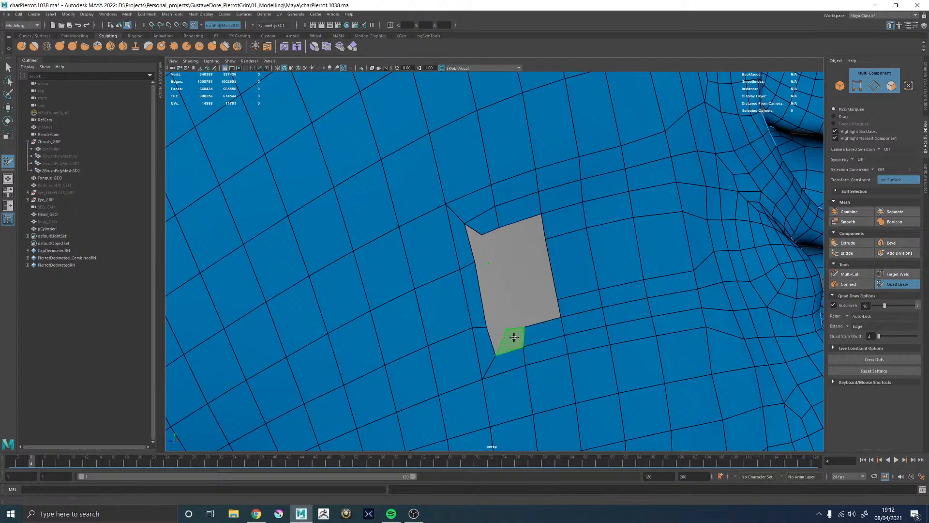
{"action": "left_click", "coordinate": [493, 317], "text": "shift"}
{"action": "left_click", "coordinate": [487, 289], "text": "shift"}
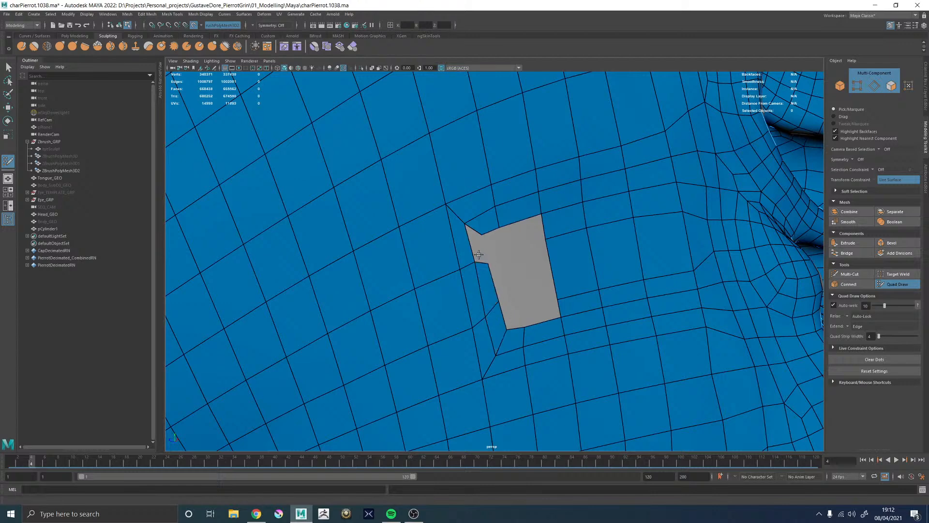
{"action": "left_click", "coordinate": [498, 246], "text": "shift"}
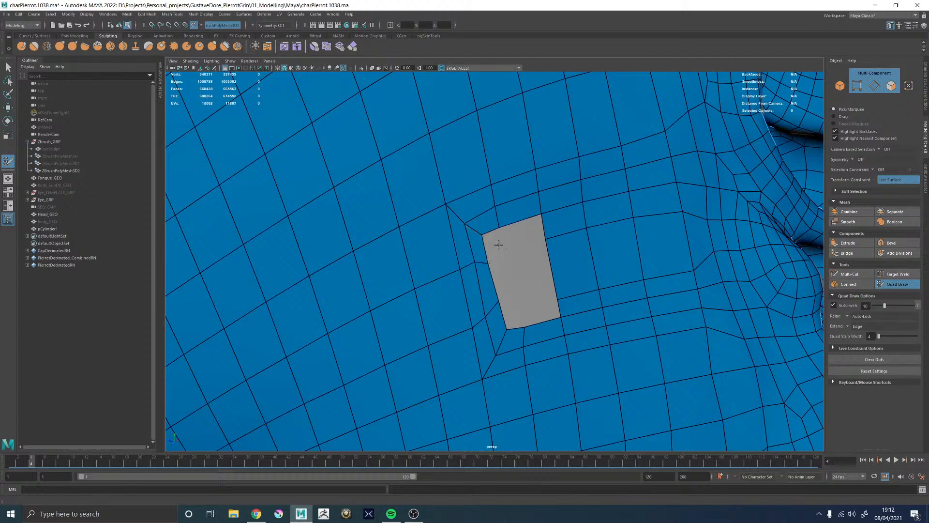
Place two inner dots and fill the remaining centre of the cheek hole with quads
{"action": "left_click", "coordinate": [505, 253]}
{"action": "left_click", "coordinate": [511, 314], "text": "shift"}
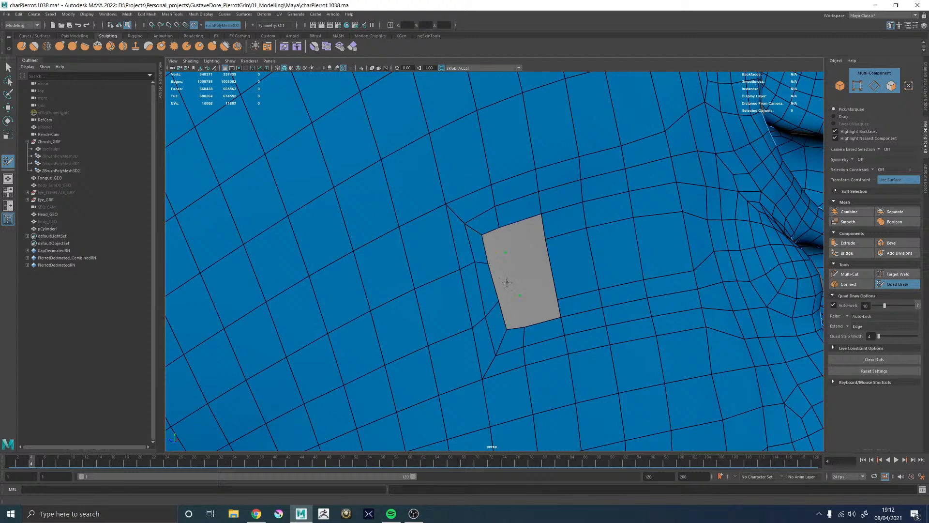
{"action": "left_click", "coordinate": [495, 247], "text": "shift"}
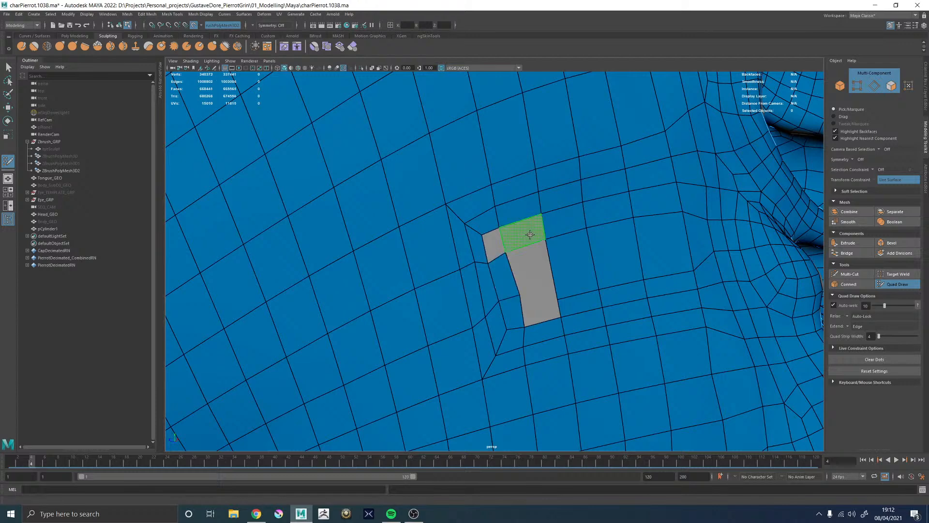
{"action": "left_click", "coordinate": [539, 267], "text": "shift"}
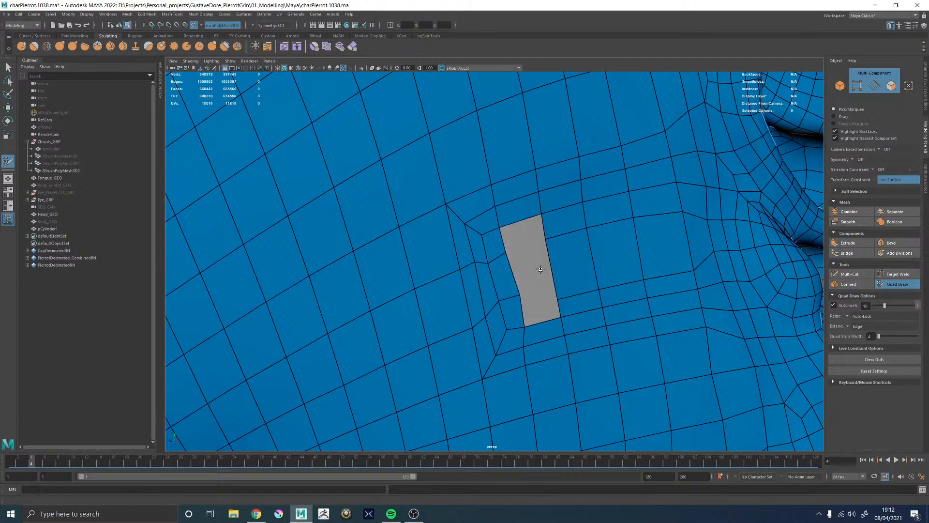
{"action": "left_click", "coordinate": [537, 309], "text": "shift"}
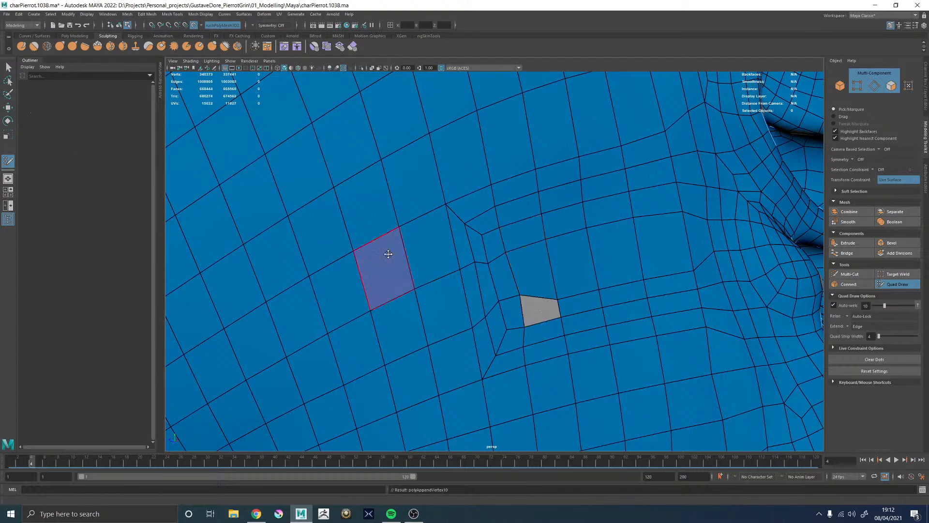
Examine the topology of the patched cheek and the whole head from several angles and distances
{"action": "right_click_drag", "start_coordinate": [629, 285], "coordinate": [494, 263], "text": "alt"}
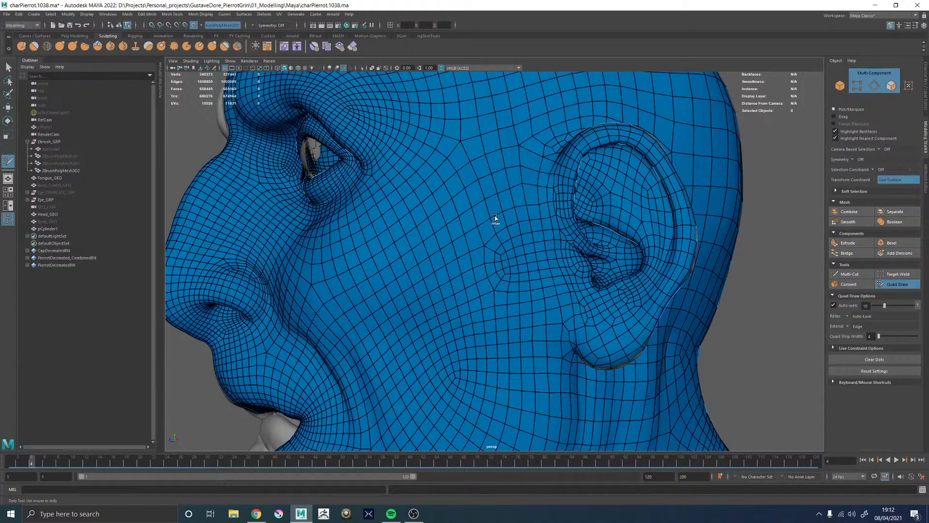
{"action": "right_click_drag", "start_coordinate": [494, 218], "coordinate": [394, 201], "text": "alt"}
{"action": "left_click_drag", "start_coordinate": [394, 201], "coordinate": [426, 232], "text": "alt"}
{"action": "middle_click_drag", "start_coordinate": [426, 233], "coordinate": [450, 225], "text": "alt"}
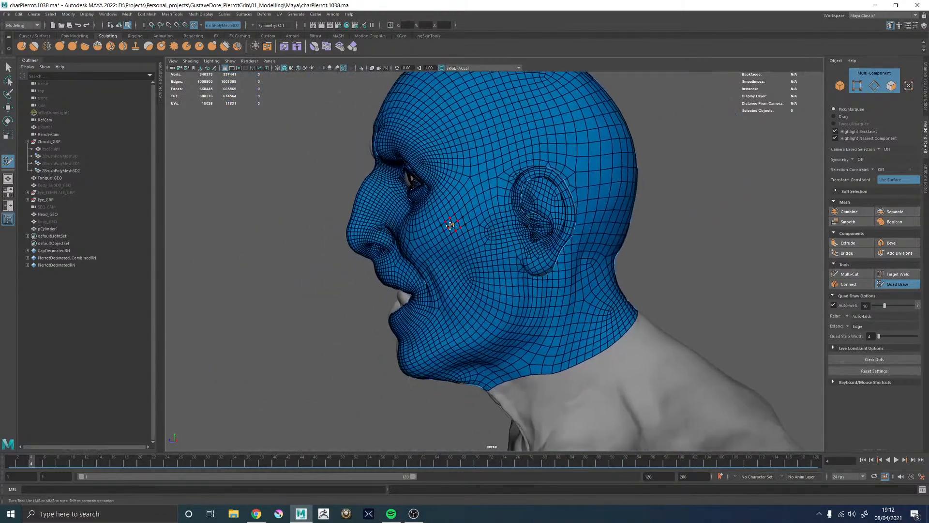
{"action": "right_click_drag", "start_coordinate": [450, 226], "coordinate": [566, 293], "text": "alt"}
{"action": "left_click_drag", "start_coordinate": [567, 292], "coordinate": [520, 247], "text": "alt"}
{"action": "middle_click_drag", "start_coordinate": [508, 256], "coordinate": [487, 270], "text": "alt"}
{"action": "right_click_drag", "start_coordinate": [488, 269], "coordinate": [332, 235], "text": "alt"}
{"action": "left_click_drag", "start_coordinate": [332, 234], "coordinate": [473, 270], "text": "alt"}
{"action": "right_click_drag", "start_coordinate": [473, 269], "coordinate": [397, 221], "text": "alt"}
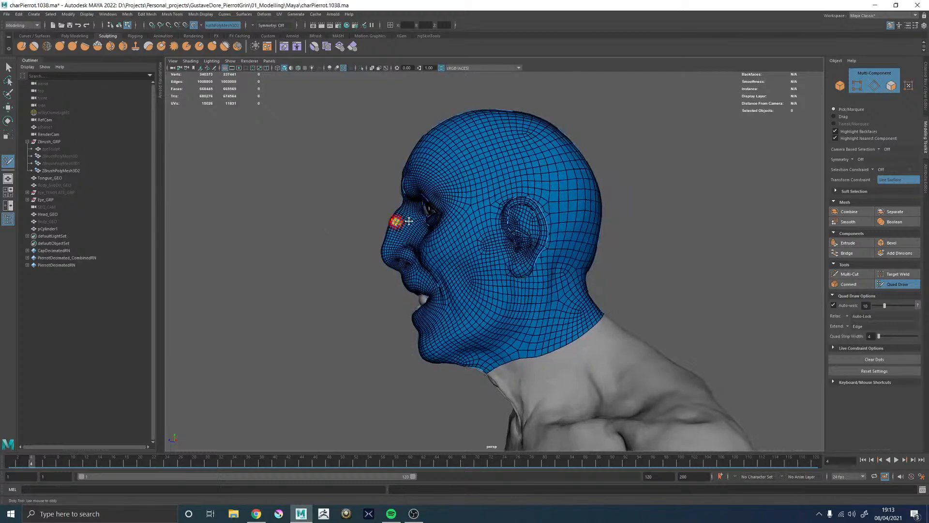
{"action": "left_click_drag", "start_coordinate": [409, 221], "coordinate": [469, 223], "text": "alt"}
{"action": "right_click_drag", "start_coordinate": [469, 222], "coordinate": [702, 297], "text": "alt"}
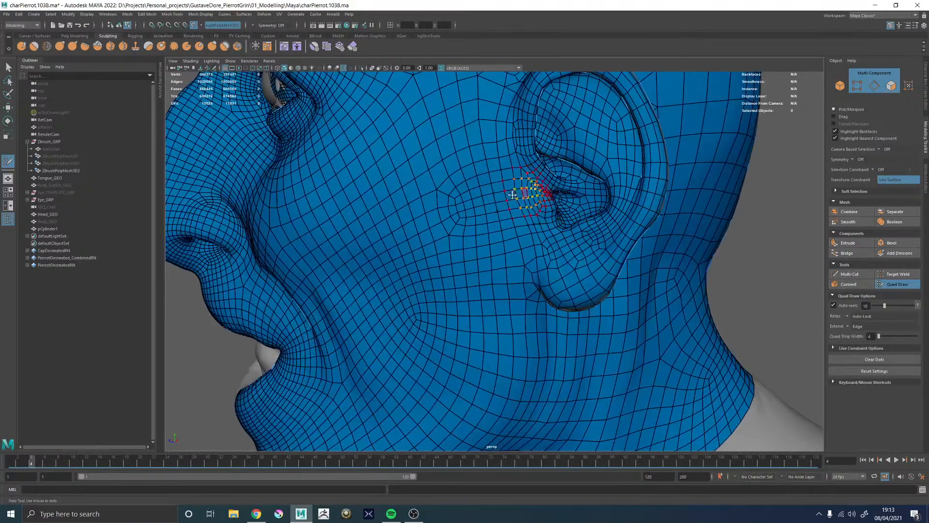
{"action": "right_click_drag", "start_coordinate": [513, 195], "coordinate": [498, 238], "text": "alt"}
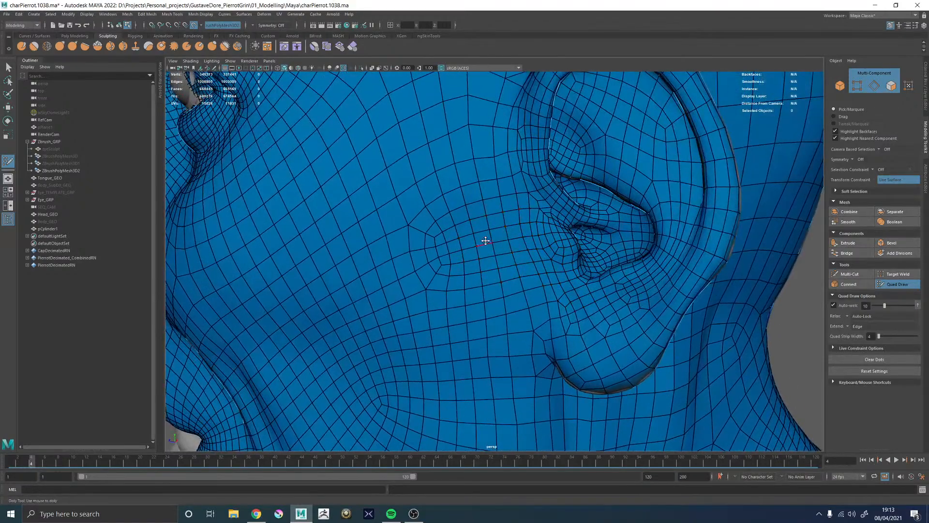
Undo the recent Quad Draw fills on the cheek, back through the history deletion
{"action": "key", "text": "ctrl+z"}
{"action": "key", "text": "ctrl+z"}
{"action": "key", "text": "ctrl+z"}
{"action": "key", "text": "ctrl+z"}
{"action": "key", "text": "ctrl+z"}
{"action": "key", "text": "ctrl+z"}
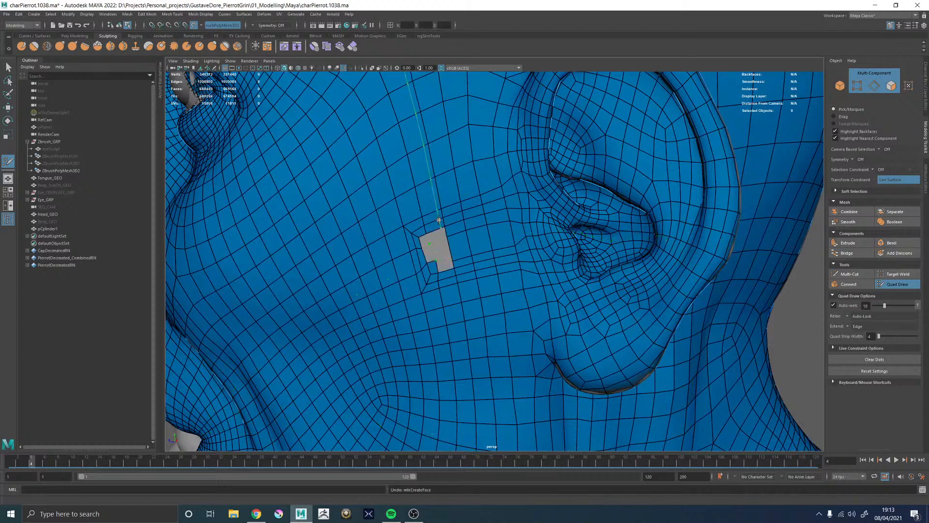
{"action": "key", "text": "ctrl+z"}
{"action": "key", "text": "ctrl+z"}
{"action": "key", "text": "ctrl+z"}
{"action": "key", "text": "ctrl+z"}
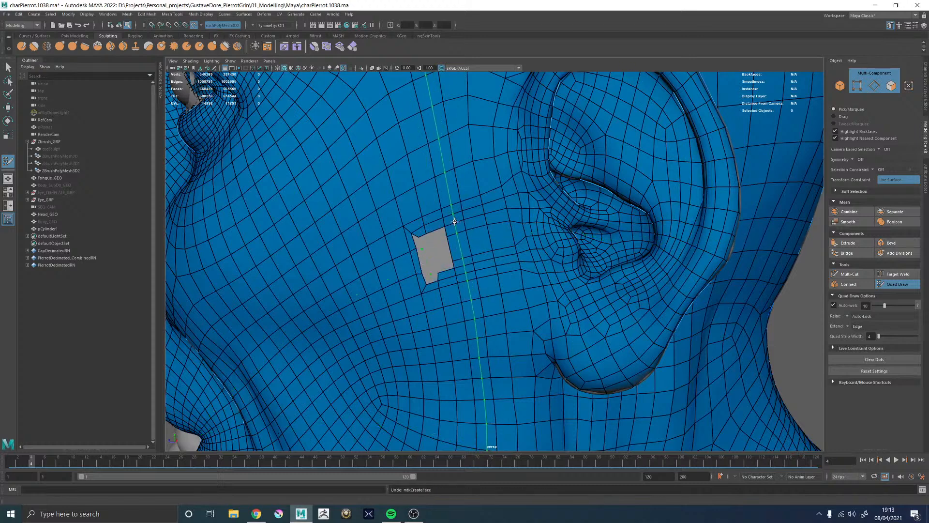
{"action": "key", "text": "ctrl+z"}
{"action": "key", "text": "ctrl+z"}
{"action": "key", "text": "ctrl+z"}
{"action": "key", "text": "ctrl+z"}
{"action": "key", "text": "ctrl+z"}
{"action": "key", "text": "ctrl+z"}
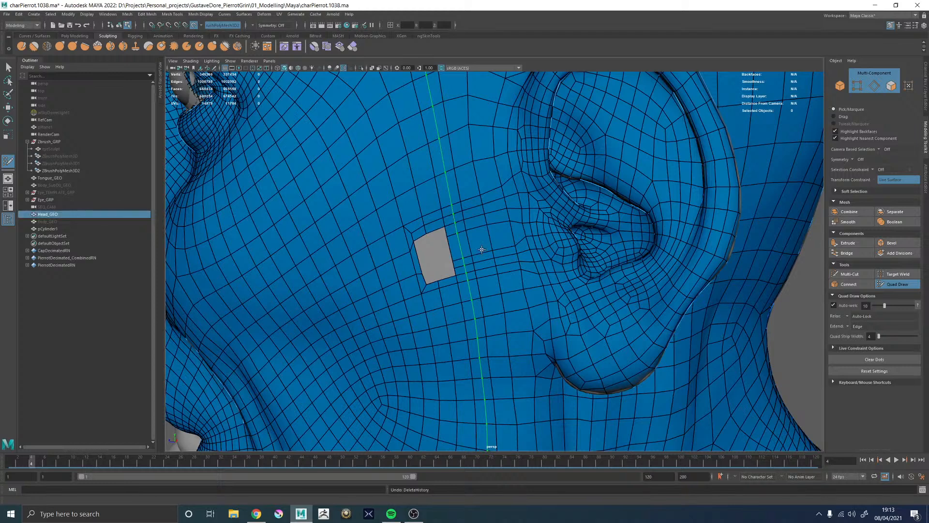
Delete the border faces around the cheek hole to enlarge it, and return the head mesh to object mode
{"action": "mouse_move", "coordinate": [445, 282]}
{"action": "left_mouse_down", "text": "ctrl+shift"}
{"action": "mouse_move", "coordinate": [428, 288]}
{"action": "mouse_move", "coordinate": [416, 262]}
{"action": "mouse_move", "coordinate": [416, 228]}
{"action": "mouse_move", "coordinate": [427, 233]}
{"action": "left_mouse_up", "text": "ctrl+shift"}
{"action": "key", "text": "w"}
{"action": "key", "text": "F8"}
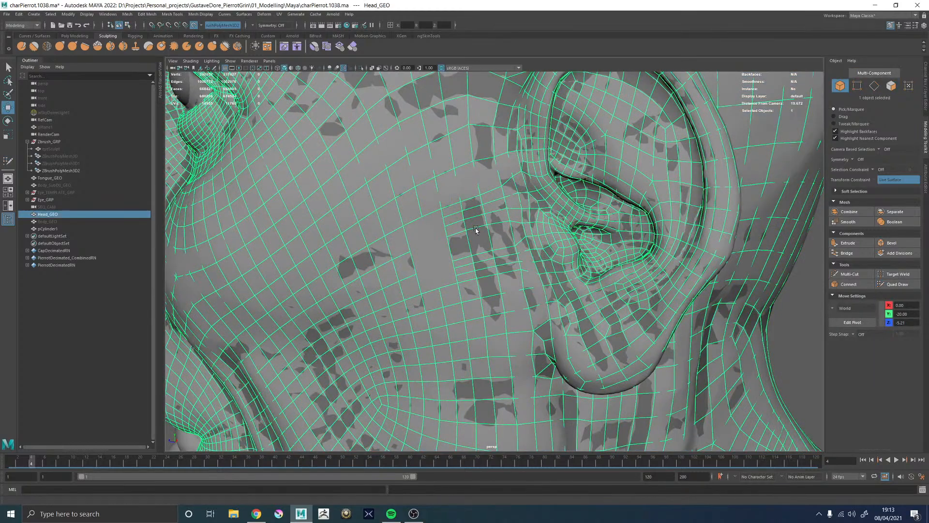
Resume Quad Draw and fill the face-side column of the enlarged cheek hole with quads
{"action": "left_click", "coordinate": [898, 284]}
{"action": "scroll", "coordinate": [591, 227], "scroll_direction": "up", "scroll_amount": 5}
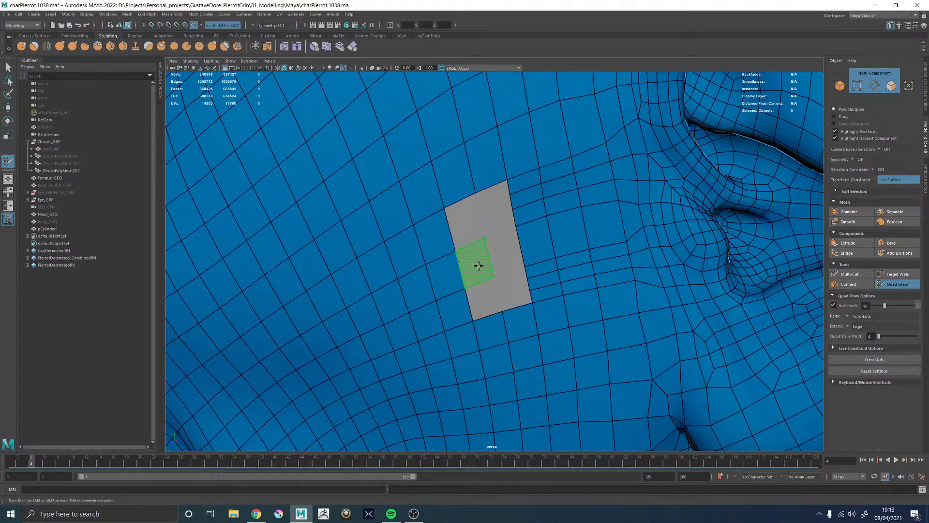
{"action": "left_click", "coordinate": [472, 244], "text": "shift"}
{"action": "left_click", "coordinate": [466, 220], "text": "shift"}
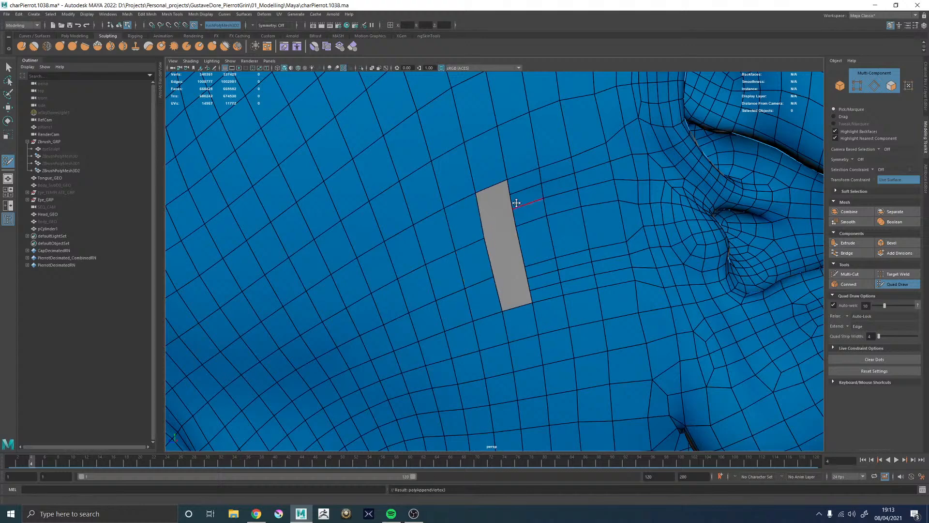
Pull the ear-side border vertices of the cheek hole toward the ear and fill the gap at its lower ear-side corner
{"action": "mouse_move", "coordinate": [514, 208]}
{"action": "left_mouse_down"}
{"action": "mouse_move", "coordinate": [524, 204]}
{"action": "mouse_move", "coordinate": [518, 192]}
{"action": "left_mouse_up"}
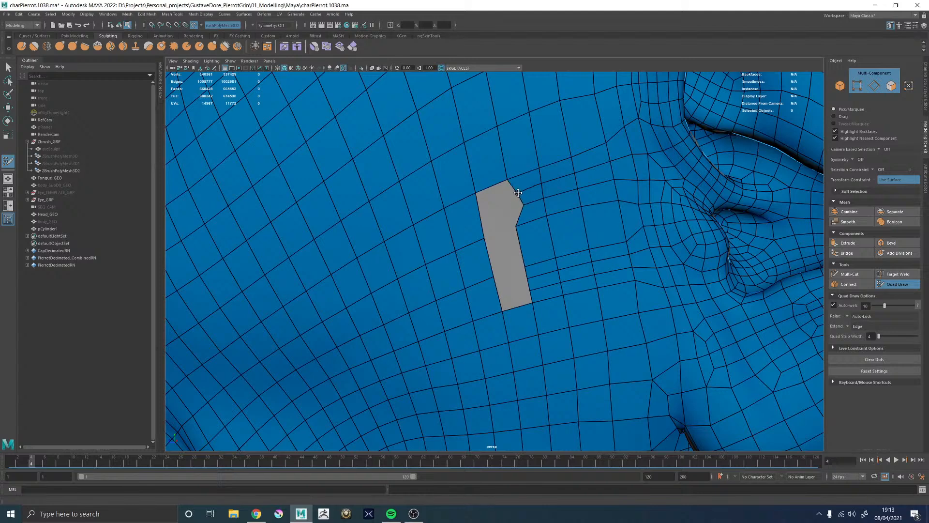
{"action": "left_click_drag", "start_coordinate": [517, 226], "coordinate": [528, 222]}
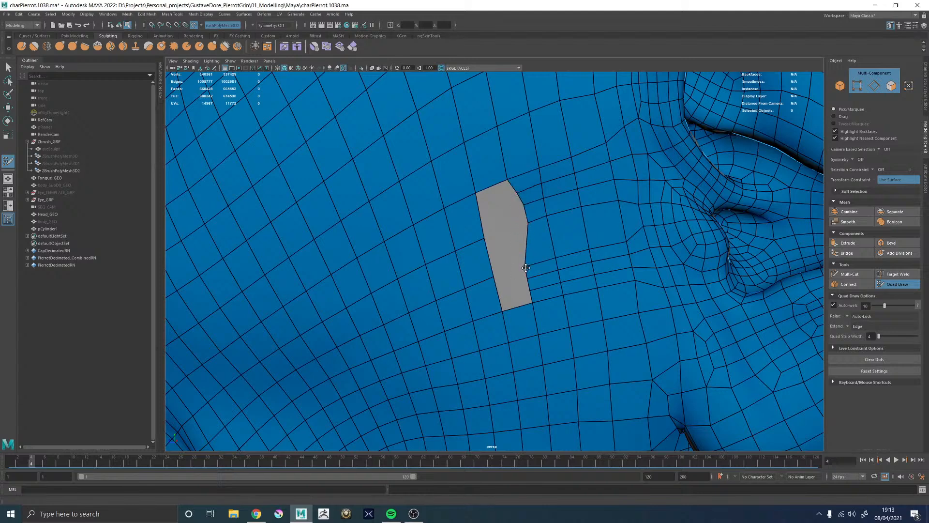
{"action": "mouse_move", "coordinate": [527, 267]}
{"action": "left_mouse_down"}
{"action": "mouse_move", "coordinate": [538, 263]}
{"action": "mouse_move", "coordinate": [537, 288]}
{"action": "left_mouse_up"}
{"action": "left_click", "coordinate": [528, 278], "text": "shift"}
{"action": "left_click_drag", "start_coordinate": [527, 223], "coordinate": [532, 220]}
{"action": "right_click_drag", "start_coordinate": [516, 250], "coordinate": [536, 225], "text": "alt"}
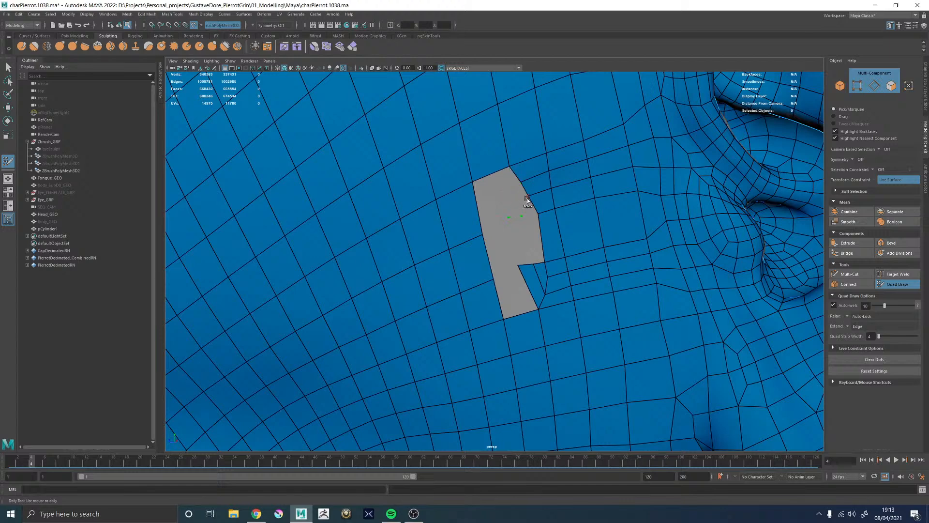
Fill the rest of the cheek hole with quads until the patch is closed
{"action": "left_click", "coordinate": [528, 199], "text": "shift"}
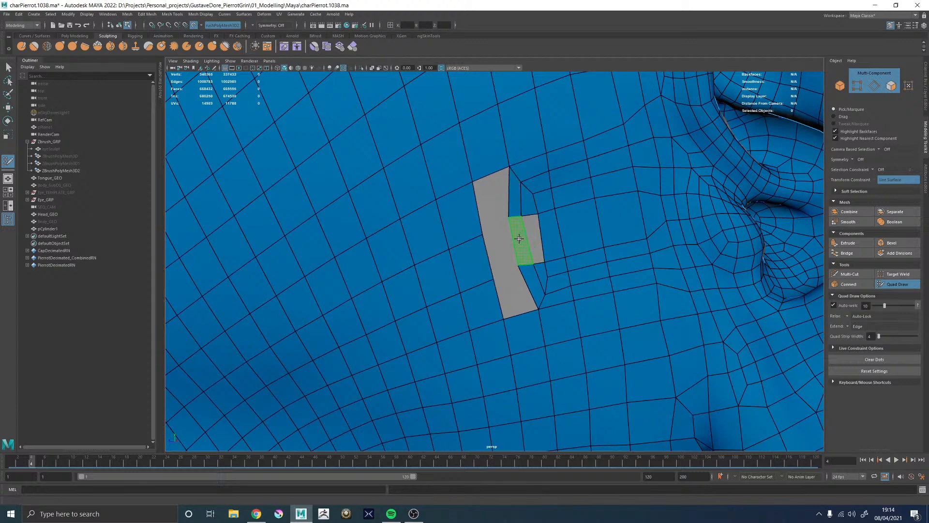
{"action": "left_click", "coordinate": [519, 238], "text": "shift"}
{"action": "left_click", "coordinate": [534, 236], "text": "shift"}
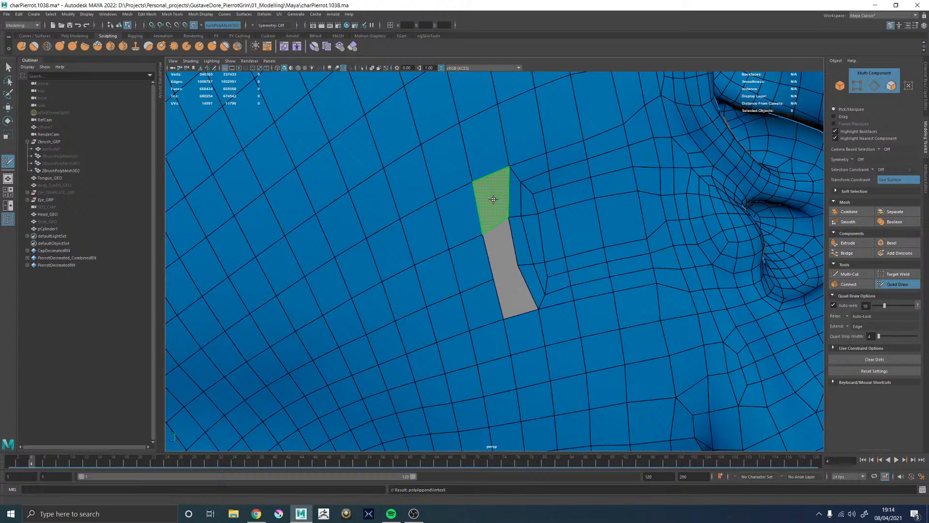
{"action": "left_click", "coordinate": [501, 246], "text": "shift"}
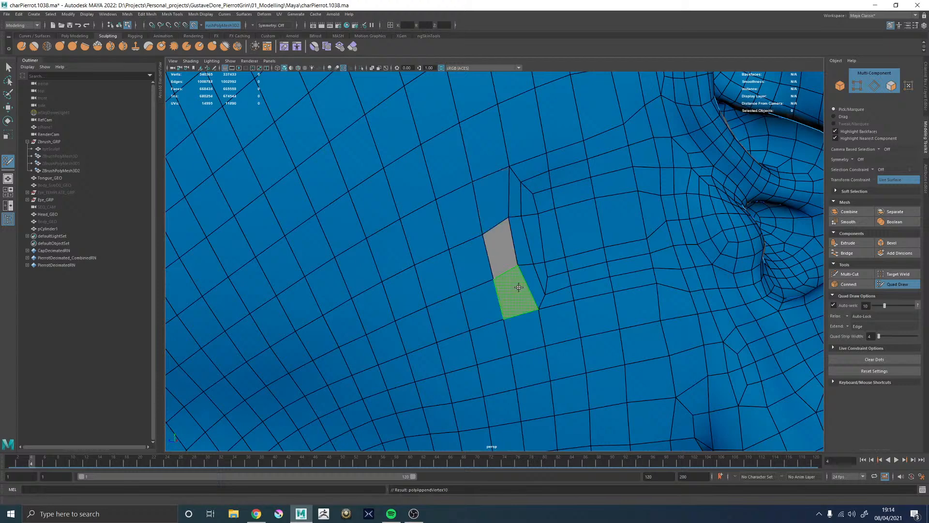
{"action": "left_click", "coordinate": [508, 269], "text": "shift"}
{"action": "scroll", "coordinate": [543, 239], "scroll_direction": "down", "scroll_amount": 3}
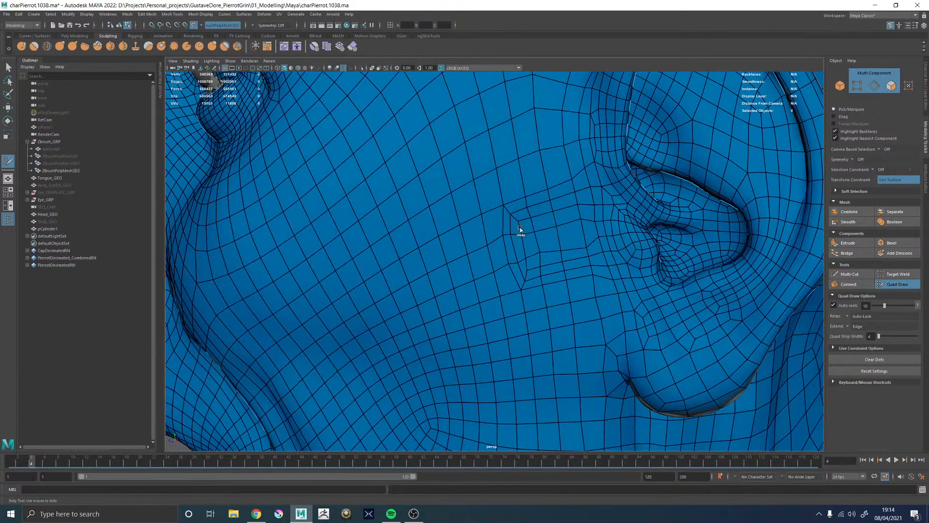
Relax the vertices of the closed cheek patch in front of the ear to even out the quads
{"action": "mouse_move", "coordinate": [518, 245]}
{"action": "left_mouse_down", "text": "shift"}
{"action": "mouse_move", "coordinate": [537, 259]}
{"action": "mouse_move", "coordinate": [556, 252]}
{"action": "mouse_move", "coordinate": [539, 251]}
{"action": "mouse_move", "coordinate": [541, 232]}
{"action": "mouse_move", "coordinate": [553, 235]}
{"action": "left_mouse_up", "text": "shift"}
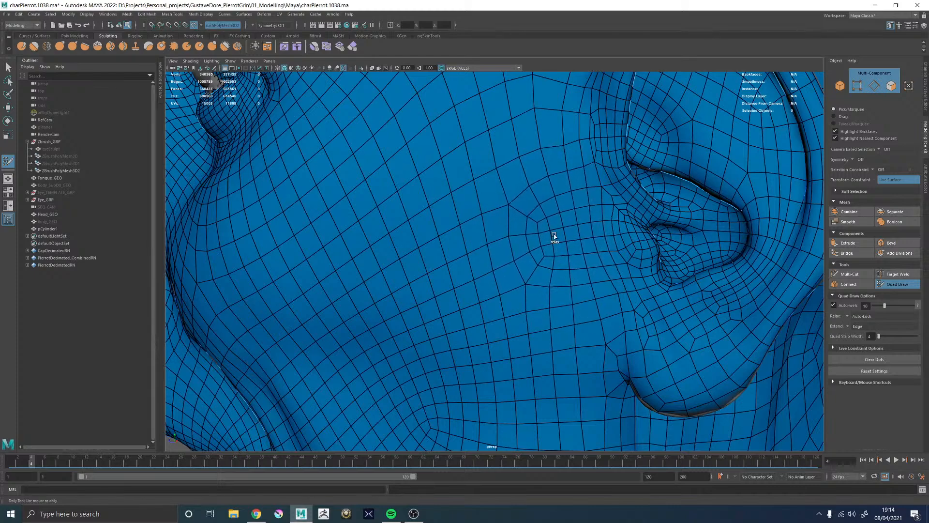
{"action": "right_click_drag", "start_coordinate": [554, 236], "coordinate": [450, 235], "text": "alt"}
{"action": "left_click_drag", "start_coordinate": [530, 288], "coordinate": [542, 285], "text": "shift"}
Examine the topology at the temple and around the upper rim of the ear
{"action": "right_click_drag", "start_coordinate": [560, 275], "coordinate": [430, 240], "text": "alt"}
{"action": "left_click_drag", "start_coordinate": [448, 243], "coordinate": [526, 232], "text": "alt"}
{"action": "middle_click_drag", "start_coordinate": [526, 232], "coordinate": [500, 266], "text": "alt"}
{"action": "right_click_drag", "start_coordinate": [499, 265], "coordinate": [599, 238], "text": "alt"}
{"action": "middle_click_drag", "start_coordinate": [512, 229], "coordinate": [498, 239], "text": "alt"}
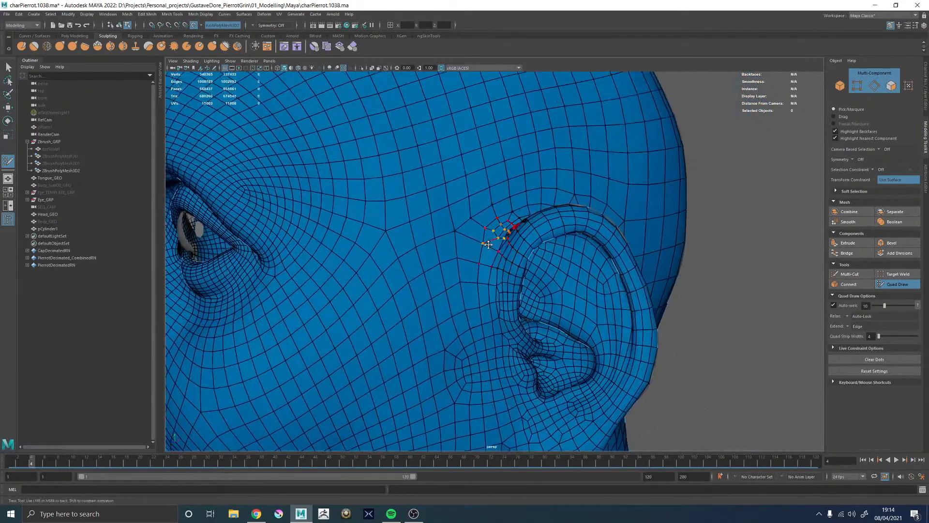
{"action": "mouse_move", "coordinate": [498, 239]}
{"action": "left_mouse_down", "text": "alt"}
{"action": "mouse_move", "coordinate": [520, 226]}
{"action": "mouse_move", "coordinate": [526, 234]}
{"action": "mouse_move", "coordinate": [501, 242]}
{"action": "left_mouse_up", "text": "alt"}
{"action": "right_click_drag", "start_coordinate": [501, 243], "coordinate": [547, 253], "text": "alt"}
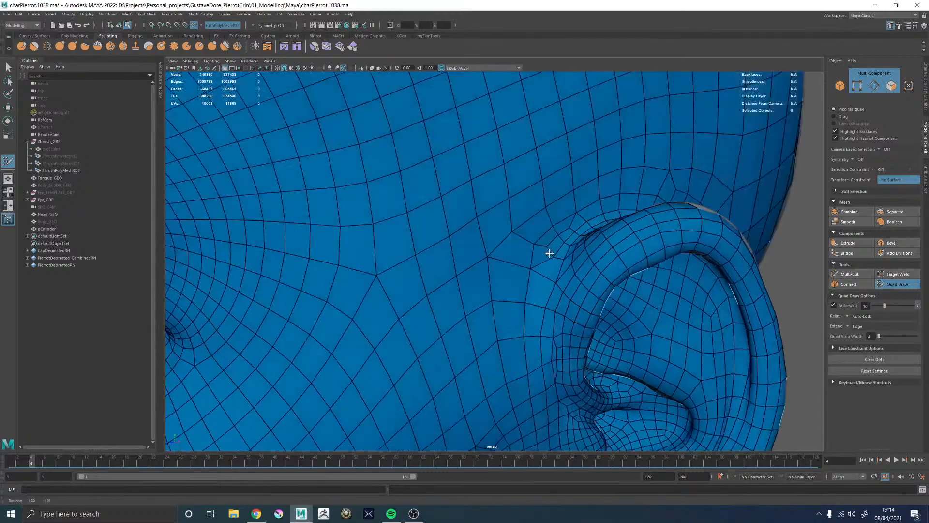
{"action": "left_click_drag", "start_coordinate": [547, 253], "coordinate": [596, 232], "text": "alt"}
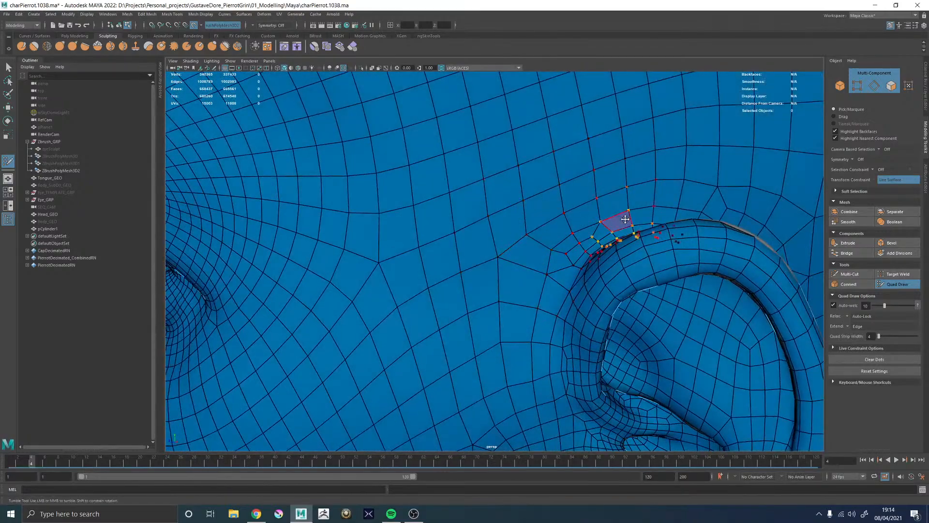
{"action": "right_click_drag", "start_coordinate": [613, 215], "coordinate": [493, 233], "text": "alt"}
{"action": "left_click_drag", "start_coordinate": [493, 233], "coordinate": [544, 234], "text": "alt"}
{"action": "left_click_drag", "start_coordinate": [543, 234], "coordinate": [540, 226], "text": "alt"}
Examine the topology below the earlobe, along the jaw and across the whole side of the head
{"action": "middle_click_drag", "start_coordinate": [483, 280], "coordinate": [456, 101], "text": "alt"}
{"action": "right_click_drag", "start_coordinate": [530, 235], "coordinate": [539, 213], "text": "alt"}
{"action": "middle_click_drag", "start_coordinate": [538, 213], "coordinate": [542, 237], "text": "alt"}
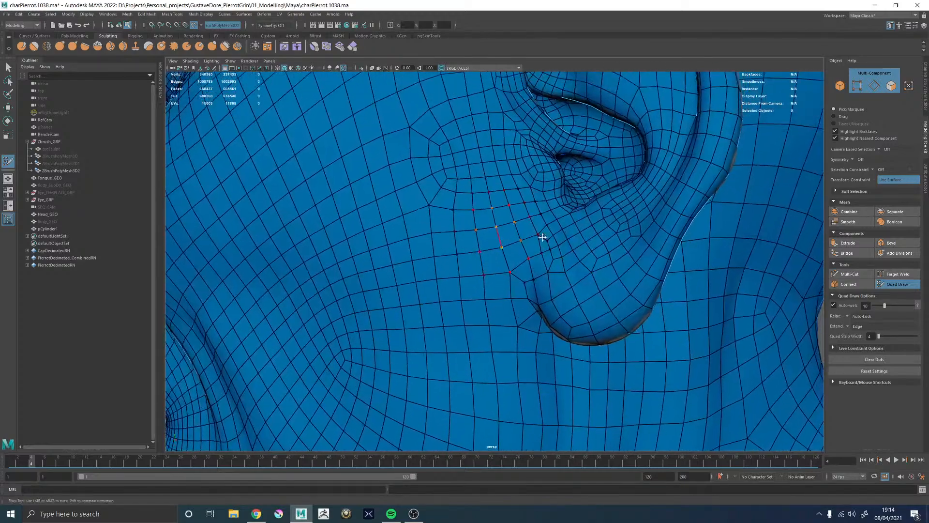
{"action": "right_click_drag", "start_coordinate": [501, 250], "coordinate": [573, 267], "text": "alt"}
{"action": "middle_click_drag", "start_coordinate": [542, 245], "coordinate": [520, 247], "text": "alt"}
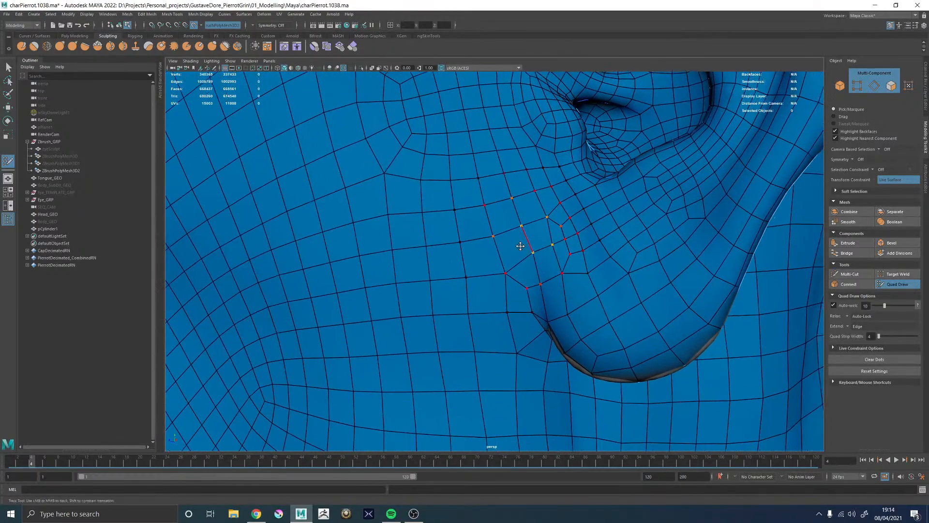
{"action": "right_click_drag", "start_coordinate": [538, 259], "coordinate": [465, 290], "text": "alt"}
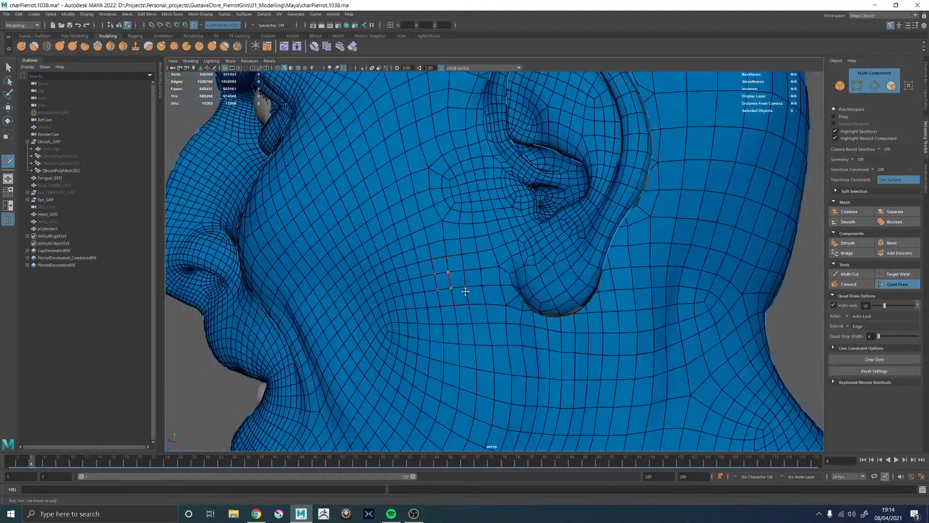
{"action": "left_click_drag", "start_coordinate": [464, 290], "coordinate": [511, 282], "text": "alt"}
{"action": "right_click_drag", "start_coordinate": [559, 255], "coordinate": [454, 216], "text": "alt"}
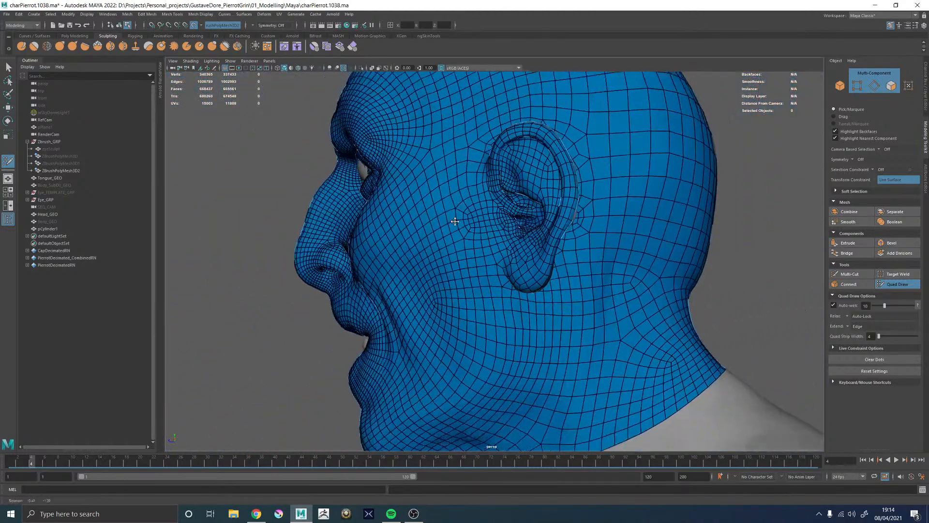
{"action": "left_click_drag", "start_coordinate": [454, 216], "coordinate": [480, 231], "text": "alt"}
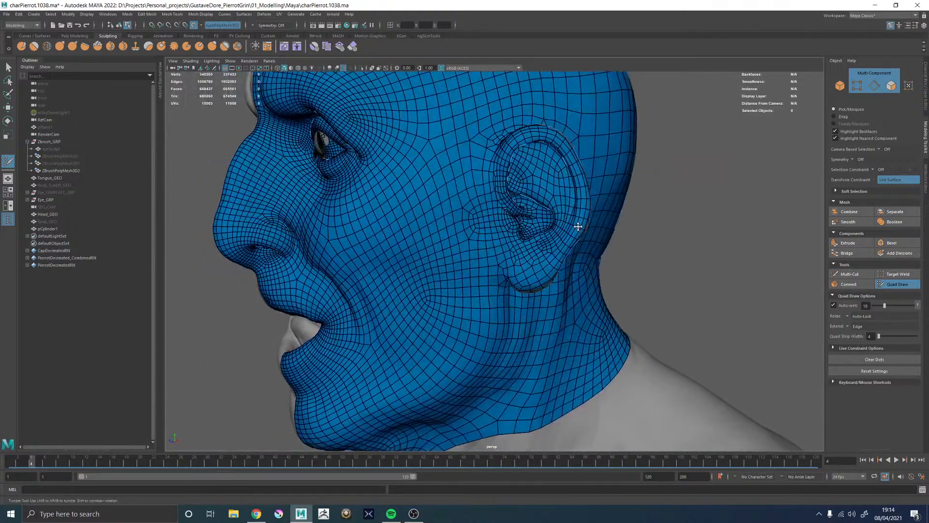
{"action": "left_click_drag", "start_coordinate": [578, 227], "coordinate": [456, 227], "text": "alt"}
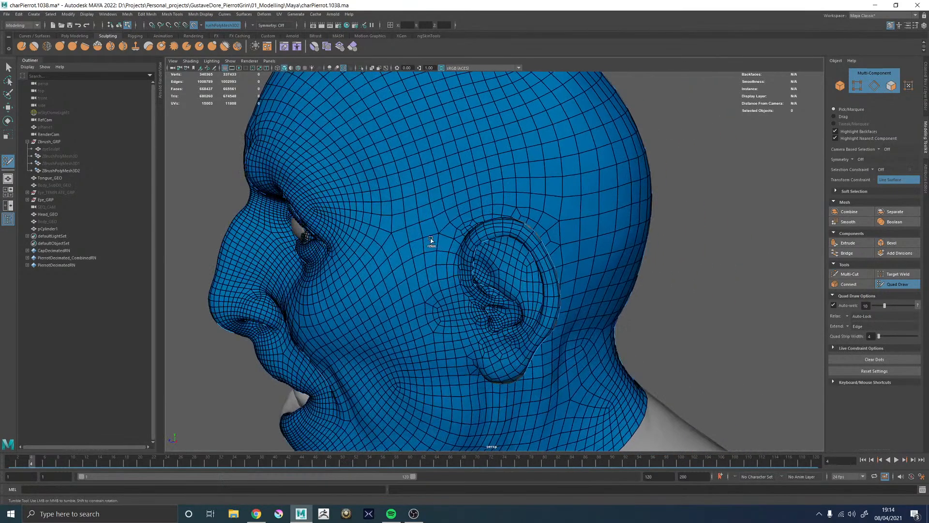
Delete the strip of faces at the temple along the front of the ear's upper rim
{"action": "right_click_drag", "start_coordinate": [439, 220], "coordinate": [494, 222], "text": "alt"}
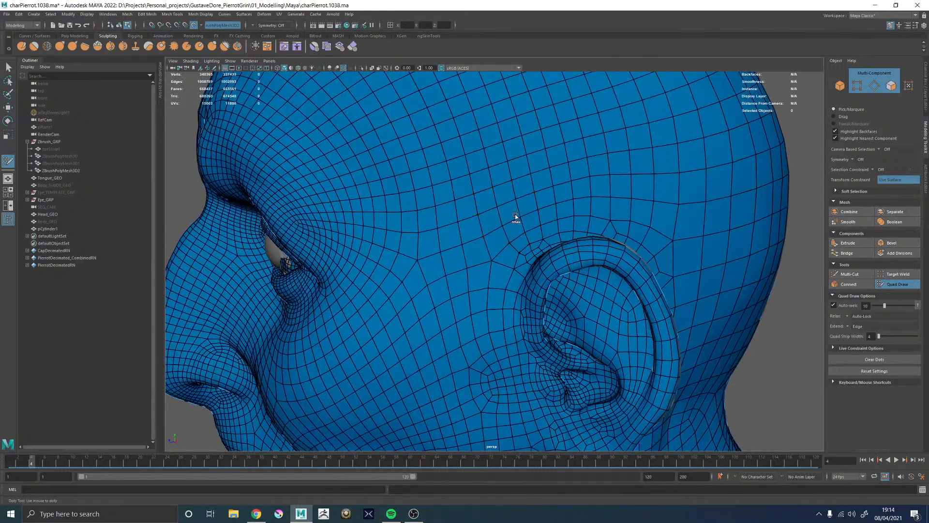
{"action": "scroll", "coordinate": [510, 207], "scroll_direction": "up", "scroll_amount": 5}
{"action": "left_click_drag", "start_coordinate": [513, 204], "coordinate": [497, 222], "text": "alt"}
{"action": "middle_click_drag", "start_coordinate": [487, 199], "coordinate": [481, 212], "text": "alt"}
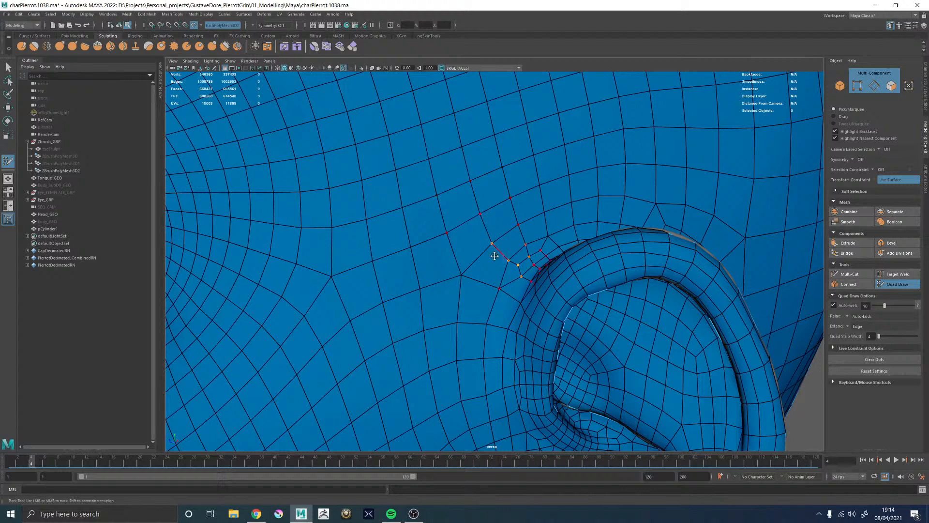
{"action": "left_click_drag", "start_coordinate": [491, 259], "coordinate": [509, 268], "text": "alt"}
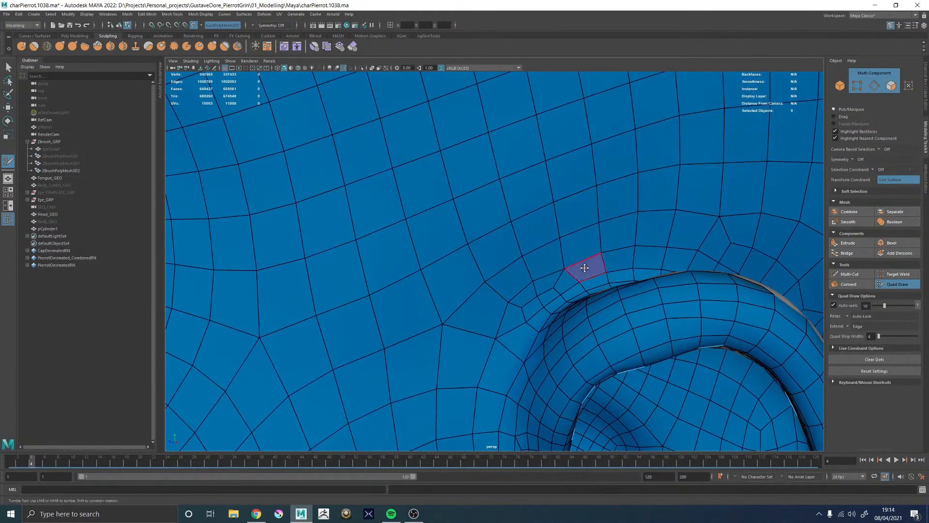
{"action": "left_click_drag", "start_coordinate": [572, 277], "coordinate": [509, 248], "text": "alt"}
{"action": "right_click_drag", "start_coordinate": [509, 248], "coordinate": [455, 253], "text": "alt"}
{"action": "right_click_drag", "start_coordinate": [572, 262], "coordinate": [484, 249], "text": "alt"}
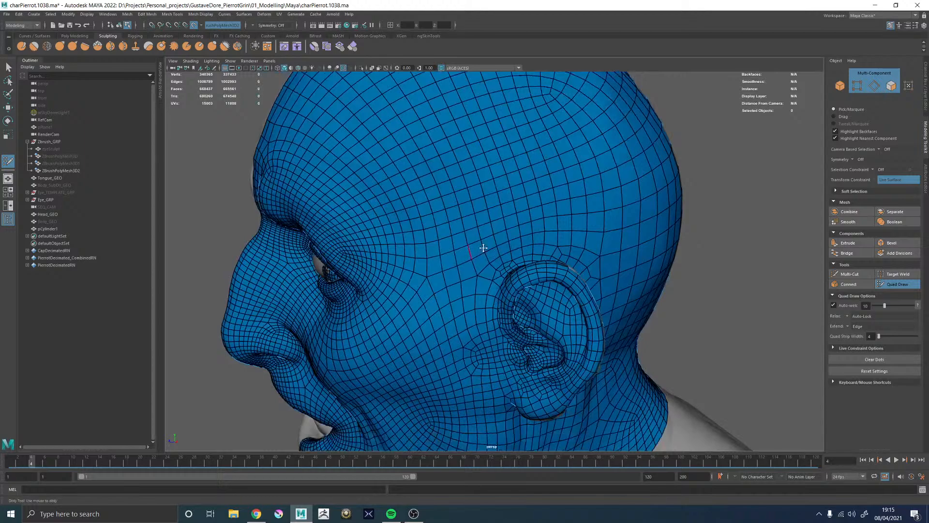
{"action": "left_click_drag", "start_coordinate": [483, 248], "coordinate": [514, 269], "text": "alt"}
{"action": "right_click_drag", "start_coordinate": [514, 269], "coordinate": [632, 298], "text": "alt"}
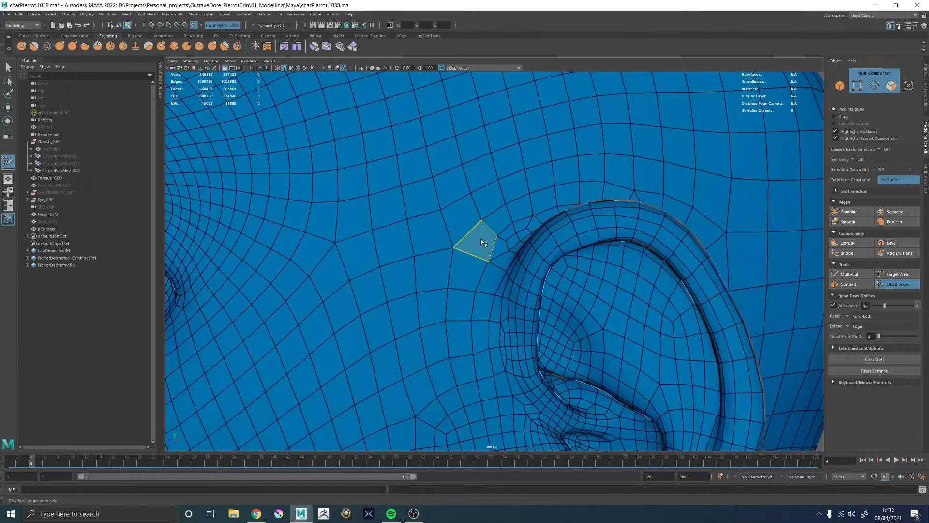
{"action": "left_click_drag", "start_coordinate": [480, 239], "coordinate": [510, 233], "text": "ctrl+shift"}
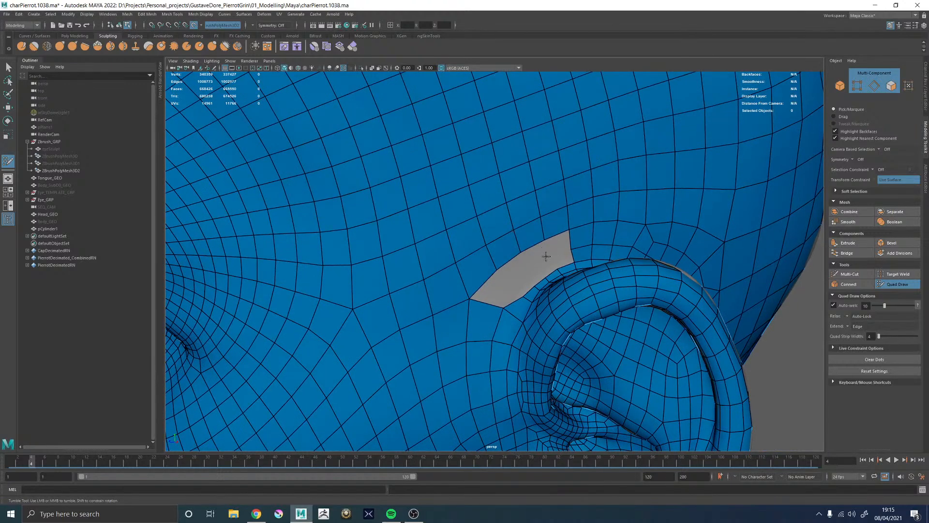
Examine the new hole above the ear and the edge flow at the temple, behind the ear and down the neck
{"action": "right_click_drag", "start_coordinate": [517, 274], "coordinate": [493, 288], "text": "alt"}
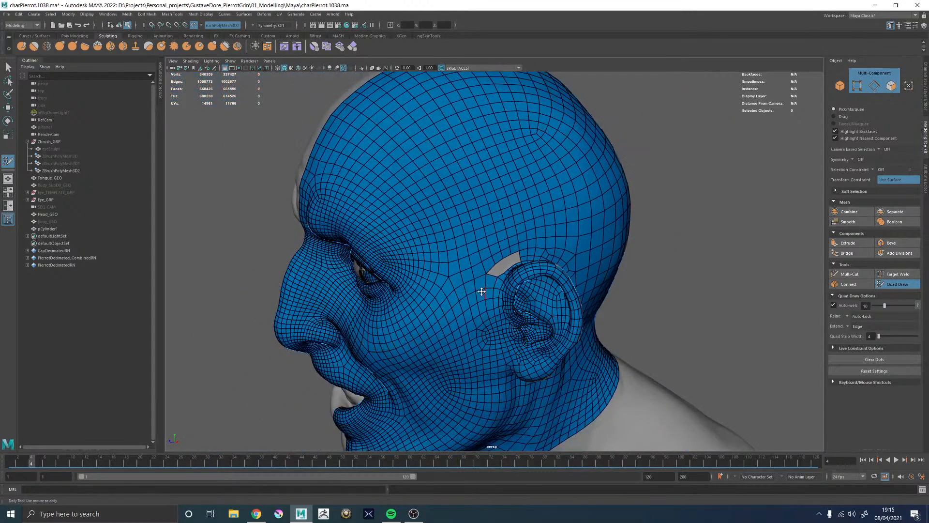
{"action": "left_click_drag", "start_coordinate": [486, 291], "coordinate": [480, 177], "text": "alt"}
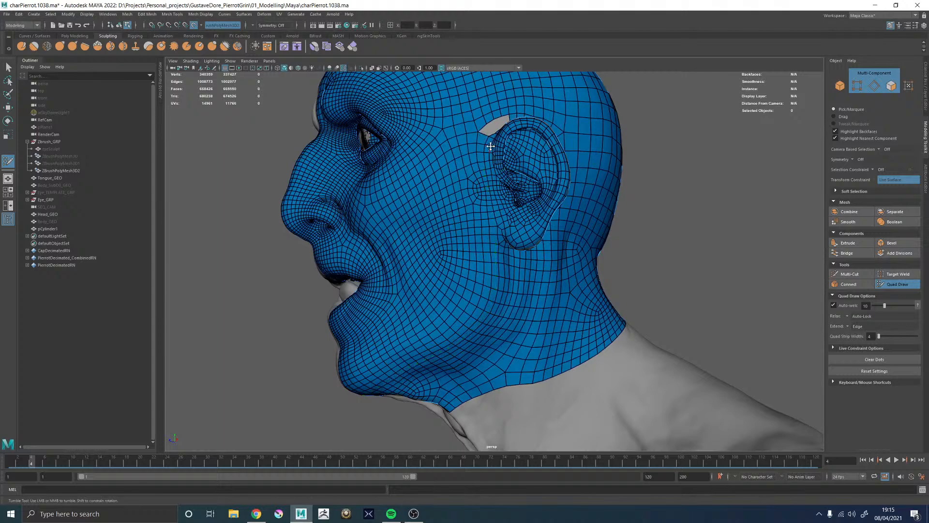
{"action": "left_click_drag", "start_coordinate": [485, 141], "coordinate": [472, 160], "text": "alt"}
{"action": "mouse_move", "coordinate": [471, 160]}
{"action": "right_mouse_down", "text": "alt"}
{"action": "mouse_move", "coordinate": [460, 164]}
{"action": "mouse_move", "coordinate": [492, 233]}
{"action": "right_mouse_up", "text": "alt"}
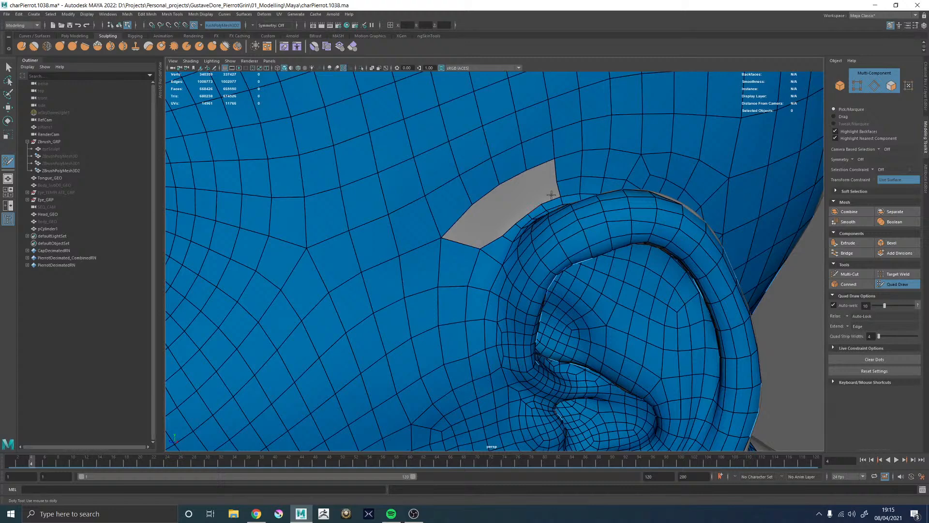
{"action": "right_click_drag", "start_coordinate": [471, 202], "coordinate": [533, 242], "text": "alt"}
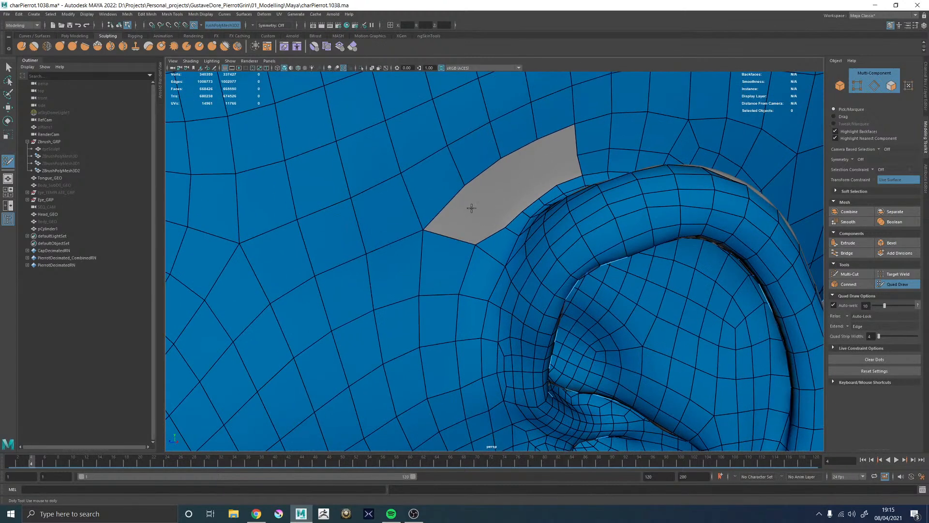
{"action": "mouse_move", "coordinate": [482, 201]}
{"action": "left_mouse_down", "text": "alt"}
{"action": "mouse_move", "coordinate": [502, 230]}
{"action": "mouse_move", "coordinate": [513, 194]}
{"action": "mouse_move", "coordinate": [540, 178]}
{"action": "left_mouse_up", "text": "alt"}
{"action": "right_click_drag", "start_coordinate": [539, 180], "coordinate": [515, 166], "text": "alt"}
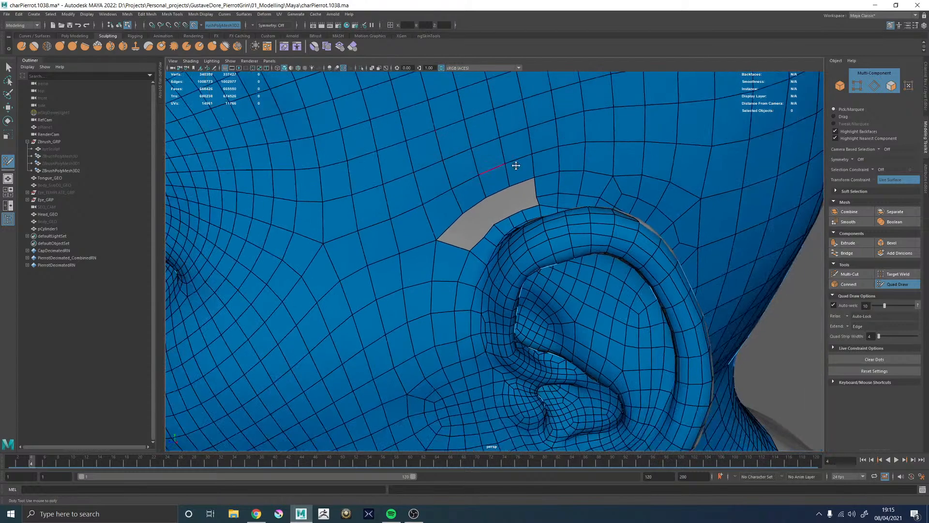
{"action": "left_click_drag", "start_coordinate": [514, 166], "coordinate": [564, 175], "text": "alt"}
{"action": "right_click_drag", "start_coordinate": [564, 174], "coordinate": [515, 186], "text": "alt"}
{"action": "left_click_drag", "start_coordinate": [514, 185], "coordinate": [568, 200], "text": "alt"}
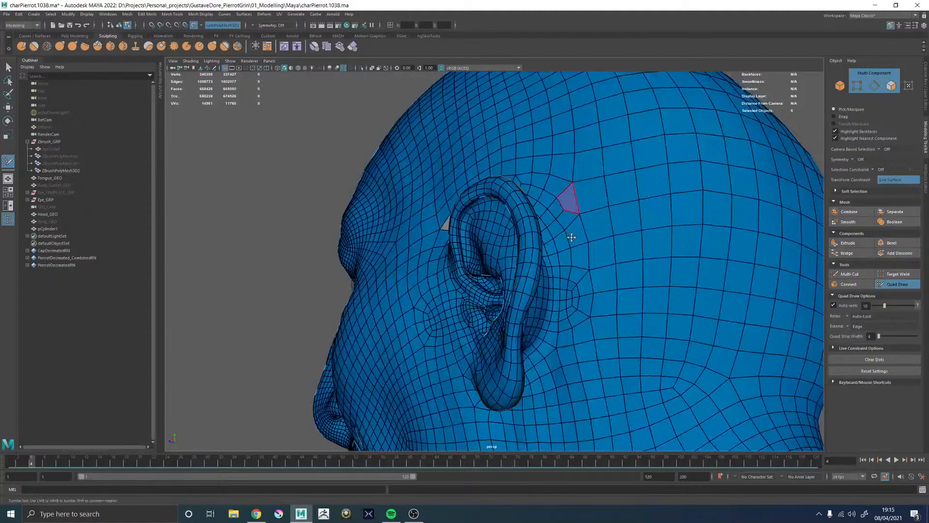
{"action": "right_click_drag", "start_coordinate": [571, 238], "coordinate": [506, 239], "text": "alt"}
{"action": "left_click_drag", "start_coordinate": [506, 238], "coordinate": [545, 271], "text": "alt"}
{"action": "middle_click_drag", "start_coordinate": [544, 271], "coordinate": [540, 206], "text": "alt"}
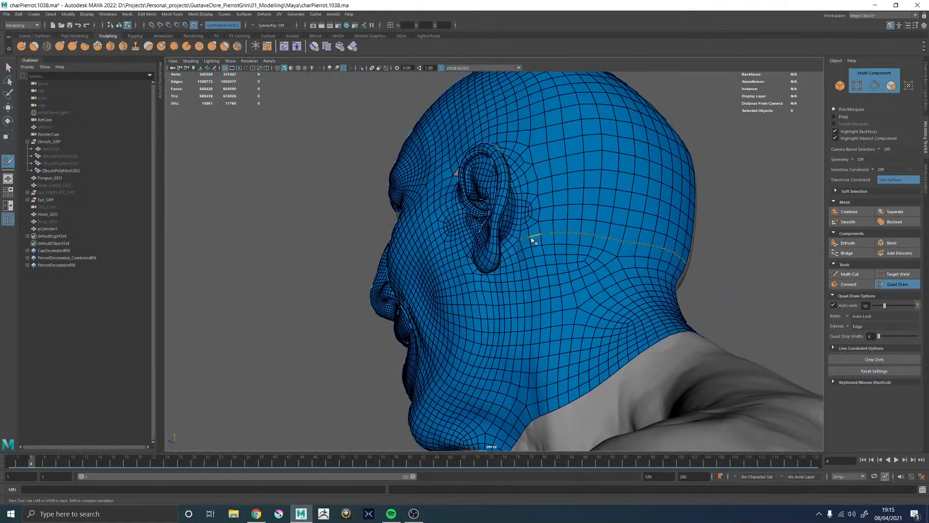
{"action": "left_click_drag", "start_coordinate": [531, 237], "coordinate": [290, 101], "text": "alt"}
Leave Quad Draw, show the hidden Body_GEO and isolate it together with Head_GEO to inspect both meshes
{"action": "key", "text": "w"}
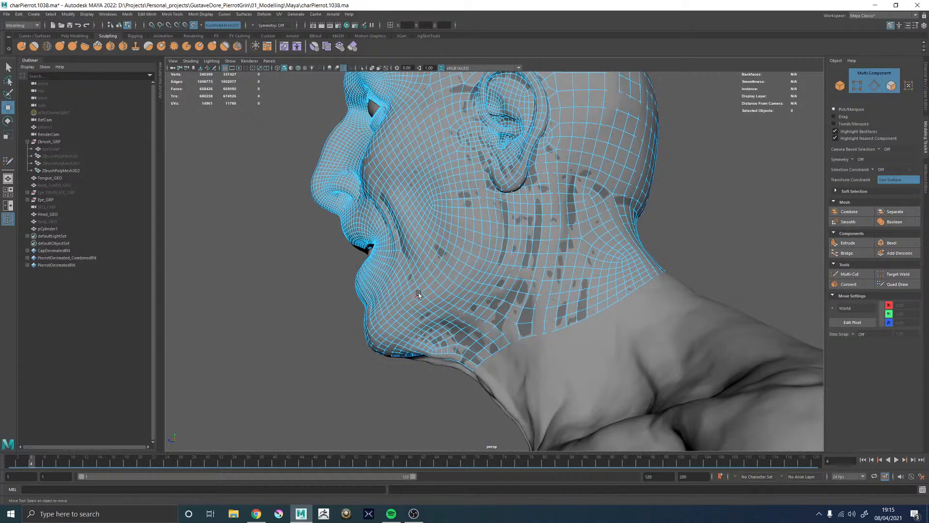
{"action": "left_click", "coordinate": [453, 288]}
{"action": "left_click", "coordinate": [41, 222]}
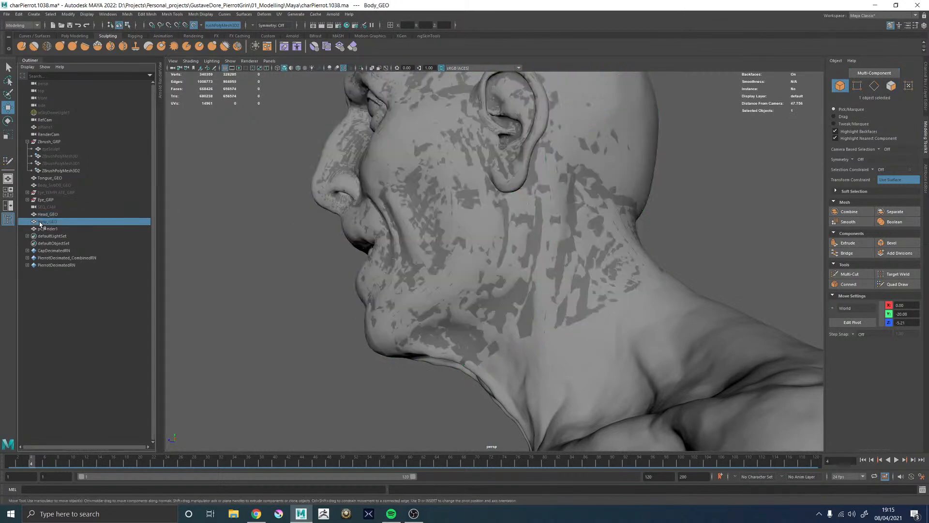
{"action": "left_click", "coordinate": [58, 214], "text": "ctrl"}
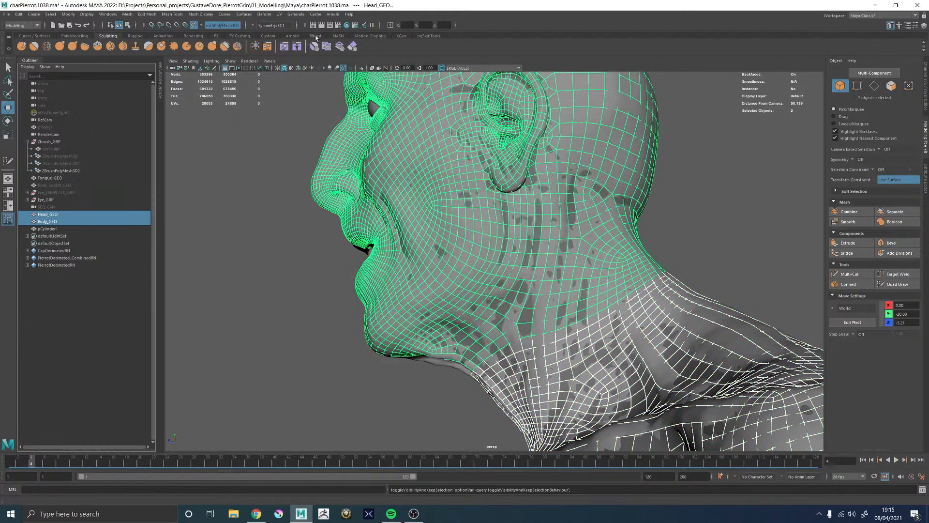
{"action": "key", "text": "ctrl+1"}
{"action": "left_click_drag", "start_coordinate": [709, 255], "coordinate": [594, 284], "text": "alt"}
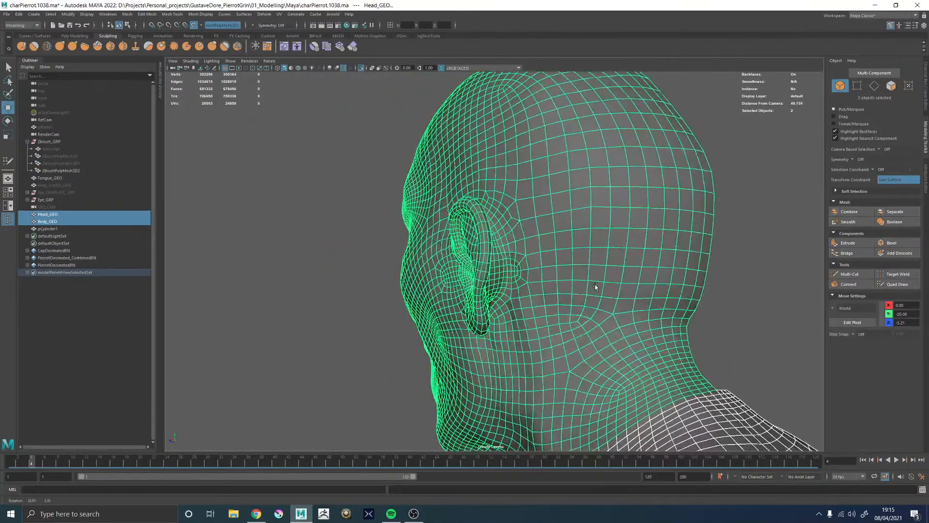
Undo the isolation and the showing of Body_GEO, and keep only Head_GEO selected
{"action": "key", "text": "ctrl+z"}
{"action": "left_click", "coordinate": [586, 282]}
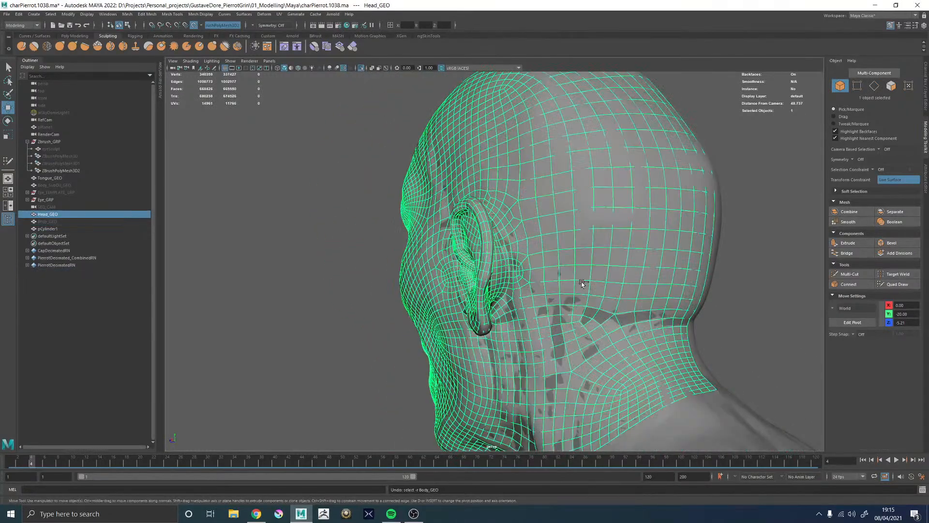
Reactivate Quad Draw and delete two narrow faces at the ear's front edge plus two larger cheek faces in front of them
{"action": "left_click_drag", "start_coordinate": [580, 282], "coordinate": [550, 266], "text": "alt"}
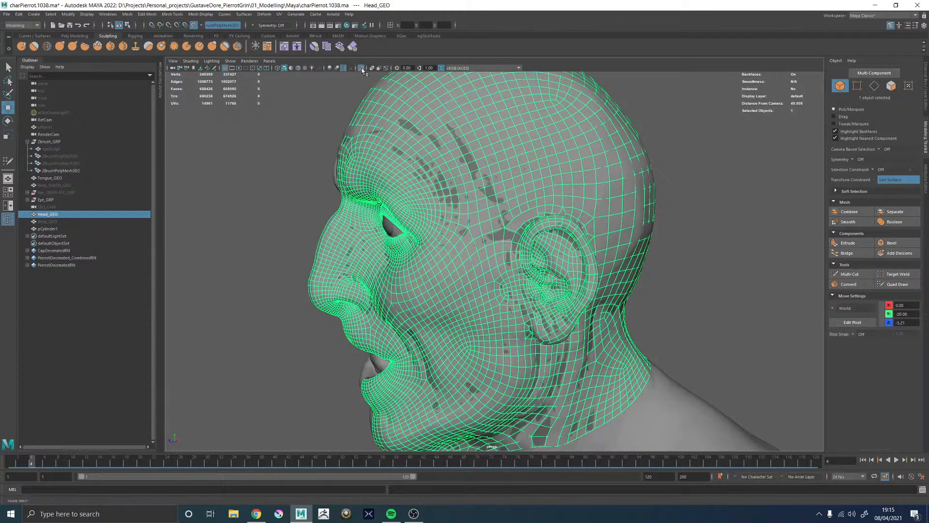
{"action": "left_click", "coordinate": [897, 284]}
{"action": "scroll", "coordinate": [540, 208], "scroll_direction": "up", "scroll_amount": 6}
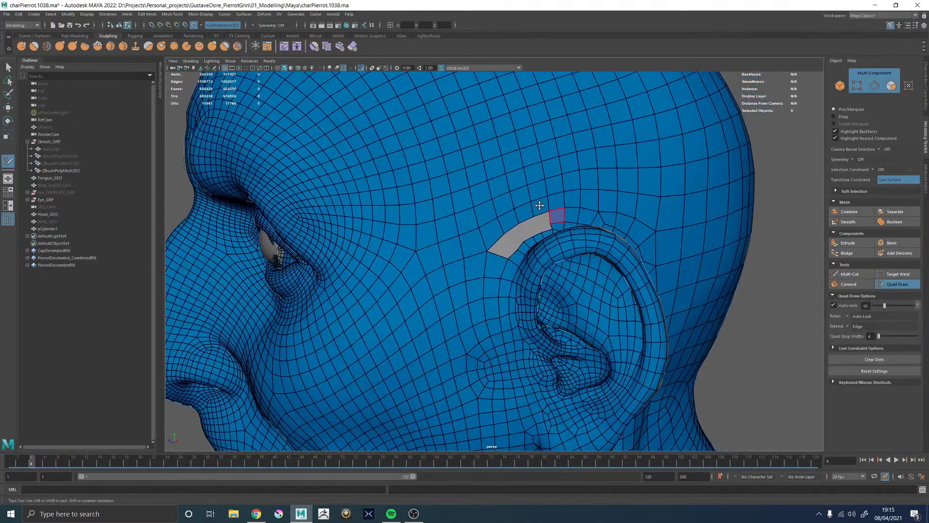
{"action": "scroll", "coordinate": [512, 245], "scroll_direction": "up", "scroll_amount": 6}
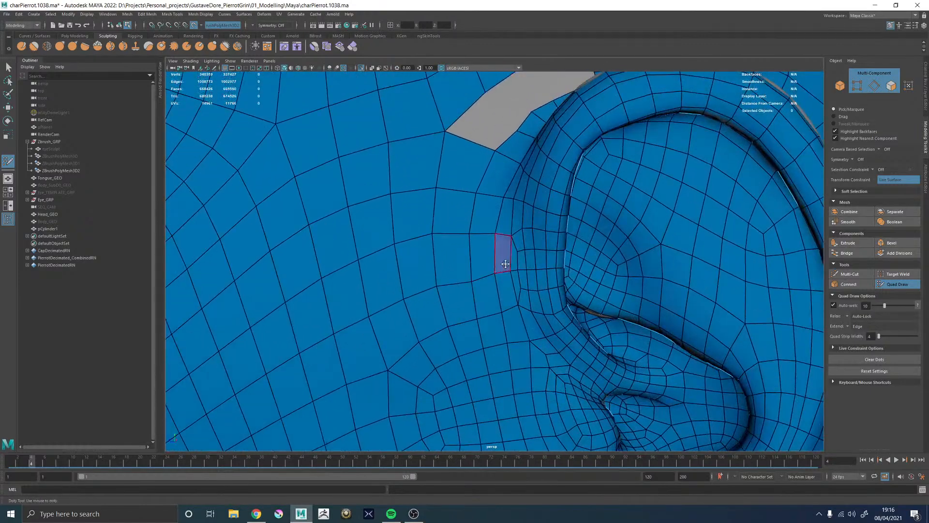
{"action": "scroll", "coordinate": [503, 257], "scroll_direction": "up", "scroll_amount": 2}
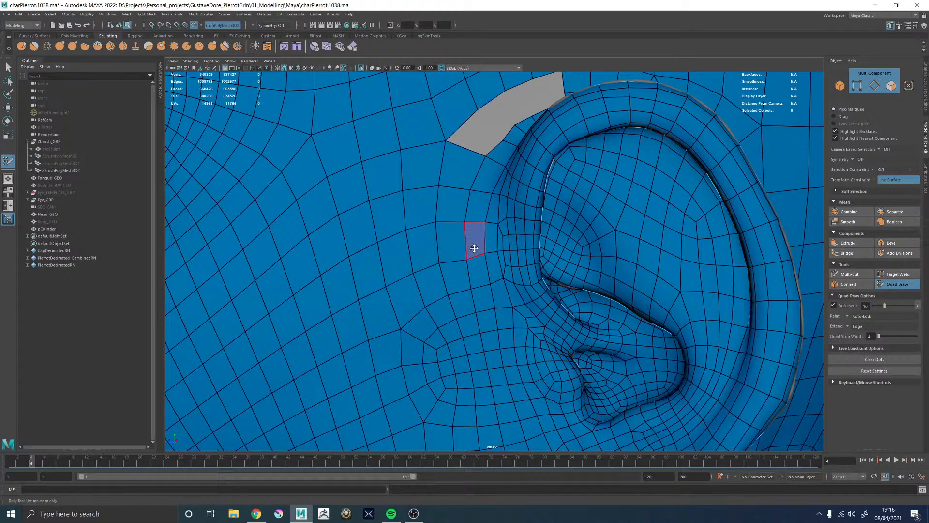
{"action": "scroll", "coordinate": [489, 248], "scroll_direction": "up", "scroll_amount": 2}
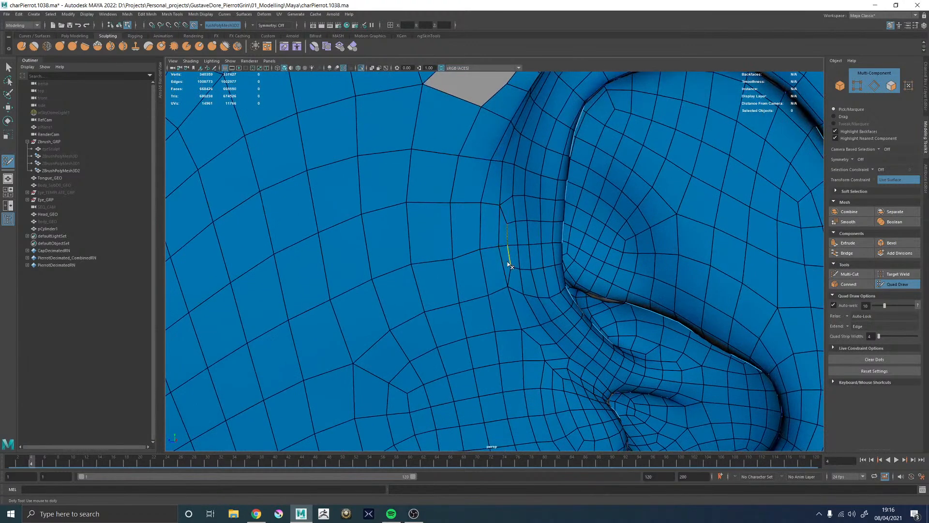
{"action": "right_click_drag", "start_coordinate": [505, 256], "coordinate": [637, 289], "text": "alt"}
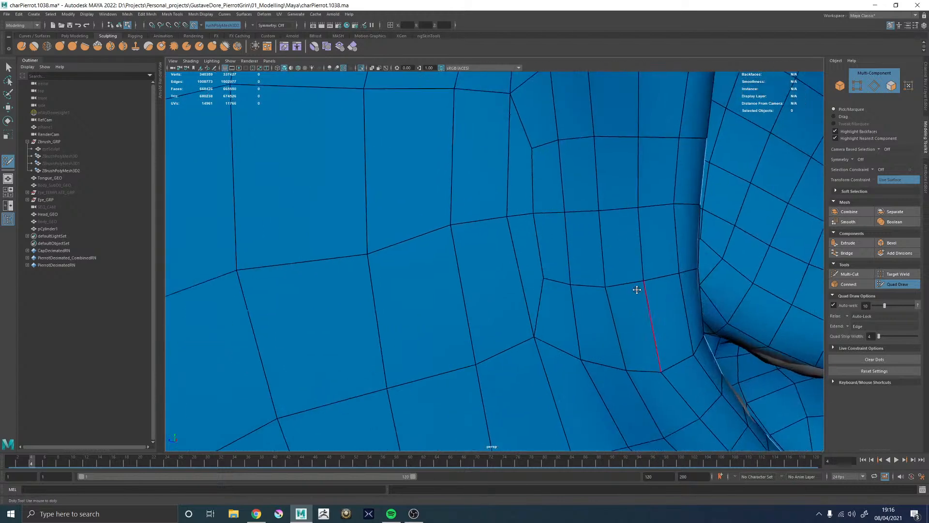
{"action": "left_click_drag", "start_coordinate": [523, 235], "coordinate": [522, 175], "text": "ctrl+shift"}
{"action": "scroll", "coordinate": [480, 195], "scroll_direction": "down", "scroll_amount": 3}
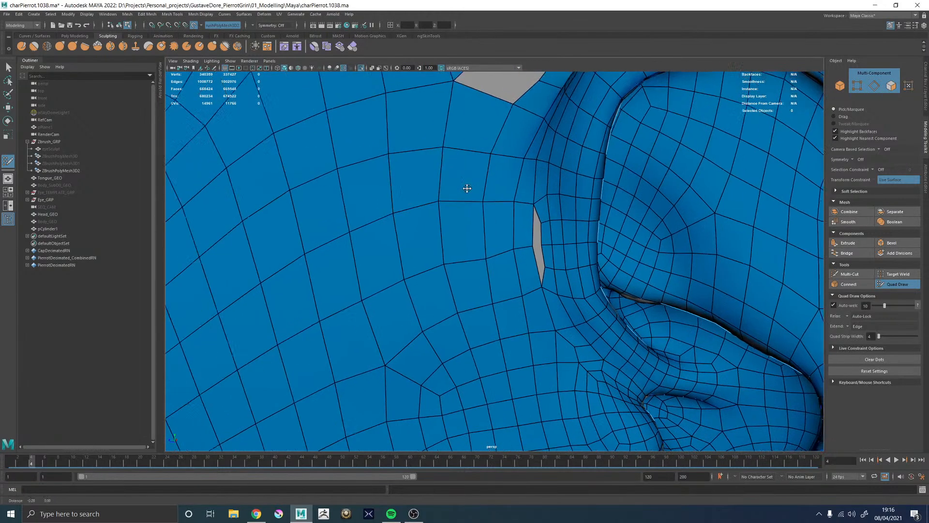
{"action": "middle_click_drag", "start_coordinate": [466, 189], "coordinate": [544, 221], "text": "alt"}
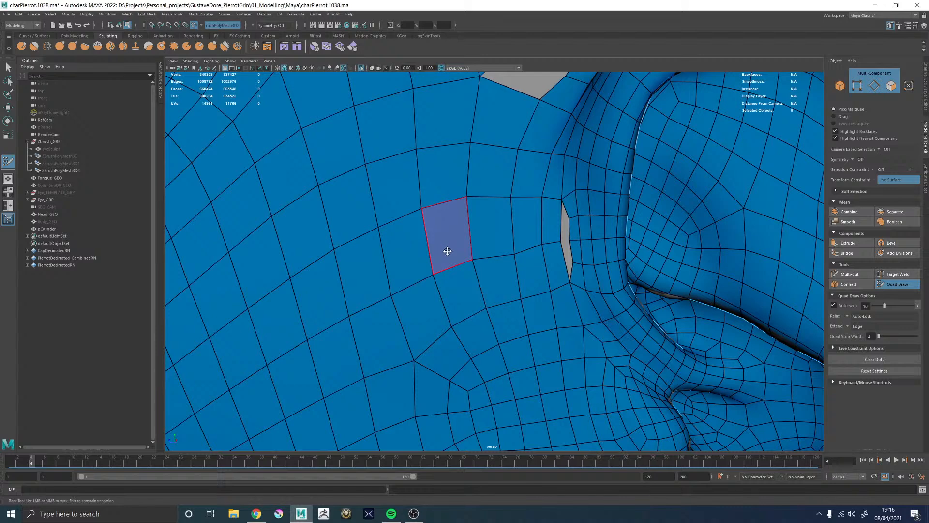
{"action": "left_click_drag", "start_coordinate": [446, 230], "coordinate": [454, 220], "text": "ctrl+shift"}
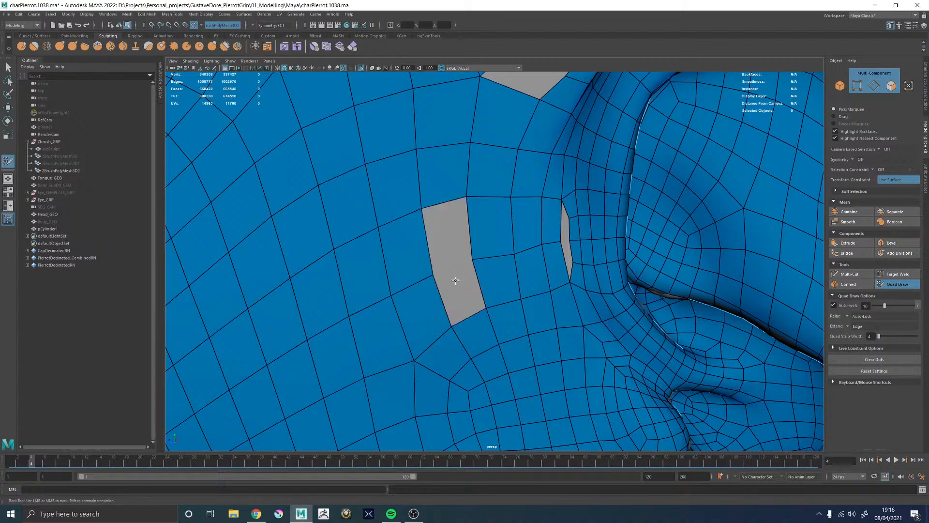
Insert two edge loops between the two openings and shift their border vertices to close the narrow gap and reshape the larger hole
{"action": "left_click", "coordinate": [509, 226], "text": "ctrl"}
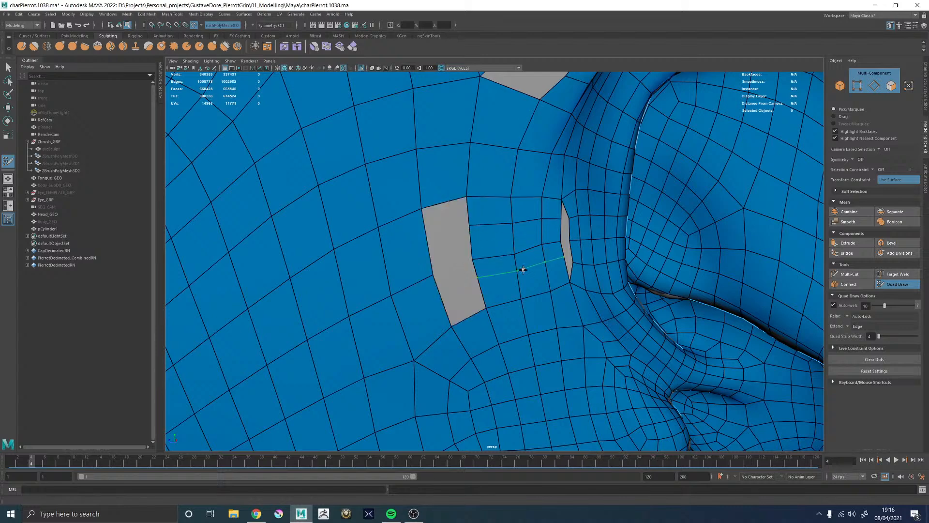
{"action": "left_click_drag", "start_coordinate": [571, 255], "coordinate": [564, 250]}
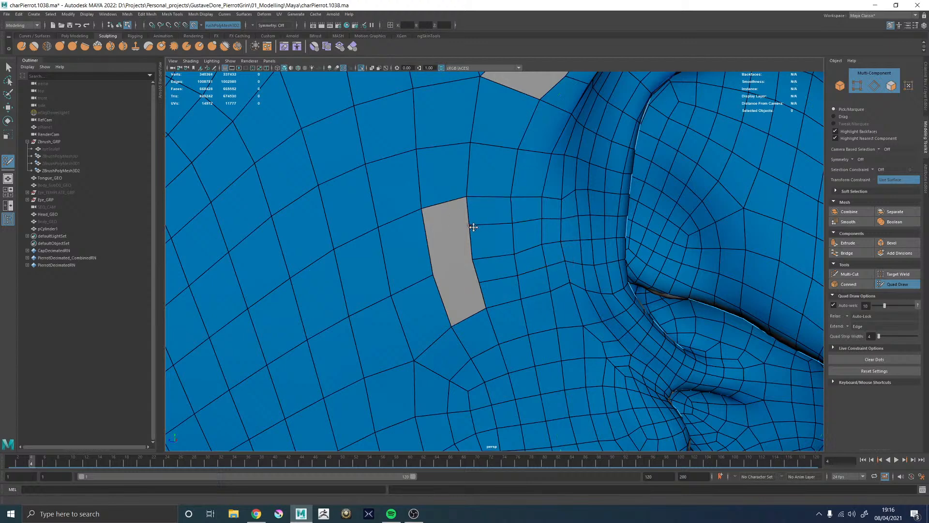
{"action": "left_click_drag", "start_coordinate": [471, 227], "coordinate": [476, 224]}
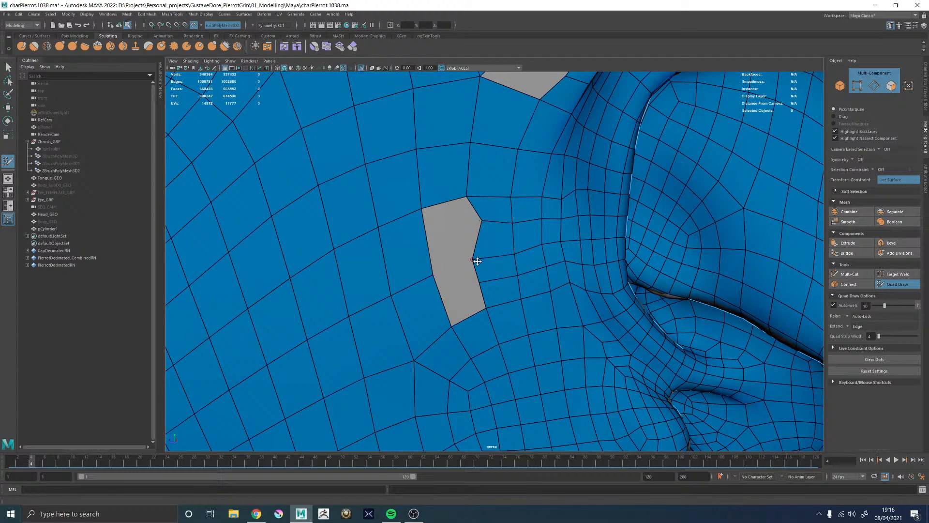
{"action": "left_click_drag", "start_coordinate": [477, 261], "coordinate": [496, 278]}
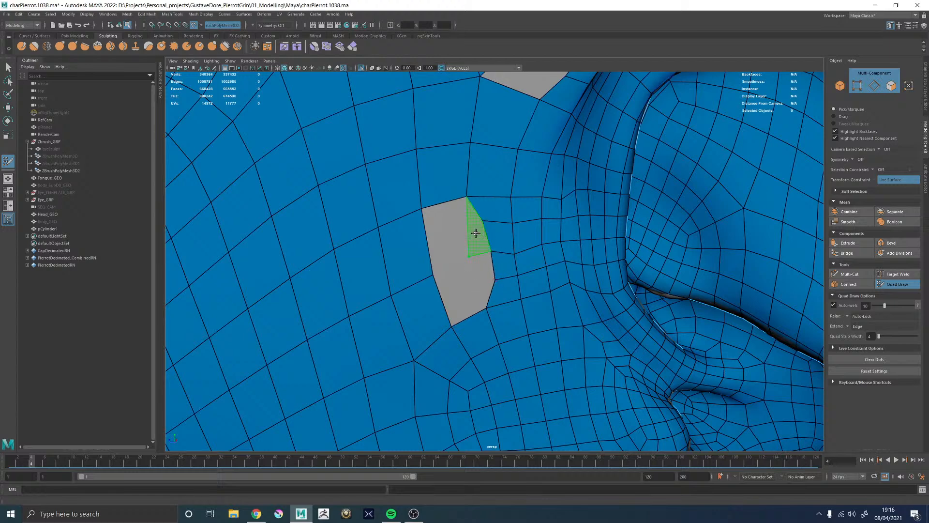
Fill the cheek hole in front of the ear with quads and relax the surrounding vertices
{"action": "left_click", "coordinate": [479, 248], "text": "shift"}
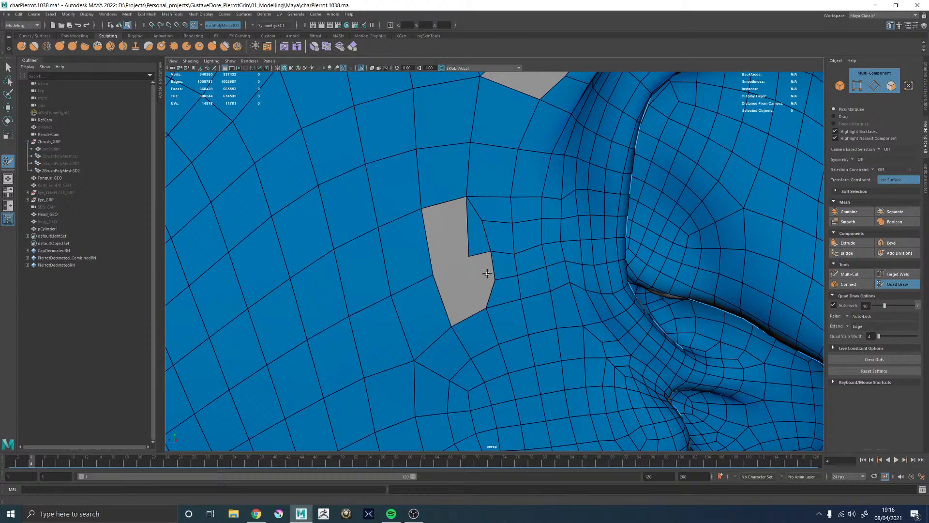
{"action": "key", "text": "shift"}
{"action": "left_click", "coordinate": [445, 237], "text": "shift"}
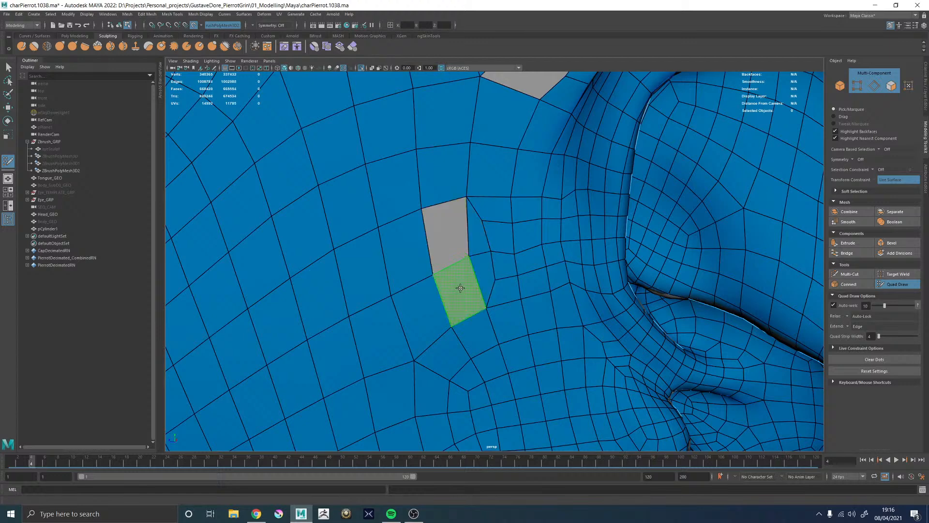
{"action": "left_click", "coordinate": [471, 278], "text": "shift"}
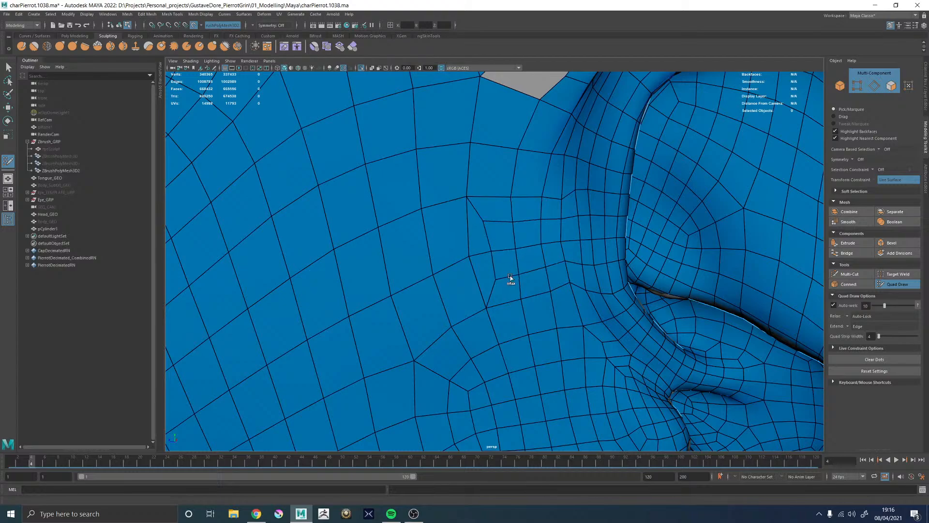
{"action": "left_click_drag", "start_coordinate": [500, 223], "coordinate": [529, 254], "text": "shift"}
Examine the rebuilt edge flow in front of the ear and around the open temple hole from several angles
{"action": "right_click_drag", "start_coordinate": [553, 245], "coordinate": [407, 230], "text": "alt"}
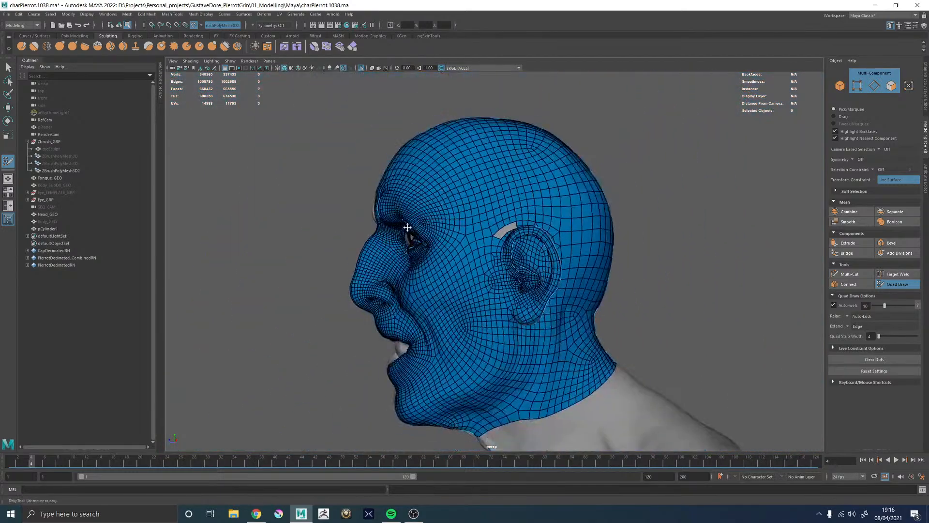
{"action": "left_click_drag", "start_coordinate": [407, 230], "coordinate": [425, 232], "text": "alt"}
{"action": "right_click_drag", "start_coordinate": [424, 233], "coordinate": [542, 213], "text": "alt"}
{"action": "left_click_drag", "start_coordinate": [542, 213], "coordinate": [522, 240], "text": "alt"}
{"action": "right_click_drag", "start_coordinate": [523, 239], "coordinate": [568, 255], "text": "alt"}
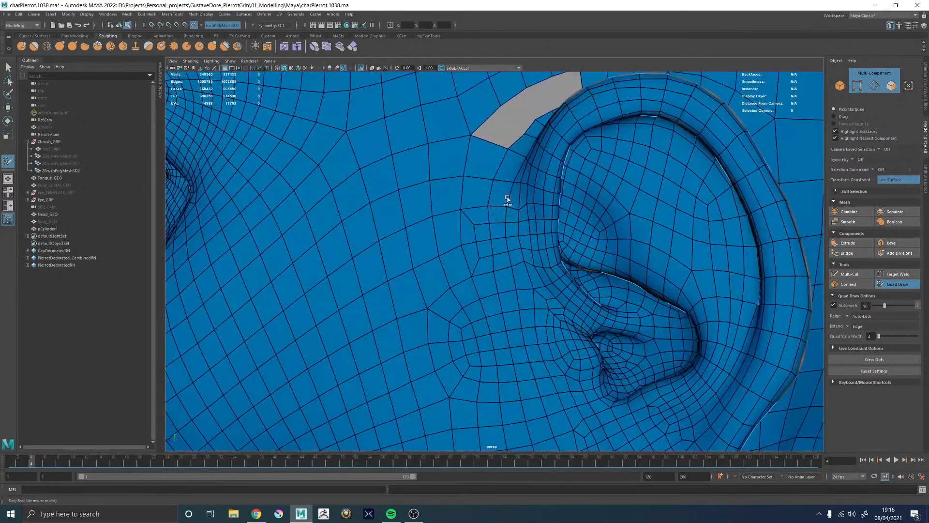
{"action": "mouse_move", "coordinate": [477, 196]}
{"action": "left_mouse_down", "text": "alt"}
{"action": "mouse_move", "coordinate": [502, 224]}
{"action": "mouse_move", "coordinate": [570, 240]}
{"action": "mouse_move", "coordinate": [561, 272]}
{"action": "mouse_move", "coordinate": [537, 281]}
{"action": "mouse_move", "coordinate": [502, 272]}
{"action": "left_mouse_up", "text": "alt"}
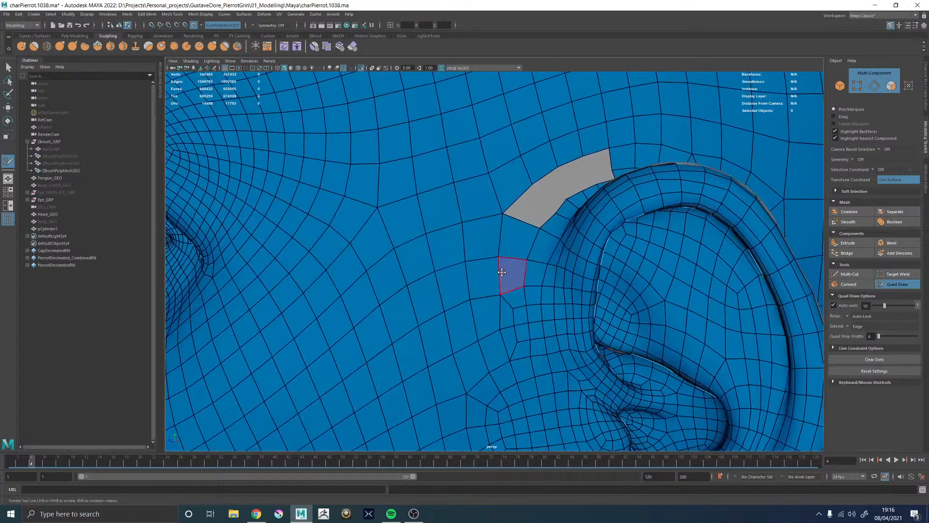
{"action": "middle_click_drag", "start_coordinate": [544, 289], "coordinate": [521, 237], "text": "alt"}
{"action": "right_click_drag", "start_coordinate": [521, 237], "coordinate": [365, 201], "text": "alt"}
{"action": "left_click_drag", "start_coordinate": [456, 228], "coordinate": [516, 266], "text": "alt"}
{"action": "right_click_drag", "start_coordinate": [516, 266], "coordinate": [492, 276], "text": "alt"}
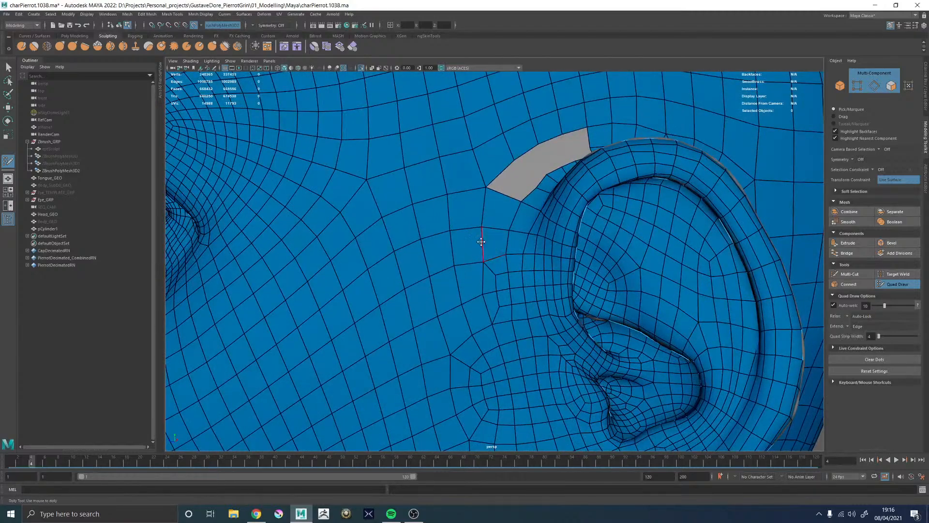
Replace two faces at the top of the rebuilt patch in front of the ear with three quads and relax the area
{"action": "right_click_drag", "start_coordinate": [480, 241], "coordinate": [529, 284], "text": "alt"}
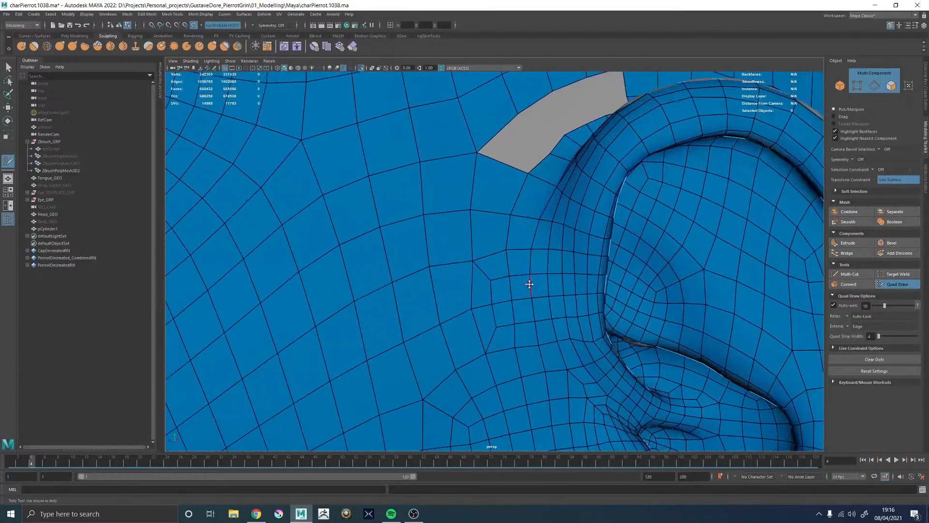
{"action": "left_click", "coordinate": [487, 267], "text": "ctrl+shift"}
{"action": "left_click", "coordinate": [488, 246], "text": "ctrl+shift"}
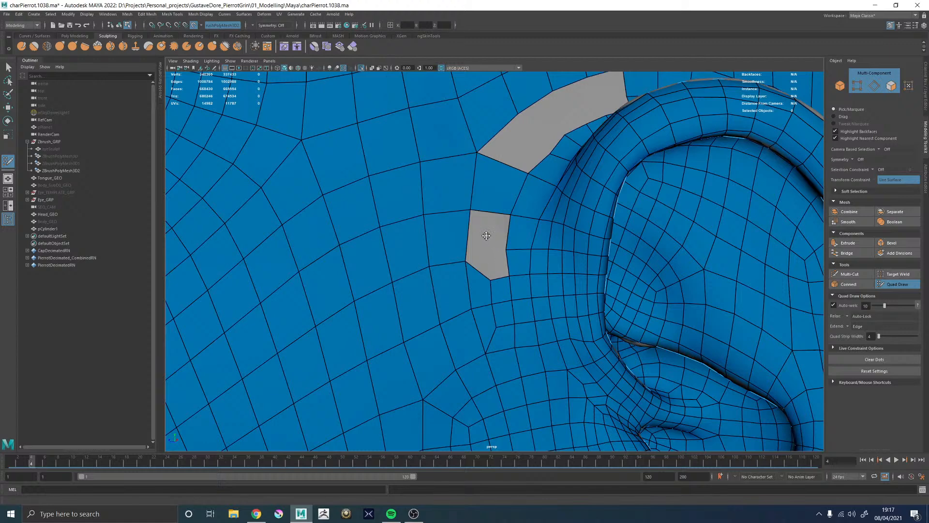
{"action": "left_click", "coordinate": [476, 247], "text": "shift"}
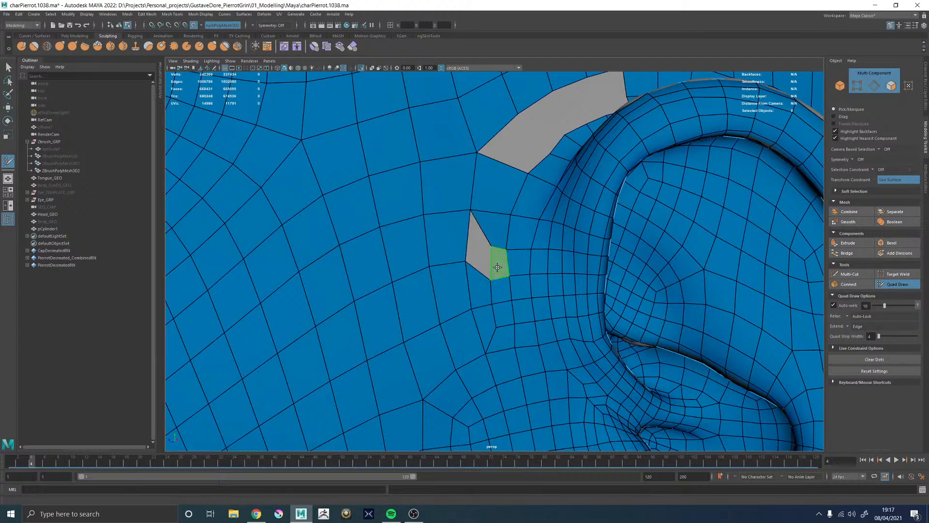
{"action": "left_click", "coordinate": [498, 264], "text": "shift"}
{"action": "left_click", "coordinate": [501, 263], "text": "shift"}
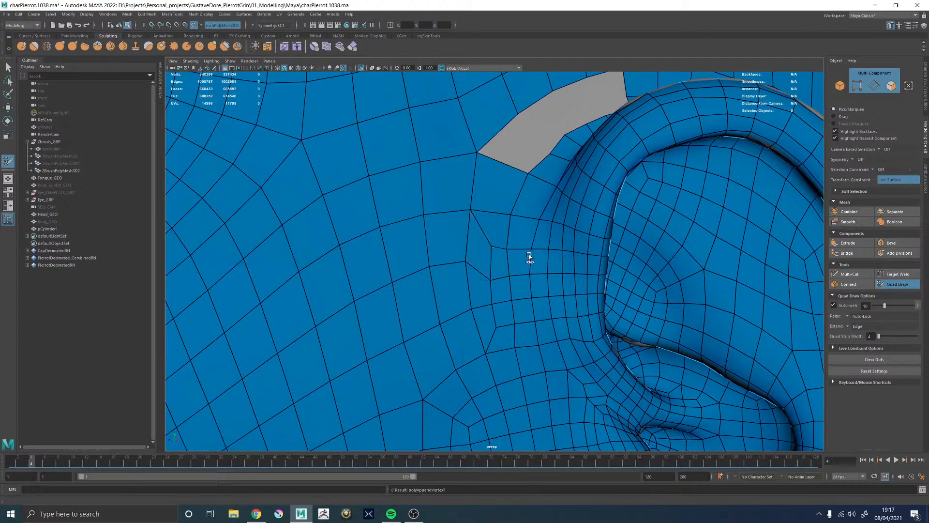
{"action": "mouse_move", "coordinate": [529, 256]}
{"action": "left_mouse_down", "text": "shift"}
{"action": "mouse_move", "coordinate": [502, 288]}
{"action": "mouse_move", "coordinate": [463, 275]}
{"action": "left_mouse_up", "text": "shift"}
Adjust the vertices around the lower corner of the temple hole to even out the faces beneath it
{"action": "scroll", "coordinate": [512, 257], "scroll_direction": "down", "scroll_amount": 6}
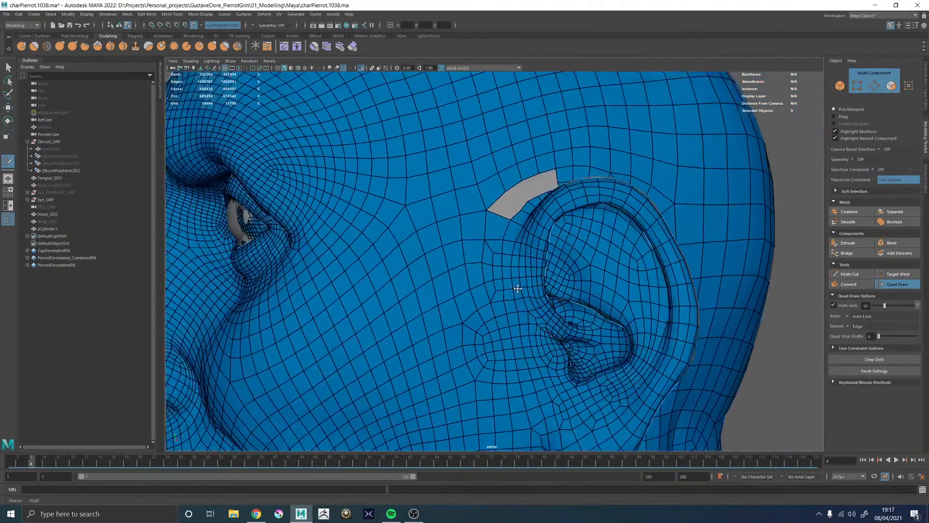
{"action": "scroll", "coordinate": [509, 248], "scroll_direction": "up", "scroll_amount": 6}
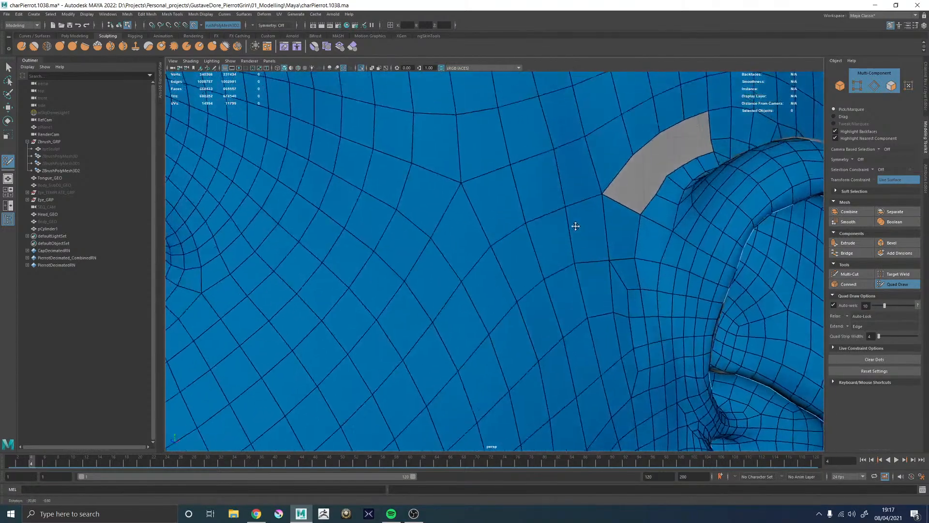
{"action": "left_click_drag", "start_coordinate": [603, 242], "coordinate": [596, 241]}
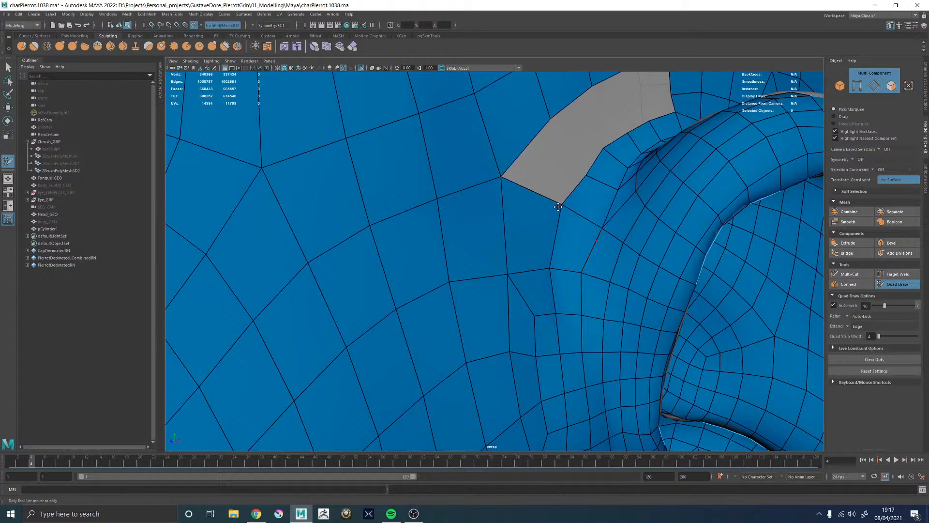
{"action": "left_click_drag", "start_coordinate": [558, 207], "coordinate": [569, 211]}
{"action": "scroll", "coordinate": [556, 294], "scroll_direction": "down", "scroll_amount": 5}
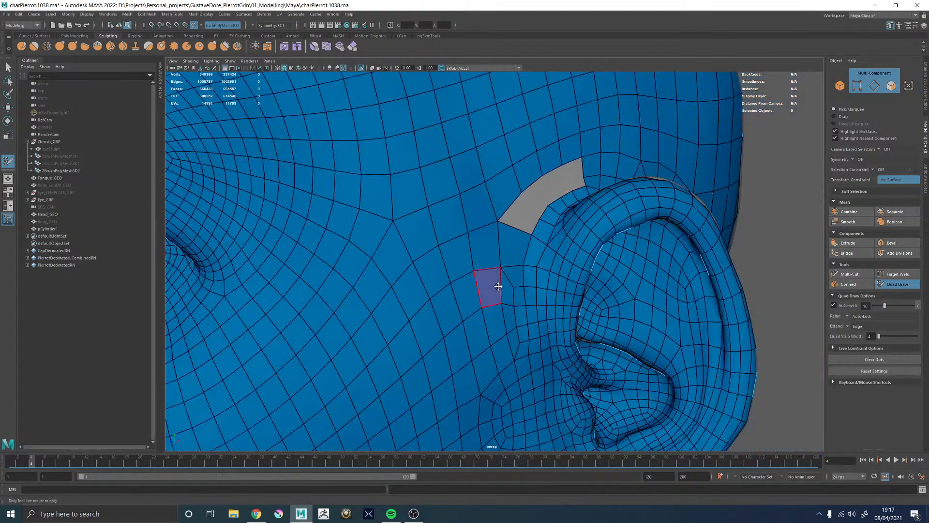
Examine the topology around the ear, across the cheek and at the earlobe
{"action": "left_click_drag", "start_coordinate": [483, 280], "coordinate": [475, 265], "text": "alt"}
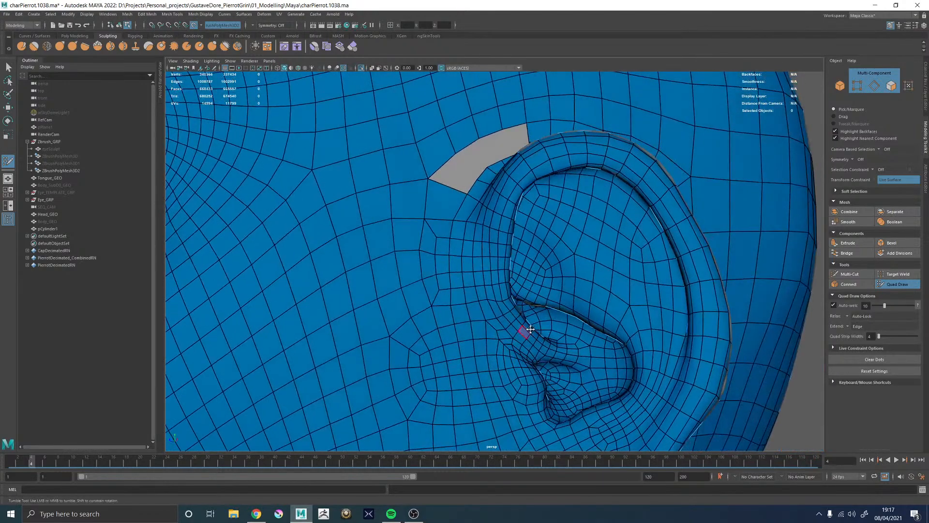
{"action": "right_click_drag", "start_coordinate": [531, 329], "coordinate": [304, 249], "text": "alt"}
{"action": "right_click_drag", "start_coordinate": [587, 284], "coordinate": [459, 238], "text": "alt"}
{"action": "left_click_drag", "start_coordinate": [459, 238], "coordinate": [521, 257], "text": "alt"}
{"action": "right_click_drag", "start_coordinate": [521, 257], "coordinate": [566, 270], "text": "alt"}
{"action": "left_click_drag", "start_coordinate": [565, 276], "coordinate": [545, 272], "text": "alt"}
{"action": "middle_click_drag", "start_coordinate": [510, 285], "coordinate": [490, 229], "text": "alt"}
{"action": "right_click_drag", "start_coordinate": [529, 289], "coordinate": [463, 227], "text": "alt"}
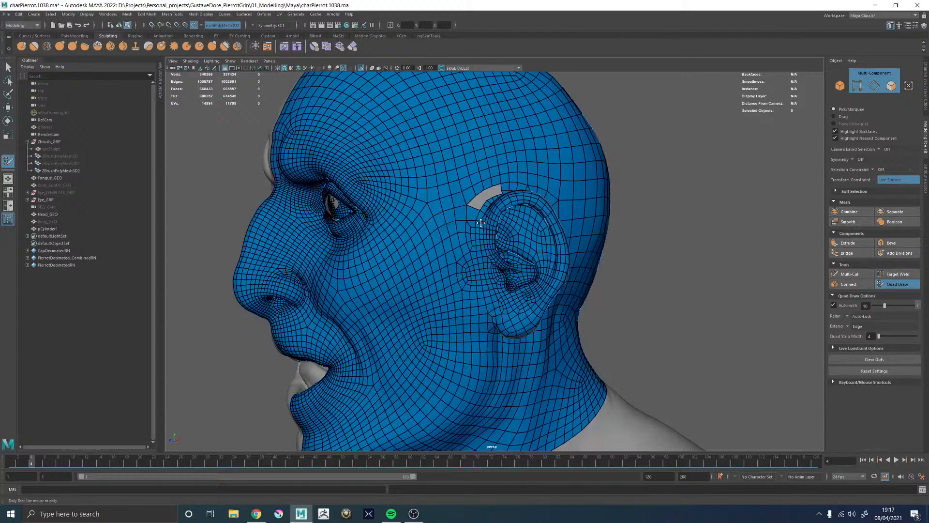
{"action": "middle_click_drag", "start_coordinate": [513, 263], "coordinate": [491, 230], "text": "alt"}
{"action": "right_click_drag", "start_coordinate": [491, 230], "coordinate": [660, 425], "text": "alt"}
{"action": "middle_click_drag", "start_coordinate": [457, 285], "coordinate": [530, 252], "text": "alt"}
{"action": "right_click_drag", "start_coordinate": [530, 251], "coordinate": [545, 292], "text": "alt"}
{"action": "left_click_drag", "start_coordinate": [545, 292], "coordinate": [500, 259], "text": "alt"}
{"action": "middle_click_drag", "start_coordinate": [500, 260], "coordinate": [535, 259], "text": "alt"}
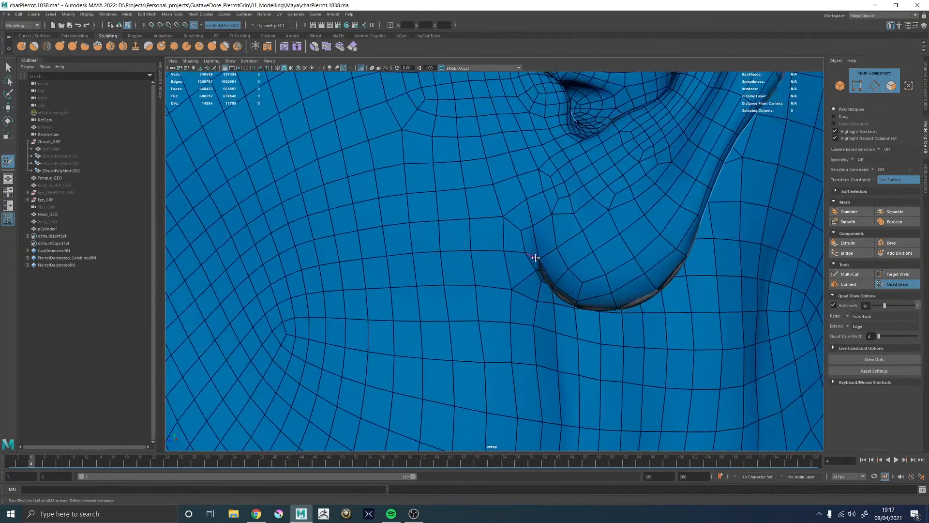
{"action": "right_click_drag", "start_coordinate": [508, 255], "coordinate": [525, 262], "text": "alt"}
{"action": "mouse_move", "coordinate": [524, 262]}
{"action": "left_mouse_down", "text": "alt"}
{"action": "mouse_move", "coordinate": [512, 240]}
{"action": "mouse_move", "coordinate": [524, 251]}
{"action": "left_mouse_up", "text": "alt"}
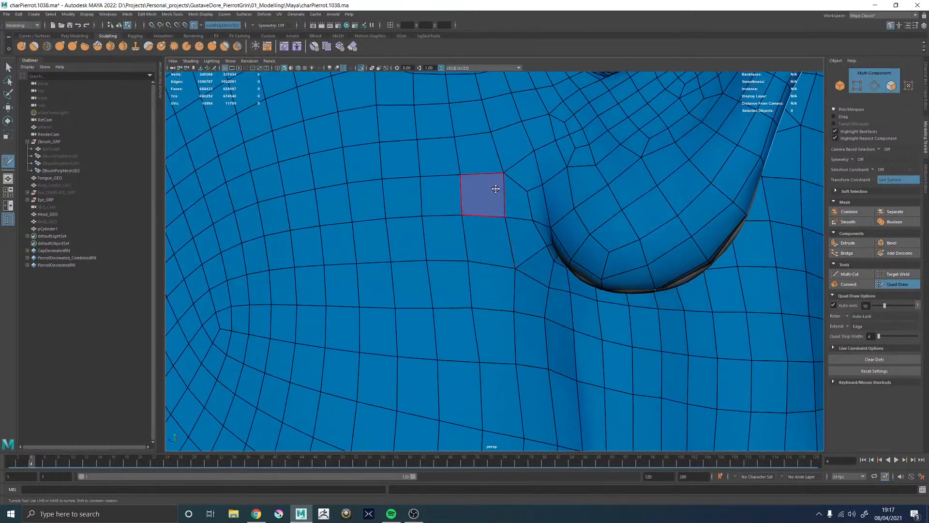
Delete a vertical strip of faces on the cheek in front of the earlobe
{"action": "left_click_drag", "start_coordinate": [503, 204], "coordinate": [545, 253], "text": "alt"}
{"action": "middle_click_drag", "start_coordinate": [479, 141], "coordinate": [493, 197], "text": "alt"}
{"action": "left_click_drag", "start_coordinate": [493, 196], "coordinate": [514, 245], "text": "alt"}
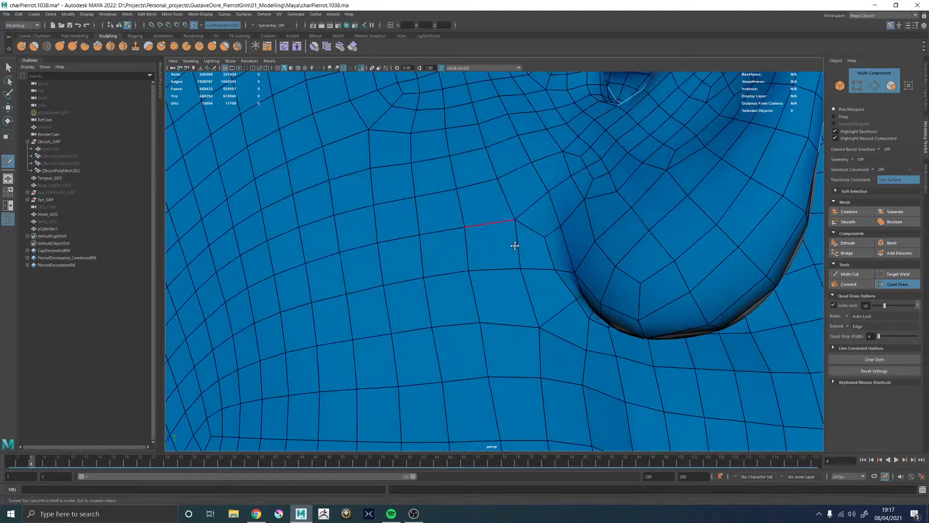
{"action": "mouse_move", "coordinate": [481, 261]}
{"action": "middle_mouse_down", "text": "alt"}
{"action": "mouse_move", "coordinate": [483, 294]}
{"action": "mouse_move", "coordinate": [479, 257]}
{"action": "middle_mouse_up", "text": "alt"}
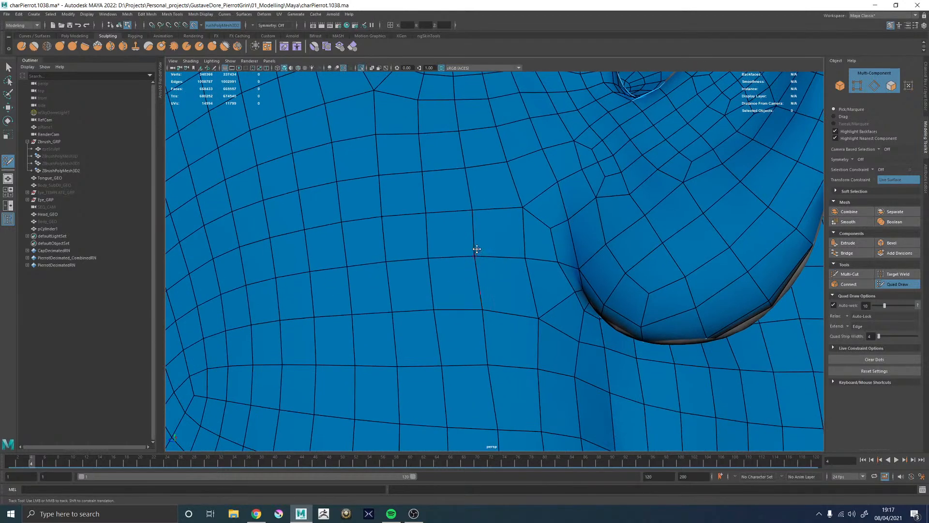
{"action": "left_click_drag", "start_coordinate": [454, 242], "coordinate": [457, 382], "text": "ctrl+shift"}
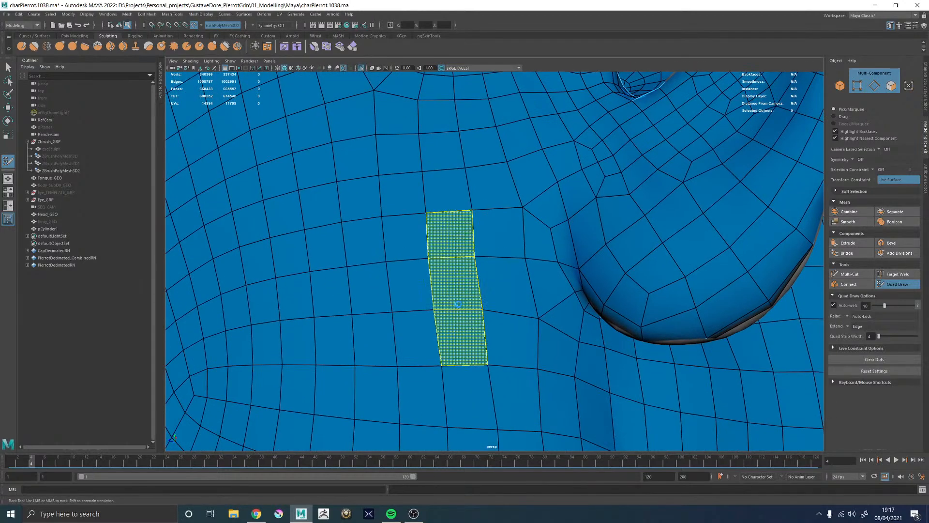
Undo the cheek strip deletion and delete only the upper two faces of that strip
{"action": "key", "text": "ctrl+z"}
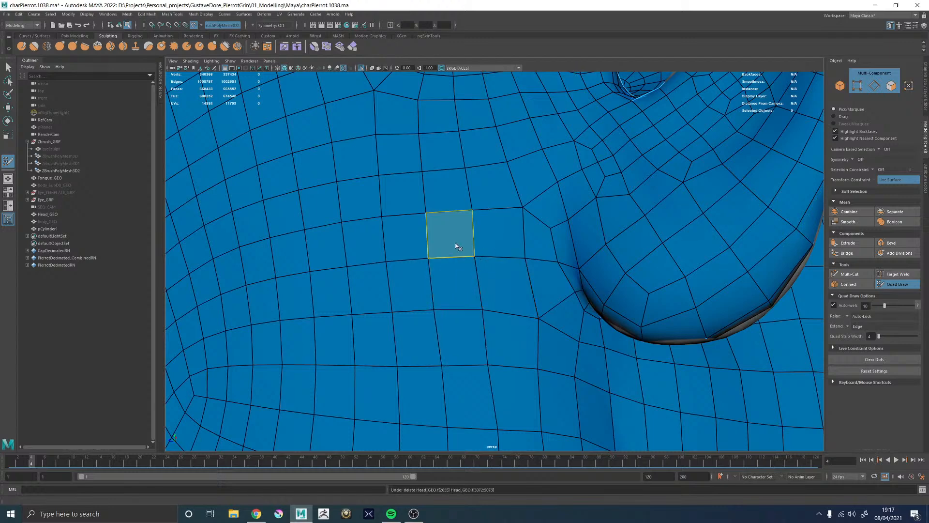
{"action": "left_click_drag", "start_coordinate": [457, 247], "coordinate": [462, 277], "text": "ctrl+shift"}
{"action": "middle_click_drag", "start_coordinate": [518, 276], "coordinate": [463, 285], "text": "alt"}
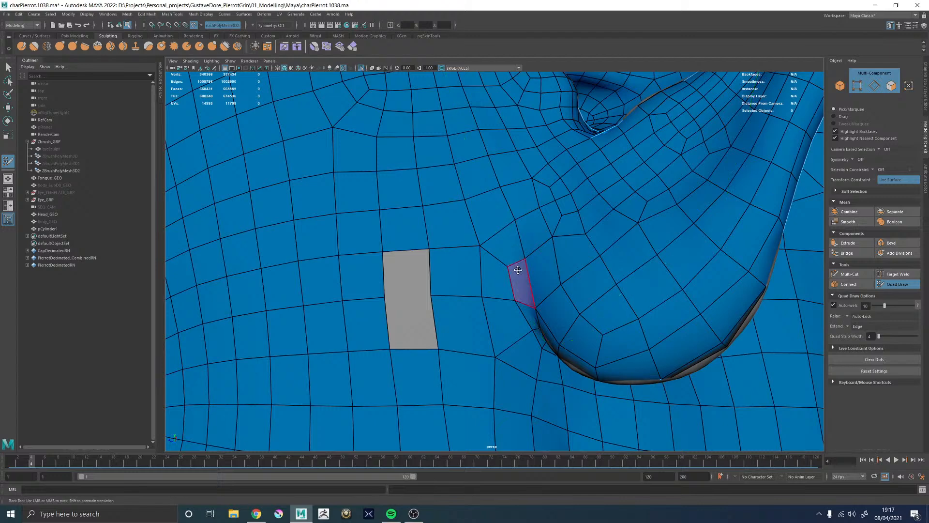
Delete two faces beside the earlobe and insert edge loops across the faces between the two cheek holes
{"action": "middle_click_drag", "start_coordinate": [496, 259], "coordinate": [499, 244], "text": "alt"}
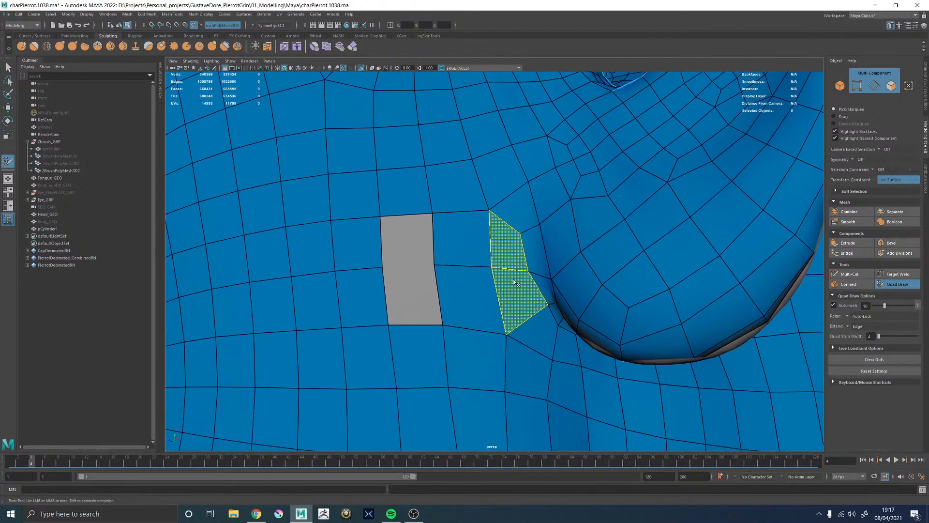
{"action": "left_click", "coordinate": [510, 252], "text": "shift"}
{"action": "left_click", "coordinate": [487, 238], "text": "ctrl"}
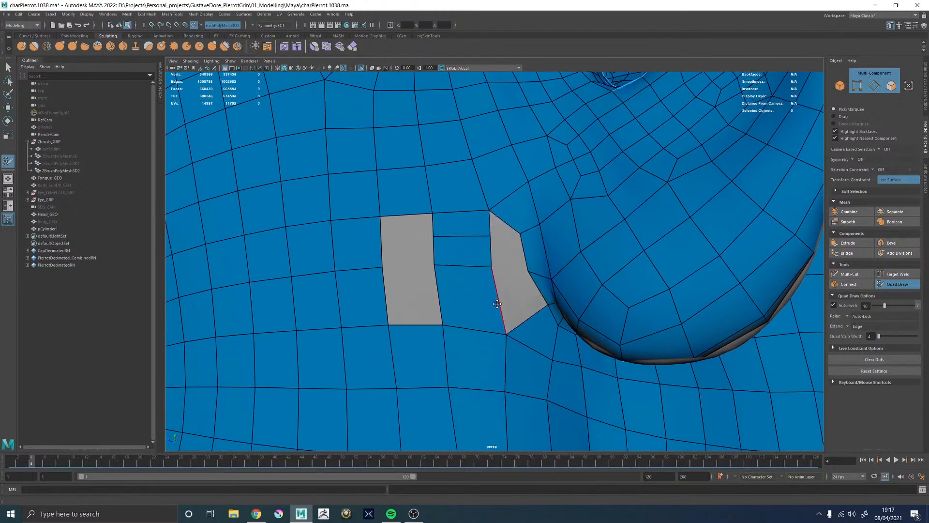
{"action": "left_click_drag", "start_coordinate": [548, 305], "coordinate": [499, 300]}
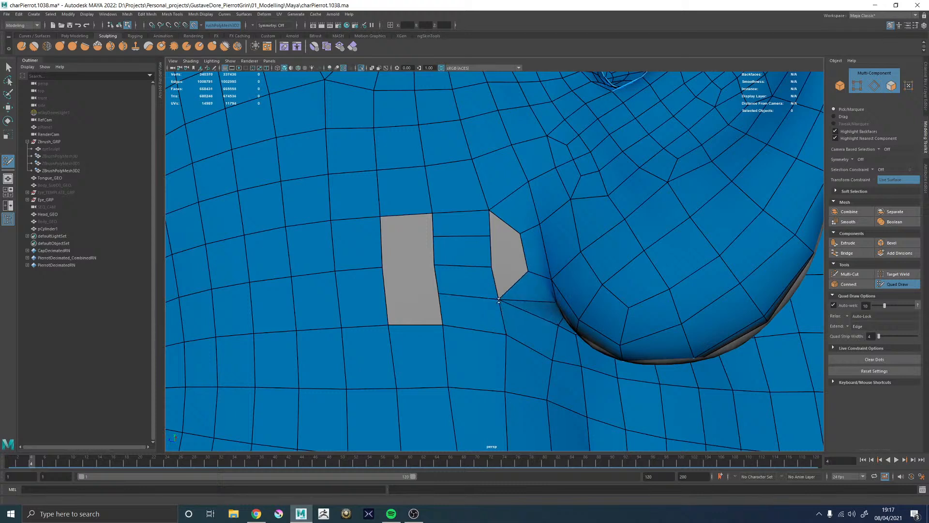
{"action": "left_click_drag", "start_coordinate": [526, 267], "coordinate": [491, 266]}
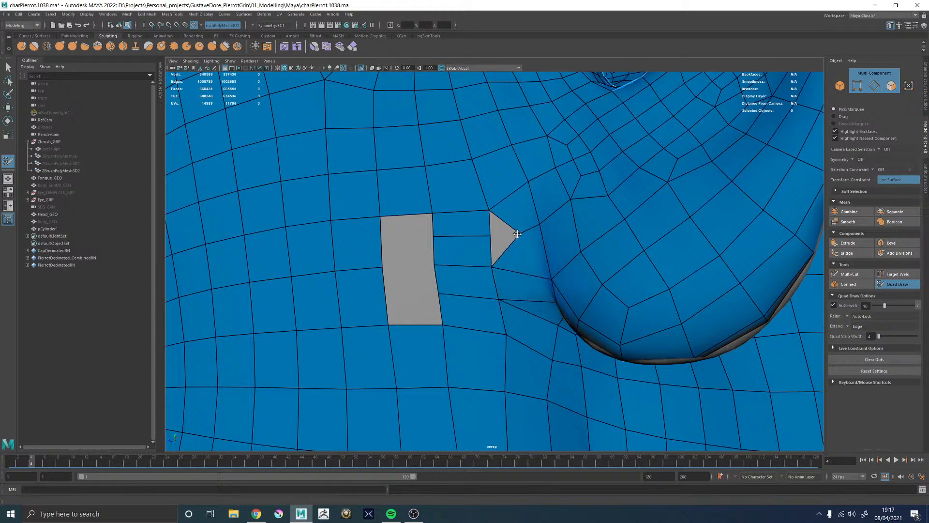
{"action": "left_click_drag", "start_coordinate": [518, 235], "coordinate": [489, 236]}
{"action": "key", "text": "ctrl+z"}
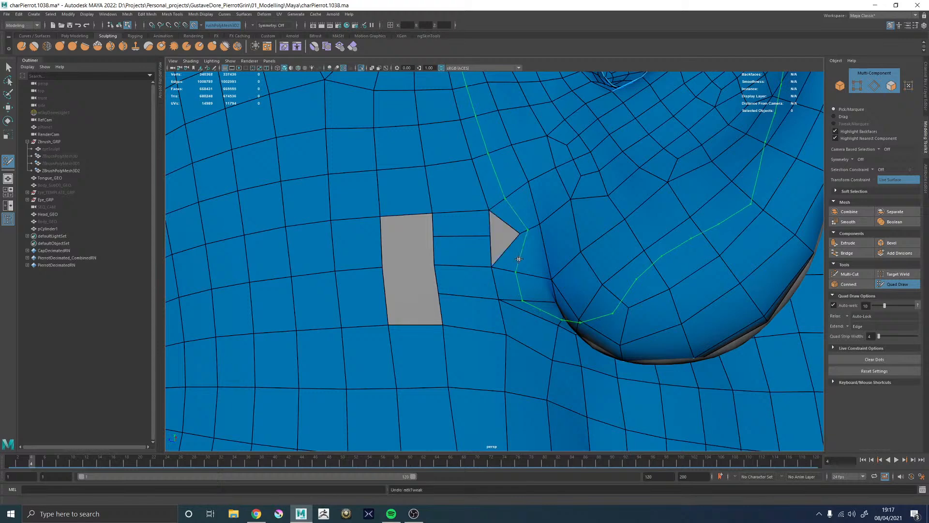
{"action": "key", "text": "ctrl+z"}
{"action": "key", "text": "ctrl+z"}
Close the hole beside the earlobe by welding its cheek-side vertices onto its earlobe-side edge
{"action": "left_click_drag", "start_coordinate": [490, 236], "coordinate": [514, 239]}
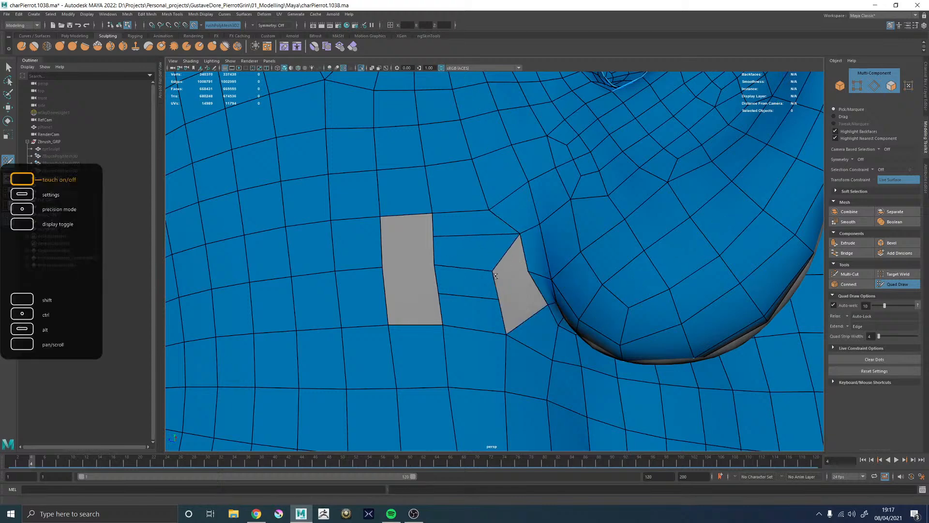
{"action": "left_click_drag", "start_coordinate": [495, 276], "coordinate": [531, 303]}
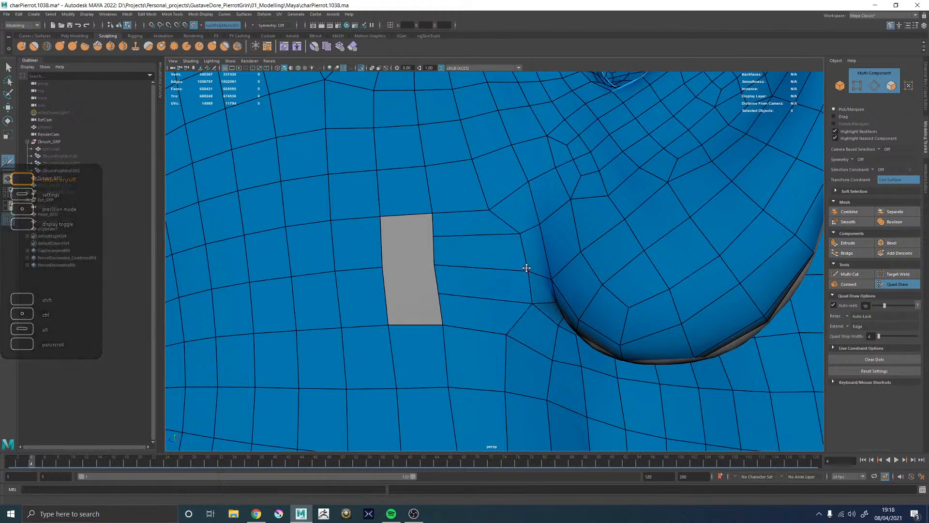
{"action": "left_click_drag", "start_coordinate": [527, 269], "coordinate": [525, 270]}
Pull the ear-side border vertices of the remaining cheek hole toward the ear and fill the hole with quads
{"action": "left_click_drag", "start_coordinate": [433, 248], "coordinate": [445, 246]}
{"action": "left_click_drag", "start_coordinate": [439, 293], "coordinate": [456, 265]}
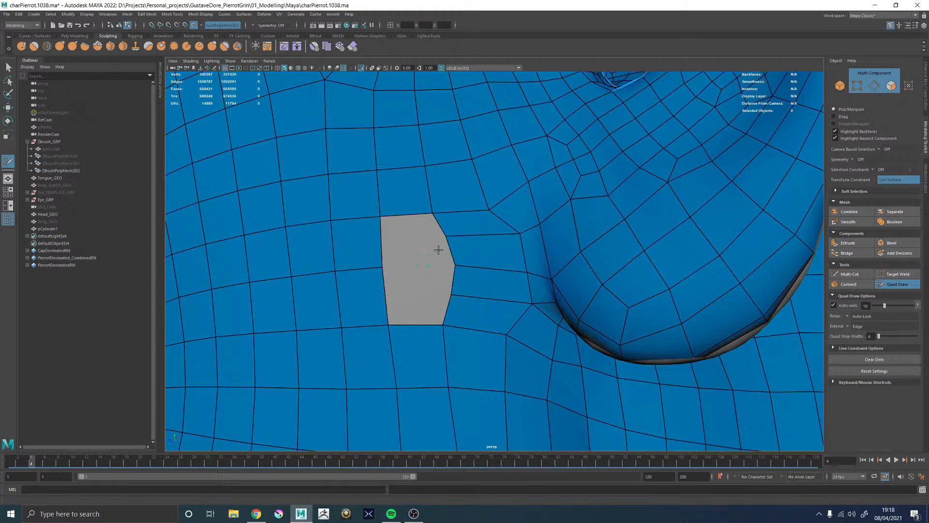
{"action": "left_click", "coordinate": [443, 285], "text": "shift"}
{"action": "left_click", "coordinate": [409, 249], "text": "shift"}
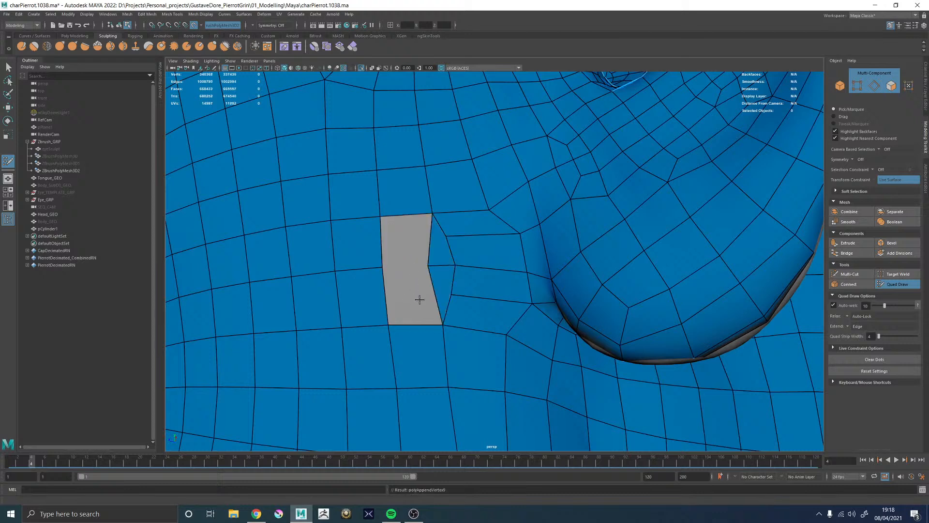
{"action": "left_click", "coordinate": [415, 293], "text": "shift"}
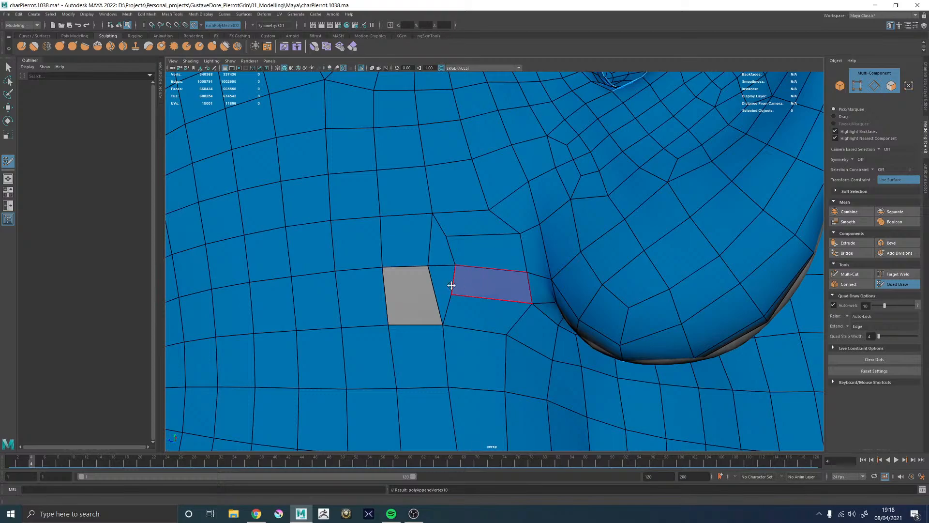
Relax the newly filled faces and the surrounding cheek topology in front of the earlobe
{"action": "mouse_move", "coordinate": [457, 289]}
{"action": "left_mouse_down", "text": "shift"}
{"action": "mouse_move", "coordinate": [456, 274]}
{"action": "mouse_move", "coordinate": [478, 280]}
{"action": "mouse_move", "coordinate": [467, 264]}
{"action": "left_mouse_up", "text": "shift"}
{"action": "right_click_drag", "start_coordinate": [513, 269], "coordinate": [467, 261], "text": "alt"}
{"action": "mouse_move", "coordinate": [467, 261]}
{"action": "left_mouse_down", "text": "alt"}
{"action": "mouse_move", "coordinate": [512, 268]}
{"action": "mouse_move", "coordinate": [465, 266]}
{"action": "left_mouse_up", "text": "alt"}
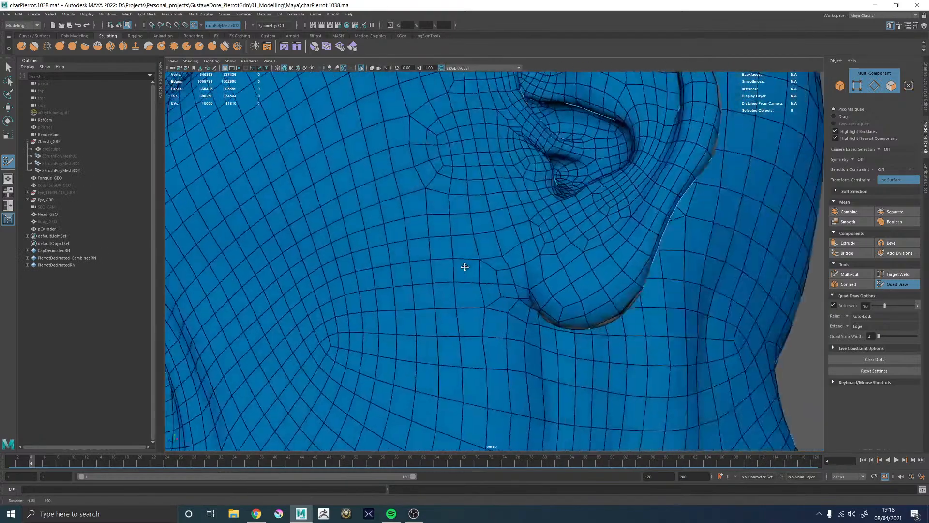
{"action": "right_click_drag", "start_coordinate": [465, 266], "coordinate": [566, 258], "text": "alt"}
{"action": "mouse_move", "coordinate": [483, 242]}
{"action": "left_mouse_down", "text": "shift"}
{"action": "mouse_move", "coordinate": [496, 230]}
{"action": "mouse_move", "coordinate": [513, 253]}
{"action": "mouse_move", "coordinate": [515, 279]}
{"action": "left_mouse_up", "text": "shift"}
Examine the edge flow below the earlobe, down the neck and behind the ear
{"action": "right_click_drag", "start_coordinate": [515, 280], "coordinate": [362, 234], "text": "alt"}
{"action": "left_click_drag", "start_coordinate": [363, 235], "coordinate": [479, 247], "text": "alt"}
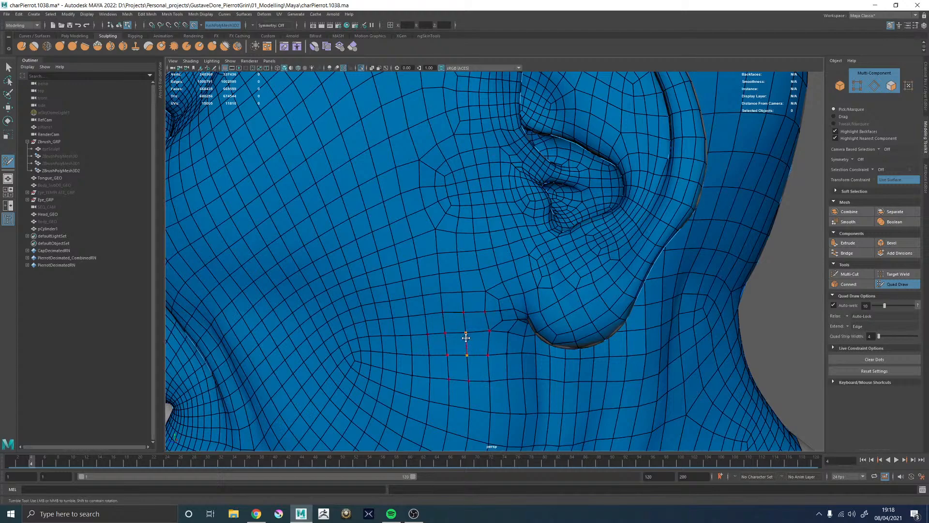
{"action": "left_click_drag", "start_coordinate": [466, 337], "coordinate": [443, 275], "text": "alt"}
{"action": "mouse_move", "coordinate": [481, 330]}
{"action": "left_mouse_down", "text": "alt"}
{"action": "mouse_move", "coordinate": [474, 317]}
{"action": "mouse_move", "coordinate": [508, 307]}
{"action": "left_mouse_up", "text": "alt"}
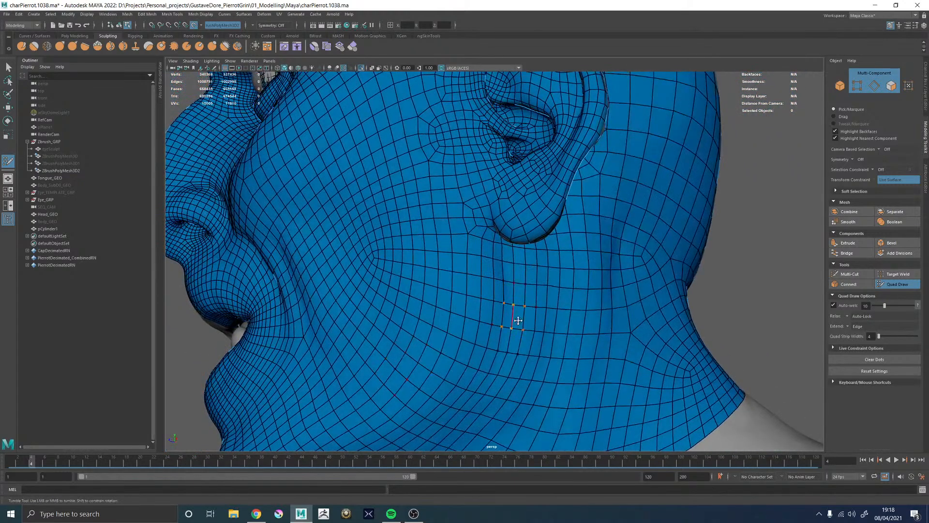
{"action": "right_click_drag", "start_coordinate": [518, 320], "coordinate": [465, 334], "text": "alt"}
{"action": "left_click_drag", "start_coordinate": [539, 300], "coordinate": [538, 281], "text": "alt"}
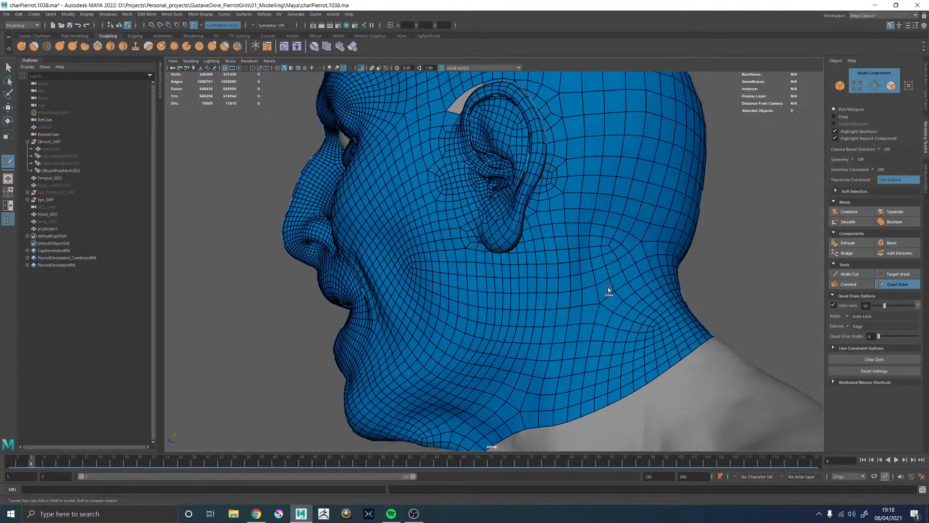
{"action": "left_click_drag", "start_coordinate": [609, 290], "coordinate": [527, 222], "text": "alt"}
{"action": "right_click_drag", "start_coordinate": [527, 222], "coordinate": [526, 280], "text": "alt"}
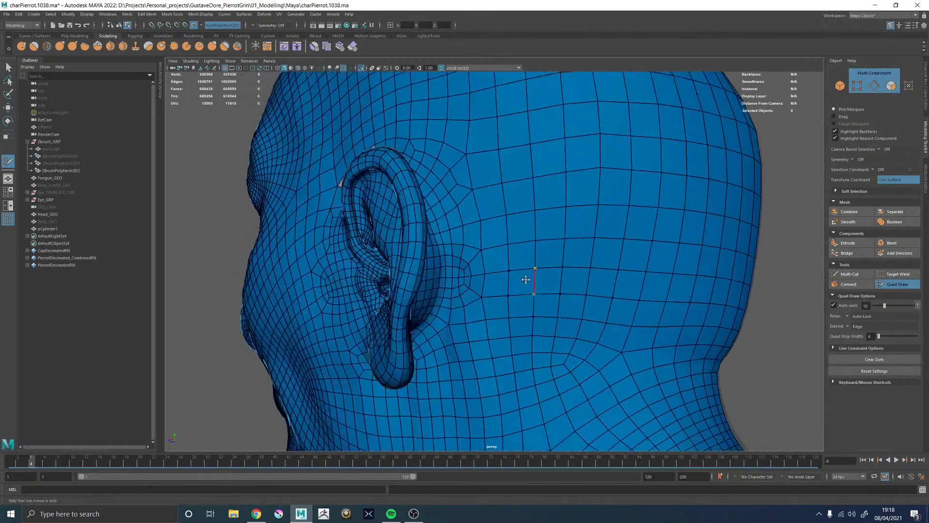
{"action": "left_click_drag", "start_coordinate": [526, 279], "coordinate": [510, 266], "text": "alt"}
{"action": "middle_click_drag", "start_coordinate": [444, 309], "coordinate": [489, 248], "text": "alt"}
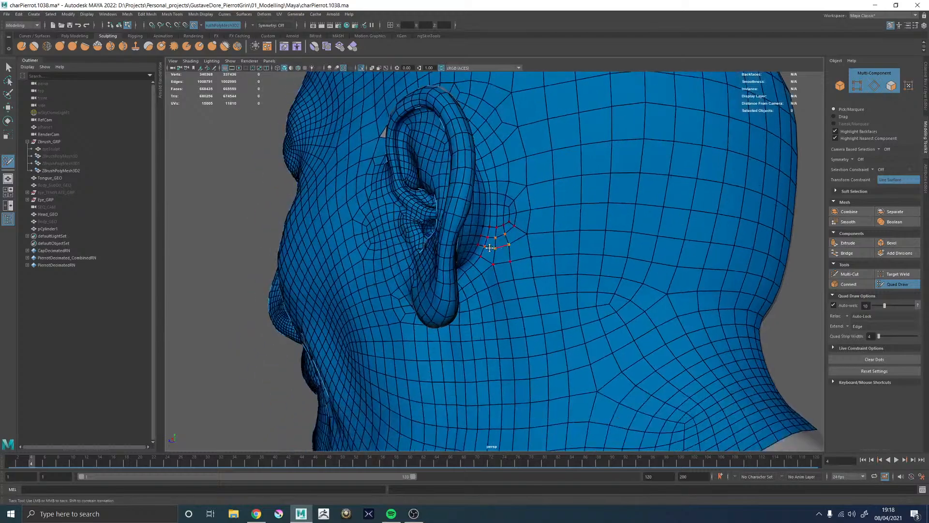
{"action": "right_click_drag", "start_coordinate": [489, 247], "coordinate": [510, 280], "text": "alt"}
{"action": "left_click_drag", "start_coordinate": [510, 280], "coordinate": [512, 246], "text": "alt"}
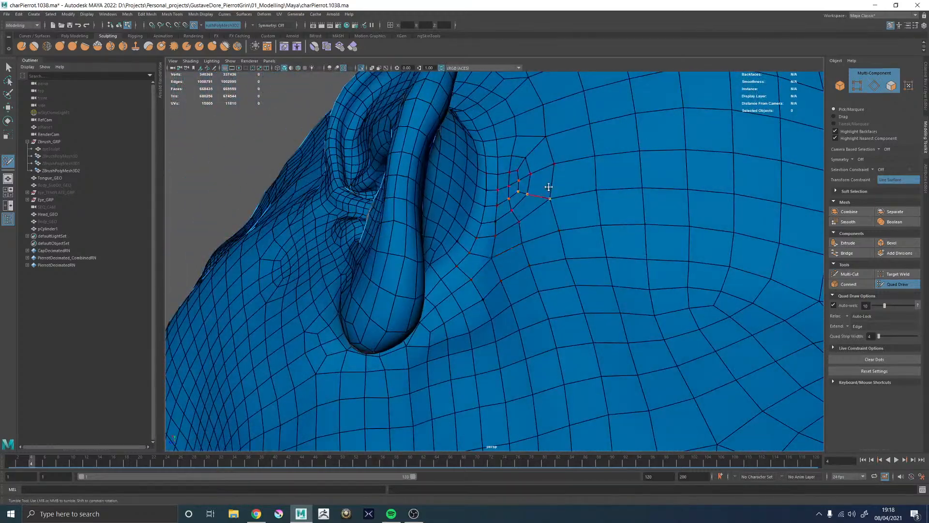
{"action": "right_click_drag", "start_coordinate": [548, 187], "coordinate": [504, 164], "text": "alt"}
{"action": "left_click_drag", "start_coordinate": [504, 164], "coordinate": [558, 203], "text": "alt"}
{"action": "right_click_drag", "start_coordinate": [558, 203], "coordinate": [561, 224], "text": "alt"}
{"action": "mouse_move", "coordinate": [562, 224]}
{"action": "left_mouse_down", "text": "alt"}
{"action": "mouse_move", "coordinate": [548, 199]}
{"action": "mouse_move", "coordinate": [558, 207]}
{"action": "mouse_move", "coordinate": [539, 241]}
{"action": "mouse_move", "coordinate": [545, 253]}
{"action": "mouse_move", "coordinate": [535, 249]}
{"action": "mouse_move", "coordinate": [557, 172]}
{"action": "left_mouse_up", "text": "alt"}
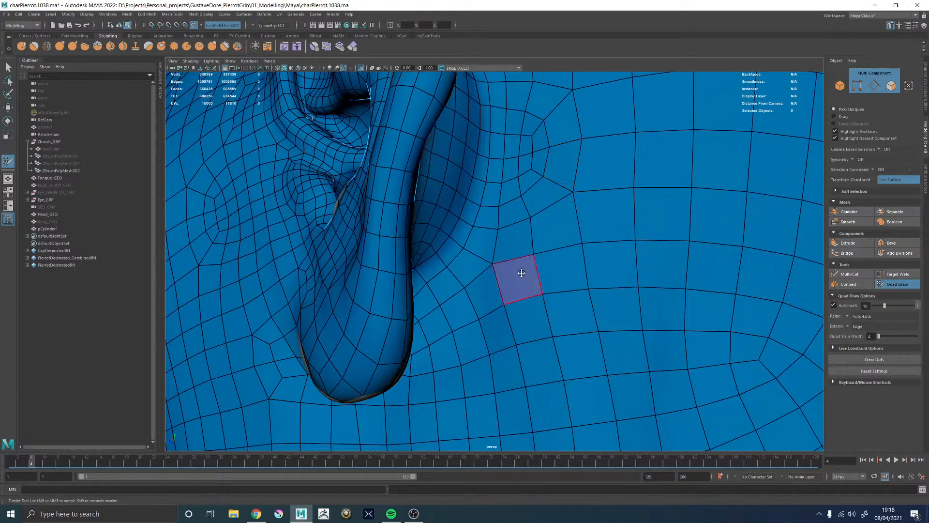
{"action": "mouse_move", "coordinate": [521, 273]}
{"action": "left_mouse_down", "text": "alt"}
{"action": "mouse_move", "coordinate": [552, 259]}
{"action": "mouse_move", "coordinate": [504, 271]}
{"action": "mouse_move", "coordinate": [513, 247]}
{"action": "mouse_move", "coordinate": [503, 307]}
{"action": "mouse_move", "coordinate": [515, 309]}
{"action": "left_mouse_up", "text": "alt"}
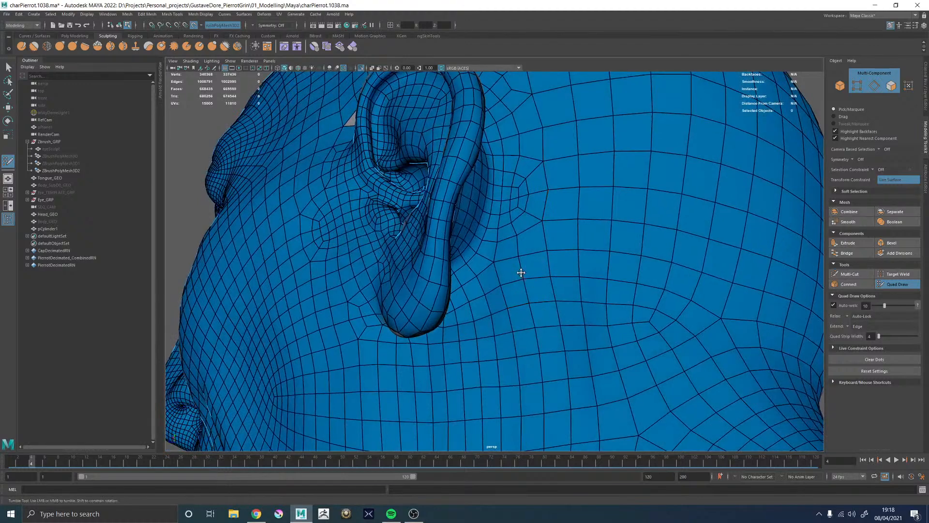
{"action": "left_click_drag", "start_coordinate": [521, 273], "coordinate": [546, 285], "text": "alt"}
{"action": "right_click_drag", "start_coordinate": [545, 286], "coordinate": [442, 242], "text": "alt"}
{"action": "left_click_drag", "start_coordinate": [532, 244], "coordinate": [549, 259], "text": "alt"}
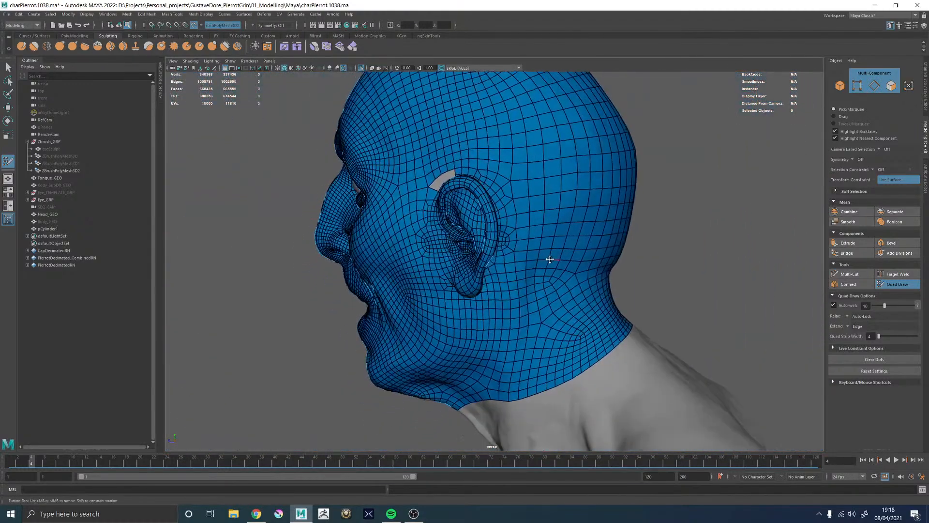
{"action": "middle_click_drag", "start_coordinate": [530, 221], "coordinate": [533, 272], "text": "alt"}
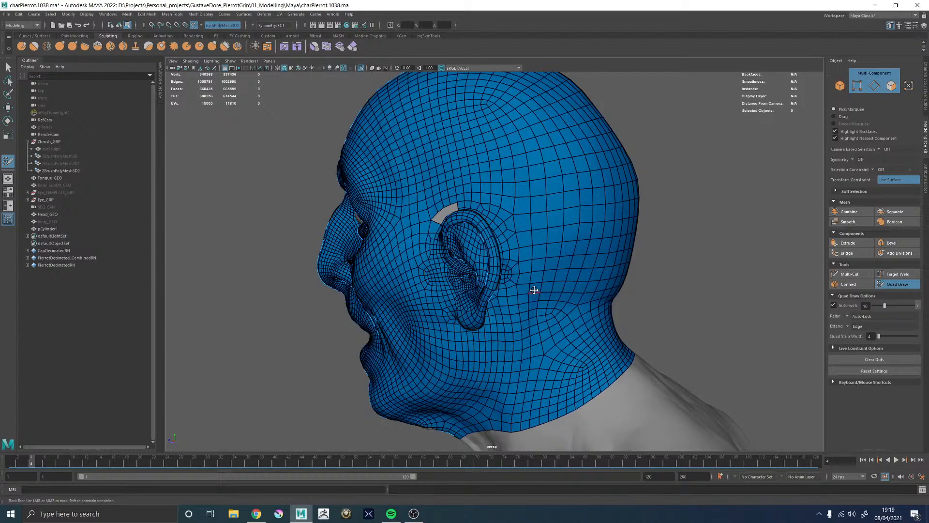
Examine the open gap above the front of the ear and the edges bordering it
{"action": "left_click_drag", "start_coordinate": [496, 235], "coordinate": [547, 249], "text": "alt"}
{"action": "middle_click_drag", "start_coordinate": [548, 249], "coordinate": [543, 326], "text": "alt"}
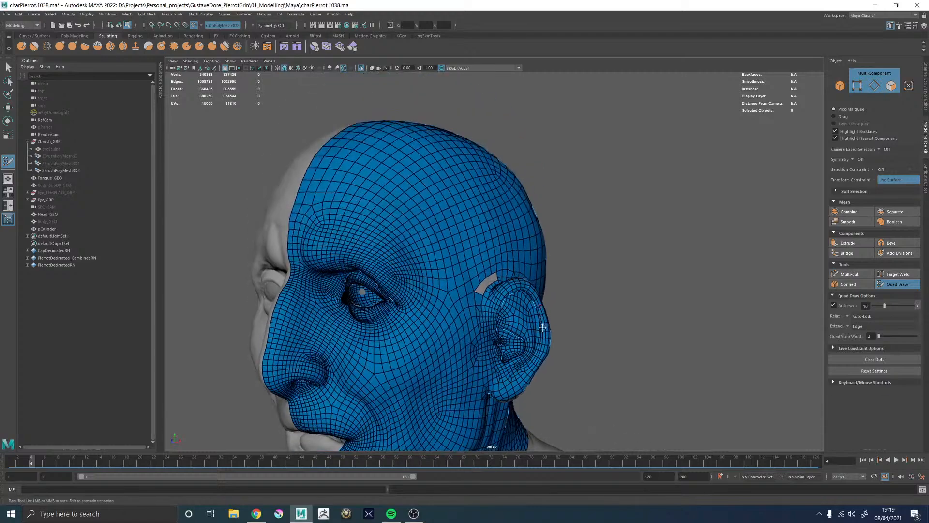
{"action": "right_click_drag", "start_coordinate": [543, 325], "coordinate": [654, 338], "text": "alt"}
{"action": "middle_click_drag", "start_coordinate": [541, 279], "coordinate": [537, 200], "text": "alt"}
{"action": "right_click_drag", "start_coordinate": [537, 201], "coordinate": [514, 240], "text": "alt"}
{"action": "left_click_drag", "start_coordinate": [515, 240], "coordinate": [439, 261], "text": "alt"}
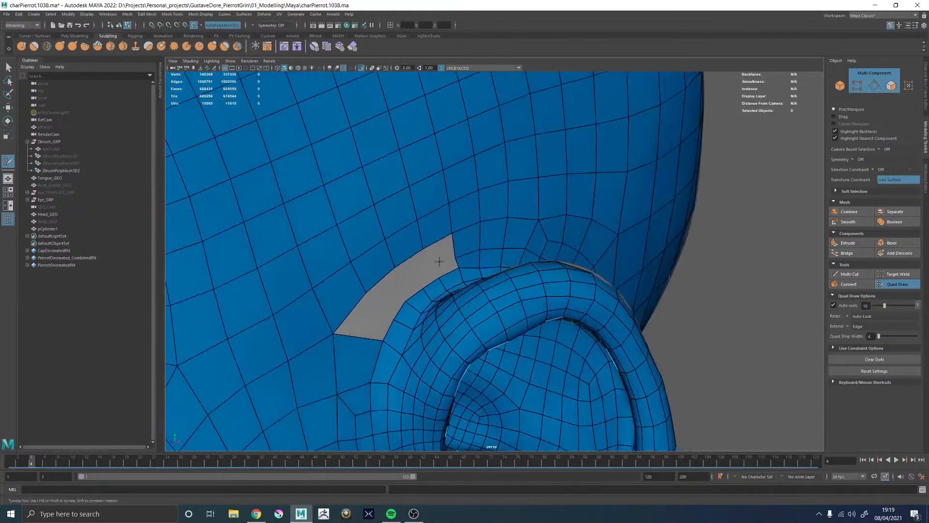
{"action": "middle_click_drag", "start_coordinate": [439, 261], "coordinate": [508, 269], "text": "alt"}
{"action": "right_click_drag", "start_coordinate": [508, 269], "coordinate": [515, 272], "text": "alt"}
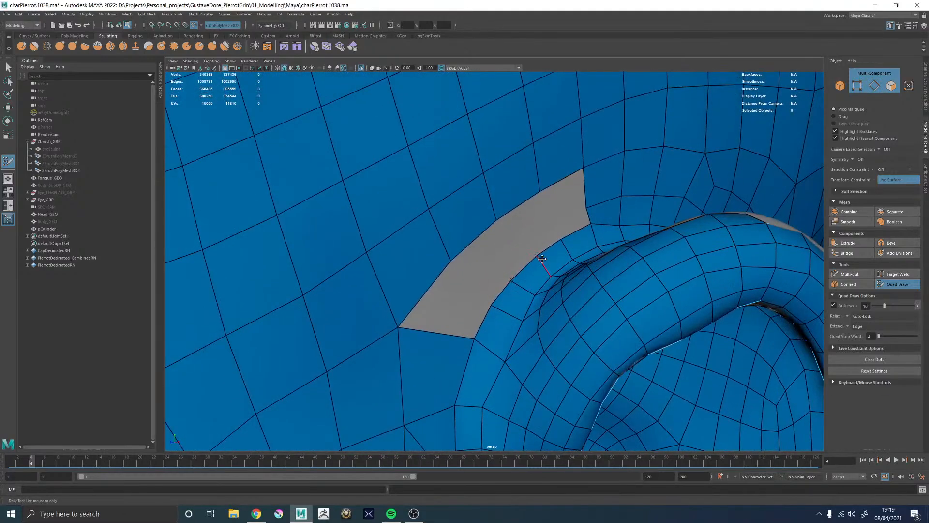
{"action": "left_click_drag", "start_coordinate": [535, 257], "coordinate": [537, 258], "text": "alt"}
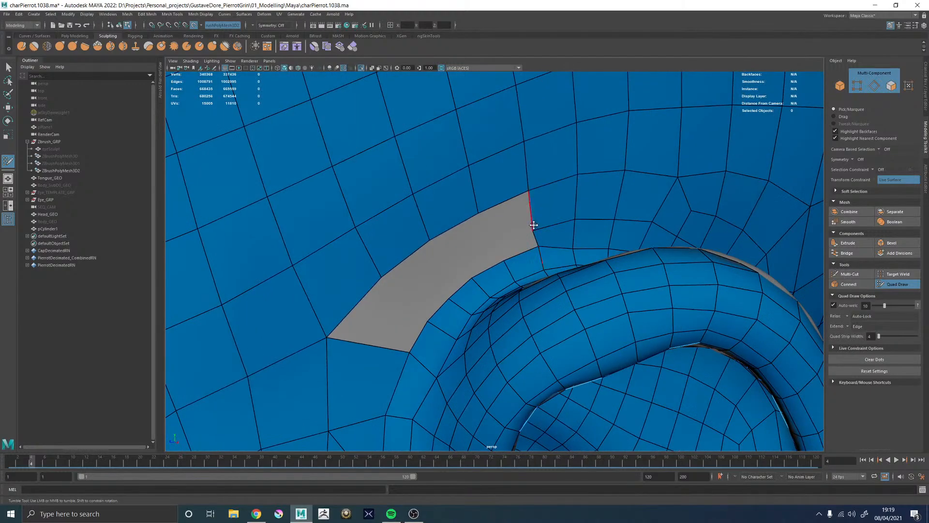
Examine the overall topology of the face, the ear and the side of the head from several angles
{"action": "right_click_drag", "start_coordinate": [570, 220], "coordinate": [384, 227], "text": "alt"}
{"action": "left_click_drag", "start_coordinate": [487, 260], "coordinate": [542, 251], "text": "alt"}
{"action": "right_click_drag", "start_coordinate": [547, 252], "coordinate": [409, 252], "text": "alt"}
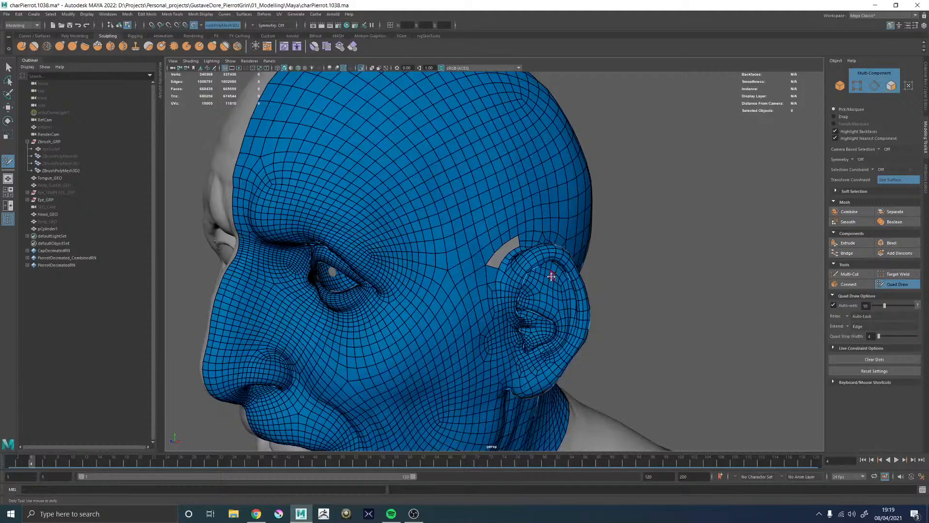
{"action": "left_click_drag", "start_coordinate": [551, 276], "coordinate": [571, 278], "text": "alt"}
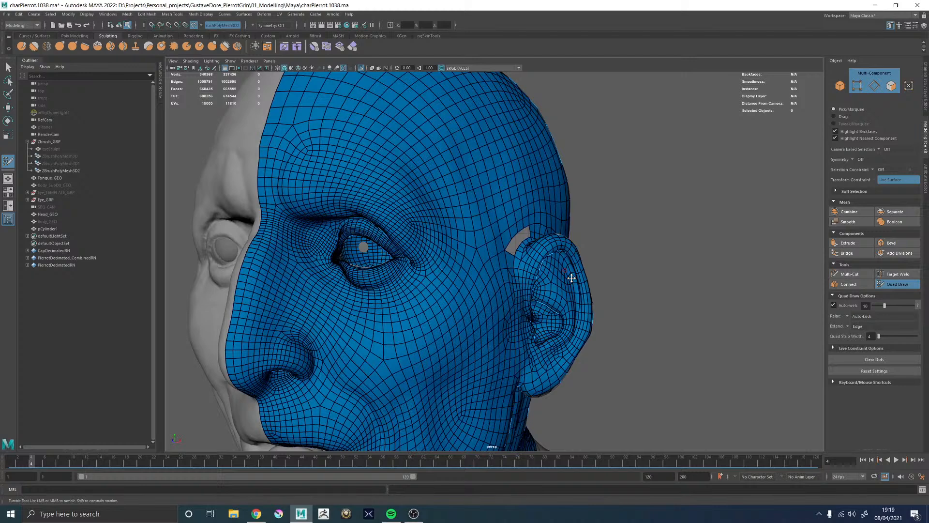
{"action": "left_click_drag", "start_coordinate": [604, 257], "coordinate": [524, 208], "text": "alt"}
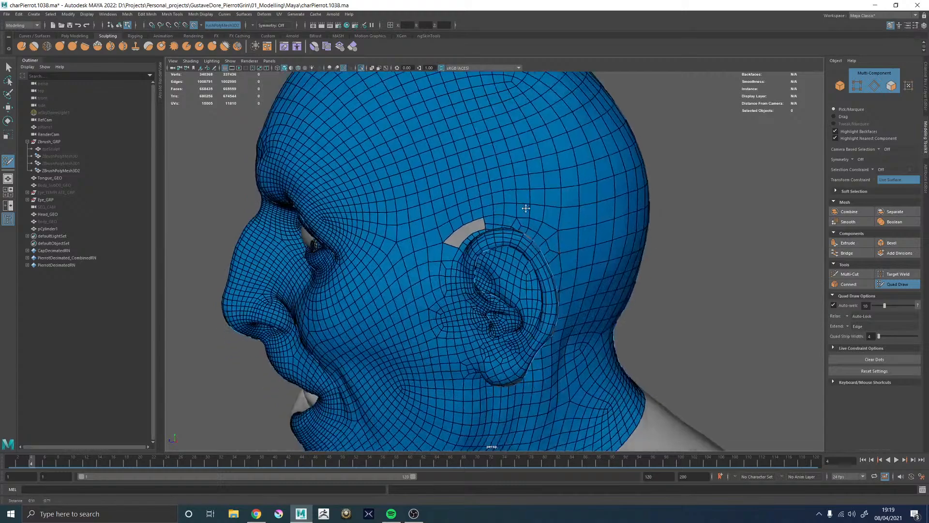
{"action": "right_click_drag", "start_coordinate": [525, 208], "coordinate": [607, 295], "text": "alt"}
{"action": "left_click_drag", "start_coordinate": [536, 256], "coordinate": [532, 290], "text": "alt"}
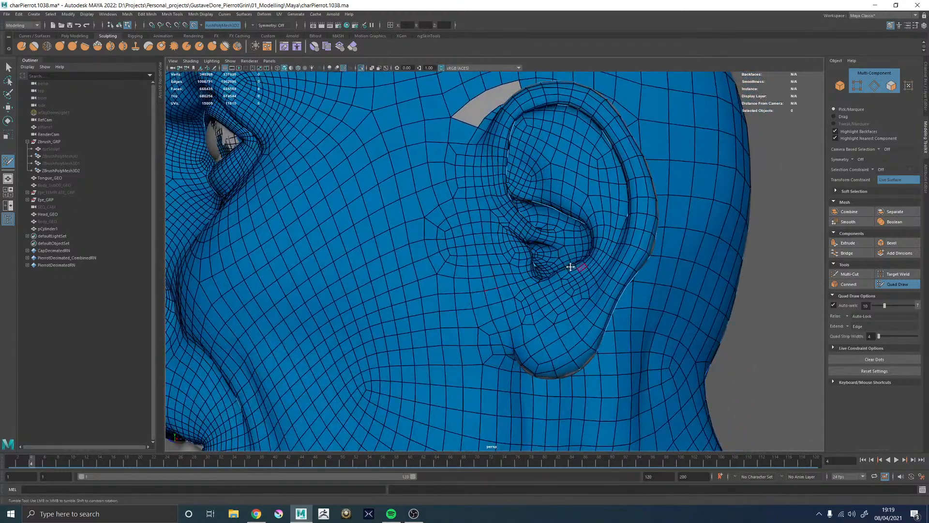
{"action": "right_click_drag", "start_coordinate": [571, 266], "coordinate": [362, 220], "text": "alt"}
{"action": "right_click_drag", "start_coordinate": [470, 252], "coordinate": [595, 344], "text": "alt"}
{"action": "left_click_drag", "start_coordinate": [506, 273], "coordinate": [494, 262], "text": "alt"}
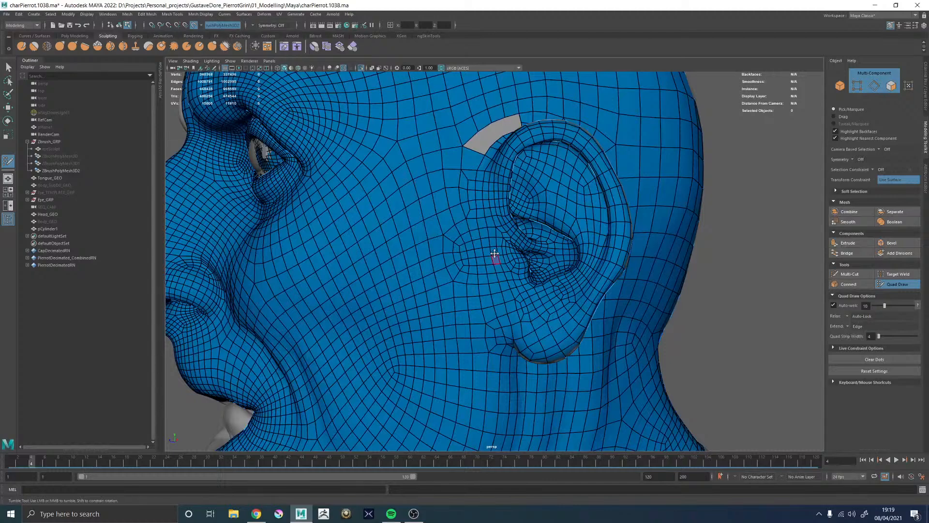
{"action": "right_click_drag", "start_coordinate": [503, 264], "coordinate": [484, 236], "text": "alt"}
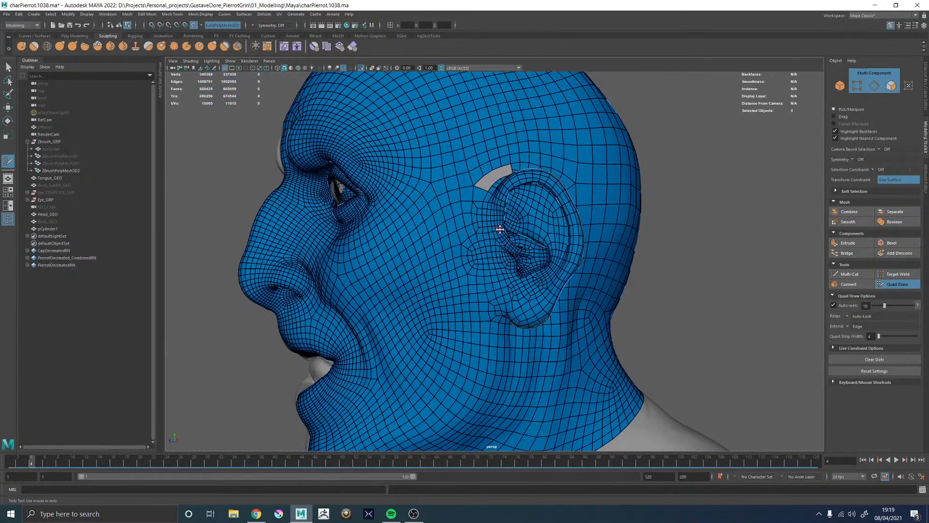
{"action": "right_click_drag", "start_coordinate": [528, 307], "coordinate": [442, 232], "text": "alt"}
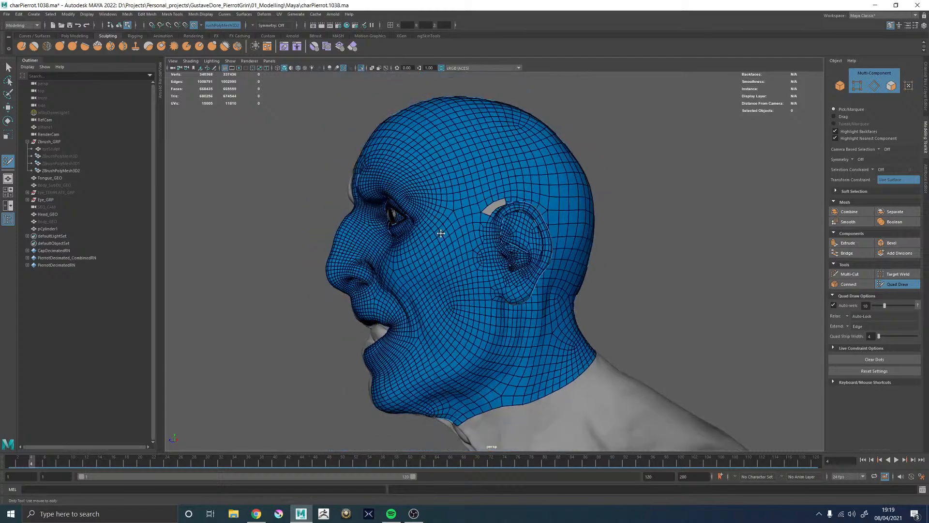
{"action": "mouse_move", "coordinate": [442, 232]}
{"action": "left_mouse_down", "text": "alt"}
{"action": "mouse_move", "coordinate": [465, 233]}
{"action": "mouse_move", "coordinate": [455, 253]}
{"action": "mouse_move", "coordinate": [437, 242]}
{"action": "left_mouse_up", "text": "alt"}
{"action": "right_click_drag", "start_coordinate": [437, 242], "coordinate": [625, 309], "text": "alt"}
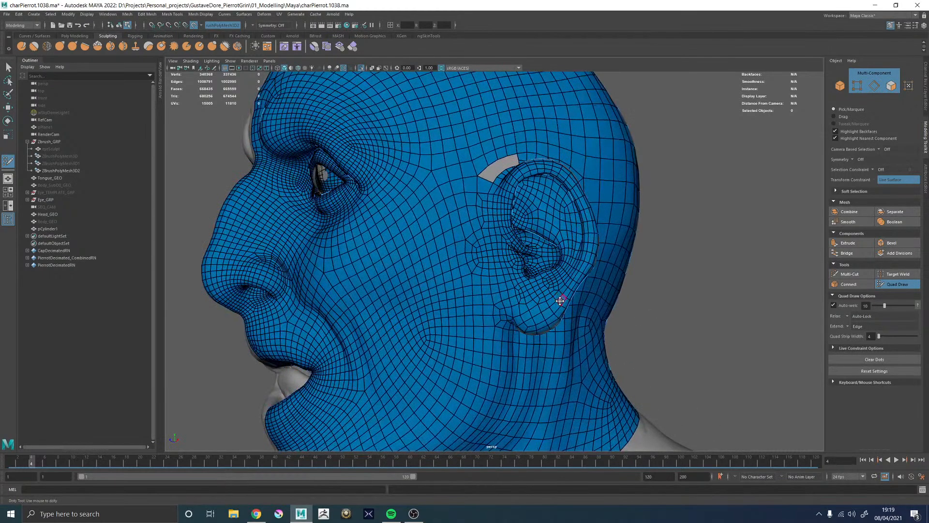
Delete the irregular faces in front of the earlobe and move the hole's lower corner vertex up to even its border
{"action": "middle_click_drag", "start_coordinate": [528, 301], "coordinate": [493, 245], "text": "alt"}
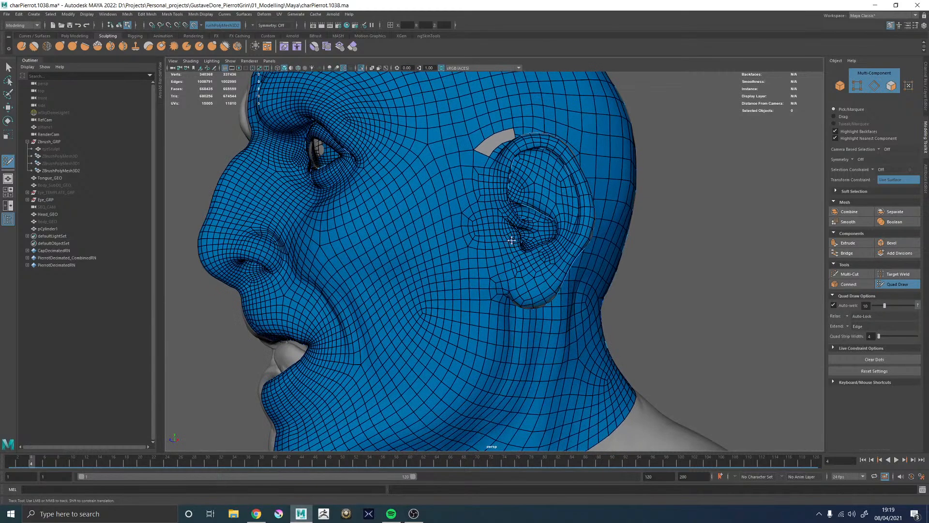
{"action": "scroll", "coordinate": [460, 208], "scroll_direction": "down", "scroll_amount": 3}
{"action": "scroll", "coordinate": [570, 245], "scroll_direction": "up", "scroll_amount": 6}
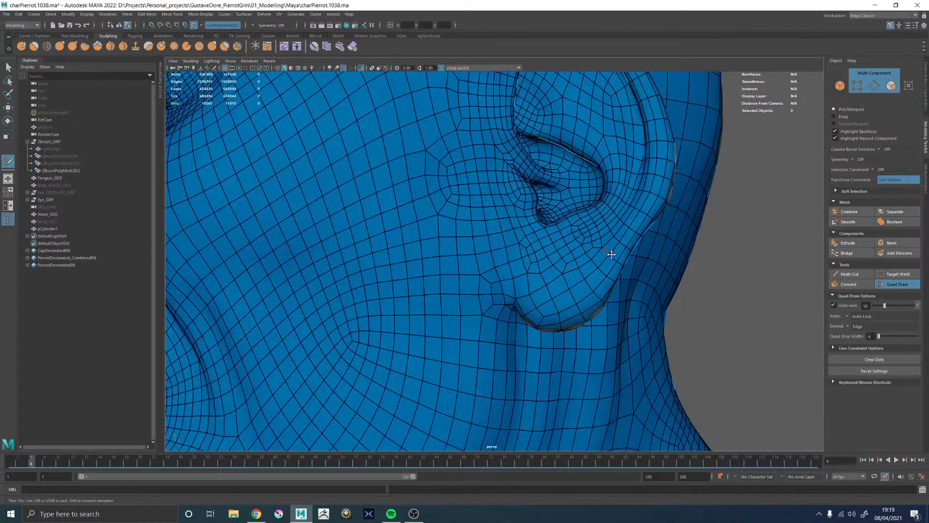
{"action": "scroll", "coordinate": [479, 237], "scroll_direction": "down", "scroll_amount": 4}
{"action": "scroll", "coordinate": [469, 249], "scroll_direction": "up", "scroll_amount": 6}
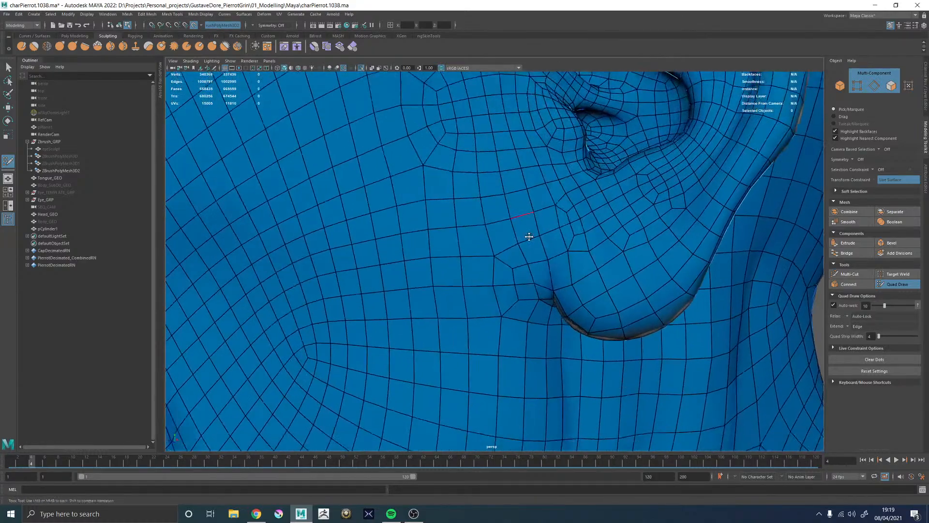
{"action": "scroll", "coordinate": [529, 236], "scroll_direction": "down", "scroll_amount": 3}
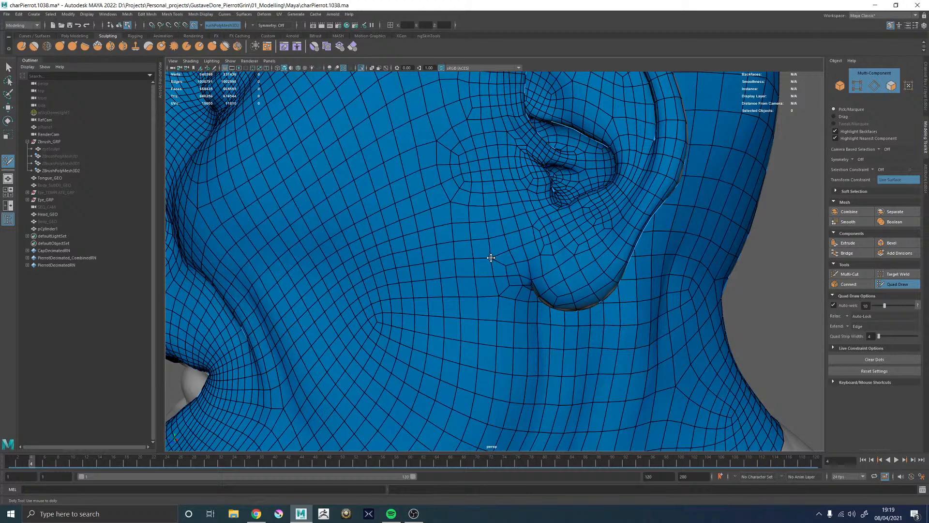
{"action": "scroll", "coordinate": [503, 257], "scroll_direction": "up", "scroll_amount": 4}
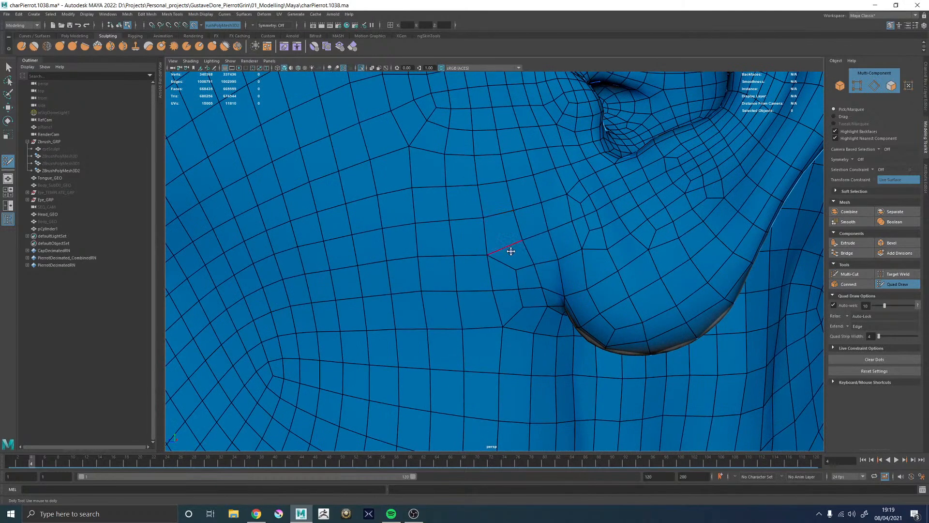
{"action": "left_click_drag", "start_coordinate": [516, 257], "coordinate": [506, 230], "text": "ctrl+shift"}
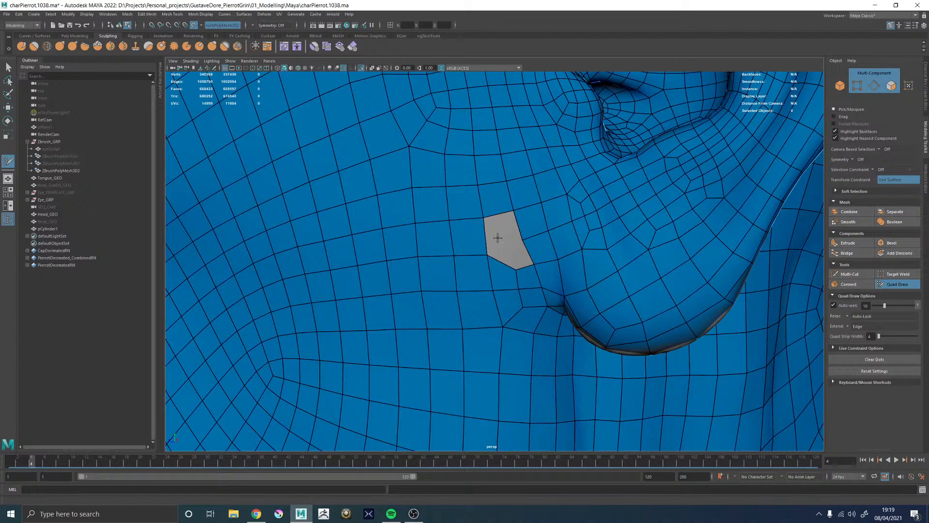
{"action": "middle_click_drag", "start_coordinate": [497, 238], "coordinate": [503, 241], "text": "alt"}
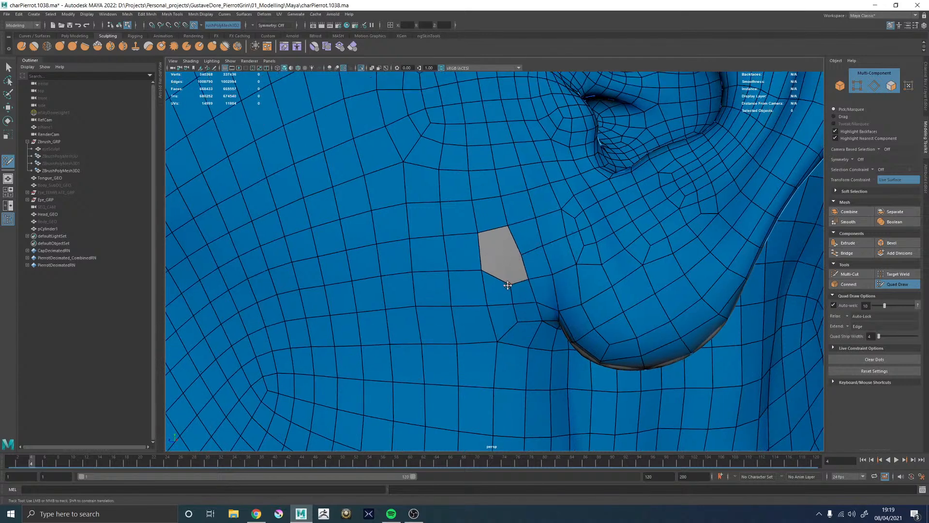
{"action": "left_click_drag", "start_coordinate": [507, 285], "coordinate": [503, 274]}
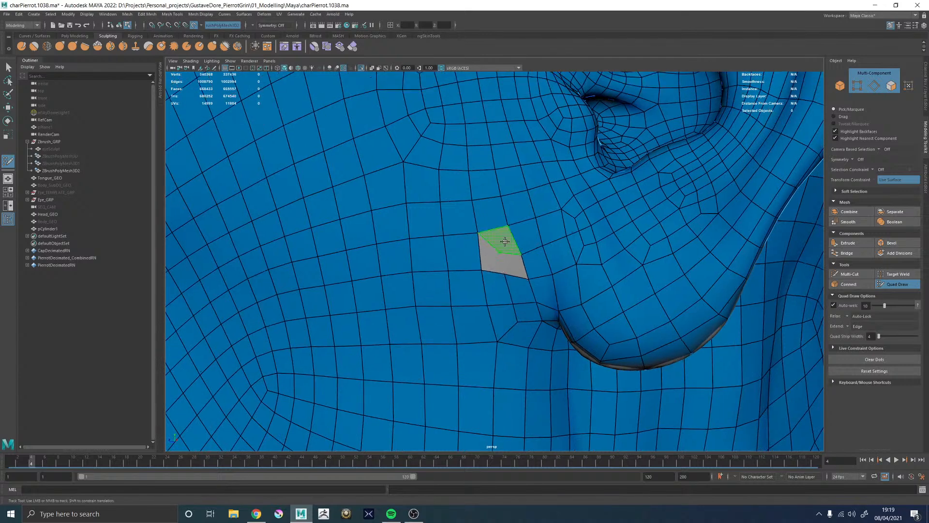
Fill the hole in front of the earlobe with new quads around an inner vertex
{"action": "left_click", "coordinate": [488, 262], "text": "shift"}
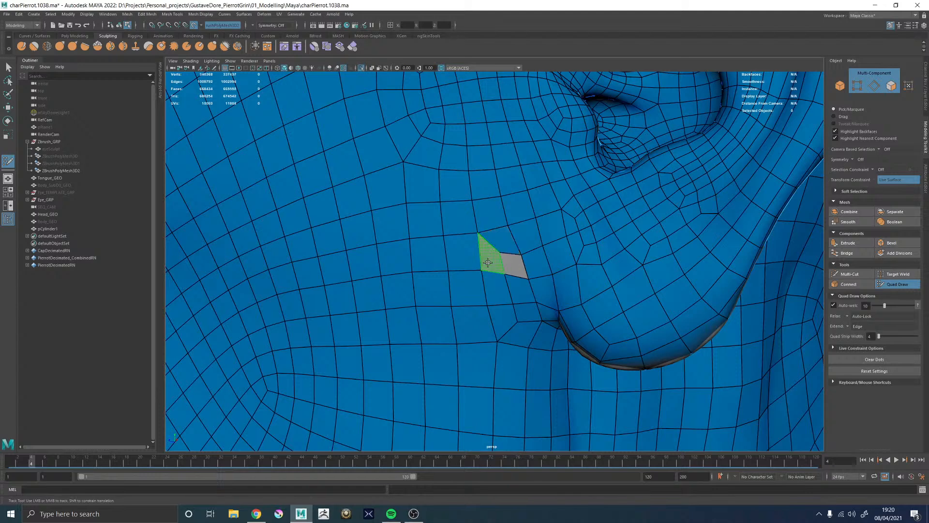
{"action": "left_click", "coordinate": [512, 265], "text": "shift"}
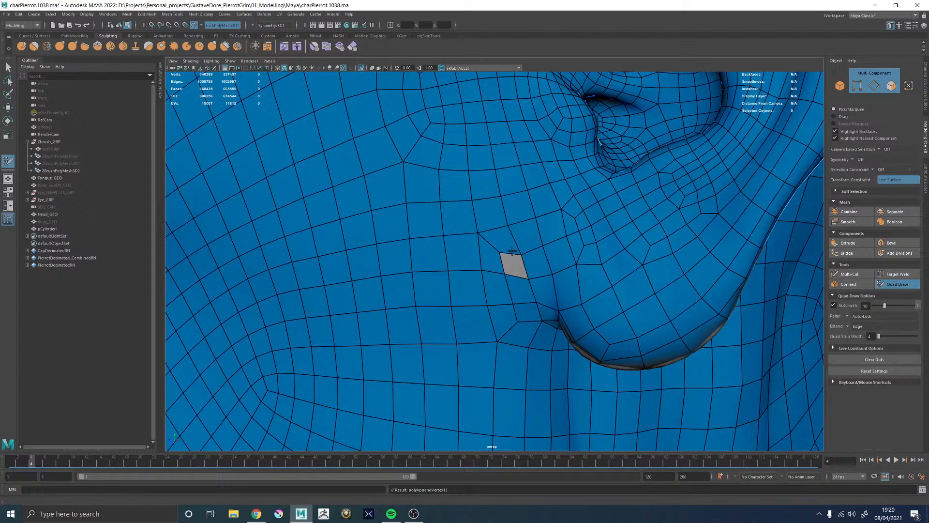
{"action": "mouse_move", "coordinate": [519, 252]}
{"action": "left_mouse_down"}
{"action": "mouse_move", "coordinate": [494, 295]}
{"action": "mouse_move", "coordinate": [439, 286]}
{"action": "left_mouse_up"}
Remove the faces around the pole in front of the earlobe and rebuild the patch with quads around a new inner point
{"action": "right_click_drag", "start_coordinate": [440, 286], "coordinate": [375, 233], "text": "alt"}
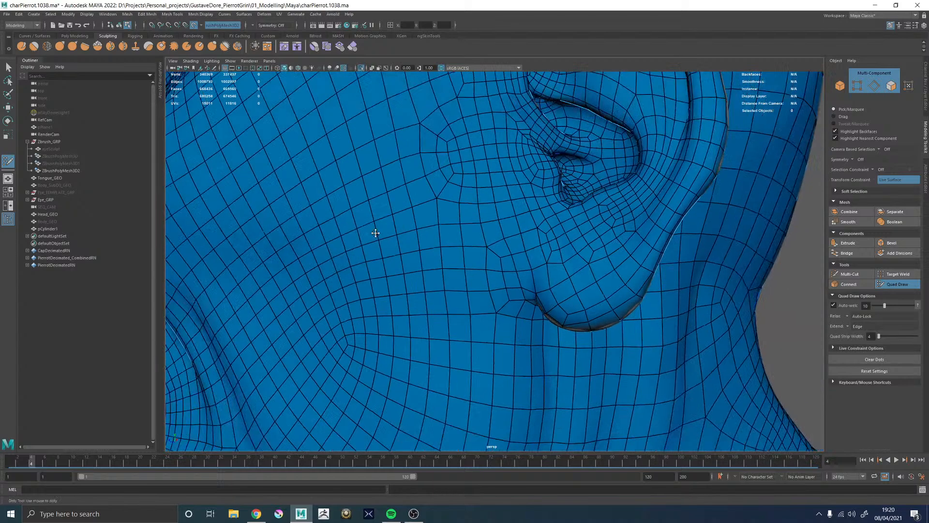
{"action": "left_click_drag", "start_coordinate": [375, 233], "coordinate": [478, 268], "text": "alt"}
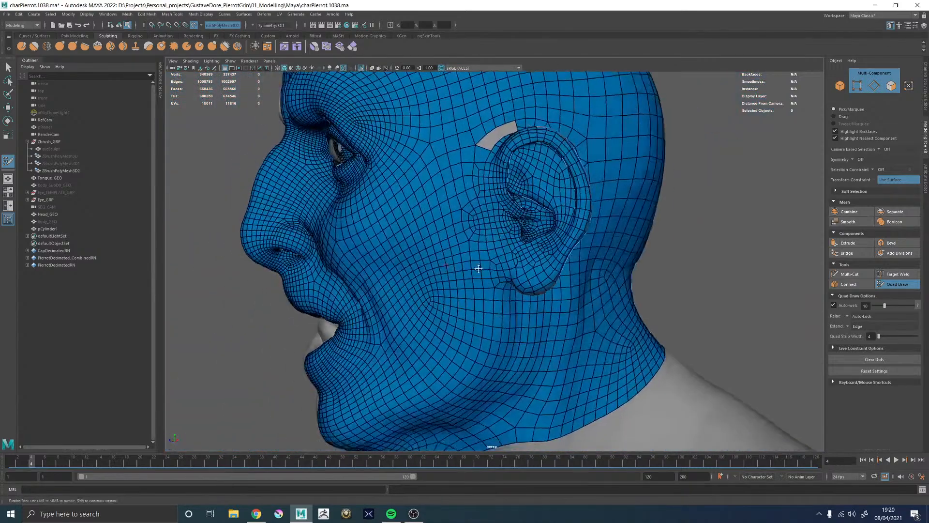
{"action": "right_click_drag", "start_coordinate": [478, 268], "coordinate": [416, 248], "text": "alt"}
{"action": "left_click_drag", "start_coordinate": [417, 249], "coordinate": [484, 252], "text": "alt"}
{"action": "right_click_drag", "start_coordinate": [484, 252], "coordinate": [784, 382], "text": "alt"}
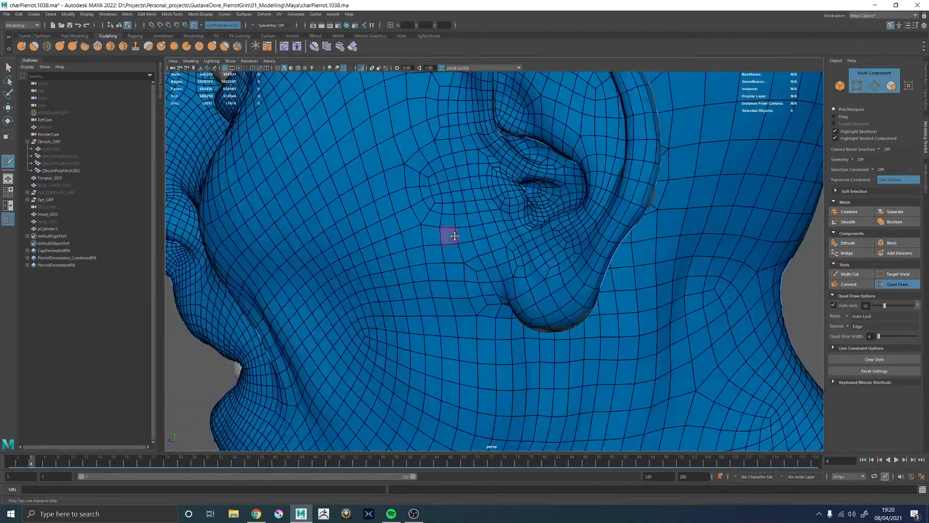
{"action": "left_click_drag", "start_coordinate": [454, 236], "coordinate": [483, 245], "text": "alt"}
{"action": "right_click_drag", "start_coordinate": [484, 244], "coordinate": [673, 328], "text": "alt"}
{"action": "left_click", "coordinate": [501, 272], "text": "shift"}
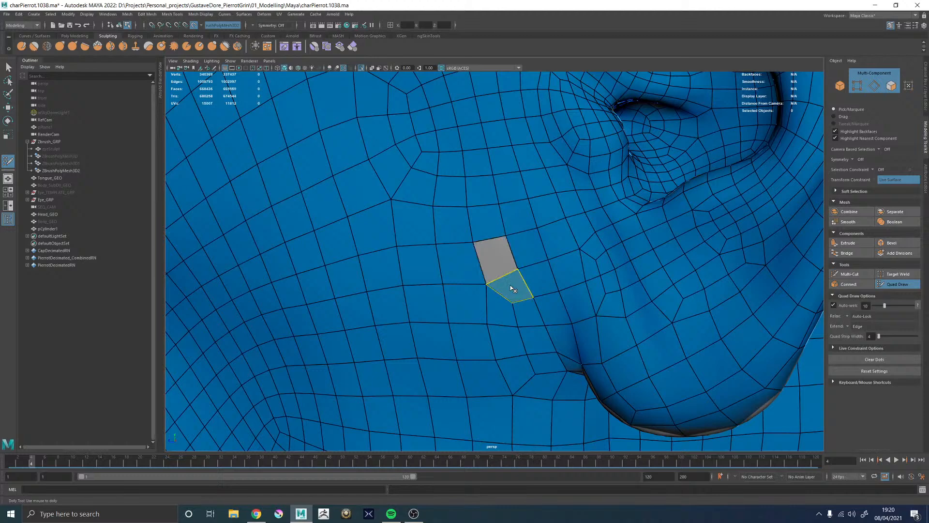
{"action": "left_click", "coordinate": [505, 289], "text": "shift"}
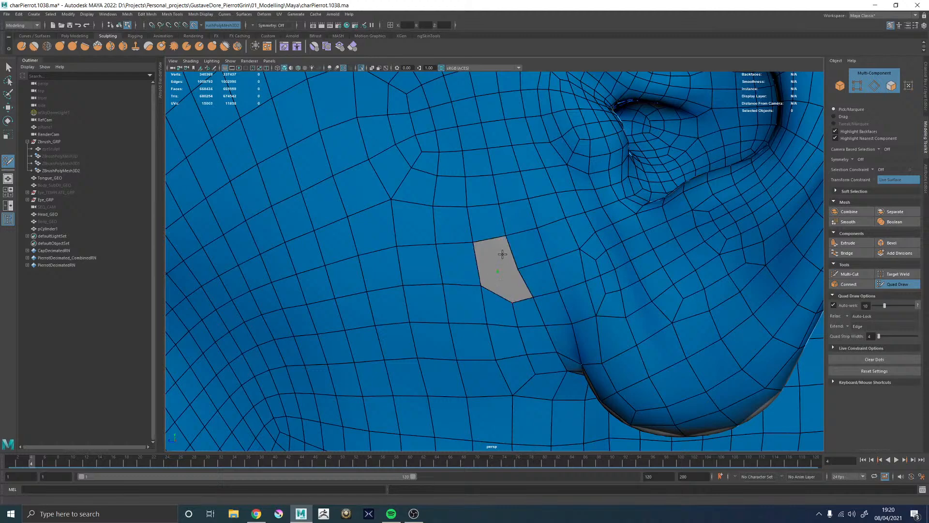
{"action": "left_click", "coordinate": [489, 281], "text": "shift"}
{"action": "left_click", "coordinate": [519, 289], "text": "shift"}
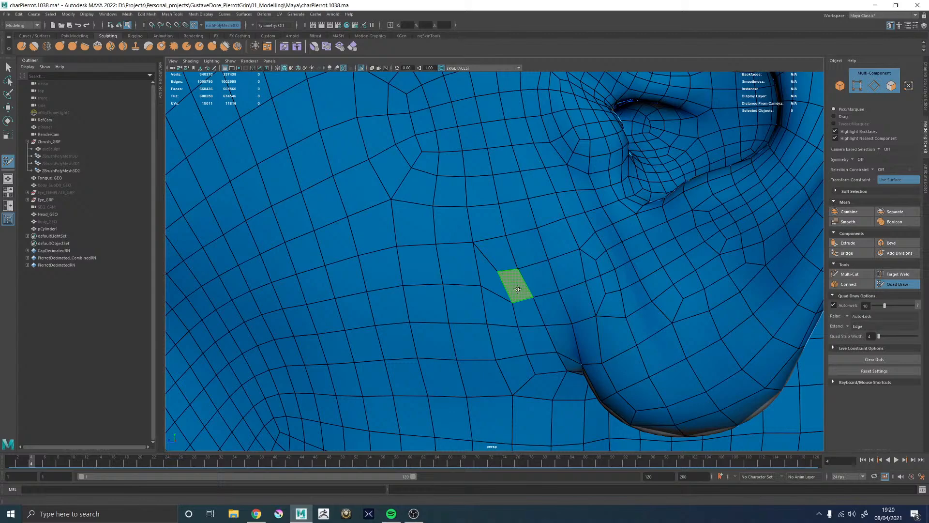
Examine the edge flow between the cheek, the front of the ear and the earlobe
{"action": "right_click_drag", "start_coordinate": [495, 206], "coordinate": [512, 242], "text": "alt"}
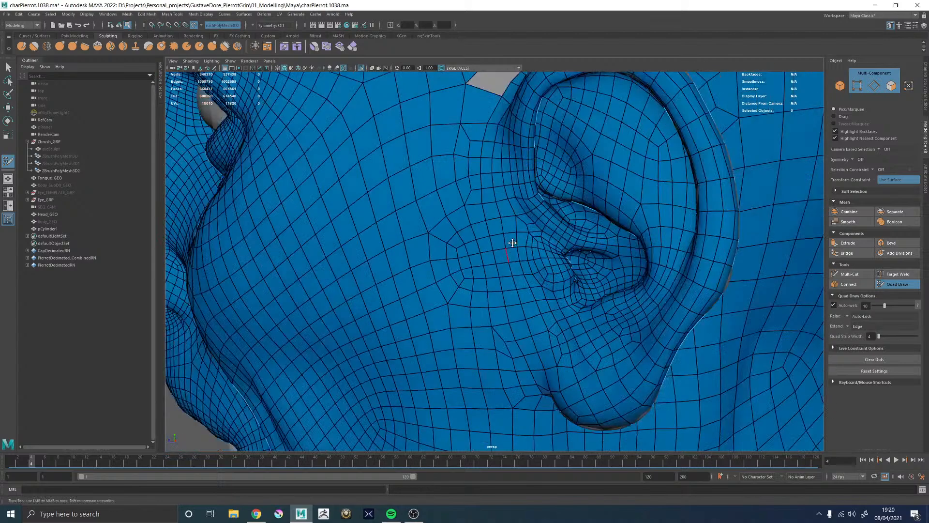
{"action": "middle_click_drag", "start_coordinate": [512, 243], "coordinate": [514, 284], "text": "alt"}
{"action": "left_click_drag", "start_coordinate": [506, 265], "coordinate": [535, 243], "text": "alt"}
{"action": "middle_click_drag", "start_coordinate": [535, 243], "coordinate": [512, 187], "text": "alt"}
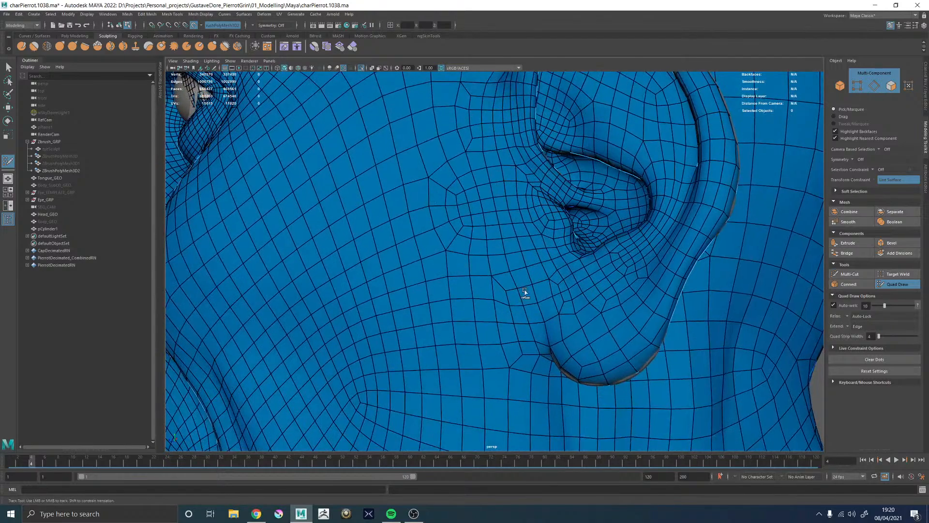
{"action": "right_click_drag", "start_coordinate": [513, 276], "coordinate": [364, 209], "text": "alt"}
{"action": "middle_click_drag", "start_coordinate": [481, 253], "coordinate": [493, 228], "text": "alt"}
{"action": "right_click_drag", "start_coordinate": [545, 243], "coordinate": [456, 228], "text": "alt"}
{"action": "left_click_drag", "start_coordinate": [456, 228], "coordinate": [465, 233], "text": "alt"}
{"action": "right_click_drag", "start_coordinate": [465, 232], "coordinate": [677, 339], "text": "alt"}
{"action": "right_click_drag", "start_coordinate": [508, 234], "coordinate": [546, 270], "text": "alt"}
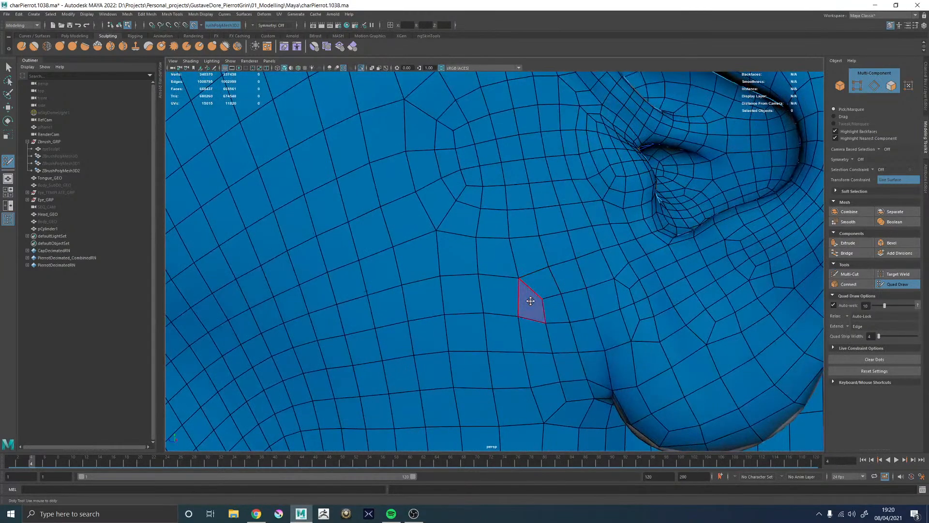
Delete the faces around the remaining pole in front of the earlobe and refill the hole with quads around a new point
{"action": "left_click", "coordinate": [540, 283], "text": "ctrl+shift"}
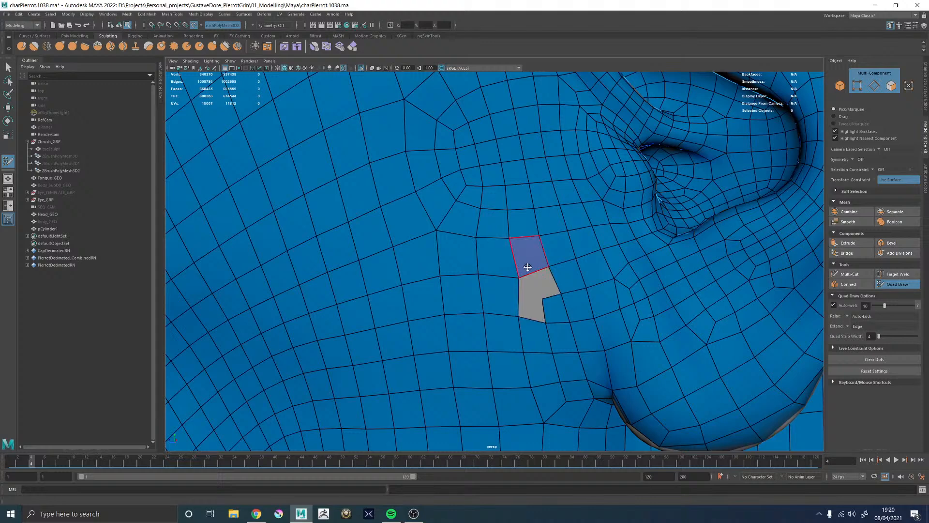
{"action": "left_click", "coordinate": [527, 276], "text": "ctrl+shift"}
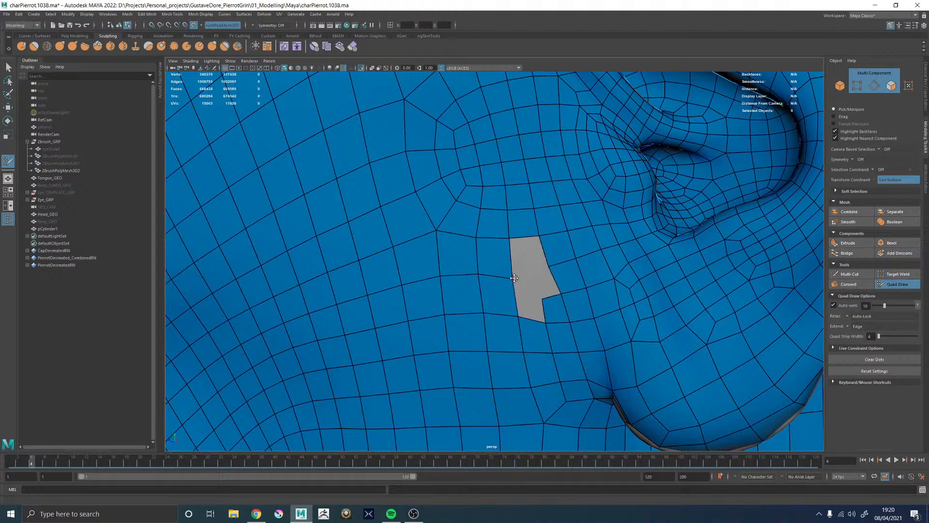
{"action": "left_click", "coordinate": [531, 300], "text": "ctrl+shift"}
{"action": "left_click", "coordinate": [536, 265], "text": "shift"}
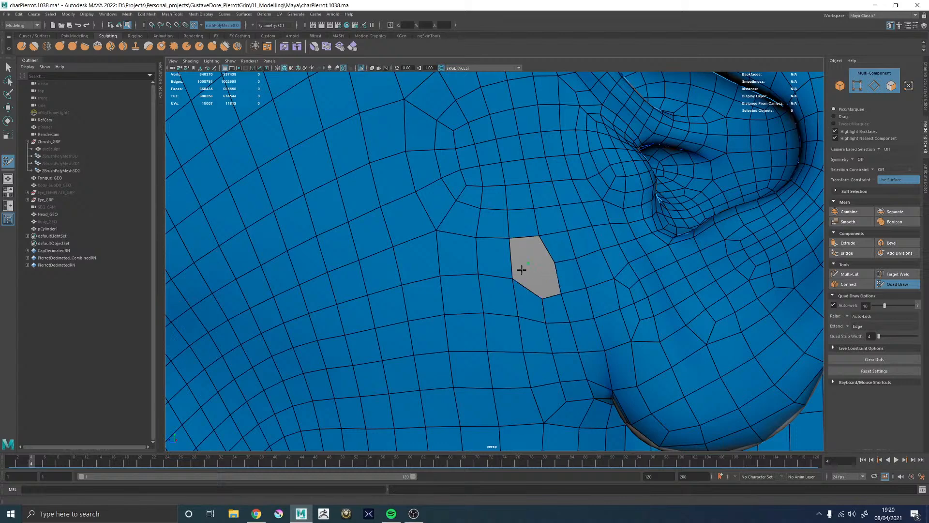
{"action": "left_click", "coordinate": [521, 271], "text": "shift"}
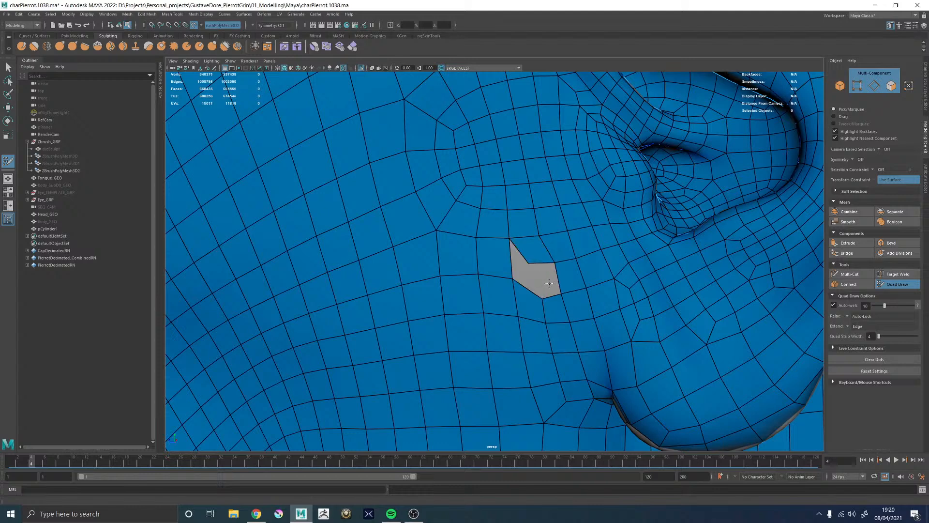
{"action": "left_click", "coordinate": [530, 283], "text": "shift"}
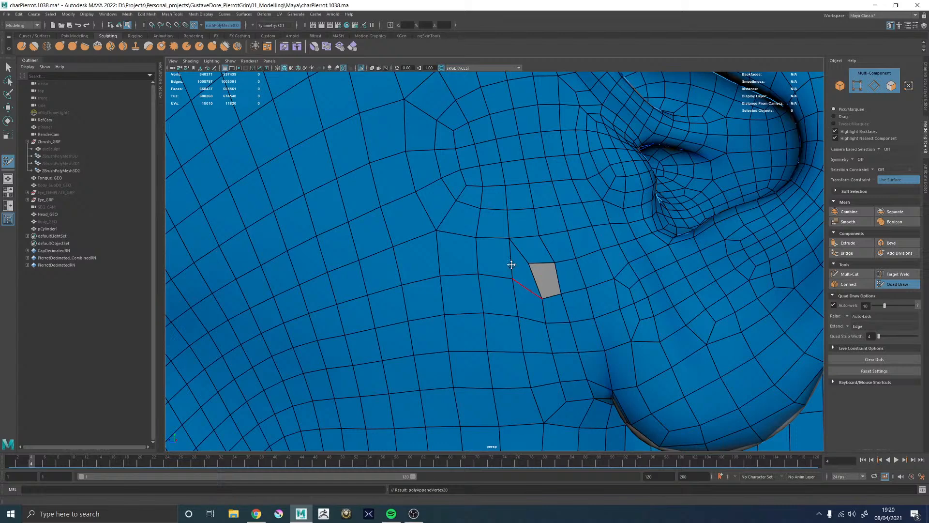
{"action": "left_click", "coordinate": [516, 278], "text": "shift"}
Examine the rebuilt patch and the surrounding edge loops from the jaw up to the front of the ear
{"action": "scroll", "coordinate": [518, 280], "scroll_direction": "down", "scroll_amount": 2}
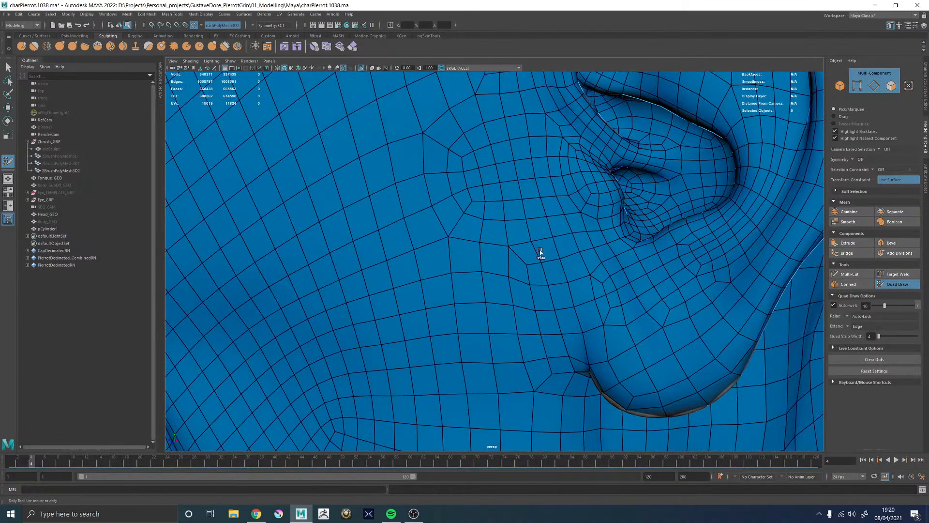
{"action": "scroll", "coordinate": [477, 204], "scroll_direction": "down", "scroll_amount": 2}
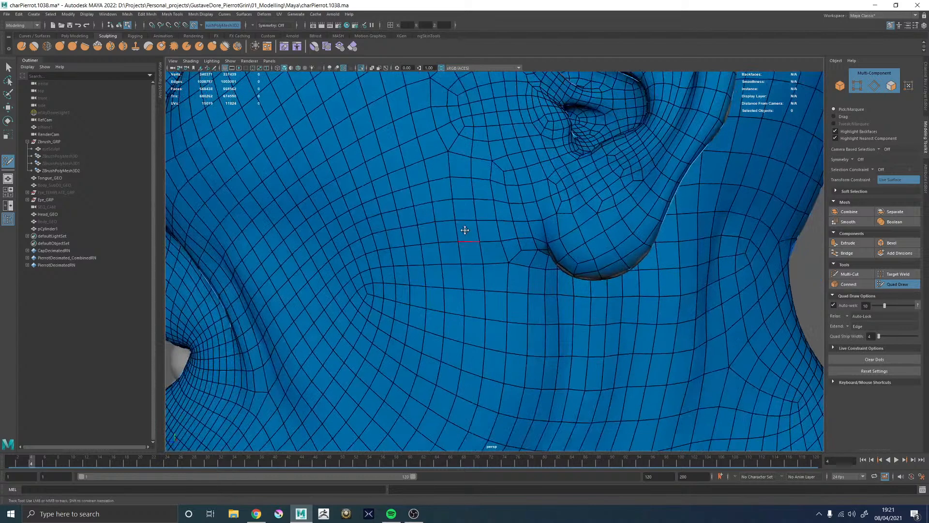
{"action": "middle_click_drag", "start_coordinate": [490, 316], "coordinate": [465, 232], "text": "alt"}
{"action": "right_click_drag", "start_coordinate": [482, 229], "coordinate": [535, 269], "text": "alt"}
{"action": "right_click_drag", "start_coordinate": [481, 234], "coordinate": [440, 219], "text": "alt"}
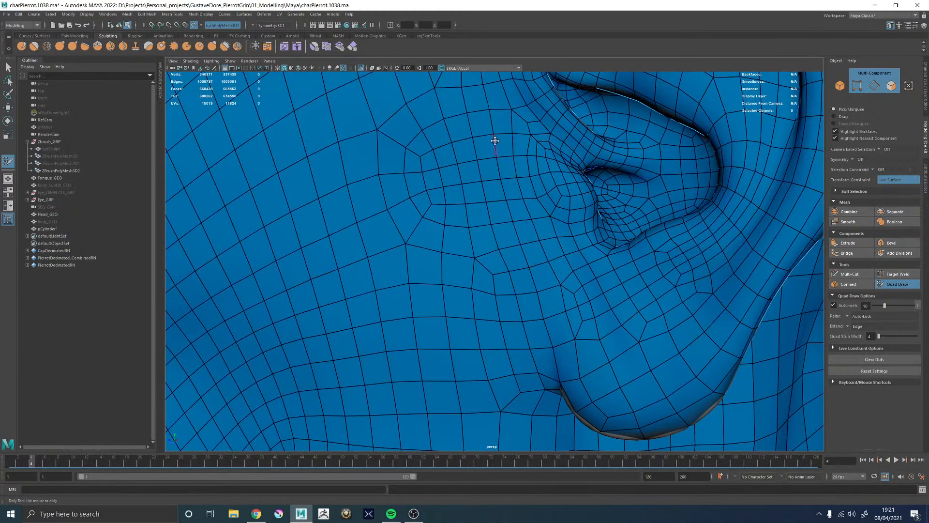
{"action": "middle_click_drag", "start_coordinate": [494, 141], "coordinate": [531, 219], "text": "alt"}
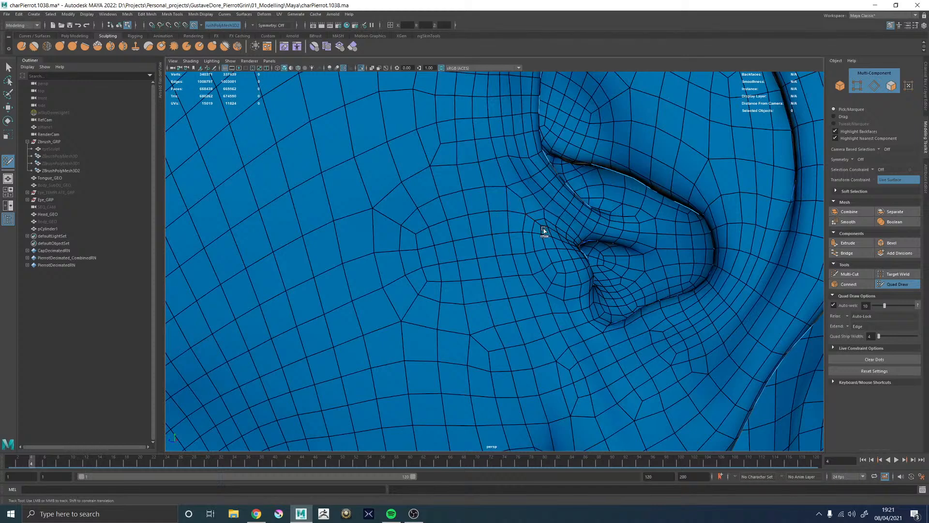
{"action": "scroll", "coordinate": [503, 228], "scroll_direction": "up", "scroll_amount": 5}
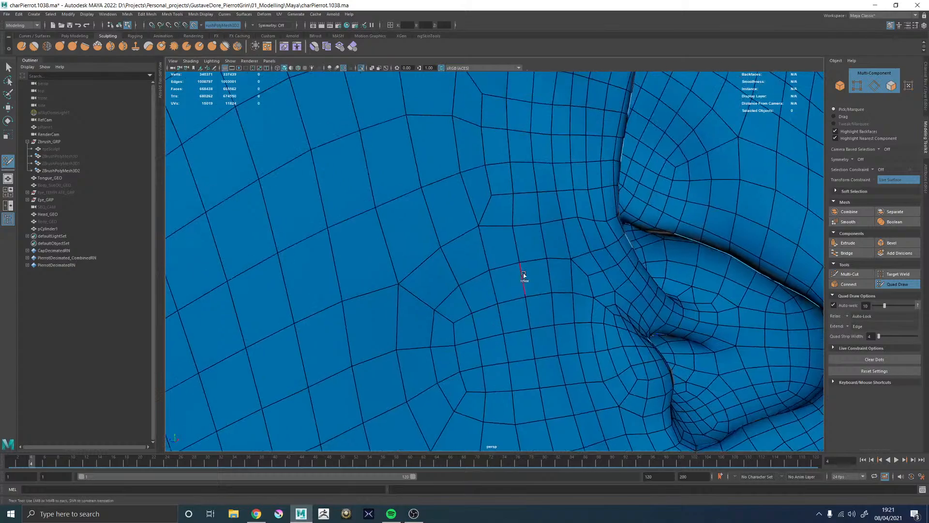
{"action": "right_click_drag", "start_coordinate": [527, 276], "coordinate": [480, 234], "text": "alt"}
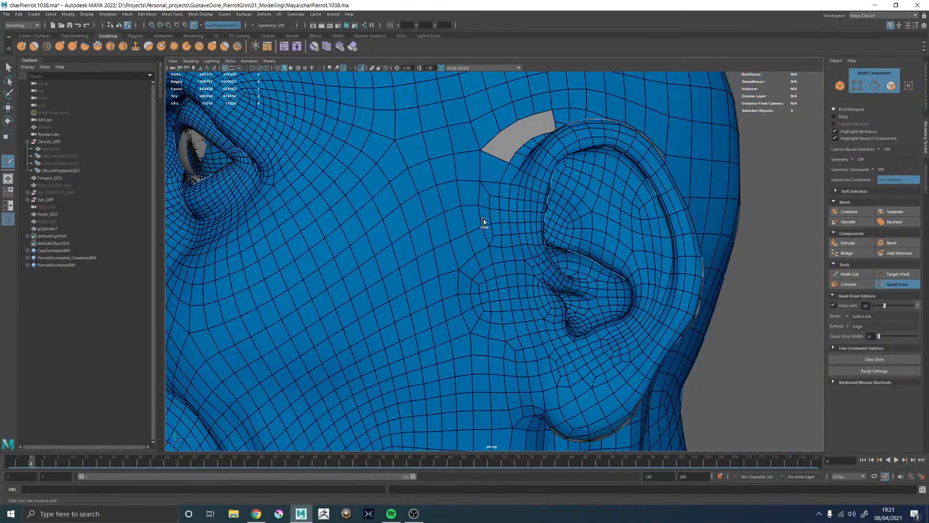
Delete the faces below the open gap at the upper front of the ear and reposition the hole's lower border vertices
{"action": "left_click_drag", "start_coordinate": [497, 206], "coordinate": [461, 176], "text": "alt"}
{"action": "right_click_drag", "start_coordinate": [461, 176], "coordinate": [570, 309], "text": "alt"}
{"action": "middle_click_drag", "start_coordinate": [467, 262], "coordinate": [483, 252], "text": "alt"}
{"action": "right_click_drag", "start_coordinate": [483, 252], "coordinate": [485, 263], "text": "alt"}
{"action": "middle_click_drag", "start_coordinate": [521, 277], "coordinate": [541, 257], "text": "alt"}
{"action": "mouse_move", "coordinate": [542, 257]}
{"action": "right_mouse_down", "text": "alt"}
{"action": "mouse_move", "coordinate": [495, 255]}
{"action": "mouse_move", "coordinate": [592, 294]}
{"action": "mouse_move", "coordinate": [481, 249]}
{"action": "right_mouse_up", "text": "alt"}
{"action": "middle_click_drag", "start_coordinate": [481, 249], "coordinate": [484, 258], "text": "alt"}
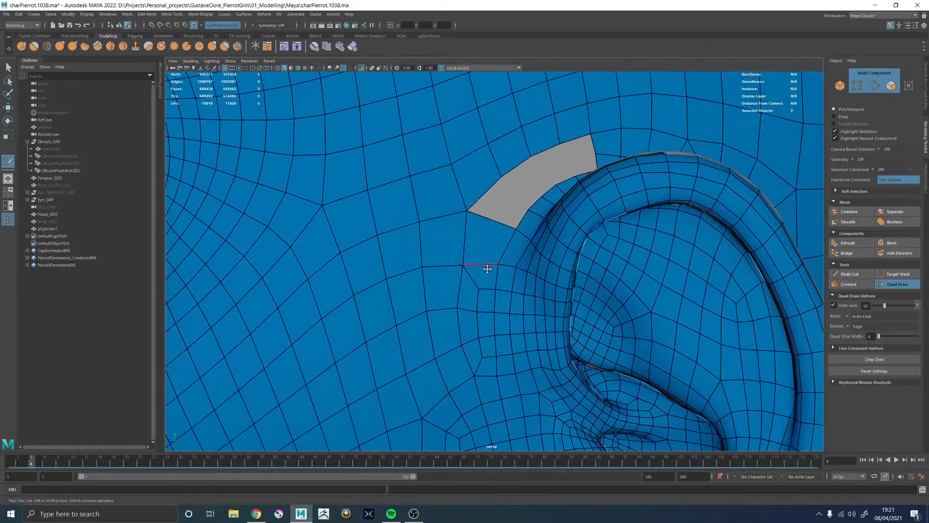
{"action": "left_click", "coordinate": [481, 233], "text": "shift"}
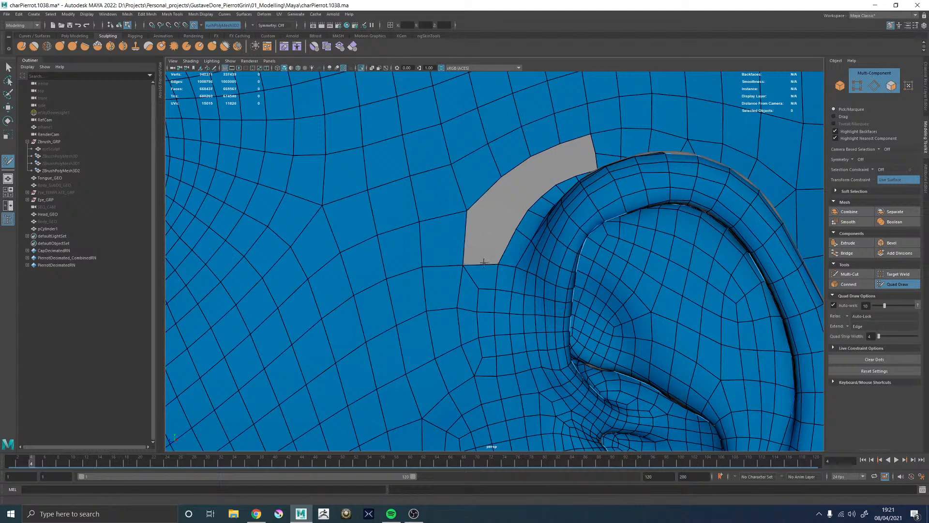
{"action": "left_click", "coordinate": [477, 285]}
{"action": "left_click", "coordinate": [479, 279], "text": "shift"}
{"action": "left_click_drag", "start_coordinate": [478, 285], "coordinate": [462, 270]}
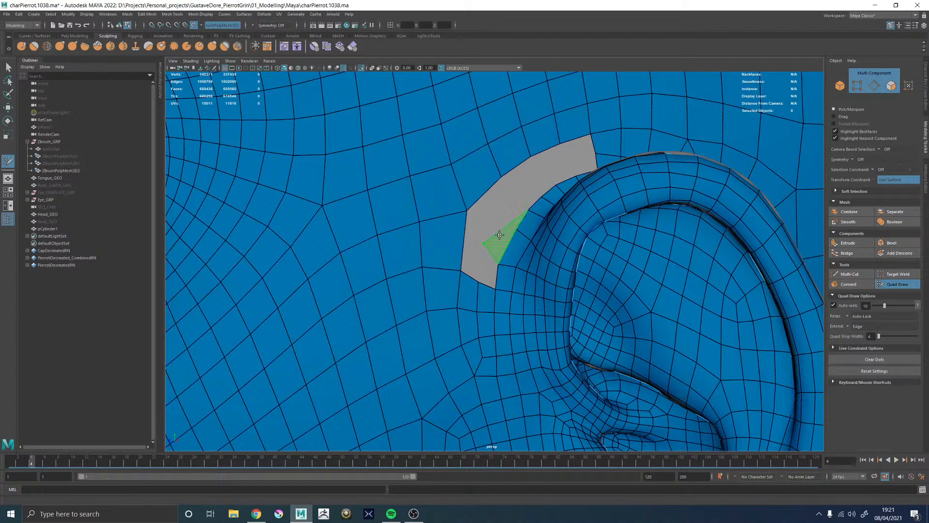
Place a new point at the lower end of the gap in front of the upper ear and fill quads around it
{"action": "left_click", "coordinate": [484, 243]}
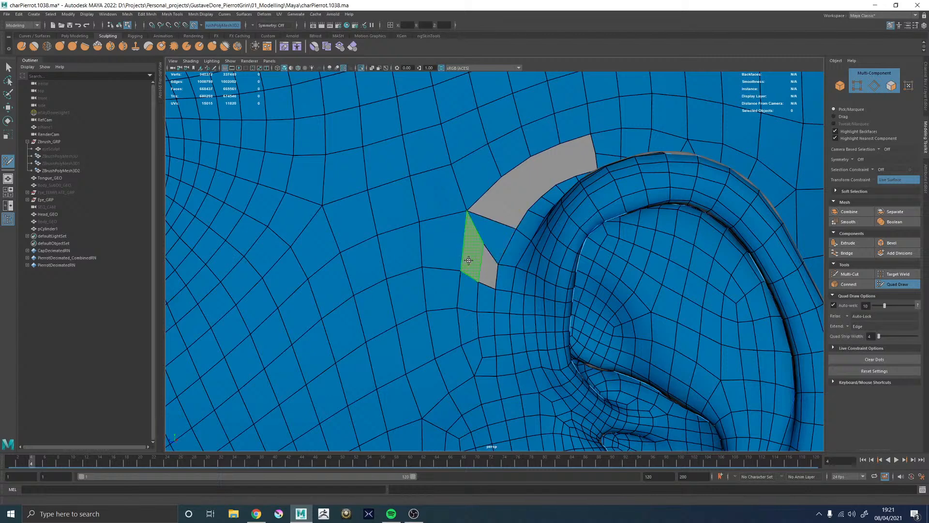
{"action": "left_click", "coordinate": [469, 257], "text": "shift"}
{"action": "left_click", "coordinate": [476, 253], "text": "shift"}
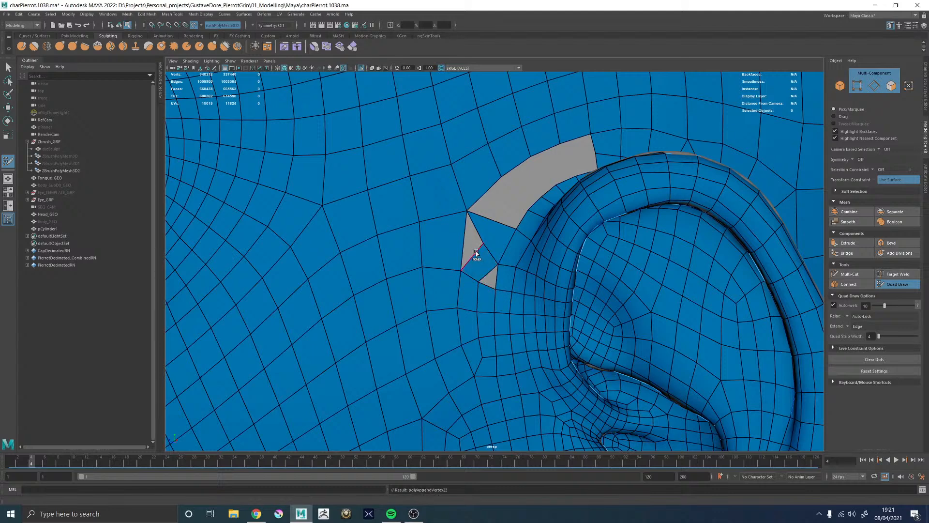
{"action": "key", "text": "ctrl+z"}
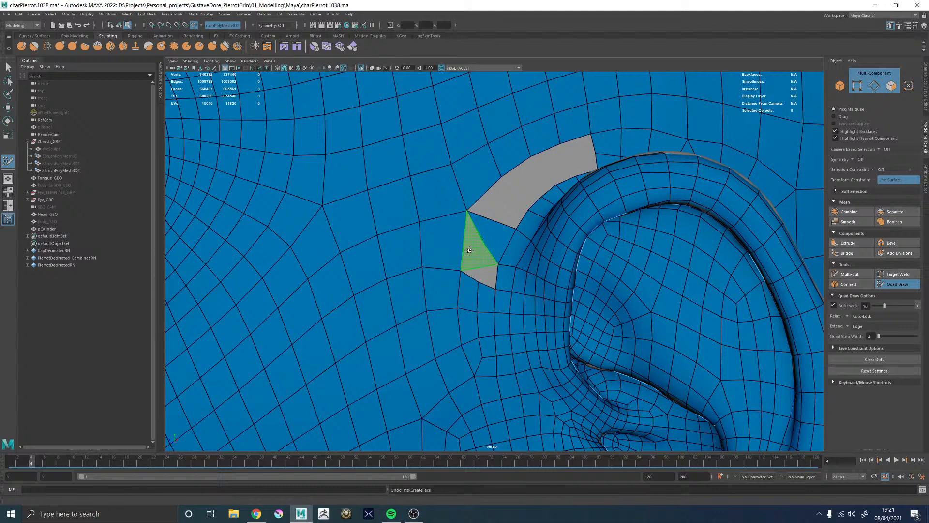
{"action": "left_click", "coordinate": [487, 269], "text": "shift"}
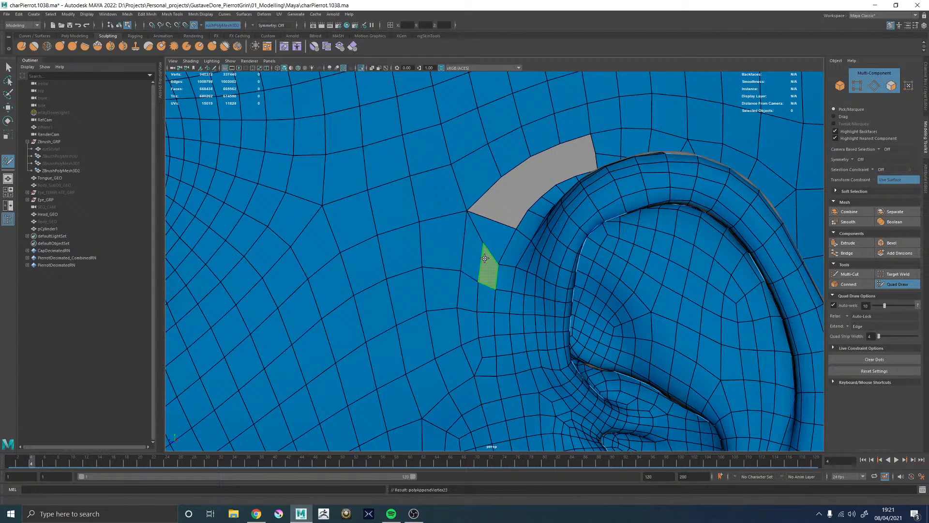
{"action": "left_click_drag", "start_coordinate": [485, 264], "coordinate": [506, 272], "text": "shift"}
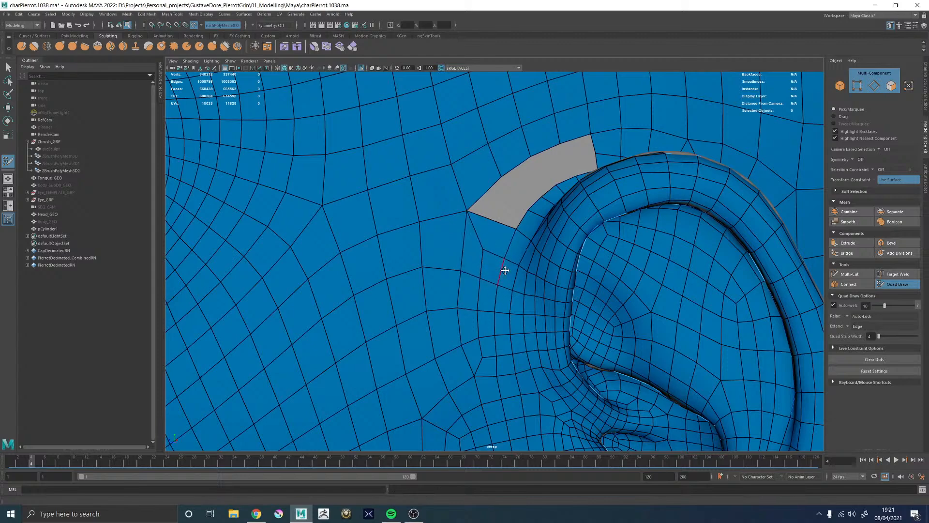
{"action": "right_click_drag", "start_coordinate": [505, 270], "coordinate": [466, 284], "text": "alt"}
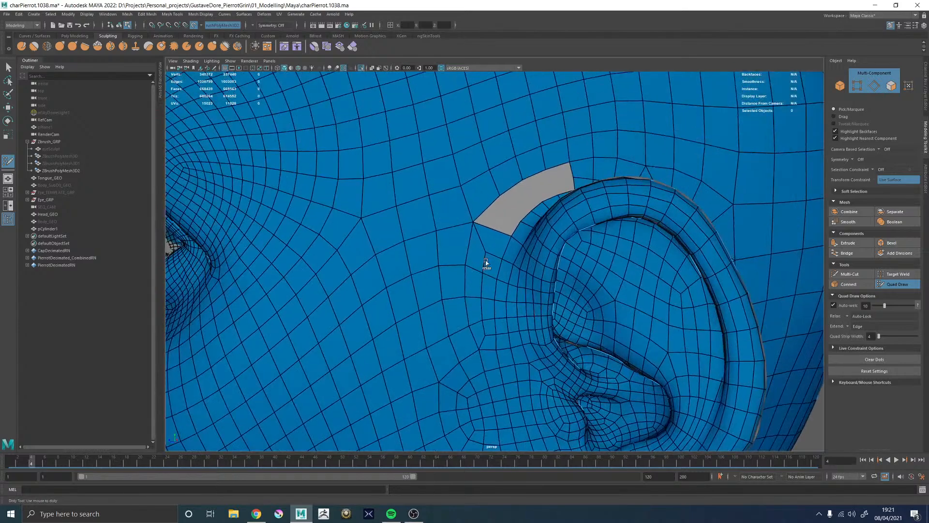
{"action": "left_click_drag", "start_coordinate": [485, 261], "coordinate": [483, 274], "text": "shift"}
Examine the edge flow from the eye and temple to the shortened gap at the upper front of the ear
{"action": "right_click_drag", "start_coordinate": [530, 285], "coordinate": [237, 245], "text": "alt"}
{"action": "right_click_drag", "start_coordinate": [464, 234], "coordinate": [379, 223], "text": "alt"}
{"action": "left_click_drag", "start_coordinate": [439, 245], "coordinate": [461, 243], "text": "alt"}
{"action": "right_click_drag", "start_coordinate": [461, 243], "coordinate": [735, 398], "text": "alt"}
{"action": "left_click_drag", "start_coordinate": [531, 193], "coordinate": [525, 243], "text": "alt"}
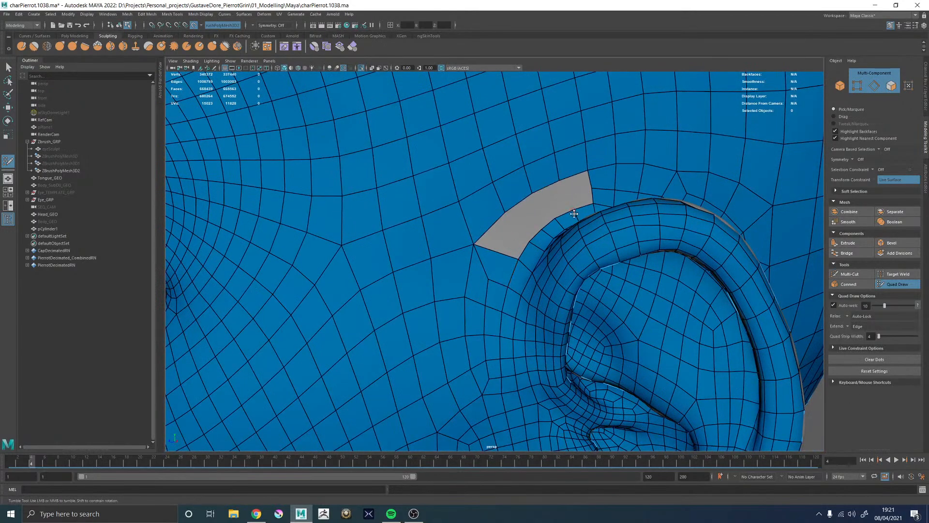
{"action": "right_click_drag", "start_coordinate": [528, 246], "coordinate": [393, 232], "text": "alt"}
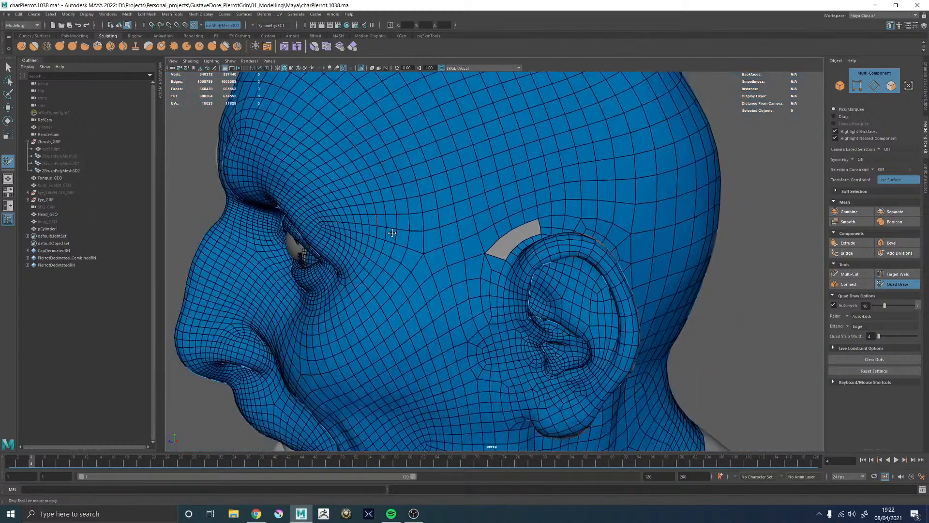
{"action": "left_click_drag", "start_coordinate": [492, 273], "coordinate": [469, 259], "text": "alt"}
{"action": "right_click_drag", "start_coordinate": [469, 259], "coordinate": [644, 351], "text": "alt"}
{"action": "left_click_drag", "start_coordinate": [503, 213], "coordinate": [510, 224], "text": "alt"}
{"action": "right_click_drag", "start_coordinate": [510, 224], "coordinate": [555, 222], "text": "alt"}
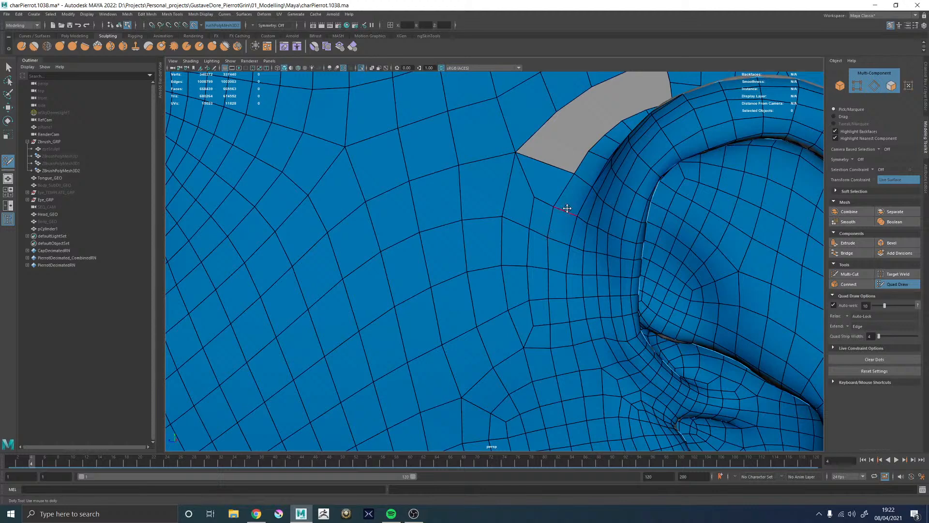
{"action": "mouse_move", "coordinate": [564, 208]}
{"action": "left_mouse_down", "text": "alt"}
{"action": "mouse_move", "coordinate": [569, 214]}
{"action": "mouse_move", "coordinate": [512, 266]}
{"action": "mouse_move", "coordinate": [539, 245]}
{"action": "mouse_move", "coordinate": [565, 263]}
{"action": "mouse_move", "coordinate": [564, 295]}
{"action": "mouse_move", "coordinate": [570, 266]}
{"action": "left_mouse_up", "text": "alt"}
Even out the vertices along the gap's lower border beside the ear's upper rim
{"action": "left_click", "coordinate": [564, 283], "text": "shift"}
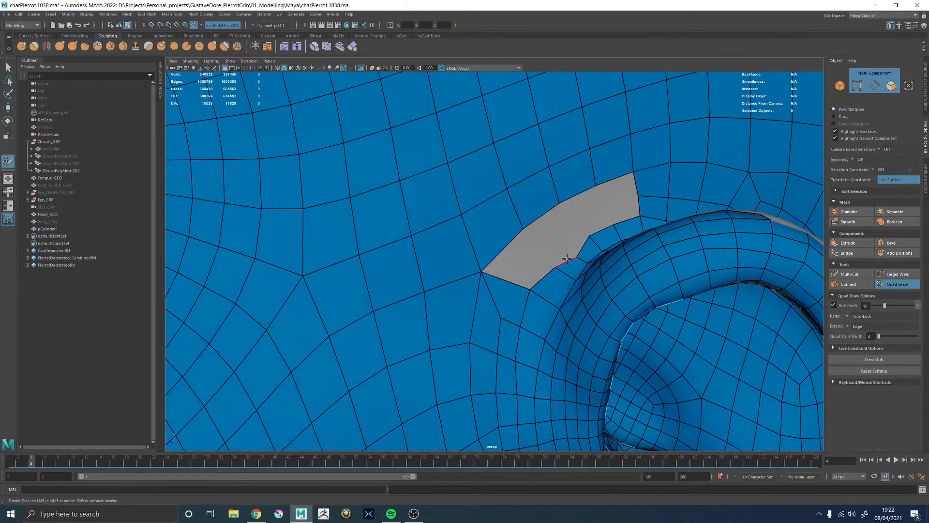
{"action": "key", "text": "ctrl+z"}
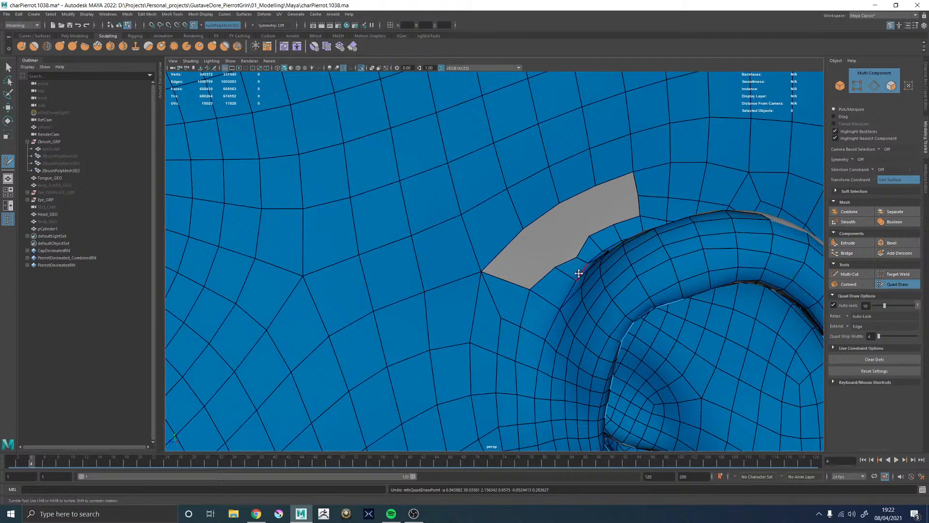
{"action": "scroll", "coordinate": [581, 272], "scroll_direction": "down", "scroll_amount": 3}
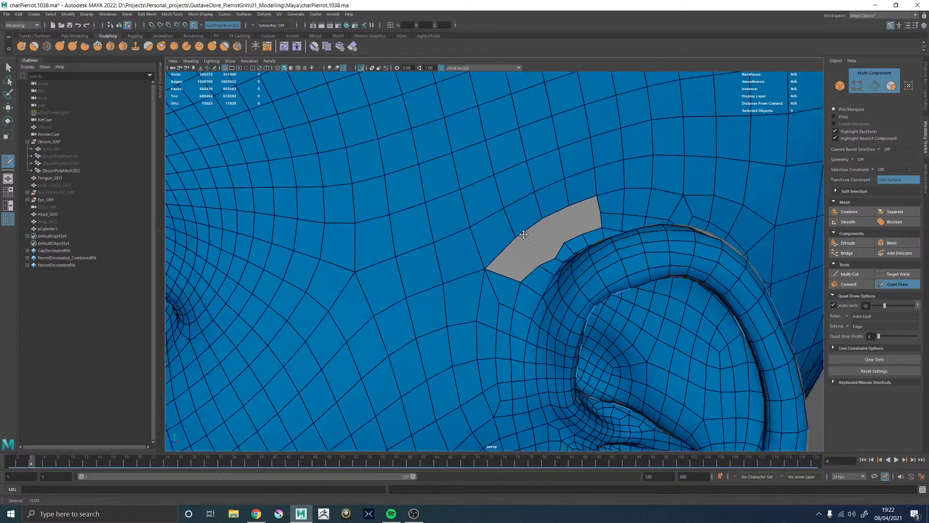
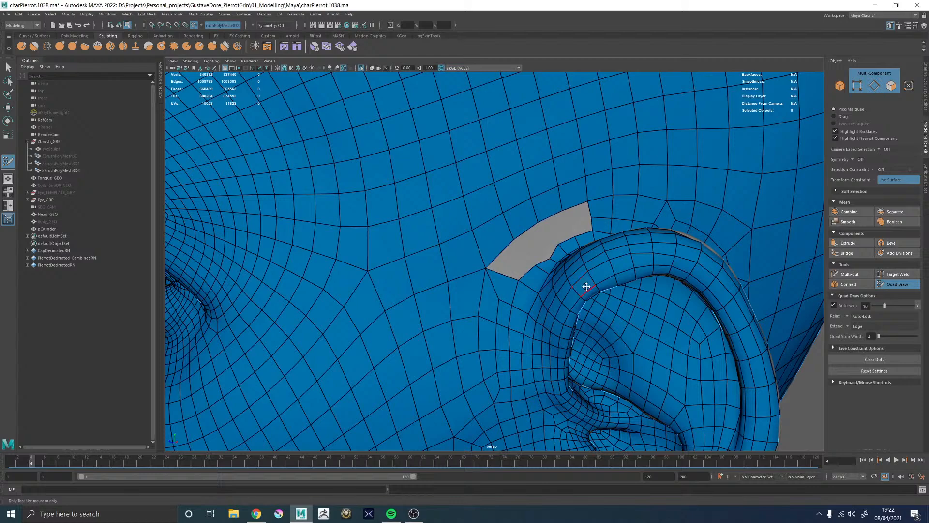
{"action": "scroll", "coordinate": [591, 281], "scroll_direction": "down", "scroll_amount": 3}
{"action": "scroll", "coordinate": [611, 256], "scroll_direction": "up", "scroll_amount": 5}
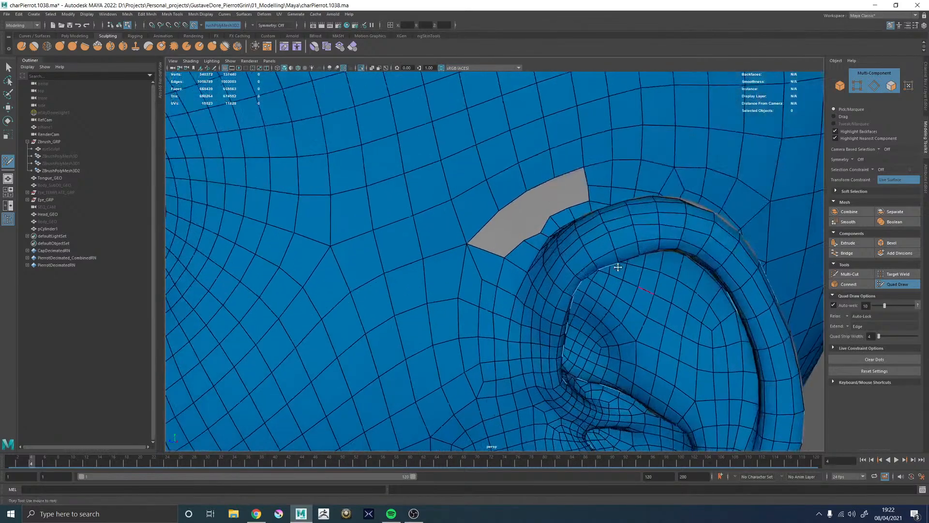
{"action": "scroll", "coordinate": [605, 249], "scroll_direction": "up", "scroll_amount": 1}
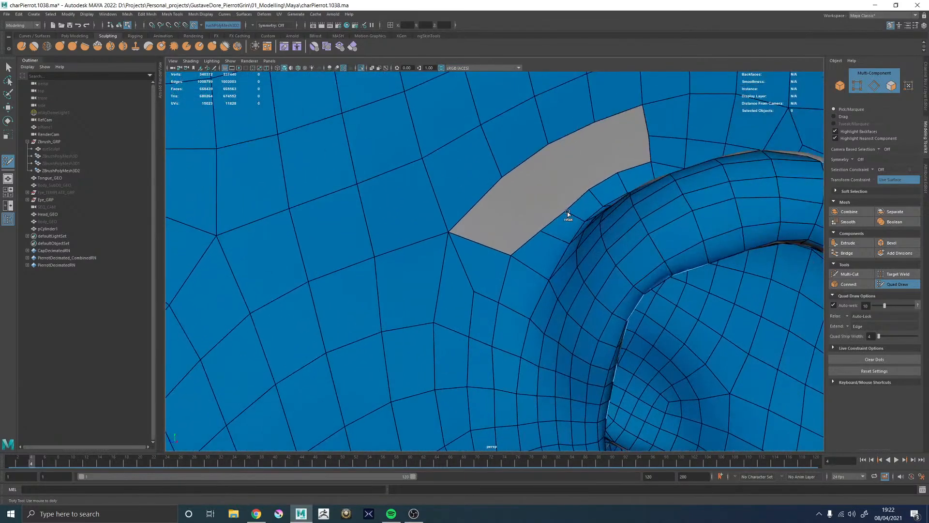
{"action": "scroll", "coordinate": [554, 201], "scroll_direction": "up", "scroll_amount": 1}
{"action": "scroll", "coordinate": [553, 200], "scroll_direction": "down", "scroll_amount": 2}
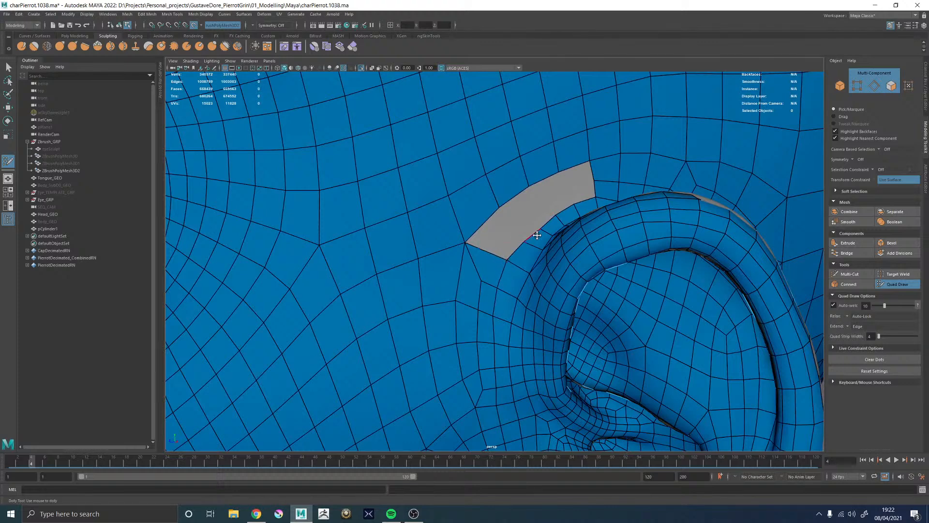
Delete the quad at the gap's lower end, adjust the corner vertex, and extend a new quad along the upper border
{"action": "scroll", "coordinate": [557, 243], "scroll_direction": "up", "scroll_amount": 1}
{"action": "scroll", "coordinate": [557, 243], "scroll_direction": "up", "scroll_amount": 3}
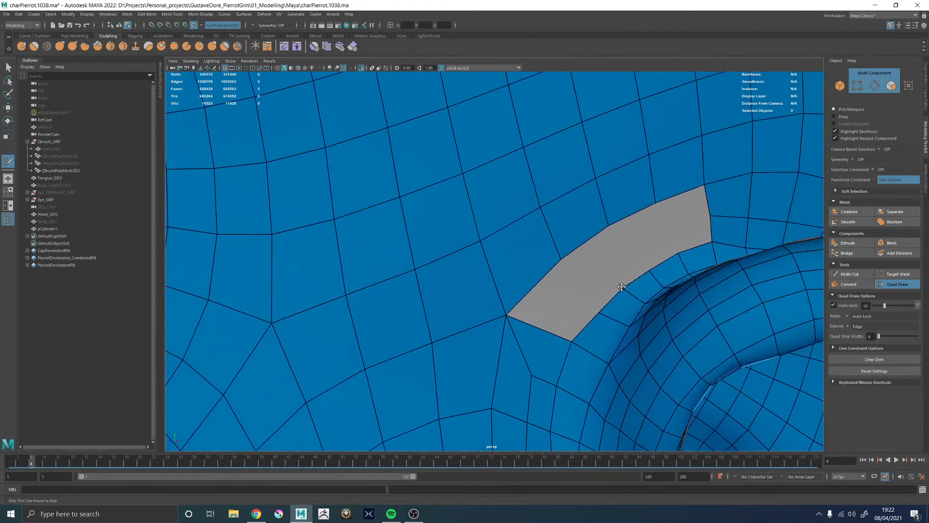
{"action": "scroll", "coordinate": [681, 249], "scroll_direction": "down", "scroll_amount": 4}
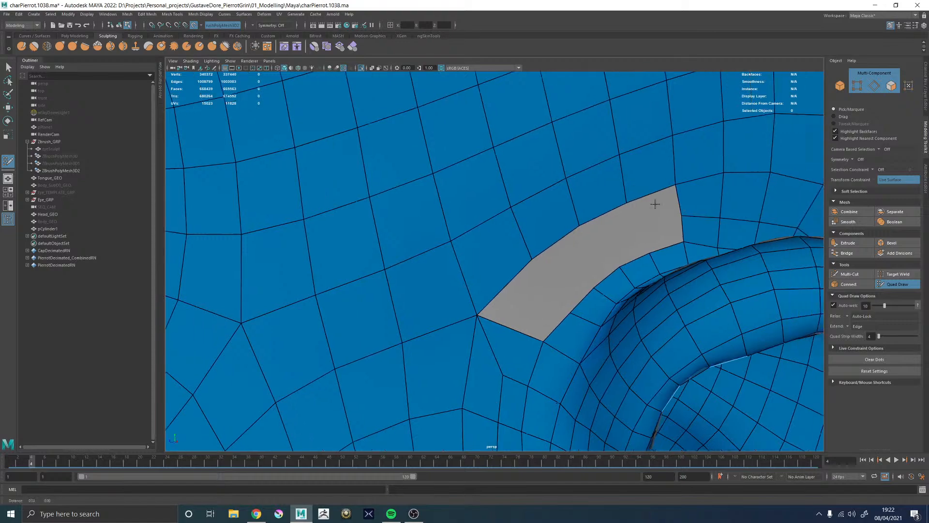
{"action": "scroll", "coordinate": [489, 243], "scroll_direction": "up", "scroll_amount": 5}
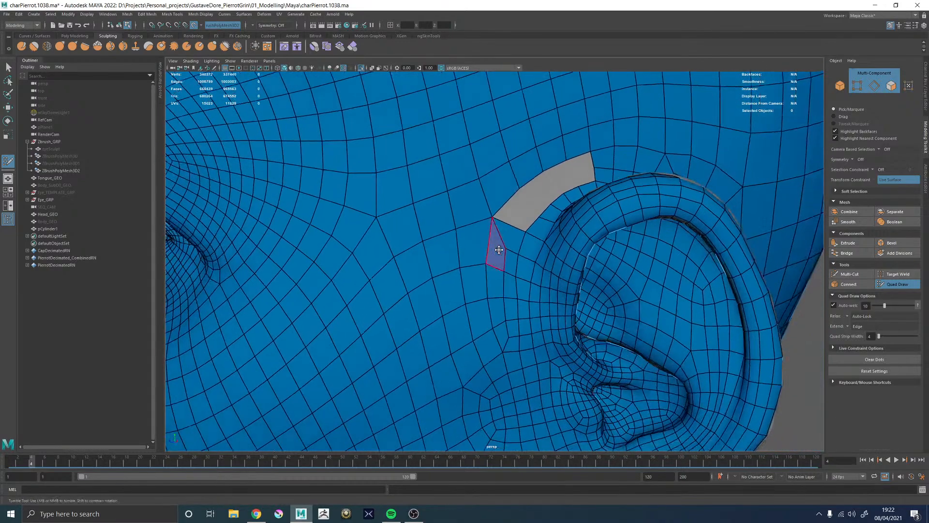
{"action": "scroll", "coordinate": [550, 304], "scroll_direction": "up", "scroll_amount": 2}
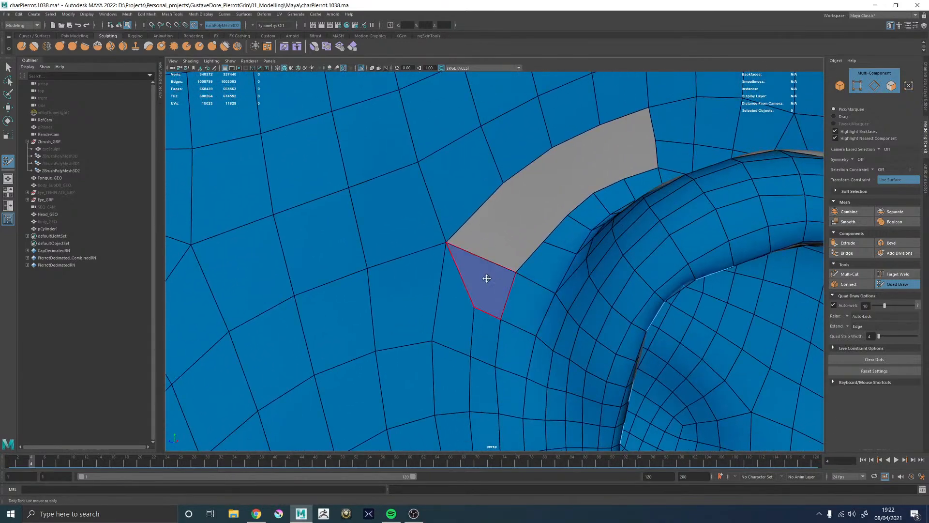
{"action": "left_click", "coordinate": [468, 302], "text": "shift"}
{"action": "left_click_drag", "start_coordinate": [476, 306], "coordinate": [472, 277]}
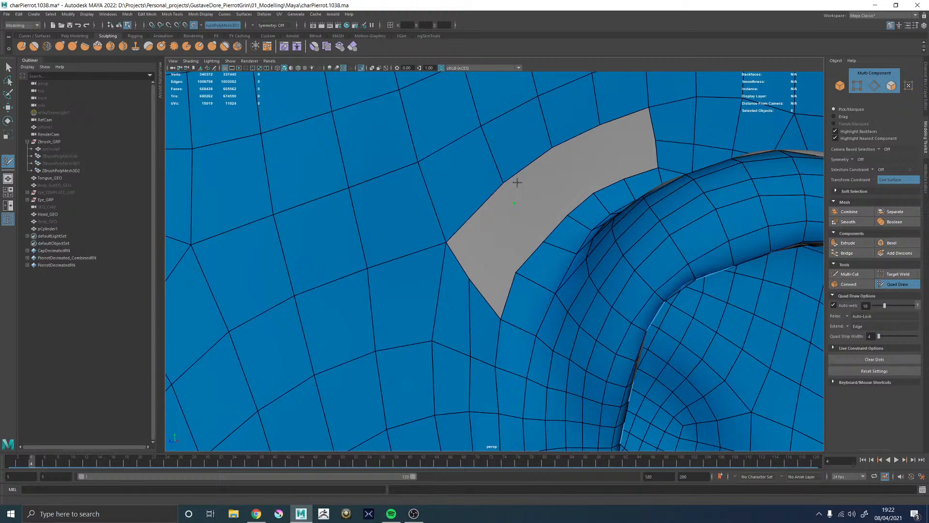
{"action": "left_click", "coordinate": [539, 224], "text": "shift"}
Continue the strip of quads along the gap's upper border and reposition its vertices
{"action": "left_click_drag", "start_coordinate": [561, 220], "coordinate": [556, 234], "text": "alt"}
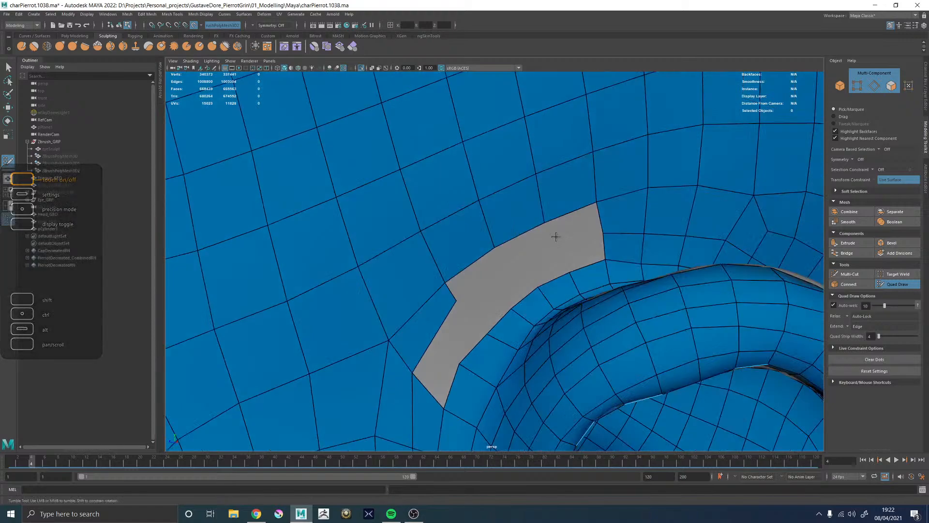
{"action": "right_click_drag", "start_coordinate": [556, 234], "coordinate": [358, 248], "text": "alt"}
{"action": "left_click_drag", "start_coordinate": [521, 270], "coordinate": [514, 253], "text": "alt"}
{"action": "right_click_drag", "start_coordinate": [514, 253], "coordinate": [571, 274], "text": "alt"}
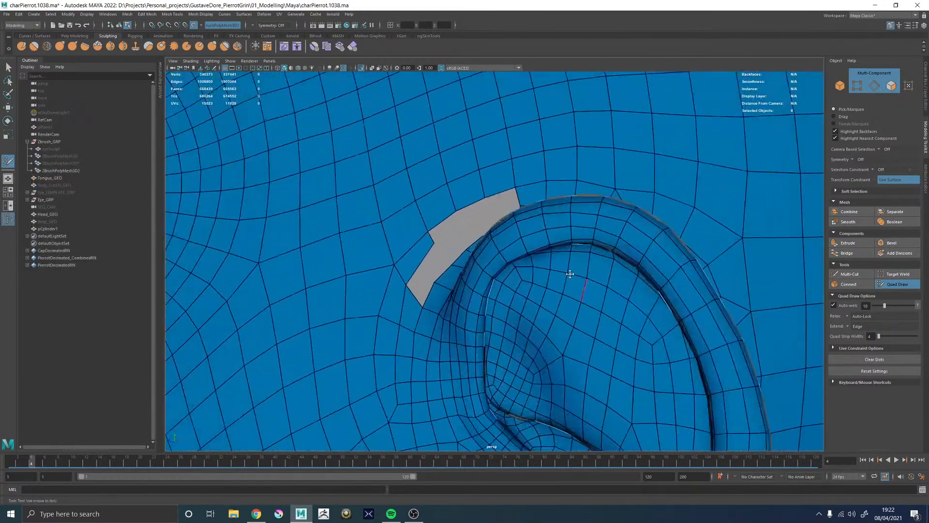
{"action": "left_click_drag", "start_coordinate": [472, 218], "coordinate": [462, 240], "text": "alt"}
{"action": "middle_click_drag", "start_coordinate": [454, 230], "coordinate": [459, 242]}
{"action": "right_click_drag", "start_coordinate": [574, 220], "coordinate": [535, 177], "text": "alt"}
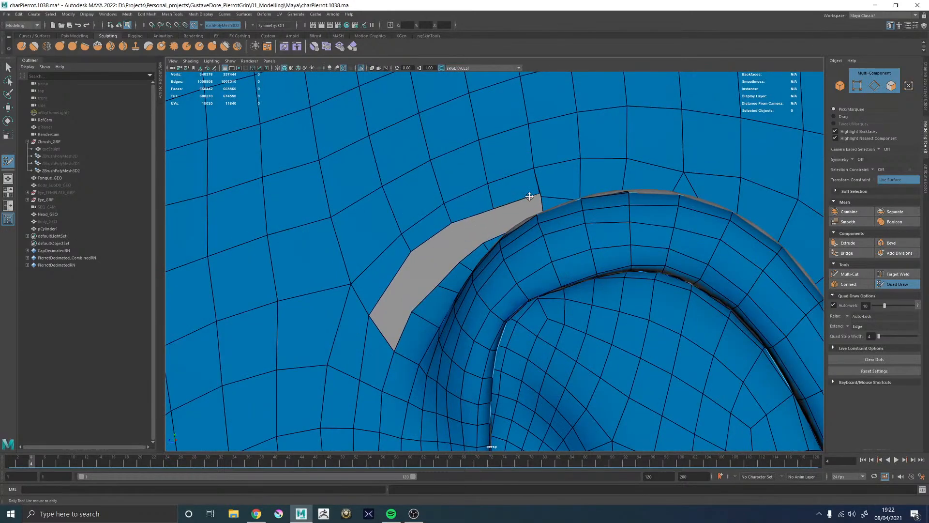
{"action": "left_click_drag", "start_coordinate": [495, 211], "coordinate": [497, 202]}
Examine the narrowed gap and the edge loops running from the ear across the face and skull
{"action": "right_click_drag", "start_coordinate": [498, 203], "coordinate": [420, 184], "text": "alt"}
{"action": "left_click_drag", "start_coordinate": [453, 201], "coordinate": [491, 296], "text": "alt"}
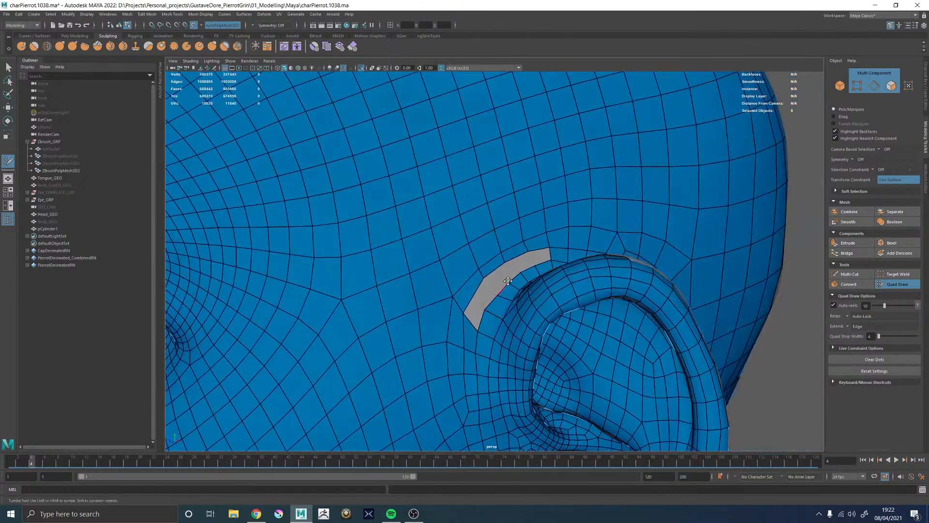
{"action": "right_click_drag", "start_coordinate": [546, 260], "coordinate": [484, 268], "text": "alt"}
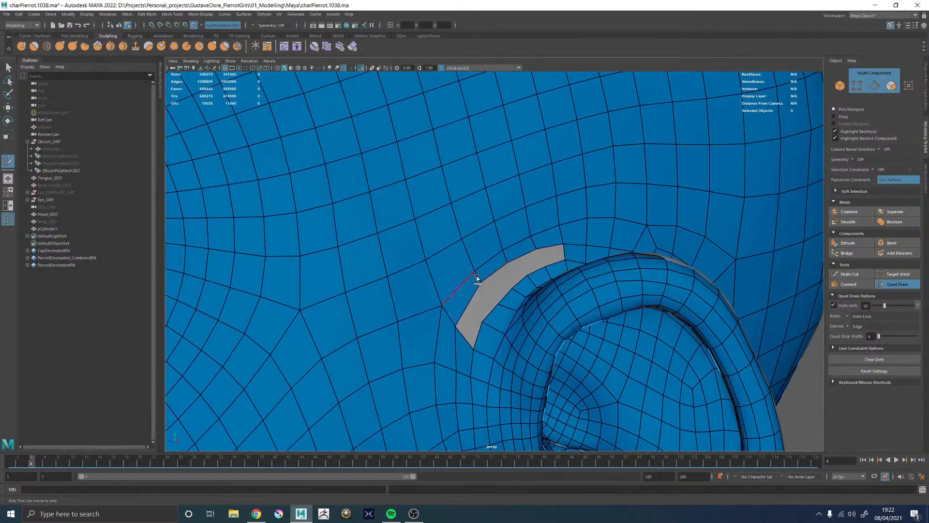
{"action": "right_click_drag", "start_coordinate": [560, 261], "coordinate": [412, 275], "text": "alt"}
{"action": "left_click_drag", "start_coordinate": [412, 276], "coordinate": [478, 268], "text": "alt"}
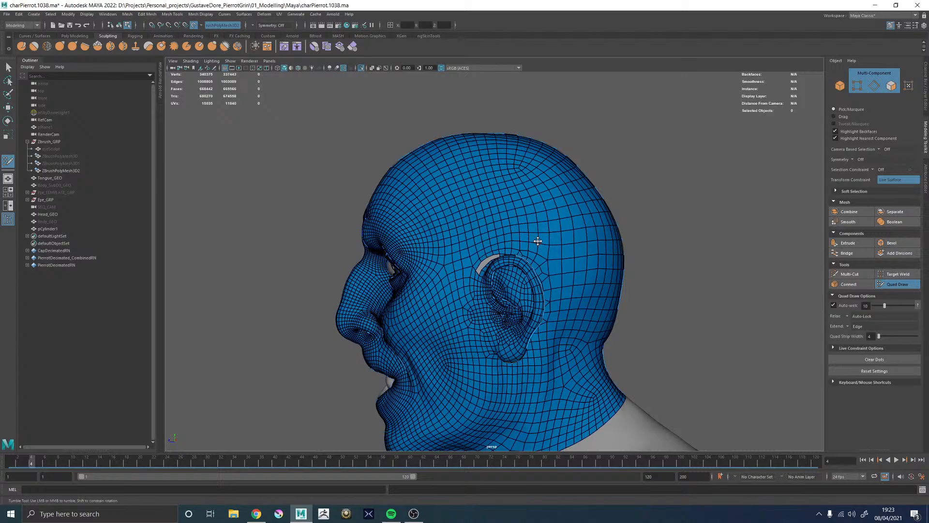
{"action": "left_click_drag", "start_coordinate": [538, 241], "coordinate": [512, 183], "text": "alt"}
{"action": "right_click_drag", "start_coordinate": [513, 182], "coordinate": [458, 186], "text": "alt"}
{"action": "left_click_drag", "start_coordinate": [457, 186], "coordinate": [580, 235], "text": "alt"}
{"action": "right_click_drag", "start_coordinate": [544, 228], "coordinate": [608, 201], "text": "alt"}
{"action": "middle_click_drag", "start_coordinate": [608, 201], "coordinate": [512, 203], "text": "alt"}
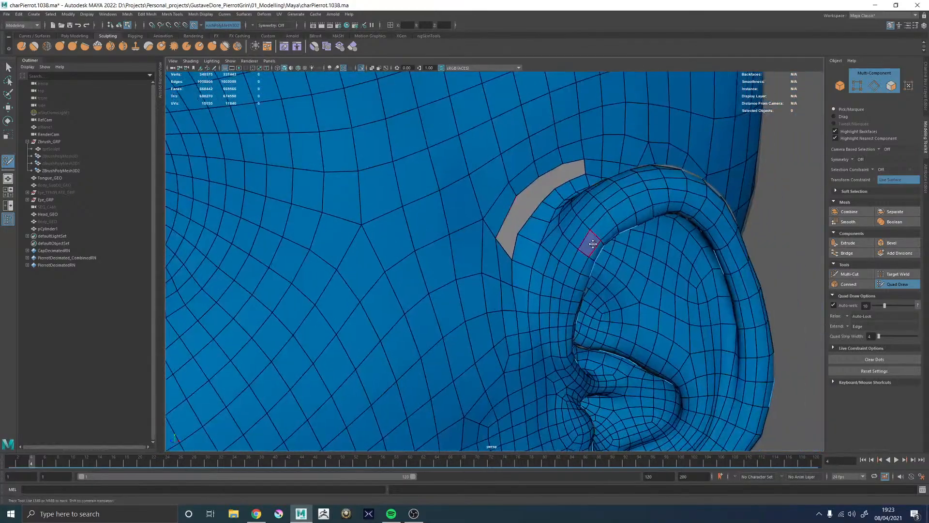
{"action": "mouse_move", "coordinate": [592, 244]}
{"action": "right_mouse_down", "text": "alt"}
{"action": "mouse_move", "coordinate": [603, 230]}
{"action": "mouse_move", "coordinate": [535, 228]}
{"action": "right_mouse_up", "text": "alt"}
Undo the quad strip along the gap's upper border and the face deletion at its lower end
{"action": "key", "text": "ctrl+z"}
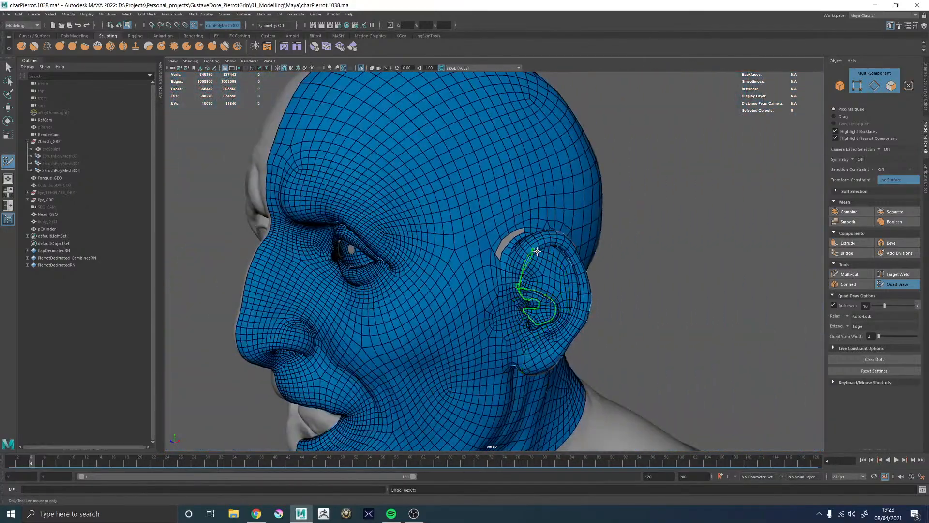
{"action": "key", "text": "ctrl+z"}
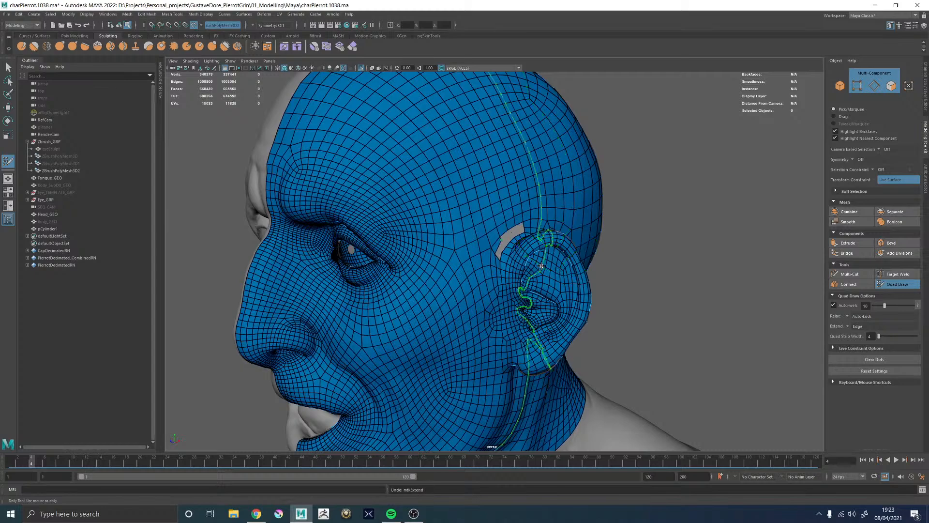
{"action": "key", "text": "ctrl+z"}
{"action": "key", "text": "ctrl+z"}
{"action": "key", "text": "ctrl+z"}
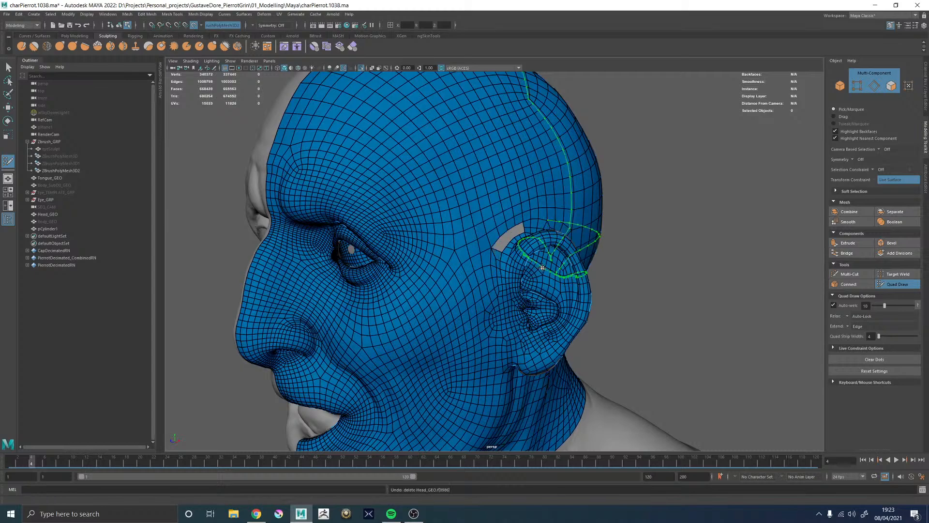
Fill the upper end of the gap above the ear with a quad, and undo the last vertex tweak
{"action": "right_click_drag", "start_coordinate": [504, 228], "coordinate": [643, 272], "text": "alt"}
{"action": "middle_click_drag", "start_coordinate": [546, 227], "coordinate": [498, 263], "text": "alt"}
{"action": "right_click_drag", "start_coordinate": [498, 263], "coordinate": [544, 261], "text": "alt"}
{"action": "middle_click_drag", "start_coordinate": [494, 215], "coordinate": [490, 254], "text": "alt"}
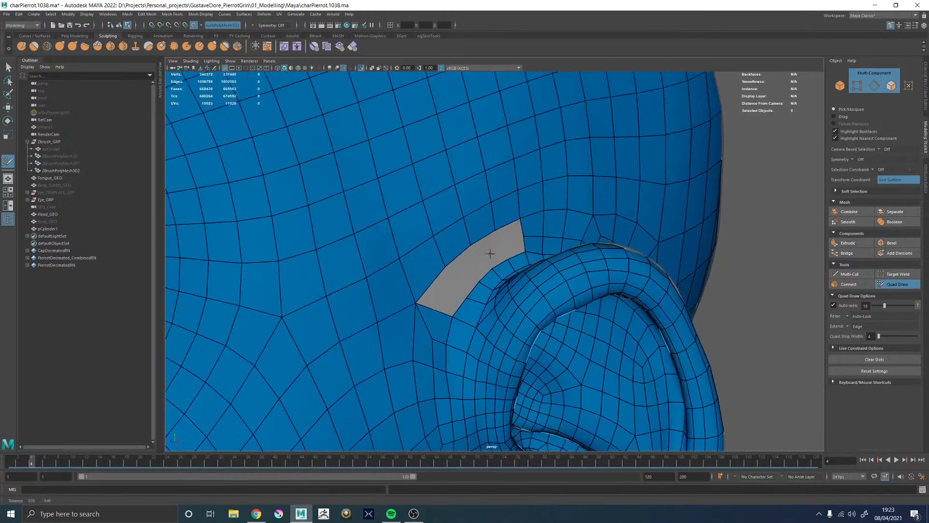
{"action": "mouse_move", "coordinate": [490, 253]}
{"action": "left_mouse_down", "text": "alt"}
{"action": "mouse_move", "coordinate": [493, 292]}
{"action": "mouse_move", "coordinate": [529, 251]}
{"action": "mouse_move", "coordinate": [498, 271]}
{"action": "mouse_move", "coordinate": [453, 271]}
{"action": "left_mouse_up", "text": "alt"}
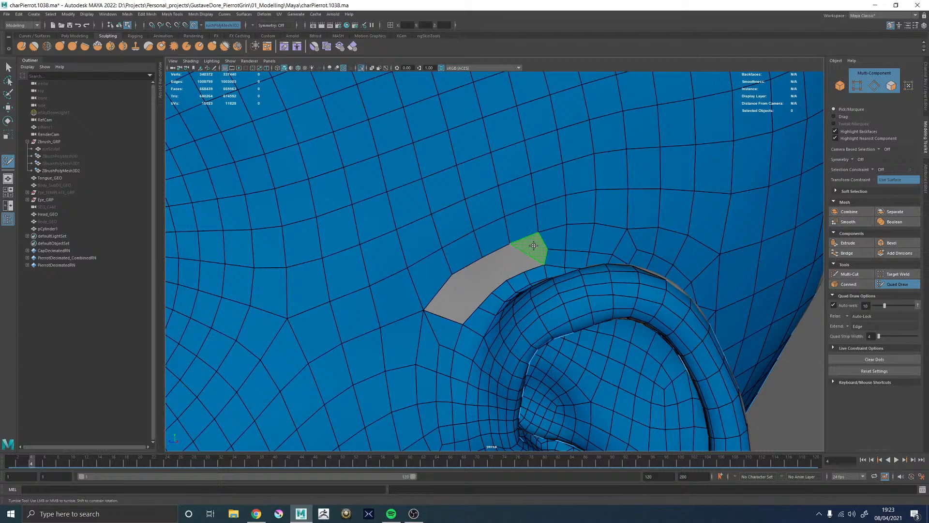
{"action": "left_click", "coordinate": [585, 235], "text": "shift"}
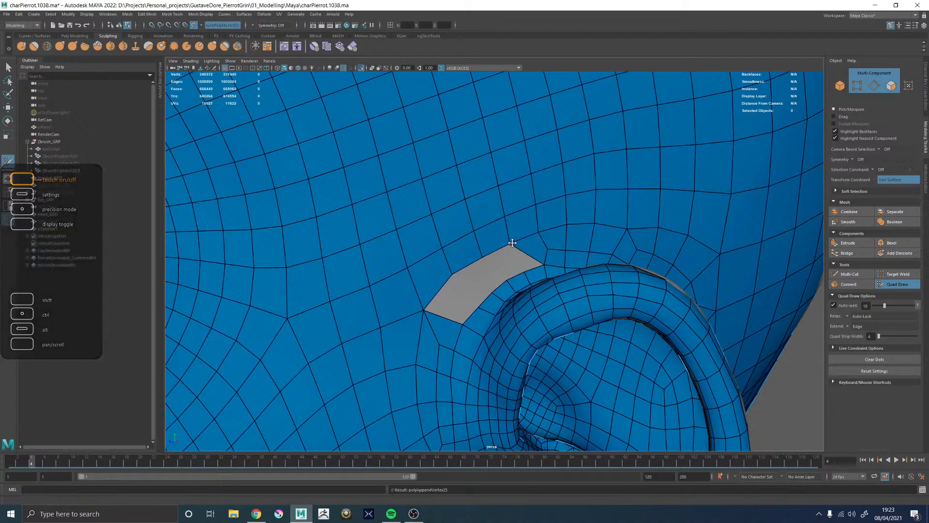
{"action": "right_click_drag", "start_coordinate": [570, 237], "coordinate": [291, 192], "text": "alt"}
{"action": "left_click_drag", "start_coordinate": [508, 230], "coordinate": [474, 226], "text": "alt"}
{"action": "right_click_drag", "start_coordinate": [483, 246], "coordinate": [716, 352], "text": "alt"}
{"action": "key", "text": "ctrl+z"}
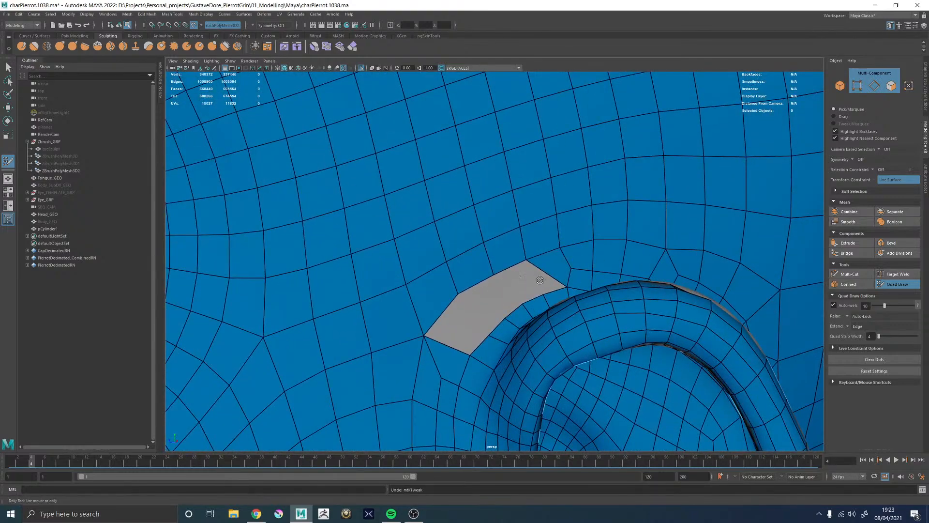
Delete the quad filling the upper end of the gap above the ear
{"action": "left_click", "coordinate": [540, 285], "text": "ctrl+shift"}
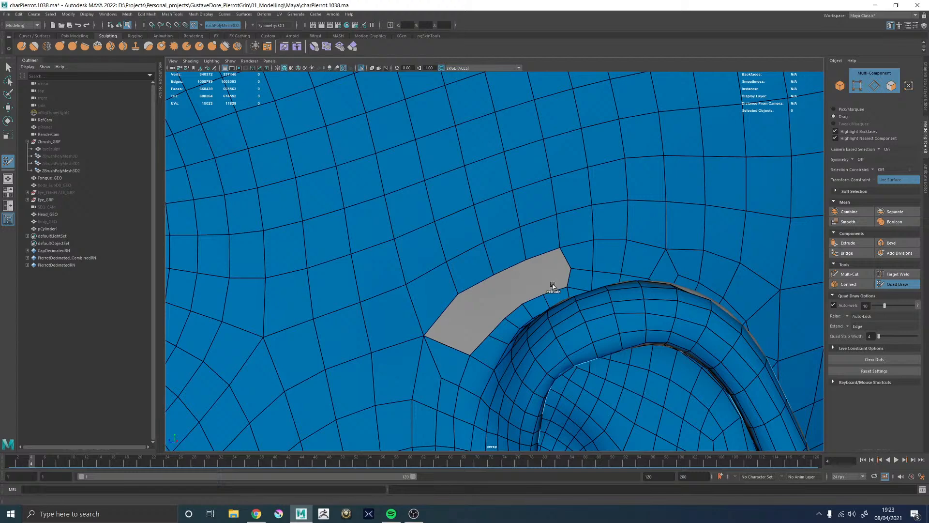
Line the gap's ear-side border with quads and fill its lower end, adjusting the neighbouring border vertices
{"action": "left_click_drag", "start_coordinate": [551, 274], "coordinate": [556, 275]}
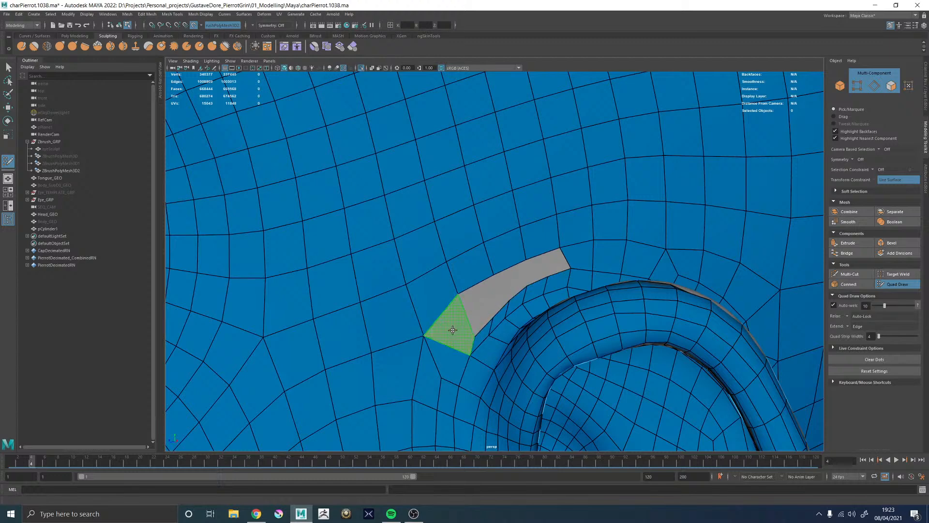
{"action": "left_click", "coordinate": [451, 330], "text": "shift"}
{"action": "left_click", "coordinate": [472, 336], "text": "shift"}
{"action": "left_click_drag", "start_coordinate": [473, 336], "coordinate": [471, 324]}
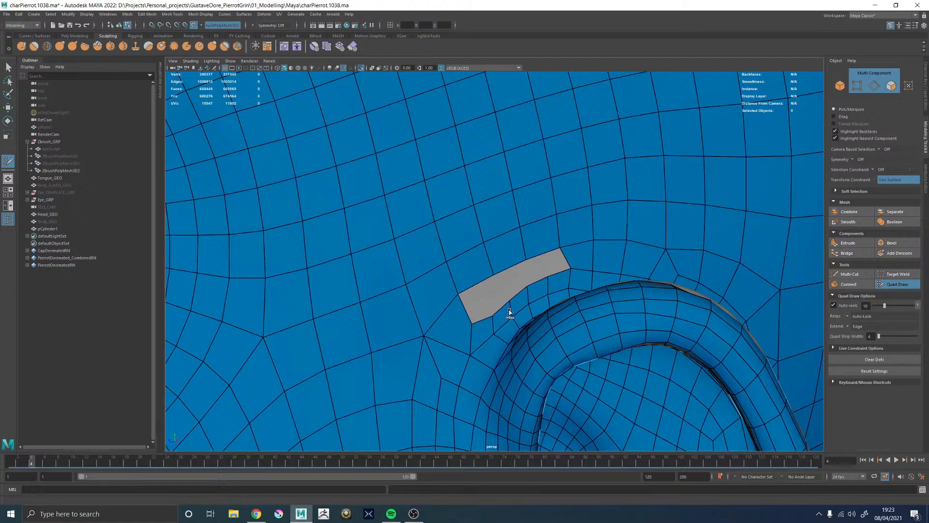
{"action": "left_click_drag", "start_coordinate": [490, 317], "coordinate": [464, 320], "text": "shift"}
Move the narrowed gap's lower front corner vertex outward toward the face
{"action": "right_click_drag", "start_coordinate": [545, 301], "coordinate": [360, 259], "text": "alt"}
{"action": "left_click_drag", "start_coordinate": [445, 266], "coordinate": [456, 226], "text": "alt"}
{"action": "right_click_drag", "start_coordinate": [456, 226], "coordinate": [565, 343], "text": "alt"}
{"action": "middle_click_drag", "start_coordinate": [565, 343], "coordinate": [585, 267], "text": "alt"}
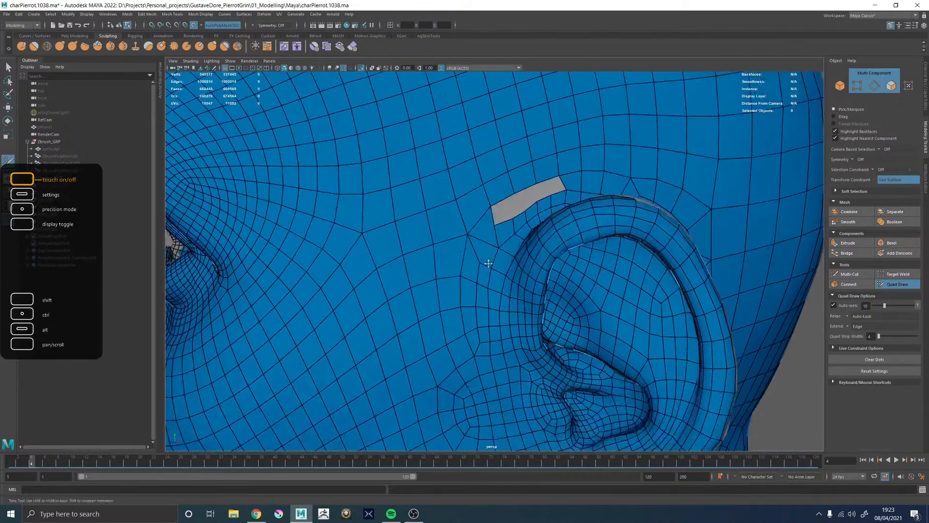
{"action": "middle_click_drag", "start_coordinate": [501, 256], "coordinate": [500, 253], "text": "alt"}
{"action": "right_click_drag", "start_coordinate": [499, 253], "coordinate": [511, 229], "text": "alt"}
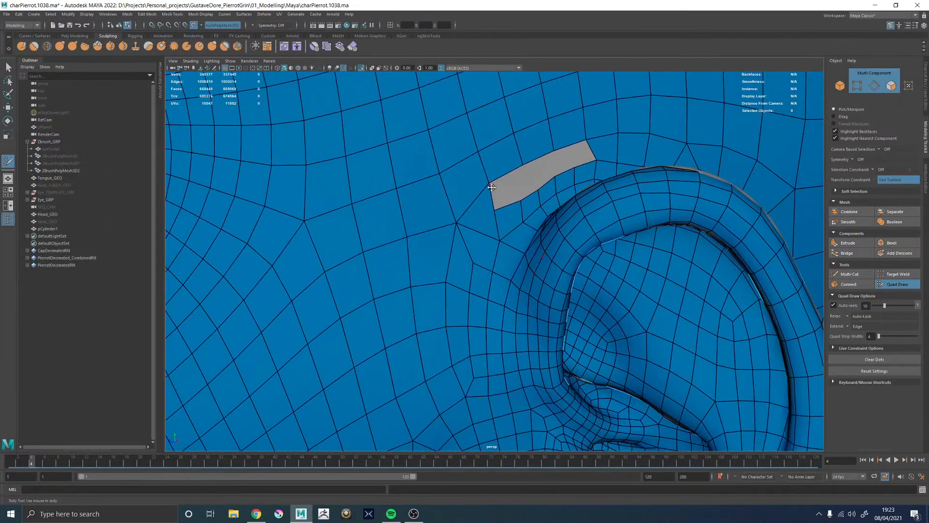
{"action": "left_click_drag", "start_coordinate": [490, 188], "coordinate": [477, 193]}
{"action": "middle_click_drag", "start_coordinate": [526, 199], "coordinate": [524, 253], "text": "alt"}
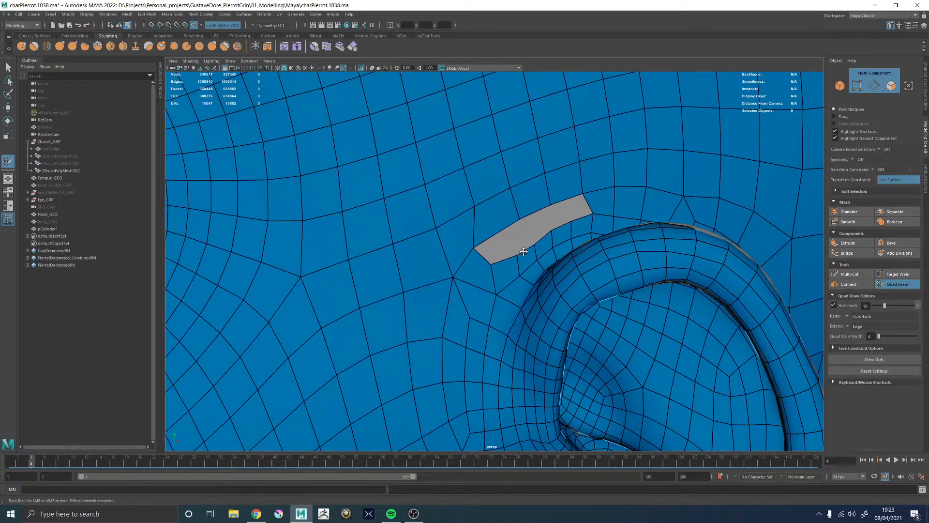
{"action": "middle_click_drag", "start_coordinate": [516, 203], "coordinate": [505, 225], "text": "alt"}
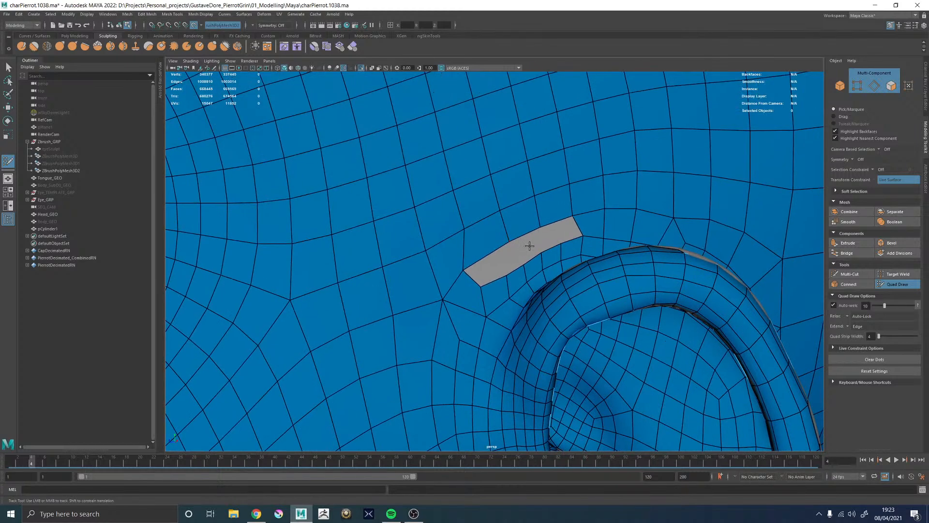
{"action": "right_click_drag", "start_coordinate": [506, 259], "coordinate": [541, 287], "text": "alt"}
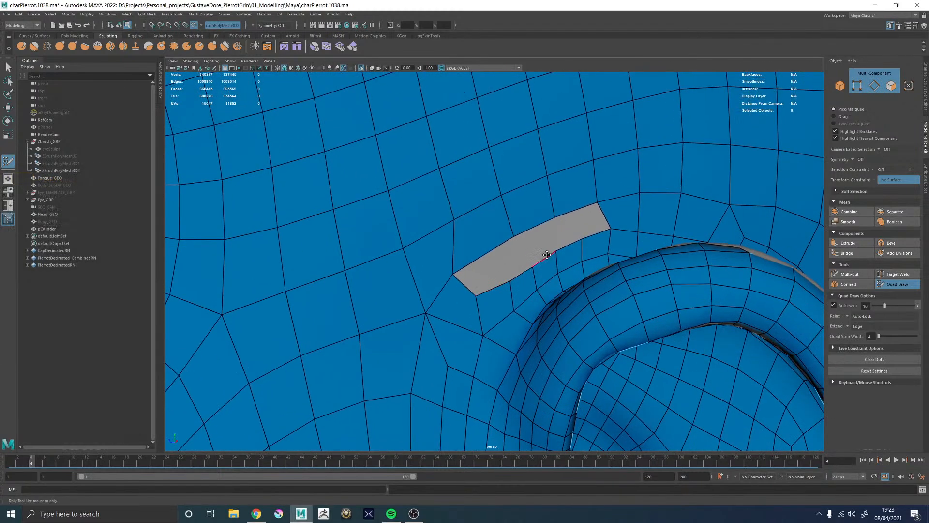
Examine how the edge loops run from the narrowed gap over the ear and across the temple and cheek
{"action": "right_click_drag", "start_coordinate": [593, 233], "coordinate": [341, 199], "text": "alt"}
{"action": "left_click_drag", "start_coordinate": [506, 275], "coordinate": [452, 274], "text": "alt"}
{"action": "right_click_drag", "start_coordinate": [452, 273], "coordinate": [520, 246], "text": "alt"}
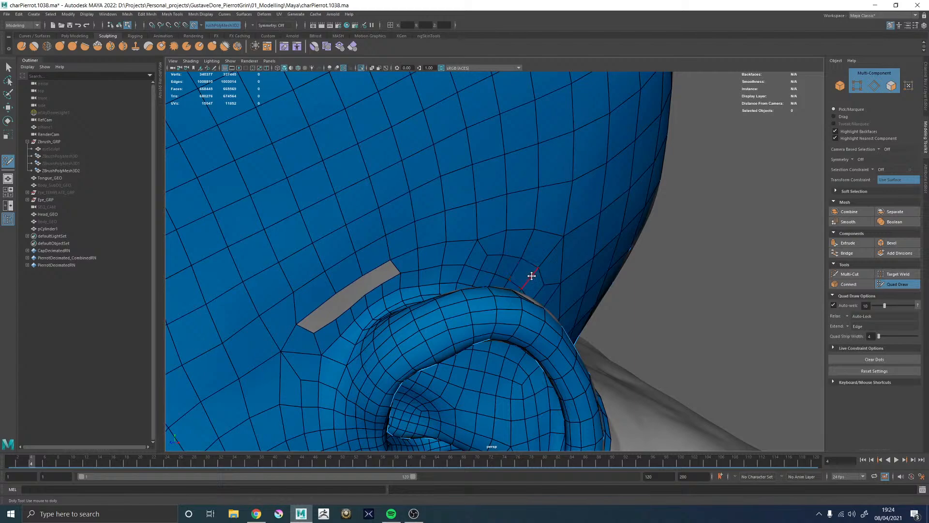
{"action": "left_click_drag", "start_coordinate": [455, 264], "coordinate": [576, 248], "text": "alt"}
{"action": "right_click_drag", "start_coordinate": [577, 247], "coordinate": [381, 284], "text": "alt"}
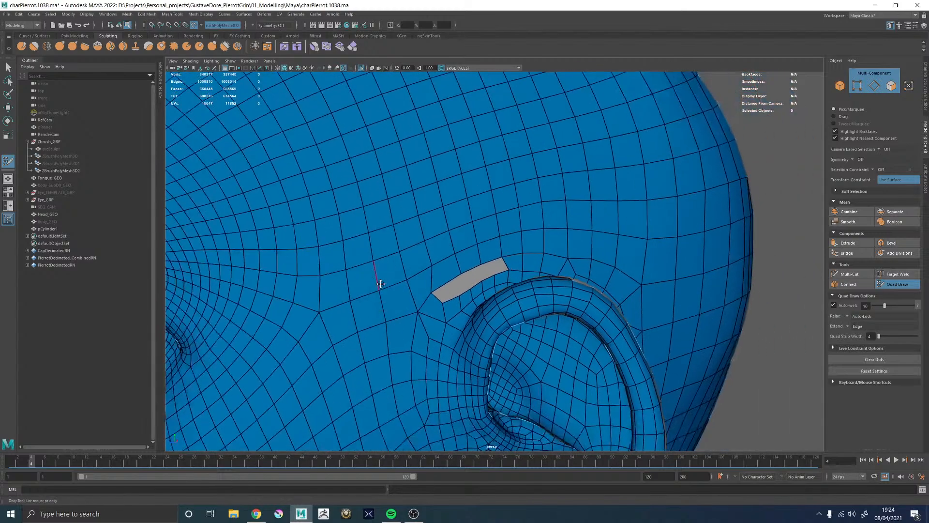
{"action": "left_click_drag", "start_coordinate": [424, 294], "coordinate": [426, 268], "text": "shift"}
{"action": "right_click_drag", "start_coordinate": [477, 242], "coordinate": [398, 290], "text": "alt"}
{"action": "middle_click_drag", "start_coordinate": [398, 290], "coordinate": [430, 227], "text": "alt"}
{"action": "right_click_drag", "start_coordinate": [430, 227], "coordinate": [489, 203], "text": "alt"}
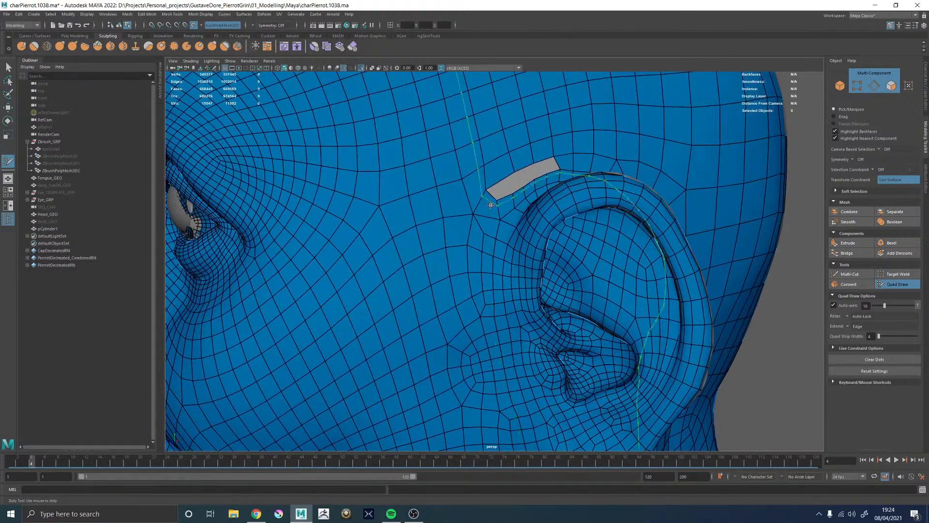
Delete the quads around the gap's lower front corner, shift the corner vertex toward the ear, and refill the area with quads
{"action": "left_click", "coordinate": [501, 188], "text": "shift"}
{"action": "mouse_move", "coordinate": [506, 223]}
{"action": "right_mouse_down", "text": "alt"}
{"action": "mouse_move", "coordinate": [512, 242]}
{"action": "mouse_move", "coordinate": [476, 219]}
{"action": "right_mouse_up", "text": "alt"}
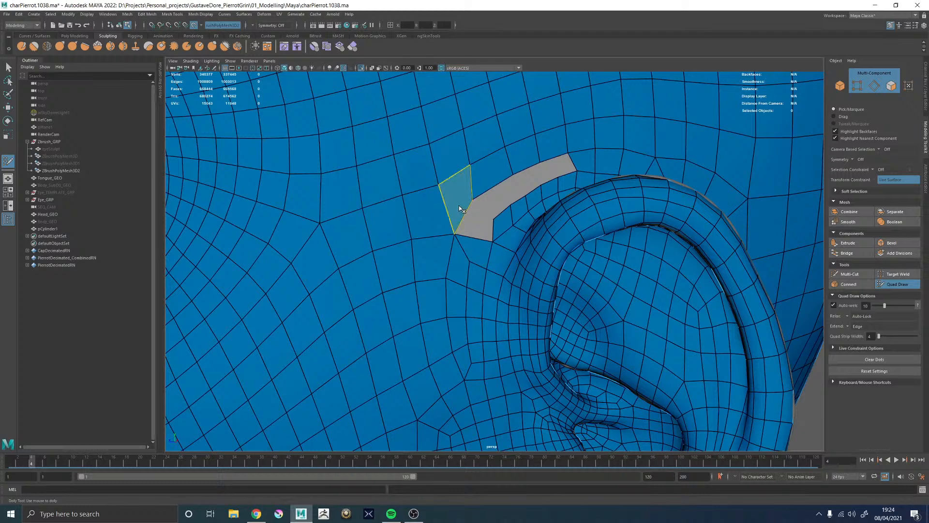
{"action": "left_click", "coordinate": [460, 208], "text": "shift"}
{"action": "left_click", "coordinate": [472, 202], "text": "shift"}
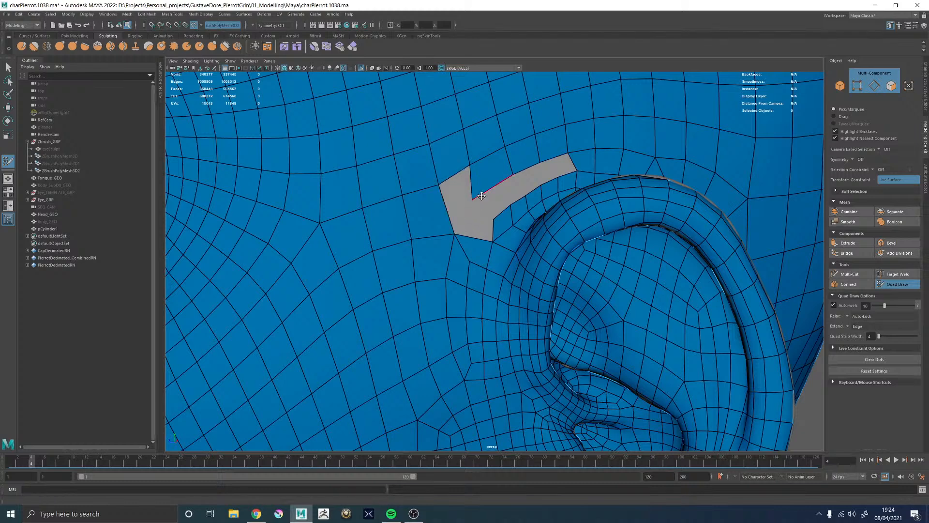
{"action": "left_click_drag", "start_coordinate": [473, 198], "coordinate": [490, 189]}
{"action": "left_click", "coordinate": [461, 214], "text": "shift"}
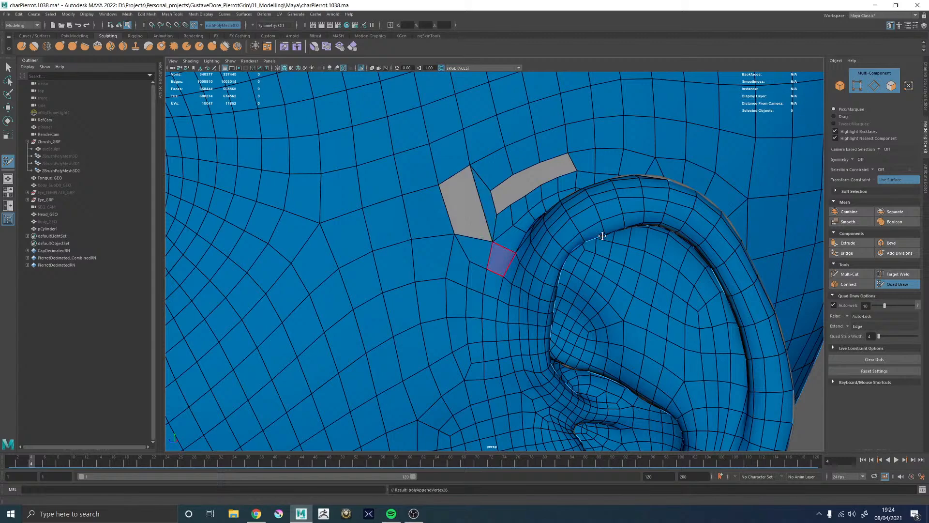
{"action": "left_click", "coordinate": [464, 208], "text": "shift"}
Examine the edge flow around the gap across the whole side of the head and up close
{"action": "right_click_drag", "start_coordinate": [545, 225], "coordinate": [688, 242], "text": "alt"}
{"action": "right_click_drag", "start_coordinate": [557, 228], "coordinate": [491, 236], "text": "alt"}
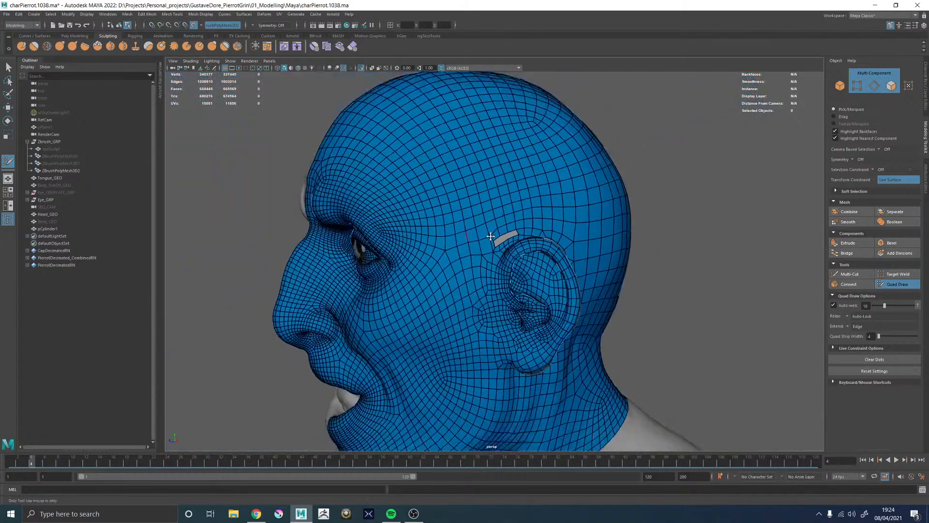
{"action": "left_click_drag", "start_coordinate": [544, 228], "coordinate": [535, 234], "text": "alt"}
{"action": "right_click_drag", "start_coordinate": [535, 234], "coordinate": [762, 272], "text": "alt"}
{"action": "middle_click_drag", "start_coordinate": [534, 185], "coordinate": [498, 244], "text": "alt"}
{"action": "left_click_drag", "start_coordinate": [498, 251], "coordinate": [481, 263], "text": "alt"}
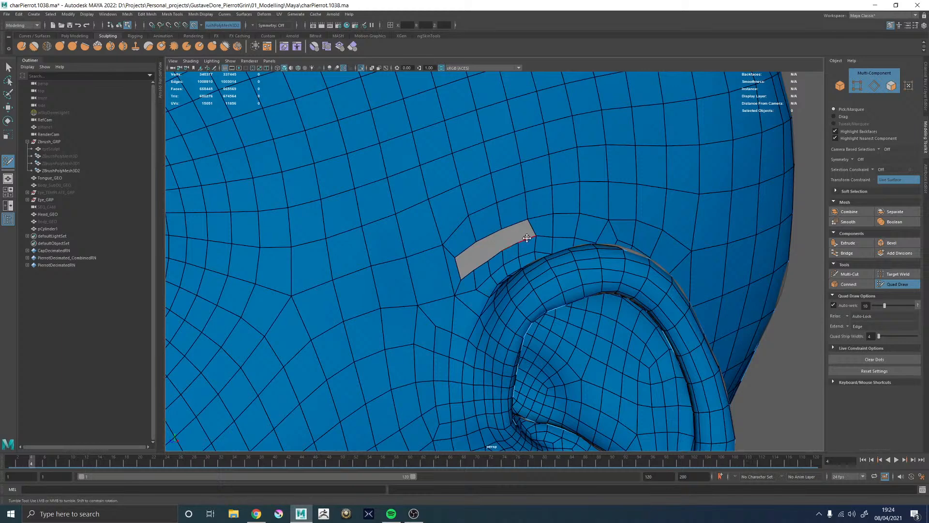
{"action": "left_click_drag", "start_coordinate": [480, 233], "coordinate": [486, 237], "text": "alt"}
{"action": "right_click_drag", "start_coordinate": [487, 237], "coordinate": [489, 275], "text": "alt"}
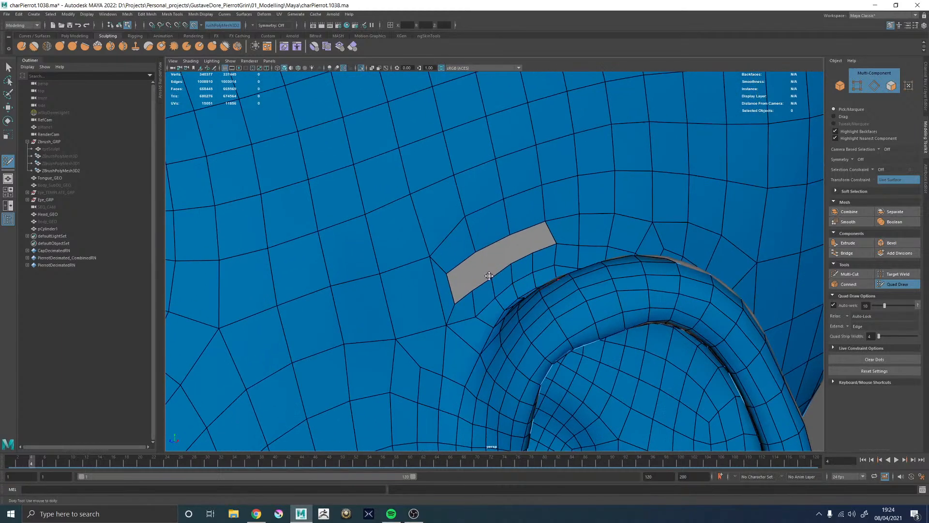
Rework the quads along the gap's ear-side border and close the remaining gap from its lower end upward
{"action": "left_click_drag", "start_coordinate": [503, 272], "coordinate": [506, 277]}
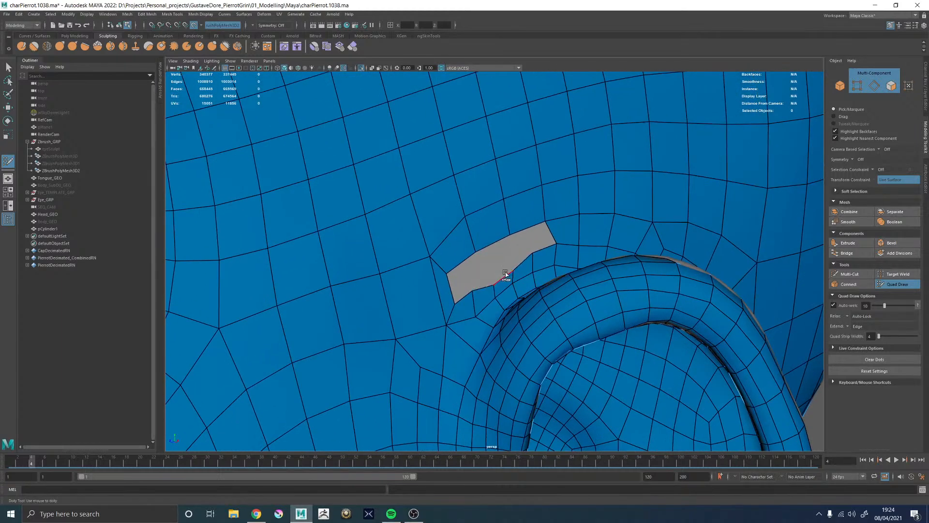
{"action": "key", "text": "shift"}
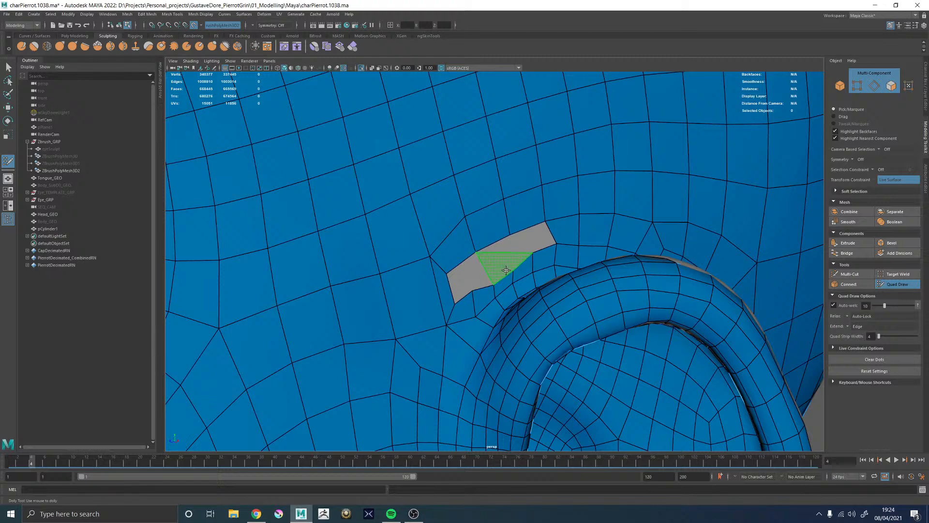
{"action": "left_click", "coordinate": [531, 253], "text": "shift"}
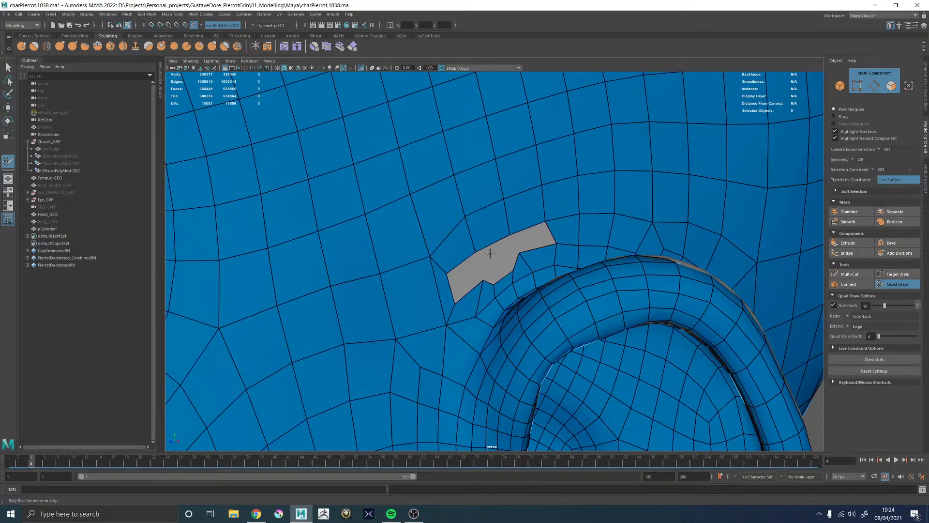
{"action": "left_click", "coordinate": [466, 273], "text": "shift"}
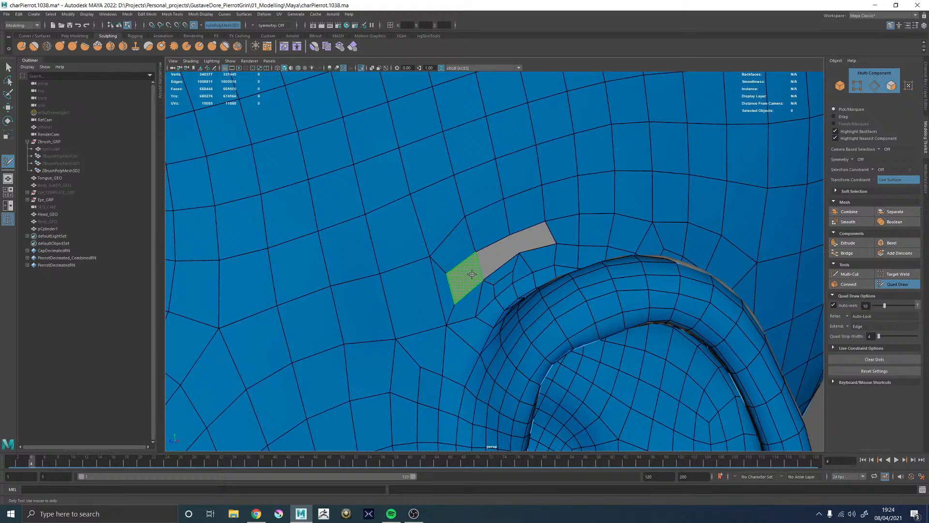
{"action": "left_click", "coordinate": [499, 257], "text": "shift"}
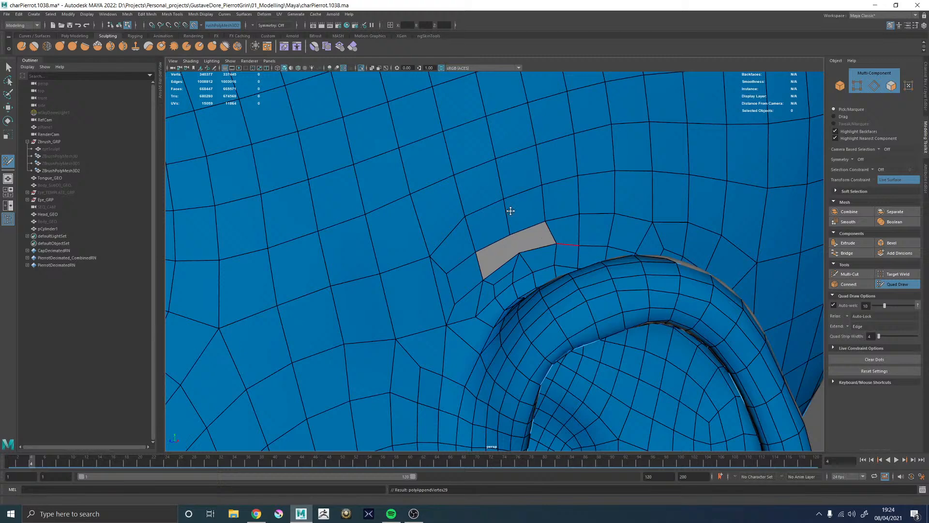
{"action": "left_click", "coordinate": [499, 249], "text": "shift"}
{"action": "left_click", "coordinate": [532, 225], "text": "shift"}
Examine the closed area above the ear and its edge flow across the side of the head
{"action": "scroll", "coordinate": [536, 213], "scroll_direction": "down", "scroll_amount": 3}
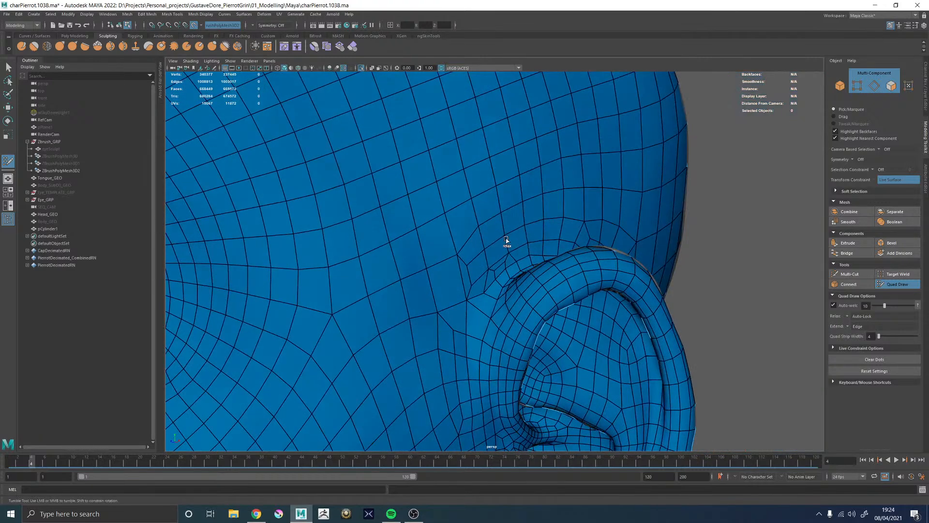
{"action": "scroll", "coordinate": [484, 242], "scroll_direction": "up", "scroll_amount": 4}
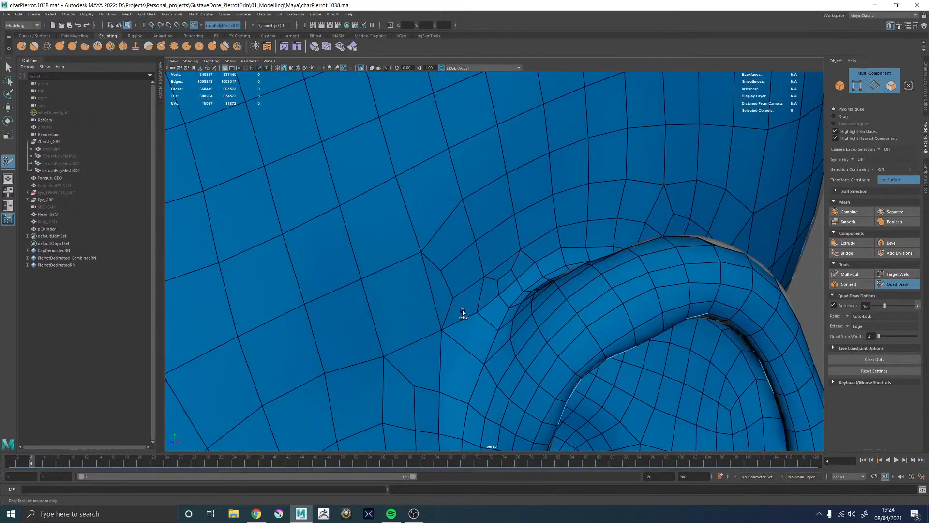
{"action": "scroll", "coordinate": [333, 238], "scroll_direction": "down", "scroll_amount": 3}
{"action": "left_click_drag", "start_coordinate": [549, 260], "coordinate": [529, 249], "text": "alt"}
{"action": "right_click_drag", "start_coordinate": [529, 248], "coordinate": [415, 241], "text": "alt"}
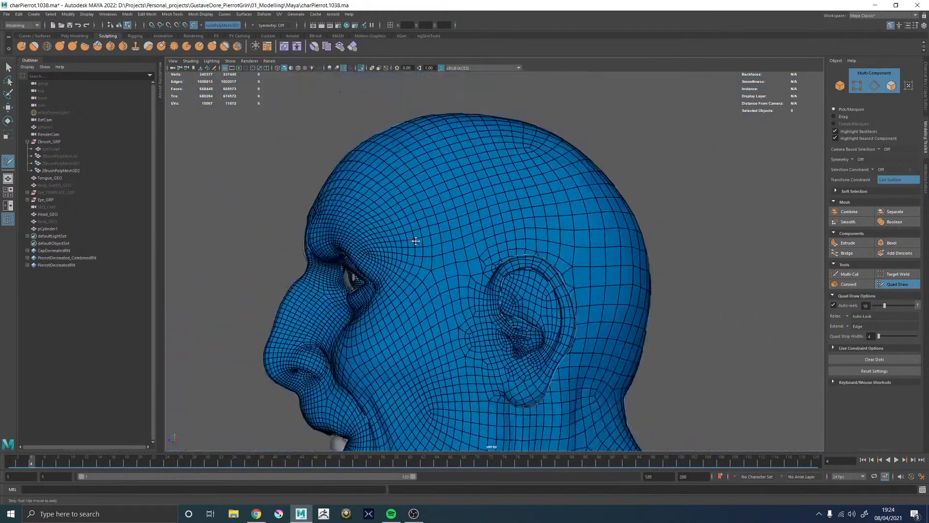
{"action": "left_click_drag", "start_coordinate": [415, 241], "coordinate": [450, 253], "text": "alt"}
{"action": "right_click_drag", "start_coordinate": [450, 253], "coordinate": [638, 292], "text": "alt"}
{"action": "left_click_drag", "start_coordinate": [637, 291], "coordinate": [622, 282], "text": "alt"}
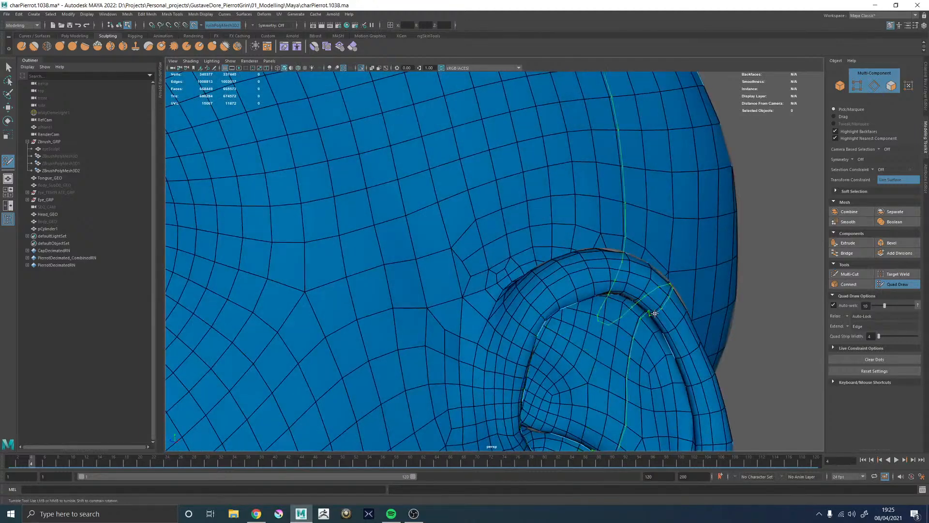
Undo the gap closure and the earlier quad and vertex edits, back to the wide gap with its upper-end quad deleted
{"action": "key", "text": "ctrl+z"}
{"action": "key", "text": "ctrl+z"}
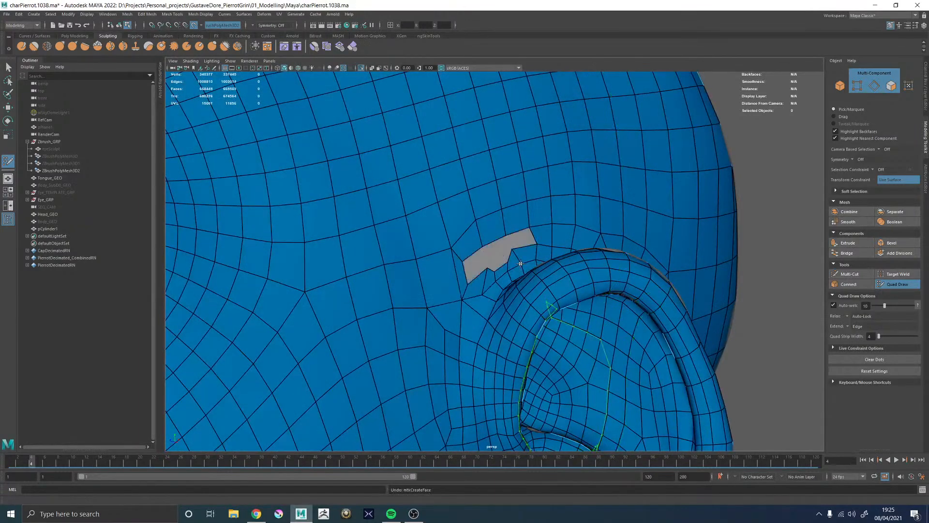
{"action": "key", "text": "ctrl+z"}
{"action": "right_click_drag", "start_coordinate": [518, 263], "coordinate": [319, 264], "text": "alt"}
{"action": "key", "text": "ctrl+z"}
{"action": "key", "text": "ctrl+z"}
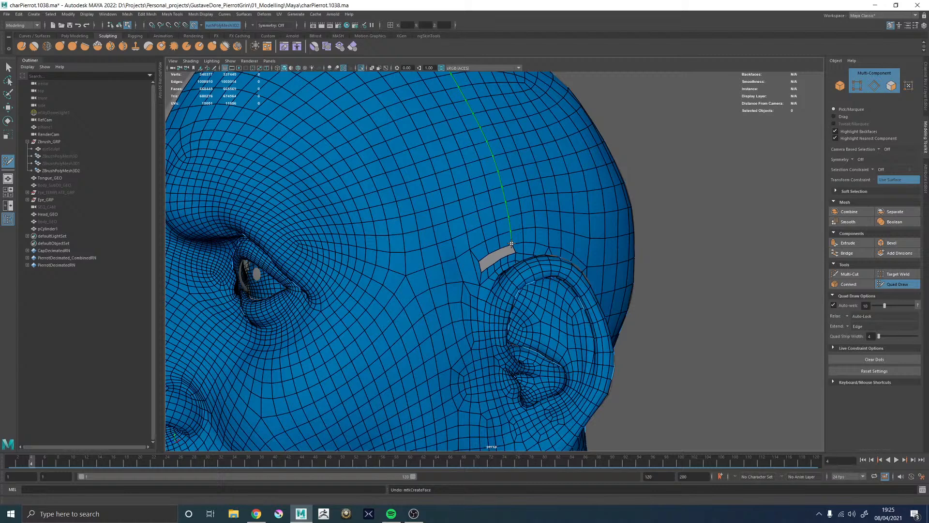
{"action": "key", "text": "ctrl+z"}
{"action": "key", "text": "ctrl+z"}
{"action": "key", "text": "ctrl+z"}
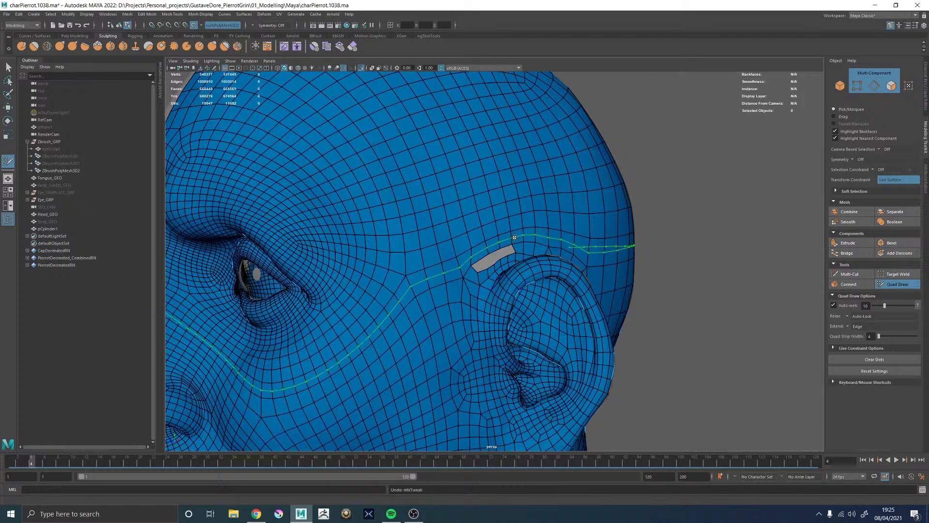
{"action": "key", "text": "ctrl+z"}
{"action": "key", "text": "ctrl+z"}
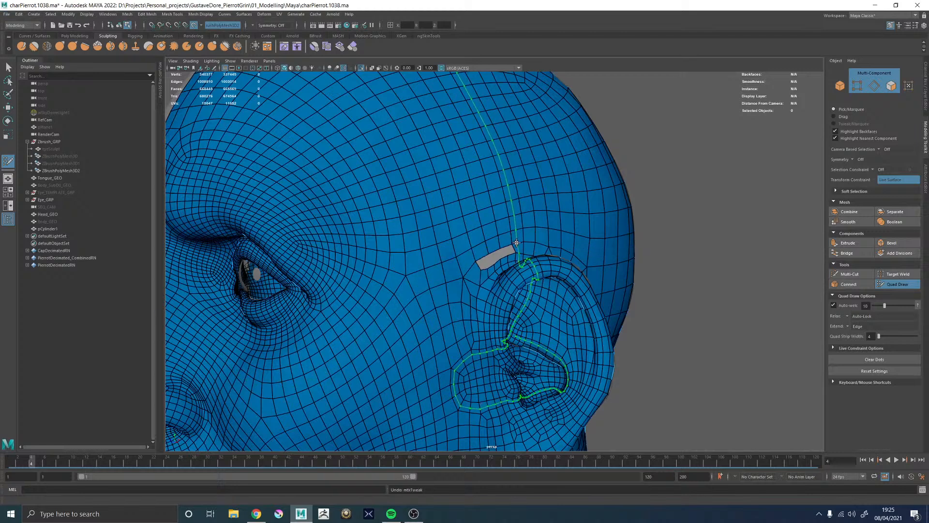
{"action": "key", "text": "ctrl+z"}
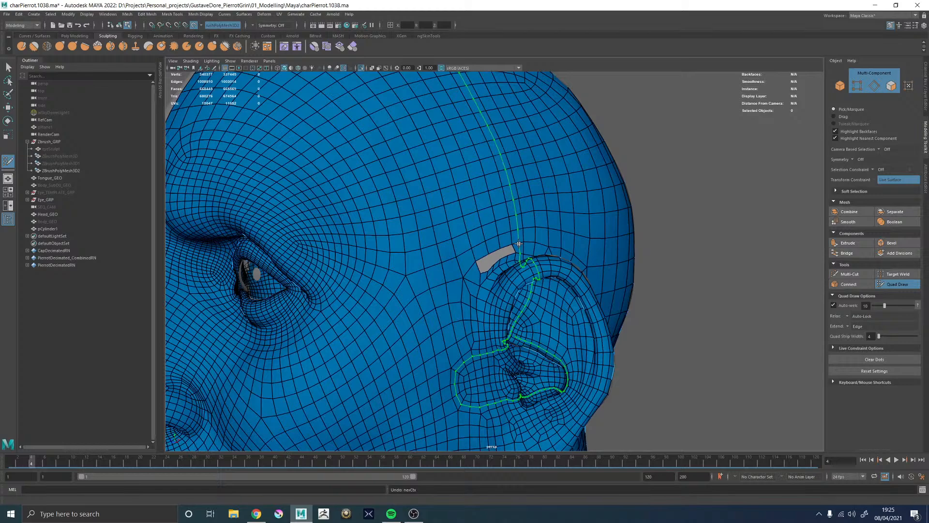
{"action": "key", "text": "ctrl+z"}
{"action": "key", "text": "ctrl+z"}
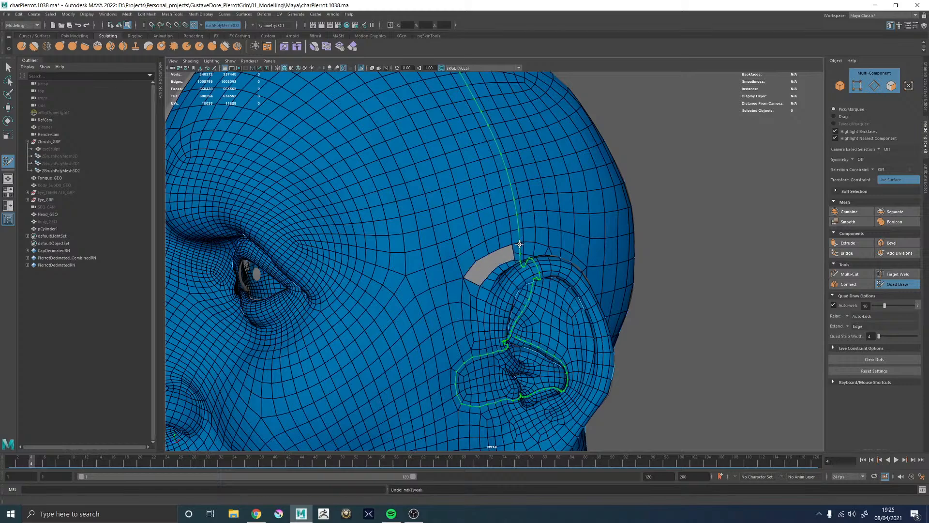
Examine the topology around the reopened gap, below the earlobe and behind the ear
{"action": "scroll", "coordinate": [508, 223], "scroll_direction": "up", "scroll_amount": 5}
{"action": "left_click_drag", "start_coordinate": [501, 202], "coordinate": [521, 265], "text": "alt"}
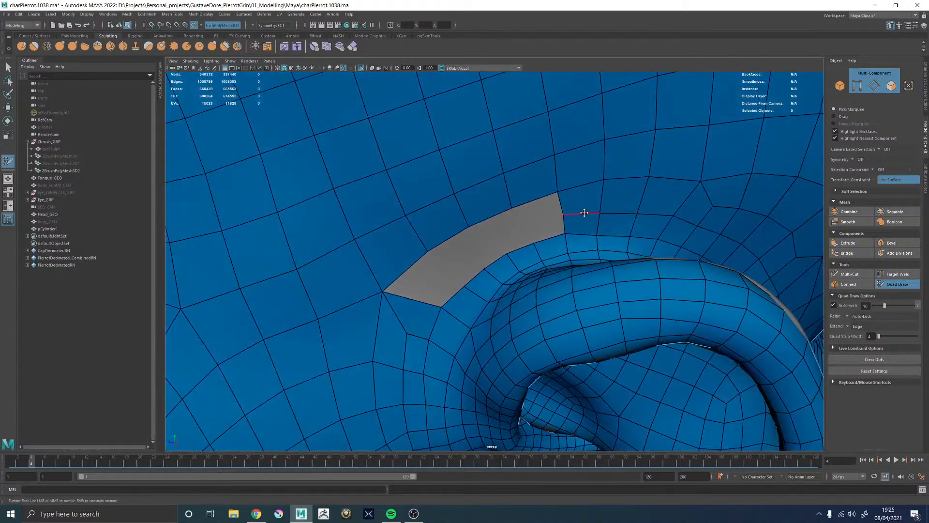
{"action": "right_click_drag", "start_coordinate": [584, 211], "coordinate": [517, 203], "text": "alt"}
{"action": "left_click_drag", "start_coordinate": [598, 237], "coordinate": [541, 274], "text": "alt"}
{"action": "middle_click_drag", "start_coordinate": [541, 274], "coordinate": [487, 212], "text": "alt"}
{"action": "right_click_drag", "start_coordinate": [488, 213], "coordinate": [588, 315], "text": "alt"}
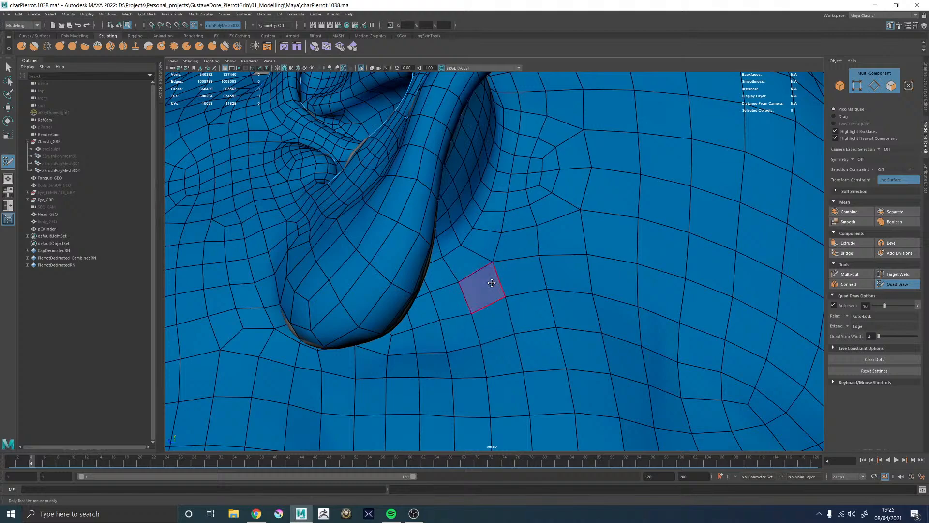
{"action": "left_click_drag", "start_coordinate": [492, 283], "coordinate": [502, 257], "text": "alt"}
{"action": "right_click_drag", "start_coordinate": [502, 257], "coordinate": [460, 219], "text": "alt"}
{"action": "left_click_drag", "start_coordinate": [460, 219], "coordinate": [458, 234], "text": "alt"}
{"action": "right_click_drag", "start_coordinate": [458, 234], "coordinate": [508, 289], "text": "alt"}
{"action": "left_click_drag", "start_coordinate": [530, 290], "coordinate": [560, 253], "text": "alt"}
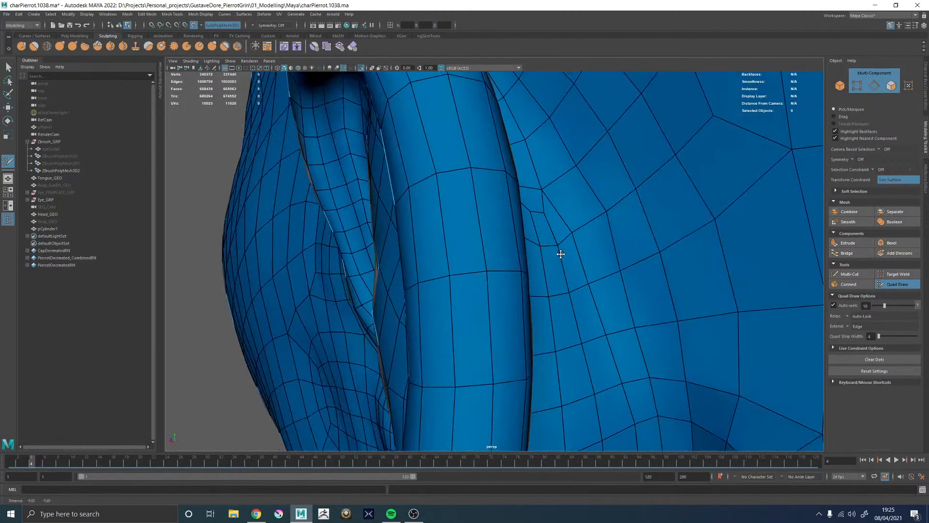
Relax the vertices on the side of the head just behind the ear
{"action": "middle_click_drag", "start_coordinate": [560, 253], "coordinate": [539, 218], "text": "alt"}
{"action": "left_click_drag", "start_coordinate": [534, 184], "coordinate": [535, 195], "text": "shift"}
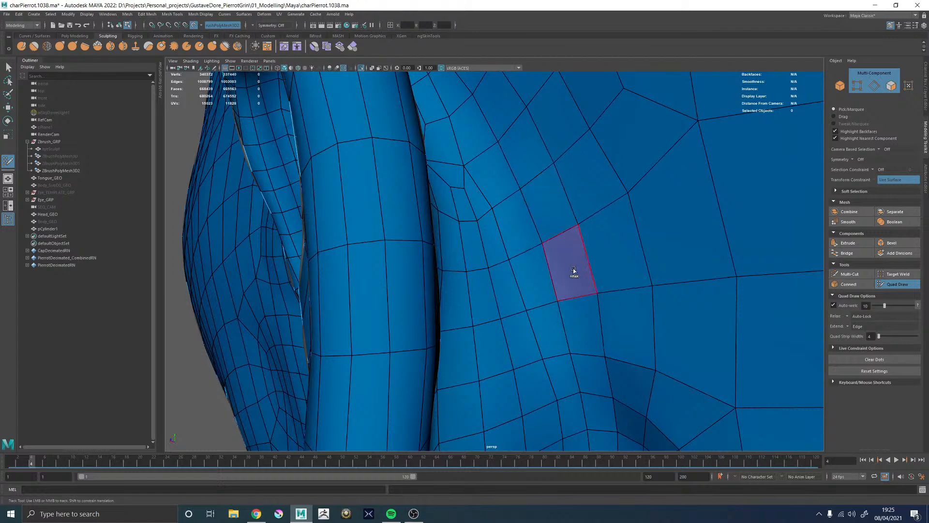
{"action": "left_click_drag", "start_coordinate": [574, 278], "coordinate": [585, 342], "text": "shift"}
{"action": "right_click_drag", "start_coordinate": [602, 278], "coordinate": [544, 269], "text": "alt"}
{"action": "middle_click_drag", "start_coordinate": [543, 269], "coordinate": [530, 212], "text": "alt"}
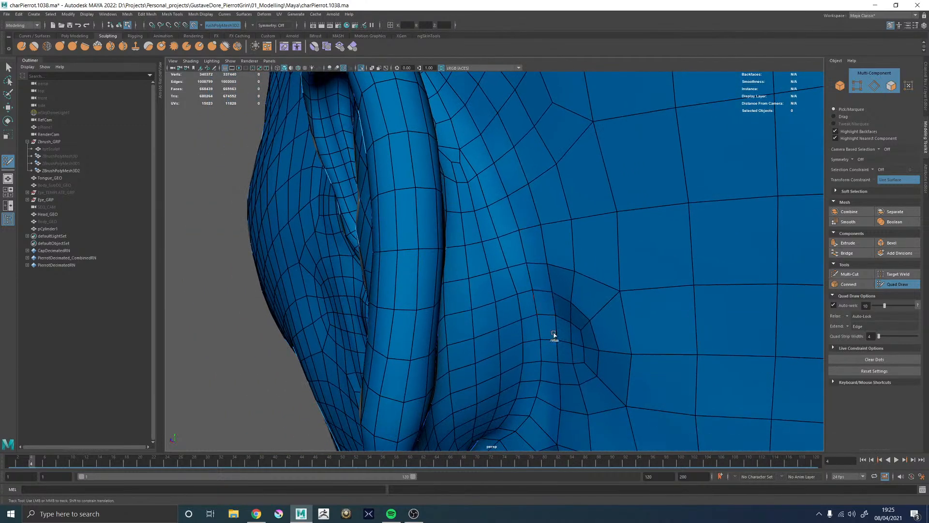
Examine the edge flow behind and over the top of the ear and around the open gap
{"action": "left_click_drag", "start_coordinate": [534, 234], "coordinate": [497, 232], "text": "alt"}
{"action": "middle_click_drag", "start_coordinate": [496, 232], "coordinate": [508, 261], "text": "alt"}
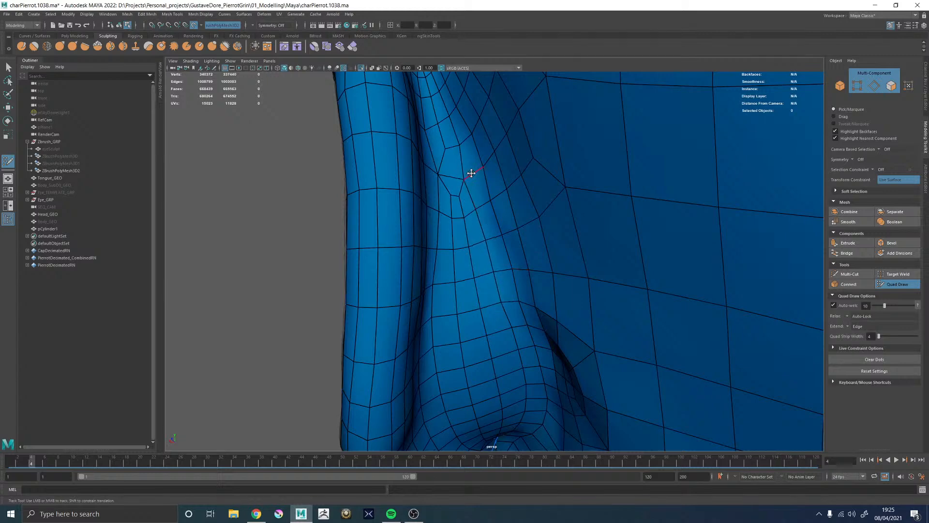
{"action": "middle_click_drag", "start_coordinate": [471, 173], "coordinate": [518, 269], "text": "alt"}
{"action": "left_click_drag", "start_coordinate": [518, 270], "coordinate": [551, 271], "text": "alt"}
{"action": "right_click_drag", "start_coordinate": [551, 271], "coordinate": [565, 288], "text": "alt"}
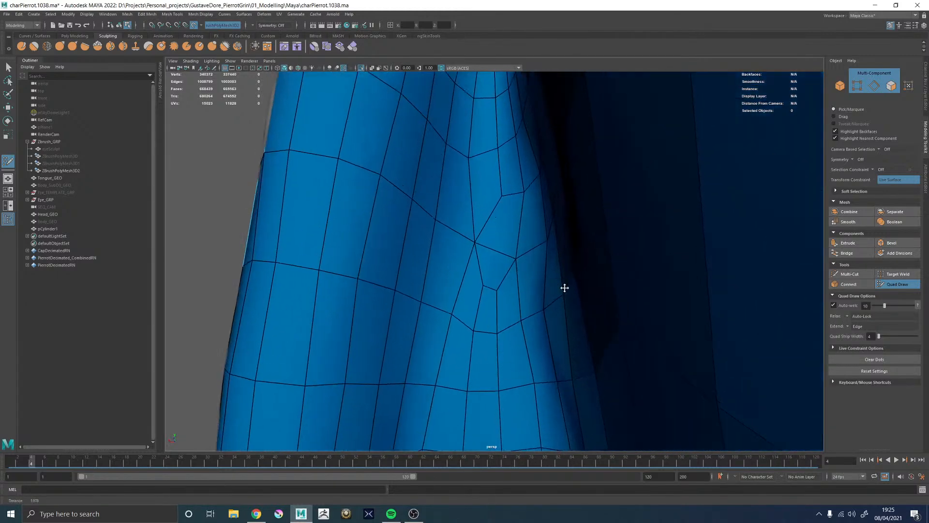
{"action": "middle_click_drag", "start_coordinate": [501, 238], "coordinate": [527, 269], "text": "alt"}
{"action": "right_click_drag", "start_coordinate": [527, 269], "coordinate": [460, 240], "text": "alt"}
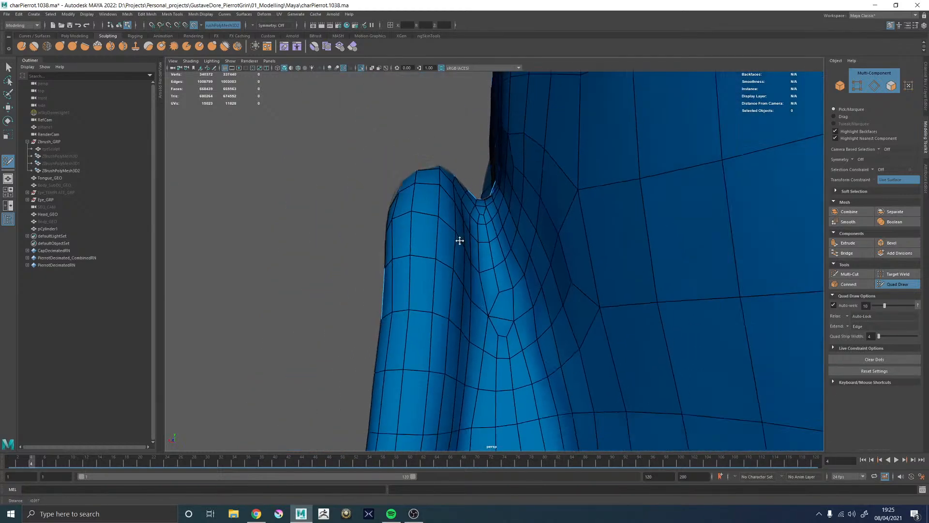
{"action": "mouse_move", "coordinate": [460, 240]}
{"action": "left_mouse_down", "text": "alt"}
{"action": "mouse_move", "coordinate": [462, 255]}
{"action": "mouse_move", "coordinate": [470, 235]}
{"action": "left_mouse_up", "text": "alt"}
{"action": "right_click_drag", "start_coordinate": [470, 235], "coordinate": [497, 267], "text": "alt"}
{"action": "mouse_move", "coordinate": [497, 266]}
{"action": "left_mouse_down", "text": "alt"}
{"action": "mouse_move", "coordinate": [479, 270]}
{"action": "mouse_move", "coordinate": [498, 307]}
{"action": "mouse_move", "coordinate": [560, 276]}
{"action": "mouse_move", "coordinate": [405, 245]}
{"action": "mouse_move", "coordinate": [445, 231]}
{"action": "left_mouse_up", "text": "alt"}
{"action": "right_click_drag", "start_coordinate": [445, 231], "coordinate": [511, 262], "text": "alt"}
{"action": "mouse_move", "coordinate": [510, 262]}
{"action": "middle_mouse_down", "text": "alt"}
{"action": "mouse_move", "coordinate": [452, 205]}
{"action": "mouse_move", "coordinate": [471, 235]}
{"action": "middle_mouse_up", "text": "alt"}
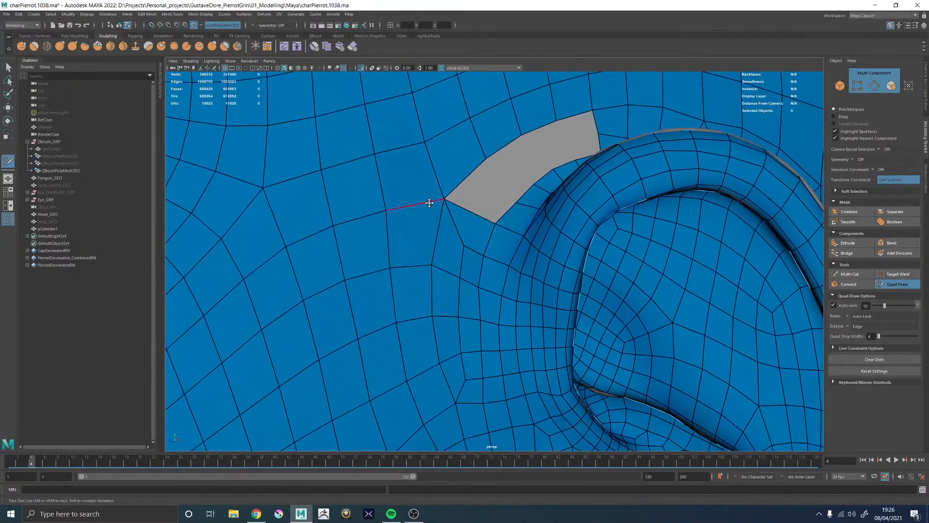
Delete the quads just below the gap's lower end and try shifting the ear-side border vertex inward
{"action": "mouse_move", "coordinate": [469, 249]}
{"action": "right_mouse_down", "text": "alt"}
{"action": "mouse_move", "coordinate": [451, 232]}
{"action": "mouse_move", "coordinate": [466, 234]}
{"action": "right_mouse_up", "text": "alt"}
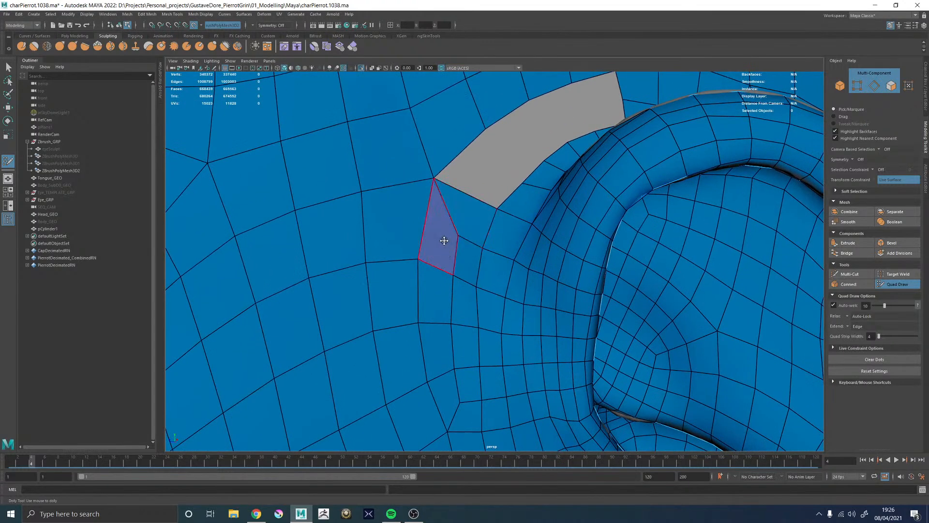
{"action": "mouse_move", "coordinate": [440, 243]}
{"action": "left_mouse_down", "text": "ctrl+shift"}
{"action": "mouse_move", "coordinate": [464, 251]}
{"action": "mouse_move", "coordinate": [474, 239]}
{"action": "left_mouse_up", "text": "ctrl+shift"}
{"action": "left_click_drag", "start_coordinate": [497, 209], "coordinate": [469, 211]}
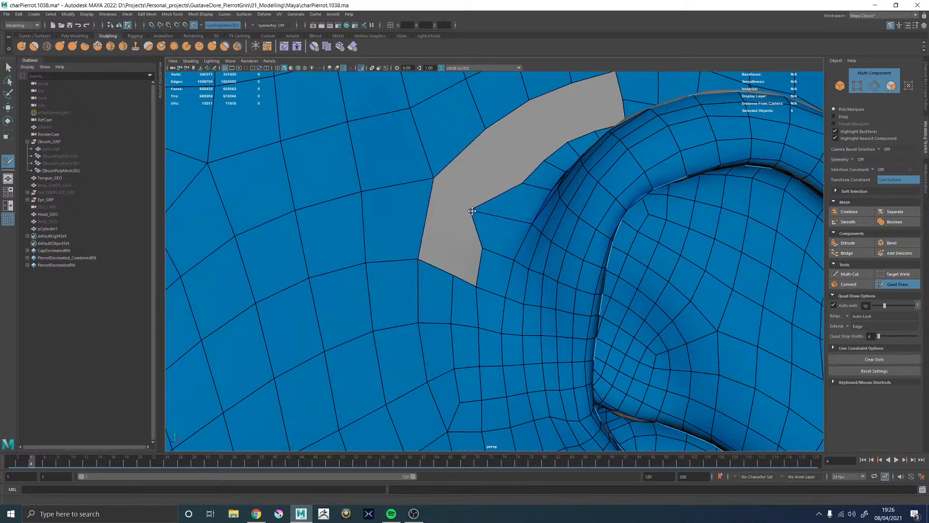
{"action": "key", "text": "ctrl+z"}
Try placing new points in the opening's lower part and filling quads between them and its borders
{"action": "left_click", "coordinate": [460, 243]}
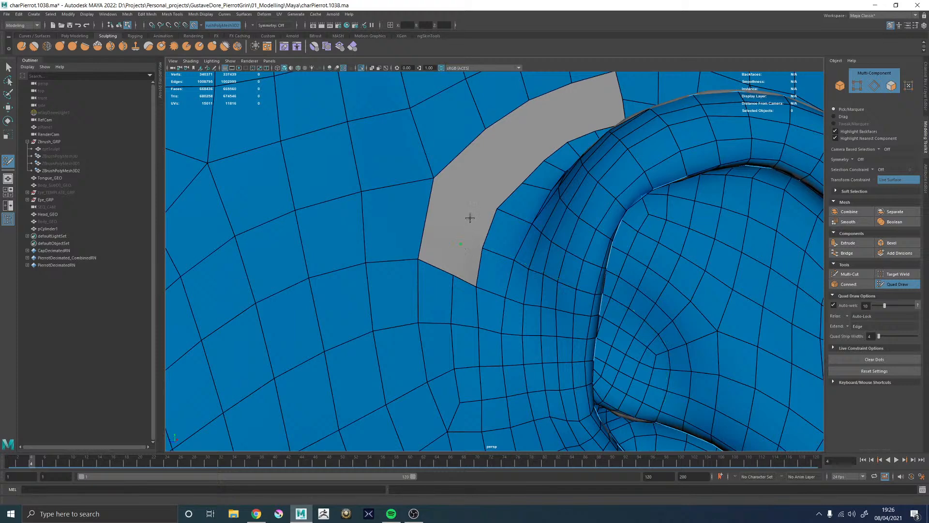
{"action": "left_click", "coordinate": [471, 260], "text": "shift"}
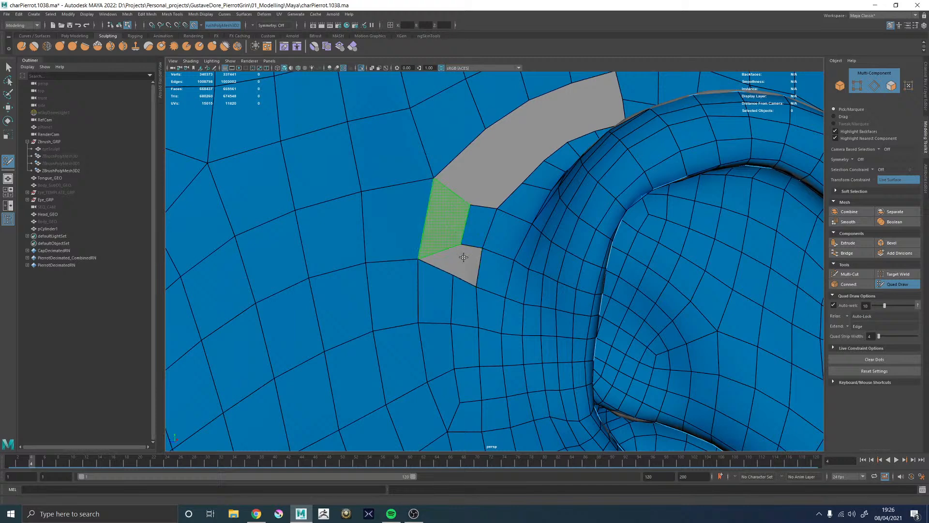
{"action": "left_click", "coordinate": [461, 263], "text": "shift"}
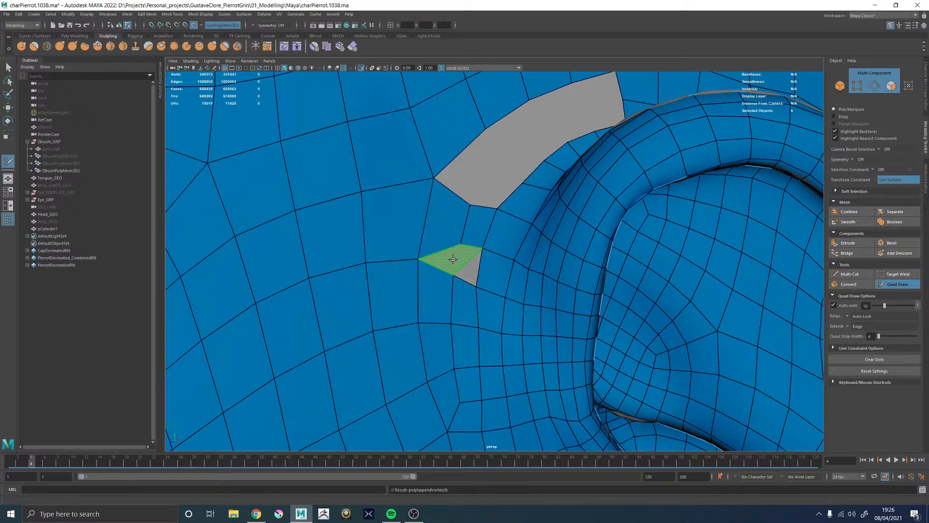
{"action": "scroll", "coordinate": [472, 269], "scroll_direction": "down", "scroll_amount": 5}
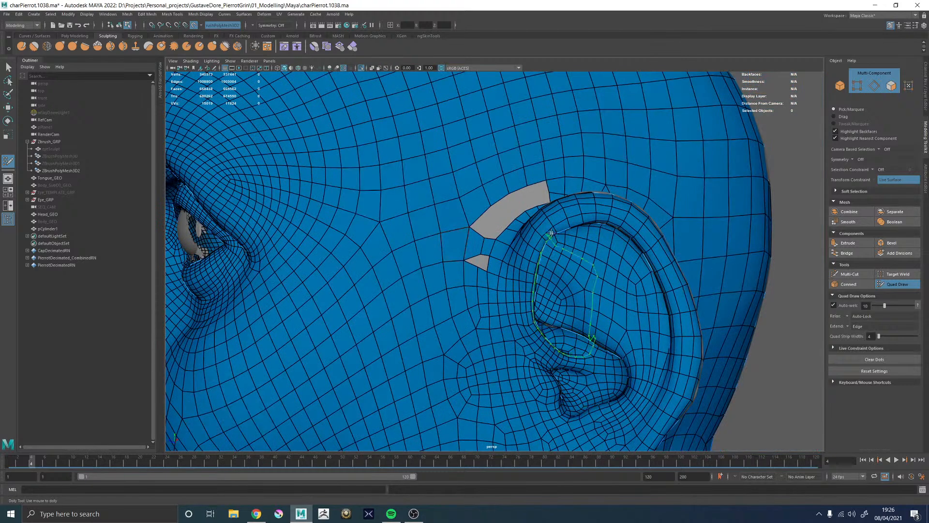
Undo the new quads, points and face deletion at the gap's lower end
{"action": "key", "text": "ctrl+z"}
{"action": "key", "text": "ctrl+z"}
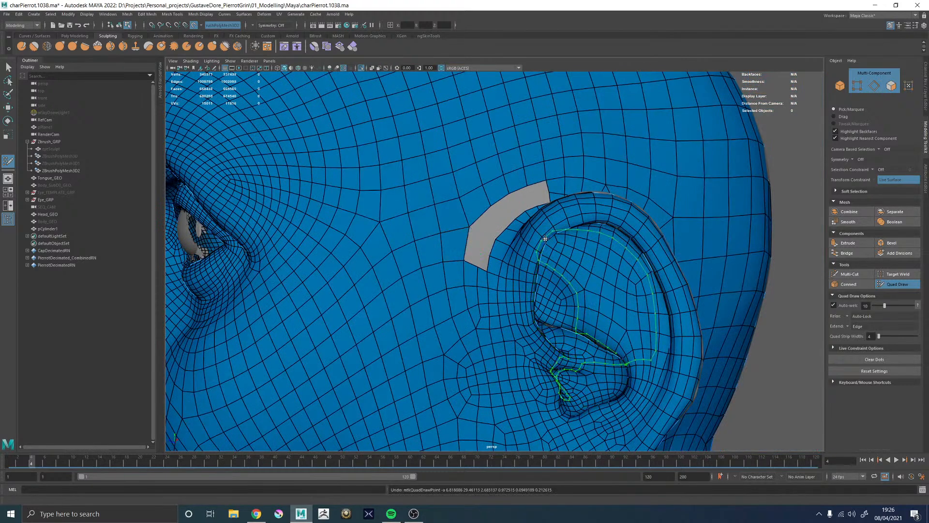
{"action": "key", "text": "ctrl+z"}
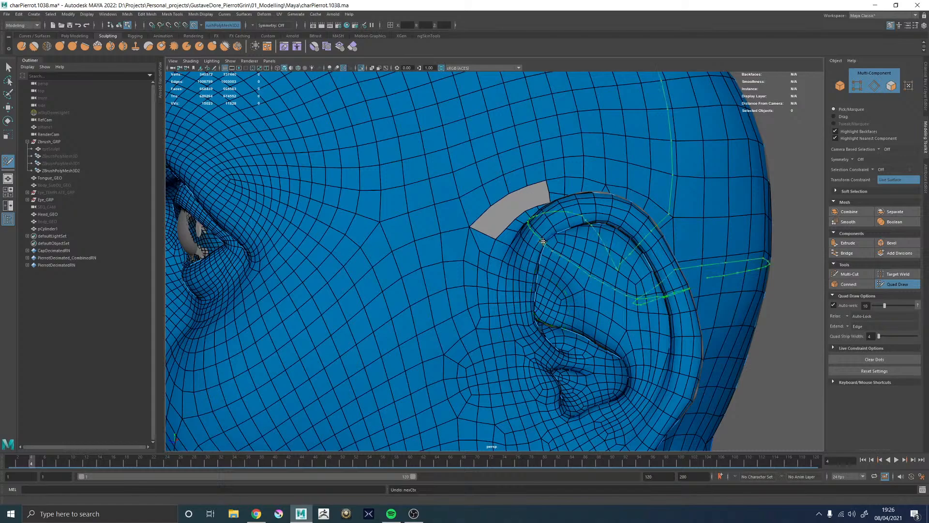
Examine how the edge loops run from the temple and cheek into the gap and the front of the ear
{"action": "middle_click_drag", "start_coordinate": [524, 266], "coordinate": [541, 254], "text": "alt"}
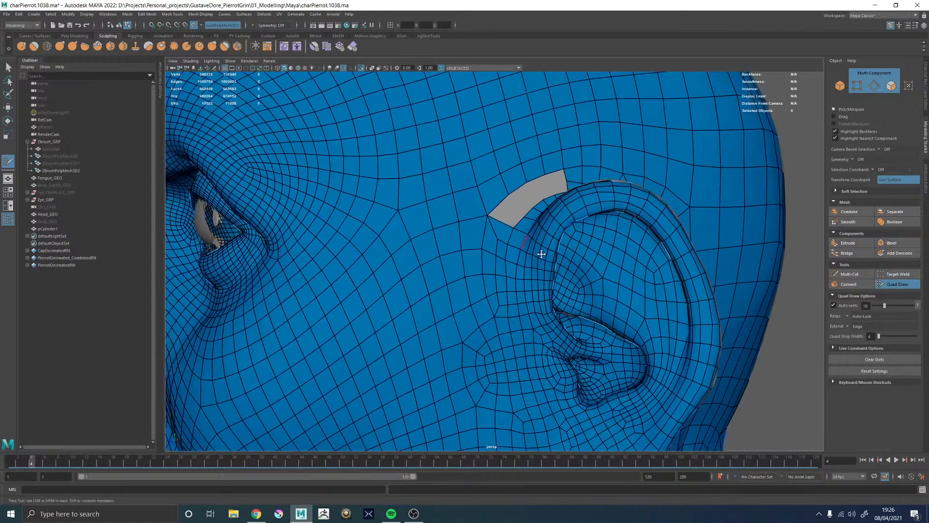
{"action": "right_click_drag", "start_coordinate": [542, 254], "coordinate": [450, 228], "text": "alt"}
{"action": "left_click_drag", "start_coordinate": [450, 227], "coordinate": [462, 234], "text": "alt"}
{"action": "right_click_drag", "start_coordinate": [462, 234], "coordinate": [502, 215], "text": "alt"}
{"action": "middle_click_drag", "start_coordinate": [502, 216], "coordinate": [511, 271], "text": "alt"}
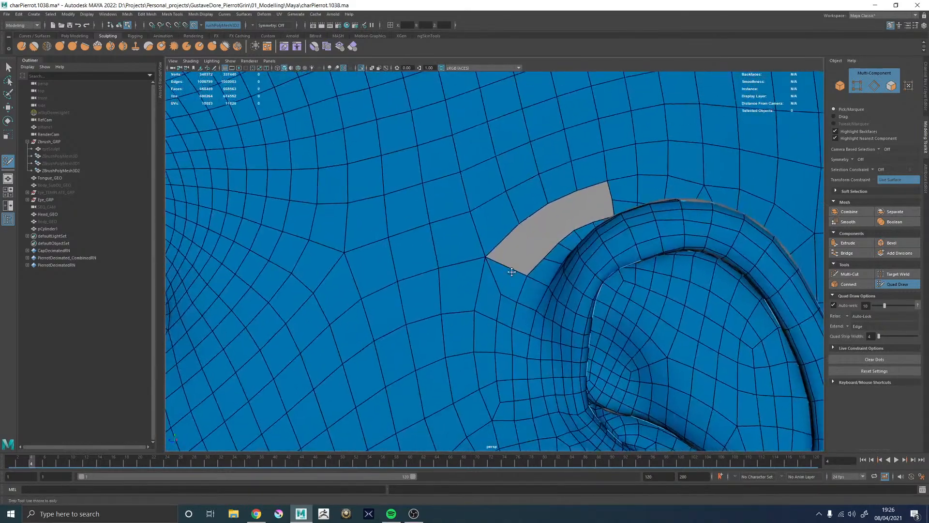
{"action": "right_click_drag", "start_coordinate": [511, 272], "coordinate": [452, 251], "text": "alt"}
{"action": "left_click_drag", "start_coordinate": [452, 251], "coordinate": [460, 237], "text": "alt"}
{"action": "middle_click_drag", "start_coordinate": [460, 236], "coordinate": [426, 257], "text": "alt"}
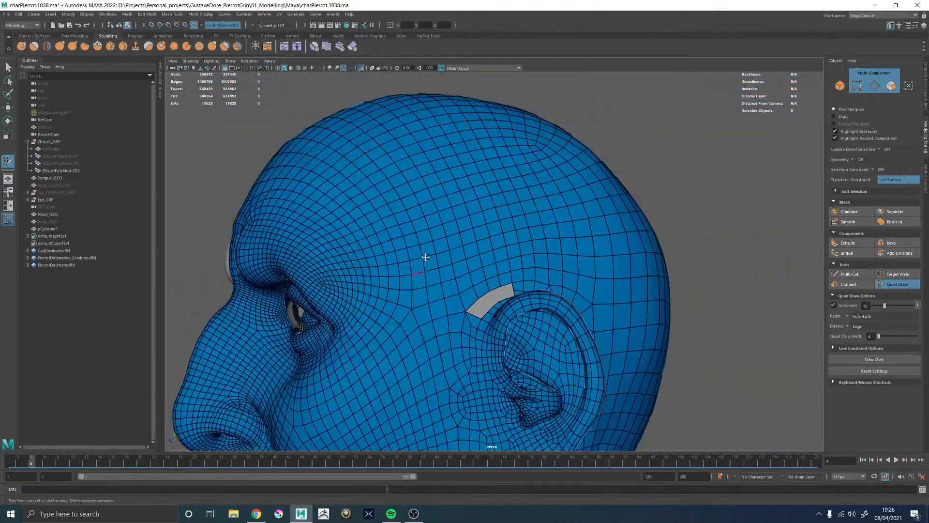
{"action": "left_click_drag", "start_coordinate": [436, 247], "coordinate": [433, 289], "text": "alt"}
{"action": "middle_click_drag", "start_coordinate": [433, 289], "coordinate": [454, 215], "text": "alt"}
{"action": "right_click_drag", "start_coordinate": [454, 215], "coordinate": [547, 257], "text": "alt"}
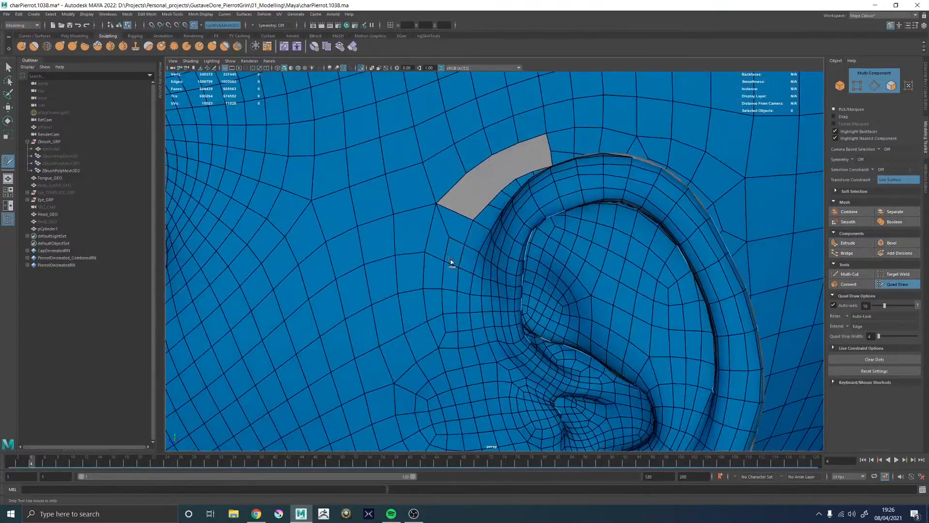
{"action": "right_click_drag", "start_coordinate": [481, 295], "coordinate": [429, 259], "text": "alt"}
{"action": "left_click_drag", "start_coordinate": [429, 260], "coordinate": [445, 260], "text": "alt"}
{"action": "right_click_drag", "start_coordinate": [467, 264], "coordinate": [496, 268], "text": "alt"}
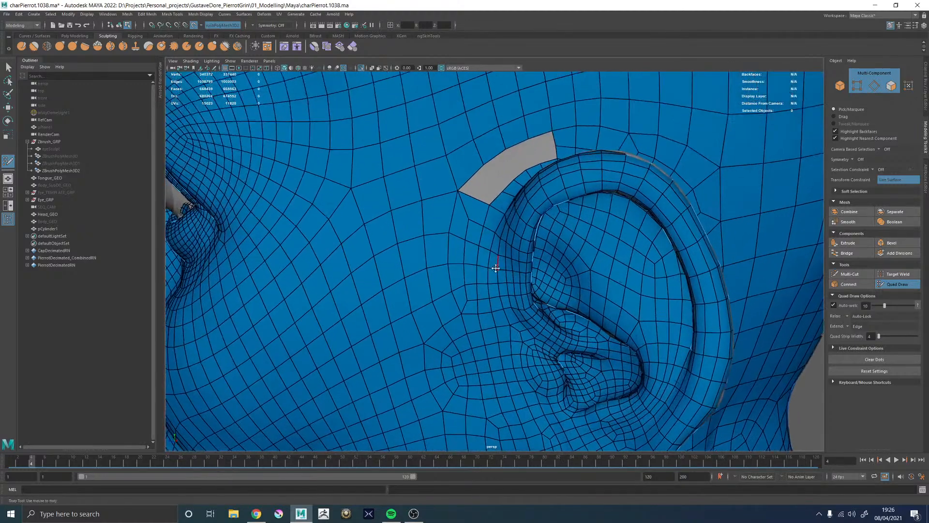
Reposition the vertices below the gap's lower end and delete the two quads there to extend the opening downward
{"action": "right_click_drag", "start_coordinate": [476, 212], "coordinate": [518, 245], "text": "alt"}
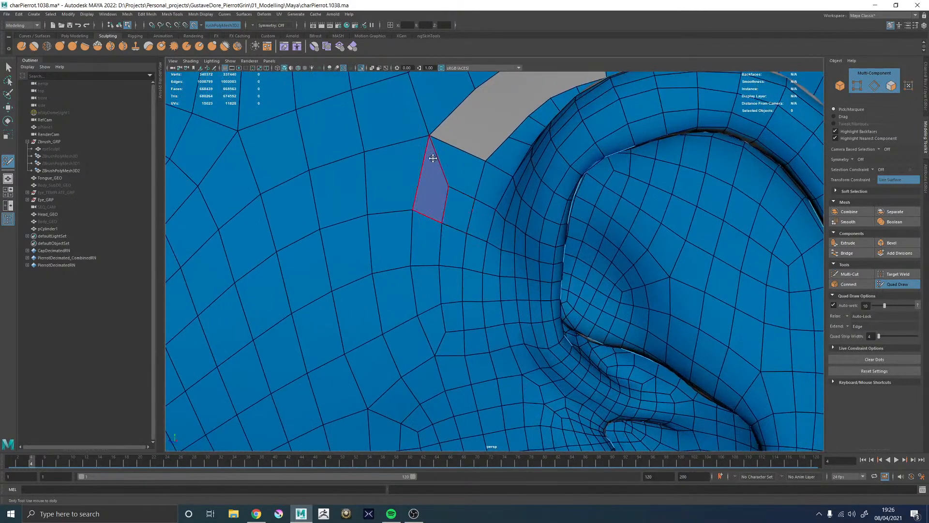
{"action": "left_click_drag", "start_coordinate": [448, 188], "coordinate": [433, 205]}
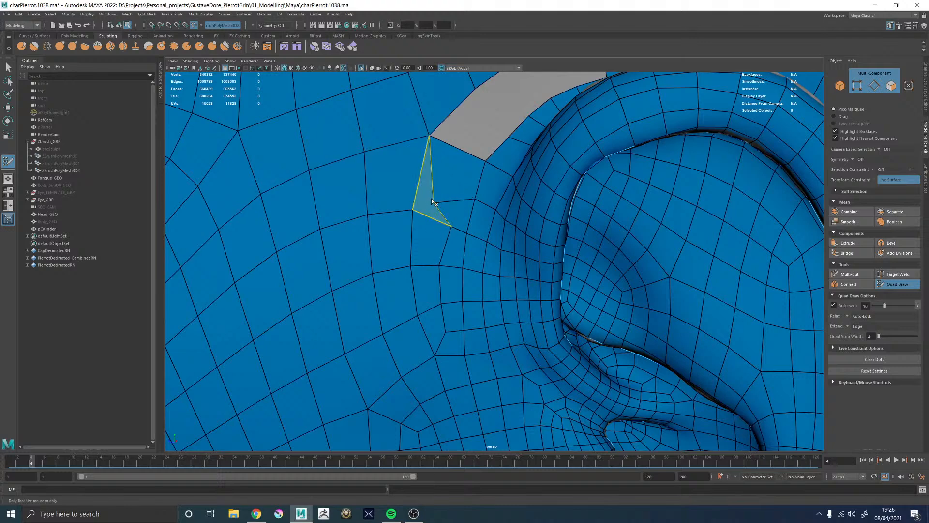
{"action": "left_click", "coordinate": [441, 197], "text": "ctrl+shift"}
{"action": "left_click", "coordinate": [452, 199], "text": "ctrl+shift"}
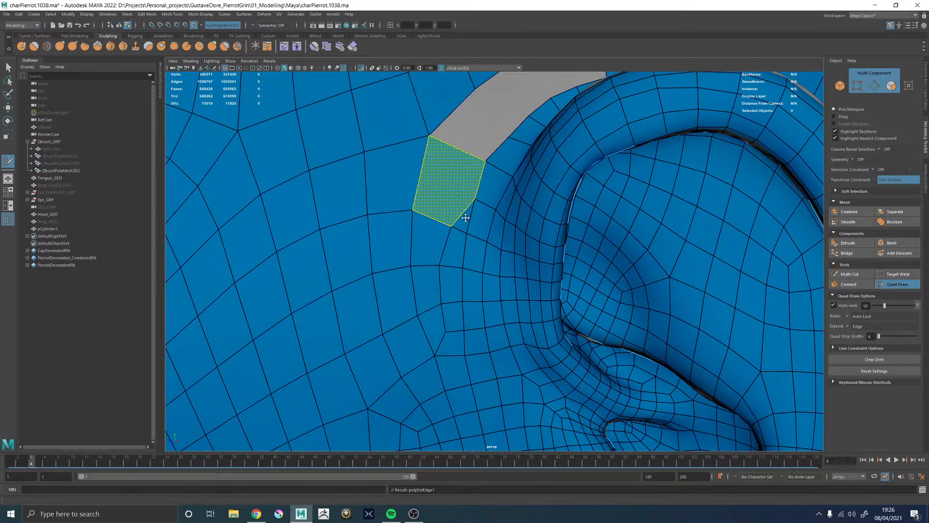
{"action": "left_click_drag", "start_coordinate": [454, 225], "coordinate": [444, 226]}
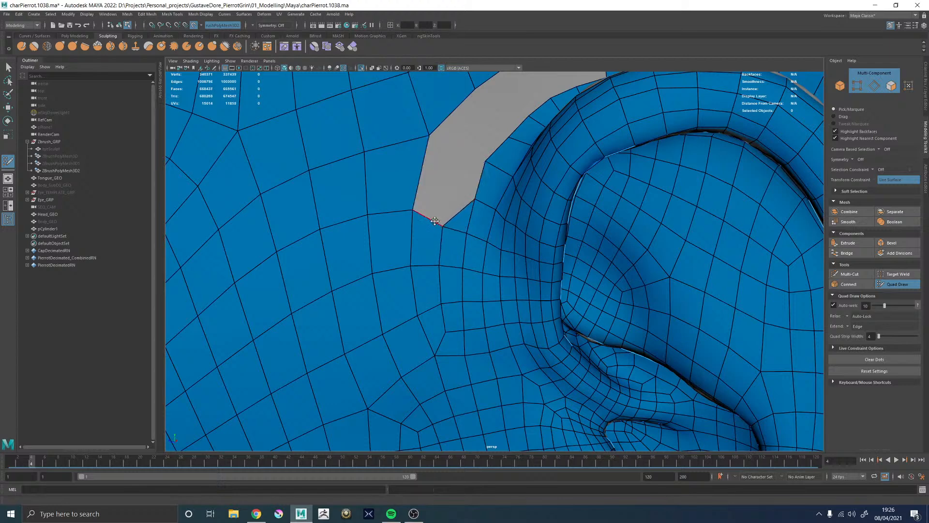
Delete the narrow face at the extended opening's lower ear-side corner and shift the adjacent border vertex downward
{"action": "left_click", "coordinate": [461, 224], "text": "ctrl+shift"}
{"action": "scroll", "coordinate": [457, 170], "scroll_direction": "up", "scroll_amount": 5}
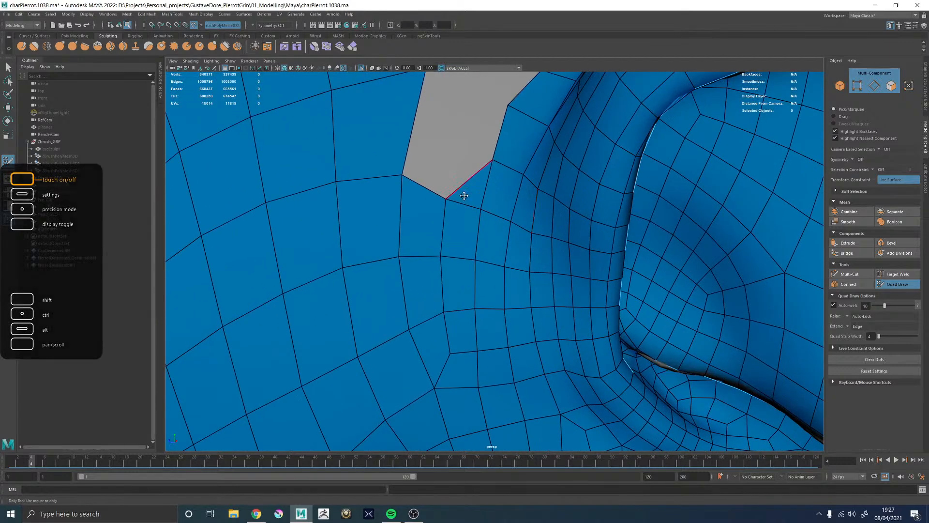
{"action": "left_click", "coordinate": [457, 200], "text": "ctrl+shift"}
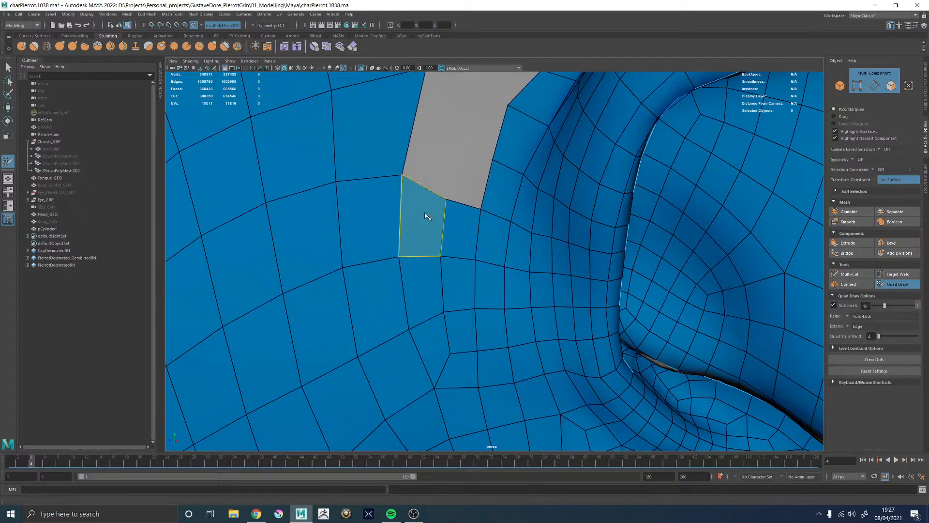
{"action": "left_click_drag", "start_coordinate": [446, 199], "coordinate": [440, 213]}
Fill the opening's extended lower part with two quads joining the cheek side to the ear side
{"action": "middle_click_drag", "start_coordinate": [471, 185], "coordinate": [485, 257], "text": "alt"}
{"action": "scroll", "coordinate": [485, 256], "scroll_direction": "down", "scroll_amount": 2}
{"action": "left_click", "coordinate": [474, 270], "text": "ctrl+shift"}
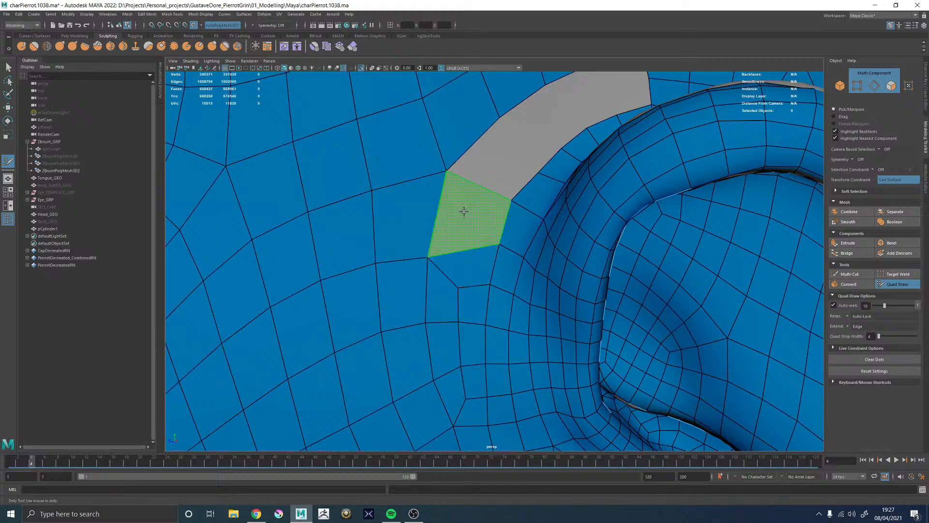
{"action": "left_click", "coordinate": [475, 234], "text": "shift"}
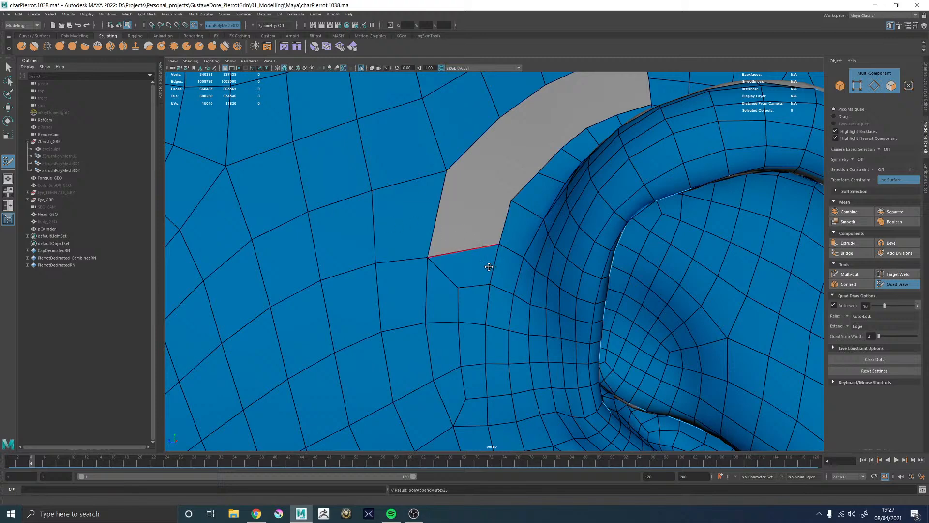
{"action": "left_click", "coordinate": [475, 228], "text": "shift"}
Relax the vertices on the cheek in front of the ear, below the gap
{"action": "scroll", "coordinate": [488, 271], "scroll_direction": "down", "scroll_amount": 4}
{"action": "middle_click_drag", "start_coordinate": [492, 317], "coordinate": [485, 257], "text": "alt"}
{"action": "mouse_move", "coordinate": [485, 257]}
{"action": "left_mouse_down", "text": "shift"}
{"action": "mouse_move", "coordinate": [459, 212]}
{"action": "mouse_move", "coordinate": [473, 266]}
{"action": "mouse_move", "coordinate": [447, 260]}
{"action": "left_mouse_up", "text": "shift"}
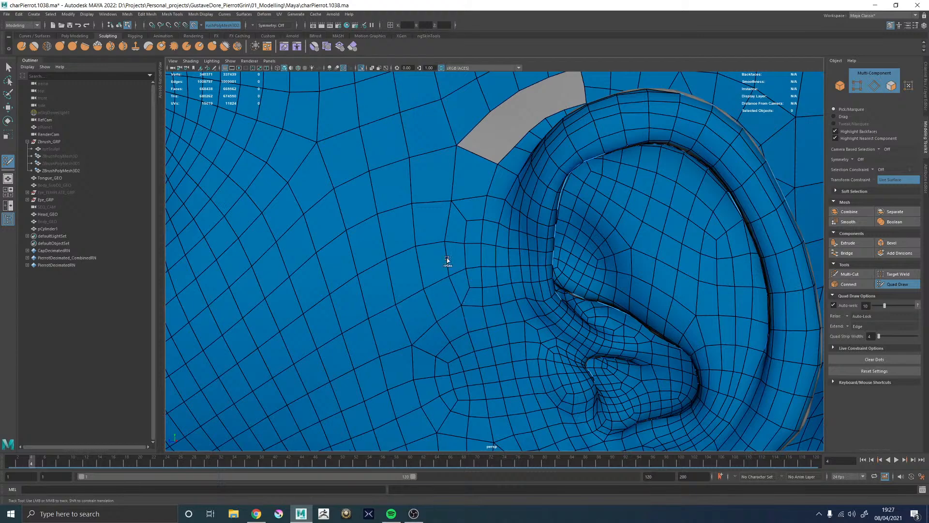
{"action": "scroll", "coordinate": [406, 276], "scroll_direction": "down", "scroll_amount": 3}
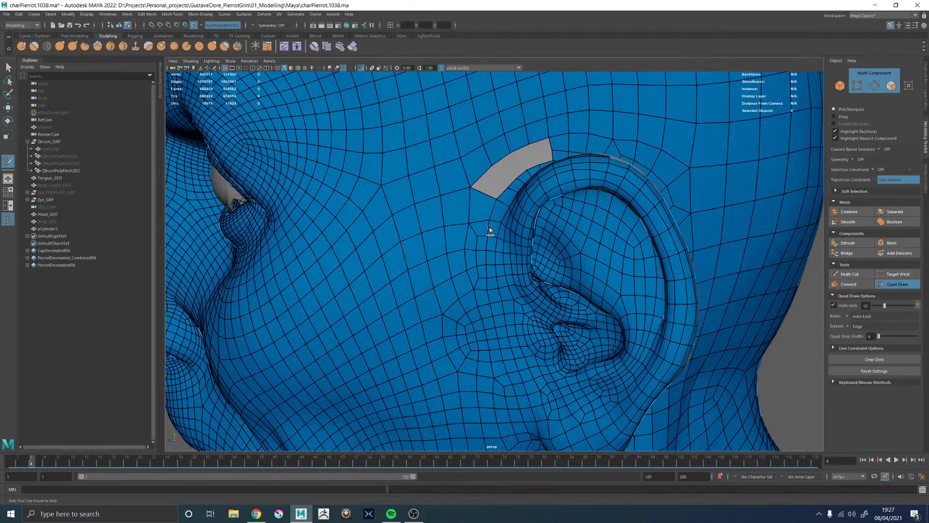
{"action": "left_click_drag", "start_coordinate": [490, 233], "coordinate": [410, 199], "text": "alt"}
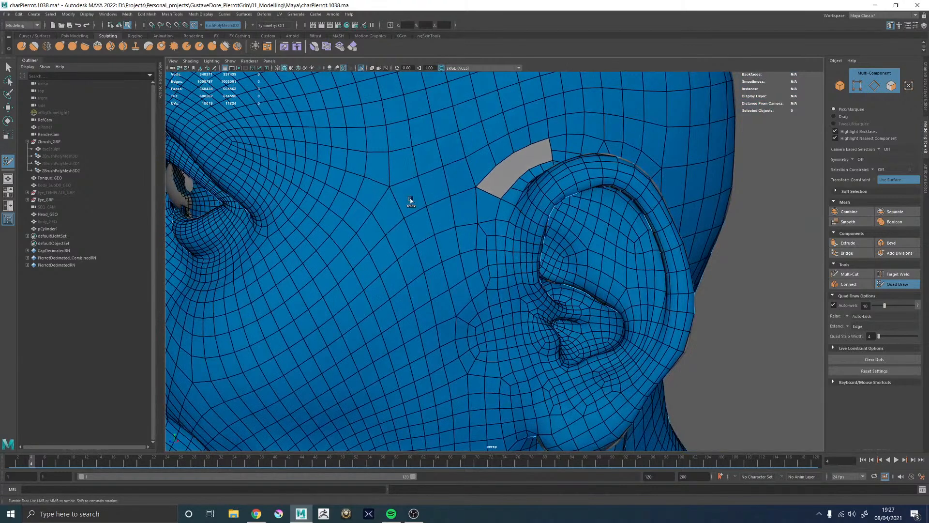
{"action": "mouse_move", "coordinate": [428, 241]}
{"action": "left_mouse_down", "text": "shift"}
{"action": "mouse_move", "coordinate": [421, 224]}
{"action": "mouse_move", "coordinate": [420, 250]}
{"action": "left_mouse_up", "text": "shift"}
Examine the reworked edge flow in front of the ear, across the side of the head and around the remaining gap
{"action": "right_click_drag", "start_coordinate": [416, 265], "coordinate": [332, 228], "text": "alt"}
{"action": "left_click_drag", "start_coordinate": [332, 227], "coordinate": [400, 217], "text": "alt"}
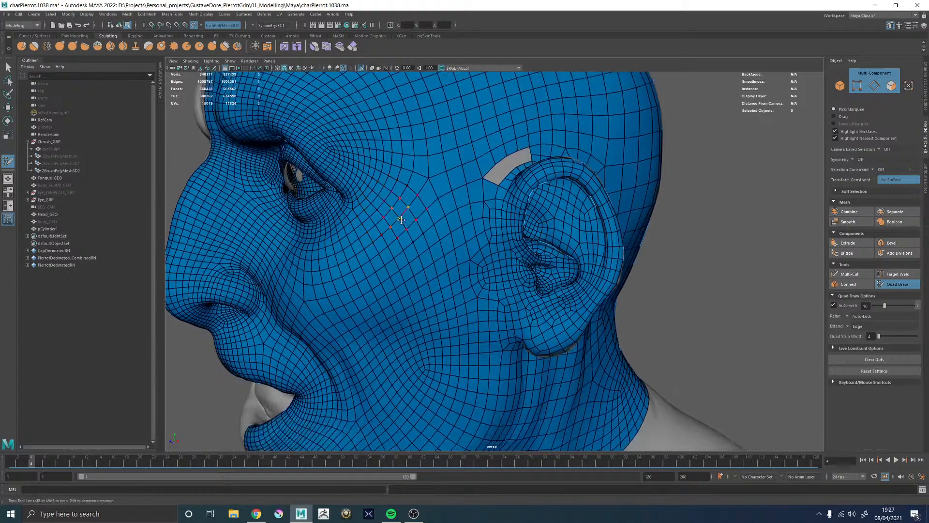
{"action": "right_click_drag", "start_coordinate": [400, 218], "coordinate": [473, 263], "text": "alt"}
{"action": "left_click_drag", "start_coordinate": [473, 263], "coordinate": [467, 264], "text": "alt"}
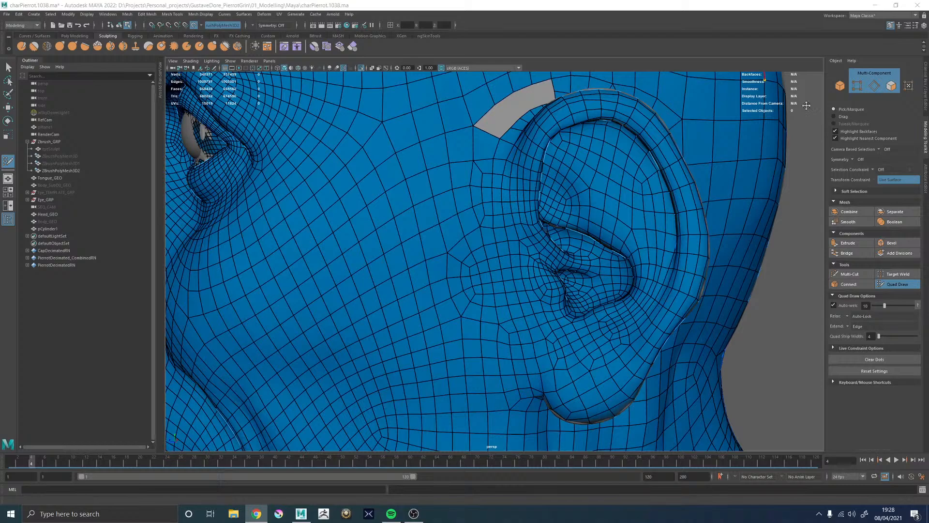
{"action": "left_click_drag", "start_coordinate": [504, 194], "coordinate": [512, 199], "text": "alt"}
{"action": "middle_click_drag", "start_coordinate": [525, 162], "coordinate": [521, 278], "text": "alt"}
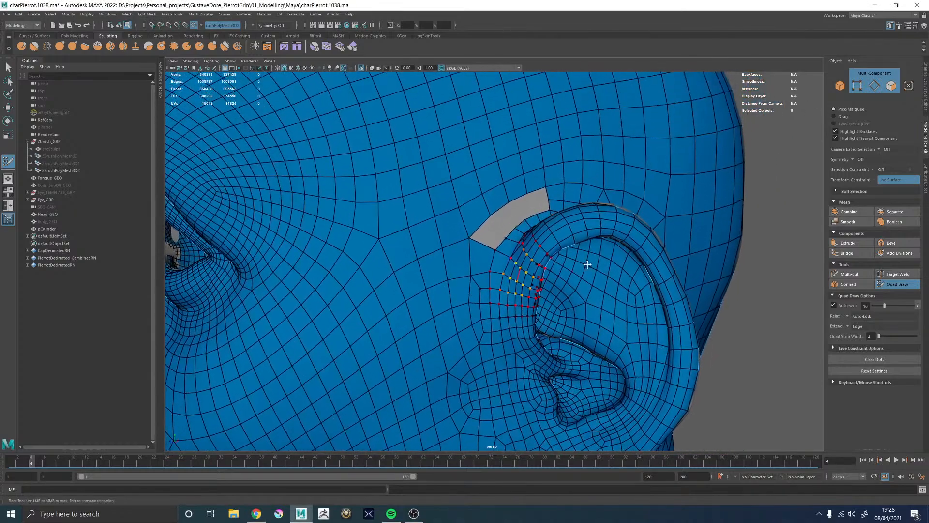
{"action": "right_click_drag", "start_coordinate": [587, 263], "coordinate": [444, 233], "text": "alt"}
{"action": "middle_click_drag", "start_coordinate": [462, 242], "coordinate": [469, 205], "text": "alt"}
{"action": "right_click_drag", "start_coordinate": [468, 205], "coordinate": [432, 219], "text": "alt"}
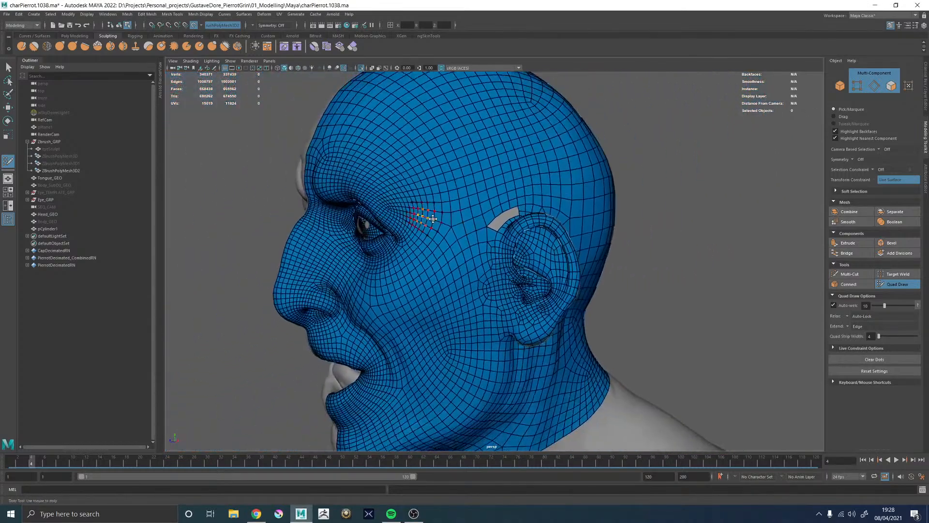
{"action": "mouse_move", "coordinate": [432, 218]}
{"action": "left_mouse_down", "text": "alt"}
{"action": "mouse_move", "coordinate": [481, 217]}
{"action": "mouse_move", "coordinate": [425, 217]}
{"action": "left_mouse_up", "text": "alt"}
{"action": "right_click_drag", "start_coordinate": [426, 218], "coordinate": [523, 300], "text": "alt"}
{"action": "middle_click_drag", "start_coordinate": [501, 261], "coordinate": [494, 196], "text": "alt"}
{"action": "mouse_move", "coordinate": [493, 195]}
{"action": "right_mouse_down", "text": "alt"}
{"action": "mouse_move", "coordinate": [506, 311]}
{"action": "mouse_move", "coordinate": [432, 245]}
{"action": "right_mouse_up", "text": "alt"}
{"action": "middle_click_drag", "start_coordinate": [542, 245], "coordinate": [551, 338], "text": "alt"}
{"action": "left_click_drag", "start_coordinate": [485, 242], "coordinate": [481, 245], "text": "alt"}
{"action": "right_click_drag", "start_coordinate": [481, 244], "coordinate": [619, 295], "text": "alt"}
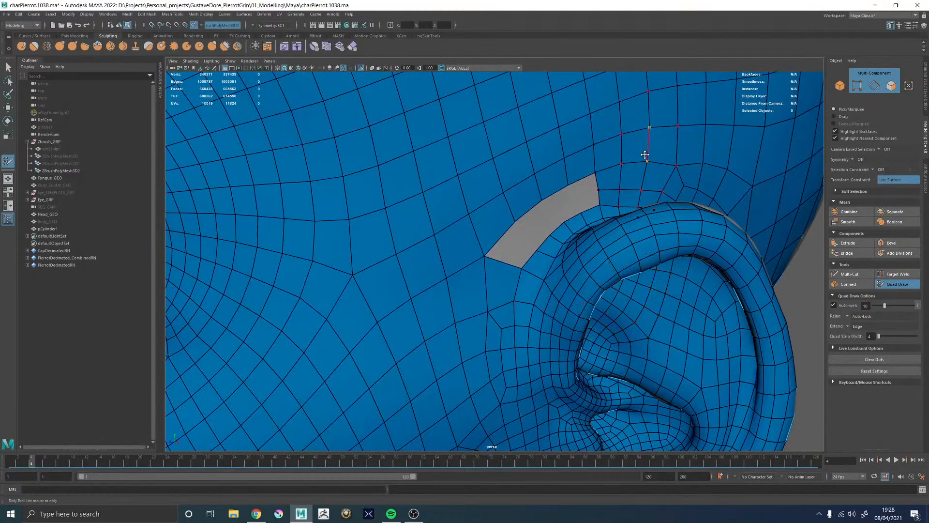
Relax the vertices on the side of the head just above the ear, behind the gap
{"action": "left_click_drag", "start_coordinate": [628, 175], "coordinate": [593, 179], "text": "alt"}
{"action": "middle_click_drag", "start_coordinate": [593, 179], "coordinate": [540, 181], "text": "alt"}
{"action": "right_click_drag", "start_coordinate": [540, 181], "coordinate": [583, 234], "text": "alt"}
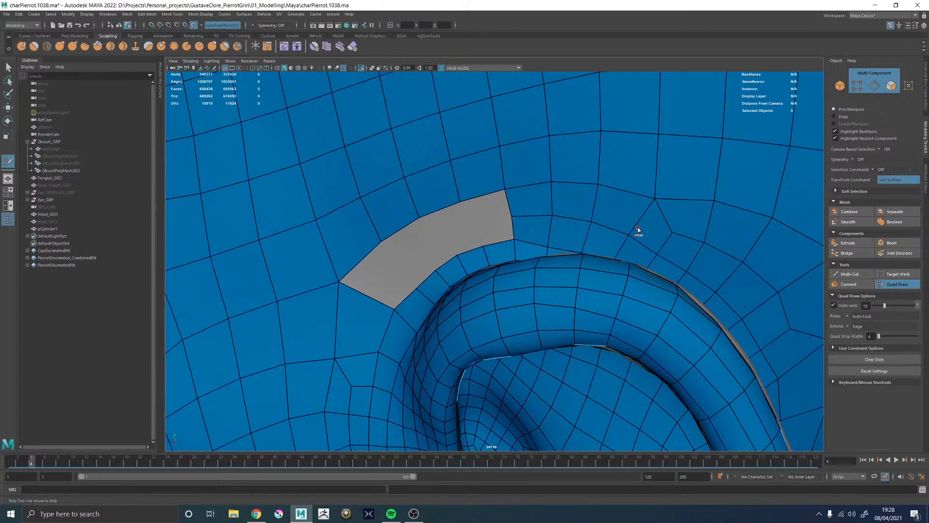
{"action": "mouse_move", "coordinate": [620, 221]}
{"action": "left_mouse_down", "text": "shift"}
{"action": "mouse_move", "coordinate": [585, 211]}
{"action": "mouse_move", "coordinate": [553, 174]}
{"action": "mouse_move", "coordinate": [564, 136]}
{"action": "left_mouse_up", "text": "shift"}
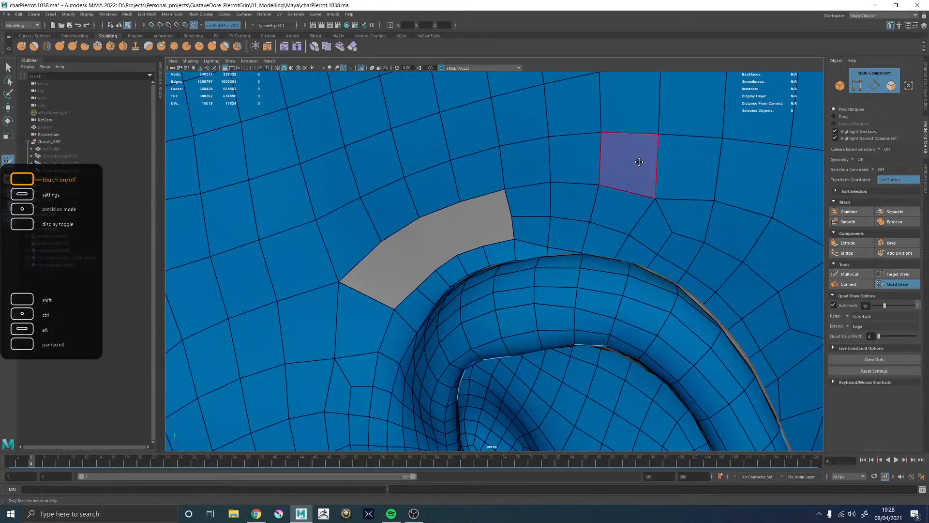
Try deleting the quad below the gap's lower end and raising its cheek-side vertex, and undo both changes
{"action": "right_click_drag", "start_coordinate": [639, 162], "coordinate": [642, 220], "text": "alt"}
{"action": "left_click_drag", "start_coordinate": [642, 221], "coordinate": [620, 201], "text": "alt"}
{"action": "middle_click_drag", "start_coordinate": [620, 202], "coordinate": [584, 203], "text": "alt"}
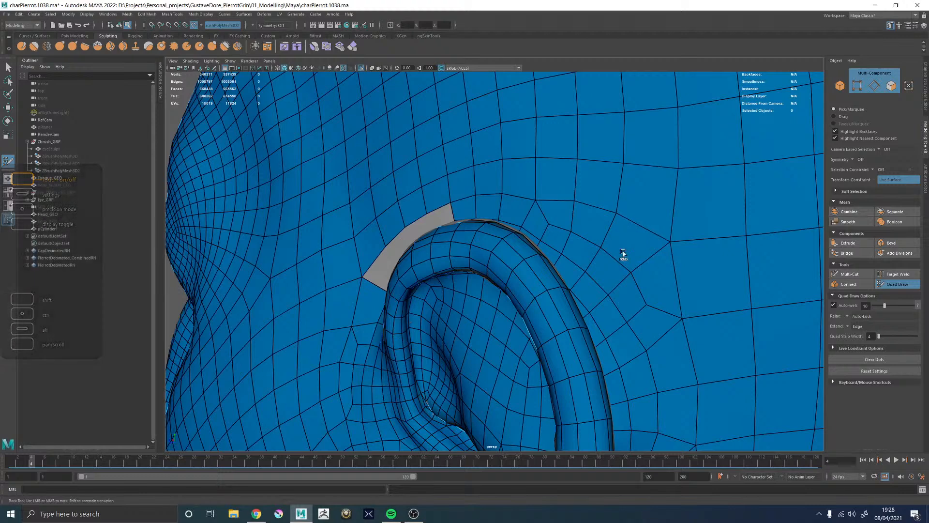
{"action": "left_click_drag", "start_coordinate": [618, 224], "coordinate": [663, 211], "text": "alt"}
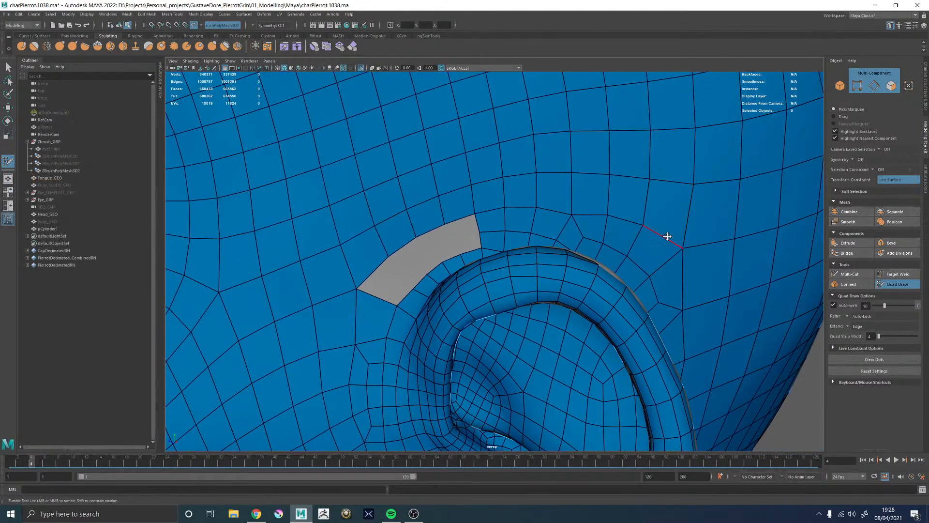
{"action": "right_click_drag", "start_coordinate": [405, 241], "coordinate": [454, 264], "text": "alt"}
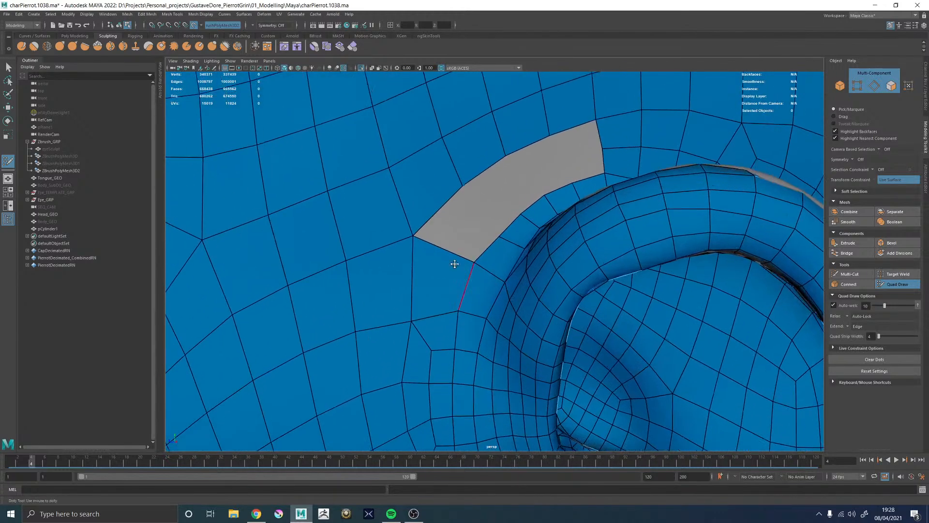
{"action": "middle_click_drag", "start_coordinate": [454, 263], "coordinate": [469, 262], "text": "alt"}
{"action": "left_click", "coordinate": [470, 268], "text": "ctrl+shift"}
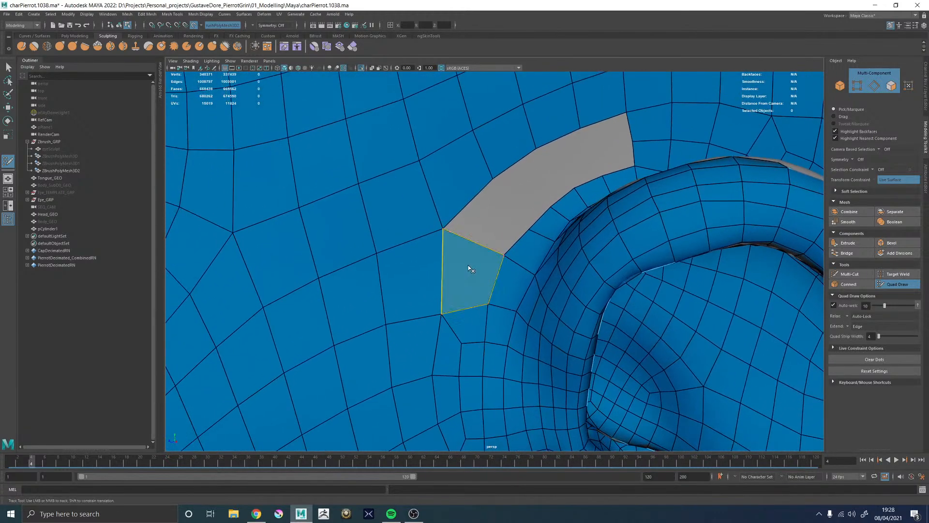
{"action": "left_click", "coordinate": [469, 268], "text": "ctrl+shift"}
{"action": "left_click_drag", "start_coordinate": [441, 311], "coordinate": [446, 278]}
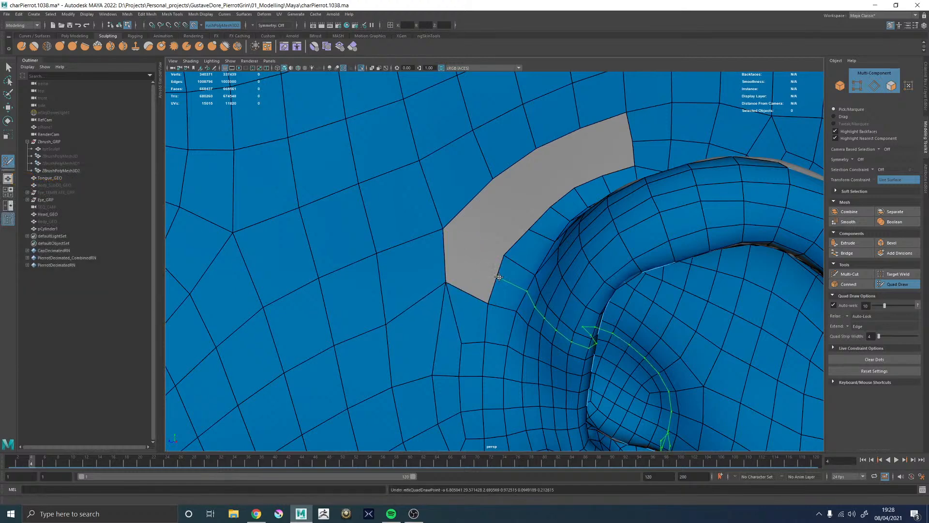
{"action": "key", "text": "ctrl+z"}
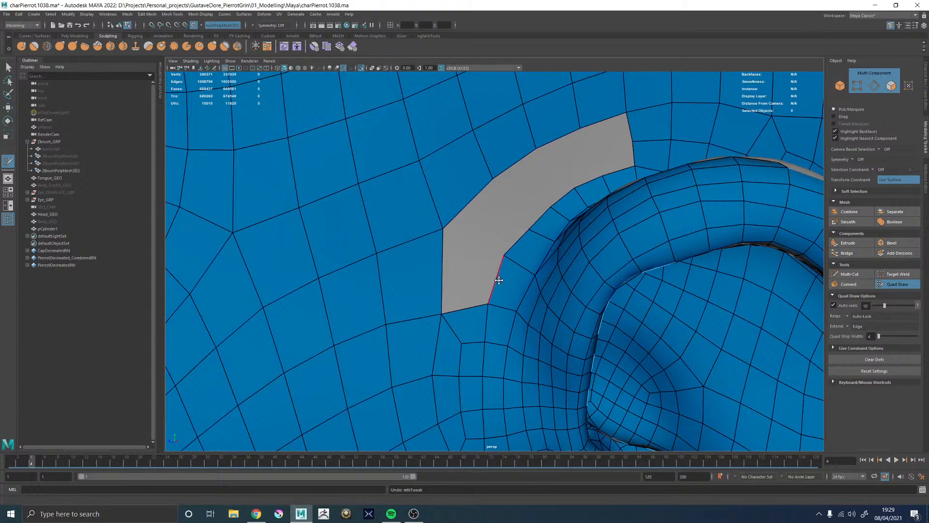
{"action": "key", "text": "ctrl+z"}
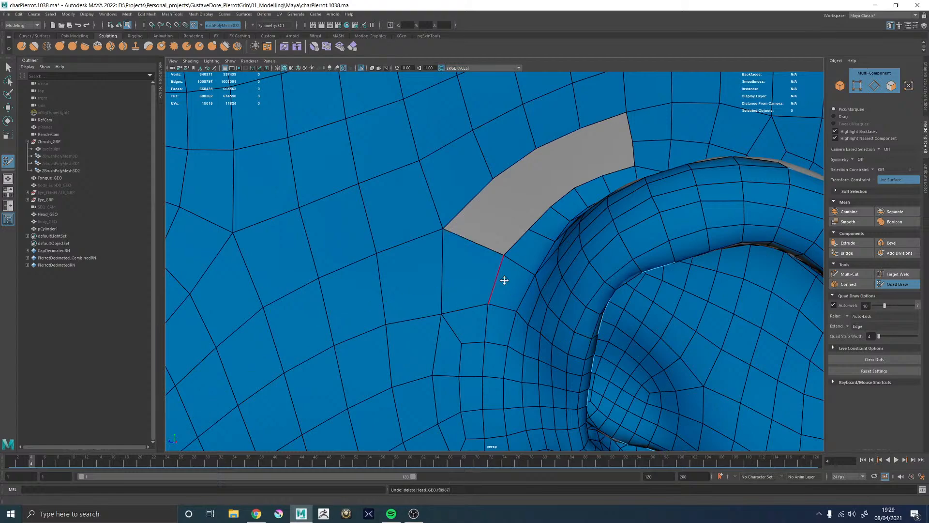
Examine the whole head's wireframe with Quad Draw switched off, and reactivate Quad Draw
{"action": "right_click_drag", "start_coordinate": [603, 249], "coordinate": [375, 128], "text": "alt"}
{"action": "right_click_drag", "start_coordinate": [477, 191], "coordinate": [363, 140], "text": "alt"}
{"action": "left_click_drag", "start_coordinate": [363, 139], "coordinate": [471, 265], "text": "alt"}
{"action": "left_click_drag", "start_coordinate": [450, 228], "coordinate": [448, 196], "text": "alt"}
{"action": "middle_click_drag", "start_coordinate": [448, 197], "coordinate": [448, 206], "text": "alt"}
{"action": "key", "text": "w"}
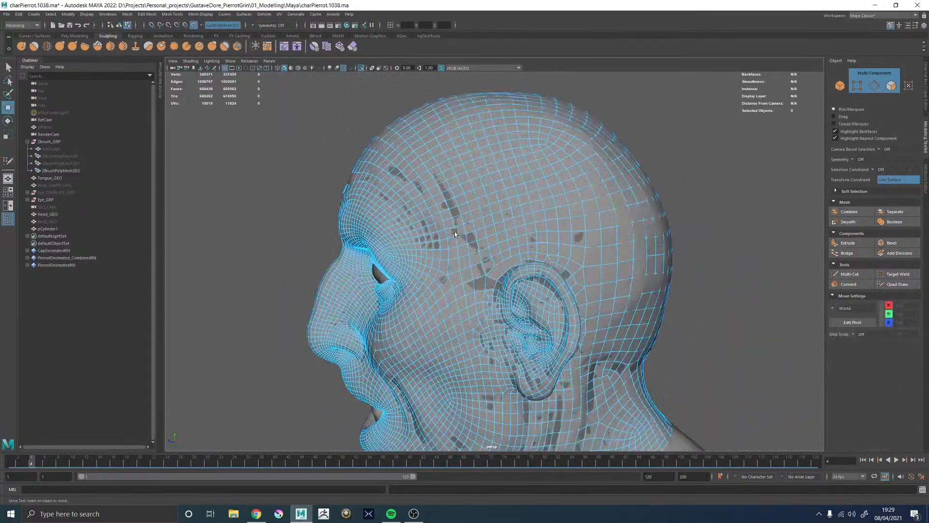
{"action": "left_click", "coordinate": [520, 155]}
{"action": "left_click_drag", "start_coordinate": [600, 252], "coordinate": [556, 250], "text": "alt"}
{"action": "left_click", "coordinate": [889, 287]}
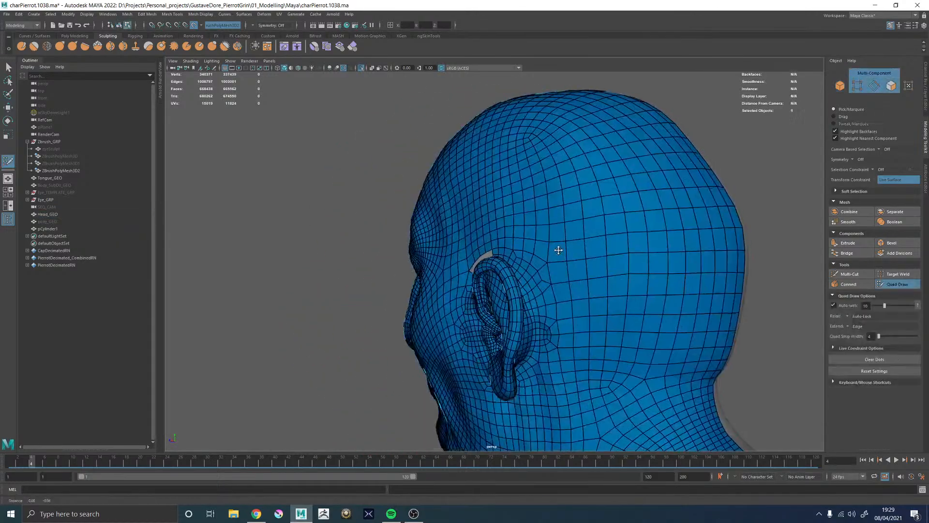
Examine the edge flow above and behind the top of the ear, out to the back of the head
{"action": "right_click_drag", "start_coordinate": [558, 249], "coordinate": [668, 342], "text": "alt"}
{"action": "middle_click_drag", "start_coordinate": [527, 157], "coordinate": [526, 196], "text": "alt"}
{"action": "left_click_drag", "start_coordinate": [464, 206], "coordinate": [511, 209], "text": "alt"}
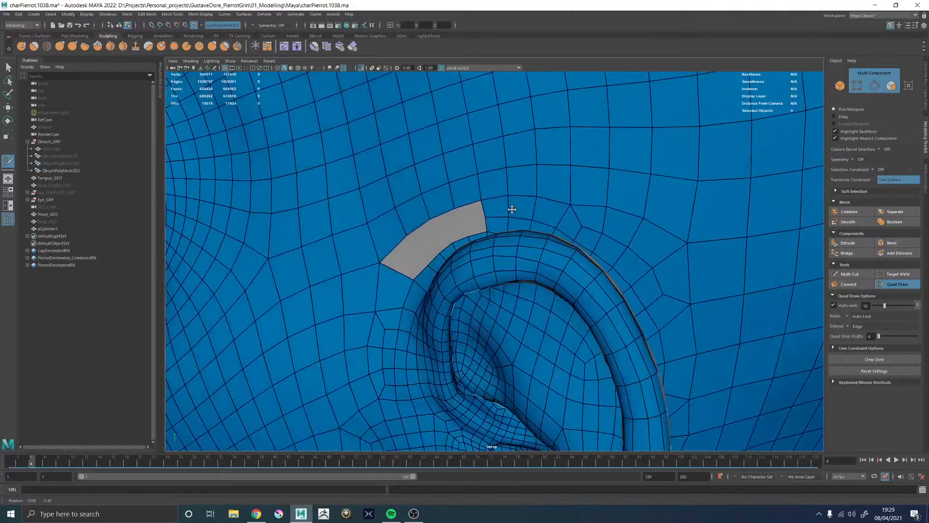
{"action": "left_click_drag", "start_coordinate": [525, 170], "coordinate": [523, 260], "text": "alt"}
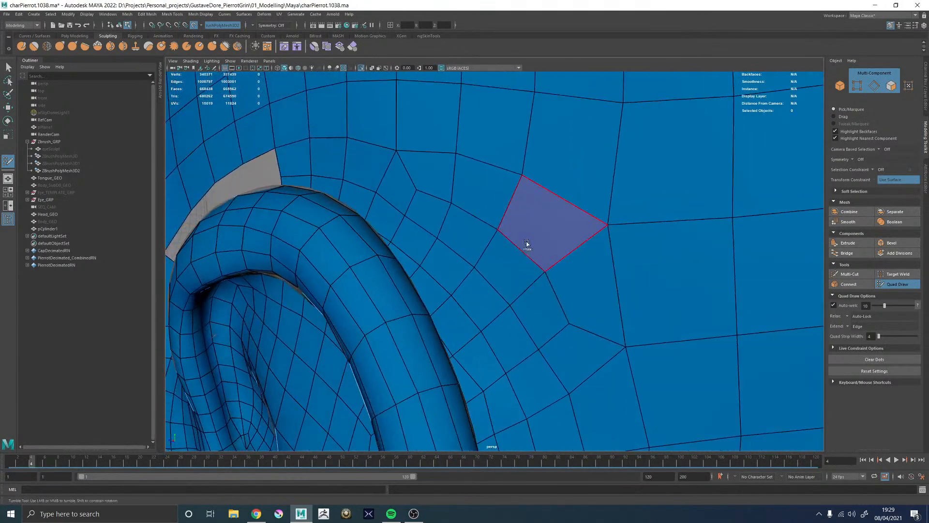
{"action": "right_click_drag", "start_coordinate": [615, 216], "coordinate": [495, 175], "text": "alt"}
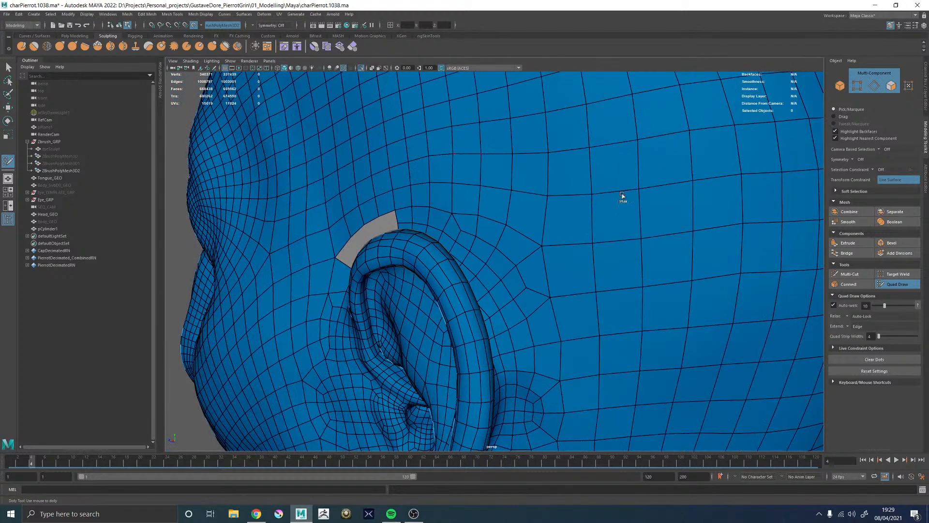
{"action": "right_click_drag", "start_coordinate": [693, 190], "coordinate": [493, 179], "text": "alt"}
{"action": "middle_click_drag", "start_coordinate": [565, 188], "coordinate": [562, 244], "text": "alt"}
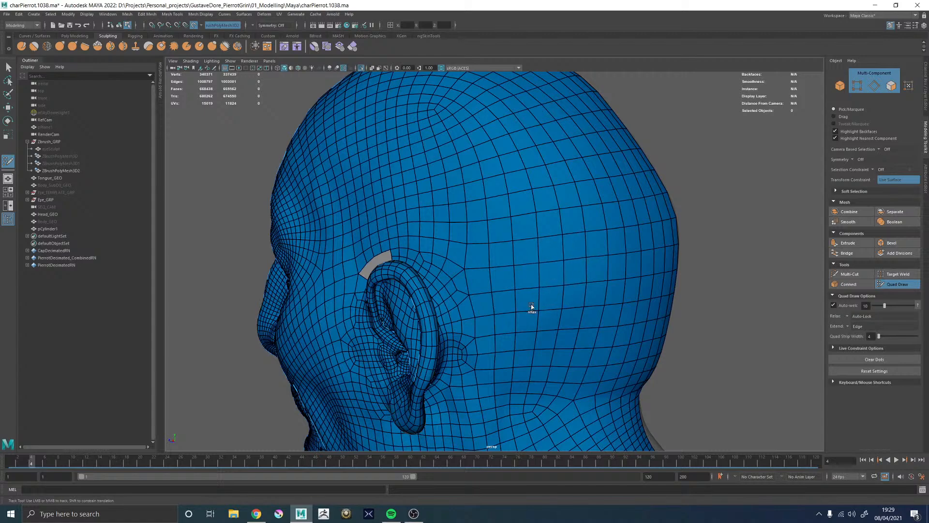
{"action": "left_click_drag", "start_coordinate": [567, 272], "coordinate": [532, 245], "text": "alt"}
{"action": "right_click_drag", "start_coordinate": [532, 245], "coordinate": [543, 223], "text": "alt"}
{"action": "middle_click_drag", "start_coordinate": [543, 222], "coordinate": [534, 245], "text": "alt"}
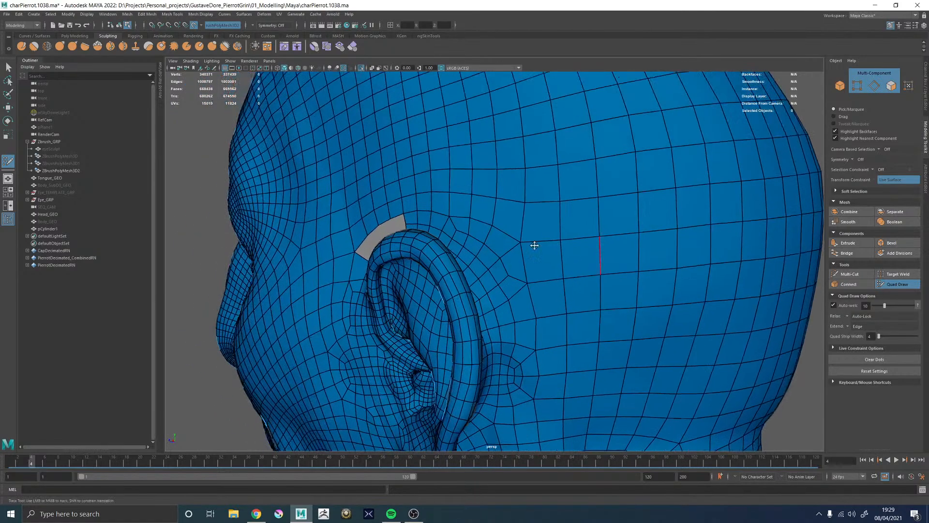
{"action": "scroll", "coordinate": [509, 203], "scroll_direction": "up", "scroll_amount": 3}
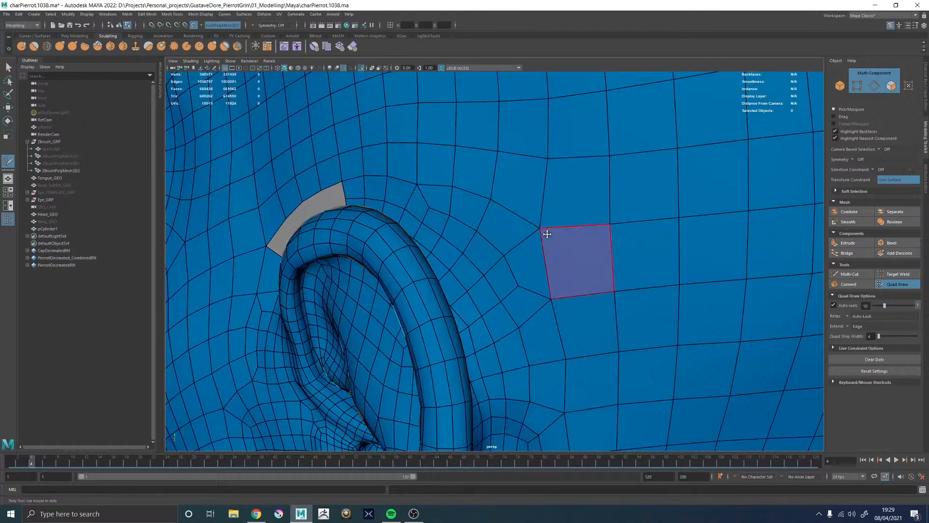
{"action": "scroll", "coordinate": [547, 236], "scroll_direction": "down", "scroll_amount": 4}
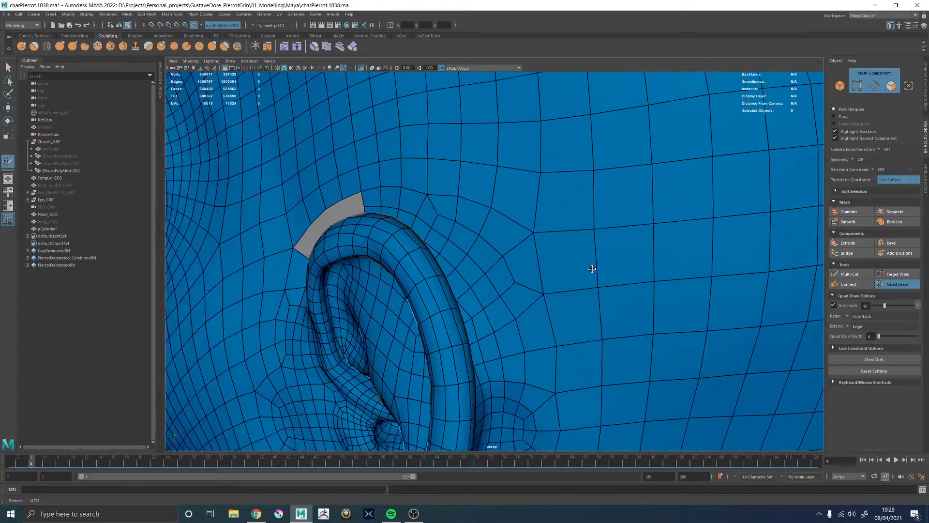
Examine the topology behind the ear, down past the earlobe and around toward the neck
{"action": "left_click_drag", "start_coordinate": [513, 256], "coordinate": [508, 226], "text": "alt"}
{"action": "right_click_drag", "start_coordinate": [508, 226], "coordinate": [606, 324], "text": "alt"}
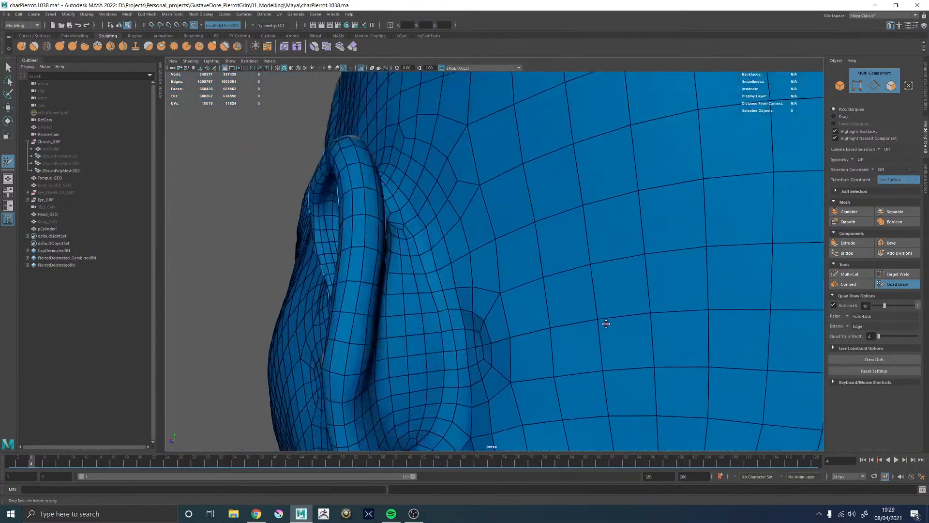
{"action": "left_click_drag", "start_coordinate": [476, 266], "coordinate": [490, 276], "text": "alt"}
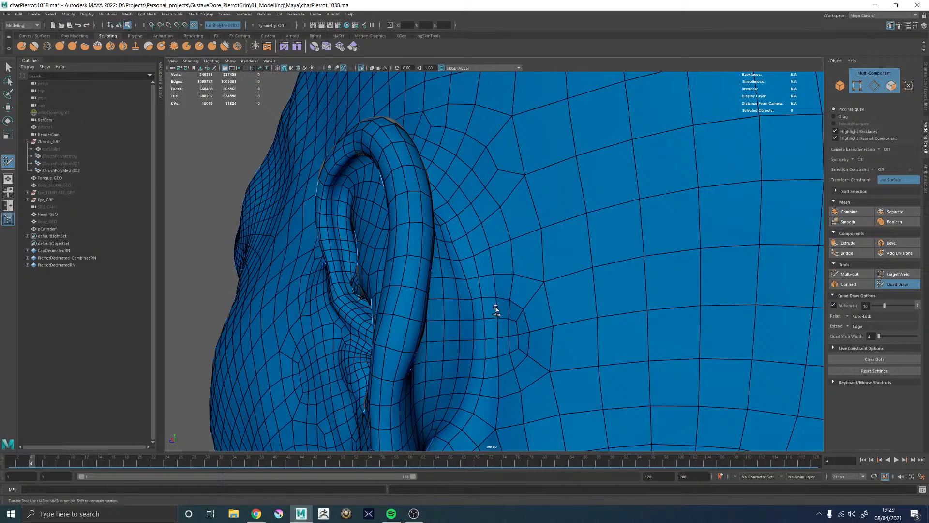
{"action": "middle_click_drag", "start_coordinate": [529, 325], "coordinate": [524, 253], "text": "alt"}
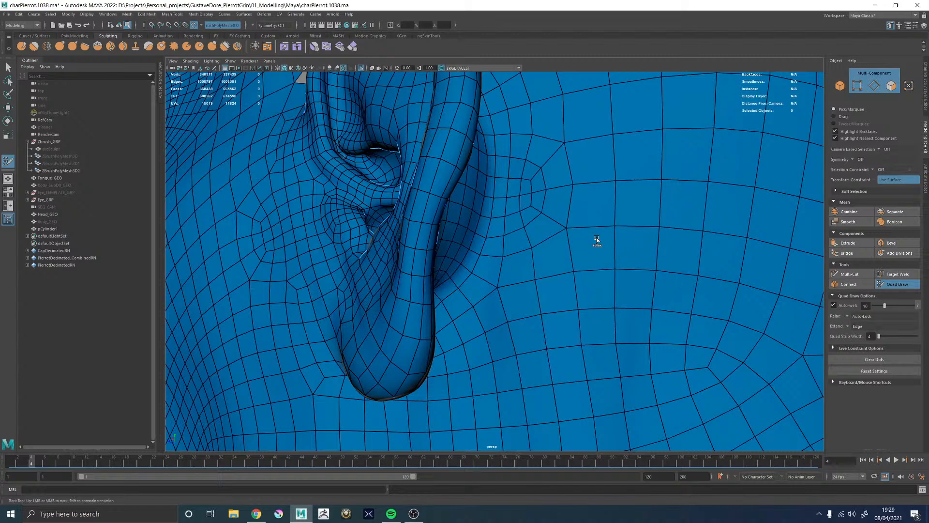
{"action": "right_click_drag", "start_coordinate": [659, 190], "coordinate": [583, 269], "text": "alt"}
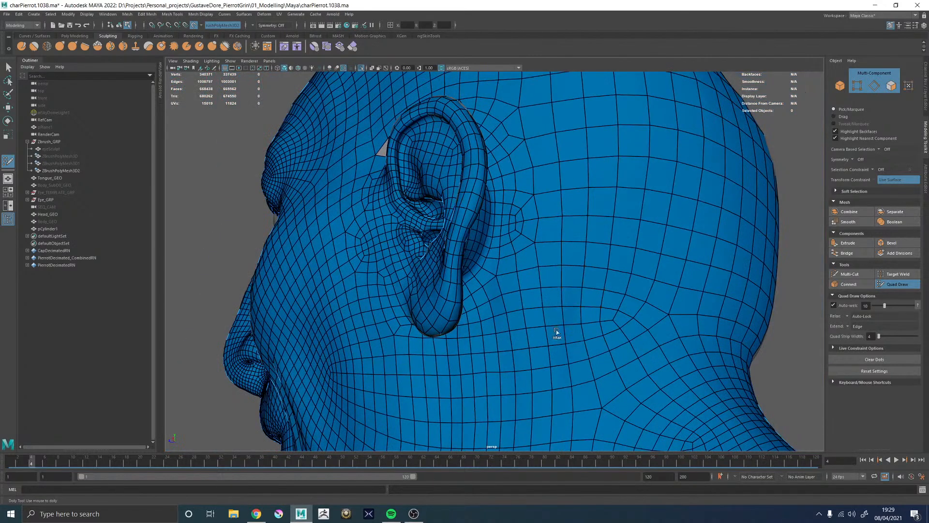
{"action": "middle_click_drag", "start_coordinate": [545, 313], "coordinate": [545, 261], "text": "alt"}
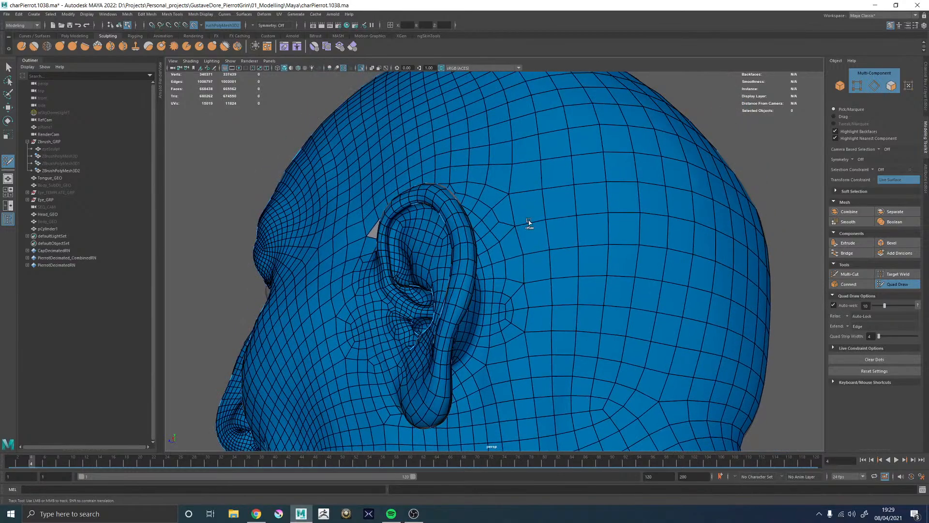
{"action": "left_click_drag", "start_coordinate": [551, 229], "coordinate": [517, 247], "text": "alt"}
{"action": "middle_click_drag", "start_coordinate": [516, 247], "coordinate": [554, 254], "text": "alt"}
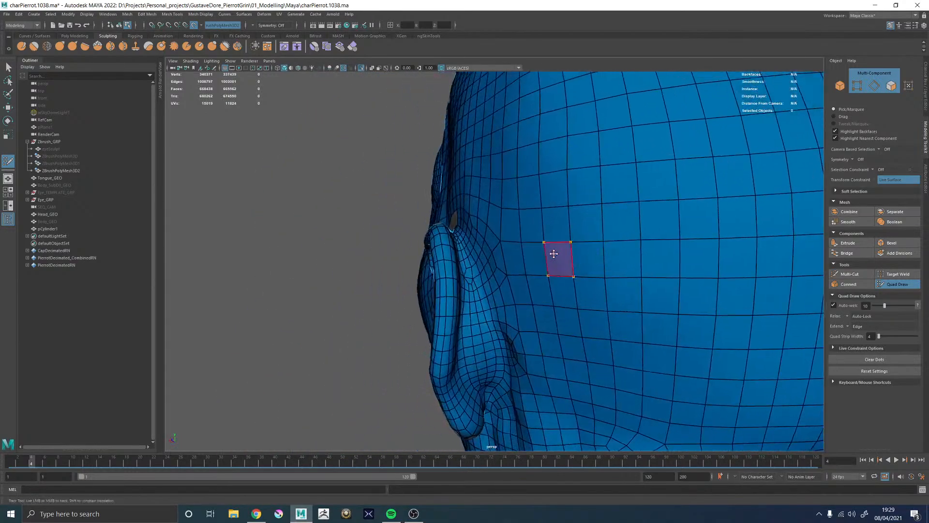
{"action": "right_click_drag", "start_coordinate": [553, 253], "coordinate": [532, 256], "text": "alt"}
{"action": "left_click_drag", "start_coordinate": [532, 256], "coordinate": [529, 264], "text": "alt"}
{"action": "middle_click_drag", "start_coordinate": [528, 264], "coordinate": [545, 224], "text": "alt"}
{"action": "right_click_drag", "start_coordinate": [545, 224], "coordinate": [528, 226], "text": "alt"}
{"action": "left_click_drag", "start_coordinate": [527, 227], "coordinate": [611, 228], "text": "alt"}
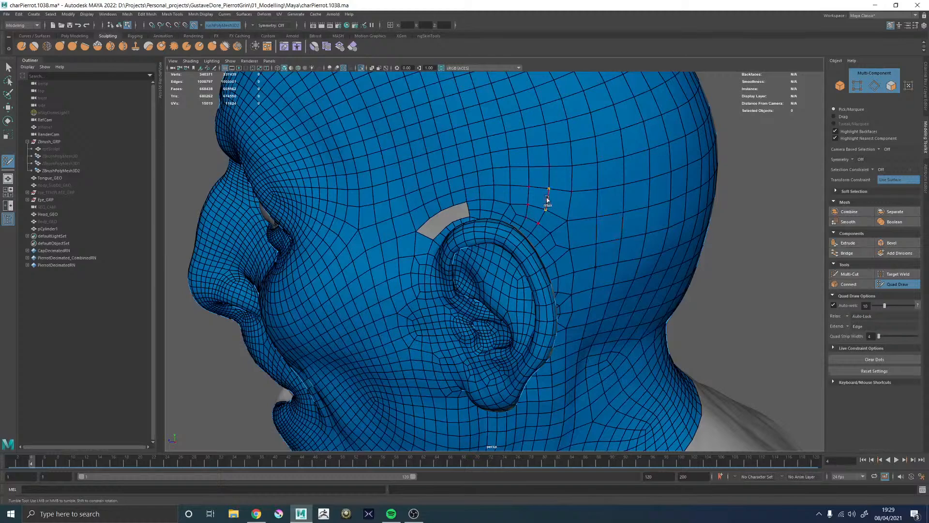
Enlarge the gap at the ear's upper front by removing border faces on its cheek and ear sides
{"action": "right_click_drag", "start_coordinate": [492, 154], "coordinate": [644, 259], "text": "alt"}
{"action": "left_click_drag", "start_coordinate": [506, 241], "coordinate": [527, 254], "text": "alt"}
{"action": "middle_click_drag", "start_coordinate": [516, 245], "coordinate": [517, 204], "text": "alt"}
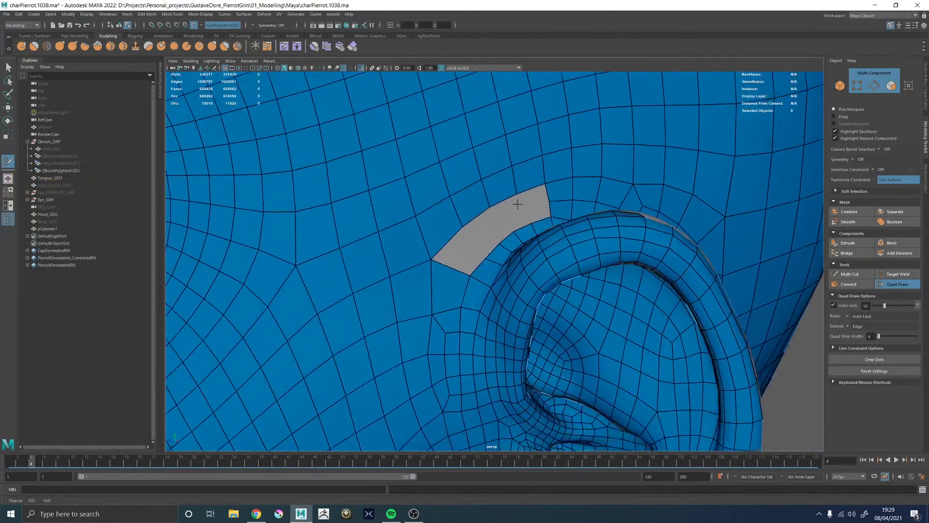
{"action": "right_click_drag", "start_coordinate": [517, 204], "coordinate": [450, 203], "text": "alt"}
{"action": "left_click_drag", "start_coordinate": [450, 203], "coordinate": [469, 224], "text": "alt"}
{"action": "right_click_drag", "start_coordinate": [468, 224], "coordinate": [735, 358], "text": "alt"}
{"action": "middle_click_drag", "start_coordinate": [470, 229], "coordinate": [462, 254], "text": "alt"}
{"action": "left_click", "coordinate": [460, 254], "text": "shift"}
{"action": "right_click_drag", "start_coordinate": [460, 253], "coordinate": [540, 227], "text": "alt"}
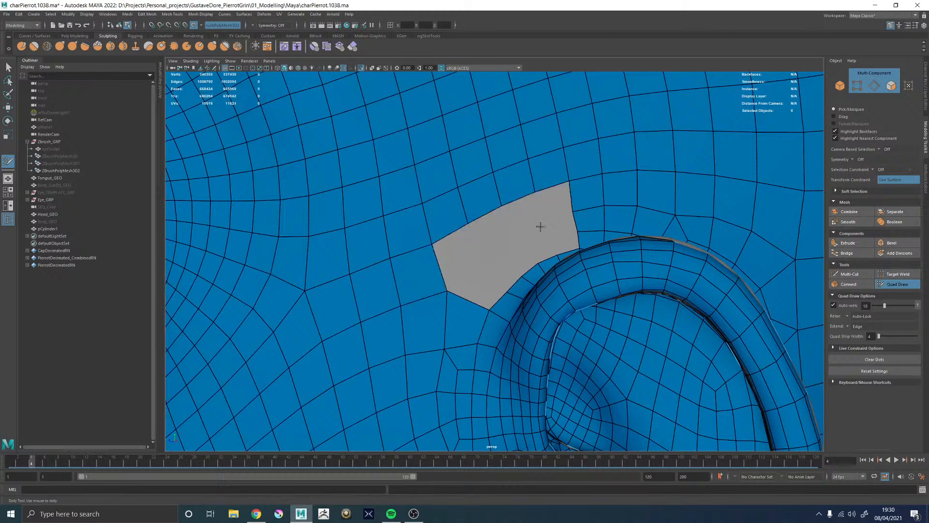
Extrude a row of quads from the gap's ear-side border and shift the row's lower end vertex toward the cheek
{"action": "left_click_drag", "start_coordinate": [545, 260], "coordinate": [543, 243]}
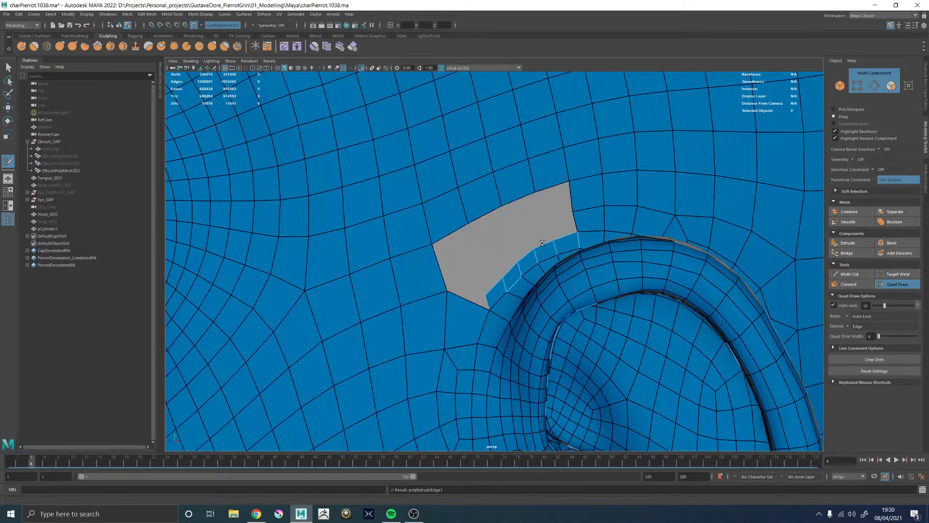
{"action": "key", "text": "ctrl+z"}
{"action": "left_click_drag", "start_coordinate": [502, 277], "coordinate": [478, 274]}
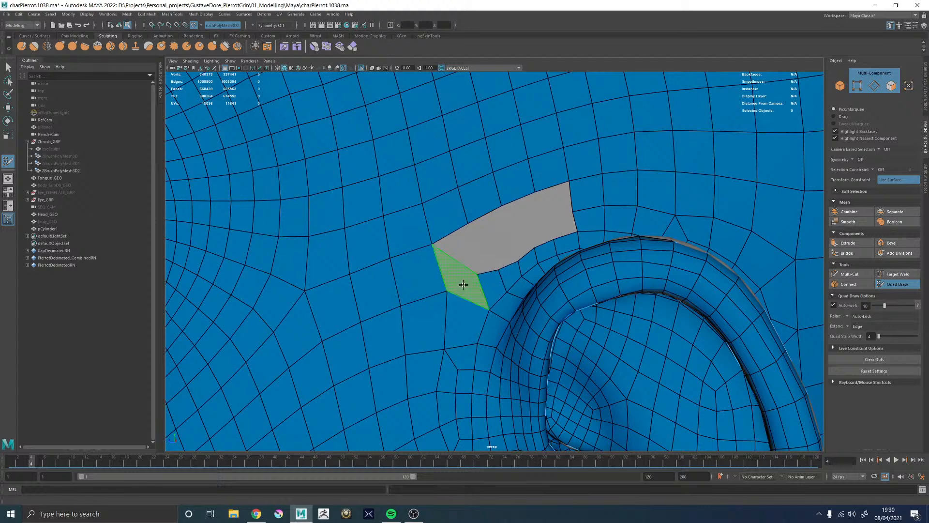
{"action": "left_click", "coordinate": [464, 284], "text": "shift"}
Fill the gap's lower end and cheek-side corner with quads, adjusting the ear-side border vertex to fit
{"action": "left_click_drag", "start_coordinate": [450, 207], "coordinate": [489, 238], "text": "alt"}
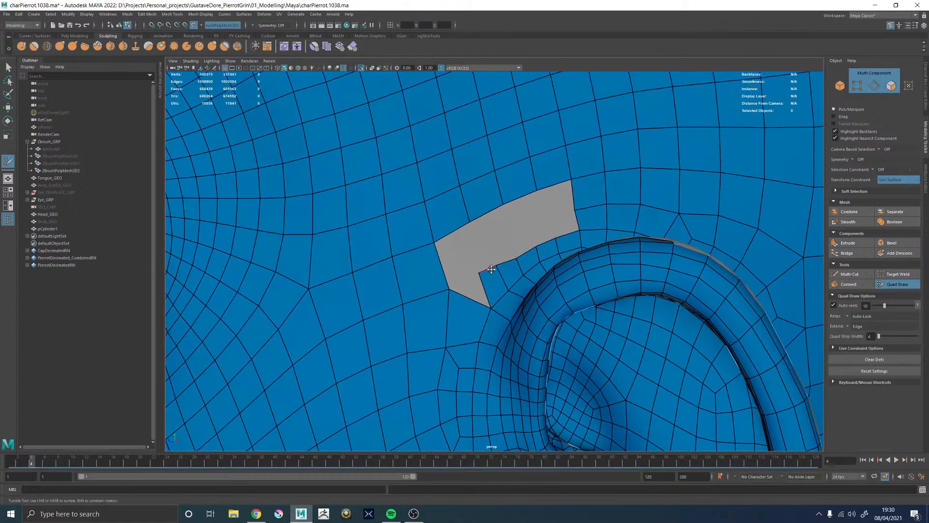
{"action": "left_click_drag", "start_coordinate": [478, 272], "coordinate": [505, 266]}
{"action": "left_click", "coordinate": [446, 252], "text": "ctrl+shift"}
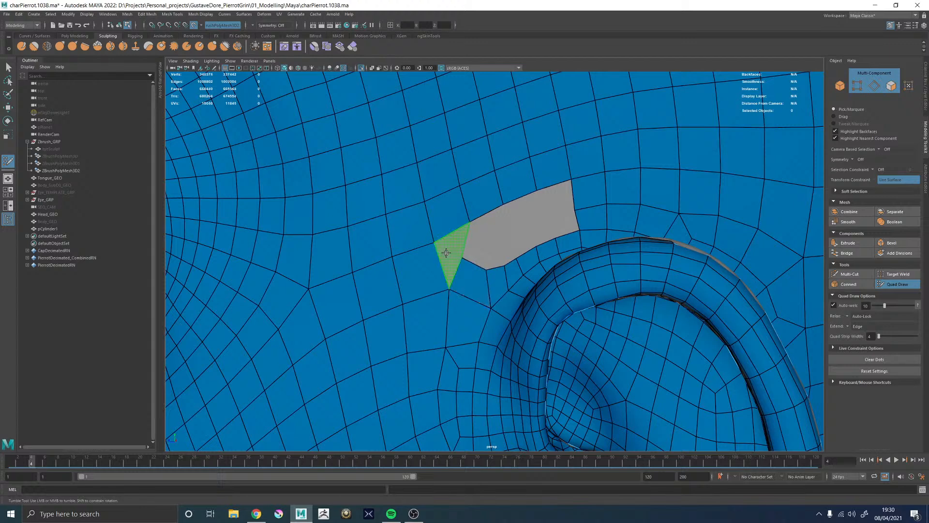
{"action": "left_click", "coordinate": [448, 251], "text": "shift"}
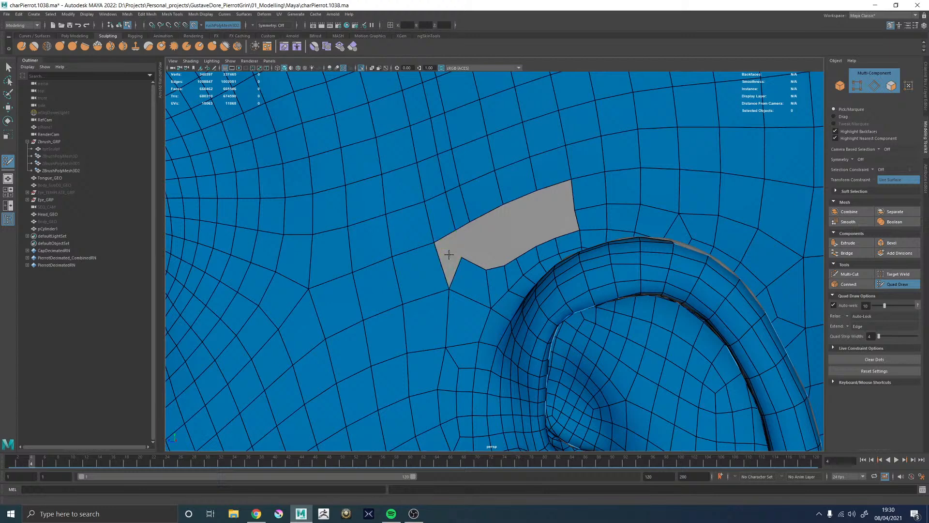
{"action": "key", "text": "ctrl+z"}
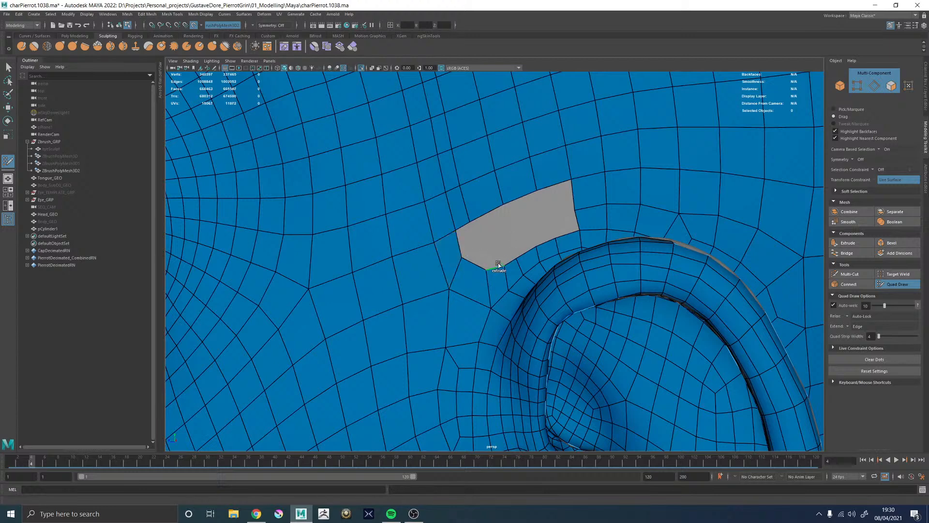
Extrude a row of quads along the gap's ear-side border to narrow the opening
{"action": "left_click_drag", "start_coordinate": [498, 262], "coordinate": [492, 242], "text": "ctrl"}
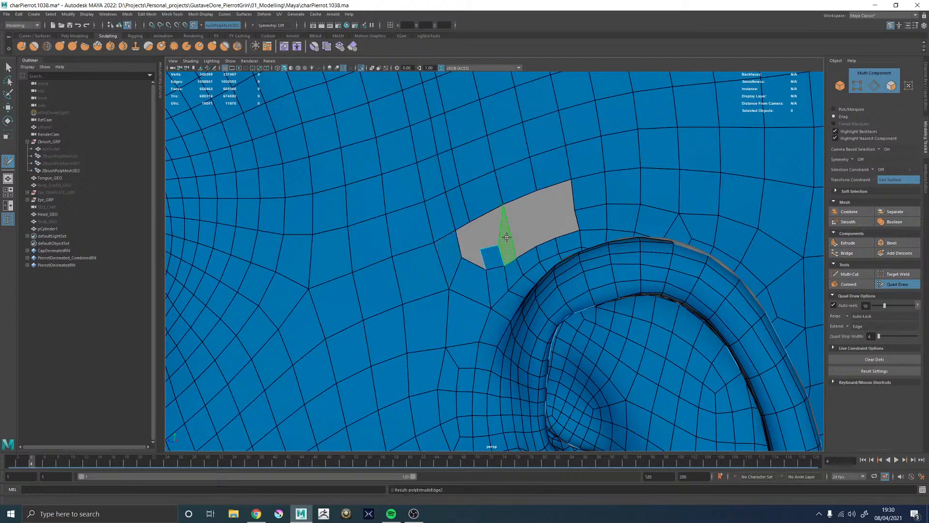
{"action": "left_click_drag", "start_coordinate": [526, 248], "coordinate": [524, 235], "text": "ctrl"}
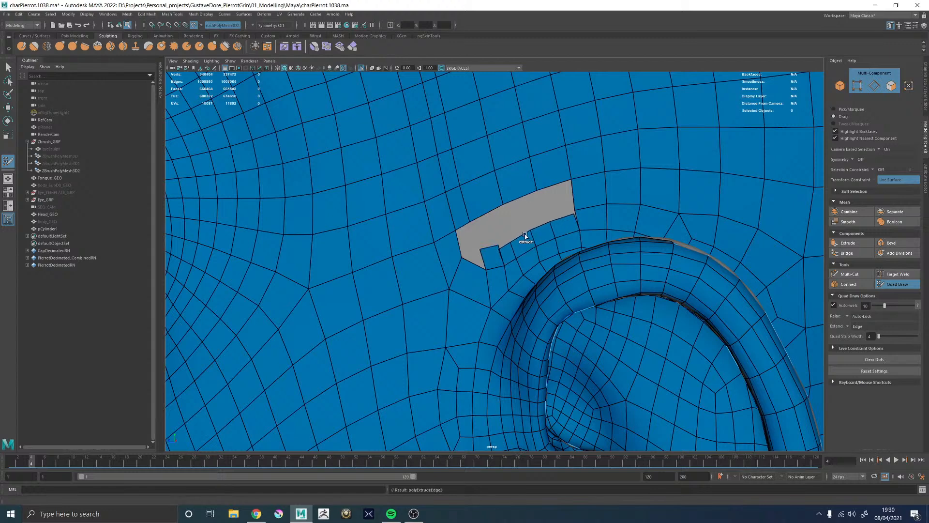
{"action": "middle_click_drag", "start_coordinate": [551, 205], "coordinate": [542, 226], "text": "alt"}
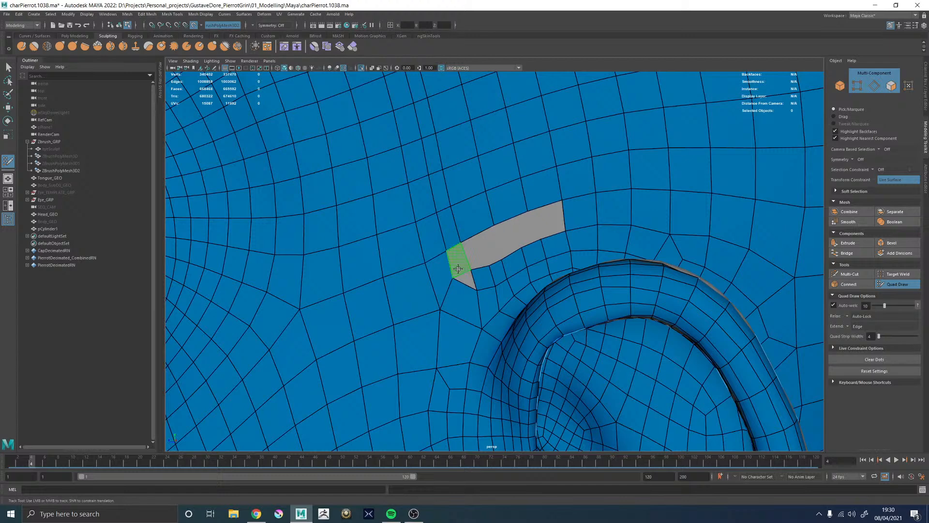
{"action": "left_click", "coordinate": [460, 270], "text": "shift"}
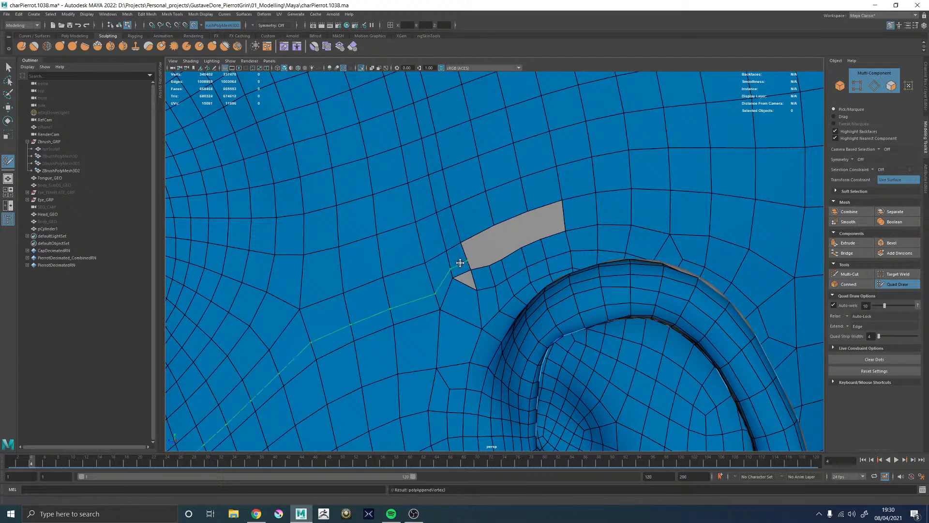
{"action": "right_click_drag", "start_coordinate": [458, 261], "coordinate": [561, 272], "text": "alt"}
{"action": "key", "text": "ctrl+z"}
{"action": "left_click_drag", "start_coordinate": [456, 277], "coordinate": [450, 278], "text": "alt"}
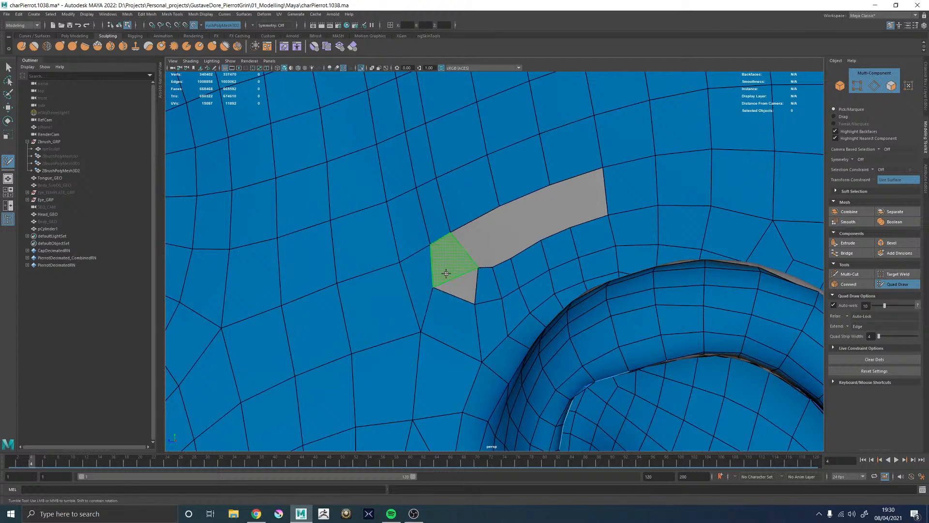
{"action": "left_click", "coordinate": [453, 277], "text": "shift"}
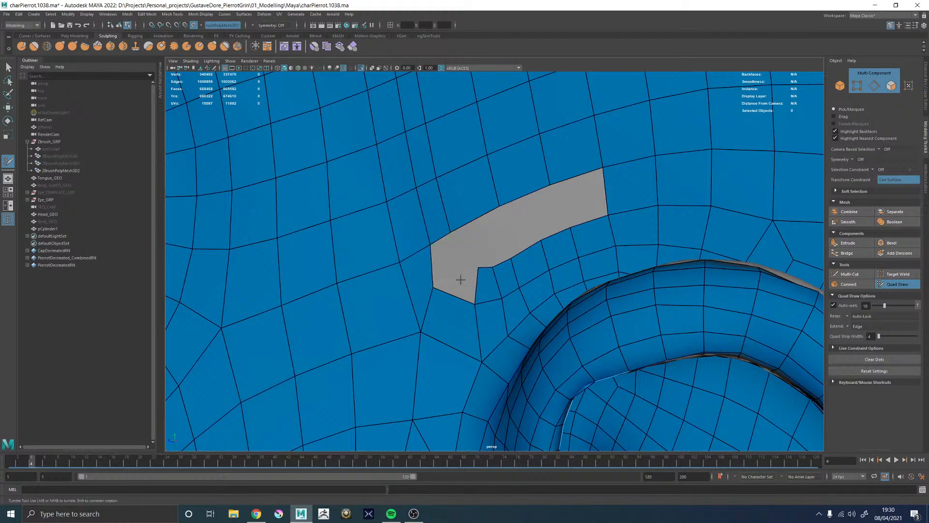
Shift the border vertices at the gap's lower end and weld the notch's inner vertex to leave an even strip
{"action": "left_click_drag", "start_coordinate": [436, 288], "coordinate": [449, 282]}
{"action": "right_click_drag", "start_coordinate": [513, 265], "coordinate": [465, 245], "text": "alt"}
{"action": "left_click_drag", "start_coordinate": [465, 245], "coordinate": [527, 257], "text": "alt"}
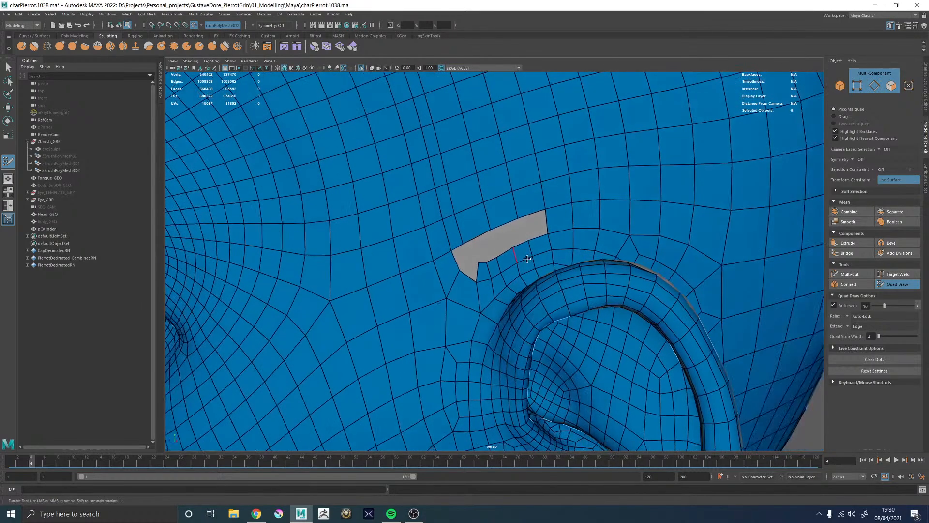
{"action": "mouse_move", "coordinate": [527, 257]}
{"action": "right_mouse_down", "text": "alt"}
{"action": "mouse_move", "coordinate": [456, 238]}
{"action": "mouse_move", "coordinate": [460, 249]}
{"action": "mouse_move", "coordinate": [435, 265]}
{"action": "right_mouse_up", "text": "alt"}
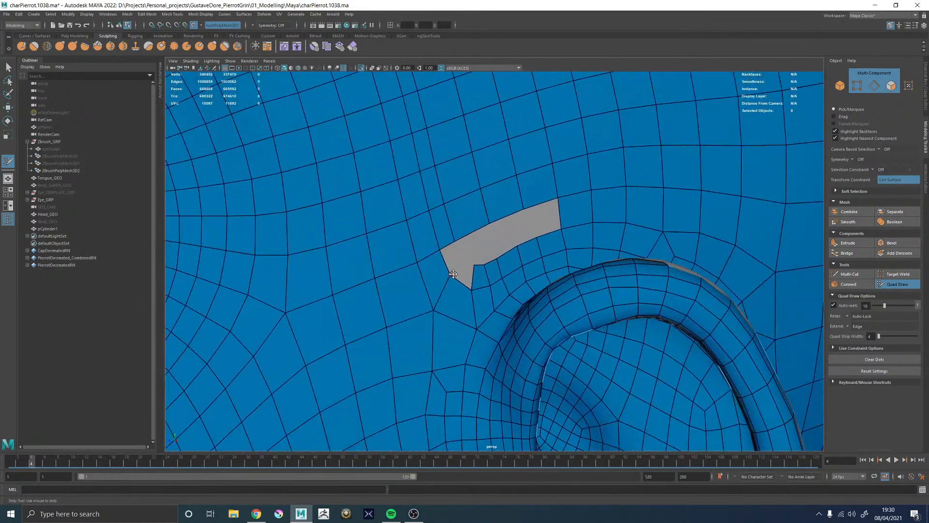
{"action": "left_click_drag", "start_coordinate": [475, 264], "coordinate": [462, 275]}
{"action": "right_click_drag", "start_coordinate": [529, 274], "coordinate": [491, 265], "text": "alt"}
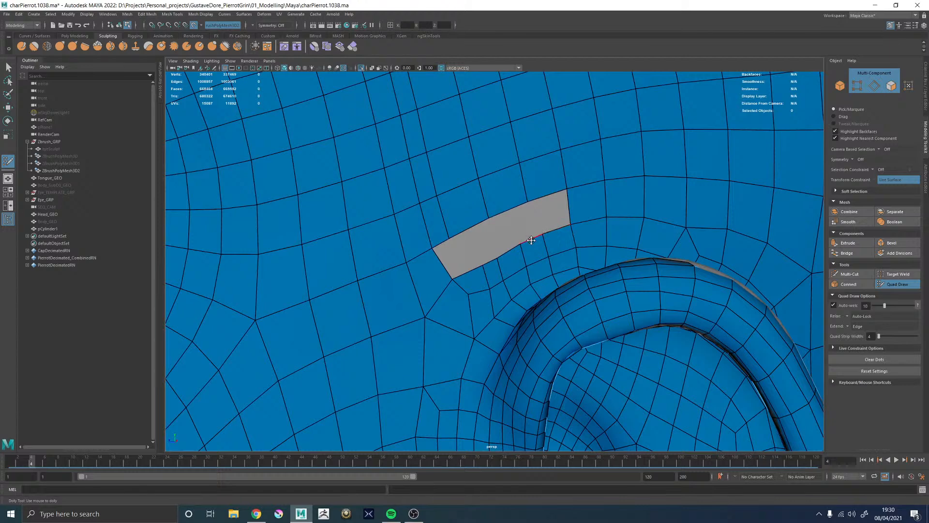
Insert an edge loop running up the temple from the gap's border and fill the strip-shaped gap with quads
{"action": "right_click_drag", "start_coordinate": [483, 261], "coordinate": [458, 201], "text": "alt"}
{"action": "middle_click_drag", "start_coordinate": [474, 204], "coordinate": [443, 246], "text": "alt"}
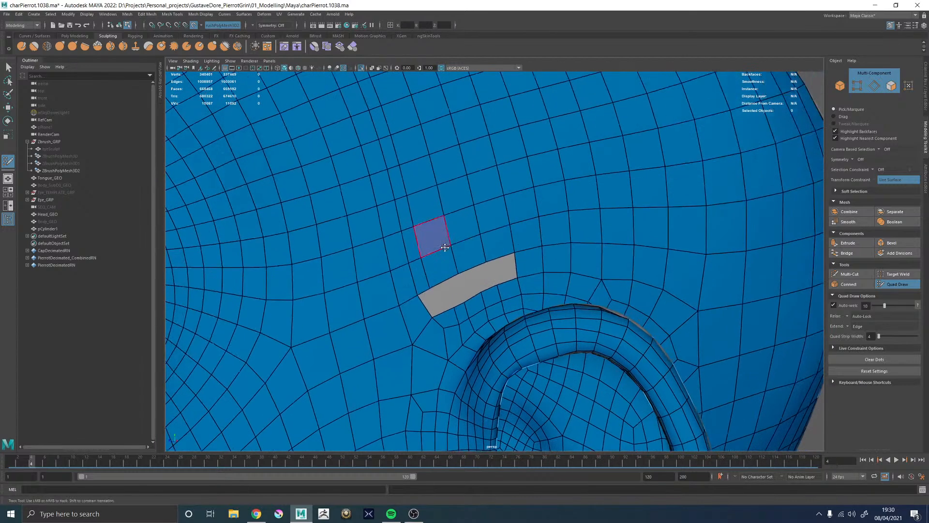
{"action": "right_click_drag", "start_coordinate": [443, 246], "coordinate": [463, 259], "text": "alt"}
{"action": "middle_click_drag", "start_coordinate": [471, 273], "coordinate": [492, 225], "text": "alt"}
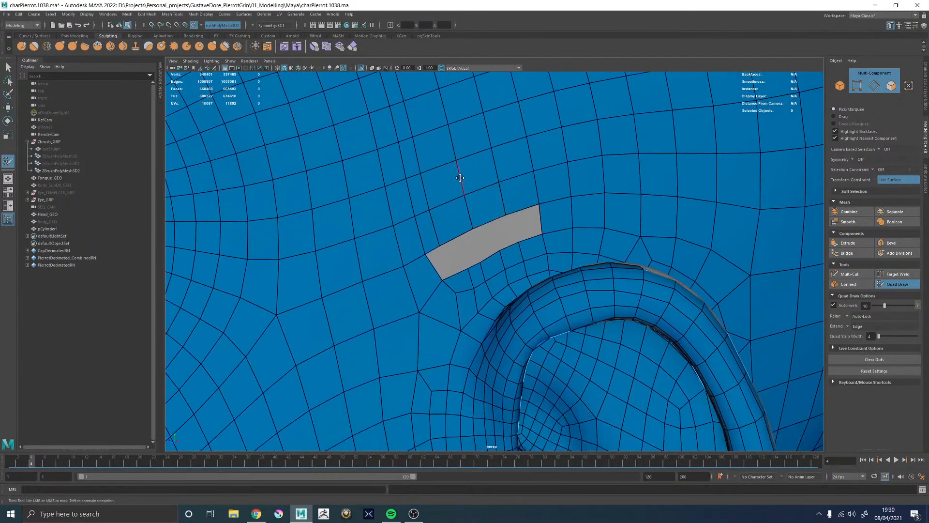
{"action": "left_click", "coordinate": [487, 230], "text": "ctrl"}
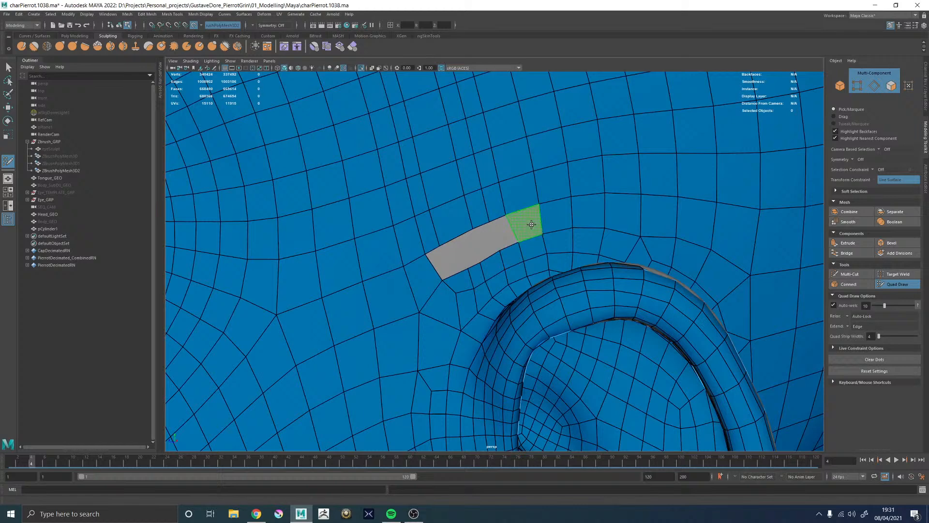
{"action": "left_click", "coordinate": [505, 231], "text": "shift"}
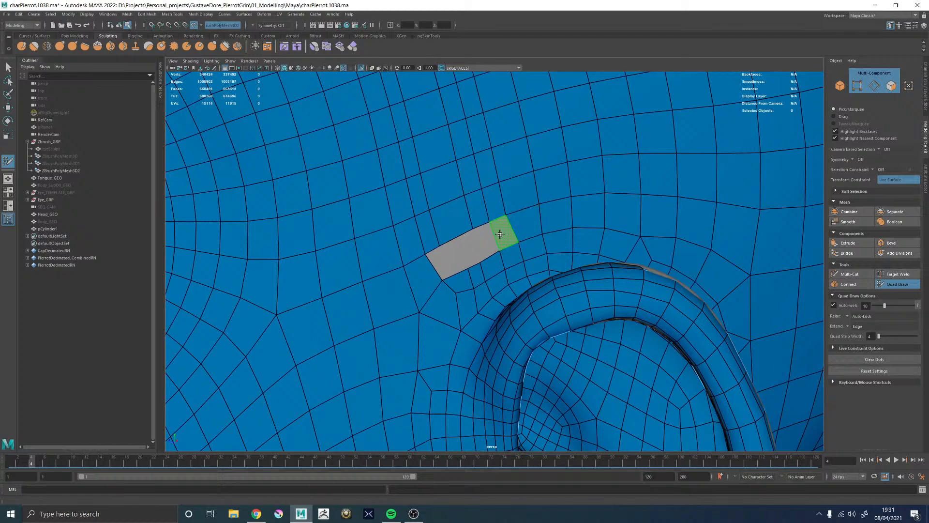
{"action": "left_click", "coordinate": [500, 234], "text": "shift"}
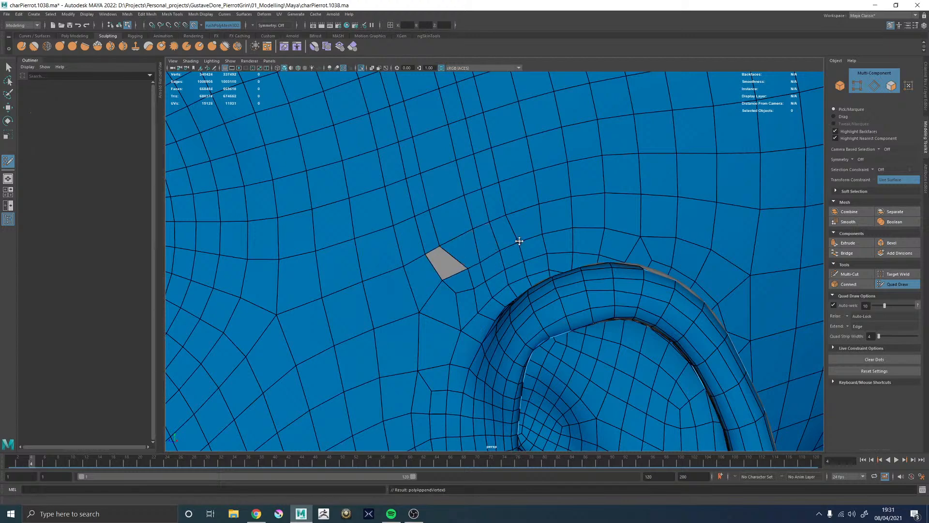
Examine the head's edge flow in profile and from above the forehead, then back toward the ear
{"action": "right_click_drag", "start_coordinate": [518, 242], "coordinate": [435, 223], "text": "alt"}
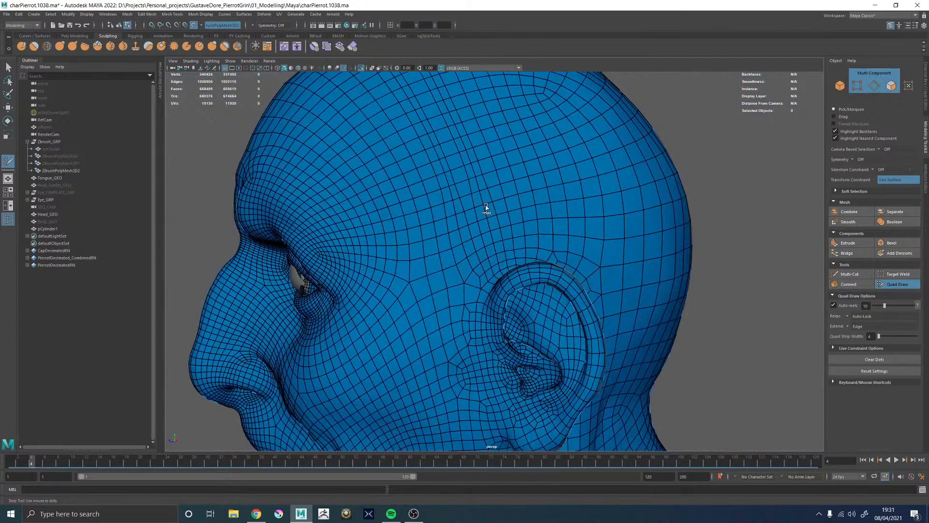
{"action": "middle_click_drag", "start_coordinate": [480, 181], "coordinate": [485, 211], "text": "alt"}
{"action": "left_click_drag", "start_coordinate": [485, 211], "coordinate": [463, 223], "text": "alt"}
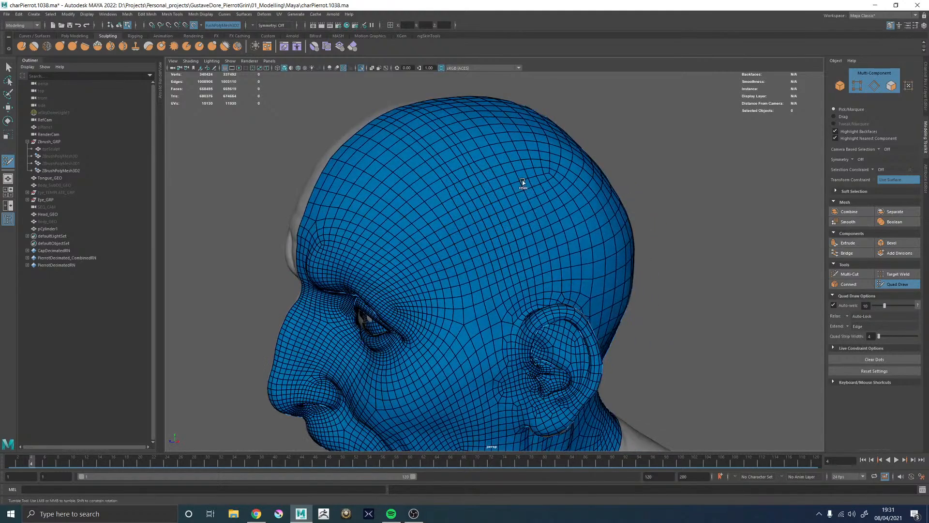
{"action": "left_click_drag", "start_coordinate": [434, 169], "coordinate": [472, 187], "text": "alt"}
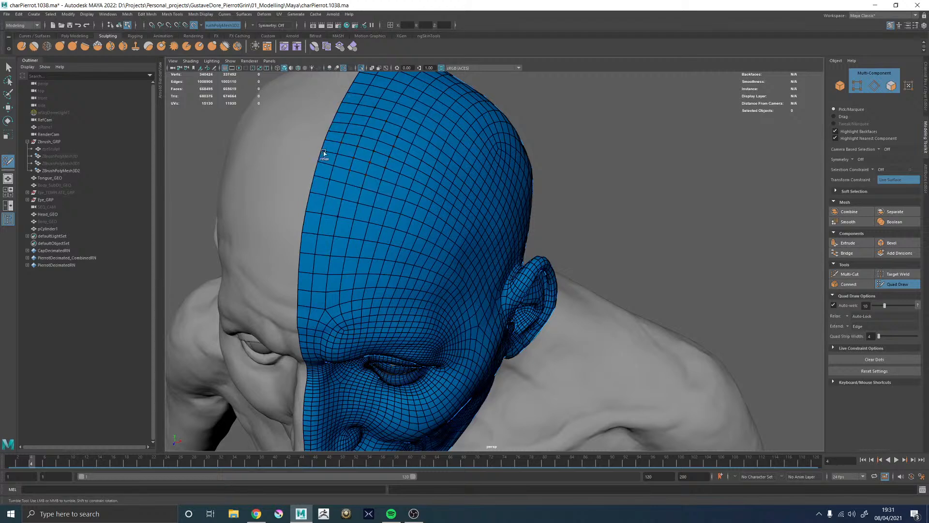
{"action": "left_click_drag", "start_coordinate": [509, 207], "coordinate": [458, 189], "text": "alt"}
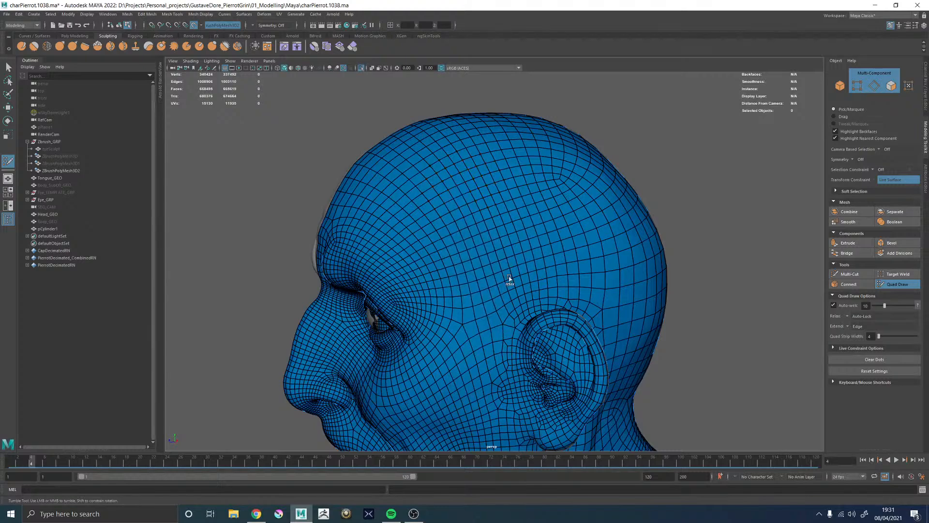
{"action": "middle_click_drag", "start_coordinate": [501, 232], "coordinate": [436, 182], "text": "alt"}
{"action": "right_click_drag", "start_coordinate": [435, 181], "coordinate": [489, 186], "text": "alt"}
{"action": "left_click_drag", "start_coordinate": [450, 234], "coordinate": [491, 237], "text": "alt"}
{"action": "middle_click_drag", "start_coordinate": [491, 237], "coordinate": [456, 255], "text": "alt"}
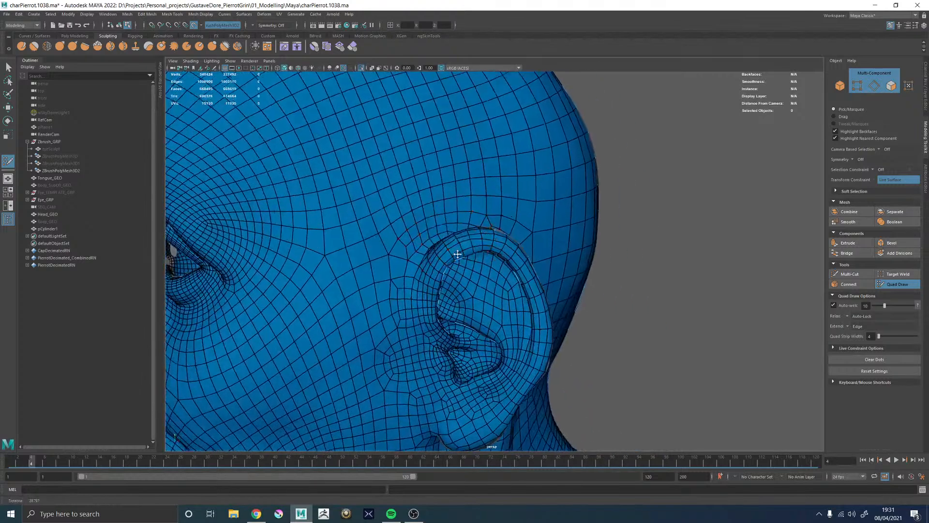
Examine the topology around the ear's upper front and down to the earlobe
{"action": "right_click_drag", "start_coordinate": [456, 255], "coordinate": [511, 258], "text": "alt"}
{"action": "left_click_drag", "start_coordinate": [391, 255], "coordinate": [473, 275], "text": "shift"}
{"action": "right_click_drag", "start_coordinate": [464, 269], "coordinate": [339, 152], "text": "alt"}
{"action": "left_click_drag", "start_coordinate": [464, 233], "coordinate": [495, 242], "text": "alt"}
{"action": "right_click_drag", "start_coordinate": [483, 237], "coordinate": [676, 293], "text": "alt"}
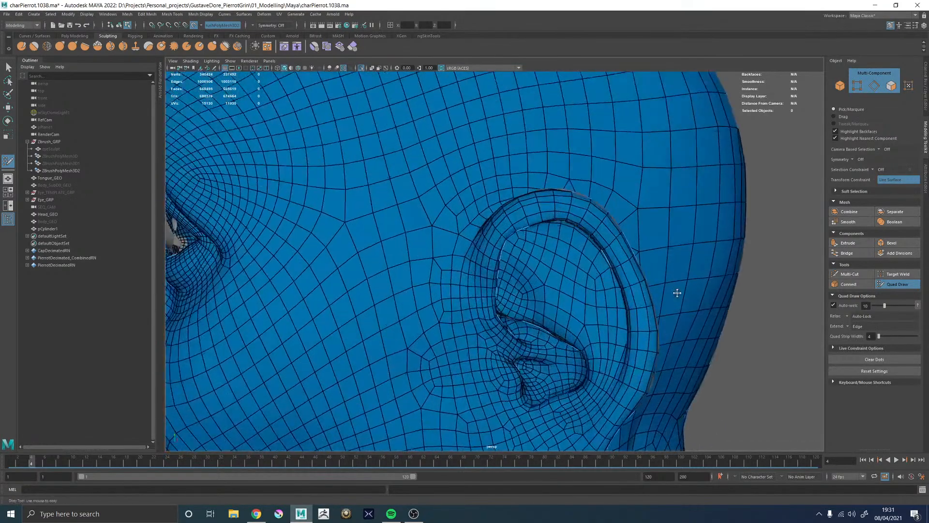
{"action": "middle_click_drag", "start_coordinate": [452, 212], "coordinate": [466, 218], "text": "alt"}
{"action": "right_click_drag", "start_coordinate": [543, 230], "coordinate": [440, 182], "text": "alt"}
{"action": "left_click_drag", "start_coordinate": [508, 212], "coordinate": [557, 226], "text": "alt"}
{"action": "right_click_drag", "start_coordinate": [558, 226], "coordinate": [401, 221], "text": "alt"}
{"action": "left_click_drag", "start_coordinate": [439, 222], "coordinate": [462, 228], "text": "alt"}
{"action": "right_click_drag", "start_coordinate": [450, 242], "coordinate": [597, 314], "text": "alt"}
{"action": "middle_click_drag", "start_coordinate": [596, 315], "coordinate": [493, 214], "text": "alt"}
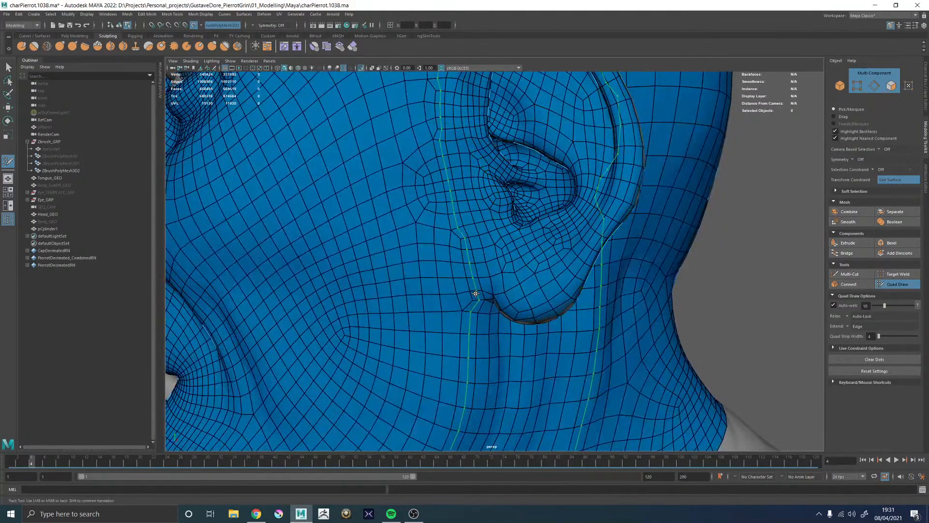
Examine the overall side of the head, from the neck and jaw up to the temple
{"action": "right_click_drag", "start_coordinate": [493, 269], "coordinate": [451, 212], "text": "alt"}
{"action": "left_click_drag", "start_coordinate": [451, 212], "coordinate": [440, 211], "text": "alt"}
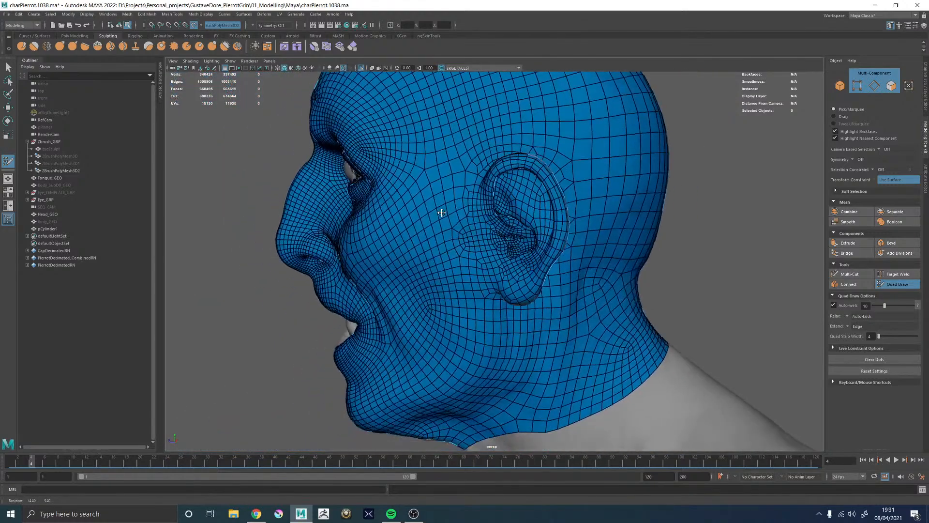
{"action": "middle_click_drag", "start_coordinate": [461, 186], "coordinate": [446, 249], "text": "alt"}
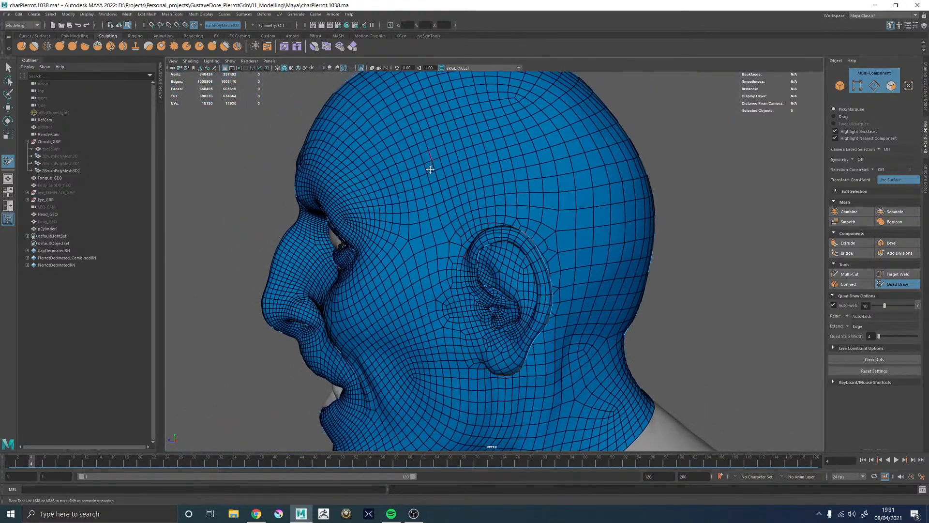
{"action": "left_click_drag", "start_coordinate": [448, 239], "coordinate": [471, 243], "text": "alt"}
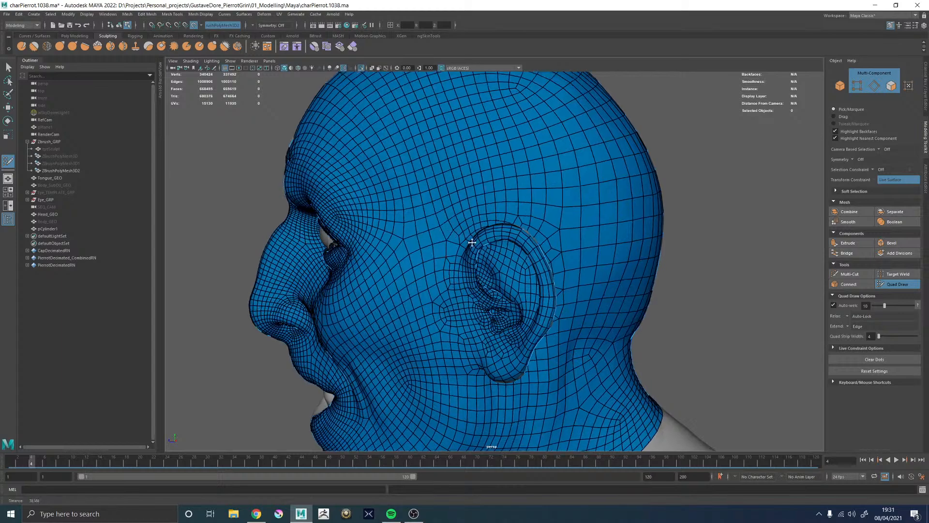
{"action": "right_click_drag", "start_coordinate": [471, 243], "coordinate": [585, 258], "text": "alt"}
{"action": "middle_click_drag", "start_coordinate": [460, 201], "coordinate": [509, 267], "text": "alt"}
{"action": "middle_click_drag", "start_coordinate": [454, 260], "coordinate": [485, 181], "text": "alt"}
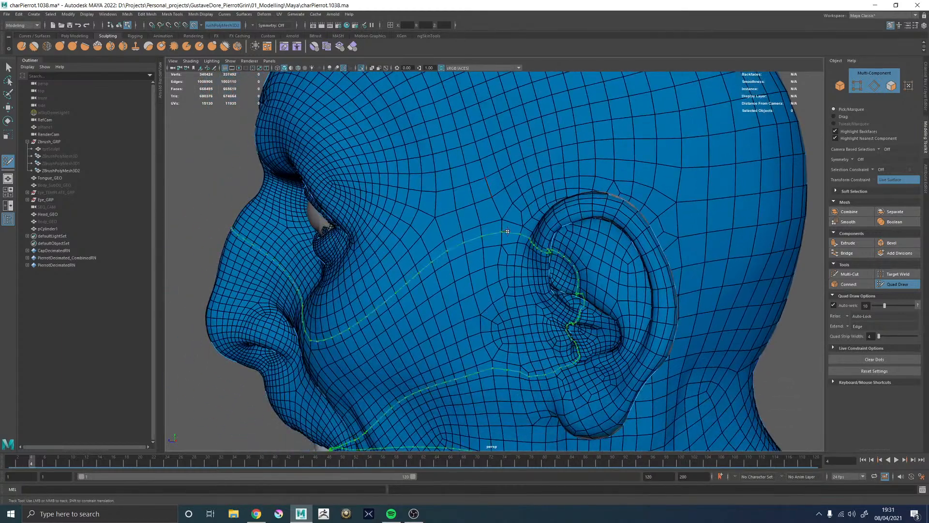
Remove the single quad just in front of the ear's upper rim, keeping the face above it
{"action": "scroll", "coordinate": [488, 210], "scroll_direction": "up", "scroll_amount": 3}
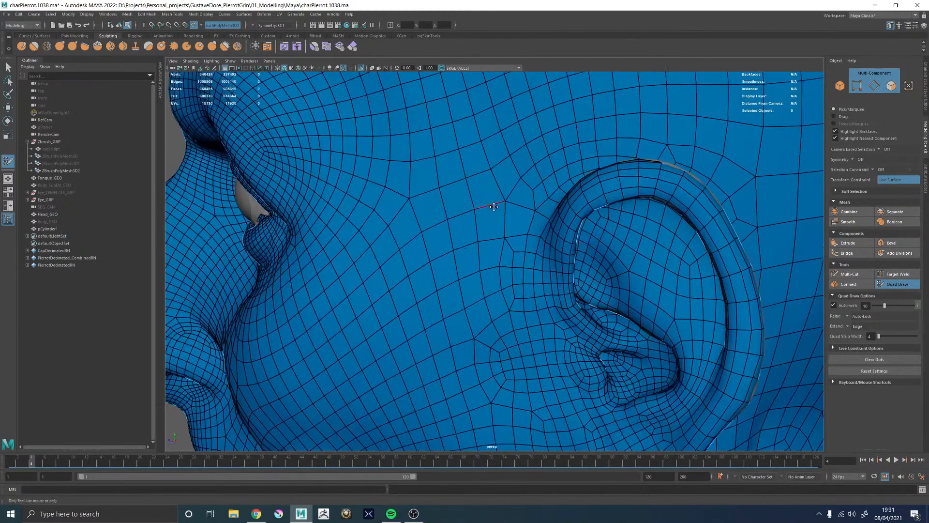
{"action": "scroll", "coordinate": [505, 220], "scroll_direction": "up", "scroll_amount": 3}
{"action": "left_click_drag", "start_coordinate": [521, 222], "coordinate": [520, 244], "text": "ctrl+shift"}
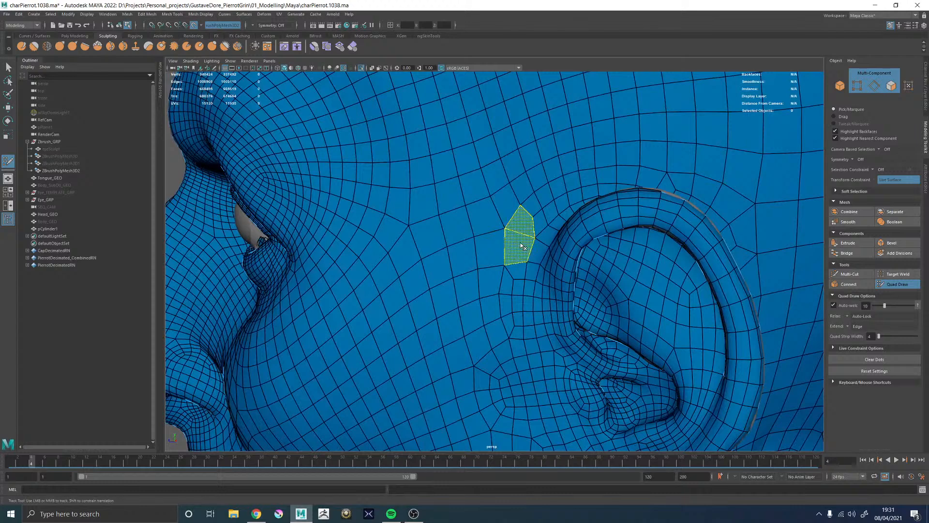
{"action": "key", "text": "ctrl+z"}
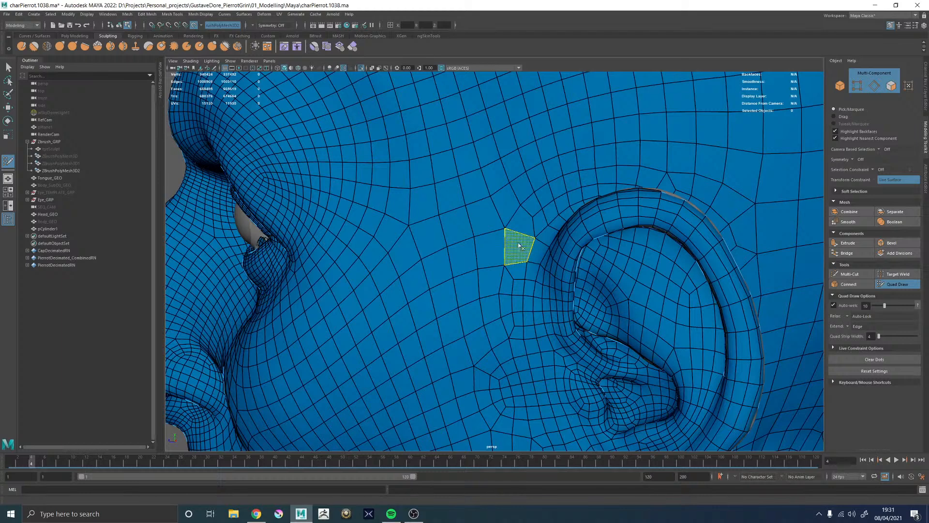
{"action": "left_click", "coordinate": [517, 246], "text": "ctrl+shift"}
Examine the edge flow around the new opening in front of the ear and across the temple
{"action": "middle_click_drag", "start_coordinate": [487, 238], "coordinate": [508, 244], "text": "alt"}
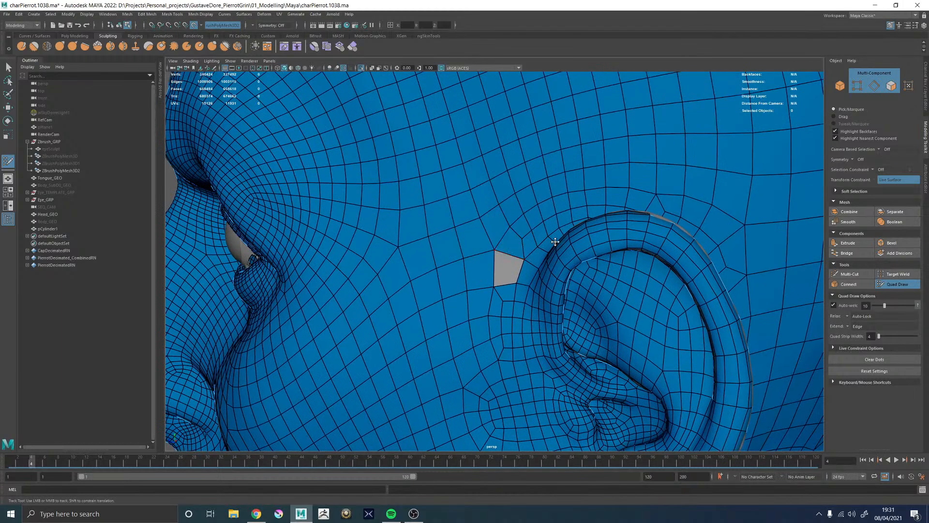
{"action": "right_click_drag", "start_coordinate": [594, 174], "coordinate": [547, 276], "text": "alt"}
{"action": "left_click_drag", "start_coordinate": [515, 275], "coordinate": [545, 267], "text": "alt"}
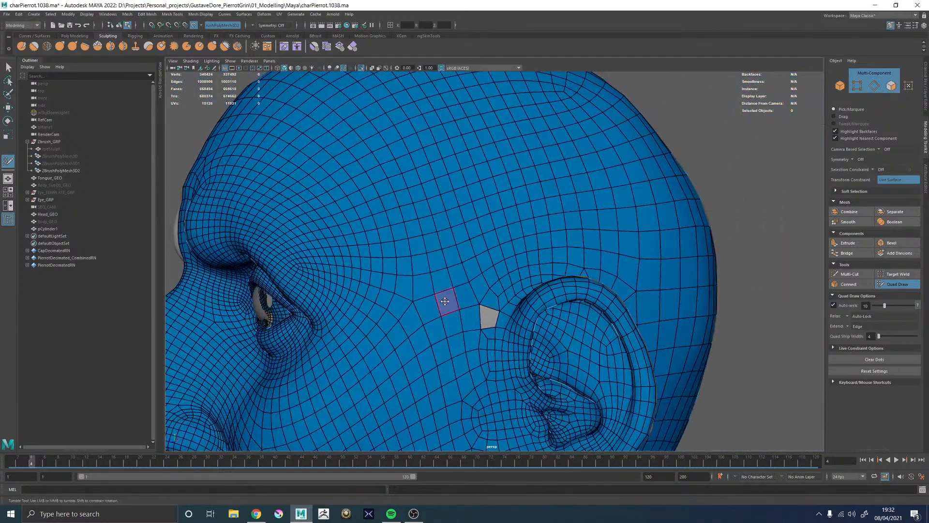
{"action": "right_click_drag", "start_coordinate": [446, 303], "coordinate": [521, 313], "text": "alt"}
{"action": "left_click_drag", "start_coordinate": [520, 313], "coordinate": [540, 259], "text": "alt"}
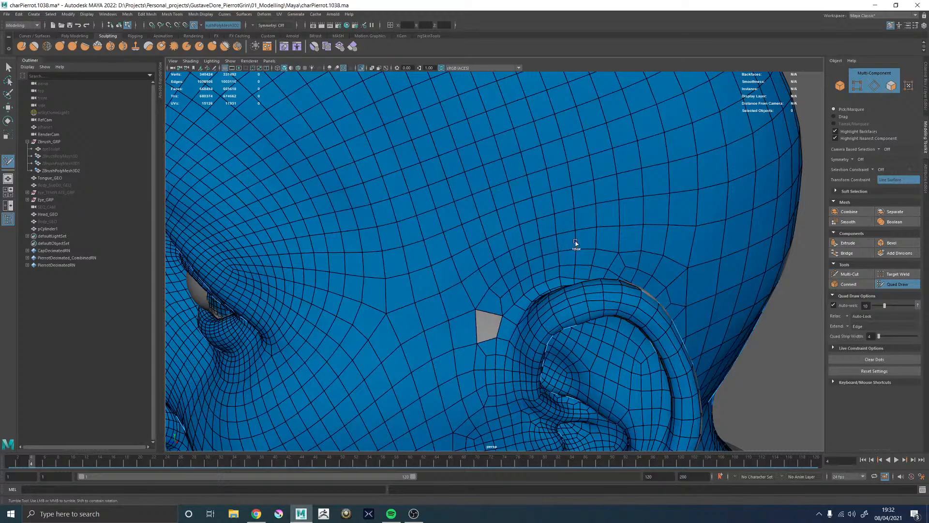
{"action": "left_click_drag", "start_coordinate": [603, 261], "coordinate": [565, 247], "text": "alt"}
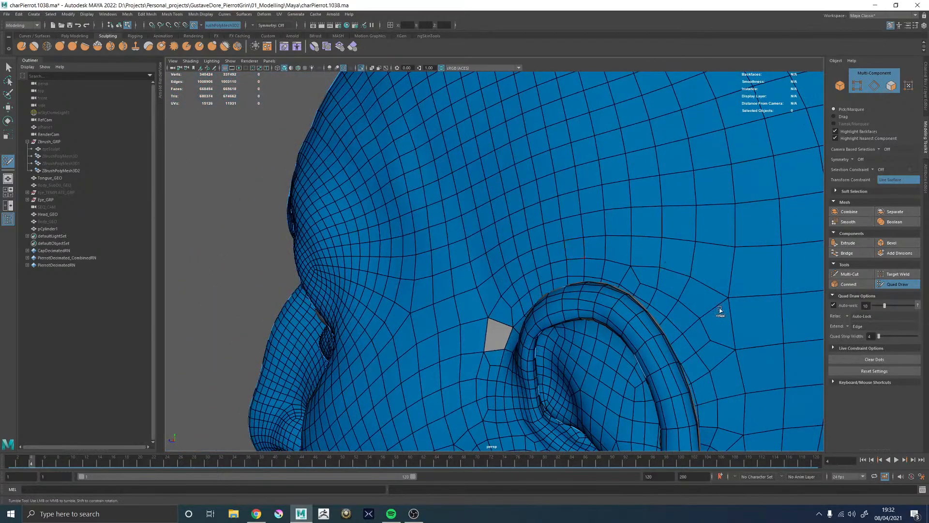
{"action": "left_click_drag", "start_coordinate": [472, 250], "coordinate": [566, 251], "text": "alt"}
{"action": "right_click_drag", "start_coordinate": [479, 317], "coordinate": [543, 323], "text": "alt"}
{"action": "middle_click_drag", "start_coordinate": [543, 323], "coordinate": [562, 226], "text": "alt"}
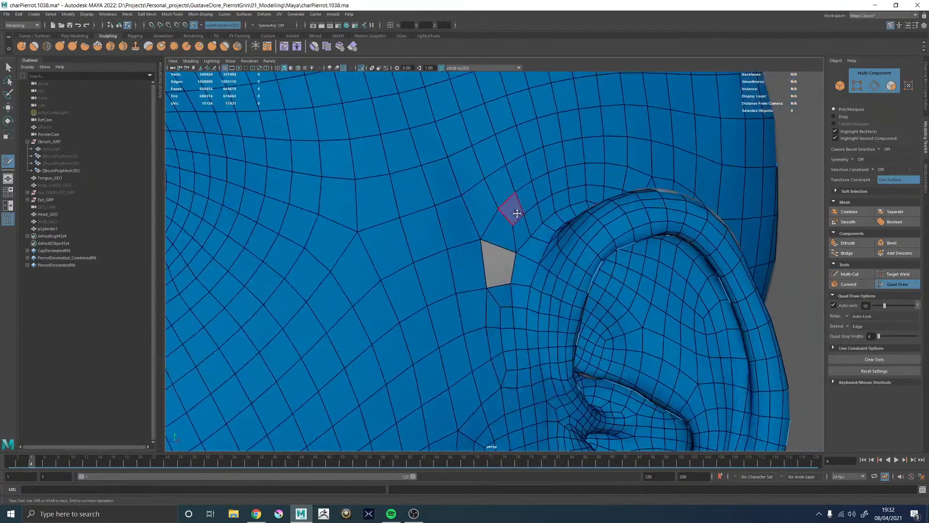
Enlarge the opening in front of the ear by removing the adjoining faces above it
{"action": "right_click_drag", "start_coordinate": [557, 284], "coordinate": [376, 282], "text": "alt"}
{"action": "left_click_drag", "start_coordinate": [376, 281], "coordinate": [421, 307], "text": "alt"}
{"action": "right_click_drag", "start_coordinate": [421, 307], "coordinate": [526, 250], "text": "alt"}
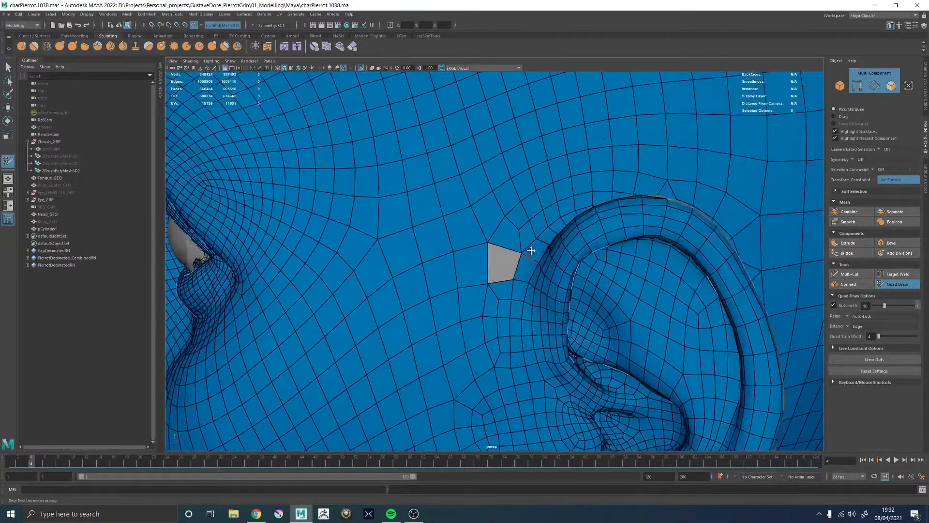
{"action": "left_click", "coordinate": [511, 242], "text": "shift"}
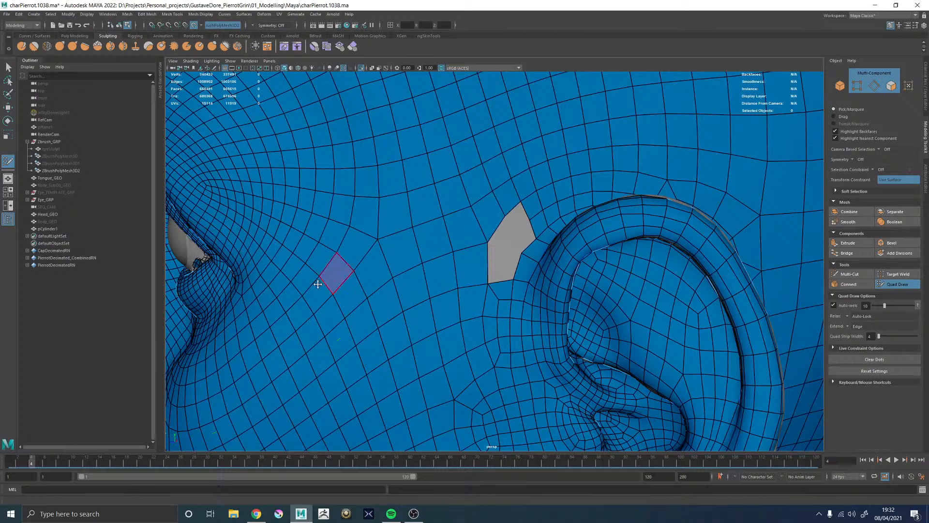
Insert an edge loop across the cheek that runs into the front side of the opening before the ear
{"action": "middle_click_drag", "start_coordinate": [334, 272], "coordinate": [503, 218], "text": "alt"}
{"action": "left_click_drag", "start_coordinate": [503, 219], "coordinate": [485, 246], "text": "alt"}
{"action": "scroll", "coordinate": [499, 248], "scroll_direction": "down", "scroll_amount": 3}
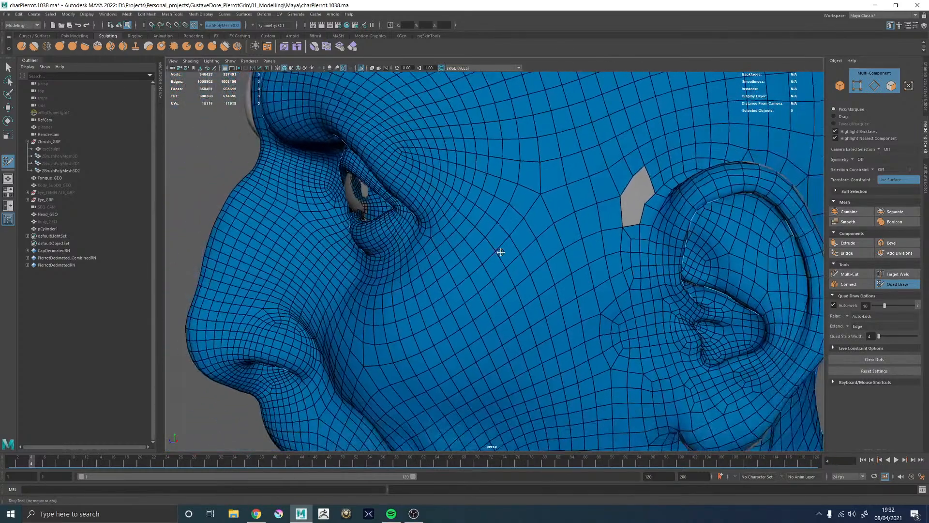
{"action": "middle_click_drag", "start_coordinate": [499, 251], "coordinate": [474, 258], "text": "alt"}
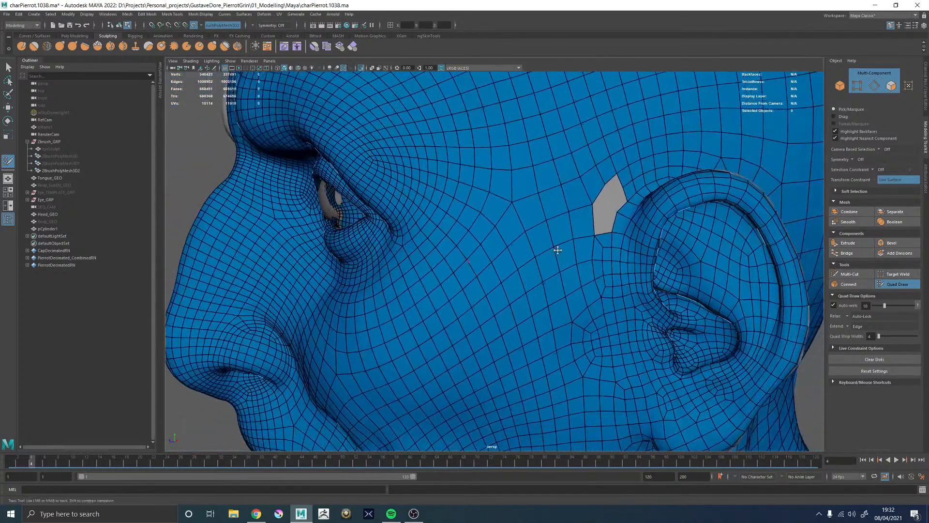
{"action": "left_click", "coordinate": [586, 223], "text": "ctrl"}
{"action": "scroll", "coordinate": [578, 240], "scroll_direction": "up", "scroll_amount": 5}
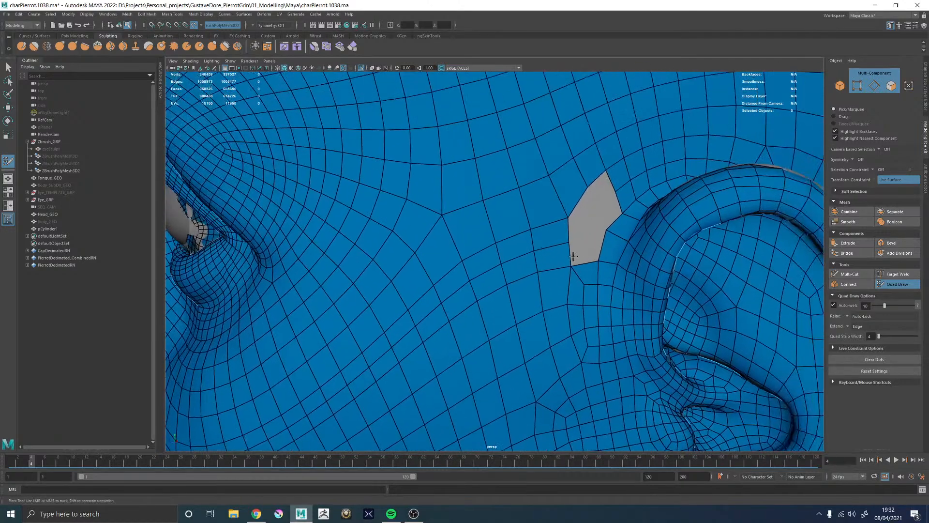
{"action": "scroll", "coordinate": [573, 256], "scroll_direction": "up", "scroll_amount": 2}
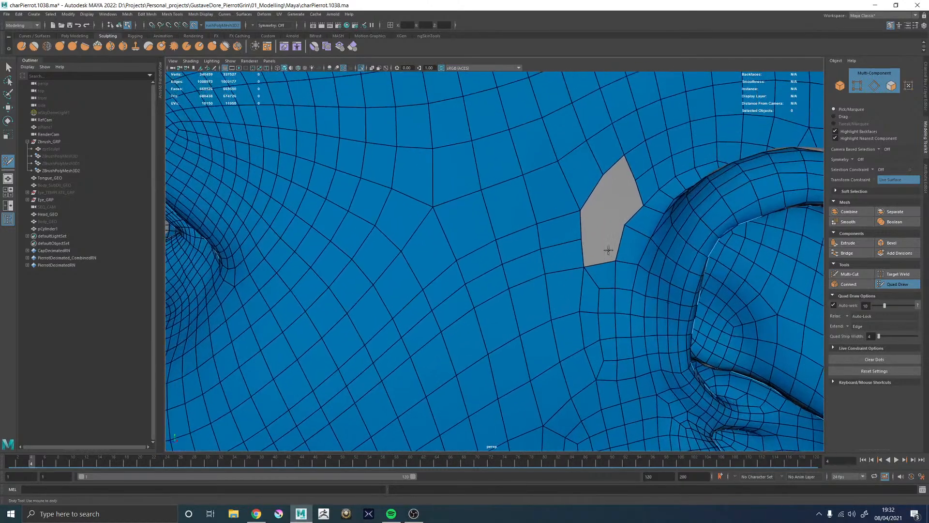
Extend the opening's ear-side edges inward and weld the new strip's lower corner to the opening's bottom vertex
{"action": "left_click", "coordinate": [626, 224], "text": "shift"}
{"action": "key", "text": "ctrl+z"}
{"action": "key", "text": "Tab"}
{"action": "middle_click_drag", "start_coordinate": [632, 218], "coordinate": [635, 187]}
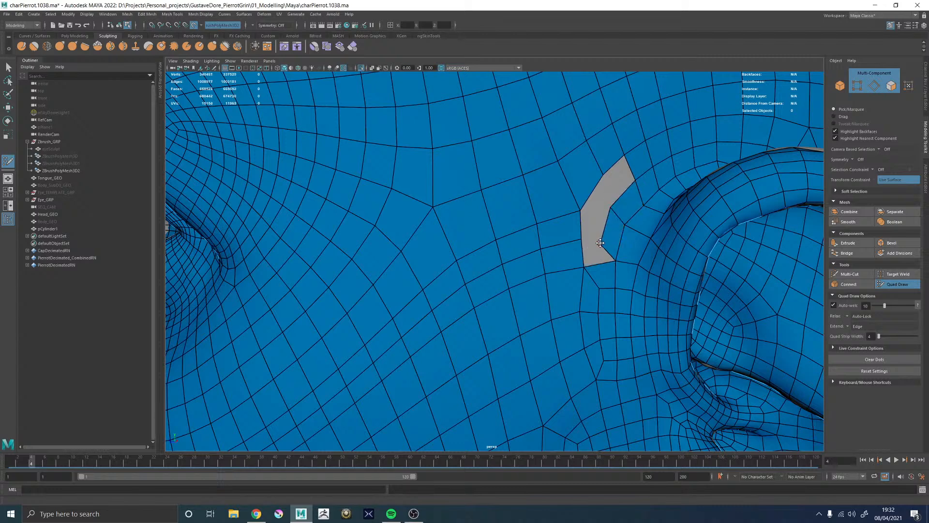
{"action": "left_click_drag", "start_coordinate": [598, 250], "coordinate": [584, 263]}
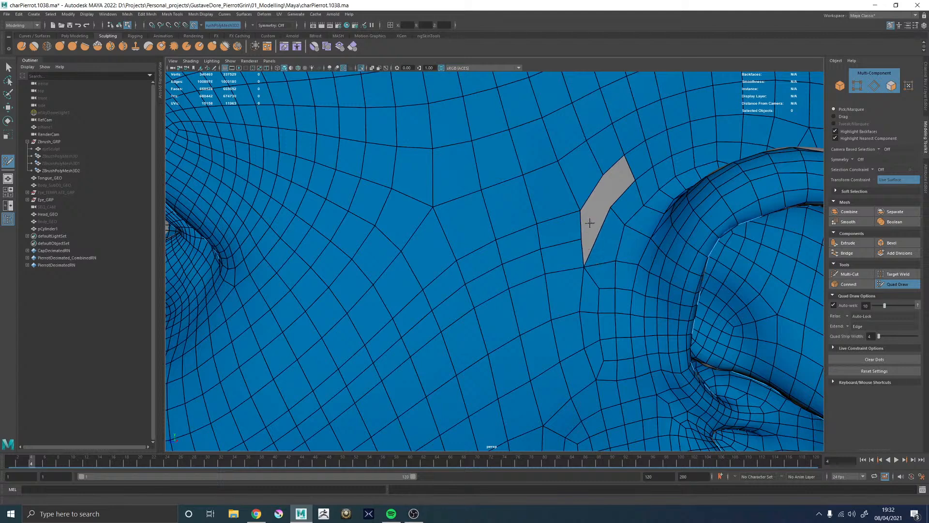
Reposition the opening's front and ear-side vertices, and fill its upper part with quads
{"action": "mouse_move", "coordinate": [580, 212]}
{"action": "left_mouse_down"}
{"action": "mouse_move", "coordinate": [573, 198]}
{"action": "mouse_move", "coordinate": [593, 168]}
{"action": "left_mouse_up"}
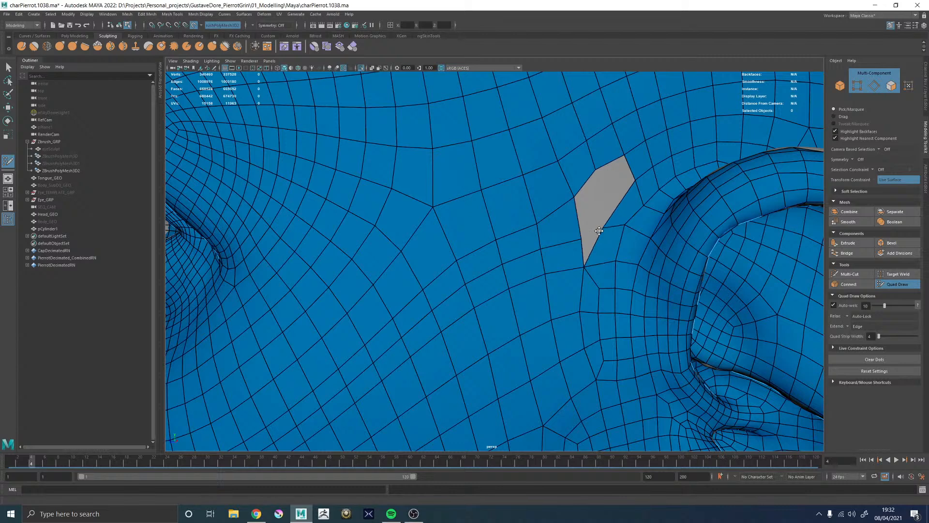
{"action": "mouse_move", "coordinate": [584, 264]}
{"action": "left_mouse_down"}
{"action": "mouse_move", "coordinate": [580, 239]}
{"action": "mouse_move", "coordinate": [611, 225]}
{"action": "mouse_move", "coordinate": [601, 220]}
{"action": "left_mouse_up"}
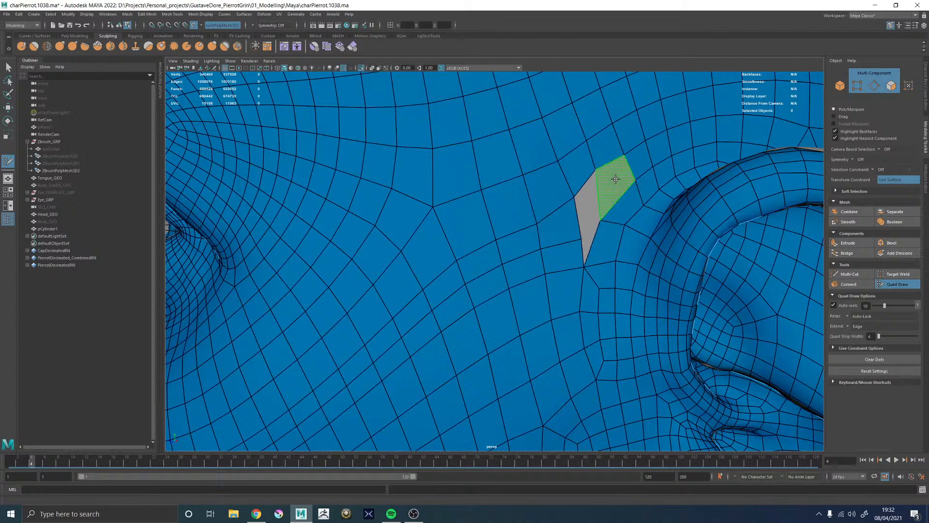
{"action": "left_click", "coordinate": [586, 218], "text": "shift"}
{"action": "left_click", "coordinate": [587, 221], "text": "shift"}
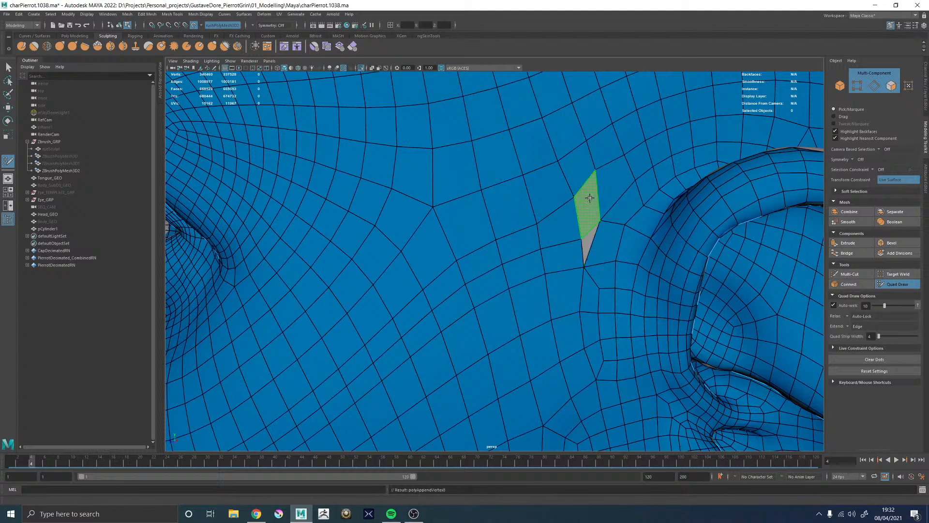
Relax the mesh below the opening and weld its border vertices to close the remaining triangular gap
{"action": "middle_click_drag", "start_coordinate": [607, 246], "coordinate": [586, 249], "text": "alt"}
{"action": "mouse_move", "coordinate": [551, 261]}
{"action": "left_mouse_down", "text": "shift"}
{"action": "mouse_move", "coordinate": [562, 213]}
{"action": "mouse_move", "coordinate": [544, 270]}
{"action": "left_mouse_up", "text": "shift"}
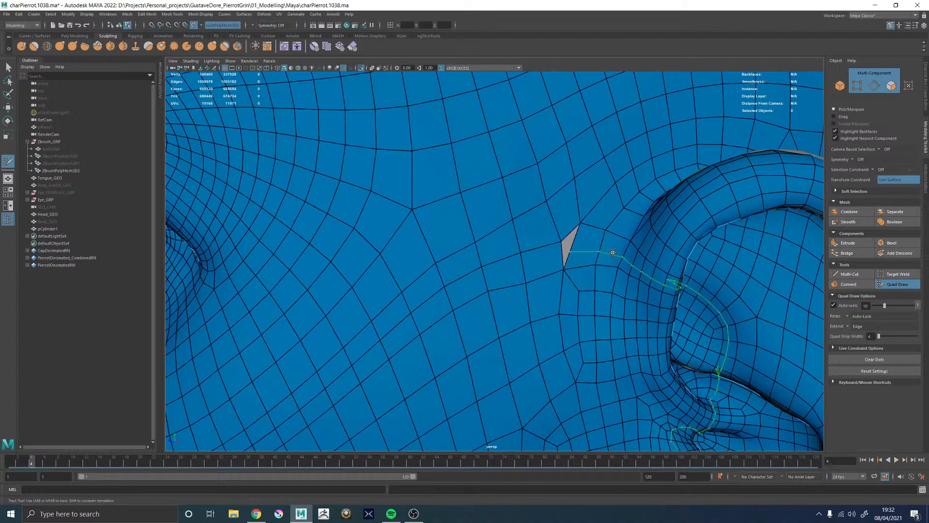
{"action": "right_click_drag", "start_coordinate": [638, 257], "coordinate": [492, 286], "text": "alt"}
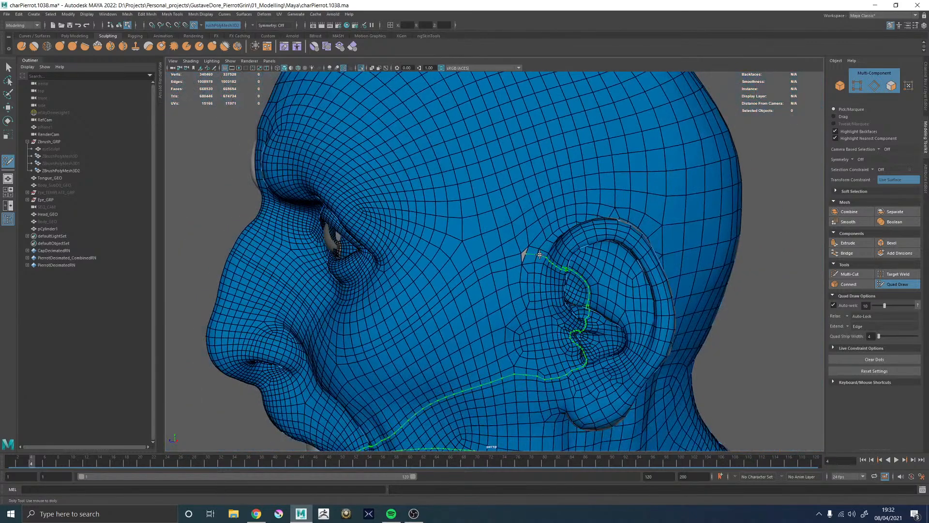
{"action": "right_click_drag", "start_coordinate": [539, 254], "coordinate": [568, 289], "text": "alt"}
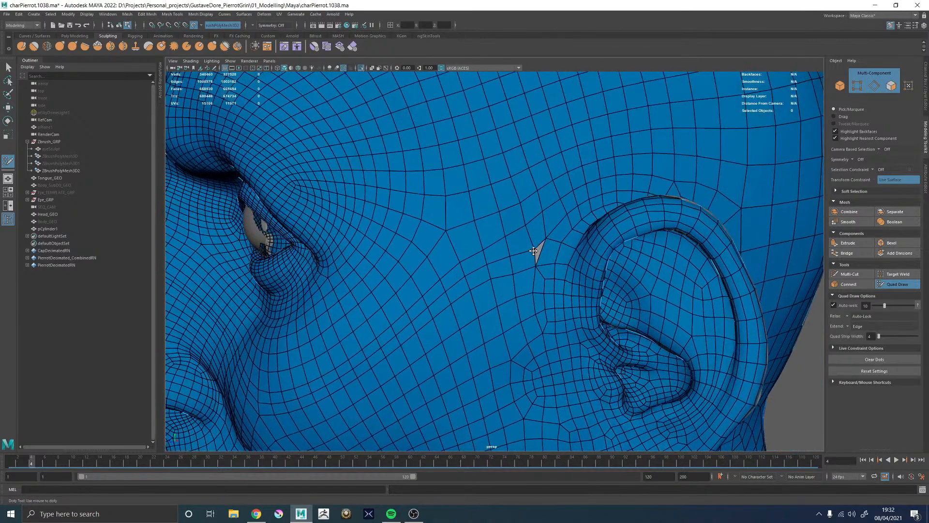
{"action": "left_click_drag", "start_coordinate": [534, 250], "coordinate": [544, 240]}
{"action": "left_click_drag", "start_coordinate": [531, 282], "coordinate": [548, 251], "text": "alt"}
{"action": "right_click_drag", "start_coordinate": [574, 239], "coordinate": [421, 236], "text": "alt"}
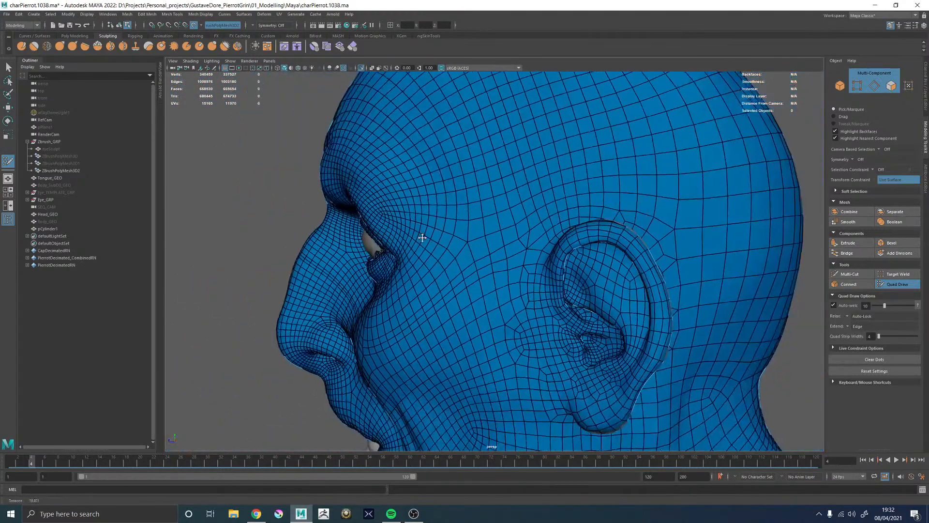
Delete the edge loop running from in front of the ear up across the temple, and resume Quad Draw on the head
{"action": "middle_click_drag", "start_coordinate": [536, 224], "coordinate": [538, 285], "text": "alt"}
{"action": "right_click_drag", "start_coordinate": [505, 282], "coordinate": [531, 288], "text": "alt"}
{"action": "mouse_move", "coordinate": [528, 285]}
{"action": "left_mouse_down", "text": "alt"}
{"action": "mouse_move", "coordinate": [536, 287]}
{"action": "mouse_move", "coordinate": [514, 307]}
{"action": "left_mouse_up", "text": "alt"}
{"action": "key", "text": "w"}
{"action": "mouse_move", "coordinate": [514, 309]}
{"action": "right_mouse_down"}
{"action": "mouse_move", "coordinate": [508, 266]}
{"action": "mouse_move", "coordinate": [521, 286]}
{"action": "mouse_move", "coordinate": [513, 257]}
{"action": "mouse_move", "coordinate": [546, 253]}
{"action": "right_mouse_up"}
{"action": "double_click", "coordinate": [523, 290]}
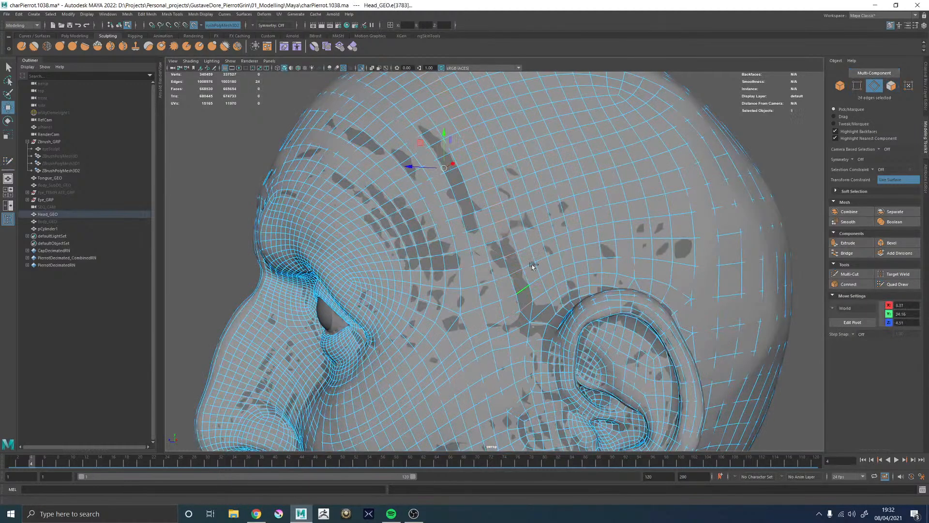
{"action": "right_click_drag", "start_coordinate": [474, 307], "coordinate": [526, 250]}
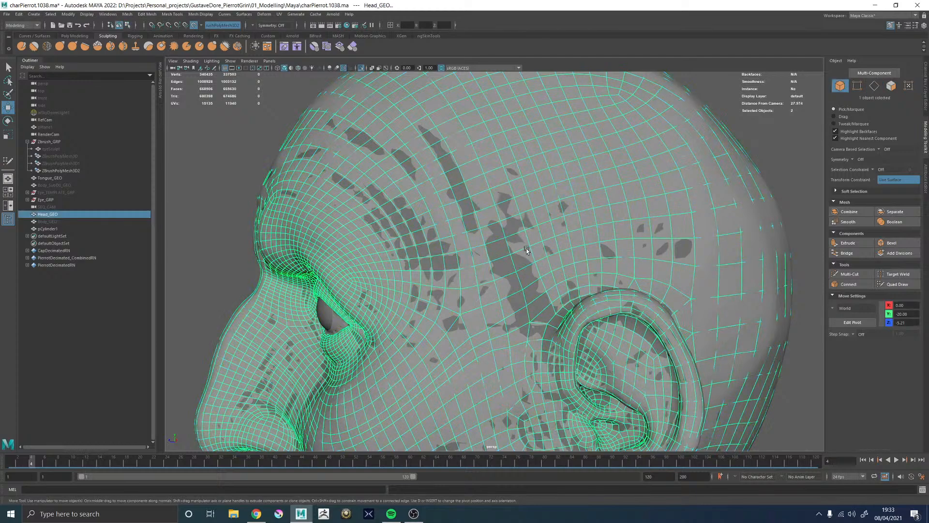
{"action": "left_click", "coordinate": [894, 284]}
{"action": "middle_click_drag", "start_coordinate": [447, 346], "coordinate": [461, 264], "text": "alt"}
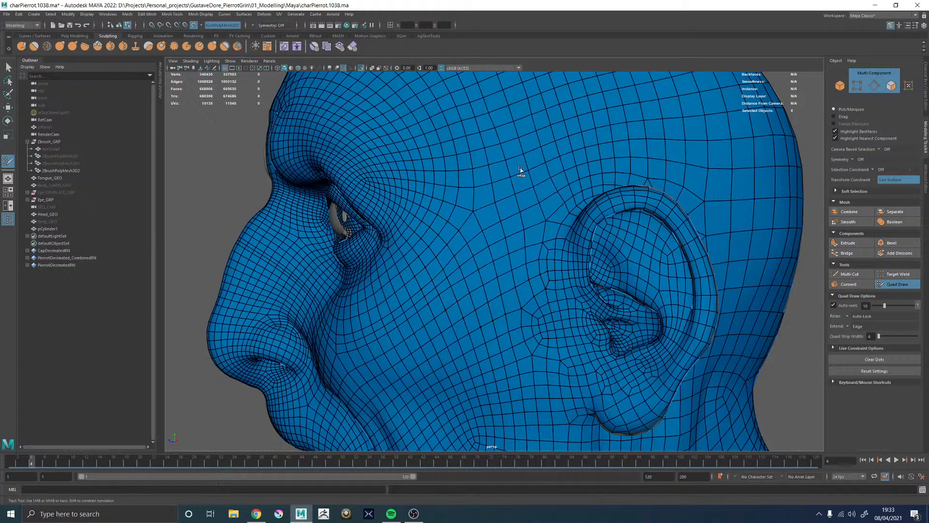
Relax the mesh from above the front of the ear up across the temple
{"action": "middle_click_drag", "start_coordinate": [519, 175], "coordinate": [521, 250], "text": "alt"}
{"action": "left_click_drag", "start_coordinate": [524, 229], "coordinate": [472, 145], "text": "shift"}
{"action": "right_click_drag", "start_coordinate": [469, 146], "coordinate": [410, 162], "text": "alt"}
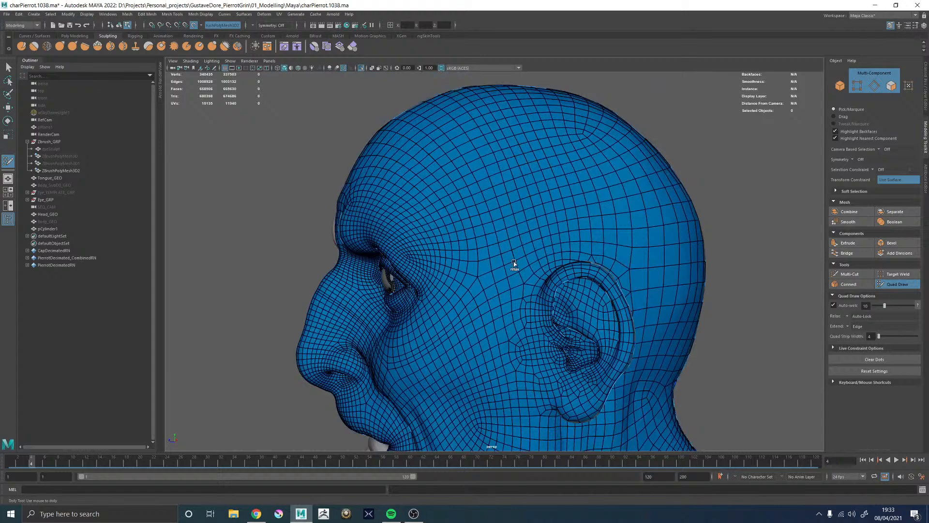
Examine the retopologized half of the head from the crown to the nose, mouth and front of the face
{"action": "left_click_drag", "start_coordinate": [483, 200], "coordinate": [442, 186], "text": "alt"}
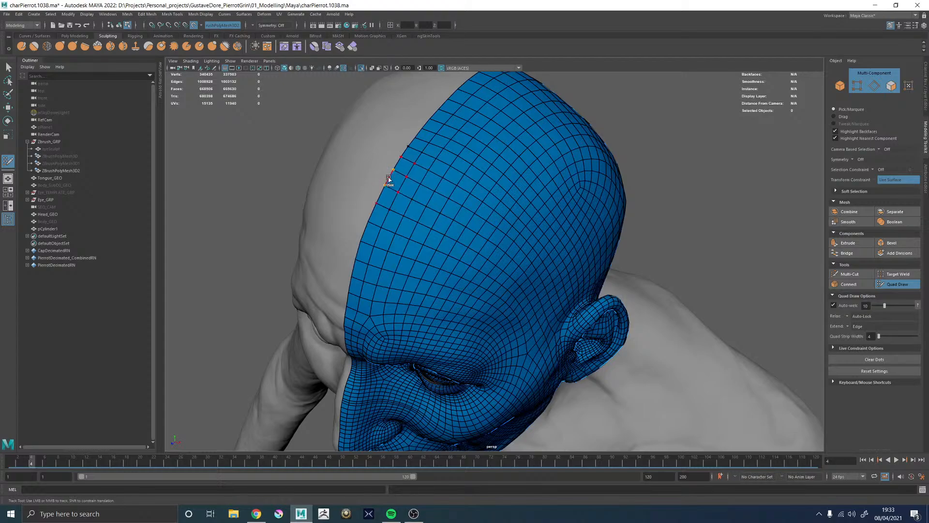
{"action": "left_click_drag", "start_coordinate": [377, 208], "coordinate": [485, 193], "text": "alt"}
{"action": "scroll", "coordinate": [486, 192], "scroll_direction": "up", "scroll_amount": 3}
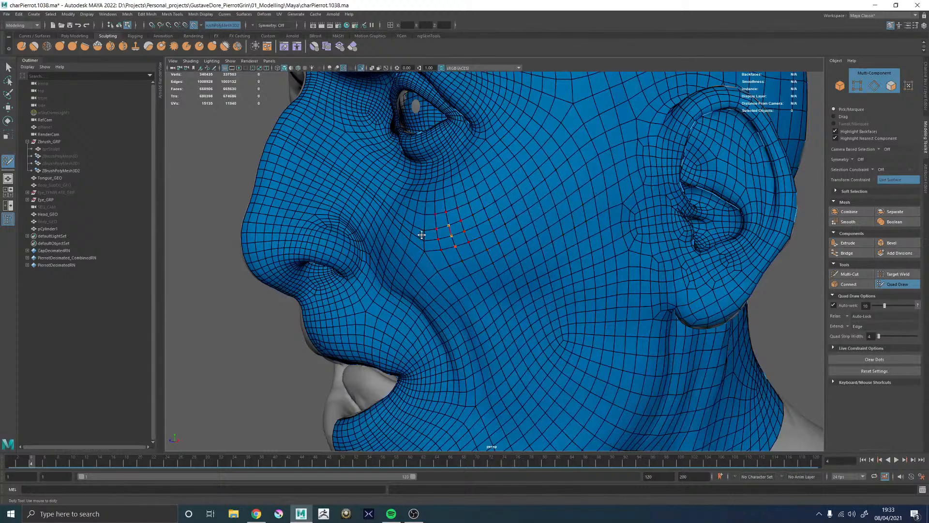
{"action": "middle_click_drag", "start_coordinate": [382, 206], "coordinate": [456, 260], "text": "alt"}
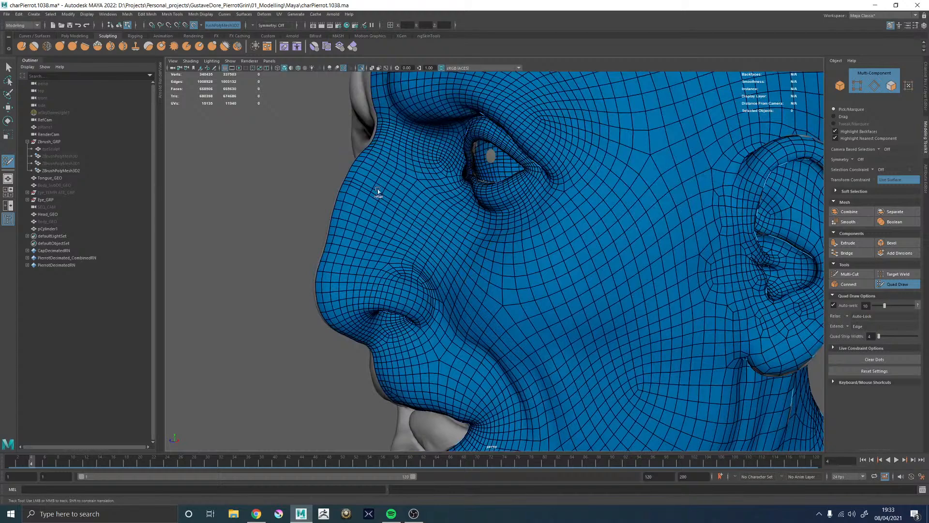
{"action": "left_click_drag", "start_coordinate": [344, 181], "coordinate": [459, 236], "text": "alt"}
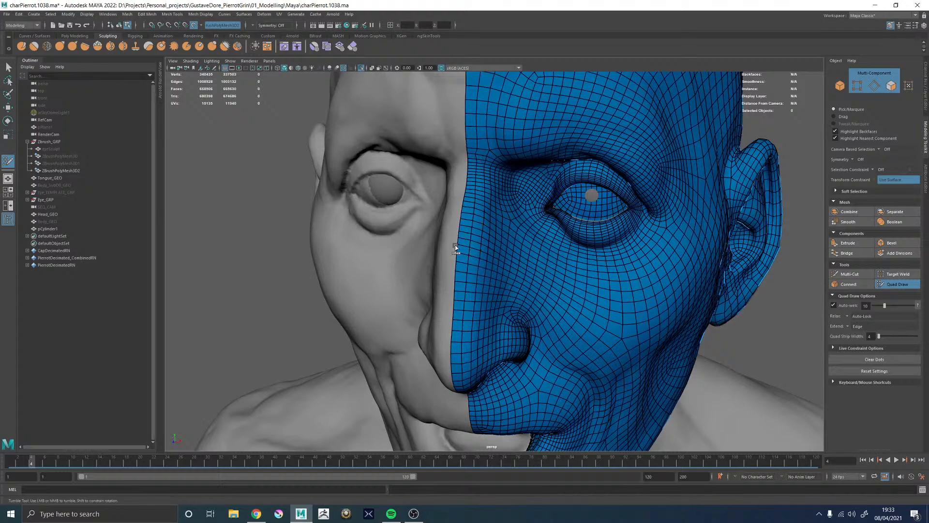
{"action": "left_click_drag", "start_coordinate": [580, 259], "coordinate": [512, 243], "text": "alt"}
{"action": "right_click_drag", "start_coordinate": [513, 243], "coordinate": [387, 218], "text": "alt"}
{"action": "mouse_move", "coordinate": [677, 219]}
{"action": "left_mouse_down", "text": "alt"}
{"action": "mouse_move", "coordinate": [730, 222]}
{"action": "mouse_move", "coordinate": [662, 229]}
{"action": "left_mouse_up", "text": "alt"}
{"action": "scroll", "coordinate": [663, 229], "scroll_direction": "up", "scroll_amount": 6}
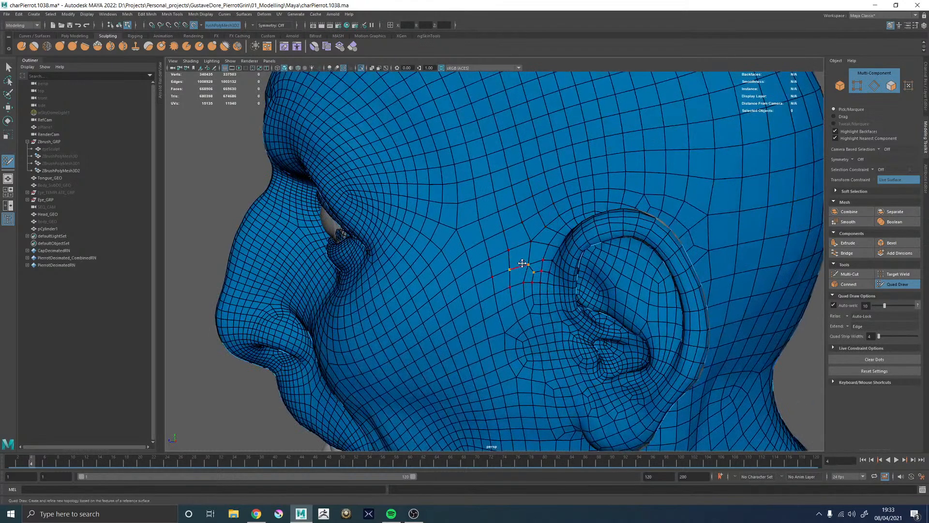
Examine the edge flow in front of the ear's upper rim and along the full head profile
{"action": "left_click_drag", "start_coordinate": [525, 253], "coordinate": [493, 228], "text": "alt"}
{"action": "right_click_drag", "start_coordinate": [494, 228], "coordinate": [573, 266], "text": "alt"}
{"action": "middle_click_drag", "start_coordinate": [528, 240], "coordinate": [521, 258], "text": "alt"}
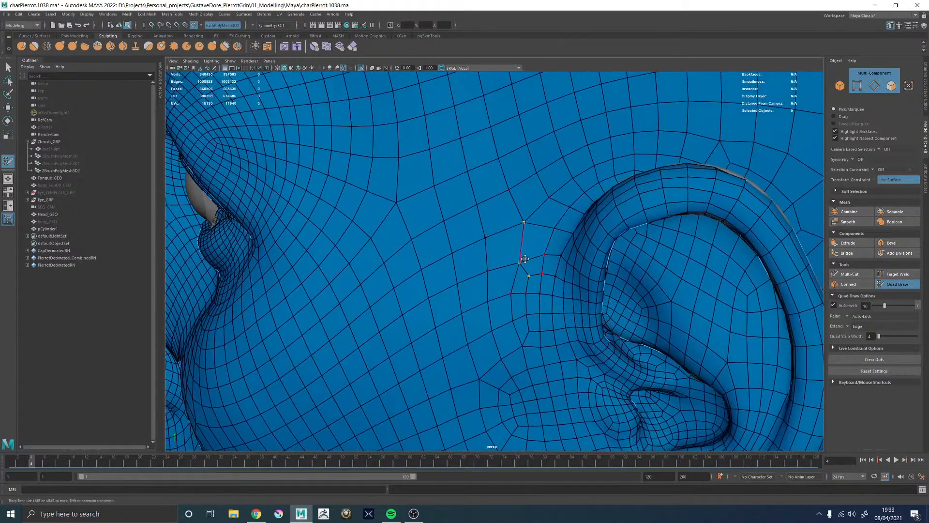
{"action": "right_click_drag", "start_coordinate": [525, 258], "coordinate": [571, 277], "text": "alt"}
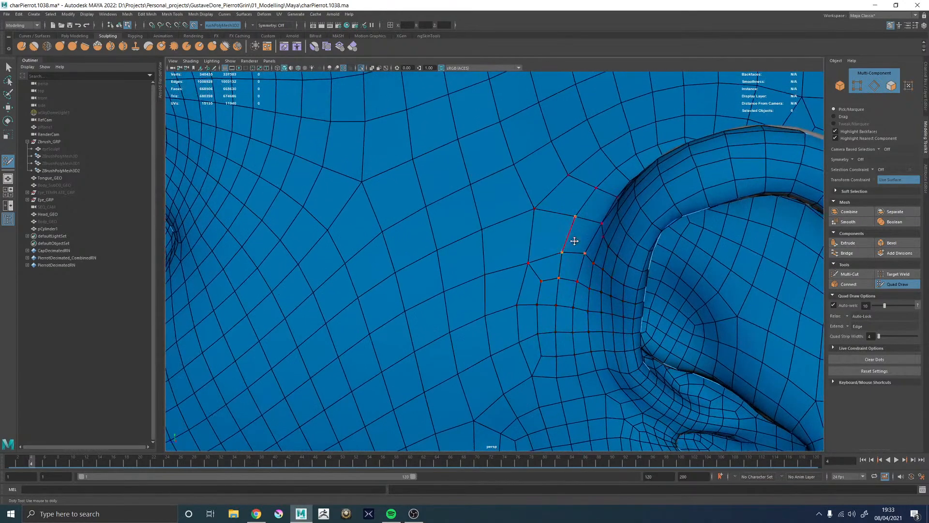
{"action": "right_click_drag", "start_coordinate": [574, 241], "coordinate": [519, 236], "text": "alt"}
{"action": "left_click", "coordinate": [507, 237], "text": "ctrl+shift"}
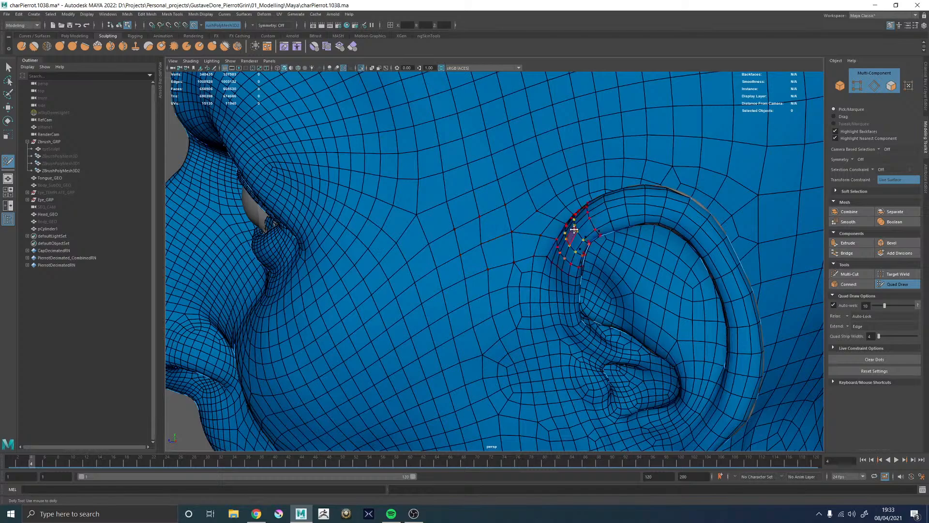
{"action": "right_click_drag", "start_coordinate": [574, 230], "coordinate": [408, 224], "text": "alt"}
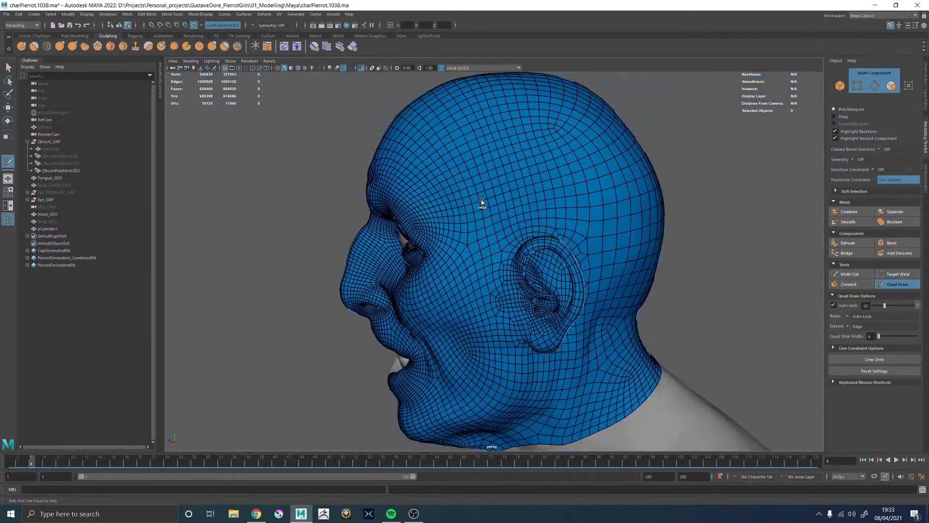
{"action": "right_click_drag", "start_coordinate": [521, 203], "coordinate": [475, 116], "text": "alt"}
Examine the edge flow behind the ear, from the lower pole up to the upper rim
{"action": "left_click_drag", "start_coordinate": [567, 224], "coordinate": [518, 233], "text": "alt"}
{"action": "right_click_drag", "start_coordinate": [523, 246], "coordinate": [662, 266], "text": "alt"}
{"action": "left_click_drag", "start_coordinate": [611, 194], "coordinate": [585, 206], "text": "alt"}
{"action": "middle_click_drag", "start_coordinate": [585, 205], "coordinate": [518, 206], "text": "alt"}
{"action": "left_click_drag", "start_coordinate": [518, 206], "coordinate": [498, 218], "text": "alt"}
{"action": "right_click_drag", "start_coordinate": [497, 217], "coordinate": [552, 221], "text": "alt"}
{"action": "middle_click_drag", "start_coordinate": [470, 220], "coordinate": [538, 233], "text": "alt"}
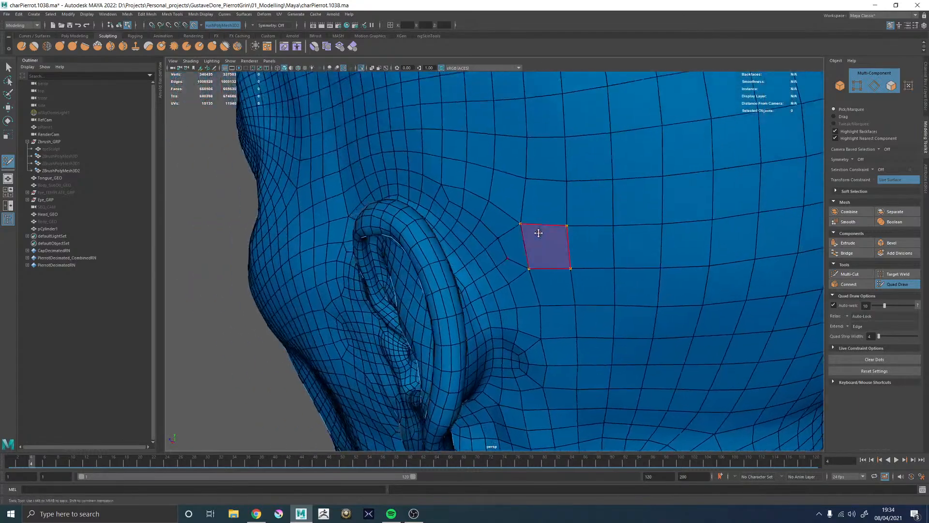
{"action": "mouse_move", "coordinate": [473, 222]}
{"action": "left_mouse_down", "text": "alt"}
{"action": "mouse_move", "coordinate": [522, 214]}
{"action": "mouse_move", "coordinate": [520, 245]}
{"action": "mouse_move", "coordinate": [504, 214]}
{"action": "left_mouse_up", "text": "alt"}
{"action": "right_click_drag", "start_coordinate": [504, 214], "coordinate": [519, 233], "text": "alt"}
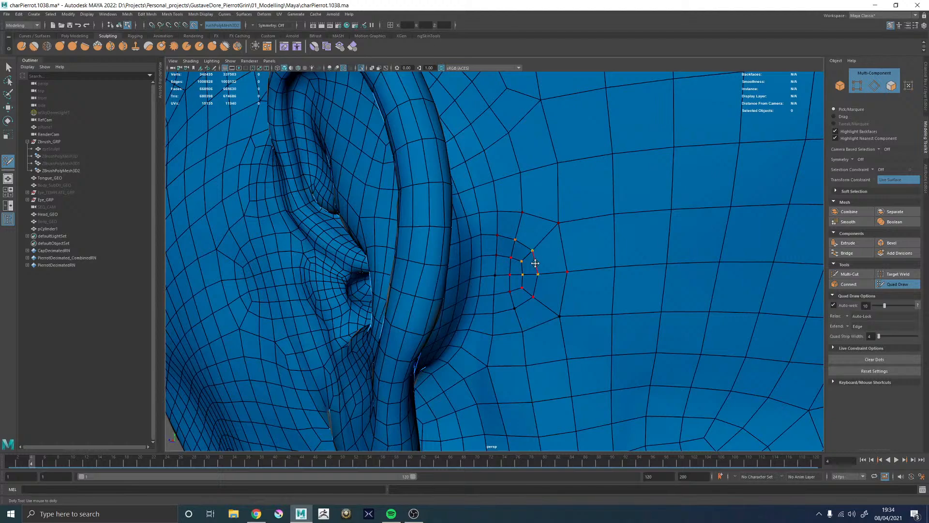
{"action": "middle_click_drag", "start_coordinate": [553, 273], "coordinate": [548, 259], "text": "alt"}
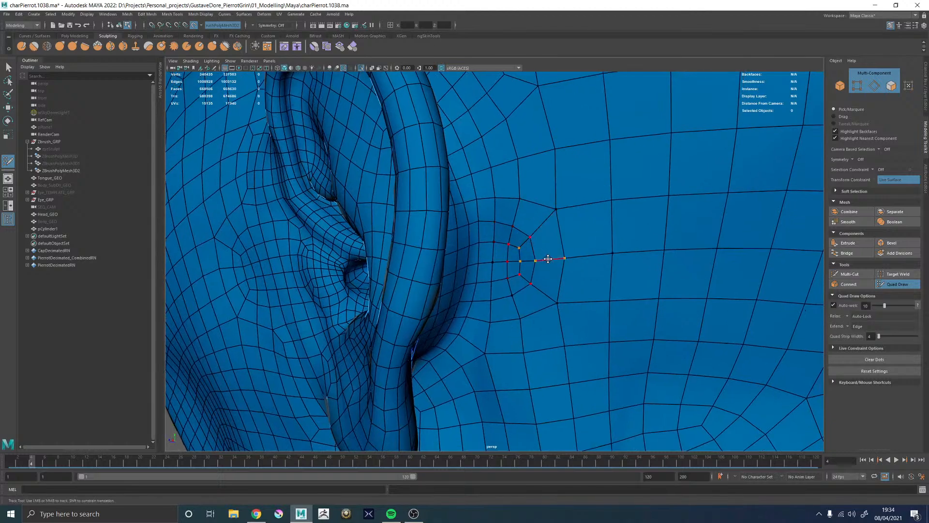
{"action": "left_click_drag", "start_coordinate": [556, 247], "coordinate": [560, 257], "text": "alt"}
{"action": "middle_click_drag", "start_coordinate": [559, 257], "coordinate": [579, 313], "text": "alt"}
{"action": "left_click_drag", "start_coordinate": [545, 257], "coordinate": [561, 257], "text": "alt"}
{"action": "middle_click_drag", "start_coordinate": [561, 257], "coordinate": [583, 256], "text": "alt"}
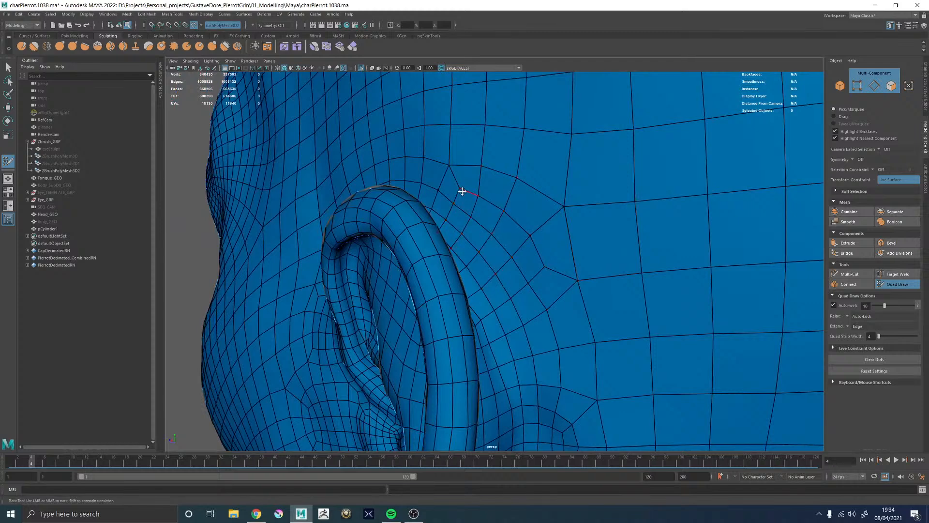
Clear the faces behind the ear's upper rim and rebuild the opening's ear-side border with a welded strip of quads
{"action": "mouse_move", "coordinate": [462, 191]}
{"action": "left_mouse_down"}
{"action": "mouse_move", "coordinate": [455, 193]}
{"action": "mouse_move", "coordinate": [488, 188]}
{"action": "mouse_move", "coordinate": [556, 242]}
{"action": "mouse_move", "coordinate": [550, 277]}
{"action": "mouse_move", "coordinate": [481, 207]}
{"action": "mouse_move", "coordinate": [471, 202]}
{"action": "mouse_move", "coordinate": [458, 217]}
{"action": "mouse_move", "coordinate": [443, 189]}
{"action": "left_mouse_up"}
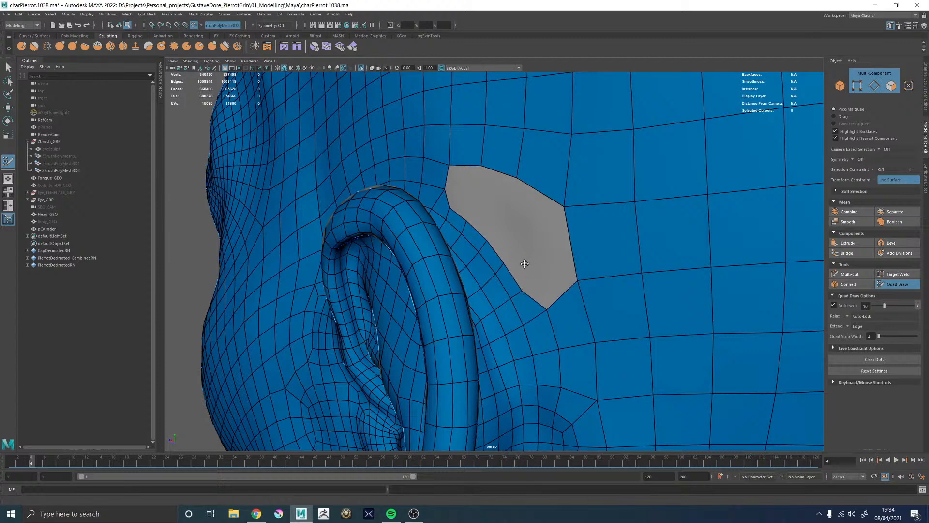
{"action": "left_click", "coordinate": [526, 261], "text": "shift"}
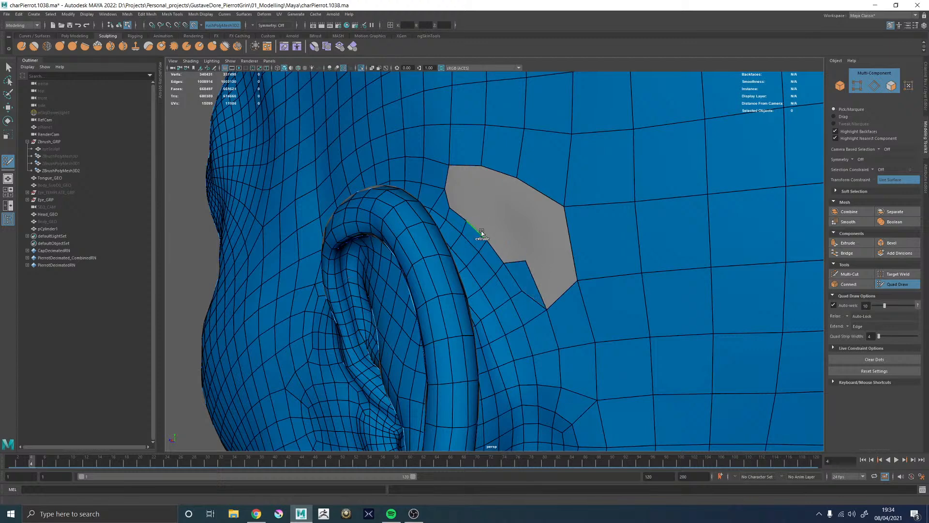
{"action": "left_click_drag", "start_coordinate": [481, 233], "coordinate": [491, 223], "text": "ctrl"}
{"action": "left_click_drag", "start_coordinate": [455, 193], "coordinate": [455, 183]}
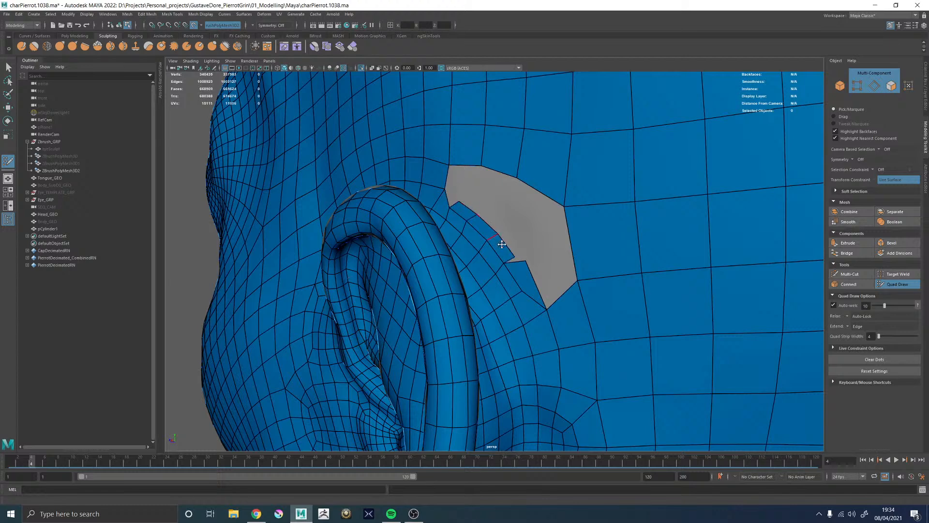
{"action": "left_click_drag", "start_coordinate": [502, 244], "coordinate": [521, 259]}
{"action": "left_click_drag", "start_coordinate": [459, 199], "coordinate": [446, 190]}
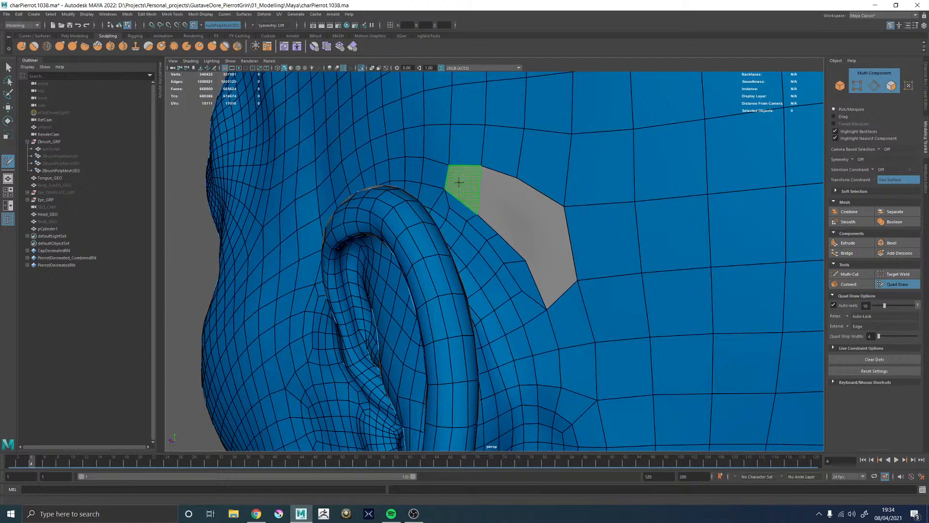
Fill the opening behind the ear's upper rim with quads and relax the mesh beside it
{"action": "left_click", "coordinate": [459, 182], "text": "shift"}
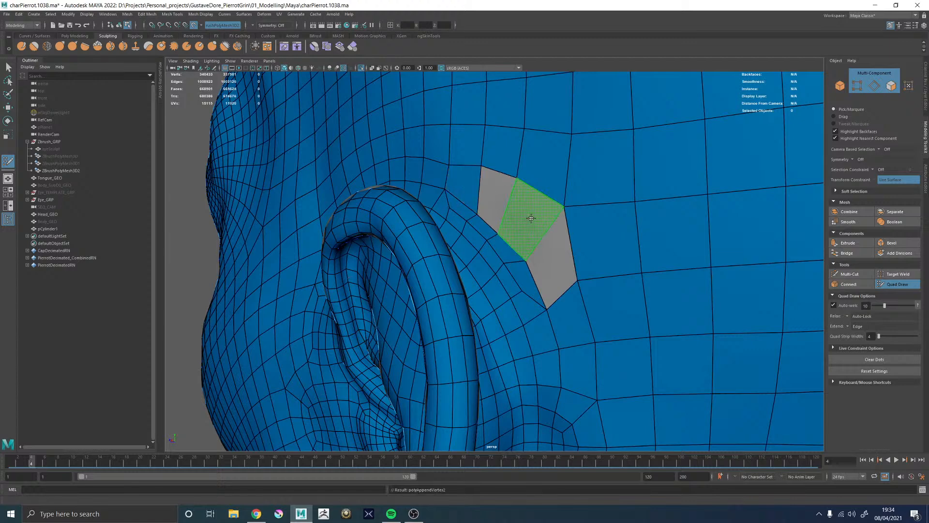
{"action": "left_click", "coordinate": [530, 222], "text": "shift"}
{"action": "left_click", "coordinate": [562, 262], "text": "shift"}
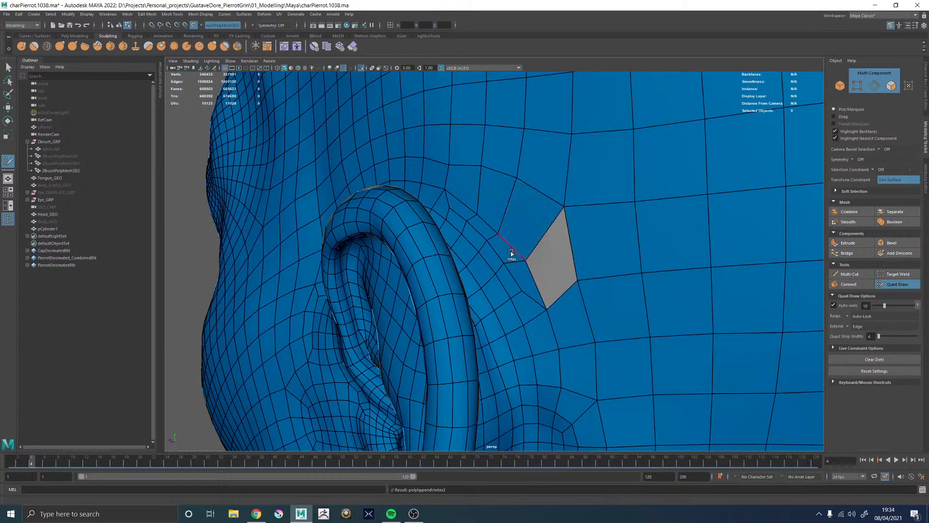
{"action": "mouse_move", "coordinate": [502, 228]}
{"action": "left_mouse_down", "text": "shift"}
{"action": "mouse_move", "coordinate": [502, 245]}
{"action": "mouse_move", "coordinate": [481, 210]}
{"action": "left_mouse_up", "text": "shift"}
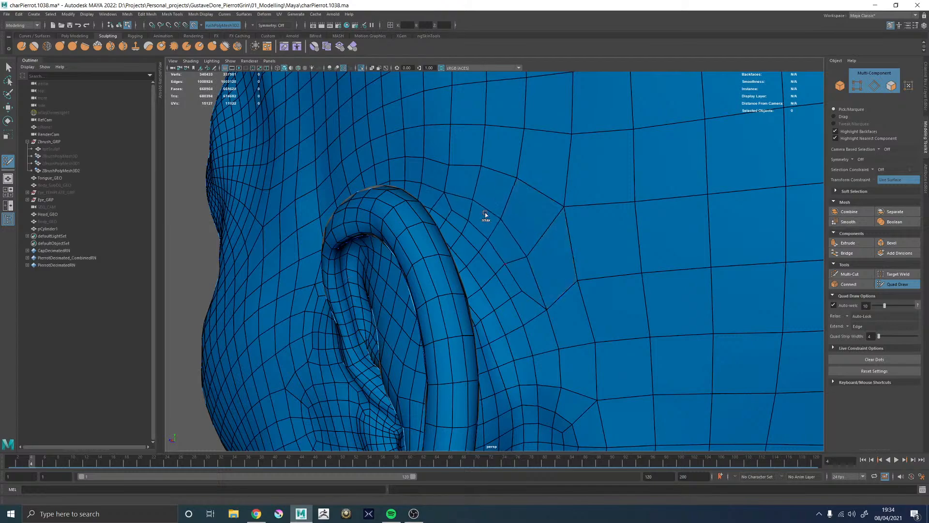
{"action": "right_click_drag", "start_coordinate": [595, 260], "coordinate": [485, 199], "text": "alt"}
{"action": "left_click_drag", "start_coordinate": [485, 199], "coordinate": [479, 236], "text": "alt"}
{"action": "scroll", "coordinate": [471, 222], "scroll_direction": "up", "scroll_amount": 6}
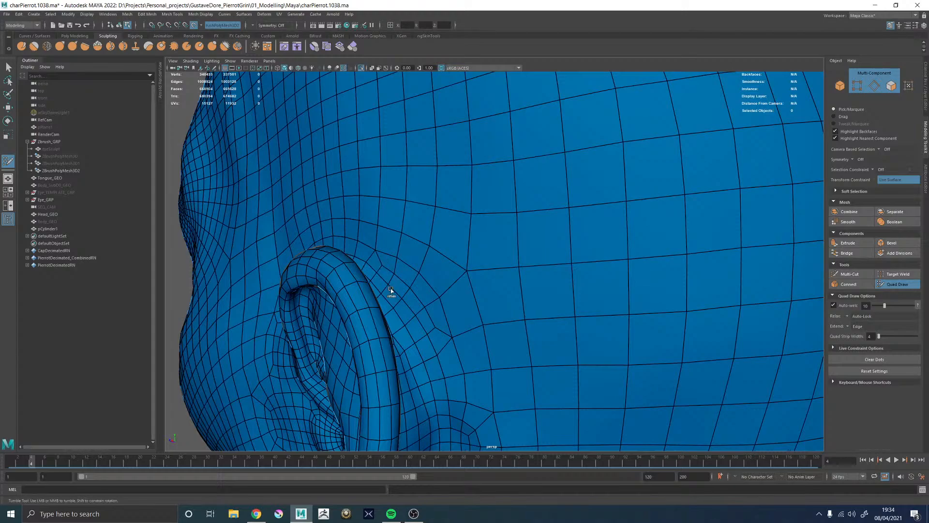
Examine the head mesh's edge flow around the ear and the area behind it
{"action": "middle_click_drag", "start_coordinate": [467, 295], "coordinate": [551, 238], "text": "alt"}
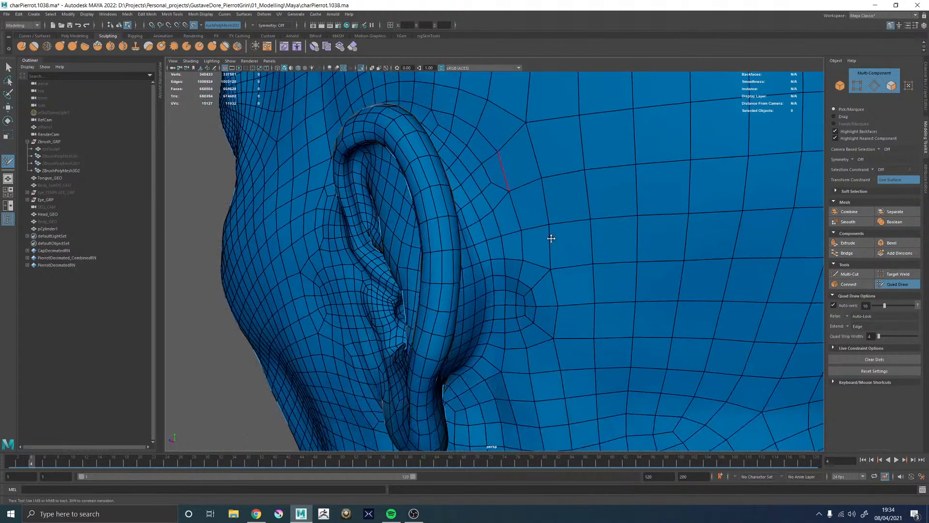
{"action": "scroll", "coordinate": [551, 238], "scroll_direction": "down", "scroll_amount": 6}
{"action": "left_click_drag", "start_coordinate": [550, 291], "coordinate": [501, 243], "text": "alt"}
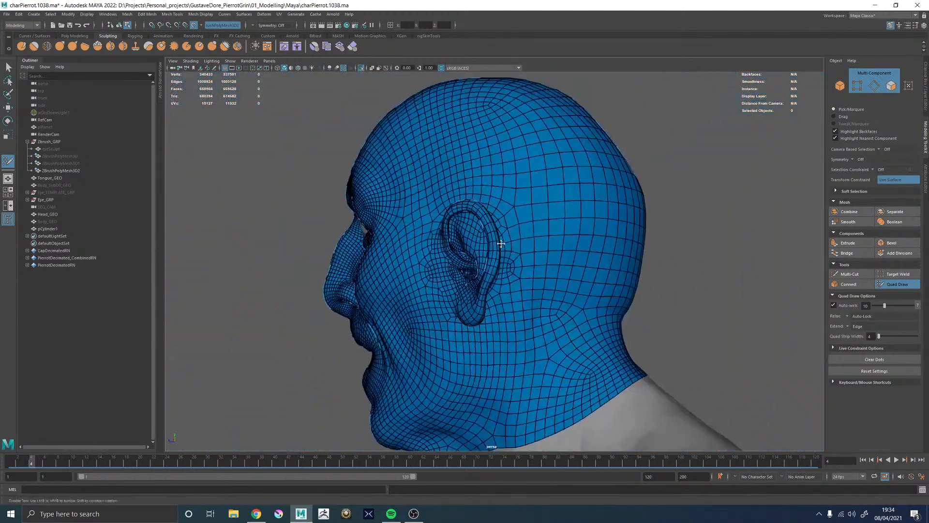
{"action": "middle_click_drag", "start_coordinate": [501, 243], "coordinate": [456, 227], "text": "alt"}
{"action": "right_click_drag", "start_coordinate": [457, 226], "coordinate": [651, 344], "text": "alt"}
{"action": "middle_click_drag", "start_coordinate": [473, 240], "coordinate": [502, 259], "text": "alt"}
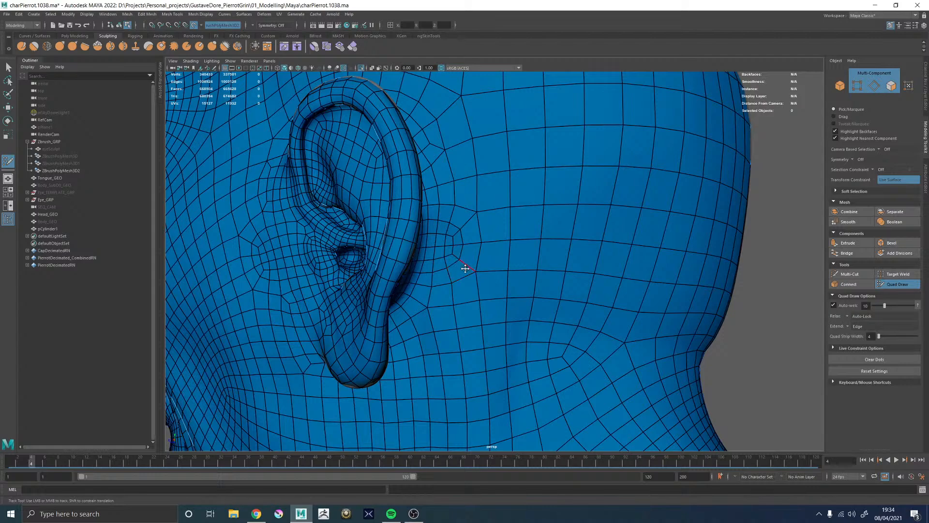
{"action": "right_click_drag", "start_coordinate": [466, 270], "coordinate": [525, 262], "text": "alt"}
{"action": "left_click_drag", "start_coordinate": [513, 256], "coordinate": [466, 234], "text": "alt"}
{"action": "mouse_move", "coordinate": [466, 234]}
{"action": "middle_mouse_down", "text": "alt"}
{"action": "mouse_move", "coordinate": [497, 251]}
{"action": "mouse_move", "coordinate": [491, 260]}
{"action": "middle_mouse_up", "text": "alt"}
{"action": "right_click_drag", "start_coordinate": [490, 260], "coordinate": [498, 263], "text": "alt"}
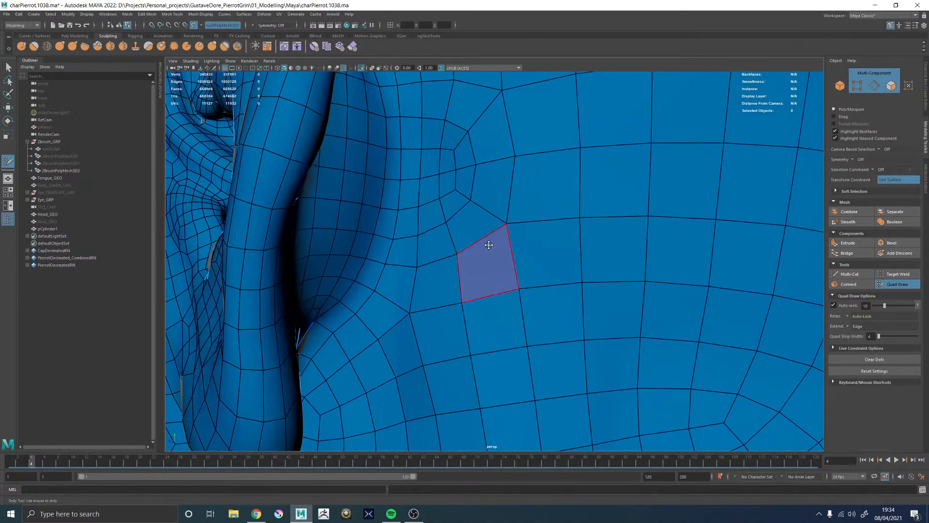
Delete the uneven faces behind the ear's lower half and refill the gap with new Quad Draw quads around an added point
{"action": "middle_click_drag", "start_coordinate": [478, 223], "coordinate": [490, 247], "text": "alt"}
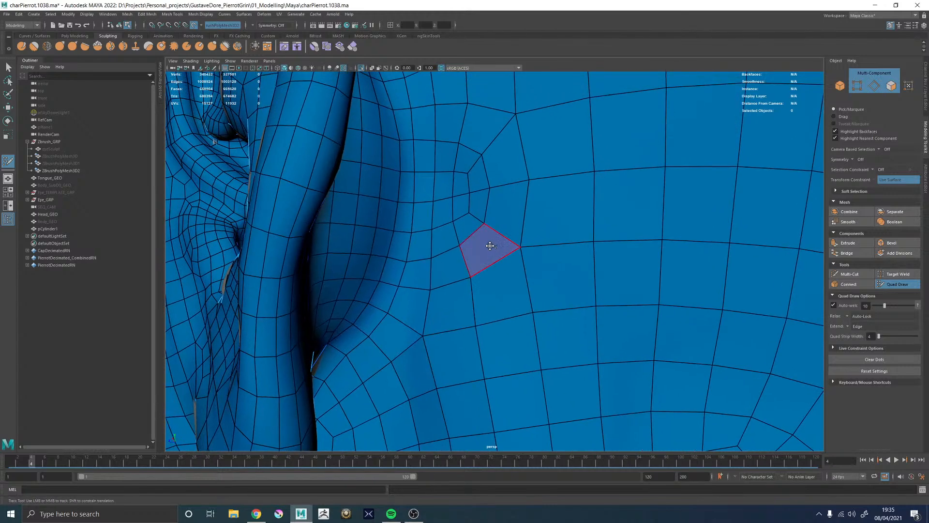
{"action": "mouse_move", "coordinate": [470, 224]}
{"action": "left_mouse_down", "text": "ctrl+shift"}
{"action": "mouse_move", "coordinate": [498, 276]}
{"action": "mouse_move", "coordinate": [523, 244]}
{"action": "mouse_move", "coordinate": [476, 221]}
{"action": "left_mouse_up", "text": "ctrl+shift"}
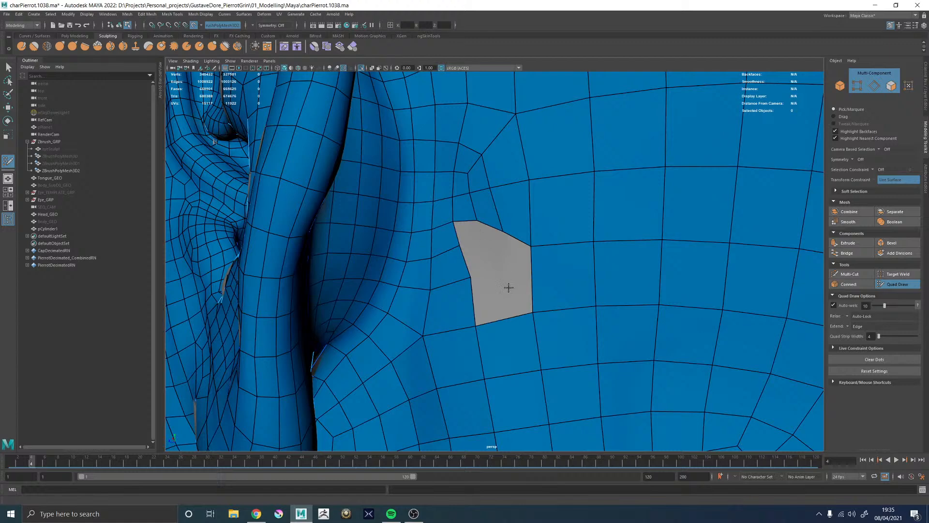
{"action": "left_click", "coordinate": [522, 270], "text": "shift"}
{"action": "left_click", "coordinate": [472, 278], "text": "shift"}
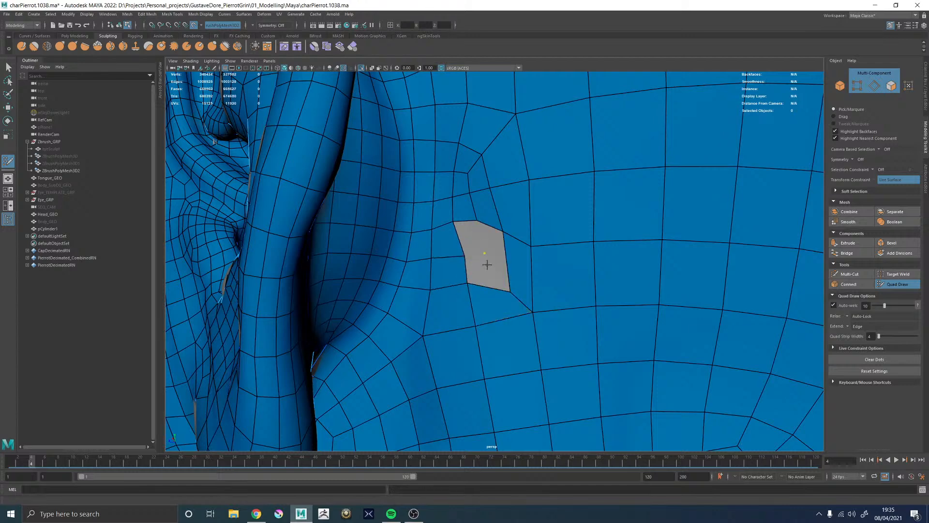
{"action": "left_click", "coordinate": [492, 269], "text": "shift"}
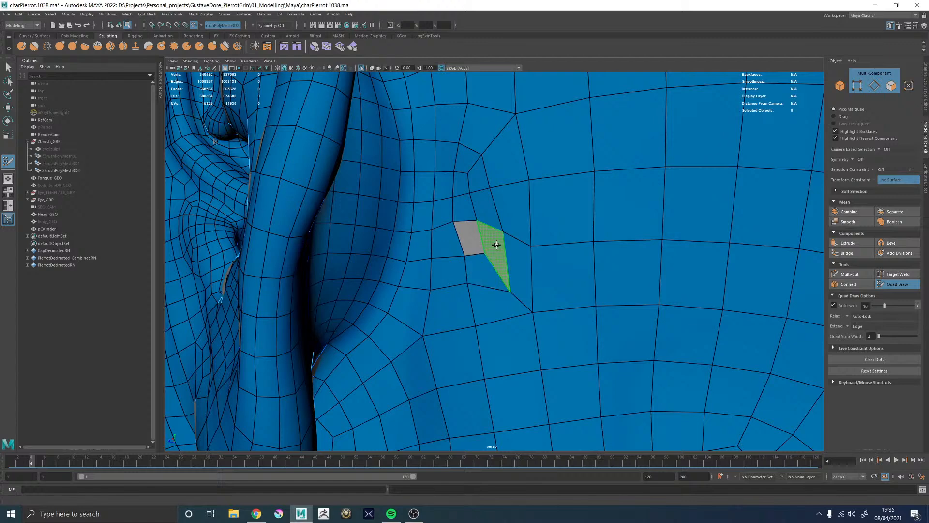
{"action": "left_click", "coordinate": [473, 238], "text": "shift"}
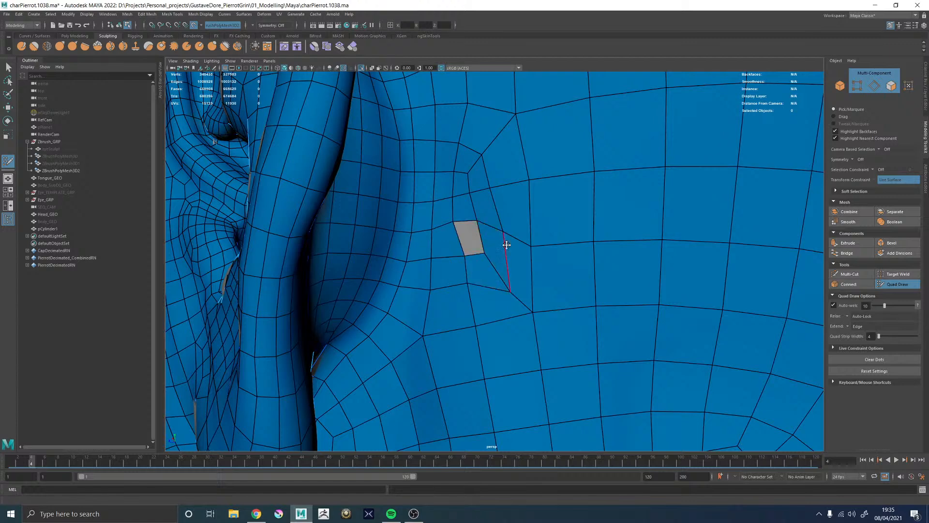
{"action": "right_click_drag", "start_coordinate": [571, 222], "coordinate": [459, 219], "text": "alt"}
{"action": "mouse_move", "coordinate": [491, 228]}
{"action": "left_mouse_down", "text": "shift"}
{"action": "mouse_move", "coordinate": [475, 241]}
{"action": "mouse_move", "coordinate": [560, 216]}
{"action": "mouse_move", "coordinate": [517, 188]}
{"action": "mouse_move", "coordinate": [619, 255]}
{"action": "mouse_move", "coordinate": [568, 240]}
{"action": "left_mouse_up", "text": "shift"}
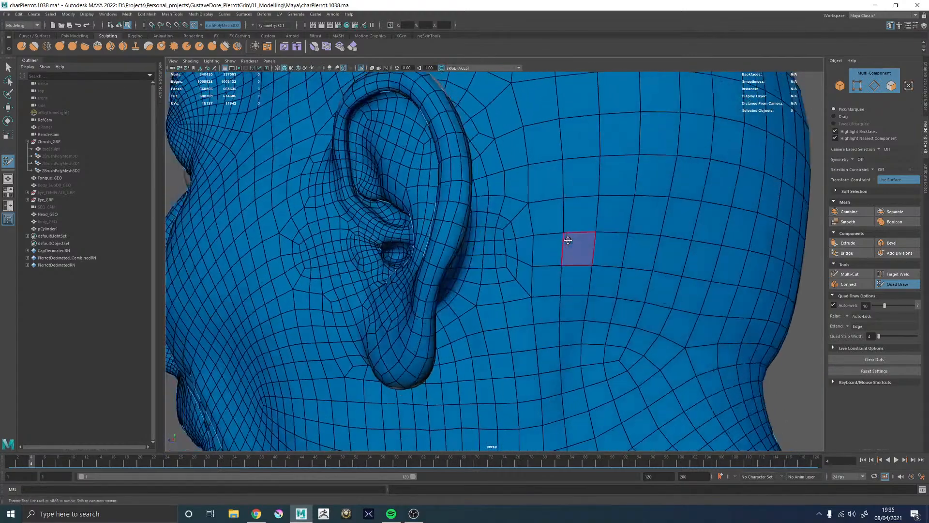
Inspect the edge flow behind the ear from several angles, from the upper rim to the earlobe
{"action": "mouse_move", "coordinate": [568, 240]}
{"action": "middle_mouse_down", "text": "alt"}
{"action": "mouse_move", "coordinate": [512, 197]}
{"action": "mouse_move", "coordinate": [530, 220]}
{"action": "middle_mouse_up", "text": "alt"}
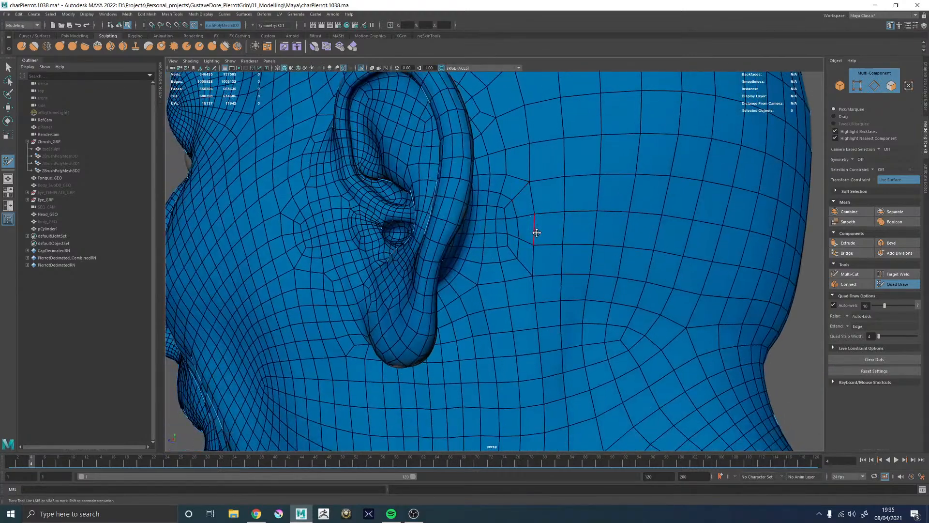
{"action": "mouse_move", "coordinate": [527, 245]}
{"action": "left_mouse_down", "text": "alt"}
{"action": "mouse_move", "coordinate": [508, 240]}
{"action": "mouse_move", "coordinate": [520, 230]}
{"action": "mouse_move", "coordinate": [517, 251]}
{"action": "left_mouse_up", "text": "alt"}
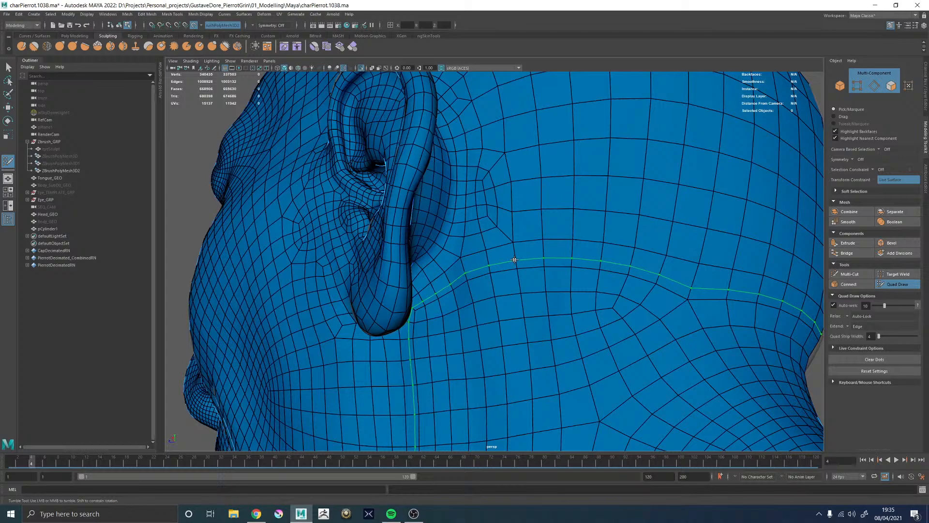
{"action": "mouse_move", "coordinate": [494, 238]}
{"action": "left_mouse_down", "text": "alt"}
{"action": "mouse_move", "coordinate": [427, 191]}
{"action": "mouse_move", "coordinate": [480, 238]}
{"action": "left_mouse_up", "text": "alt"}
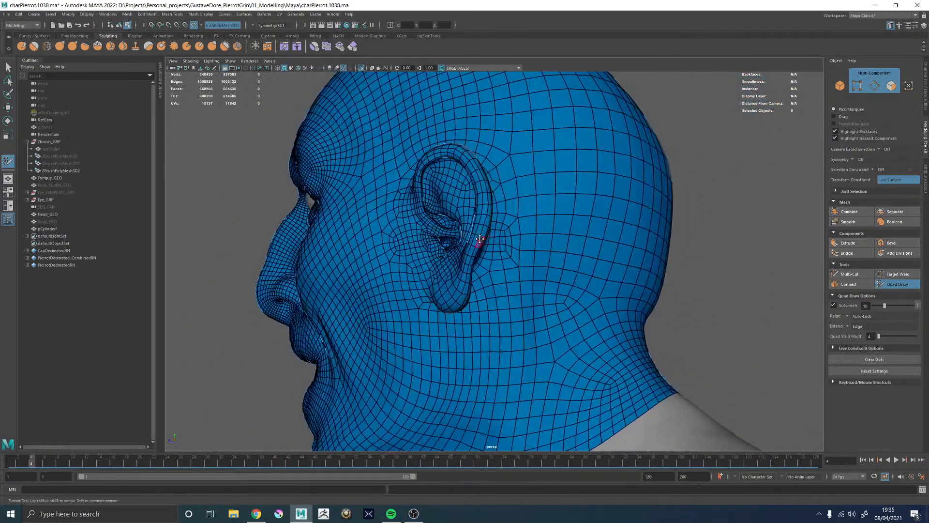
{"action": "right_click_drag", "start_coordinate": [479, 239], "coordinate": [554, 274], "text": "alt"}
{"action": "left_click_drag", "start_coordinate": [554, 273], "coordinate": [489, 220], "text": "alt"}
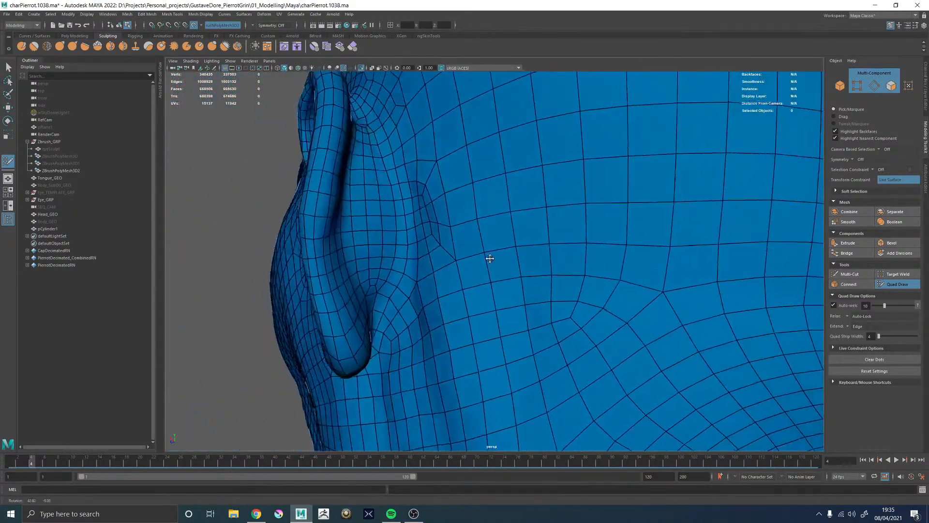
{"action": "right_click_drag", "start_coordinate": [473, 193], "coordinate": [567, 275], "text": "alt"}
{"action": "left_click_drag", "start_coordinate": [481, 226], "coordinate": [504, 242], "text": "alt"}
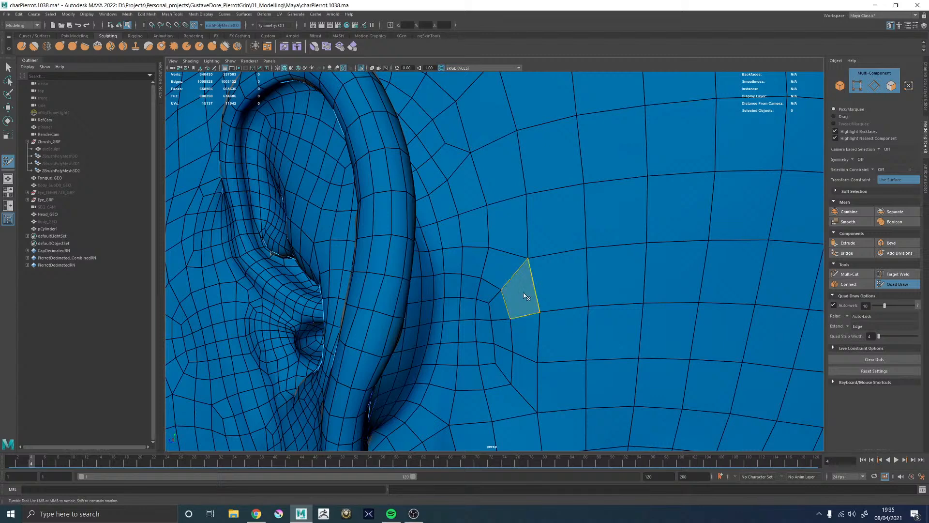
{"action": "mouse_move", "coordinate": [524, 293]}
{"action": "left_mouse_down", "text": "ctrl+shift"}
{"action": "mouse_move", "coordinate": [496, 237]}
{"action": "mouse_move", "coordinate": [483, 246]}
{"action": "left_mouse_up", "text": "ctrl+shift"}
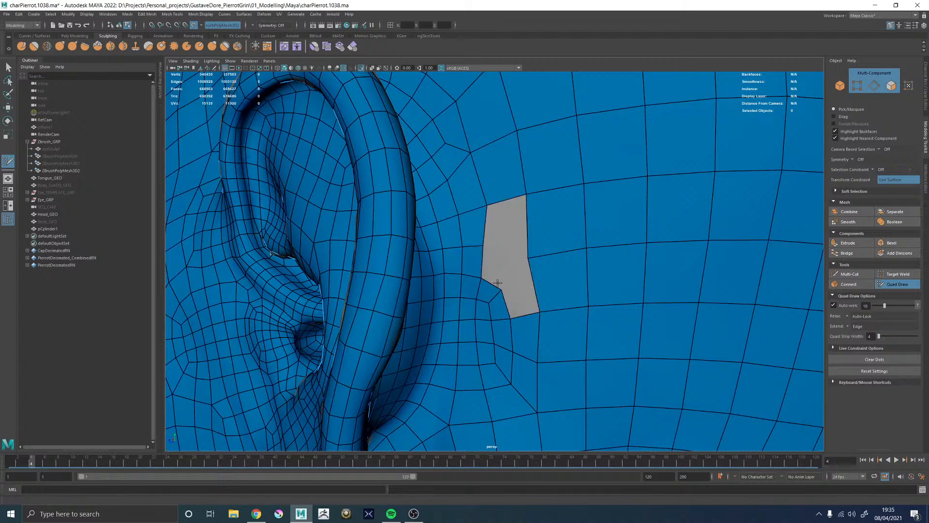
{"action": "left_click_drag", "start_coordinate": [503, 289], "coordinate": [499, 288]}
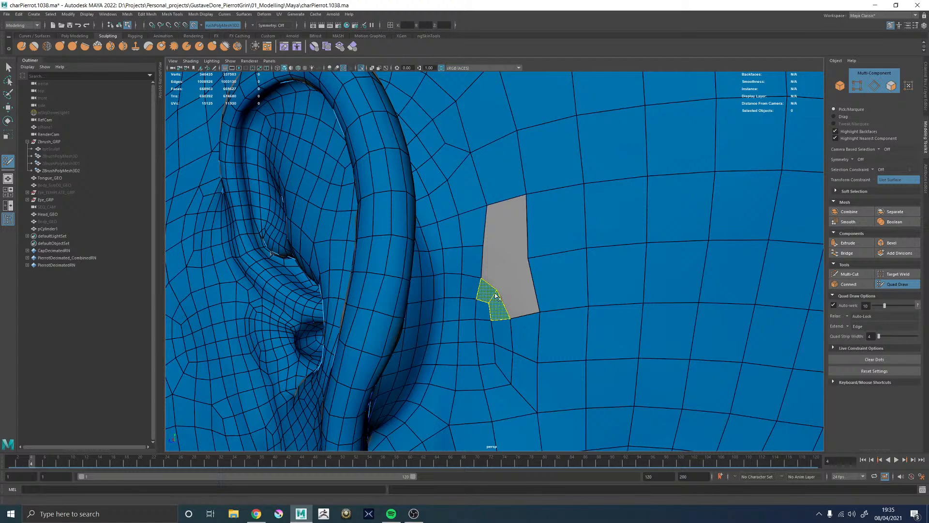
{"action": "left_click", "coordinate": [501, 310], "text": "ctrl+shift"}
{"action": "left_click", "coordinate": [503, 310], "text": "shift"}
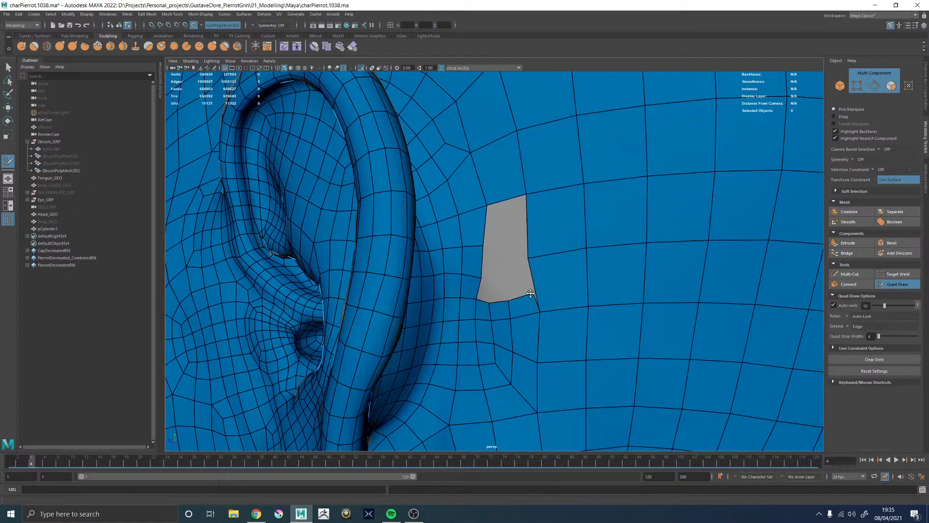
{"action": "middle_click_drag", "start_coordinate": [491, 264], "coordinate": [481, 263], "text": "alt"}
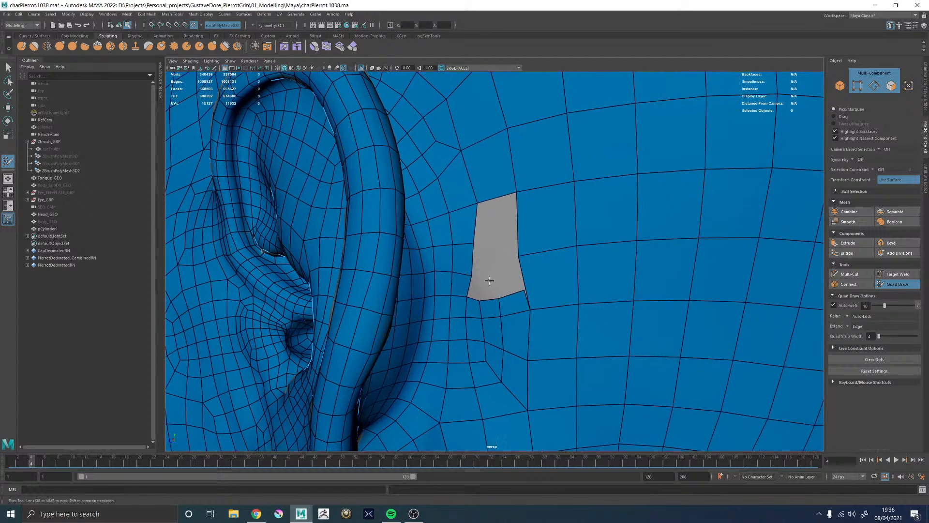
{"action": "key", "text": "ctrl+z"}
{"action": "key", "text": "ctrl+z"}
{"action": "key", "text": "ctrl+z"}
{"action": "key", "text": "ctrl+z"}
{"action": "key", "text": "ctrl+z"}
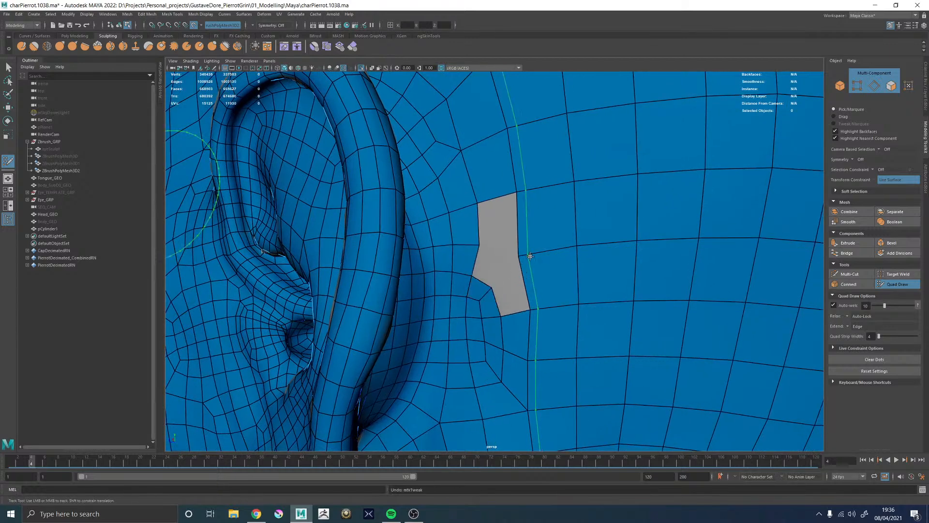
Delete two faces behind the middle of the ear, nudge the bordering vertex up, and fill the gap's upper corner with a quad
{"action": "scroll", "coordinate": [496, 218], "scroll_direction": "up", "scroll_amount": 3}
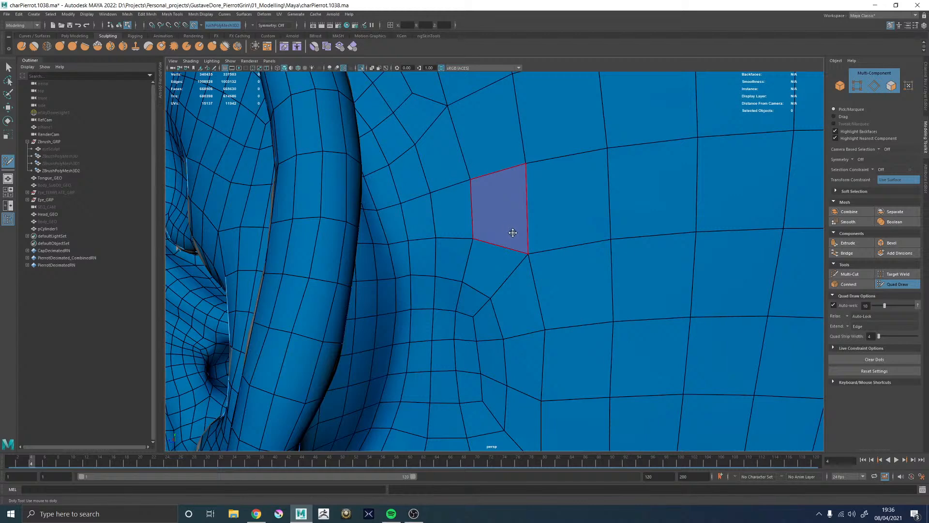
{"action": "left_click", "coordinate": [493, 228], "text": "ctrl+shift"}
{"action": "middle_click_drag", "start_coordinate": [507, 240], "coordinate": [485, 267], "text": "alt"}
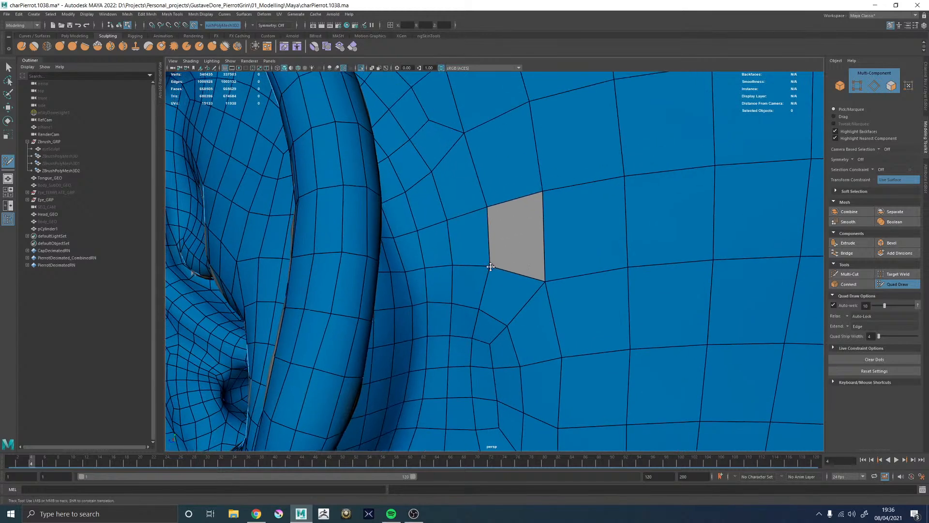
{"action": "left_click_drag", "start_coordinate": [546, 284], "coordinate": [546, 274]}
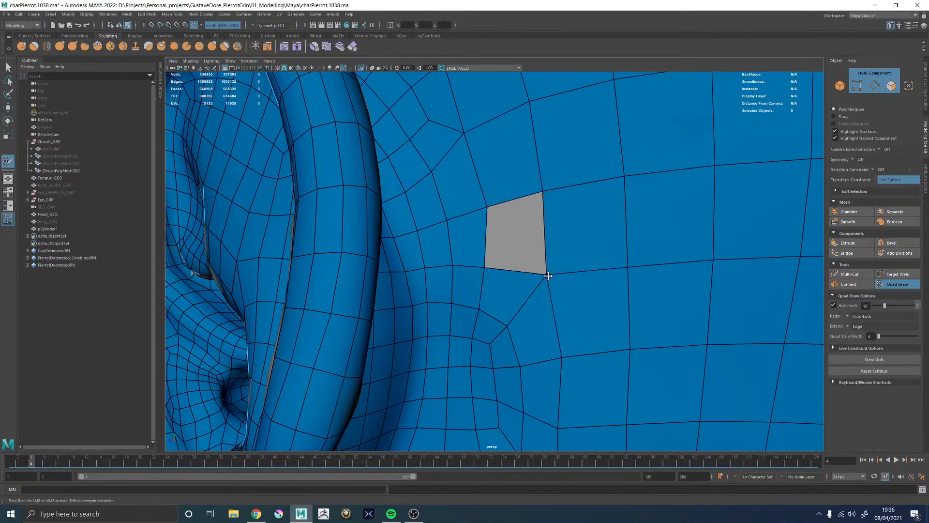
{"action": "left_click", "coordinate": [522, 293], "text": "ctrl+shift"}
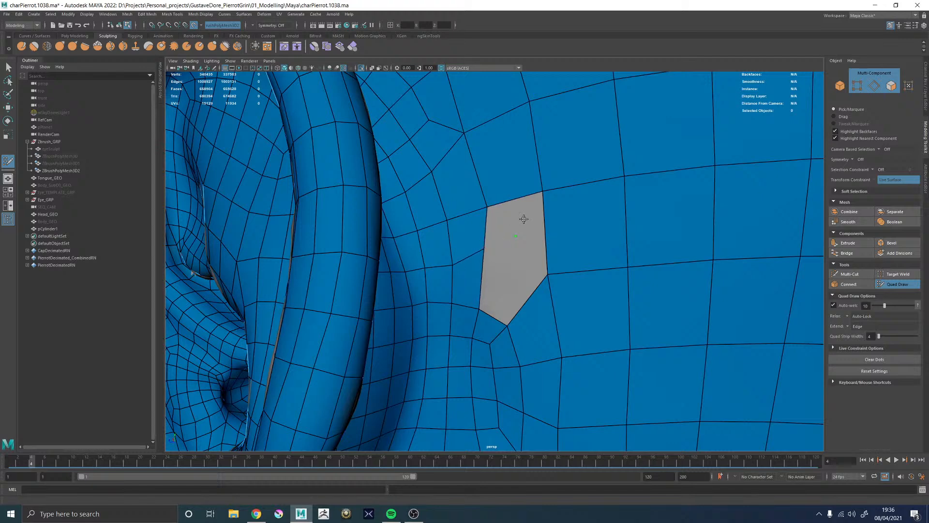
{"action": "left_click", "coordinate": [525, 220], "text": "shift"}
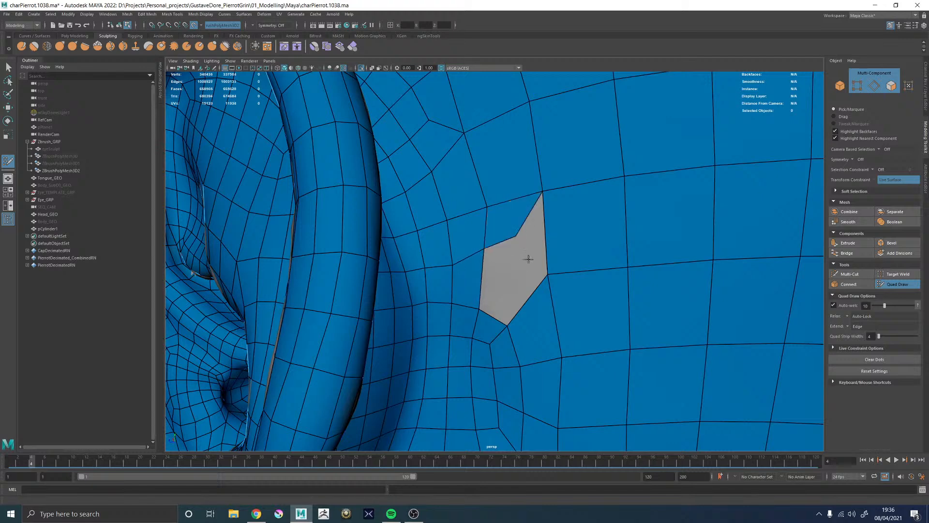
Remove the next face below the gap, reposition the bordering vertices, and fill its outer side with quads around a new point
{"action": "mouse_move", "coordinate": [524, 262]}
{"action": "left_mouse_down", "text": "alt"}
{"action": "mouse_move", "coordinate": [507, 233]}
{"action": "mouse_move", "coordinate": [504, 269]}
{"action": "left_mouse_up", "text": "alt"}
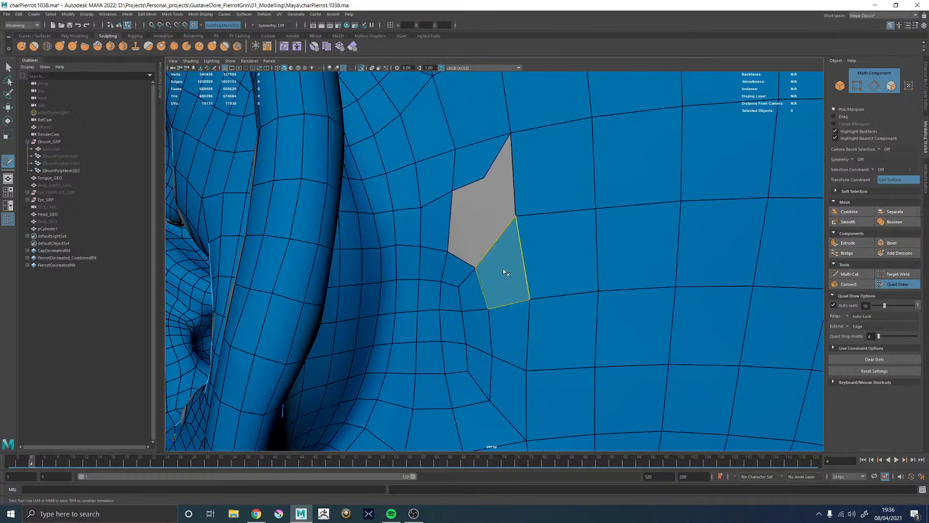
{"action": "left_click", "coordinate": [486, 267], "text": "ctrl+shift"}
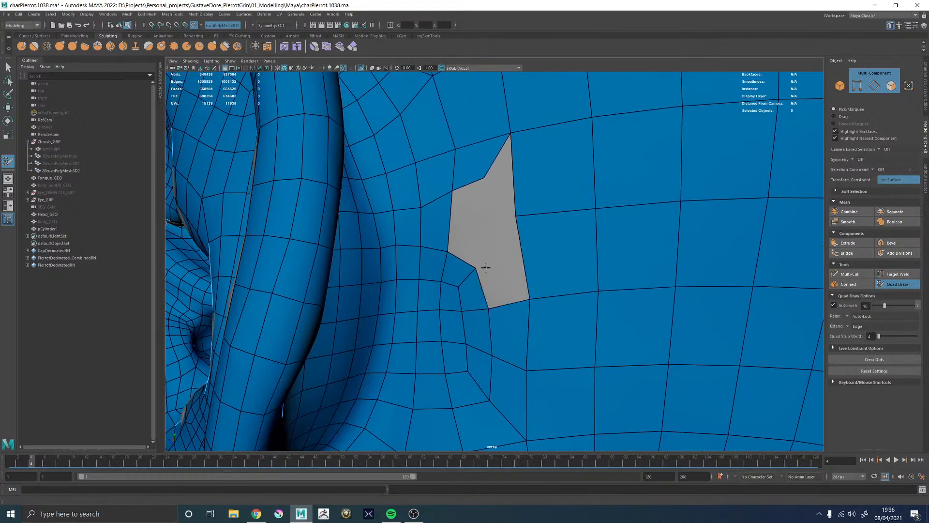
{"action": "left_click", "coordinate": [493, 219]}
{"action": "left_click", "coordinate": [509, 280], "text": "ctrl+shift"}
{"action": "left_click_drag", "start_coordinate": [515, 216], "coordinate": [529, 218]}
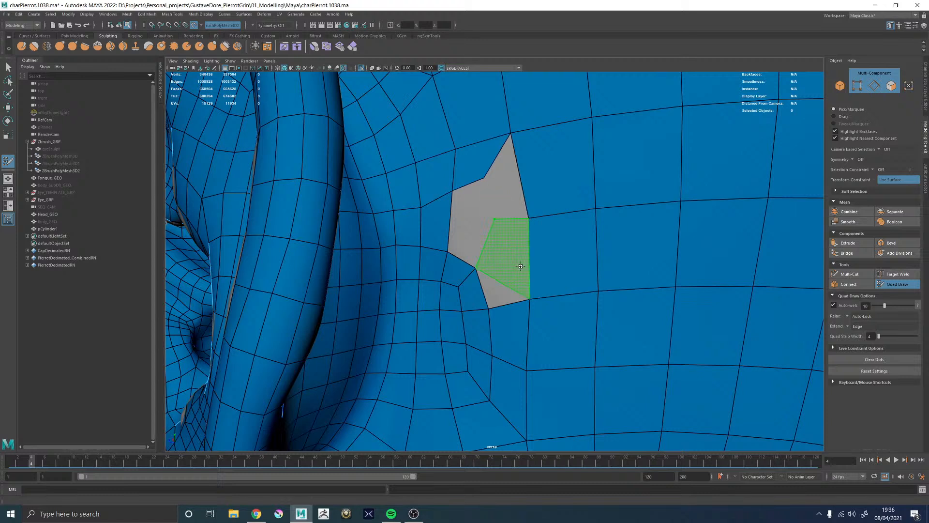
{"action": "left_click_drag", "start_coordinate": [486, 307], "coordinate": [494, 266]}
{"action": "left_click", "coordinate": [515, 249], "text": "shift"}
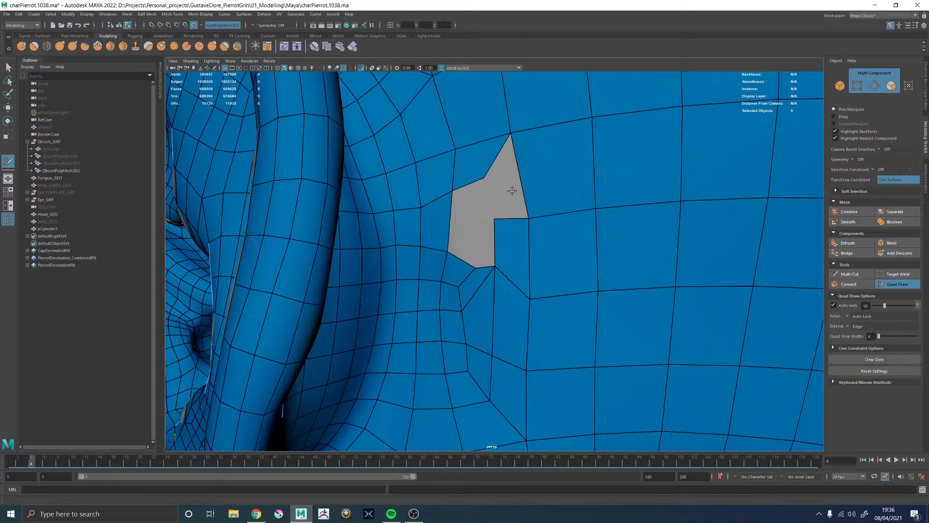
{"action": "left_click", "coordinate": [510, 218], "text": "shift"}
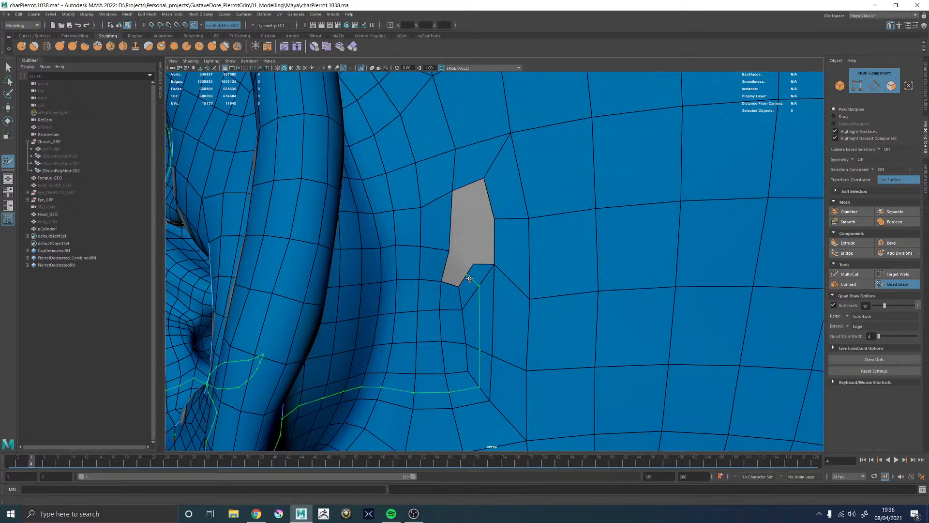
Delete the narrow face at the lower end of the gap behind the ear and reposition the bordering vertices to even its outline
{"action": "left_click", "coordinate": [477, 274], "text": "ctrl+shift"}
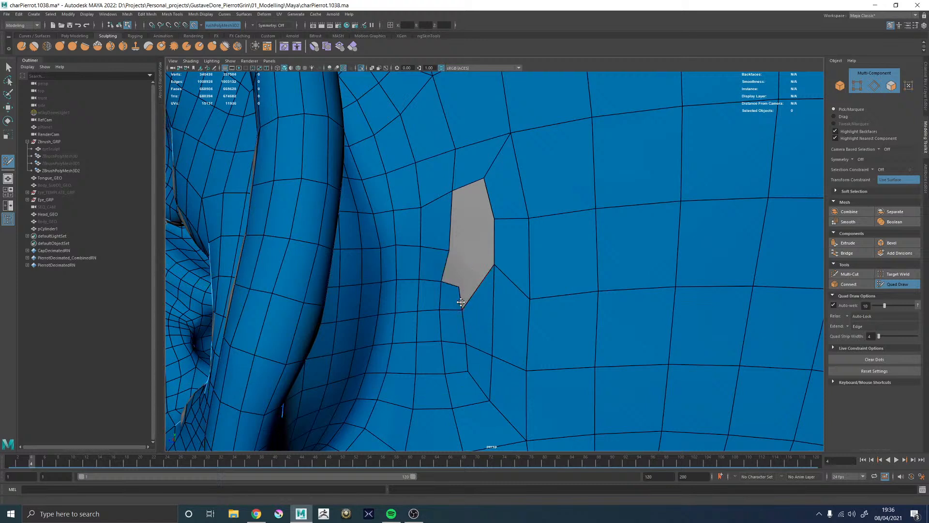
{"action": "left_click_drag", "start_coordinate": [494, 266], "coordinate": [467, 283]}
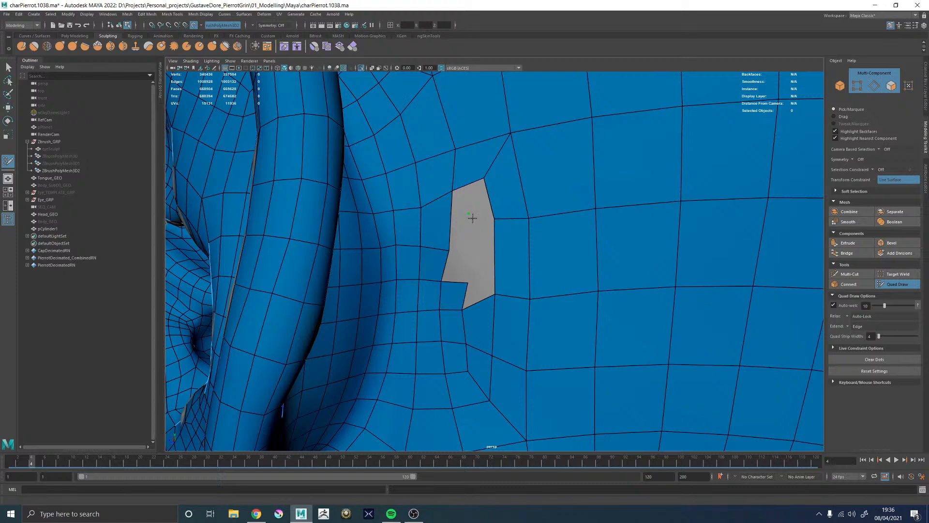
{"action": "left_click_drag", "start_coordinate": [491, 221], "coordinate": [498, 222]}
{"action": "left_click", "coordinate": [498, 240], "text": "shift"}
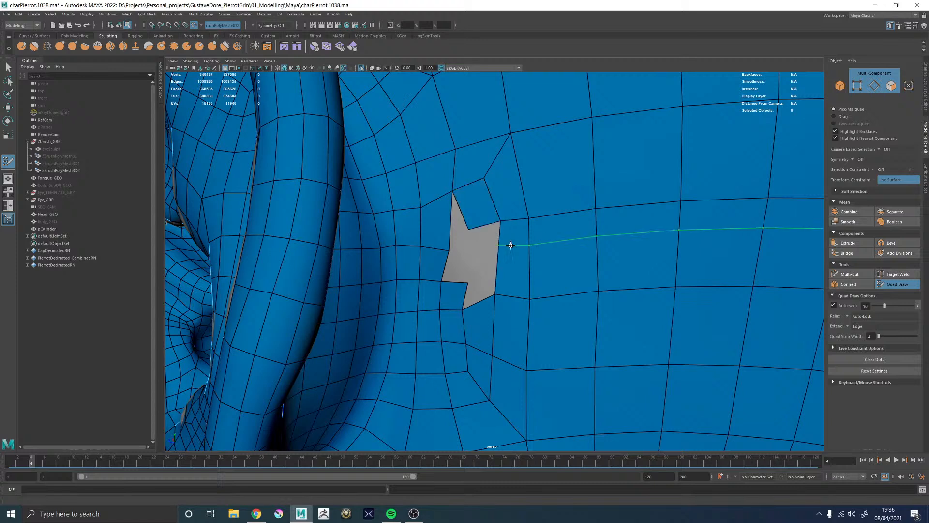
{"action": "key", "text": "ctrl+z"}
Fill the whole gap behind the middle of the ear with quads around the point in its centre
{"action": "left_click_drag", "start_coordinate": [469, 280], "coordinate": [470, 266]}
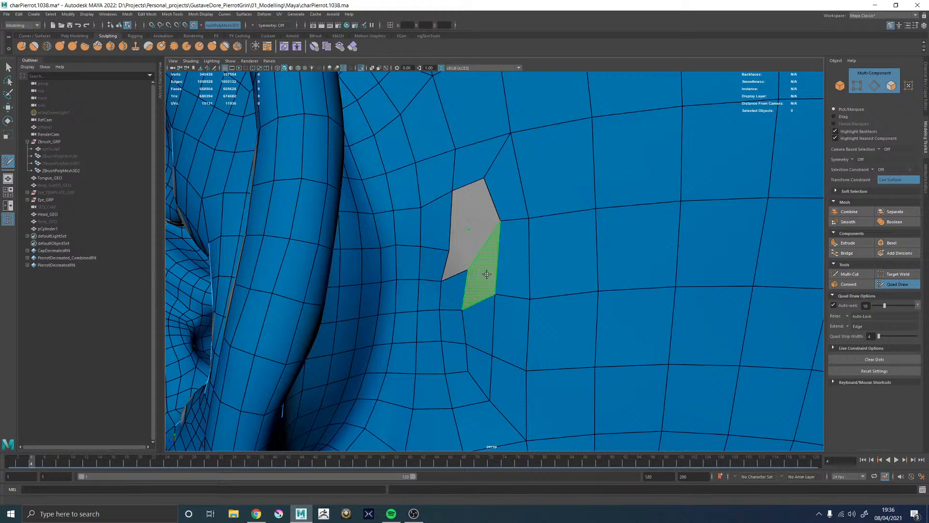
{"action": "left_click", "coordinate": [452, 247], "text": "shift"}
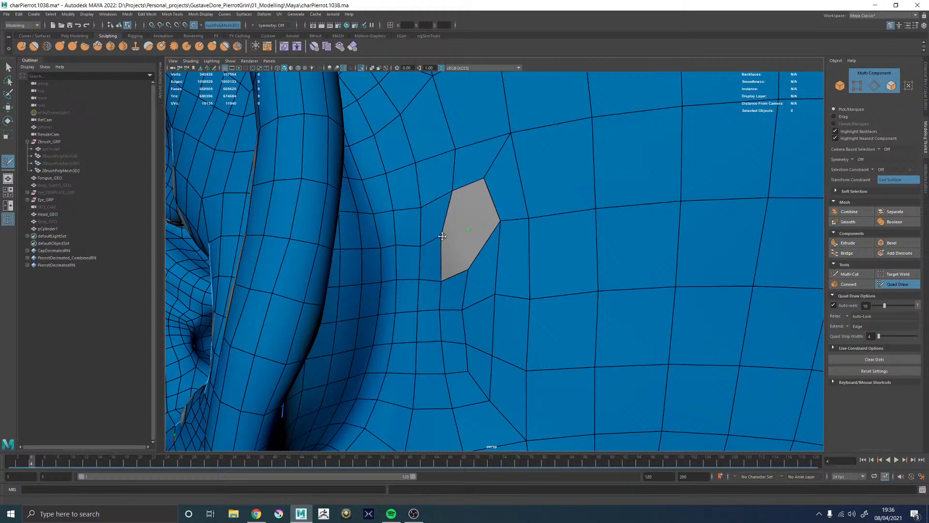
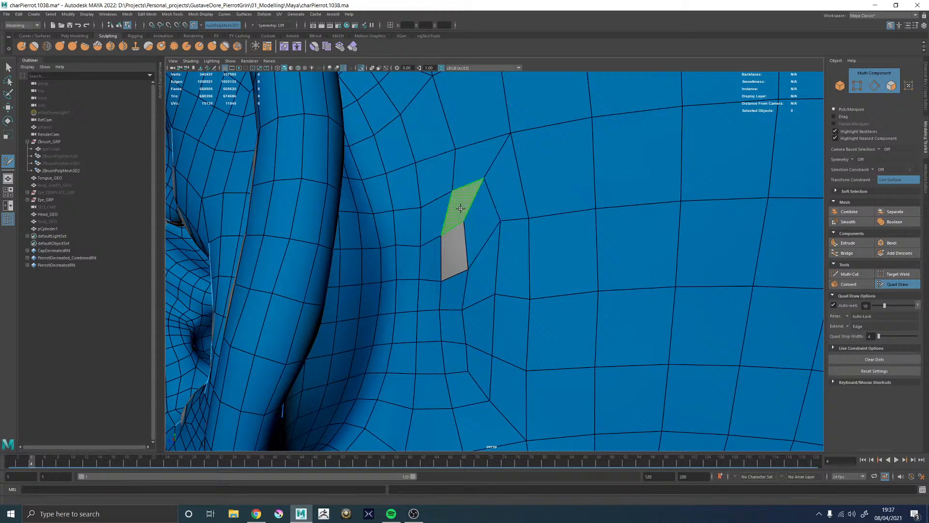
{"action": "left_click", "coordinate": [462, 218], "text": "shift"}
{"action": "left_click", "coordinate": [453, 256], "text": "shift"}
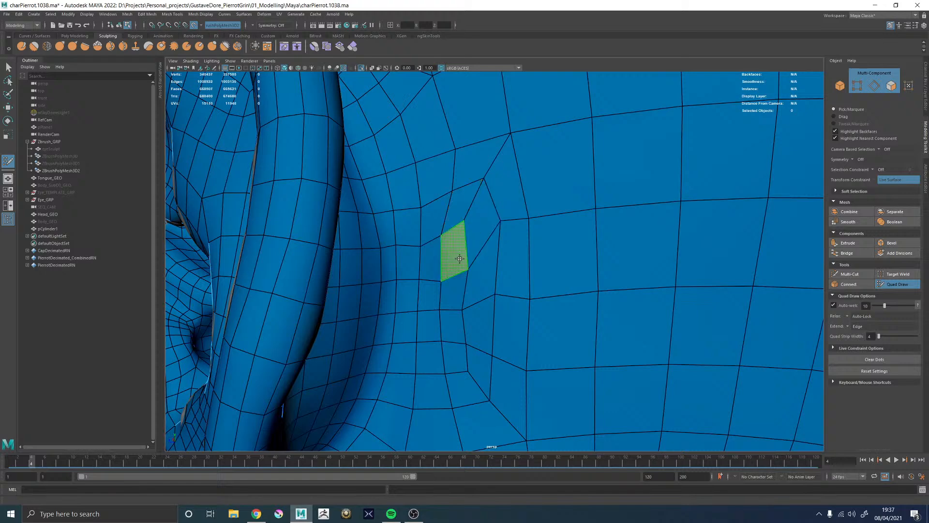
Relax the newly filled quads behind the middle of the ear so they blend into the skull mesh
{"action": "right_click_drag", "start_coordinate": [569, 252], "coordinate": [395, 216], "text": "alt"}
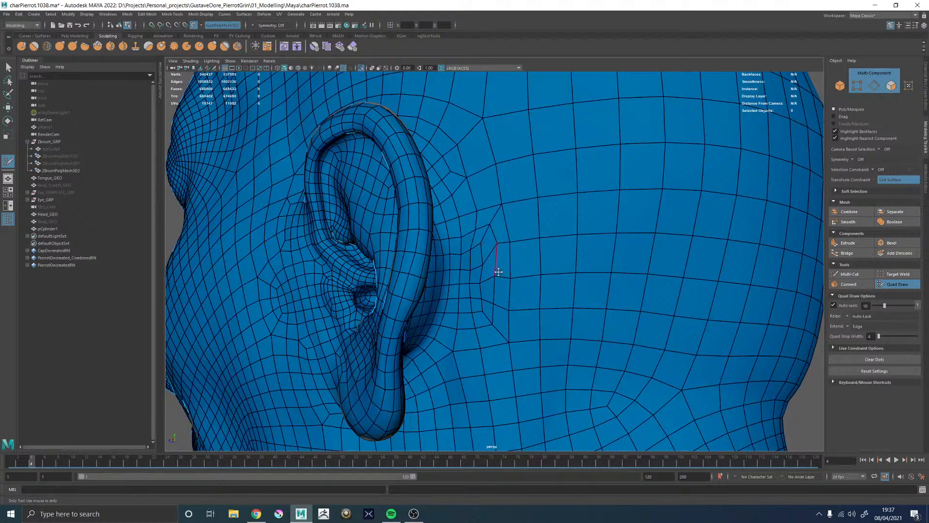
{"action": "mouse_move", "coordinate": [494, 282]}
{"action": "left_mouse_down", "text": "shift"}
{"action": "mouse_move", "coordinate": [478, 291]}
{"action": "mouse_move", "coordinate": [492, 292]}
{"action": "mouse_move", "coordinate": [489, 304]}
{"action": "mouse_move", "coordinate": [535, 213]}
{"action": "left_mouse_up", "text": "shift"}
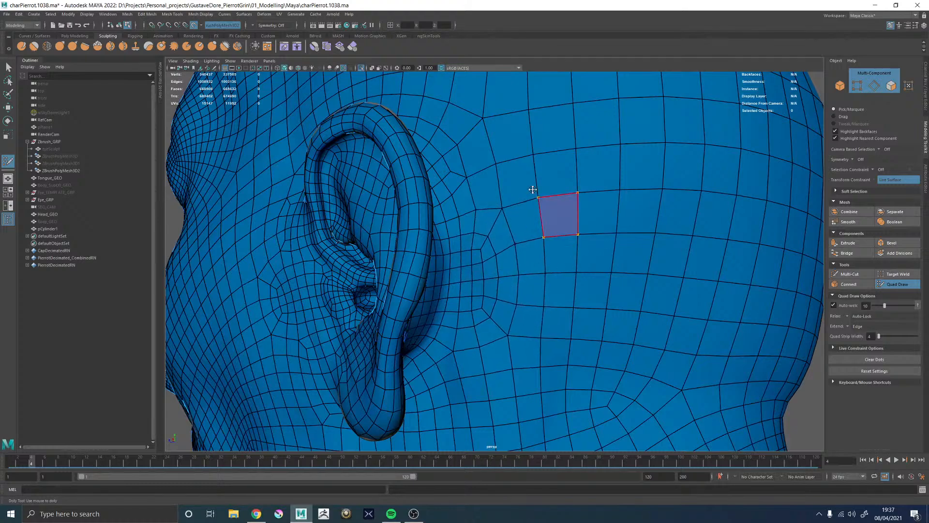
{"action": "right_click_drag", "start_coordinate": [532, 189], "coordinate": [547, 232], "text": "alt"}
{"action": "left_click_drag", "start_coordinate": [547, 233], "coordinate": [543, 236], "text": "alt"}
{"action": "right_click_drag", "start_coordinate": [544, 237], "coordinate": [604, 286], "text": "alt"}
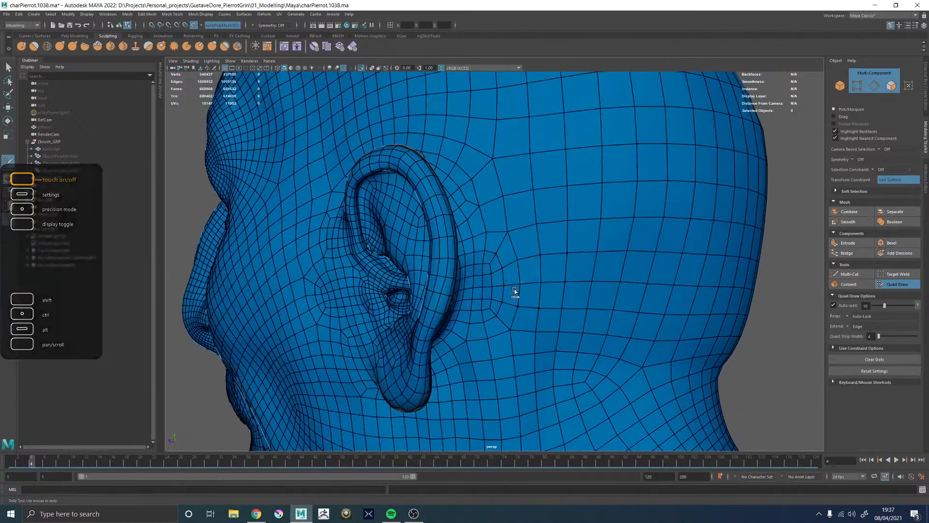
Delete the uneven faces in the crease on the back of the ear, below the pole near the upper rim
{"action": "left_click_drag", "start_coordinate": [482, 328], "coordinate": [488, 290], "text": "alt"}
{"action": "right_click_drag", "start_coordinate": [488, 291], "coordinate": [644, 346], "text": "alt"}
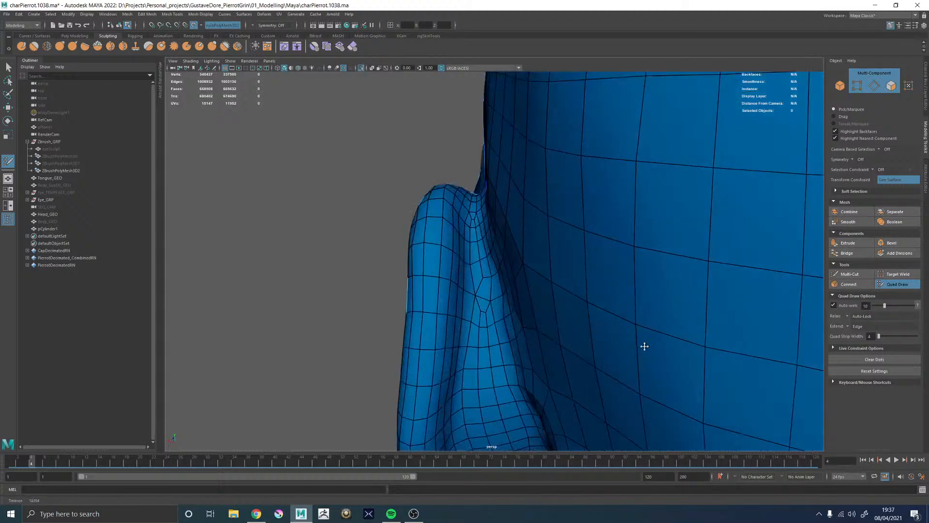
{"action": "left_click_drag", "start_coordinate": [644, 346], "coordinate": [474, 241], "text": "alt"}
{"action": "right_click_drag", "start_coordinate": [475, 241], "coordinate": [501, 266], "text": "alt"}
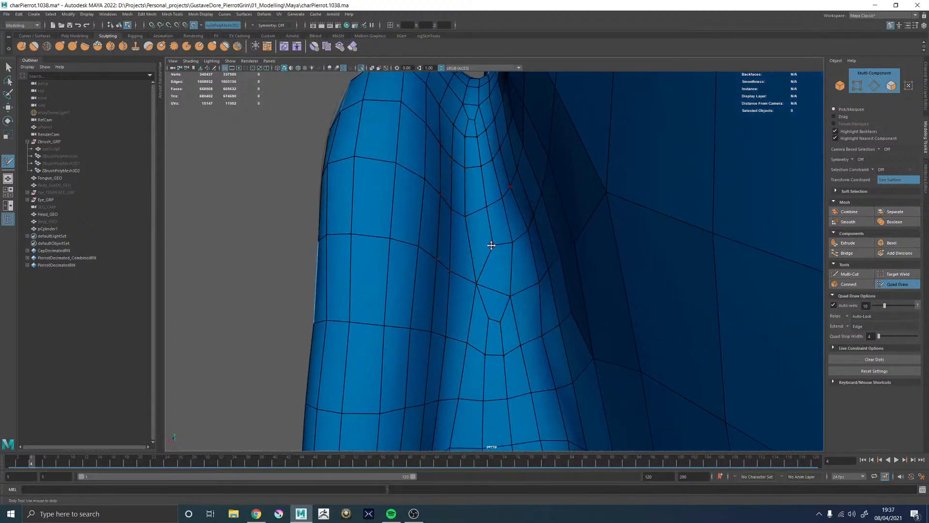
{"action": "mouse_move", "coordinate": [491, 245]}
{"action": "left_mouse_down", "text": "alt"}
{"action": "mouse_move", "coordinate": [483, 245]}
{"action": "mouse_move", "coordinate": [508, 247]}
{"action": "mouse_move", "coordinate": [489, 241]}
{"action": "mouse_move", "coordinate": [466, 293]}
{"action": "mouse_move", "coordinate": [476, 247]}
{"action": "left_mouse_up", "text": "alt"}
{"action": "left_click_drag", "start_coordinate": [475, 283], "coordinate": [475, 266], "text": "ctrl+shift"}
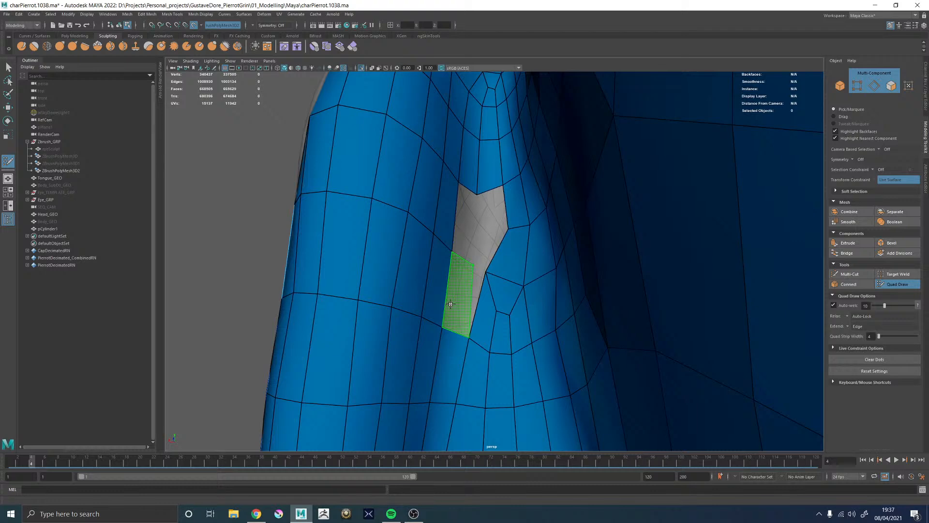
Fill the ear side of the crease gap with two quads joined at a new point
{"action": "left_click", "coordinate": [462, 308], "text": "shift"}
{"action": "key", "text": "ctrl+z"}
{"action": "left_click", "coordinate": [451, 304], "text": "shift"}
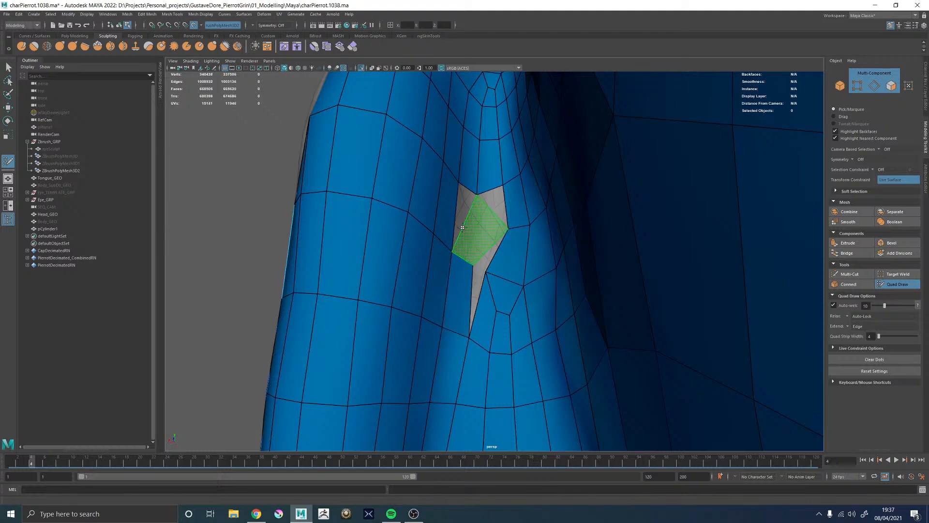
{"action": "left_click", "coordinate": [461, 227], "text": "shift"}
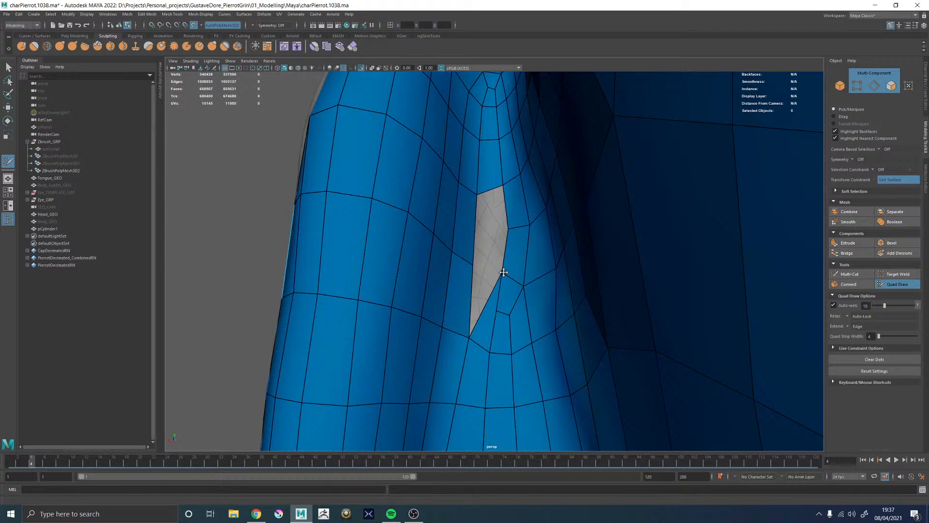
Delete the faces along the lower and skull sides of the crease gap to widen it
{"action": "left_click", "coordinate": [487, 319], "text": "ctrl+shift"}
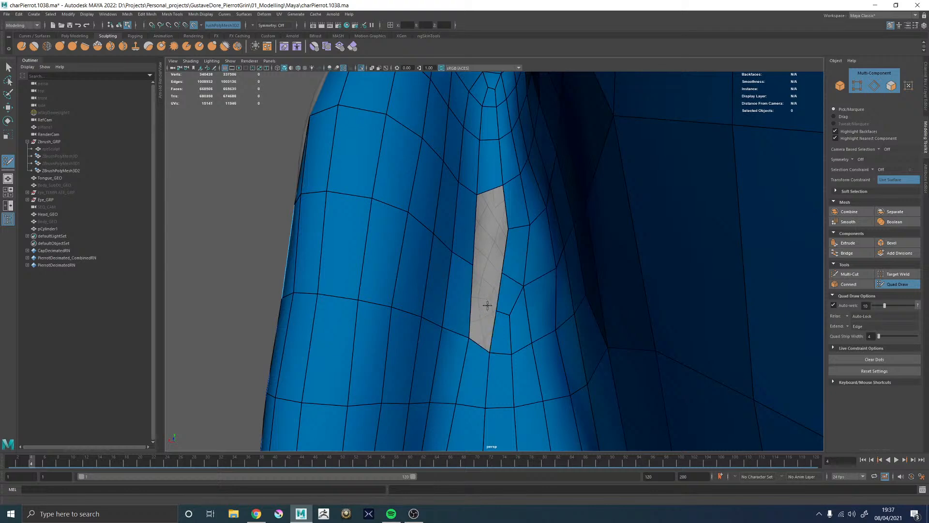
{"action": "key", "text": "ctrl+z"}
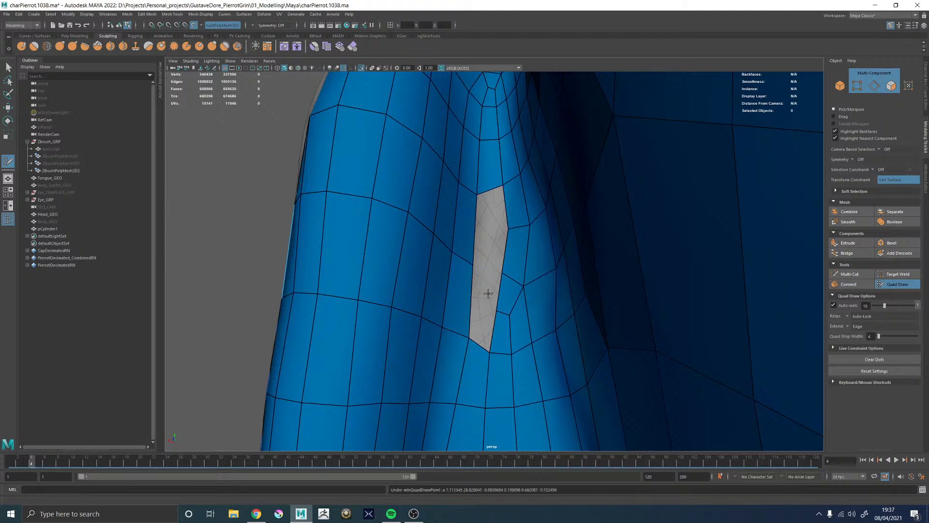
{"action": "left_click_drag", "start_coordinate": [502, 301], "coordinate": [504, 301], "text": "alt"}
{"action": "middle_click_drag", "start_coordinate": [491, 258], "coordinate": [504, 307], "text": "alt"}
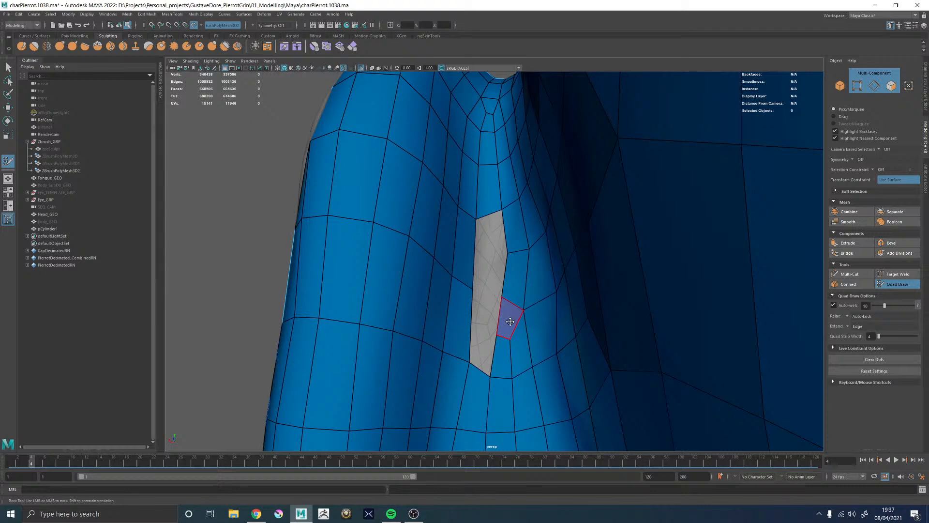
{"action": "left_click_drag", "start_coordinate": [509, 316], "coordinate": [515, 304], "text": "ctrl+shift"}
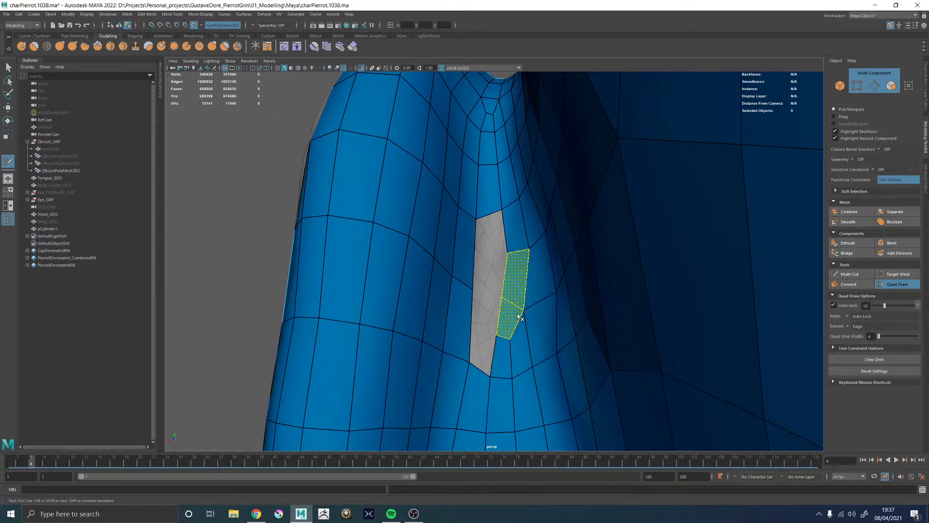
{"action": "left_click", "coordinate": [520, 318], "text": "ctrl+shift"}
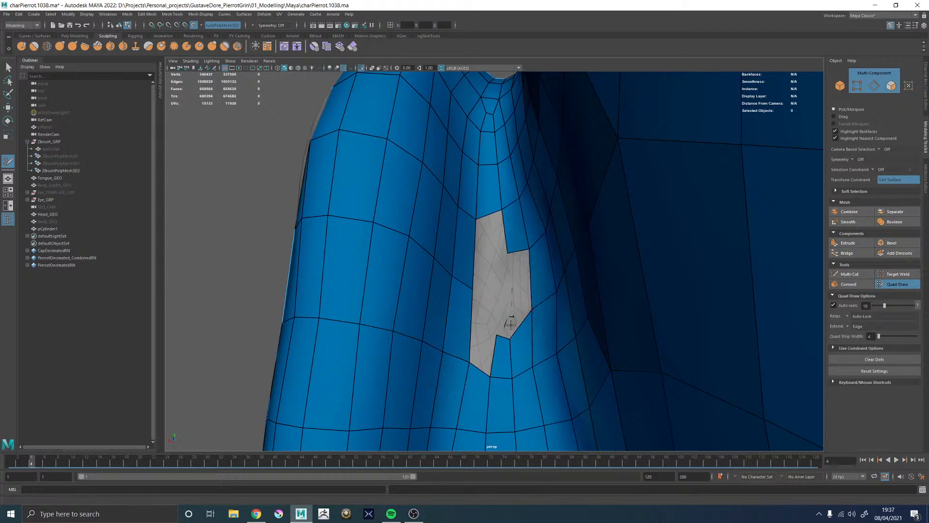
Move the bordering vertex at the crease gap's lower edge into line and fill the lower end with a quad
{"action": "mouse_move", "coordinate": [508, 338]}
{"action": "left_mouse_down"}
{"action": "mouse_move", "coordinate": [508, 303]}
{"action": "mouse_move", "coordinate": [513, 309]}
{"action": "mouse_move", "coordinate": [503, 315]}
{"action": "mouse_move", "coordinate": [493, 267]}
{"action": "left_mouse_up"}
{"action": "key", "text": "ctrl+z"}
{"action": "key", "text": "ctrl+z"}
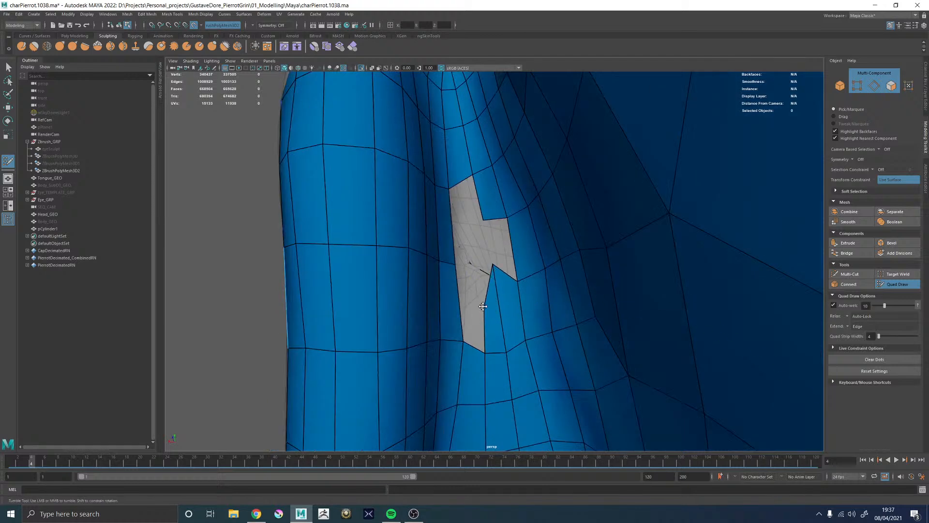
{"action": "left_click_drag", "start_coordinate": [493, 264], "coordinate": [498, 274]}
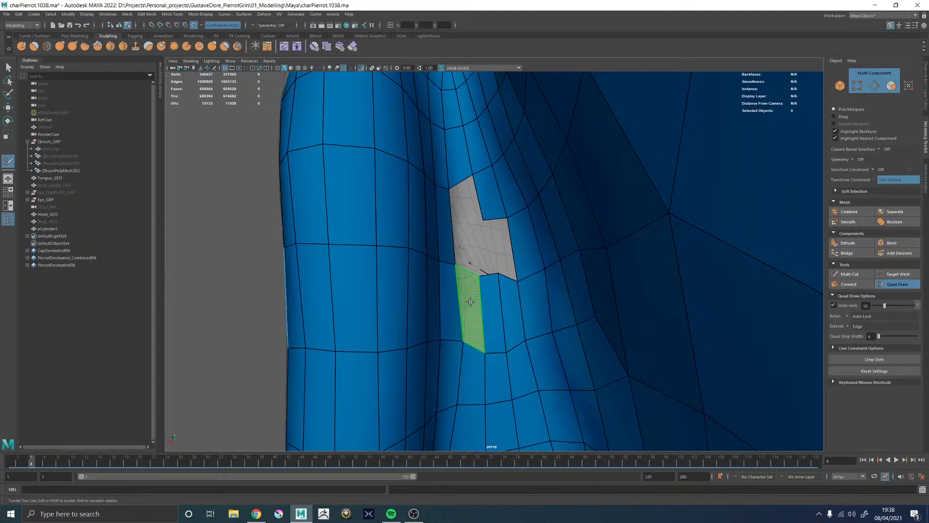
{"action": "left_click", "coordinate": [500, 273], "text": "shift"}
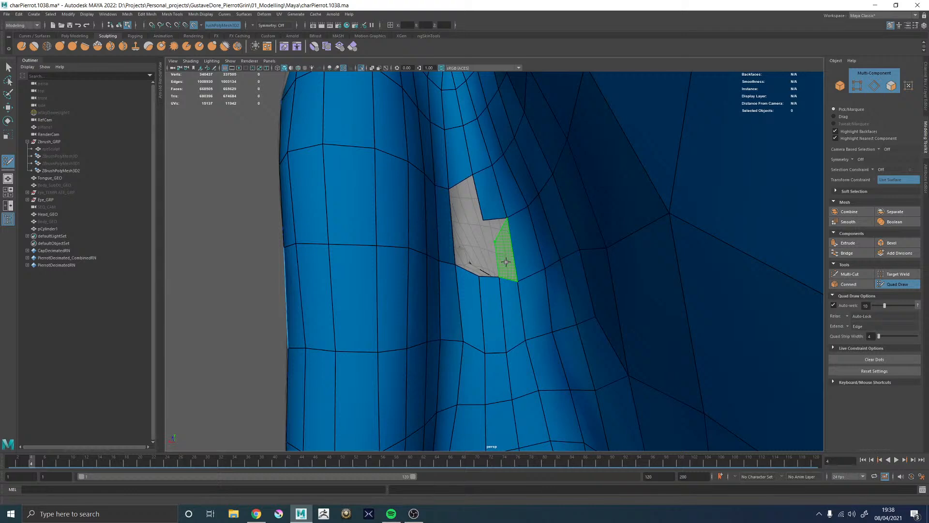
Fill the skull side of the crease gap with small quads around a new point
{"action": "left_click", "coordinate": [487, 214], "text": "shift"}
{"action": "left_click", "coordinate": [489, 255], "text": "shift"}
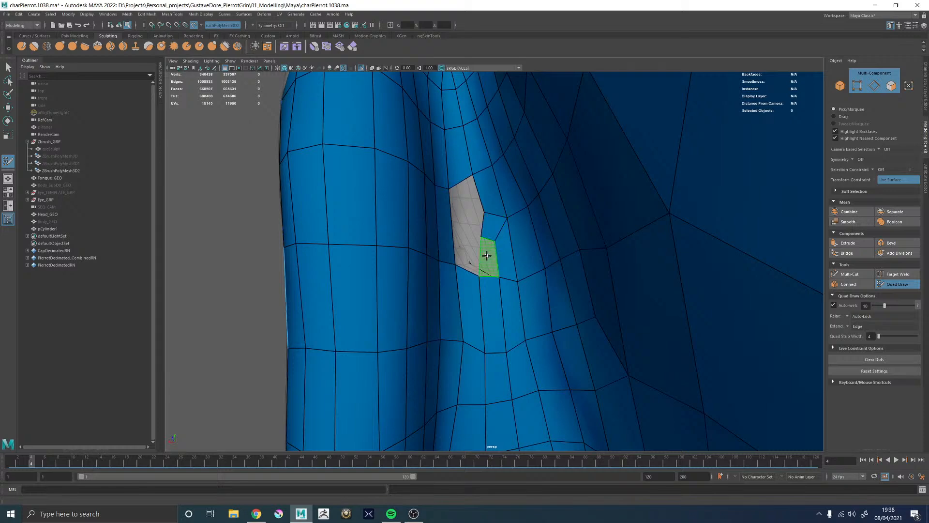
{"action": "left_click", "coordinate": [513, 254], "text": "shift"}
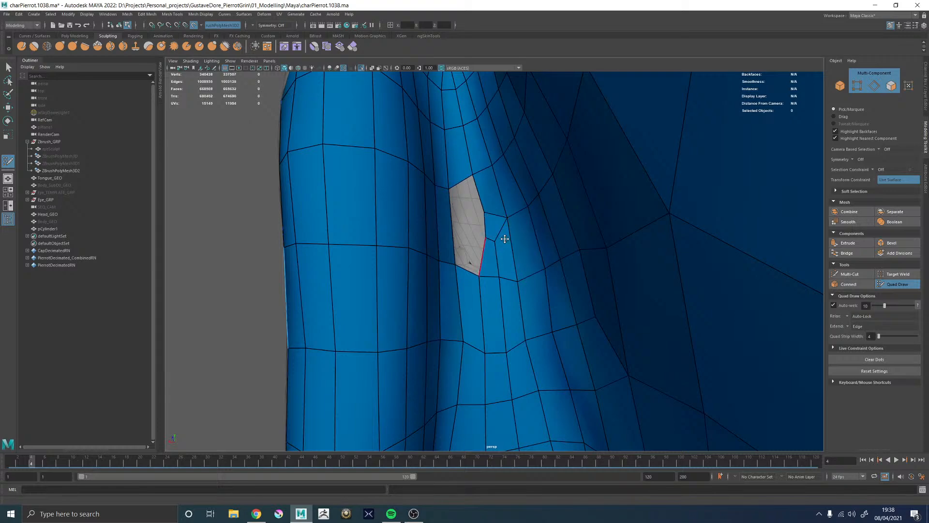
Delete the small quads and adjoining faces on both sides of the crease gap, and insert an edge loop around the pole above it
{"action": "right_click_drag", "start_coordinate": [503, 239], "coordinate": [457, 249], "text": "alt"}
{"action": "left_click_drag", "start_coordinate": [457, 249], "coordinate": [493, 250], "text": "alt"}
{"action": "middle_click_drag", "start_coordinate": [493, 249], "coordinate": [498, 238], "text": "alt"}
{"action": "right_click_drag", "start_coordinate": [499, 238], "coordinate": [604, 306], "text": "alt"}
{"action": "middle_click_drag", "start_coordinate": [500, 216], "coordinate": [510, 246], "text": "alt"}
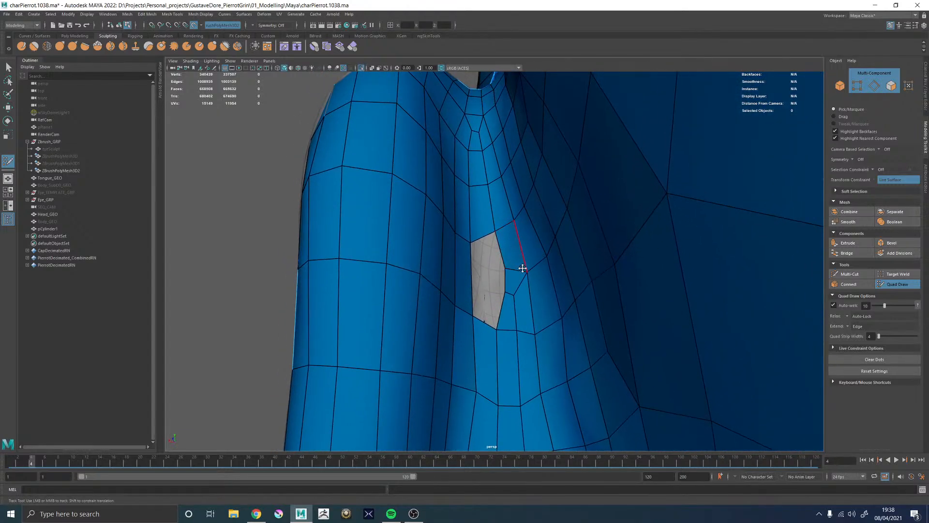
{"action": "left_click", "coordinate": [512, 258], "text": "ctrl+shift"}
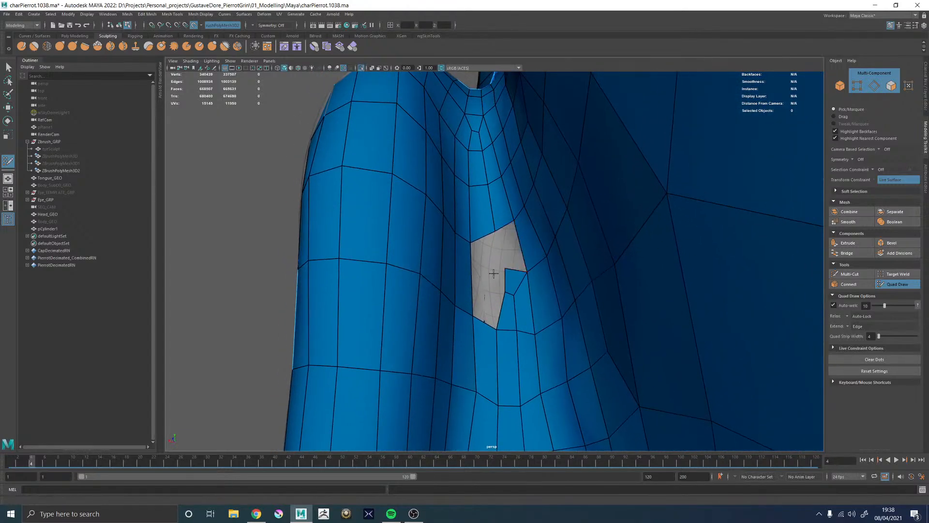
{"action": "left_click_drag", "start_coordinate": [477, 275], "coordinate": [483, 266], "text": "alt"}
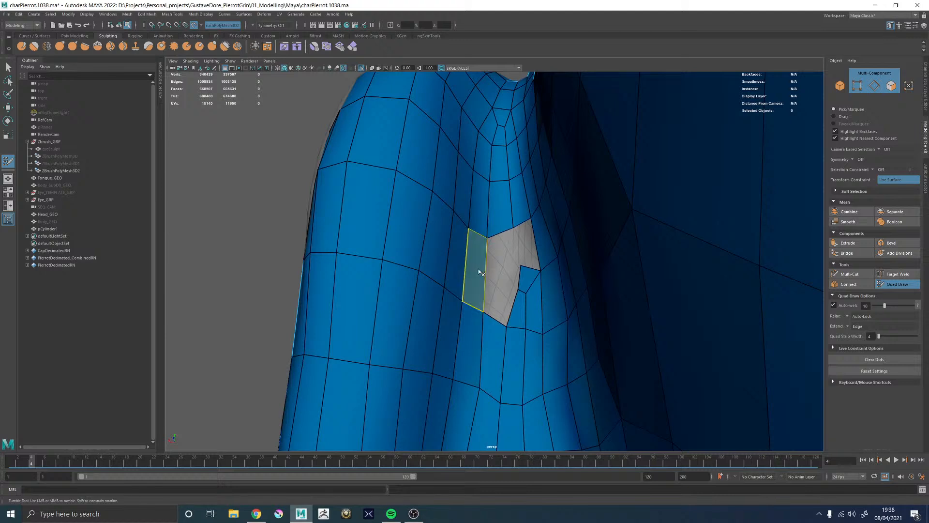
{"action": "left_click", "coordinate": [483, 265], "text": "ctrl+shift"}
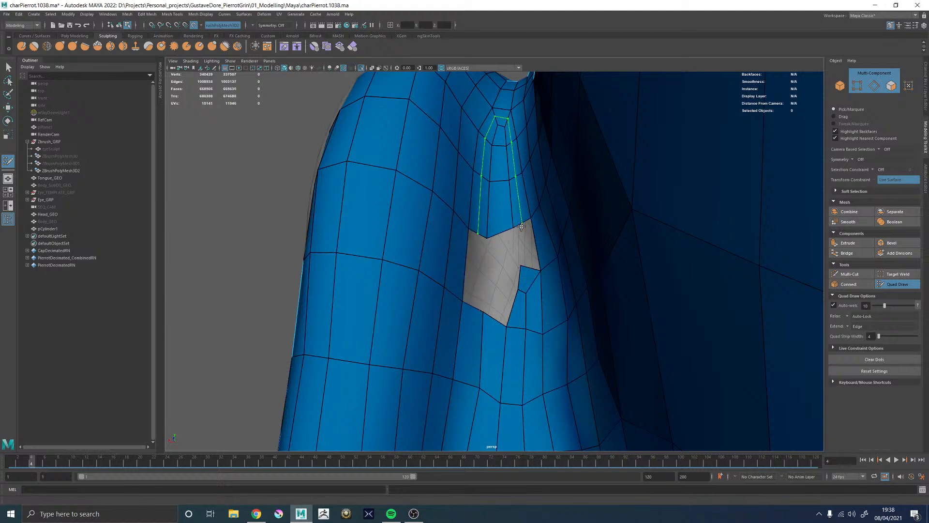
{"action": "mouse_move", "coordinate": [528, 278]}
{"action": "left_mouse_down", "text": "ctrl+shift"}
{"action": "mouse_move", "coordinate": [529, 303]}
{"action": "mouse_move", "coordinate": [514, 249]}
{"action": "left_mouse_up", "text": "ctrl+shift"}
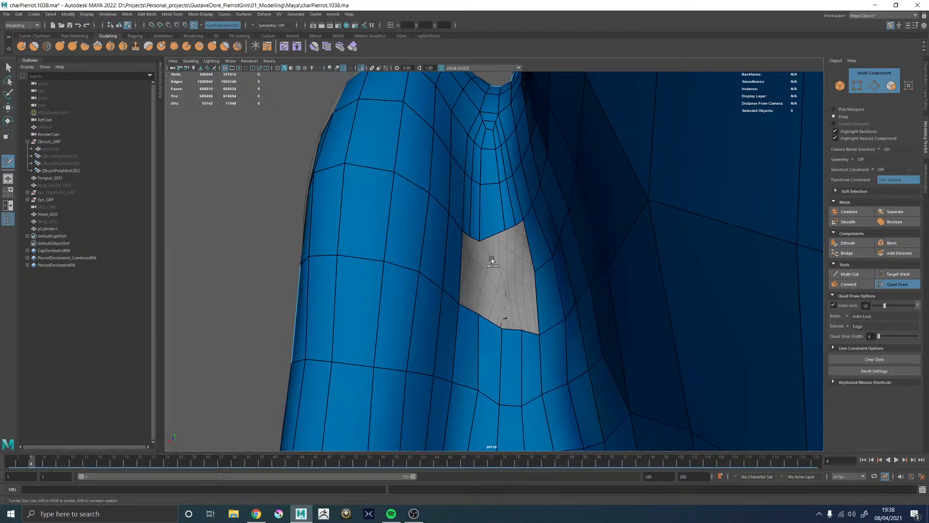
Extend the crease gap's upper border edges downward into a row of new quads and fill the ear-side corner with a quad
{"action": "left_click_drag", "start_coordinate": [491, 260], "coordinate": [492, 284]}
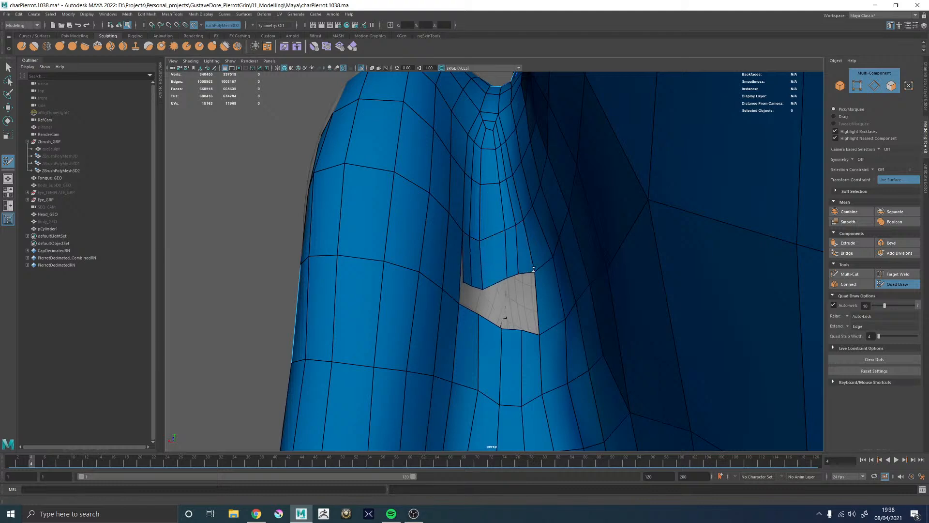
{"action": "left_click_drag", "start_coordinate": [457, 289], "coordinate": [498, 313], "text": "alt"}
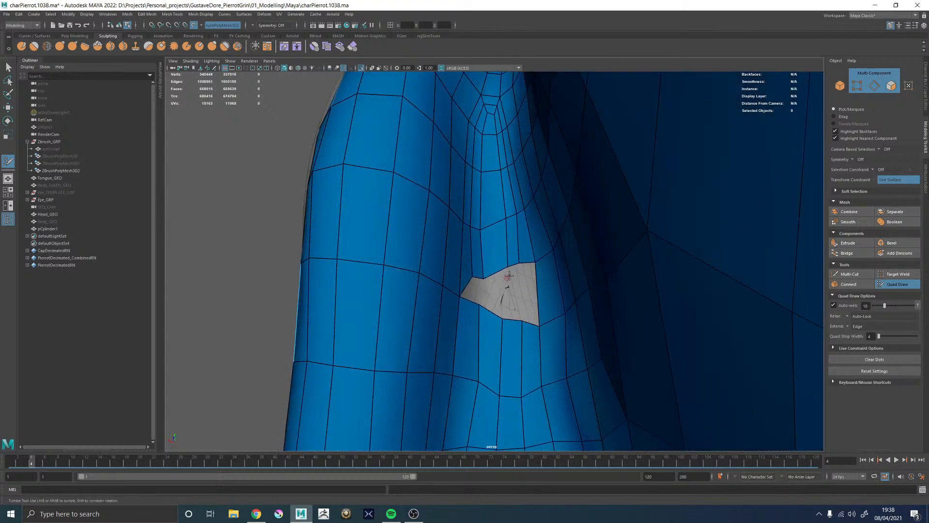
{"action": "left_click_drag", "start_coordinate": [509, 276], "coordinate": [485, 300], "text": "alt"}
{"action": "left_click", "coordinate": [480, 300], "text": "shift"}
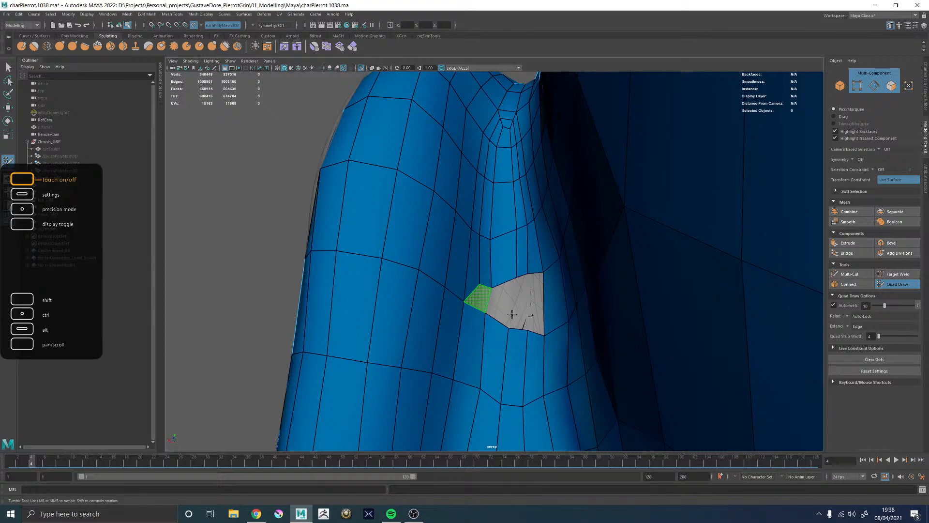
Try relaxing the quads above the remaining crease gap and undo the change
{"action": "left_click_drag", "start_coordinate": [506, 303], "coordinate": [496, 302], "text": "alt"}
{"action": "mouse_move", "coordinate": [555, 297]}
{"action": "right_mouse_down", "text": "alt"}
{"action": "mouse_move", "coordinate": [411, 255]}
{"action": "mouse_move", "coordinate": [518, 261]}
{"action": "right_mouse_up", "text": "alt"}
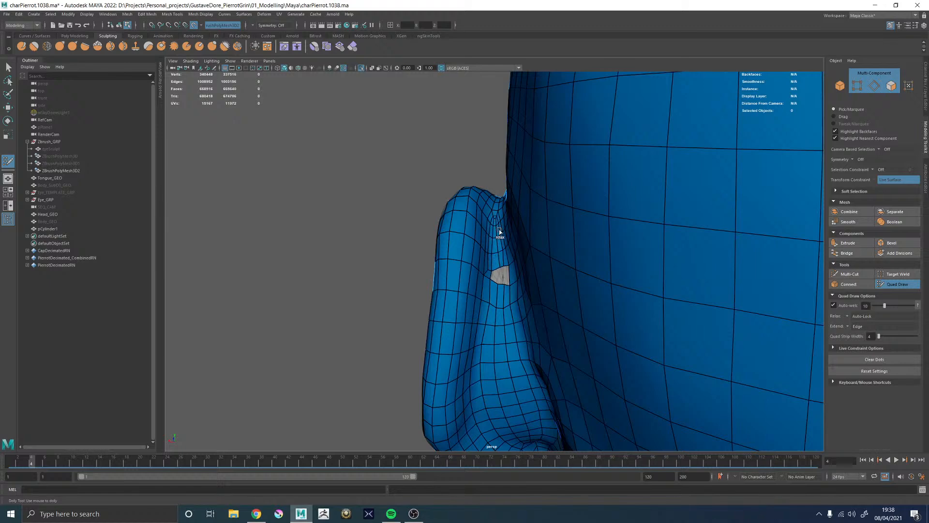
{"action": "right_click_drag", "start_coordinate": [512, 259], "coordinate": [547, 274], "text": "alt"}
{"action": "key", "text": "ctrl+z"}
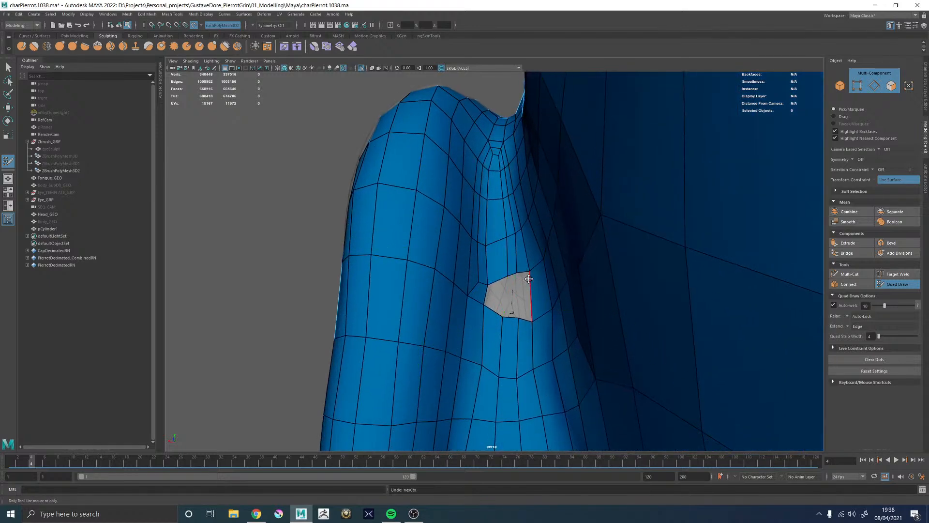
Undo the crease gap edits step by step until the faces deleted behind the ear are restored
{"action": "left_click", "coordinate": [533, 277], "text": "shift"}
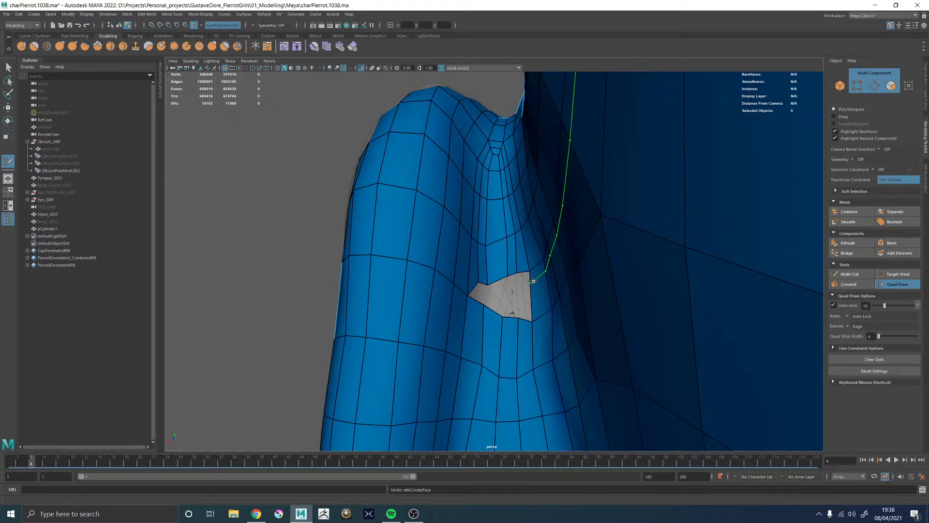
{"action": "key", "text": "ctrl+z"}
{"action": "key", "text": "ctrl+z"}
{"action": "key", "text": "ctrl+z"}
{"action": "key", "text": "ctrl+z"}
{"action": "key", "text": "ctrl+z"}
{"action": "key", "text": "ctrl+z"}
{"action": "key", "text": "ctrl+z"}
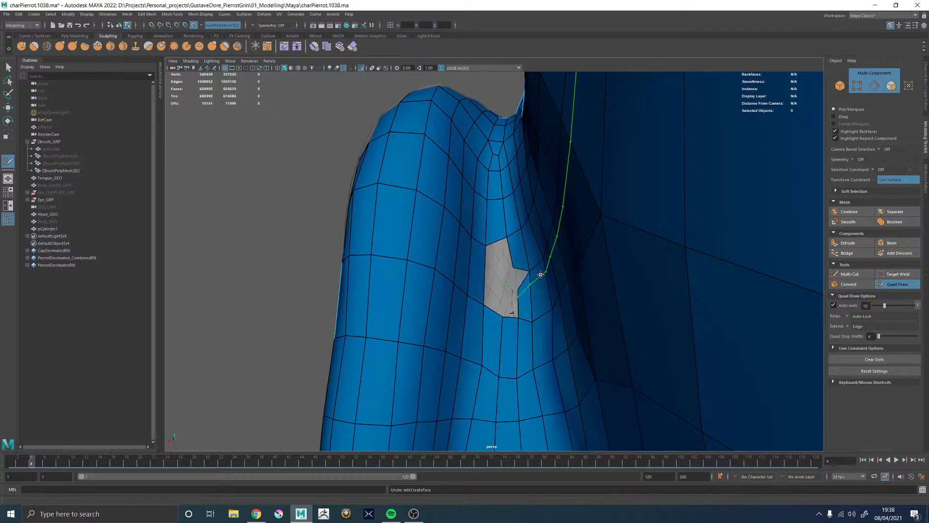
{"action": "key", "text": "ctrl+z"}
{"action": "key", "text": "ctrl+z"}
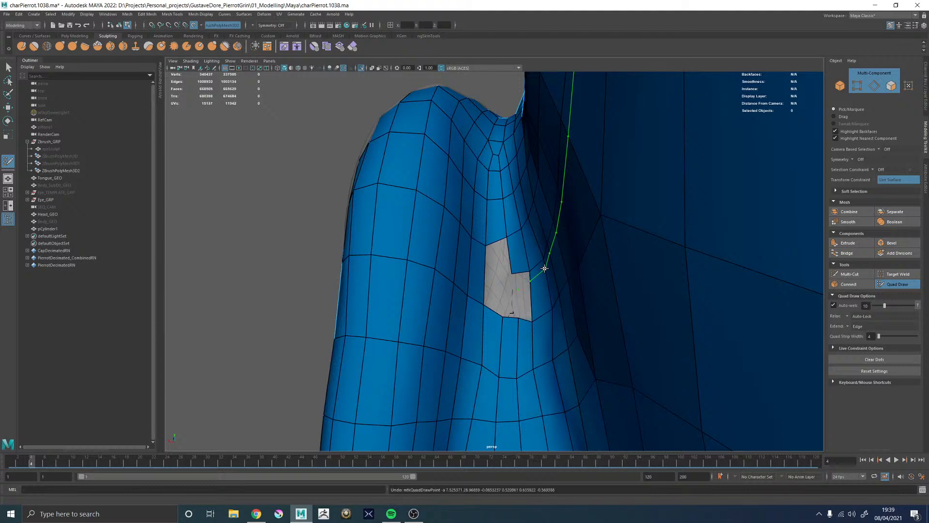
{"action": "key", "text": "ctrl+z"}
{"action": "key", "text": "ctrl+z"}
{"action": "key", "text": "ctrl+z"}
{"action": "key", "text": "ctrl+z"}
{"action": "key", "text": "ctrl+z"}
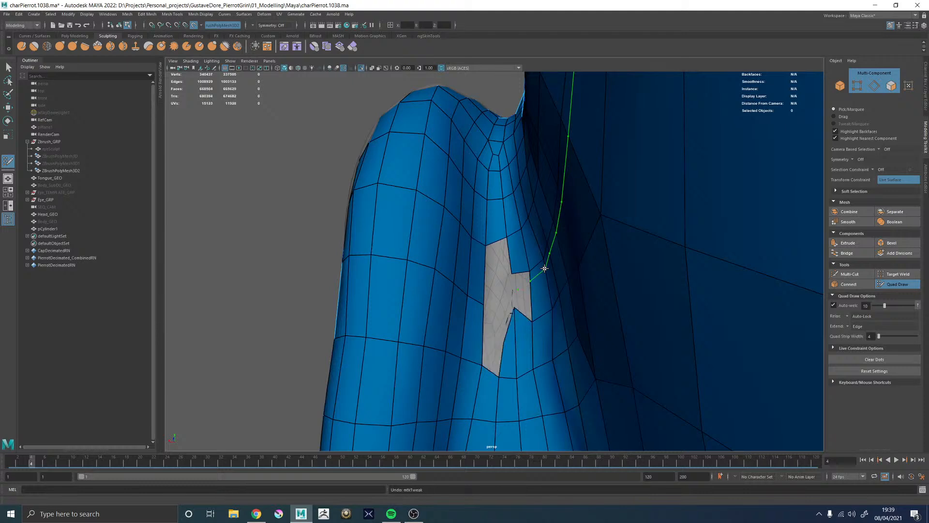
{"action": "key", "text": "ctrl+z"}
{"action": "key", "text": "ctrl+z"}
{"action": "key", "text": "ctrl+z"}
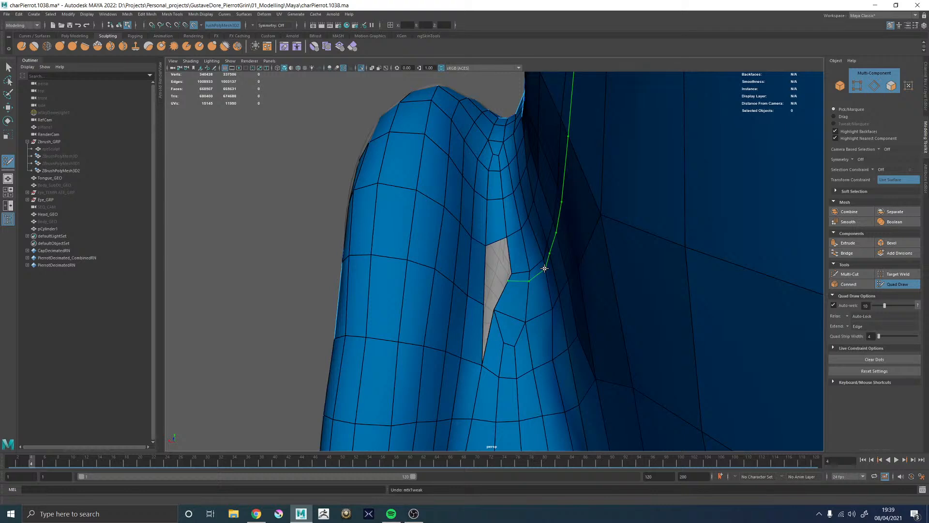
{"action": "key", "text": "ctrl+z"}
{"action": "key", "text": "ctrl+z"}
{"action": "key", "text": "ctrl+z"}
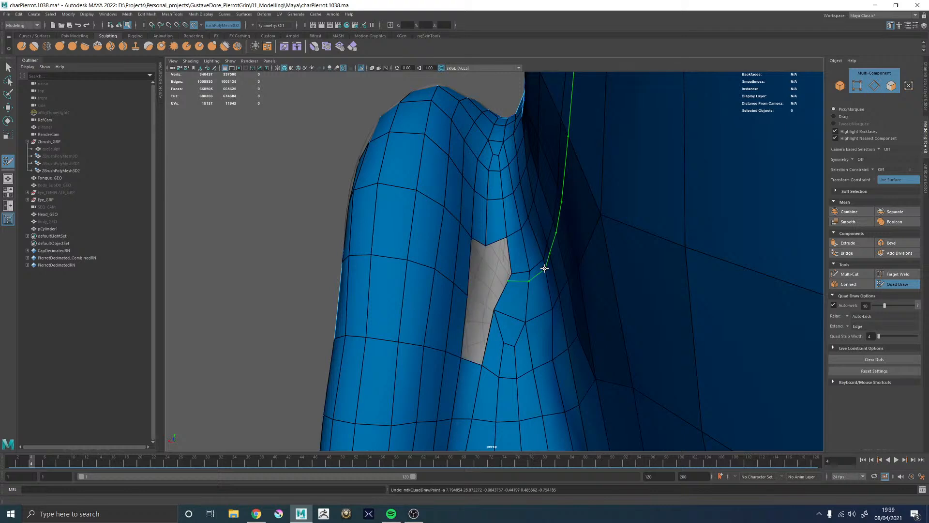
Leave Quad Draw, select the Head_GEO mesh and save two incremental versions of the scene
{"action": "key", "text": "w"}
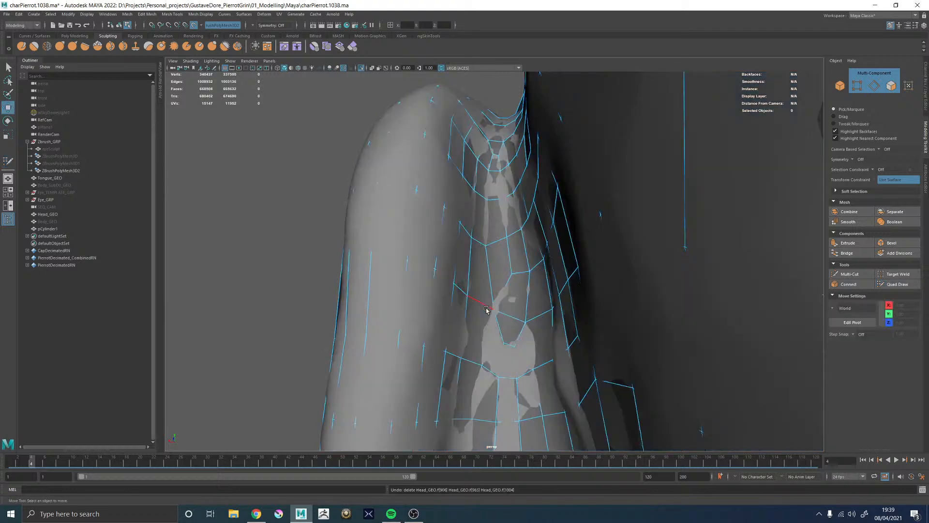
{"action": "left_click", "coordinate": [498, 298]}
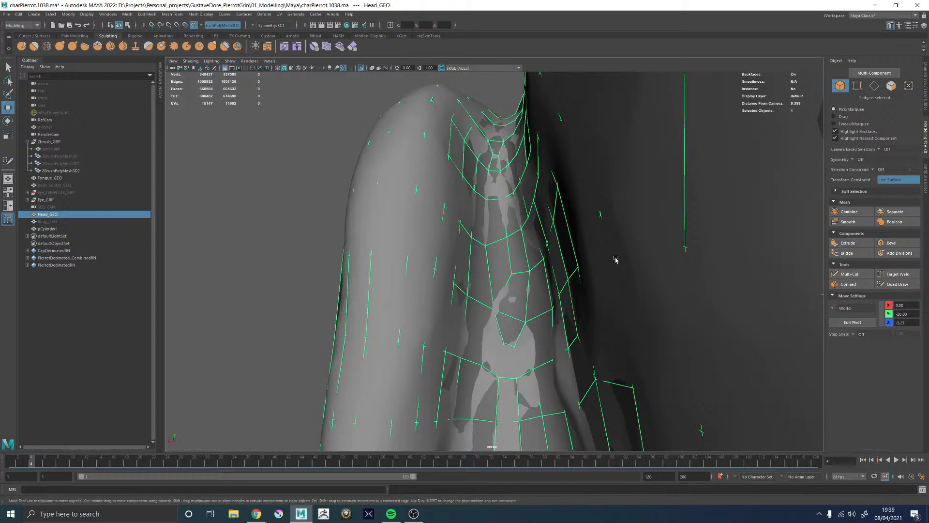
{"action": "key", "text": "ctrl+alt+s"}
{"action": "key", "text": "f"}
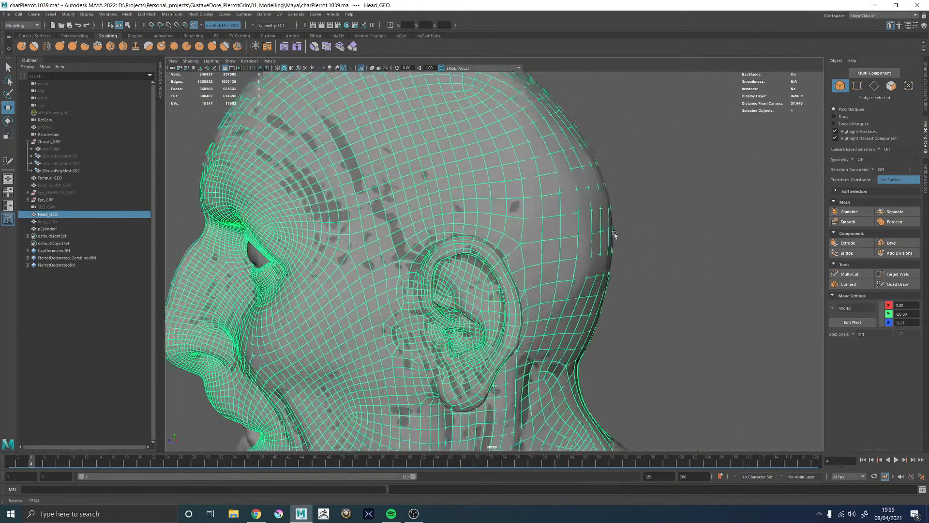
{"action": "key", "text": "ctrl+alt+s"}
Restart Quad Draw on the head mesh and delete the block of irregular quads in the crease behind the ear
{"action": "left_click_drag", "start_coordinate": [574, 225], "coordinate": [450, 232], "text": "alt"}
{"action": "right_click_drag", "start_coordinate": [450, 232], "coordinate": [610, 276], "text": "alt"}
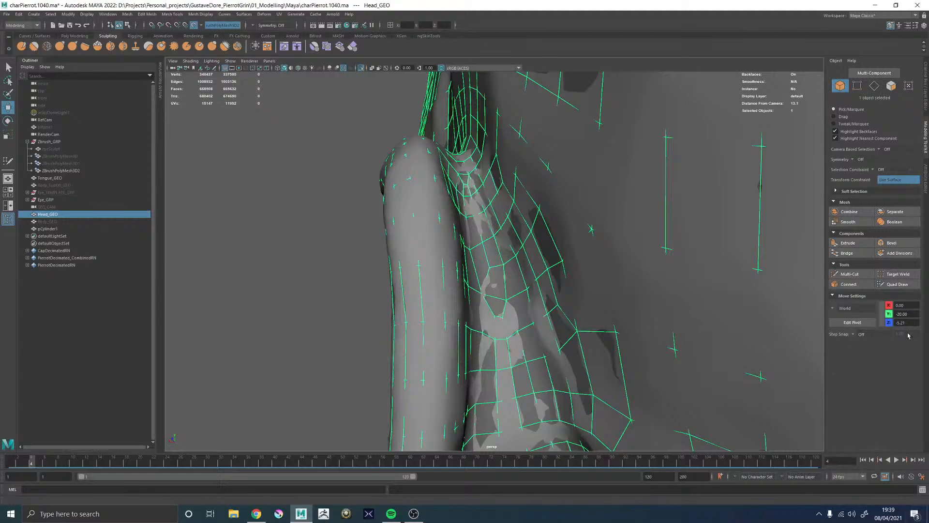
{"action": "left_click", "coordinate": [900, 286]}
{"action": "left_click_drag", "start_coordinate": [581, 299], "coordinate": [570, 299], "text": "alt"}
{"action": "right_click_drag", "start_coordinate": [570, 300], "coordinate": [552, 317], "text": "alt"}
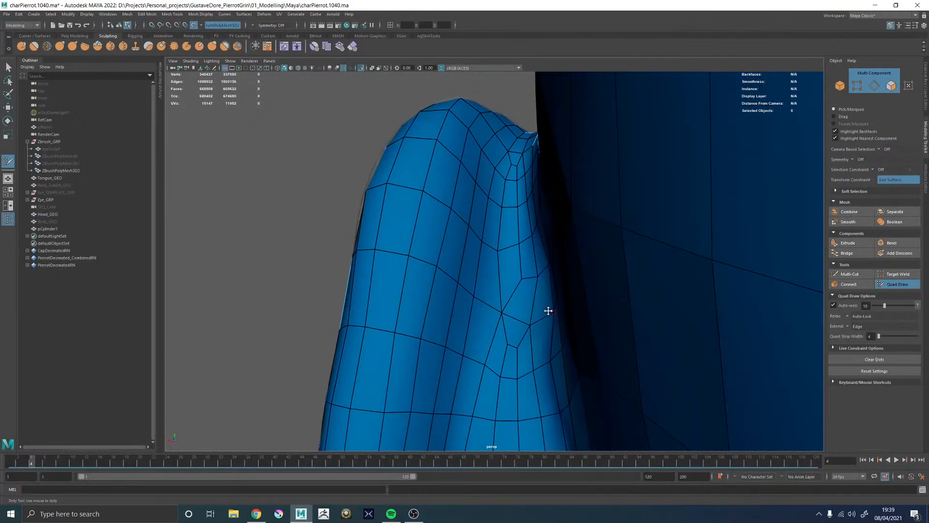
{"action": "mouse_move", "coordinate": [502, 205]}
{"action": "right_mouse_down", "text": "alt"}
{"action": "mouse_move", "coordinate": [517, 201]}
{"action": "mouse_move", "coordinate": [508, 261]}
{"action": "mouse_move", "coordinate": [567, 314]}
{"action": "mouse_move", "coordinate": [503, 314]}
{"action": "mouse_move", "coordinate": [518, 309]}
{"action": "right_mouse_up", "text": "alt"}
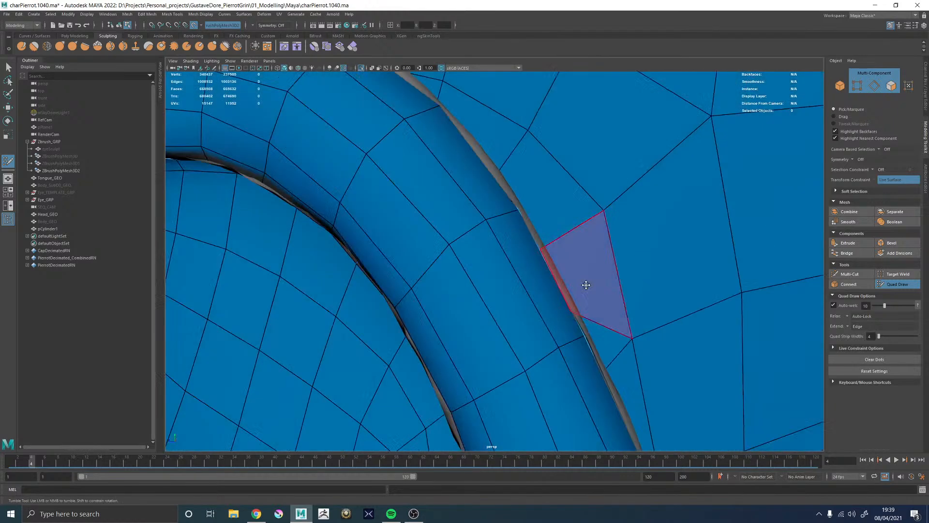
{"action": "right_click_drag", "start_coordinate": [584, 284], "coordinate": [289, 238], "text": "alt"}
{"action": "left_click_drag", "start_coordinate": [459, 236], "coordinate": [505, 258], "text": "alt"}
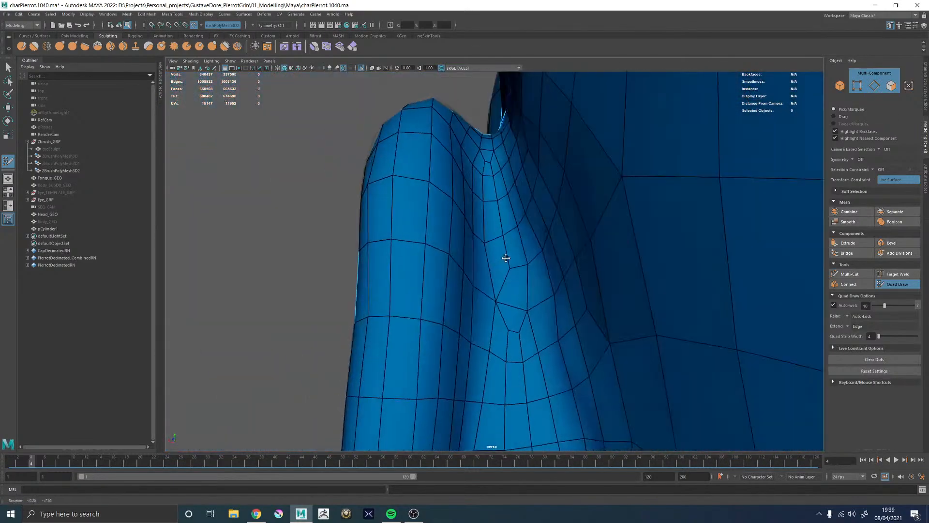
{"action": "right_click_drag", "start_coordinate": [505, 258], "coordinate": [565, 281], "text": "alt"}
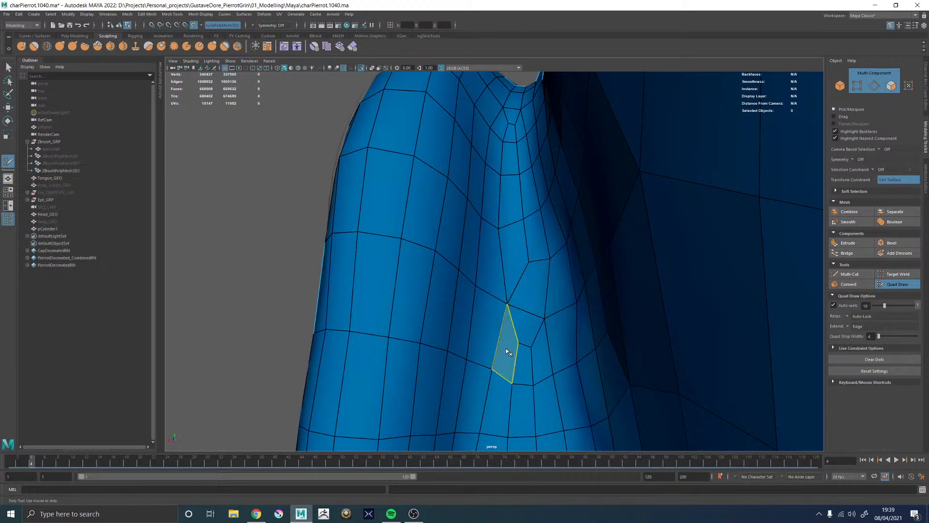
{"action": "left_click_drag", "start_coordinate": [545, 352], "coordinate": [560, 314], "text": "ctrl+shift"}
{"action": "mouse_move", "coordinate": [559, 270]}
{"action": "left_mouse_down", "text": "ctrl+shift"}
{"action": "mouse_move", "coordinate": [489, 296]}
{"action": "mouse_move", "coordinate": [527, 271]}
{"action": "mouse_move", "coordinate": [542, 293]}
{"action": "mouse_move", "coordinate": [529, 282]}
{"action": "mouse_move", "coordinate": [545, 291]}
{"action": "mouse_move", "coordinate": [533, 290]}
{"action": "mouse_move", "coordinate": [541, 291]}
{"action": "mouse_move", "coordinate": [550, 261]}
{"action": "left_mouse_up", "text": "ctrl+shift"}
Relax the quads across the upper side, crown and back of the skull
{"action": "left_click_drag", "start_coordinate": [515, 294], "coordinate": [553, 275], "text": "alt"}
{"action": "right_click_drag", "start_coordinate": [553, 275], "coordinate": [466, 190], "text": "alt"}
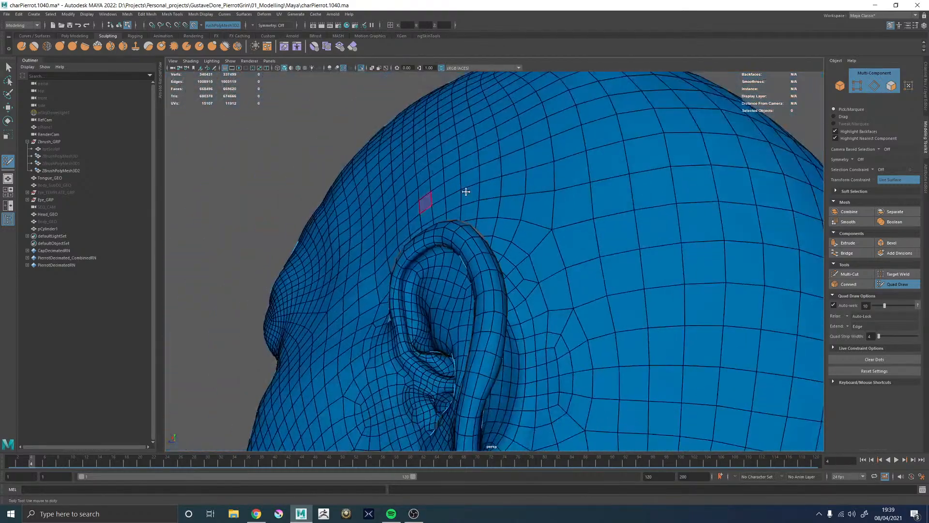
{"action": "left_click_drag", "start_coordinate": [466, 191], "coordinate": [500, 208], "text": "alt"}
{"action": "right_click_drag", "start_coordinate": [500, 208], "coordinate": [564, 162], "text": "alt"}
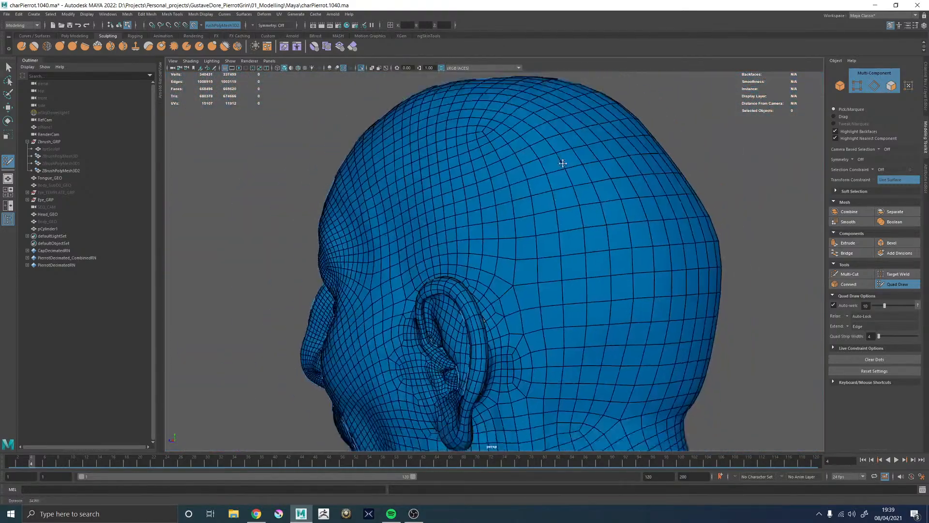
{"action": "left_click_drag", "start_coordinate": [564, 162], "coordinate": [497, 179], "text": "alt"}
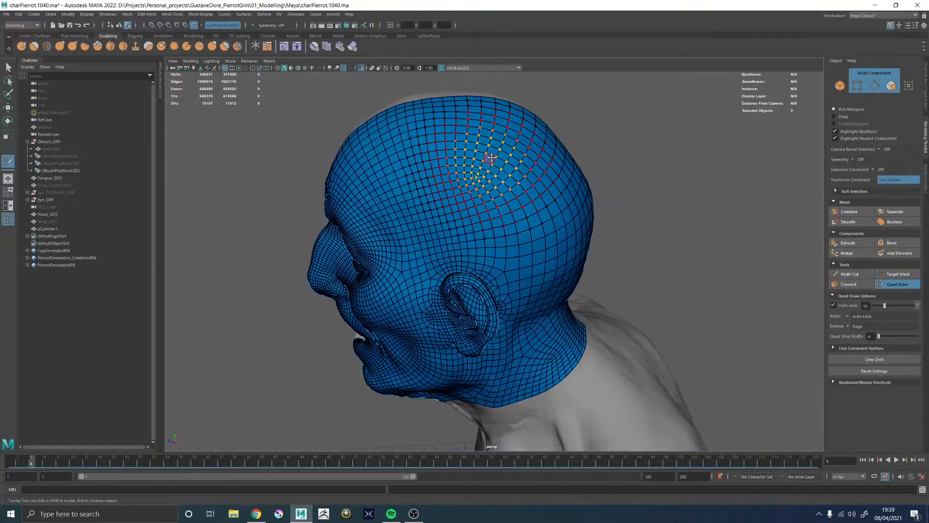
{"action": "left_click_drag", "start_coordinate": [491, 158], "coordinate": [511, 156]}
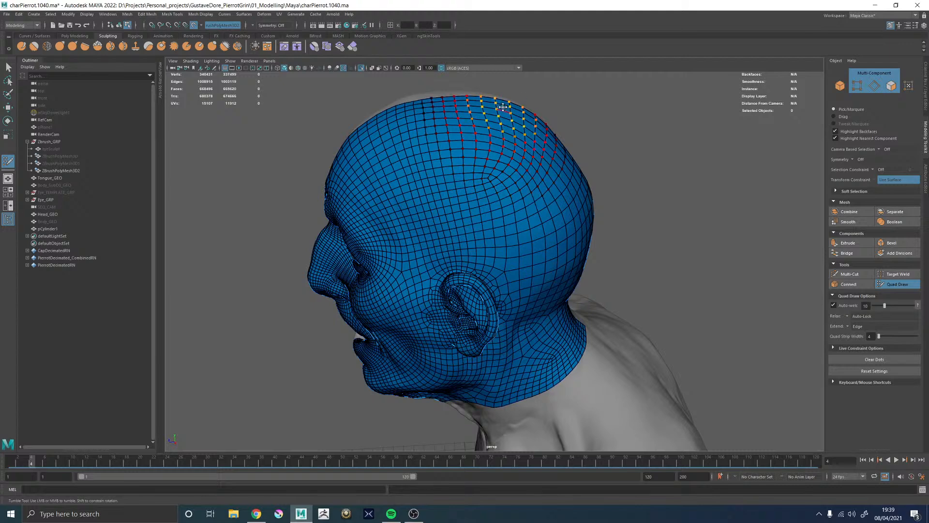
{"action": "left_click_drag", "start_coordinate": [500, 101], "coordinate": [514, 105]}
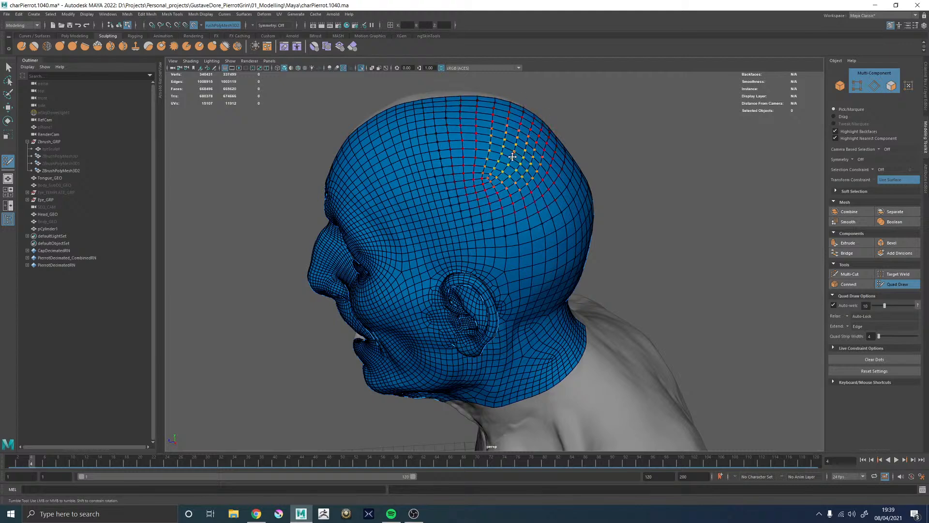
{"action": "left_click_drag", "start_coordinate": [503, 179], "coordinate": [483, 143]}
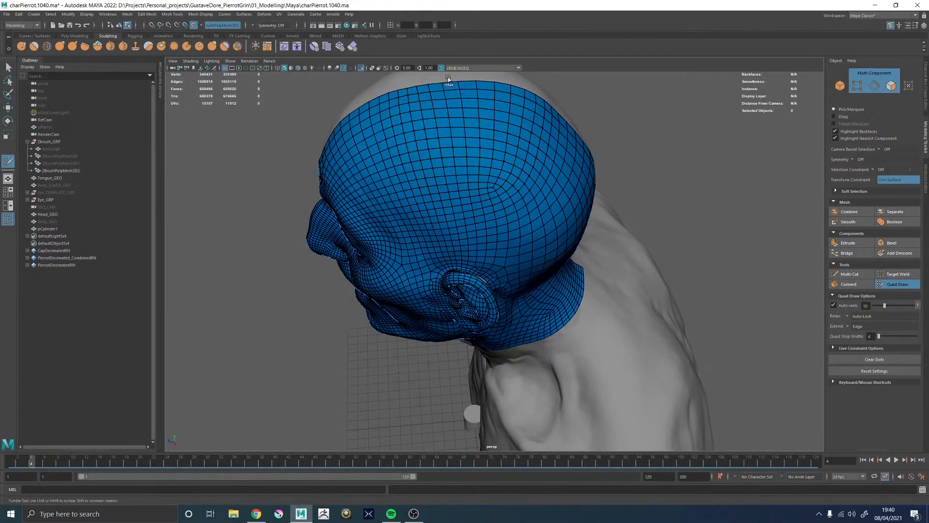
{"action": "left_click_drag", "start_coordinate": [478, 128], "coordinate": [452, 152], "text": "alt"}
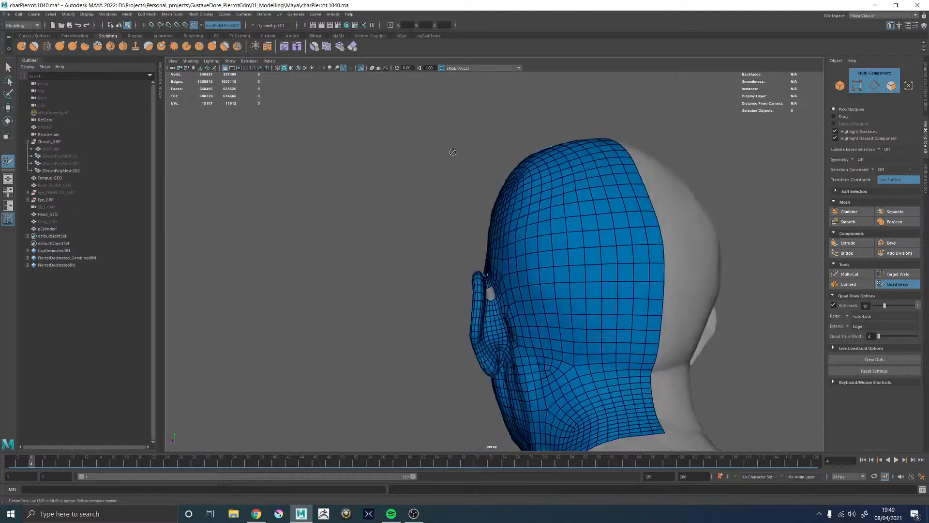
{"action": "middle_click_drag", "start_coordinate": [452, 151], "coordinate": [477, 176], "text": "alt"}
{"action": "mouse_move", "coordinate": [580, 161]}
{"action": "left_mouse_down", "text": "shift"}
{"action": "mouse_move", "coordinate": [552, 172]}
{"action": "mouse_move", "coordinate": [571, 186]}
{"action": "left_mouse_up", "text": "shift"}
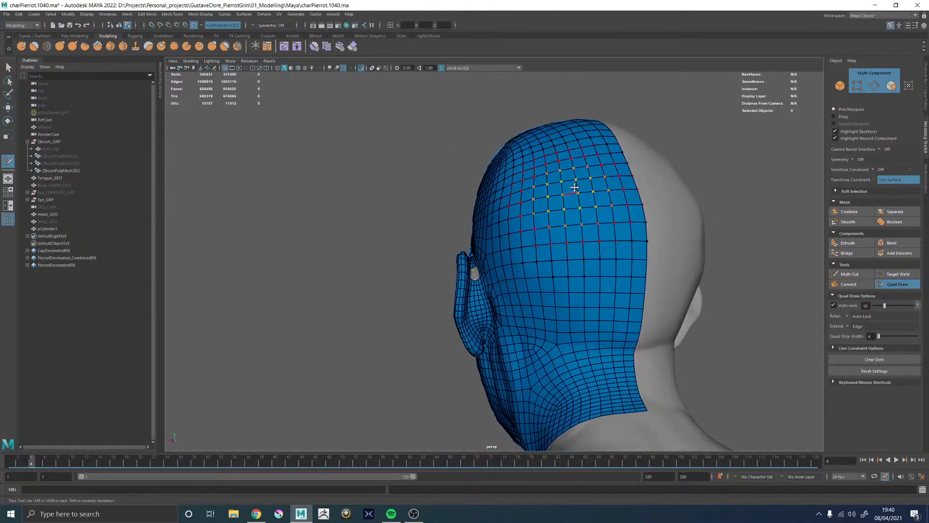
Insert an edge loop through the crease gap's skull-side border, adjust the border vertices and fill quads around a new point
{"action": "left_click_drag", "start_coordinate": [634, 205], "coordinate": [545, 198], "text": "alt"}
{"action": "scroll", "coordinate": [544, 197], "scroll_direction": "up", "scroll_amount": 10}
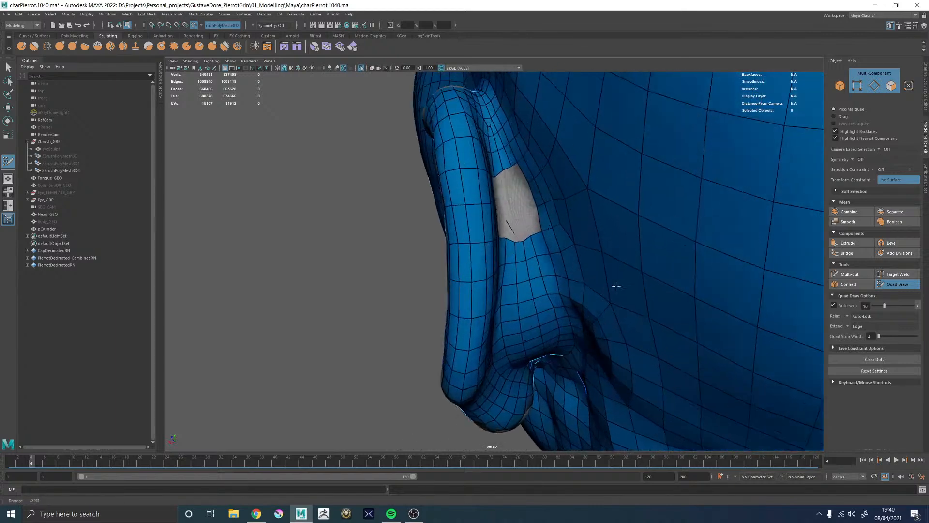
{"action": "mouse_move", "coordinate": [534, 234]}
{"action": "left_mouse_down", "text": "alt"}
{"action": "mouse_move", "coordinate": [527, 270]}
{"action": "mouse_move", "coordinate": [525, 242]}
{"action": "mouse_move", "coordinate": [503, 213]}
{"action": "mouse_move", "coordinate": [516, 227]}
{"action": "mouse_move", "coordinate": [500, 230]}
{"action": "mouse_move", "coordinate": [537, 239]}
{"action": "left_mouse_up", "text": "alt"}
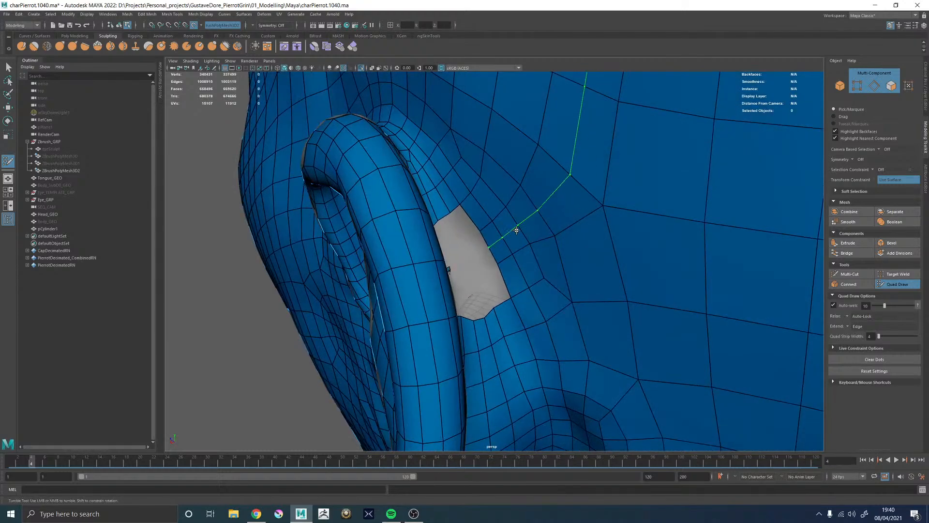
{"action": "left_click", "coordinate": [515, 233], "text": "ctrl"}
{"action": "left_click_drag", "start_coordinate": [490, 247], "coordinate": [484, 230]}
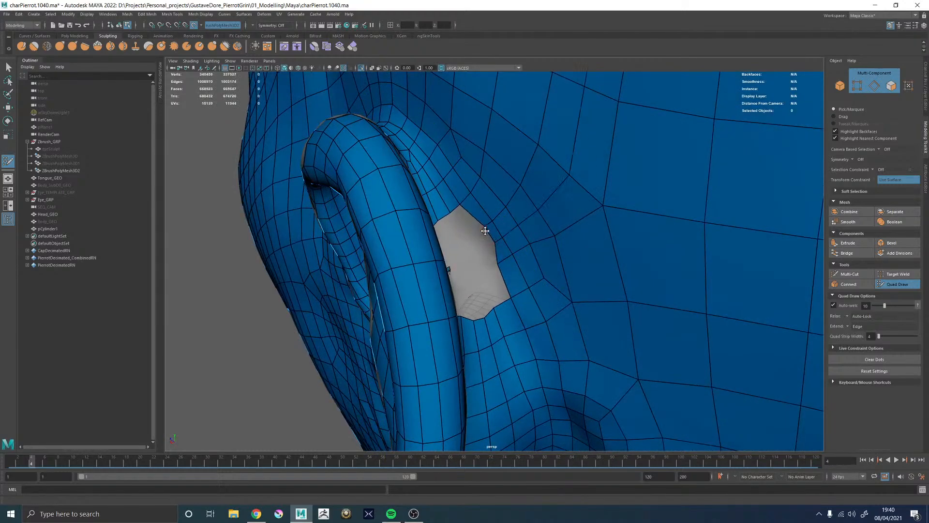
{"action": "left_click_drag", "start_coordinate": [498, 263], "coordinate": [506, 270]}
{"action": "left_click", "coordinate": [483, 251]}
{"action": "left_click", "coordinate": [501, 266], "text": "shift"}
{"action": "left_click", "coordinate": [486, 239], "text": "shift"}
{"action": "left_click_drag", "start_coordinate": [494, 244], "coordinate": [464, 206], "text": "alt"}
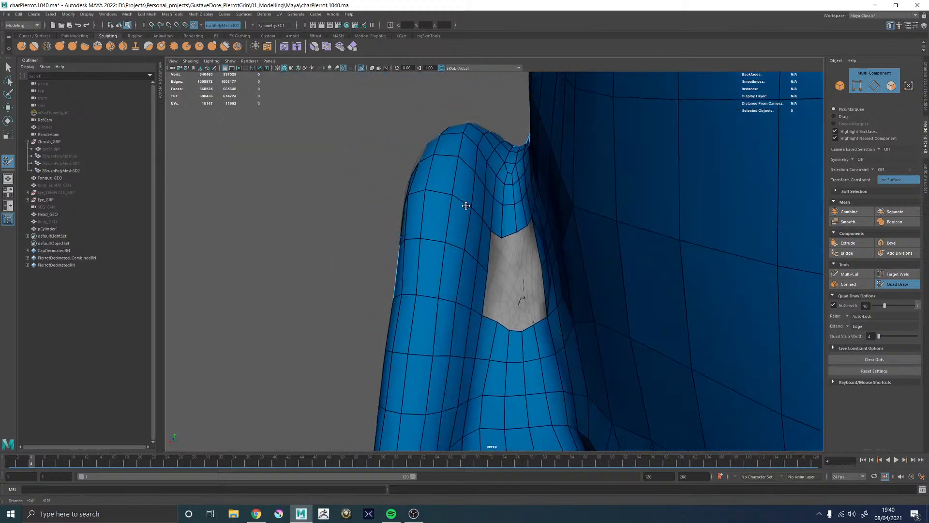
Examine the crease gap and the edge loops running around the ear from behind and from the front
{"action": "right_click_drag", "start_coordinate": [464, 205], "coordinate": [578, 262], "text": "alt"}
{"action": "left_click_drag", "start_coordinate": [579, 261], "coordinate": [532, 358], "text": "alt"}
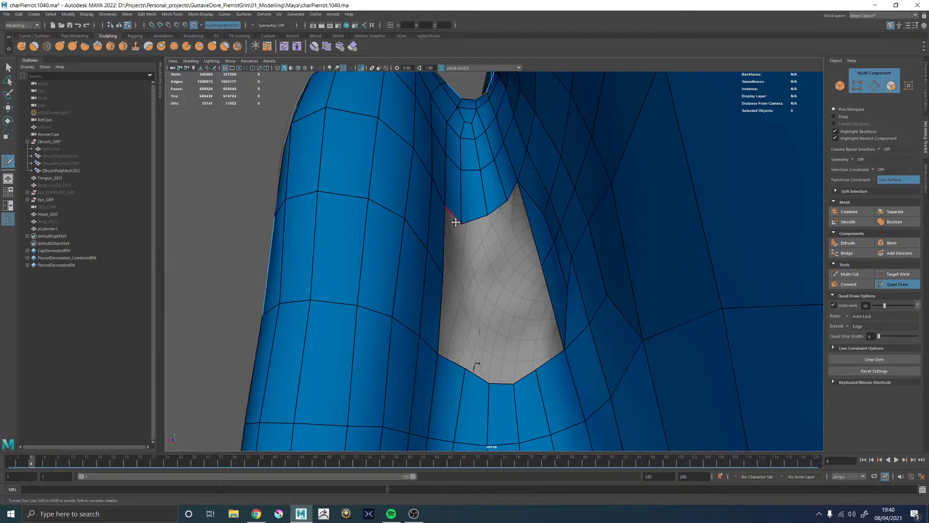
{"action": "middle_click_drag", "start_coordinate": [519, 195], "coordinate": [514, 244], "text": "alt"}
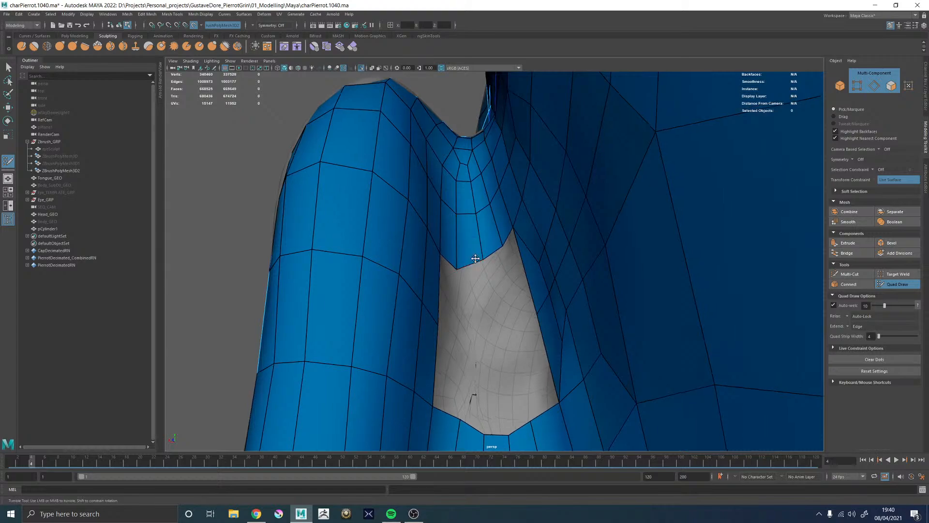
{"action": "right_click_drag", "start_coordinate": [466, 258], "coordinate": [345, 231], "text": "alt"}
{"action": "left_click_drag", "start_coordinate": [345, 231], "coordinate": [525, 223], "text": "alt"}
{"action": "middle_click_drag", "start_coordinate": [503, 276], "coordinate": [528, 165], "text": "alt"}
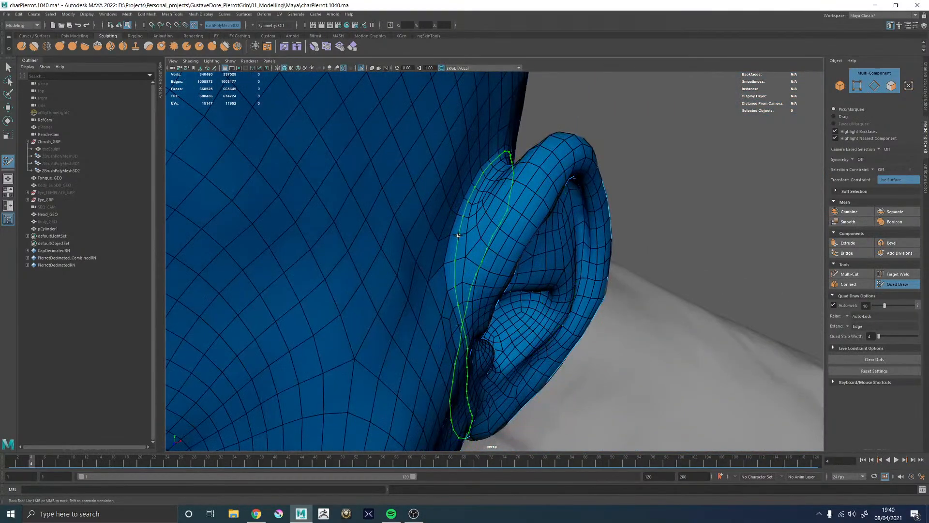
{"action": "left_click_drag", "start_coordinate": [458, 236], "coordinate": [517, 269], "text": "alt"}
{"action": "right_click_drag", "start_coordinate": [517, 269], "coordinate": [460, 135], "text": "alt"}
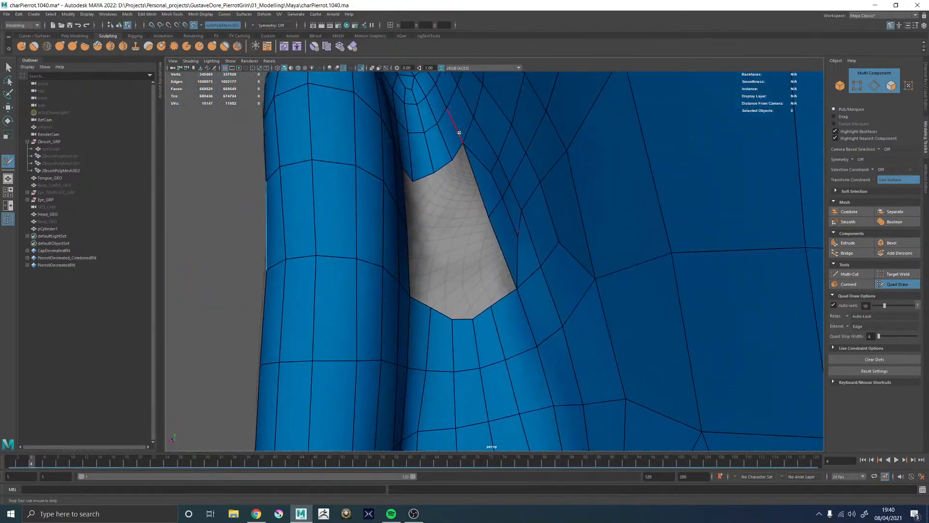
Try deleting two quads along the gap's skull-side border and undo the deletion
{"action": "left_click_drag", "start_coordinate": [450, 83], "coordinate": [492, 197], "text": "alt"}
{"action": "right_click_drag", "start_coordinate": [492, 196], "coordinate": [525, 262], "text": "alt"}
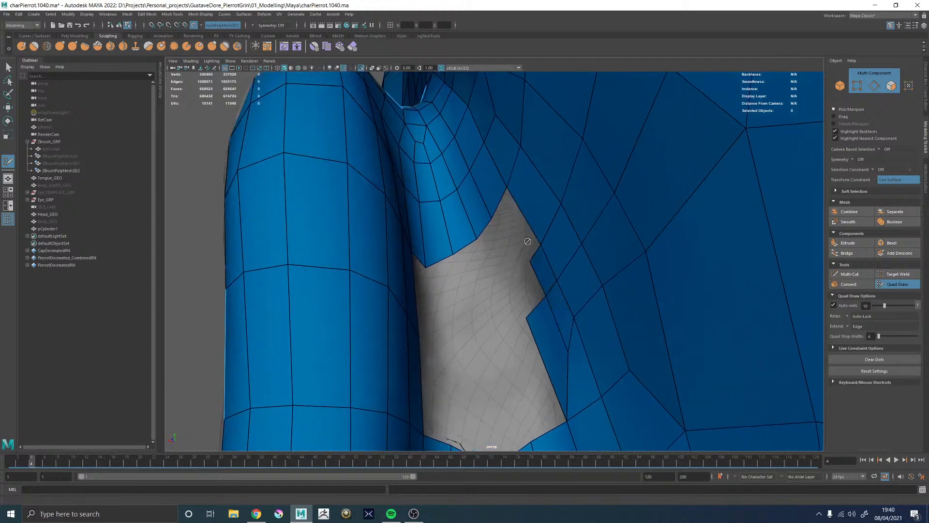
{"action": "key", "text": "ctrl+z"}
{"action": "key", "text": "ctrl+z"}
{"action": "middle_click_drag", "start_coordinate": [501, 264], "coordinate": [502, 232], "text": "alt"}
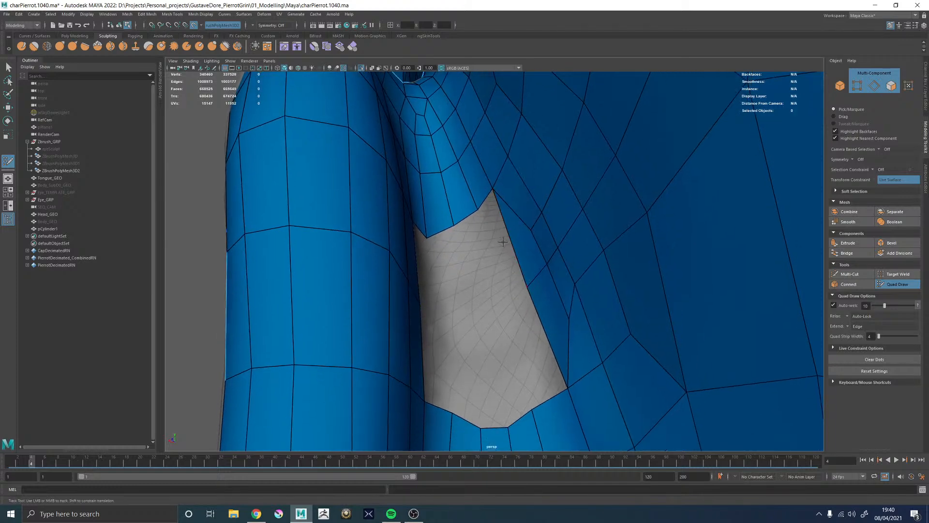
{"action": "left_click_drag", "start_coordinate": [503, 242], "coordinate": [463, 183], "text": "alt"}
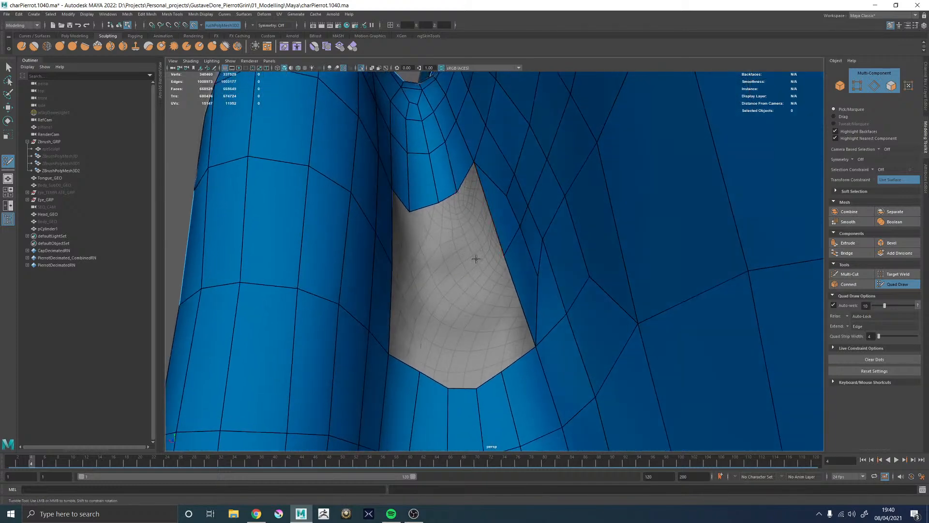
{"action": "left_click_drag", "start_coordinate": [476, 259], "coordinate": [484, 358], "text": "alt"}
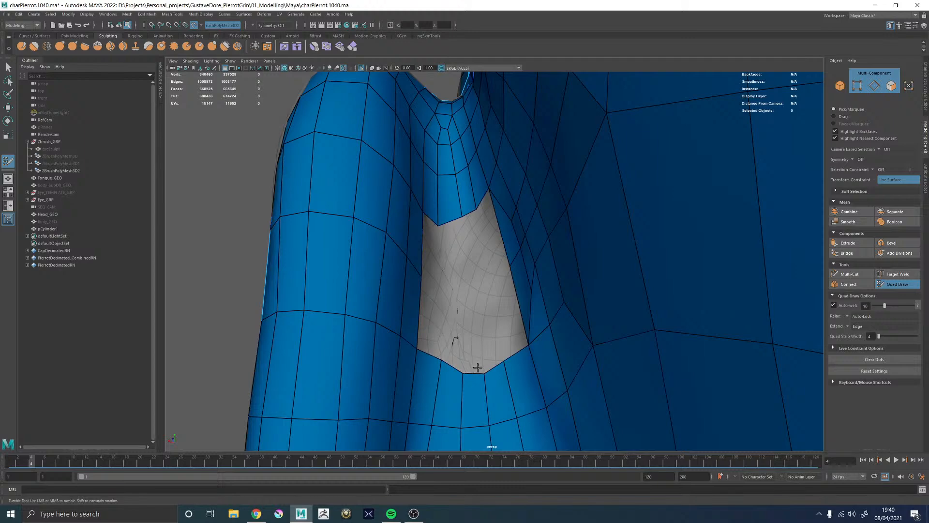
{"action": "right_click_drag", "start_coordinate": [482, 291], "coordinate": [402, 236], "text": "alt"}
{"action": "middle_click_drag", "start_coordinate": [420, 242], "coordinate": [431, 216], "text": "alt"}
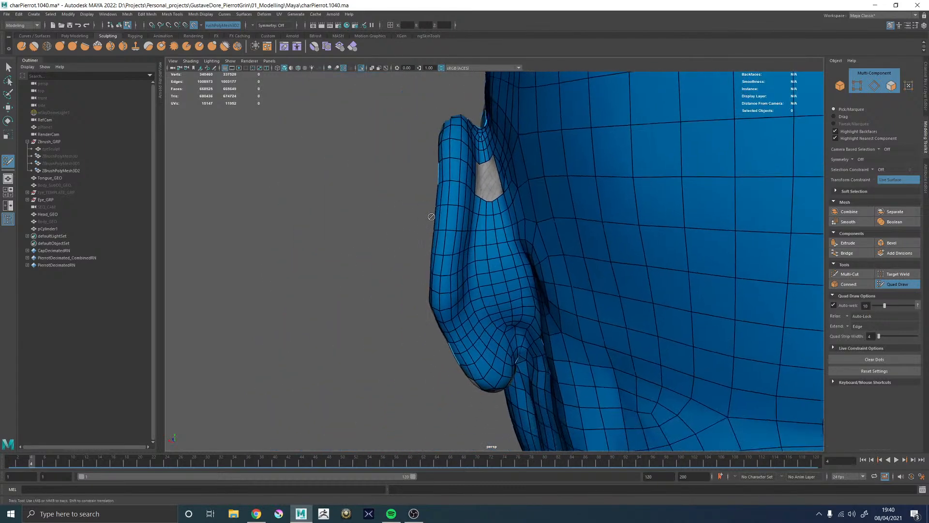
Delete the uneven quads on the back of the ear above the lobe, fill two new quads there and relax the area
{"action": "left_click_drag", "start_coordinate": [471, 324], "coordinate": [479, 264], "text": "alt"}
{"action": "middle_click_drag", "start_coordinate": [478, 266], "coordinate": [462, 241], "text": "alt"}
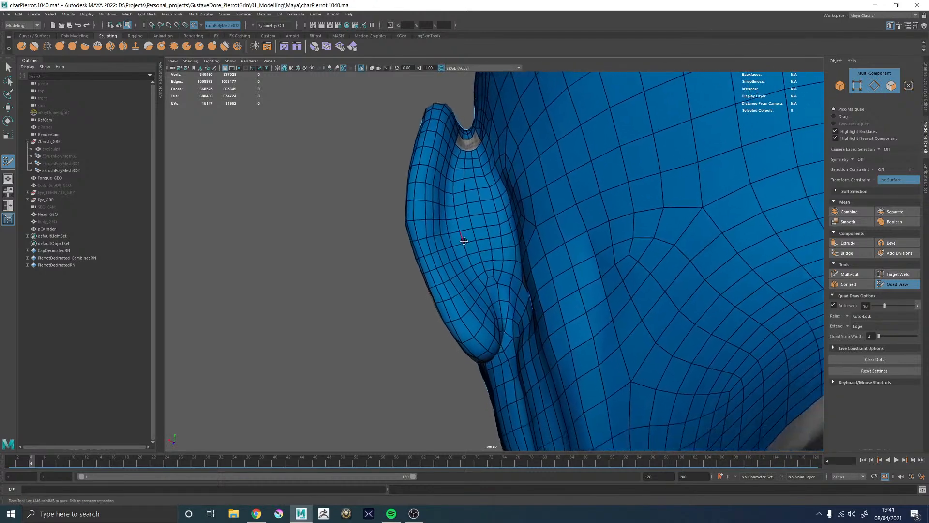
{"action": "right_click_drag", "start_coordinate": [462, 240], "coordinate": [687, 350], "text": "alt"}
{"action": "middle_click_drag", "start_coordinate": [506, 241], "coordinate": [521, 253], "text": "alt"}
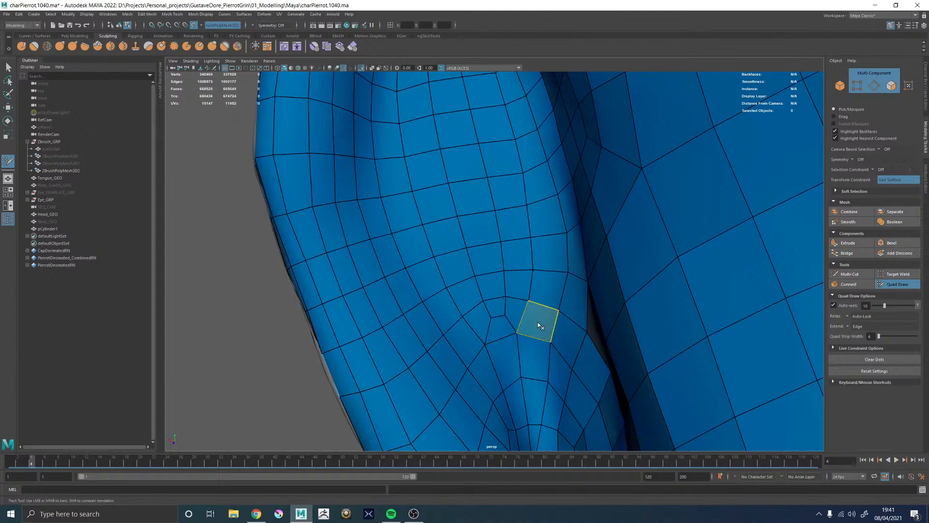
{"action": "left_click_drag", "start_coordinate": [537, 322], "coordinate": [540, 333], "text": "ctrl+shift"}
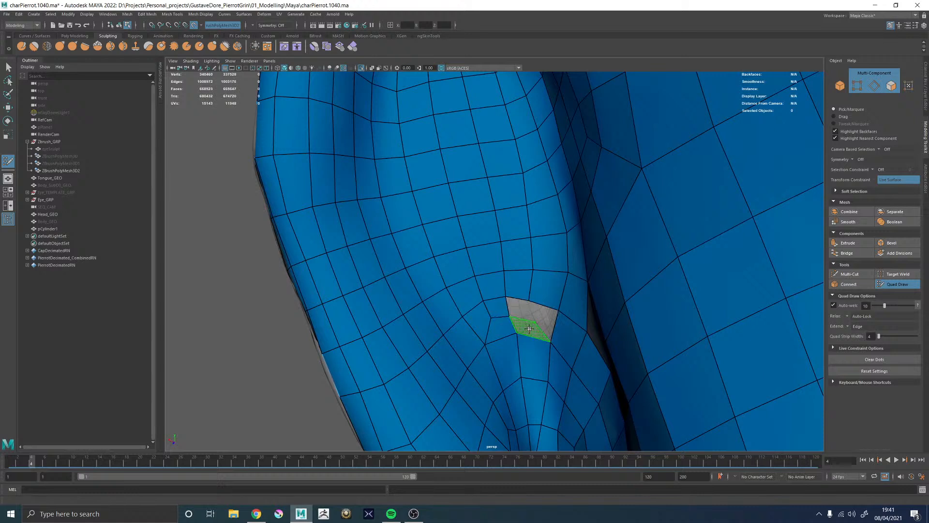
{"action": "left_click", "coordinate": [529, 329], "text": "shift"}
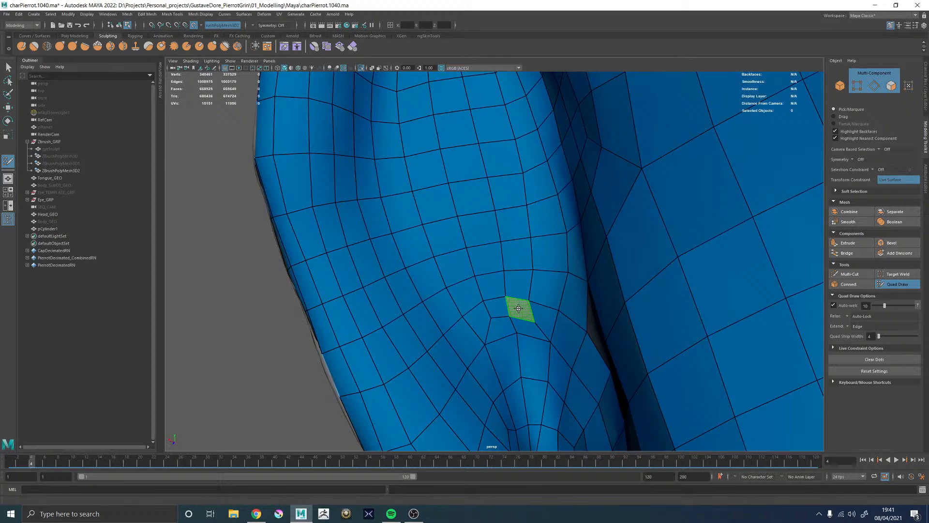
{"action": "left_click", "coordinate": [527, 313], "text": "shift"}
{"action": "mouse_move", "coordinate": [537, 334]}
{"action": "left_mouse_down", "text": "shift"}
{"action": "mouse_move", "coordinate": [512, 330]}
{"action": "mouse_move", "coordinate": [503, 315]}
{"action": "left_mouse_up", "text": "shift"}
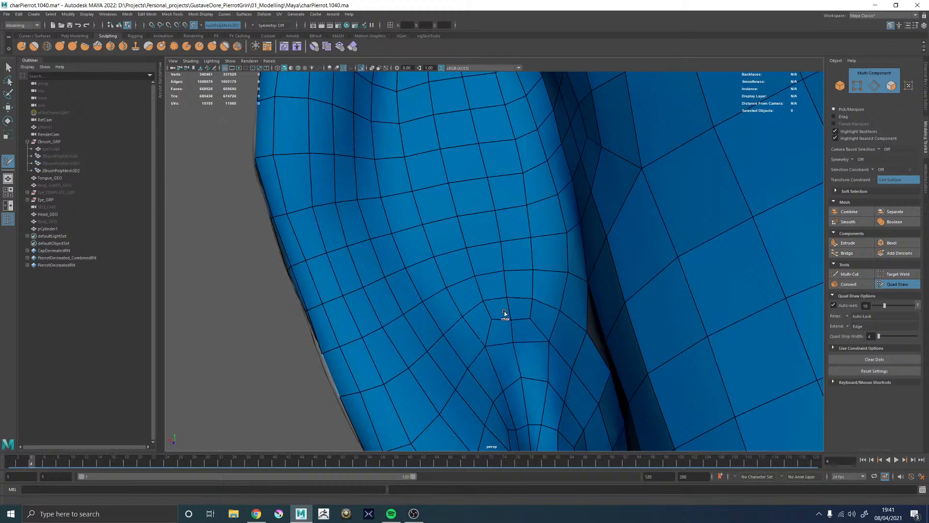
Examine the back of the ear and the open crease gap, following the edge loops that run along both sides
{"action": "right_click_drag", "start_coordinate": [504, 304], "coordinate": [435, 245], "text": "alt"}
{"action": "left_click_drag", "start_coordinate": [435, 245], "coordinate": [510, 203], "text": "alt"}
{"action": "middle_click_drag", "start_coordinate": [510, 203], "coordinate": [509, 259], "text": "alt"}
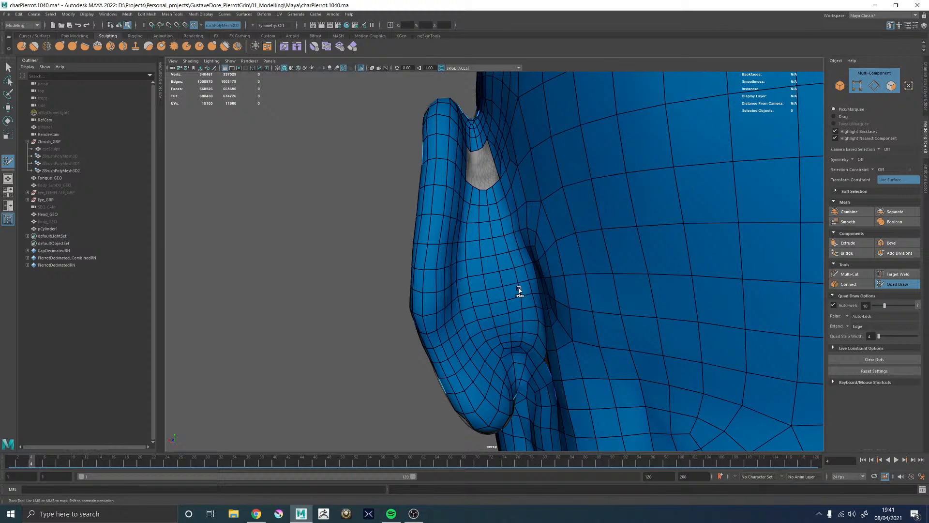
{"action": "mouse_move", "coordinate": [513, 314]}
{"action": "left_mouse_down", "text": "alt"}
{"action": "mouse_move", "coordinate": [508, 276]}
{"action": "mouse_move", "coordinate": [513, 313]}
{"action": "left_mouse_up", "text": "alt"}
{"action": "right_click_drag", "start_coordinate": [513, 313], "coordinate": [425, 280], "text": "alt"}
{"action": "mouse_move", "coordinate": [425, 280]}
{"action": "left_mouse_down", "text": "alt"}
{"action": "mouse_move", "coordinate": [491, 249]}
{"action": "mouse_move", "coordinate": [564, 309]}
{"action": "left_mouse_up", "text": "alt"}
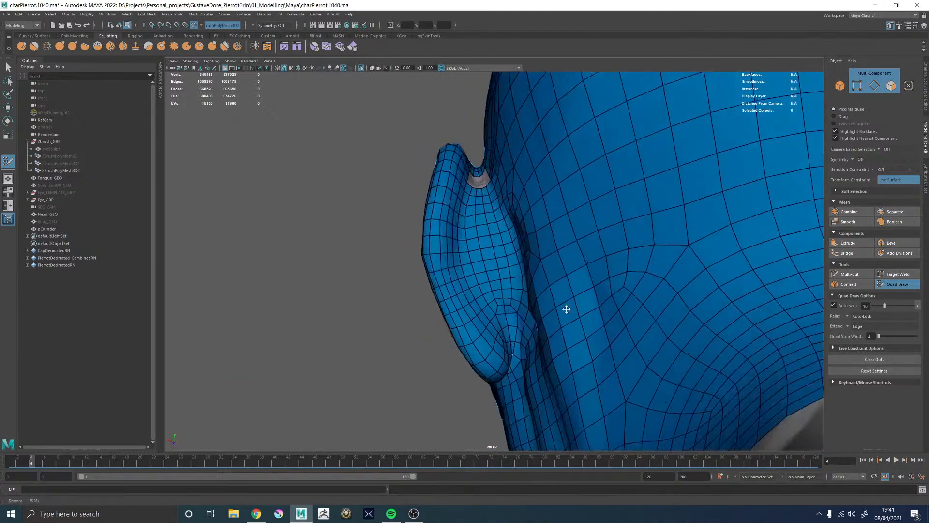
{"action": "right_click_drag", "start_coordinate": [564, 310], "coordinate": [584, 315], "text": "alt"}
{"action": "left_click_drag", "start_coordinate": [487, 318], "coordinate": [483, 273], "text": "alt"}
{"action": "right_click_drag", "start_coordinate": [482, 274], "coordinate": [506, 257], "text": "alt"}
{"action": "left_click_drag", "start_coordinate": [508, 284], "coordinate": [508, 243], "text": "alt"}
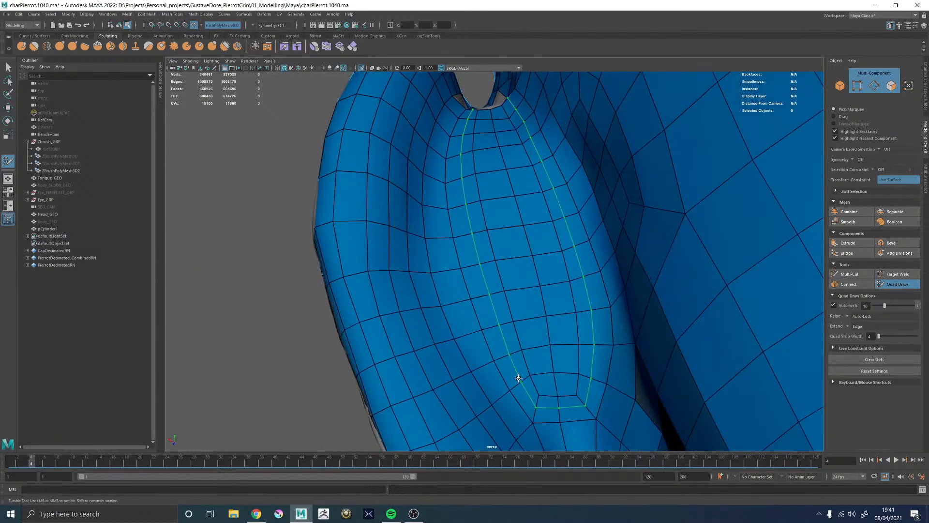
{"action": "mouse_move", "coordinate": [490, 237]}
{"action": "left_mouse_down", "text": "alt"}
{"action": "mouse_move", "coordinate": [481, 216]}
{"action": "mouse_move", "coordinate": [477, 239]}
{"action": "left_mouse_up", "text": "alt"}
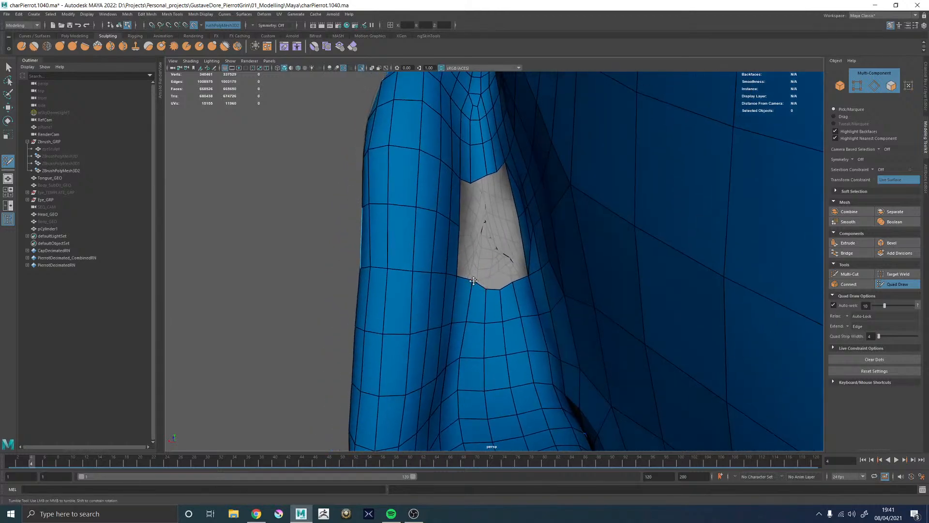
{"action": "left_click_drag", "start_coordinate": [473, 281], "coordinate": [472, 262], "text": "alt"}
{"action": "left_click_drag", "start_coordinate": [457, 205], "coordinate": [461, 193], "text": "alt"}
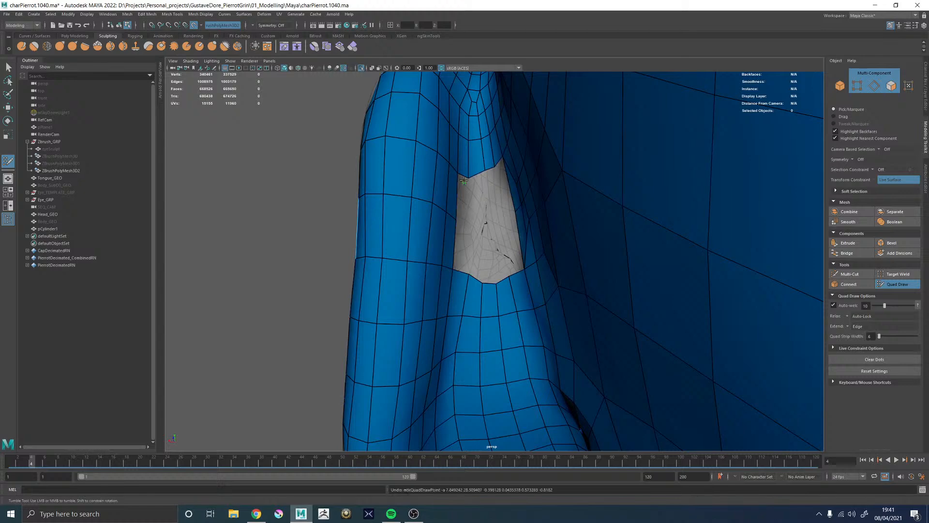
Extrude the crease gap's upper border edges downward into a new row of three quads
{"action": "mouse_move", "coordinate": [460, 178]}
{"action": "left_mouse_down"}
{"action": "mouse_move", "coordinate": [466, 215]}
{"action": "mouse_move", "coordinate": [508, 218]}
{"action": "left_mouse_up"}
{"action": "middle_click_drag", "start_coordinate": [508, 217], "coordinate": [459, 274], "text": "alt"}
{"action": "right_click_drag", "start_coordinate": [460, 273], "coordinate": [571, 269], "text": "alt"}
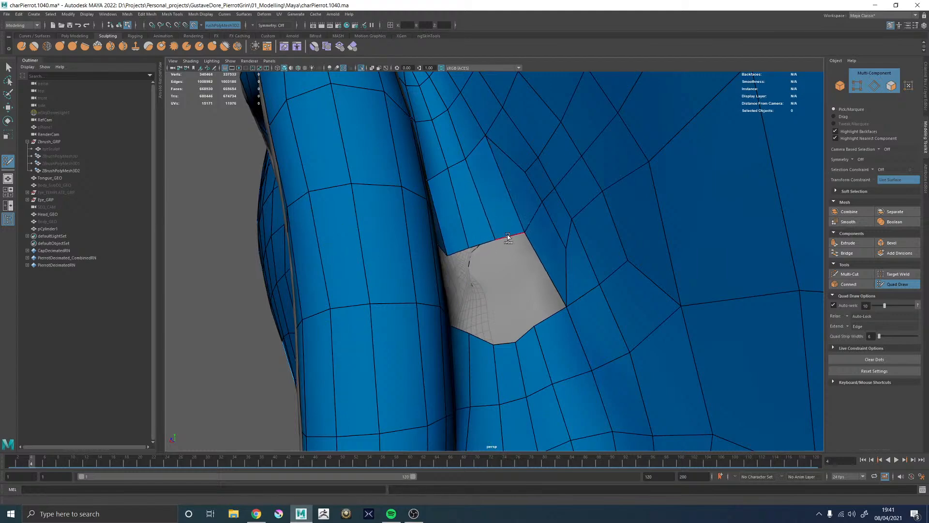
{"action": "left_click_drag", "start_coordinate": [493, 232], "coordinate": [510, 224], "text": "alt"}
{"action": "middle_click_drag", "start_coordinate": [510, 224], "coordinate": [531, 284], "text": "alt"}
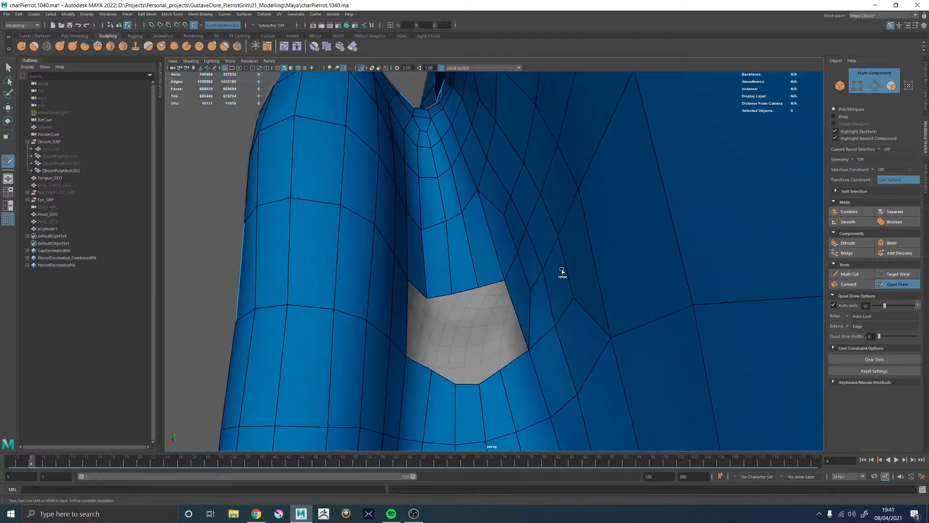
Relax the quads on the side of the skull above the ear and up toward the crown
{"action": "left_click_drag", "start_coordinate": [559, 270], "coordinate": [554, 234], "text": "alt"}
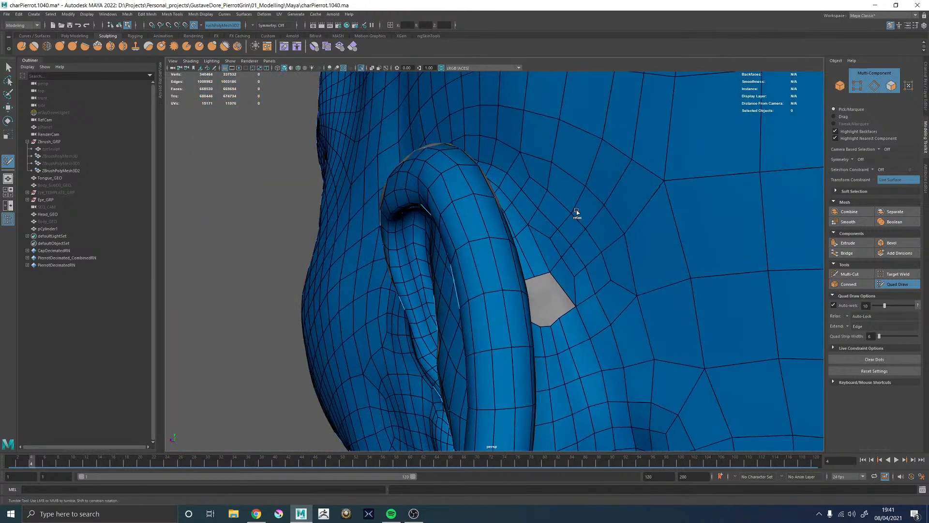
{"action": "right_click_drag", "start_coordinate": [624, 199], "coordinate": [534, 225], "text": "alt"}
{"action": "left_click_drag", "start_coordinate": [535, 226], "coordinate": [579, 222], "text": "alt"}
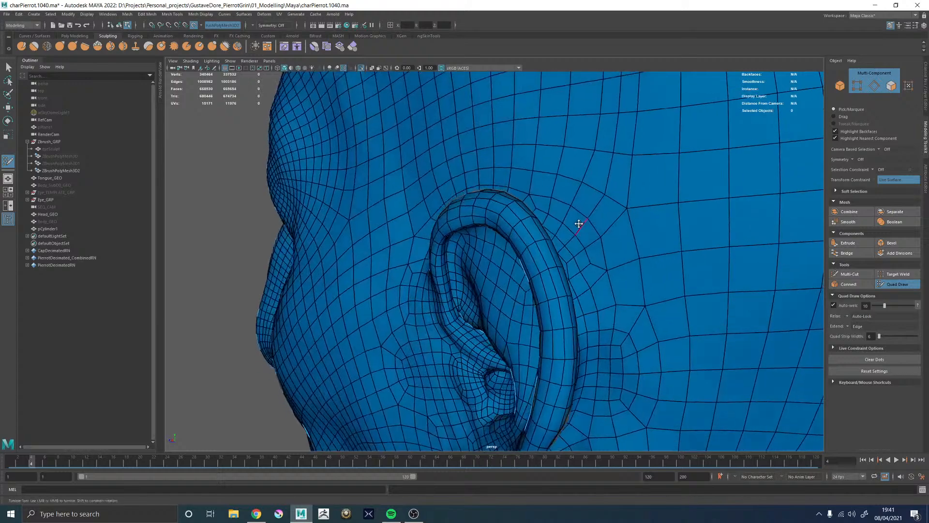
{"action": "right_click_drag", "start_coordinate": [616, 149], "coordinate": [491, 149], "text": "alt"}
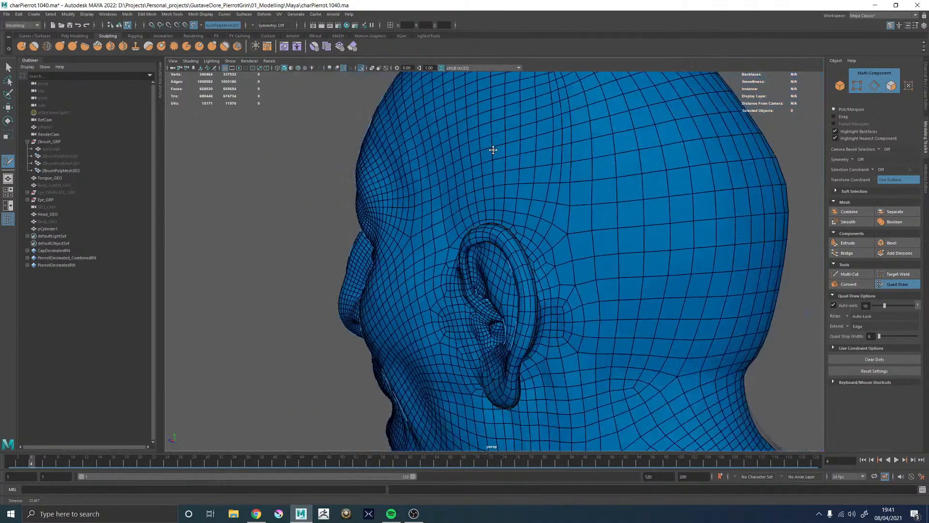
{"action": "left_click_drag", "start_coordinate": [491, 149], "coordinate": [560, 193], "text": "alt"}
{"action": "middle_click_drag", "start_coordinate": [559, 193], "coordinate": [524, 232], "text": "alt"}
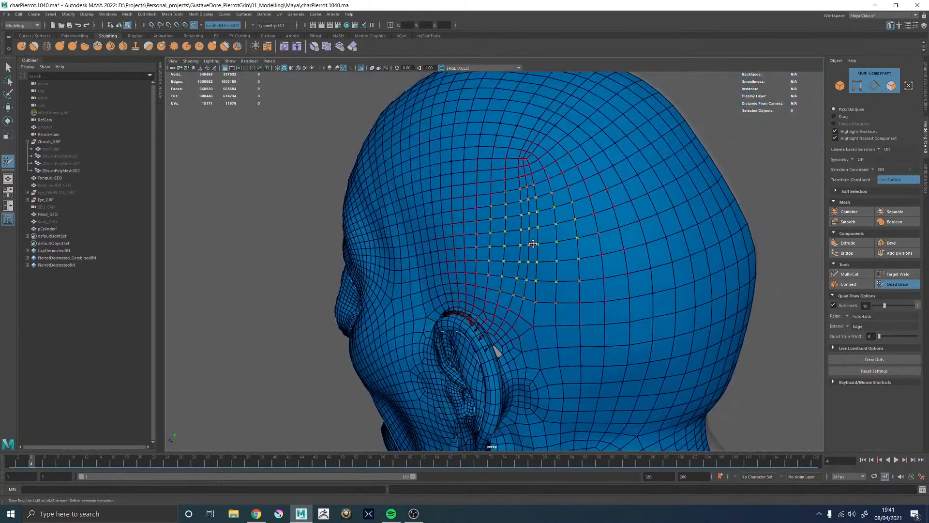
{"action": "mouse_move", "coordinate": [532, 243]}
{"action": "left_mouse_down", "text": "shift"}
{"action": "mouse_move", "coordinate": [547, 231]}
{"action": "mouse_move", "coordinate": [571, 146]}
{"action": "left_mouse_up", "text": "shift"}
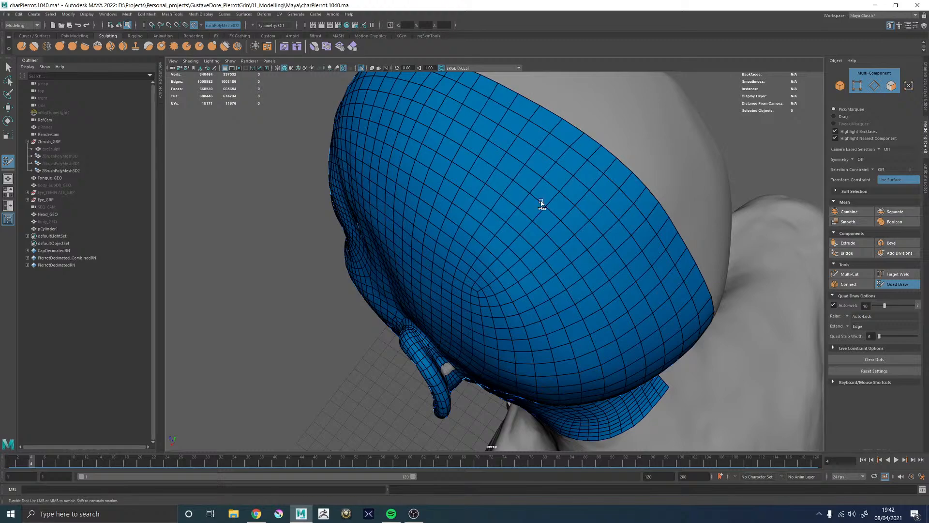
{"action": "left_click_drag", "start_coordinate": [519, 242], "coordinate": [534, 246], "text": "alt"}
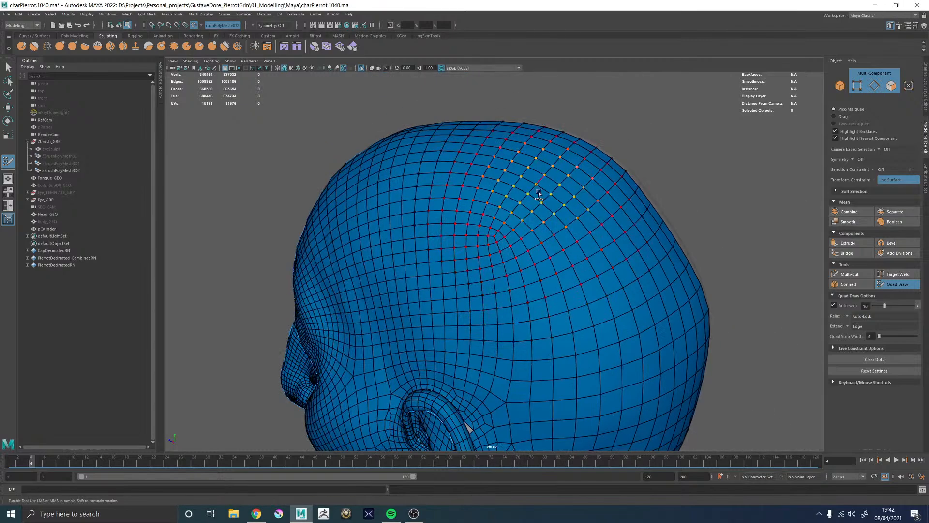
{"action": "middle_click_drag", "start_coordinate": [479, 370], "coordinate": [543, 235], "text": "alt"}
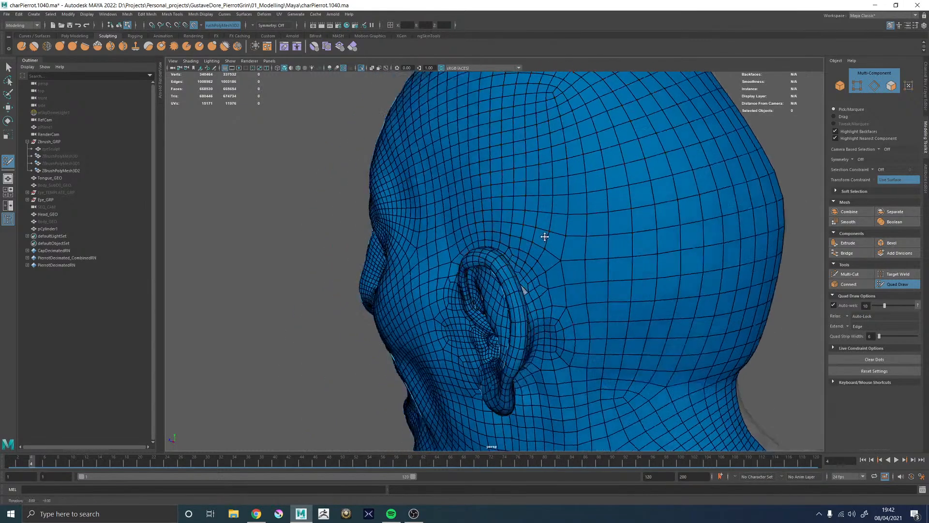
Inspect the crease gap's borders and the adjoining skull-side quads from behind the ear
{"action": "left_click_drag", "start_coordinate": [543, 235], "coordinate": [520, 234], "text": "alt"}
{"action": "right_click_drag", "start_coordinate": [521, 234], "coordinate": [757, 324], "text": "alt"}
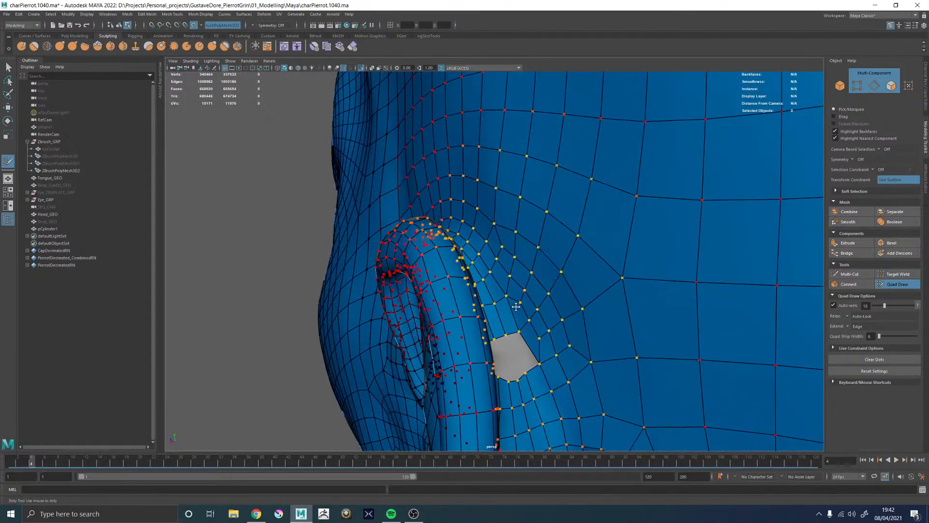
{"action": "middle_click_drag", "start_coordinate": [537, 306], "coordinate": [531, 225], "text": "alt"}
{"action": "right_click_drag", "start_coordinate": [531, 225], "coordinate": [640, 306], "text": "alt"}
{"action": "left_click_drag", "start_coordinate": [563, 228], "coordinate": [513, 219], "text": "alt"}
{"action": "middle_click_drag", "start_coordinate": [511, 219], "coordinate": [563, 231], "text": "alt"}
{"action": "left_click_drag", "start_coordinate": [513, 241], "coordinate": [523, 232], "text": "alt"}
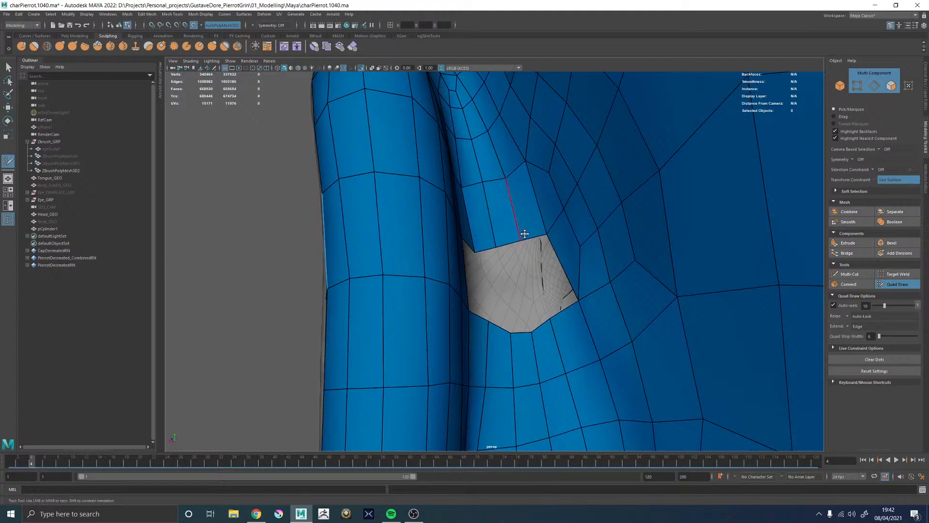
{"action": "right_click_drag", "start_coordinate": [522, 232], "coordinate": [529, 233], "text": "alt"}
{"action": "left_click_drag", "start_coordinate": [566, 218], "coordinate": [520, 257], "text": "alt"}
{"action": "middle_click_drag", "start_coordinate": [520, 257], "coordinate": [553, 234], "text": "alt"}
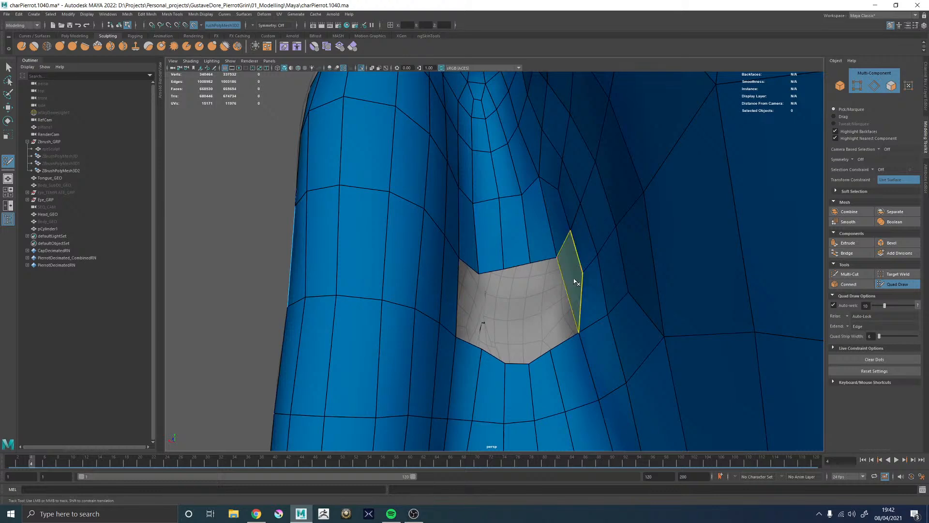
Try deleting the narrow skull-side quad beside the gap and inserting an edge loop to fill a new quad, and undo it
{"action": "left_click", "coordinate": [575, 279], "text": "ctrl+shift"}
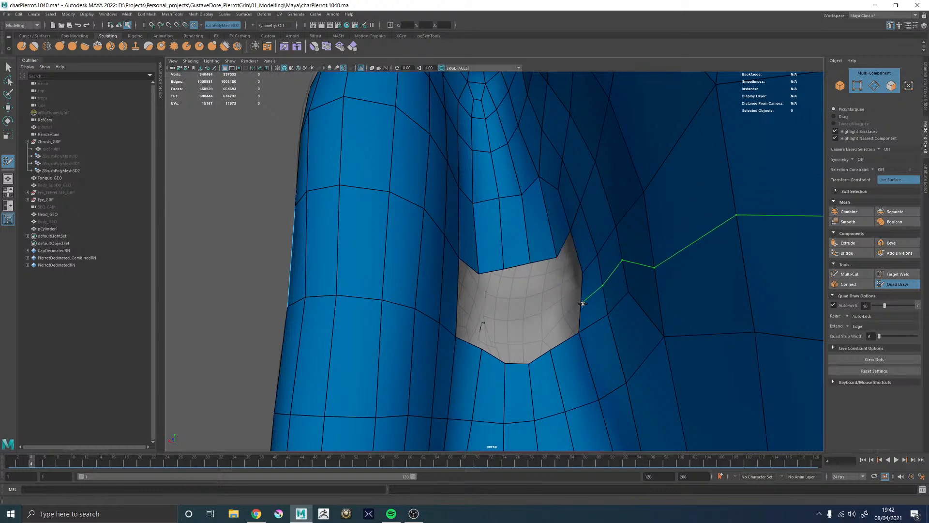
{"action": "left_click", "coordinate": [581, 297], "text": "ctrl"}
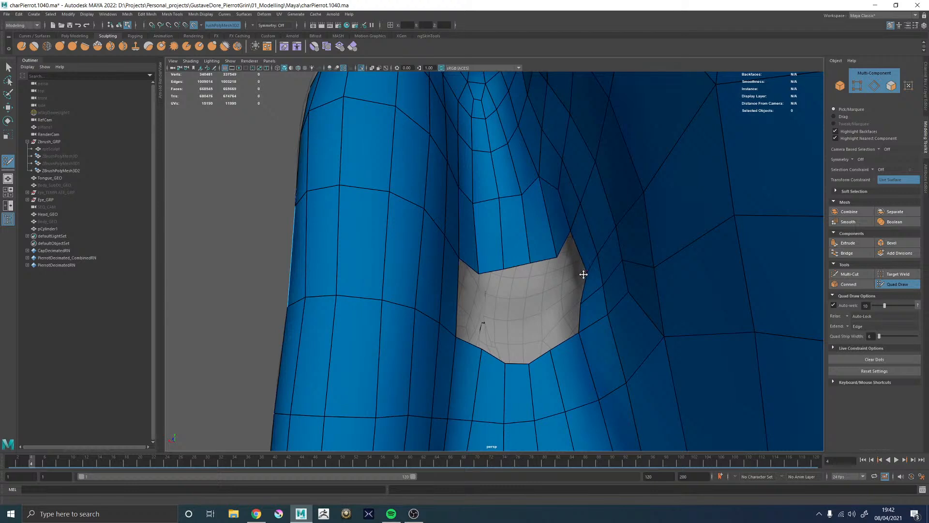
{"action": "left_click", "coordinate": [566, 295], "text": "shift"}
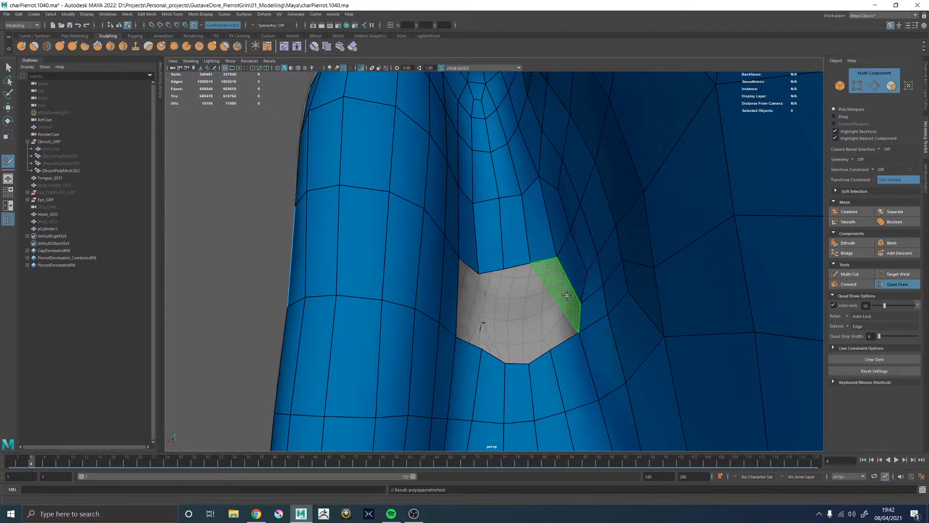
{"action": "key", "text": "ctrl+z"}
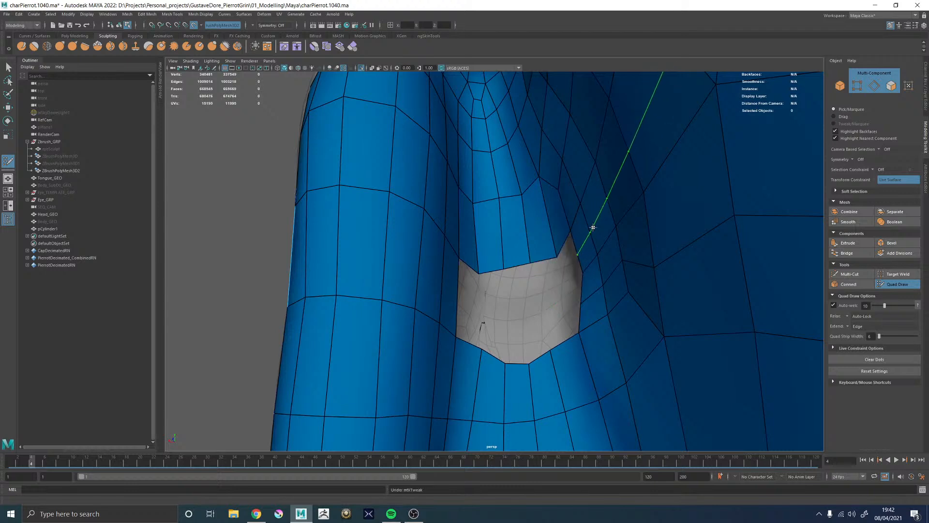
{"action": "key", "text": "ctrl+z"}
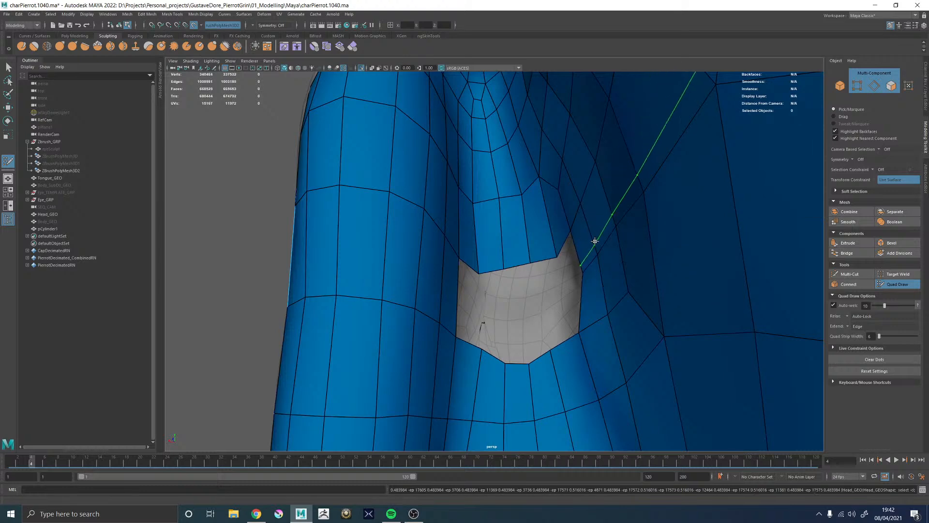
{"action": "key", "text": "ctrl+z"}
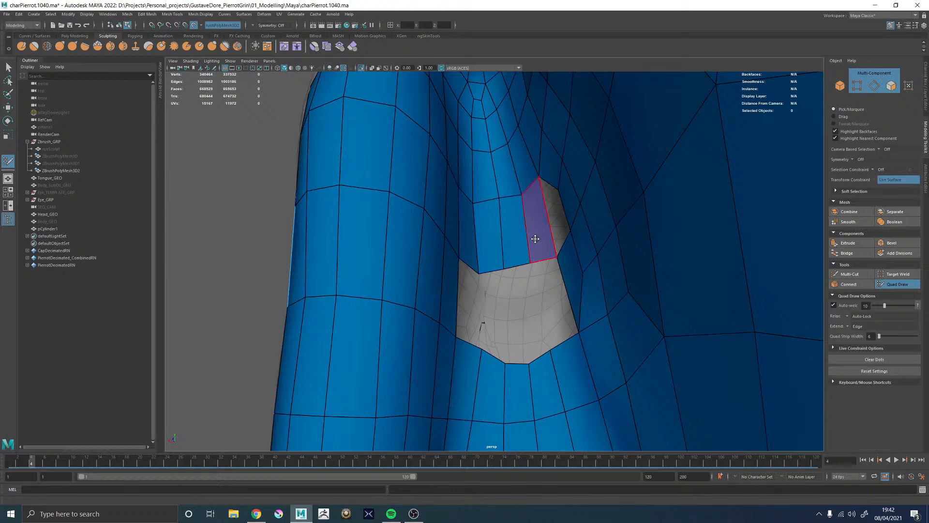
Delete the row of quads hanging from the gap's upper border and extrude a row of four quads up from its lower border
{"action": "left_click", "coordinate": [556, 240], "text": "ctrl+shift"}
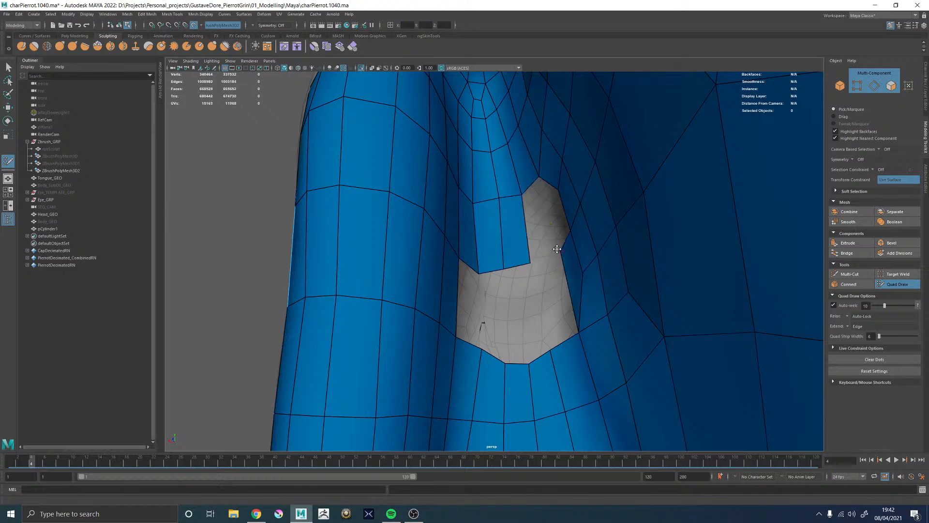
{"action": "mouse_move", "coordinate": [556, 249]}
{"action": "left_mouse_down", "text": "ctrl+shift"}
{"action": "mouse_move", "coordinate": [476, 240]}
{"action": "mouse_move", "coordinate": [508, 275]}
{"action": "left_mouse_up", "text": "ctrl+shift"}
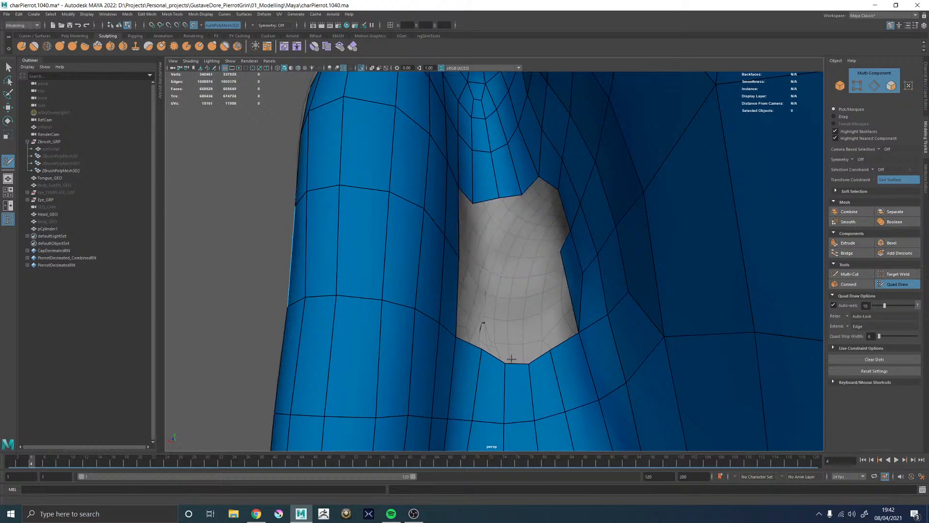
{"action": "left_click_drag", "start_coordinate": [511, 359], "coordinate": [510, 367], "text": "alt"}
{"action": "left_click_drag", "start_coordinate": [494, 399], "coordinate": [488, 315]}
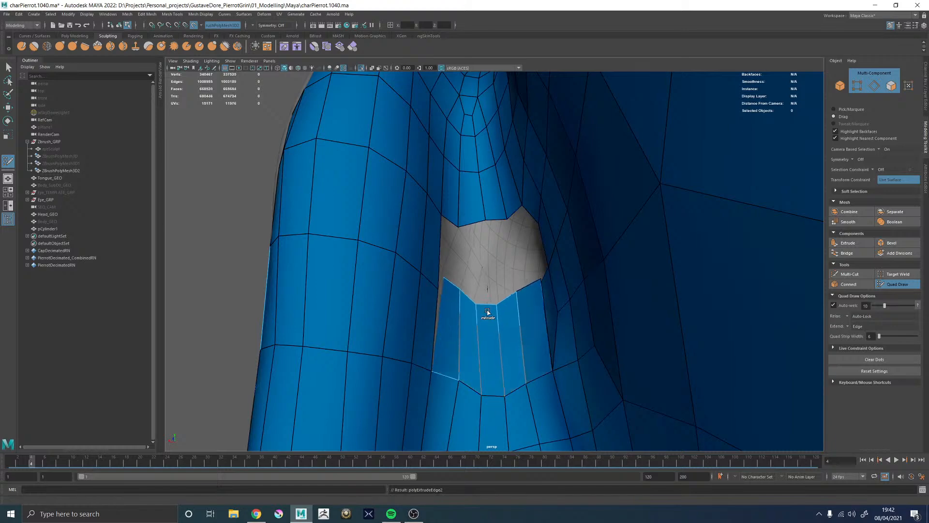
{"action": "left_click_drag", "start_coordinate": [445, 289], "coordinate": [444, 287]}
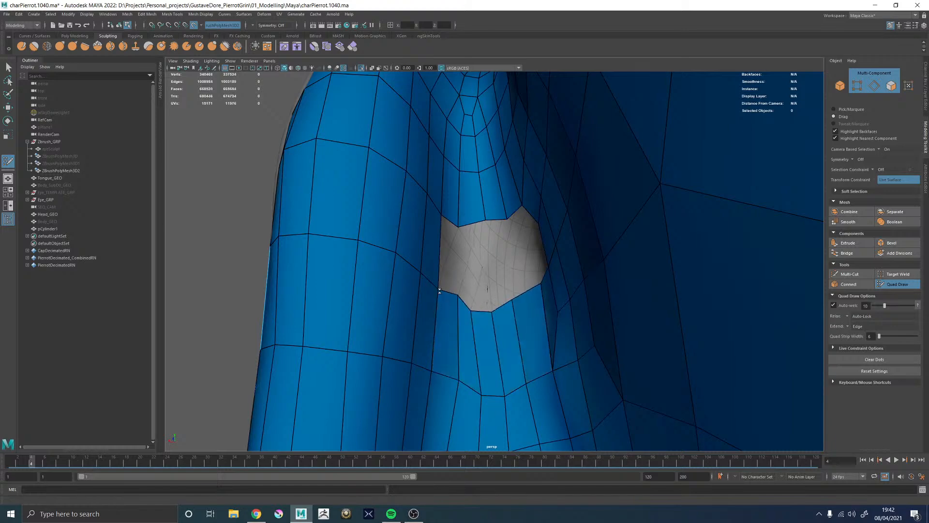
Insert an edge loop on the skull side of the crease gap and fill the gap's skull-side edge with new quads, undoing a misplaced fill
{"action": "mouse_move", "coordinate": [542, 278]}
{"action": "left_mouse_down", "text": "alt"}
{"action": "mouse_move", "coordinate": [535, 264]}
{"action": "mouse_move", "coordinate": [522, 279]}
{"action": "left_mouse_up", "text": "alt"}
{"action": "right_click_drag", "start_coordinate": [526, 269], "coordinate": [547, 247], "text": "alt"}
{"action": "left_click_drag", "start_coordinate": [547, 246], "coordinate": [587, 229], "text": "alt"}
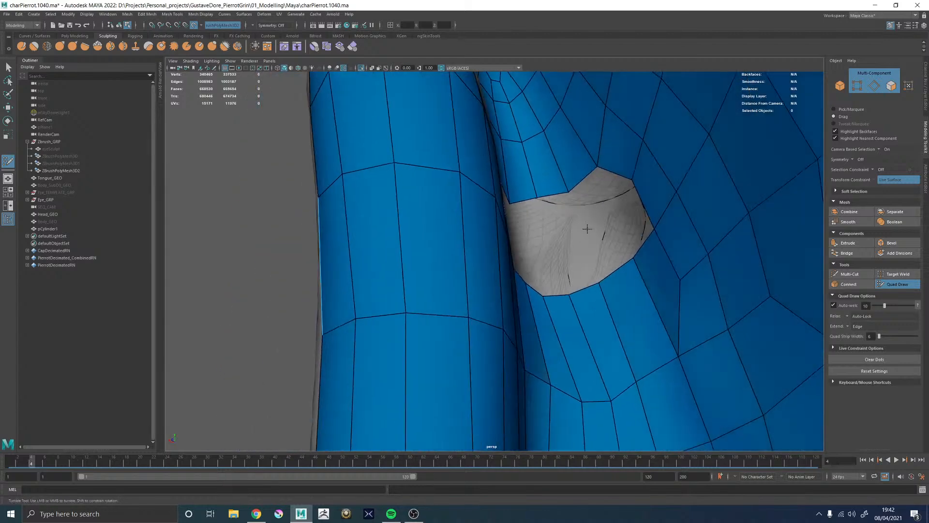
{"action": "left_click", "coordinate": [638, 212], "text": "ctrl"}
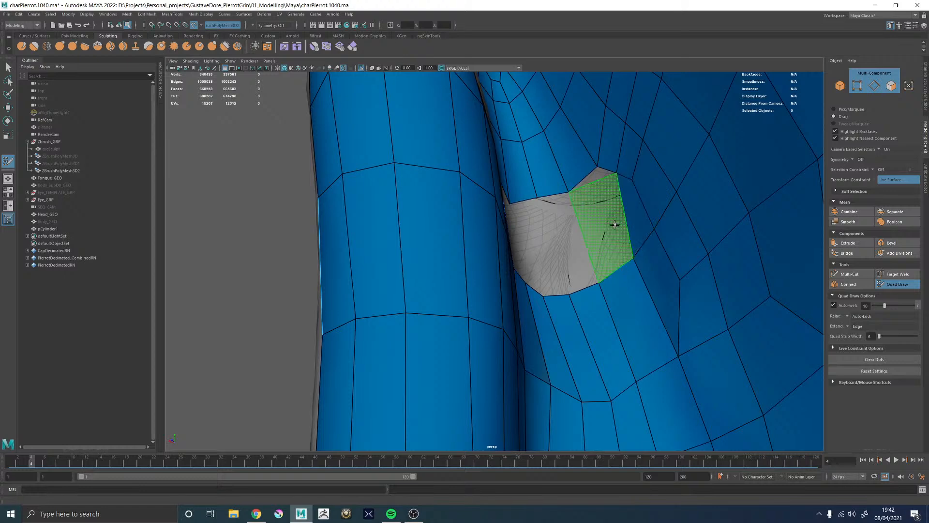
{"action": "left_click", "coordinate": [619, 237], "text": "shift"}
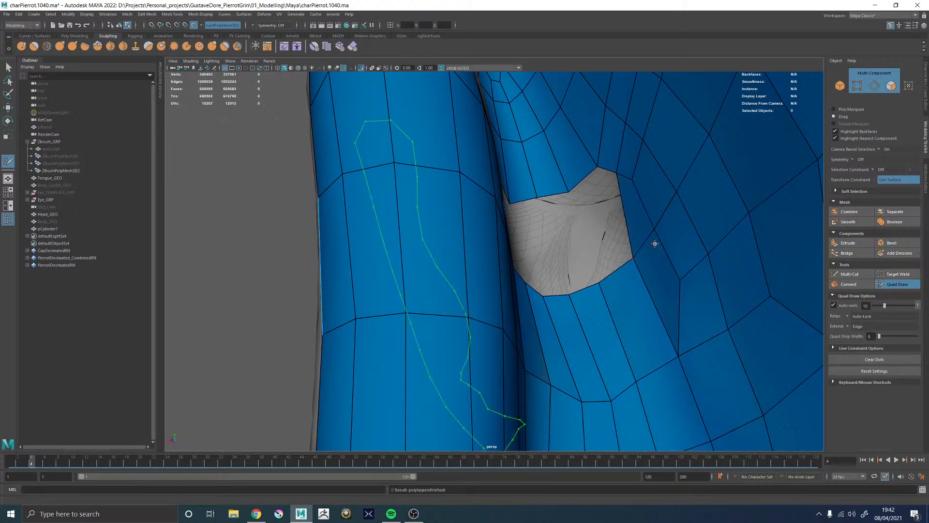
{"action": "key", "text": "ctrl+z"}
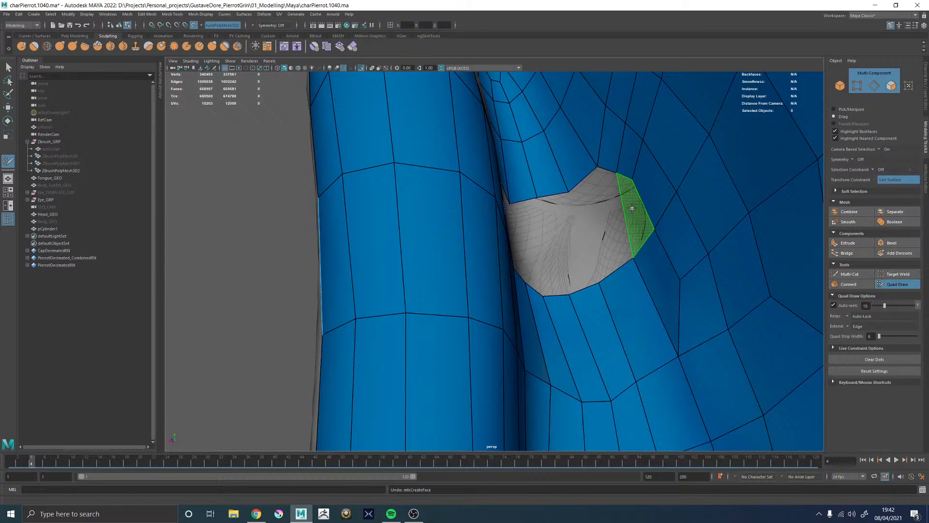
{"action": "left_click", "coordinate": [600, 278], "text": "shift"}
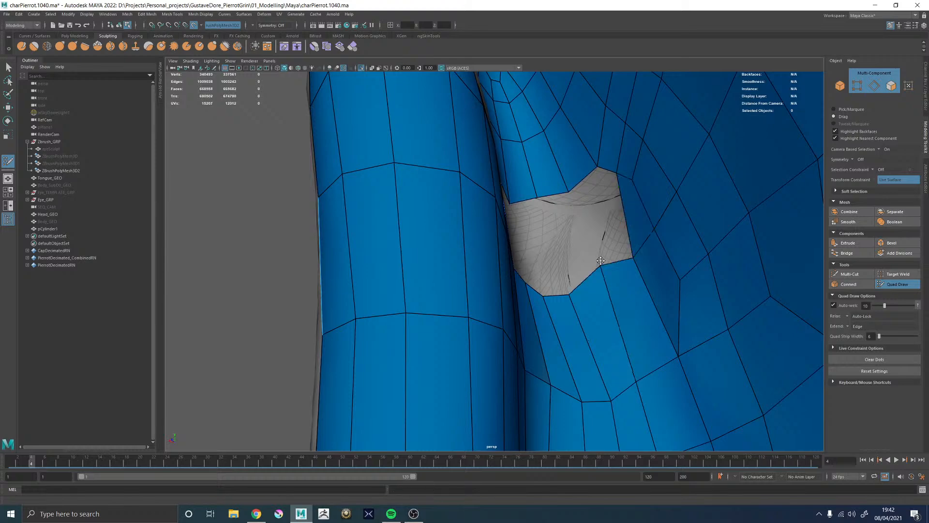
{"action": "left_click", "coordinate": [616, 227], "text": "shift"}
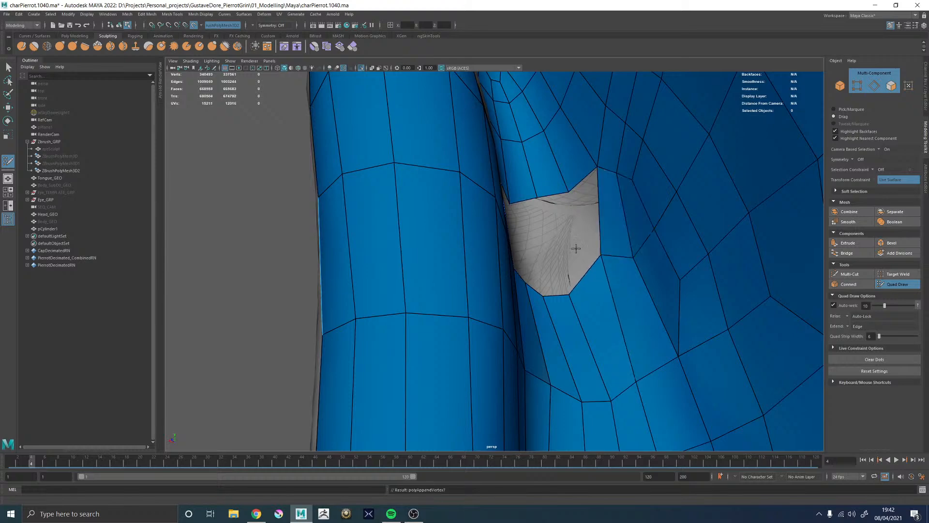
Fill the next quad in from the gap's skull side, undoing the badly shaped fills
{"action": "left_click_drag", "start_coordinate": [616, 228], "coordinate": [569, 292], "text": "alt"}
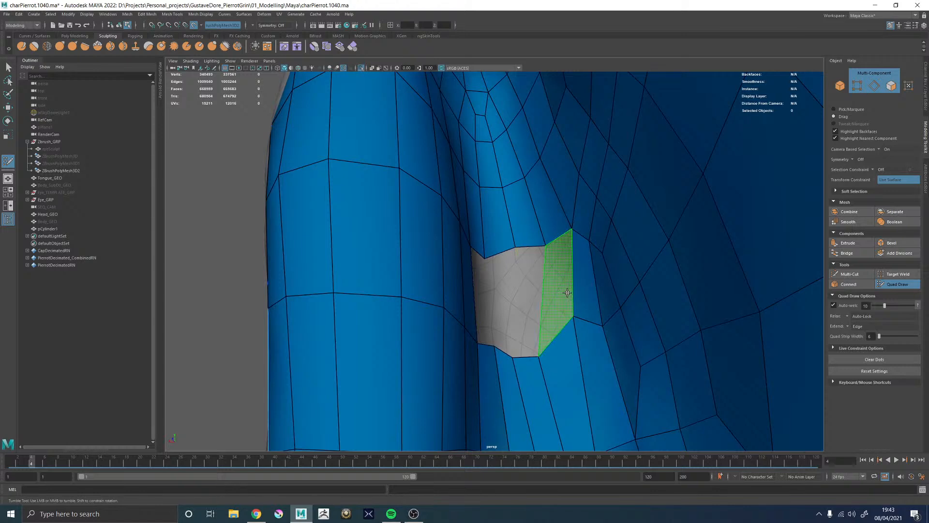
{"action": "key", "text": "ctrl+z"}
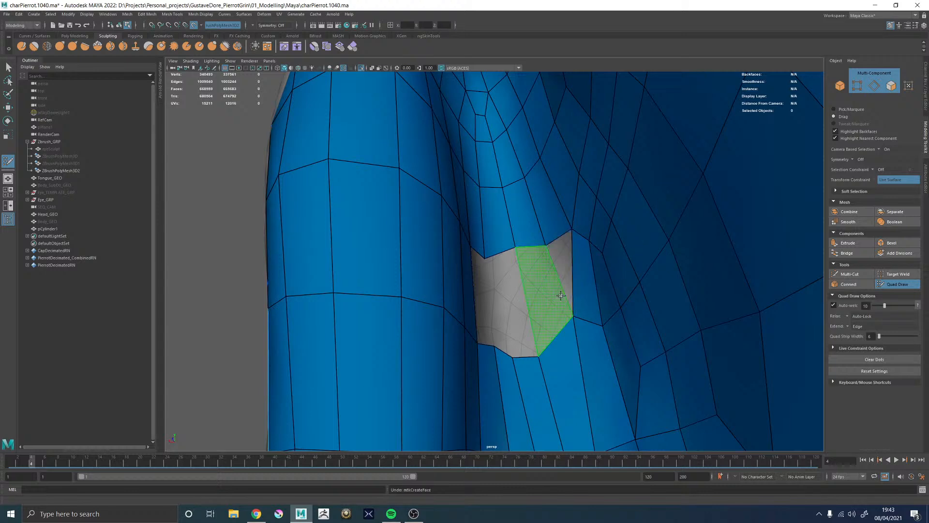
{"action": "left_click", "coordinate": [530, 299], "text": "shift"}
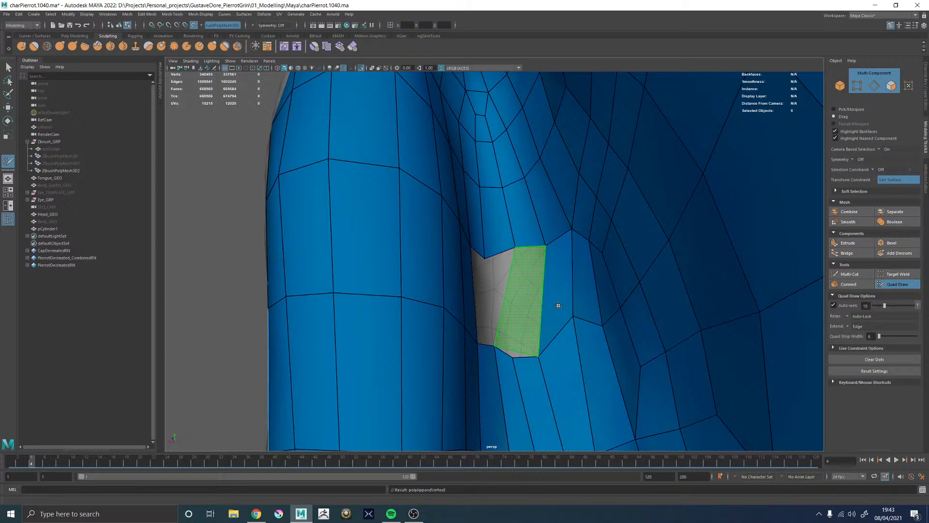
{"action": "left_click", "coordinate": [558, 305], "text": "shift"}
{"action": "left_click_drag", "start_coordinate": [558, 305], "coordinate": [564, 286], "text": "alt"}
{"action": "middle_click_drag", "start_coordinate": [564, 286], "coordinate": [617, 276], "text": "alt"}
{"action": "key", "text": "ctrl+z"}
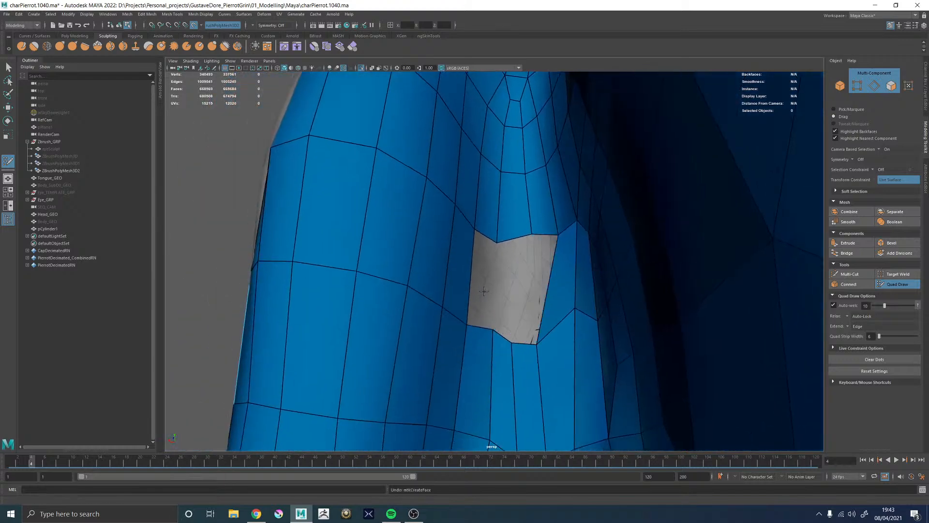
Fill the gap's ear-side quad, align its skull-side corner vertices, and close the remaining hole with two quads
{"action": "left_click", "coordinate": [505, 282], "text": "shift"}
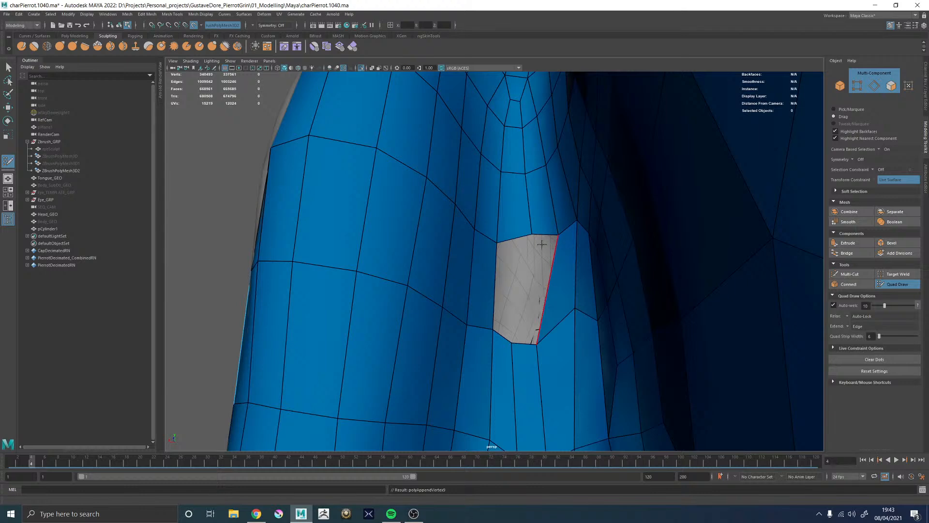
{"action": "left_click_drag", "start_coordinate": [559, 234], "coordinate": [551, 244]}
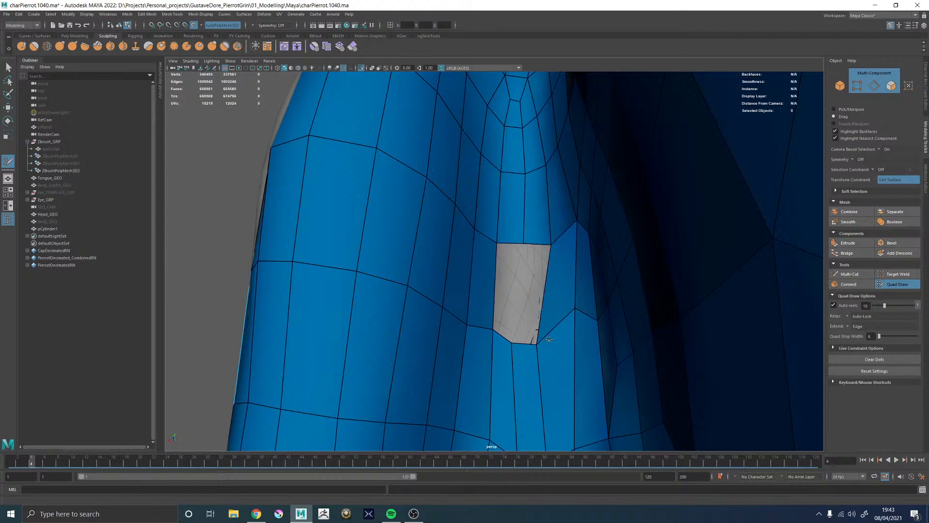
{"action": "left_click_drag", "start_coordinate": [536, 343], "coordinate": [550, 342]}
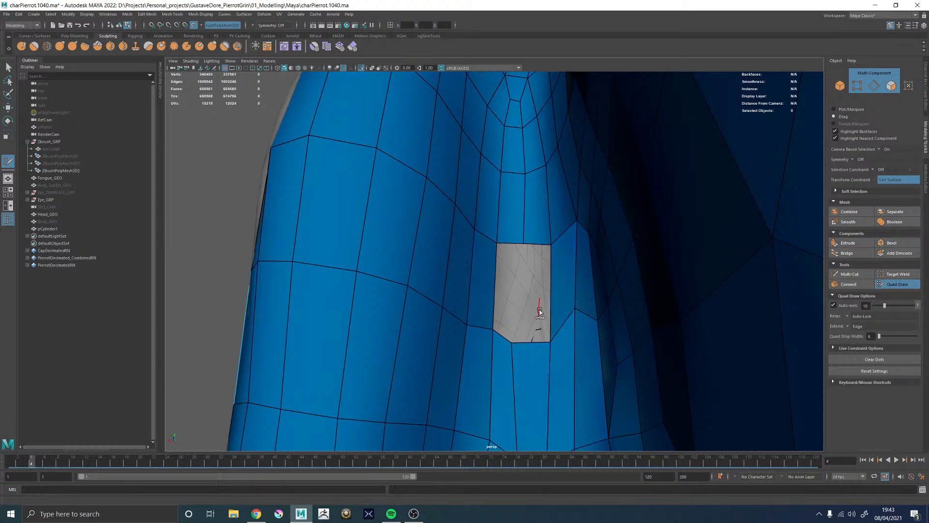
{"action": "left_click", "coordinate": [524, 285], "text": "shift"}
{"action": "left_click", "coordinate": [519, 320], "text": "shift"}
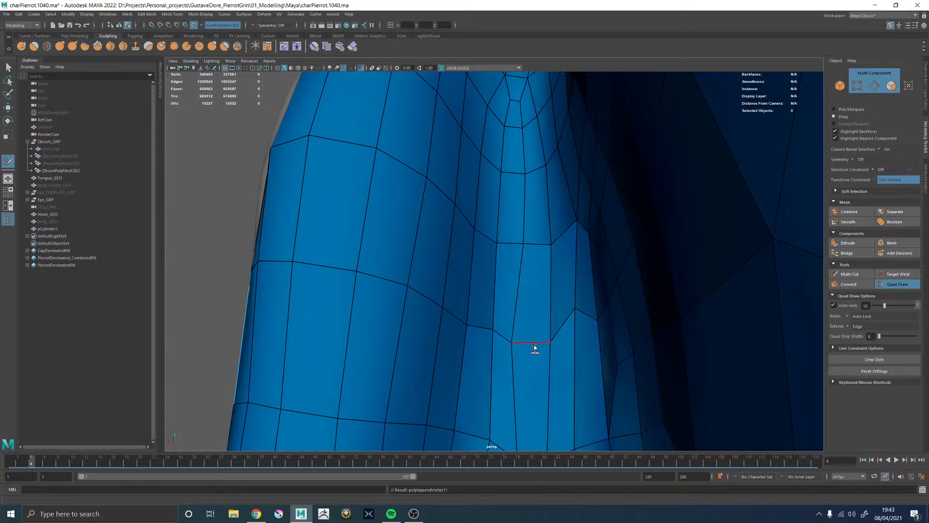
Inspect the edge flow across the closed crease behind the ear and into the surrounding skull
{"action": "right_click_drag", "start_coordinate": [539, 317], "coordinate": [503, 278], "text": "alt"}
{"action": "left_click_drag", "start_coordinate": [503, 278], "coordinate": [535, 296], "text": "alt"}
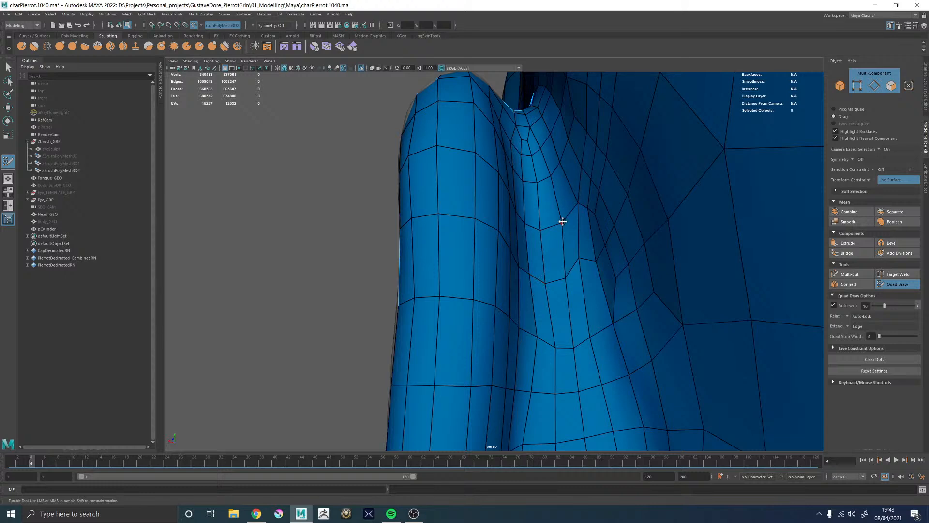
{"action": "right_click_drag", "start_coordinate": [562, 221], "coordinate": [582, 239], "text": "alt"}
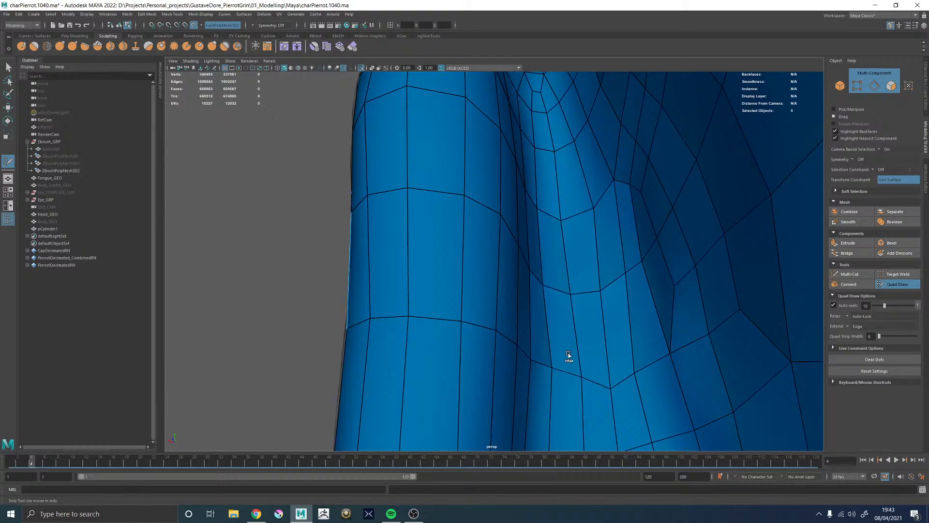
{"action": "left_click_drag", "start_coordinate": [568, 355], "coordinate": [551, 256], "text": "alt"}
{"action": "right_click_drag", "start_coordinate": [551, 256], "coordinate": [429, 239], "text": "alt"}
{"action": "middle_click_drag", "start_coordinate": [666, 261], "coordinate": [586, 231], "text": "alt"}
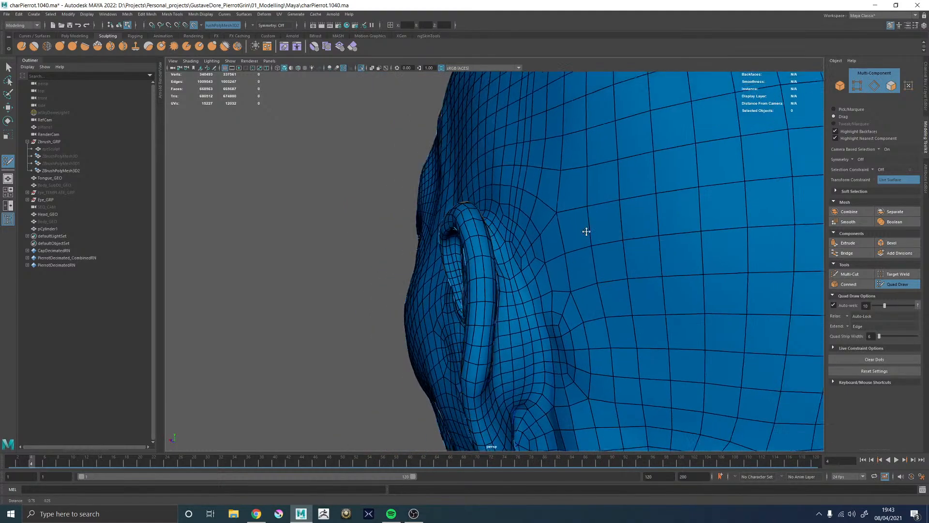
Relax the quads on the side of the skull above the ear
{"action": "right_click_drag", "start_coordinate": [587, 231], "coordinate": [467, 210], "text": "alt"}
{"action": "left_click_drag", "start_coordinate": [466, 209], "coordinate": [531, 229], "text": "alt"}
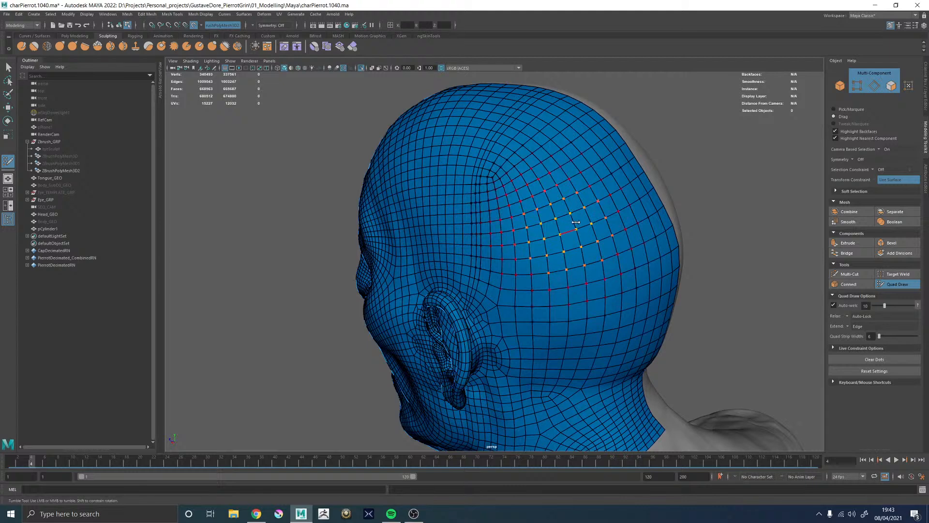
{"action": "mouse_move", "coordinate": [480, 198]}
{"action": "left_mouse_down", "text": "shift"}
{"action": "mouse_move", "coordinate": [492, 166]}
{"action": "mouse_move", "coordinate": [485, 225]}
{"action": "left_mouse_up", "text": "shift"}
{"action": "mouse_move", "coordinate": [504, 183]}
{"action": "left_mouse_down", "text": "alt"}
{"action": "mouse_move", "coordinate": [510, 218]}
{"action": "mouse_move", "coordinate": [535, 177]}
{"action": "left_mouse_up", "text": "alt"}
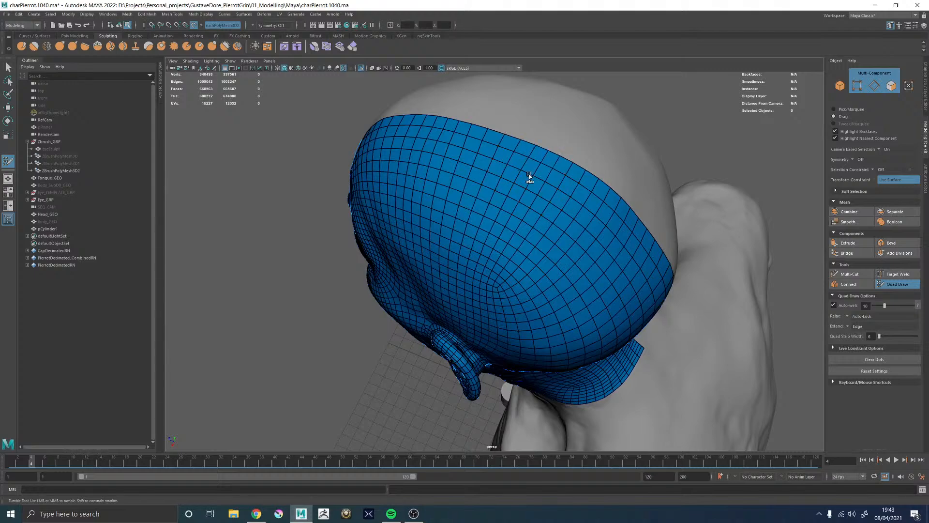
Examine the topology behind and above the ear for how its edge rows run onto the skull
{"action": "mouse_move", "coordinate": [518, 213]}
{"action": "left_mouse_down", "text": "alt"}
{"action": "mouse_move", "coordinate": [481, 224]}
{"action": "mouse_move", "coordinate": [514, 197]}
{"action": "left_mouse_up", "text": "alt"}
{"action": "right_click_drag", "start_coordinate": [514, 197], "coordinate": [652, 283], "text": "alt"}
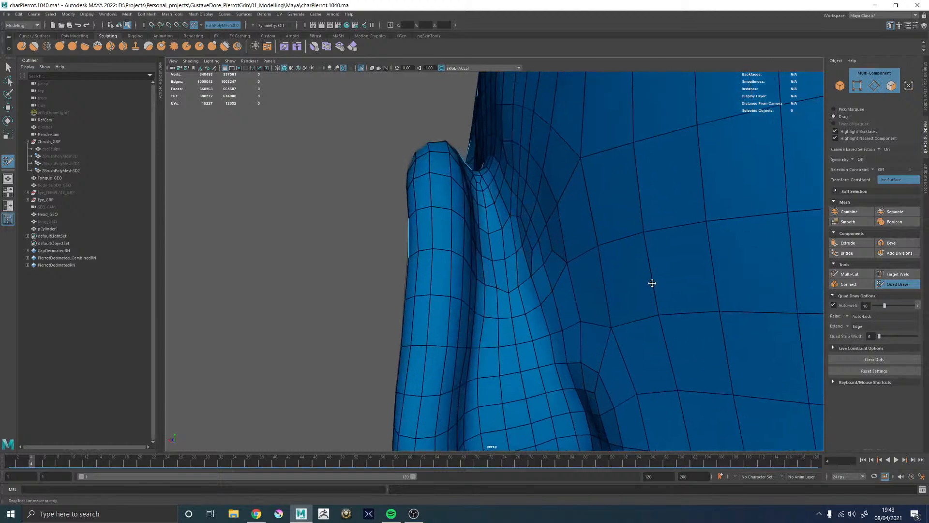
{"action": "left_click_drag", "start_coordinate": [527, 236], "coordinate": [539, 211], "text": "alt"}
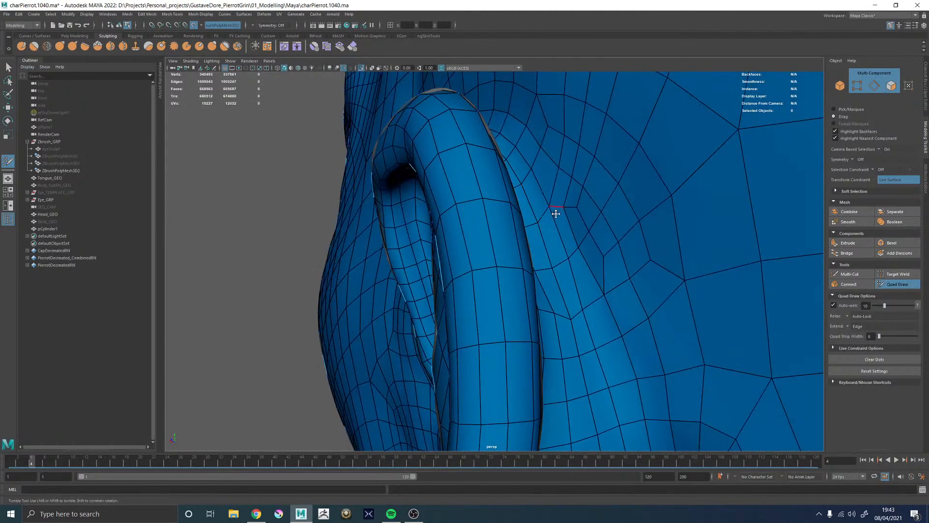
{"action": "mouse_move", "coordinate": [578, 296]}
{"action": "left_mouse_down", "text": "alt"}
{"action": "mouse_move", "coordinate": [585, 240]}
{"action": "mouse_move", "coordinate": [544, 263]}
{"action": "mouse_move", "coordinate": [532, 234]}
{"action": "mouse_move", "coordinate": [543, 255]}
{"action": "left_mouse_up", "text": "alt"}
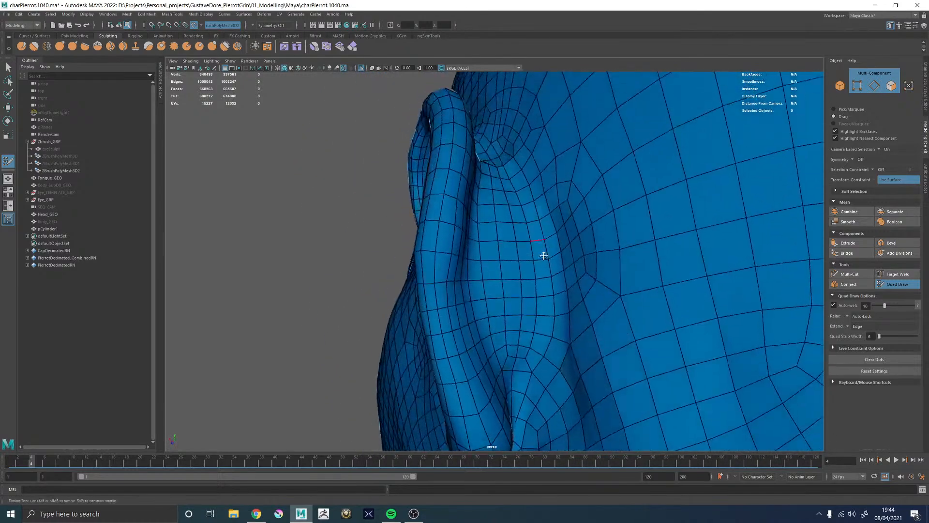
{"action": "mouse_move", "coordinate": [556, 333]}
{"action": "left_mouse_down", "text": "alt"}
{"action": "mouse_move", "coordinate": [548, 229]}
{"action": "mouse_move", "coordinate": [539, 259]}
{"action": "mouse_move", "coordinate": [576, 259]}
{"action": "mouse_move", "coordinate": [518, 218]}
{"action": "mouse_move", "coordinate": [518, 239]}
{"action": "left_mouse_up", "text": "alt"}
{"action": "right_click_drag", "start_coordinate": [518, 239], "coordinate": [433, 207], "text": "alt"}
{"action": "left_click_drag", "start_coordinate": [526, 231], "coordinate": [520, 259], "text": "alt"}
{"action": "middle_click_drag", "start_coordinate": [521, 260], "coordinate": [508, 291], "text": "alt"}
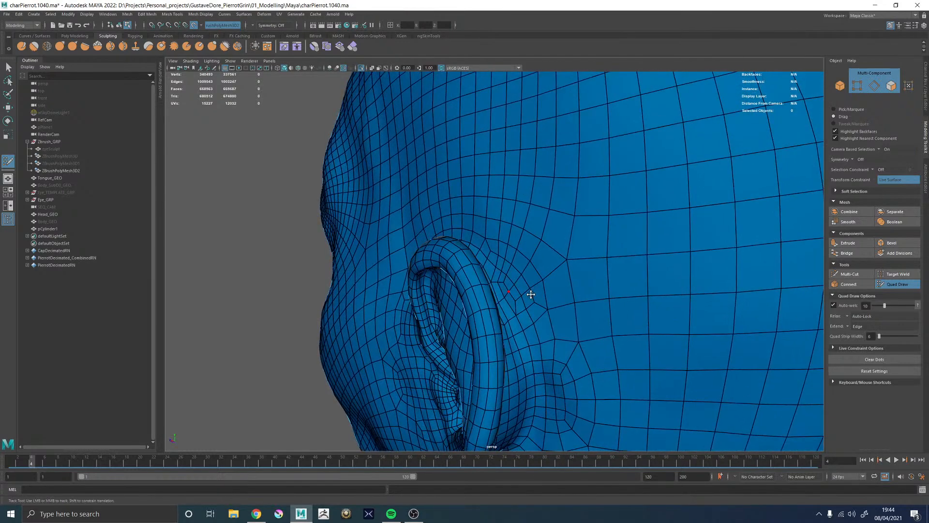
Collapse the edge ring running from behind the ear around the skull to remove one row of quads, and resume Quad Draw
{"action": "key", "text": "w"}
{"action": "key", "text": "F10"}
{"action": "left_click", "coordinate": [547, 293]}
{"action": "double_click", "coordinate": [570, 282], "text": "shift"}
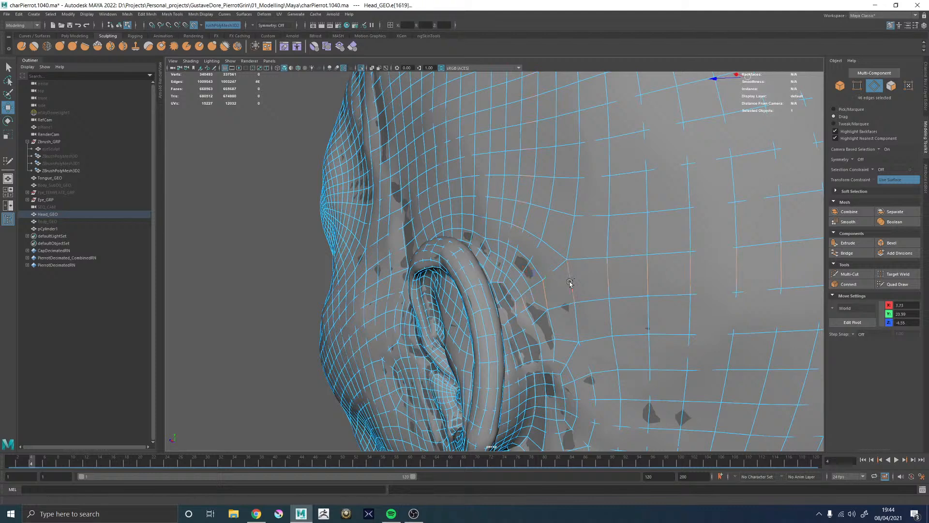
{"action": "right_click_drag", "start_coordinate": [582, 270], "coordinate": [486, 226], "text": "alt"}
{"action": "left_click_drag", "start_coordinate": [486, 226], "coordinate": [475, 244], "text": "alt"}
{"action": "right_click_drag", "start_coordinate": [523, 257], "coordinate": [582, 270], "text": "alt"}
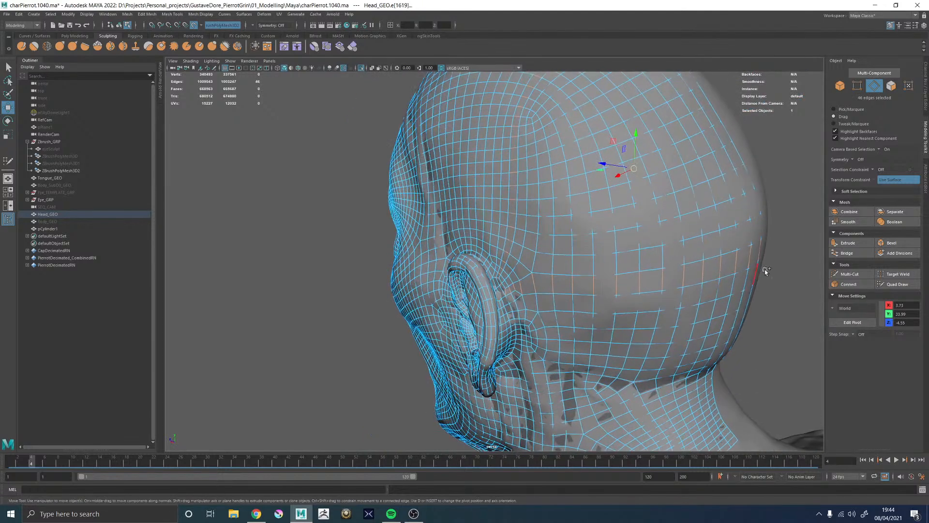
{"action": "right_click", "coordinate": [786, 245], "text": "shift"}
{"action": "right_click_drag", "start_coordinate": [786, 245], "coordinate": [820, 202], "text": "shift"}
{"action": "mouse_move", "coordinate": [498, 246]}
{"action": "right_mouse_down", "text": "alt"}
{"action": "mouse_move", "coordinate": [608, 280]}
{"action": "mouse_move", "coordinate": [674, 197]}
{"action": "right_mouse_up", "text": "alt"}
{"action": "left_click", "coordinate": [900, 285]}
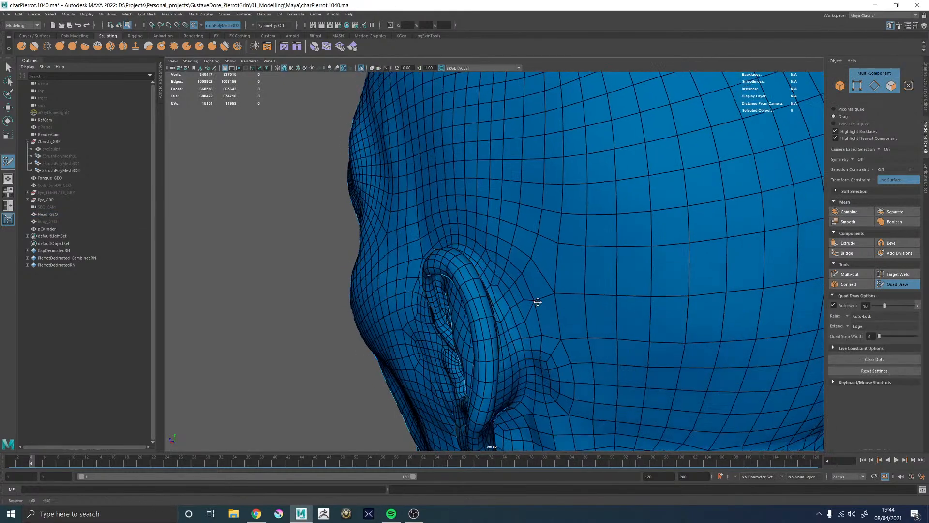
Try deleting a quad on the skull just above and behind the ear's top, and undo it
{"action": "scroll", "coordinate": [535, 303], "scroll_direction": "up", "scroll_amount": 8}
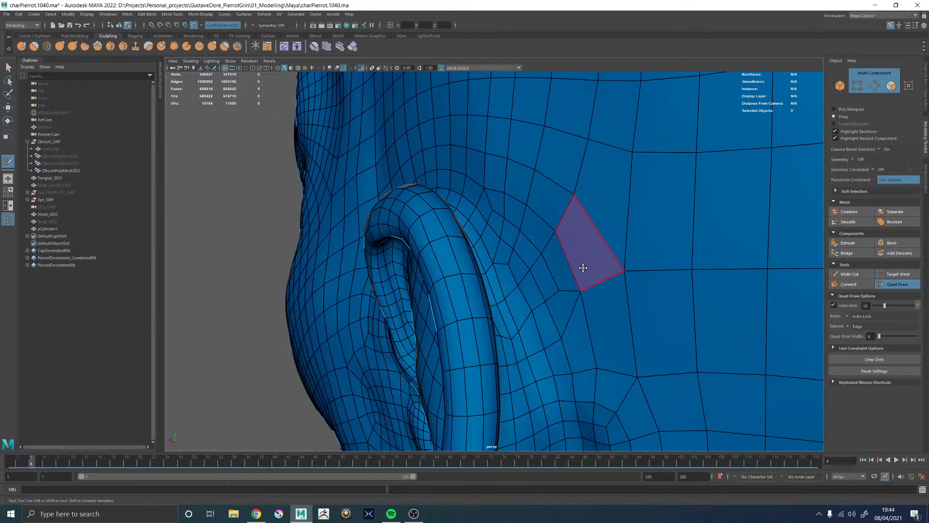
{"action": "right_click_drag", "start_coordinate": [485, 224], "coordinate": [535, 286], "text": "alt"}
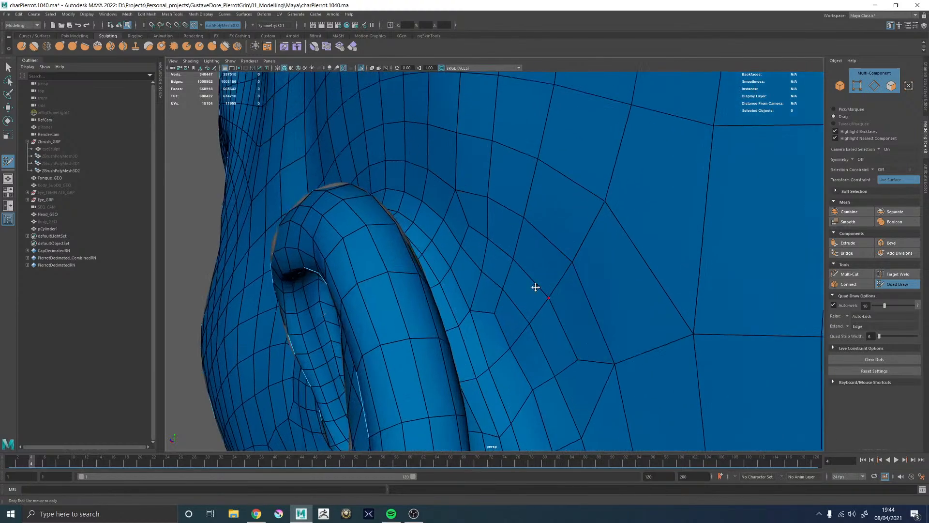
{"action": "mouse_move", "coordinate": [535, 286]}
{"action": "left_mouse_down", "text": "alt"}
{"action": "mouse_move", "coordinate": [496, 261]}
{"action": "mouse_move", "coordinate": [506, 264]}
{"action": "mouse_move", "coordinate": [456, 270]}
{"action": "mouse_move", "coordinate": [469, 274]}
{"action": "left_mouse_up", "text": "alt"}
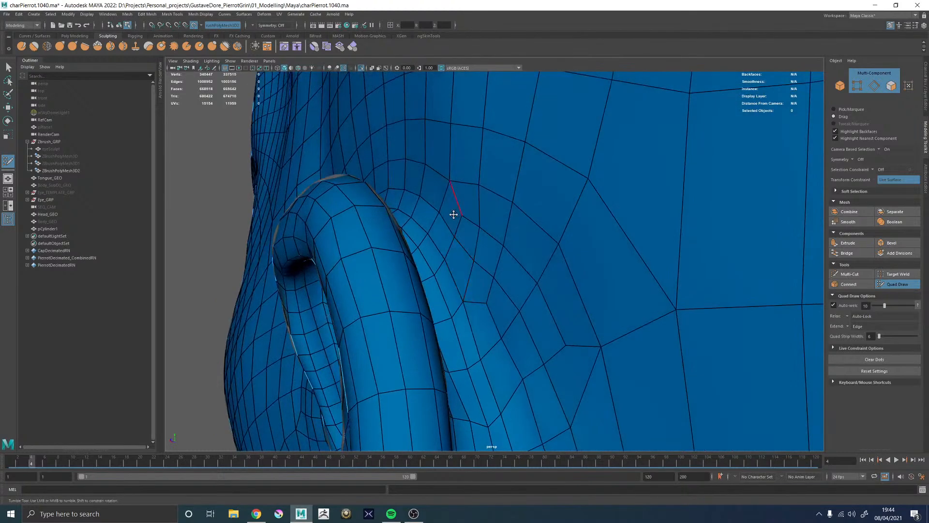
{"action": "left_click_drag", "start_coordinate": [452, 214], "coordinate": [471, 208], "text": "alt"}
{"action": "right_click_drag", "start_coordinate": [470, 207], "coordinate": [485, 187], "text": "alt"}
{"action": "left_click", "coordinate": [494, 190], "text": "ctrl+shift"}
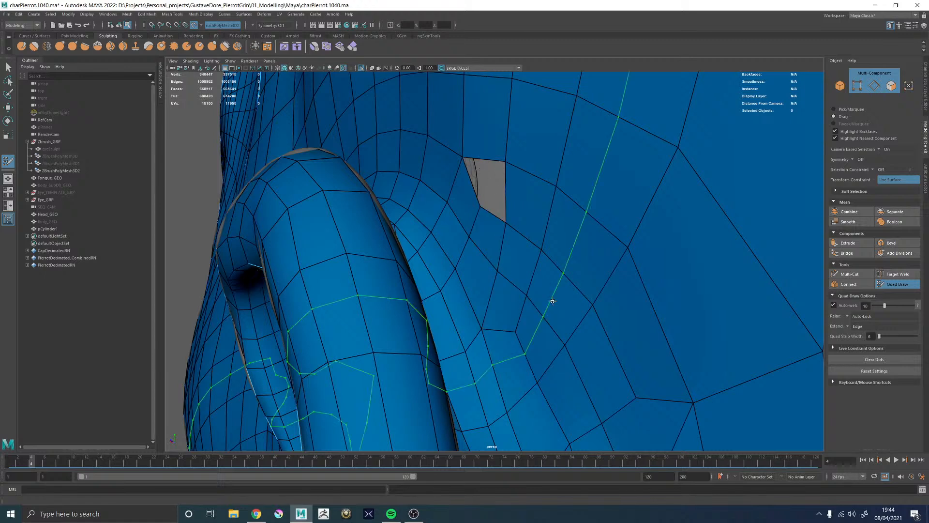
{"action": "key", "text": "ctrl+z"}
Save the scene as the new incremental version charPierrot.1041.ma
{"action": "mouse_move", "coordinate": [603, 265]}
{"action": "right_mouse_down", "text": "alt"}
{"action": "mouse_move", "coordinate": [426, 232]}
{"action": "mouse_move", "coordinate": [482, 271]}
{"action": "mouse_move", "coordinate": [489, 249]}
{"action": "right_mouse_up", "text": "alt"}
{"action": "key", "text": "ctrl+alt+s"}
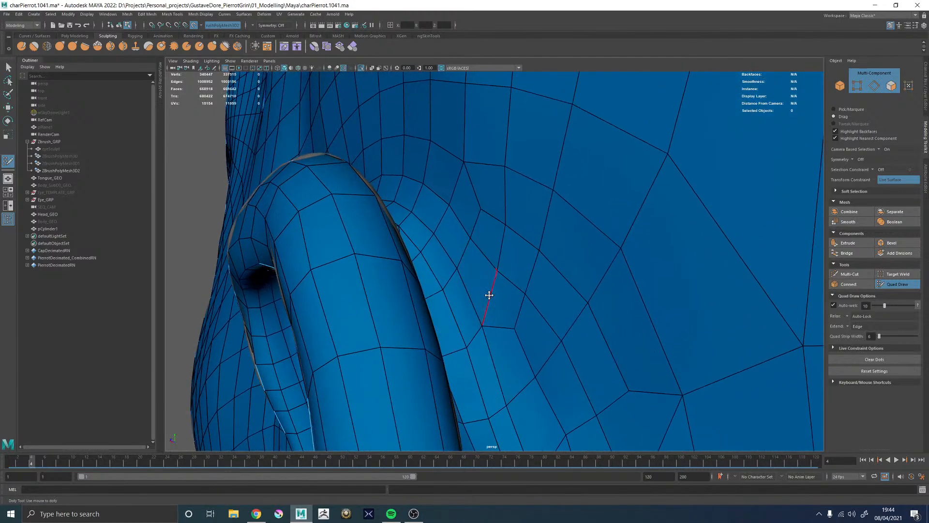
Delete a run of quads behind the ear's upper rim and refill the lower part of the gap with two new quads
{"action": "mouse_move", "coordinate": [502, 304]}
{"action": "left_mouse_down", "text": "ctrl+shift"}
{"action": "mouse_move", "coordinate": [458, 245]}
{"action": "mouse_move", "coordinate": [491, 270]}
{"action": "left_mouse_up", "text": "ctrl+shift"}
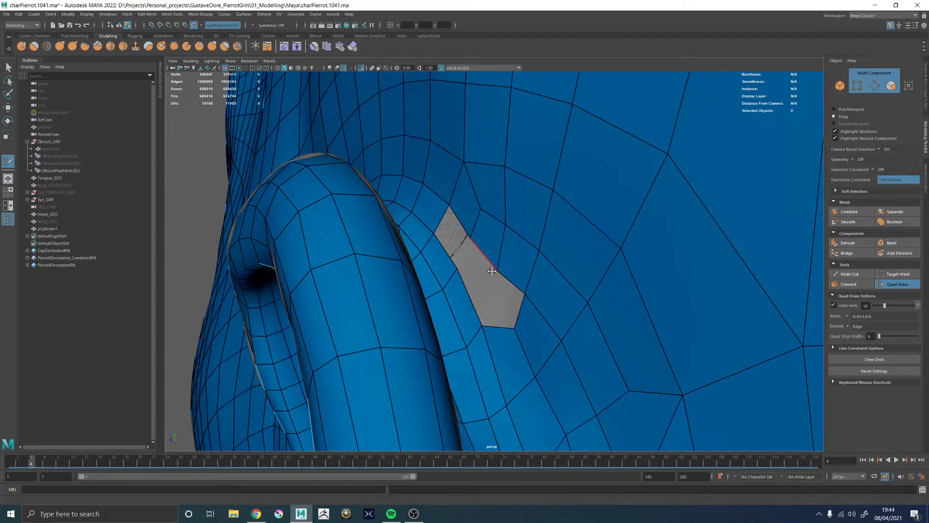
{"action": "left_click", "coordinate": [507, 317], "text": "shift"}
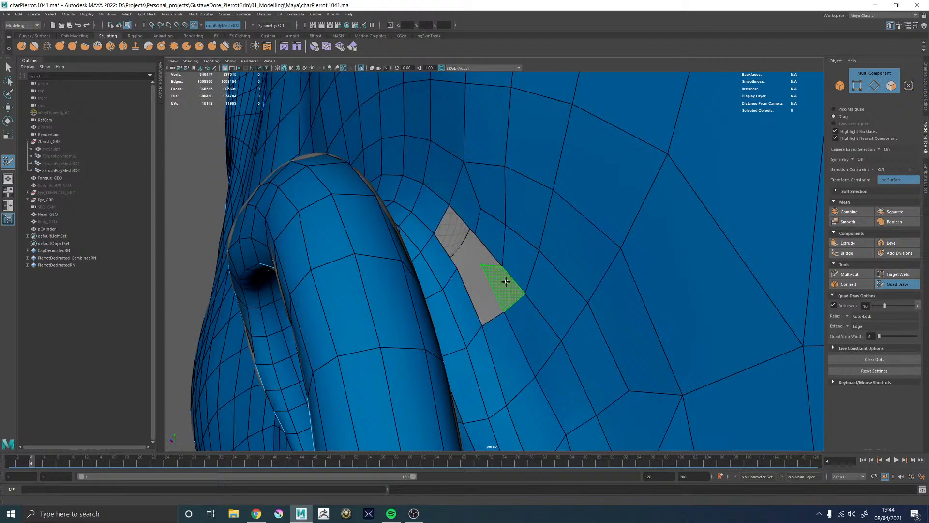
{"action": "left_click", "coordinate": [482, 269], "text": "shift"}
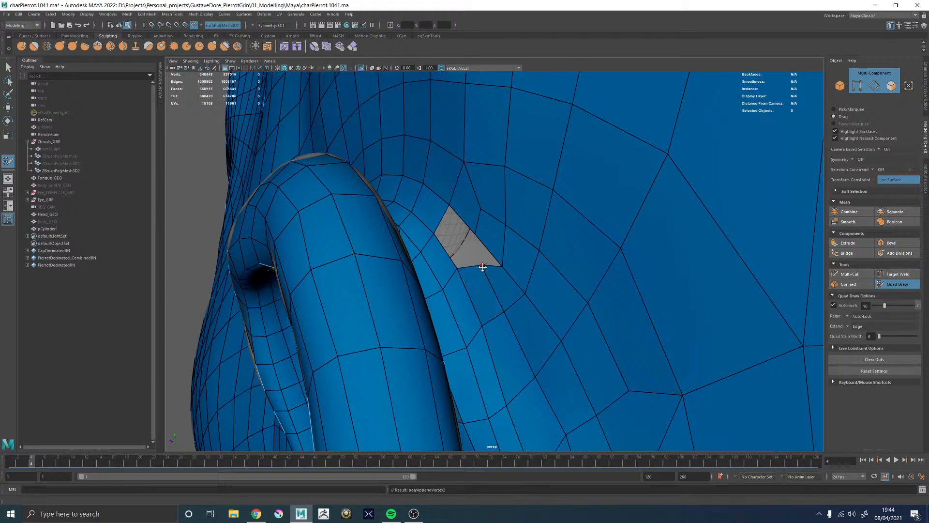
Delete two more quads above the remaining gap to extend the hole toward the skull
{"action": "left_click_drag", "start_coordinate": [463, 239], "coordinate": [494, 237], "text": "alt"}
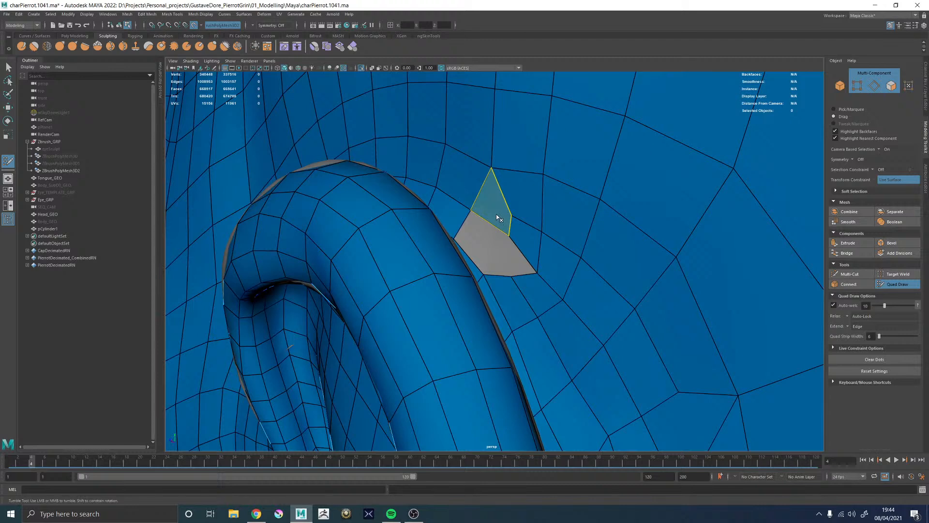
{"action": "left_click", "coordinate": [497, 215], "text": "ctrl+shift"}
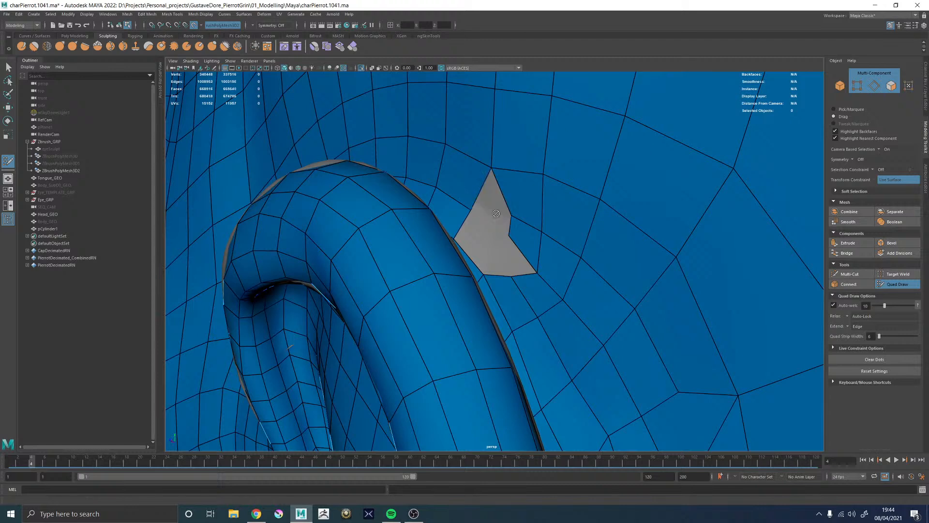
{"action": "left_click", "coordinate": [520, 201], "text": "ctrl+shift"}
{"action": "left_click_drag", "start_coordinate": [470, 231], "coordinate": [453, 254], "text": "alt"}
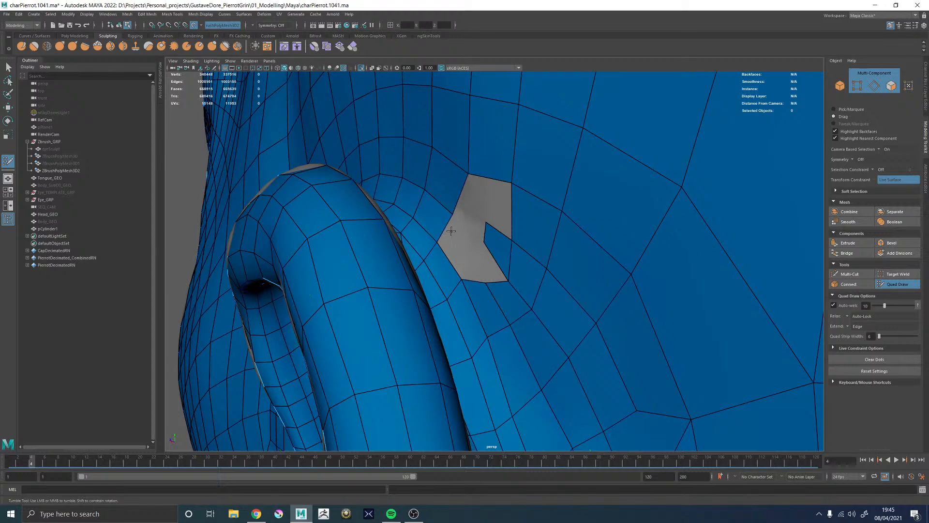
Pull the hole's lower corner vertex inward, place a new point inside, and fill the lower part of the hole with quads around it
{"action": "right_click_drag", "start_coordinate": [447, 236], "coordinate": [472, 261], "text": "alt"}
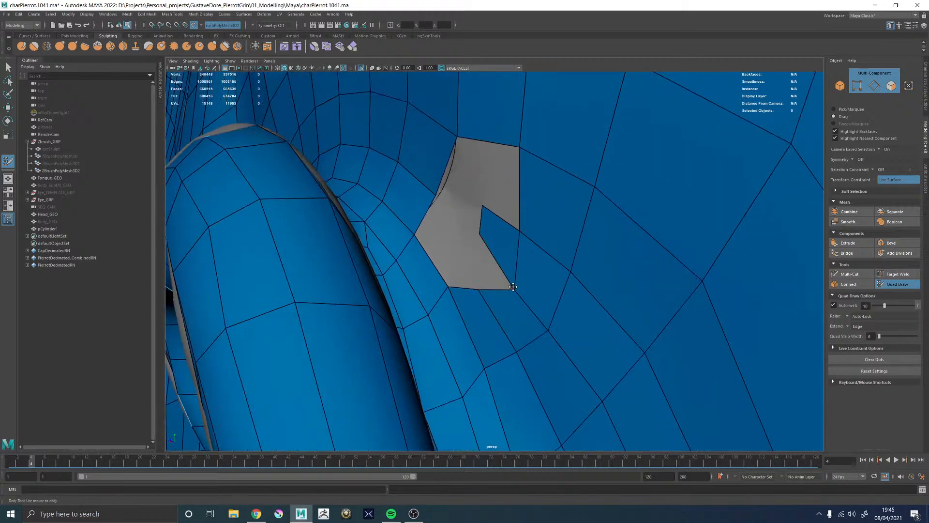
{"action": "left_click_drag", "start_coordinate": [513, 286], "coordinate": [502, 271]}
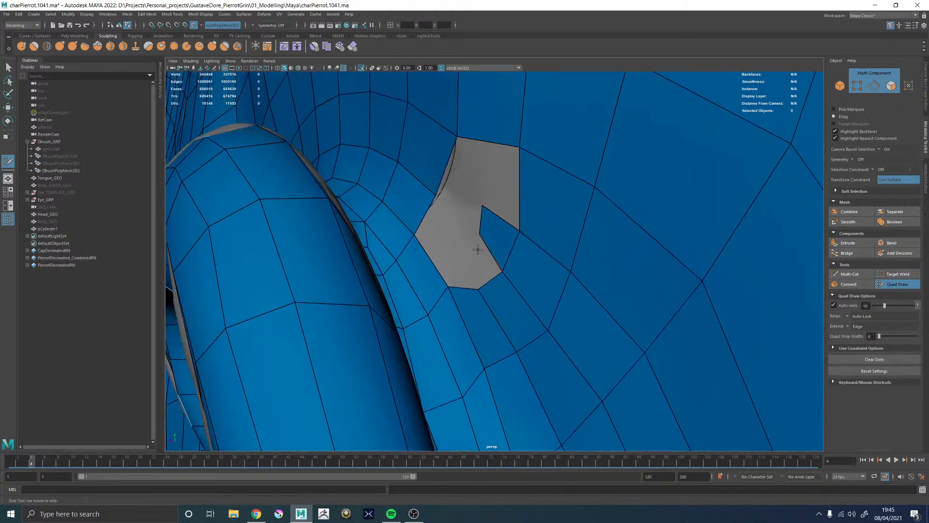
{"action": "left_click", "coordinate": [460, 246]}
{"action": "left_click", "coordinate": [478, 251], "text": "shift"}
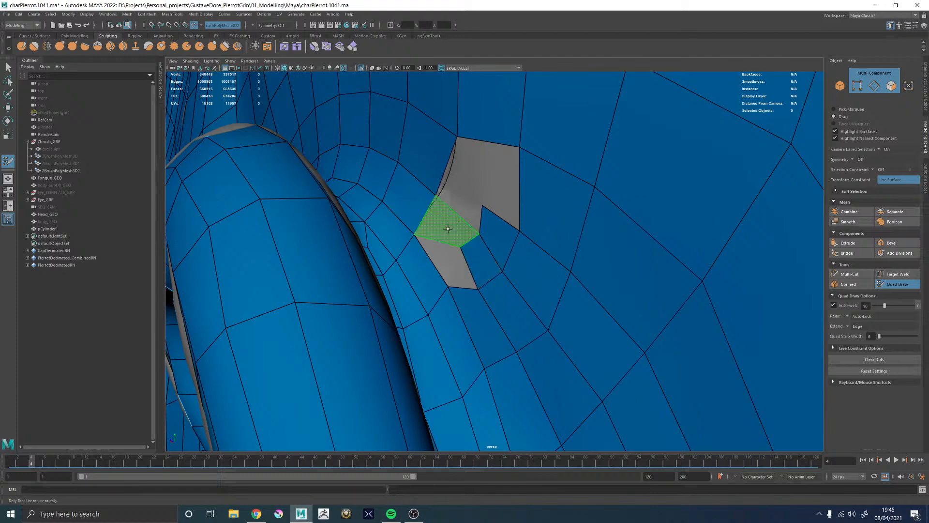
{"action": "left_click", "coordinate": [449, 226], "text": "shift"}
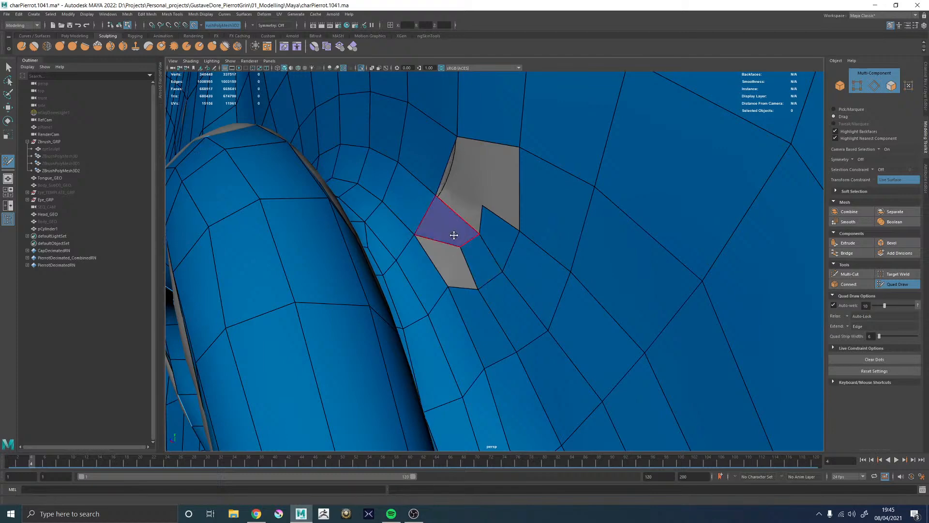
{"action": "left_click", "coordinate": [455, 275], "text": "shift"}
Nudge the inner corner vertex of the remaining hole above the ear and close the hole with two quads
{"action": "left_click_drag", "start_coordinate": [455, 274], "coordinate": [452, 287], "text": "alt"}
{"action": "left_click_drag", "start_coordinate": [469, 245], "coordinate": [486, 243], "text": "alt"}
{"action": "middle_click_drag", "start_coordinate": [485, 242], "coordinate": [422, 272], "text": "alt"}
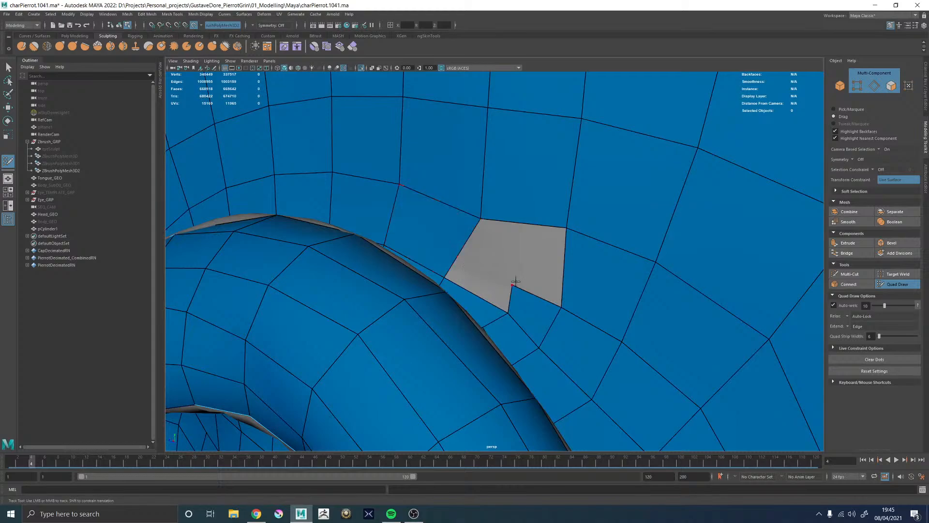
{"action": "left_click_drag", "start_coordinate": [514, 283], "coordinate": [523, 282]}
{"action": "scroll", "coordinate": [523, 282], "scroll_direction": "down", "scroll_amount": 10}
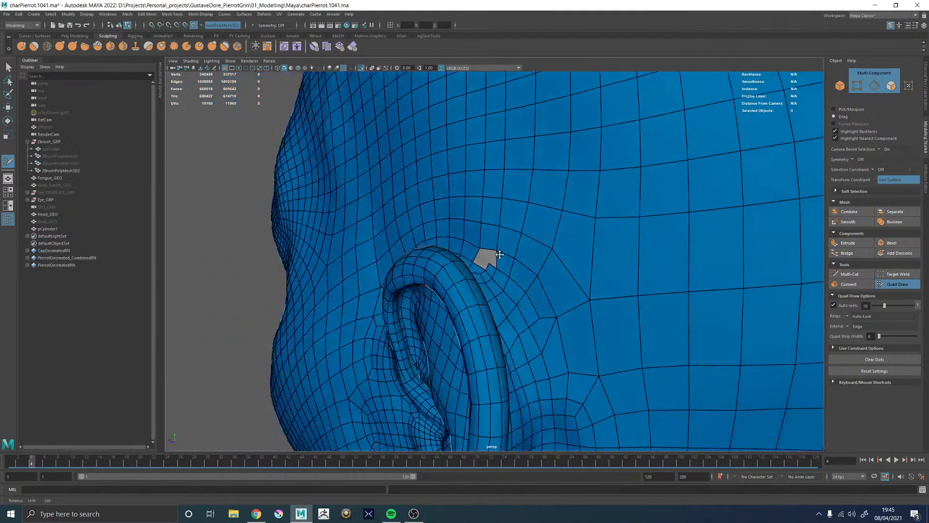
{"action": "scroll", "coordinate": [480, 252], "scroll_direction": "up", "scroll_amount": 5}
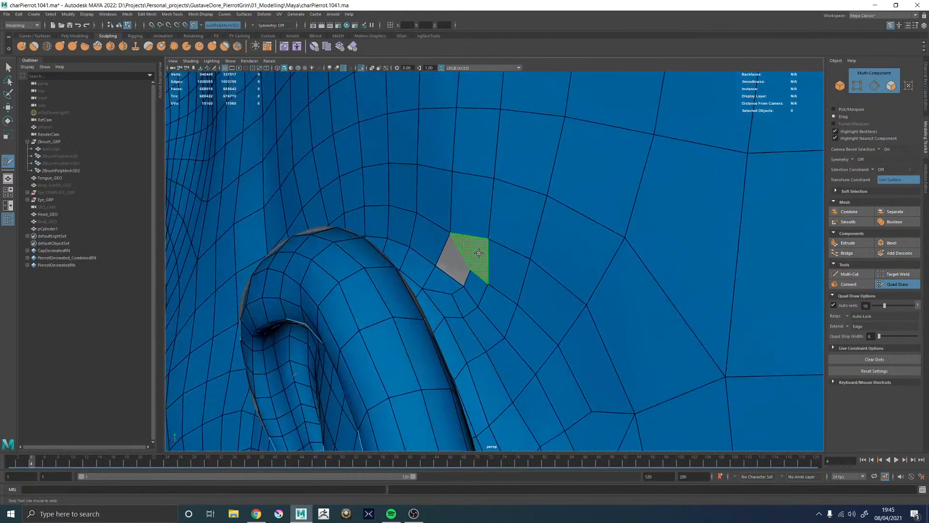
{"action": "left_click", "coordinate": [478, 253], "text": "shift"}
{"action": "left_click", "coordinate": [455, 265], "text": "shift"}
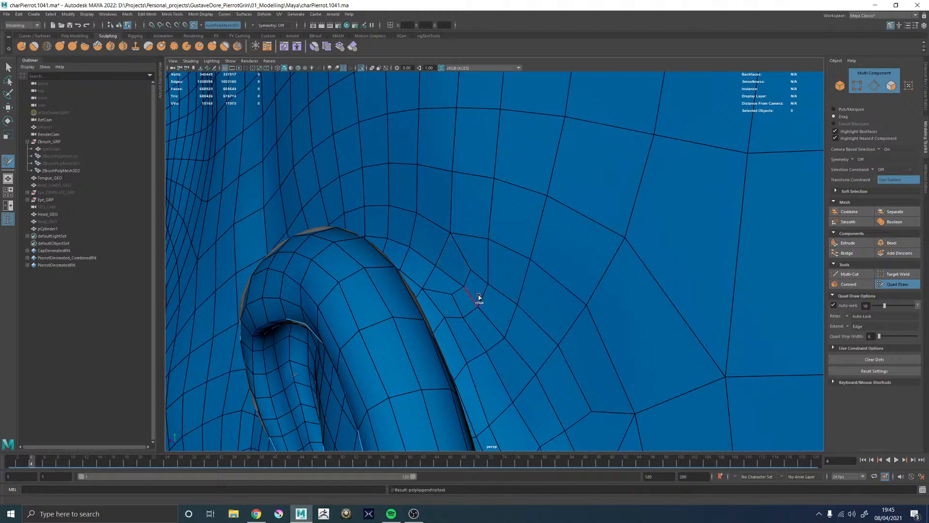
Relax the vertices of the rebuilt patch behind the ear to even out the quad spacing
{"action": "left_click_drag", "start_coordinate": [456, 317], "coordinate": [476, 282], "text": "alt"}
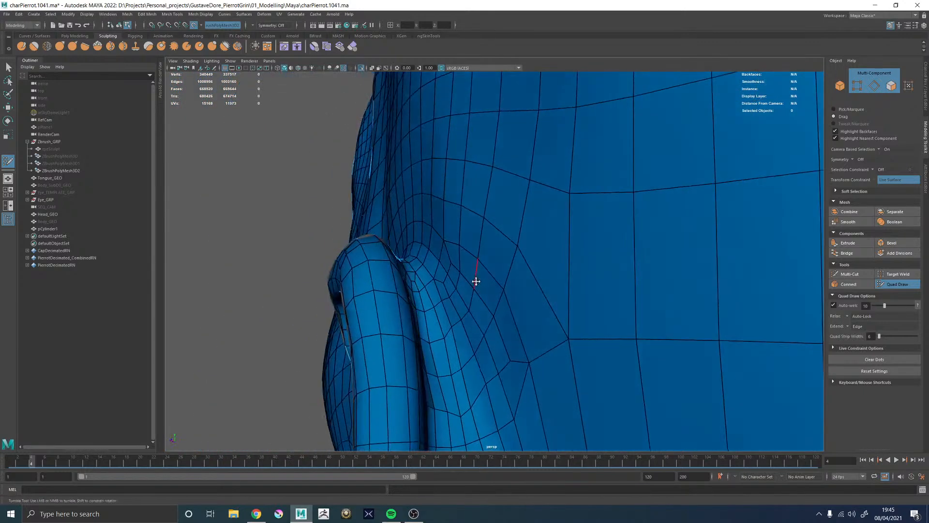
{"action": "middle_click_drag", "start_coordinate": [476, 281], "coordinate": [483, 219], "text": "alt"}
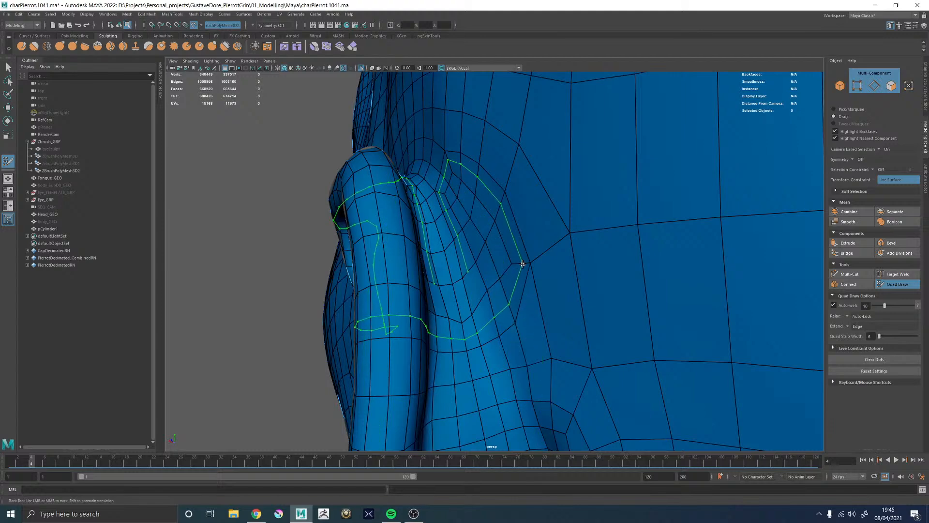
{"action": "middle_click_drag", "start_coordinate": [506, 251], "coordinate": [509, 221], "text": "alt"}
{"action": "mouse_move", "coordinate": [492, 264]}
{"action": "left_mouse_down", "text": "shift"}
{"action": "mouse_move", "coordinate": [453, 242]}
{"action": "mouse_move", "coordinate": [459, 283]}
{"action": "left_mouse_up", "text": "shift"}
{"action": "right_click_drag", "start_coordinate": [459, 283], "coordinate": [467, 222], "text": "alt"}
{"action": "left_click_drag", "start_coordinate": [467, 222], "coordinate": [545, 253], "text": "alt"}
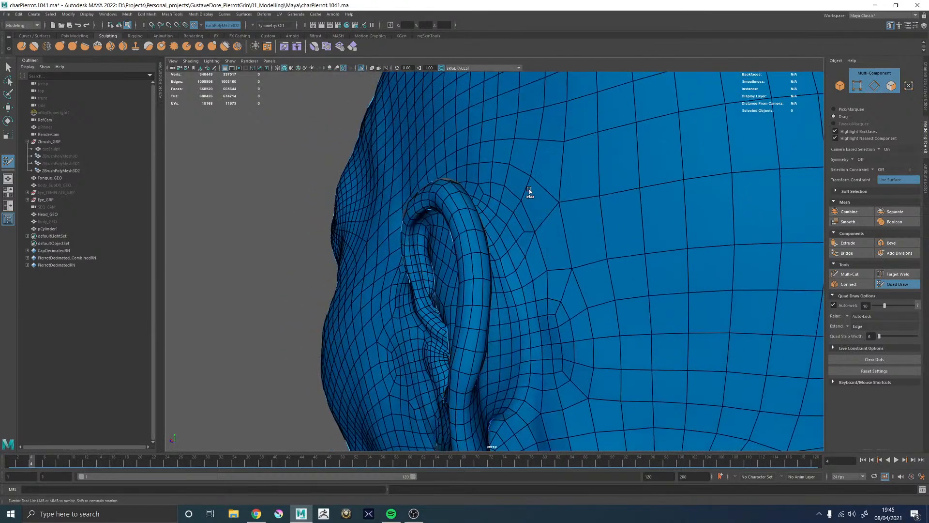
Examine the edge flow behind the ear and across the skull from the back, the side and a distance
{"action": "mouse_move", "coordinate": [516, 242]}
{"action": "left_mouse_down", "text": "alt"}
{"action": "mouse_move", "coordinate": [459, 232]}
{"action": "mouse_move", "coordinate": [523, 241]}
{"action": "mouse_move", "coordinate": [489, 242]}
{"action": "mouse_move", "coordinate": [509, 256]}
{"action": "left_mouse_up", "text": "alt"}
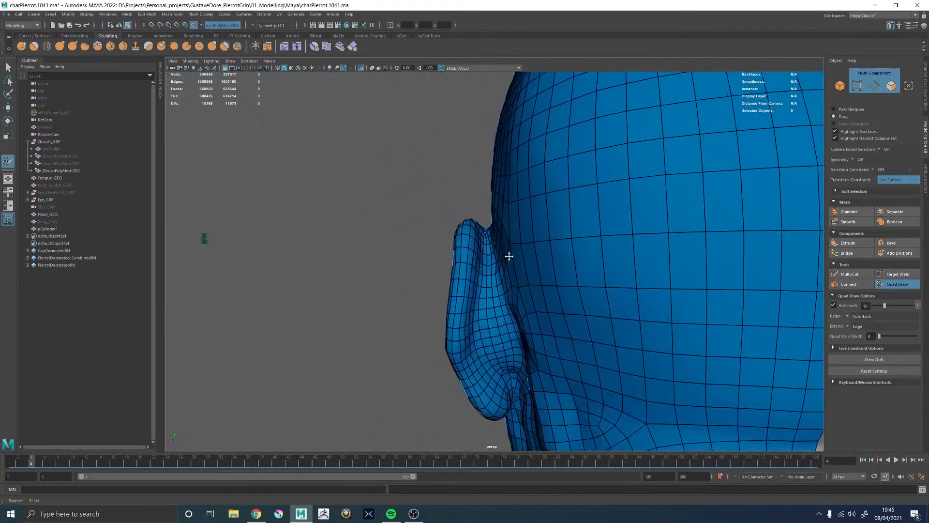
{"action": "right_click_drag", "start_coordinate": [509, 256], "coordinate": [546, 276], "text": "alt"}
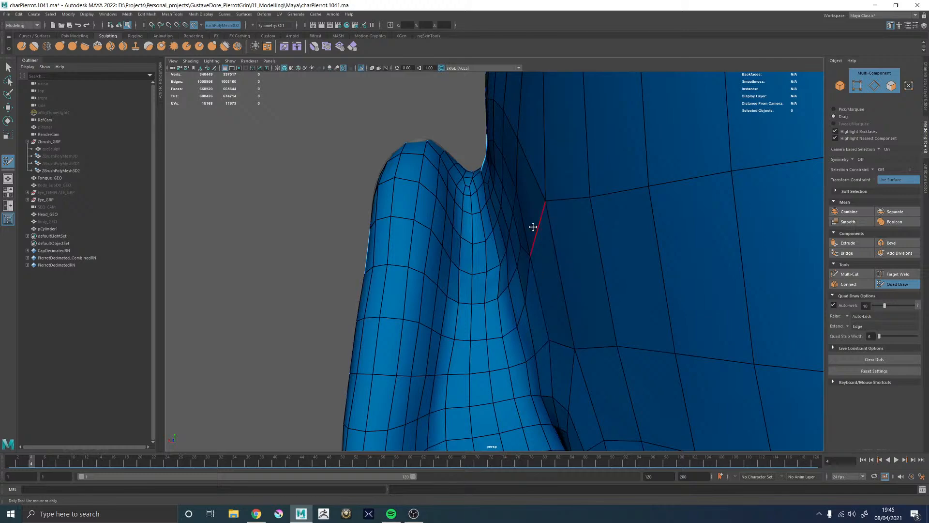
{"action": "left_click_drag", "start_coordinate": [488, 258], "coordinate": [516, 292], "text": "alt"}
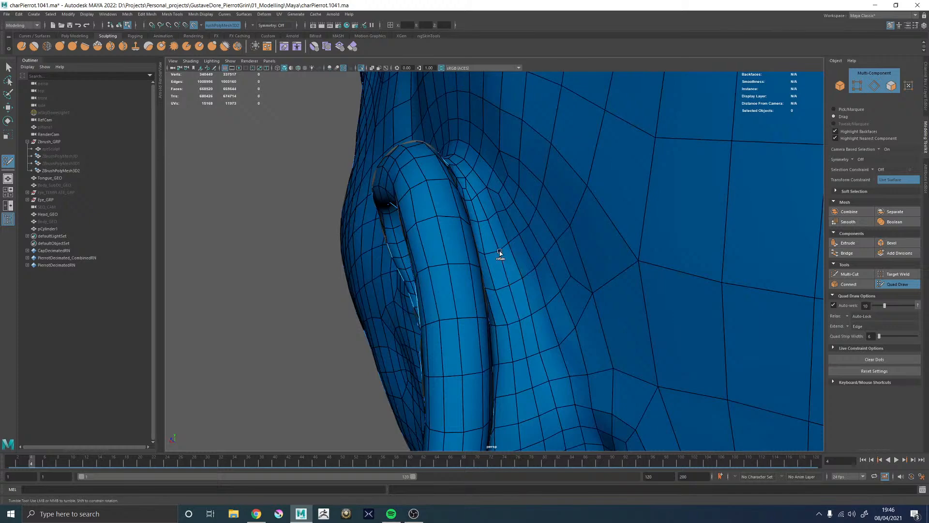
{"action": "right_click_drag", "start_coordinate": [506, 281], "coordinate": [423, 238], "text": "alt"}
{"action": "left_click_drag", "start_coordinate": [540, 260], "coordinate": [512, 253], "text": "alt"}
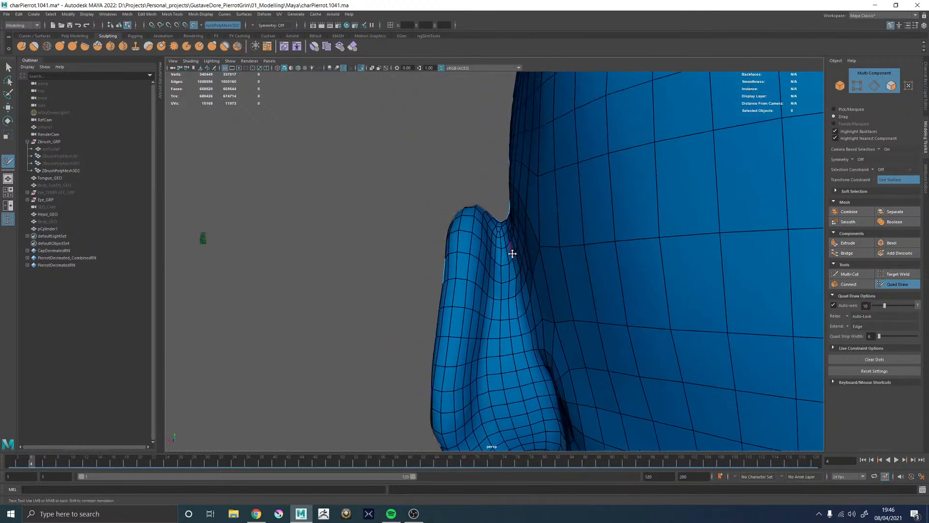
{"action": "right_click_drag", "start_coordinate": [512, 253], "coordinate": [563, 290], "text": "alt"}
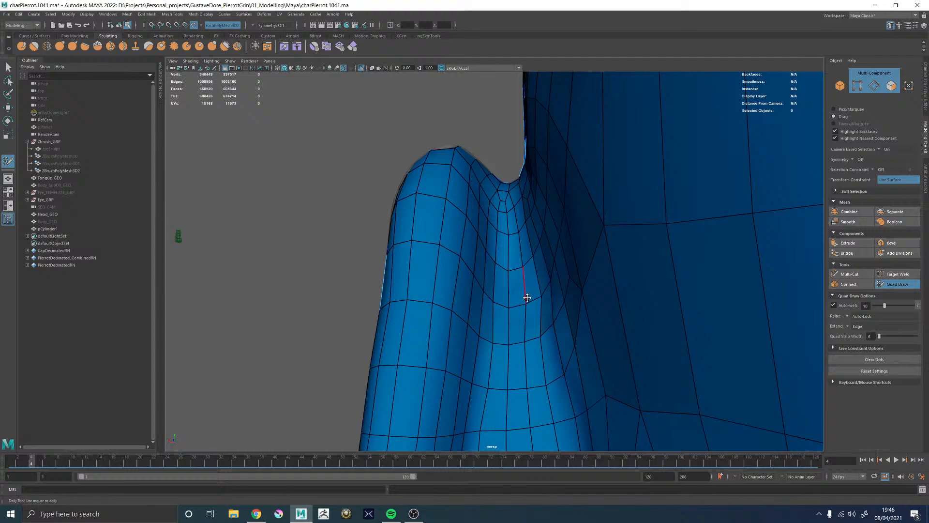
{"action": "mouse_move", "coordinate": [521, 303]}
{"action": "left_mouse_down", "text": "alt"}
{"action": "mouse_move", "coordinate": [367, 237]}
{"action": "mouse_move", "coordinate": [518, 301]}
{"action": "left_mouse_up", "text": "alt"}
{"action": "right_click_drag", "start_coordinate": [518, 301], "coordinate": [327, 241], "text": "alt"}
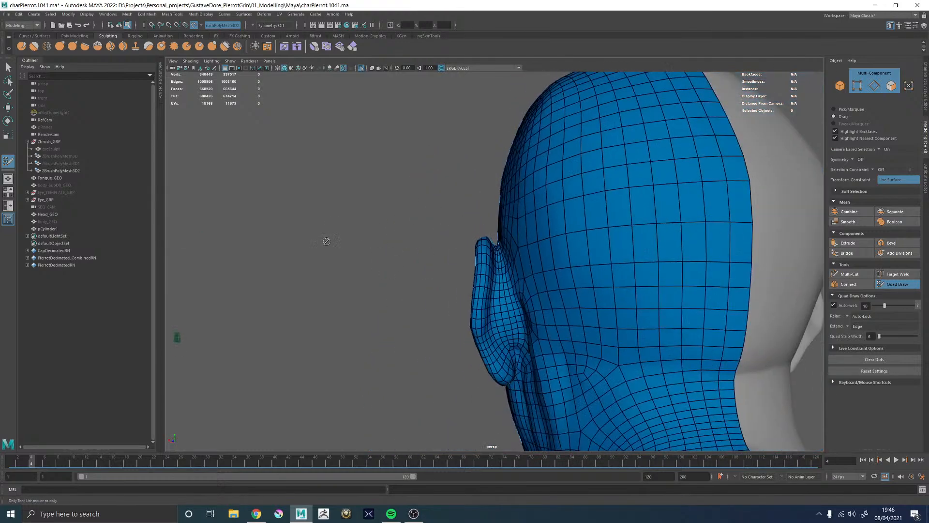
{"action": "left_click_drag", "start_coordinate": [492, 292], "coordinate": [465, 289], "text": "alt"}
{"action": "right_click_drag", "start_coordinate": [464, 289], "coordinate": [368, 258], "text": "alt"}
{"action": "left_click_drag", "start_coordinate": [447, 277], "coordinate": [486, 272], "text": "alt"}
{"action": "right_click_drag", "start_coordinate": [486, 272], "coordinate": [535, 270], "text": "alt"}
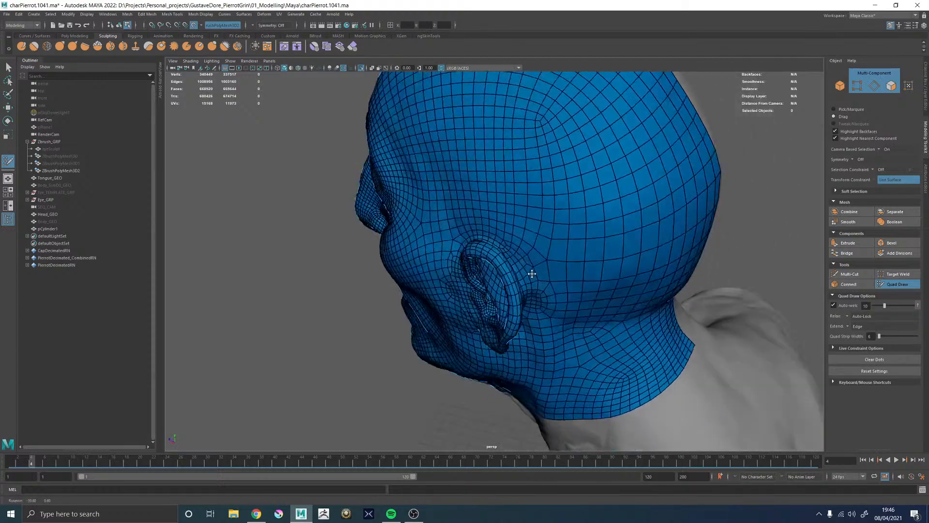
{"action": "left_click_drag", "start_coordinate": [535, 270], "coordinate": [380, 270], "text": "alt"}
{"action": "middle_click_drag", "start_coordinate": [380, 270], "coordinate": [491, 250], "text": "alt"}
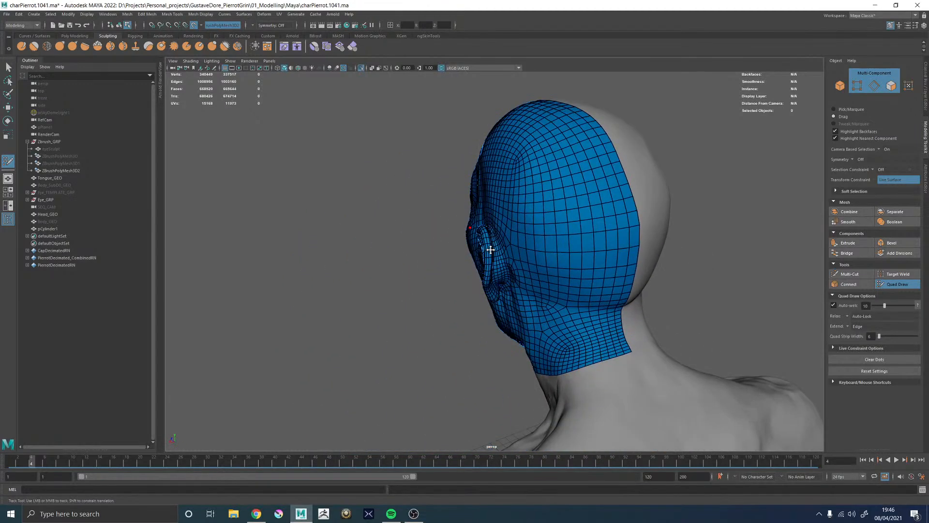
Reopen the scene charPierrot.1041.ma, discarding the unsaved changes
{"action": "left_click", "coordinate": [8, 14]}
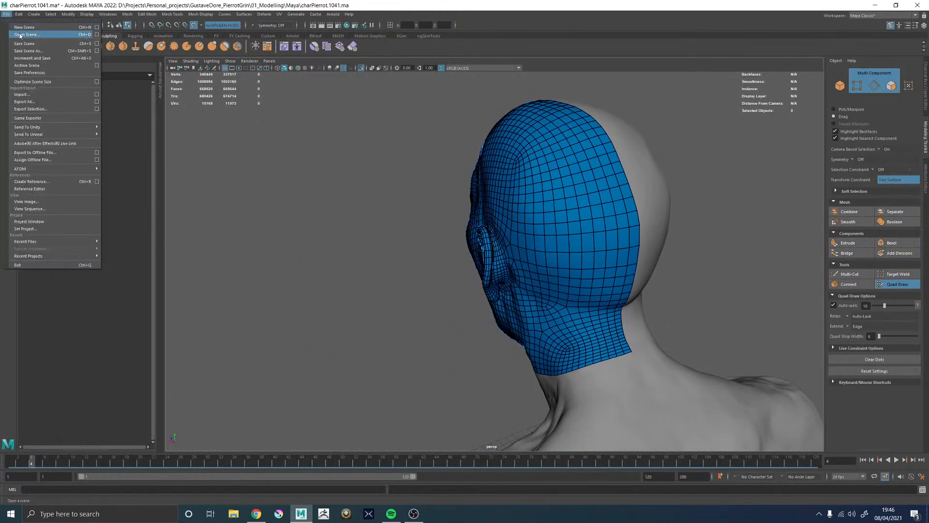
{"action": "left_click", "coordinate": [22, 31]}
{"action": "double_click", "coordinate": [159, 253]}
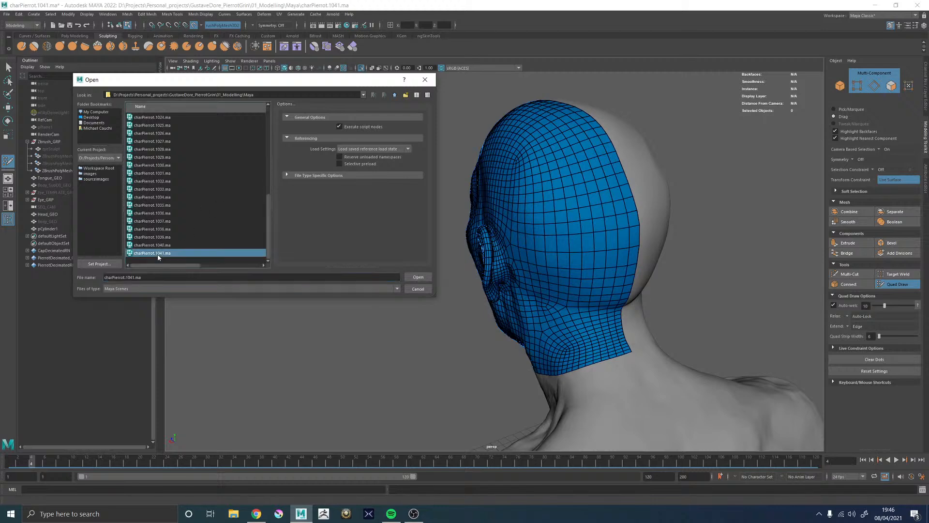
{"action": "left_click", "coordinate": [462, 261]}
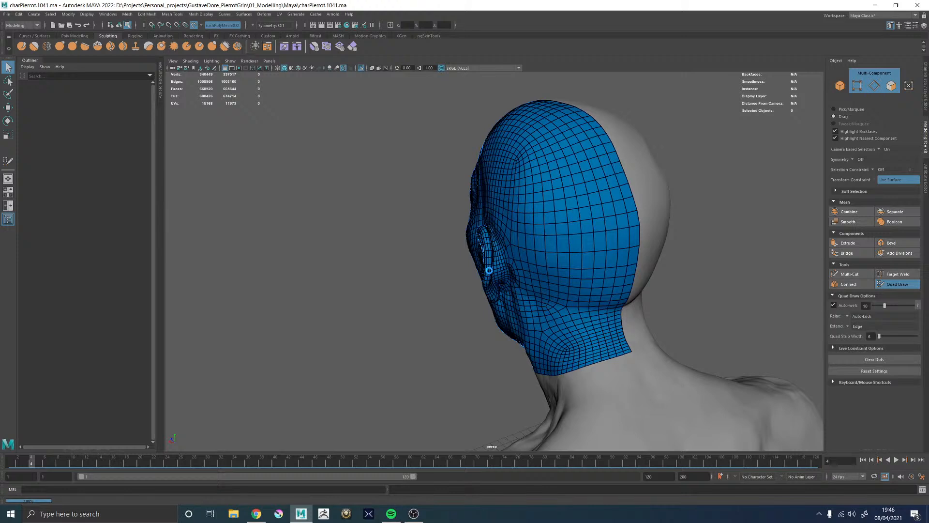
{"action": "key", "text": "alt+Tab"}
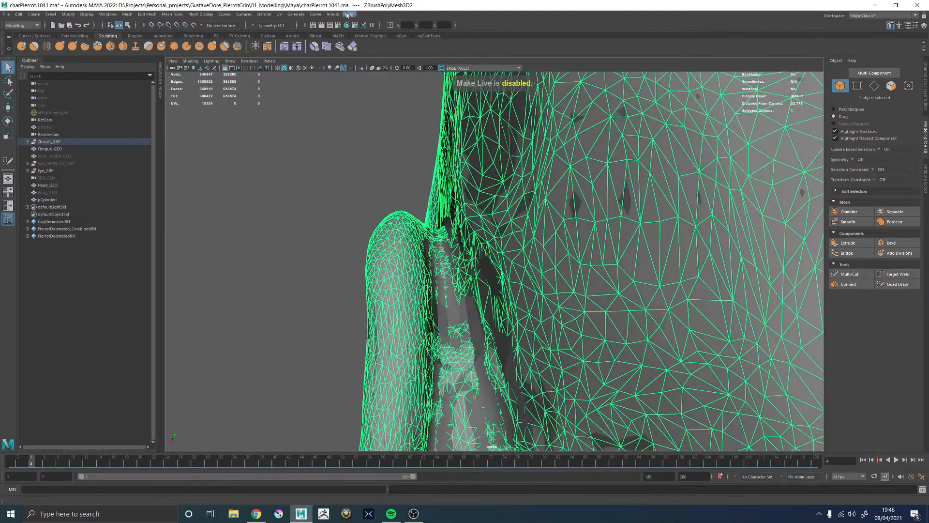
Make ZBrushPolyMesh3D2 the live surface and activate Quad Draw on Head_GEO to check the topology behind the ear
{"action": "left_click", "coordinate": [194, 26]}
{"action": "left_click", "coordinate": [556, 196]}
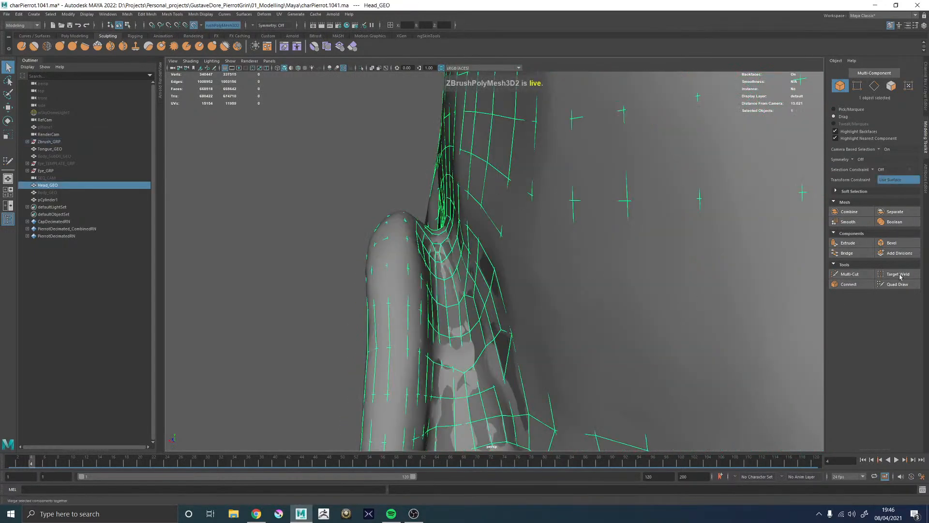
{"action": "left_click", "coordinate": [897, 284]}
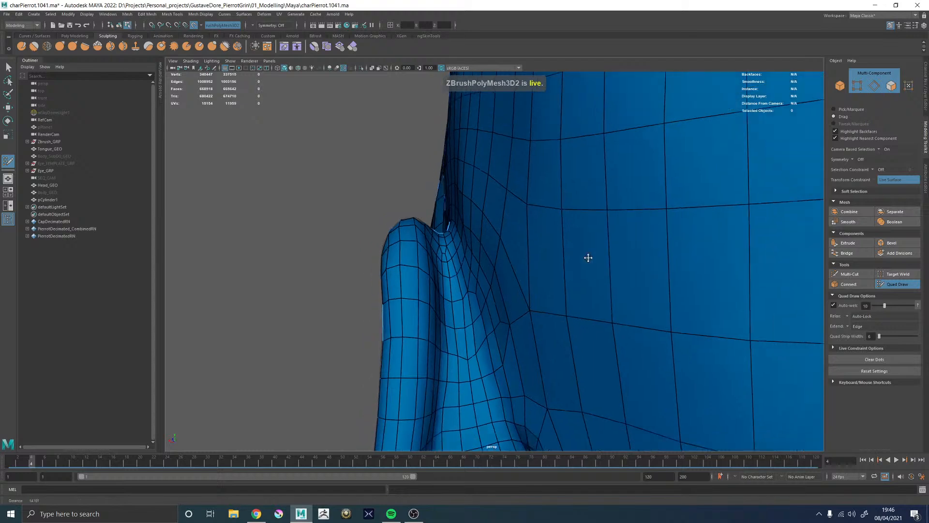
{"action": "left_click_drag", "start_coordinate": [588, 258], "coordinate": [544, 233], "text": "alt"}
Open the earlier scene version charPierrot.1040.ma without saving the changes to the current scene
{"action": "left_click", "coordinate": [7, 14]}
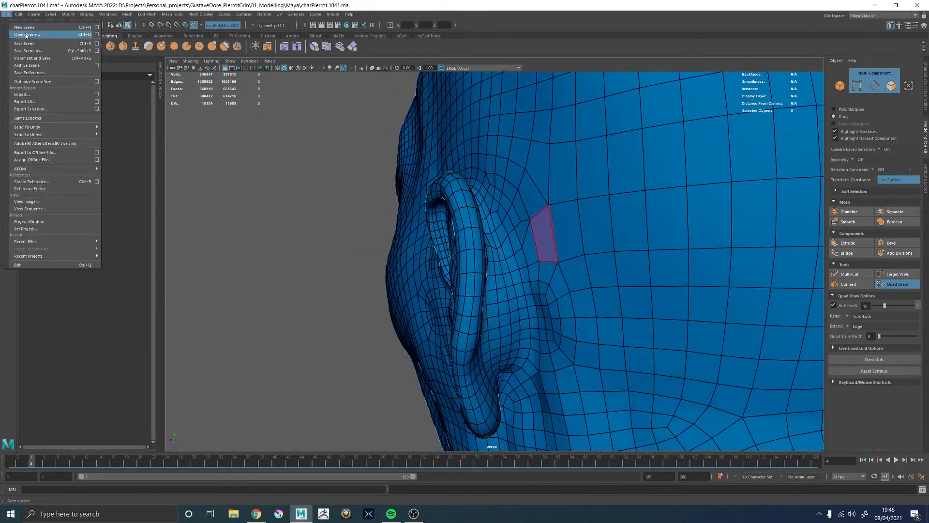
{"action": "left_click", "coordinate": [29, 34]}
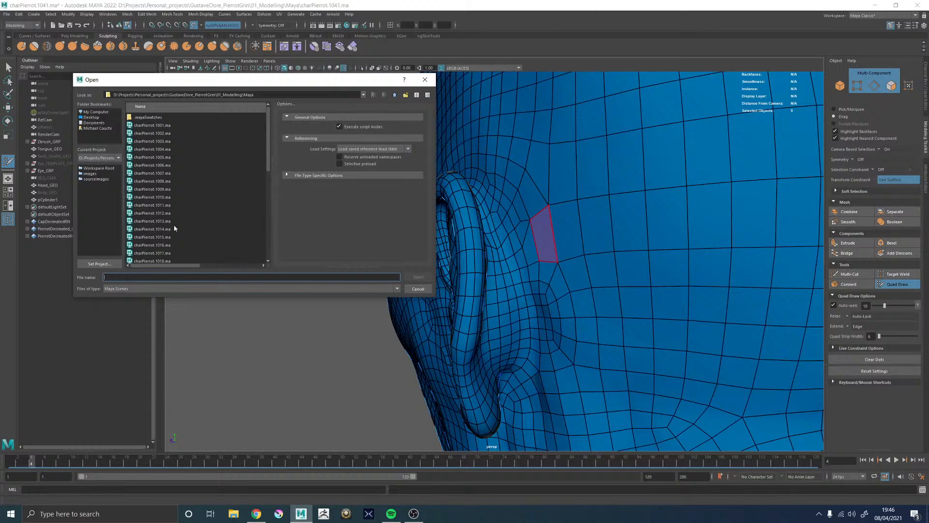
{"action": "scroll", "coordinate": [174, 226], "scroll_direction": "down", "scroll_amount": 8}
{"action": "double_click", "coordinate": [154, 245]}
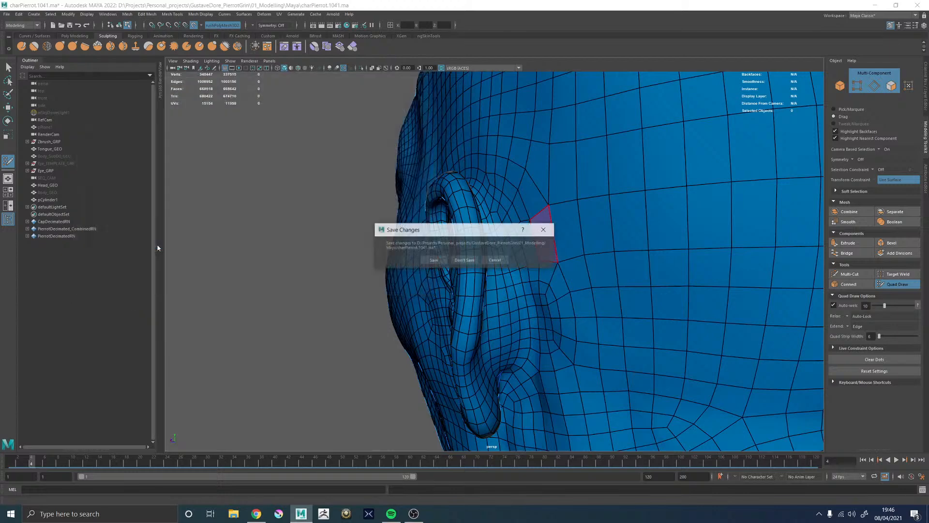
{"action": "left_click", "coordinate": [462, 262]}
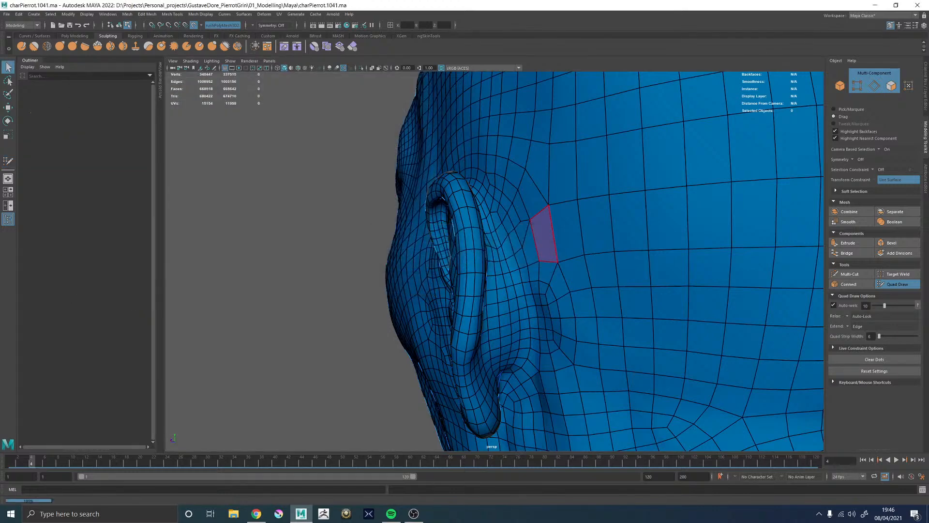
Make the sculpted head mesh ZBrushPolyMesh3D2 the live surface
{"action": "key", "text": "alt+Tab"}
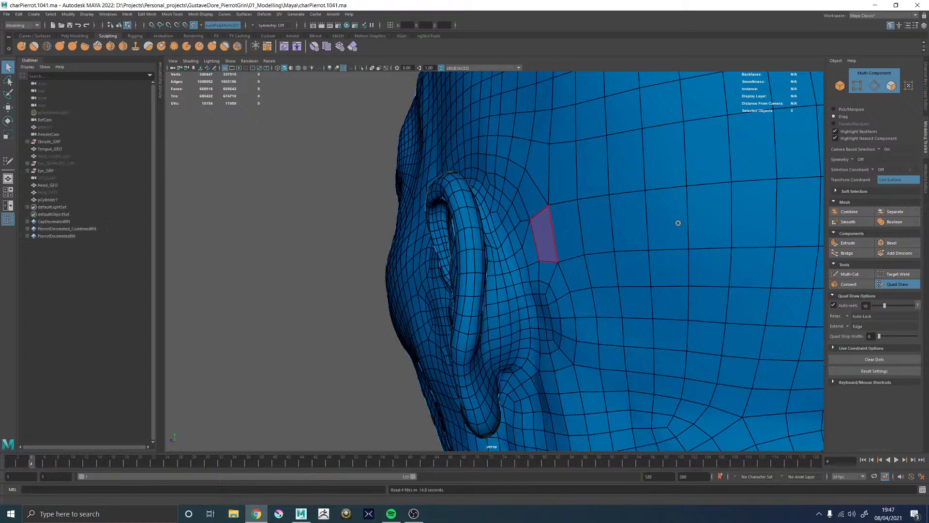
{"action": "left_click_drag", "start_coordinate": [678, 223], "coordinate": [643, 291], "text": "alt"}
{"action": "right_click_drag", "start_coordinate": [644, 290], "coordinate": [634, 351], "text": "alt"}
{"action": "left_click", "coordinate": [635, 352]}
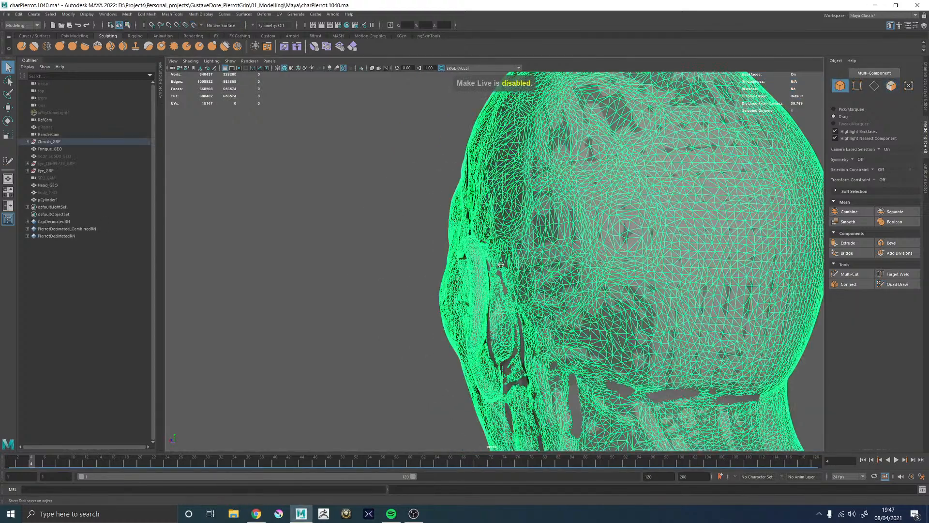
{"action": "left_click", "coordinate": [194, 26]}
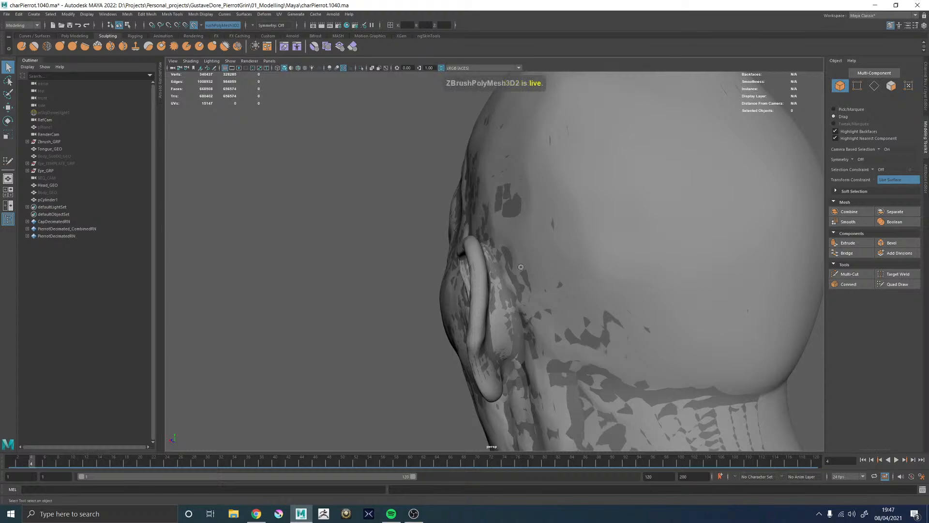
Select Head_GEO and activate Quad Draw on it
{"action": "left_click", "coordinate": [518, 264]}
{"action": "right_click_drag", "start_coordinate": [474, 280], "coordinate": [614, 356], "text": "alt"}
{"action": "left_click_drag", "start_coordinate": [615, 355], "coordinate": [603, 379], "text": "alt"}
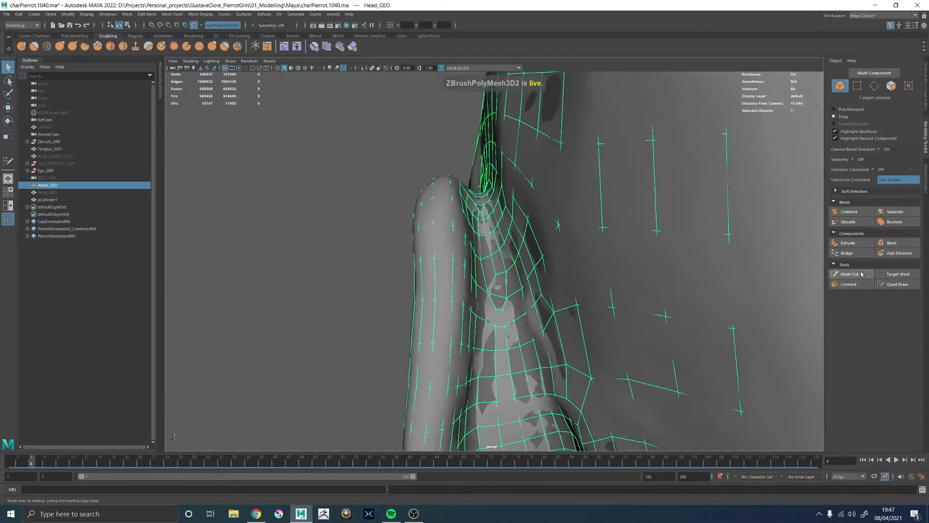
{"action": "left_click", "coordinate": [896, 284]}
Try to delete the uneven faces behind the upper ear and refill the gap with new quads
{"action": "mouse_move", "coordinate": [490, 273]}
{"action": "right_mouse_down", "text": "alt"}
{"action": "mouse_move", "coordinate": [542, 251]}
{"action": "mouse_move", "coordinate": [667, 342]}
{"action": "right_mouse_up", "text": "alt"}
{"action": "left_click_drag", "start_coordinate": [667, 342], "coordinate": [547, 218], "text": "alt"}
{"action": "middle_click_drag", "start_coordinate": [548, 218], "coordinate": [492, 249], "text": "alt"}
{"action": "right_click_drag", "start_coordinate": [492, 249], "coordinate": [608, 321], "text": "alt"}
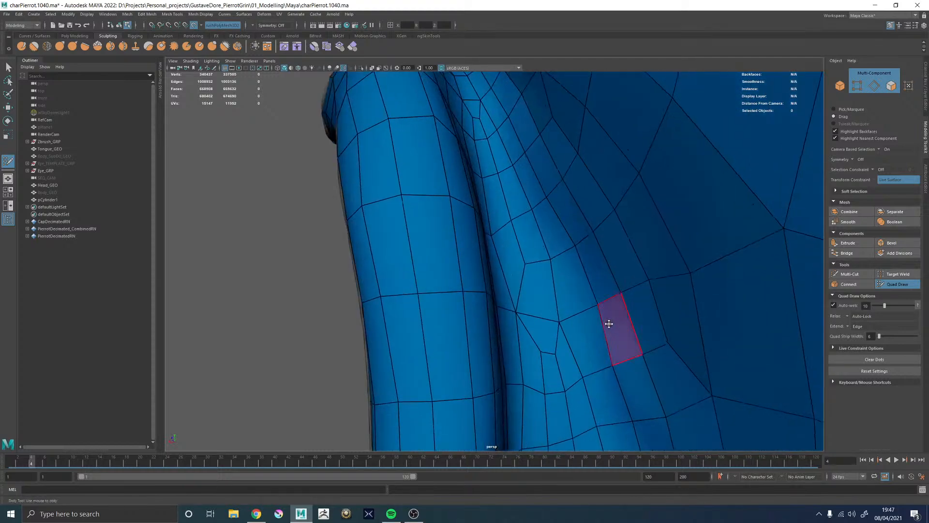
{"action": "mouse_move", "coordinate": [607, 321]}
{"action": "left_mouse_down", "text": "alt"}
{"action": "mouse_move", "coordinate": [562, 315]}
{"action": "mouse_move", "coordinate": [581, 308]}
{"action": "left_mouse_up", "text": "alt"}
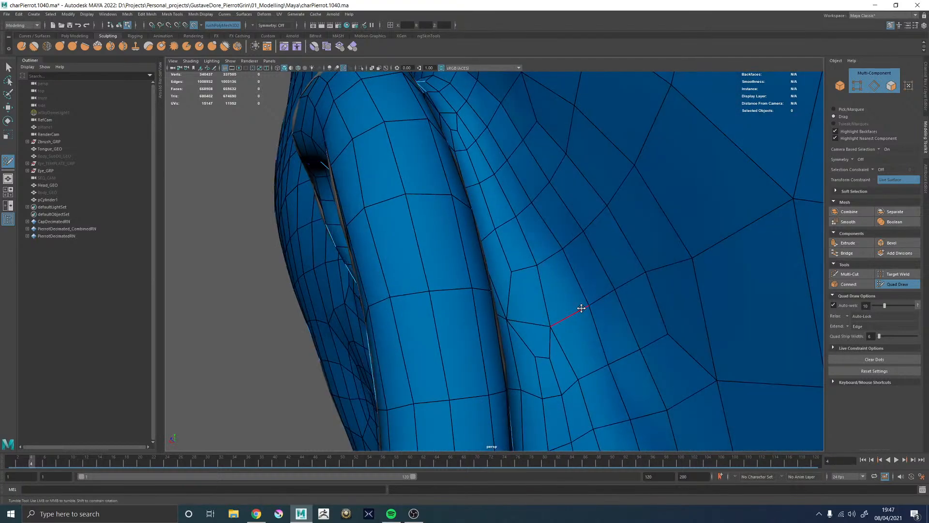
{"action": "mouse_move", "coordinate": [583, 264]}
{"action": "middle_mouse_down", "text": "alt"}
{"action": "mouse_move", "coordinate": [556, 272]}
{"action": "mouse_move", "coordinate": [529, 301]}
{"action": "middle_mouse_up", "text": "alt"}
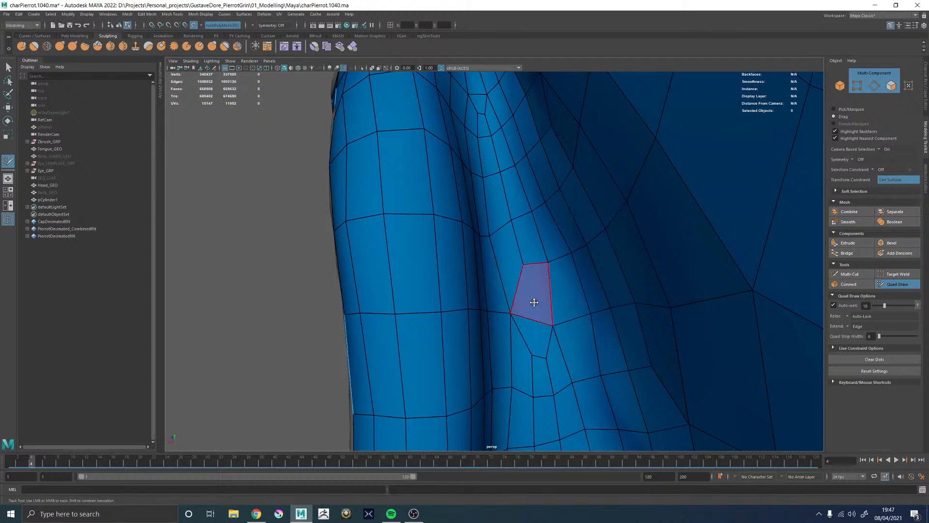
{"action": "left_click", "coordinate": [548, 295], "text": "ctrl+shift"}
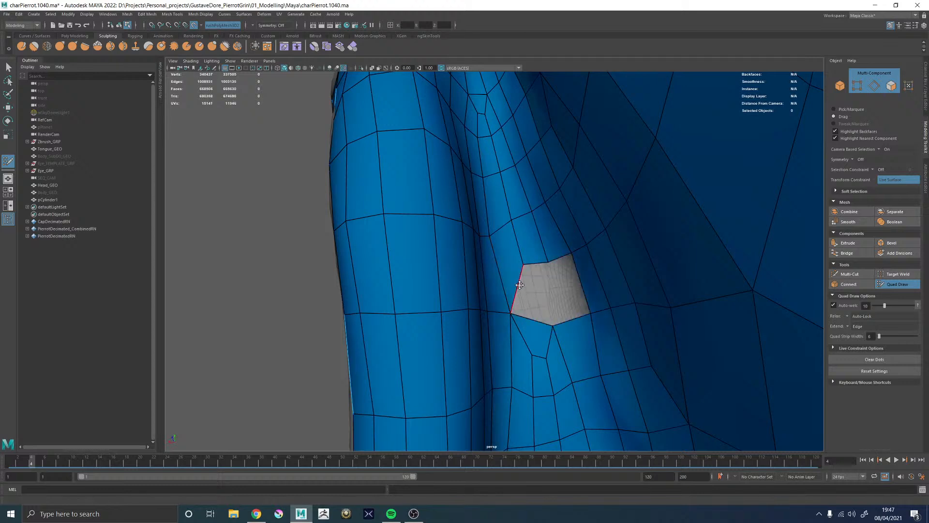
{"action": "left_click", "coordinate": [518, 287], "text": "ctrl+shift"}
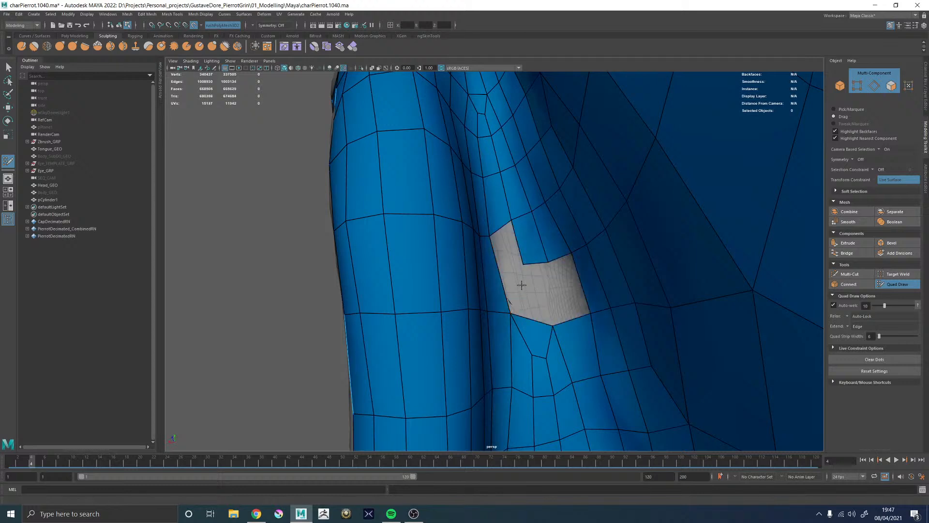
{"action": "left_click", "coordinate": [581, 278], "text": "ctrl"}
{"action": "left_click", "coordinate": [556, 276], "text": "shift"}
{"action": "left_click", "coordinate": [534, 274], "text": "shift"}
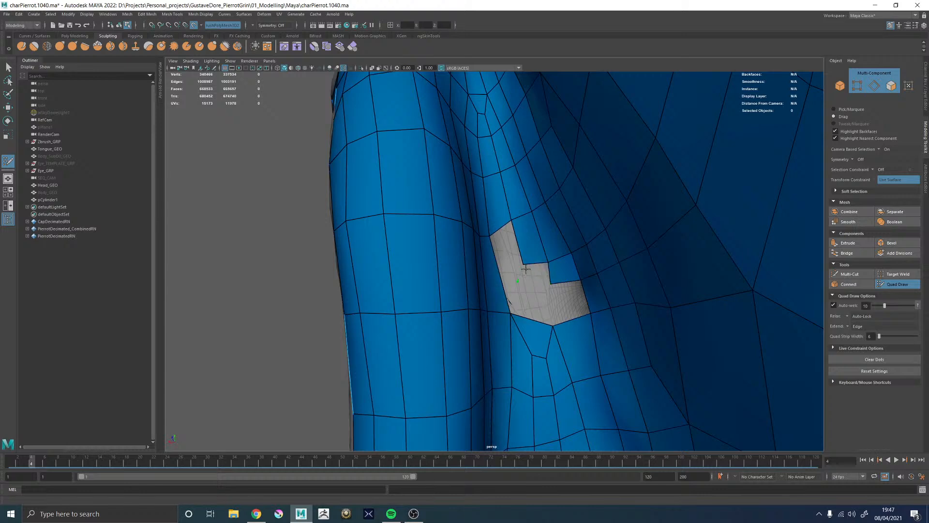
{"action": "left_click", "coordinate": [513, 257], "text": "shift"}
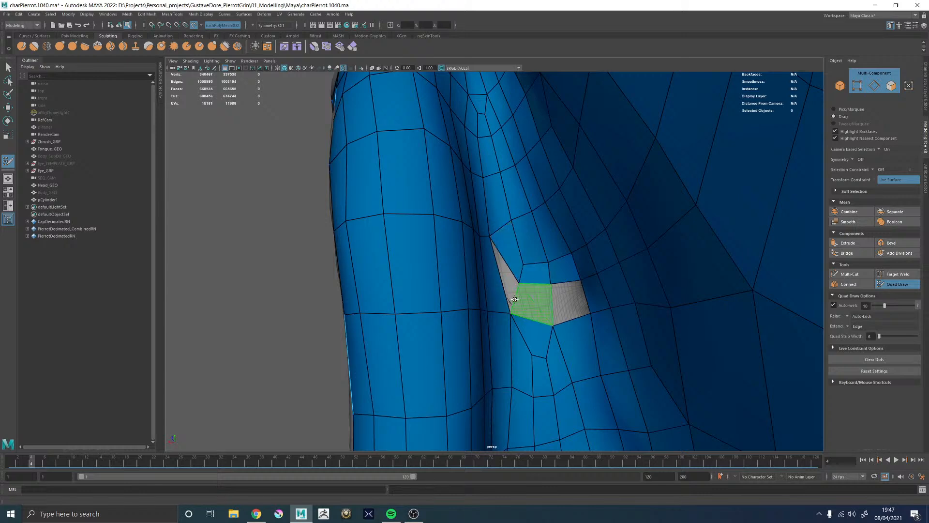
{"action": "left_click", "coordinate": [510, 287], "text": "shift"}
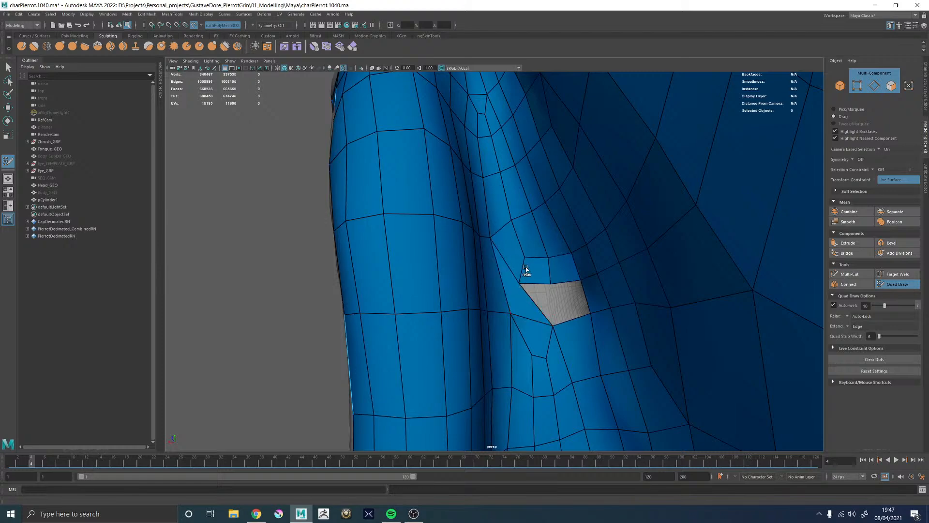
Undo the new quads and the face deletions behind the upper ear
{"action": "left_click_drag", "start_coordinate": [529, 260], "coordinate": [511, 256], "text": "alt"}
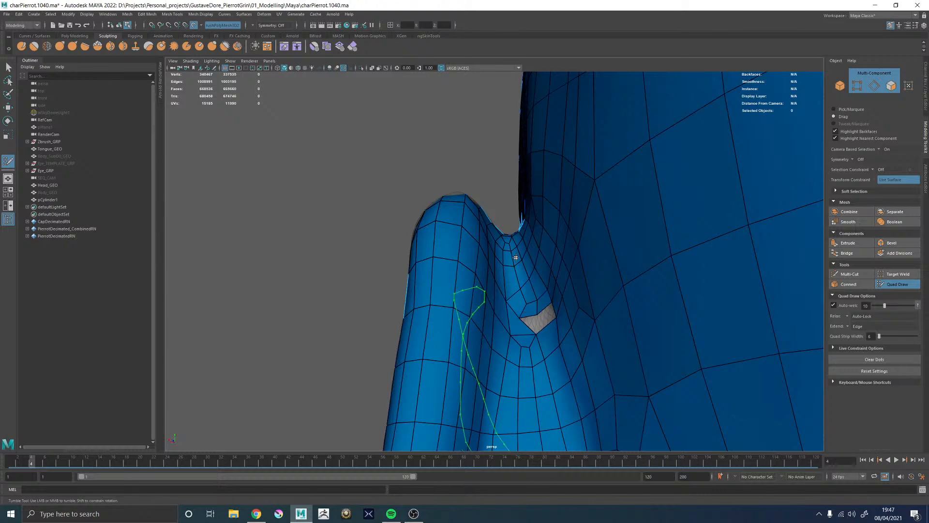
{"action": "key", "text": "ctrl+z"}
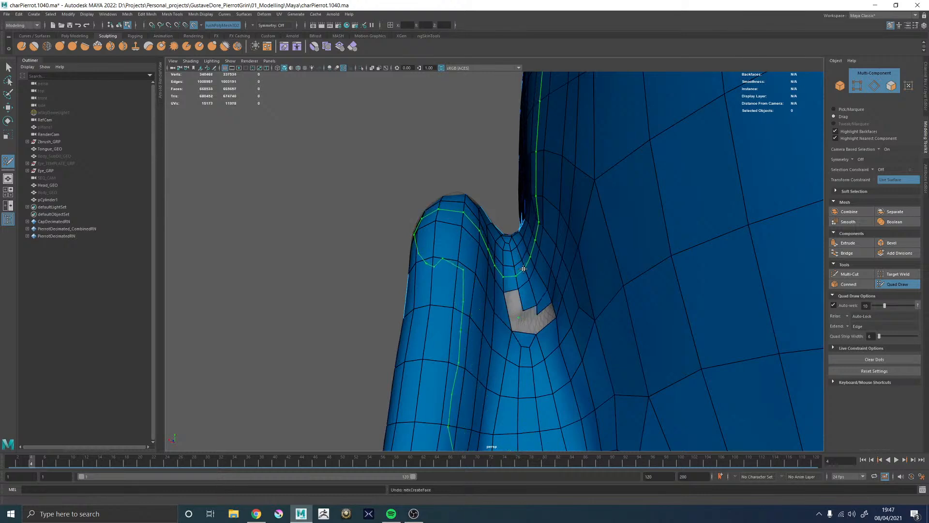
{"action": "key", "text": "ctrl+z"}
{"action": "key", "text": "ctrl+z"}
{"action": "key", "text": "ctrl+z"}
{"action": "key", "text": "ctrl+z"}
{"action": "key", "text": "ctrl+z"}
{"action": "key", "text": "ctrl+z"}
{"action": "key", "text": "ctrl+z"}
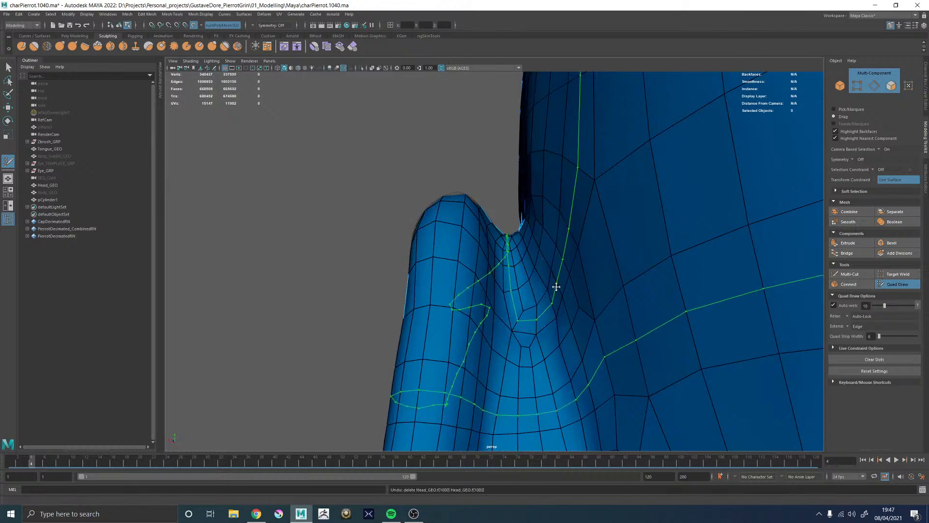
Examine the edge flow in the groove behind the upper ear from several angles
{"action": "left_click_drag", "start_coordinate": [554, 281], "coordinate": [556, 309], "text": "alt"}
{"action": "middle_click_drag", "start_coordinate": [557, 309], "coordinate": [566, 288], "text": "alt"}
{"action": "scroll", "coordinate": [565, 285], "scroll_direction": "up", "scroll_amount": 3}
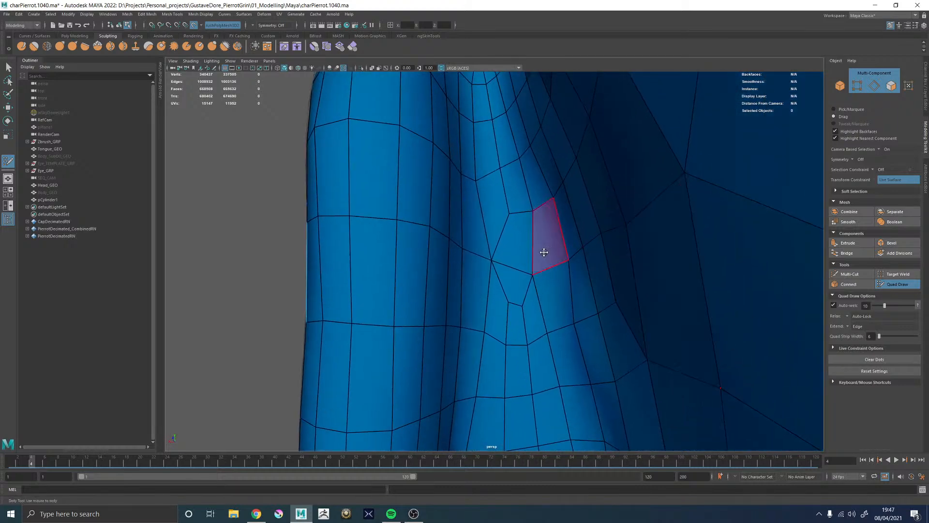
{"action": "left_click_drag", "start_coordinate": [543, 251], "coordinate": [532, 247], "text": "alt"}
{"action": "middle_click_drag", "start_coordinate": [532, 247], "coordinate": [552, 315], "text": "alt"}
{"action": "scroll", "coordinate": [491, 230], "scroll_direction": "down", "scroll_amount": 3}
{"action": "left_click_drag", "start_coordinate": [491, 230], "coordinate": [521, 251], "text": "alt"}
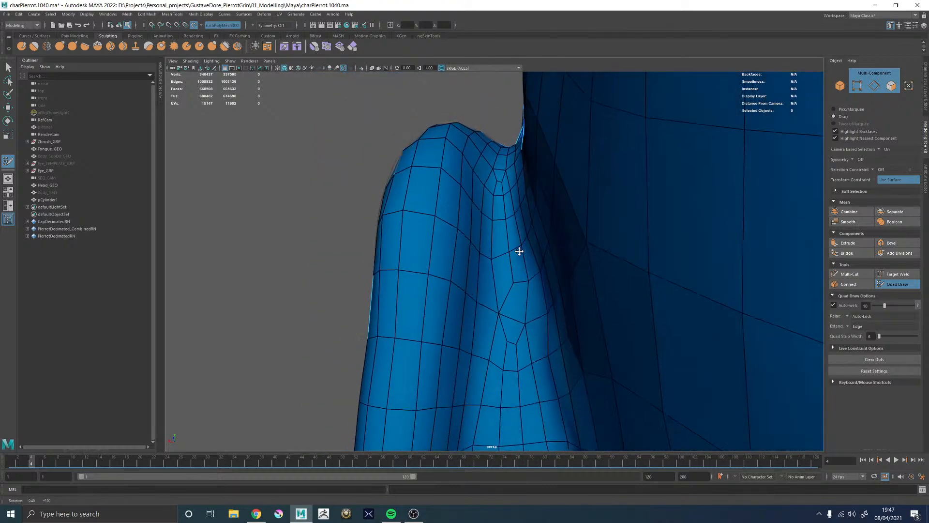
{"action": "middle_click_drag", "start_coordinate": [517, 282], "coordinate": [527, 260], "text": "alt"}
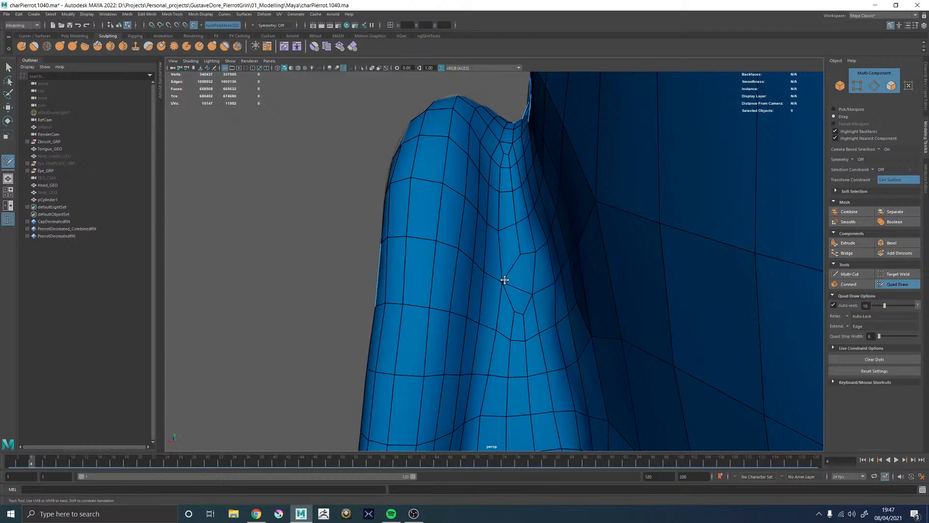
{"action": "left_click_drag", "start_coordinate": [500, 284], "coordinate": [514, 275], "text": "alt"}
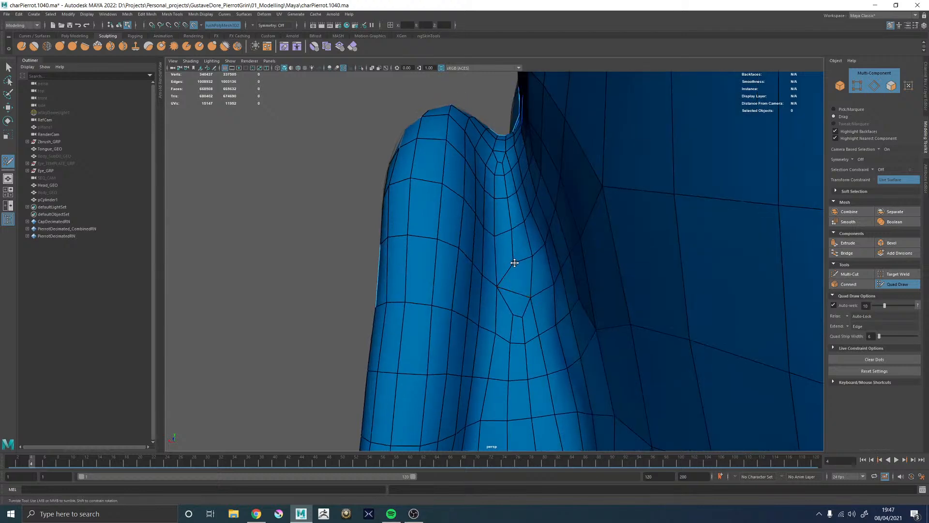
Try to replace two faces at the pole behind the upper ear with three quads meeting at a new central point
{"action": "scroll", "coordinate": [514, 262], "scroll_direction": "up", "scroll_amount": 3}
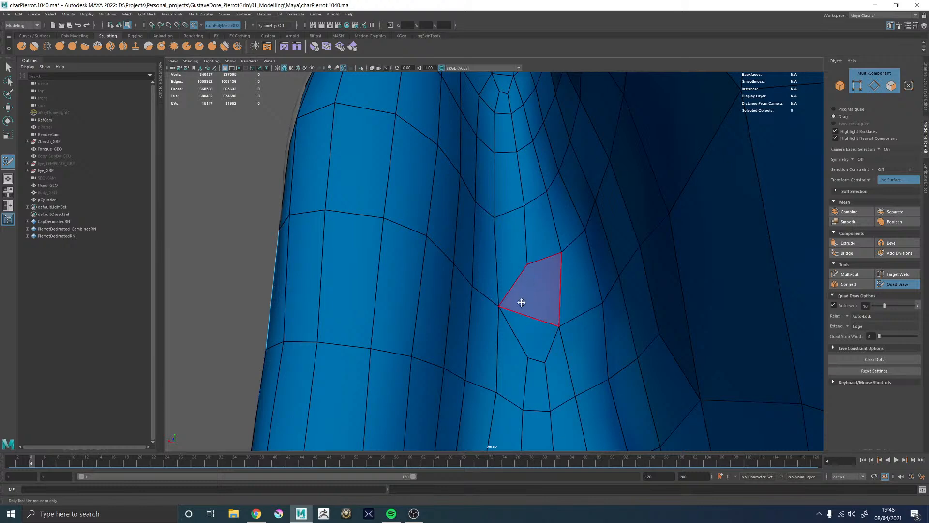
{"action": "left_click_drag", "start_coordinate": [523, 327], "coordinate": [527, 309], "text": "ctrl+shift"}
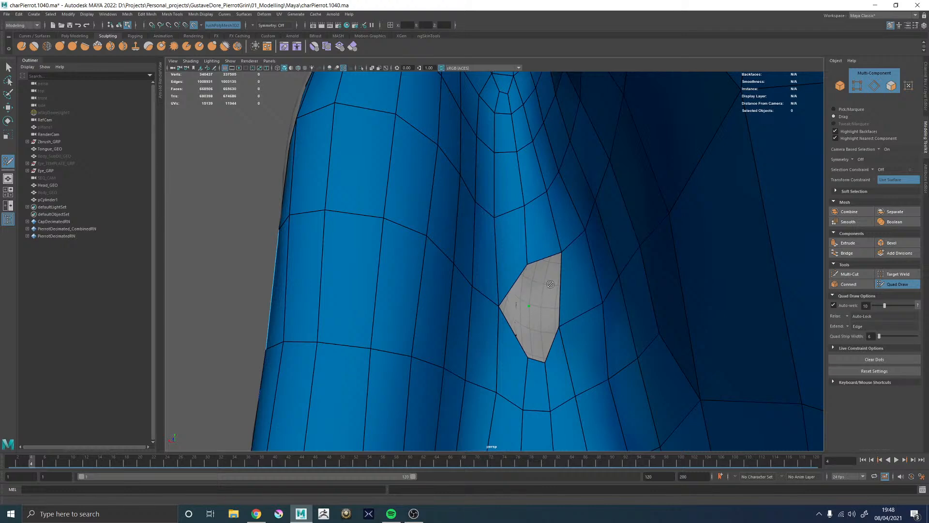
{"action": "left_click_drag", "start_coordinate": [552, 295], "coordinate": [526, 276], "text": "alt"}
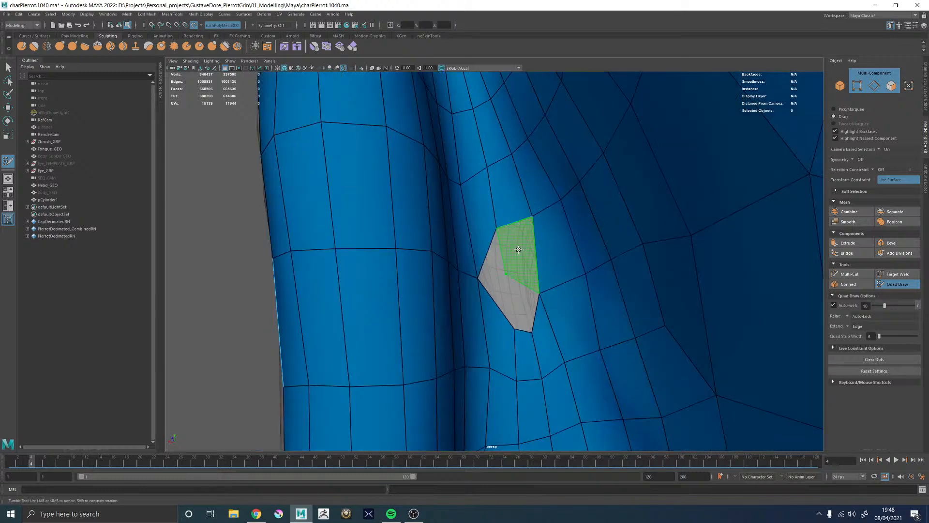
{"action": "left_click", "coordinate": [521, 260], "text": "shift"}
{"action": "left_click", "coordinate": [523, 310], "text": "shift"}
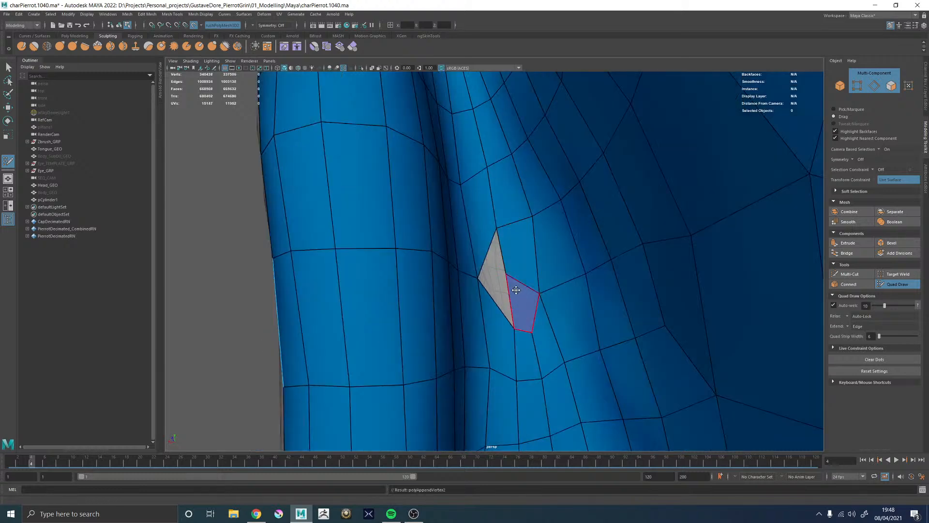
{"action": "mouse_move", "coordinate": [516, 275]}
{"action": "left_mouse_down", "text": "shift"}
{"action": "mouse_move", "coordinate": [515, 285]}
{"action": "mouse_move", "coordinate": [508, 257]}
{"action": "mouse_move", "coordinate": [515, 290]}
{"action": "left_mouse_up", "text": "shift"}
{"action": "right_click_drag", "start_coordinate": [552, 291], "coordinate": [472, 308], "text": "alt"}
{"action": "left_click_drag", "start_coordinate": [563, 288], "coordinate": [547, 265], "text": "alt"}
{"action": "right_click_drag", "start_coordinate": [546, 265], "coordinate": [648, 301], "text": "alt"}
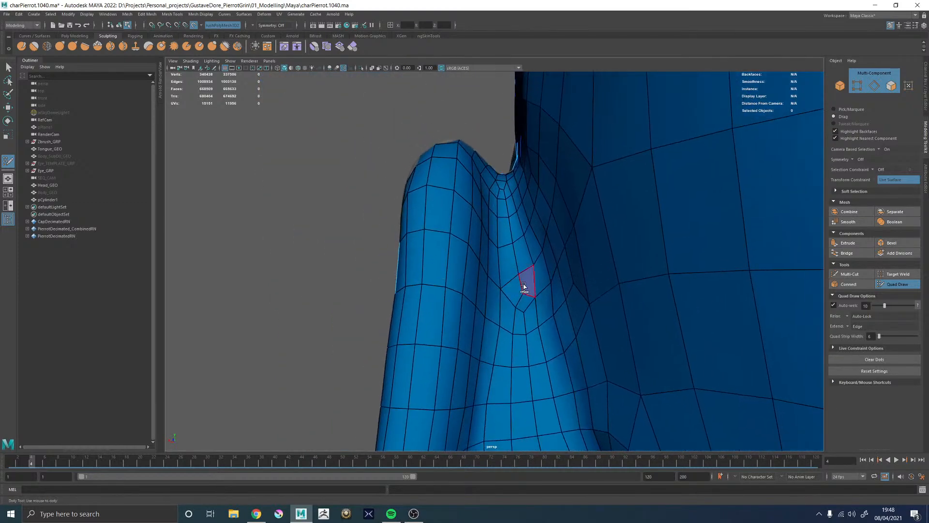
Undo the three quads and the point added at the pole behind the upper ear
{"action": "mouse_move", "coordinate": [545, 301]}
{"action": "left_mouse_down", "text": "alt"}
{"action": "mouse_move", "coordinate": [493, 286]}
{"action": "mouse_move", "coordinate": [514, 276]}
{"action": "mouse_move", "coordinate": [530, 292]}
{"action": "mouse_move", "coordinate": [503, 253]}
{"action": "mouse_move", "coordinate": [523, 264]}
{"action": "left_mouse_up", "text": "alt"}
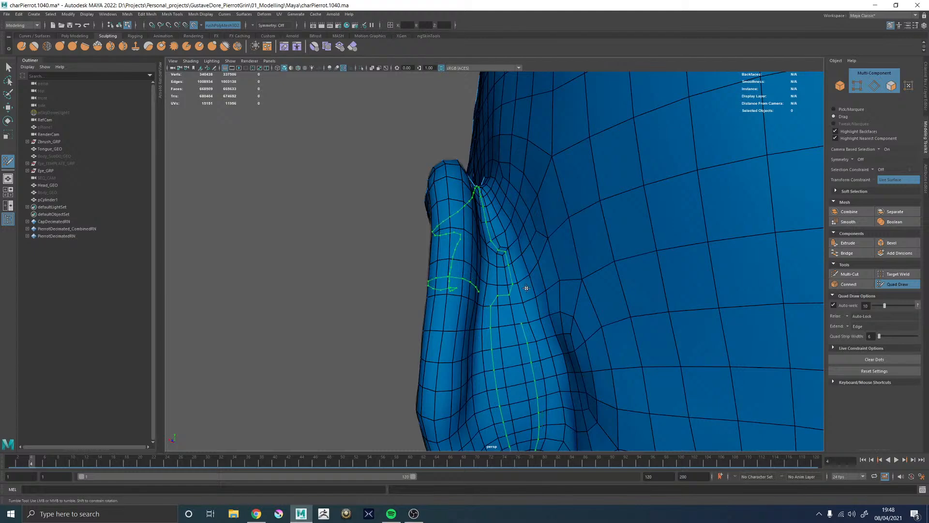
{"action": "middle_click_drag", "start_coordinate": [527, 292], "coordinate": [532, 257], "text": "alt"}
{"action": "left_click_drag", "start_coordinate": [531, 276], "coordinate": [522, 281], "text": "alt"}
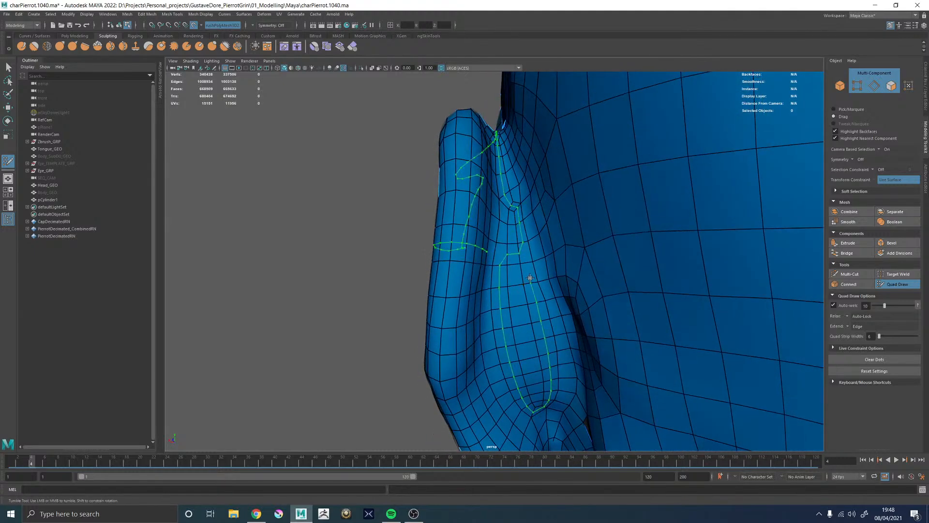
{"action": "key", "text": "ctrl+z"}
{"action": "key", "text": "ctrl+z"}
{"action": "key", "text": "ctrl+z"}
{"action": "key", "text": "ctrl+z"}
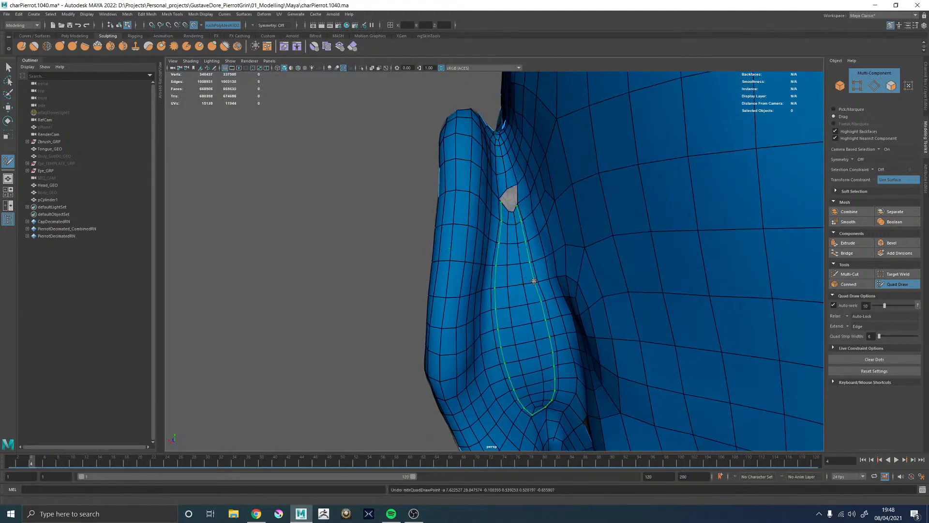
Delete two adjoining faces beside the small quad behind the ear and fill the gap with three quads around a new point
{"action": "middle_click_drag", "start_coordinate": [497, 243], "coordinate": [512, 281], "text": "alt"}
{"action": "right_click_drag", "start_coordinate": [512, 281], "coordinate": [561, 269], "text": "alt"}
{"action": "mouse_move", "coordinate": [561, 269]}
{"action": "left_mouse_down", "text": "alt"}
{"action": "mouse_move", "coordinate": [535, 230]}
{"action": "mouse_move", "coordinate": [554, 267]}
{"action": "mouse_move", "coordinate": [545, 298]}
{"action": "mouse_move", "coordinate": [531, 149]}
{"action": "mouse_move", "coordinate": [614, 275]}
{"action": "mouse_move", "coordinate": [548, 363]}
{"action": "left_mouse_up", "text": "alt"}
{"action": "left_click", "coordinate": [546, 360], "text": "ctrl+shift"}
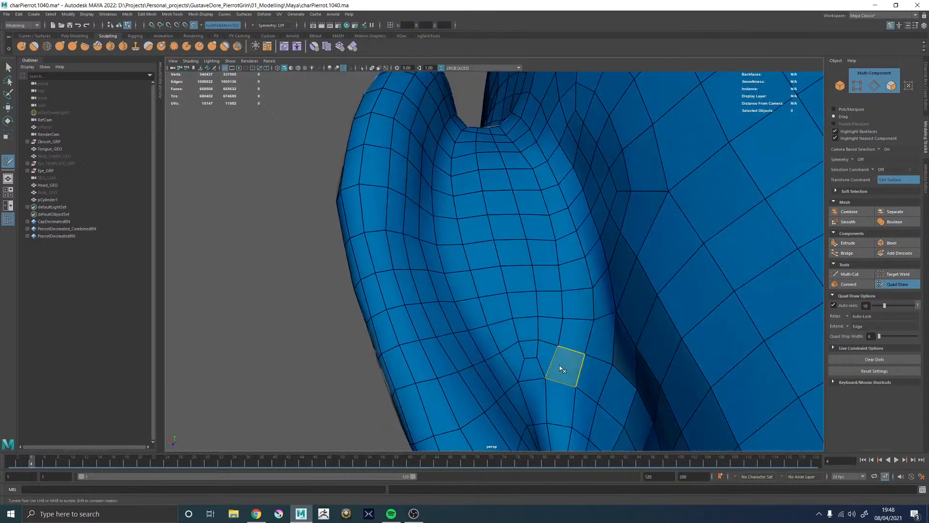
{"action": "key", "text": "ctrl+z"}
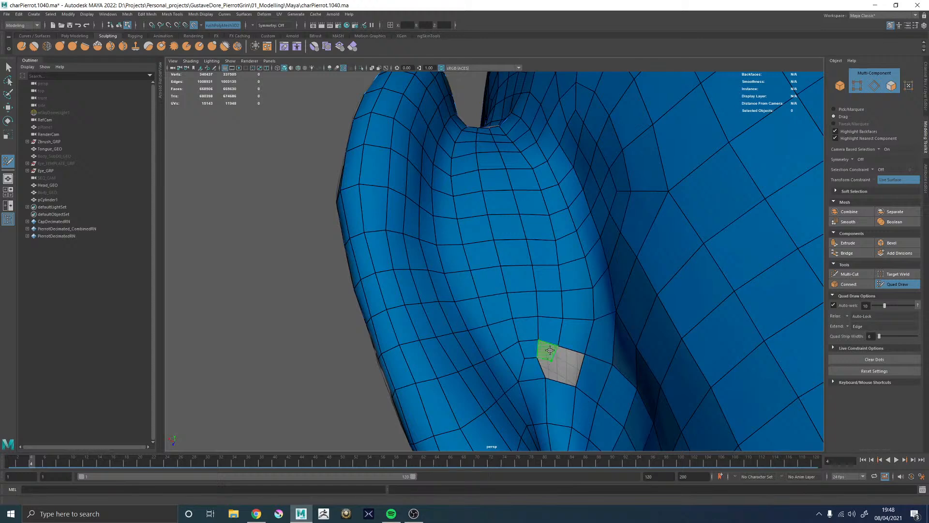
{"action": "left_click", "coordinate": [552, 372], "text": "shift"}
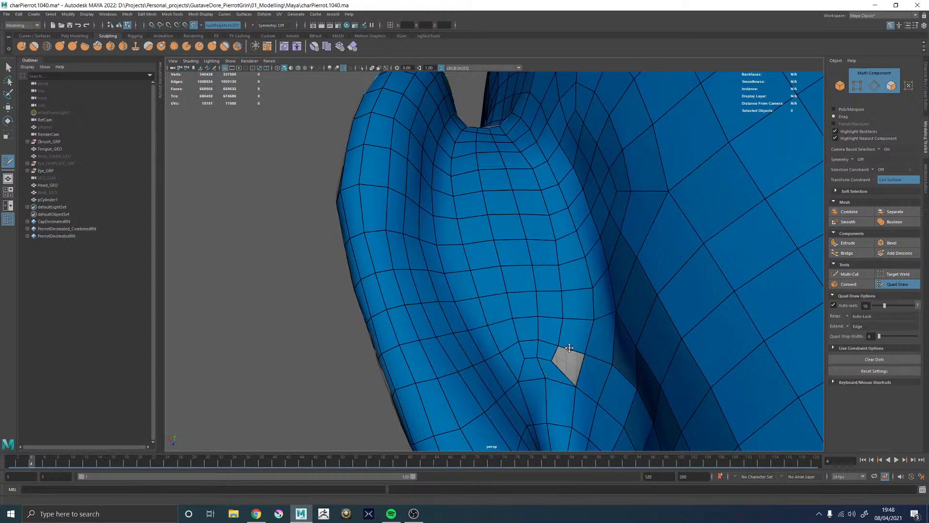
{"action": "left_click", "coordinate": [569, 359], "text": "shift"}
Replace the next pair of faces toward the skull with three quads meeting at a new point, redoing the misplaced first fill
{"action": "left_click_drag", "start_coordinate": [574, 254], "coordinate": [530, 389], "text": "alt"}
{"action": "mouse_move", "coordinate": [516, 257]}
{"action": "left_mouse_down", "text": "alt"}
{"action": "mouse_move", "coordinate": [524, 278]}
{"action": "mouse_move", "coordinate": [491, 245]}
{"action": "mouse_move", "coordinate": [512, 249]}
{"action": "left_mouse_up", "text": "alt"}
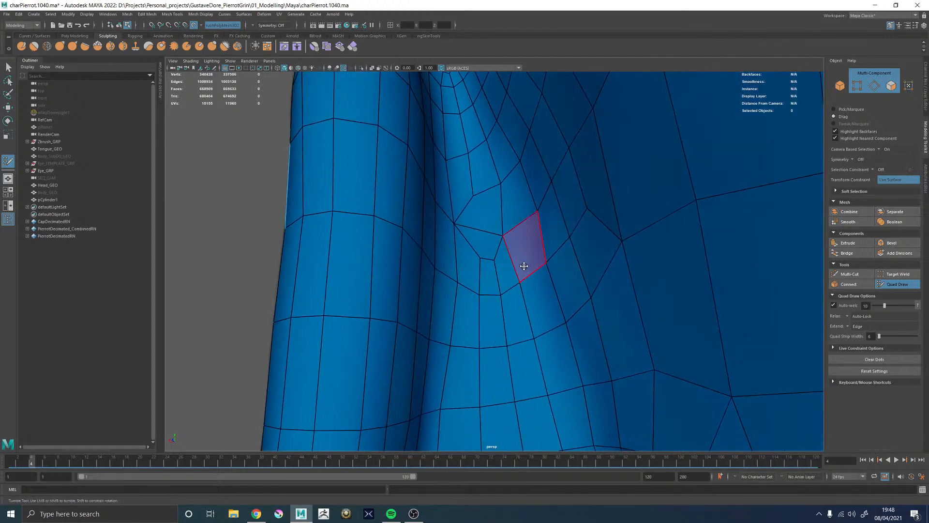
{"action": "mouse_move", "coordinate": [504, 266]}
{"action": "left_mouse_down", "text": "ctrl+shift"}
{"action": "mouse_move", "coordinate": [517, 264]}
{"action": "mouse_move", "coordinate": [499, 236]}
{"action": "left_mouse_up", "text": "ctrl+shift"}
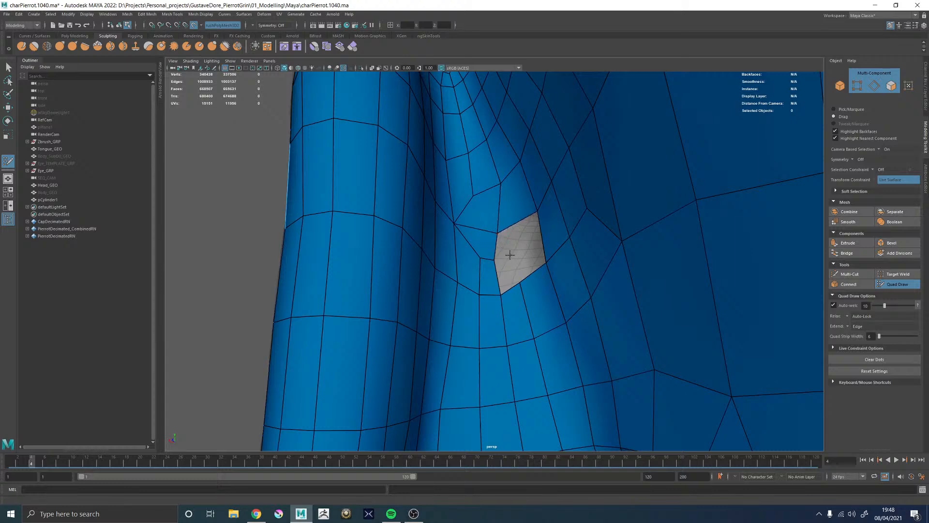
{"action": "left_click", "coordinate": [508, 241], "text": "shift"}
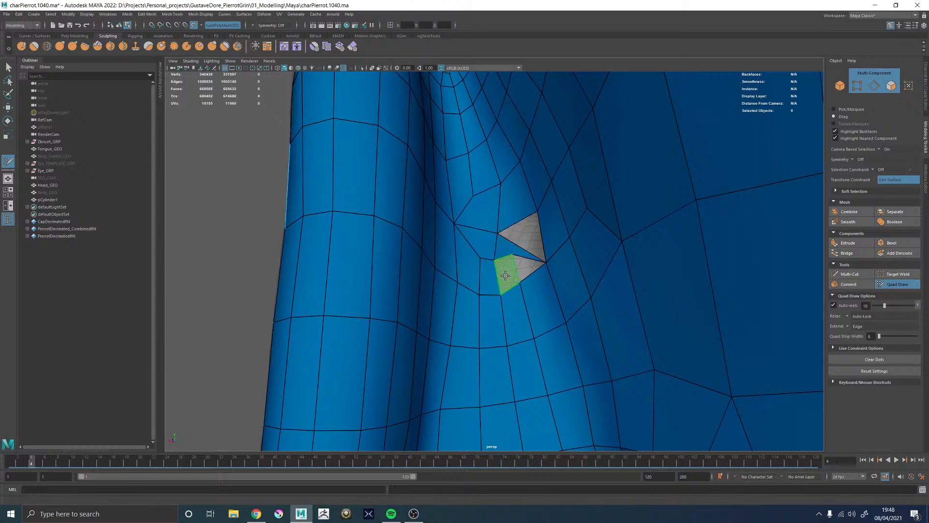
{"action": "key", "text": "ctrl+z"}
{"action": "left_click", "coordinate": [507, 240], "text": "shift"}
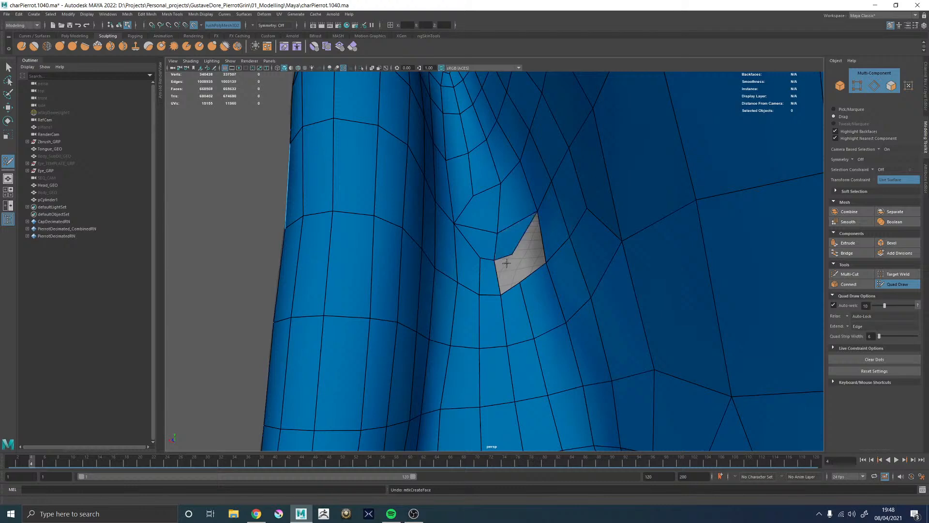
{"action": "left_click", "coordinate": [509, 276], "text": "shift"}
{"action": "left_click", "coordinate": [529, 253], "text": "shift"}
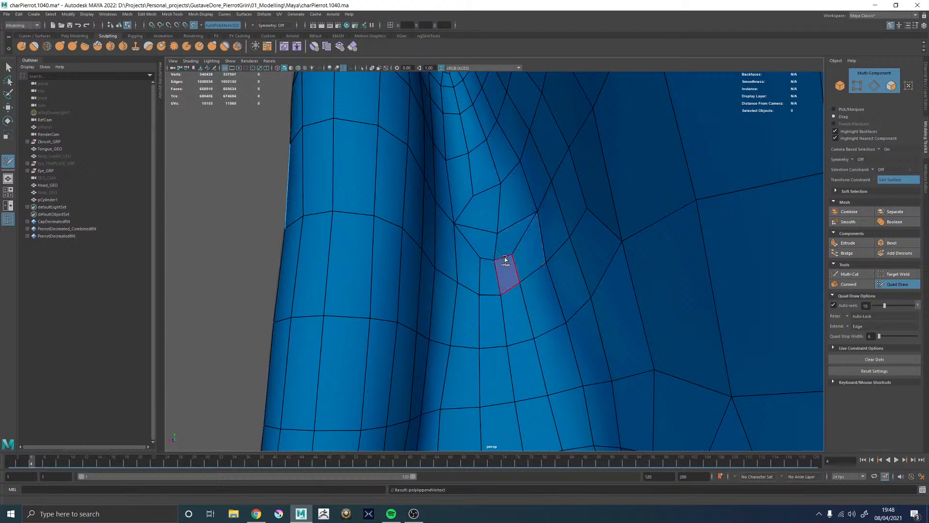
Delete two adjoining faces above the small quad behind the ear and fill the gap with three quads around a new point
{"action": "left_click_drag", "start_coordinate": [504, 261], "coordinate": [500, 261], "text": "shift"}
{"action": "right_click_drag", "start_coordinate": [500, 262], "coordinate": [512, 259], "text": "alt"}
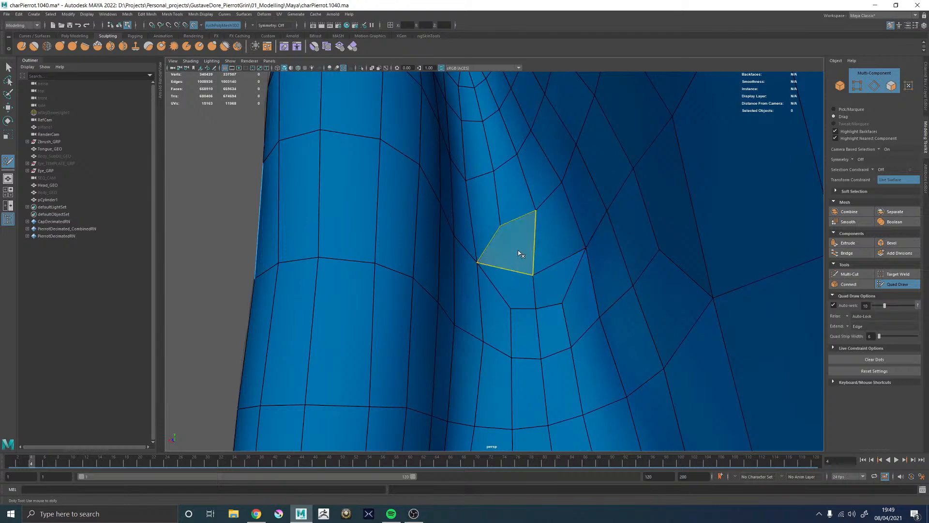
{"action": "mouse_move", "coordinate": [519, 255]}
{"action": "left_mouse_down", "text": "ctrl+shift"}
{"action": "mouse_move", "coordinate": [520, 281]}
{"action": "mouse_move", "coordinate": [540, 266]}
{"action": "left_mouse_up", "text": "ctrl+shift"}
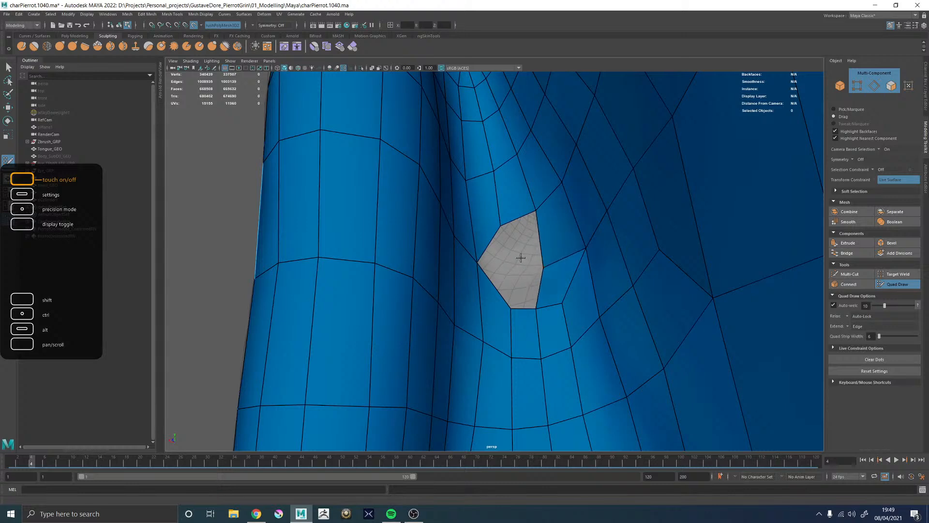
{"action": "left_click", "coordinate": [517, 257]}
{"action": "left_click", "coordinate": [524, 244], "text": "shift"}
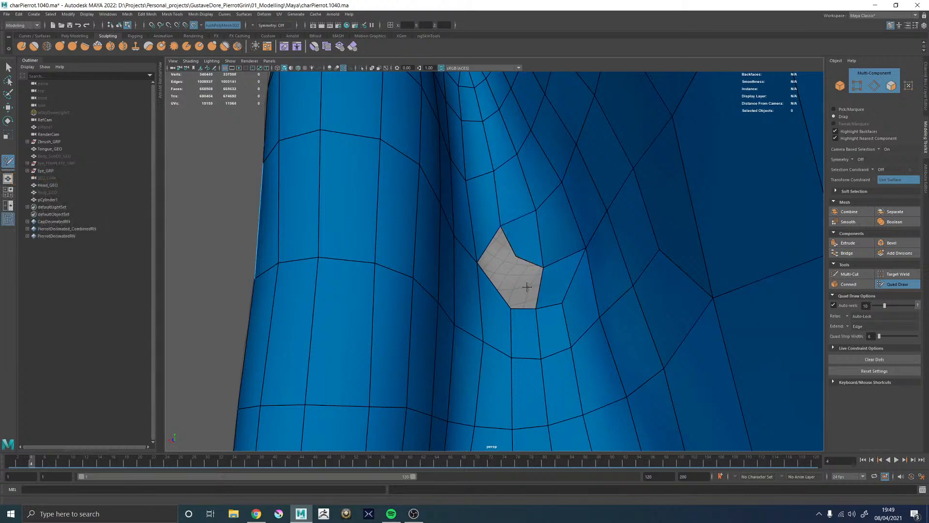
{"action": "left_click", "coordinate": [497, 260], "text": "shift"}
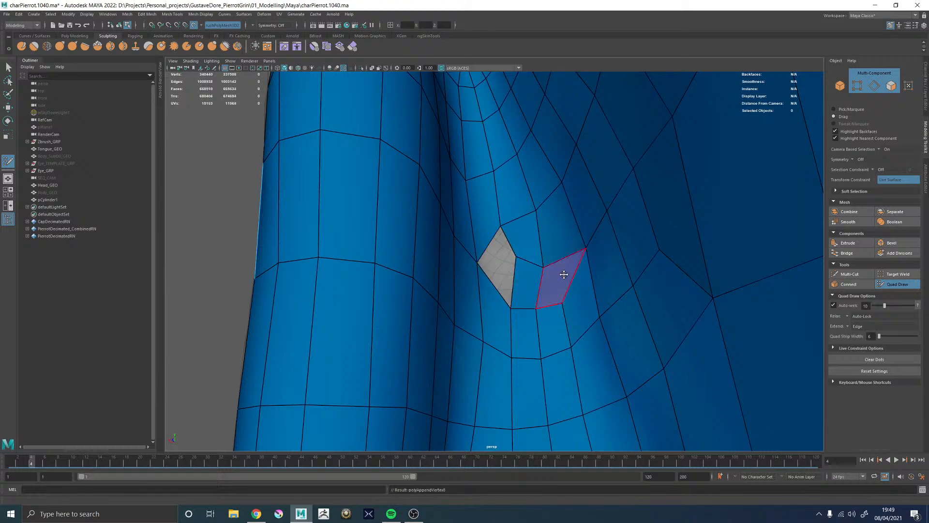
{"action": "right_click_drag", "start_coordinate": [561, 269], "coordinate": [454, 222], "text": "alt"}
{"action": "right_click_drag", "start_coordinate": [533, 230], "coordinate": [539, 252], "text": "alt"}
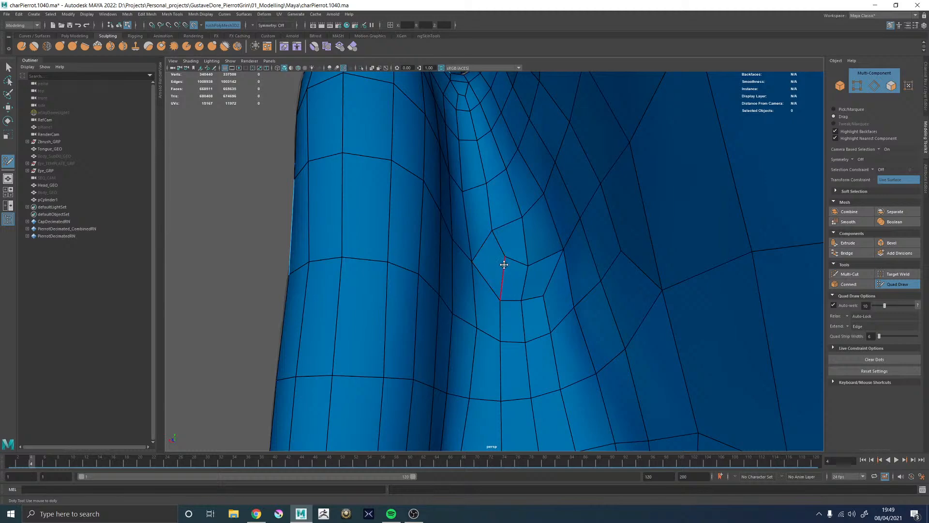
Open a gap on the skull side of the new quads, place a point in it and fill its lower corner with a quad
{"action": "mouse_move", "coordinate": [502, 265]}
{"action": "left_mouse_down", "text": "alt"}
{"action": "mouse_move", "coordinate": [481, 270]}
{"action": "mouse_move", "coordinate": [490, 280]}
{"action": "mouse_move", "coordinate": [515, 267]}
{"action": "left_mouse_up", "text": "alt"}
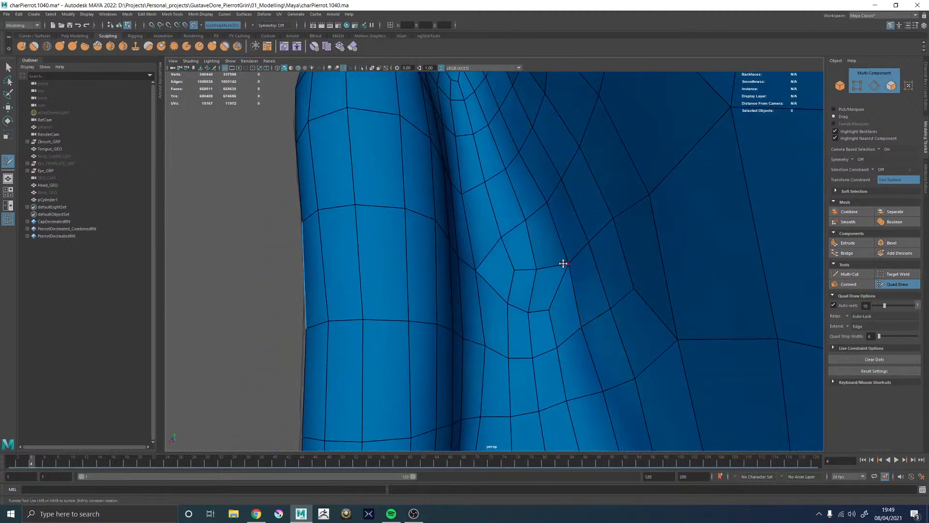
{"action": "left_click", "coordinate": [537, 267], "text": "shift"}
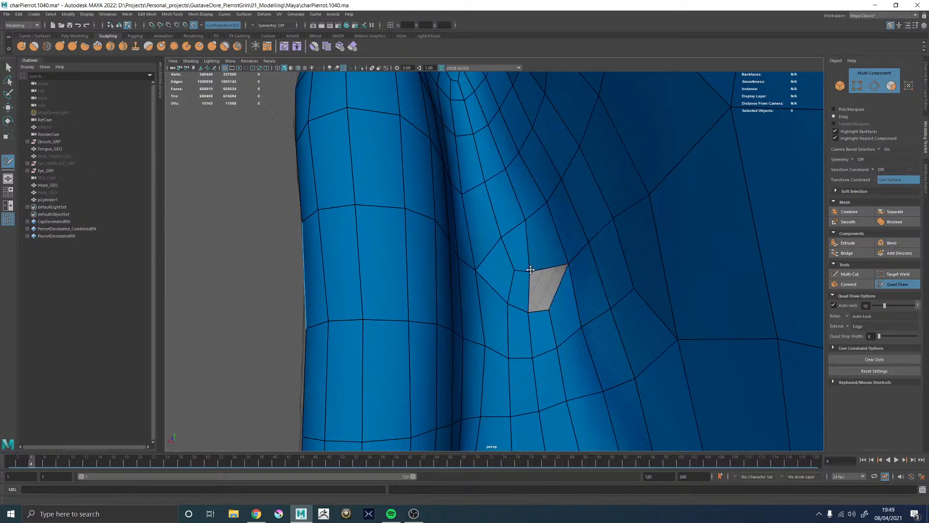
{"action": "left_click", "coordinate": [545, 263], "text": "ctrl+shift"}
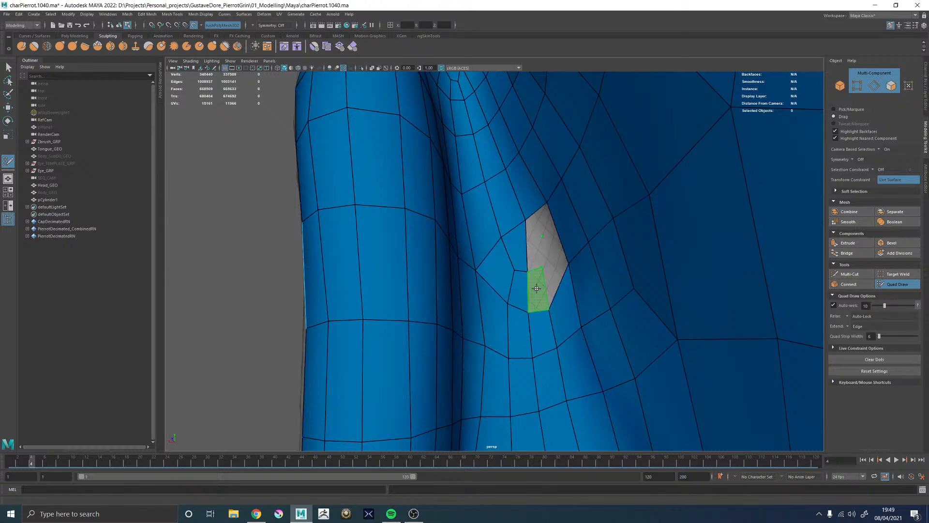
{"action": "left_click", "coordinate": [537, 289], "text": "shift"}
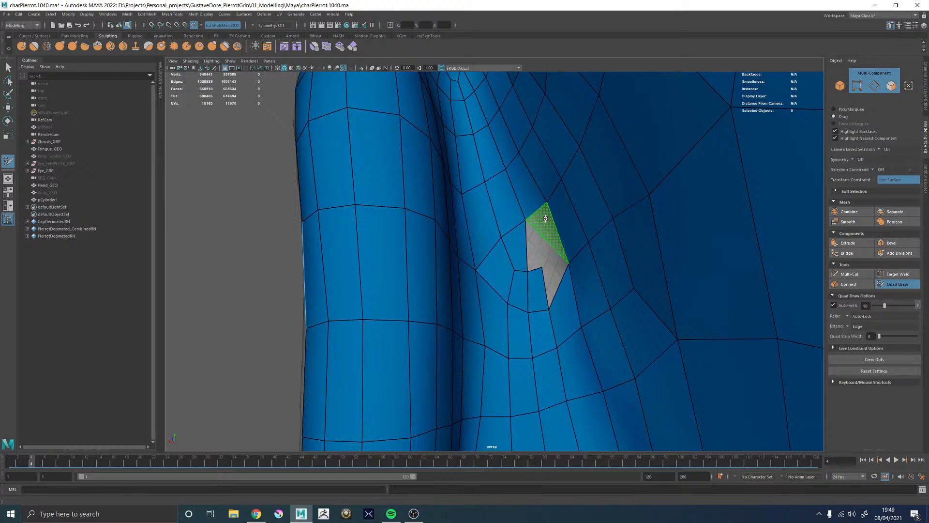
{"action": "left_click", "coordinate": [542, 236]}
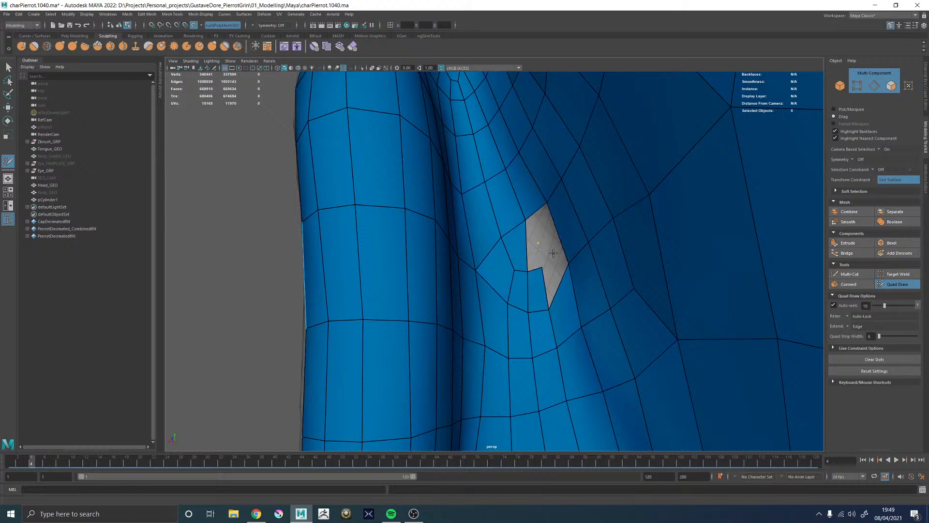
{"action": "middle_click_drag", "start_coordinate": [550, 253], "coordinate": [546, 274], "text": "alt"}
{"action": "right_click_drag", "start_coordinate": [546, 275], "coordinate": [599, 274], "text": "alt"}
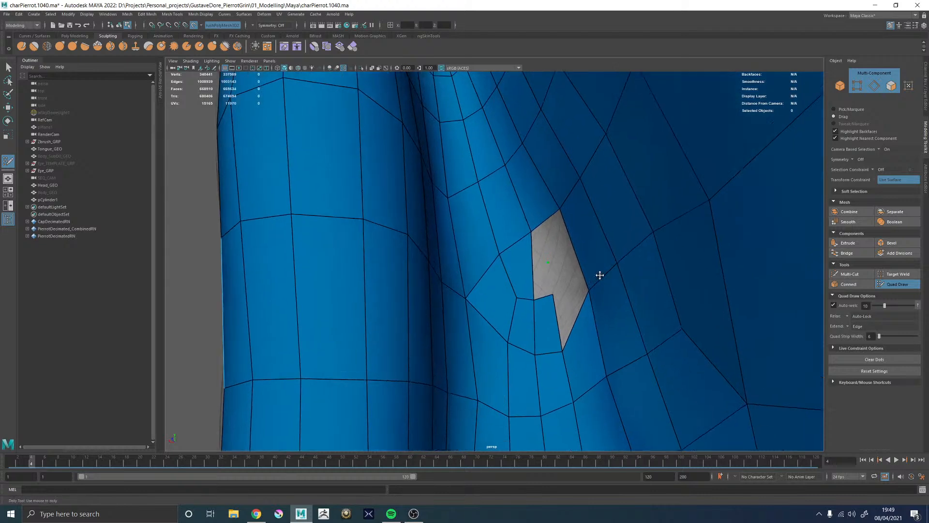
Fill the remaining gap with quads, clear the stray dot and relax the surrounding vertices
{"action": "mouse_move", "coordinate": [516, 298]}
{"action": "left_mouse_down"}
{"action": "mouse_move", "coordinate": [508, 296]}
{"action": "mouse_move", "coordinate": [535, 280]}
{"action": "mouse_move", "coordinate": [513, 290]}
{"action": "mouse_move", "coordinate": [502, 310]}
{"action": "left_mouse_up"}
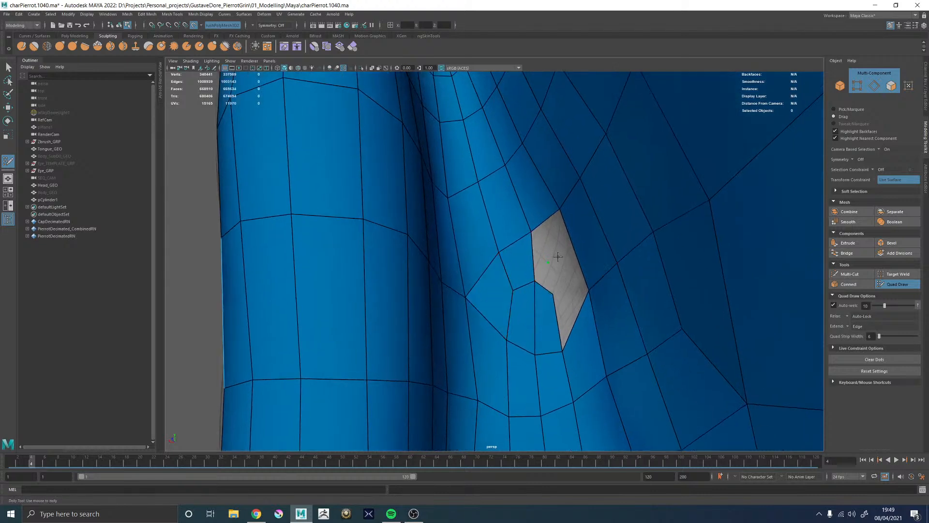
{"action": "left_click", "coordinate": [576, 251]}
{"action": "left_click", "coordinate": [544, 251], "text": "shift"}
{"action": "left_click", "coordinate": [571, 274], "text": "shift"}
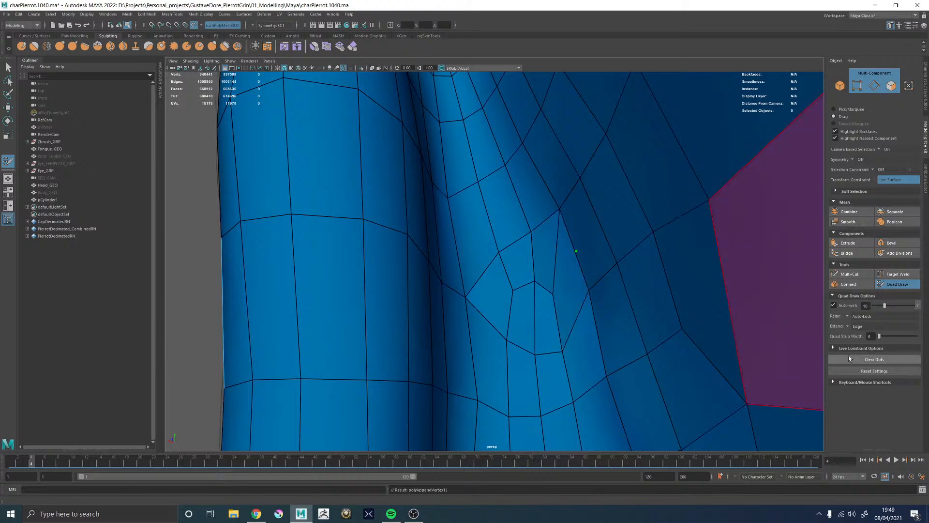
{"action": "mouse_move", "coordinate": [591, 290]}
{"action": "left_mouse_down", "text": "shift"}
{"action": "mouse_move", "coordinate": [535, 315]}
{"action": "mouse_move", "coordinate": [501, 296]}
{"action": "left_mouse_up", "text": "shift"}
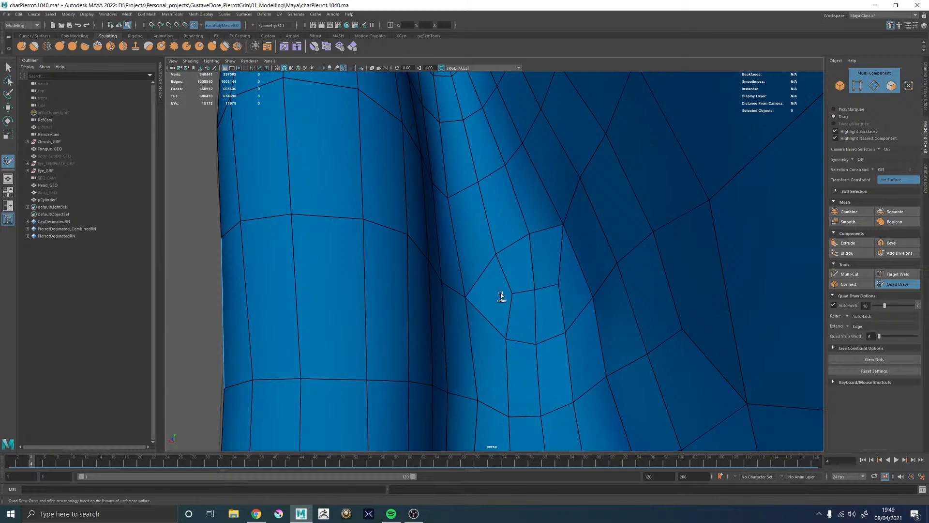
Relax the vertices of the rebuilt quads and the edge row just below them behind the ear
{"action": "mouse_move", "coordinate": [546, 297]}
{"action": "right_mouse_down", "text": "alt"}
{"action": "mouse_move", "coordinate": [477, 256]}
{"action": "mouse_move", "coordinate": [416, 247]}
{"action": "right_mouse_up", "text": "alt"}
{"action": "right_click_drag", "start_coordinate": [537, 278], "coordinate": [469, 256], "text": "alt"}
{"action": "left_click_drag", "start_coordinate": [469, 256], "coordinate": [493, 255], "text": "alt"}
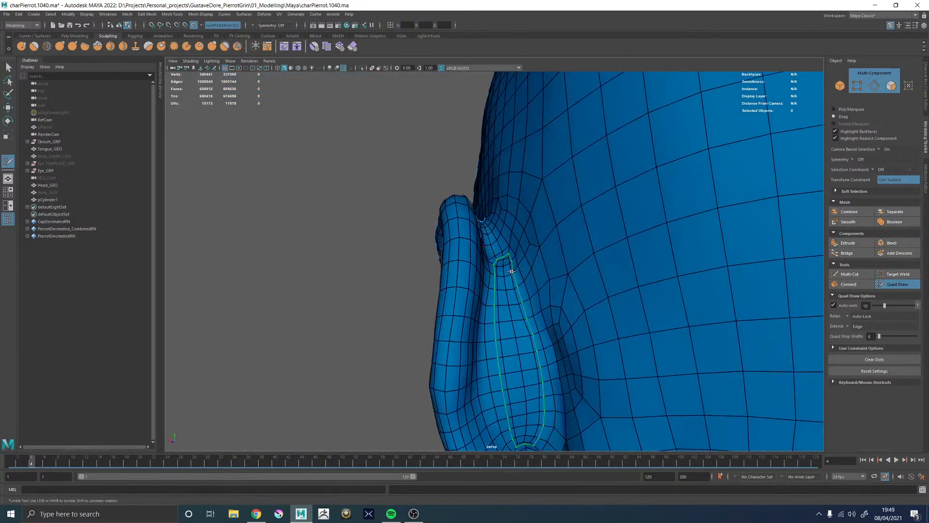
{"action": "right_click_drag", "start_coordinate": [498, 260], "coordinate": [547, 269], "text": "alt"}
{"action": "left_click_drag", "start_coordinate": [481, 239], "coordinate": [489, 261], "text": "alt"}
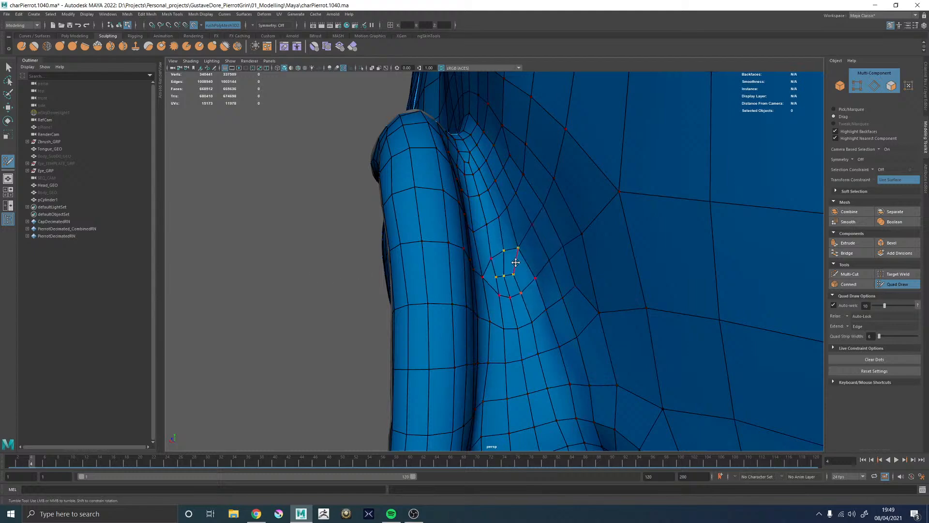
{"action": "mouse_move", "coordinate": [504, 260]}
{"action": "left_mouse_down", "text": "alt"}
{"action": "mouse_move", "coordinate": [505, 292]}
{"action": "mouse_move", "coordinate": [492, 294]}
{"action": "mouse_move", "coordinate": [492, 317]}
{"action": "left_mouse_up", "text": "alt"}
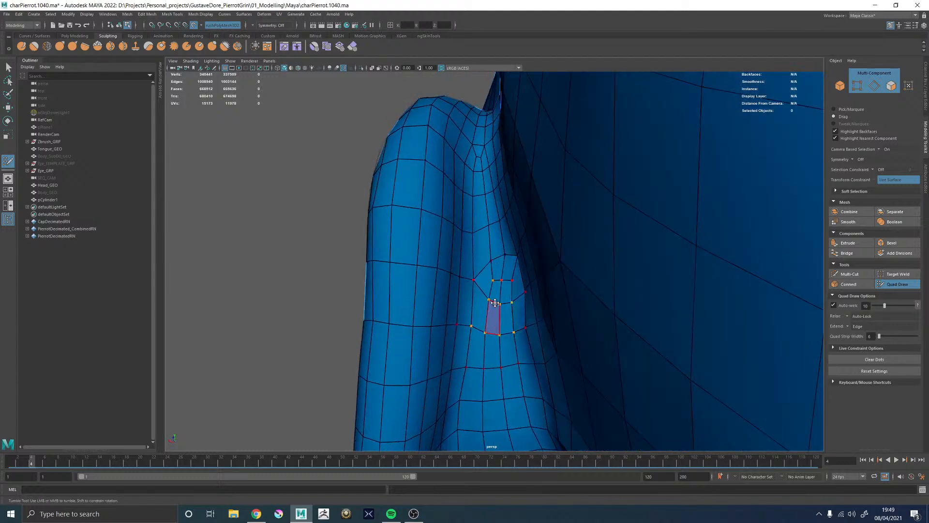
{"action": "middle_click_drag", "start_coordinate": [492, 332], "coordinate": [508, 287], "text": "alt"}
{"action": "left_click_drag", "start_coordinate": [501, 288], "coordinate": [496, 285], "text": "shift"}
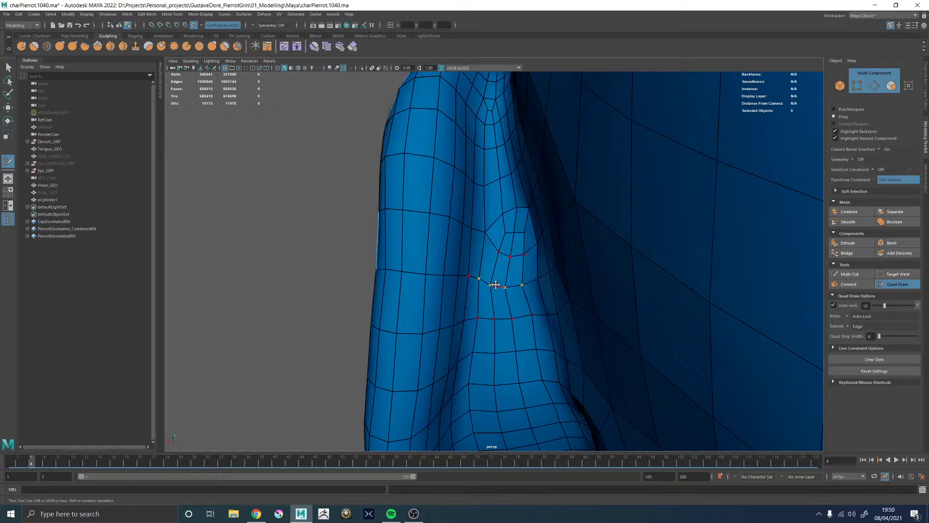
{"action": "mouse_move", "coordinate": [507, 231]}
{"action": "left_mouse_down", "text": "shift"}
{"action": "mouse_move", "coordinate": [526, 221]}
{"action": "mouse_move", "coordinate": [527, 232]}
{"action": "mouse_move", "coordinate": [543, 210]}
{"action": "mouse_move", "coordinate": [493, 234]}
{"action": "mouse_move", "coordinate": [506, 232]}
{"action": "mouse_move", "coordinate": [502, 246]}
{"action": "left_mouse_up", "text": "shift"}
Examine the edge flow behind the ear from several angles and distances
{"action": "right_click_drag", "start_coordinate": [534, 248], "coordinate": [425, 199], "text": "alt"}
{"action": "left_click_drag", "start_coordinate": [518, 259], "coordinate": [512, 251], "text": "alt"}
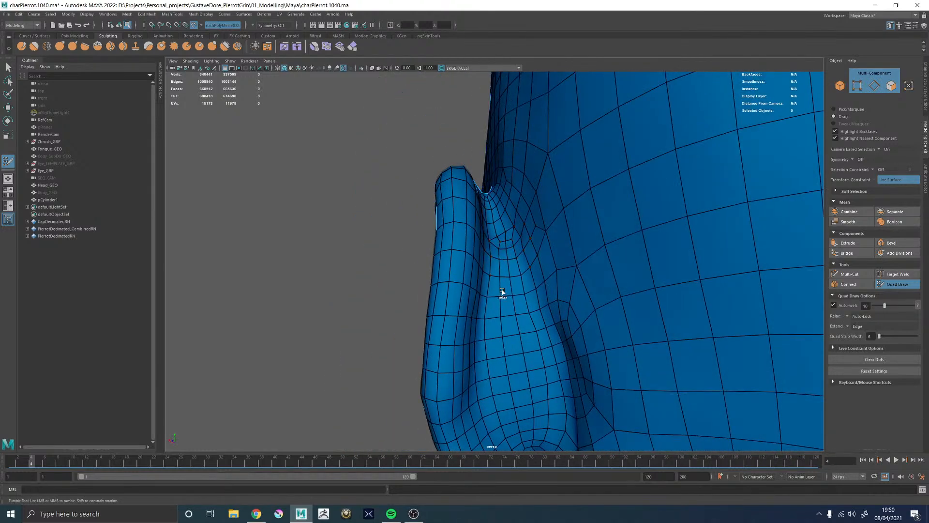
{"action": "mouse_move", "coordinate": [551, 296]}
{"action": "left_mouse_down", "text": "alt"}
{"action": "mouse_move", "coordinate": [521, 275]}
{"action": "mouse_move", "coordinate": [521, 296]}
{"action": "left_mouse_up", "text": "alt"}
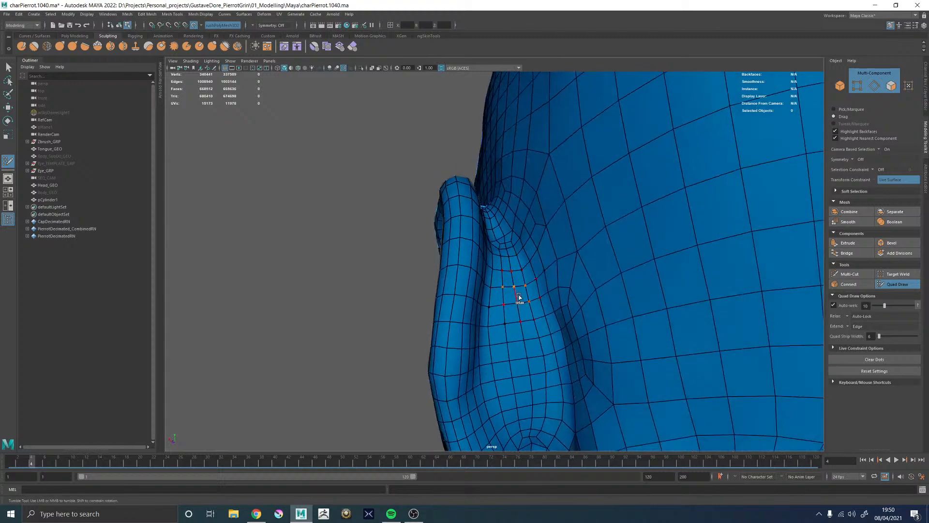
{"action": "middle_click_drag", "start_coordinate": [503, 352], "coordinate": [521, 237], "text": "alt"}
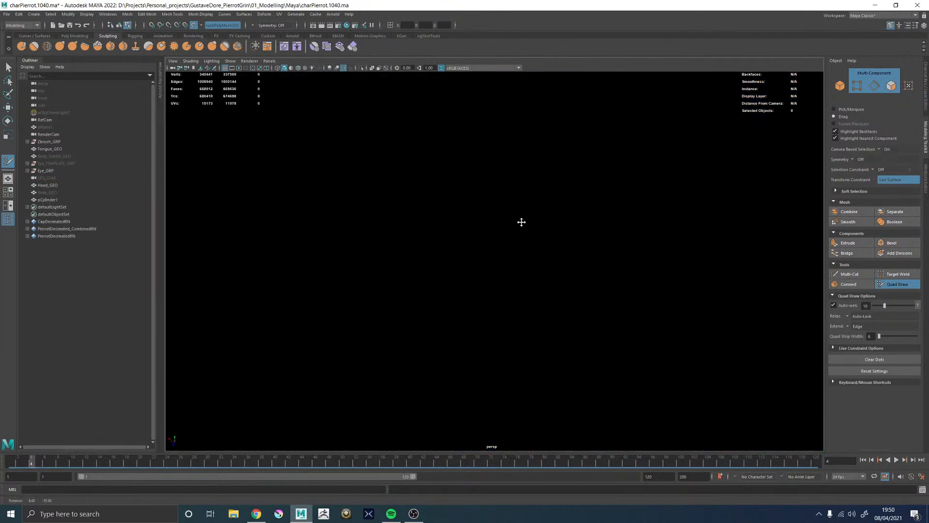
{"action": "left_click_drag", "start_coordinate": [521, 220], "coordinate": [527, 266], "text": "alt"}
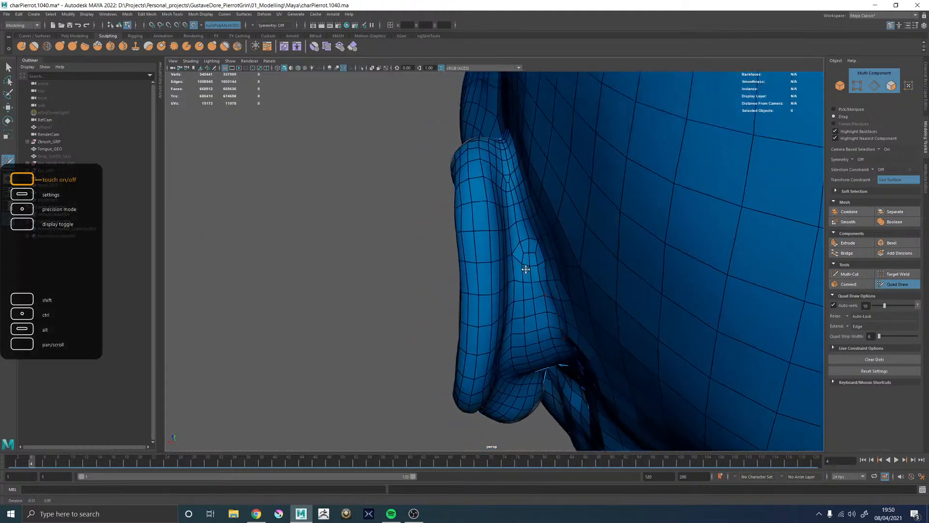
{"action": "right_click_drag", "start_coordinate": [527, 266], "coordinate": [646, 268], "text": "alt"}
{"action": "left_click_drag", "start_coordinate": [535, 261], "coordinate": [527, 243], "text": "alt"}
{"action": "right_click_drag", "start_coordinate": [527, 242], "coordinate": [560, 236], "text": "alt"}
{"action": "middle_click_drag", "start_coordinate": [559, 237], "coordinate": [543, 247], "text": "alt"}
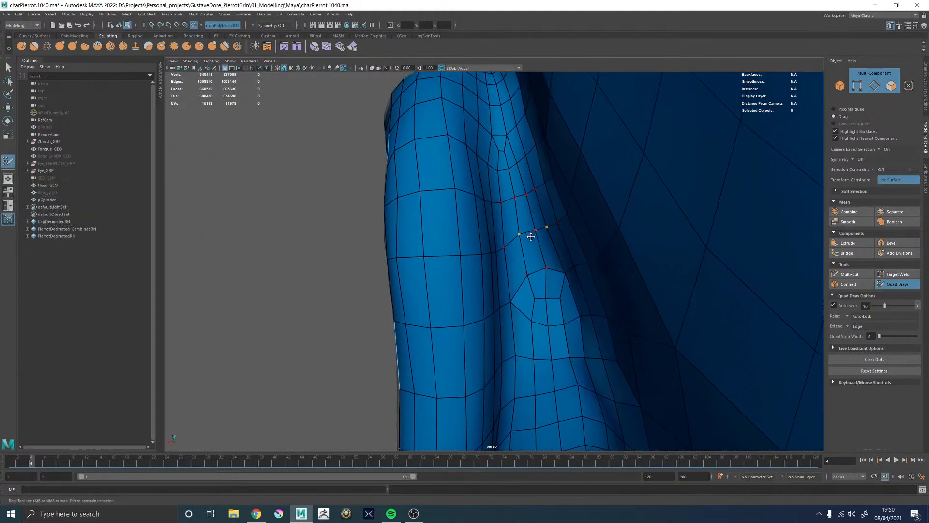
Open a gap on the skull side of the small quads behind the upper ear and fill it with three quads around a new point
{"action": "mouse_move", "coordinate": [549, 240]}
{"action": "right_mouse_down", "text": "alt"}
{"action": "mouse_move", "coordinate": [504, 218]}
{"action": "mouse_move", "coordinate": [502, 189]}
{"action": "mouse_move", "coordinate": [487, 224]}
{"action": "mouse_move", "coordinate": [511, 246]}
{"action": "mouse_move", "coordinate": [514, 315]}
{"action": "right_mouse_up", "text": "alt"}
{"action": "left_click", "coordinate": [513, 332], "text": "shift"}
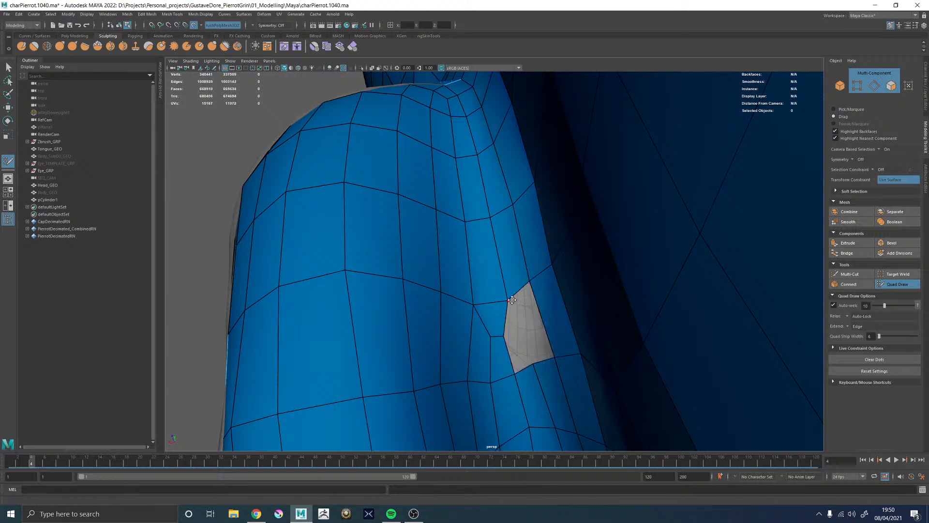
{"action": "middle_click_drag", "start_coordinate": [513, 334], "coordinate": [517, 305], "text": "alt"}
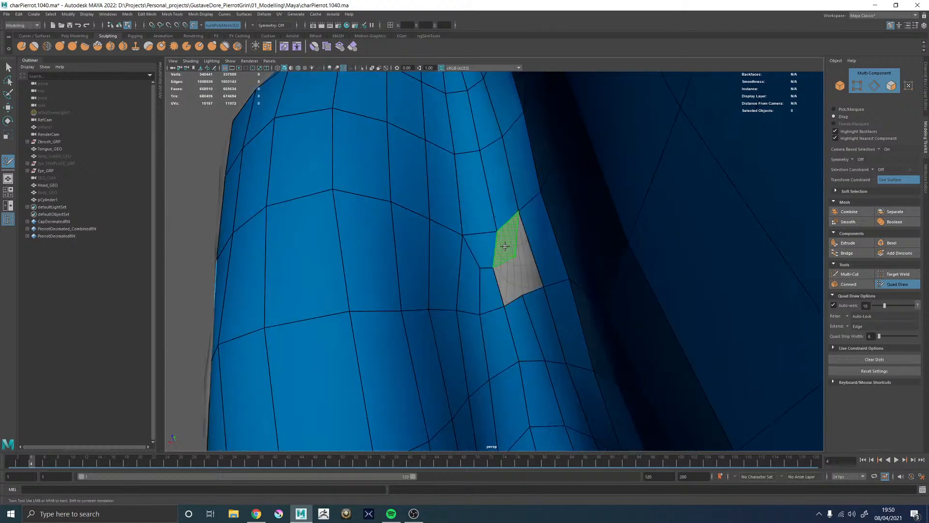
{"action": "left_click", "coordinate": [505, 249], "text": "shift"}
{"action": "left_click", "coordinate": [510, 281], "text": "shift"}
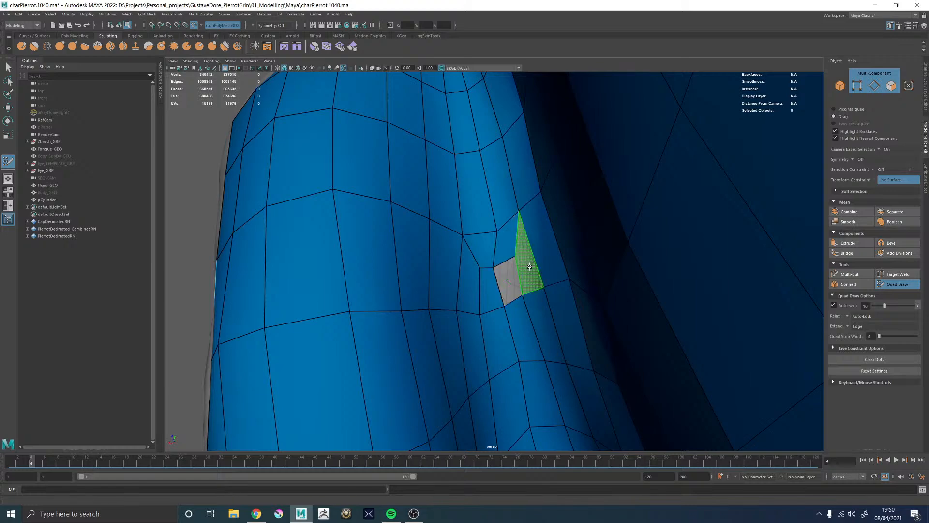
{"action": "left_click", "coordinate": [528, 266], "text": "shift"}
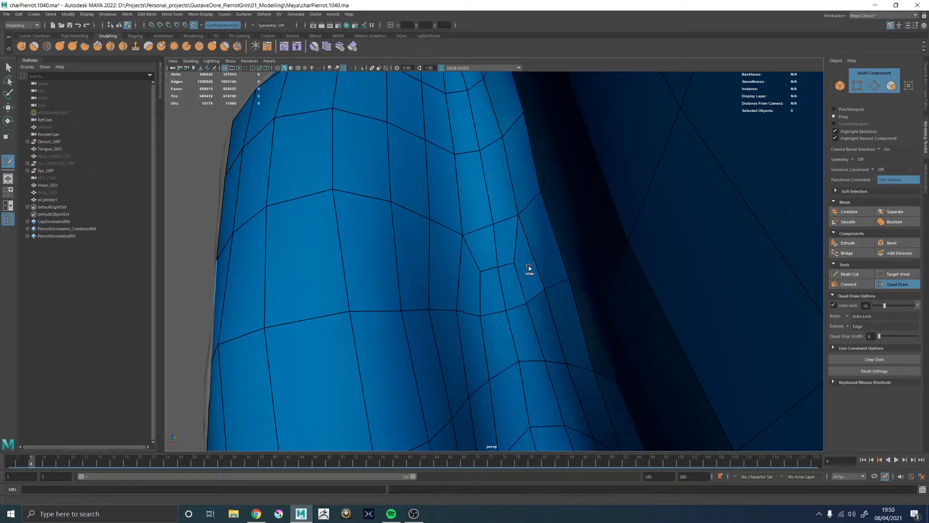
Inspect the newly filled quads and how their loops run along the back of the ear
{"action": "left_click_drag", "start_coordinate": [535, 280], "coordinate": [521, 304], "text": "alt"}
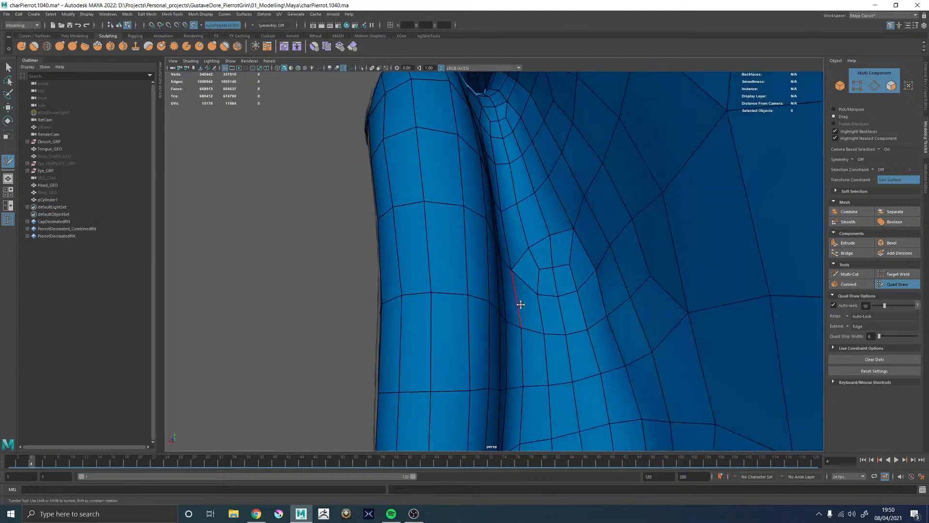
{"action": "middle_click_drag", "start_coordinate": [535, 224], "coordinate": [549, 276], "text": "alt"}
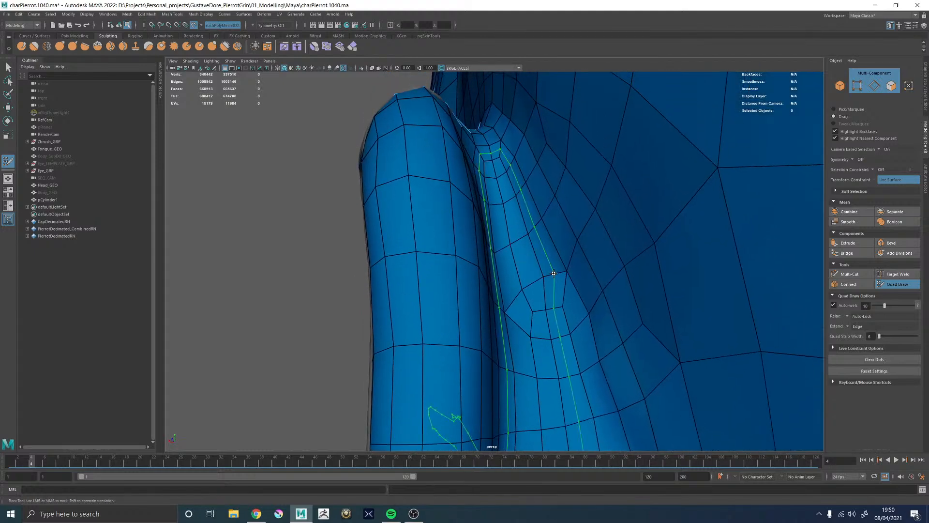
{"action": "right_click_drag", "start_coordinate": [553, 273], "coordinate": [527, 268], "text": "alt"}
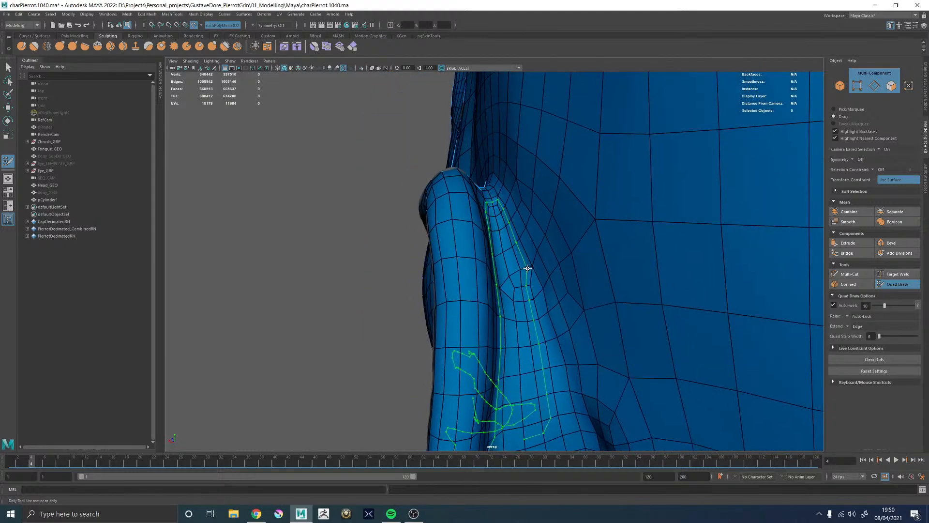
{"action": "right_click_drag", "start_coordinate": [532, 260], "coordinate": [458, 240], "text": "alt"}
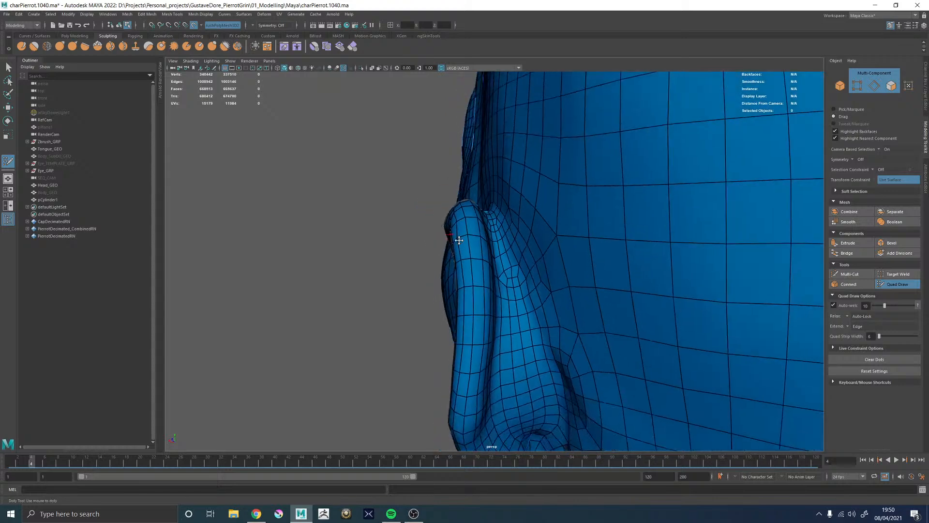
{"action": "middle_click_drag", "start_coordinate": [459, 240], "coordinate": [520, 189], "text": "alt"}
{"action": "right_click_drag", "start_coordinate": [521, 219], "coordinate": [560, 189], "text": "alt"}
{"action": "left_click_drag", "start_coordinate": [560, 189], "coordinate": [507, 207], "text": "alt"}
{"action": "right_click_drag", "start_coordinate": [508, 207], "coordinate": [630, 241], "text": "alt"}
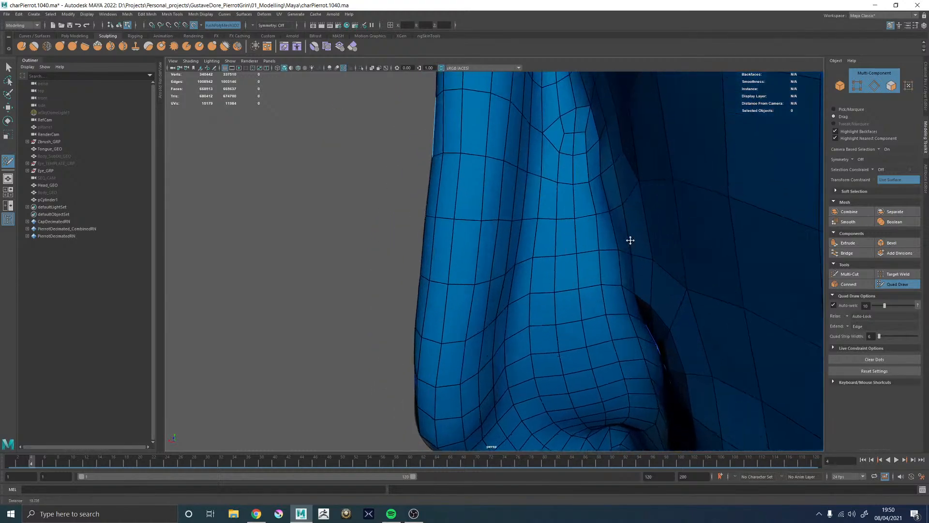
{"action": "middle_click_drag", "start_coordinate": [518, 145], "coordinate": [484, 230], "text": "alt"}
{"action": "right_click_drag", "start_coordinate": [483, 230], "coordinate": [590, 234], "text": "alt"}
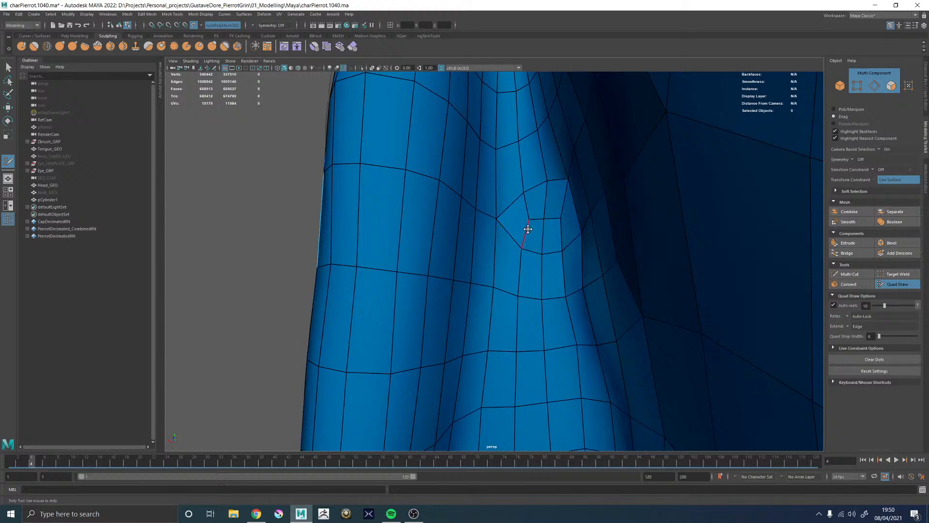
{"action": "mouse_move", "coordinate": [527, 229]}
{"action": "middle_mouse_down", "text": "alt"}
{"action": "mouse_move", "coordinate": [522, 215]}
{"action": "mouse_move", "coordinate": [521, 234]}
{"action": "middle_mouse_up", "text": "alt"}
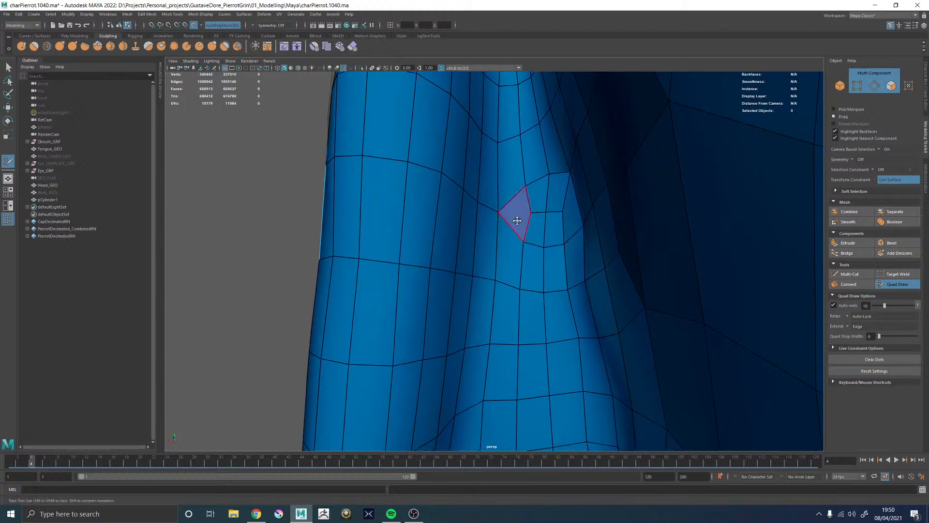
{"action": "mouse_move", "coordinate": [559, 214]}
{"action": "left_mouse_down", "text": "alt"}
{"action": "mouse_move", "coordinate": [575, 249]}
{"action": "mouse_move", "coordinate": [510, 263]}
{"action": "mouse_move", "coordinate": [513, 242]}
{"action": "mouse_move", "coordinate": [506, 263]}
{"action": "left_mouse_up", "text": "alt"}
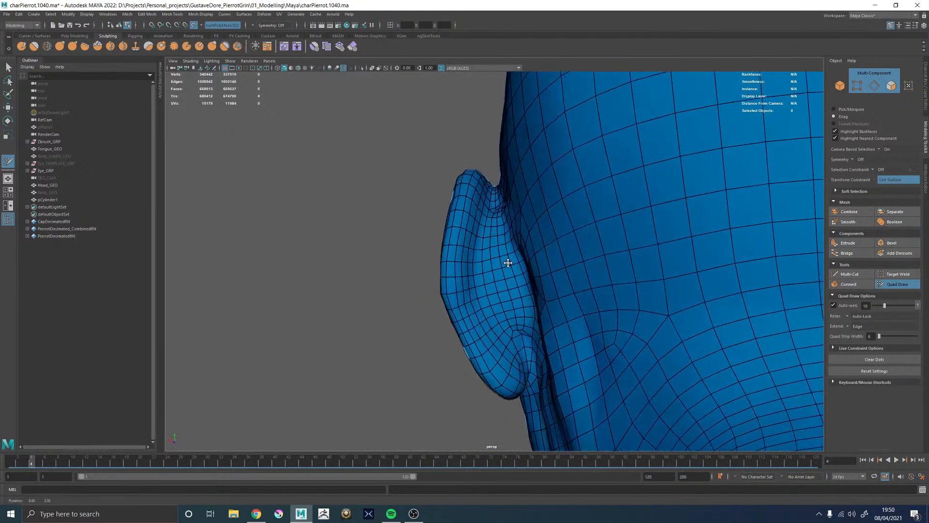
Save an incremental version of the scene as charPierrot.1041.ma, overwriting the existing file of that name
{"action": "middle_click_drag", "start_coordinate": [506, 263], "coordinate": [501, 201], "text": "alt"}
{"action": "right_click_drag", "start_coordinate": [502, 201], "coordinate": [649, 285], "text": "alt"}
{"action": "left_click_drag", "start_coordinate": [549, 256], "coordinate": [549, 258], "text": "alt"}
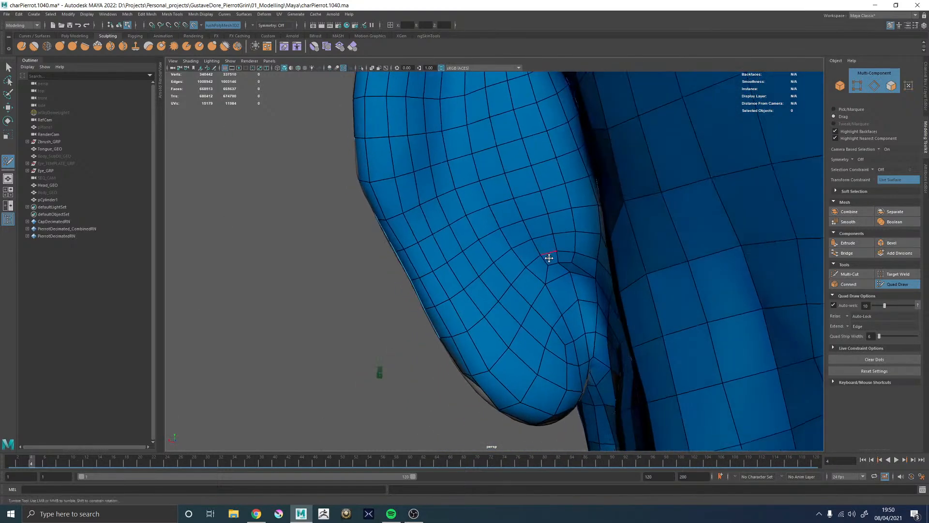
{"action": "key", "text": "ctrl+alt+s"}
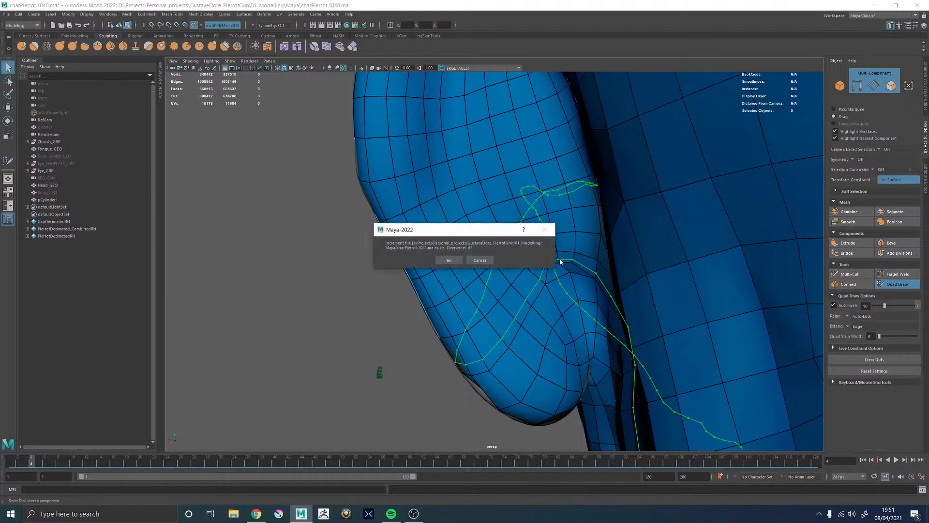
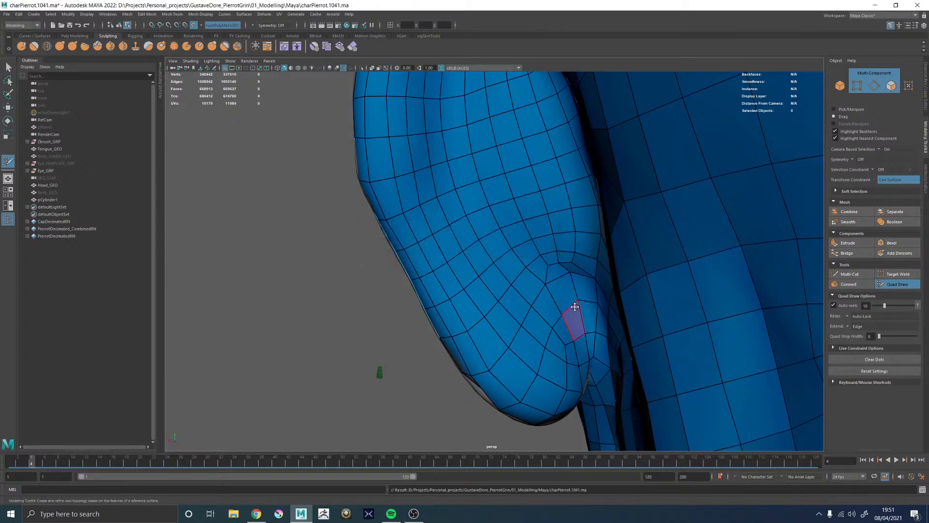
Shift two vertices along the crease where the back of the earlobe meets the head to even out their edge line
{"action": "left_click_drag", "start_coordinate": [564, 196], "coordinate": [629, 203], "text": "alt"}
{"action": "right_click_drag", "start_coordinate": [629, 203], "coordinate": [509, 266], "text": "alt"}
{"action": "middle_click_drag", "start_coordinate": [510, 266], "coordinate": [489, 201], "text": "alt"}
{"action": "left_click_drag", "start_coordinate": [488, 200], "coordinate": [555, 236], "text": "alt"}
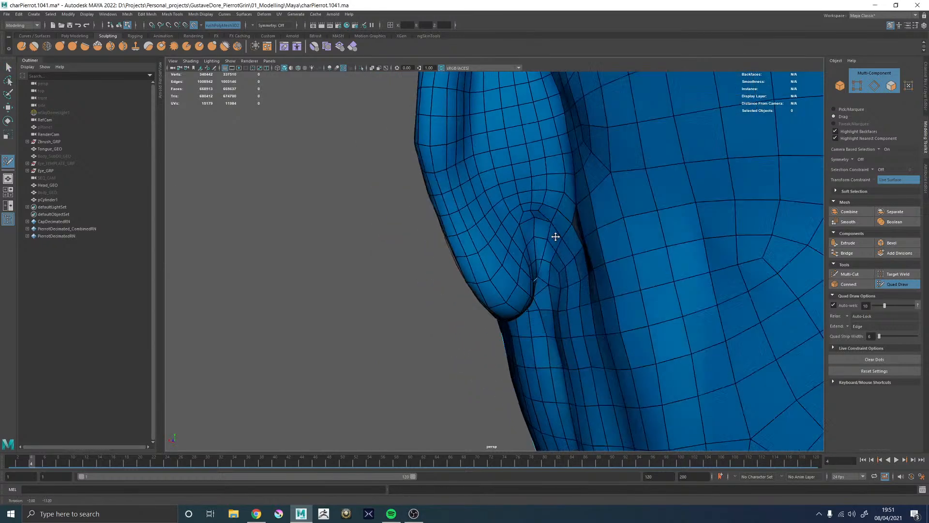
{"action": "right_click_drag", "start_coordinate": [555, 236], "coordinate": [649, 317], "text": "alt"}
{"action": "left_click_drag", "start_coordinate": [648, 318], "coordinate": [513, 314], "text": "alt"}
{"action": "middle_click_drag", "start_coordinate": [514, 314], "coordinate": [521, 230], "text": "alt"}
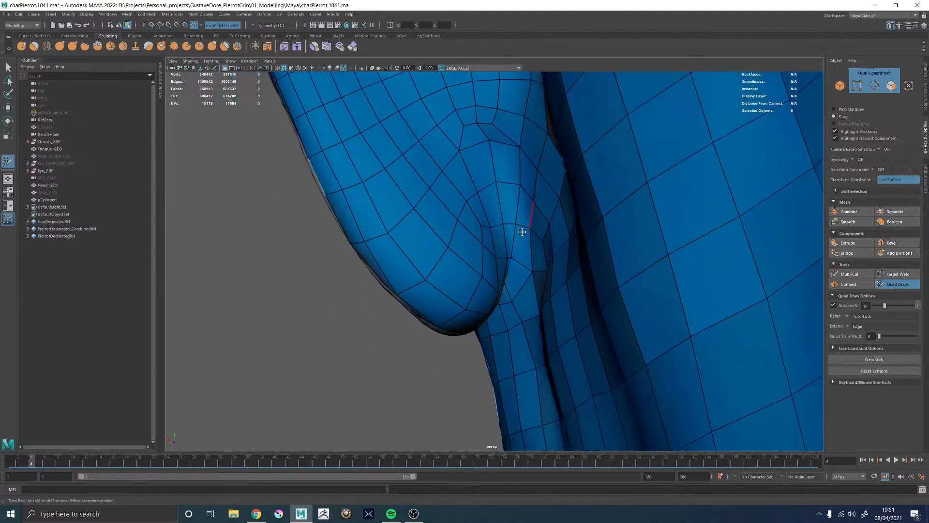
{"action": "right_click_drag", "start_coordinate": [520, 230], "coordinate": [539, 272], "text": "alt"}
{"action": "left_click_drag", "start_coordinate": [539, 272], "coordinate": [512, 257], "text": "alt"}
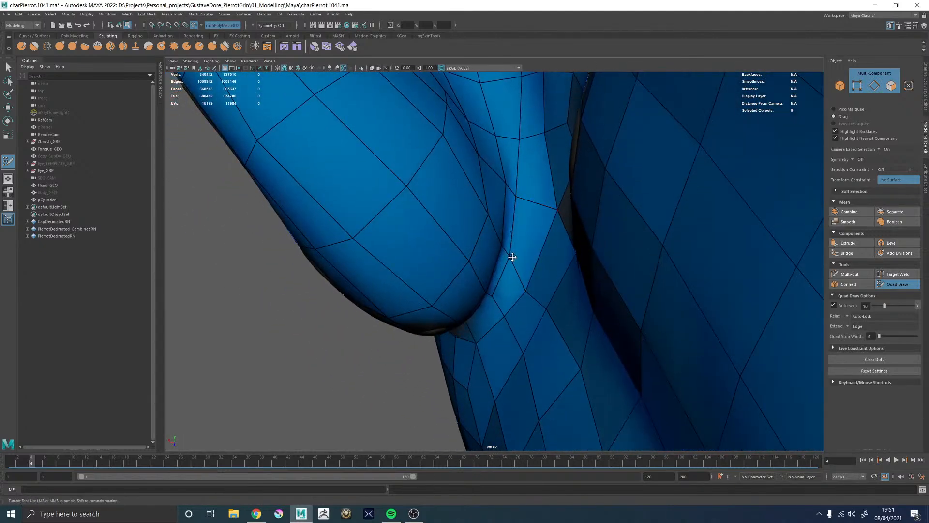
{"action": "mouse_move", "coordinate": [528, 193]}
{"action": "left_mouse_down"}
{"action": "mouse_move", "coordinate": [517, 199]}
{"action": "mouse_move", "coordinate": [531, 200]}
{"action": "left_mouse_up"}
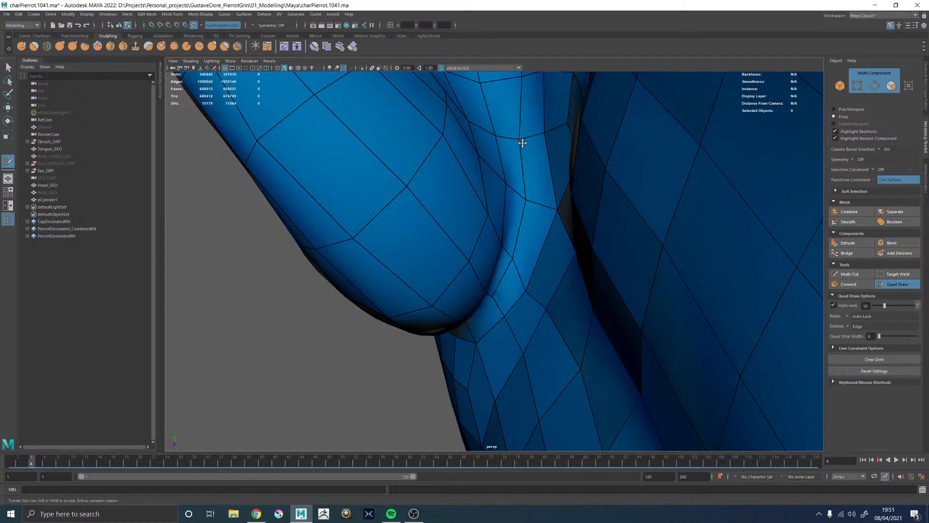
{"action": "left_click_drag", "start_coordinate": [521, 141], "coordinate": [524, 140]}
Even out the vertices around the fold on the lower back of the ear, just above the earlobe crease
{"action": "right_click_drag", "start_coordinate": [546, 146], "coordinate": [468, 156], "text": "alt"}
{"action": "left_click_drag", "start_coordinate": [468, 155], "coordinate": [512, 154], "text": "alt"}
{"action": "middle_click_drag", "start_coordinate": [511, 153], "coordinate": [511, 227], "text": "alt"}
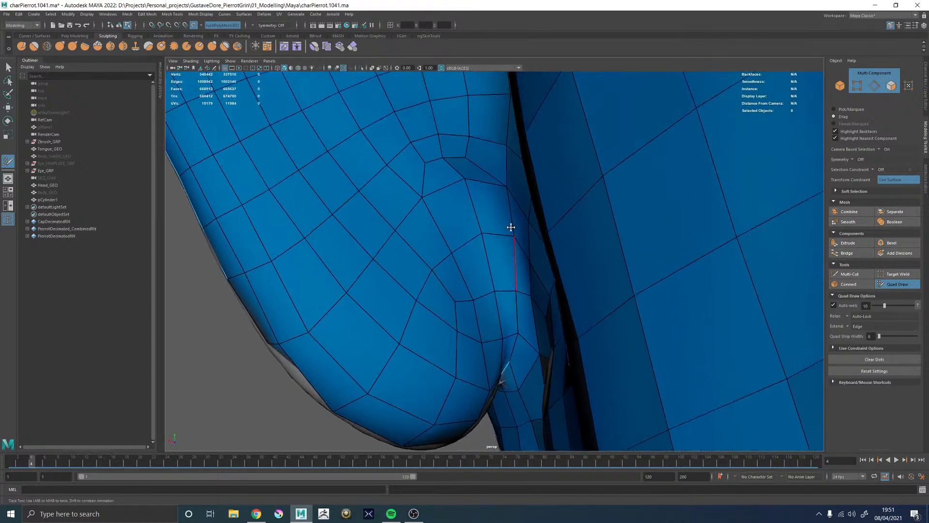
{"action": "mouse_move", "coordinate": [510, 212]}
{"action": "left_mouse_down"}
{"action": "mouse_move", "coordinate": [488, 199]}
{"action": "mouse_move", "coordinate": [480, 211]}
{"action": "mouse_move", "coordinate": [452, 189]}
{"action": "left_mouse_up"}
Examine the edge flow on the lower back of the ear, below the earlobe and up behind the upper ear
{"action": "right_click_drag", "start_coordinate": [435, 204], "coordinate": [422, 209], "text": "alt"}
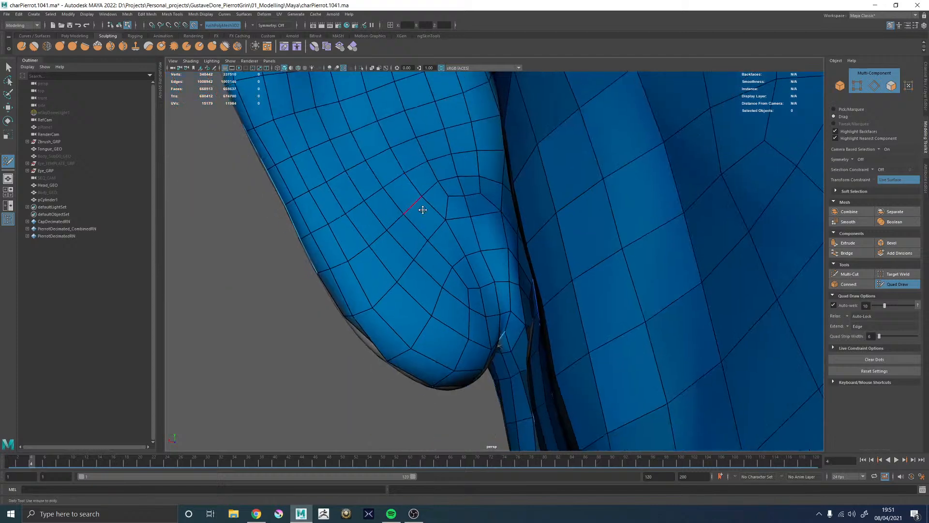
{"action": "left_click_drag", "start_coordinate": [422, 209], "coordinate": [487, 190], "text": "alt"}
{"action": "left_click_drag", "start_coordinate": [528, 248], "coordinate": [493, 246], "text": "alt"}
{"action": "mouse_move", "coordinate": [512, 247]}
{"action": "middle_mouse_down", "text": "alt"}
{"action": "mouse_move", "coordinate": [553, 218]}
{"action": "mouse_move", "coordinate": [579, 222]}
{"action": "mouse_move", "coordinate": [509, 237]}
{"action": "middle_mouse_up", "text": "alt"}
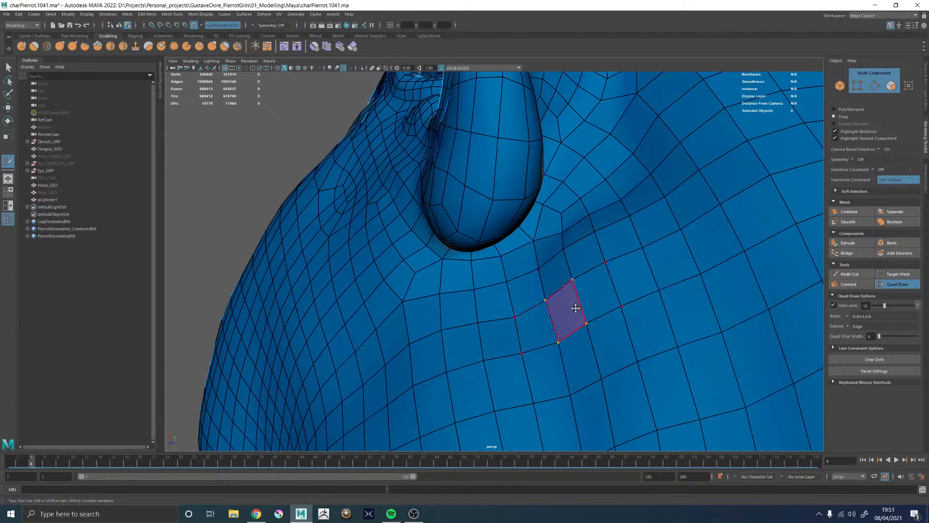
{"action": "mouse_move", "coordinate": [589, 263]}
{"action": "left_mouse_down", "text": "alt"}
{"action": "mouse_move", "coordinate": [539, 294]}
{"action": "mouse_move", "coordinate": [531, 325]}
{"action": "left_mouse_up", "text": "alt"}
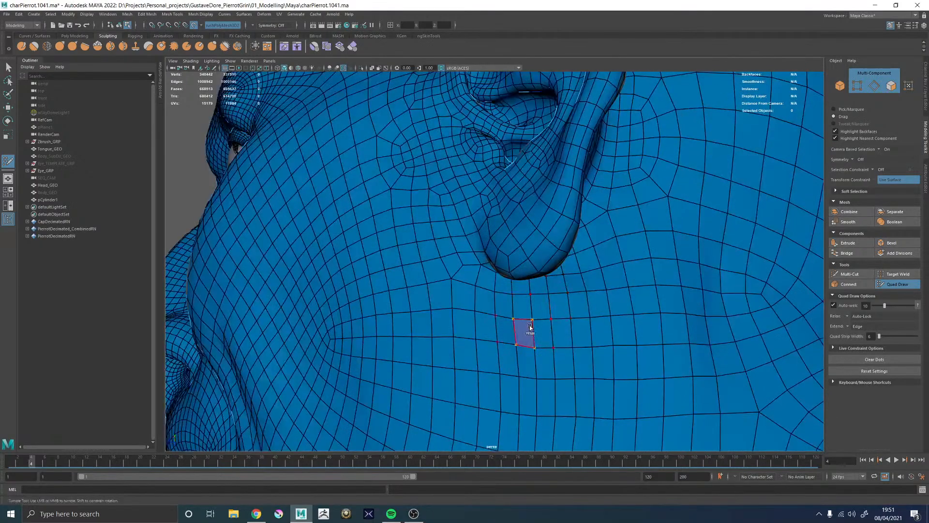
{"action": "middle_click_drag", "start_coordinate": [611, 314], "coordinate": [595, 271], "text": "alt"}
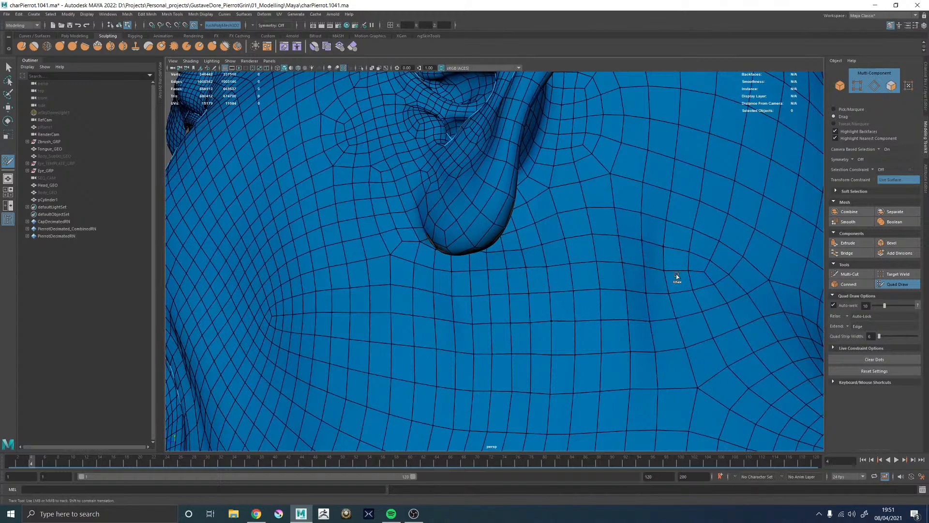
{"action": "left_click_drag", "start_coordinate": [640, 203], "coordinate": [512, 273], "text": "alt"}
{"action": "right_click_drag", "start_coordinate": [511, 274], "coordinate": [497, 233], "text": "alt"}
{"action": "left_click_drag", "start_coordinate": [497, 232], "coordinate": [523, 224], "text": "alt"}
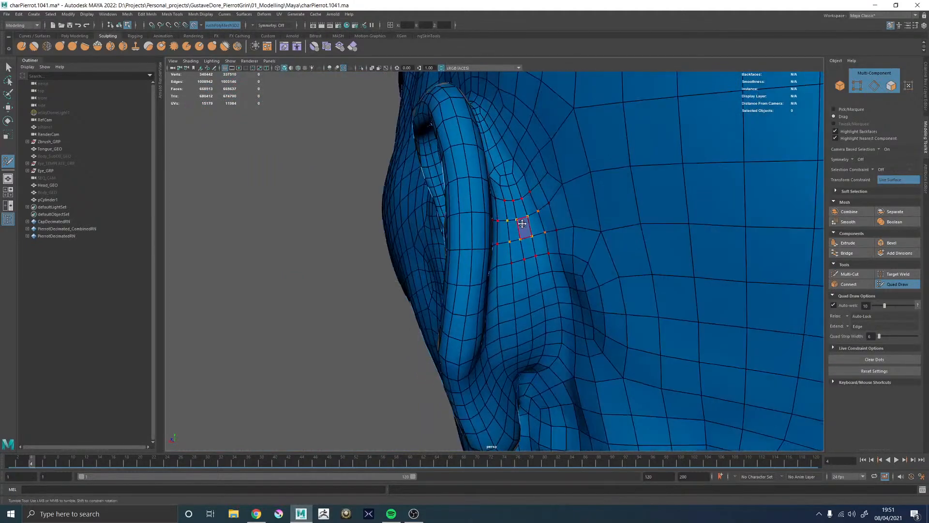
{"action": "right_click_drag", "start_coordinate": [522, 224], "coordinate": [550, 192], "text": "alt"}
{"action": "middle_click_drag", "start_coordinate": [551, 192], "coordinate": [531, 258], "text": "alt"}
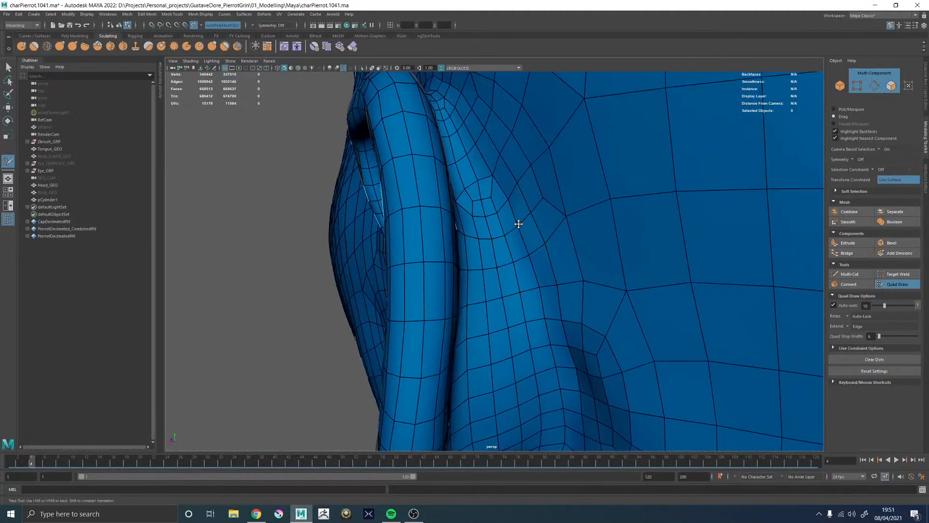
{"action": "left_click_drag", "start_coordinate": [513, 235], "coordinate": [450, 243], "text": "alt"}
{"action": "middle_click_drag", "start_coordinate": [490, 198], "coordinate": [531, 221], "text": "alt"}
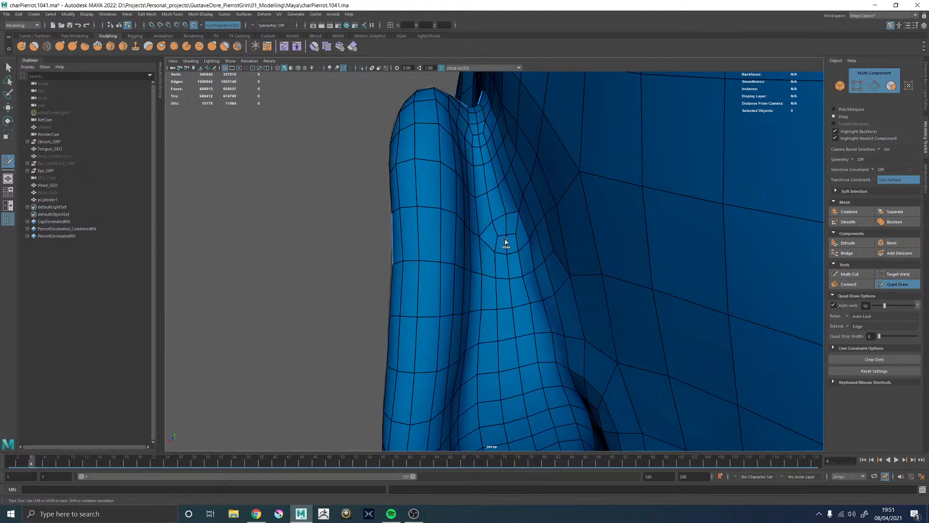
Open a gap on the ear side of the small quads behind the upper ear and place two new points inside it
{"action": "left_click_drag", "start_coordinate": [505, 243], "coordinate": [535, 240], "text": "alt"}
{"action": "right_click_drag", "start_coordinate": [535, 240], "coordinate": [648, 266], "text": "alt"}
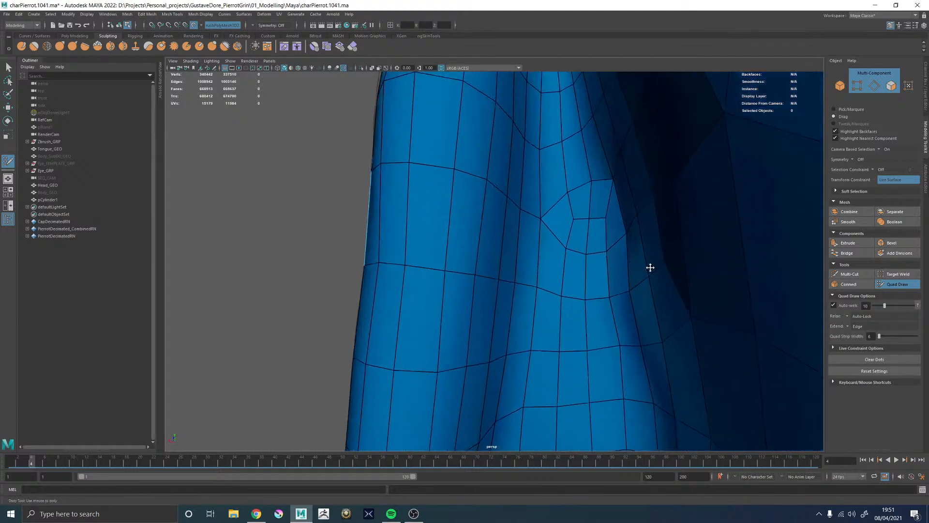
{"action": "middle_click_drag", "start_coordinate": [546, 219], "coordinate": [524, 259], "text": "alt"}
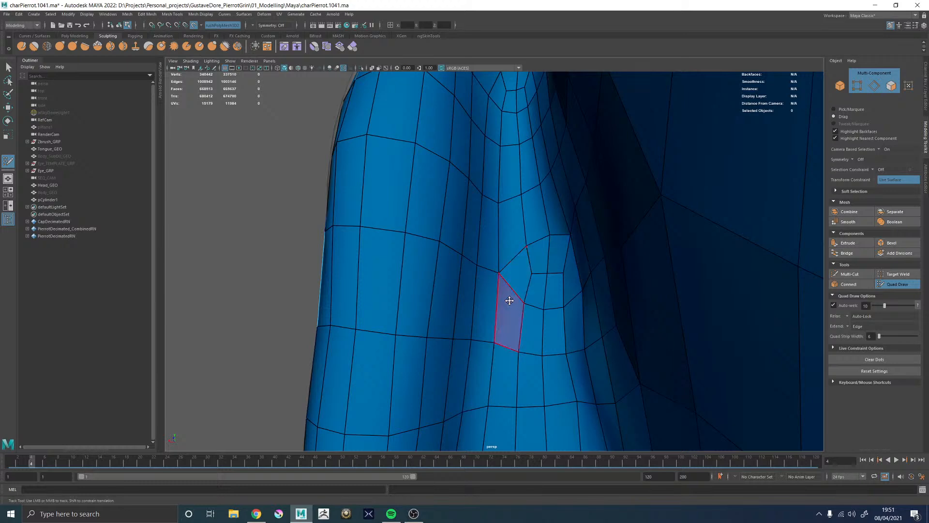
{"action": "mouse_move", "coordinate": [494, 289]}
{"action": "left_mouse_down", "text": "alt"}
{"action": "mouse_move", "coordinate": [518, 276]}
{"action": "mouse_move", "coordinate": [508, 265]}
{"action": "mouse_move", "coordinate": [527, 300]}
{"action": "mouse_move", "coordinate": [524, 285]}
{"action": "mouse_move", "coordinate": [519, 303]}
{"action": "mouse_move", "coordinate": [528, 299]}
{"action": "left_mouse_up", "text": "alt"}
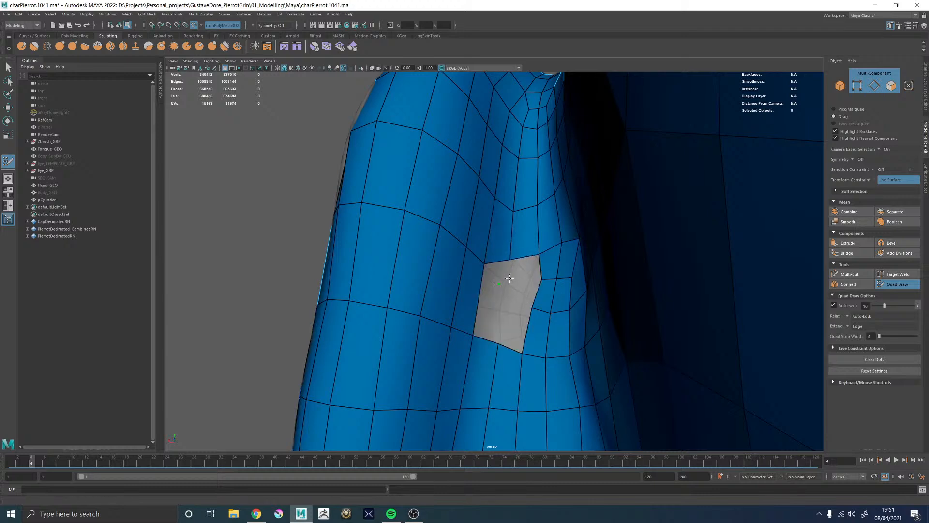
{"action": "left_click", "coordinate": [528, 272], "text": "shift"}
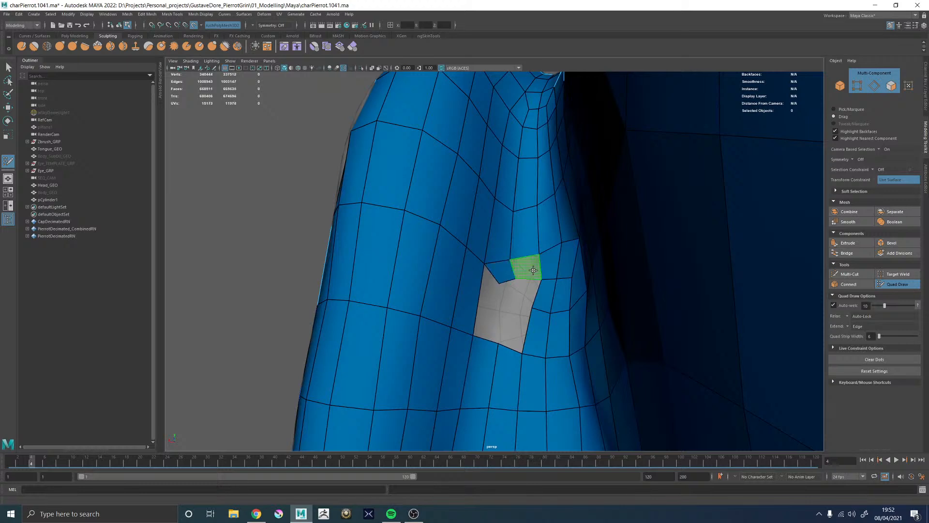
{"action": "left_click", "coordinate": [506, 298], "text": "shift"}
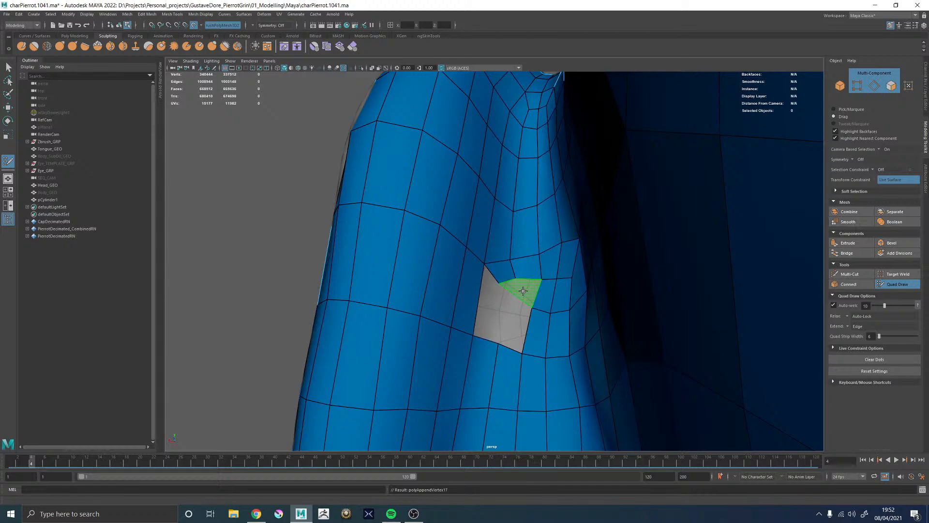
{"action": "left_click_drag", "start_coordinate": [521, 303], "coordinate": [535, 284], "text": "alt"}
{"action": "right_click_drag", "start_coordinate": [535, 284], "coordinate": [470, 239], "text": "alt"}
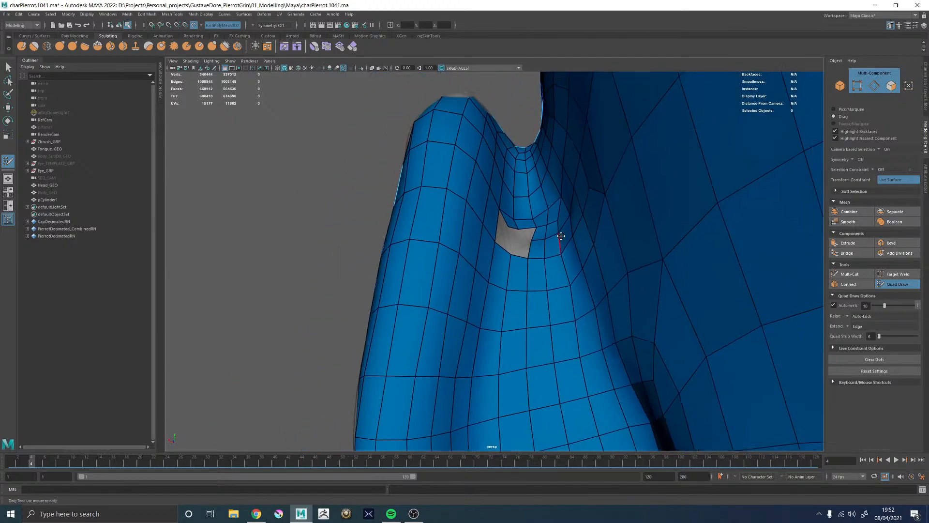
{"action": "right_click_drag", "start_coordinate": [568, 246], "coordinate": [653, 266], "text": "alt"}
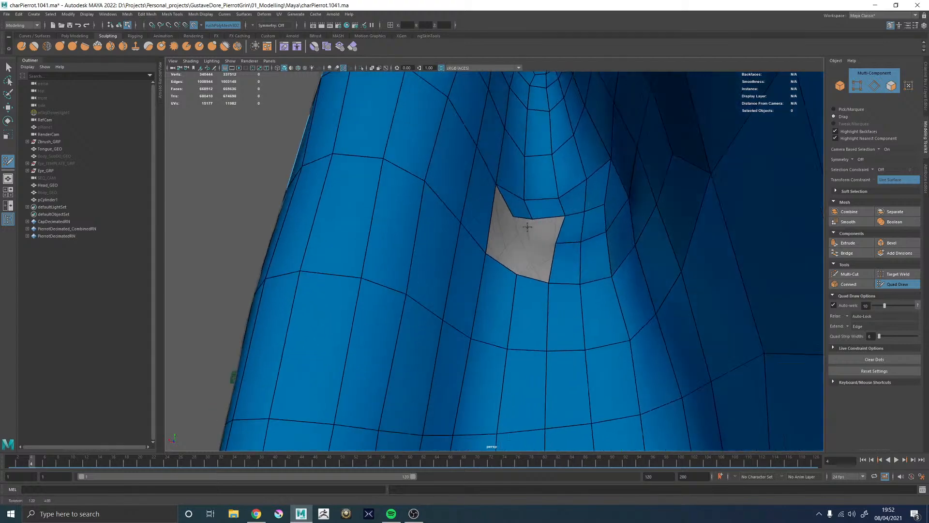
{"action": "left_click_drag", "start_coordinate": [527, 226], "coordinate": [498, 249], "text": "alt"}
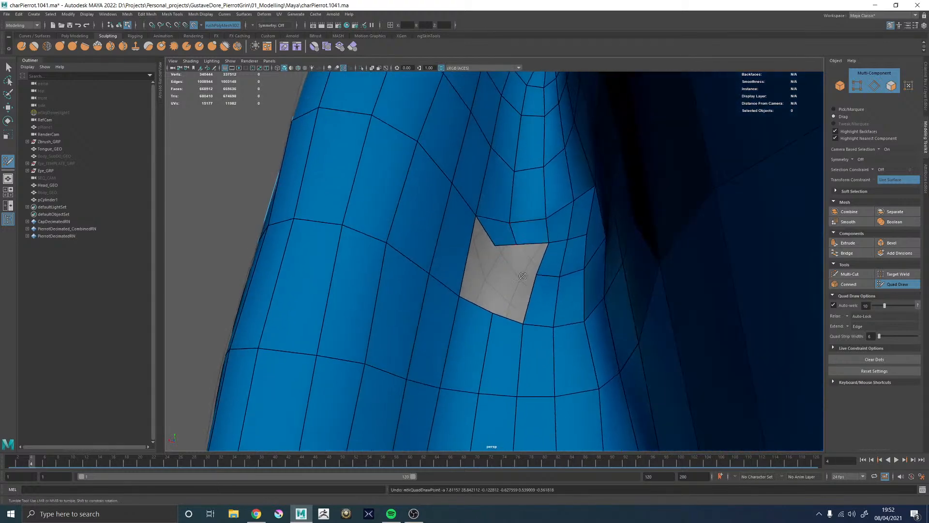
{"action": "key", "text": "ctrl+z"}
{"action": "key", "text": "ctrl+z"}
Fill the gap behind the upper ear with five quads built around the two new points
{"action": "right_click_drag", "start_coordinate": [571, 277], "coordinate": [507, 309], "text": "alt"}
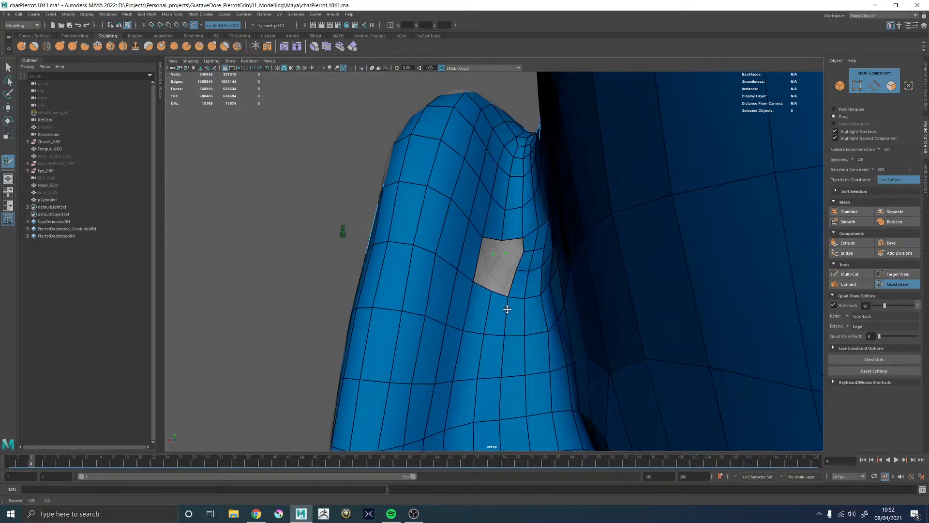
{"action": "left_click_drag", "start_coordinate": [506, 309], "coordinate": [528, 302], "text": "alt"}
{"action": "right_click_drag", "start_coordinate": [528, 302], "coordinate": [523, 290], "text": "alt"}
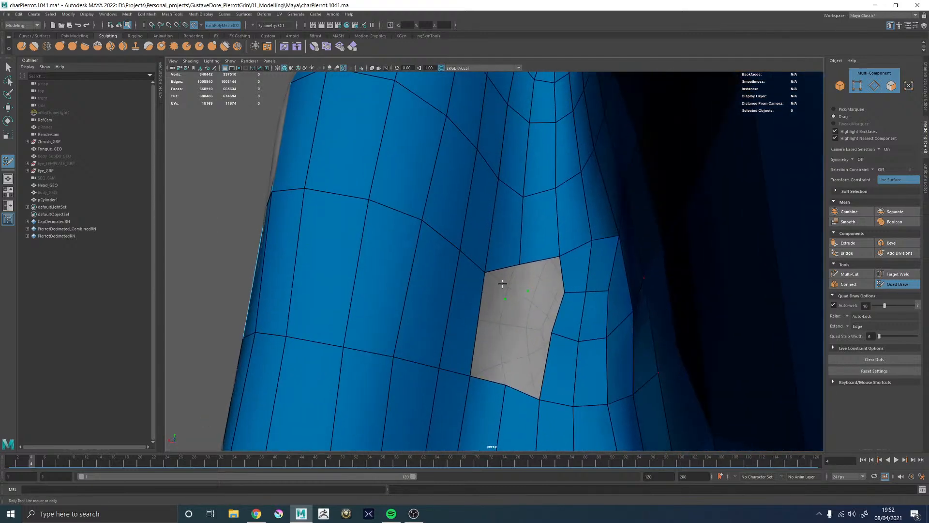
{"action": "left_click", "coordinate": [507, 282], "text": "shift"}
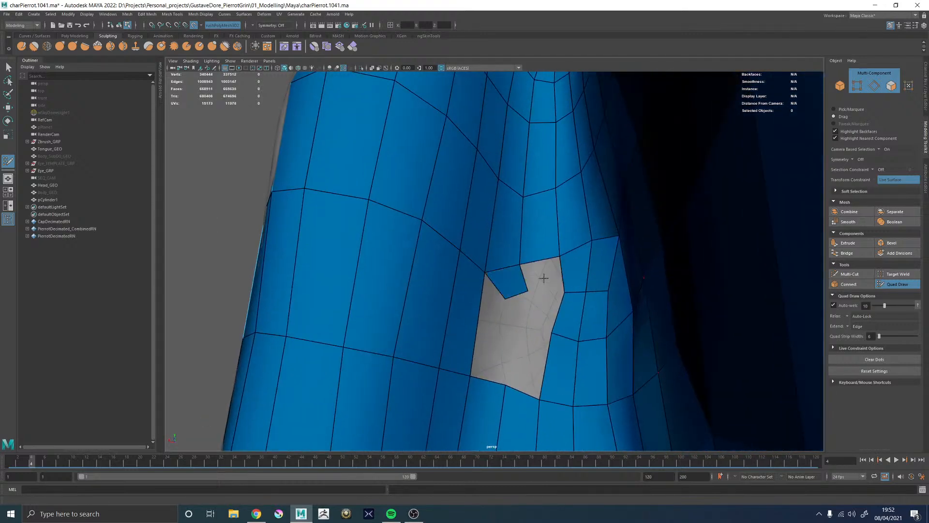
{"action": "left_click", "coordinate": [544, 278], "text": "shift"}
{"action": "left_click", "coordinate": [542, 308], "text": "shift"}
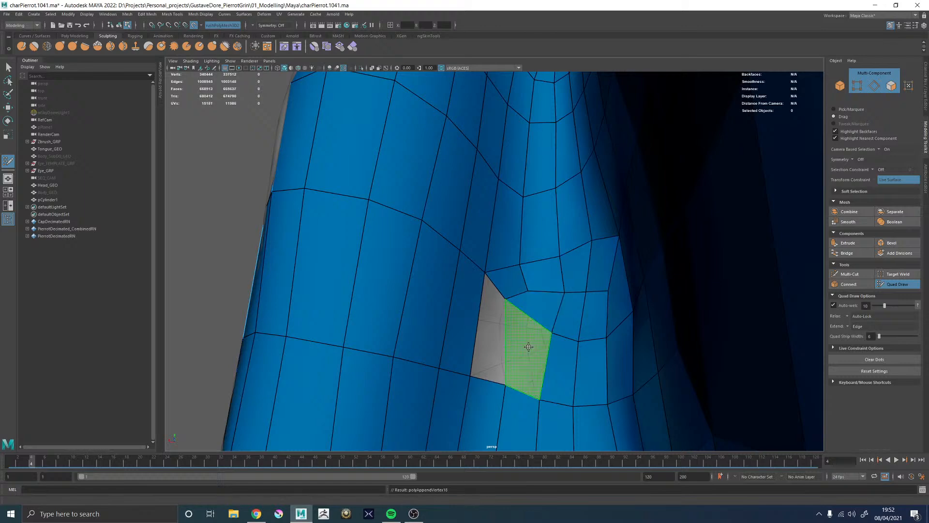
{"action": "left_click", "coordinate": [527, 351], "text": "shift"}
{"action": "left_click", "coordinate": [491, 350], "text": "shift"}
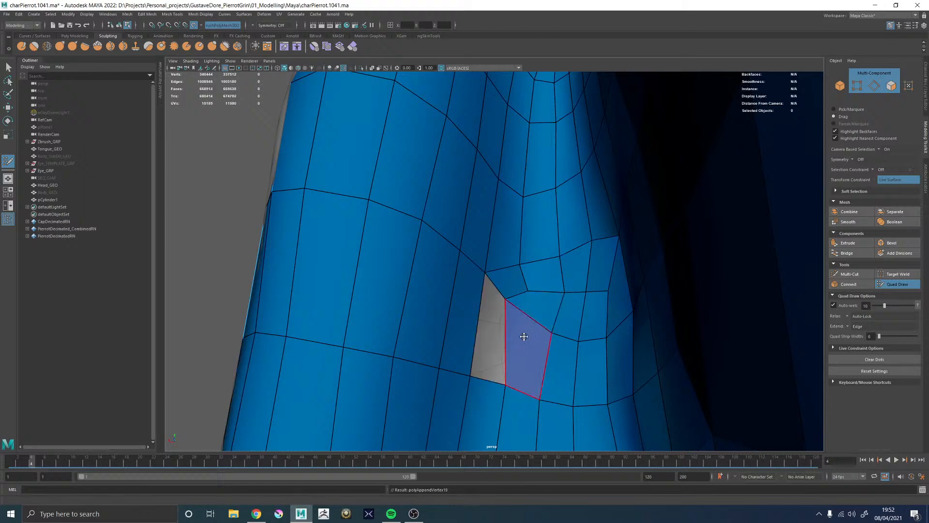
Delete the faces around the edge-flow corner on the lower back of the ear to open a gap
{"action": "right_click_drag", "start_coordinate": [384, 280], "coordinate": [508, 379], "text": "alt"}
{"action": "left_click_drag", "start_coordinate": [508, 380], "coordinate": [501, 344], "text": "alt"}
{"action": "middle_click_drag", "start_coordinate": [501, 344], "coordinate": [500, 171], "text": "alt"}
{"action": "left_click_drag", "start_coordinate": [539, 262], "coordinate": [531, 253], "text": "alt"}
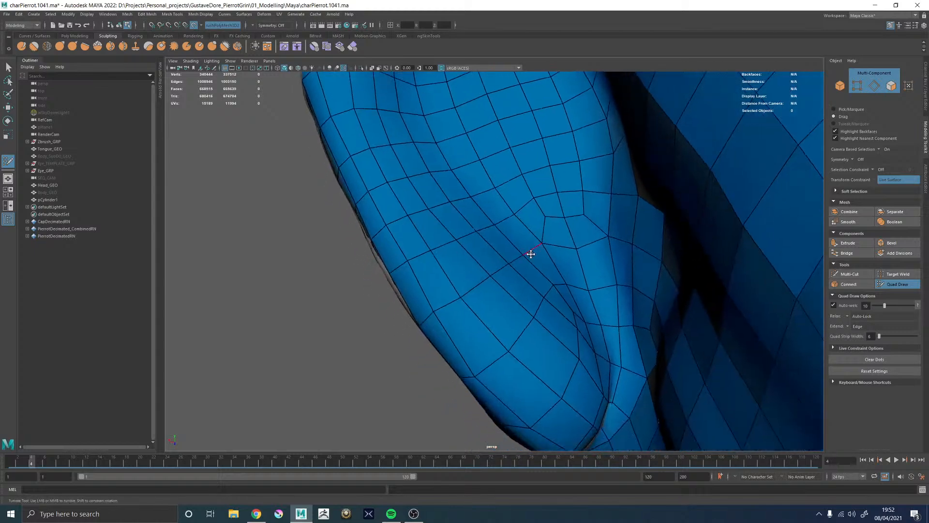
{"action": "right_click_drag", "start_coordinate": [516, 223], "coordinate": [543, 207], "text": "alt"}
{"action": "middle_click_drag", "start_coordinate": [559, 211], "coordinate": [551, 243], "text": "alt"}
{"action": "mouse_move", "coordinate": [524, 247]}
{"action": "left_mouse_down", "text": "ctrl+shift"}
{"action": "mouse_move", "coordinate": [560, 252]}
{"action": "mouse_move", "coordinate": [525, 227]}
{"action": "left_mouse_up", "text": "ctrl+shift"}
{"action": "middle_click_drag", "start_coordinate": [525, 227], "coordinate": [519, 264], "text": "alt"}
{"action": "middle_click_drag", "start_coordinate": [493, 305], "coordinate": [502, 264], "text": "alt"}
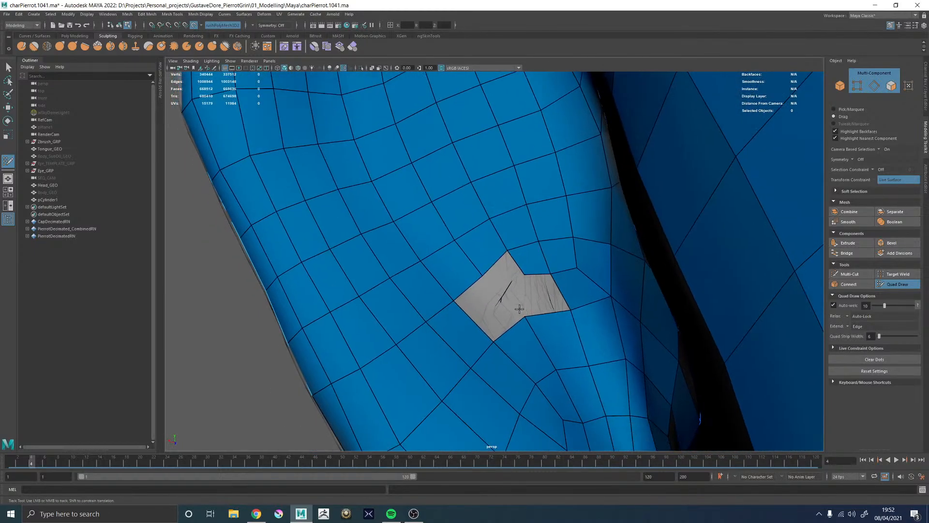
Fill the gap on the lower back of the ear with four quads around a new point
{"action": "left_click_drag", "start_coordinate": [502, 273], "coordinate": [496, 320], "text": "ctrl+shift"}
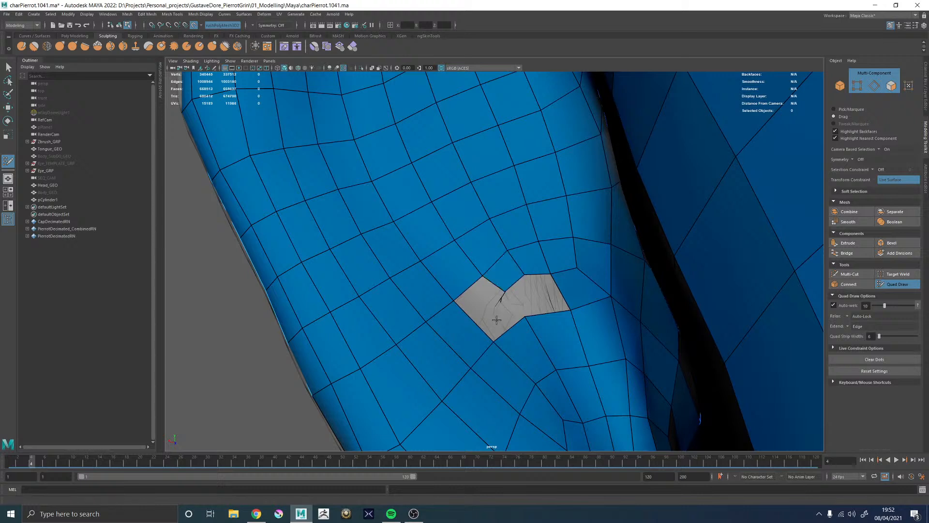
{"action": "left_click", "coordinate": [479, 299], "text": "shift"}
{"action": "left_click", "coordinate": [543, 295], "text": "shift"}
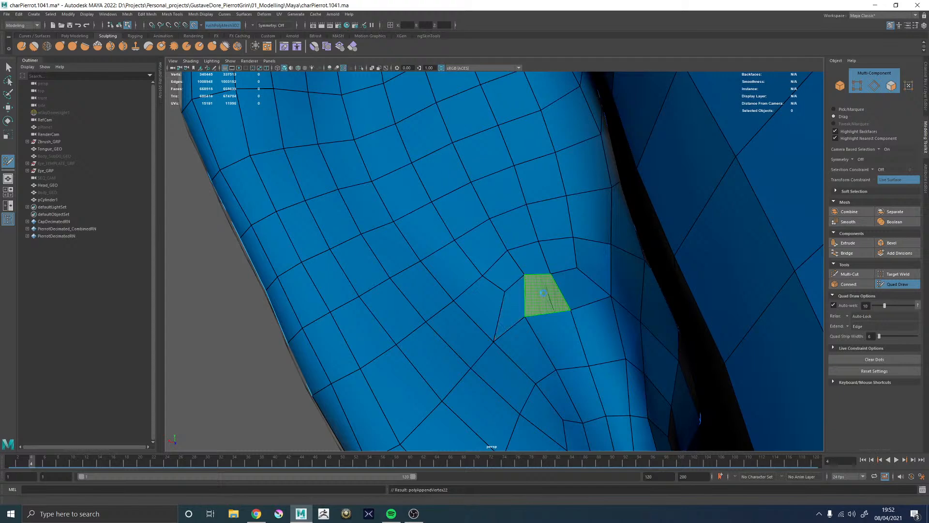
{"action": "left_click", "coordinate": [537, 292], "text": "shift"}
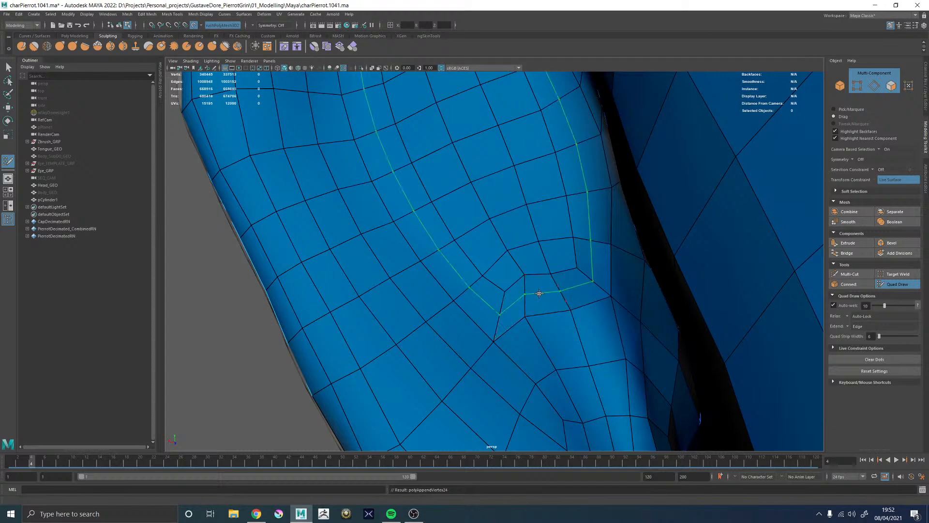
{"action": "scroll", "coordinate": [547, 272], "scroll_direction": "down", "scroll_amount": 5}
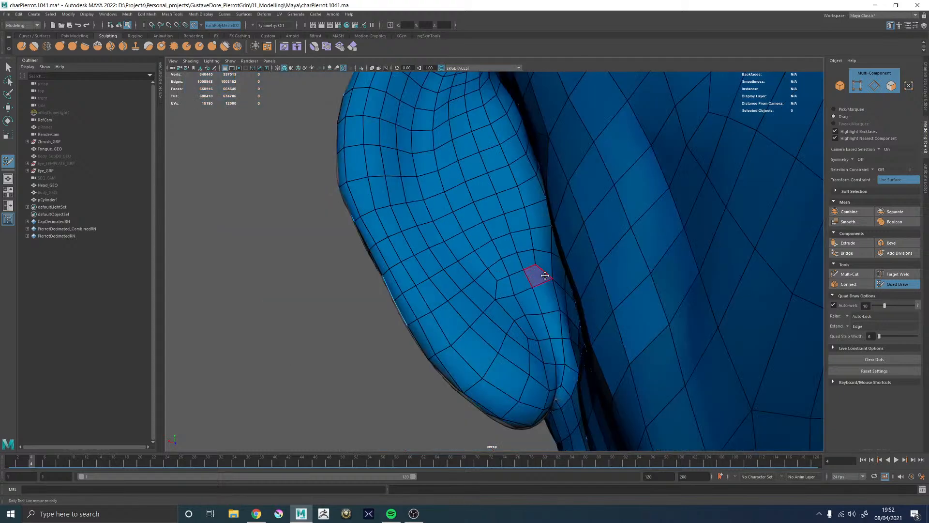
{"action": "left_click_drag", "start_coordinate": [534, 274], "coordinate": [481, 245], "text": "alt"}
{"action": "scroll", "coordinate": [509, 214], "scroll_direction": "up", "scroll_amount": 3}
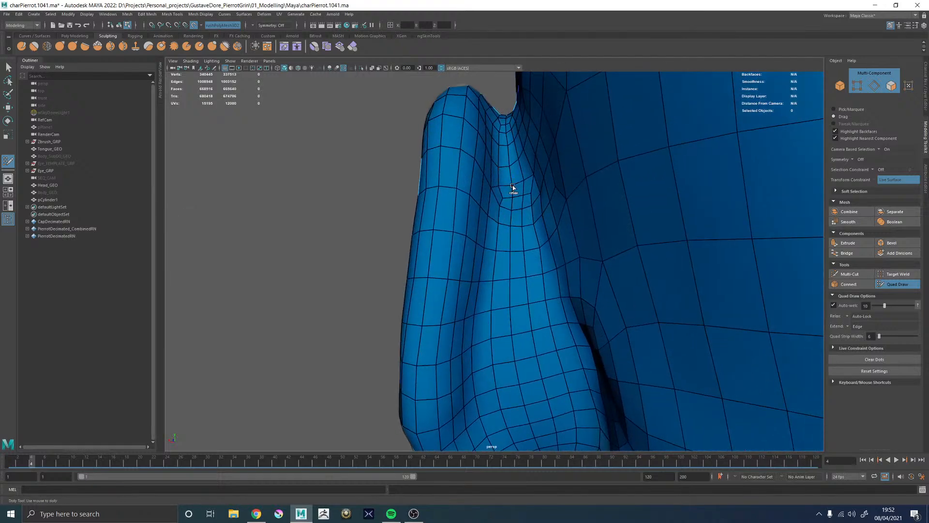
Examine the rebuilt quads behind the upper ear and around the ear rim for remaining edge-flow problems
{"action": "left_click_drag", "start_coordinate": [512, 175], "coordinate": [524, 233], "text": "alt"}
{"action": "scroll", "coordinate": [532, 216], "scroll_direction": "up", "scroll_amount": 4}
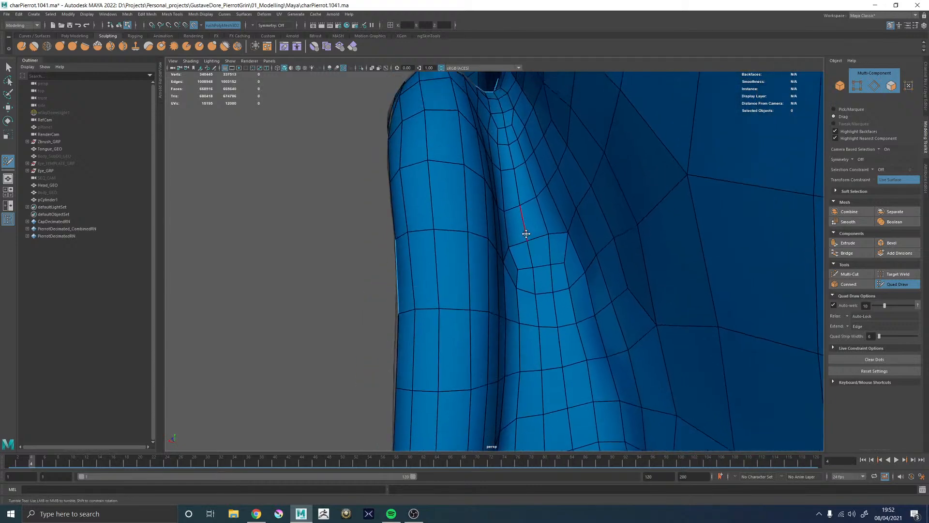
{"action": "middle_click_drag", "start_coordinate": [525, 232], "coordinate": [511, 246], "text": "alt"}
{"action": "scroll", "coordinate": [513, 245], "scroll_direction": "up", "scroll_amount": 3}
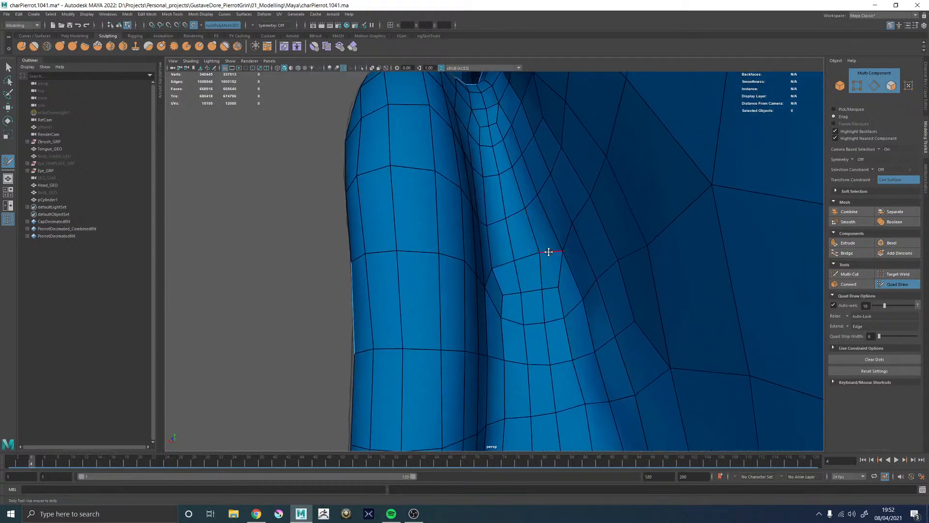
{"action": "left_click_drag", "start_coordinate": [564, 292], "coordinate": [533, 238], "text": "alt"}
{"action": "middle_click_drag", "start_coordinate": [533, 238], "coordinate": [551, 277], "text": "alt"}
{"action": "left_click_drag", "start_coordinate": [532, 259], "coordinate": [544, 261], "text": "alt"}
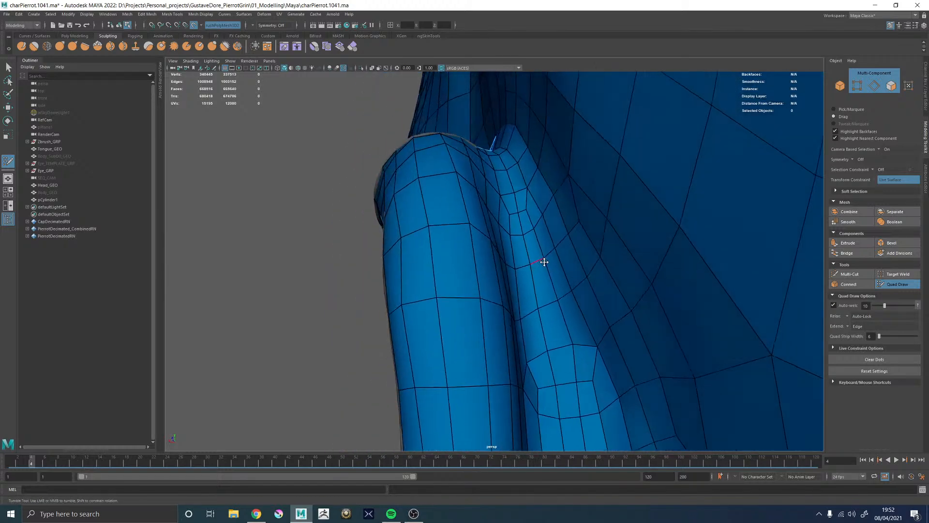
{"action": "middle_click_drag", "start_coordinate": [547, 264], "coordinate": [528, 223], "text": "alt"}
{"action": "left_click_drag", "start_coordinate": [567, 272], "coordinate": [633, 213], "text": "alt"}
{"action": "right_click_drag", "start_coordinate": [649, 159], "coordinate": [445, 218], "text": "alt"}
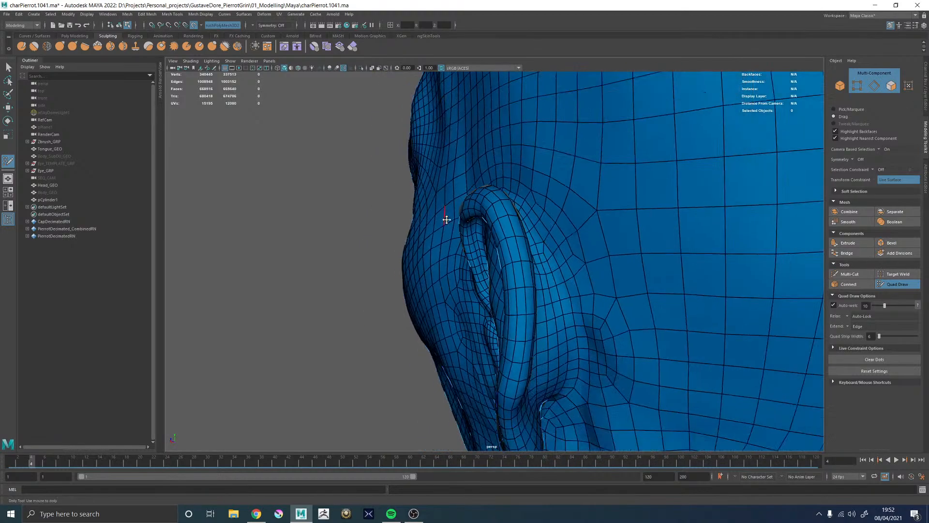
{"action": "left_click_drag", "start_coordinate": [556, 184], "coordinate": [531, 189], "text": "alt"}
{"action": "right_click_drag", "start_coordinate": [531, 189], "coordinate": [619, 251], "text": "alt"}
{"action": "left_click_drag", "start_coordinate": [483, 242], "coordinate": [576, 237], "text": "alt"}
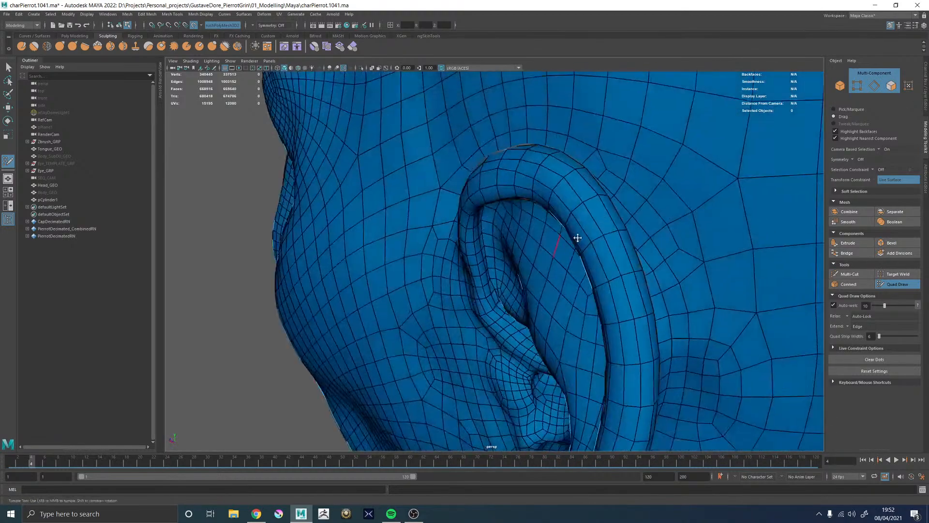
{"action": "right_click_drag", "start_coordinate": [576, 237], "coordinate": [491, 182], "text": "alt"}
{"action": "middle_click_drag", "start_coordinate": [492, 182], "coordinate": [472, 223], "text": "alt"}
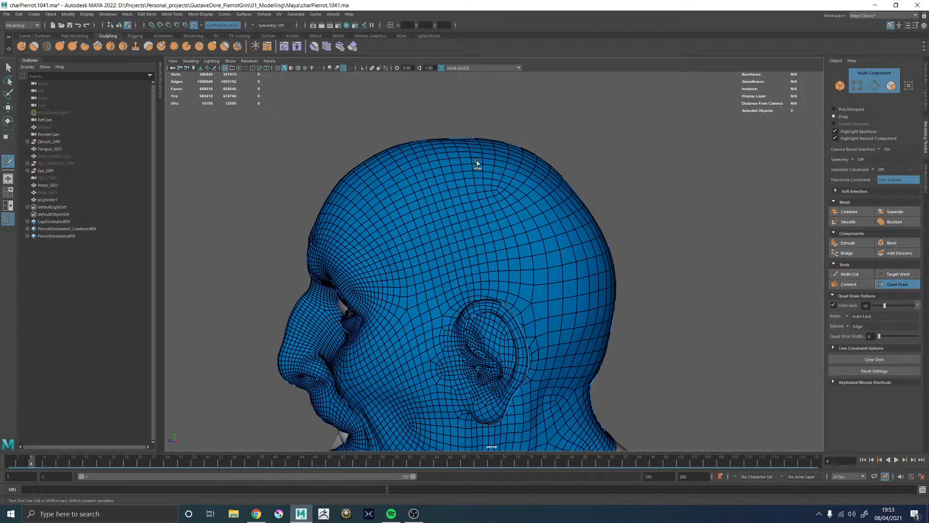
Examine the head mesh across the crown, the cheek, below the ear and the back of the skull
{"action": "mouse_move", "coordinate": [477, 163]}
{"action": "left_mouse_down", "text": "alt"}
{"action": "mouse_move", "coordinate": [498, 160]}
{"action": "mouse_move", "coordinate": [493, 235]}
{"action": "left_mouse_up", "text": "alt"}
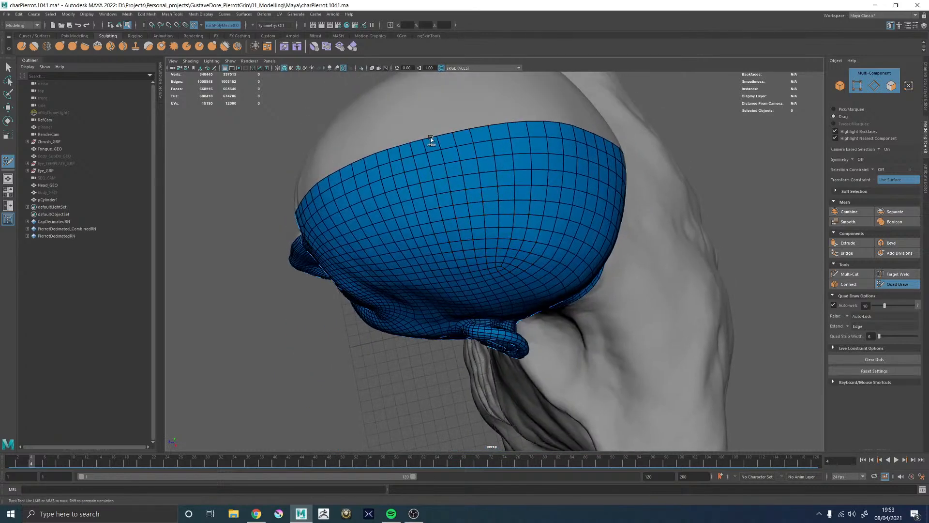
{"action": "left_click_drag", "start_coordinate": [449, 137], "coordinate": [429, 236], "text": "alt"}
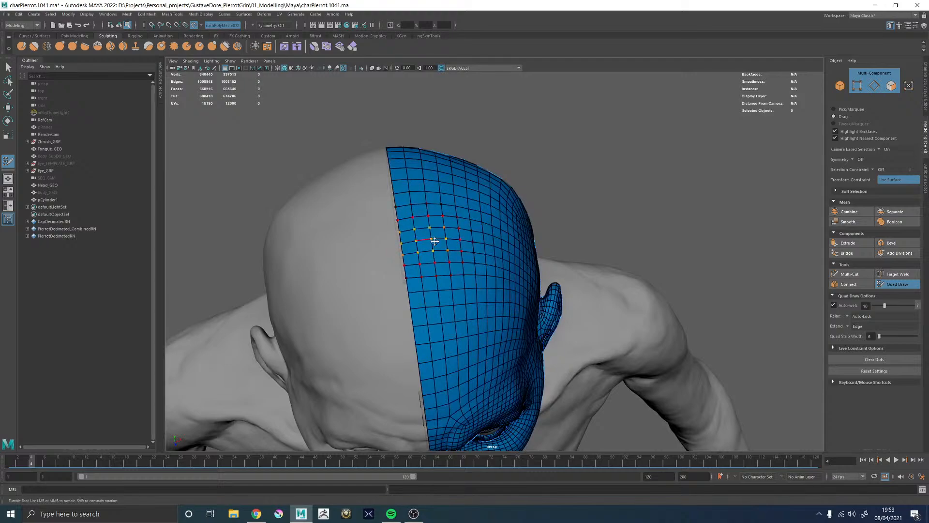
{"action": "right_click_drag", "start_coordinate": [543, 229], "coordinate": [484, 234], "text": "alt"}
{"action": "left_click_drag", "start_coordinate": [532, 237], "coordinate": [477, 158], "text": "alt"}
{"action": "right_click_drag", "start_coordinate": [477, 158], "coordinate": [513, 247], "text": "alt"}
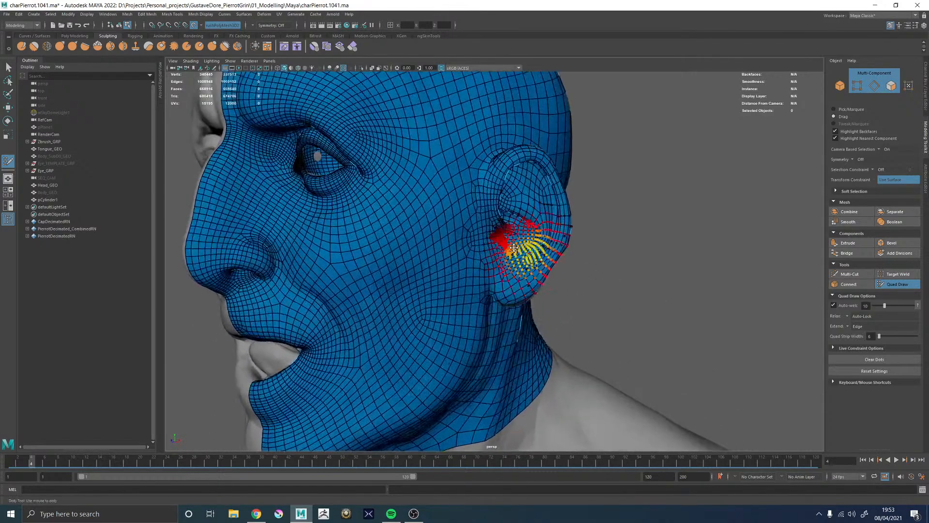
{"action": "mouse_move", "coordinate": [513, 248]}
{"action": "left_mouse_down", "text": "alt"}
{"action": "mouse_move", "coordinate": [473, 245]}
{"action": "mouse_move", "coordinate": [445, 262]}
{"action": "mouse_move", "coordinate": [437, 253]}
{"action": "mouse_move", "coordinate": [448, 257]}
{"action": "left_mouse_up", "text": "alt"}
{"action": "mouse_move", "coordinate": [452, 266]}
{"action": "right_mouse_down", "text": "alt"}
{"action": "mouse_move", "coordinate": [582, 284]}
{"action": "mouse_move", "coordinate": [524, 275]}
{"action": "right_mouse_up", "text": "alt"}
{"action": "middle_click_drag", "start_coordinate": [525, 276], "coordinate": [535, 183], "text": "alt"}
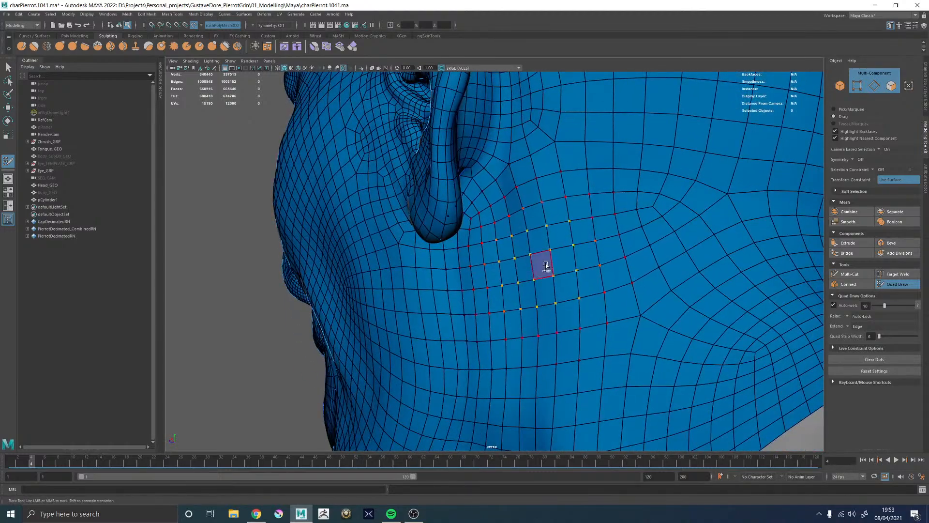
{"action": "mouse_move", "coordinate": [546, 266]}
{"action": "left_mouse_down", "text": "alt"}
{"action": "mouse_move", "coordinate": [544, 257]}
{"action": "mouse_move", "coordinate": [553, 263]}
{"action": "left_mouse_up", "text": "alt"}
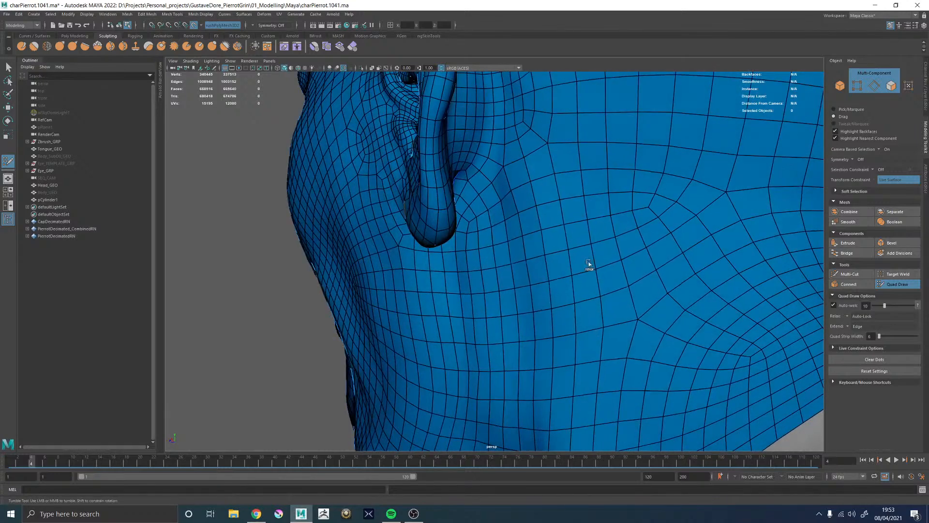
{"action": "right_click_drag", "start_coordinate": [642, 259], "coordinate": [577, 207], "text": "alt"}
{"action": "mouse_move", "coordinate": [582, 173]}
{"action": "middle_mouse_down", "text": "alt"}
{"action": "mouse_move", "coordinate": [570, 218]}
{"action": "mouse_move", "coordinate": [556, 227]}
{"action": "middle_mouse_up", "text": "alt"}
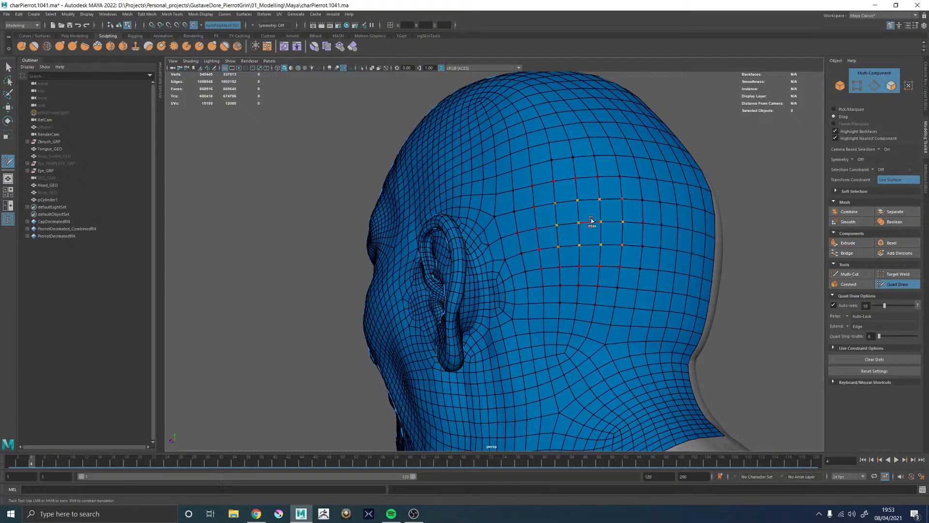
{"action": "mouse_move", "coordinate": [545, 141]}
{"action": "left_mouse_down", "text": "alt"}
{"action": "mouse_move", "coordinate": [570, 208]}
{"action": "mouse_move", "coordinate": [587, 207]}
{"action": "mouse_move", "coordinate": [504, 171]}
{"action": "mouse_move", "coordinate": [549, 162]}
{"action": "mouse_move", "coordinate": [493, 187]}
{"action": "mouse_move", "coordinate": [511, 199]}
{"action": "mouse_move", "coordinate": [526, 169]}
{"action": "mouse_move", "coordinate": [540, 173]}
{"action": "left_mouse_up", "text": "alt"}
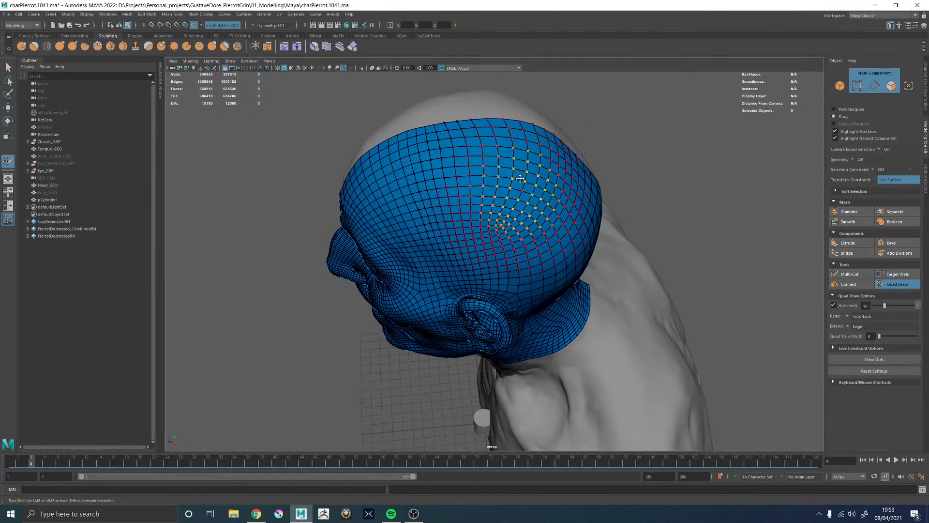
Adjust and relax the quads on the crown along the centre border and around the upper rear edge-flow corner
{"action": "left_click_drag", "start_coordinate": [507, 119], "coordinate": [521, 119]}
{"action": "mouse_move", "coordinate": [496, 153]}
{"action": "left_mouse_down", "text": "shift"}
{"action": "mouse_move", "coordinate": [486, 165]}
{"action": "mouse_move", "coordinate": [475, 149]}
{"action": "left_mouse_up", "text": "shift"}
{"action": "mouse_move", "coordinate": [451, 118]}
{"action": "left_mouse_down"}
{"action": "mouse_move", "coordinate": [463, 118]}
{"action": "mouse_move", "coordinate": [465, 138]}
{"action": "mouse_move", "coordinate": [480, 147]}
{"action": "left_mouse_up"}
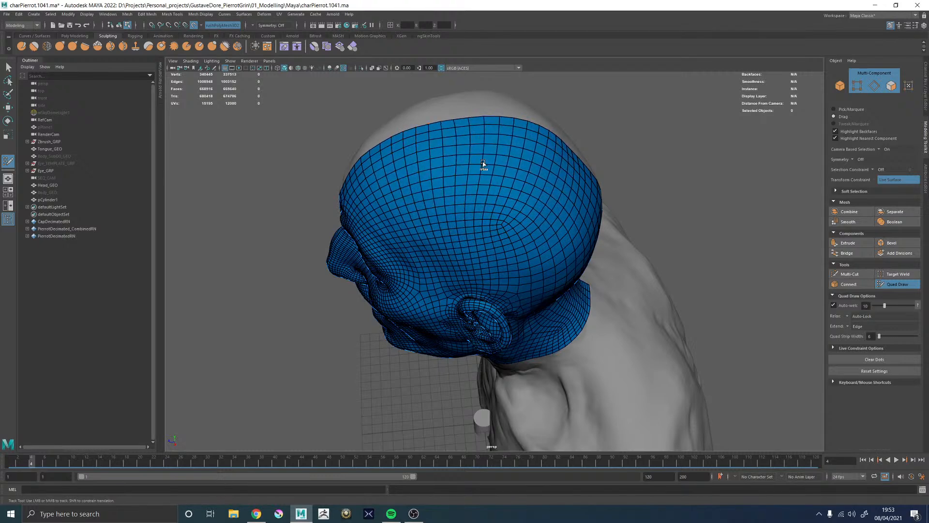
{"action": "mouse_move", "coordinate": [540, 188]}
{"action": "left_mouse_down", "text": "alt"}
{"action": "mouse_move", "coordinate": [561, 222]}
{"action": "mouse_move", "coordinate": [561, 203]}
{"action": "mouse_move", "coordinate": [535, 205]}
{"action": "left_mouse_up", "text": "alt"}
{"action": "left_click_drag", "start_coordinate": [601, 214], "coordinate": [618, 245]}
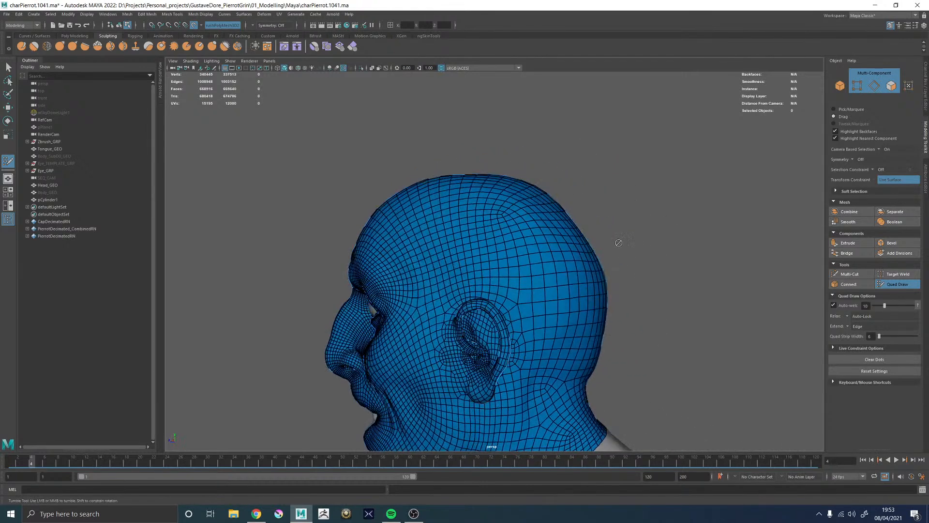
{"action": "mouse_move", "coordinate": [518, 209]}
{"action": "left_mouse_down"}
{"action": "mouse_move", "coordinate": [556, 205]}
{"action": "mouse_move", "coordinate": [519, 212]}
{"action": "mouse_move", "coordinate": [497, 197]}
{"action": "left_mouse_up"}
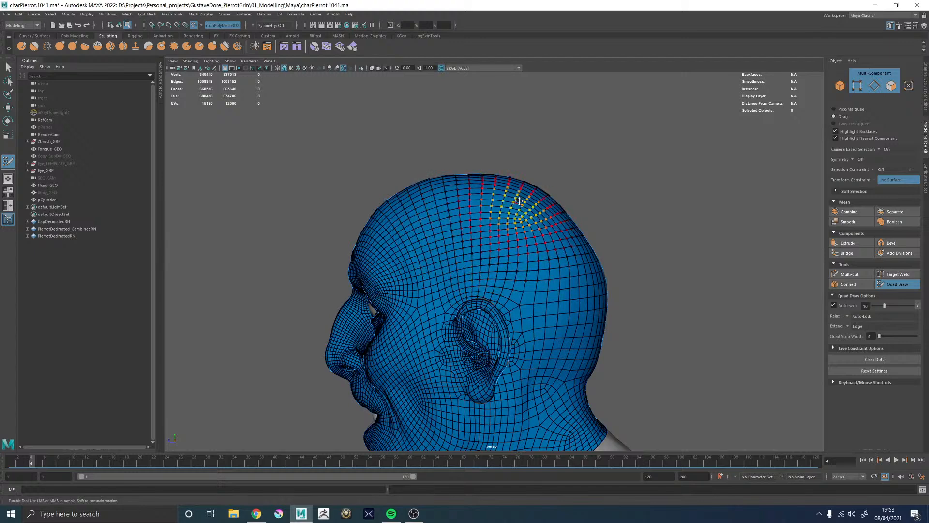
Examine the quad spacing on the crown and along the centre border at the back of the head
{"action": "left_click_drag", "start_coordinate": [508, 208], "coordinate": [522, 222], "text": "alt"}
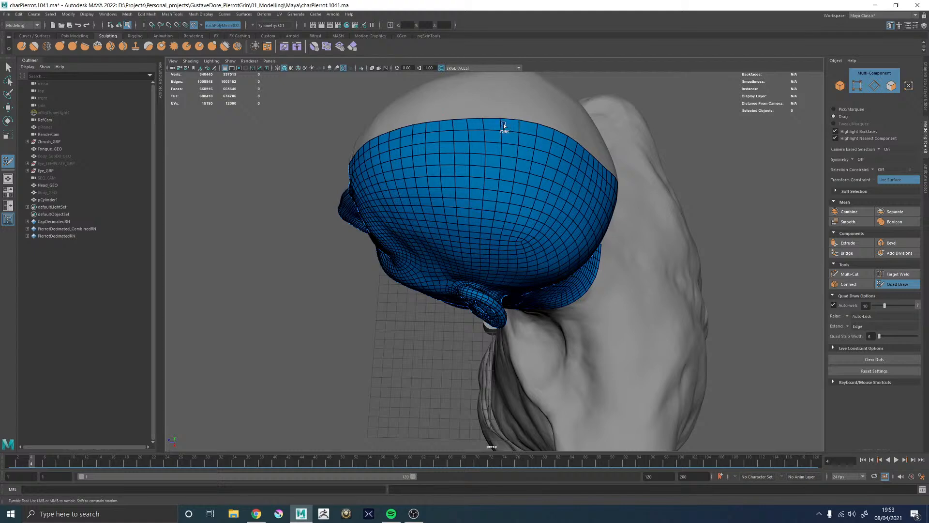
{"action": "left_click_drag", "start_coordinate": [584, 174], "coordinate": [506, 151], "text": "alt"}
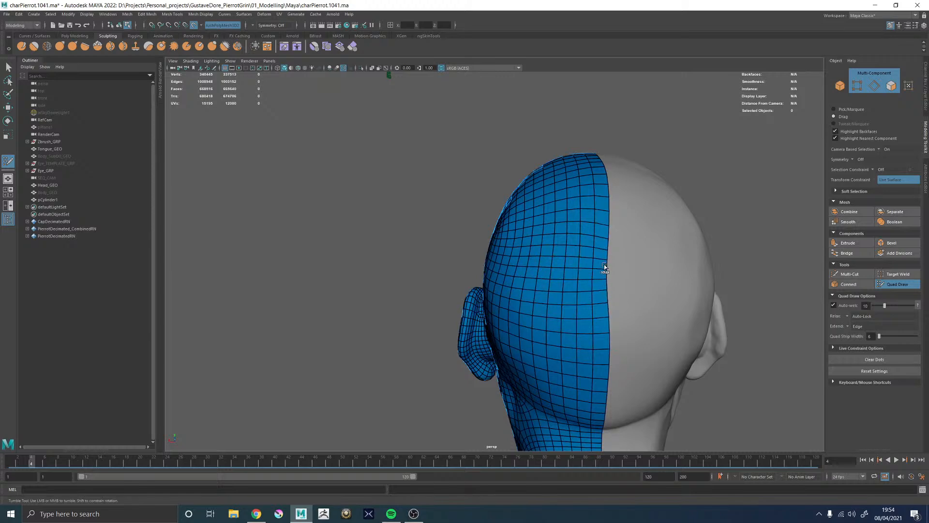
{"action": "left_click_drag", "start_coordinate": [592, 235], "coordinate": [551, 209], "text": "alt"}
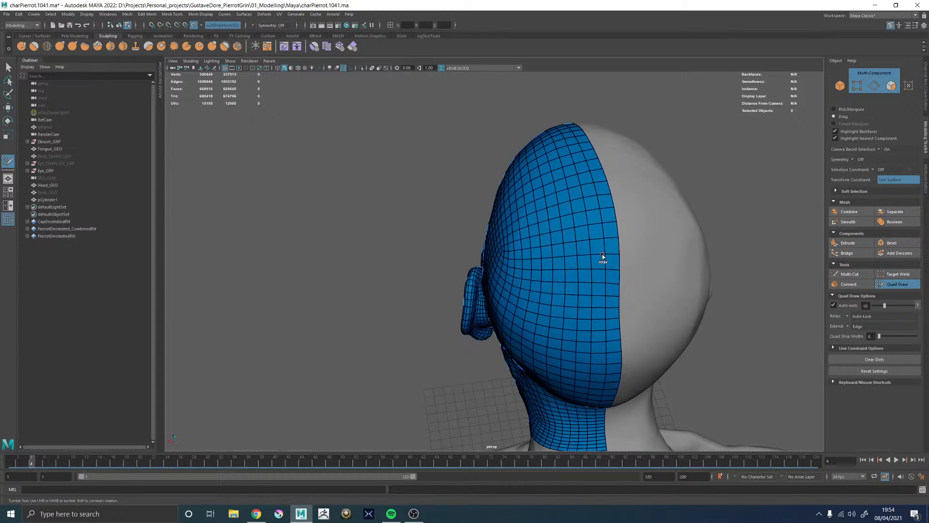
{"action": "mouse_move", "coordinate": [602, 256]}
{"action": "left_mouse_down", "text": "alt"}
{"action": "mouse_move", "coordinate": [616, 244]}
{"action": "mouse_move", "coordinate": [626, 250]}
{"action": "mouse_move", "coordinate": [617, 256]}
{"action": "left_mouse_up", "text": "alt"}
{"action": "right_click_drag", "start_coordinate": [617, 257], "coordinate": [674, 315], "text": "alt"}
{"action": "middle_click_drag", "start_coordinate": [610, 226], "coordinate": [622, 204], "text": "alt"}
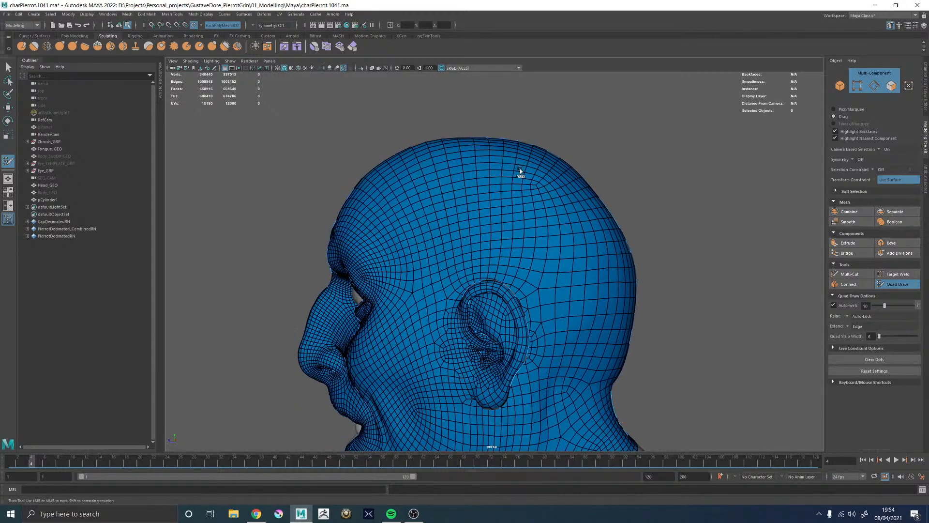
Examine the ear's back side up close, and the surrounding side of the head and temple, for uneven quads
{"action": "mouse_move", "coordinate": [521, 172]}
{"action": "left_mouse_down", "text": "alt"}
{"action": "mouse_move", "coordinate": [568, 193]}
{"action": "mouse_move", "coordinate": [512, 161]}
{"action": "left_mouse_up", "text": "alt"}
{"action": "right_click_drag", "start_coordinate": [512, 162], "coordinate": [778, 327], "text": "alt"}
{"action": "mouse_move", "coordinate": [779, 327]}
{"action": "left_mouse_down", "text": "alt"}
{"action": "mouse_move", "coordinate": [543, 191]}
{"action": "mouse_move", "coordinate": [551, 232]}
{"action": "mouse_move", "coordinate": [544, 218]}
{"action": "mouse_move", "coordinate": [478, 284]}
{"action": "left_mouse_up", "text": "alt"}
{"action": "right_click_drag", "start_coordinate": [559, 229], "coordinate": [420, 220], "text": "alt"}
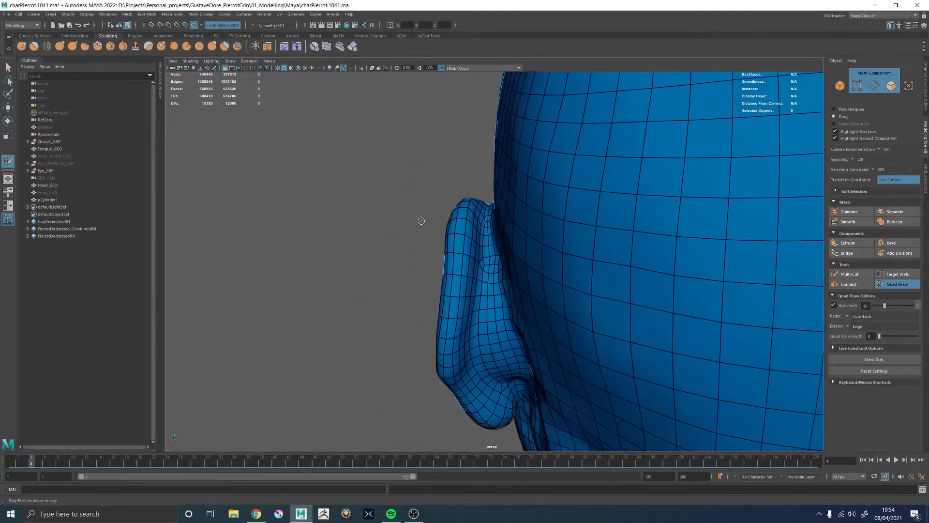
{"action": "left_click_drag", "start_coordinate": [493, 246], "coordinate": [547, 250], "text": "alt"}
{"action": "right_click_drag", "start_coordinate": [546, 250], "coordinate": [413, 214], "text": "alt"}
{"action": "mouse_move", "coordinate": [559, 250]}
{"action": "left_mouse_down", "text": "alt"}
{"action": "mouse_move", "coordinate": [583, 250]}
{"action": "mouse_move", "coordinate": [574, 245]}
{"action": "left_mouse_up", "text": "alt"}
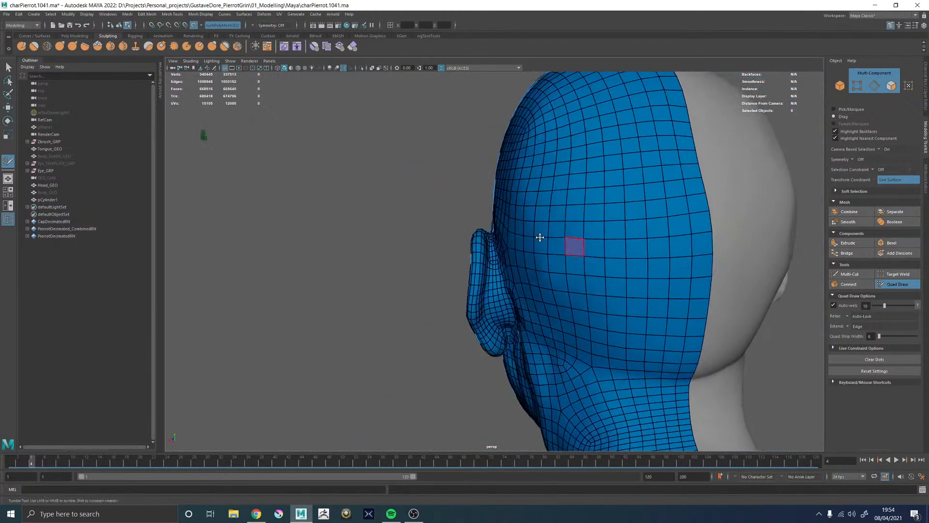
{"action": "middle_click_drag", "start_coordinate": [539, 237], "coordinate": [578, 264], "text": "alt"}
{"action": "right_click_drag", "start_coordinate": [578, 264], "coordinate": [603, 271], "text": "alt"}
{"action": "right_click_drag", "start_coordinate": [545, 297], "coordinate": [653, 293], "text": "alt"}
{"action": "middle_click_drag", "start_coordinate": [653, 292], "coordinate": [554, 221], "text": "alt"}
{"action": "right_click_drag", "start_coordinate": [553, 222], "coordinate": [586, 195], "text": "alt"}
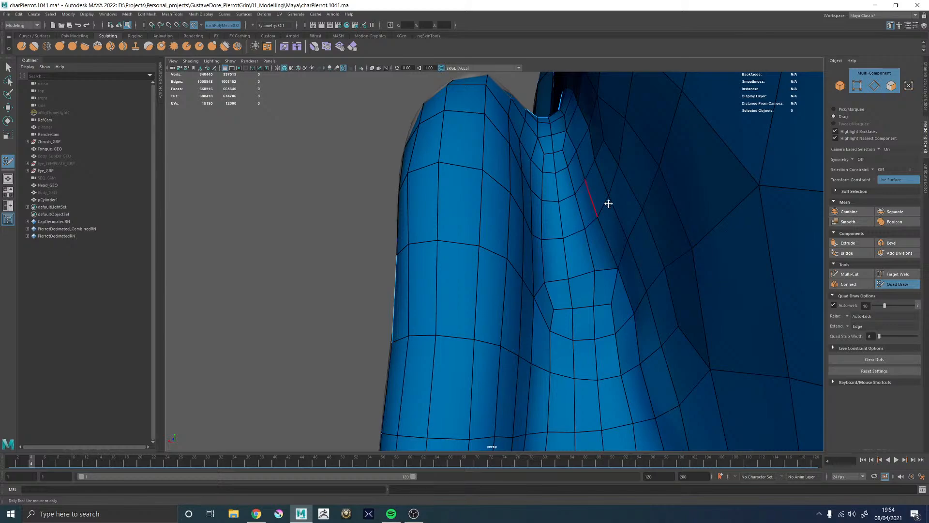
{"action": "right_click_drag", "start_coordinate": [721, 226], "coordinate": [452, 197], "text": "alt"}
{"action": "right_click_drag", "start_coordinate": [603, 221], "coordinate": [498, 189], "text": "alt"}
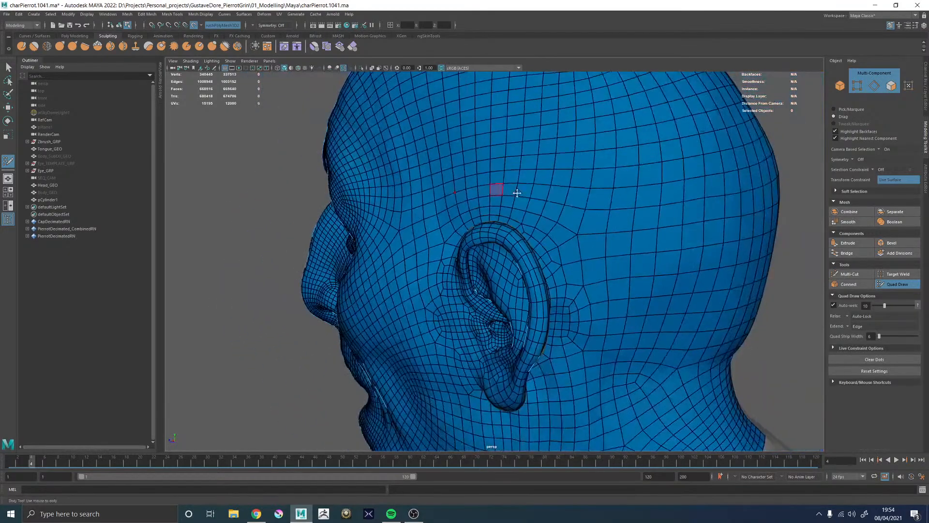
{"action": "right_click_drag", "start_coordinate": [607, 203], "coordinate": [571, 201], "text": "alt"}
{"action": "left_click_drag", "start_coordinate": [571, 200], "coordinate": [488, 182], "text": "alt"}
{"action": "right_click_drag", "start_coordinate": [488, 182], "coordinate": [533, 220], "text": "alt"}
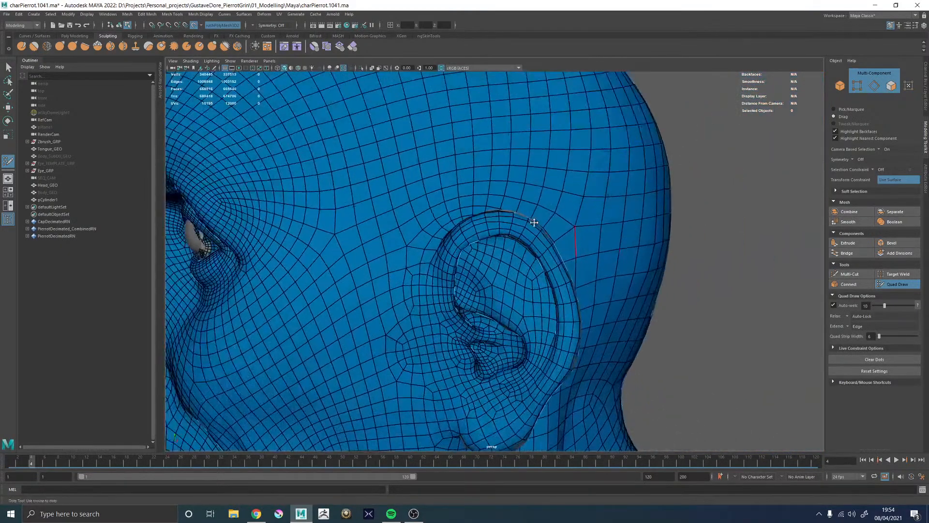
{"action": "mouse_move", "coordinate": [435, 199]}
{"action": "right_mouse_down", "text": "alt"}
{"action": "mouse_move", "coordinate": [460, 329]}
{"action": "mouse_move", "coordinate": [383, 222]}
{"action": "mouse_move", "coordinate": [439, 303]}
{"action": "right_mouse_up", "text": "alt"}
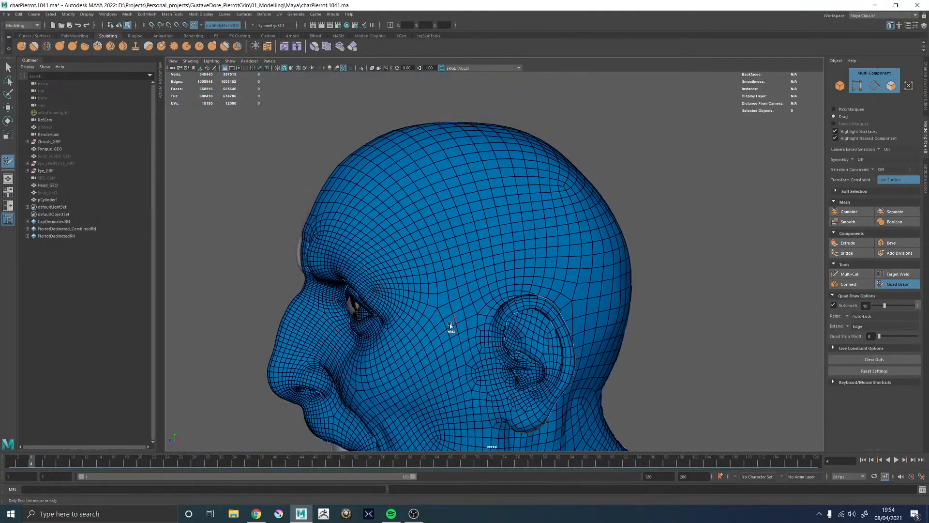
Try to flatten the open border edges of the half head mesh onto the centre line along X
{"action": "mouse_move", "coordinate": [483, 230]}
{"action": "left_mouse_down", "text": "alt"}
{"action": "mouse_move", "coordinate": [499, 256]}
{"action": "mouse_move", "coordinate": [493, 285]}
{"action": "mouse_move", "coordinate": [527, 259]}
{"action": "mouse_move", "coordinate": [489, 228]}
{"action": "left_mouse_up", "text": "alt"}
{"action": "key", "text": "w"}
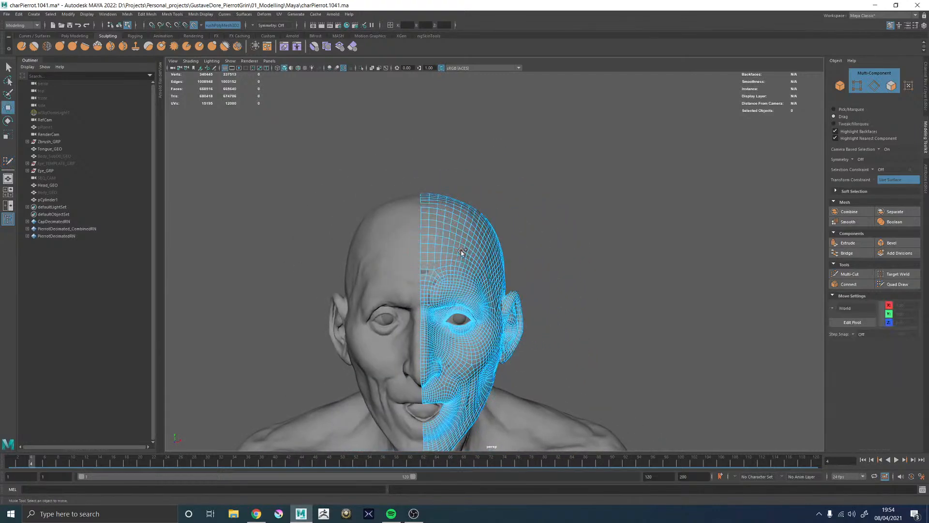
{"action": "left_click", "coordinate": [462, 252]}
{"action": "left_click", "coordinate": [463, 275]}
{"action": "left_click", "coordinate": [459, 236]}
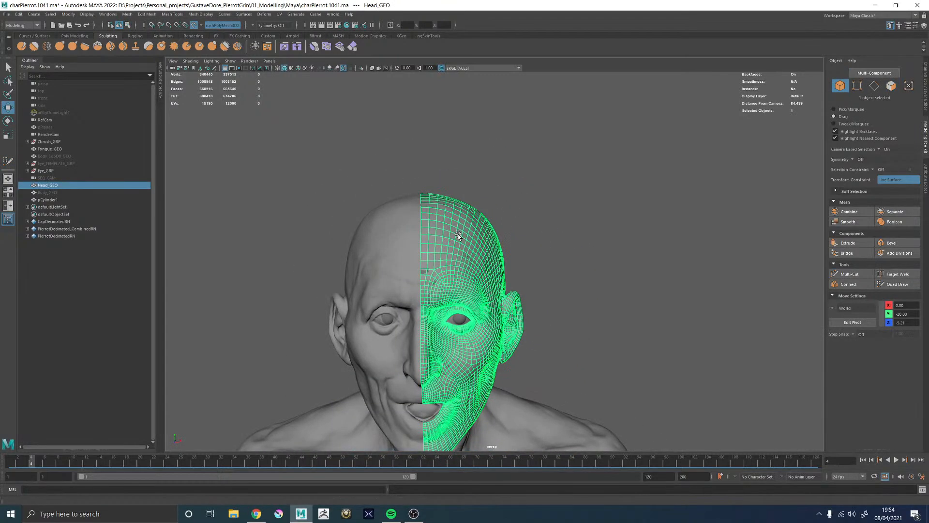
{"action": "scroll", "coordinate": [443, 207], "scroll_direction": "up", "scroll_amount": 6}
{"action": "key", "text": "F10"}
{"action": "double_click", "coordinate": [390, 211]}
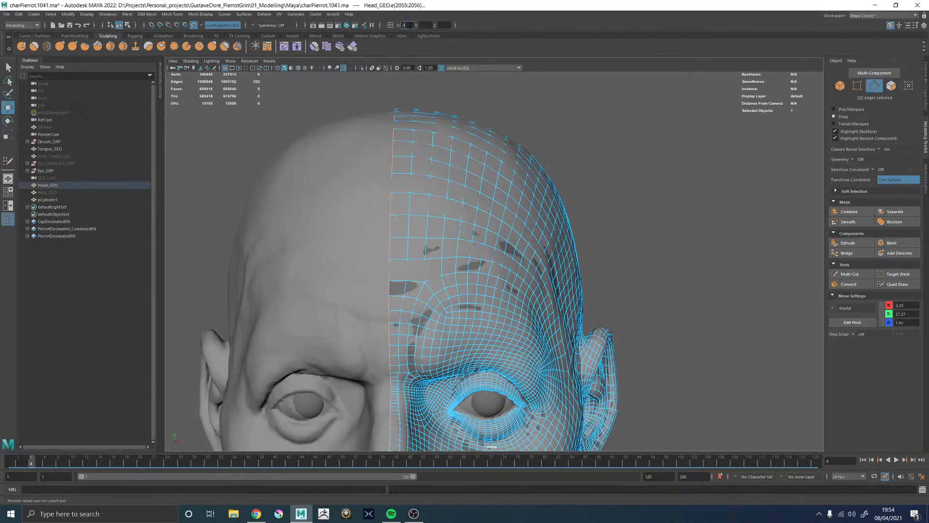
{"action": "key", "text": "Return"}
Return to object selection, reselect the head mesh and resume Quad Draw to check the border at the back of the neck
{"action": "left_click_drag", "start_coordinate": [475, 118], "coordinate": [597, 253], "text": "alt"}
{"action": "scroll", "coordinate": [597, 253], "scroll_direction": "down", "scroll_amount": 3}
{"action": "left_click_drag", "start_coordinate": [508, 206], "coordinate": [491, 257], "text": "alt"}
{"action": "right_click_drag", "start_coordinate": [491, 256], "coordinate": [517, 229]}
{"action": "left_click", "coordinate": [518, 228]}
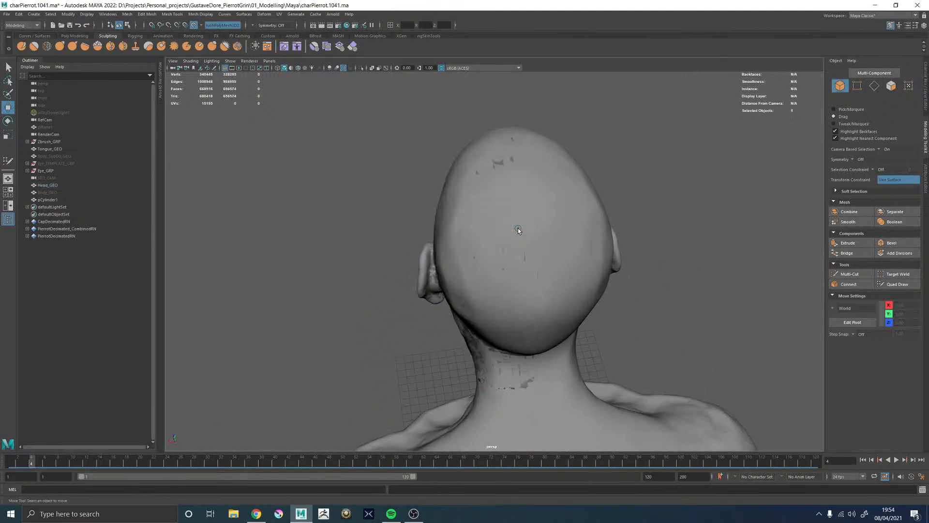
{"action": "left_click", "coordinate": [518, 281]}
{"action": "left_click", "coordinate": [886, 284]}
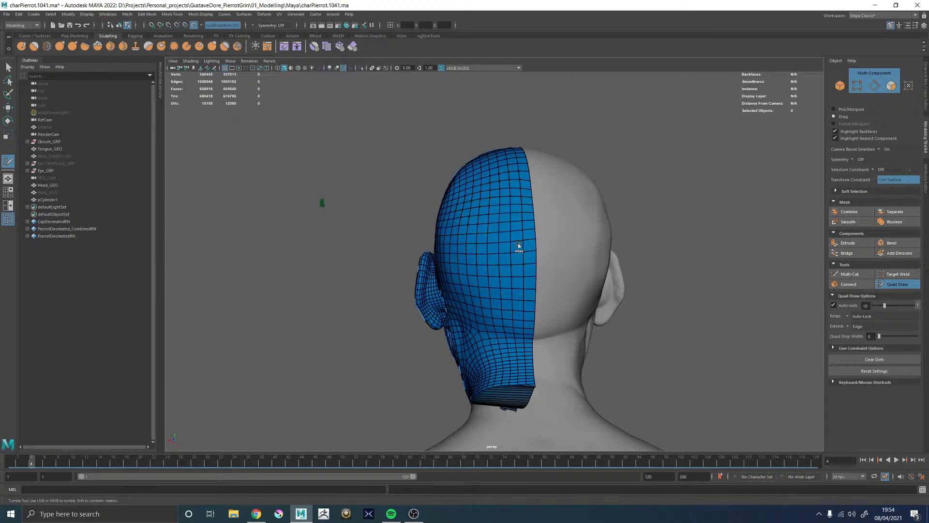
{"action": "left_click_drag", "start_coordinate": [514, 224], "coordinate": [555, 200], "text": "alt"}
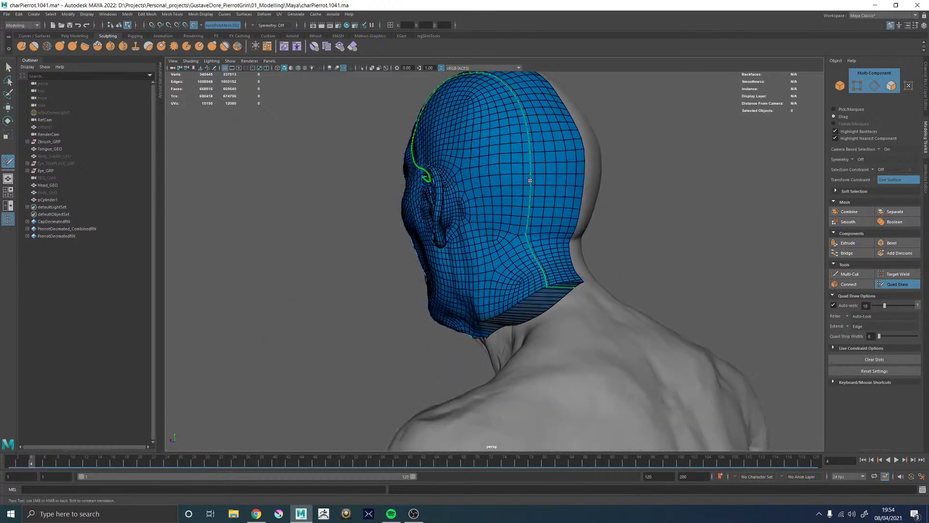
Undo the flattening of the head mesh's border edges
{"action": "key", "text": "ctrl+z"}
{"action": "key", "text": "ctrl+z"}
{"action": "key", "text": "ctrl+z"}
{"action": "key", "text": "ctrl+z"}
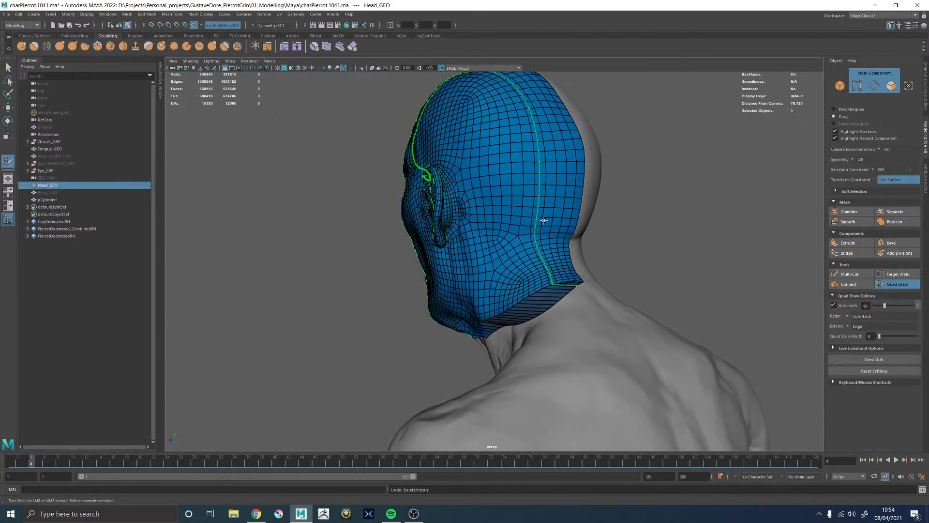
{"action": "key", "text": "ctrl+z"}
{"action": "key", "text": "ctrl+z"}
{"action": "key", "text": "ctrl+z"}
{"action": "key", "text": "ctrl+z"}
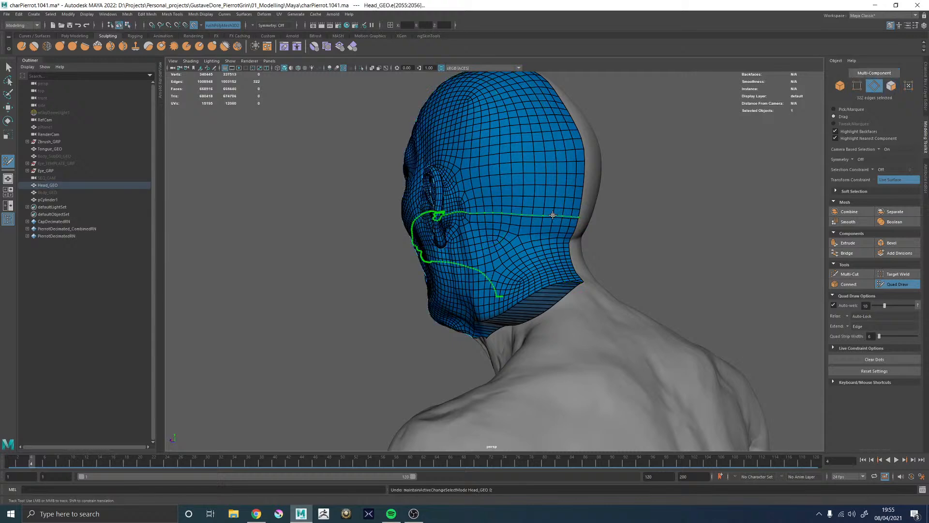
Clear the edge selection on the half head mesh and set it to multi-component selection
{"action": "left_click_drag", "start_coordinate": [533, 232], "coordinate": [571, 269], "text": "alt"}
{"action": "key", "text": "w"}
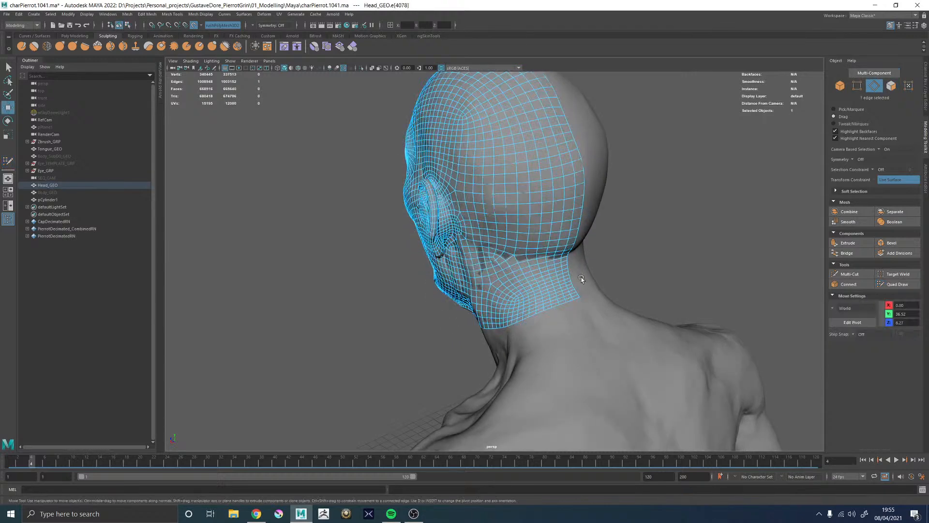
{"action": "left_click", "coordinate": [496, 284], "text": "shift"}
{"action": "left_click", "coordinate": [628, 274]}
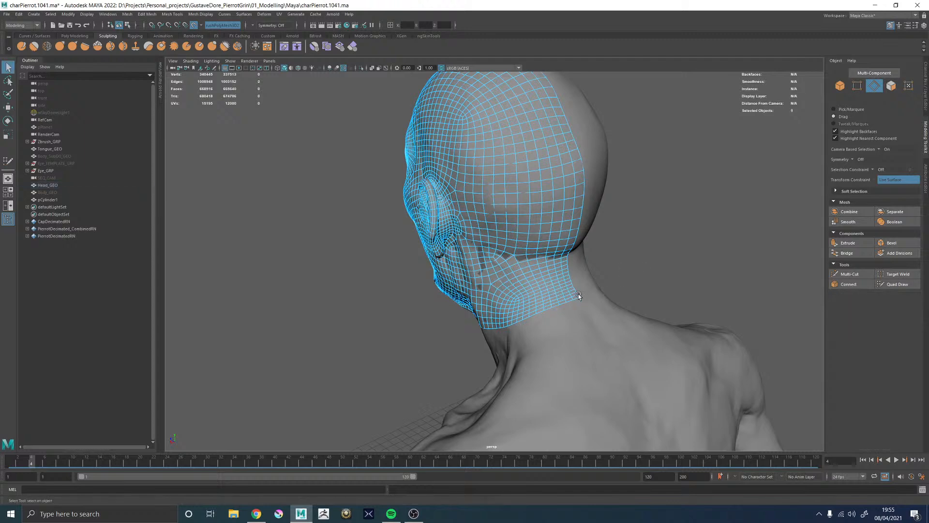
{"action": "left_click_drag", "start_coordinate": [502, 201], "coordinate": [497, 196], "text": "alt"}
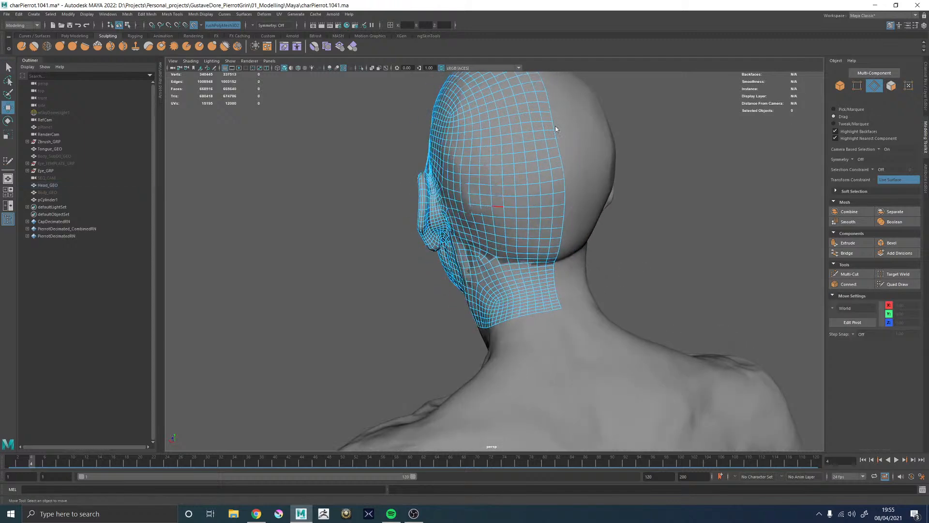
{"action": "key", "text": "F8"}
{"action": "key", "text": "ctrl+h"}
{"action": "key", "text": "ctrl+shift+h"}
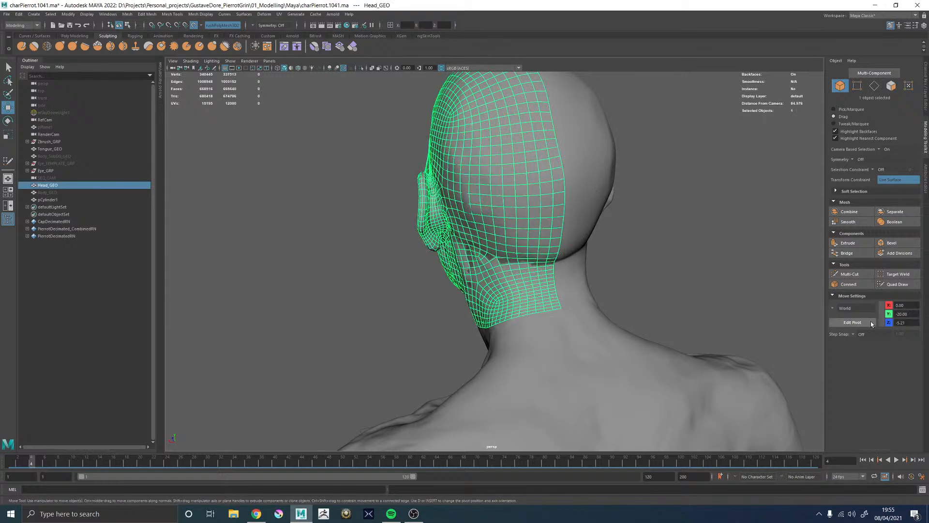
{"action": "left_click", "coordinate": [897, 284]}
{"action": "key", "text": "w"}
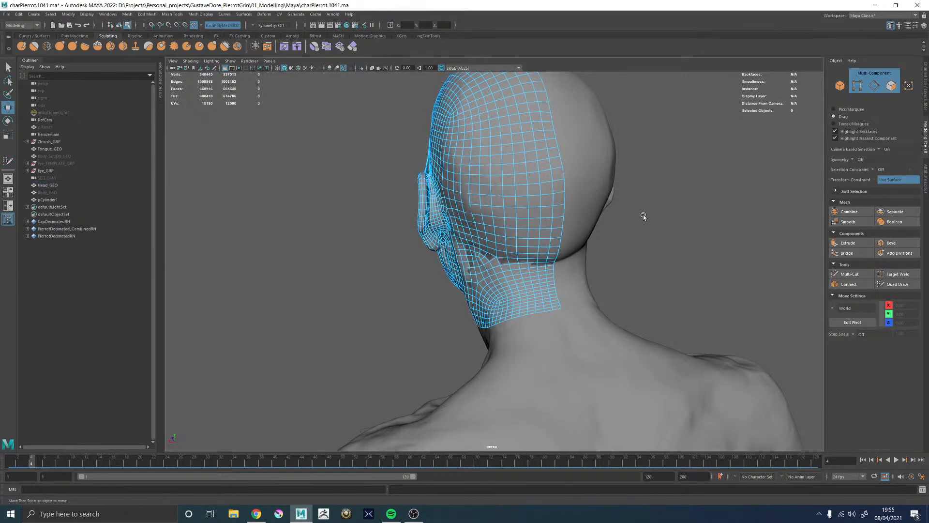
{"action": "key", "text": "q"}
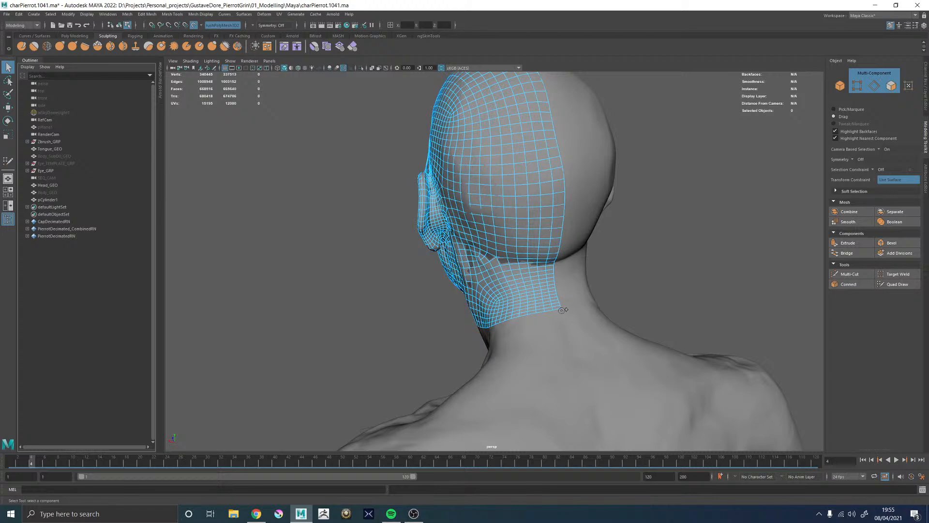
Select the half head mesh's open centre border edges running over the skull and forehead
{"action": "right_click_drag", "start_coordinate": [561, 304], "coordinate": [530, 232], "text": "alt"}
{"action": "left_click", "coordinate": [691, 394]}
{"action": "left_click_drag", "start_coordinate": [430, 132], "coordinate": [588, 83], "text": "alt"}
{"action": "right_click_drag", "start_coordinate": [387, 87], "coordinate": [488, 140], "text": "alt"}
{"action": "middle_click_drag", "start_coordinate": [458, 130], "coordinate": [540, 497], "text": "alt"}
{"action": "left_click_drag", "start_coordinate": [550, 213], "coordinate": [516, 211], "text": "alt"}
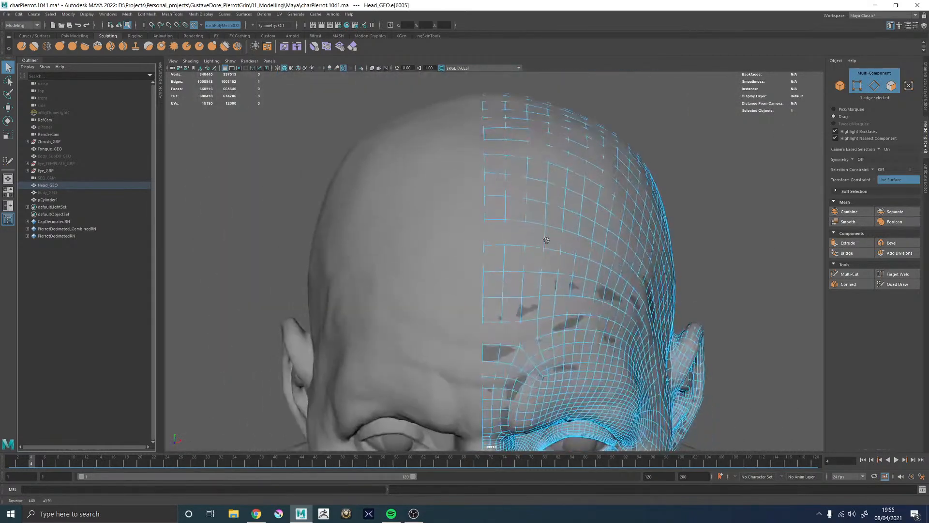
{"action": "left_click", "coordinate": [486, 203]}
{"action": "right_click_drag", "start_coordinate": [488, 204], "coordinate": [426, 194], "text": "alt"}
{"action": "left_click_drag", "start_coordinate": [447, 295], "coordinate": [450, 227], "text": "alt"}
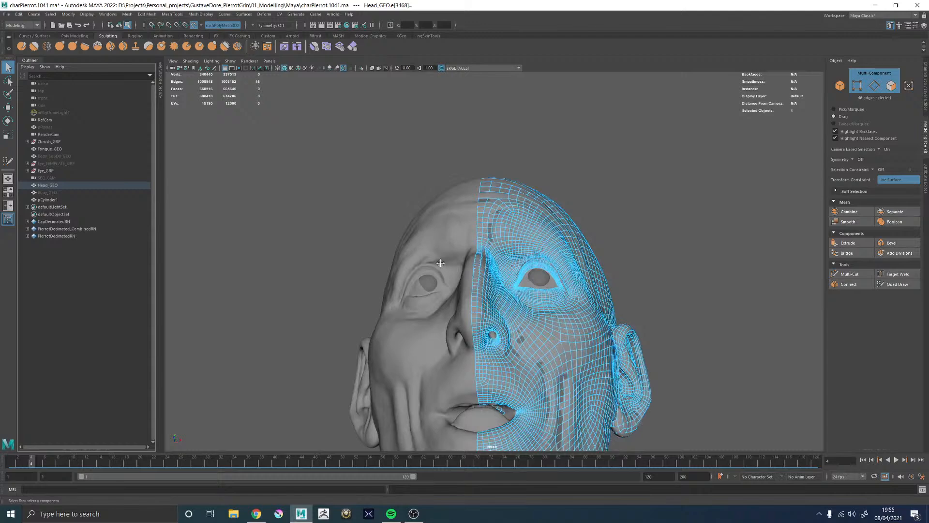
Add the centre border edges of the face, chin and neck to the selection and flatten them onto the centre line along X
{"action": "middle_click_drag", "start_coordinate": [460, 338], "coordinate": [454, 187], "text": "alt"}
{"action": "right_click_drag", "start_coordinate": [401, 189], "coordinate": [459, 220], "text": "alt"}
{"action": "double_click", "coordinate": [464, 218], "text": "shift"}
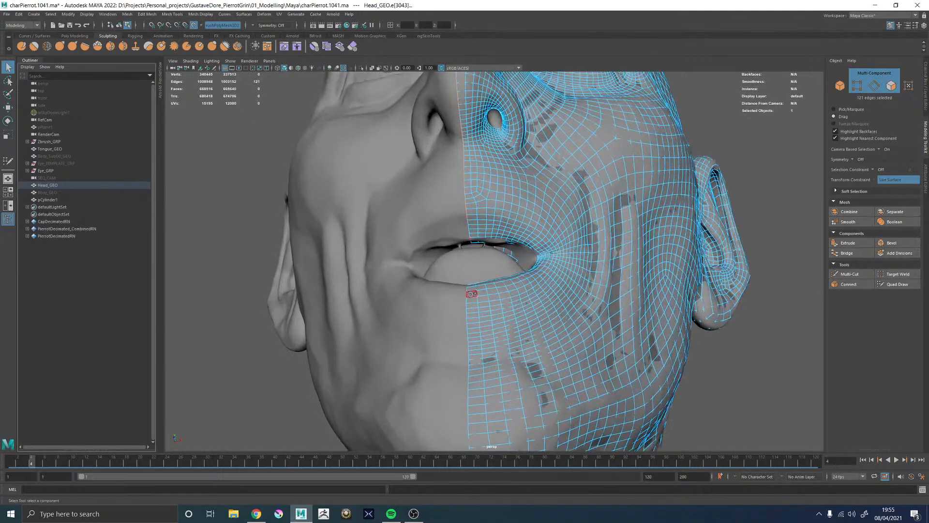
{"action": "double_click", "coordinate": [467, 292], "text": "shift"}
{"action": "right_click_drag", "start_coordinate": [467, 292], "coordinate": [431, 296], "text": "alt"}
{"action": "middle_click_drag", "start_coordinate": [457, 348], "coordinate": [499, 191], "text": "alt"}
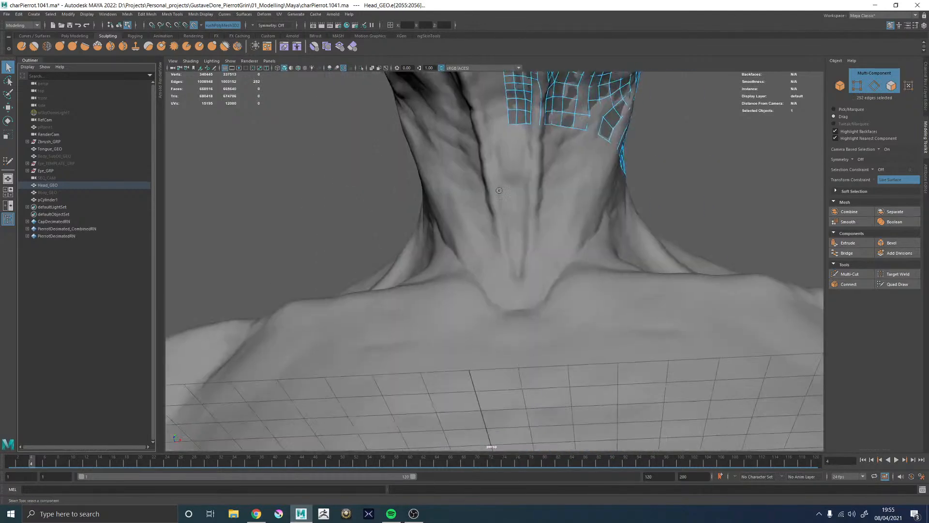
{"action": "double_click", "coordinate": [506, 114], "text": "shift"}
{"action": "right_click_drag", "start_coordinate": [539, 140], "coordinate": [405, 148], "text": "alt"}
{"action": "middle_click_drag", "start_coordinate": [405, 148], "coordinate": [398, 363], "text": "alt"}
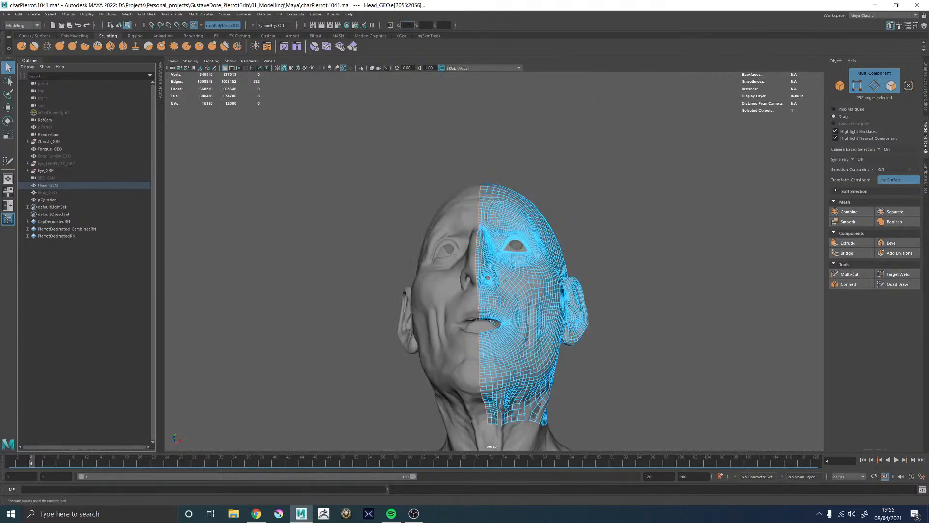
{"action": "left_click_drag", "start_coordinate": [453, 113], "coordinate": [409, 257], "text": "alt"}
{"action": "key", "text": "F8"}
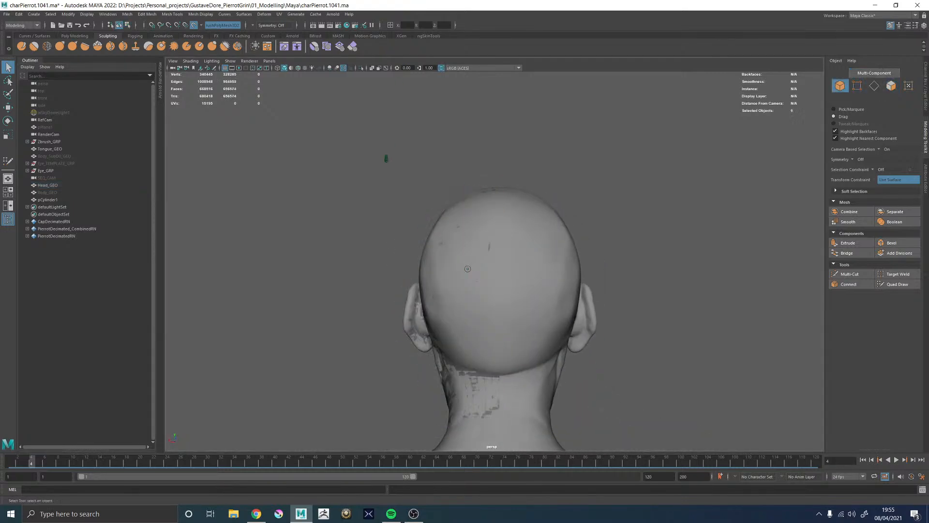
Resume Quad Draw and examine the half head's straightened centre border and side topology from back, top and side
{"action": "left_click", "coordinate": [897, 285]}
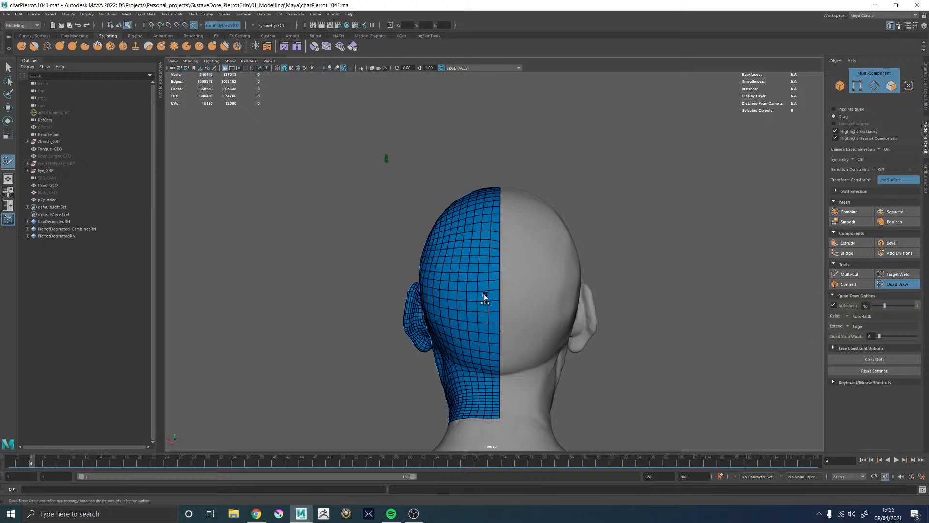
{"action": "left_click_drag", "start_coordinate": [473, 348], "coordinate": [492, 289], "text": "alt"}
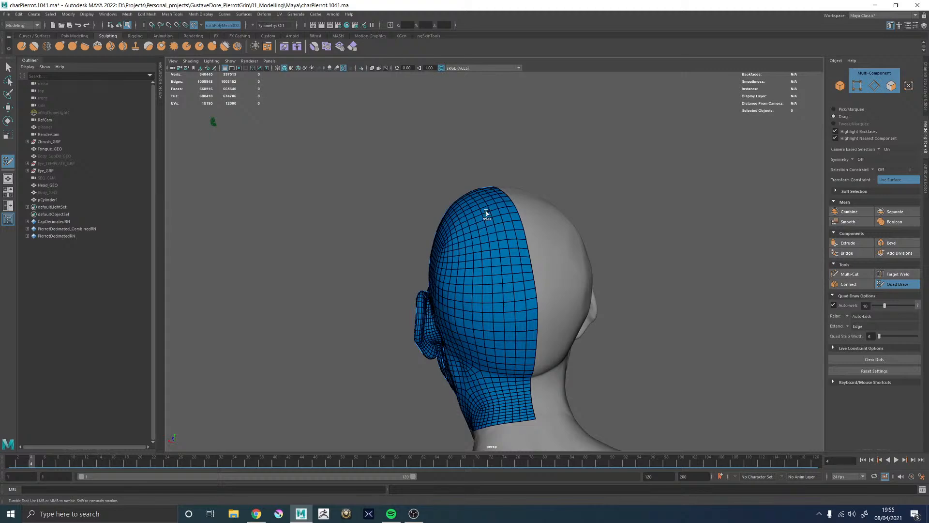
{"action": "mouse_move", "coordinate": [484, 217]}
{"action": "left_mouse_down", "text": "alt"}
{"action": "mouse_move", "coordinate": [514, 246]}
{"action": "mouse_move", "coordinate": [477, 237]}
{"action": "mouse_move", "coordinate": [486, 231]}
{"action": "left_mouse_up", "text": "alt"}
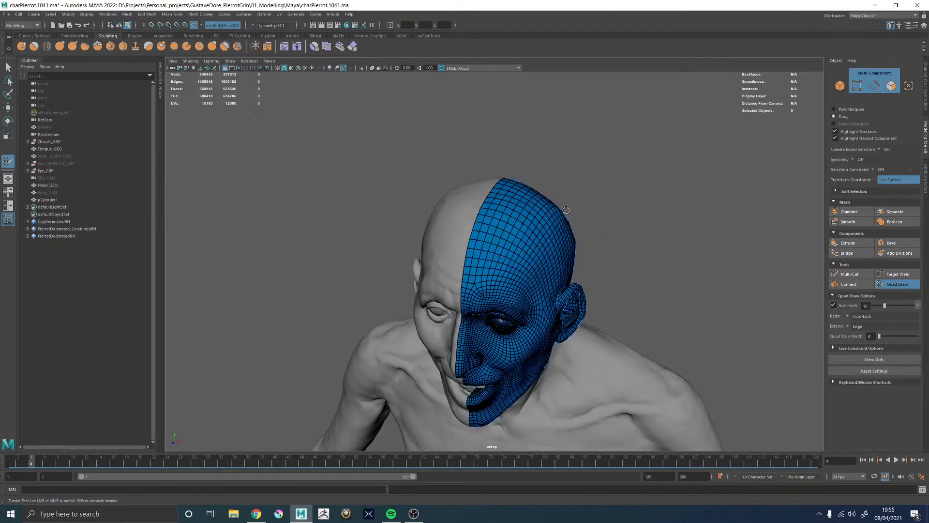
{"action": "left_click_drag", "start_coordinate": [565, 210], "coordinate": [629, 257], "text": "alt"}
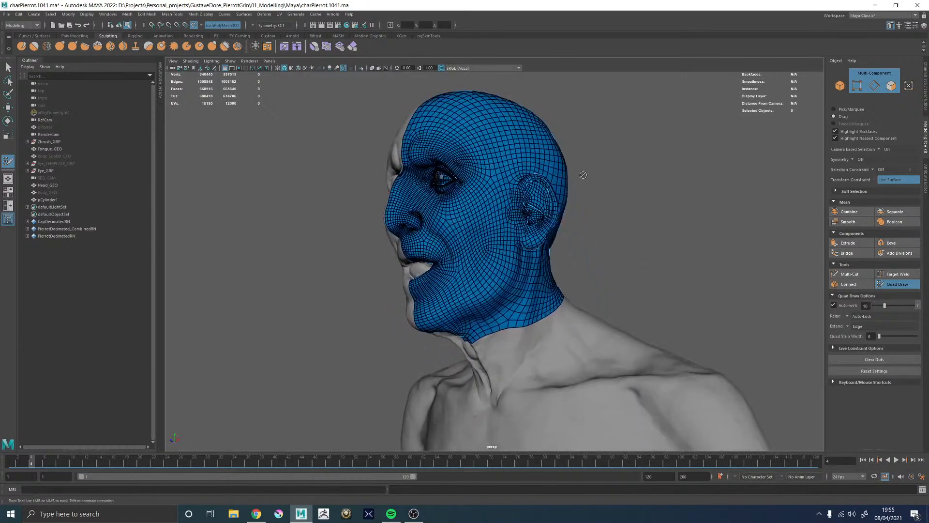
{"action": "right_click_drag", "start_coordinate": [629, 257], "coordinate": [700, 282], "text": "alt"}
Leave Quad Draw and unhide the Body_GEO mesh below the neck
{"action": "key", "text": "w"}
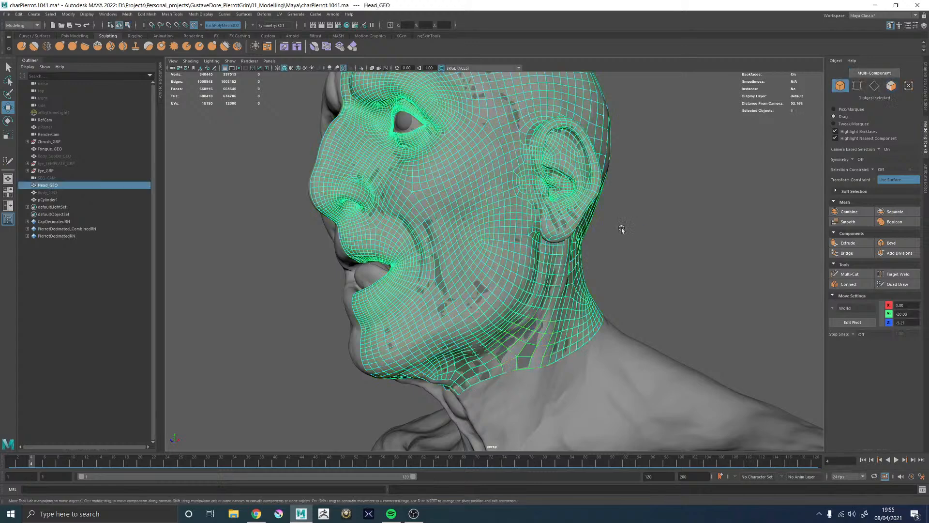
{"action": "left_click", "coordinate": [565, 304]}
{"action": "left_click", "coordinate": [524, 282]}
{"action": "left_click", "coordinate": [46, 193]}
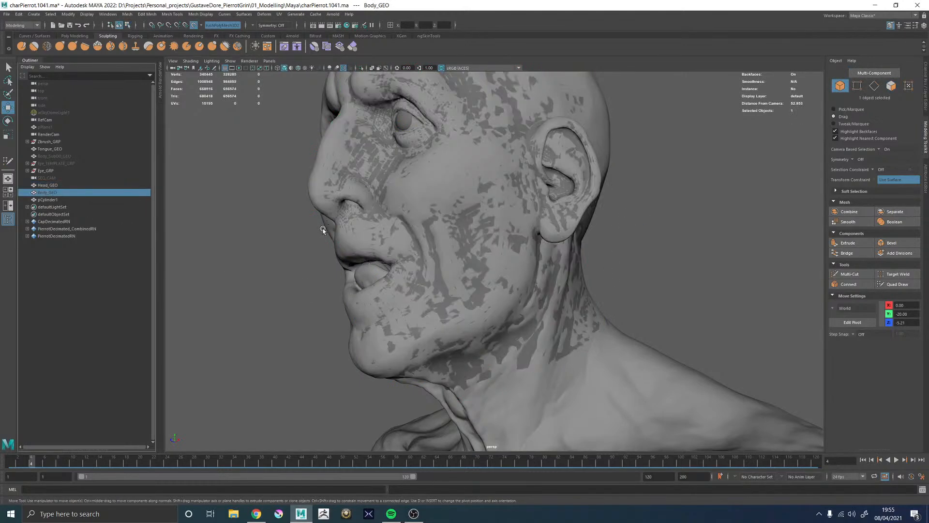
{"action": "key", "text": "h"}
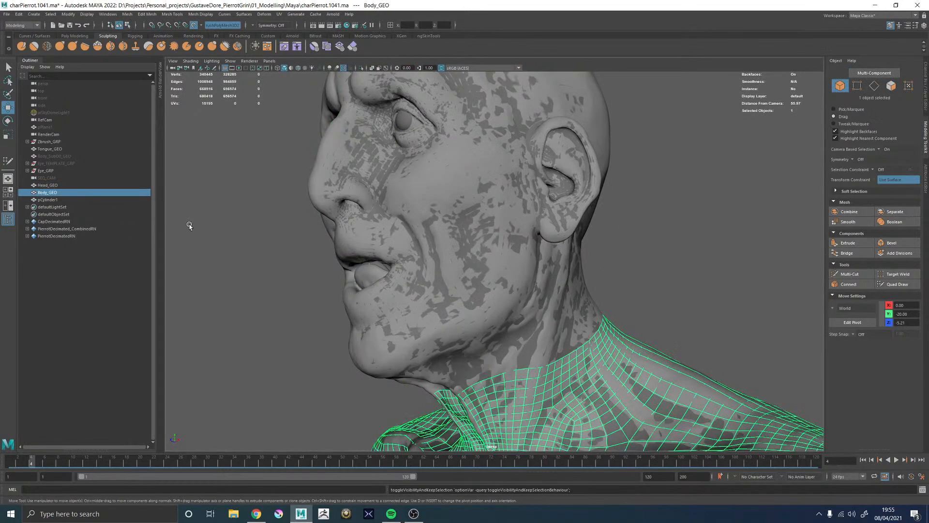
{"action": "left_click", "coordinate": [452, 299], "text": "shift"}
Hide the Zbrush_GRP sculpt and turn off the live surface
{"action": "left_click", "coordinate": [50, 142]}
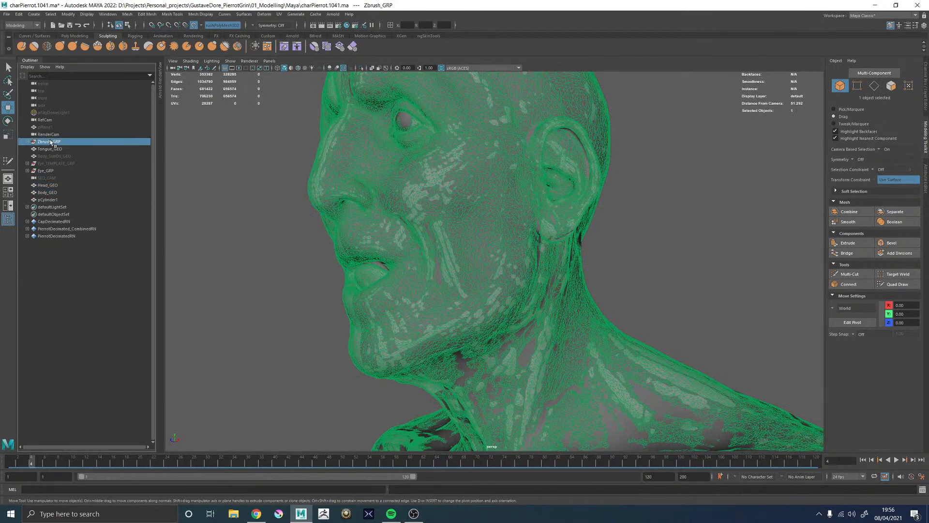
{"action": "key", "text": "h"}
{"action": "left_click", "coordinate": [194, 27]}
{"action": "right_click_drag", "start_coordinate": [452, 204], "coordinate": [410, 233], "text": "alt"}
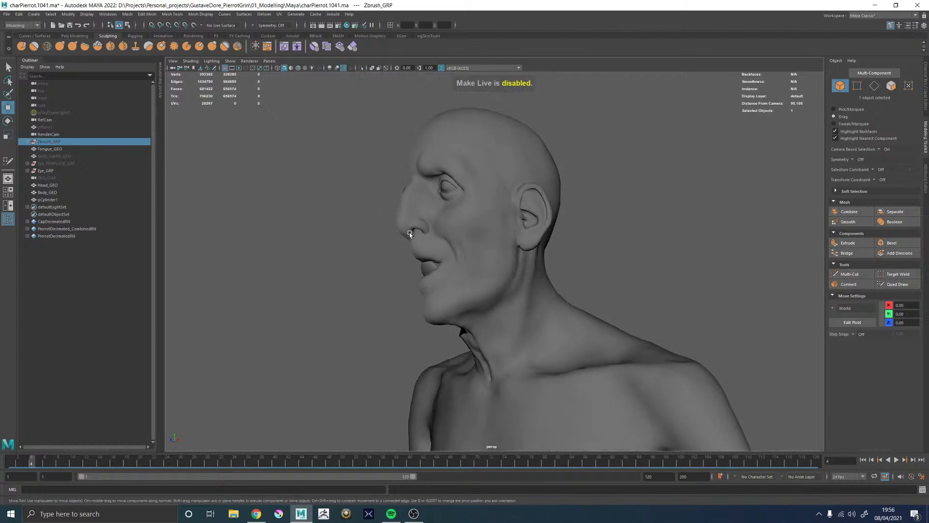
Add the half head mesh to the selection and delete its construction history
{"action": "left_click_drag", "start_coordinate": [409, 232], "coordinate": [493, 235], "text": "alt"}
{"action": "left_click", "coordinate": [492, 235], "text": "shift"}
{"action": "key", "text": "alt+shift+d"}
{"action": "left_click_drag", "start_coordinate": [581, 259], "coordinate": [551, 260], "text": "alt"}
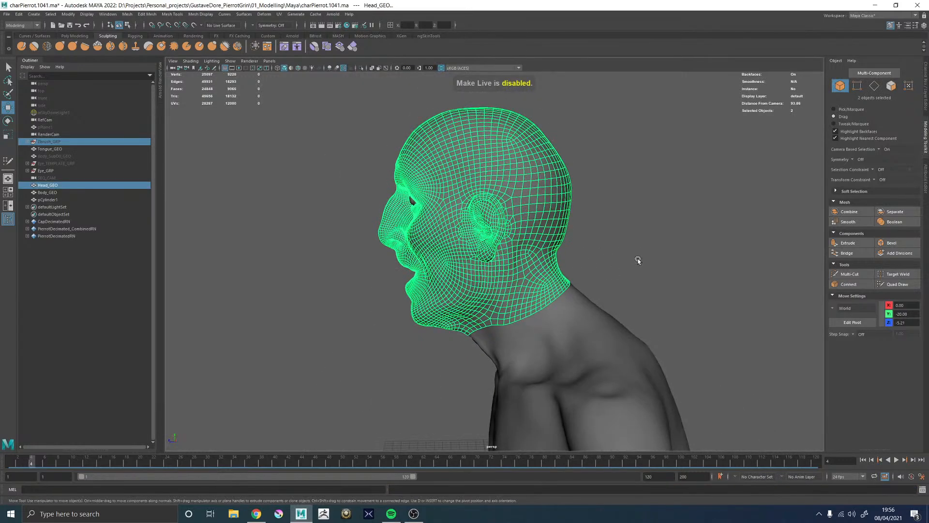
{"action": "left_click_drag", "start_coordinate": [638, 260], "coordinate": [659, 263], "text": "alt"}
{"action": "key", "text": "q"}
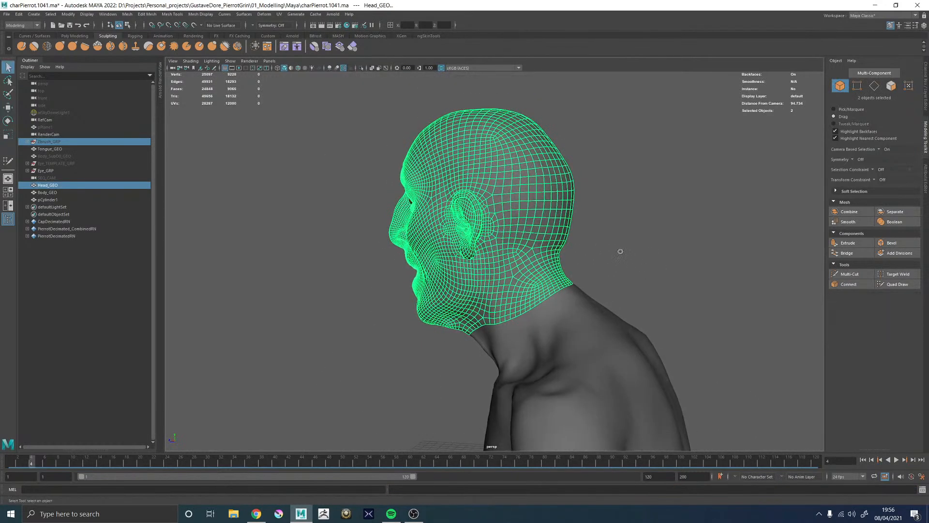
Highlight the body mesh with the half head to compare their wireframes from the front, and deselect both
{"action": "left_click_drag", "start_coordinate": [578, 269], "coordinate": [690, 268], "text": "alt"}
{"action": "left_click", "coordinate": [570, 398], "text": "shift"}
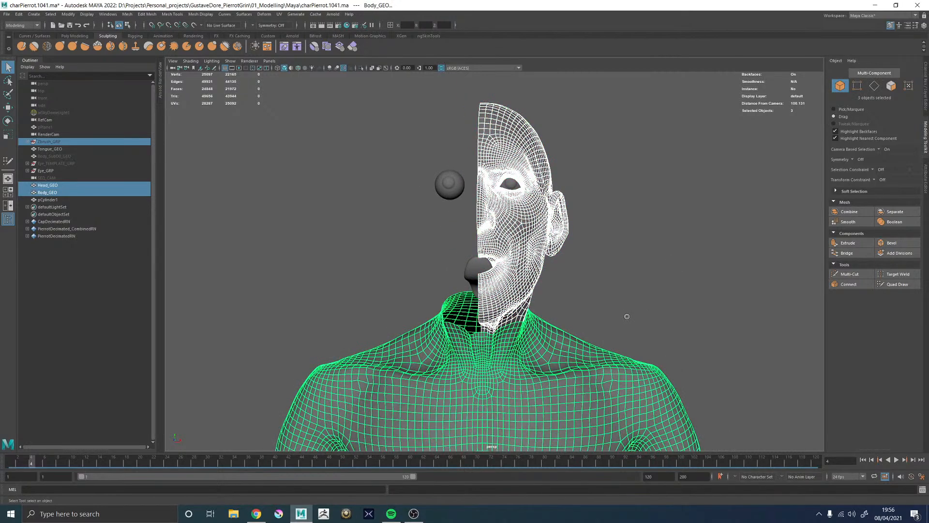
{"action": "left_click", "coordinate": [533, 231], "text": "ctrl"}
{"action": "left_click", "coordinate": [571, 347], "text": "ctrl"}
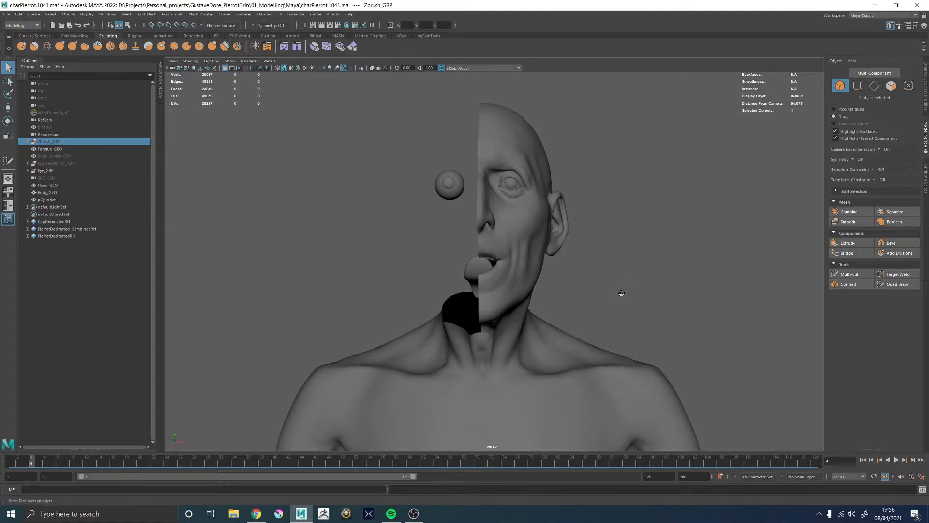
{"action": "left_click", "coordinate": [915, 25]}
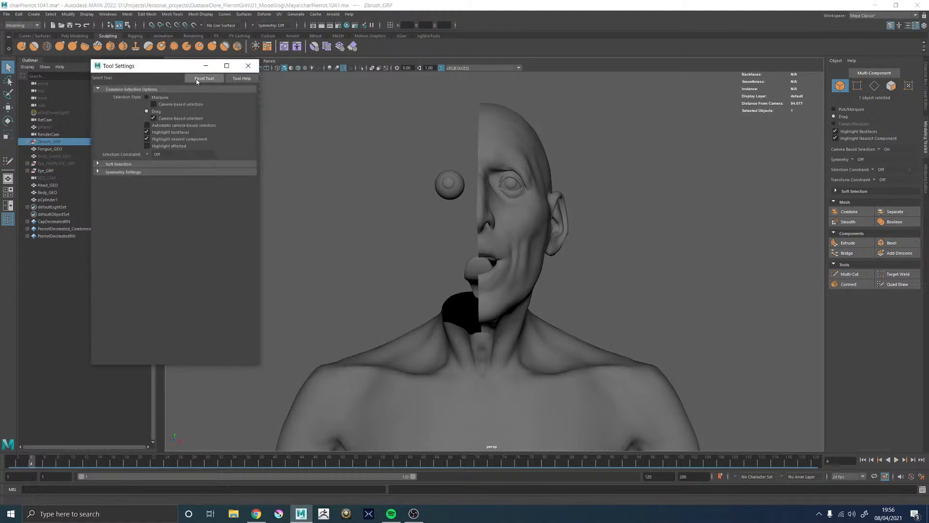
{"action": "left_click", "coordinate": [255, 66]}
{"action": "key", "text": "w"}
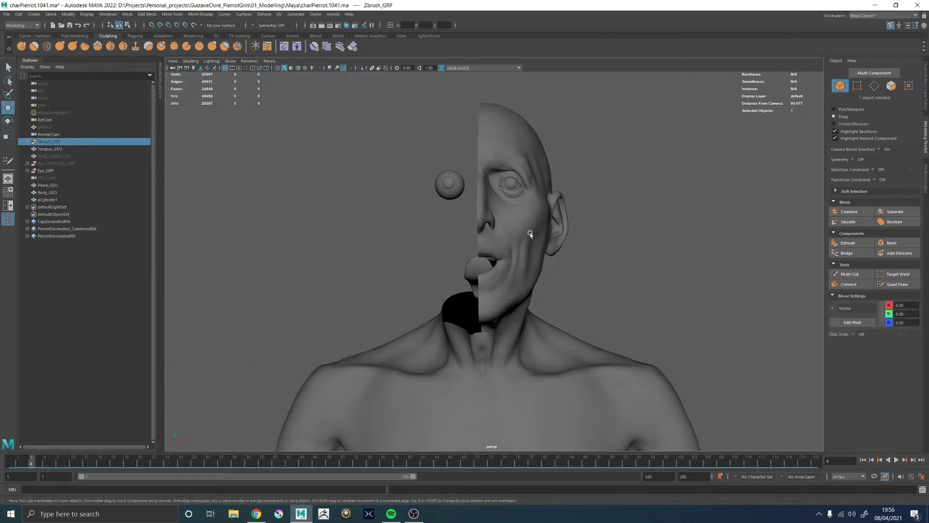
Highlight the half head and body meshes in turn to check how their edges meet at the neck
{"action": "left_click", "coordinate": [526, 232], "text": "shift"}
{"action": "left_click", "coordinate": [553, 363], "text": "shift"}
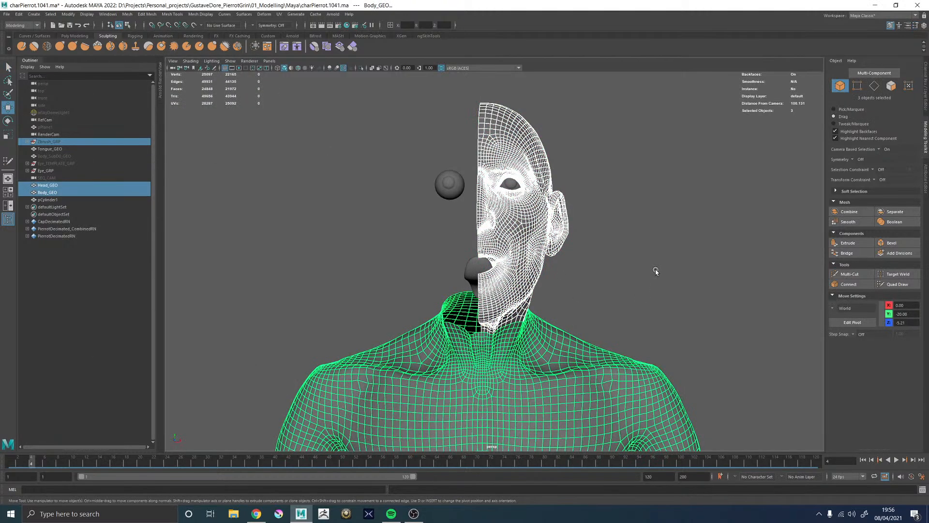
{"action": "left_click", "coordinate": [532, 362], "text": "shift"}
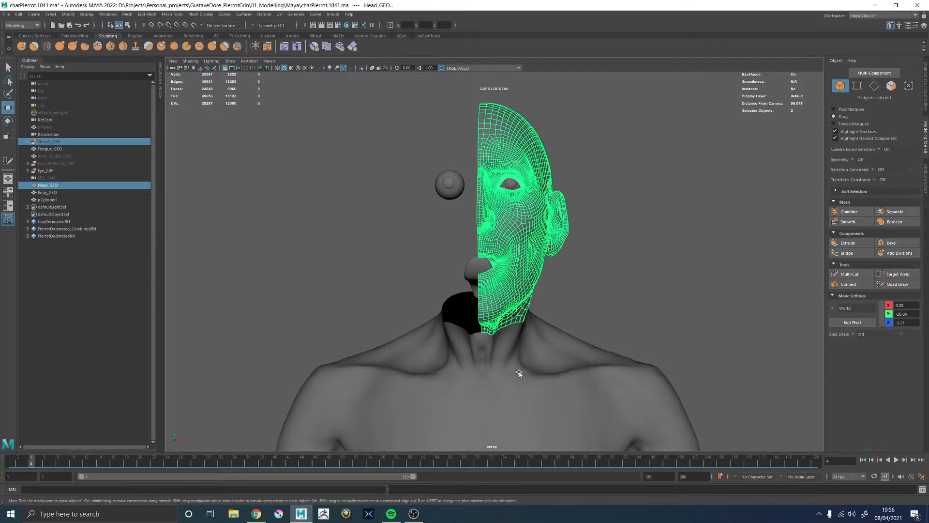
{"action": "left_click", "coordinate": [521, 374], "text": "shift"}
{"action": "left_click", "coordinate": [530, 290], "text": "shift"}
{"action": "left_click", "coordinate": [539, 340], "text": "shift"}
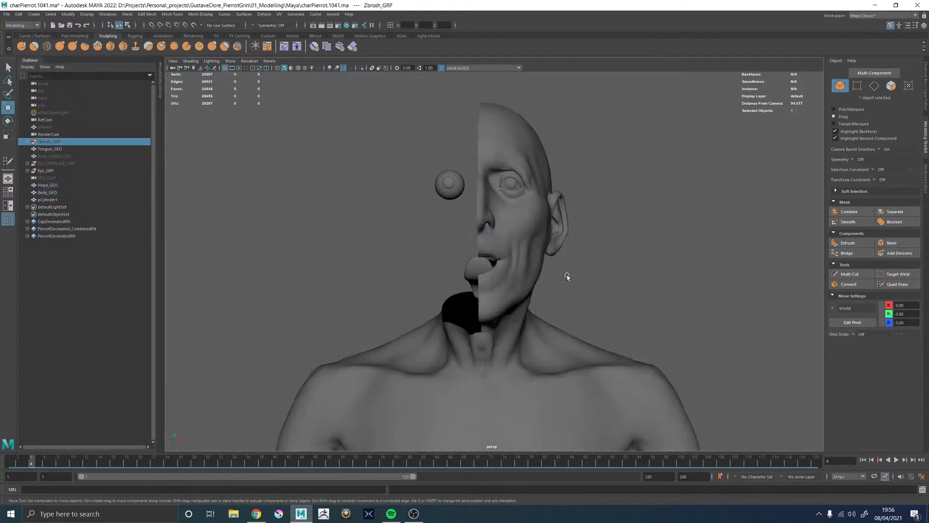
{"action": "left_click", "coordinate": [528, 263], "text": "shift"}
{"action": "scroll", "coordinate": [570, 265], "scroll_direction": "up", "scroll_amount": 3}
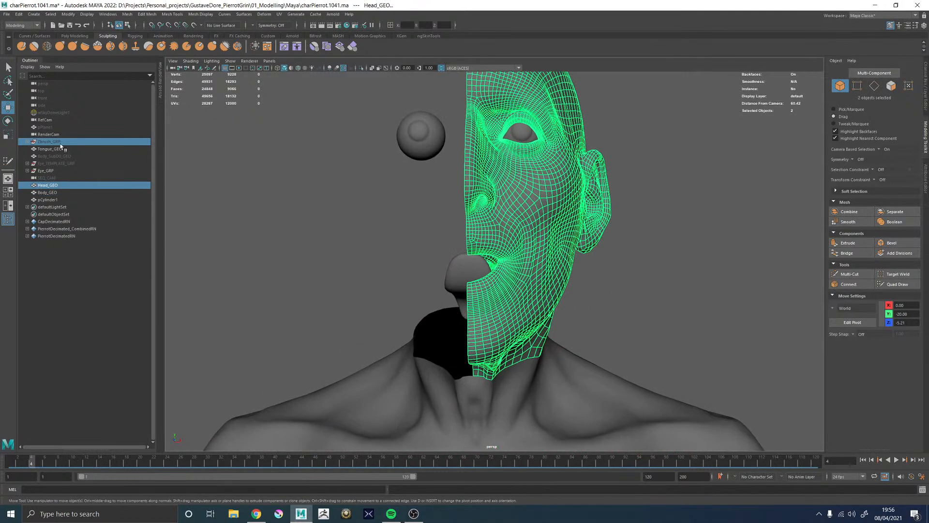
Mirror Head_GEO across the world X axis, merging the border with a 0.01 threshold
{"action": "left_click", "coordinate": [60, 143]}
{"action": "left_click", "coordinate": [55, 185]}
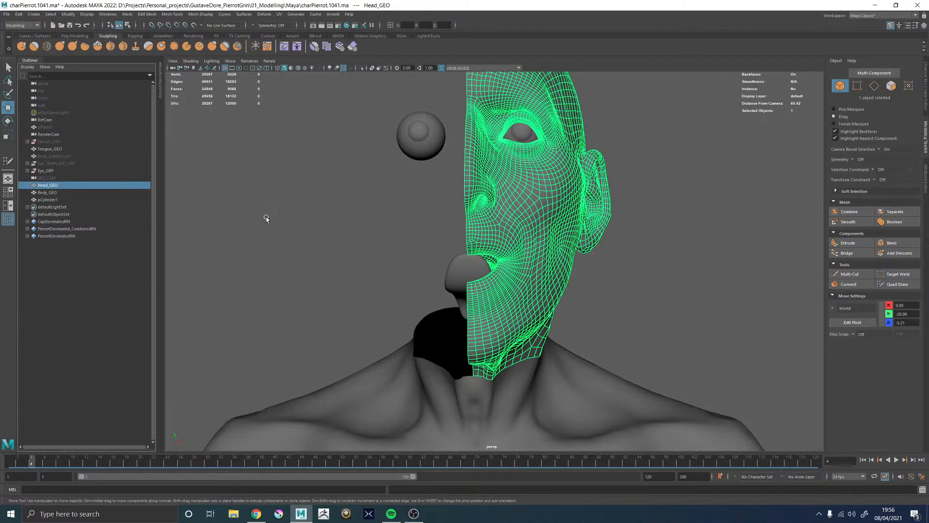
{"action": "key", "text": "f"}
{"action": "right_click_drag", "start_coordinate": [636, 207], "coordinate": [625, 291], "text": "shift"}
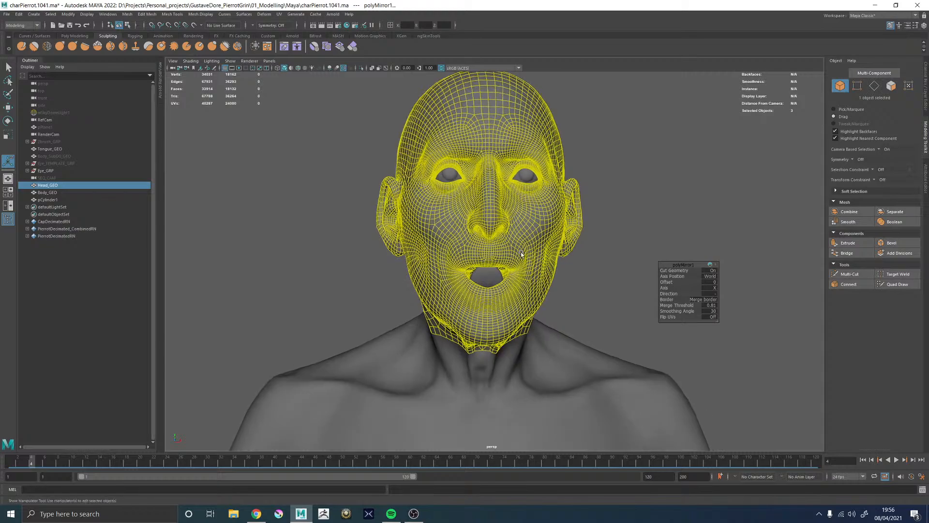
Examine the mirrored head's seam under the chin and highlight Body_GEO to compare the two neck borders
{"action": "right_click_drag", "start_coordinate": [522, 253], "coordinate": [698, 345], "text": "alt"}
{"action": "middle_click_drag", "start_coordinate": [489, 290], "coordinate": [496, 137], "text": "alt"}
{"action": "left_click_drag", "start_coordinate": [496, 137], "coordinate": [476, 122], "text": "alt"}
{"action": "right_click_drag", "start_coordinate": [599, 265], "coordinate": [539, 253], "text": "alt"}
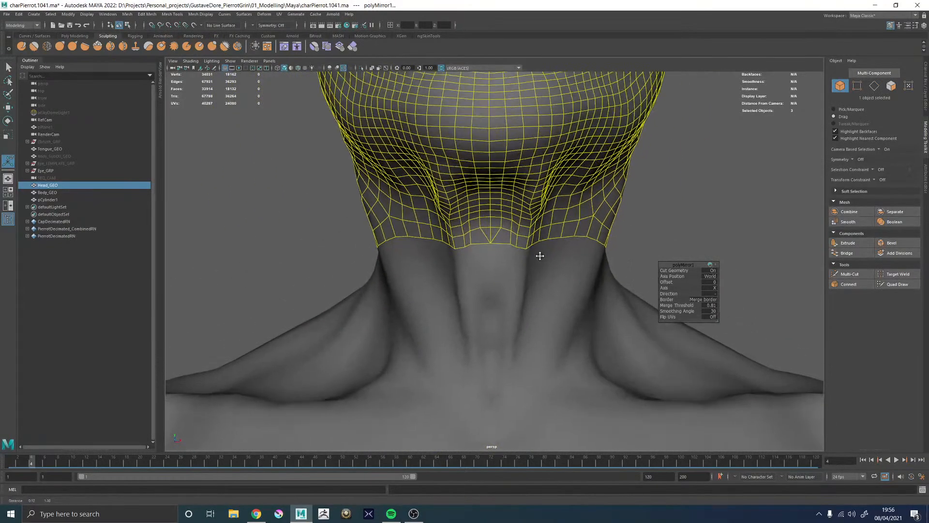
{"action": "left_click", "coordinate": [491, 284], "text": "shift"}
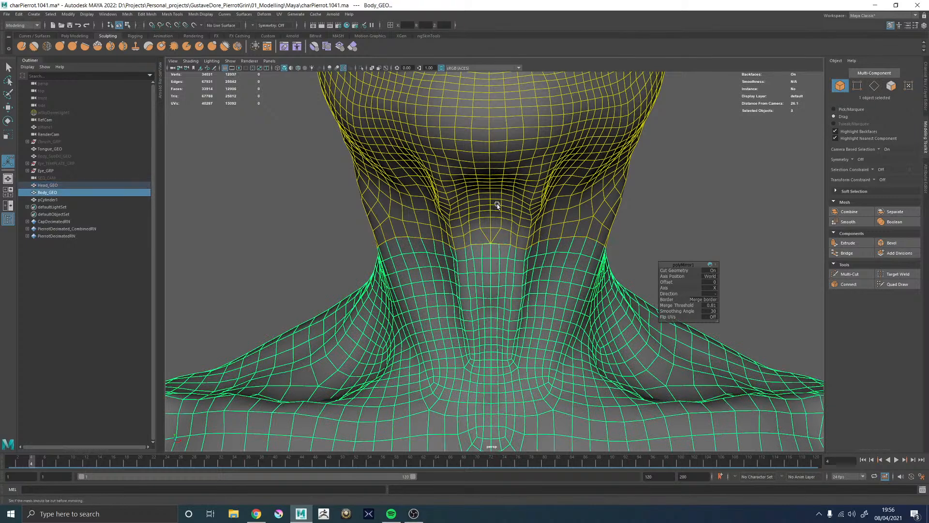
Set the merge threshold of the head's mirror operation to 0.1
{"action": "right_click_drag", "start_coordinate": [498, 204], "coordinate": [694, 203], "text": "alt"}
{"action": "left_click", "coordinate": [619, 260], "text": "shift"}
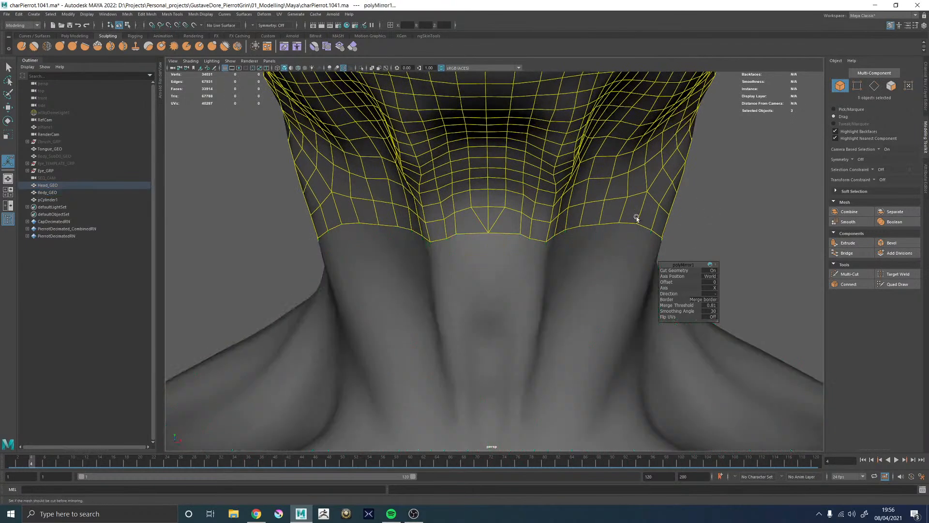
{"action": "left_click", "coordinate": [710, 306]}
{"action": "type", "text": "0.1"}
{"action": "key", "text": "Return"}
Inspect the mirrored head from the front and back, and highlight Head_GEO and Body_GEO in turn to compare their neck borders
{"action": "right_click_drag", "start_coordinate": [490, 233], "coordinate": [440, 155], "text": "alt"}
{"action": "middle_click_drag", "start_coordinate": [440, 155], "coordinate": [442, 421], "text": "alt"}
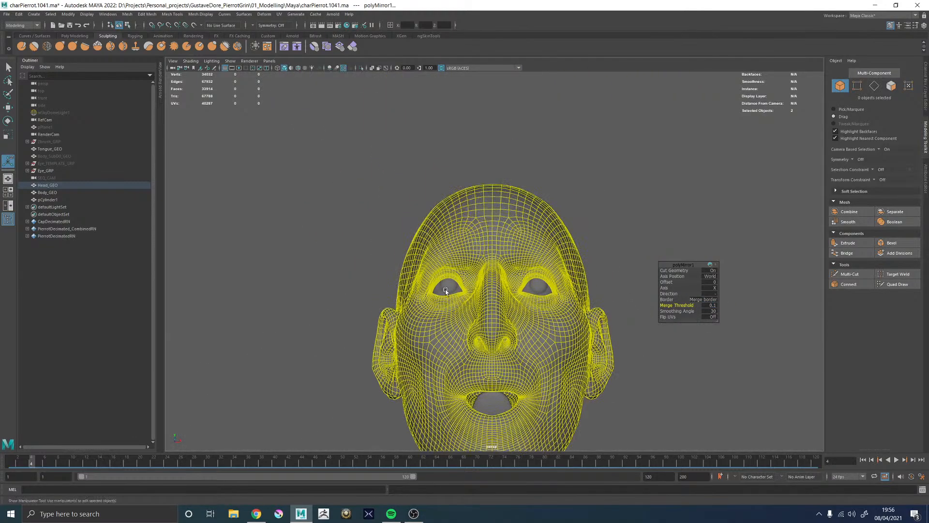
{"action": "left_click_drag", "start_coordinate": [446, 291], "coordinate": [817, 191], "text": "alt"}
{"action": "middle_click_drag", "start_coordinate": [420, 359], "coordinate": [439, 237], "text": "alt"}
{"action": "left_click_drag", "start_coordinate": [422, 321], "coordinate": [442, 290], "text": "alt"}
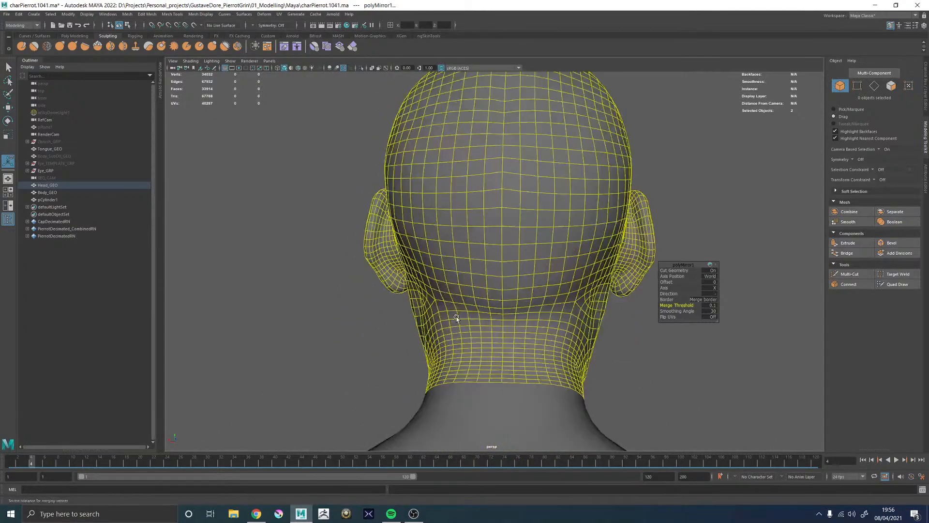
{"action": "key", "text": "q"}
{"action": "left_click", "coordinate": [496, 278]}
{"action": "key", "text": "w"}
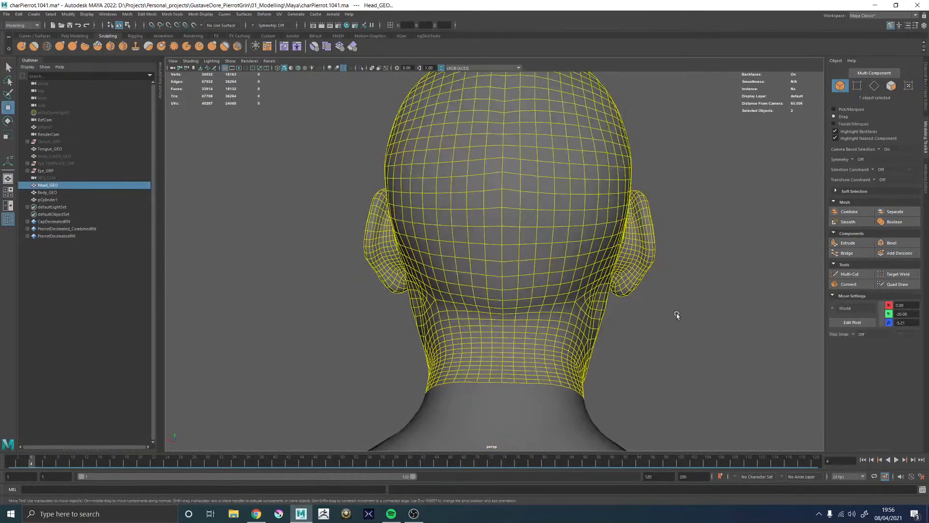
{"action": "middle_click_drag", "start_coordinate": [676, 377], "coordinate": [509, 288], "text": "alt"}
{"action": "left_click", "coordinate": [510, 289], "text": "shift"}
{"action": "right_click_drag", "start_coordinate": [727, 295], "coordinate": [309, 290], "text": "alt"}
{"action": "left_click_drag", "start_coordinate": [309, 290], "coordinate": [513, 291], "text": "alt"}
{"action": "right_click_drag", "start_coordinate": [413, 278], "coordinate": [630, 276], "text": "alt"}
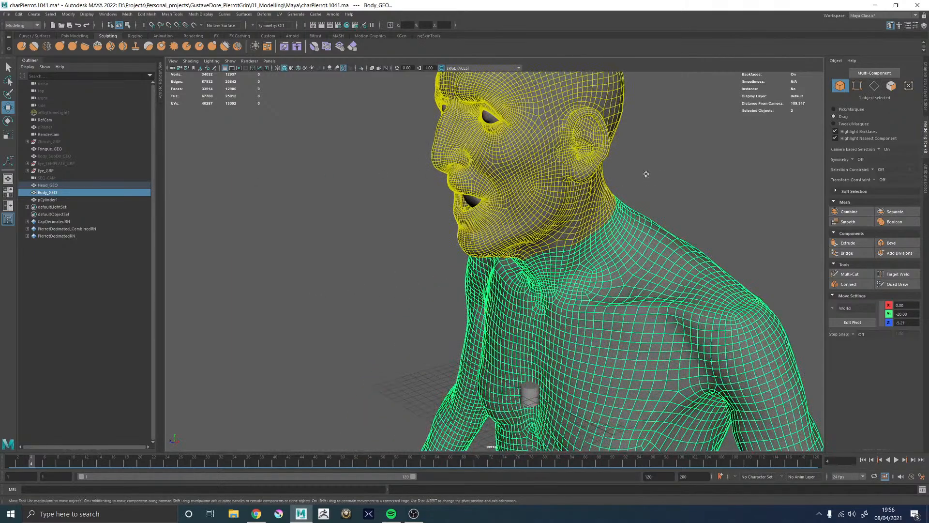
Save the scene as a new incremental version
{"action": "key", "text": "ctrl+alt+s"}
{"action": "left_click_drag", "start_coordinate": [619, 188], "coordinate": [618, 176], "text": "alt"}
Combine Head_GEO and Body_GEO into a single mesh
{"action": "key", "text": "q"}
{"action": "left_click", "coordinate": [548, 175], "text": "shift"}
{"action": "left_click", "coordinate": [574, 248], "text": "shift"}
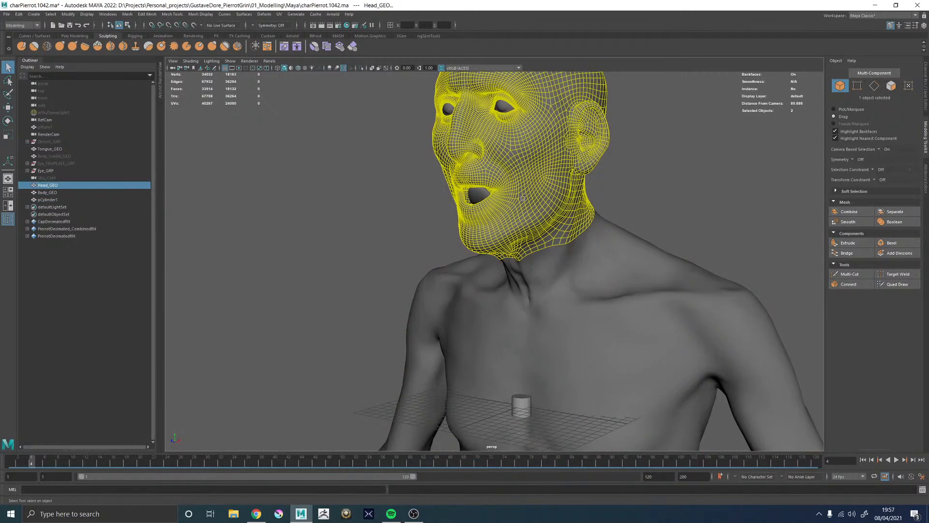
{"action": "left_click", "coordinate": [53, 185]}
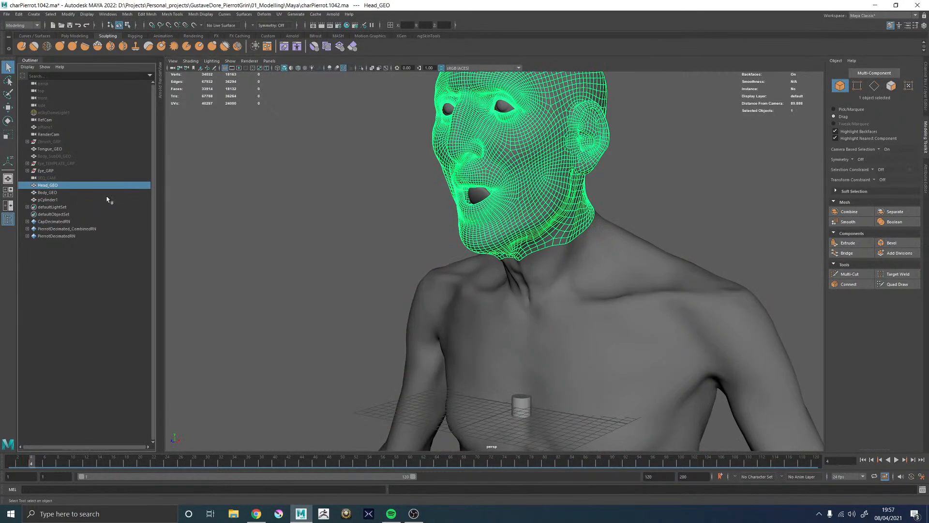
{"action": "left_click", "coordinate": [603, 254], "text": "shift"}
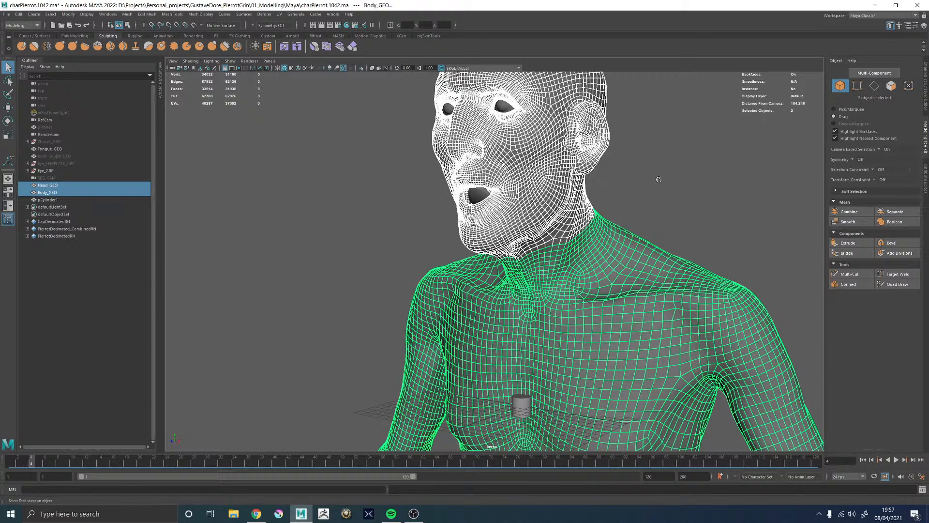
{"action": "right_click_drag", "start_coordinate": [658, 177], "coordinate": [639, 330], "text": "shift"}
Select the edge loop along the neck seam of the combined mesh and check it with soft selection off and on
{"action": "left_click_drag", "start_coordinate": [537, 249], "coordinate": [597, 238], "text": "alt"}
{"action": "right_click_drag", "start_coordinate": [597, 239], "coordinate": [750, 394], "text": "alt"}
{"action": "right_click_drag", "start_coordinate": [397, 266], "coordinate": [415, 246]}
{"action": "left_click", "coordinate": [401, 265]}
{"action": "double_click", "coordinate": [398, 258]}
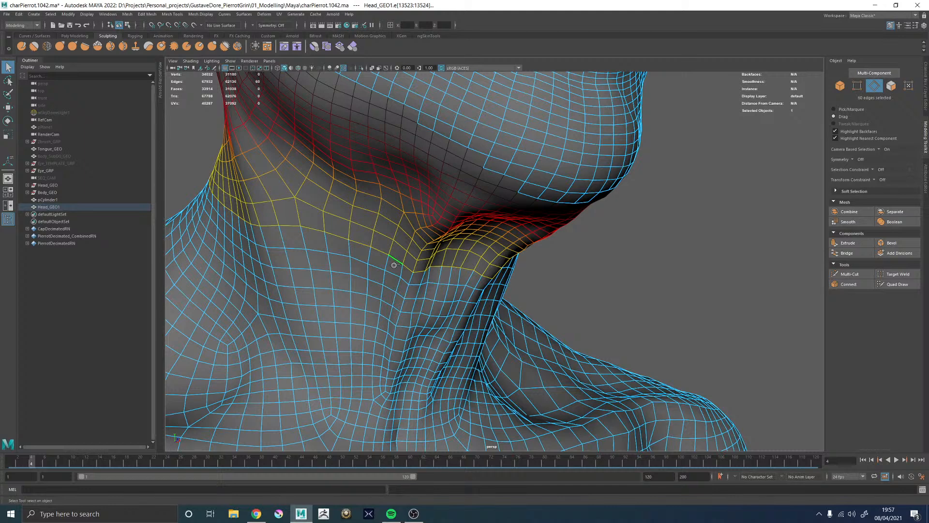
{"action": "key", "text": "b"}
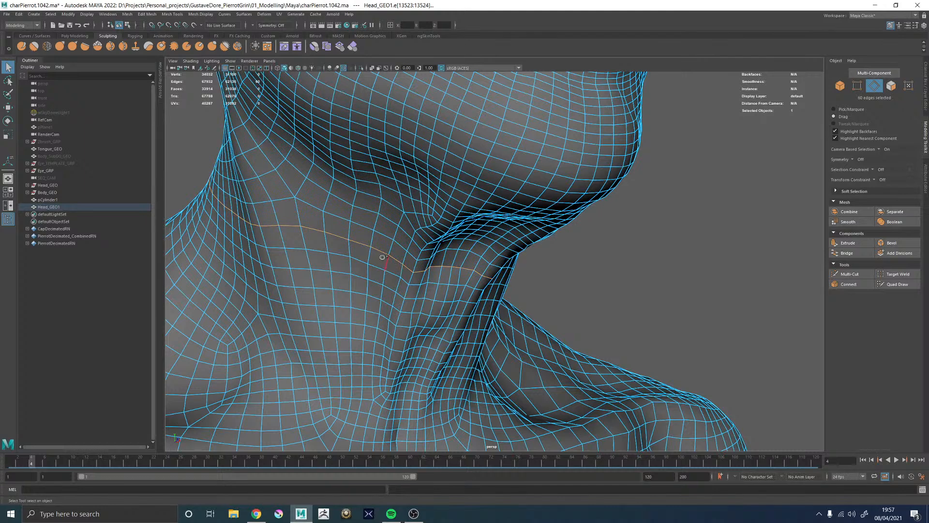
{"action": "key", "text": "b"}
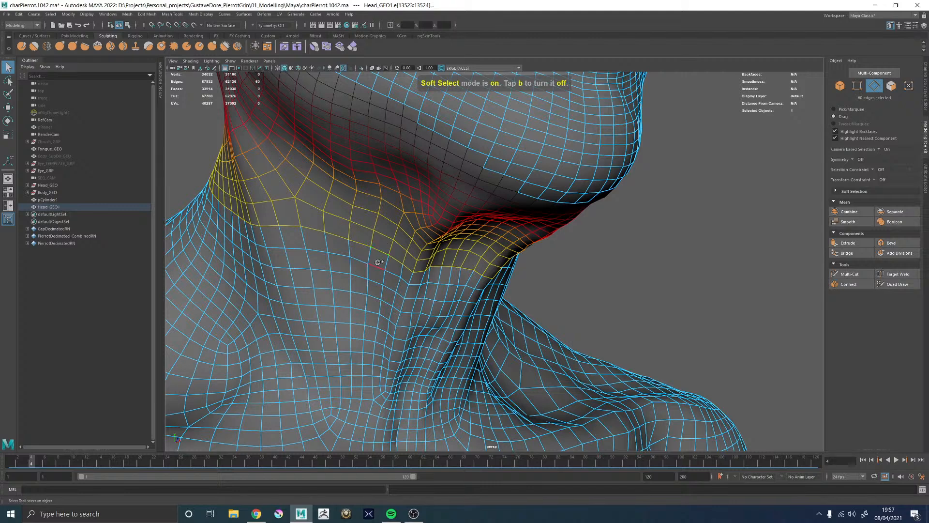
Return to object mode and select the whole combined head and body mesh
{"action": "right_click_drag", "start_coordinate": [419, 220], "coordinate": [451, 192]}
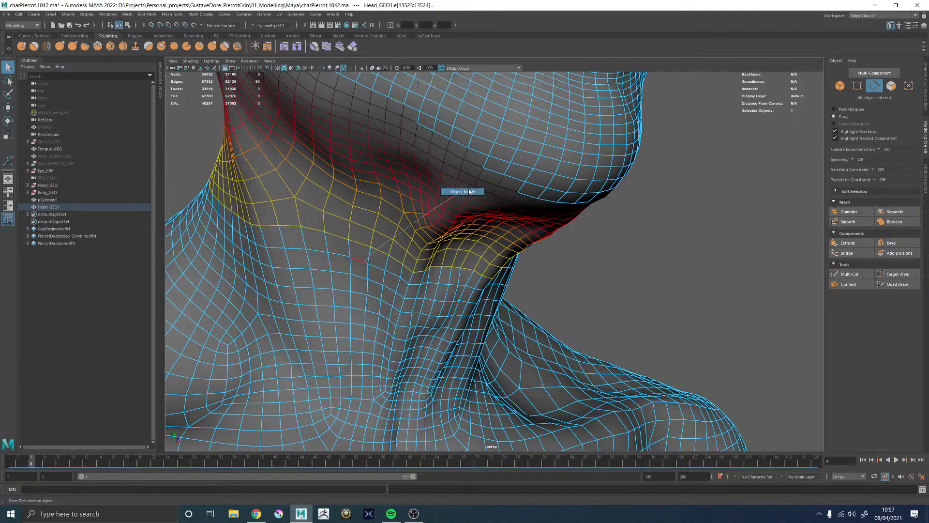
{"action": "left_click", "coordinate": [622, 320]}
{"action": "left_click", "coordinate": [420, 283]}
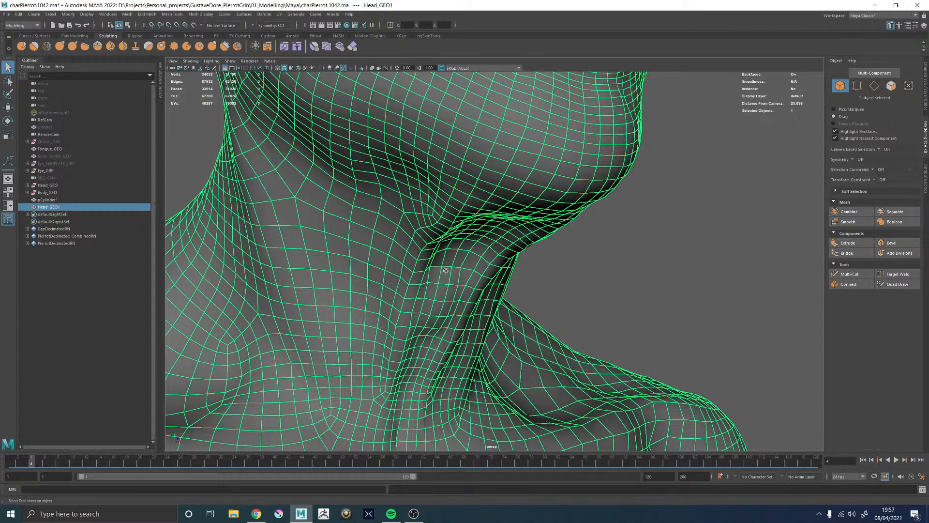
{"action": "mouse_move", "coordinate": [430, 265]}
{"action": "right_mouse_down"}
{"action": "mouse_move", "coordinate": [462, 266]}
{"action": "mouse_move", "coordinate": [425, 264]}
{"action": "right_mouse_up"}
{"action": "right_click_drag", "start_coordinate": [424, 265], "coordinate": [405, 274], "text": "alt"}
{"action": "left_click_drag", "start_coordinate": [405, 275], "coordinate": [465, 278], "text": "alt"}
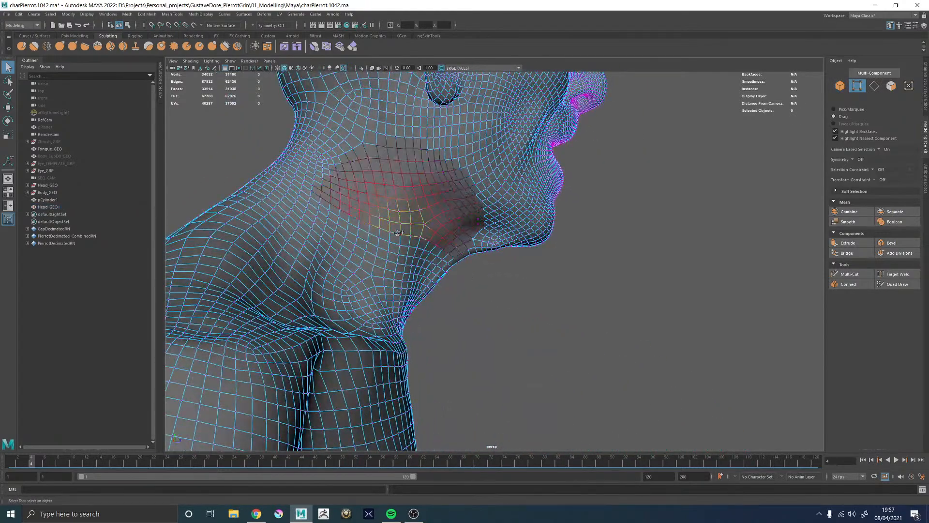
{"action": "left_click", "coordinate": [389, 234]}
{"action": "double_click", "coordinate": [399, 236], "text": "shift"}
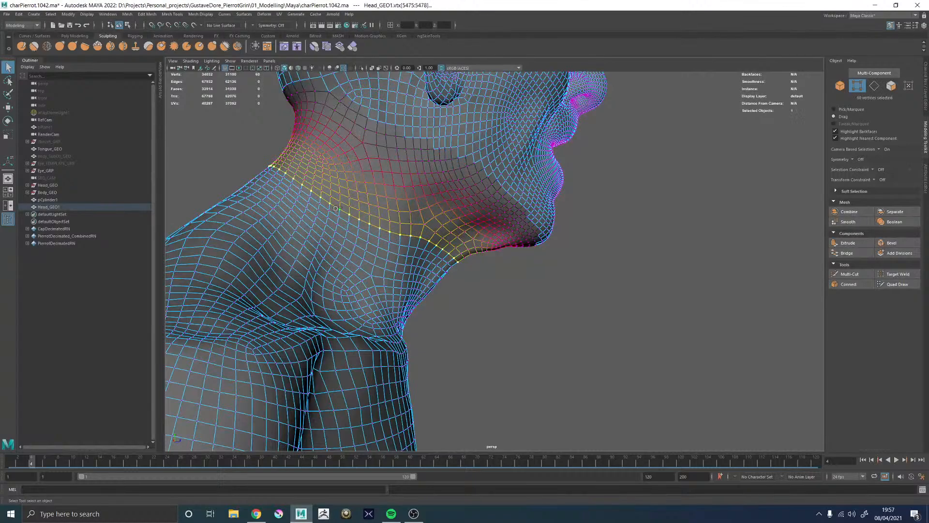
{"action": "right_click_drag", "start_coordinate": [573, 250], "coordinate": [426, 247], "text": "alt"}
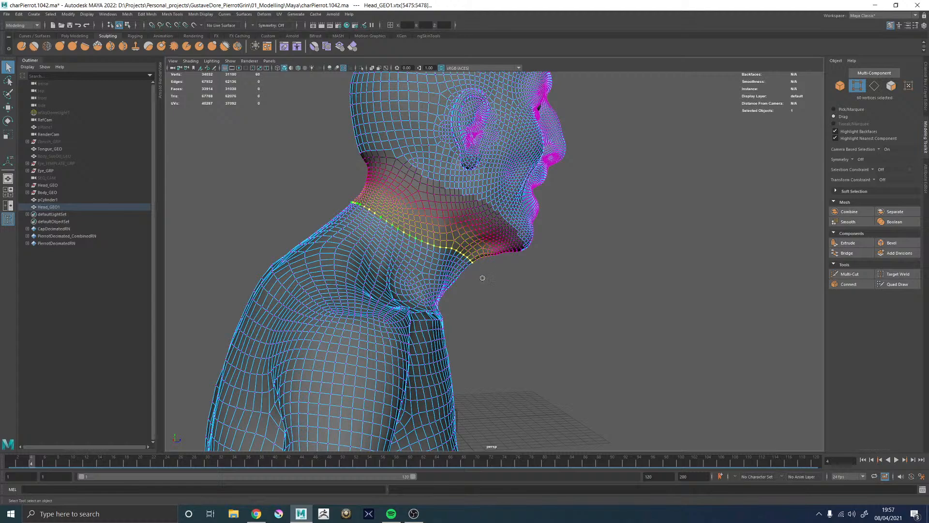
{"action": "left_click_drag", "start_coordinate": [482, 278], "coordinate": [509, 290], "text": "ctrl"}
{"action": "left_click_drag", "start_coordinate": [380, 213], "coordinate": [330, 193], "text": "shift"}
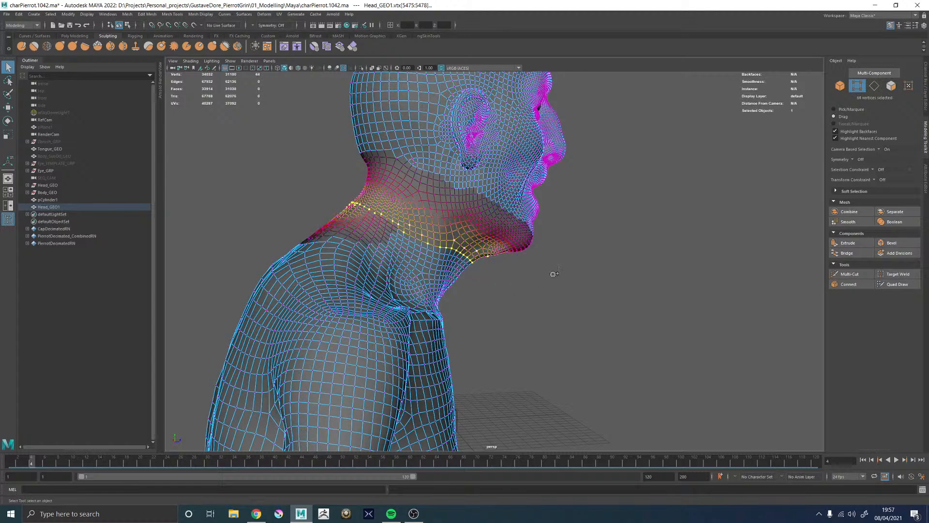
{"action": "left_click_drag", "start_coordinate": [611, 285], "coordinate": [513, 298], "text": "alt"}
{"action": "key", "text": "w"}
{"action": "right_click_drag", "start_coordinate": [646, 201], "coordinate": [671, 178]}
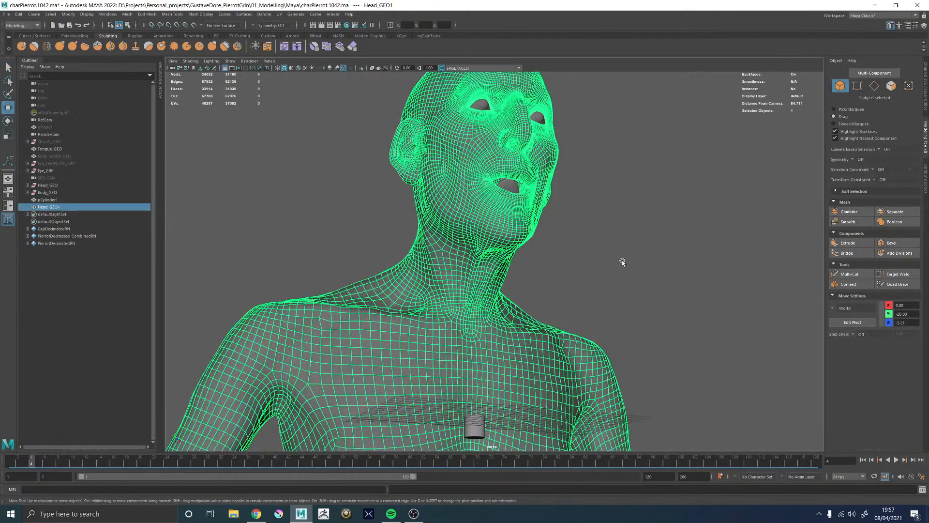
Save the scene with nothing selected and close Maya, discarding any remaining changes
{"action": "left_click", "coordinate": [622, 262]}
{"action": "key", "text": "ctrl+s"}
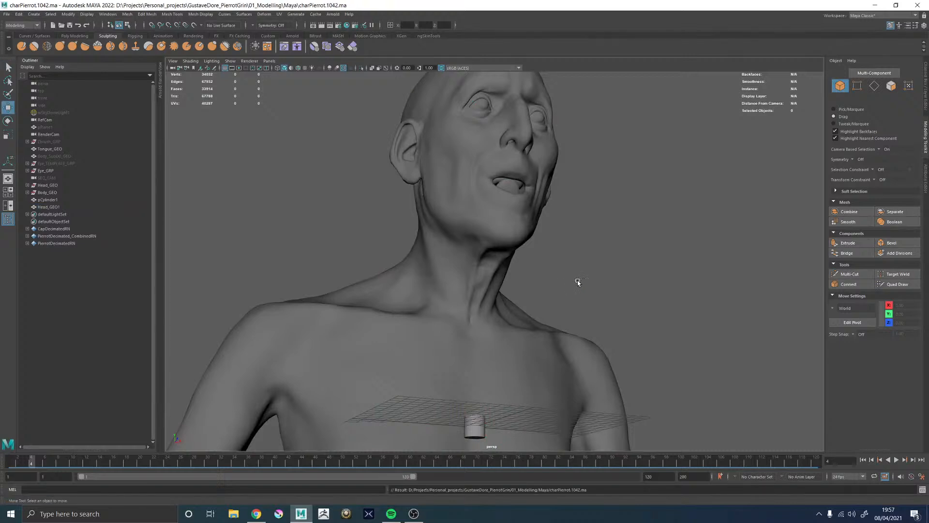
{"action": "left_click_drag", "start_coordinate": [578, 282], "coordinate": [633, 269], "text": "alt"}
{"action": "left_click", "coordinate": [917, 5]}
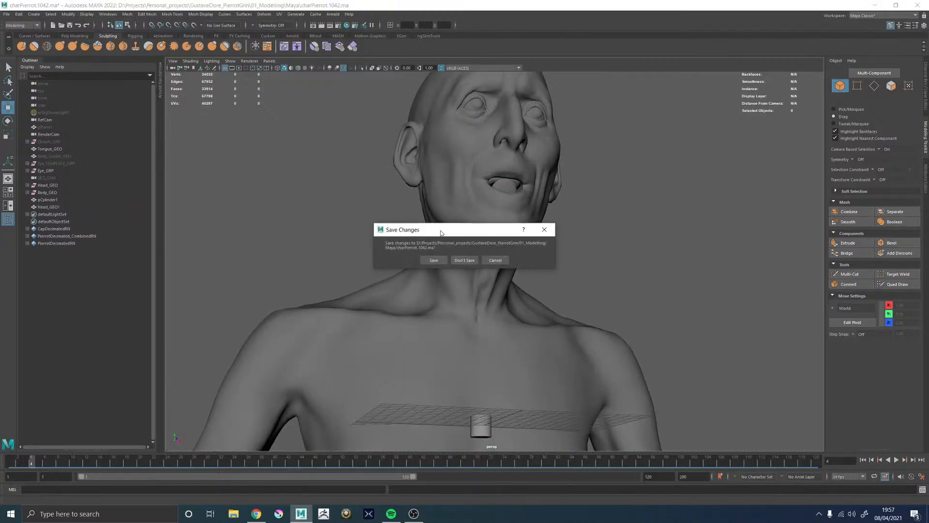
{"action": "left_click", "coordinate": [465, 261]}
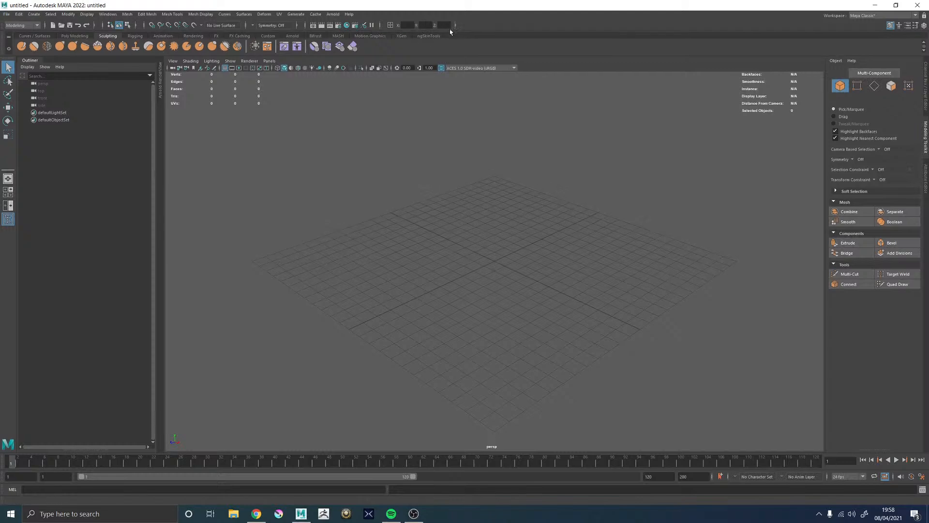
Open the scene charPierrot.1042.ma from the project's 01_Modelling/Maya folder
{"action": "left_click", "coordinate": [7, 14]}
{"action": "left_click", "coordinate": [26, 33]}
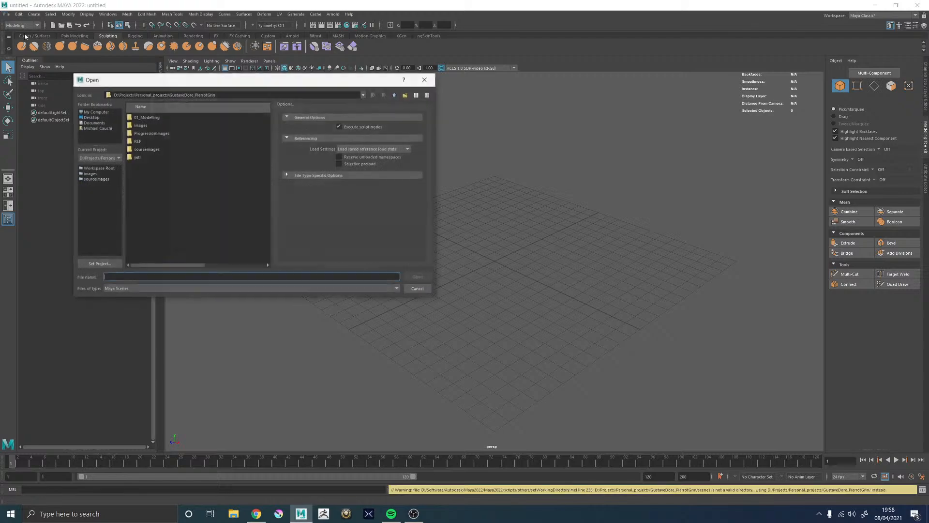
{"action": "double_click", "coordinate": [151, 117]}
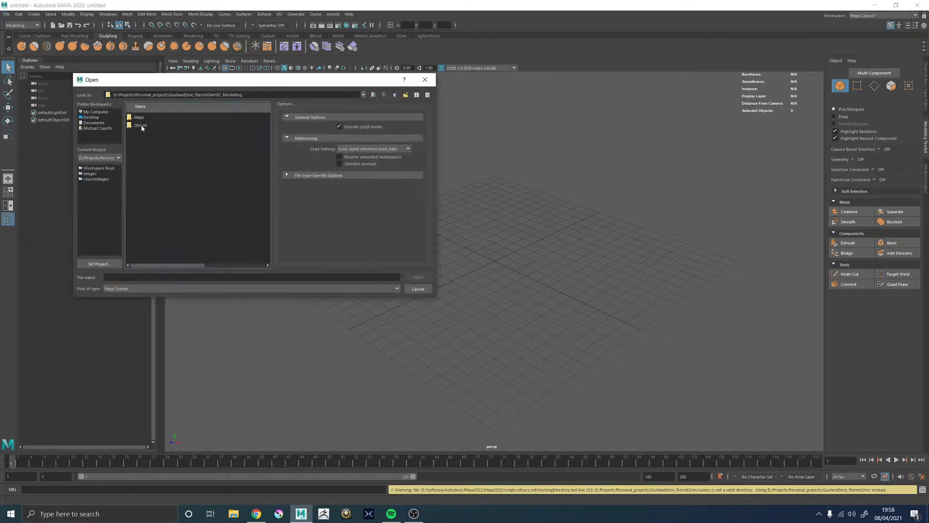
{"action": "double_click", "coordinate": [139, 117]}
{"action": "scroll", "coordinate": [168, 219], "scroll_direction": "down", "scroll_amount": 5}
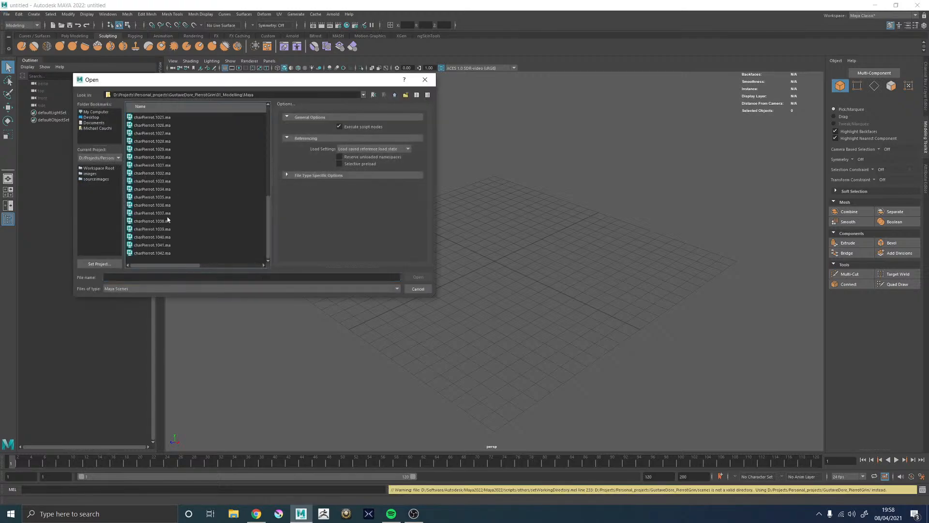
{"action": "double_click", "coordinate": [162, 253]}
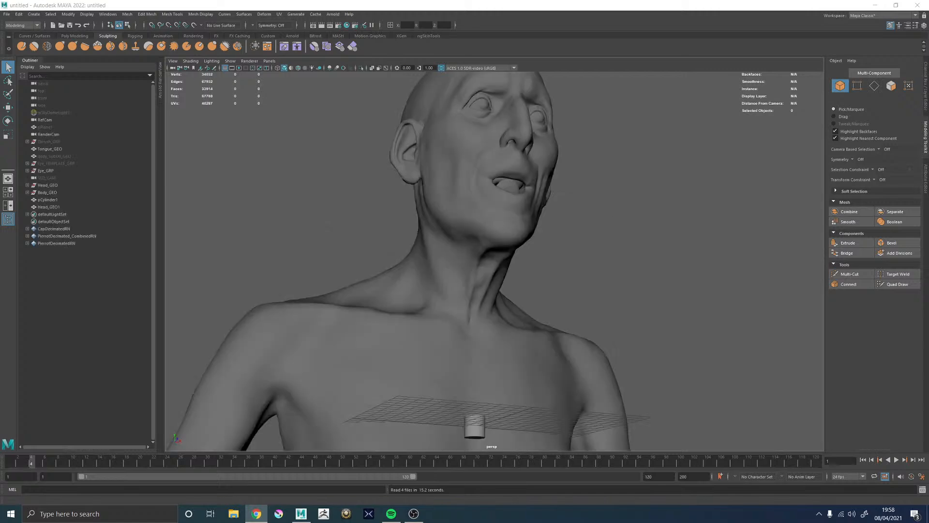
Select the combined head and body mesh Head_GEO1 and rename it Body_GEO1
{"action": "left_click", "coordinate": [453, 274]}
{"action": "left_click", "coordinate": [623, 284]}
{"action": "left_click_drag", "start_coordinate": [411, 247], "coordinate": [433, 263], "text": "alt"}
{"action": "right_click_drag", "start_coordinate": [433, 263], "coordinate": [465, 271], "text": "alt"}
{"action": "left_click", "coordinate": [342, 240]}
{"action": "double_click", "coordinate": [48, 207]}
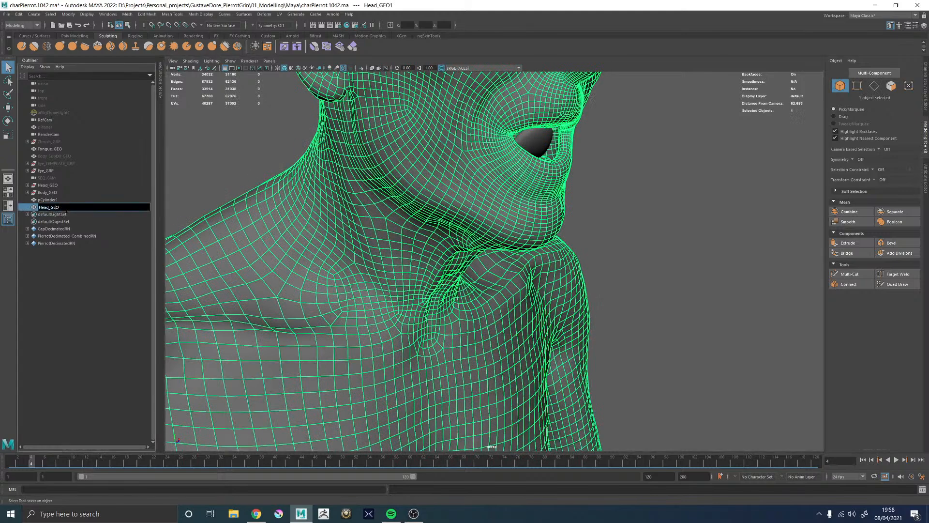
{"action": "key", "text": "Home"}
{"action": "key", "text": "Delete"}
{"action": "key", "text": "Delete"}
{"action": "key", "text": "Delete"}
{"action": "key", "text": "Delete"}
{"action": "type", "text": "Body"}
{"action": "key", "text": "Return"}
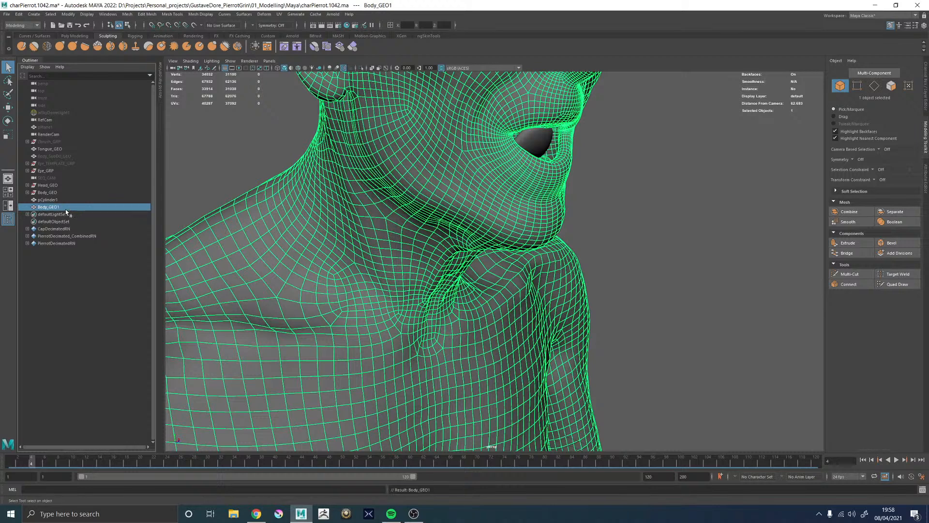
Delete the combined mesh's construction history and rename the mesh Body_GEO
{"action": "key", "text": "alt+shift+d"}
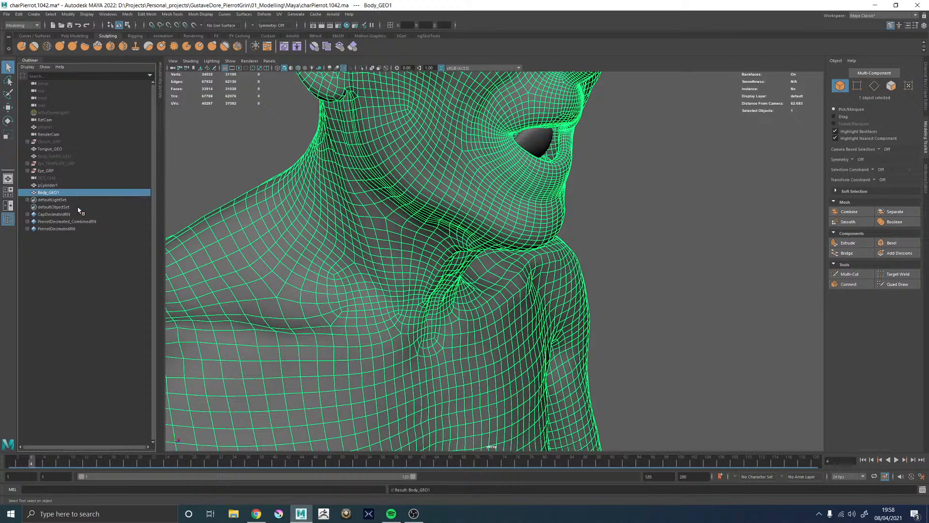
{"action": "double_click", "coordinate": [48, 193]}
{"action": "key", "text": "End"}
{"action": "key", "text": "BackSpace"}
{"action": "key", "text": "Return"}
Select the open border edges around the neck of Body_GEO and merge them with Merge Border Edges
{"action": "left_click_drag", "start_coordinate": [411, 208], "coordinate": [468, 214], "text": "alt"}
{"action": "right_click_drag", "start_coordinate": [468, 213], "coordinate": [544, 186], "text": "alt"}
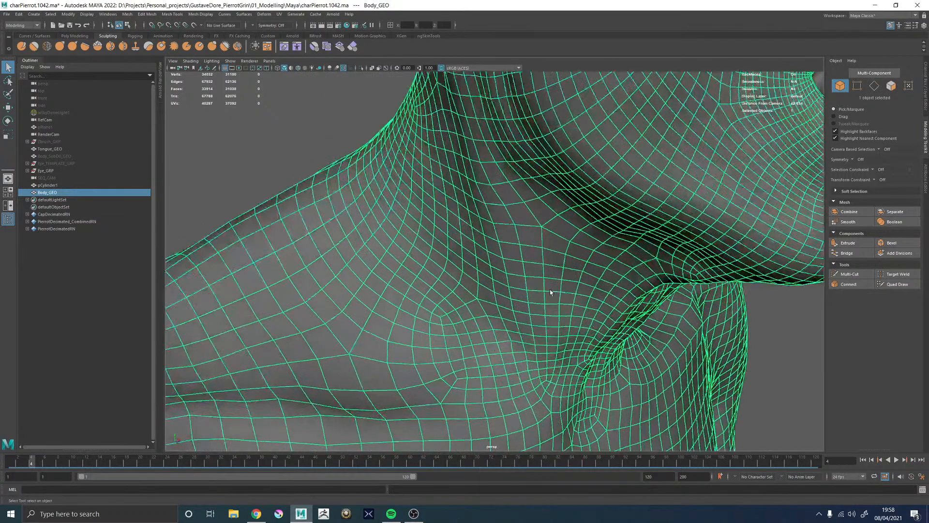
{"action": "key", "text": "F10"}
{"action": "right_click_drag", "start_coordinate": [537, 249], "coordinate": [578, 221]}
{"action": "left_click", "coordinate": [335, 156]}
{"action": "left_click_drag", "start_coordinate": [405, 250], "coordinate": [478, 265], "text": "alt"}
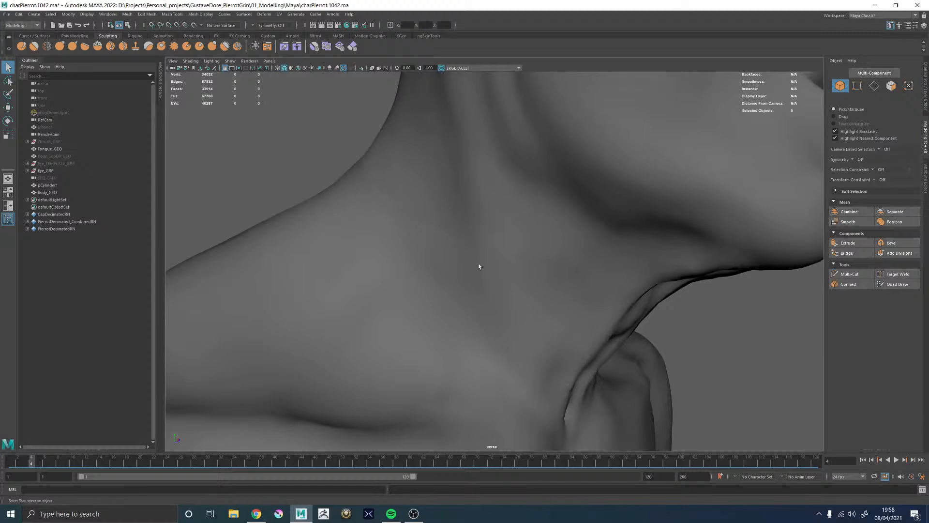
{"action": "left_click", "coordinate": [496, 224]}
{"action": "key", "text": "F10"}
{"action": "left_click", "coordinate": [500, 258]}
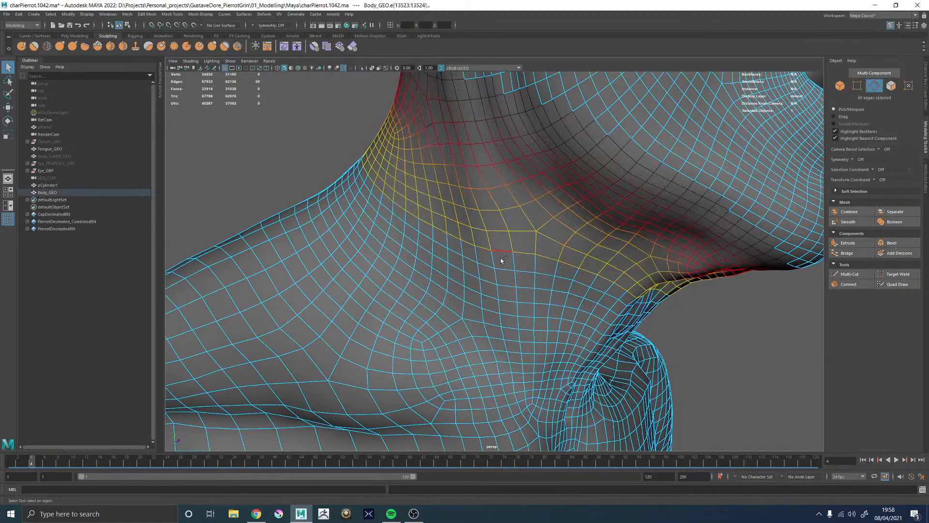
{"action": "right_click_drag", "start_coordinate": [323, 157], "coordinate": [355, 126], "text": "shift"}
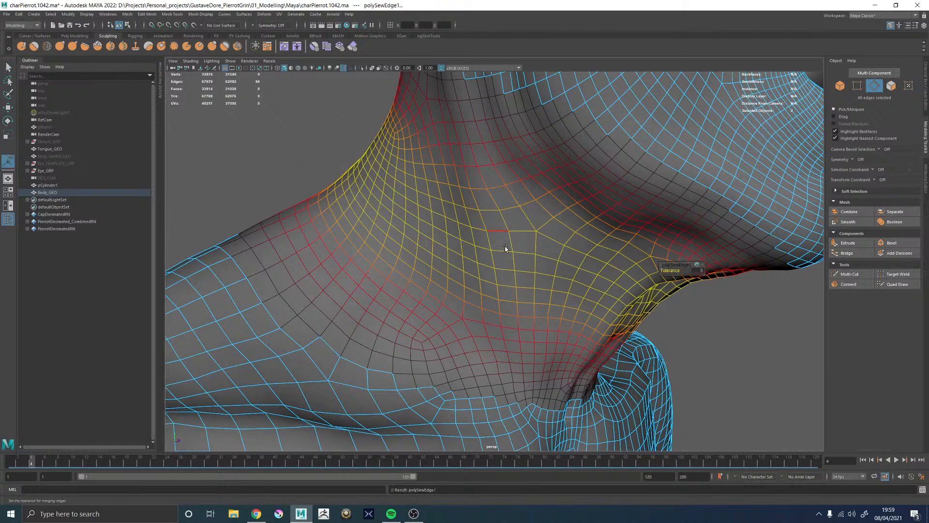
Set the neck seam's edge merge tolerance to 1 and return to object mode
{"action": "left_click", "coordinate": [696, 271]}
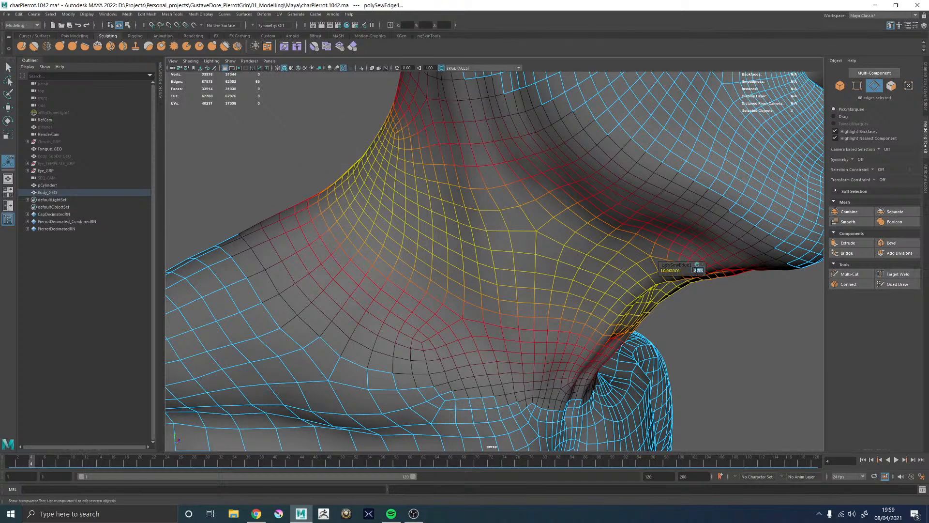
{"action": "type", "text": "1"}
{"action": "key", "text": "Return"}
{"action": "key", "text": "F8"}
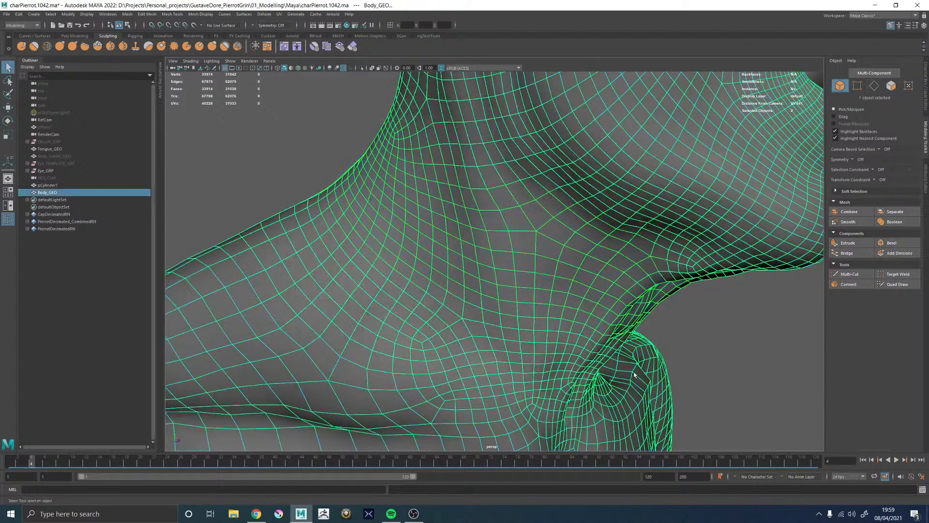
Check the neck seam in smooth mesh preview, suppressing the high face count prompt, and restore the unsmoothed display
{"action": "key", "text": "3"}
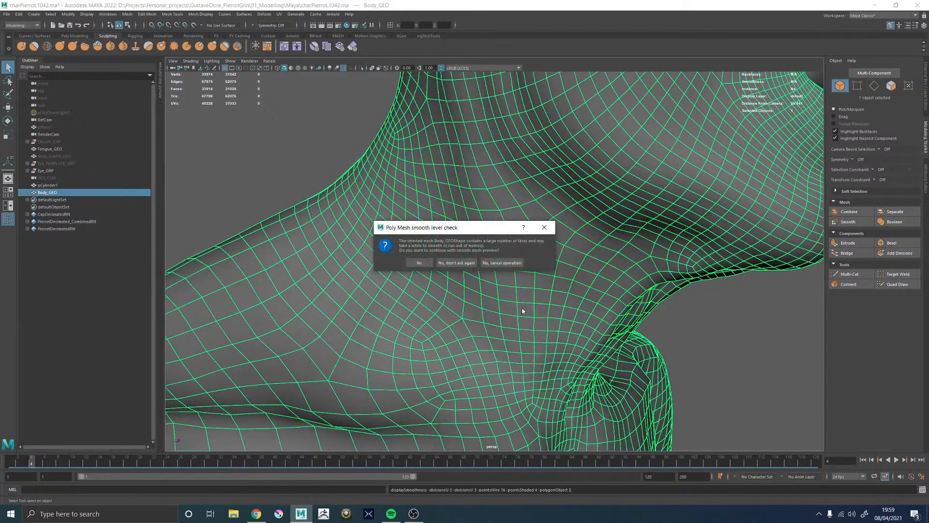
{"action": "left_click", "coordinate": [468, 264]}
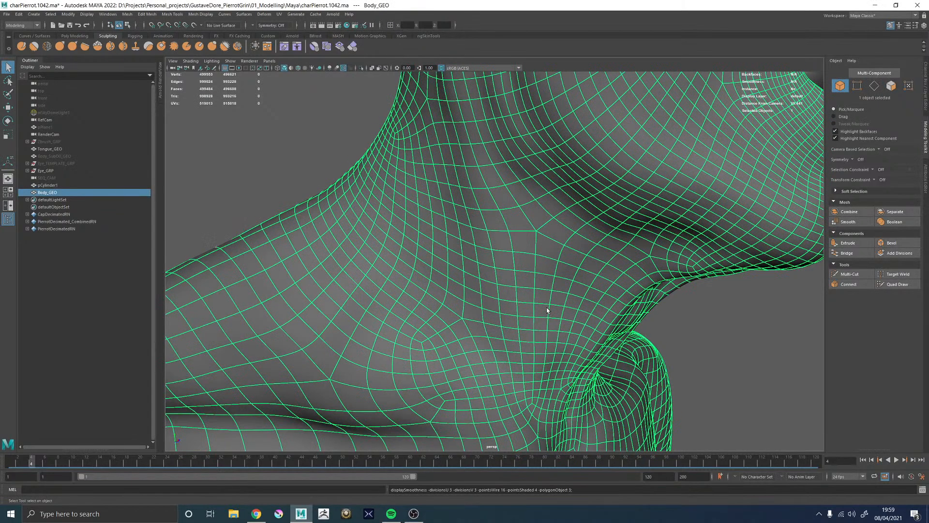
{"action": "scroll", "coordinate": [550, 310], "scroll_direction": "down", "scroll_amount": 4}
{"action": "left_click", "coordinate": [668, 333]}
{"action": "left_click_drag", "start_coordinate": [667, 333], "coordinate": [578, 335], "text": "alt"}
{"action": "left_click", "coordinate": [578, 335]}
{"action": "key", "text": "1"}
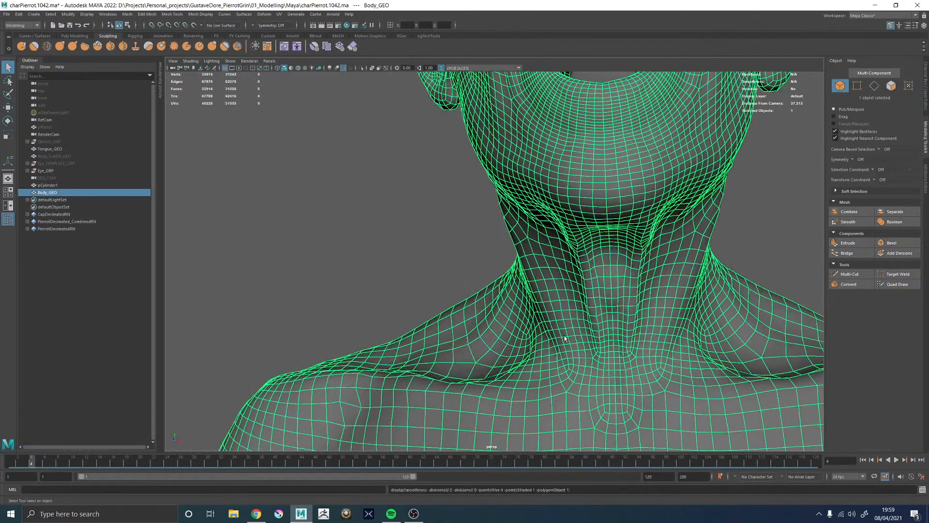
Apply Set to Face and Soften Edge to the normals of Body_GEO, and deselect the mesh
{"action": "left_click", "coordinate": [759, 236]}
{"action": "scroll", "coordinate": [629, 286], "scroll_direction": "down", "scroll_amount": 2}
{"action": "left_click_drag", "start_coordinate": [610, 287], "coordinate": [552, 307], "text": "alt"}
{"action": "left_click", "coordinate": [551, 306]}
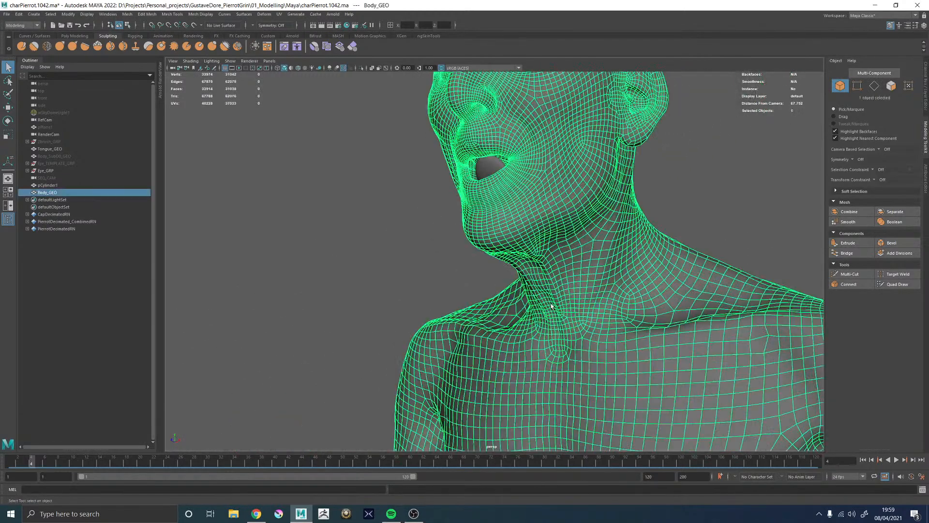
{"action": "left_click", "coordinate": [201, 14]}
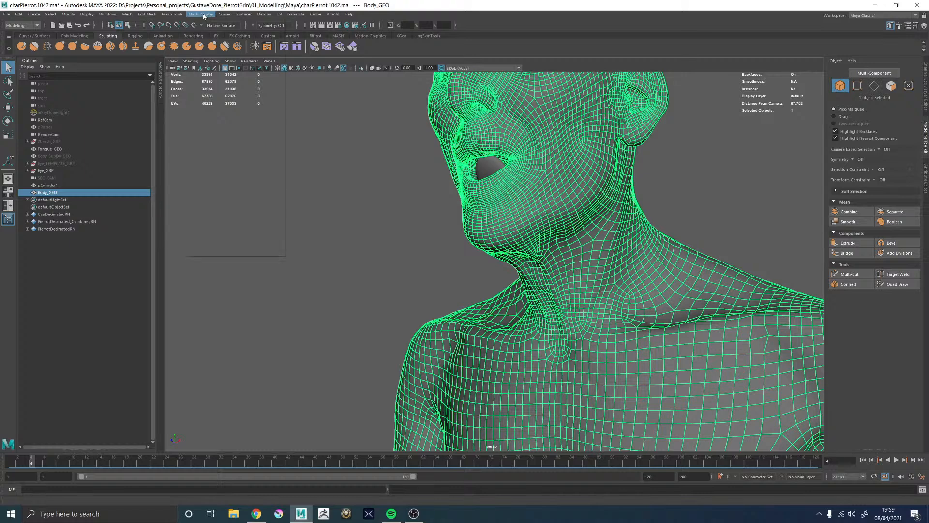
{"action": "left_click", "coordinate": [206, 27]}
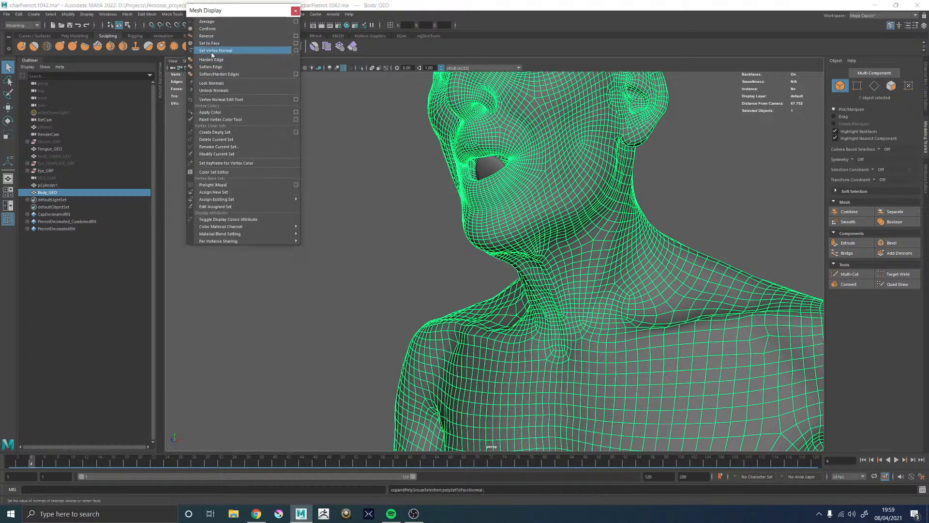
{"action": "left_click", "coordinate": [210, 69]}
{"action": "left_click", "coordinate": [295, 11]}
{"action": "left_click", "coordinate": [384, 198]}
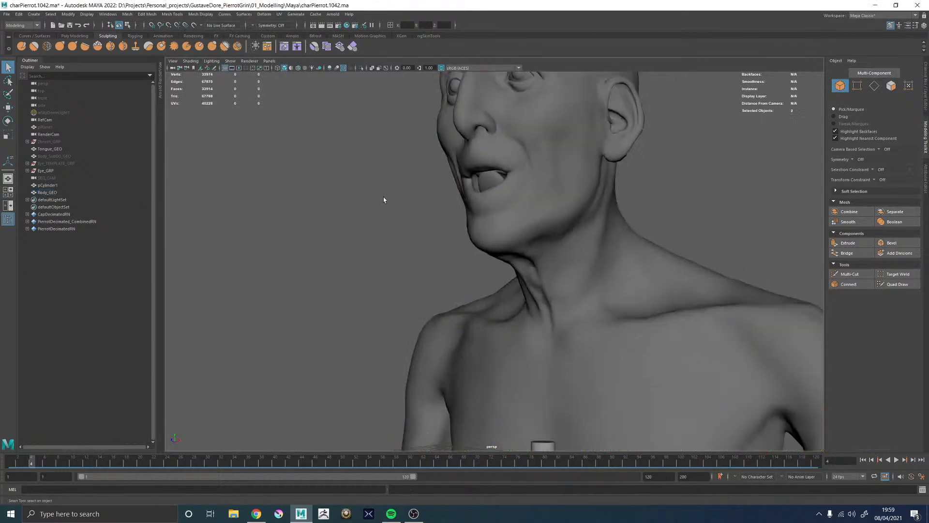
Examine the shaded body from several angles, checking the neck and the surface where head and torso join
{"action": "scroll", "coordinate": [384, 199], "scroll_direction": "down", "scroll_amount": 5}
{"action": "left_click_drag", "start_coordinate": [384, 201], "coordinate": [422, 218], "text": "alt"}
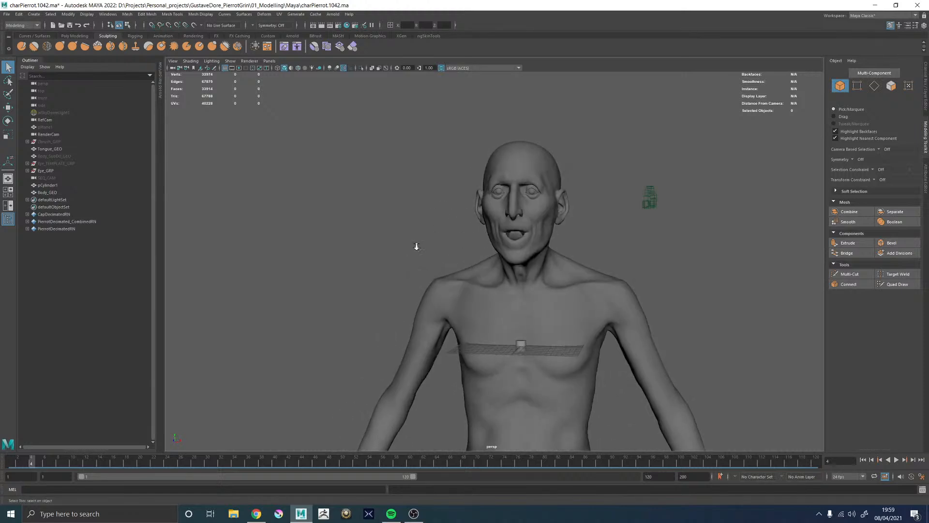
{"action": "right_click_drag", "start_coordinate": [415, 245], "coordinate": [677, 237], "text": "alt"}
{"action": "middle_click_drag", "start_coordinate": [677, 237], "coordinate": [594, 314], "text": "alt"}
{"action": "left_click_drag", "start_coordinate": [593, 315], "coordinate": [422, 299], "text": "alt"}
{"action": "middle_click_drag", "start_coordinate": [422, 299], "coordinate": [469, 330], "text": "alt"}
{"action": "right_click_drag", "start_coordinate": [469, 329], "coordinate": [508, 357], "text": "alt"}
{"action": "left_click_drag", "start_coordinate": [508, 358], "coordinate": [488, 350], "text": "alt"}
{"action": "left_click", "coordinate": [488, 351]}
{"action": "right_click_drag", "start_coordinate": [488, 351], "coordinate": [423, 307], "text": "alt"}
{"action": "left_click_drag", "start_coordinate": [423, 307], "coordinate": [567, 308], "text": "alt"}
{"action": "left_click", "coordinate": [634, 321]}
{"action": "right_click_drag", "start_coordinate": [635, 322], "coordinate": [490, 350], "text": "alt"}
{"action": "middle_click_drag", "start_coordinate": [490, 351], "coordinate": [515, 270], "text": "alt"}
{"action": "left_click_drag", "start_coordinate": [516, 270], "coordinate": [543, 271], "text": "alt"}
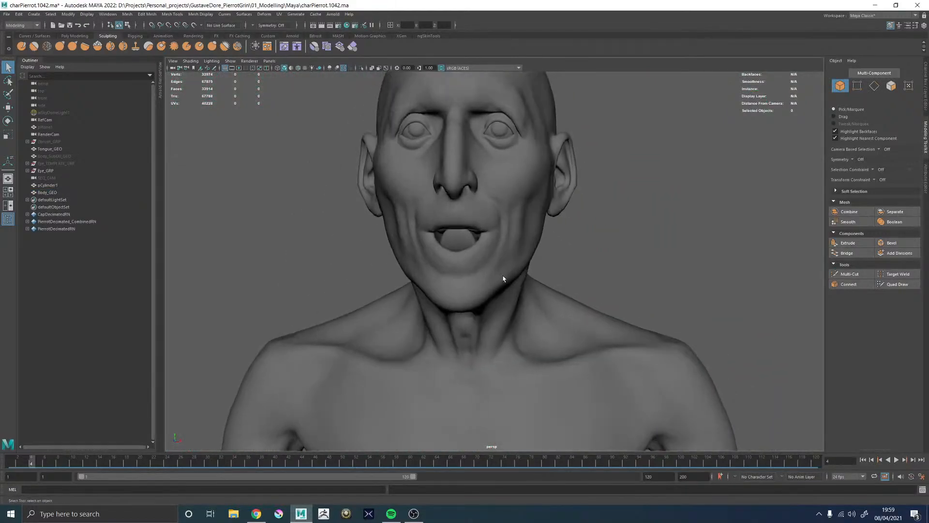
Select Body_GEO and inspect its wireframe topology across the head, neck and shoulders
{"action": "left_click", "coordinate": [504, 279]}
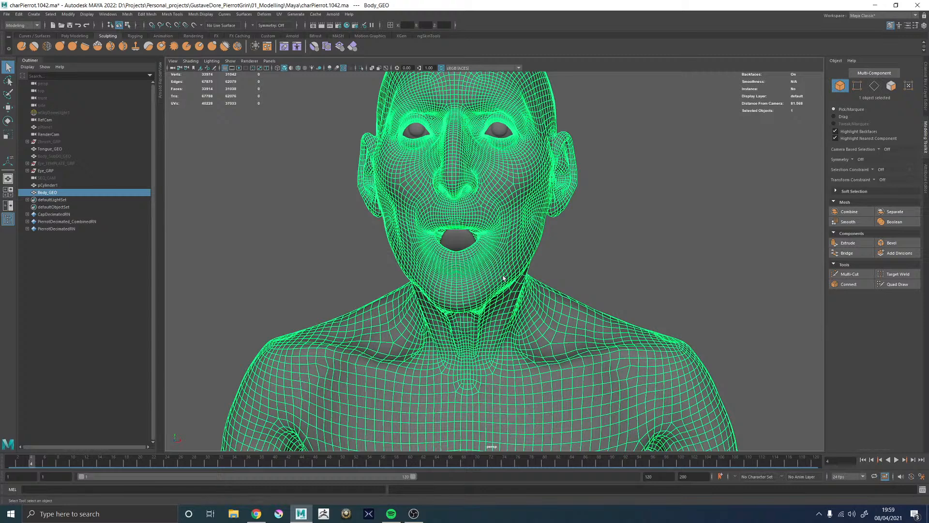
{"action": "scroll", "coordinate": [612, 255], "scroll_direction": "up", "scroll_amount": 3}
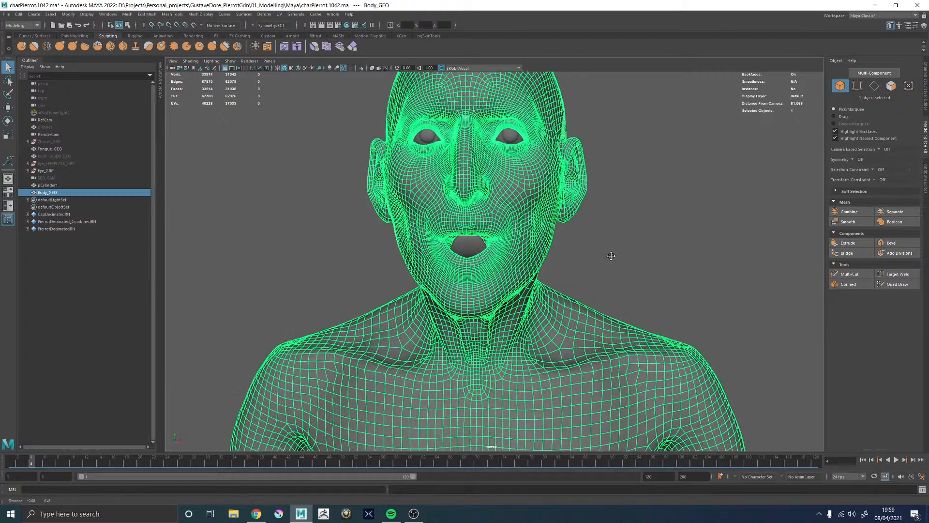
{"action": "left_click_drag", "start_coordinate": [491, 248], "coordinate": [566, 255], "text": "alt"}
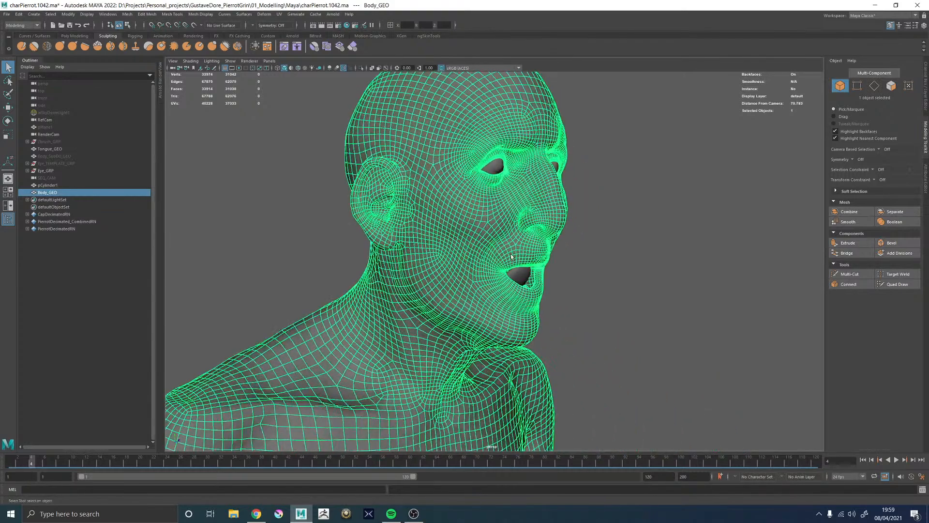
{"action": "left_click", "coordinate": [330, 266]}
{"action": "left_click", "coordinate": [406, 276]}
{"action": "scroll", "coordinate": [406, 277], "scroll_direction": "down", "scroll_amount": 5}
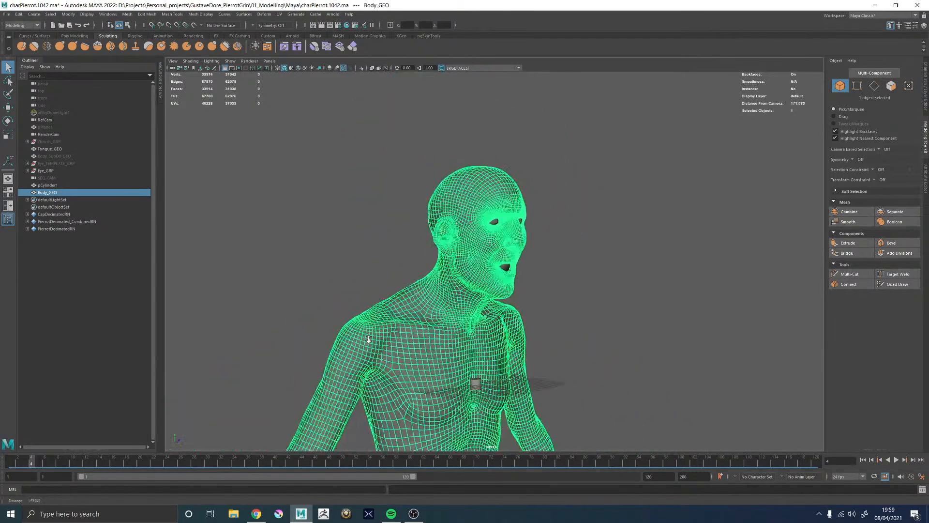
Delete the stray pCylinder1 in front of the chest, and select Body_GEO
{"action": "left_click", "coordinate": [468, 314]}
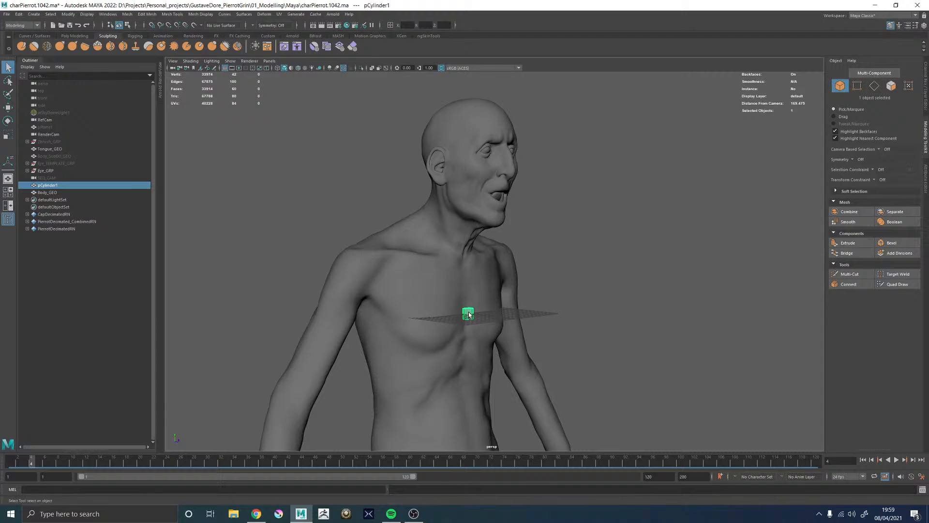
{"action": "left_click", "coordinate": [474, 293]}
{"action": "scroll", "coordinate": [485, 320], "scroll_direction": "up", "scroll_amount": 6}
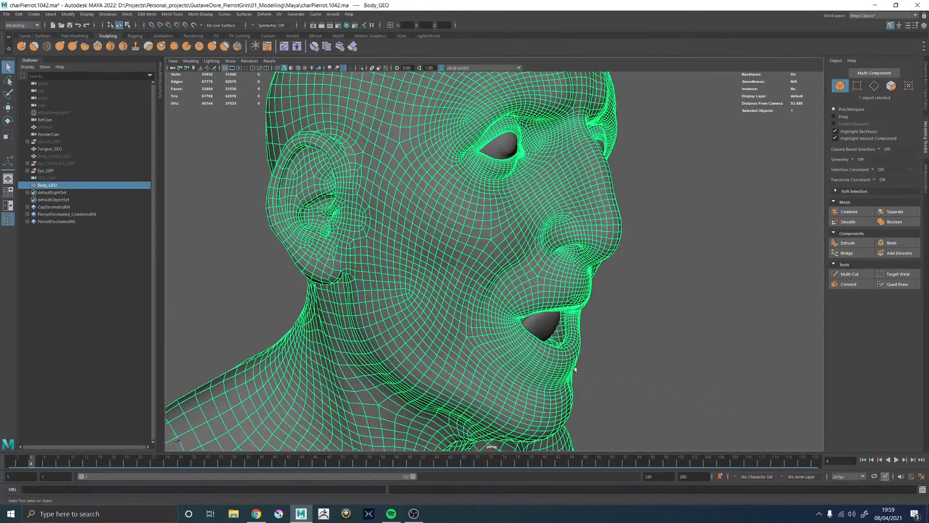
{"action": "left_click_drag", "start_coordinate": [528, 361], "coordinate": [684, 327], "text": "alt"}
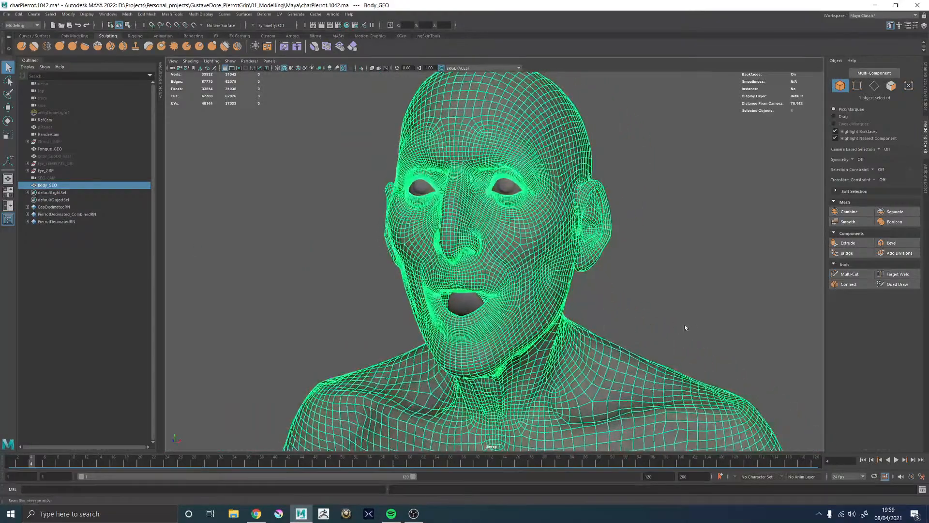
Assign an existing aiStandardSurface material to Body_GEO, and deselect the mesh
{"action": "right_click_drag", "start_coordinate": [544, 246], "coordinate": [605, 470]}
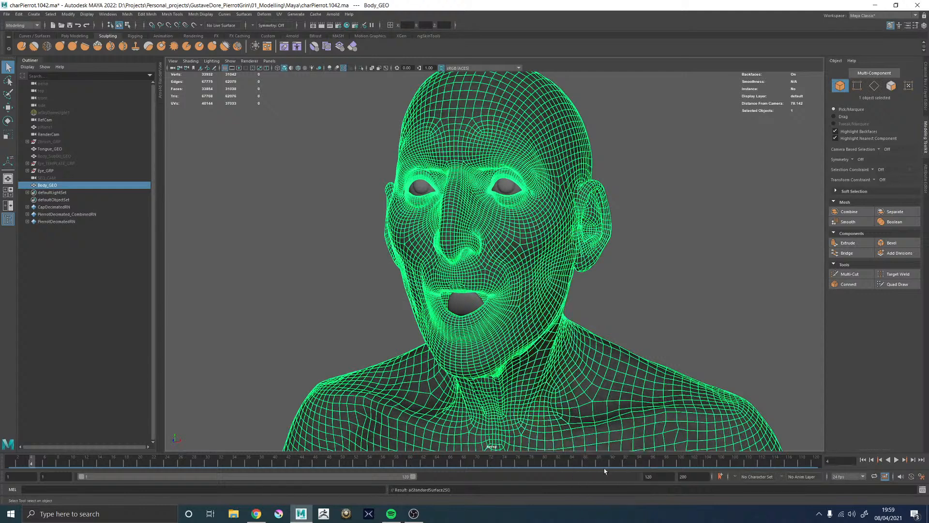
{"action": "left_click", "coordinate": [654, 301]}
{"action": "left_click", "coordinate": [527, 277]}
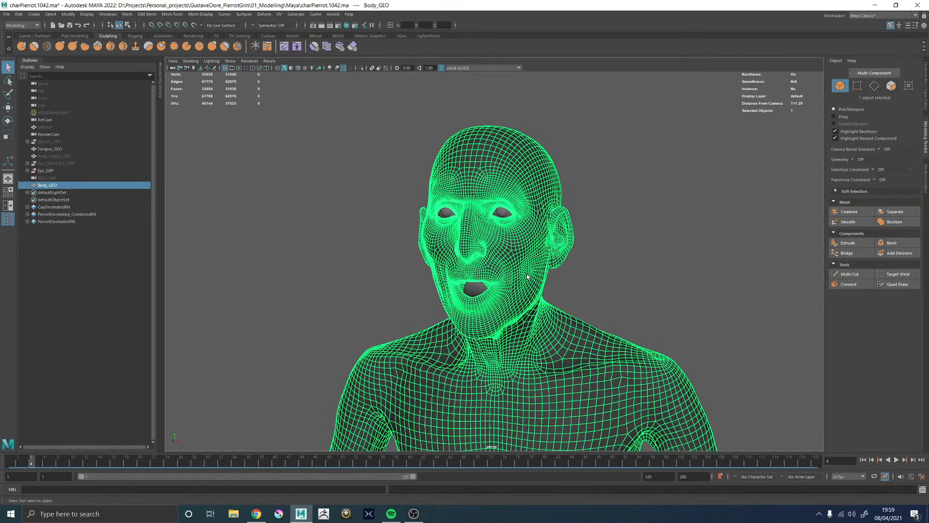
{"action": "right_click_drag", "start_coordinate": [524, 266], "coordinate": [584, 486]}
{"action": "left_click", "coordinate": [643, 253]}
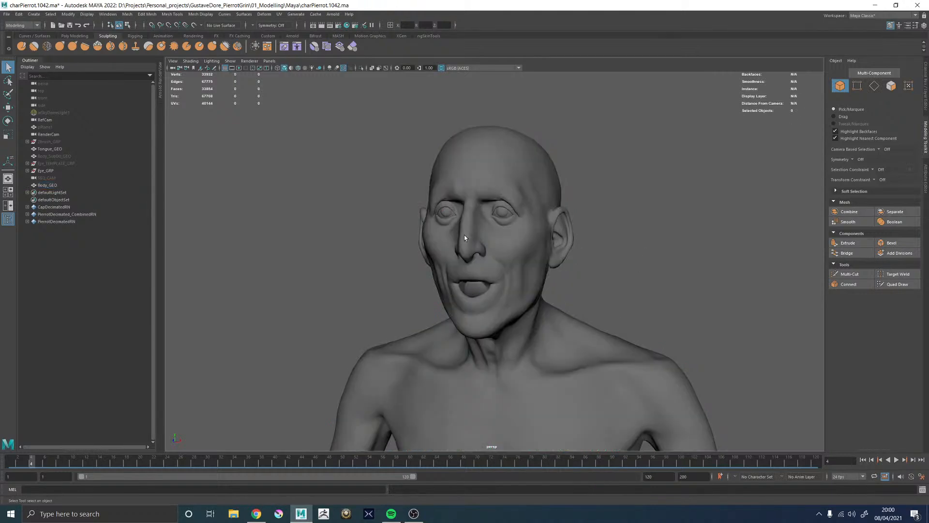
Select Body_GEO and examine its wireframe across the face, moving in close to the mouth opening and lips
{"action": "right_click_drag", "start_coordinate": [466, 237], "coordinate": [545, 241], "text": "alt"}
{"action": "left_click_drag", "start_coordinate": [546, 241], "coordinate": [558, 231], "text": "alt"}
{"action": "left_click", "coordinate": [545, 235]}
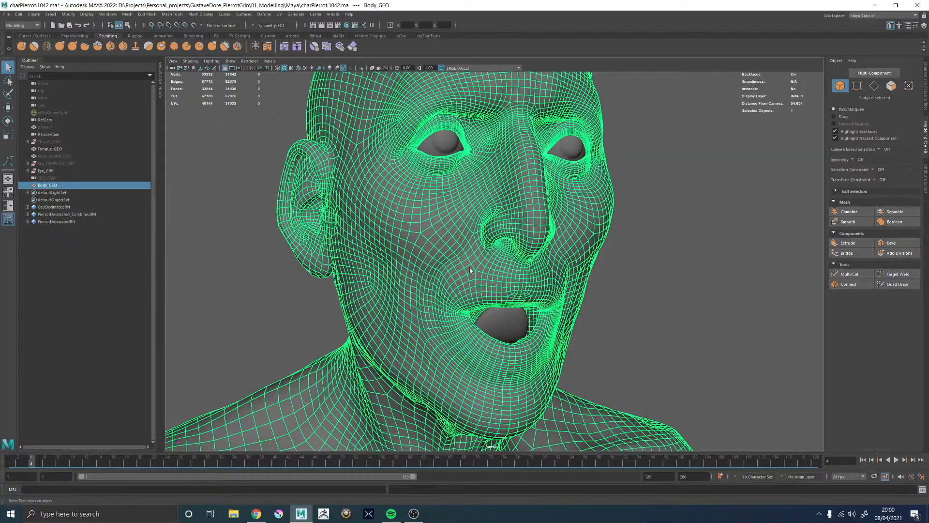
{"action": "right_click_drag", "start_coordinate": [471, 271], "coordinate": [574, 294], "text": "alt"}
{"action": "middle_click_drag", "start_coordinate": [574, 293], "coordinate": [569, 218], "text": "alt"}
{"action": "left_click_drag", "start_coordinate": [569, 218], "coordinate": [493, 220], "text": "alt"}
{"action": "right_click_drag", "start_coordinate": [493, 220], "coordinate": [633, 319], "text": "alt"}
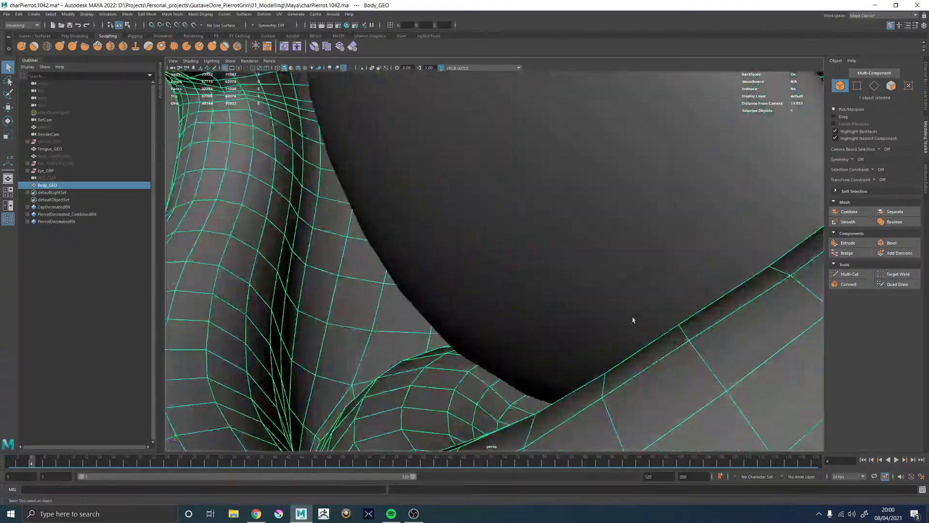
{"action": "left_click_drag", "start_coordinate": [632, 319], "coordinate": [559, 272], "text": "alt"}
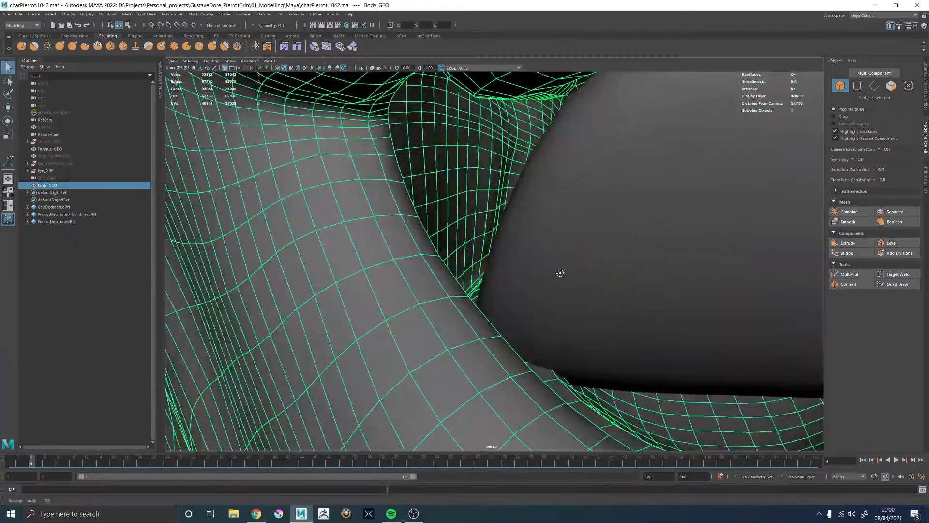
{"action": "right_click_drag", "start_coordinate": [560, 272], "coordinate": [537, 310], "text": "alt"}
{"action": "left_click_drag", "start_coordinate": [537, 309], "coordinate": [592, 296], "text": "alt"}
Examine the lips and mouth corner from the side, alternating between the selected wireframe and the plain shaded surface
{"action": "left_click", "coordinate": [693, 295]}
{"action": "right_click_drag", "start_coordinate": [647, 294], "coordinate": [503, 276], "text": "alt"}
{"action": "left_click_drag", "start_coordinate": [503, 276], "coordinate": [460, 321], "text": "alt"}
{"action": "right_click_drag", "start_coordinate": [460, 321], "coordinate": [522, 318], "text": "alt"}
{"action": "left_click_drag", "start_coordinate": [523, 317], "coordinate": [530, 359], "text": "alt"}
{"action": "left_click", "coordinate": [516, 381]}
{"action": "middle_click_drag", "start_coordinate": [530, 359], "coordinate": [549, 294], "text": "alt"}
{"action": "left_click_drag", "start_coordinate": [549, 294], "coordinate": [576, 330], "text": "alt"}
{"action": "left_click", "coordinate": [571, 240]}
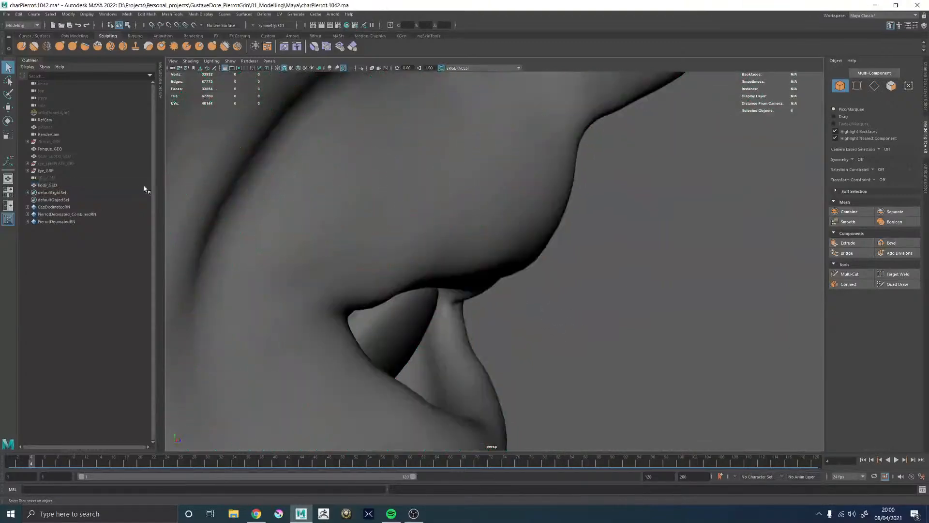
Show the Zbrush_GRP group, hiding its ZBrushPolyMesh3D2 sculpt and showing ZBrushPolyMesh3D instead
{"action": "left_click", "coordinate": [51, 156]}
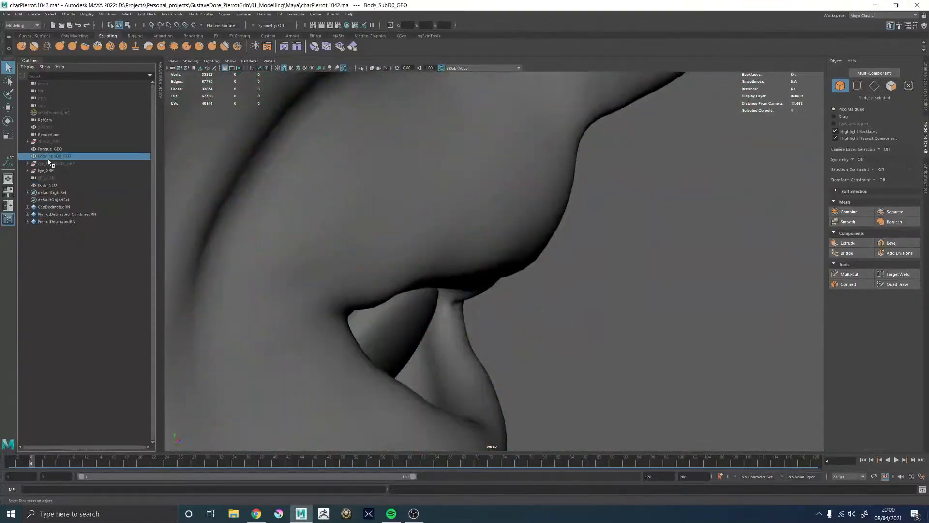
{"action": "left_click", "coordinate": [49, 142]}
{"action": "key", "text": "h"}
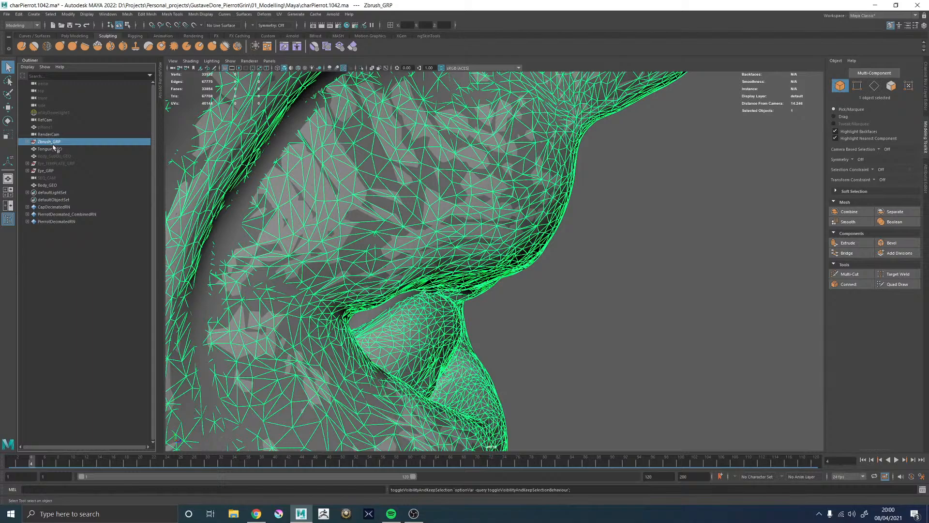
{"action": "left_click", "coordinate": [28, 142]}
{"action": "left_click", "coordinate": [56, 170]}
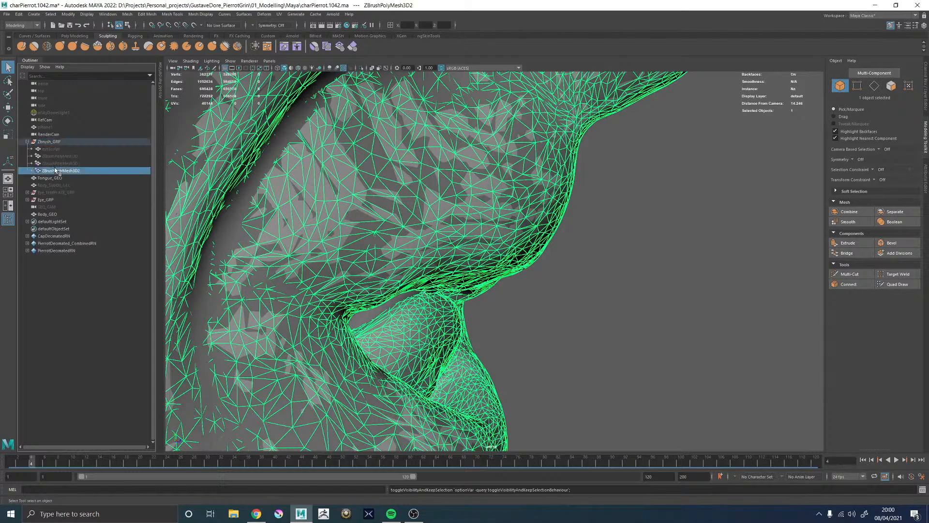
{"action": "left_click", "coordinate": [57, 156]}
{"action": "key", "text": "h"}
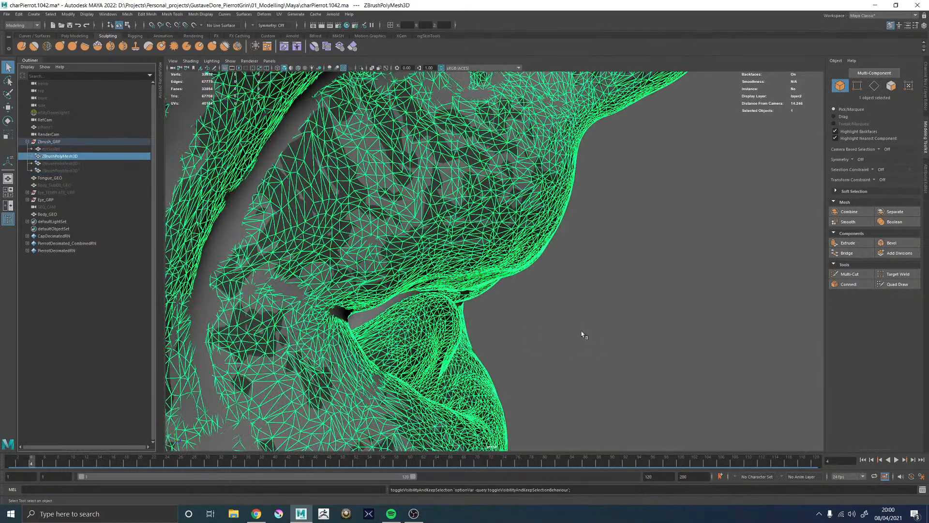
Compare the ZBrush sculpt with the retopologized mesh around the lips and the inside of the mouth
{"action": "left_click_drag", "start_coordinate": [582, 333], "coordinate": [561, 311], "text": "alt"}
{"action": "left_click", "coordinate": [713, 363]}
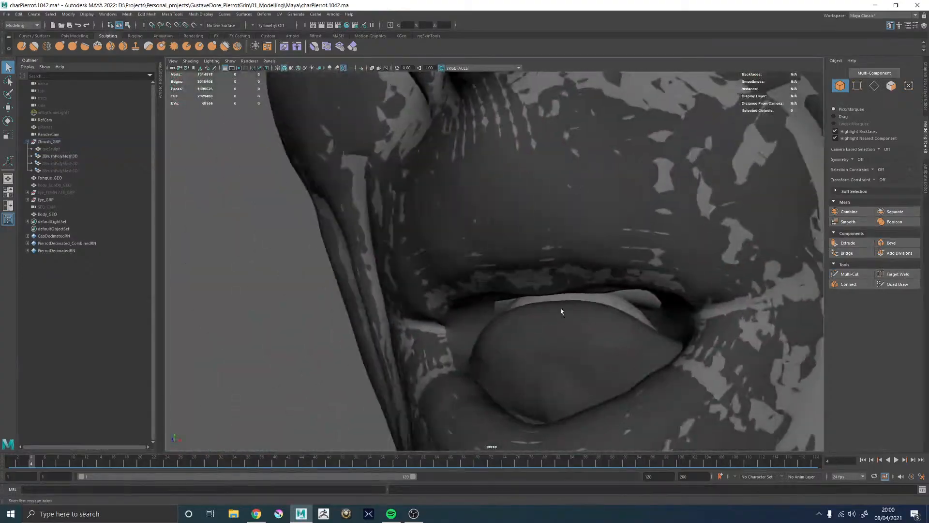
{"action": "left_click", "coordinate": [555, 274]}
{"action": "right_click_drag", "start_coordinate": [554, 275], "coordinate": [406, 274], "text": "alt"}
{"action": "left_click_drag", "start_coordinate": [406, 274], "coordinate": [573, 281], "text": "alt"}
{"action": "left_click", "coordinate": [573, 281]}
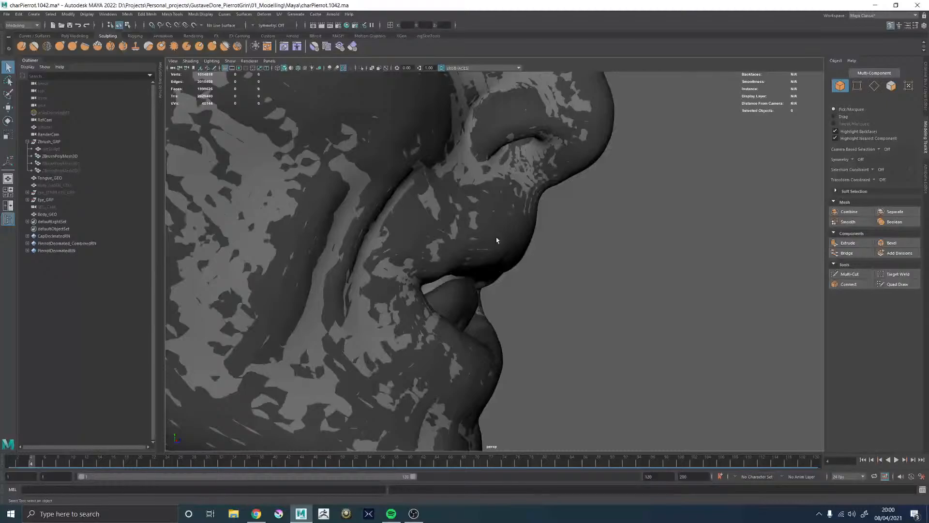
Hide the Zbrush_GRP group again and clear the selection
{"action": "left_click", "coordinate": [56, 143]}
{"action": "key", "text": "h"}
{"action": "left_click", "coordinate": [564, 287]}
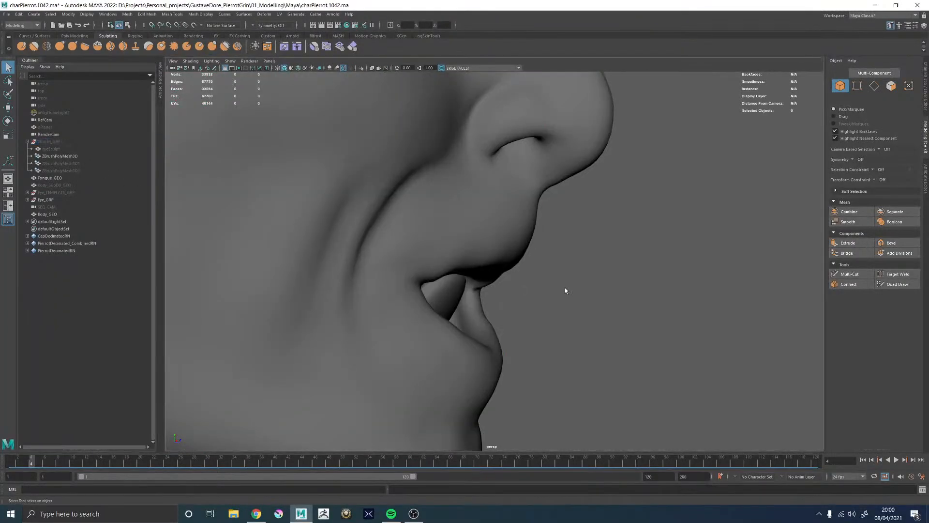
Select Body_GEO, view the head and shoulder wireframe from both sides, and switch to Chrome
{"action": "right_click_drag", "start_coordinate": [564, 288], "coordinate": [483, 236], "text": "alt"}
{"action": "left_click", "coordinate": [483, 236]}
{"action": "left_click_drag", "start_coordinate": [711, 290], "coordinate": [651, 290], "text": "alt"}
{"action": "right_click_drag", "start_coordinate": [651, 290], "coordinate": [547, 290], "text": "alt"}
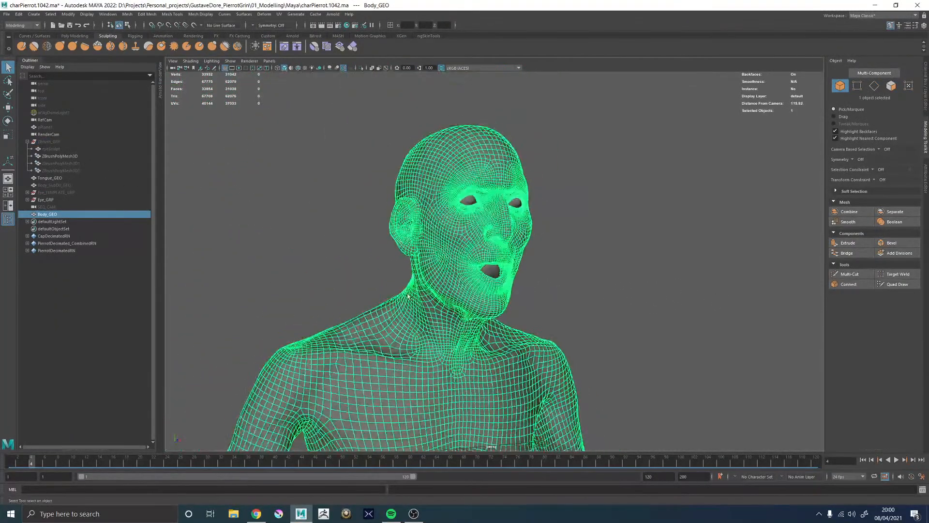
{"action": "left_click_drag", "start_coordinate": [673, 297], "coordinate": [560, 301], "text": "alt"}
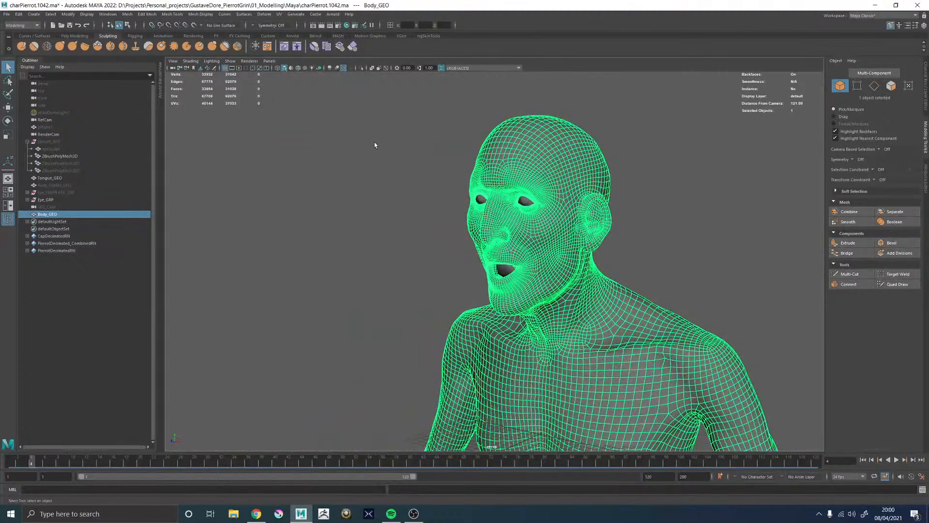
{"action": "middle_click_drag", "start_coordinate": [373, 141], "coordinate": [331, 137], "text": "alt"}
{"action": "left_click", "coordinate": [257, 513]}
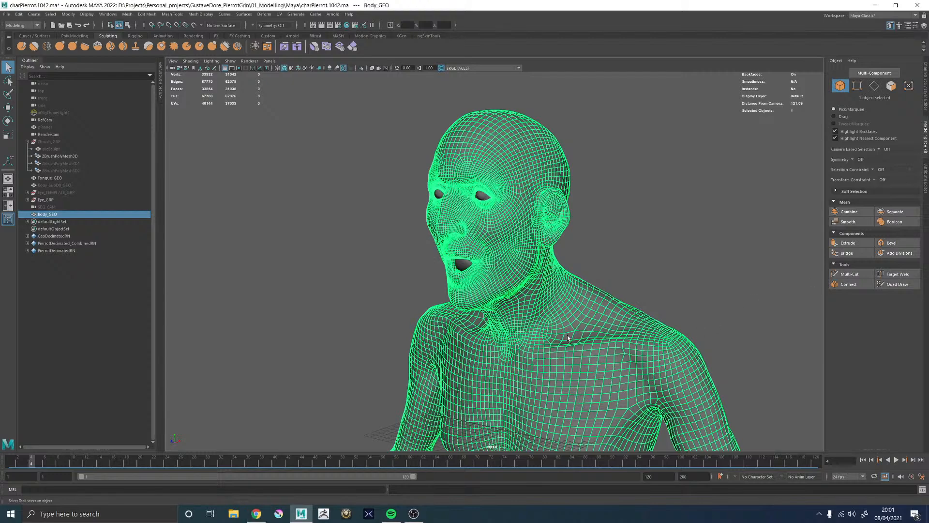
Examine the character's face shaded from the front, and inspect Body_GEO's wireframe across the head, neck and chest
{"action": "left_click_drag", "start_coordinate": [498, 329], "coordinate": [567, 305], "text": "alt"}
{"action": "right_click_drag", "start_coordinate": [494, 258], "coordinate": [581, 271], "text": "alt"}
{"action": "left_click", "coordinate": [607, 278]}
{"action": "left_click_drag", "start_coordinate": [430, 317], "coordinate": [464, 321], "text": "alt"}
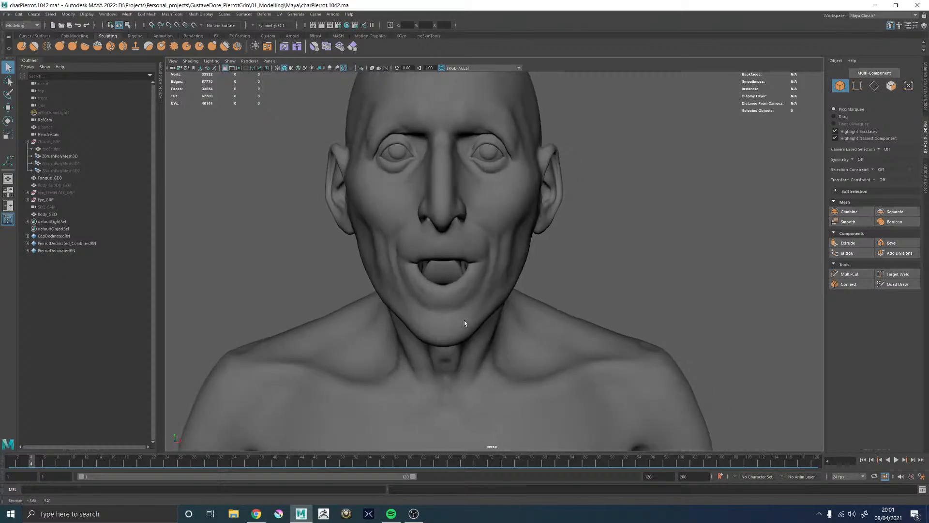
{"action": "left_click", "coordinate": [464, 320]}
{"action": "middle_click_drag", "start_coordinate": [464, 321], "coordinate": [515, 265], "text": "alt"}
{"action": "left_click_drag", "start_coordinate": [515, 265], "coordinate": [571, 261], "text": "alt"}
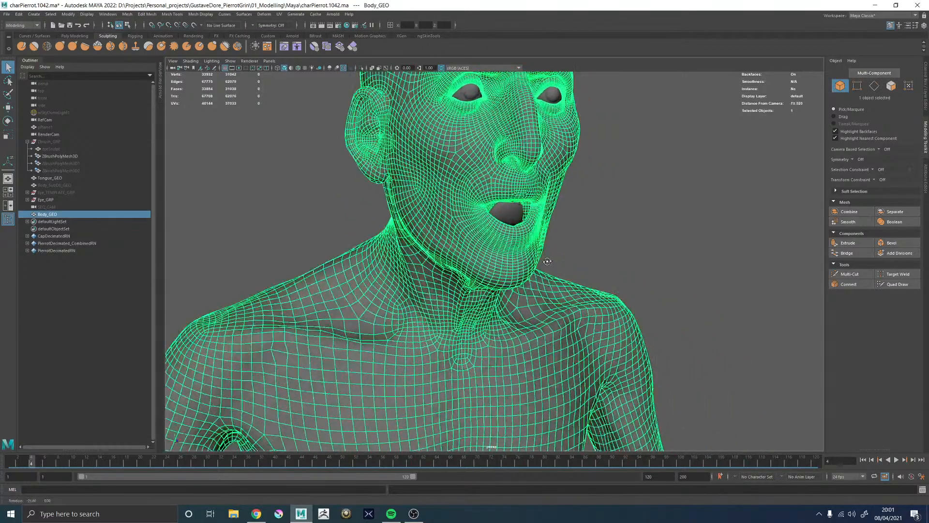
{"action": "right_click_drag", "start_coordinate": [571, 261], "coordinate": [415, 257], "text": "alt"}
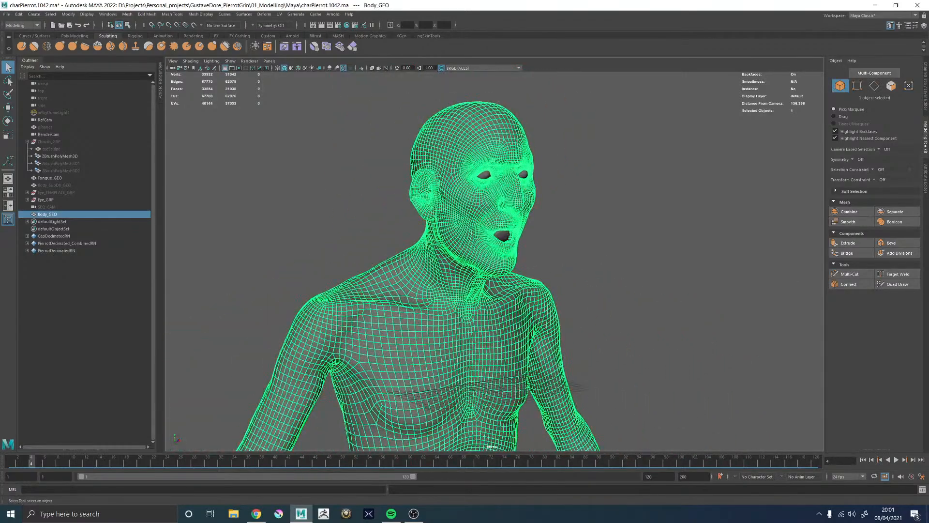
{"action": "left_click_drag", "start_coordinate": [644, 225], "coordinate": [587, 213], "text": "alt"}
{"action": "right_click_drag", "start_coordinate": [587, 213], "coordinate": [561, 299], "text": "alt"}
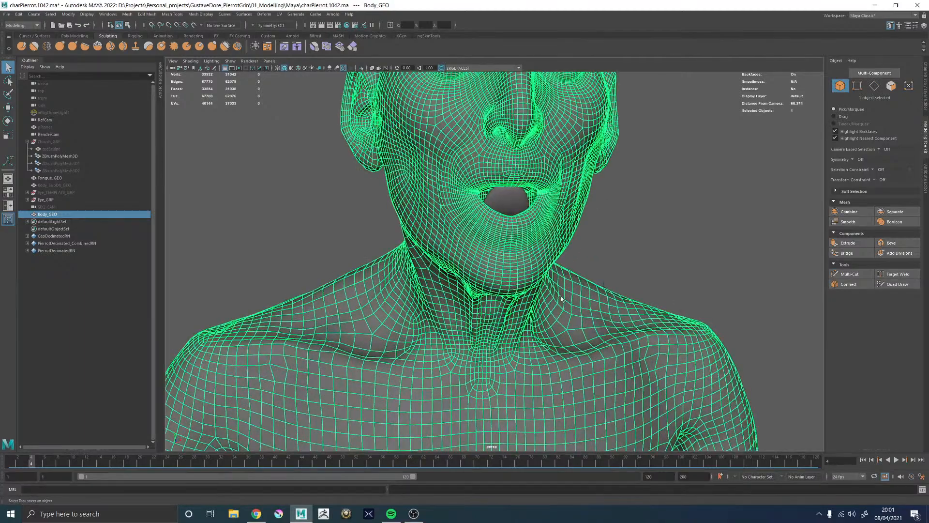
Inspect the jawline, neck and collarbone of Body_GEO, first deselected and shaded, and with its wireframe shown
{"action": "right_click_drag", "start_coordinate": [678, 246], "coordinate": [638, 248], "text": "alt"}
{"action": "left_click", "coordinate": [638, 248]}
{"action": "mouse_move", "coordinate": [457, 286]}
{"action": "left_mouse_down", "text": "alt"}
{"action": "mouse_move", "coordinate": [480, 305]}
{"action": "mouse_move", "coordinate": [458, 298]}
{"action": "left_mouse_up", "text": "alt"}
{"action": "right_click_drag", "start_coordinate": [458, 298], "coordinate": [472, 318], "text": "alt"}
{"action": "left_click", "coordinate": [465, 308]}
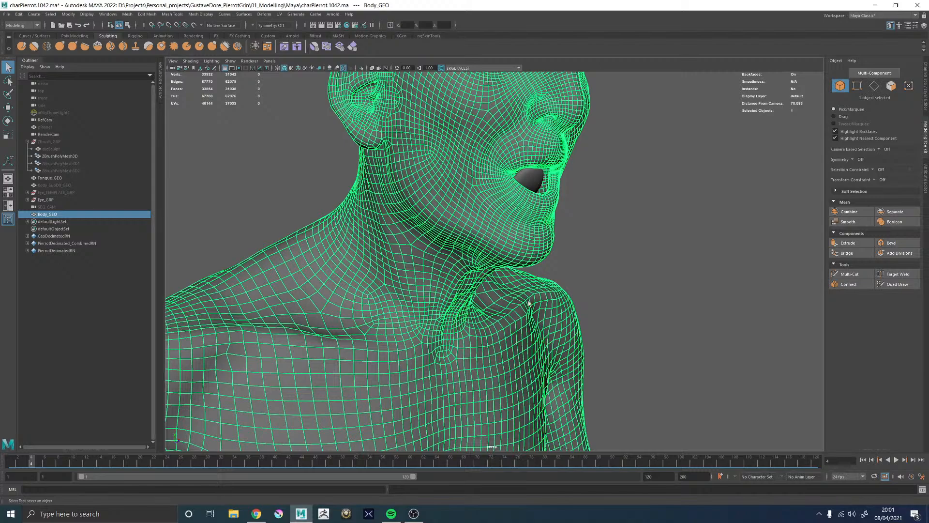
{"action": "left_click_drag", "start_coordinate": [529, 303], "coordinate": [605, 256], "text": "alt"}
{"action": "left_click_drag", "start_coordinate": [671, 260], "coordinate": [581, 267], "text": "alt"}
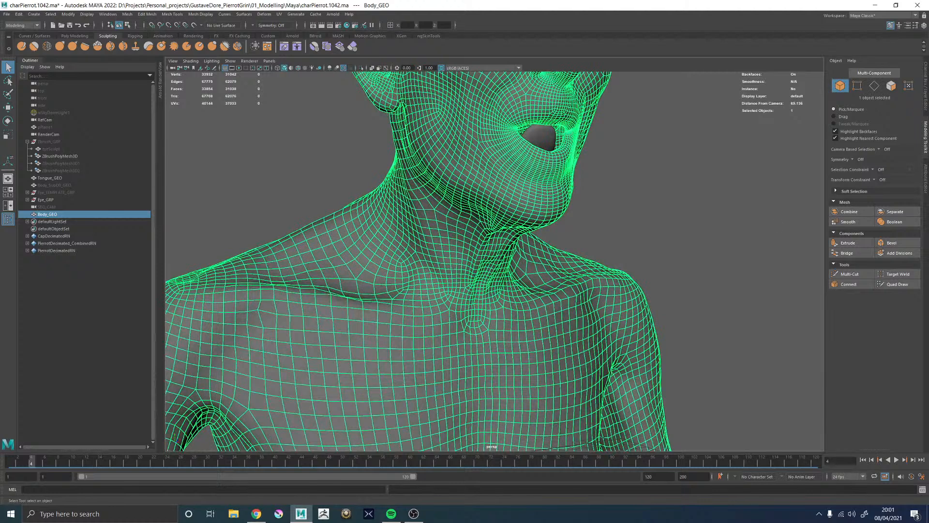
Recheck the chin and neck topology from the front, and save the scene incrementally as charPierrot.1043.ma
{"action": "key", "text": "alt+Tab"}
{"action": "left_click_drag", "start_coordinate": [623, 294], "coordinate": [575, 273], "text": "alt"}
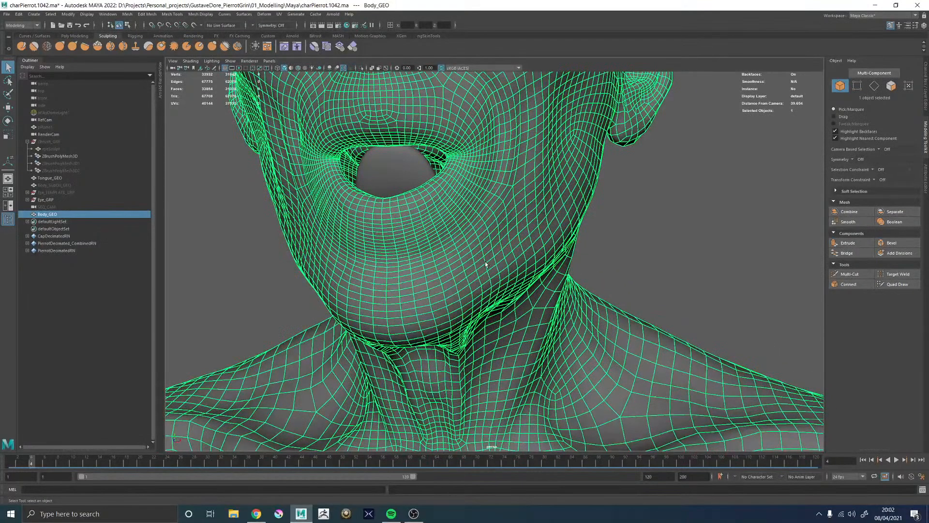
{"action": "scroll", "coordinate": [485, 264], "scroll_direction": "down", "scroll_amount": 5}
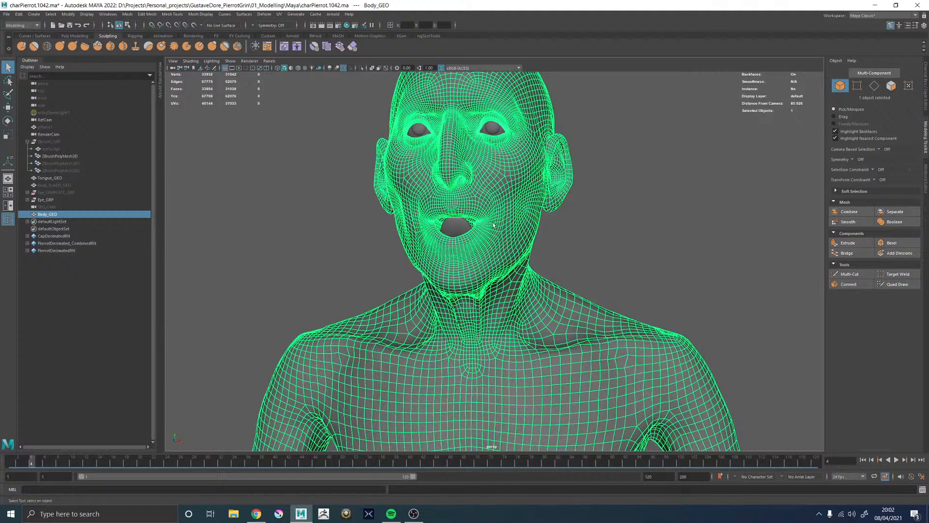
{"action": "left_click_drag", "start_coordinate": [477, 207], "coordinate": [498, 184], "text": "alt"}
{"action": "key", "text": "ctrl+alt+s"}
{"action": "right_click", "coordinate": [498, 183]}
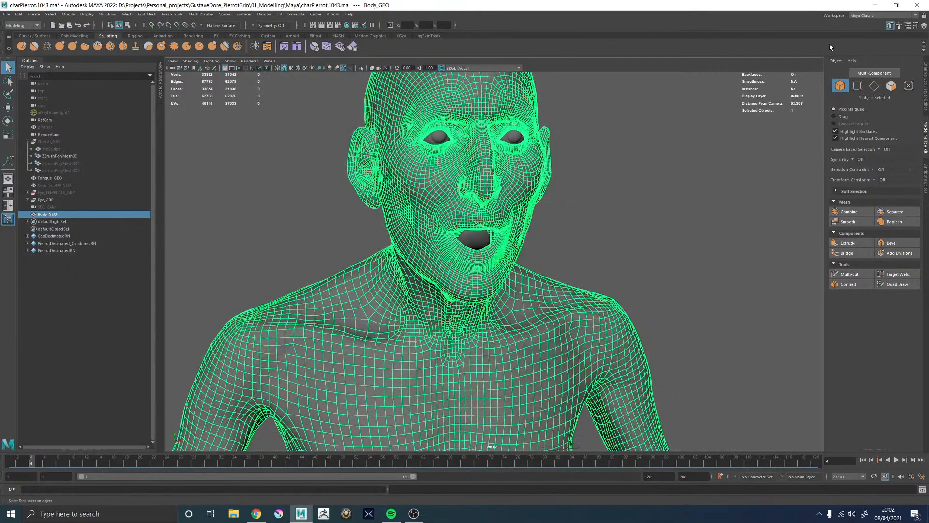
Switch to the UV Editing workspace and widen the perspective view beside the UV Editor
{"action": "left_click", "coordinate": [859, 16]}
{"action": "left_click", "coordinate": [858, 61]}
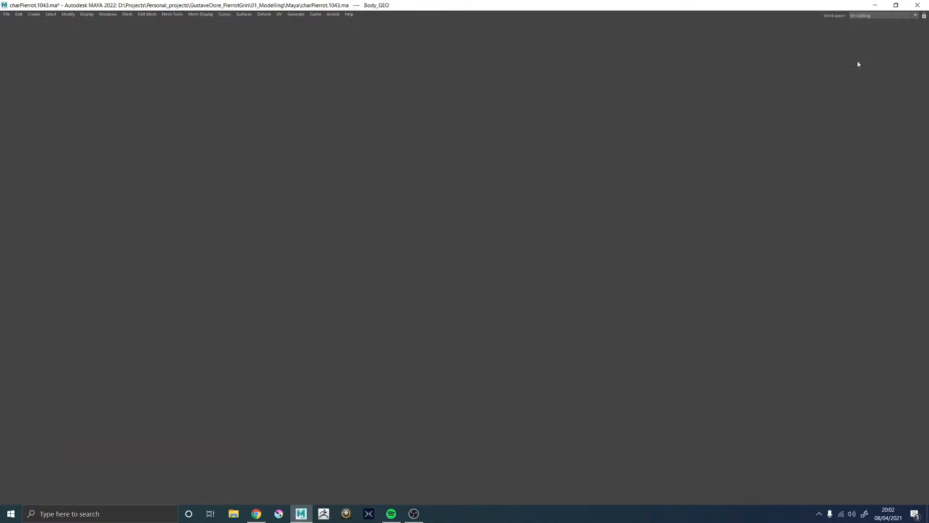
{"action": "middle_click_drag", "start_coordinate": [237, 269], "coordinate": [264, 250], "text": "alt"}
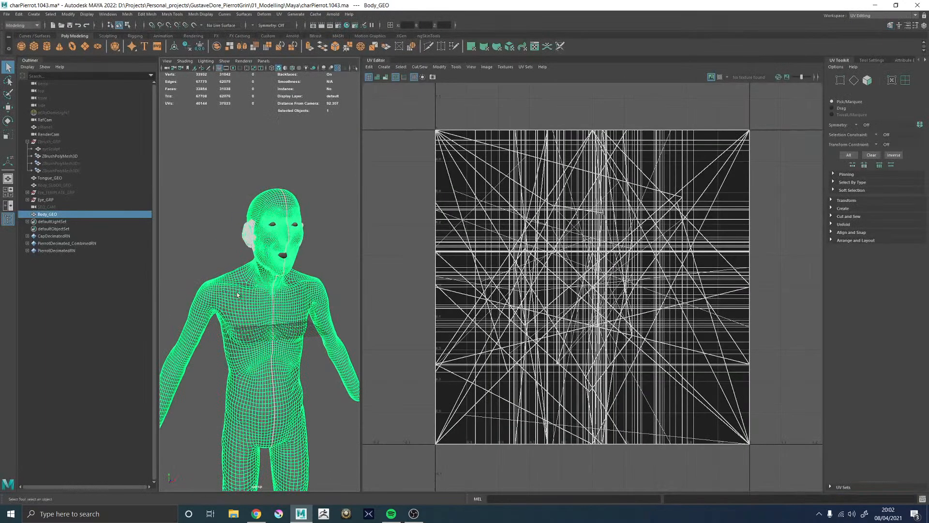
{"action": "left_click_drag", "start_coordinate": [360, 173], "coordinate": [476, 203]}
{"action": "scroll", "coordinate": [444, 211], "scroll_direction": "up", "scroll_amount": 5}
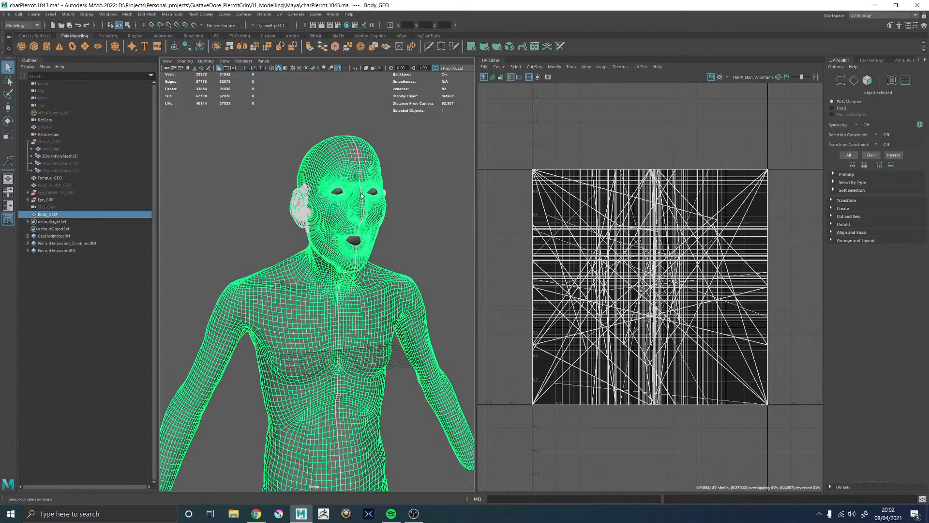
{"action": "scroll", "coordinate": [405, 270], "scroll_direction": "down", "scroll_amount": 3}
Apply a planar UV projection to Body_GEO along the Z axis, fitted to the bounding box with the image width/height ratio kept
{"action": "right_click_drag", "start_coordinate": [432, 235], "coordinate": [527, 349], "text": "shift"}
{"action": "left_click", "coordinate": [407, 302]}
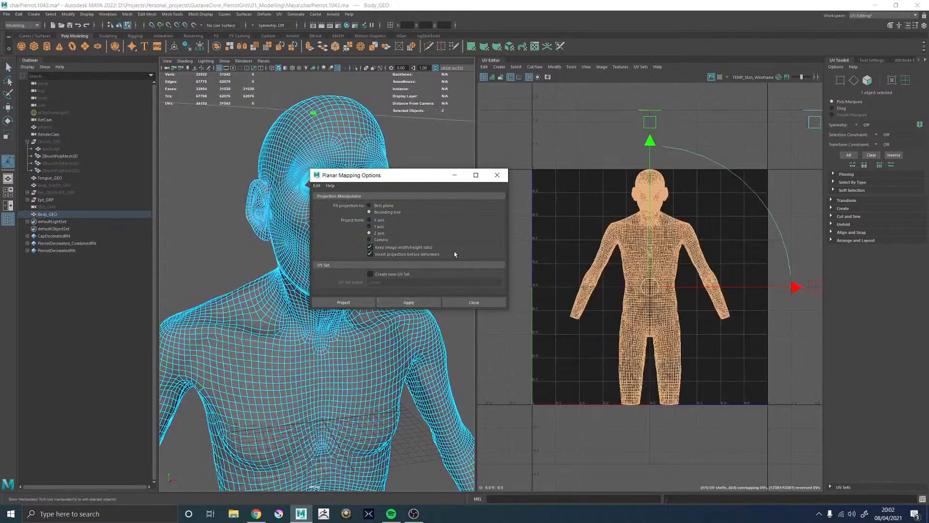
{"action": "left_click", "coordinate": [496, 175]}
Select the edge loops running over the side of Body_GEO's head in front of the ear
{"action": "left_click_drag", "start_coordinate": [361, 257], "coordinate": [304, 216], "text": "alt"}
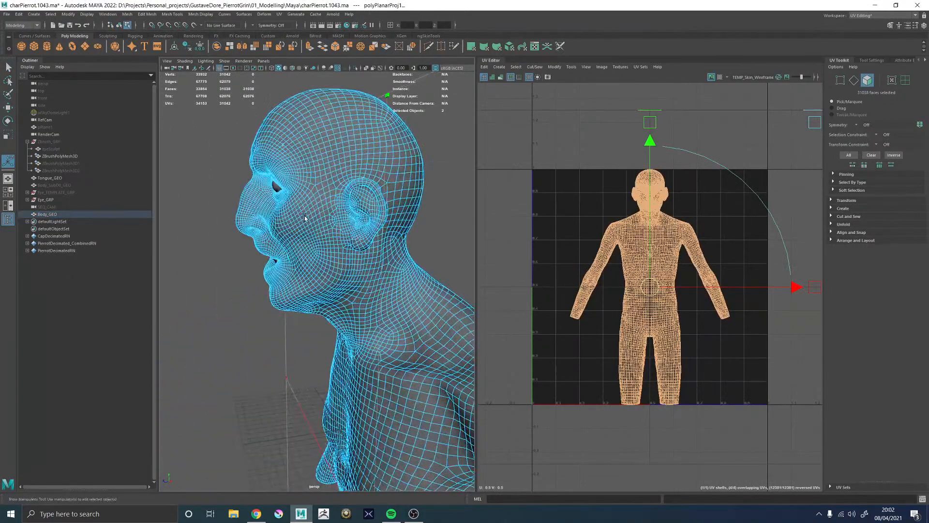
{"action": "middle_click_drag", "start_coordinate": [305, 216], "coordinate": [299, 241], "text": "alt"}
{"action": "scroll", "coordinate": [319, 261], "scroll_direction": "up", "scroll_amount": 5}
{"action": "right_click_drag", "start_coordinate": [323, 250], "coordinate": [324, 150]}
{"action": "middle_click_drag", "start_coordinate": [333, 147], "coordinate": [328, 225], "text": "alt"}
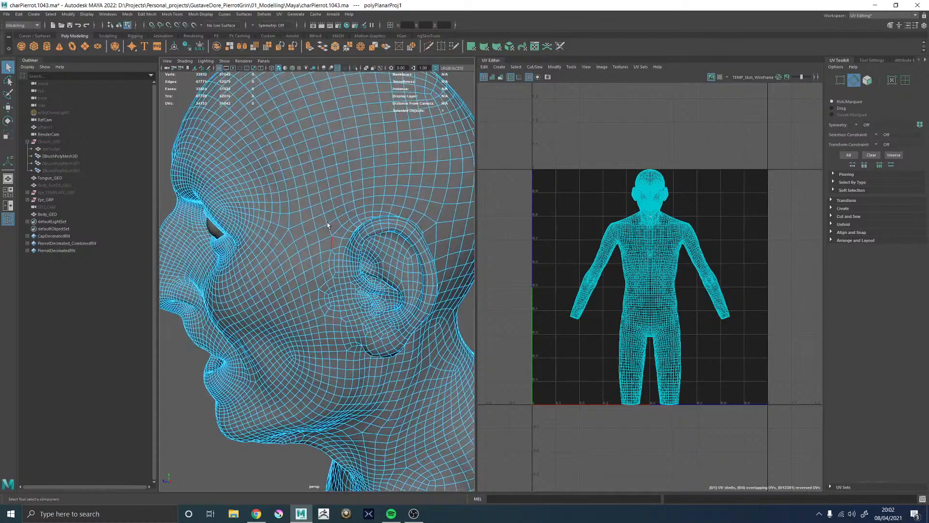
{"action": "double_click", "coordinate": [317, 186]}
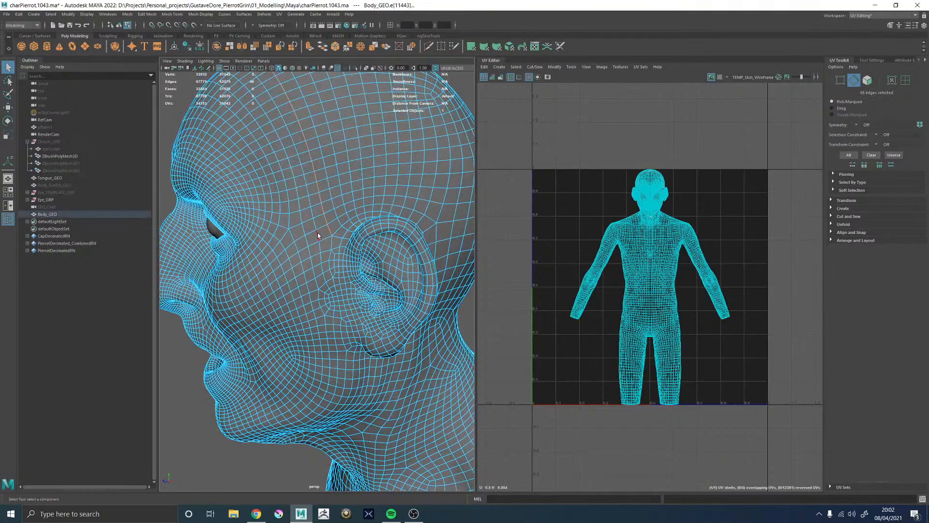
{"action": "double_click", "coordinate": [317, 233], "text": "shift"}
Select the three open border edges on the front of the neck and try to merge them
{"action": "right_click_drag", "start_coordinate": [366, 252], "coordinate": [258, 249], "text": "alt"}
{"action": "left_click_drag", "start_coordinate": [258, 250], "coordinate": [302, 213], "text": "alt"}
{"action": "right_click_drag", "start_coordinate": [302, 213], "coordinate": [383, 358], "text": "alt"}
{"action": "middle_click_drag", "start_coordinate": [384, 358], "coordinate": [325, 130], "text": "alt"}
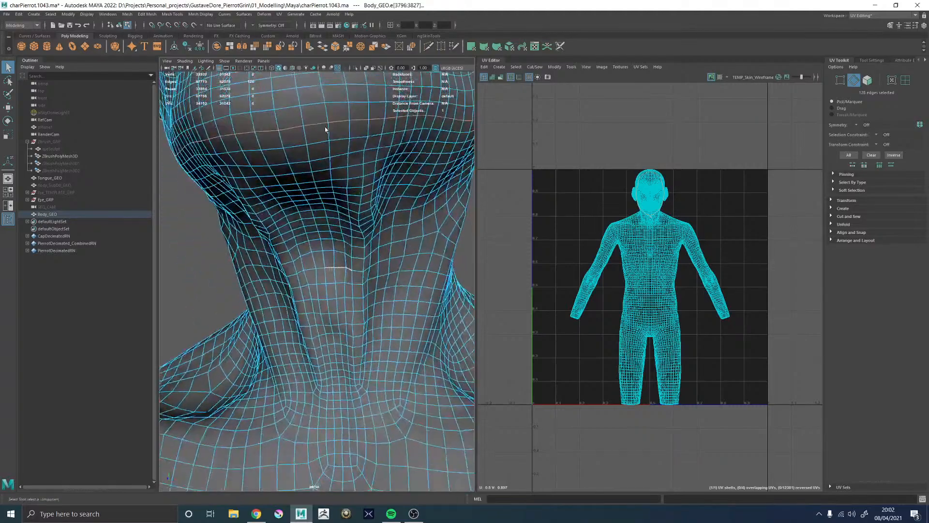
{"action": "right_click_drag", "start_coordinate": [326, 130], "coordinate": [344, 279], "text": "alt"}
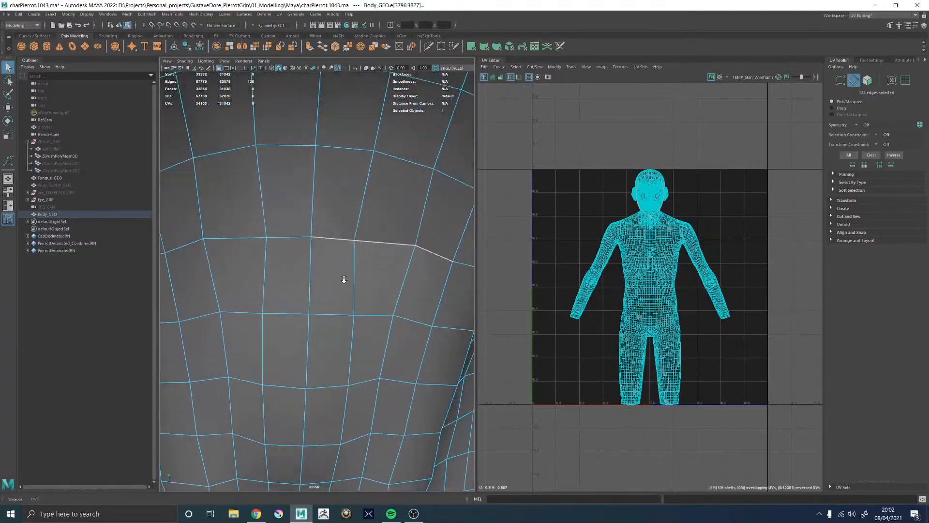
{"action": "left_click", "coordinate": [333, 237]}
{"action": "left_click", "coordinate": [373, 241], "text": "shift"}
{"action": "left_click", "coordinate": [431, 252], "text": "shift"}
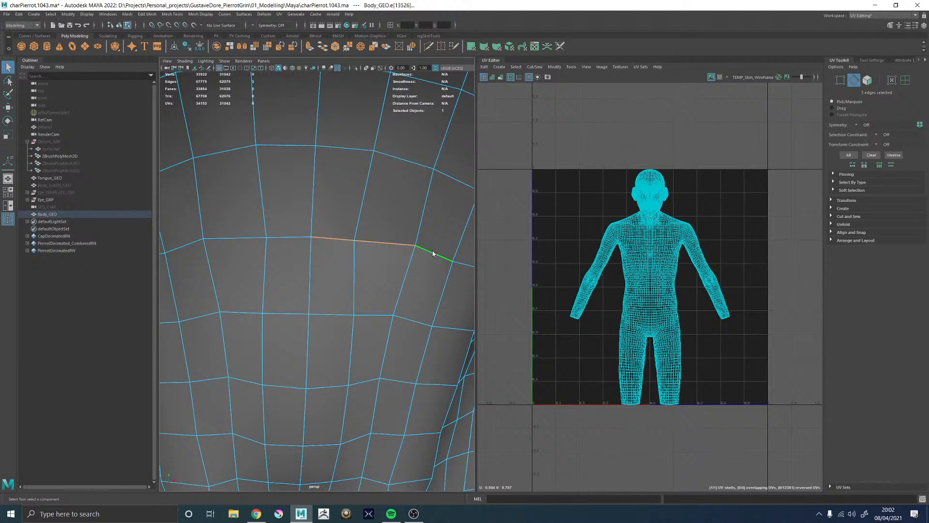
{"action": "mouse_move", "coordinate": [432, 252]}
{"action": "right_mouse_down", "text": "shift"}
{"action": "mouse_move", "coordinate": [431, 206]}
{"action": "mouse_move", "coordinate": [474, 207]}
{"action": "right_mouse_up", "text": "shift"}
{"action": "key", "text": "F8"}
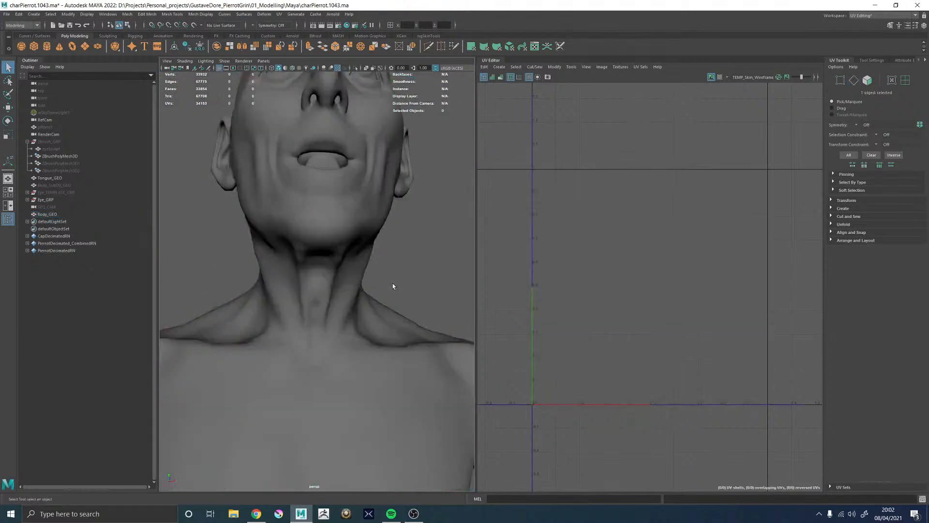
Show Body_GEO in wireframe and merge the overlapping vertices at the middle of the open neck seam
{"action": "left_click", "coordinate": [323, 287]}
{"action": "scroll", "coordinate": [322, 286], "scroll_direction": "up", "scroll_amount": 5}
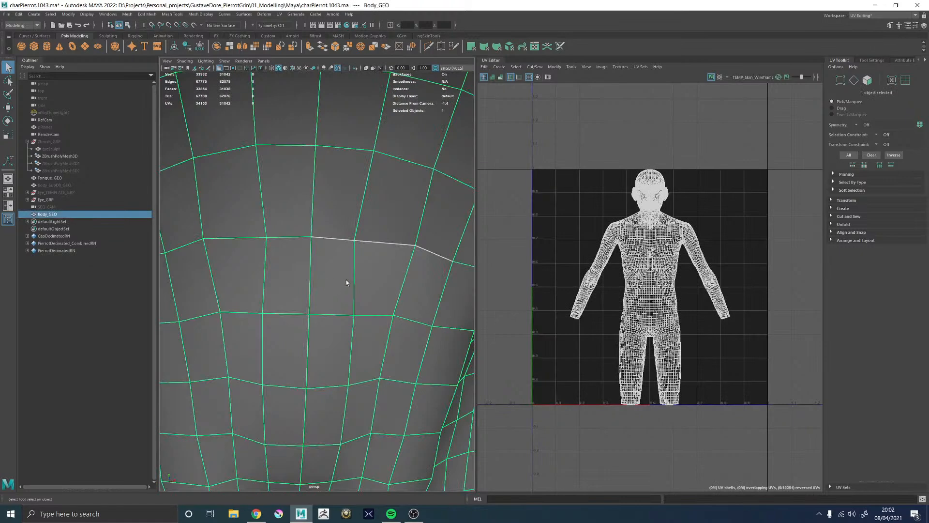
{"action": "right_click", "coordinate": [357, 250]}
{"action": "right_click_drag", "start_coordinate": [357, 249], "coordinate": [323, 249]}
{"action": "left_click", "coordinate": [355, 242]}
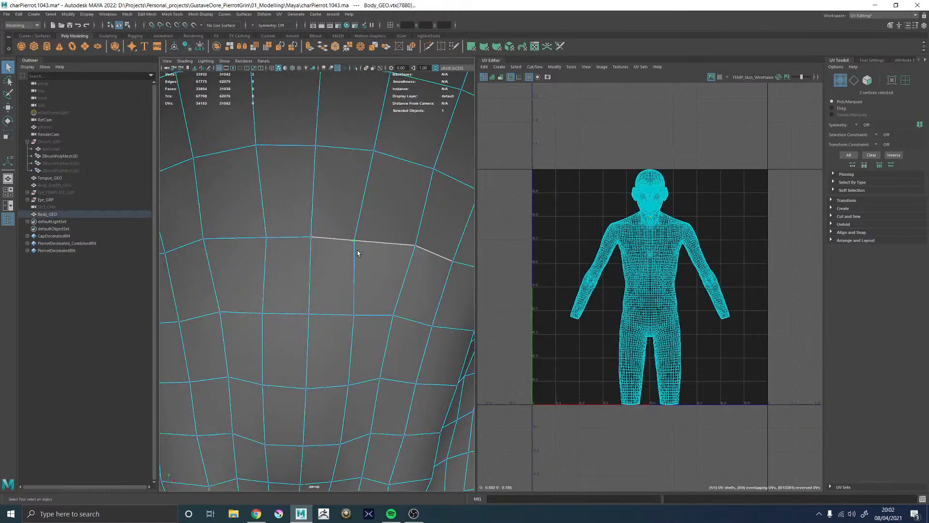
{"action": "key", "text": "4"}
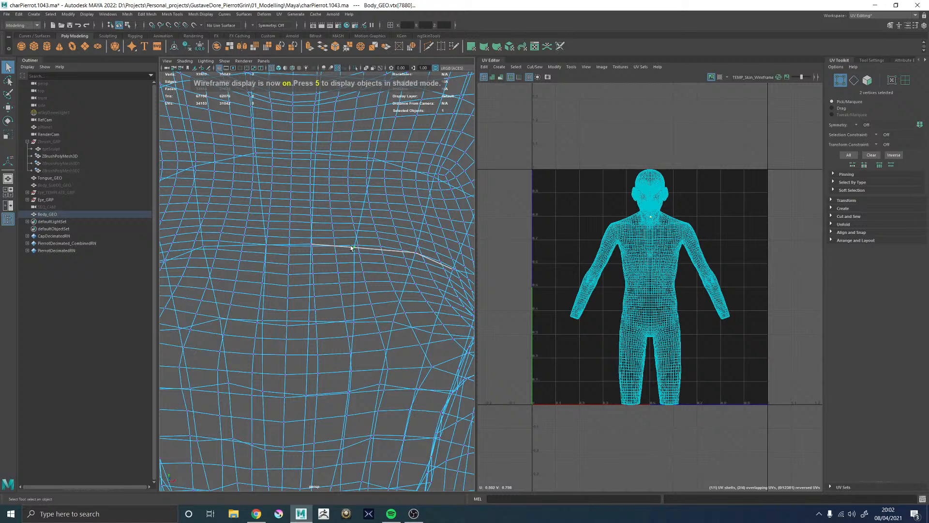
{"action": "right_click_drag", "start_coordinate": [351, 258], "coordinate": [365, 211], "text": "shift"}
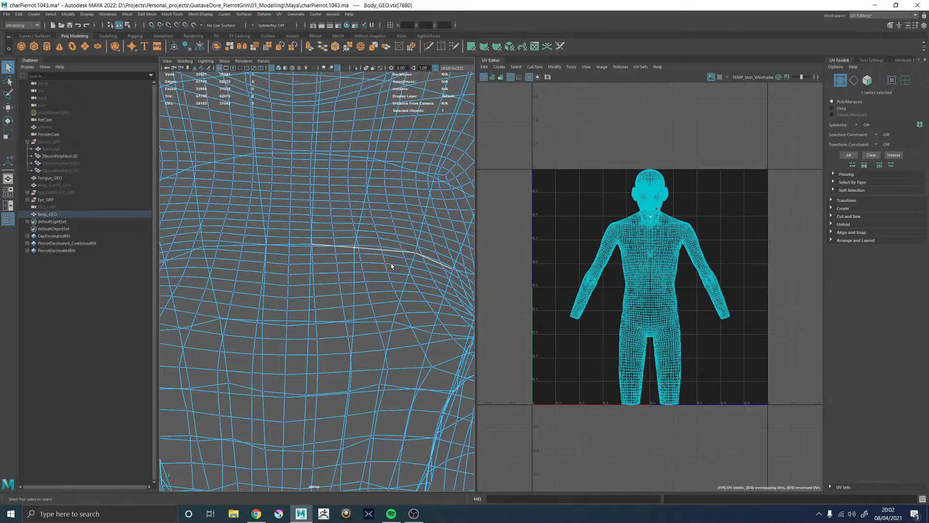
Merge the remaining overlapping vertices along the open neck seam and return Body_GEO to object selection
{"action": "left_click", "coordinate": [417, 257], "text": "shift"}
{"action": "key", "text": "g"}
{"action": "left_click_drag", "start_coordinate": [333, 250], "coordinate": [335, 248], "text": "alt"}
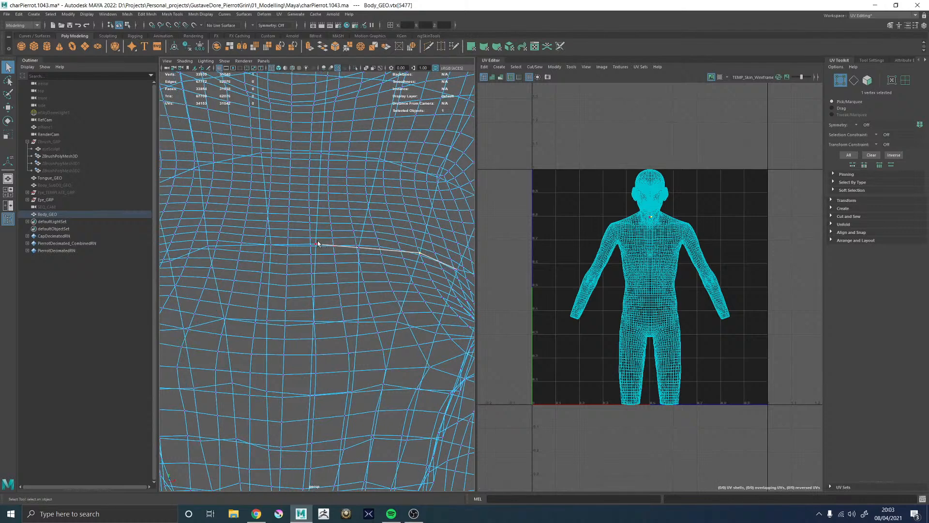
{"action": "left_click", "coordinate": [315, 246]}
{"action": "right_click_drag", "start_coordinate": [320, 248], "coordinate": [326, 200], "text": "shift"}
{"action": "left_click_drag", "start_coordinate": [362, 257], "coordinate": [339, 264], "text": "alt"}
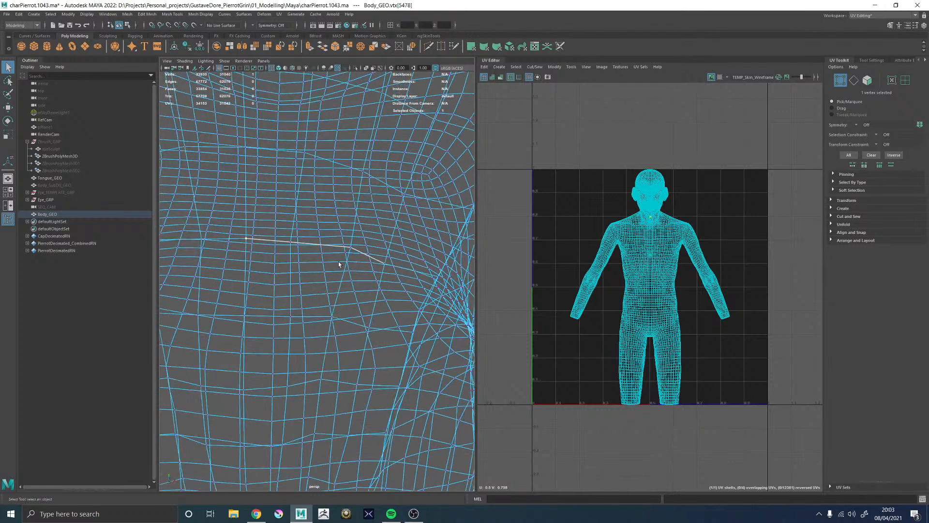
{"action": "left_click", "coordinate": [386, 264]}
{"action": "key", "text": "F8"}
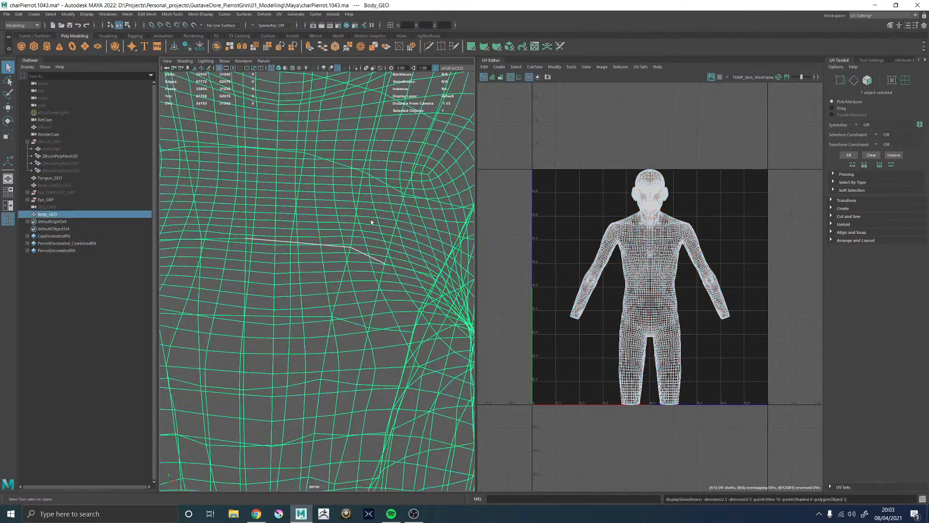
Switch back to shaded display and examine the shading across the merged seam on the front of the neck
{"action": "key", "text": "f"}
{"action": "left_click", "coordinate": [389, 279]}
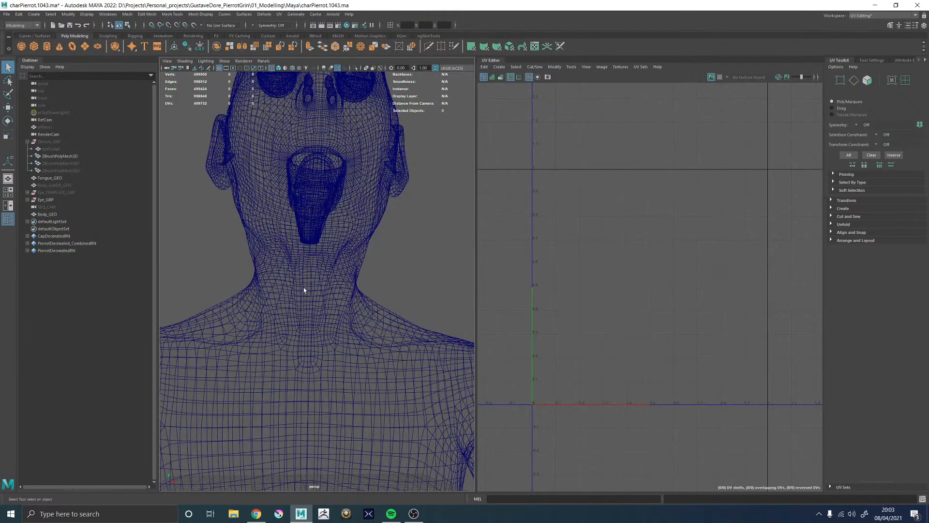
{"action": "key", "text": "5"}
{"action": "scroll", "coordinate": [309, 272], "scroll_direction": "up", "scroll_amount": 6}
{"action": "scroll", "coordinate": [323, 287], "scroll_direction": "down", "scroll_amount": 3}
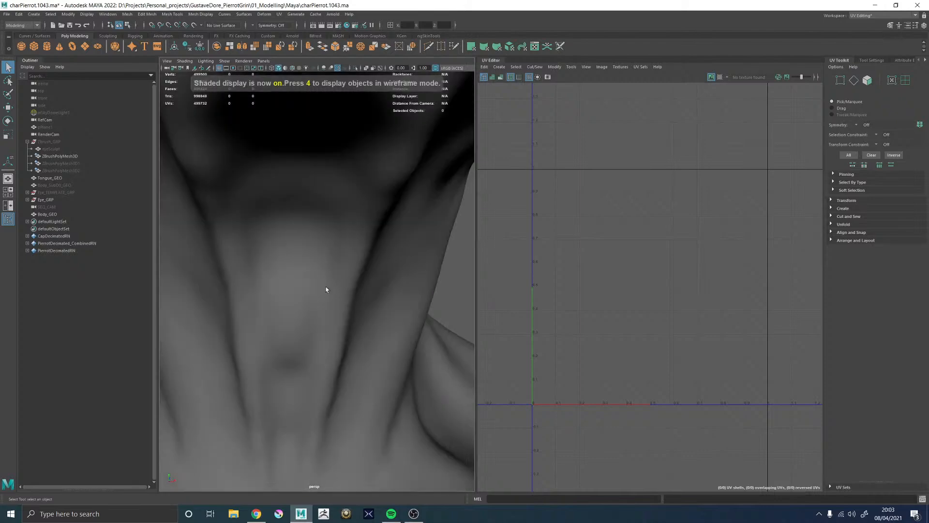
{"action": "left_click", "coordinate": [314, 289]}
{"action": "left_click", "coordinate": [453, 294]}
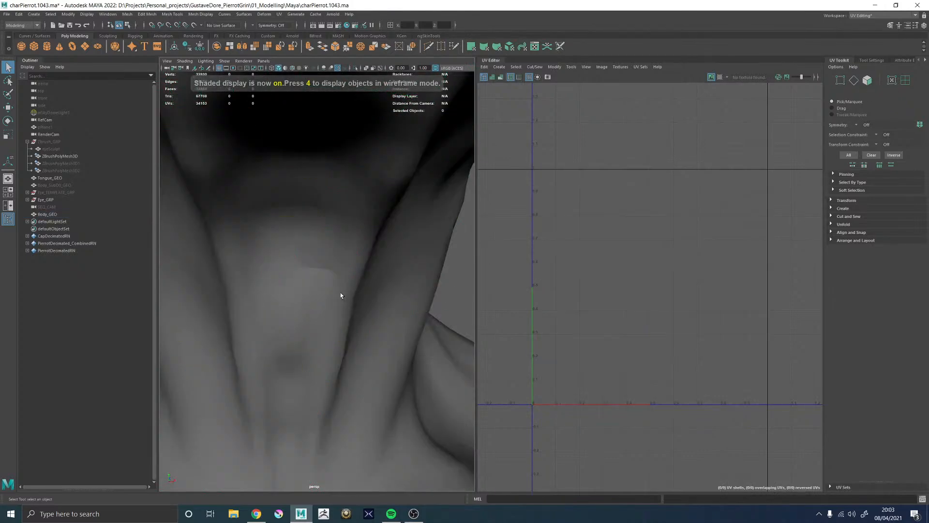
Apply Soften Edge to the whole Body_GEO mesh and check the neck's shading with it deselected
{"action": "left_click", "coordinate": [340, 293]}
{"action": "left_click", "coordinate": [265, 15]}
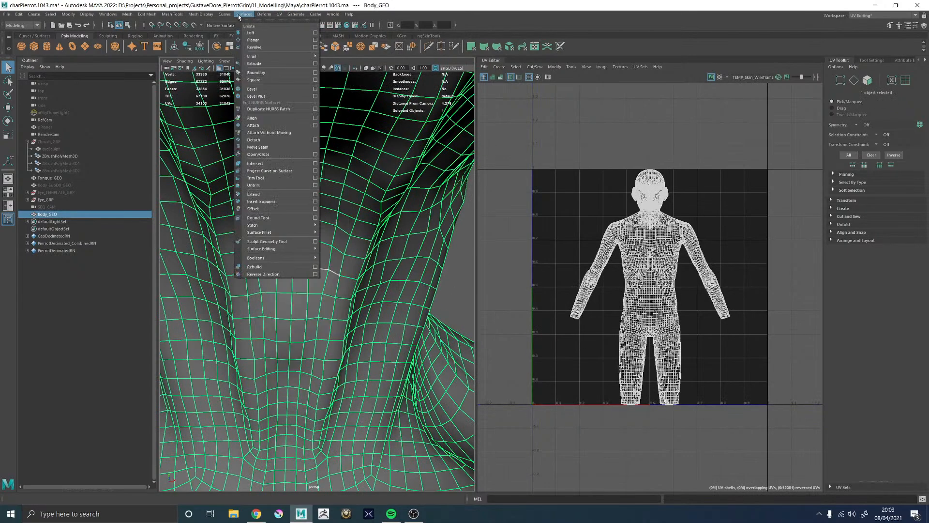
{"action": "mouse_move", "coordinate": [225, 14]}
{"action": "mouse_move", "coordinate": [192, 13]}
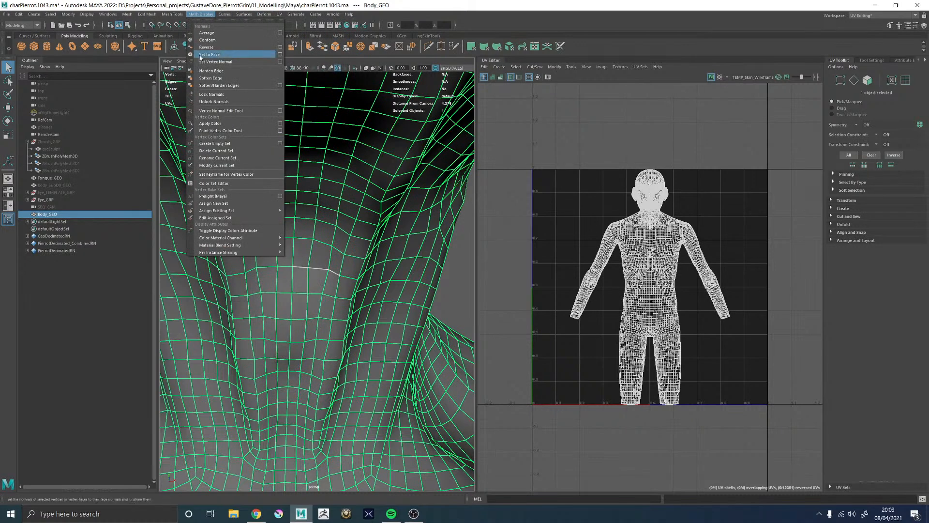
{"action": "left_click", "coordinate": [208, 21]}
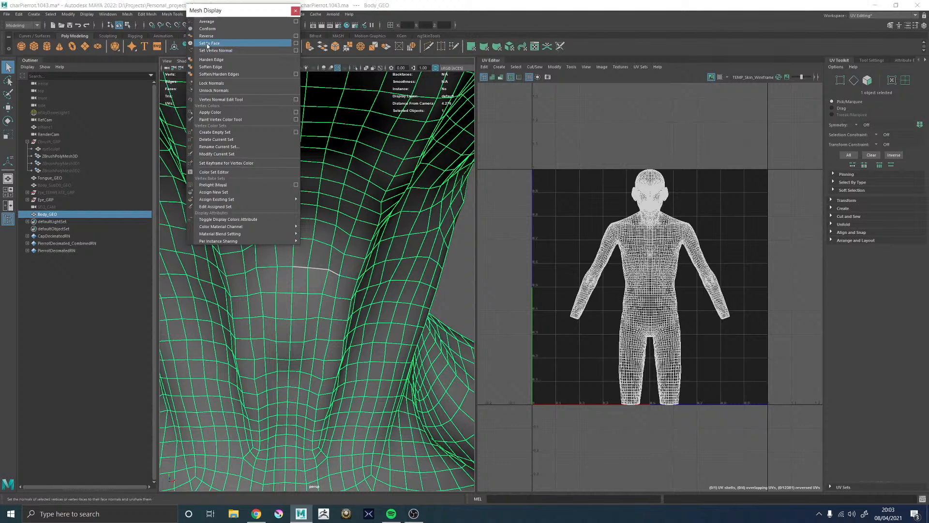
{"action": "left_click", "coordinate": [211, 67]}
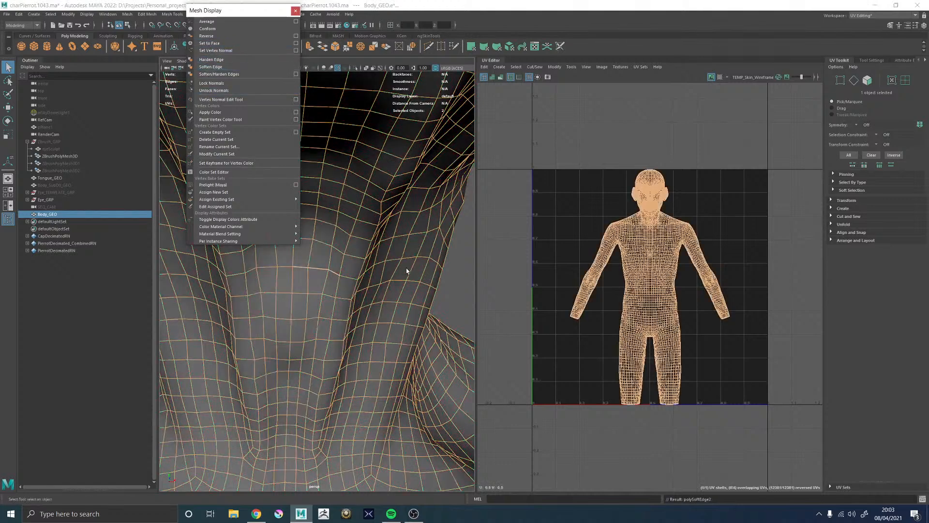
{"action": "left_click", "coordinate": [446, 282]}
{"action": "scroll", "coordinate": [421, 271], "scroll_direction": "down", "scroll_amount": 4}
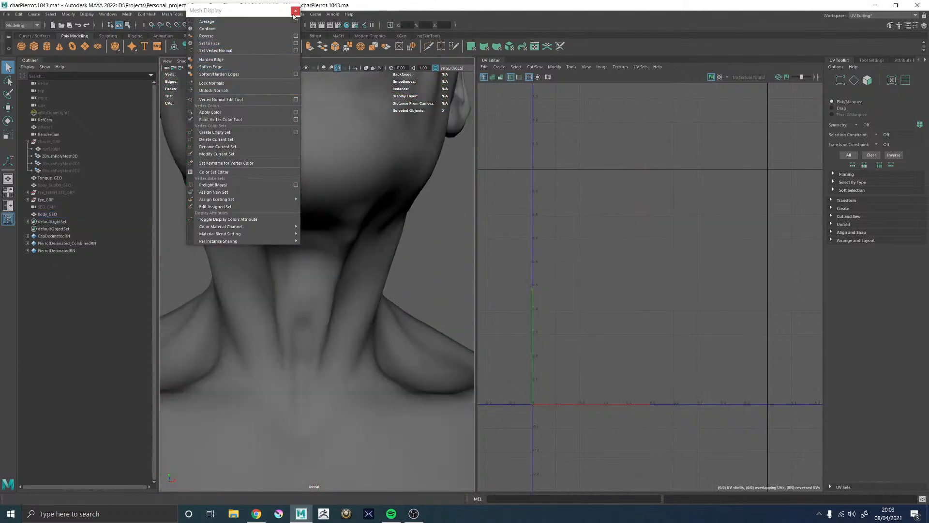
{"action": "left_click", "coordinate": [295, 10]}
Apply a new planar UV projection to the repaired Body_GEO and return to object selection
{"action": "left_click", "coordinate": [333, 263]}
{"action": "scroll", "coordinate": [333, 264], "scroll_direction": "up", "scroll_amount": 5}
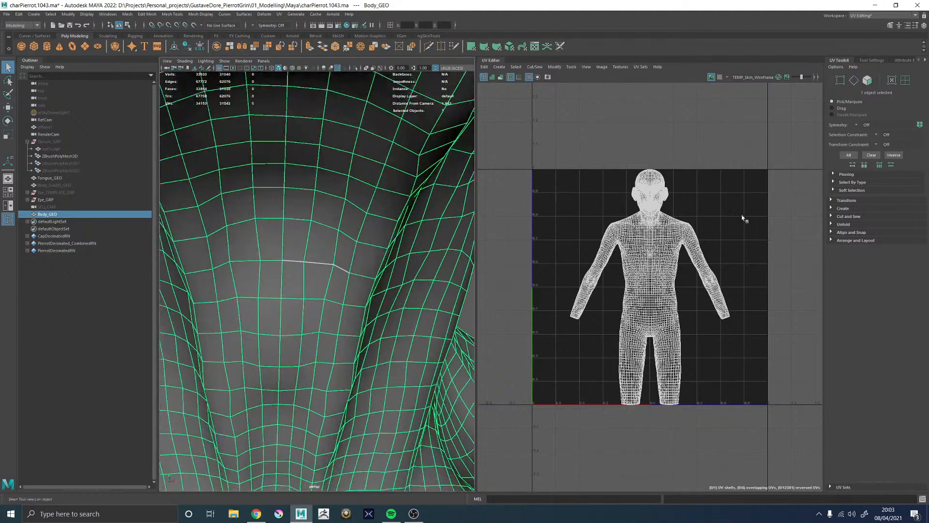
{"action": "right_click", "coordinate": [328, 234], "text": "shift"}
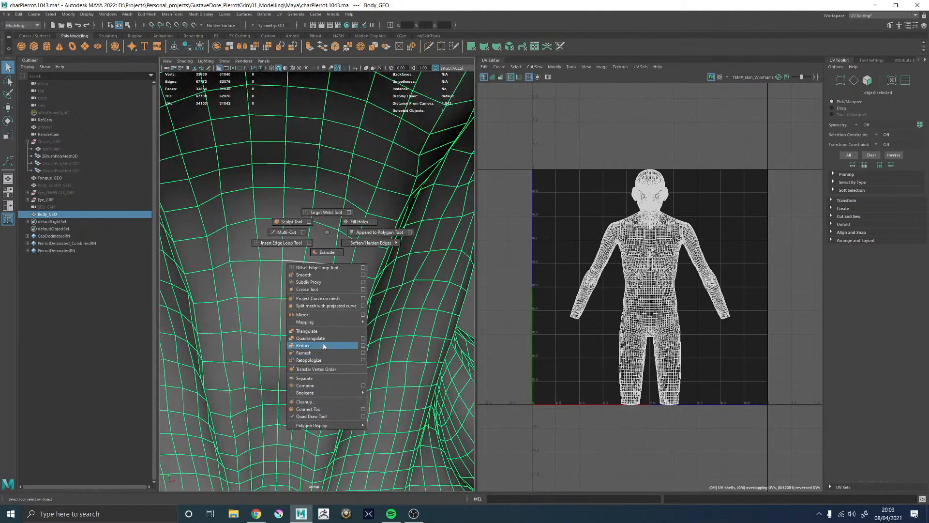
{"action": "mouse_move", "coordinate": [329, 322]}
{"action": "left_click", "coordinate": [387, 337]}
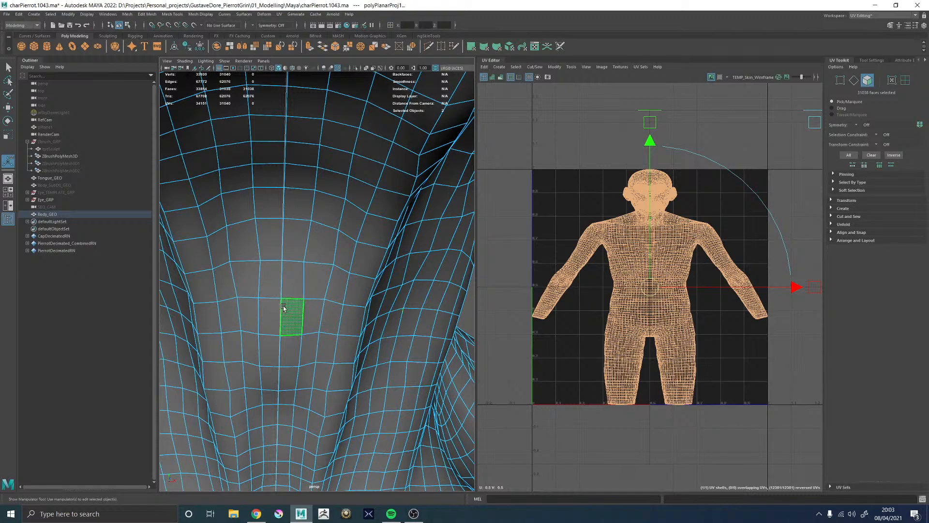
{"action": "left_click", "coordinate": [311, 274]}
Examine Body_GEO's whole figure, torso and neck, both shaded and with the wireframe shown
{"action": "scroll", "coordinate": [290, 280], "scroll_direction": "down", "scroll_amount": 5}
{"action": "left_click_drag", "start_coordinate": [260, 286], "coordinate": [381, 329], "text": "alt"}
{"action": "right_click_drag", "start_coordinate": [382, 329], "coordinate": [246, 275], "text": "alt"}
{"action": "left_click_drag", "start_coordinate": [246, 275], "coordinate": [266, 248], "text": "alt"}
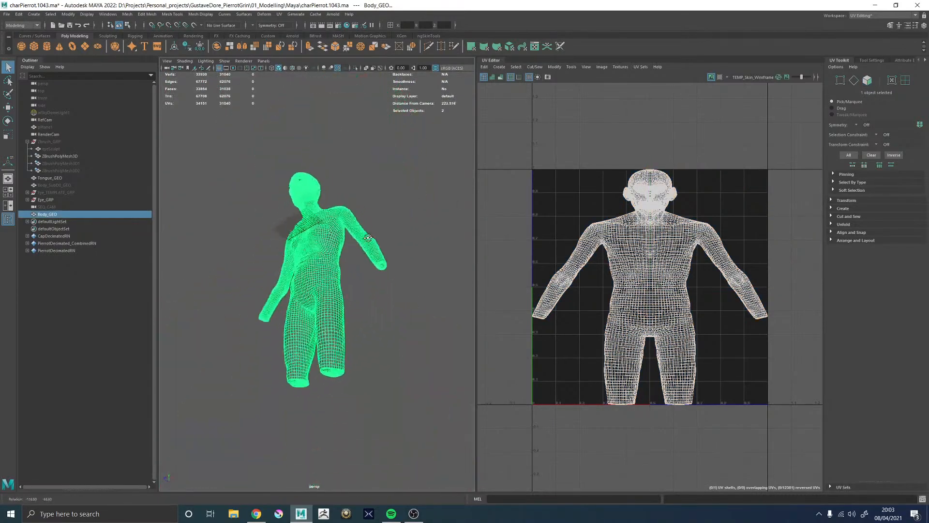
{"action": "left_click", "coordinate": [360, 261]}
{"action": "right_click_drag", "start_coordinate": [282, 261], "coordinate": [295, 243], "text": "alt"}
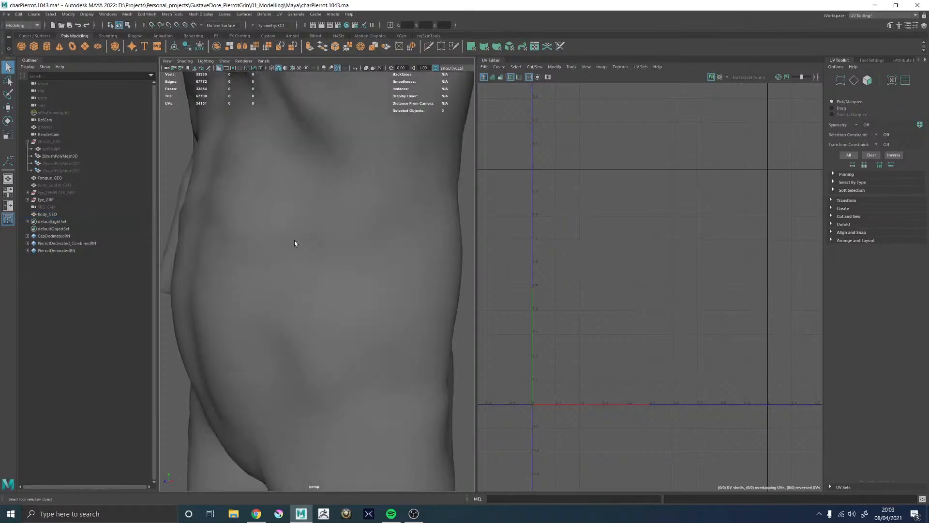
{"action": "middle_click_drag", "start_coordinate": [295, 242], "coordinate": [400, 317], "text": "alt"}
{"action": "right_click_drag", "start_coordinate": [400, 317], "coordinate": [295, 321], "text": "alt"}
{"action": "left_click", "coordinate": [295, 321]}
{"action": "left_click_drag", "start_coordinate": [295, 321], "coordinate": [349, 321], "text": "alt"}
{"action": "right_click_drag", "start_coordinate": [348, 320], "coordinate": [367, 363], "text": "alt"}
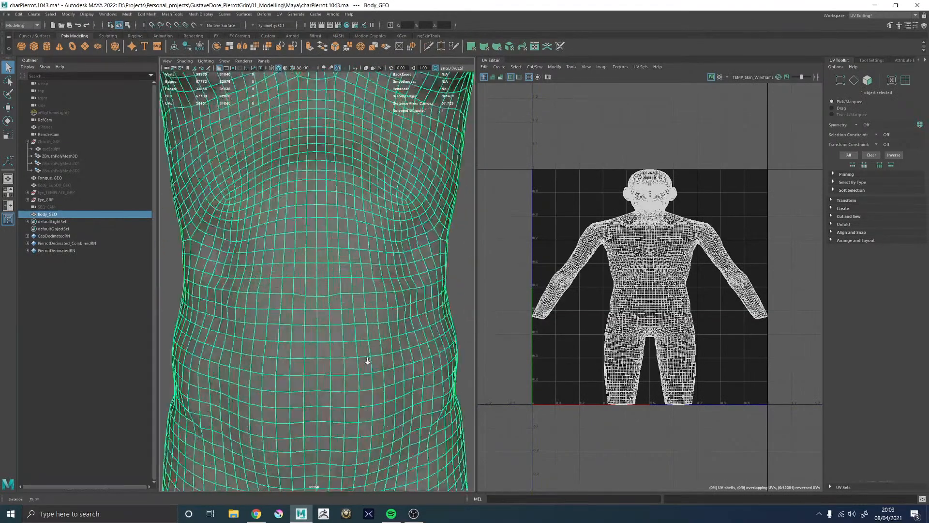
{"action": "left_click_drag", "start_coordinate": [367, 363], "coordinate": [355, 309], "text": "alt"}
{"action": "right_click_drag", "start_coordinate": [355, 309], "coordinate": [258, 293], "text": "alt"}
{"action": "middle_click_drag", "start_coordinate": [328, 223], "coordinate": [328, 331], "text": "alt"}
{"action": "right_click_drag", "start_coordinate": [311, 208], "coordinate": [346, 179], "text": "alt"}
{"action": "middle_click_drag", "start_coordinate": [345, 179], "coordinate": [358, 387], "text": "alt"}
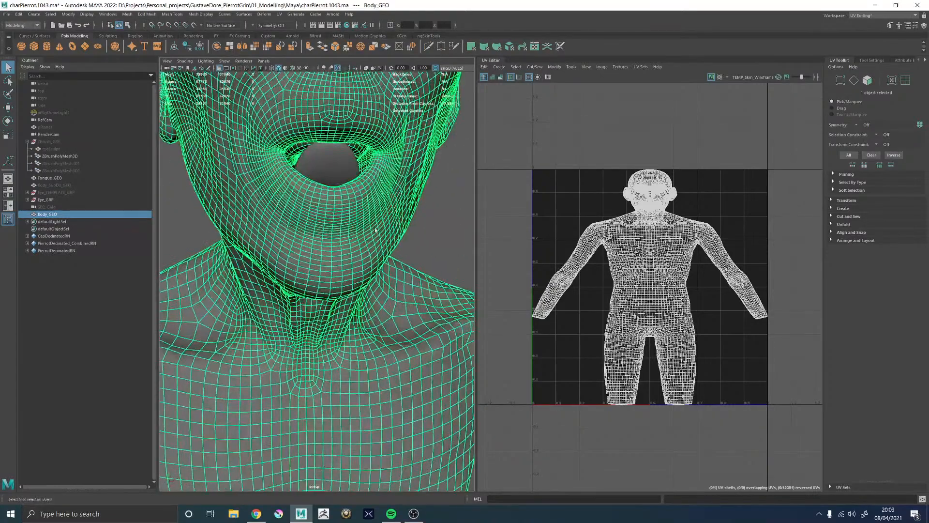
Examine the topology of Body_GEO's head, face and shoulders from the front and at three-quarter angles
{"action": "right_click_drag", "start_coordinate": [358, 203], "coordinate": [310, 174], "text": "alt"}
{"action": "middle_click_drag", "start_coordinate": [379, 198], "coordinate": [375, 274], "text": "alt"}
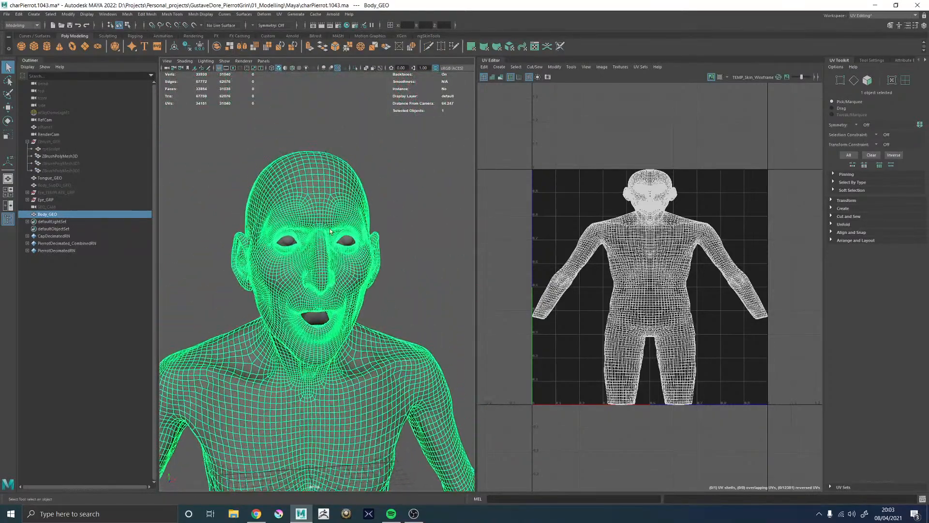
{"action": "left_click", "coordinate": [373, 222]}
{"action": "left_click_drag", "start_coordinate": [286, 228], "coordinate": [340, 228], "text": "alt"}
{"action": "left_click", "coordinate": [349, 292]}
{"action": "left_click_drag", "start_coordinate": [349, 292], "coordinate": [321, 290], "text": "alt"}
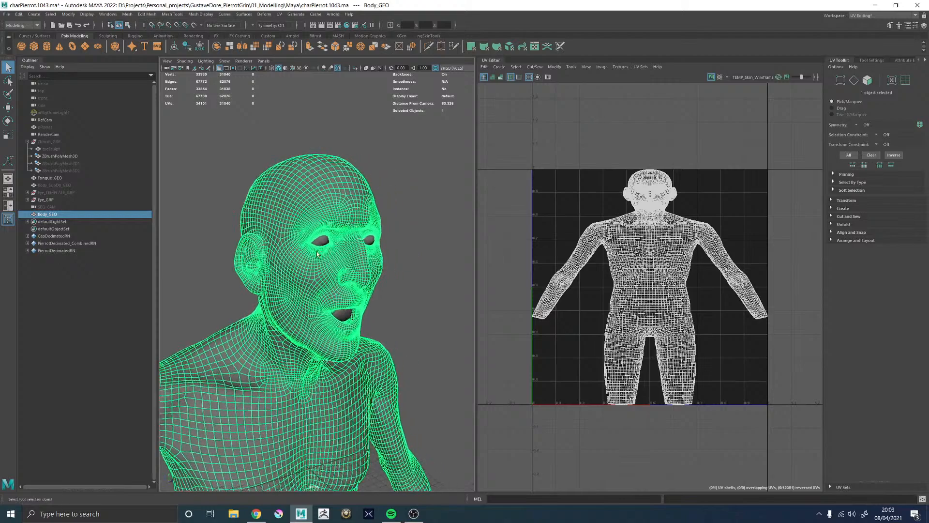
{"action": "right_click_drag", "start_coordinate": [321, 290], "coordinate": [369, 284], "text": "alt"}
{"action": "left_click_drag", "start_coordinate": [382, 278], "coordinate": [358, 266], "text": "alt"}
{"action": "right_click_drag", "start_coordinate": [356, 266], "coordinate": [242, 281], "text": "alt"}
{"action": "middle_click_drag", "start_coordinate": [242, 280], "coordinate": [271, 208], "text": "alt"}
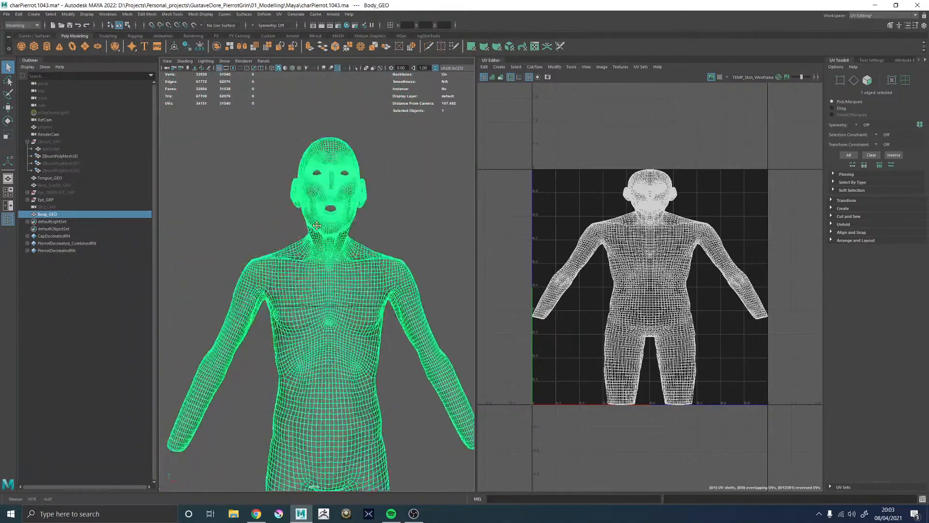
{"action": "left_click", "coordinate": [440, 244]}
{"action": "left_click_drag", "start_coordinate": [440, 245], "coordinate": [387, 292], "text": "alt"}
{"action": "right_click_drag", "start_coordinate": [387, 292], "coordinate": [352, 292], "text": "alt"}
{"action": "left_click_drag", "start_coordinate": [353, 293], "coordinate": [367, 302], "text": "alt"}
{"action": "right_click_drag", "start_coordinate": [334, 310], "coordinate": [348, 324], "text": "alt"}
{"action": "left_click_drag", "start_coordinate": [349, 324], "coordinate": [344, 276], "text": "alt"}
{"action": "left_click", "coordinate": [344, 276]}
{"action": "middle_click_drag", "start_coordinate": [387, 234], "coordinate": [371, 286], "text": "alt"}
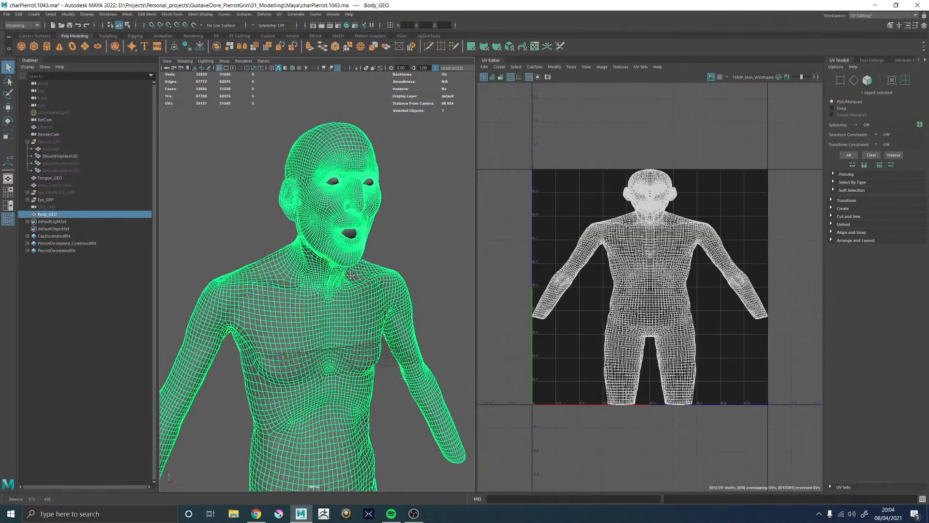
{"action": "right_click_drag", "start_coordinate": [310, 271], "coordinate": [203, 181], "text": "alt"}
{"action": "middle_click_drag", "start_coordinate": [330, 233], "coordinate": [339, 269], "text": "alt"}
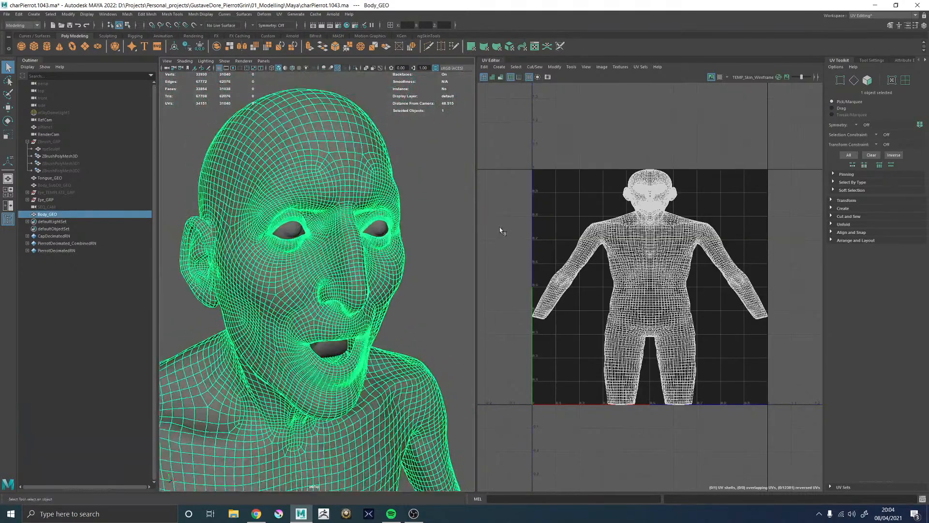
Widen the perspective view against the UV Editor and bring Body_GEO's face closer
{"action": "left_click", "coordinate": [474, 225]}
{"action": "left_click", "coordinate": [359, 231]}
{"action": "left_click_drag", "start_coordinate": [476, 233], "coordinate": [559, 232]}
{"action": "right_click_drag", "start_coordinate": [362, 216], "coordinate": [383, 220], "text": "alt"}
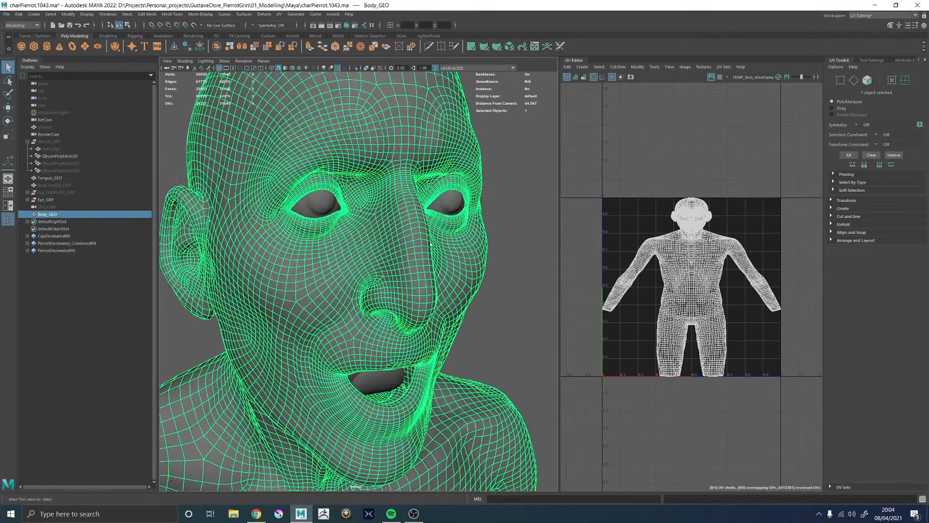
Cut the UVs along the edge loop running over the head, in front of the ears and under the chin
{"action": "left_click_drag", "start_coordinate": [380, 220], "coordinate": [266, 226], "text": "alt"}
{"action": "middle_click_drag", "start_coordinate": [266, 228], "coordinate": [466, 325], "text": "alt"}
{"action": "left_click_drag", "start_coordinate": [327, 234], "coordinate": [366, 255], "text": "alt"}
{"action": "right_click_drag", "start_coordinate": [441, 276], "coordinate": [392, 273], "text": "alt"}
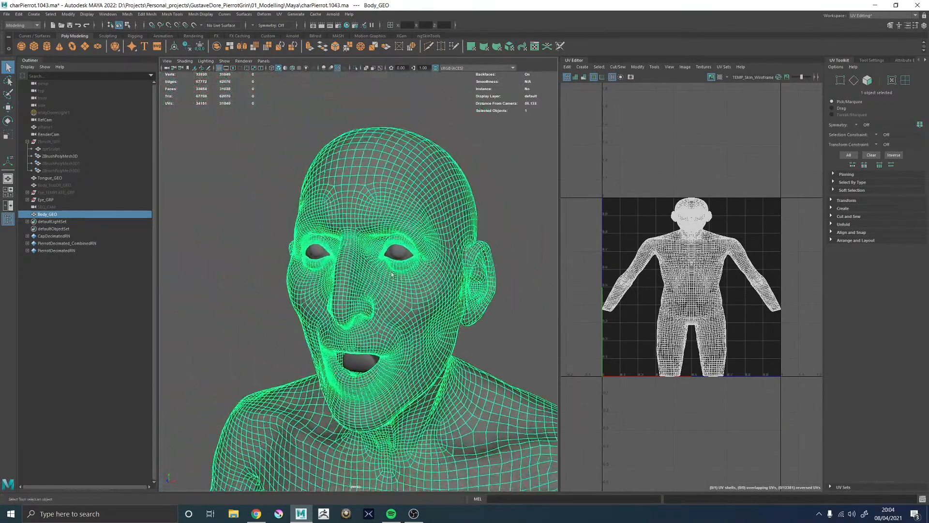
{"action": "left_click_drag", "start_coordinate": [392, 272], "coordinate": [313, 260], "text": "alt"}
{"action": "right_click_drag", "start_coordinate": [364, 259], "coordinate": [366, 234]}
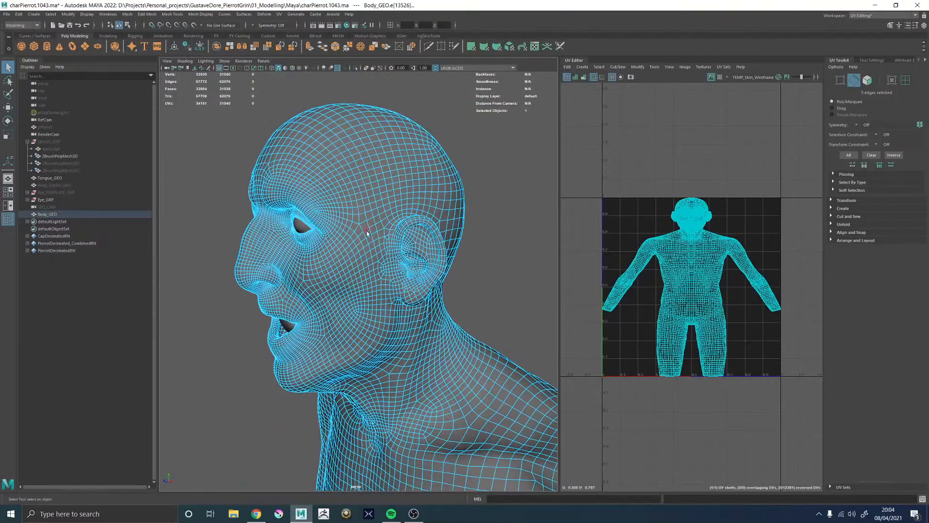
{"action": "double_click", "coordinate": [378, 229]}
{"action": "right_click_drag", "start_coordinate": [673, 126], "coordinate": [646, 141], "text": "shift"}
Select the edge loop that circles behind and in front of one ear where it meets the head
{"action": "left_click_drag", "start_coordinate": [416, 285], "coordinate": [374, 295], "text": "alt"}
{"action": "middle_click_drag", "start_coordinate": [387, 323], "coordinate": [374, 286], "text": "alt"}
{"action": "scroll", "coordinate": [373, 284], "scroll_direction": "up", "scroll_amount": 3}
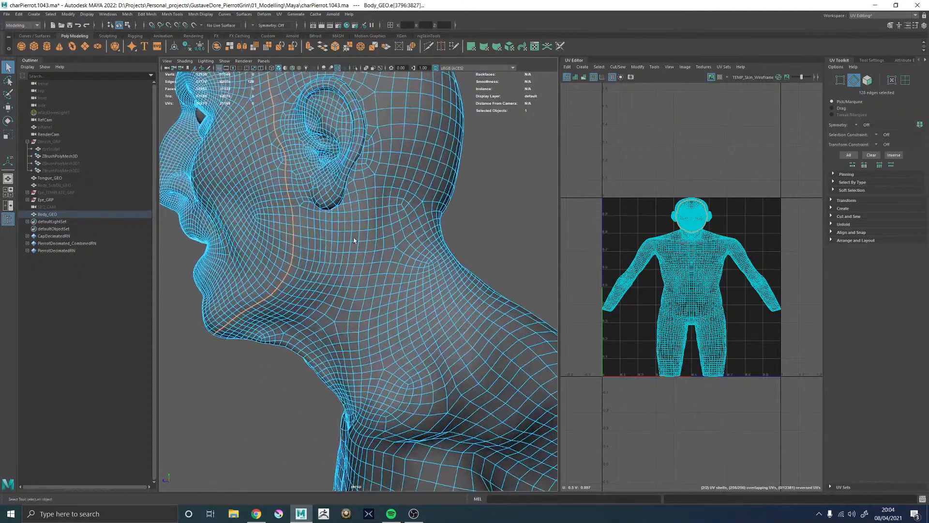
{"action": "middle_click_drag", "start_coordinate": [355, 241], "coordinate": [365, 257], "text": "alt"}
{"action": "middle_click_drag", "start_coordinate": [357, 216], "coordinate": [372, 267], "text": "alt"}
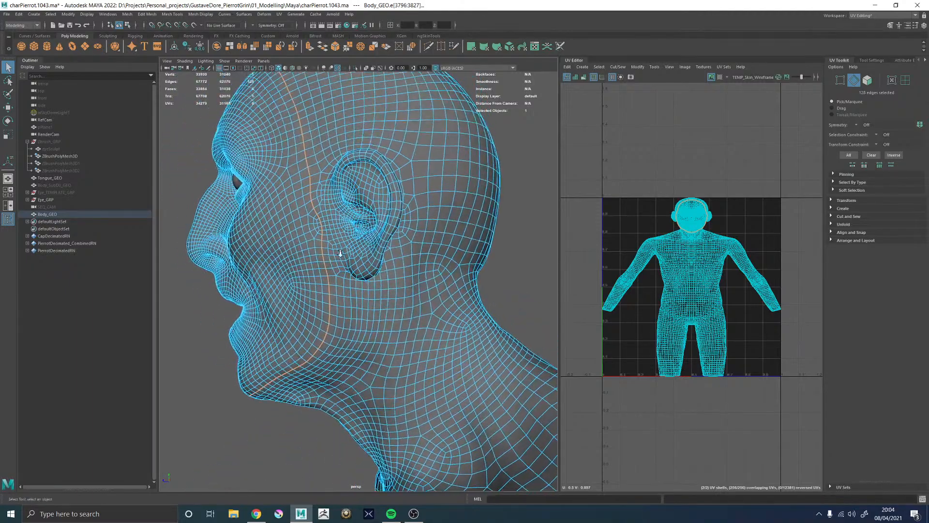
{"action": "scroll", "coordinate": [372, 267], "scroll_direction": "up", "scroll_amount": 3}
{"action": "left_click_drag", "start_coordinate": [371, 264], "coordinate": [282, 288], "text": "alt"}
{"action": "scroll", "coordinate": [390, 270], "scroll_direction": "up", "scroll_amount": 3}
{"action": "middle_click_drag", "start_coordinate": [282, 289], "coordinate": [379, 245], "text": "alt"}
{"action": "double_click", "coordinate": [309, 225]}
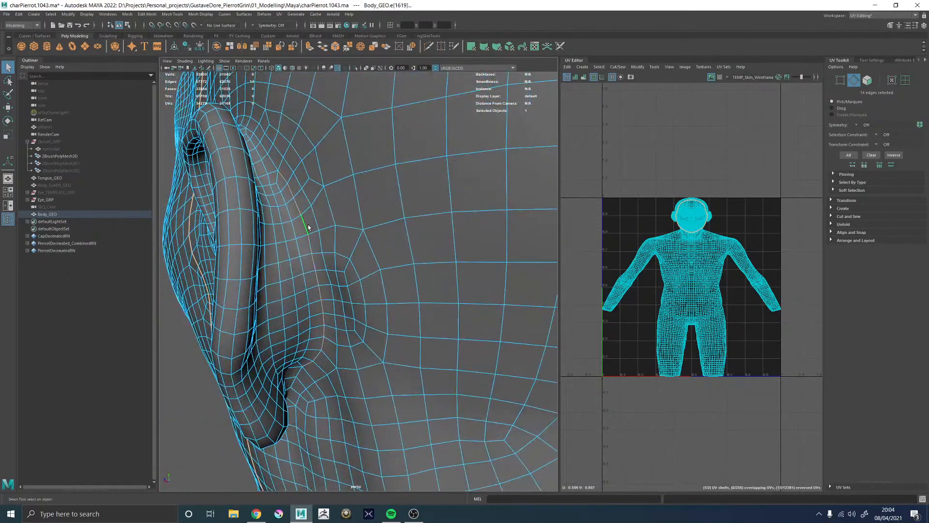
{"action": "left_click_drag", "start_coordinate": [311, 224], "coordinate": [464, 208], "text": "alt"}
{"action": "middle_click_drag", "start_coordinate": [465, 209], "coordinate": [404, 242], "text": "alt"}
{"action": "left_click_drag", "start_coordinate": [390, 254], "coordinate": [412, 213], "text": "alt"}
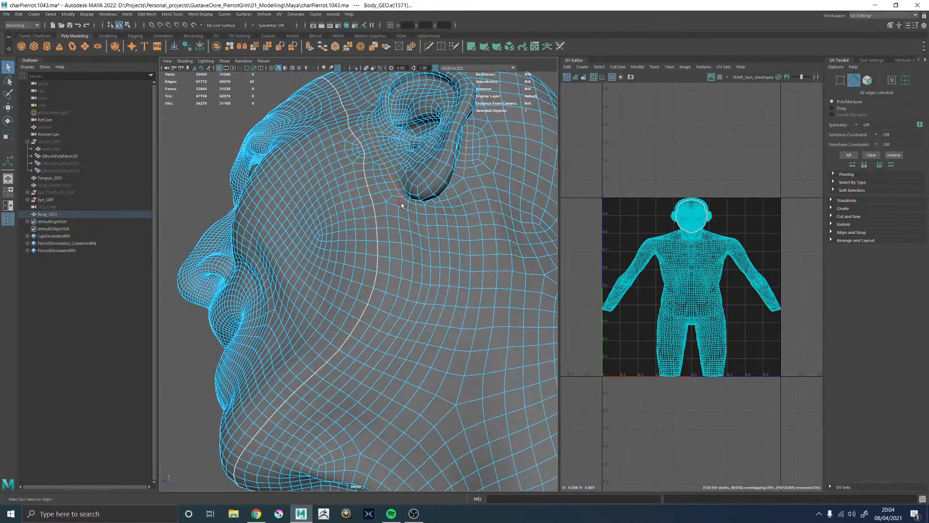
Add the missing edges beneath the earlobe to the ear loop selection and cut the UVs along it
{"action": "right_click_drag", "start_coordinate": [401, 202], "coordinate": [422, 290], "text": "alt"}
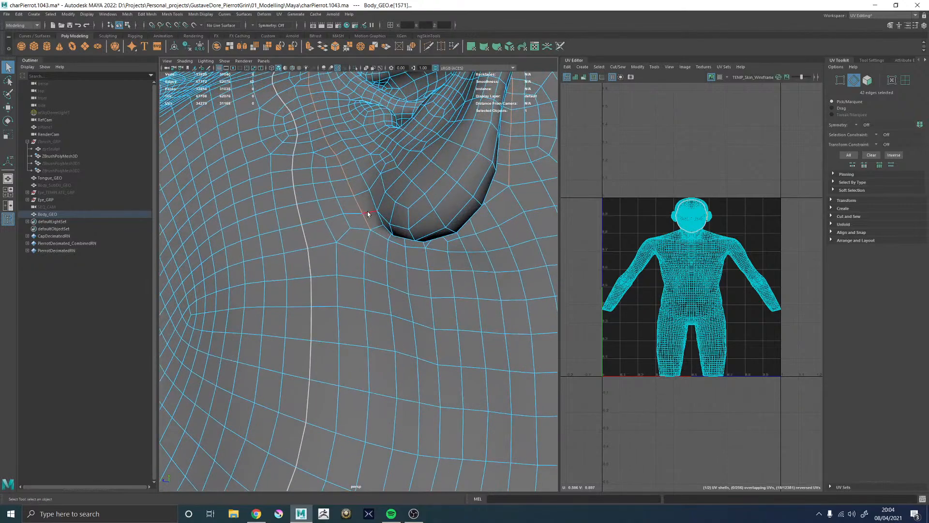
{"action": "left_click_drag", "start_coordinate": [376, 208], "coordinate": [341, 236], "text": "alt"}
{"action": "left_click", "coordinate": [386, 233], "text": "shift"}
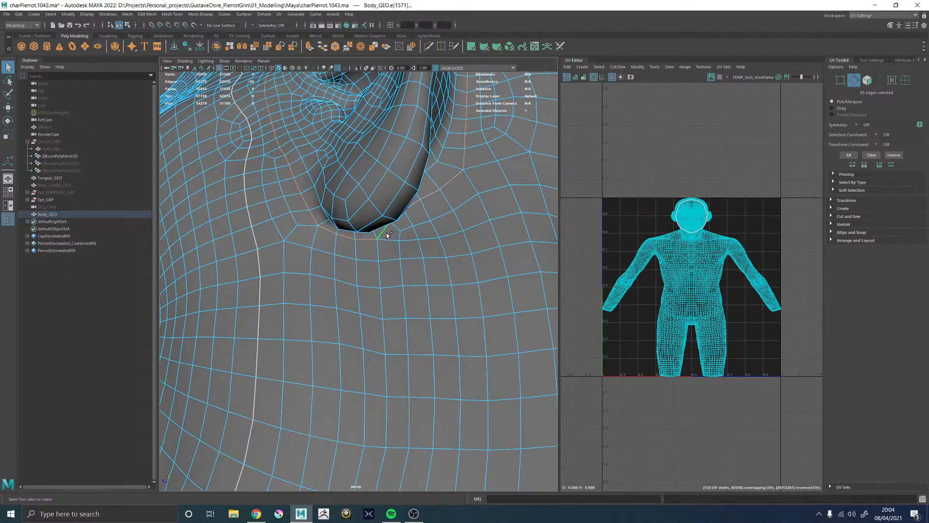
{"action": "left_click", "coordinate": [434, 210], "text": "shift"}
{"action": "right_click_drag", "start_coordinate": [433, 210], "coordinate": [374, 208], "text": "alt"}
{"action": "left_click_drag", "start_coordinate": [374, 207], "coordinate": [421, 223], "text": "alt"}
{"action": "right_click_drag", "start_coordinate": [698, 182], "coordinate": [671, 192], "text": "shift"}
Select edges beside the ear's upper front and the edge loop running front to back over the crown
{"action": "right_click_drag", "start_coordinate": [377, 271], "coordinate": [452, 315], "text": "alt"}
{"action": "middle_click_drag", "start_coordinate": [452, 315], "coordinate": [398, 248], "text": "alt"}
{"action": "right_click_drag", "start_coordinate": [398, 248], "coordinate": [322, 263], "text": "alt"}
{"action": "left_click", "coordinate": [384, 269]}
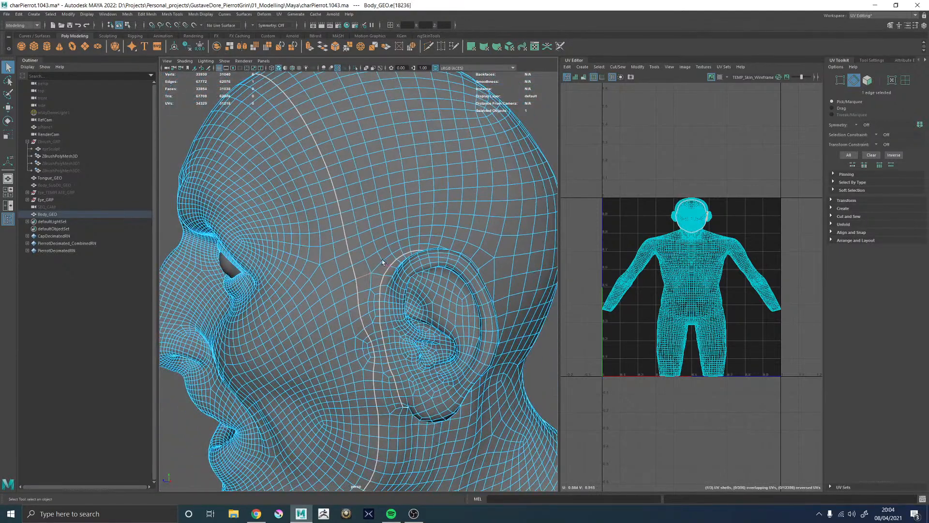
{"action": "double_click", "coordinate": [380, 256]}
{"action": "left_click_drag", "start_coordinate": [396, 272], "coordinate": [380, 266], "text": "alt"}
{"action": "left_click", "coordinate": [351, 244]}
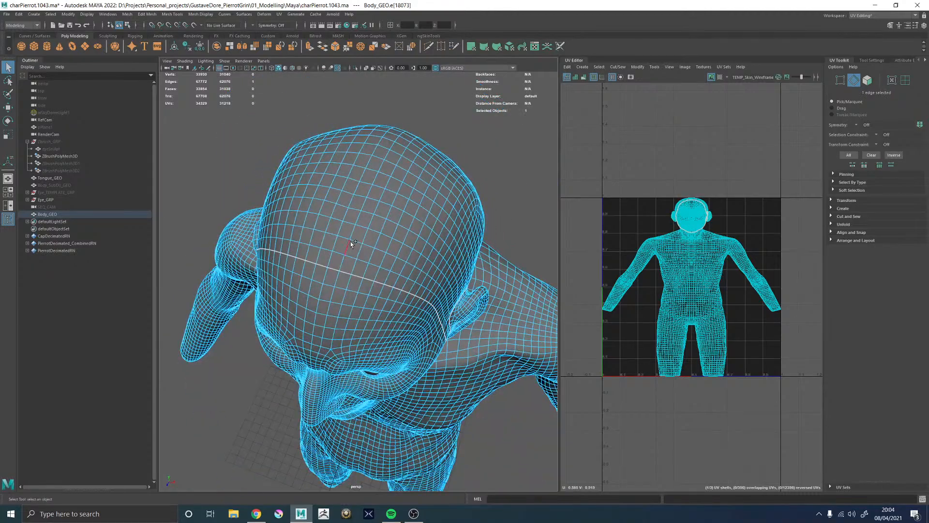
{"action": "double_click", "coordinate": [348, 241]}
{"action": "left_click_drag", "start_coordinate": [346, 240], "coordinate": [468, 257], "text": "alt"}
Return to object selection and replace Body_GEO's UVs with a new planar projection of the whole mesh
{"action": "key", "text": "F8"}
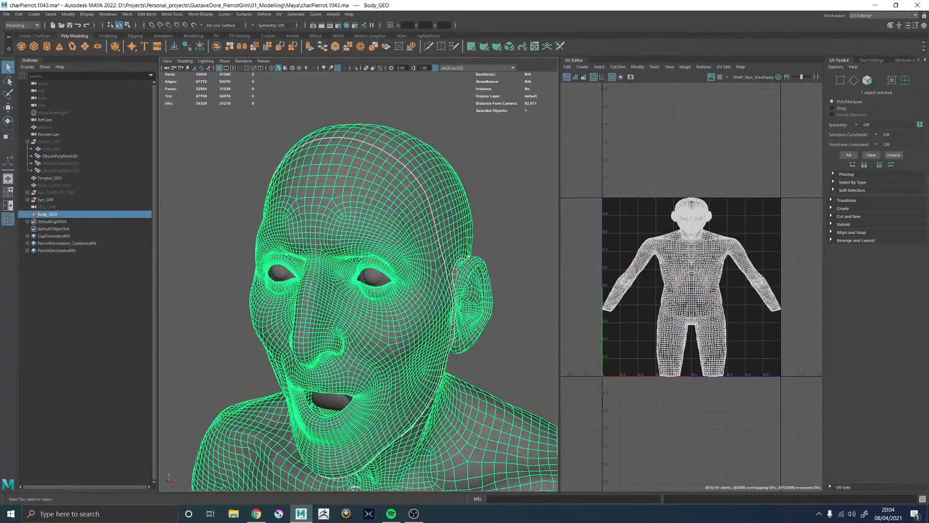
{"action": "left_click_drag", "start_coordinate": [433, 218], "coordinate": [434, 197], "text": "alt"}
{"action": "right_click", "coordinate": [434, 198], "text": "shift"}
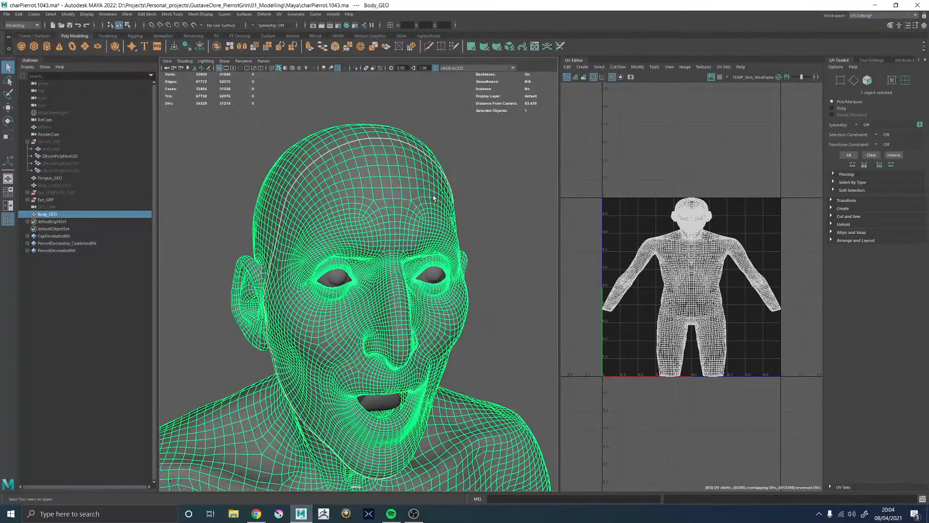
{"action": "right_click_drag", "start_coordinate": [706, 193], "coordinate": [735, 194]}
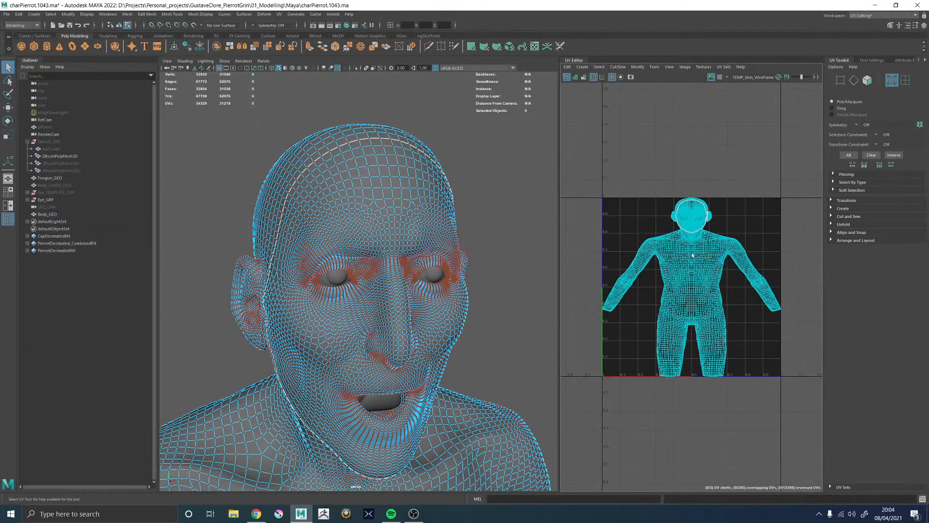
{"action": "right_click", "coordinate": [691, 255]}
{"action": "right_click_drag", "start_coordinate": [398, 213], "coordinate": [400, 206]}
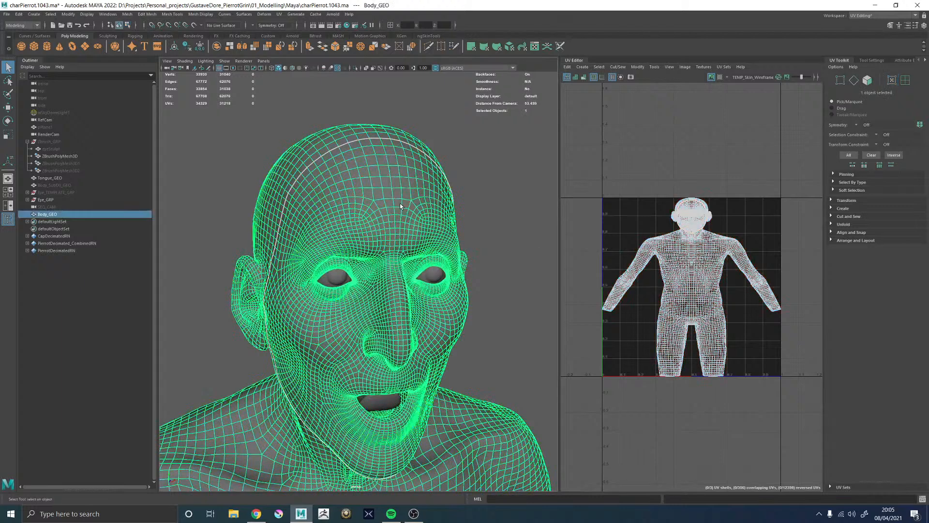
{"action": "right_click", "coordinate": [382, 203], "text": "shift"}
{"action": "right_click_drag", "start_coordinate": [364, 393], "coordinate": [369, 292], "text": "shift"}
{"action": "right_click_drag", "start_coordinate": [388, 218], "coordinate": [459, 331], "text": "shift"}
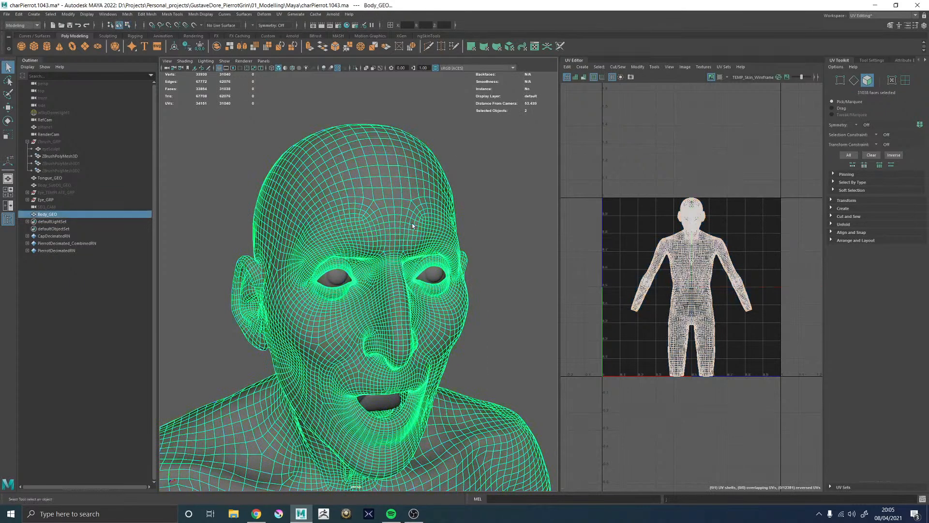
Turn on topology symmetry for Body_GEO using an edge on the forehead's centre line
{"action": "left_click", "coordinate": [256, 25]}
{"action": "left_click", "coordinate": [275, 78]}
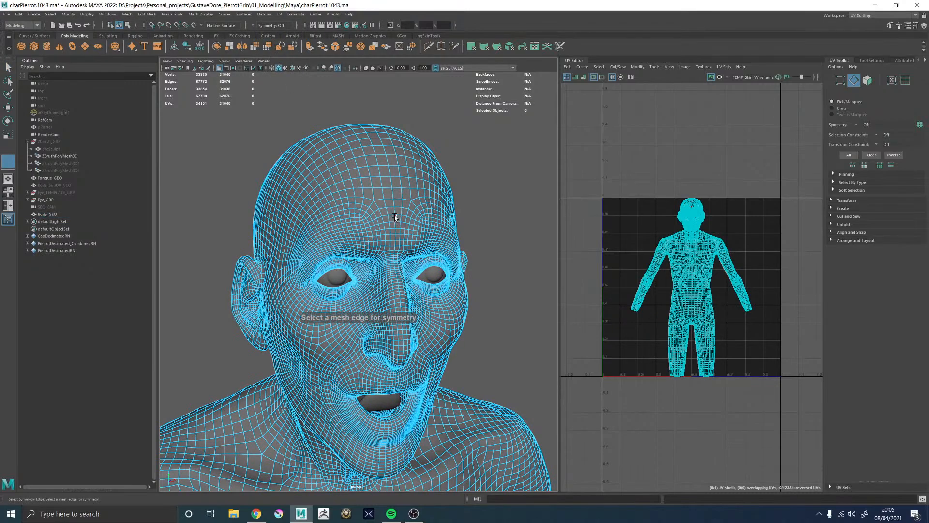
{"action": "left_click", "coordinate": [394, 215]}
Select the edge loop around the ear symmetrically on both sides of the head
{"action": "left_click_drag", "start_coordinate": [415, 238], "coordinate": [334, 250], "text": "alt"}
{"action": "mouse_move", "coordinate": [334, 262]}
{"action": "right_mouse_down", "text": "alt"}
{"action": "mouse_move", "coordinate": [419, 298]}
{"action": "mouse_move", "coordinate": [419, 195]}
{"action": "right_mouse_up", "text": "alt"}
{"action": "double_click", "coordinate": [456, 257]}
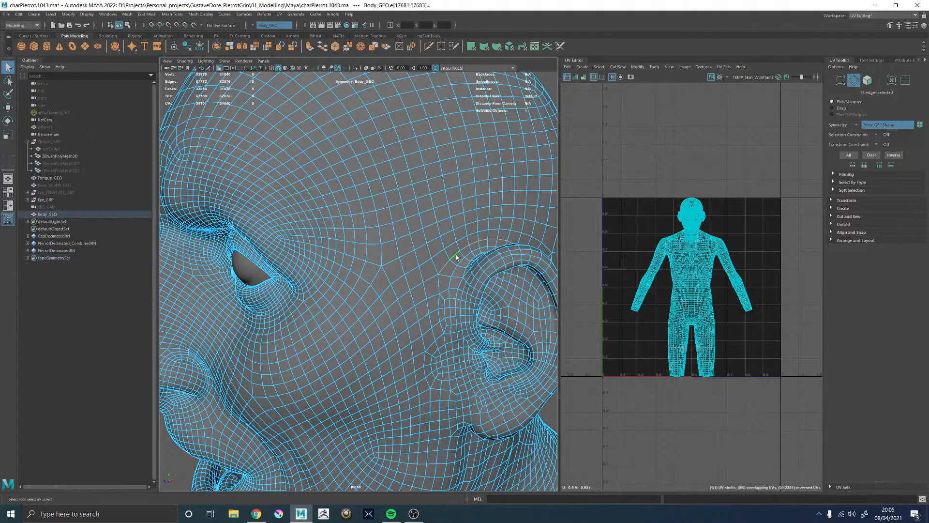
{"action": "double_click", "coordinate": [455, 270]}
{"action": "left_click_drag", "start_coordinate": [490, 327], "coordinate": [387, 281], "text": "alt"}
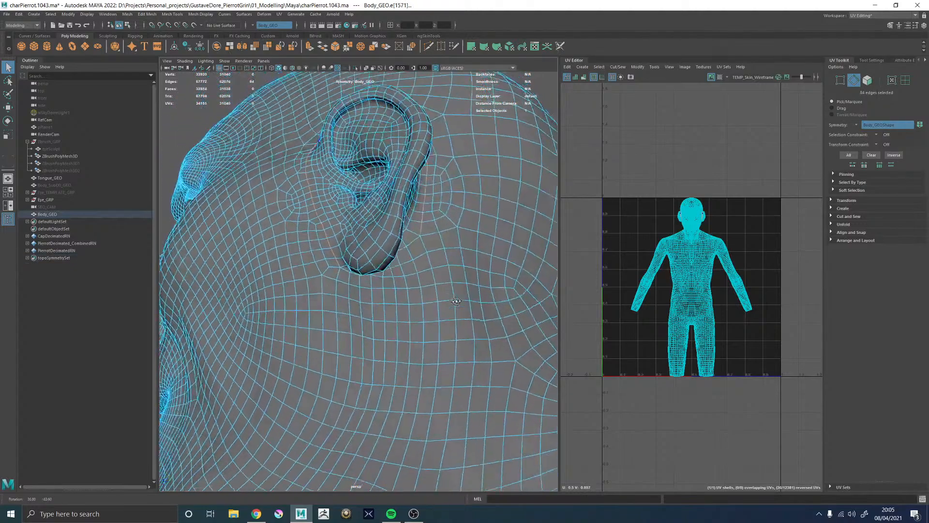
Add the edges beneath the earlobes to close the ear loops and cut the UVs along them
{"action": "right_click_drag", "start_coordinate": [339, 271], "coordinate": [361, 274], "text": "alt"}
{"action": "left_click", "coordinate": [337, 254], "text": "shift"}
{"action": "left_click", "coordinate": [352, 257], "text": "shift"}
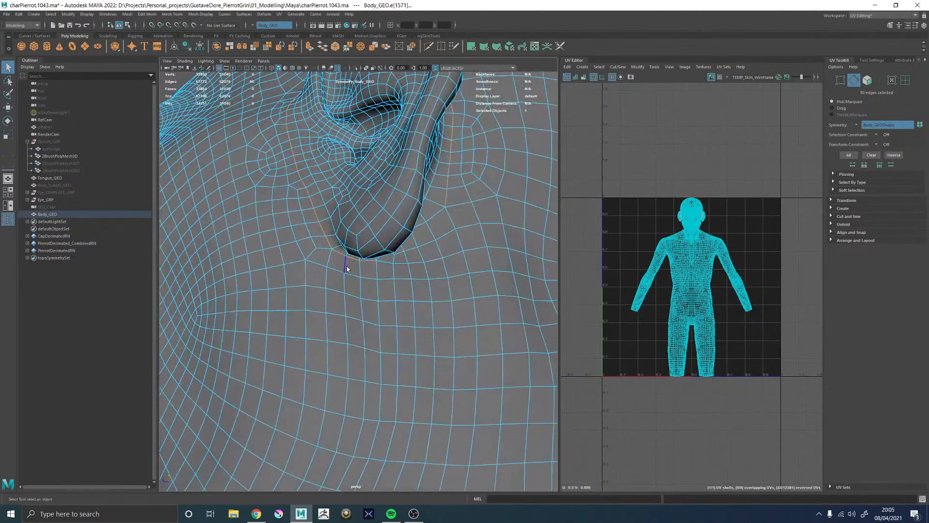
{"action": "left_click", "coordinate": [370, 261], "text": "shift"}
{"action": "left_click_drag", "start_coordinate": [370, 262], "coordinate": [279, 283], "text": "alt"}
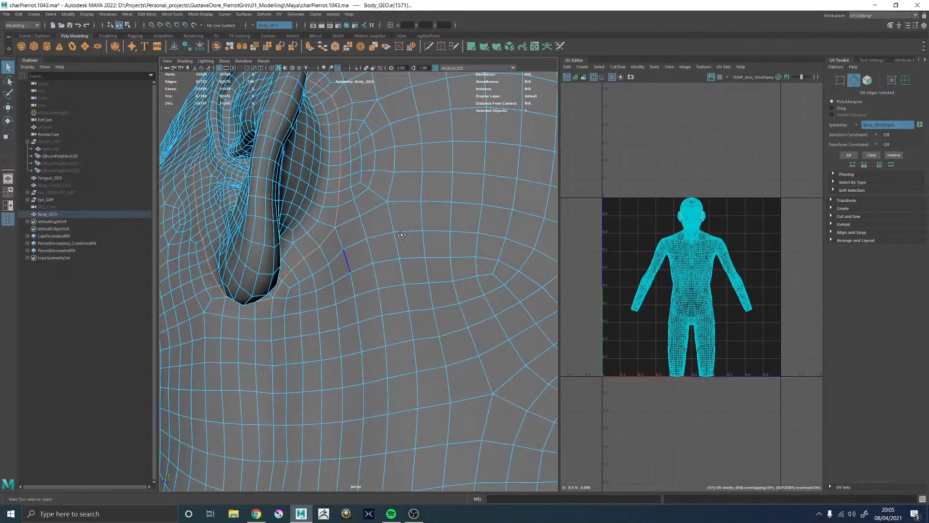
{"action": "left_click_drag", "start_coordinate": [402, 235], "coordinate": [442, 267], "text": "alt"}
{"action": "key", "text": "f"}
{"action": "left_click_drag", "start_coordinate": [345, 237], "coordinate": [412, 264], "text": "alt"}
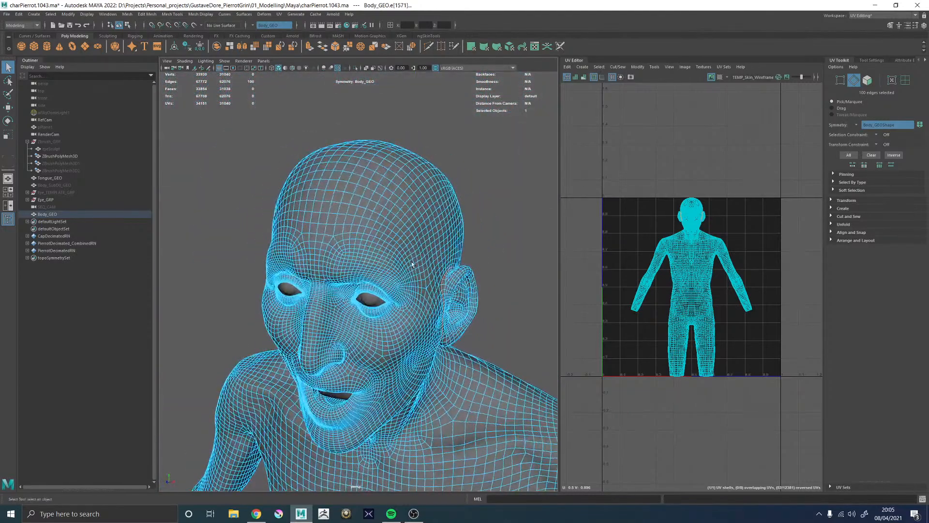
{"action": "right_click_drag", "start_coordinate": [676, 160], "coordinate": [650, 170], "text": "shift"}
Cut the UVs along the edge line that runs over the top of the head from ear to ear
{"action": "left_click_drag", "start_coordinate": [426, 290], "coordinate": [351, 285], "text": "alt"}
{"action": "right_click_drag", "start_coordinate": [351, 291], "coordinate": [413, 314], "text": "alt"}
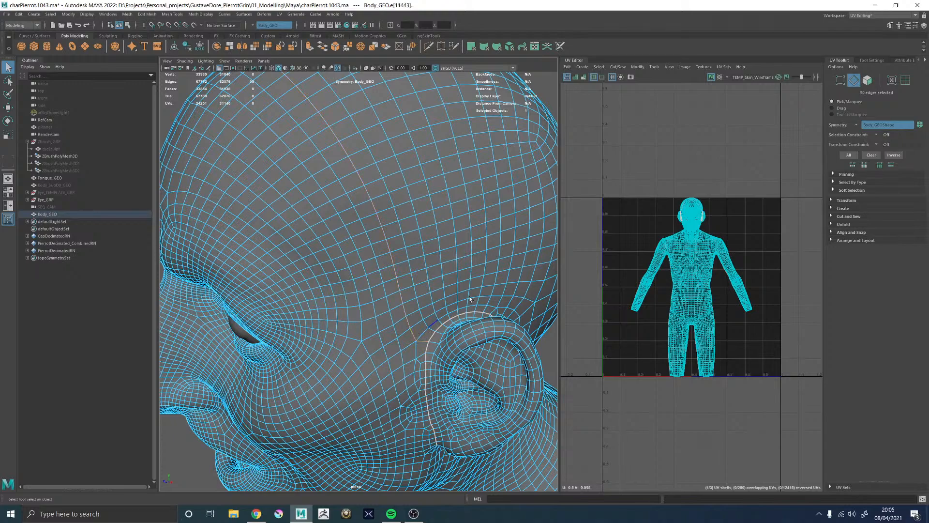
{"action": "key", "text": "f"}
{"action": "left_click_drag", "start_coordinate": [532, 281], "coordinate": [603, 216], "text": "alt"}
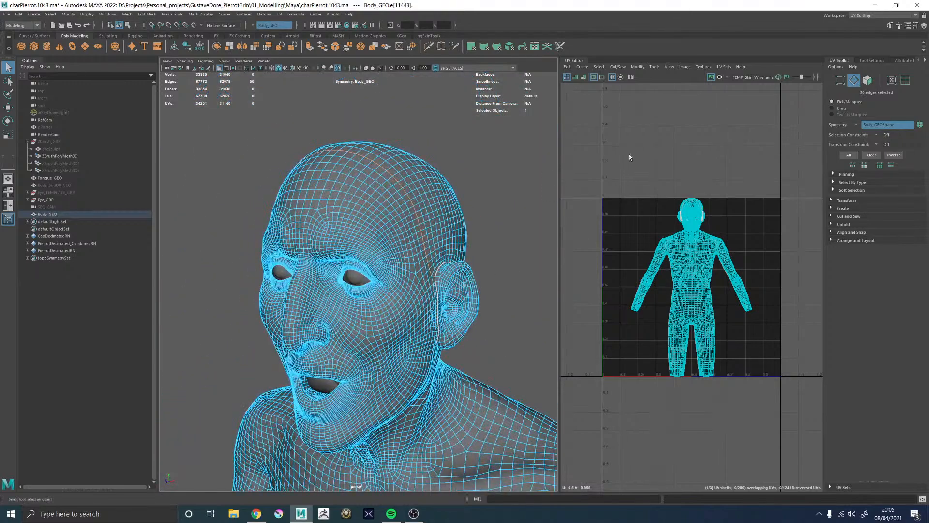
{"action": "right_click_drag", "start_coordinate": [668, 156], "coordinate": [638, 167], "text": "shift"}
Cut the UVs along the edge line from the earlobes down the jaw and under the chin
{"action": "left_click_drag", "start_coordinate": [445, 284], "coordinate": [365, 256], "text": "alt"}
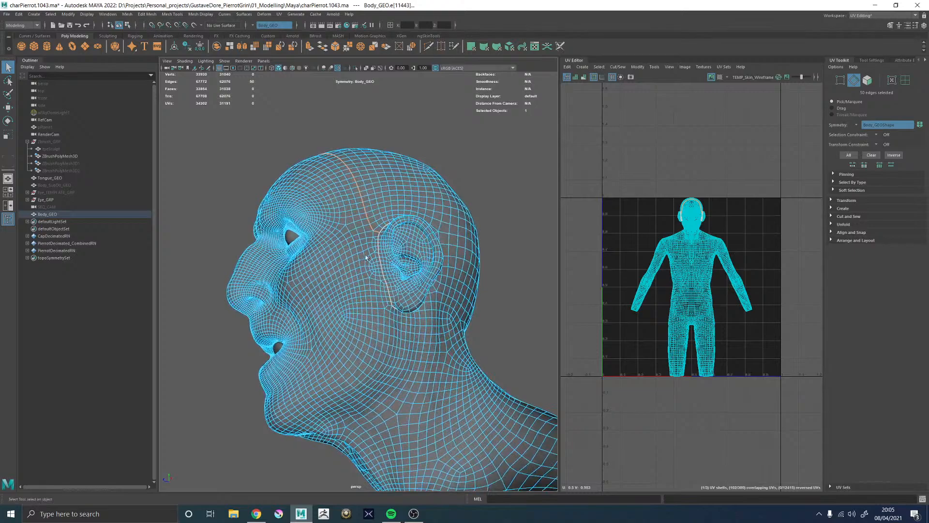
{"action": "right_click_drag", "start_coordinate": [365, 239], "coordinate": [414, 315], "text": "alt"}
{"action": "middle_click_drag", "start_coordinate": [414, 314], "coordinate": [406, 231], "text": "alt"}
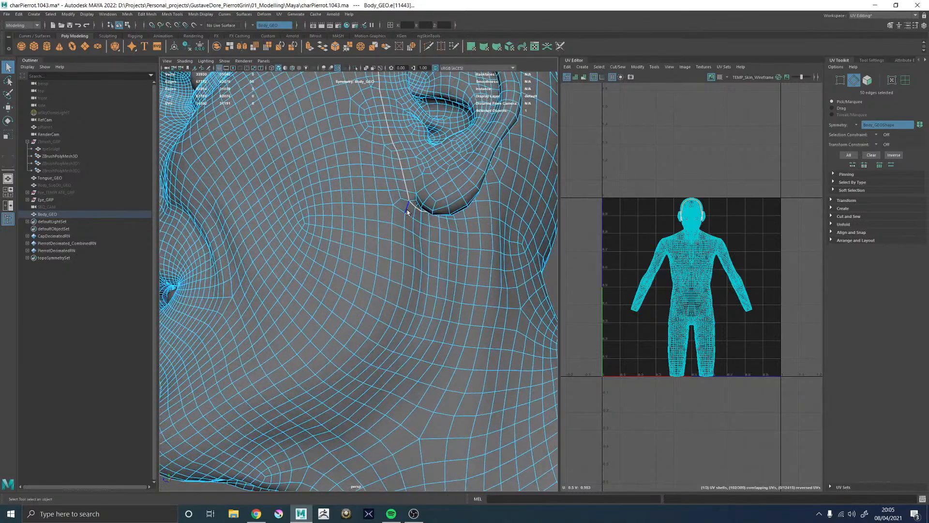
{"action": "double_click", "coordinate": [408, 212]}
{"action": "key", "text": "f"}
{"action": "left_click_drag", "start_coordinate": [437, 244], "coordinate": [584, 295], "text": "alt"}
{"action": "right_click", "coordinate": [679, 152], "text": "shift"}
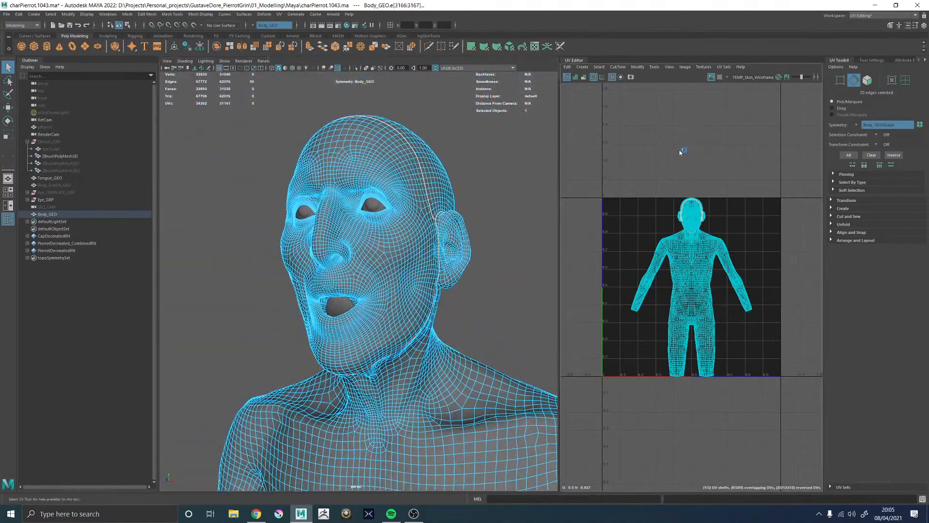
{"action": "right_click_drag", "start_coordinate": [680, 151], "coordinate": [649, 162], "text": "shift"}
Cut the UVs along the edge loop around the upper neck below the jaw
{"action": "left_click_drag", "start_coordinate": [479, 309], "coordinate": [420, 334], "text": "alt"}
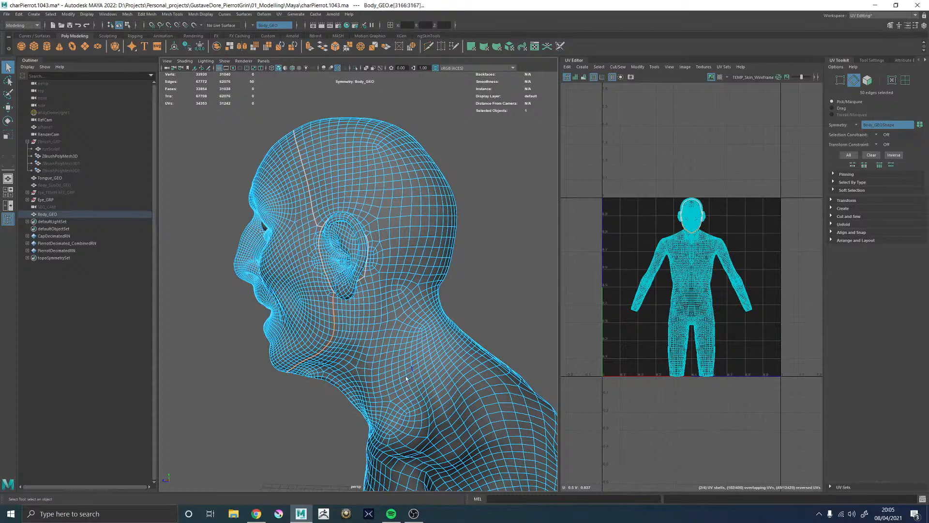
{"action": "left_click_drag", "start_coordinate": [407, 378], "coordinate": [420, 374], "text": "alt"}
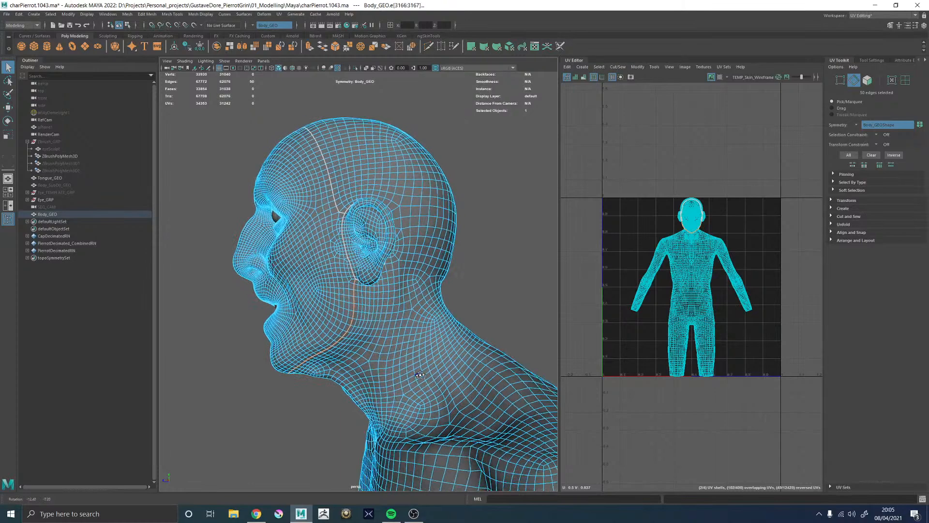
{"action": "double_click", "coordinate": [388, 360]}
{"action": "left_click_drag", "start_coordinate": [416, 363], "coordinate": [290, 343], "text": "alt"}
{"action": "right_click", "coordinate": [682, 139], "text": "shift"}
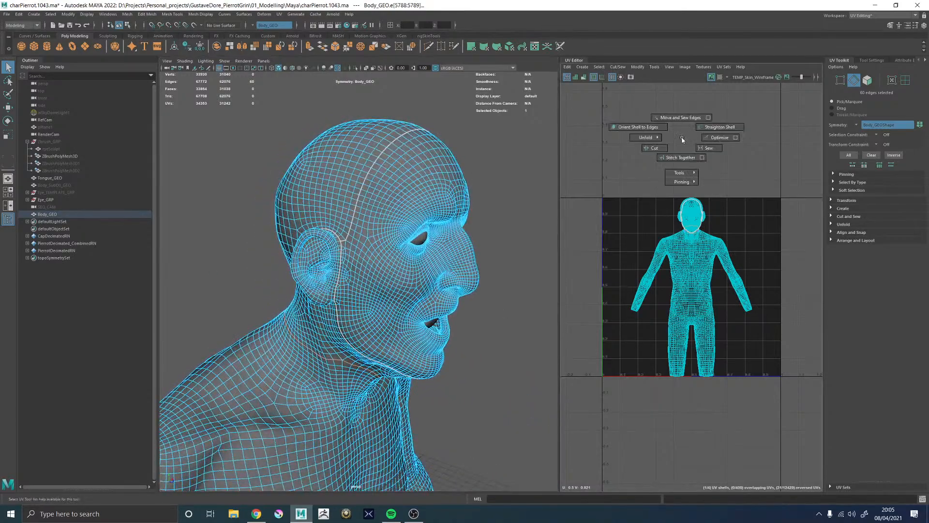
{"action": "left_click", "coordinate": [654, 147]}
Cut the UVs along the head's centre line from the crown seam down the back to the neck
{"action": "left_click_drag", "start_coordinate": [283, 253], "coordinate": [370, 248], "text": "alt"}
{"action": "left_click", "coordinate": [342, 349]}
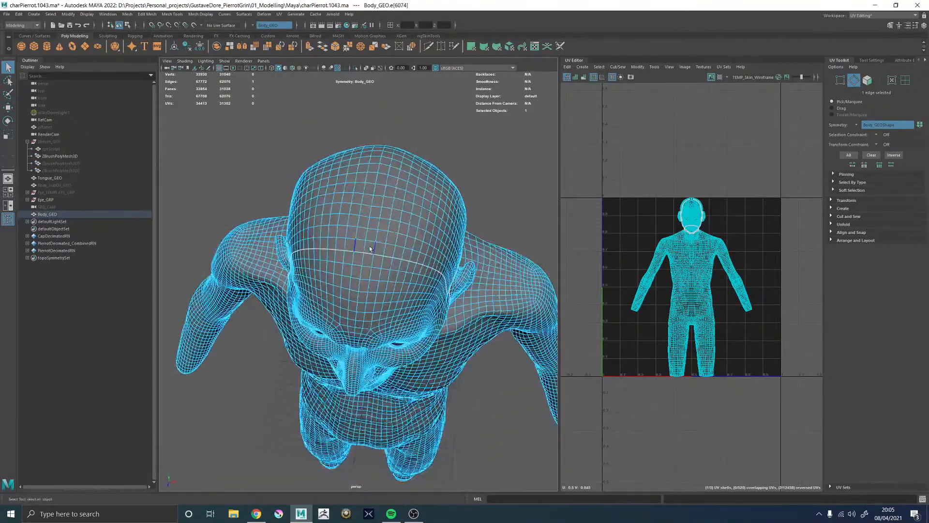
{"action": "double_click", "coordinate": [367, 244], "text": "shift"}
{"action": "right_click_drag", "start_coordinate": [692, 151], "coordinate": [649, 167], "text": "shift"}
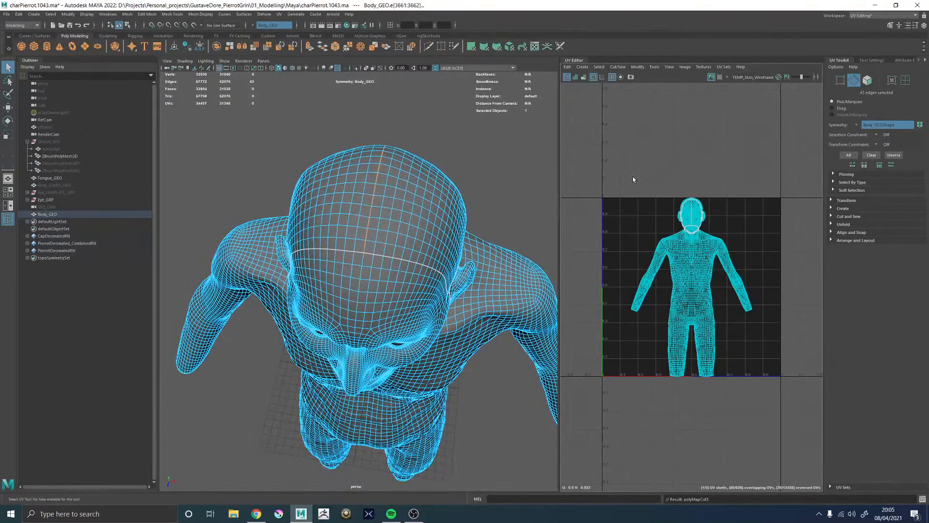
Move and sew the UV seam around the upper neck back together
{"action": "left_click_drag", "start_coordinate": [443, 341], "coordinate": [474, 241], "text": "alt"}
{"action": "middle_click_drag", "start_coordinate": [282, 309], "coordinate": [320, 225], "text": "alt"}
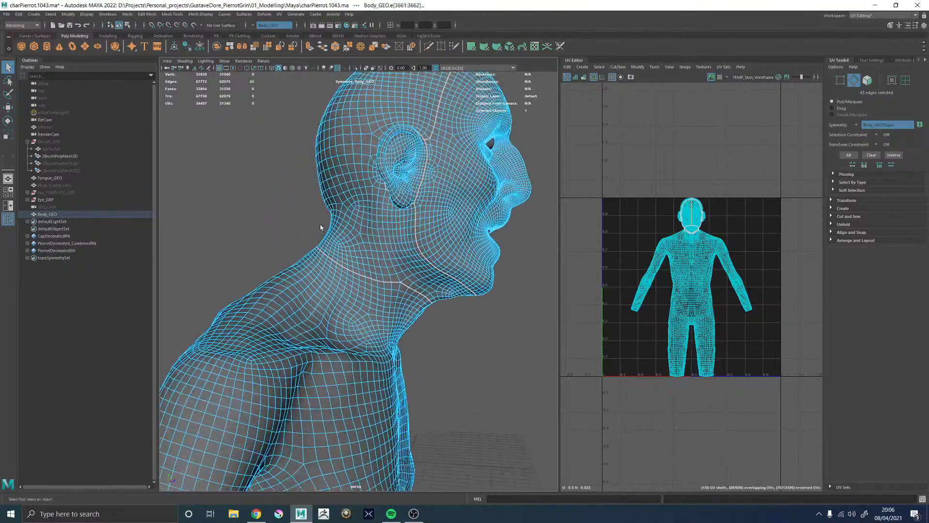
{"action": "right_click_drag", "start_coordinate": [321, 225], "coordinate": [335, 269], "text": "alt"}
{"action": "left_click_drag", "start_coordinate": [335, 270], "coordinate": [420, 275], "text": "alt"}
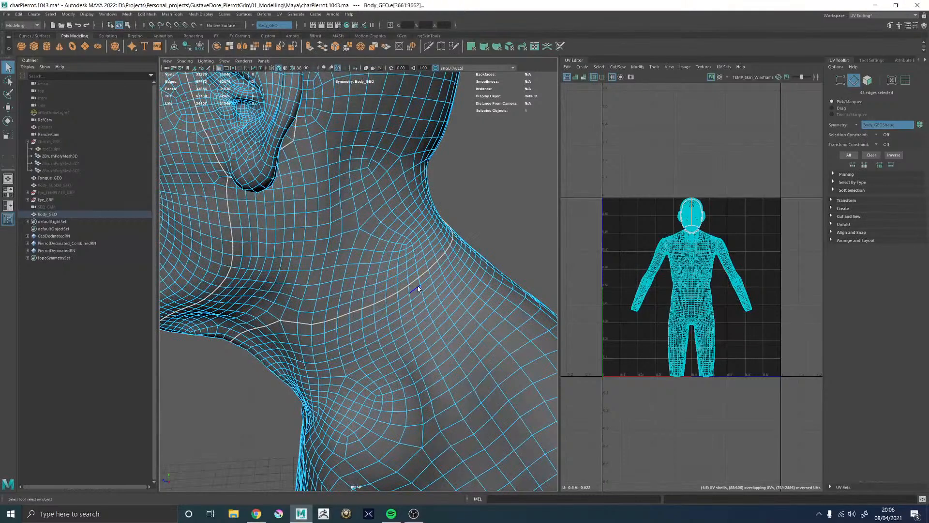
{"action": "left_click", "coordinate": [419, 278]}
{"action": "right_click", "coordinate": [723, 147], "text": "shift"}
{"action": "left_click", "coordinate": [724, 120]}
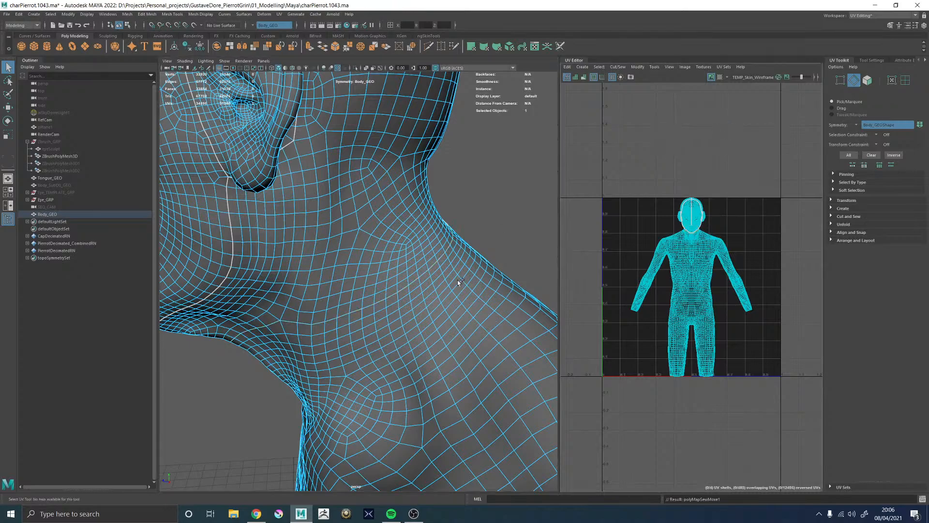
Cut the UVs along a symmetrical edge line around the base of the neck, across the upper back, shoulders and collarbones
{"action": "left_click_drag", "start_coordinate": [460, 280], "coordinate": [280, 306], "text": "alt"}
{"action": "right_click_drag", "start_coordinate": [279, 306], "coordinate": [356, 304], "text": "alt"}
{"action": "double_click", "coordinate": [342, 363]}
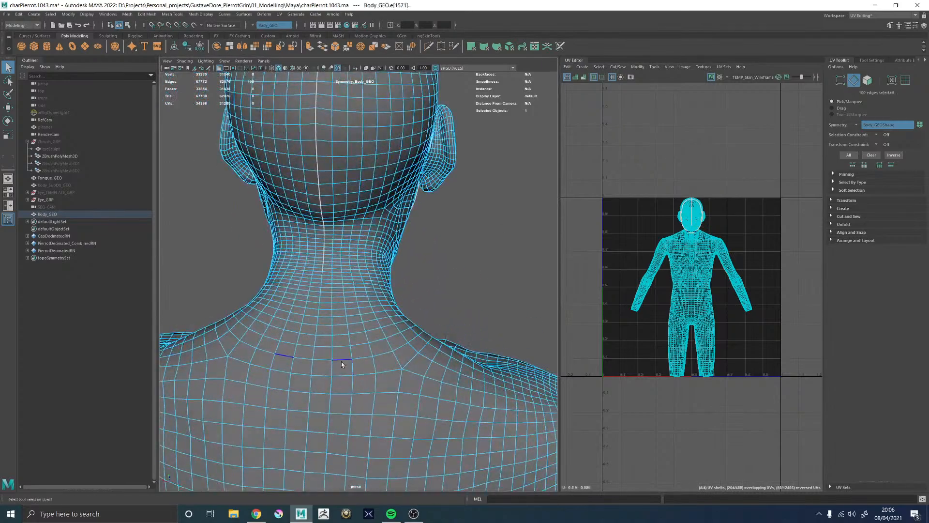
{"action": "left_click_drag", "start_coordinate": [494, 338], "coordinate": [382, 243], "text": "alt"}
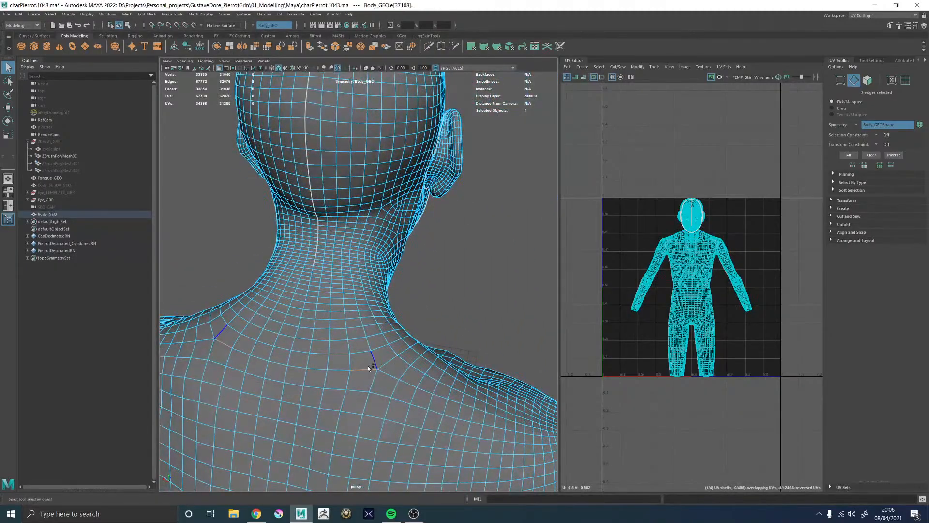
{"action": "double_click", "coordinate": [361, 368]}
{"action": "left_click_drag", "start_coordinate": [384, 368], "coordinate": [353, 350], "text": "alt"}
{"action": "double_click", "coordinate": [305, 347], "text": "shift"}
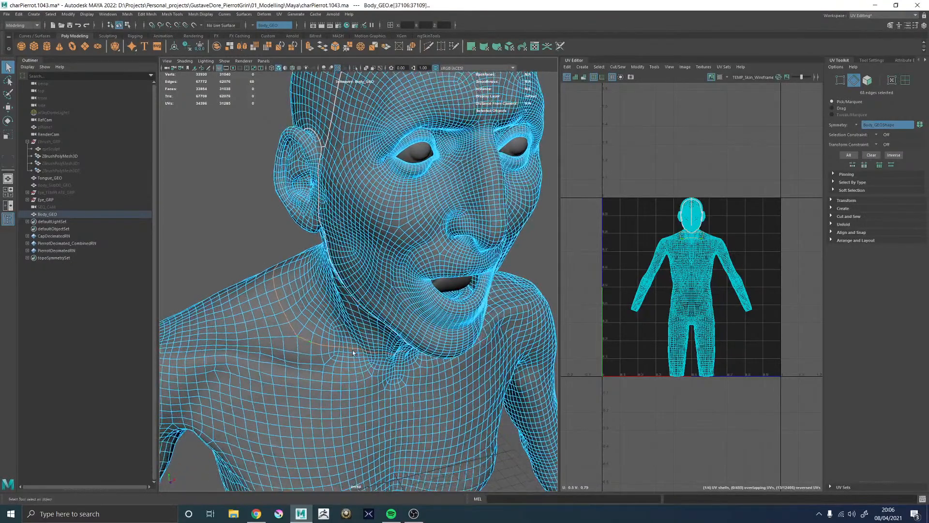
{"action": "middle_click_drag", "start_coordinate": [352, 350], "coordinate": [358, 292], "text": "alt"}
{"action": "left_click_drag", "start_coordinate": [358, 292], "coordinate": [299, 306], "text": "alt"}
{"action": "left_click", "coordinate": [290, 299], "text": "shift"}
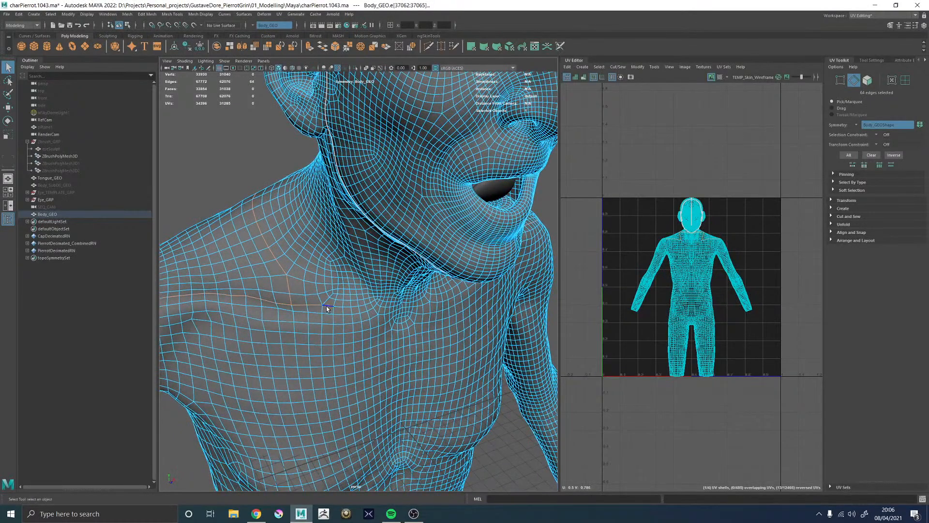
{"action": "key", "text": "ctrl+z"}
{"action": "left_click", "coordinate": [314, 305], "text": "shift"}
{"action": "left_click_drag", "start_coordinate": [381, 312], "coordinate": [338, 302], "text": "alt"}
{"action": "right_click_drag", "start_coordinate": [380, 305], "coordinate": [339, 296], "text": "alt"}
{"action": "middle_click_drag", "start_coordinate": [387, 284], "coordinate": [375, 307], "text": "alt"}
{"action": "left_click_drag", "start_coordinate": [375, 307], "coordinate": [283, 297], "text": "alt"}
{"action": "right_click_drag", "start_coordinate": [685, 148], "coordinate": [650, 160], "text": "shift"}
Cut the UVs along the back centre line of the neck down to the neck-base seam
{"action": "key", "text": "f"}
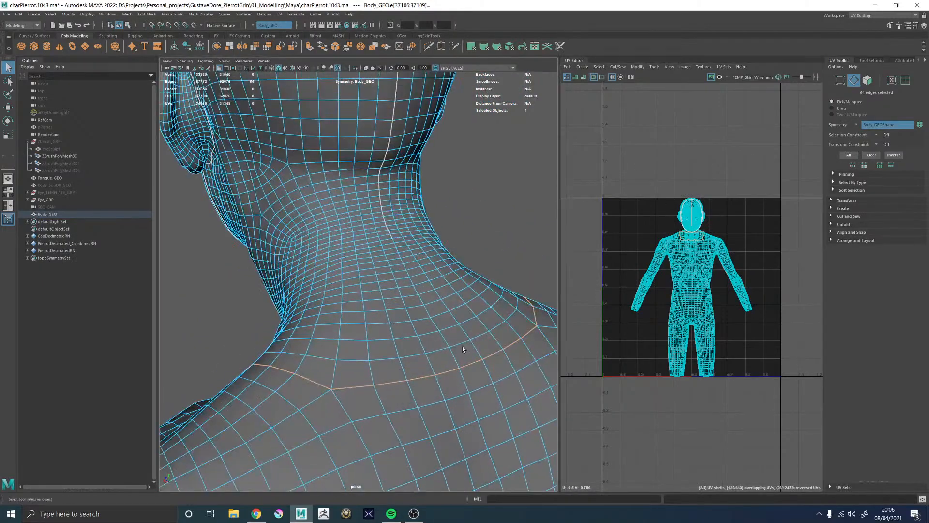
{"action": "left_click_drag", "start_coordinate": [463, 348], "coordinate": [393, 357], "text": "alt"}
{"action": "left_click", "coordinate": [366, 398]}
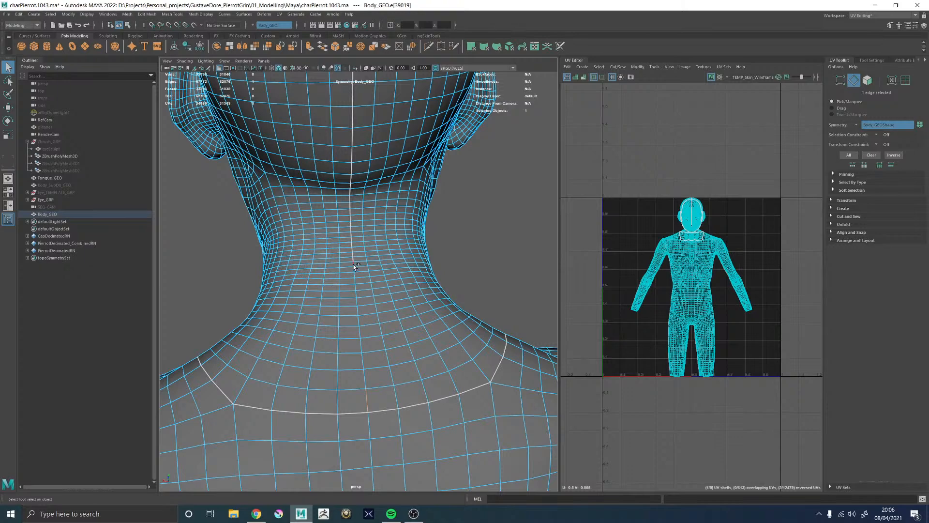
{"action": "right_click_drag", "start_coordinate": [704, 149], "coordinate": [644, 150]}
{"action": "key", "text": "f"}
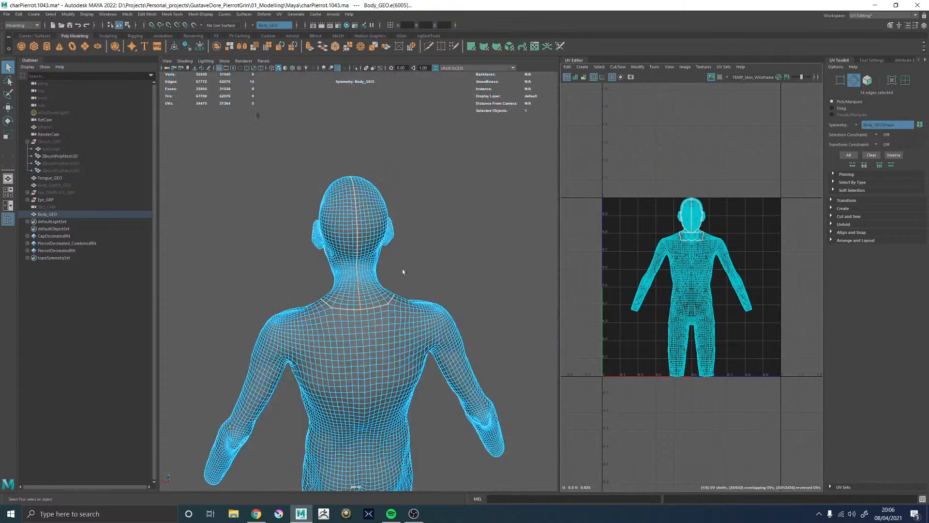
Cut the UVs along the edge loop down the body's sides, arms and legs and around the leg ends, excluding the edges across the leg caps
{"action": "left_click_drag", "start_coordinate": [381, 291], "coordinate": [448, 270], "text": "alt"}
{"action": "middle_click_drag", "start_coordinate": [411, 411], "coordinate": [397, 286], "text": "alt"}
{"action": "mouse_move", "coordinate": [397, 291]}
{"action": "left_mouse_down", "text": "alt"}
{"action": "mouse_move", "coordinate": [414, 296]}
{"action": "mouse_move", "coordinate": [411, 220]}
{"action": "mouse_move", "coordinate": [434, 229]}
{"action": "mouse_move", "coordinate": [409, 285]}
{"action": "left_mouse_up", "text": "alt"}
{"action": "double_click", "coordinate": [404, 296]}
{"action": "middle_click_drag", "start_coordinate": [408, 310], "coordinate": [380, 158], "text": "alt"}
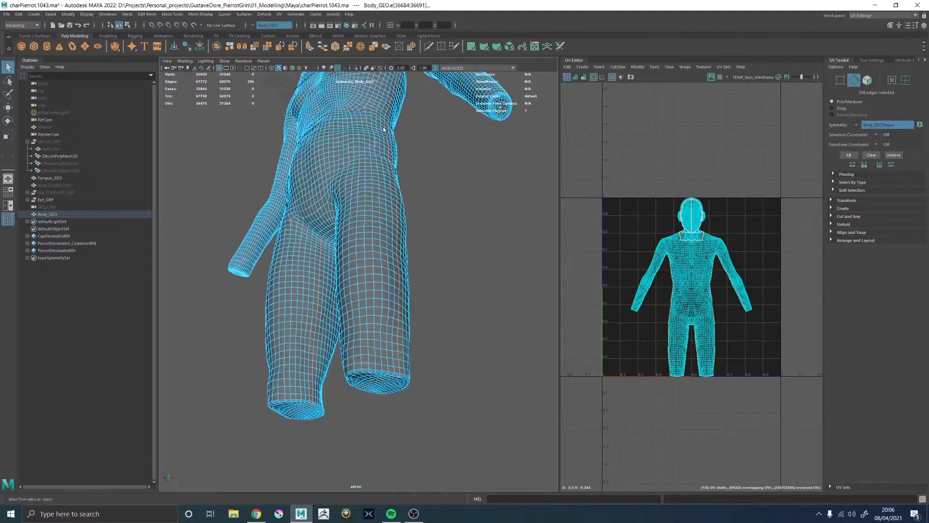
{"action": "right_click_drag", "start_coordinate": [368, 271], "coordinate": [404, 332], "text": "alt"}
{"action": "middle_click_drag", "start_coordinate": [404, 332], "coordinate": [394, 279], "text": "alt"}
{"action": "left_click_drag", "start_coordinate": [394, 280], "coordinate": [362, 261], "text": "alt"}
{"action": "right_click_drag", "start_coordinate": [369, 317], "coordinate": [404, 336], "text": "alt"}
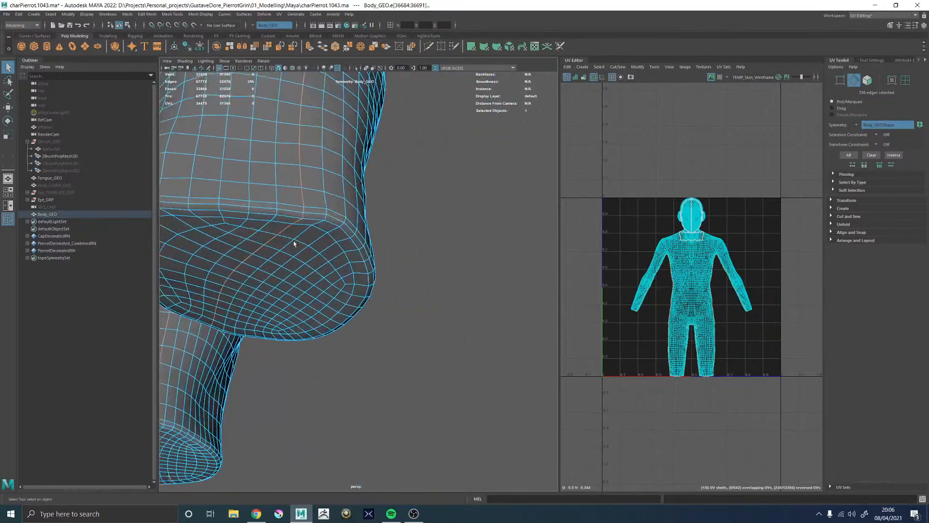
{"action": "left_click_drag", "start_coordinate": [283, 225], "coordinate": [469, 257], "text": "alt"}
{"action": "middle_click_drag", "start_coordinate": [470, 257], "coordinate": [342, 268], "text": "alt"}
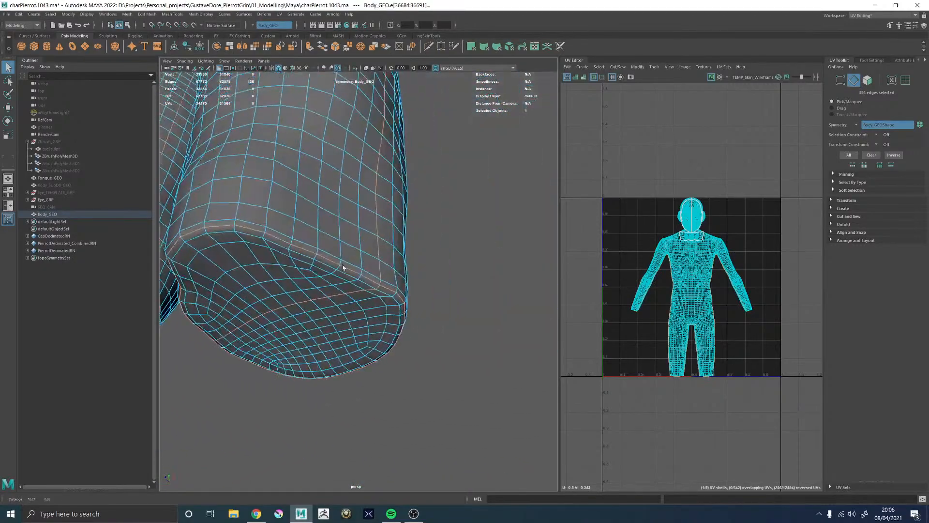
{"action": "mouse_move", "coordinate": [376, 289]}
{"action": "left_mouse_down", "text": "alt"}
{"action": "mouse_move", "coordinate": [411, 305]}
{"action": "mouse_move", "coordinate": [382, 286]}
{"action": "left_mouse_up", "text": "alt"}
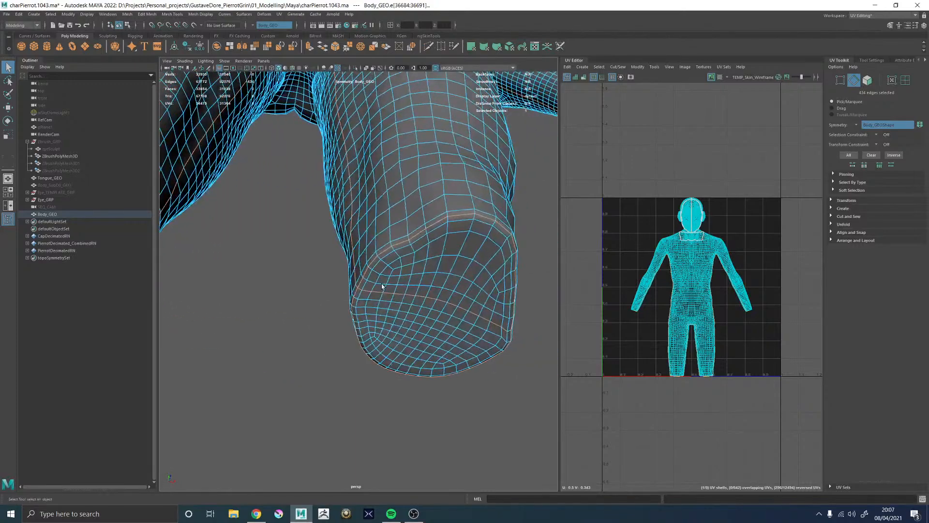
{"action": "right_click_drag", "start_coordinate": [382, 286], "coordinate": [383, 297], "text": "alt"}
{"action": "middle_click_drag", "start_coordinate": [383, 297], "coordinate": [469, 329], "text": "alt"}
{"action": "double_click", "coordinate": [516, 308], "text": "ctrl"}
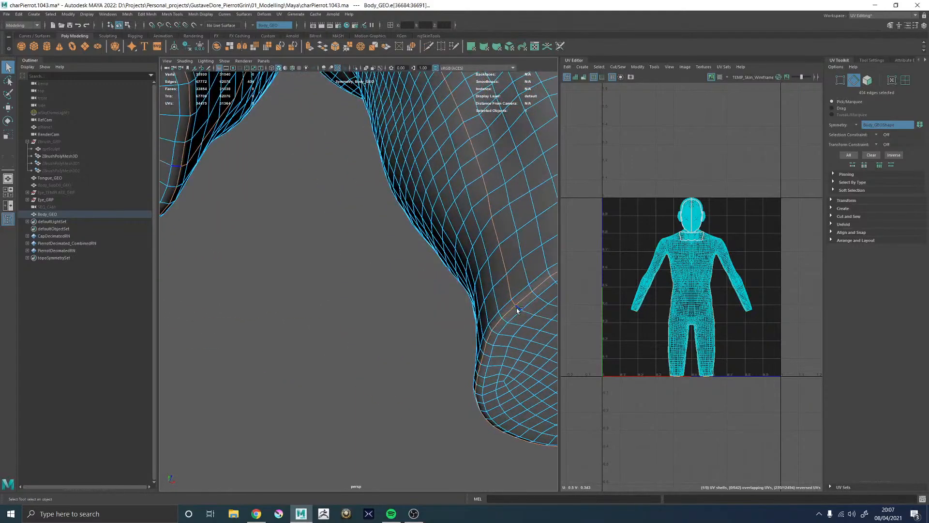
{"action": "right_click_drag", "start_coordinate": [536, 313], "coordinate": [518, 284], "text": "alt"}
{"action": "right_click", "coordinate": [517, 283], "text": "shift"}
{"action": "right_click", "coordinate": [702, 159], "text": "shift"}
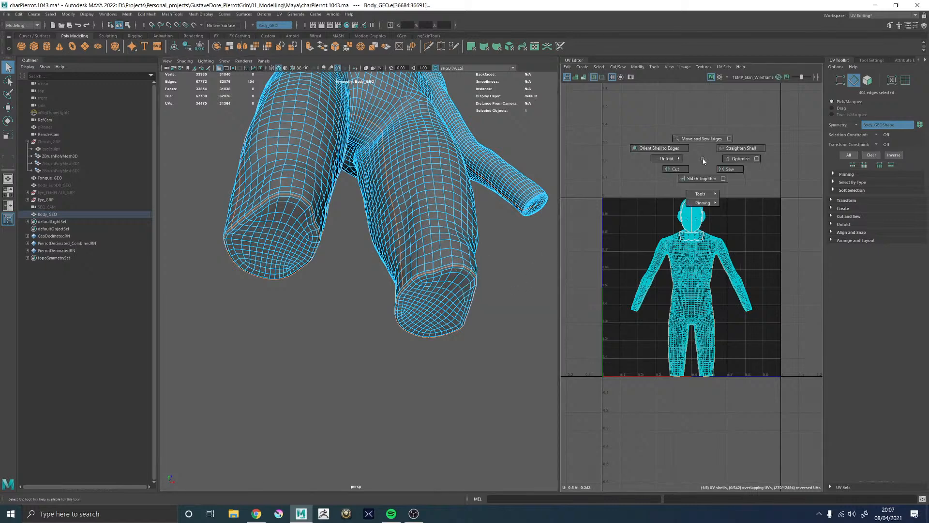
{"action": "right_click_drag", "start_coordinate": [703, 161], "coordinate": [675, 169], "text": "shift"}
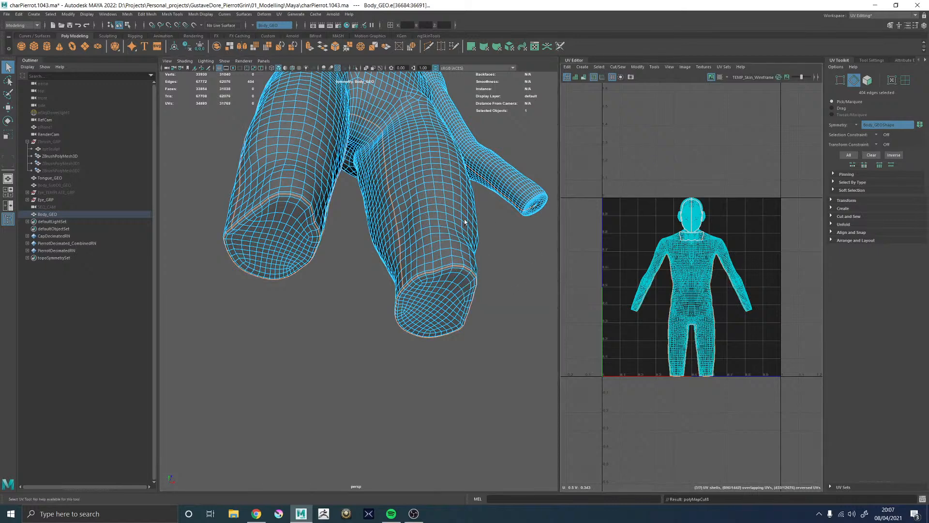
Cut the UVs along the edge loop around the ends of the arms
{"action": "left_click_drag", "start_coordinate": [464, 223], "coordinate": [436, 227], "text": "alt"}
{"action": "middle_click_drag", "start_coordinate": [436, 227], "coordinate": [242, 298], "text": "alt"}
{"action": "right_click_drag", "start_coordinate": [242, 298], "coordinate": [292, 300], "text": "alt"}
{"action": "middle_click_drag", "start_coordinate": [265, 255], "coordinate": [411, 297], "text": "alt"}
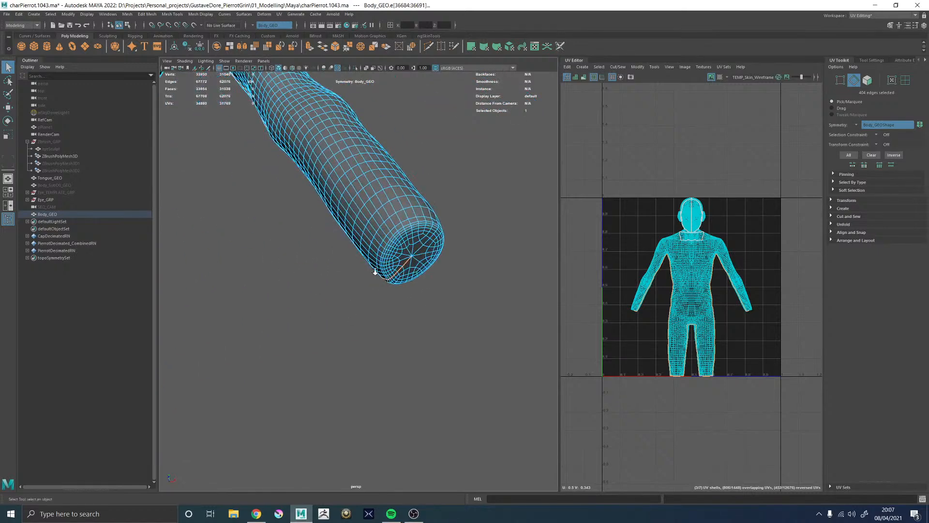
{"action": "right_click_drag", "start_coordinate": [375, 271], "coordinate": [415, 290], "text": "alt"}
{"action": "double_click", "coordinate": [420, 272]}
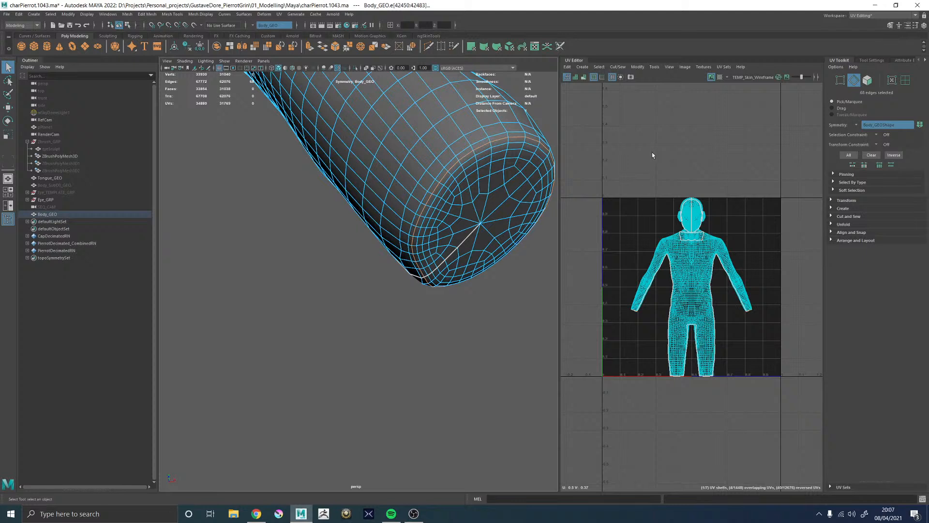
{"action": "right_click_drag", "start_coordinate": [652, 155], "coordinate": [609, 146], "text": "shift"}
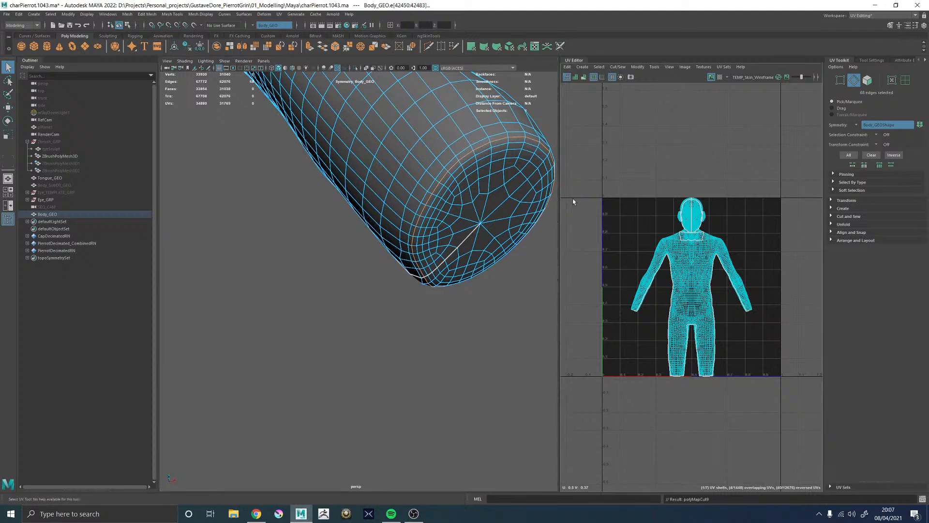
Move and sew the leftover UV seam running across the arm end caps
{"action": "double_click", "coordinate": [429, 275], "text": "shift"}
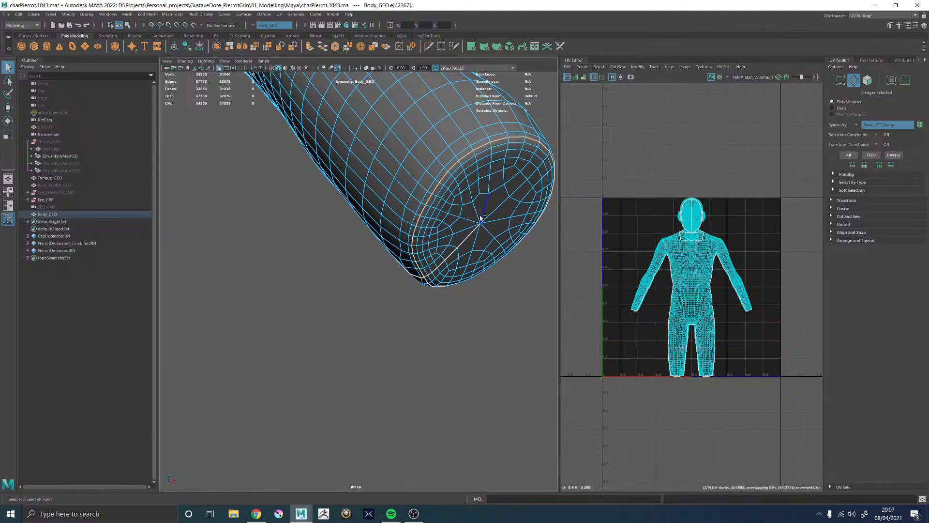
{"action": "double_click", "coordinate": [464, 238]}
{"action": "right_click_drag", "start_coordinate": [648, 181], "coordinate": [651, 162], "text": "shift"}
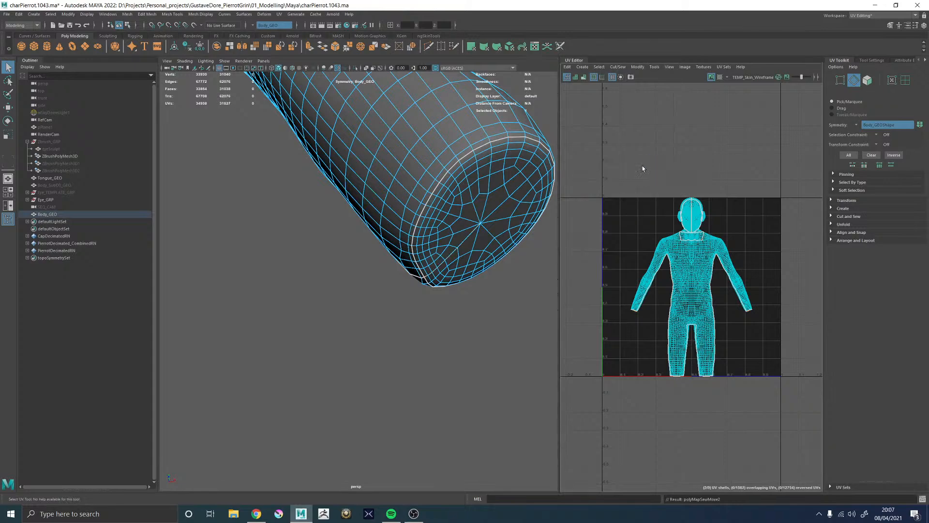
Try to cut the UVs along the edge loop around the upper arms next to the armpits
{"action": "scroll", "coordinate": [326, 228], "scroll_direction": "down", "scroll_amount": 6}
{"action": "left_click_drag", "start_coordinate": [413, 197], "coordinate": [372, 194], "text": "alt"}
{"action": "middle_click_drag", "start_coordinate": [353, 145], "coordinate": [436, 286], "text": "alt"}
{"action": "left_click_drag", "start_coordinate": [435, 286], "coordinate": [473, 346], "text": "alt"}
{"action": "scroll", "coordinate": [489, 331], "scroll_direction": "up", "scroll_amount": 5}
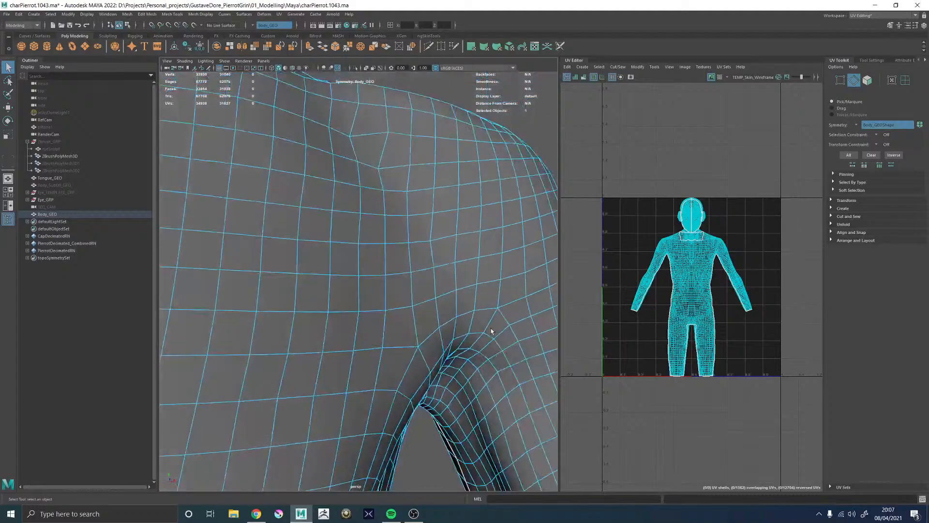
{"action": "scroll", "coordinate": [484, 338], "scroll_direction": "down", "scroll_amount": 2}
{"action": "middle_click_drag", "start_coordinate": [423, 383], "coordinate": [381, 350], "text": "alt"}
{"action": "key", "text": "ctrl+z"}
{"action": "left_click_drag", "start_coordinate": [407, 298], "coordinate": [393, 323], "text": "alt"}
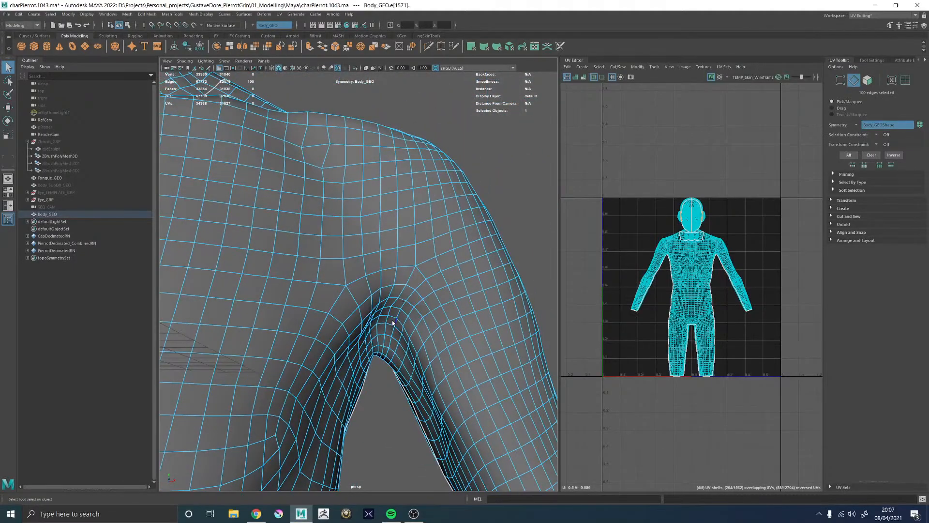
{"action": "scroll", "coordinate": [478, 324], "scroll_direction": "down", "scroll_amount": 4}
{"action": "left_click_drag", "start_coordinate": [489, 334], "coordinate": [489, 314], "text": "alt"}
{"action": "right_click_drag", "start_coordinate": [715, 128], "coordinate": [683, 138], "text": "shift"}
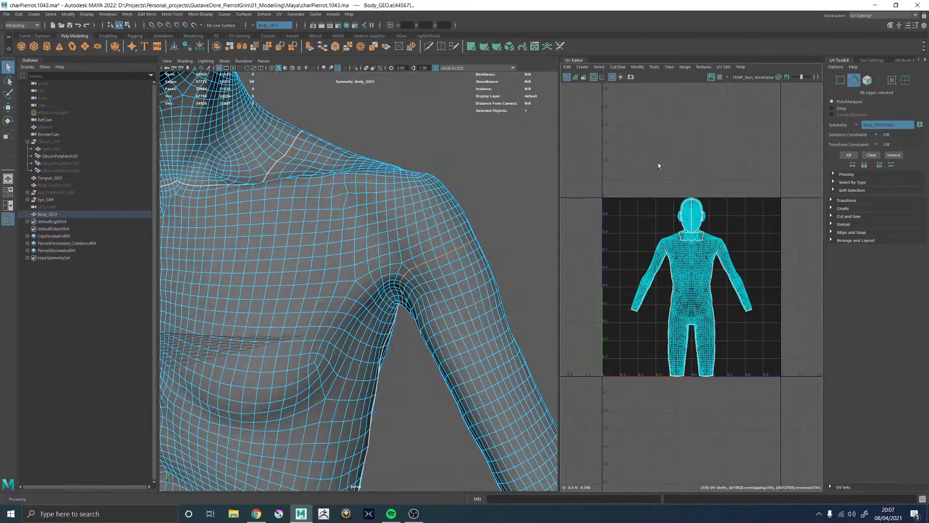
{"action": "left_click_drag", "start_coordinate": [390, 270], "coordinate": [396, 273], "text": "alt"}
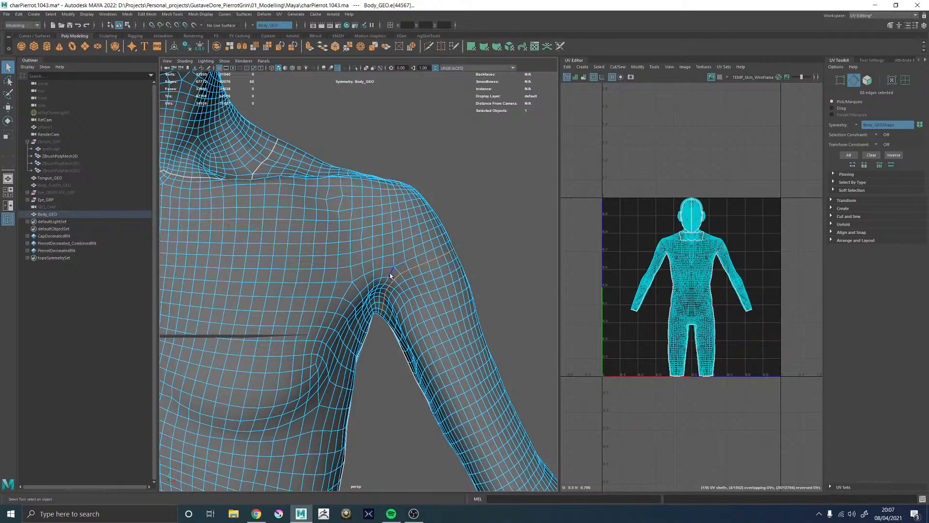
Cut the UVs along the edge loop running over the shoulders and through the armpits to separate the arms from the torso
{"action": "left_click", "coordinate": [396, 256]}
{"action": "left_click", "coordinate": [391, 268]}
{"action": "double_click", "coordinate": [391, 272], "text": "shift"}
{"action": "left_click_drag", "start_coordinate": [392, 272], "coordinate": [334, 283], "text": "alt"}
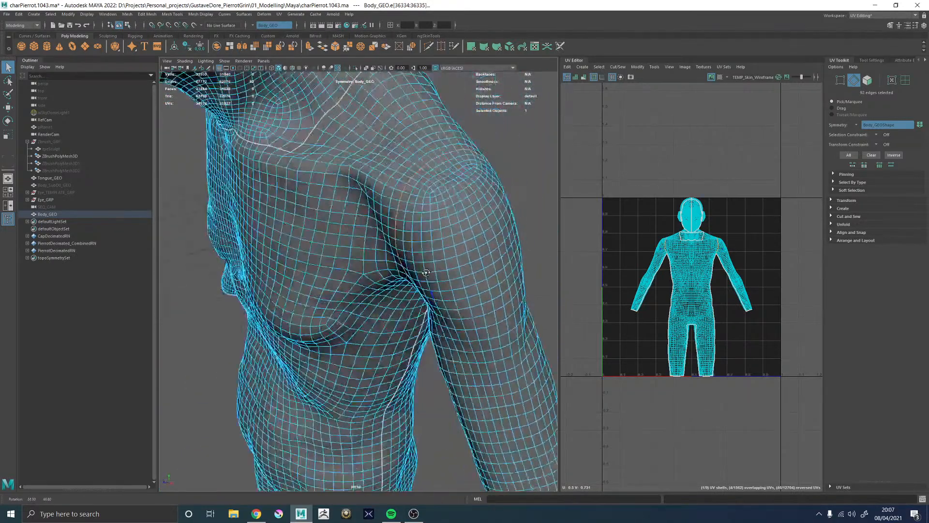
{"action": "right_click_drag", "start_coordinate": [334, 283], "coordinate": [280, 264], "text": "alt"}
{"action": "left_click_drag", "start_coordinate": [279, 265], "coordinate": [329, 261], "text": "alt"}
{"action": "right_click_drag", "start_coordinate": [663, 147], "coordinate": [634, 160], "text": "shift"}
Cut the UVs along the top of the shoulders from the neck-base seam to the arm seams
{"action": "left_click_drag", "start_coordinate": [449, 223], "coordinate": [331, 259], "text": "alt"}
{"action": "right_click_drag", "start_coordinate": [331, 258], "coordinate": [422, 271], "text": "alt"}
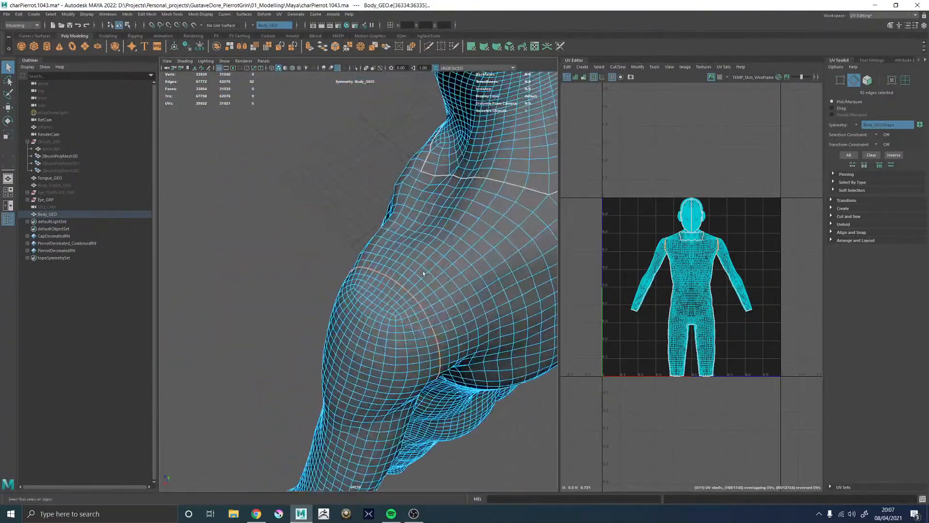
{"action": "left_click_drag", "start_coordinate": [423, 271], "coordinate": [437, 272], "text": "alt"}
{"action": "left_click", "coordinate": [435, 192]}
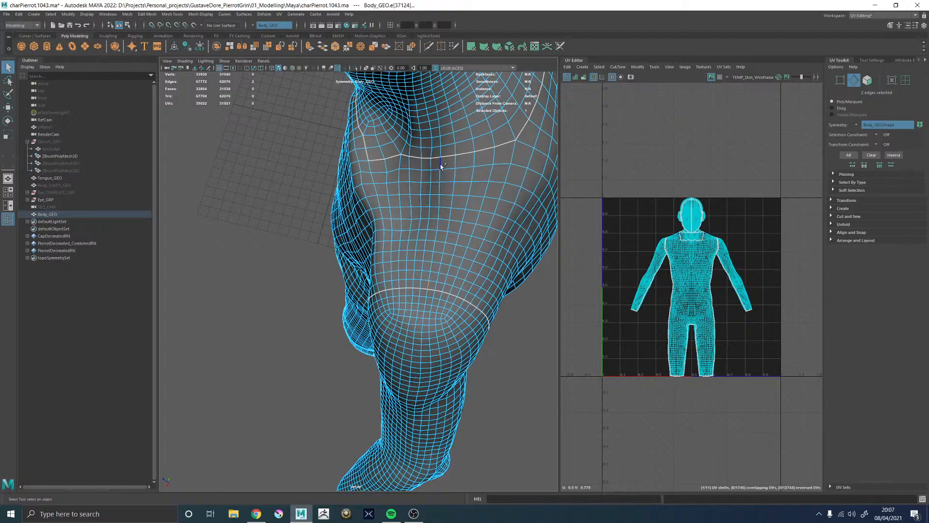
{"action": "right_click_drag", "start_coordinate": [614, 148], "coordinate": [615, 149], "text": "shift"}
{"action": "scroll", "coordinate": [425, 239], "scroll_direction": "down", "scroll_amount": 5}
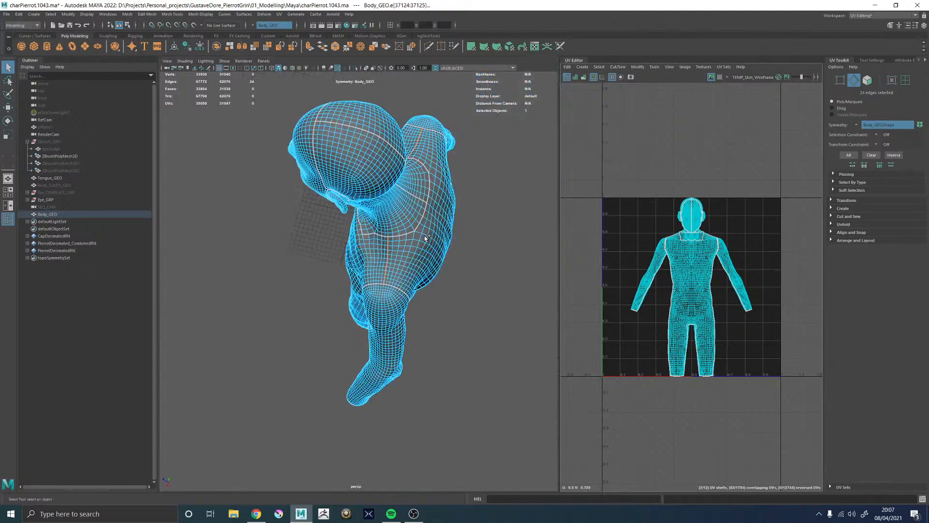
Cut the UVs along the horizontal edge loop around the waist just above the hips
{"action": "left_click_drag", "start_coordinate": [425, 238], "coordinate": [466, 205], "text": "alt"}
{"action": "left_click_drag", "start_coordinate": [354, 277], "coordinate": [527, 267], "text": "alt"}
{"action": "scroll", "coordinate": [387, 288], "scroll_direction": "up", "scroll_amount": 5}
{"action": "scroll", "coordinate": [437, 264], "scroll_direction": "down", "scroll_amount": 4}
{"action": "right_click", "coordinate": [730, 151], "text": "shift"}
{"action": "left_click", "coordinate": [700, 162]}
Cut the UVs along the pelvis centre line from the waist seam down through the crotch
{"action": "scroll", "coordinate": [385, 273], "scroll_direction": "up", "scroll_amount": 10}
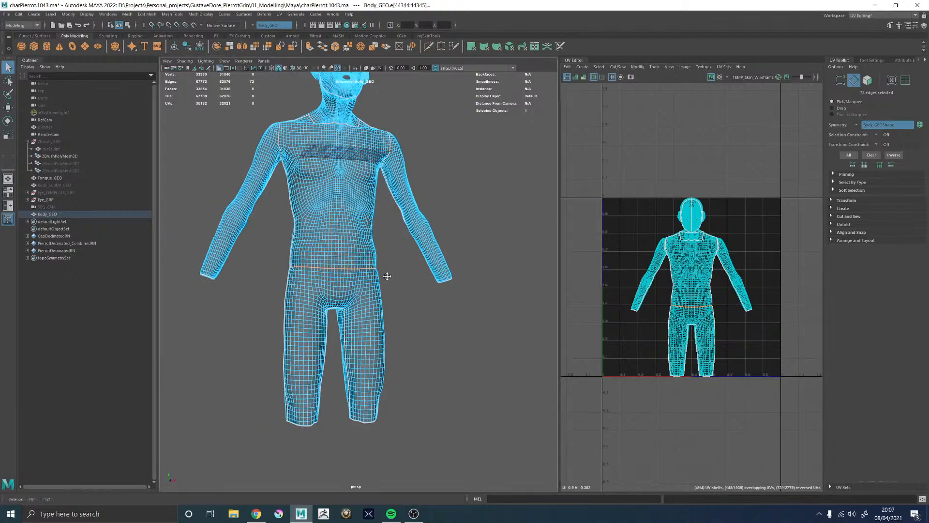
{"action": "left_click", "coordinate": [369, 215]}
{"action": "left_click_drag", "start_coordinate": [243, 259], "coordinate": [394, 271], "text": "alt"}
{"action": "double_click", "coordinate": [361, 191], "text": "shift"}
{"action": "right_click", "coordinate": [725, 160], "text": "shift"}
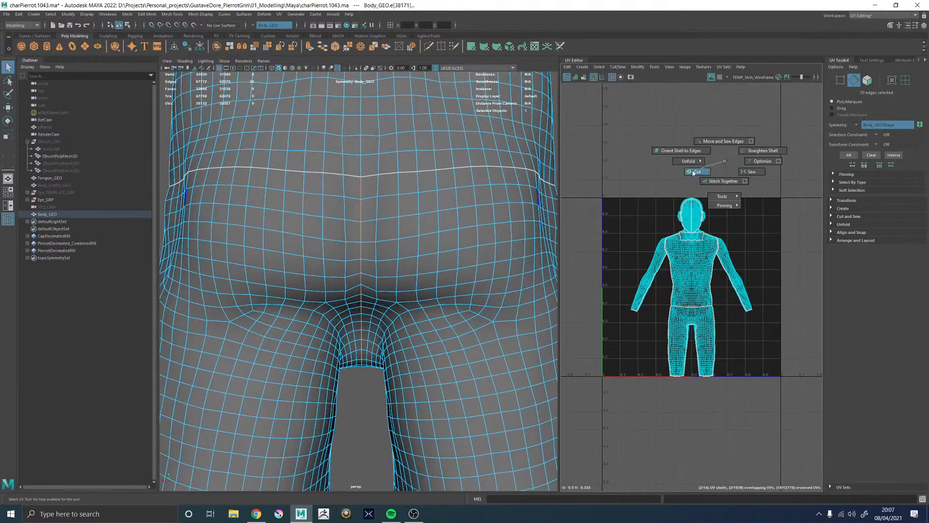
{"action": "left_click", "coordinate": [694, 171]}
Examine the seams across the shoulders, neck and face
{"action": "scroll", "coordinate": [291, 232], "scroll_direction": "down", "scroll_amount": 10}
{"action": "left_click_drag", "start_coordinate": [290, 231], "coordinate": [450, 240], "text": "alt"}
{"action": "middle_click_drag", "start_coordinate": [357, 209], "coordinate": [380, 301], "text": "alt"}
{"action": "right_click_drag", "start_coordinate": [380, 301], "coordinate": [500, 252], "text": "alt"}
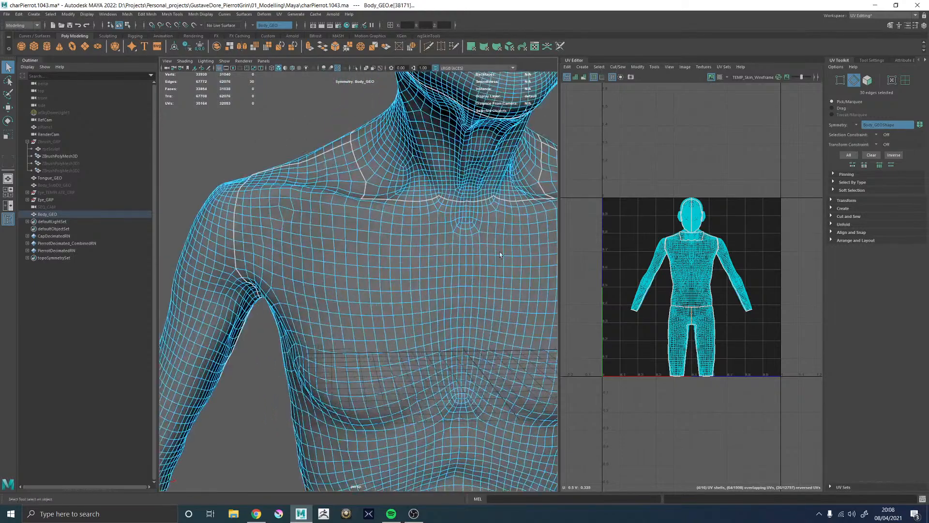
{"action": "middle_click_drag", "start_coordinate": [499, 252], "coordinate": [402, 382], "text": "alt"}
{"action": "left_click_drag", "start_coordinate": [405, 370], "coordinate": [344, 388], "text": "alt"}
{"action": "right_click_drag", "start_coordinate": [343, 389], "coordinate": [314, 387], "text": "alt"}
{"action": "middle_click_drag", "start_coordinate": [315, 387], "coordinate": [476, 373], "text": "alt"}
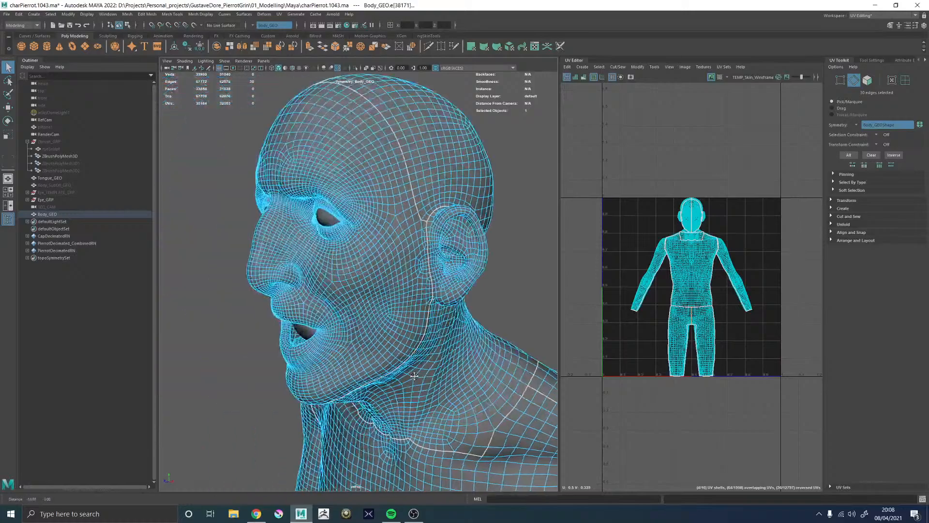
Cut the UVs along the edge line following the ears' outer rims from the seam above them
{"action": "left_click_drag", "start_coordinate": [476, 373], "coordinate": [351, 394], "text": "alt"}
{"action": "middle_click_drag", "start_coordinate": [351, 395], "coordinate": [378, 359], "text": "alt"}
{"action": "right_click_drag", "start_coordinate": [378, 358], "coordinate": [477, 361], "text": "alt"}
{"action": "middle_click_drag", "start_coordinate": [477, 361], "coordinate": [368, 299], "text": "alt"}
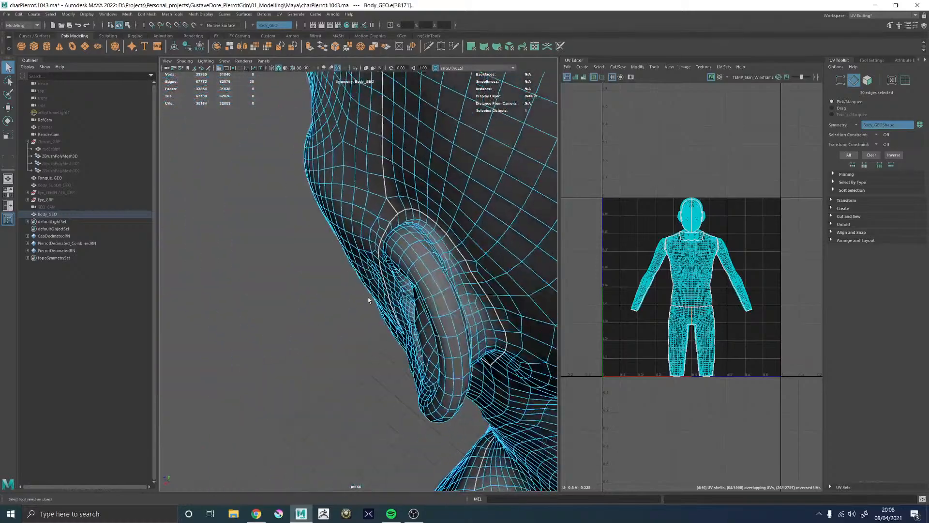
{"action": "double_click", "coordinate": [423, 269]}
{"action": "left_click_drag", "start_coordinate": [422, 268], "coordinate": [437, 250], "text": "alt"}
{"action": "double_click", "coordinate": [477, 230], "text": "shift"}
{"action": "left_click", "coordinate": [436, 221]}
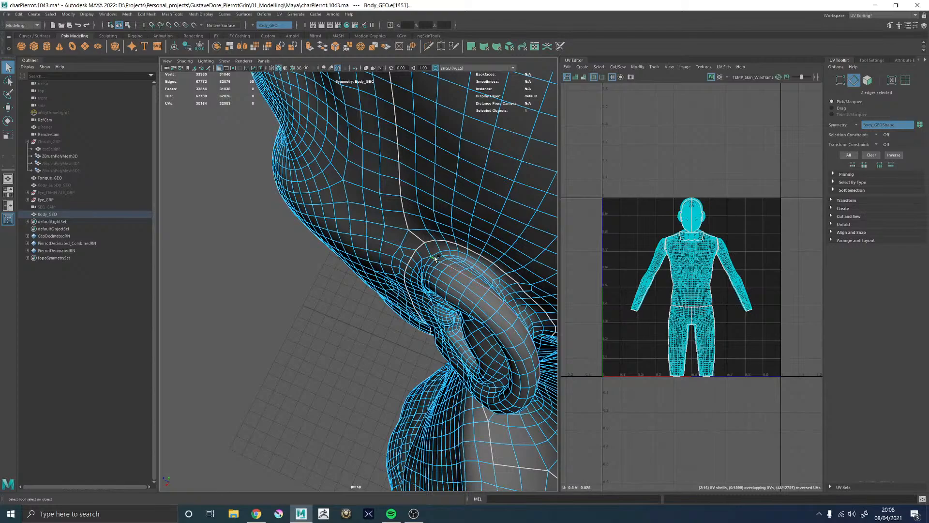
{"action": "left_click_drag", "start_coordinate": [436, 287], "coordinate": [434, 218], "text": "alt"}
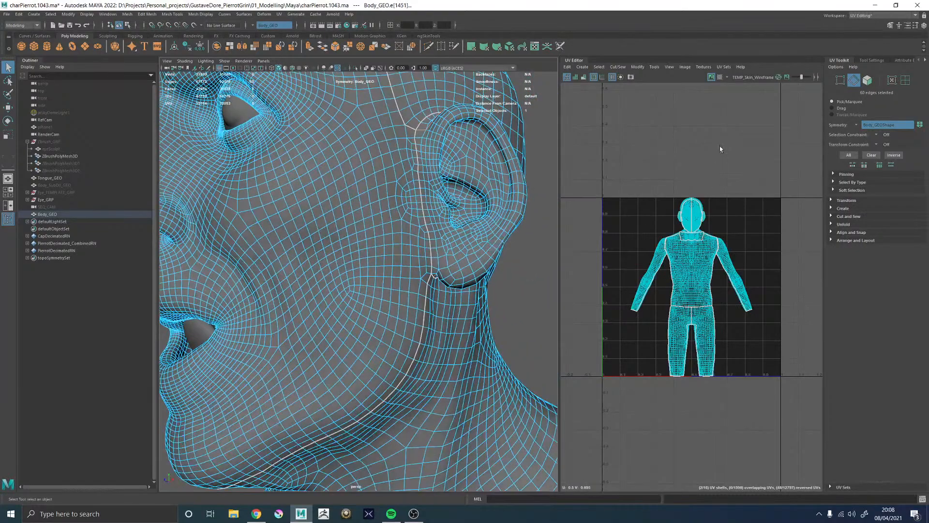
{"action": "right_click_drag", "start_coordinate": [720, 146], "coordinate": [697, 153], "text": "shift"}
{"action": "right_click_drag", "start_coordinate": [426, 194], "coordinate": [408, 214], "text": "alt"}
{"action": "left_click_drag", "start_coordinate": [409, 213], "coordinate": [375, 213], "text": "alt"}
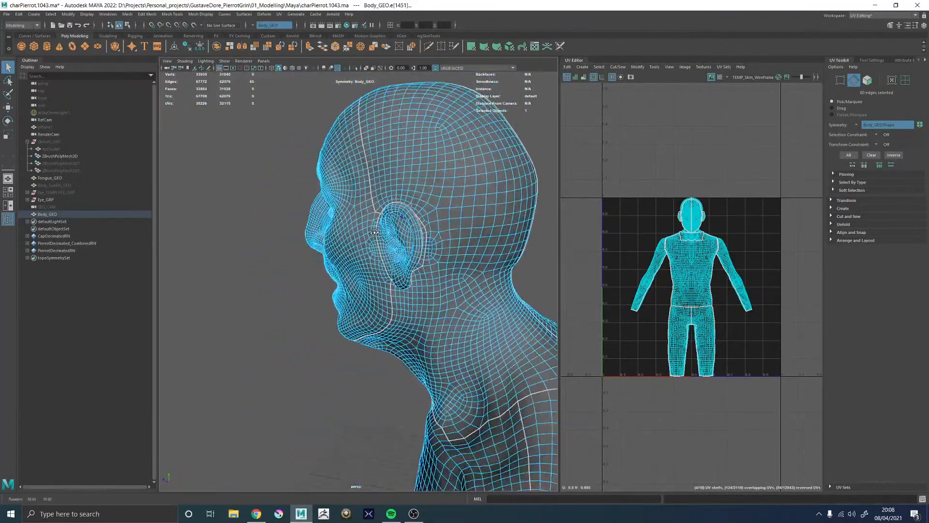
Cut the UVs along the edge loop inside the hollows of the ears
{"action": "right_click_drag", "start_coordinate": [375, 213], "coordinate": [519, 317], "text": "alt"}
{"action": "middle_click_drag", "start_coordinate": [426, 252], "coordinate": [380, 255], "text": "alt"}
{"action": "left_click_drag", "start_coordinate": [380, 255], "coordinate": [450, 201], "text": "alt"}
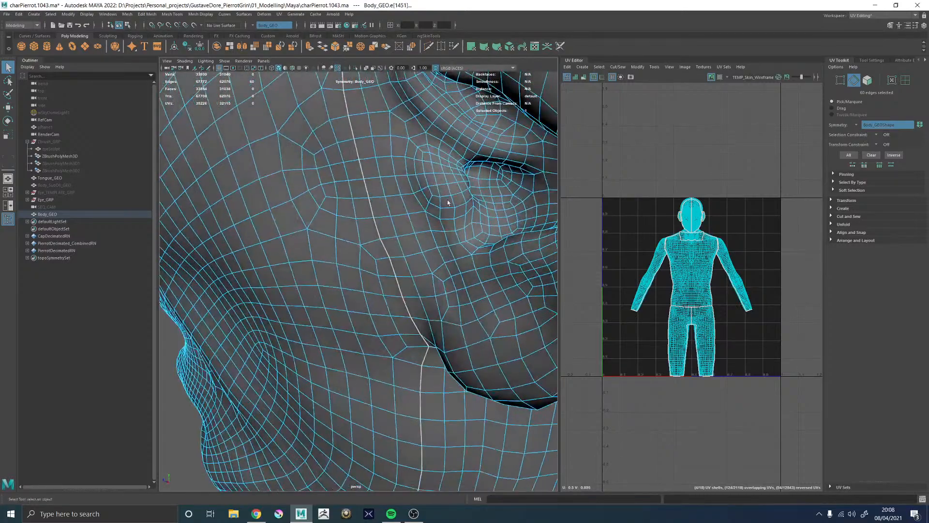
{"action": "middle_click_drag", "start_coordinate": [450, 202], "coordinate": [357, 238], "text": "alt"}
{"action": "right_click_drag", "start_coordinate": [357, 239], "coordinate": [410, 219], "text": "alt"}
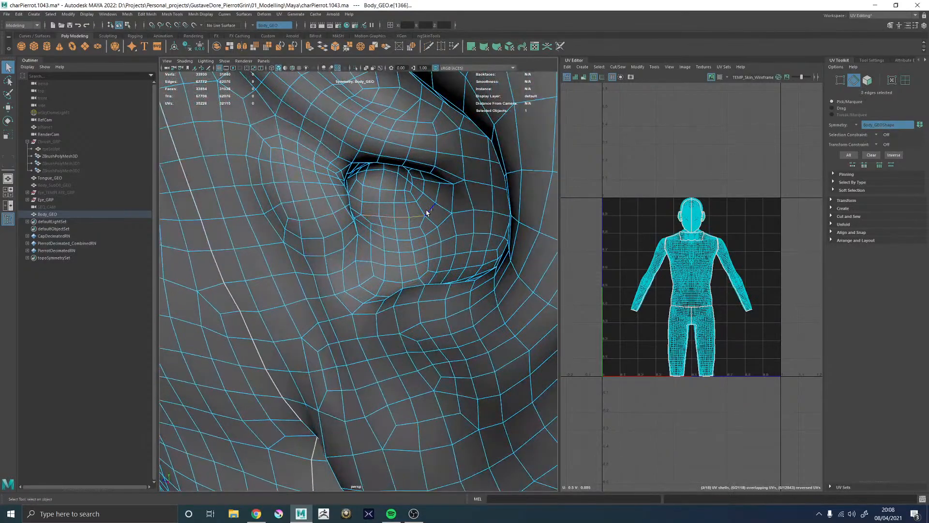
{"action": "double_click", "coordinate": [430, 208]}
{"action": "mouse_move", "coordinate": [430, 208]}
{"action": "left_mouse_down", "text": "alt"}
{"action": "mouse_move", "coordinate": [423, 146]}
{"action": "mouse_move", "coordinate": [401, 218]}
{"action": "mouse_move", "coordinate": [338, 216]}
{"action": "mouse_move", "coordinate": [429, 224]}
{"action": "left_mouse_up", "text": "alt"}
{"action": "right_click_drag", "start_coordinate": [429, 224], "coordinate": [334, 193], "text": "alt"}
{"action": "right_click", "coordinate": [722, 155], "text": "shift"}
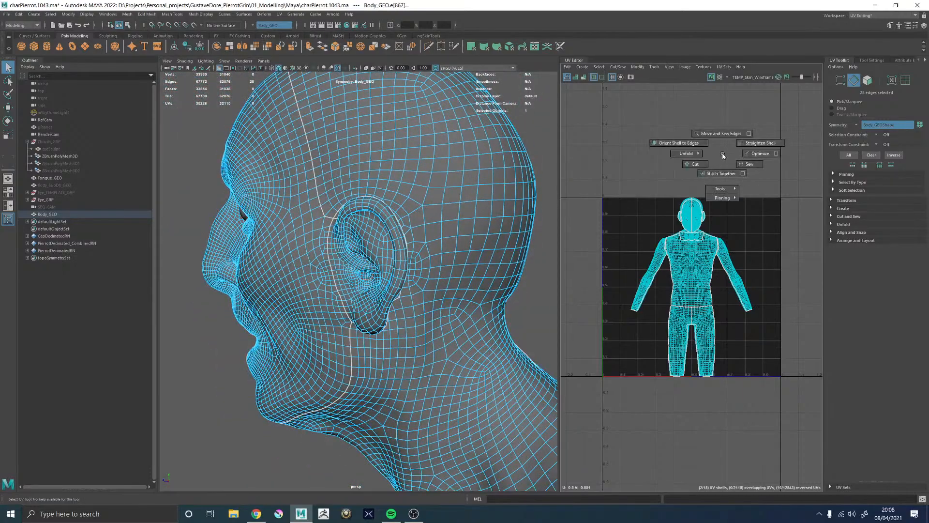
{"action": "right_click_drag", "start_coordinate": [721, 155], "coordinate": [695, 165], "text": "shift"}
Examine the seams around the ear, jaw and neck with the whole body mesh selected
{"action": "left_click_drag", "start_coordinate": [360, 256], "coordinate": [383, 261], "text": "alt"}
{"action": "right_click_drag", "start_coordinate": [382, 261], "coordinate": [454, 332], "text": "alt"}
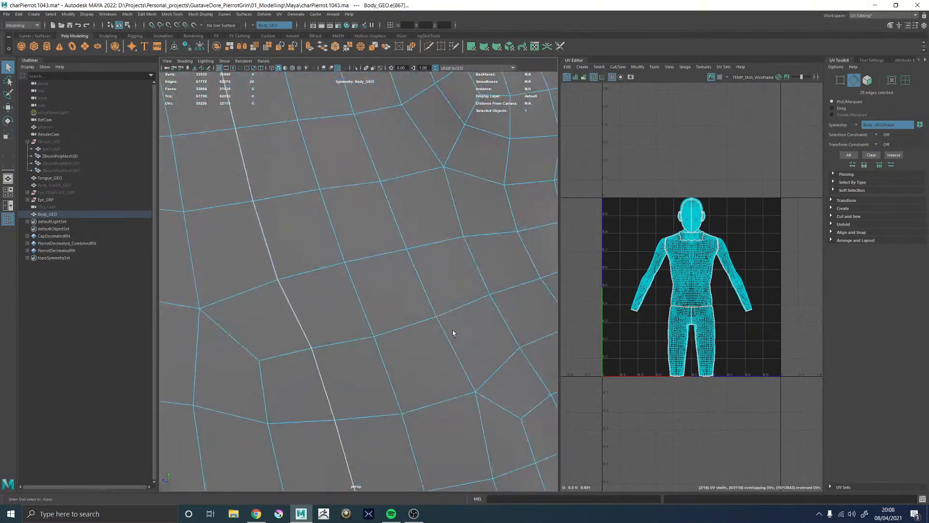
{"action": "mouse_move", "coordinate": [454, 332]}
{"action": "left_mouse_down", "text": "alt"}
{"action": "mouse_move", "coordinate": [401, 317]}
{"action": "mouse_move", "coordinate": [450, 315]}
{"action": "left_mouse_up", "text": "alt"}
{"action": "right_click_drag", "start_coordinate": [450, 315], "coordinate": [403, 264], "text": "alt"}
{"action": "right_click_drag", "start_coordinate": [403, 259], "coordinate": [368, 218]}
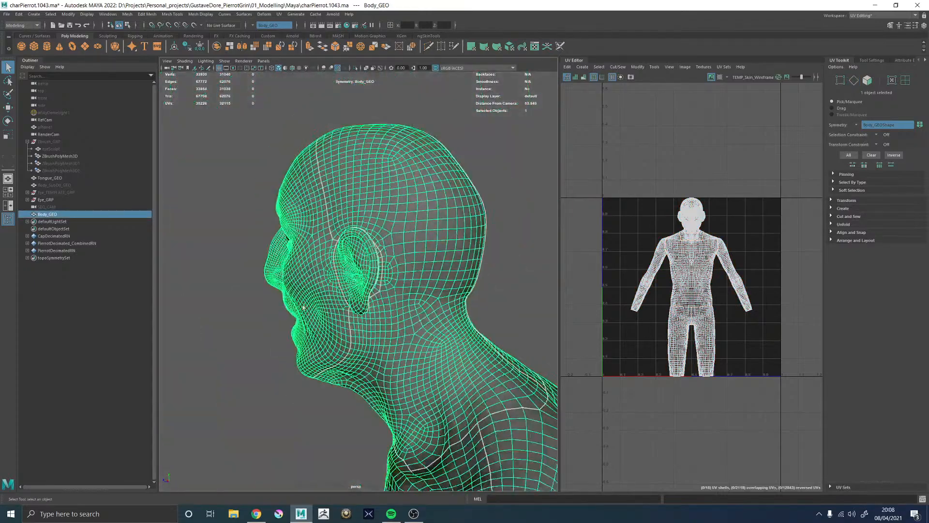
{"action": "left_click_drag", "start_coordinate": [436, 242], "coordinate": [530, 273], "text": "alt"}
{"action": "left_click", "coordinate": [530, 273]}
{"action": "left_click_drag", "start_coordinate": [325, 300], "coordinate": [375, 296], "text": "alt"}
{"action": "left_click", "coordinate": [358, 295]}
Cut the UVs along the edge loop on the inner rims of the eyelids
{"action": "middle_click_drag", "start_coordinate": [310, 251], "coordinate": [339, 295], "text": "alt"}
{"action": "right_click_drag", "start_coordinate": [271, 290], "coordinate": [345, 348], "text": "alt"}
{"action": "middle_click_drag", "start_coordinate": [345, 348], "coordinate": [494, 273], "text": "alt"}
{"action": "right_click_drag", "start_coordinate": [338, 310], "coordinate": [383, 367], "text": "alt"}
{"action": "left_click_drag", "start_coordinate": [383, 368], "coordinate": [382, 335], "text": "alt"}
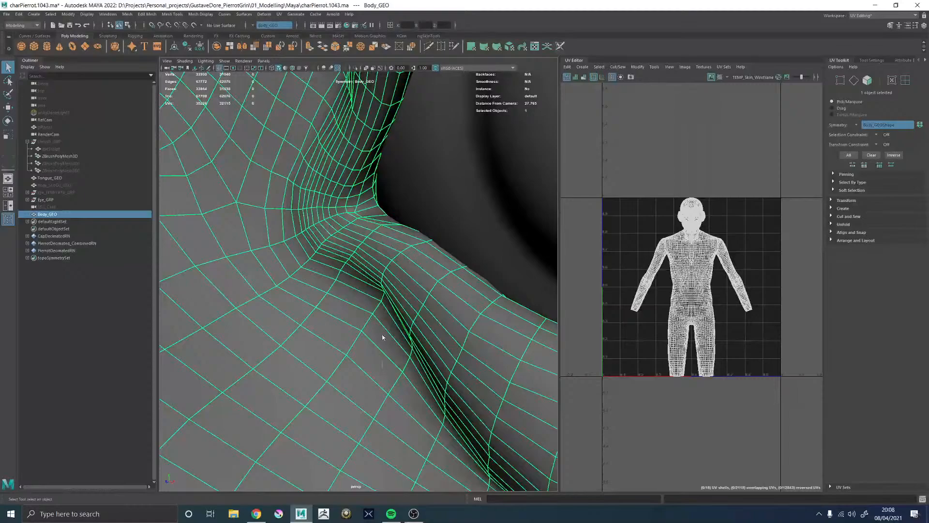
{"action": "right_click_drag", "start_coordinate": [382, 336], "coordinate": [383, 298]}
{"action": "double_click", "coordinate": [418, 232]}
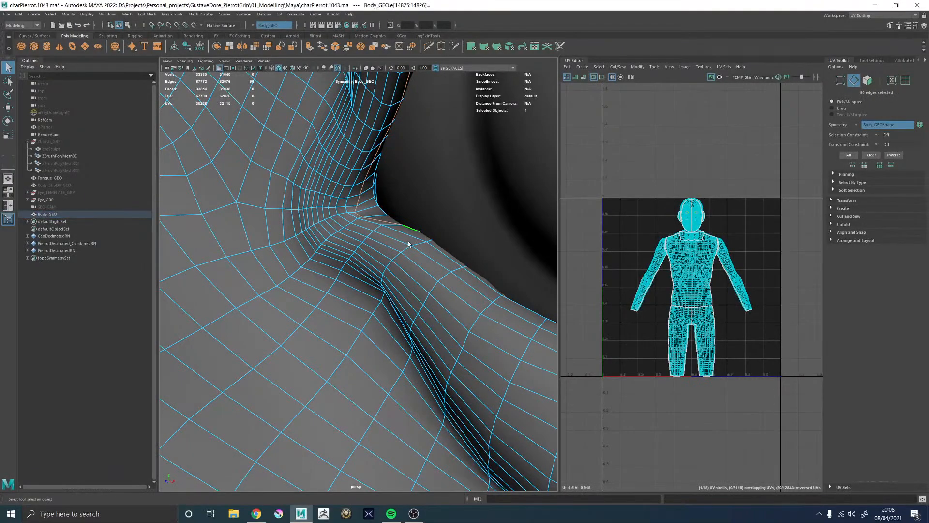
{"action": "left_click_drag", "start_coordinate": [409, 245], "coordinate": [405, 234], "text": "alt"}
{"action": "right_click_drag", "start_coordinate": [405, 234], "coordinate": [378, 234], "text": "alt"}
{"action": "right_click_drag", "start_coordinate": [420, 274], "coordinate": [371, 249], "text": "alt"}
{"action": "left_click_drag", "start_coordinate": [374, 264], "coordinate": [408, 267], "text": "alt"}
{"action": "right_click_drag", "start_coordinate": [408, 266], "coordinate": [444, 282], "text": "alt"}
{"action": "right_click_drag", "start_coordinate": [660, 165], "coordinate": [629, 181], "text": "shift"}
Try to cut the UVs along an edge loop deep inside the nostrils
{"action": "left_click_drag", "start_coordinate": [411, 285], "coordinate": [339, 245], "text": "alt"}
{"action": "right_click_drag", "start_coordinate": [334, 256], "coordinate": [390, 290], "text": "alt"}
{"action": "left_click_drag", "start_coordinate": [350, 231], "coordinate": [382, 271], "text": "alt"}
{"action": "middle_click_drag", "start_coordinate": [382, 271], "coordinate": [313, 238], "text": "alt"}
{"action": "right_click_drag", "start_coordinate": [313, 238], "coordinate": [373, 261], "text": "alt"}
{"action": "double_click", "coordinate": [376, 250]}
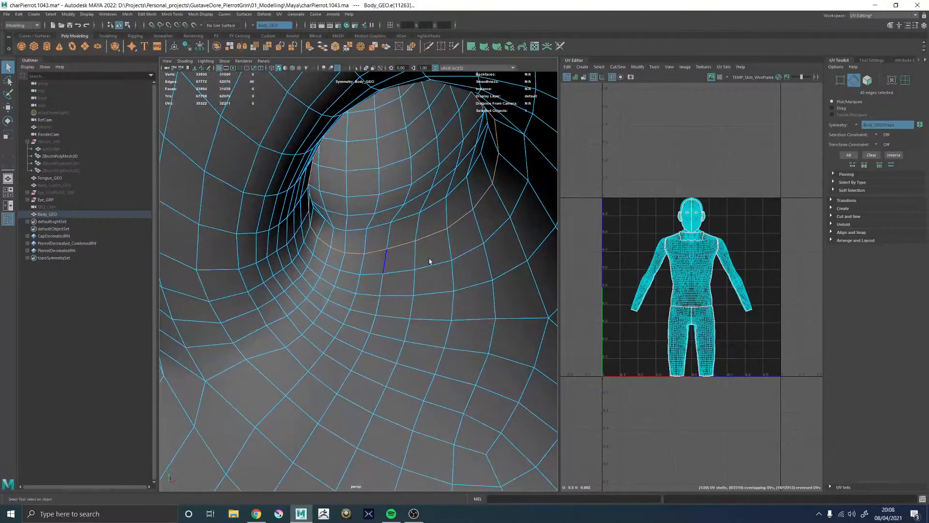
{"action": "right_click_drag", "start_coordinate": [430, 261], "coordinate": [224, 259], "text": "alt"}
{"action": "left_click_drag", "start_coordinate": [224, 259], "coordinate": [510, 247], "text": "alt"}
{"action": "right_click_drag", "start_coordinate": [755, 147], "coordinate": [729, 159], "text": "shift"}
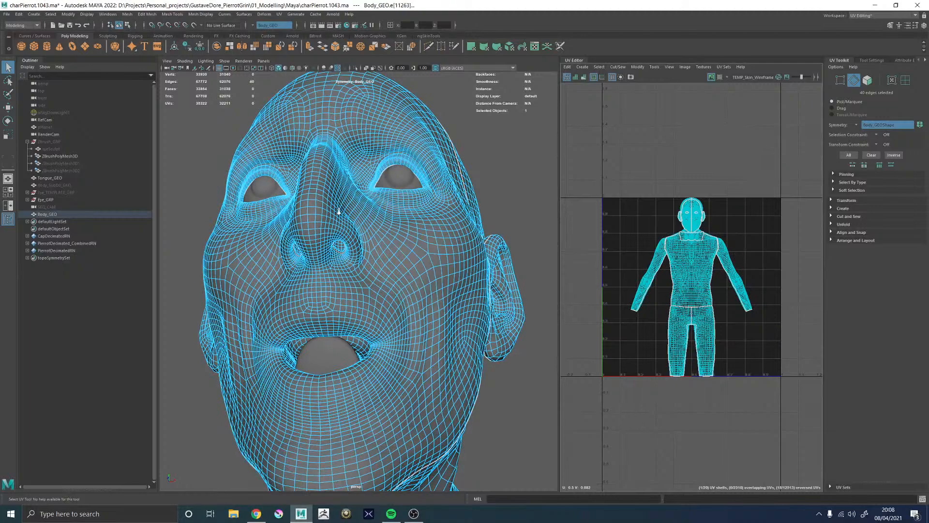
Cut the UVs along the edge loop just inside the nostril openings
{"action": "key", "text": "f"}
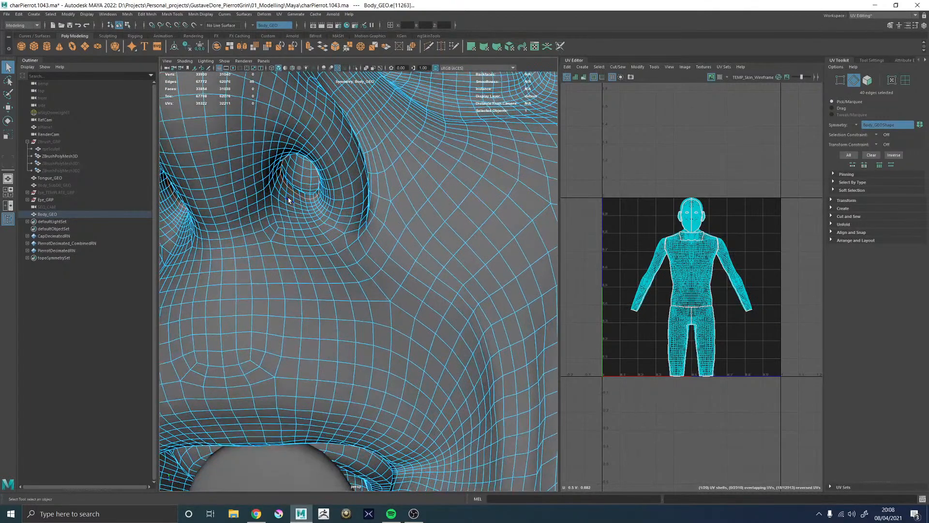
{"action": "double_click", "coordinate": [289, 199]}
{"action": "left_click", "coordinate": [293, 196]}
{"action": "double_click", "coordinate": [290, 197]}
{"action": "right_click_drag", "start_coordinate": [689, 159], "coordinate": [664, 169], "text": "shift"}
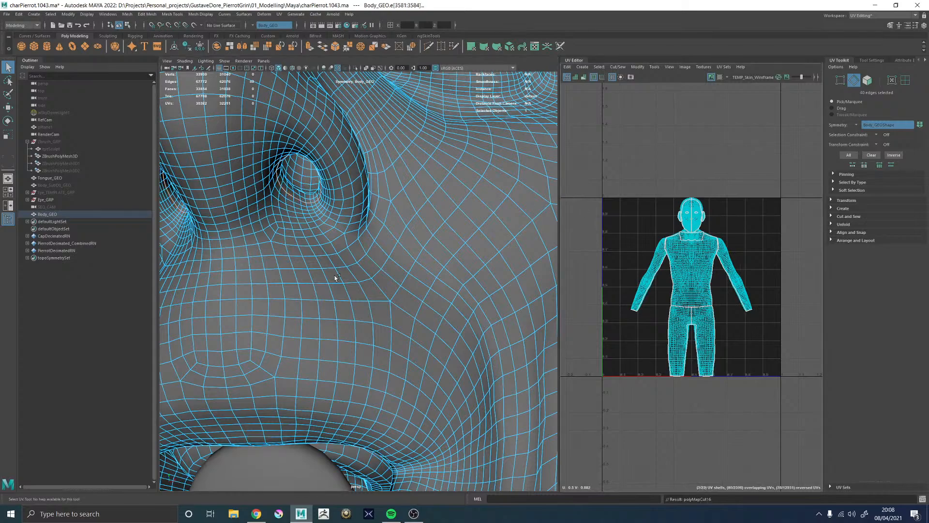
Cut the UVs along the edge loop on the inner rim of the lips
{"action": "right_click_drag", "start_coordinate": [335, 277], "coordinate": [310, 317], "text": "alt"}
{"action": "left_click_drag", "start_coordinate": [310, 317], "coordinate": [339, 291], "text": "alt"}
{"action": "right_click_drag", "start_coordinate": [339, 291], "coordinate": [373, 305], "text": "alt"}
{"action": "left_click_drag", "start_coordinate": [373, 305], "coordinate": [293, 336], "text": "alt"}
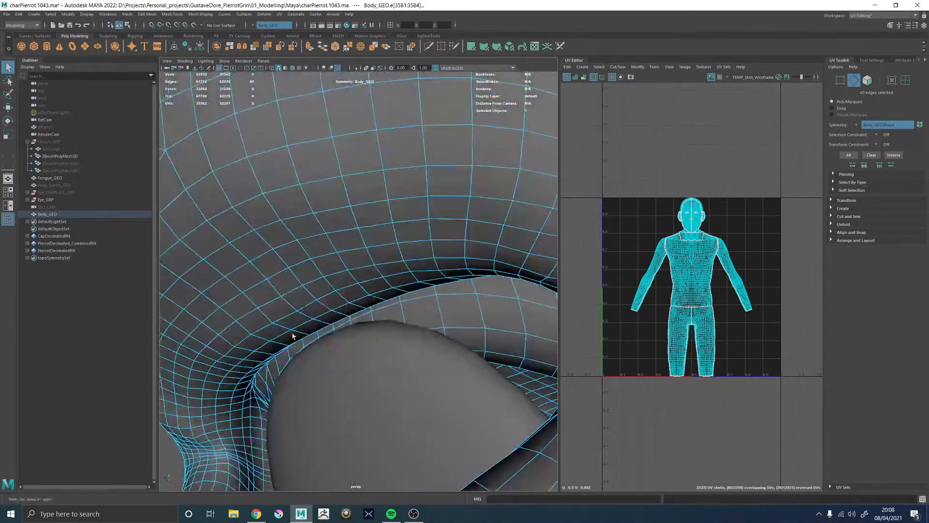
{"action": "middle_click_drag", "start_coordinate": [293, 336], "coordinate": [334, 290], "text": "alt"}
{"action": "right_click_drag", "start_coordinate": [334, 291], "coordinate": [297, 309], "text": "alt"}
{"action": "left_click_drag", "start_coordinate": [296, 309], "coordinate": [358, 305], "text": "alt"}
{"action": "double_click", "coordinate": [325, 308]}
{"action": "right_click_drag", "start_coordinate": [358, 305], "coordinate": [203, 321], "text": "alt"}
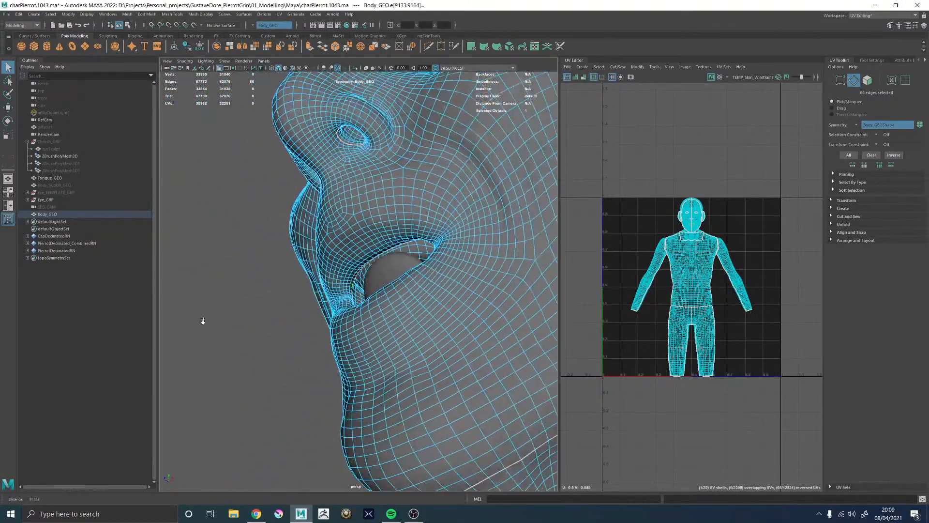
{"action": "right_click_drag", "start_coordinate": [718, 151], "coordinate": [698, 159], "text": "shift"}
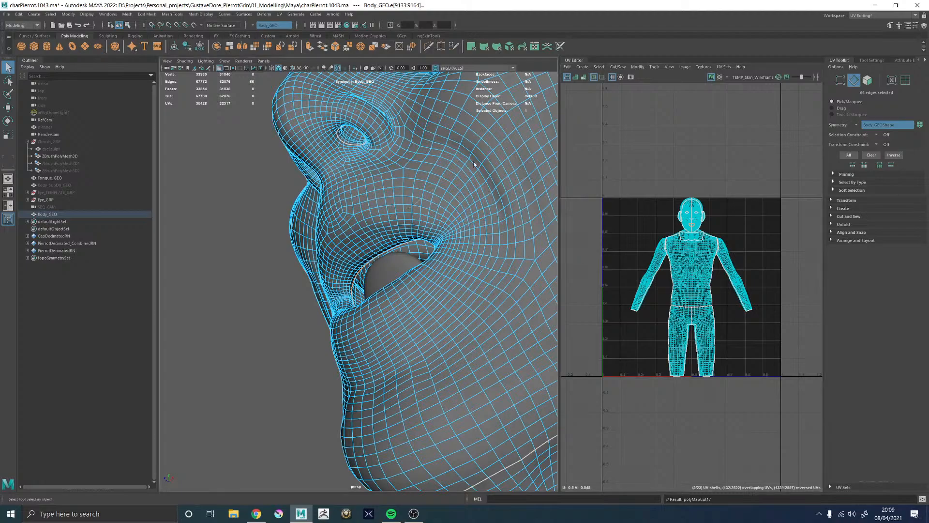
{"action": "key", "text": "F8"}
{"action": "left_click_drag", "start_coordinate": [365, 211], "coordinate": [445, 223], "text": "alt"}
{"action": "middle_click_drag", "start_coordinate": [445, 223], "coordinate": [326, 232], "text": "alt"}
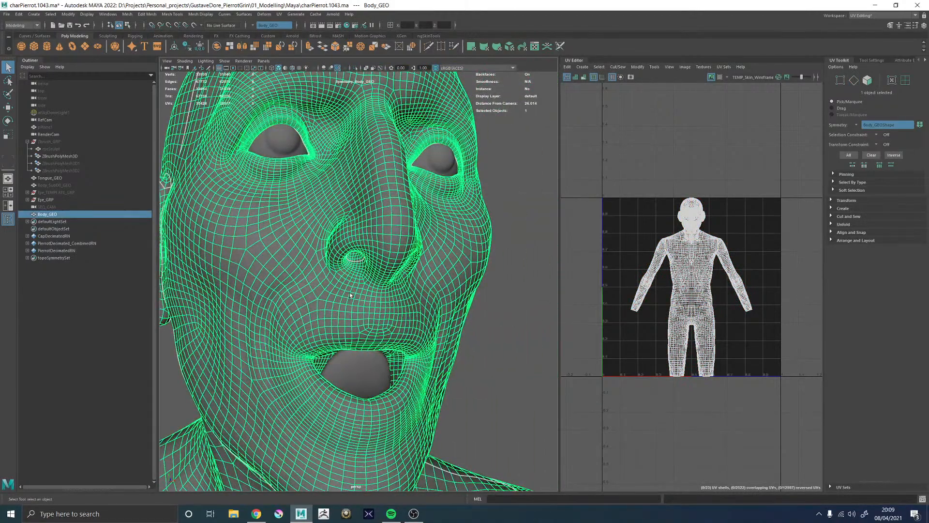
{"action": "right_click_drag", "start_coordinate": [619, 193], "coordinate": [658, 194]}
{"action": "right_click_drag", "start_coordinate": [653, 193], "coordinate": [608, 200], "text": "alt"}
{"action": "right_click_drag", "start_coordinate": [362, 346], "coordinate": [359, 314]}
{"action": "middle_click_drag", "start_coordinate": [333, 335], "coordinate": [317, 276], "text": "alt"}
{"action": "right_click_drag", "start_coordinate": [317, 276], "coordinate": [539, 242], "text": "alt"}
{"action": "double_click", "coordinate": [442, 294]}
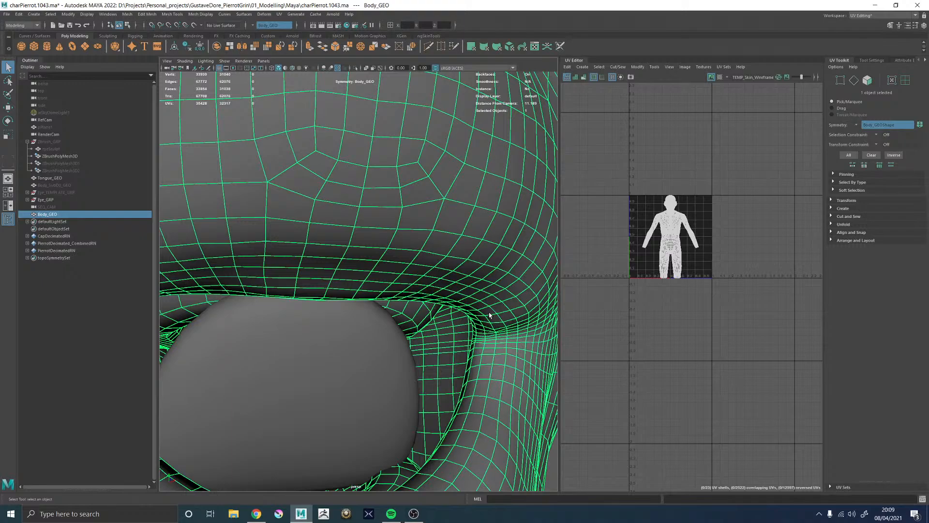
{"action": "right_click_drag", "start_coordinate": [501, 308], "coordinate": [499, 288]}
{"action": "middle_click_drag", "start_coordinate": [489, 298], "coordinate": [389, 144], "text": "alt"}
{"action": "right_click_drag", "start_coordinate": [390, 145], "coordinate": [310, 221], "text": "alt"}
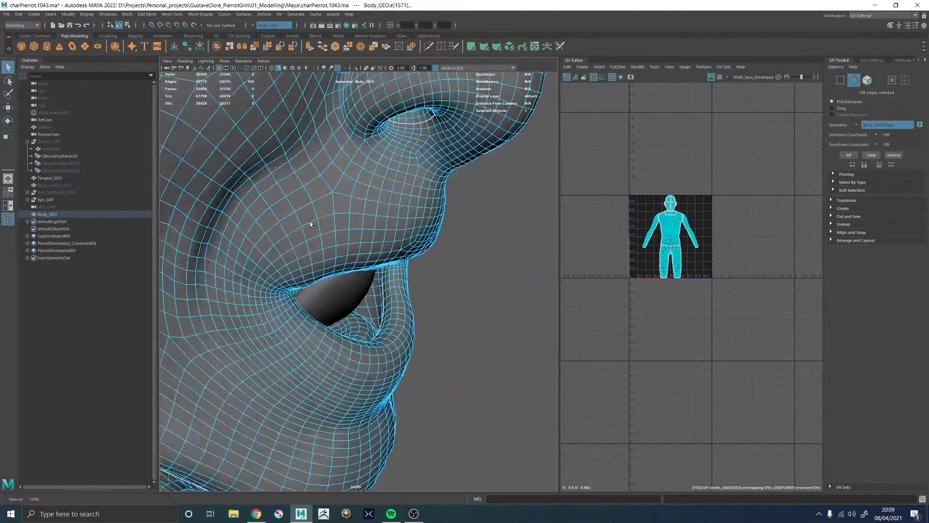
{"action": "left_click_drag", "start_coordinate": [393, 245], "coordinate": [394, 226], "text": "alt"}
{"action": "left_click", "coordinate": [443, 263]}
Cut the UVs along another edge loop inside the mouth, behind the lip seam
{"action": "left_click_drag", "start_coordinate": [444, 263], "coordinate": [461, 263], "text": "alt"}
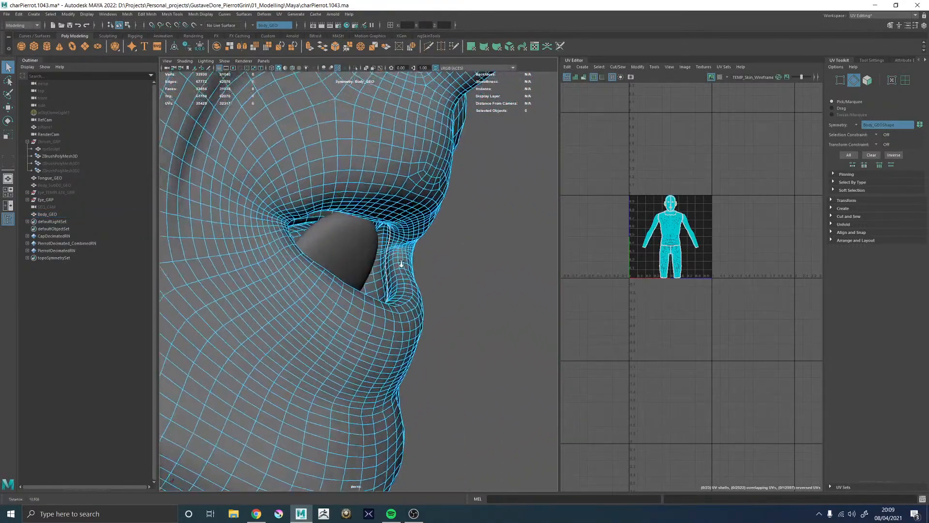
{"action": "right_click_drag", "start_coordinate": [400, 263], "coordinate": [438, 237], "text": "alt"}
{"action": "middle_click_drag", "start_coordinate": [438, 237], "coordinate": [457, 212], "text": "alt"}
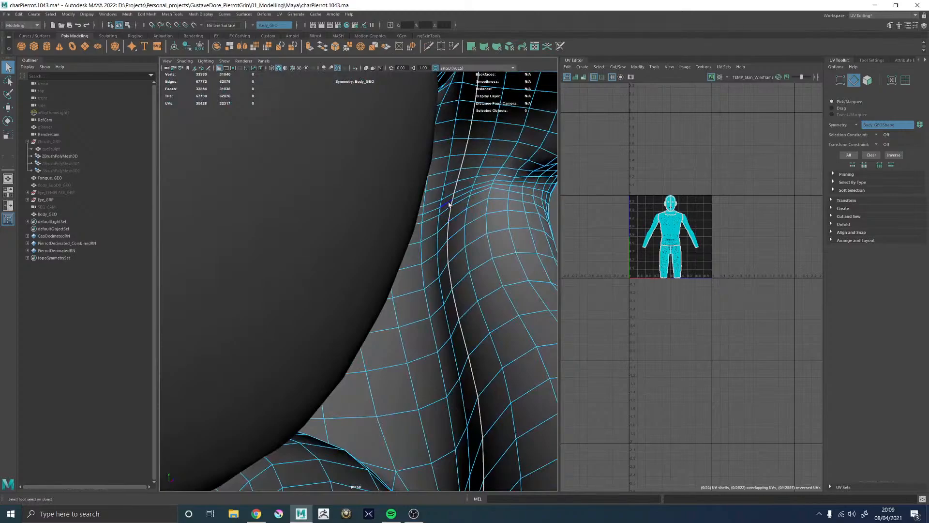
{"action": "left_click", "coordinate": [448, 205]}
{"action": "right_click_drag", "start_coordinate": [460, 209], "coordinate": [233, 247], "text": "alt"}
{"action": "double_click", "coordinate": [282, 242]}
{"action": "right_click", "coordinate": [750, 147], "text": "shift"}
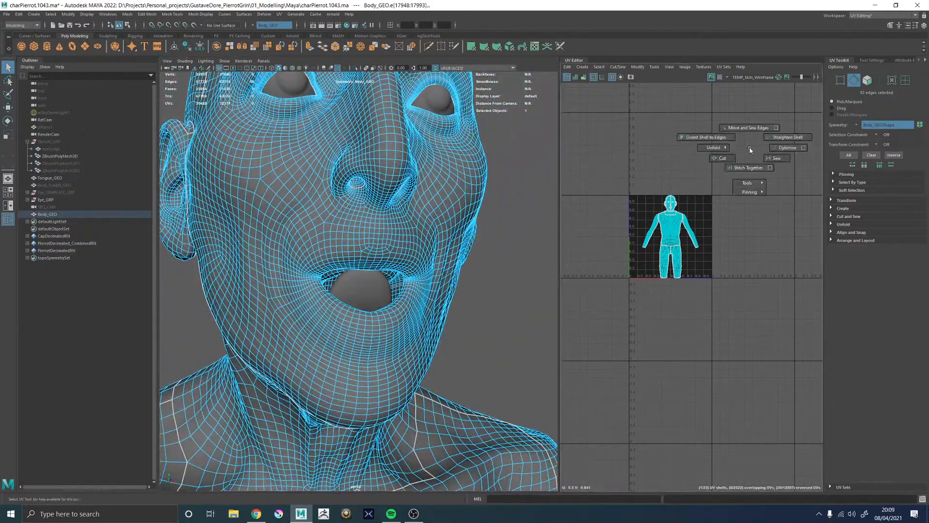
{"action": "right_click_drag", "start_coordinate": [750, 148], "coordinate": [715, 161], "text": "shift"}
{"action": "scroll", "coordinate": [356, 223], "scroll_direction": "down", "scroll_amount": 6}
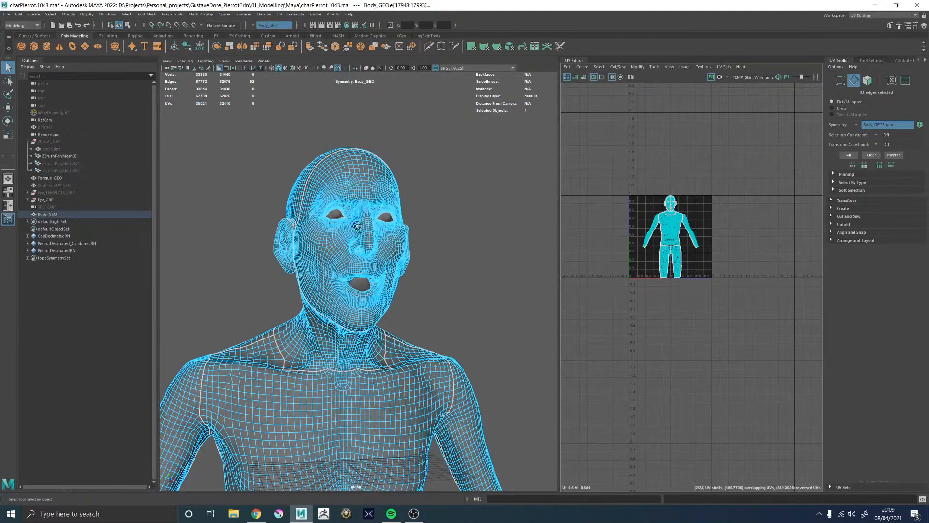
Return the body mesh to object selection and save the scene as a new incremental version
{"action": "mouse_move", "coordinate": [356, 222]}
{"action": "left_mouse_down", "text": "alt"}
{"action": "mouse_move", "coordinate": [383, 232]}
{"action": "mouse_move", "coordinate": [317, 233]}
{"action": "mouse_move", "coordinate": [359, 230]}
{"action": "left_mouse_up", "text": "alt"}
{"action": "scroll", "coordinate": [359, 229], "scroll_direction": "up", "scroll_amount": 8}
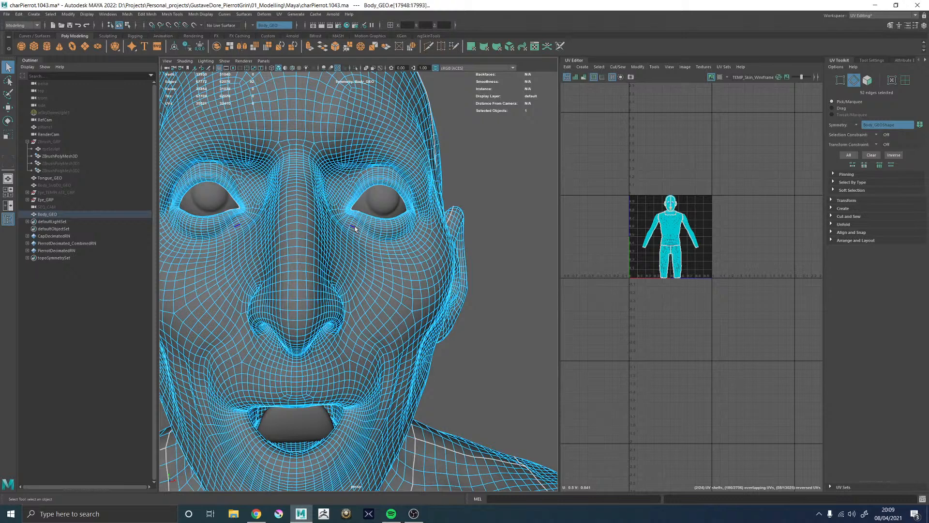
{"action": "right_click", "coordinate": [688, 155], "text": "shift"}
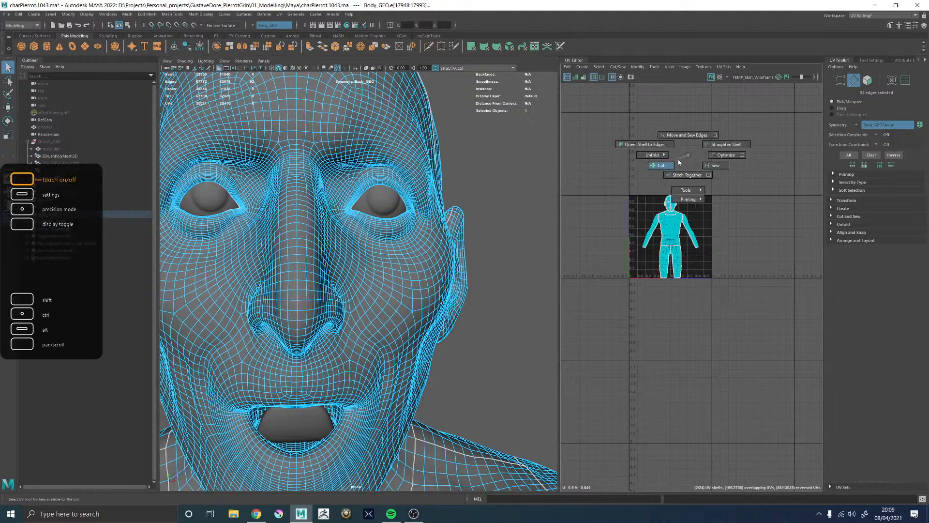
{"action": "key", "text": "F8"}
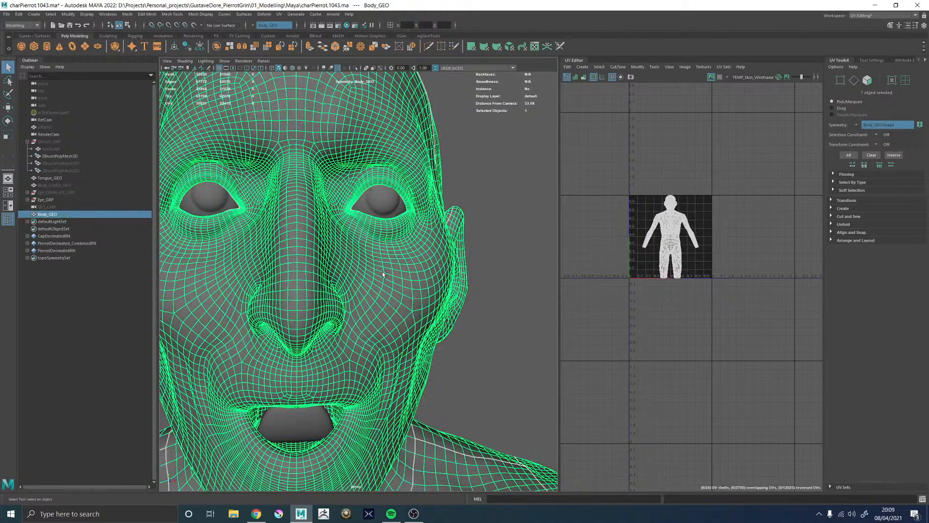
{"action": "key", "text": "ctrl+alt+s"}
{"action": "key", "text": "F12"}
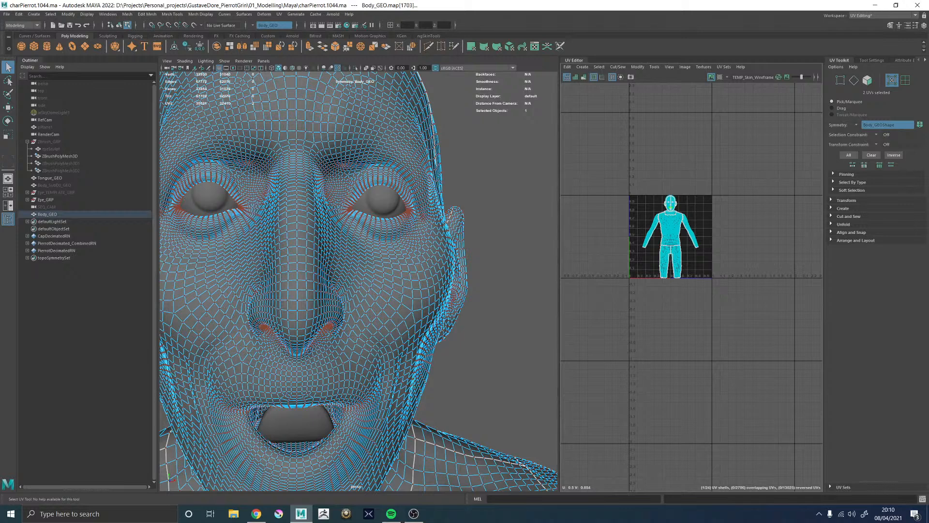
{"action": "key", "text": "alt+Tab"}
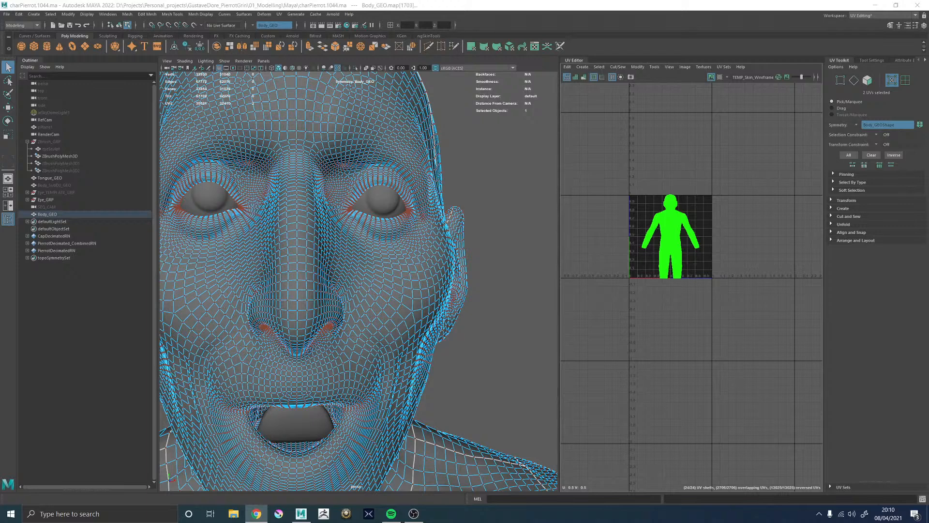
{"action": "left_click", "coordinate": [748, 232]}
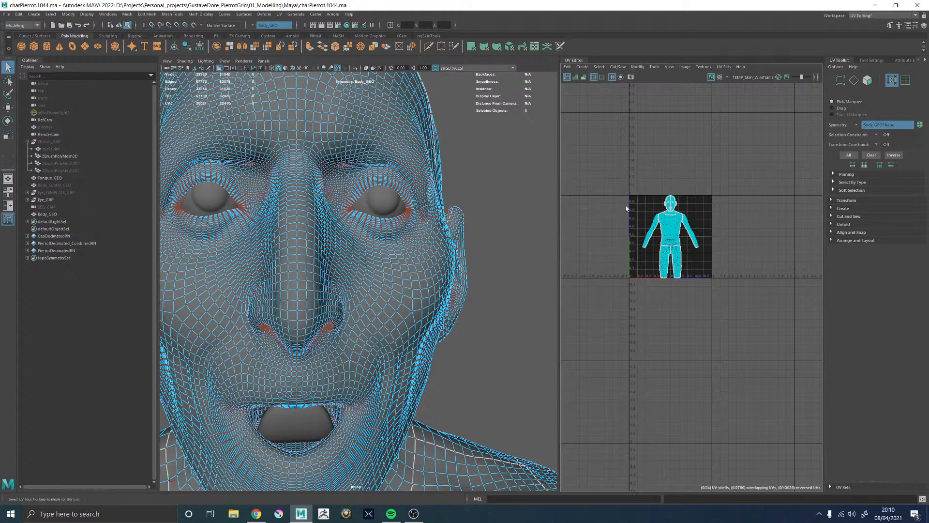
Unfold all of the body's UV shells with the Unfold3D method, using 1 iteration, Layout UVs enabled and a 1024 map size
{"action": "scroll", "coordinate": [673, 208], "scroll_direction": "up", "scroll_amount": 6}
{"action": "right_click_drag", "start_coordinate": [657, 205], "coordinate": [627, 193]}
{"action": "scroll", "coordinate": [626, 192], "scroll_direction": "down", "scroll_amount": 5}
{"action": "left_click_drag", "start_coordinate": [570, 148], "coordinate": [734, 389]}
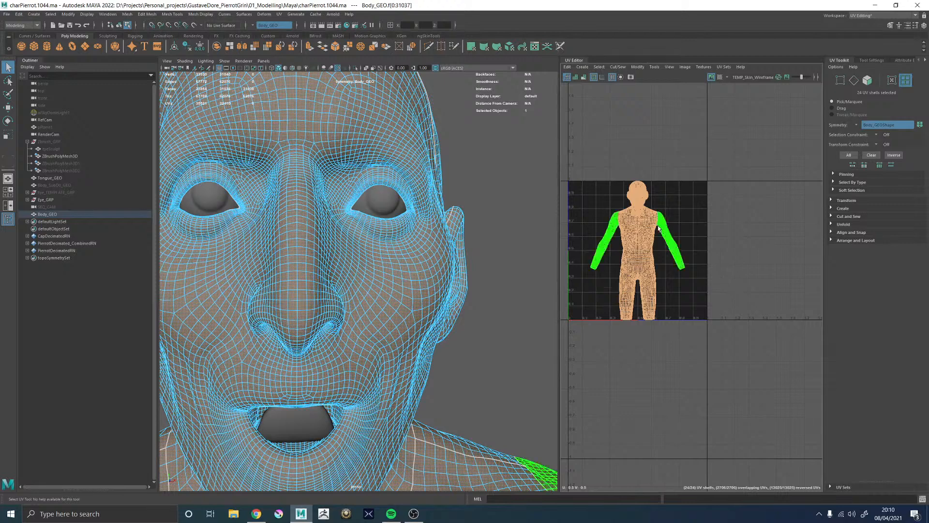
{"action": "right_click", "coordinate": [752, 210], "text": "shift"}
{"action": "right_click_drag", "start_coordinate": [706, 210], "coordinate": [682, 211]}
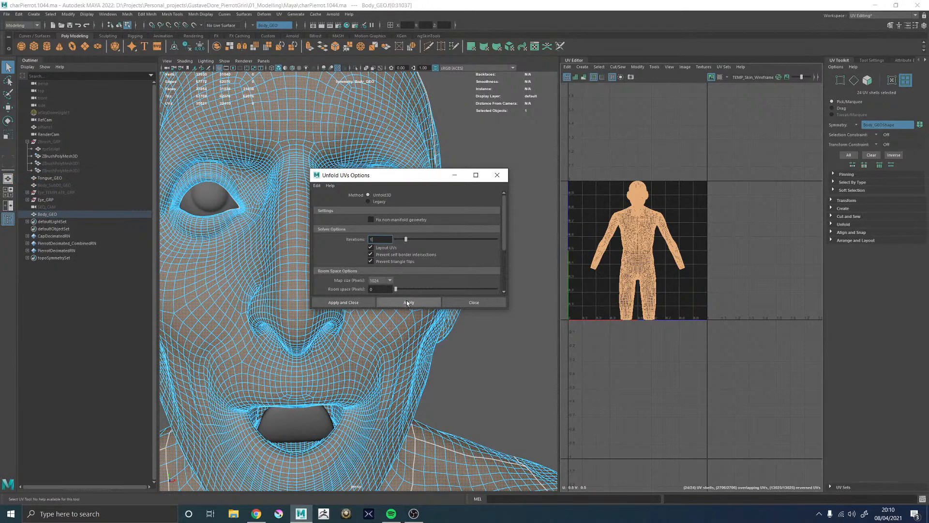
{"action": "scroll", "coordinate": [408, 257], "scroll_direction": "down", "scroll_amount": 2}
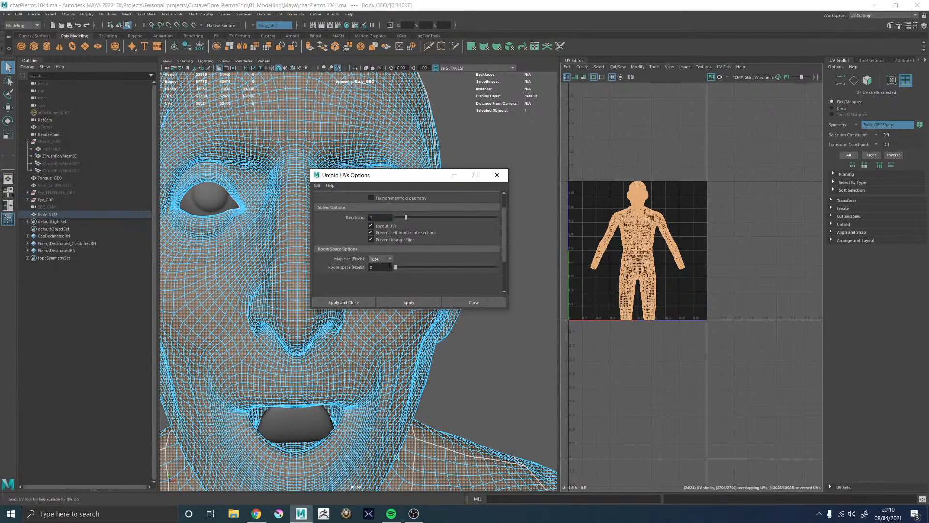
{"action": "left_click", "coordinate": [405, 301]}
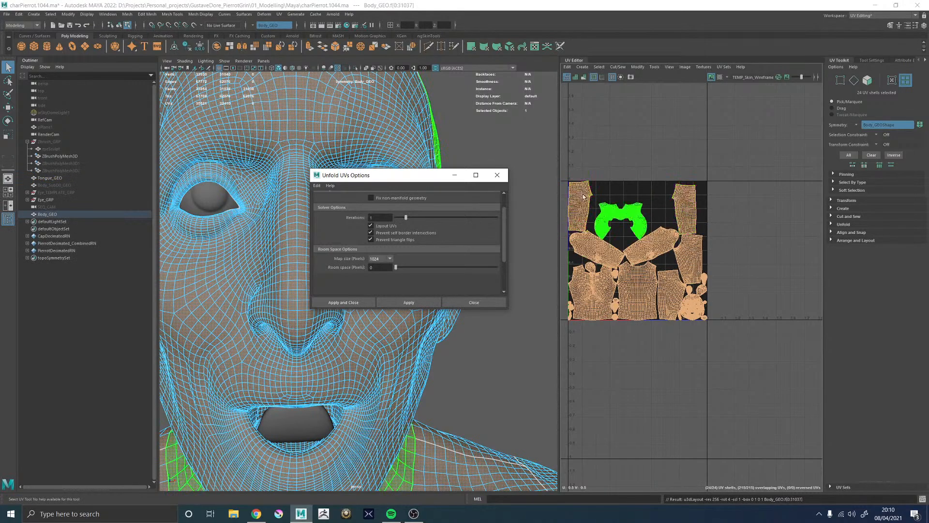
{"action": "left_click", "coordinate": [503, 181]}
Rotate the UV shell of the neck and back of the head by about 178 degrees
{"action": "left_click", "coordinate": [637, 240]}
{"action": "scroll", "coordinate": [649, 246], "scroll_direction": "up", "scroll_amount": 5}
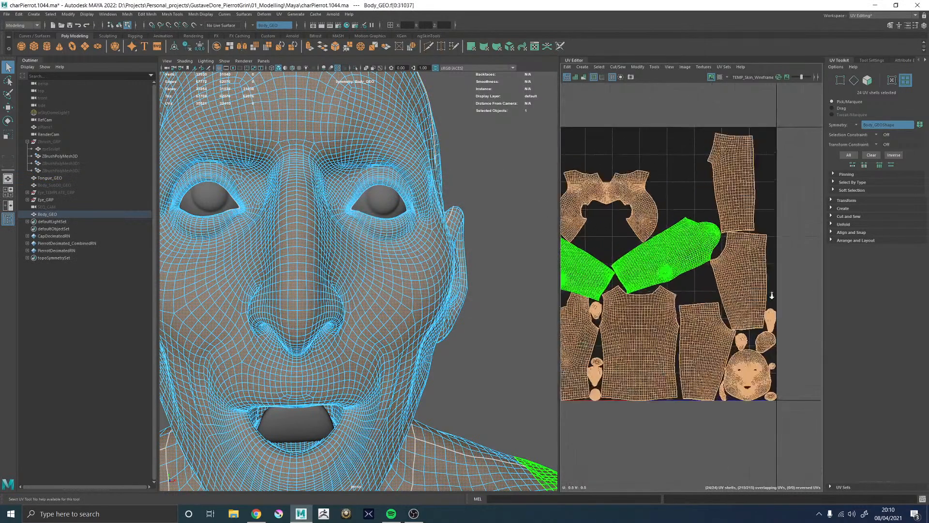
{"action": "left_click", "coordinate": [616, 183]}
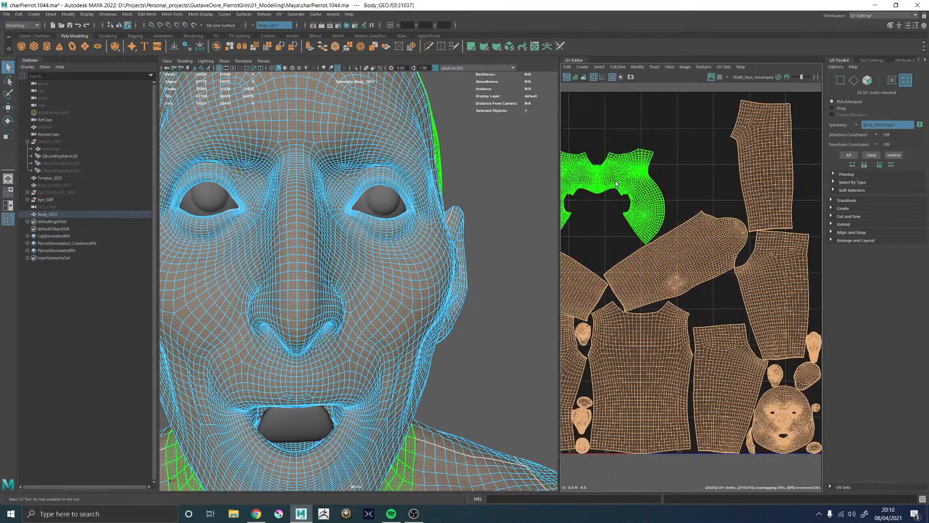
{"action": "left_click", "coordinate": [616, 183]}
{"action": "middle_click_drag", "start_coordinate": [612, 158], "coordinate": [664, 210], "text": "alt"}
{"action": "key", "text": "e"}
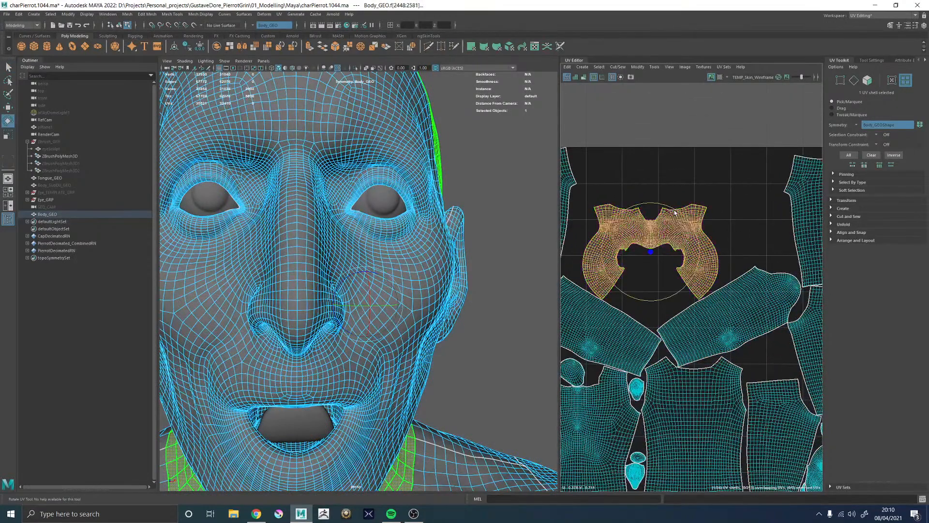
{"action": "left_click_drag", "start_coordinate": [674, 210], "coordinate": [604, 340]}
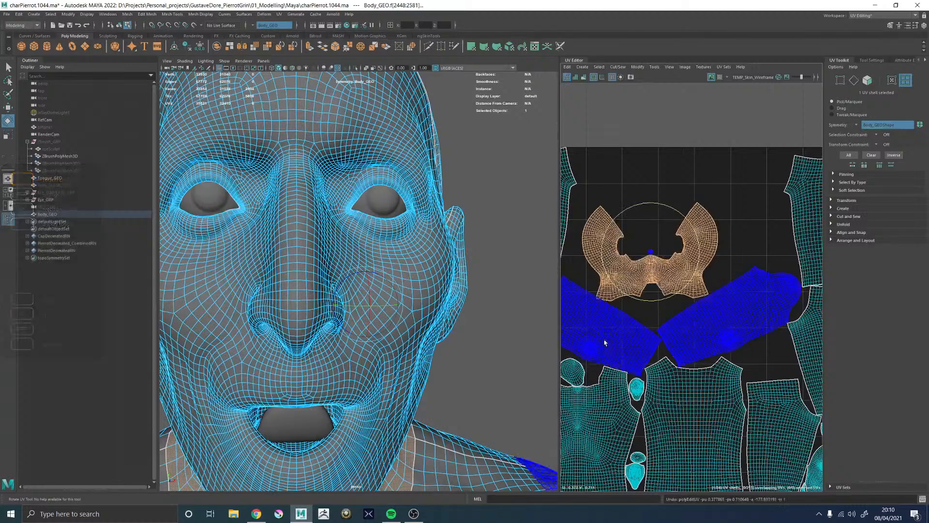
Rotate the UV shell of the neck and back of the head by about half a turn
{"action": "left_click", "coordinate": [654, 252]}
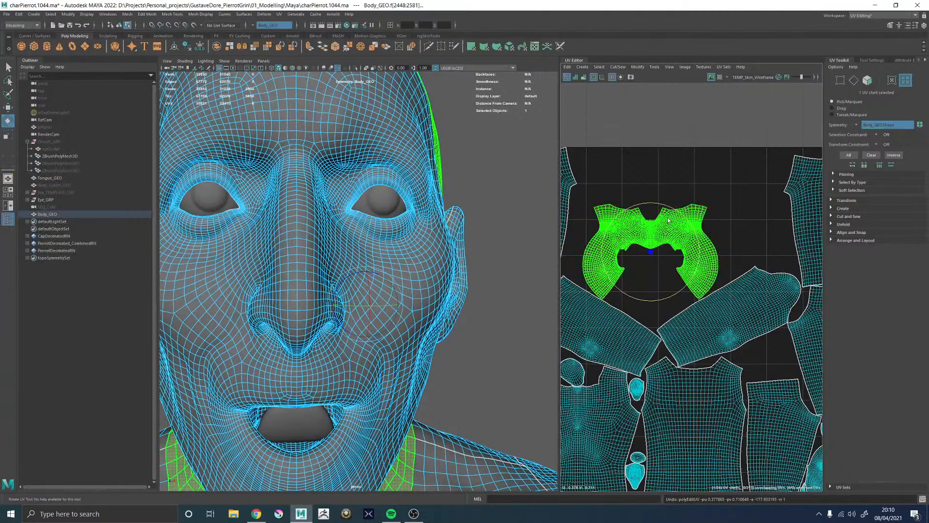
{"action": "left_click_drag", "start_coordinate": [668, 221], "coordinate": [629, 341]}
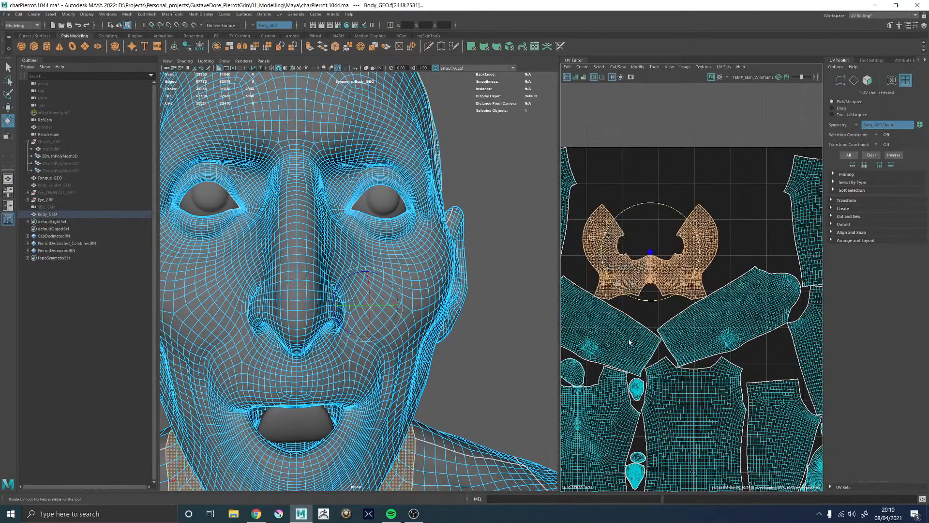
{"action": "scroll", "coordinate": [735, 319], "scroll_direction": "down", "scroll_amount": 3}
{"action": "left_click", "coordinate": [752, 314]}
{"action": "scroll", "coordinate": [654, 305], "scroll_direction": "down", "scroll_amount": 2}
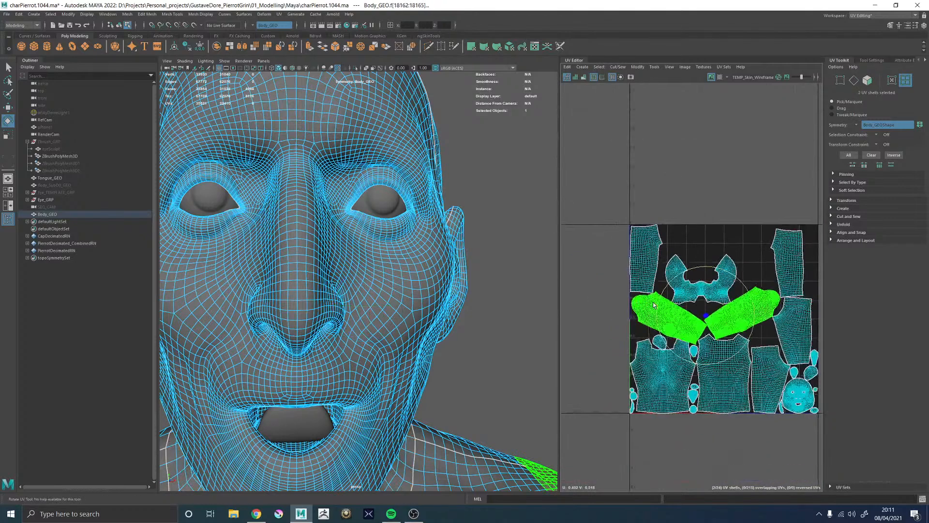
{"action": "left_click_drag", "start_coordinate": [726, 278], "coordinate": [702, 275]}
{"action": "key", "text": "ctrl+z"}
{"action": "key", "text": "ctrl+z"}
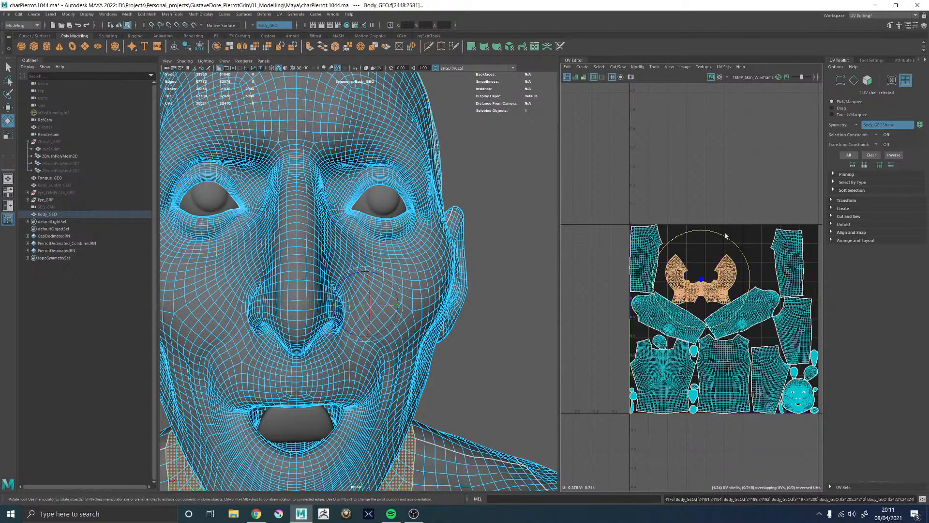
Clear the UV selection and examine the face shell against the size of the other body shells
{"action": "left_click", "coordinate": [724, 234]}
{"action": "middle_click_drag", "start_coordinate": [736, 261], "coordinate": [678, 222], "text": "alt"}
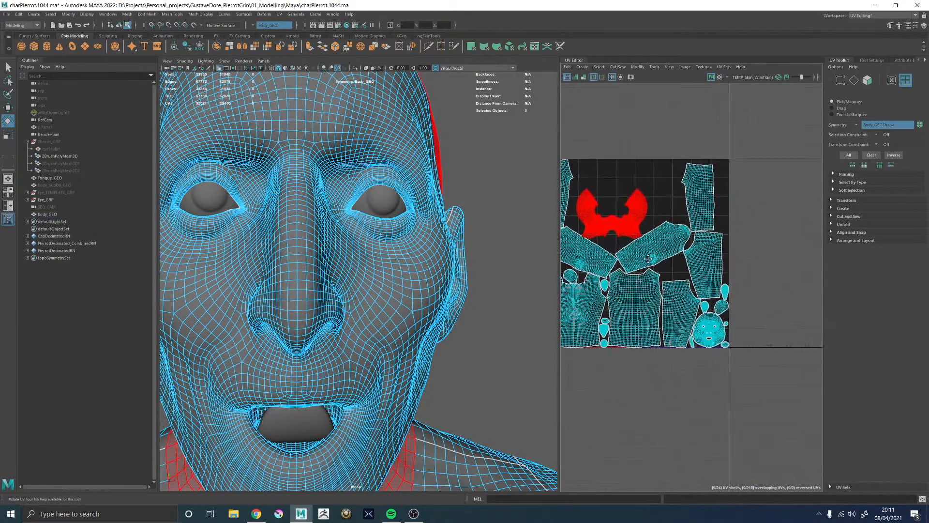
{"action": "scroll", "coordinate": [719, 353], "scroll_direction": "up", "scroll_amount": 6}
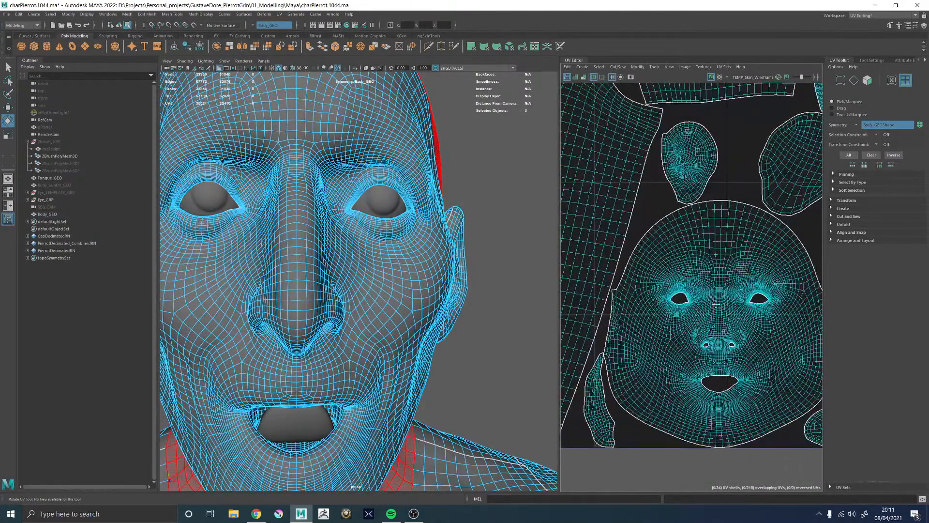
{"action": "middle_click_drag", "start_coordinate": [715, 303], "coordinate": [649, 315], "text": "alt"}
{"action": "left_click", "coordinate": [651, 314]}
{"action": "right_click_drag", "start_coordinate": [754, 301], "coordinate": [690, 308], "text": "alt"}
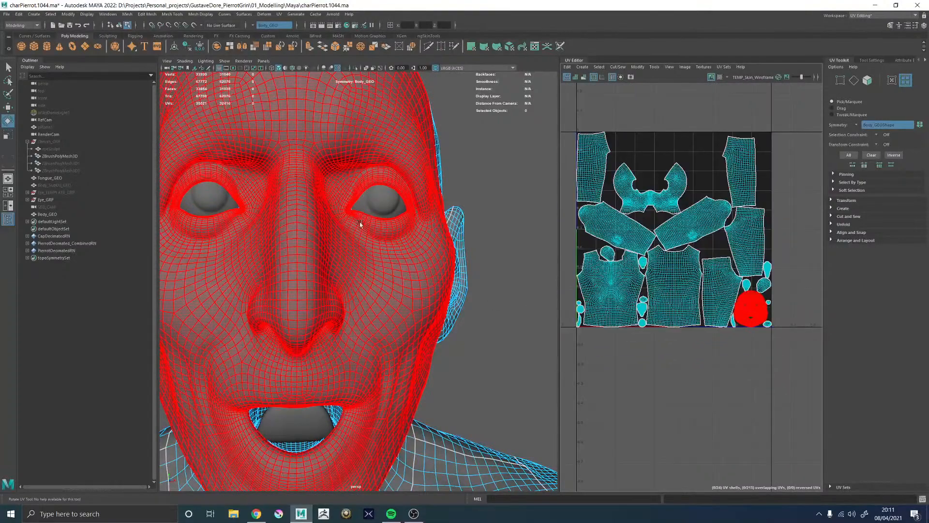
Return to object selection, clear the selection and reselect the body mesh as an object
{"action": "right_click_drag", "start_coordinate": [343, 234], "coordinate": [443, 243]}
{"action": "left_click", "coordinate": [480, 188]}
{"action": "left_click_drag", "start_coordinate": [374, 304], "coordinate": [359, 303], "text": "alt"}
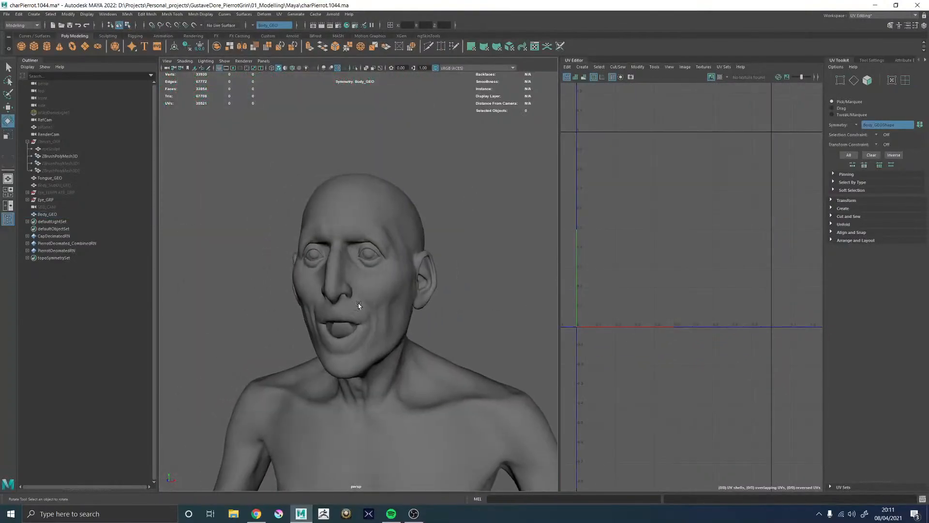
{"action": "left_click", "coordinate": [403, 293]}
{"action": "left_click", "coordinate": [472, 288]}
{"action": "right_click_drag", "start_coordinate": [484, 283], "coordinate": [437, 305], "text": "alt"}
{"action": "left_click_drag", "start_coordinate": [376, 309], "coordinate": [408, 312], "text": "alt"}
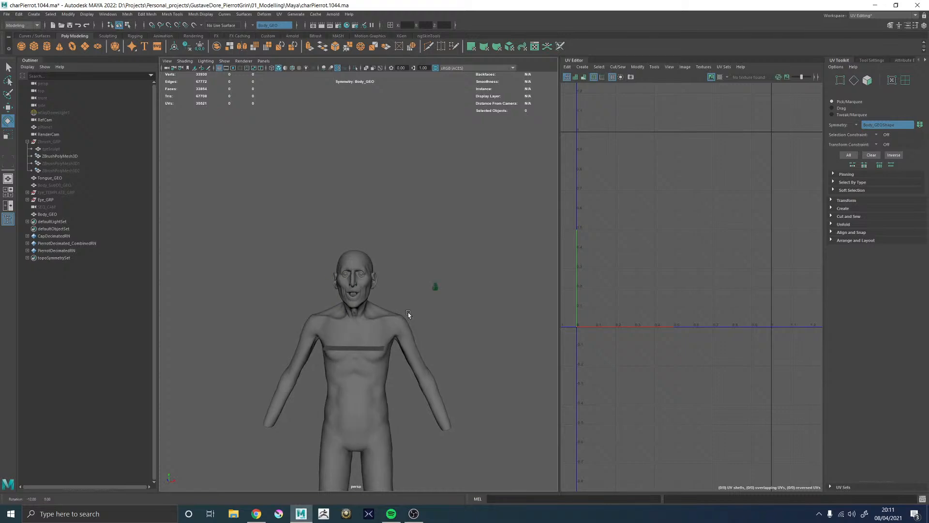
{"action": "middle_click_drag", "start_coordinate": [374, 302], "coordinate": [375, 286], "text": "alt"}
{"action": "right_click_drag", "start_coordinate": [376, 286], "coordinate": [427, 350], "text": "alt"}
{"action": "left_click", "coordinate": [356, 291]}
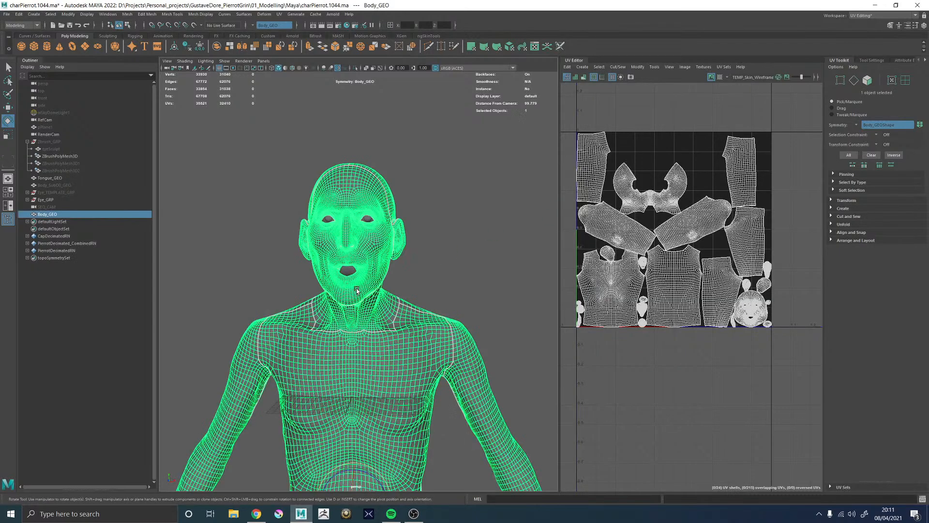
Switch the body mesh to UV shell selection and select all the shells of the head and neck
{"action": "right_click_drag", "start_coordinate": [750, 292], "coordinate": [780, 293]}
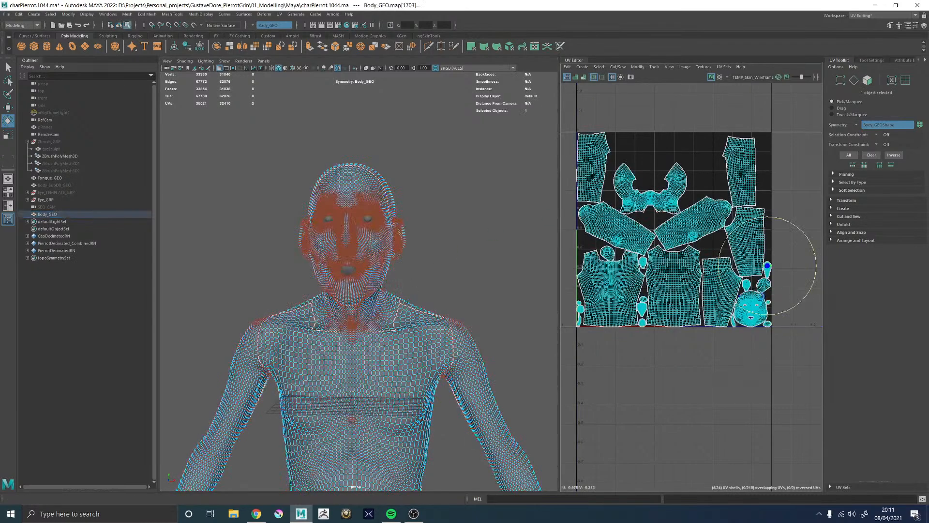
{"action": "right_click", "coordinate": [353, 263]}
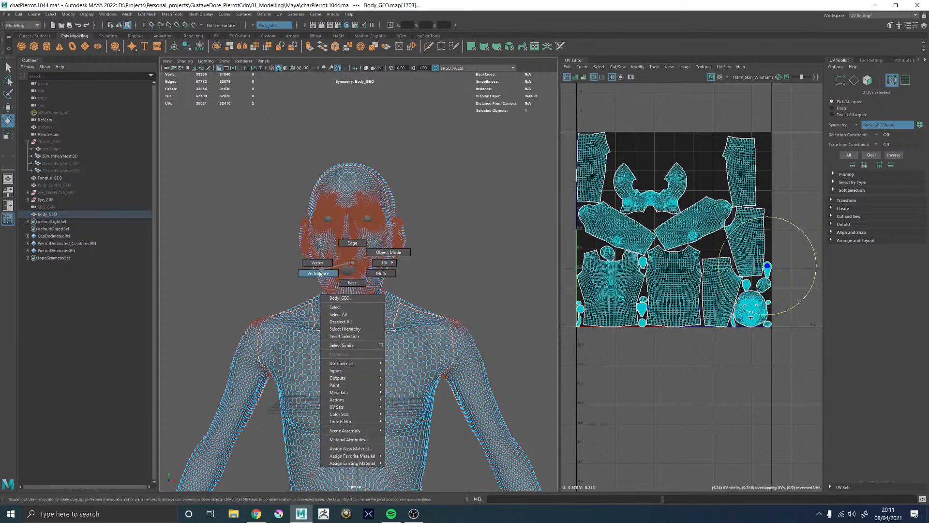
{"action": "right_click", "coordinate": [357, 234]}
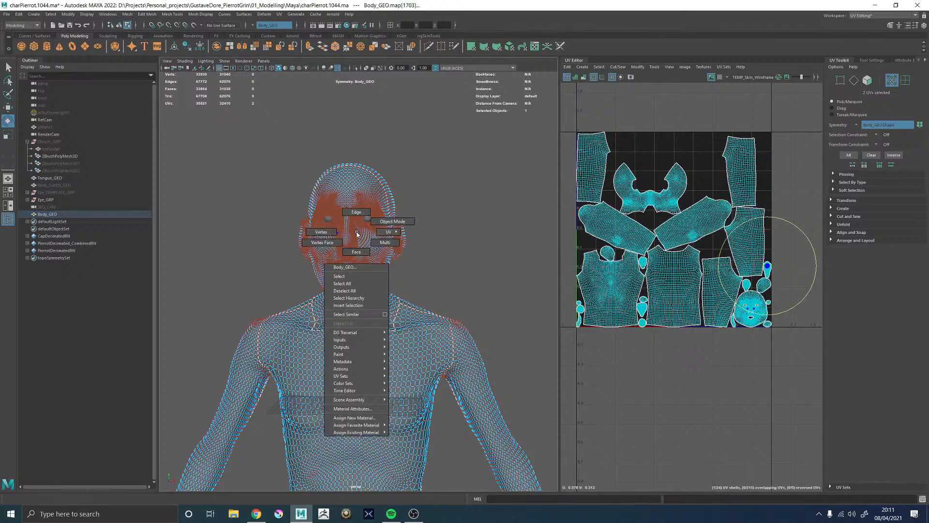
{"action": "key", "text": "w"}
{"action": "key", "text": "q"}
{"action": "right_click", "coordinate": [378, 250]}
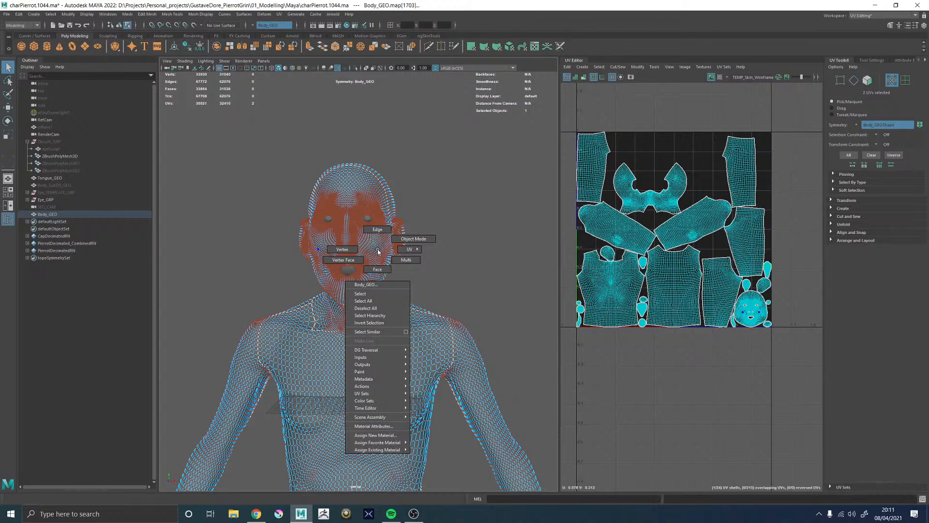
{"action": "right_click_drag", "start_coordinate": [378, 250], "coordinate": [408, 266]}
{"action": "left_click_drag", "start_coordinate": [286, 143], "coordinate": [421, 309]}
{"action": "left_click_drag", "start_coordinate": [434, 346], "coordinate": [377, 401], "text": "alt"}
Move the selected head and neck UV shells out of the tile in the negative U direction
{"action": "right_click", "coordinate": [801, 252]}
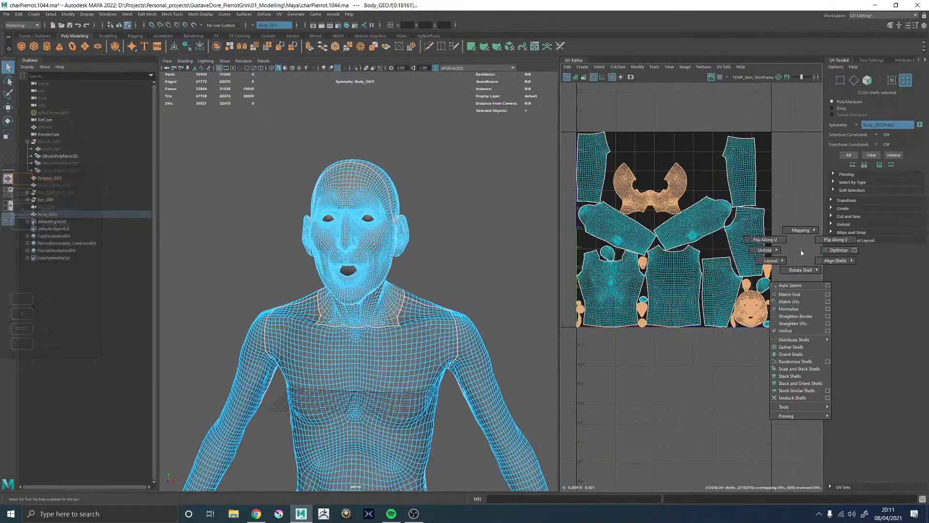
{"action": "right_click_drag", "start_coordinate": [800, 251], "coordinate": [786, 259], "text": "alt"}
{"action": "key", "text": "w"}
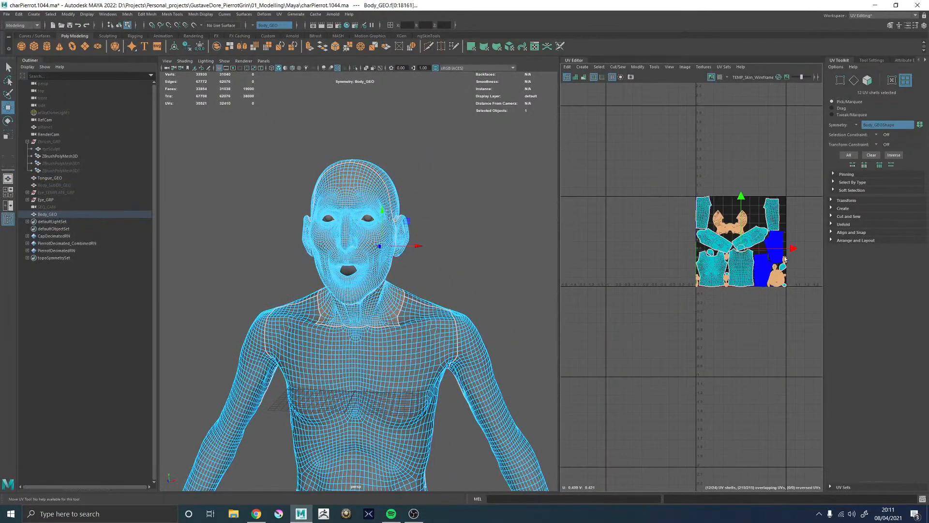
{"action": "left_click_drag", "start_coordinate": [790, 248], "coordinate": [658, 248]}
{"action": "middle_click_drag", "start_coordinate": [728, 251], "coordinate": [660, 265], "text": "alt"}
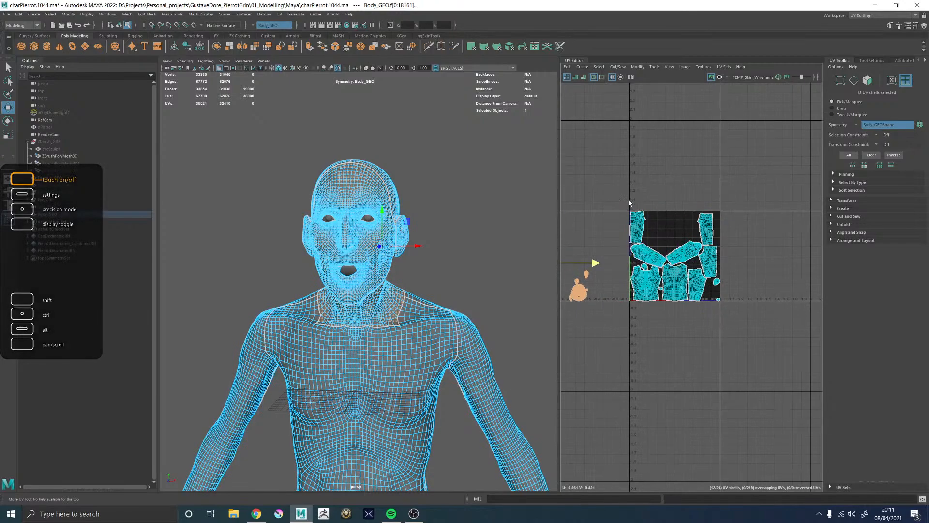
Turn symmetry off and move the UVs of the torso and limb shells out of the tile in the positive U direction
{"action": "left_click_drag", "start_coordinate": [381, 266], "coordinate": [433, 268], "text": "alt"}
{"action": "right_click_drag", "start_coordinate": [606, 198], "coordinate": [637, 199]}
{"action": "left_click_drag", "start_coordinate": [617, 187], "coordinate": [729, 335]}
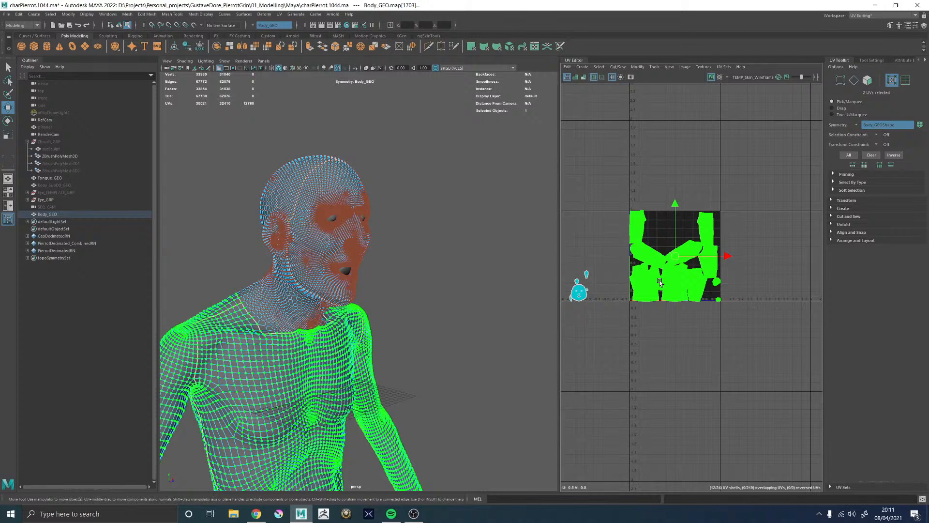
{"action": "left_click_drag", "start_coordinate": [660, 282], "coordinate": [735, 282]}
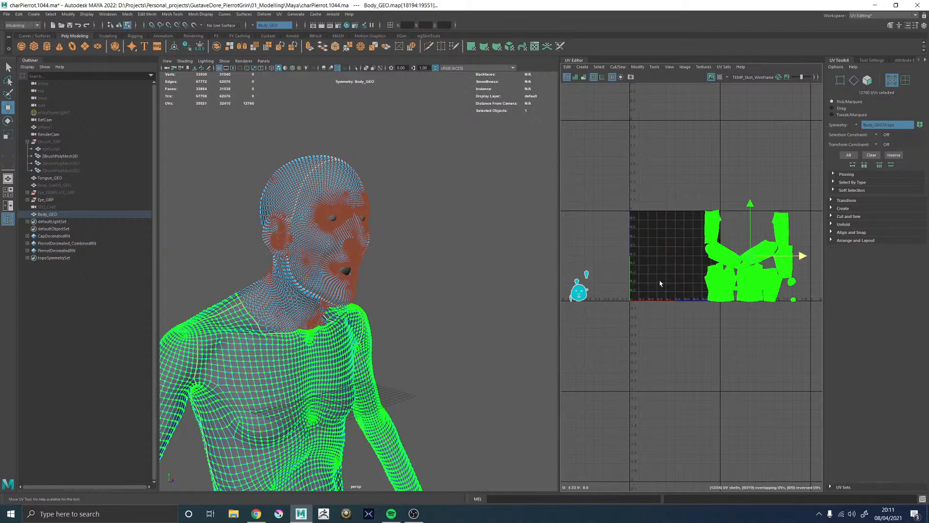
{"action": "left_click", "coordinate": [254, 25]}
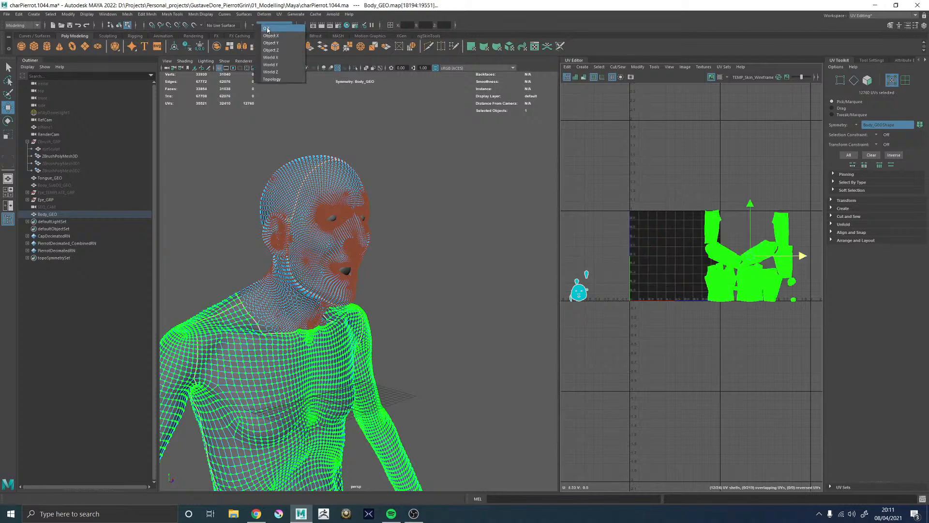
{"action": "left_click", "coordinate": [267, 28]}
{"action": "left_click_drag", "start_coordinate": [800, 256], "coordinate": [841, 259]}
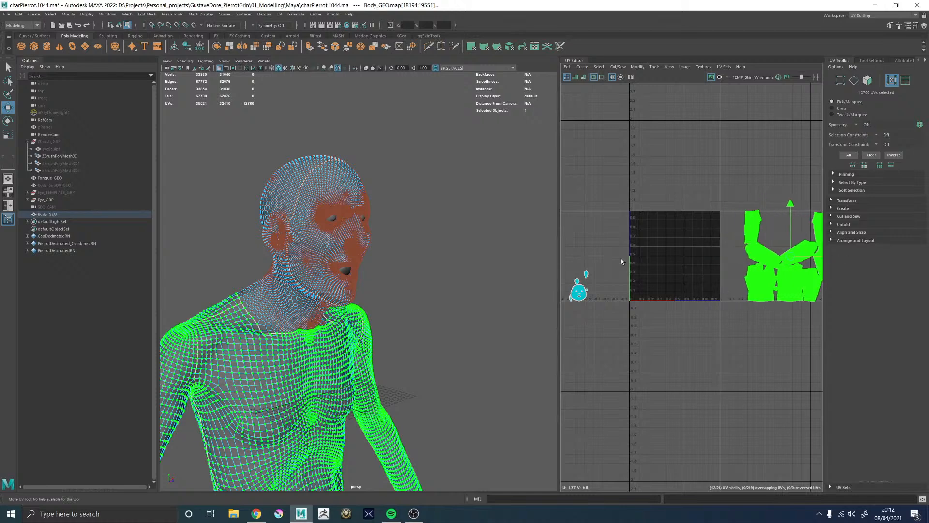
Select the UVs of all head and neck shells and lay them out in the empty UV tile
{"action": "middle_click_drag", "start_coordinate": [596, 249], "coordinate": [718, 239], "text": "alt"}
{"action": "left_click_drag", "start_coordinate": [576, 181], "coordinate": [767, 338]}
{"action": "right_click_drag", "start_coordinate": [741, 248], "coordinate": [666, 263], "text": "shift"}
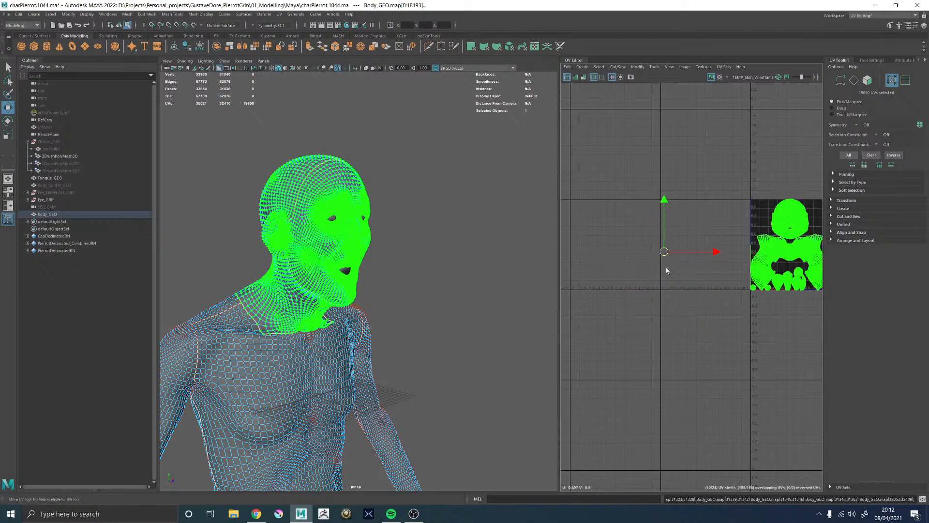
Turn the neck and back-of-head shell upside down within the new head layout
{"action": "middle_click_drag", "start_coordinate": [815, 214], "coordinate": [695, 234], "text": "alt"}
{"action": "scroll", "coordinate": [689, 246], "scroll_direction": "up", "scroll_amount": 8}
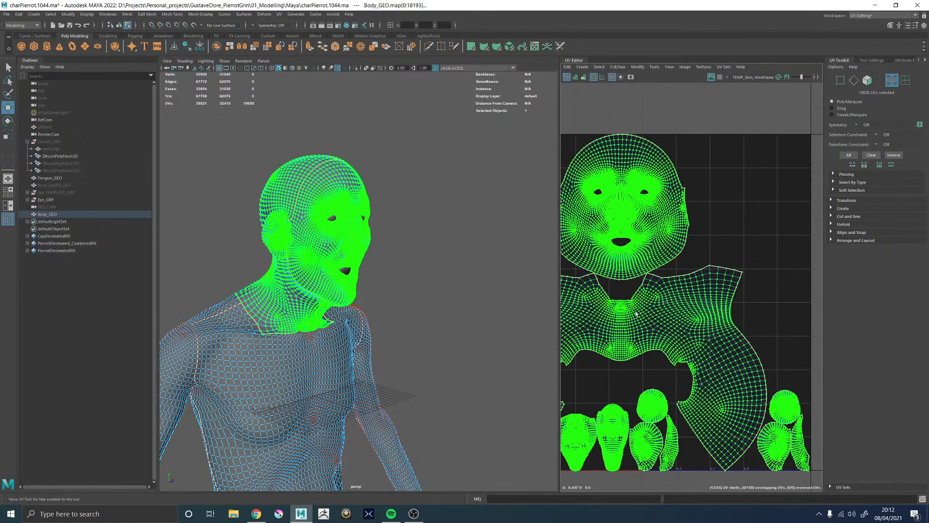
{"action": "middle_click_drag", "start_coordinate": [634, 321], "coordinate": [659, 298], "text": "alt"}
{"action": "left_click", "coordinate": [659, 298]}
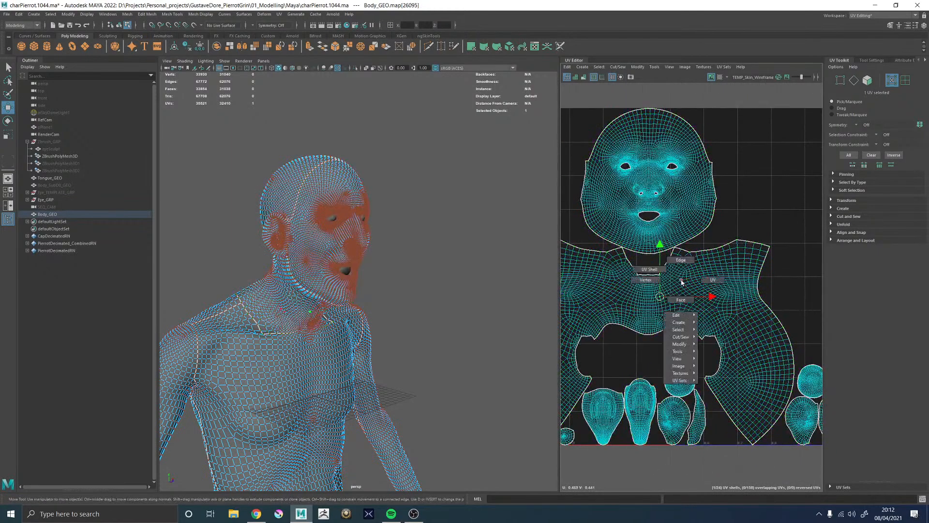
{"action": "double_click", "coordinate": [692, 279]}
{"action": "key", "text": "e"}
{"action": "left_click_drag", "start_coordinate": [666, 298], "coordinate": [666, 393]}
{"action": "scroll", "coordinate": [678, 339], "scroll_direction": "down", "scroll_amount": 3}
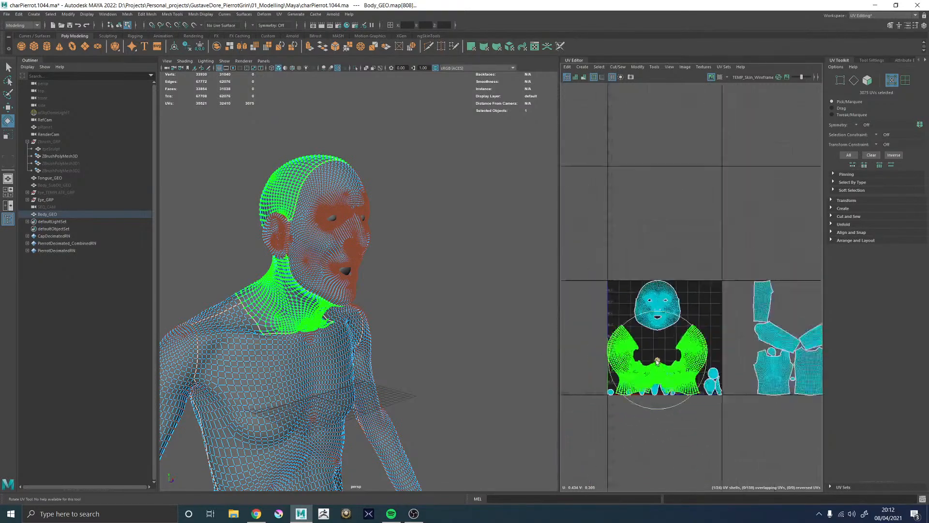
Move the torso and limb UV shells further in the positive U direction to clear the second tile
{"action": "left_click_drag", "start_coordinate": [597, 243], "coordinate": [737, 405]}
{"action": "middle_click_drag", "start_coordinate": [737, 405], "coordinate": [652, 393], "text": "alt"}
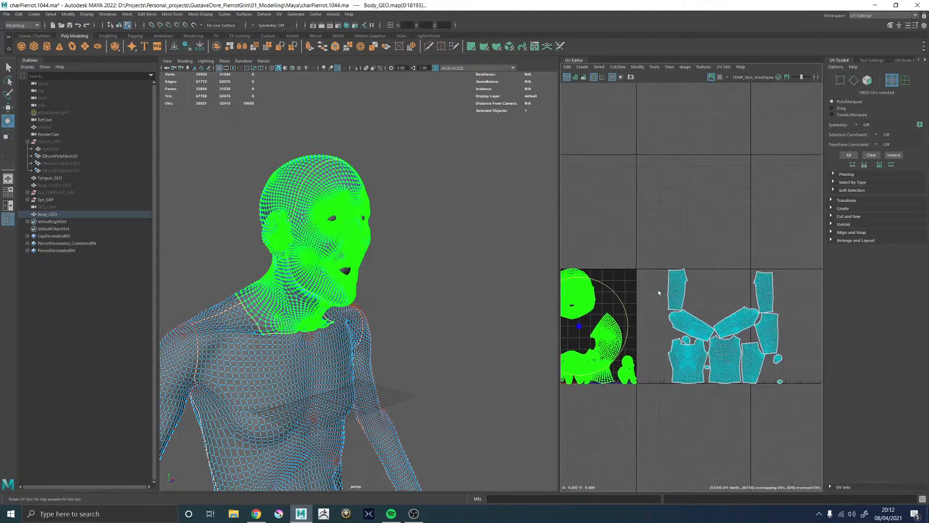
{"action": "left_click_drag", "start_coordinate": [657, 240], "coordinate": [794, 438]}
{"action": "key", "text": "w"}
{"action": "left_click_drag", "start_coordinate": [749, 325], "coordinate": [903, 334]}
Lay out the UVs of the head and neck shells across 2 tiles in U and 1 in V
{"action": "scroll", "coordinate": [673, 338], "scroll_direction": "down", "scroll_amount": 2}
{"action": "middle_click_drag", "start_coordinate": [664, 329], "coordinate": [743, 308], "text": "alt"}
{"action": "left_click_drag", "start_coordinate": [608, 225], "coordinate": [747, 410]}
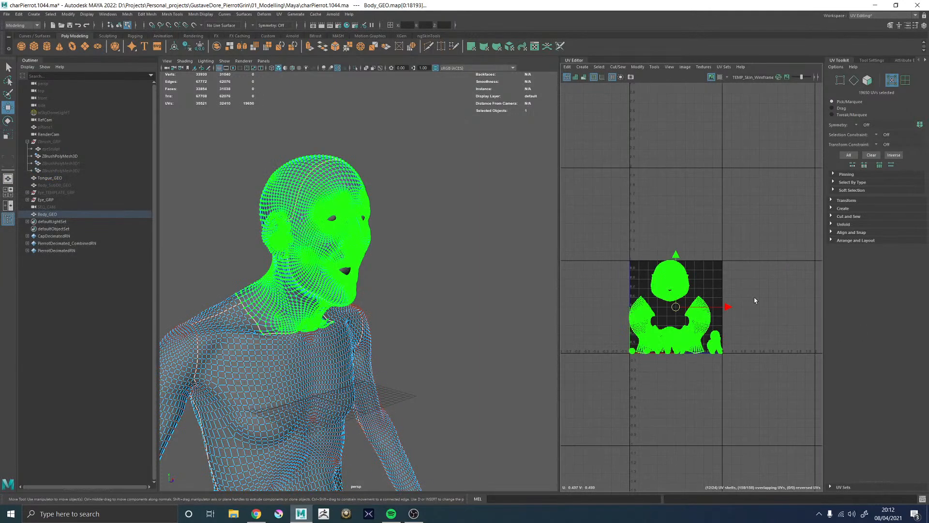
{"action": "right_click_drag", "start_coordinate": [756, 288], "coordinate": [706, 312], "text": "shift"}
{"action": "scroll", "coordinate": [370, 330], "scroll_direction": "down", "scroll_amount": 1}
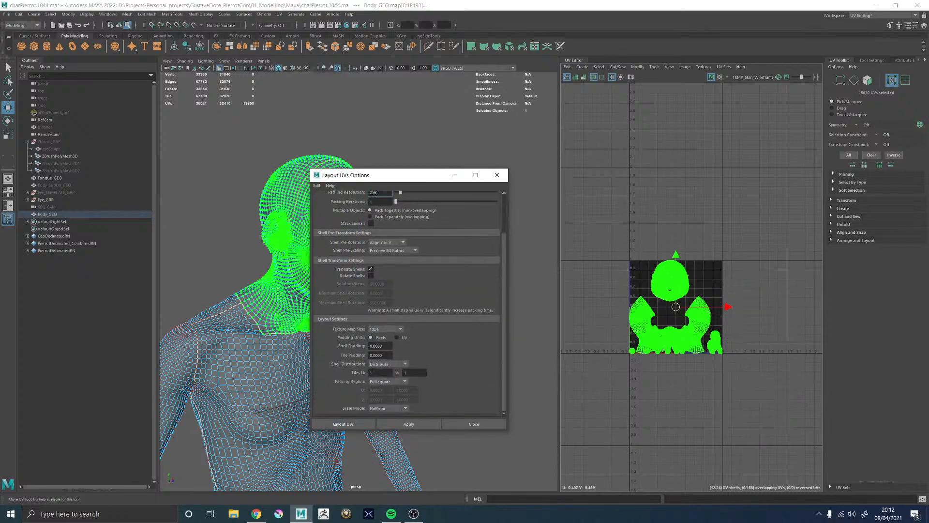
{"action": "double_click", "coordinate": [382, 372]}
{"action": "type", "text": "2"}
{"action": "key", "text": "Return"}
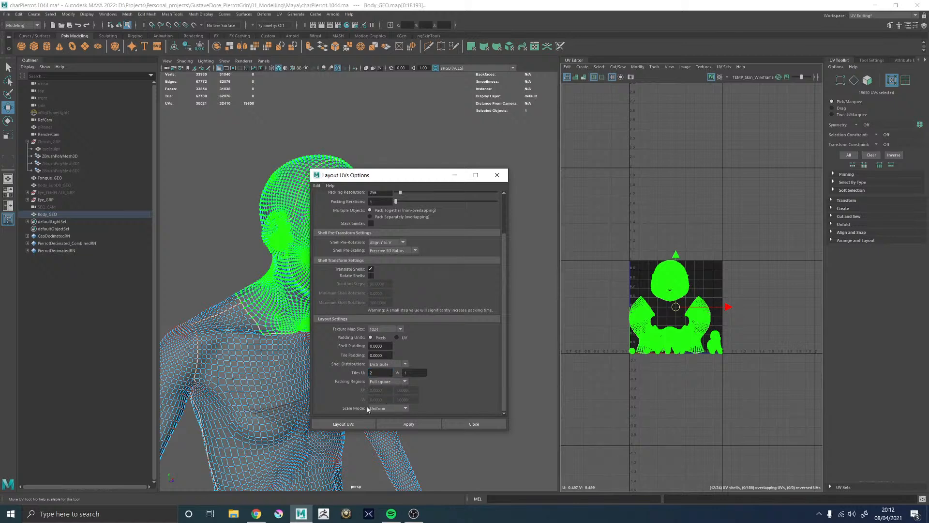
{"action": "left_click", "coordinate": [342, 424]}
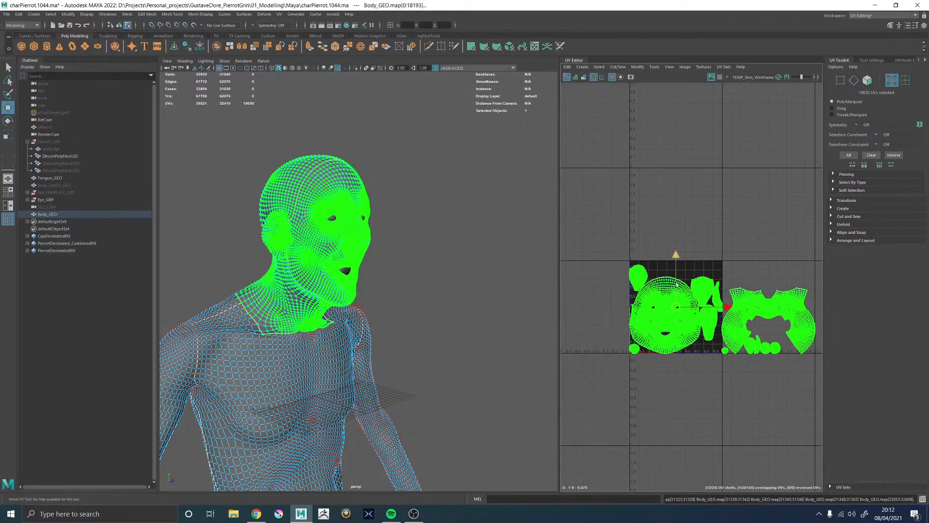
Lay out the head and neck UVs again with shell padding and tile padding both set to 2 pixels
{"action": "scroll", "coordinate": [676, 285], "scroll_direction": "up", "scroll_amount": 7}
{"action": "scroll", "coordinate": [676, 287], "scroll_direction": "down", "scroll_amount": 1}
{"action": "middle_click_drag", "start_coordinate": [697, 307], "coordinate": [639, 282], "text": "alt"}
{"action": "right_click", "coordinate": [697, 198], "text": "shift"}
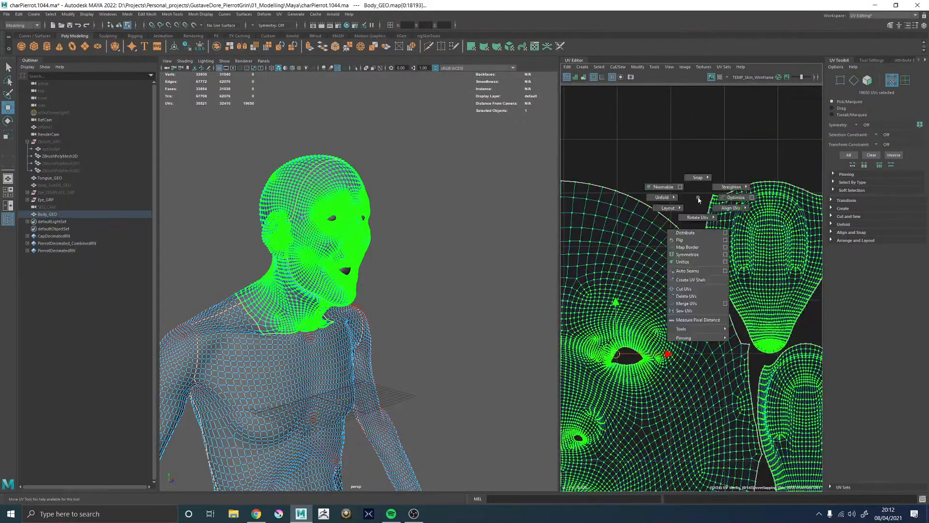
{"action": "right_click_drag", "start_coordinate": [698, 198], "coordinate": [649, 220], "text": "shift"}
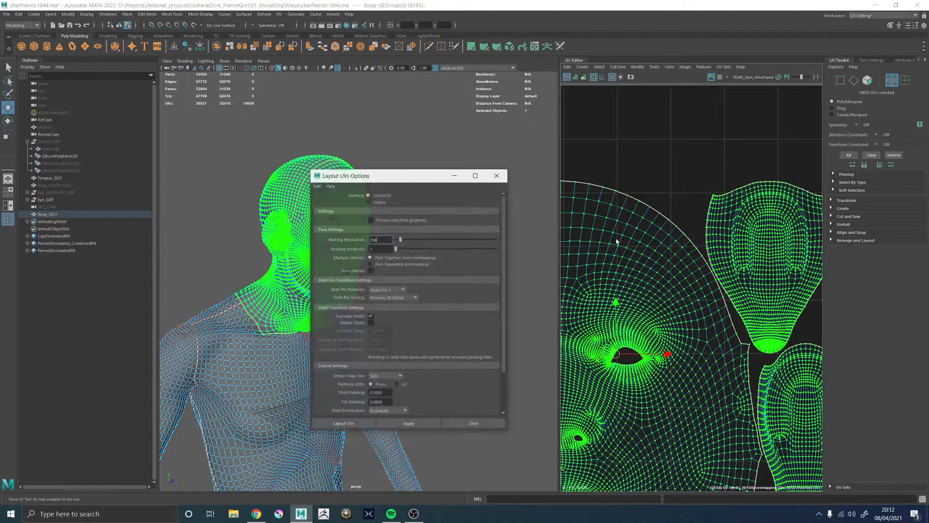
{"action": "left_click", "coordinate": [387, 393]}
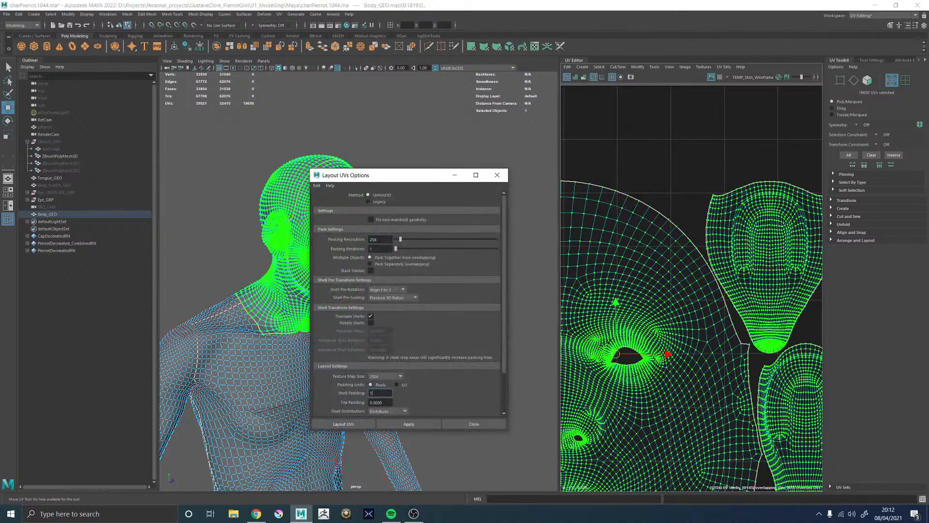
{"action": "type", "text": "1"}
{"action": "key", "text": "Return"}
{"action": "left_click", "coordinate": [357, 423]}
{"action": "type", "text": "2"}
{"action": "key", "text": "Tab"}
{"action": "left_click", "coordinate": [380, 393]}
{"action": "left_click", "coordinate": [351, 424]}
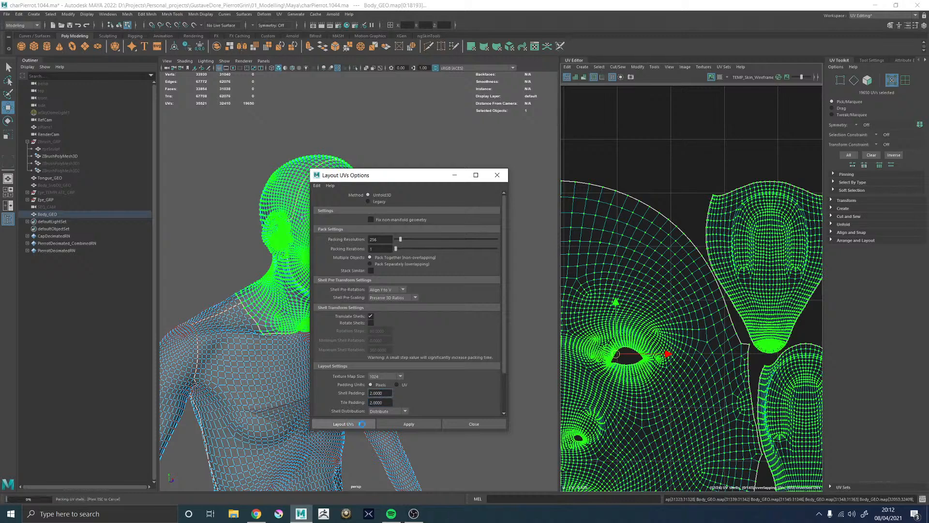
Examine the spacing of the packed head shells in both tiles and the matching area on the model
{"action": "scroll", "coordinate": [711, 334], "scroll_direction": "down", "scroll_amount": 3}
{"action": "middle_click_drag", "start_coordinate": [711, 332], "coordinate": [581, 295], "text": "alt"}
{"action": "right_click_drag", "start_coordinate": [713, 320], "coordinate": [561, 317], "text": "alt"}
{"action": "middle_click_drag", "start_coordinate": [733, 324], "coordinate": [700, 292], "text": "alt"}
{"action": "right_click_drag", "start_coordinate": [275, 309], "coordinate": [376, 358], "text": "alt"}
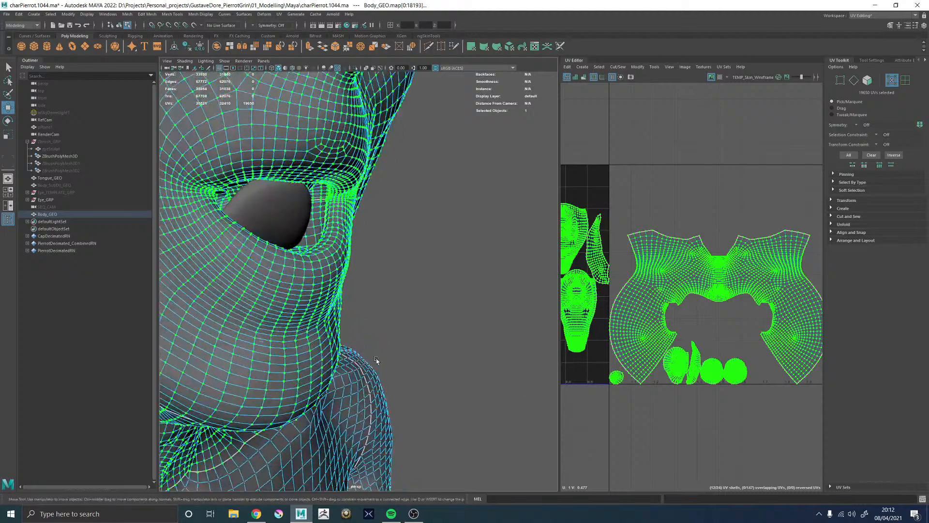
Cut the neck UV shell into two halves along the vertical centre edge loop at the front of the neck
{"action": "left_click_drag", "start_coordinate": [376, 358], "coordinate": [197, 363], "text": "alt"}
{"action": "middle_click_drag", "start_coordinate": [197, 363], "coordinate": [333, 303], "text": "alt"}
{"action": "key", "text": "F10"}
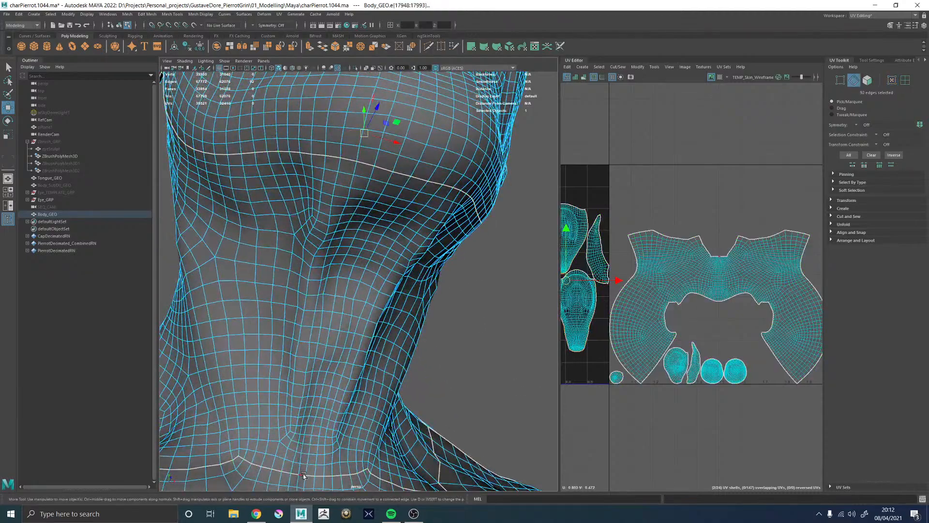
{"action": "left_click", "coordinate": [304, 471]}
{"action": "double_click", "coordinate": [405, 182], "text": "shift"}
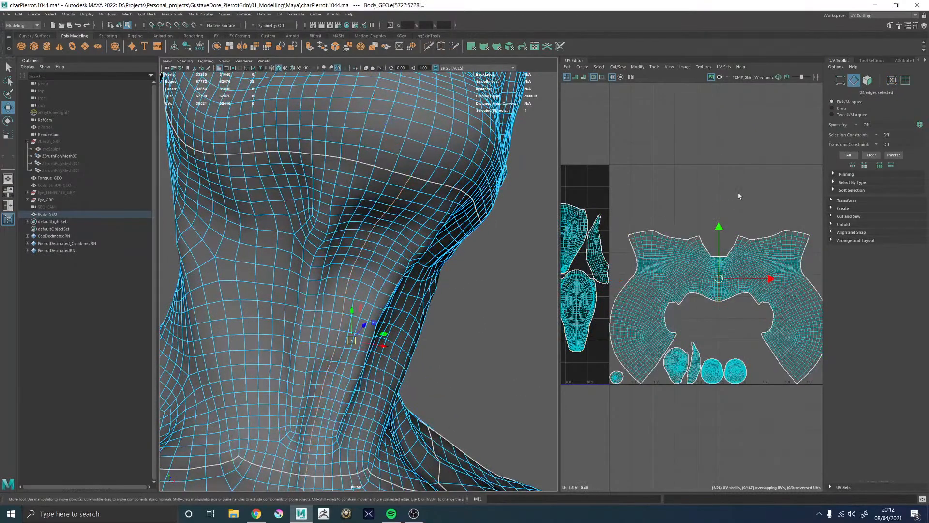
{"action": "right_click_drag", "start_coordinate": [756, 170], "coordinate": [731, 182], "text": "shift"}
Lay out the head and neck UV shells across the two tiles again with the split neck halves
{"action": "right_click_drag", "start_coordinate": [699, 268], "coordinate": [679, 295]}
{"action": "scroll", "coordinate": [737, 271], "scroll_direction": "down", "scroll_amount": 4}
{"action": "scroll", "coordinate": [738, 271], "scroll_direction": "down", "scroll_amount": 3}
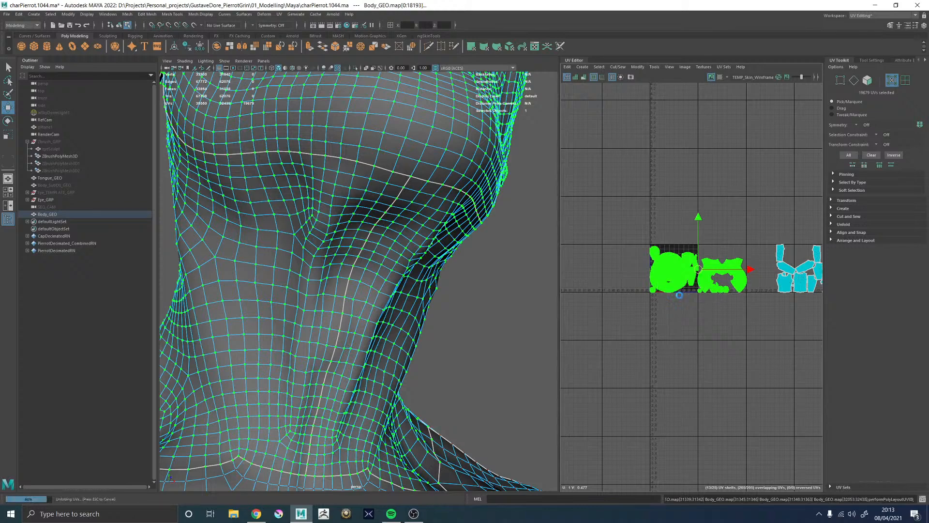
{"action": "right_click_drag", "start_coordinate": [675, 251], "coordinate": [909, 411], "text": "alt"}
{"action": "middle_click_drag", "start_coordinate": [692, 324], "coordinate": [584, 284], "text": "alt"}
{"action": "right_click_drag", "start_coordinate": [731, 315], "coordinate": [544, 313], "text": "alt"}
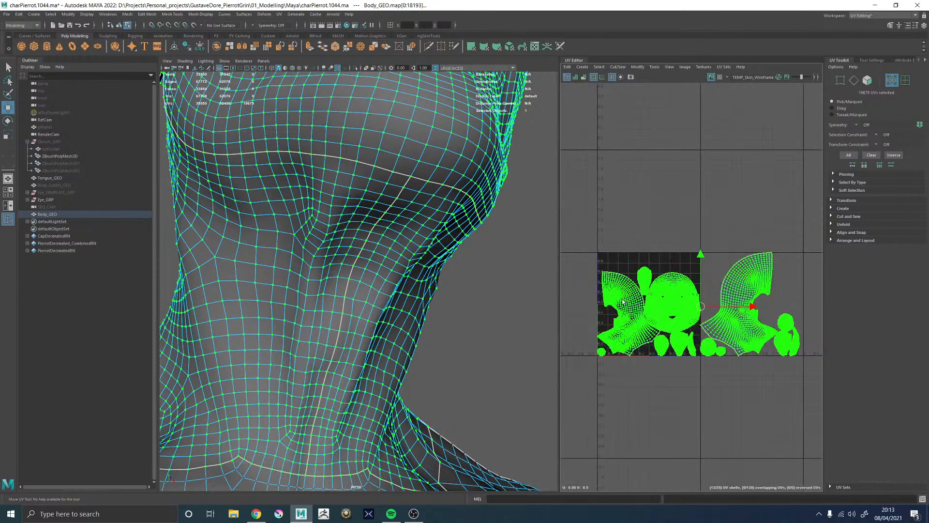
{"action": "left_click", "coordinate": [634, 311]}
{"action": "left_click_drag", "start_coordinate": [631, 314], "coordinate": [810, 310]}
{"action": "key", "text": "ctrl+z"}
{"action": "key", "text": "ctrl+z"}
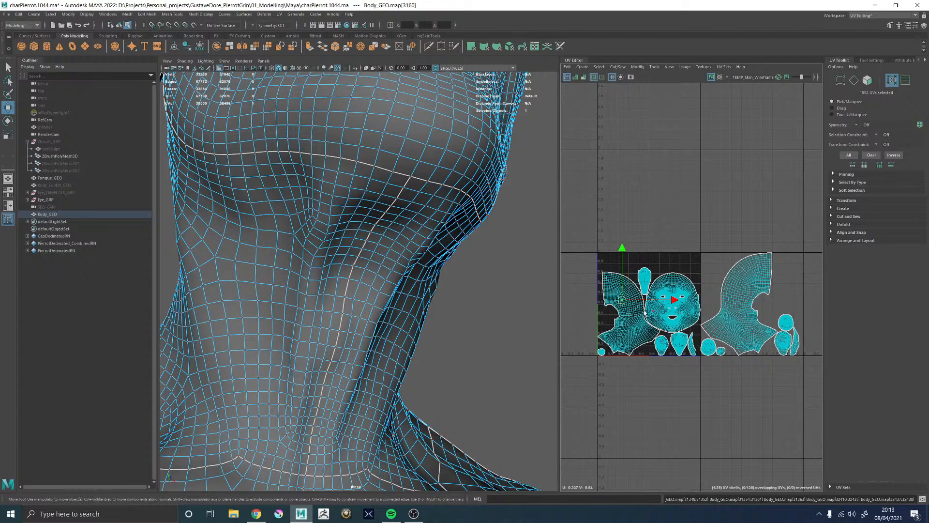
Select all head and neck shells in both tiles, rerun the UV layout, and check the Layout UVs options
{"action": "scroll", "coordinate": [643, 311], "scroll_direction": "down", "scroll_amount": 2}
{"action": "right_click_drag", "start_coordinate": [634, 226], "coordinate": [679, 227]}
{"action": "left_click_drag", "start_coordinate": [588, 227], "coordinate": [788, 395]}
{"action": "right_click_drag", "start_coordinate": [772, 318], "coordinate": [700, 340], "text": "shift"}
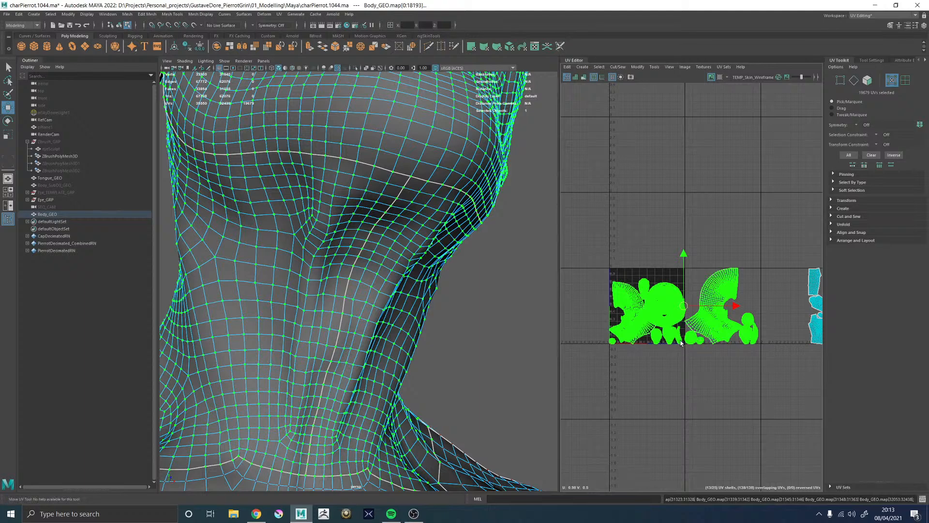
{"action": "middle_click_drag", "start_coordinate": [680, 343], "coordinate": [676, 308], "text": "alt"}
{"action": "right_click_drag", "start_coordinate": [716, 202], "coordinate": [675, 224], "text": "shift"}
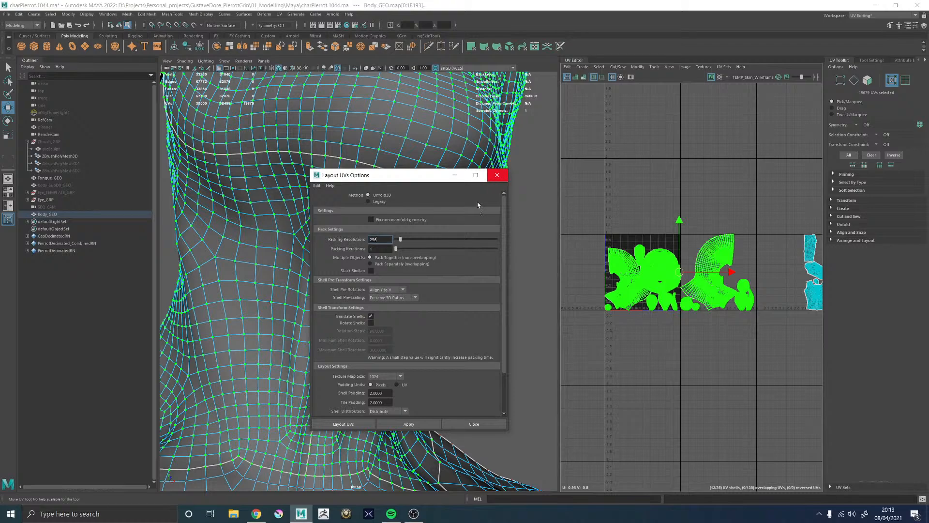
{"action": "left_click", "coordinate": [496, 175]}
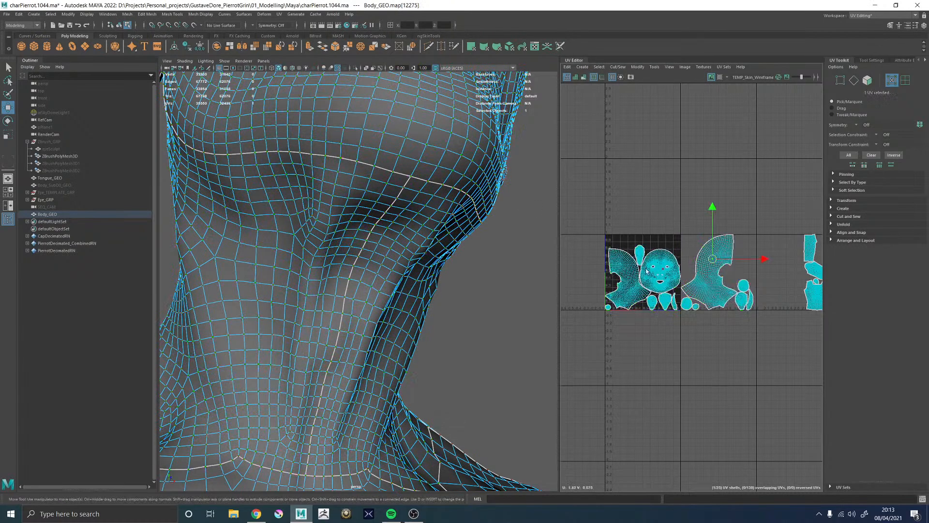
Compare the two neck halves on the model and apply the first-tile half's texel density to the half in the second tile
{"action": "left_click", "coordinate": [435, 330]}
{"action": "left_click_drag", "start_coordinate": [435, 331], "coordinate": [379, 344], "text": "alt"}
{"action": "right_click_drag", "start_coordinate": [379, 344], "coordinate": [310, 334], "text": "alt"}
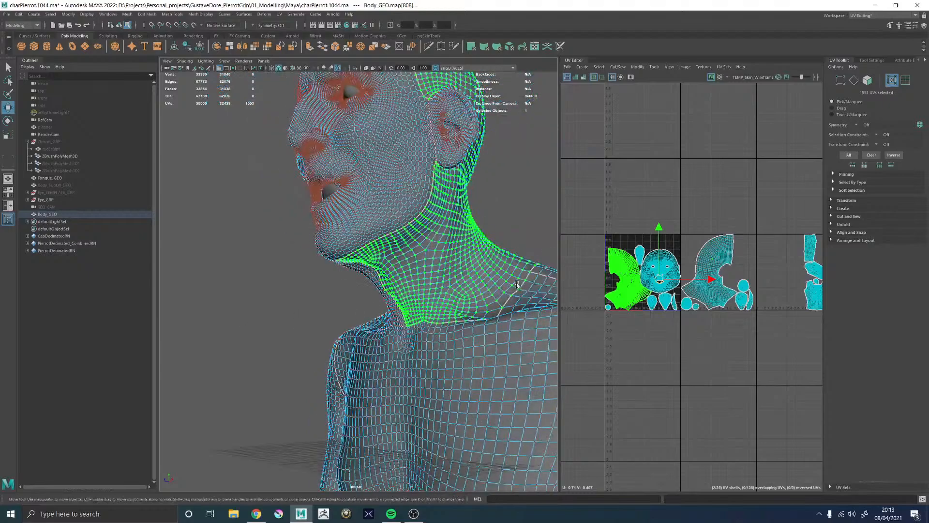
{"action": "middle_click_drag", "start_coordinate": [513, 286], "coordinate": [467, 333], "text": "alt"}
{"action": "left_click_drag", "start_coordinate": [455, 327], "coordinate": [499, 322], "text": "alt"}
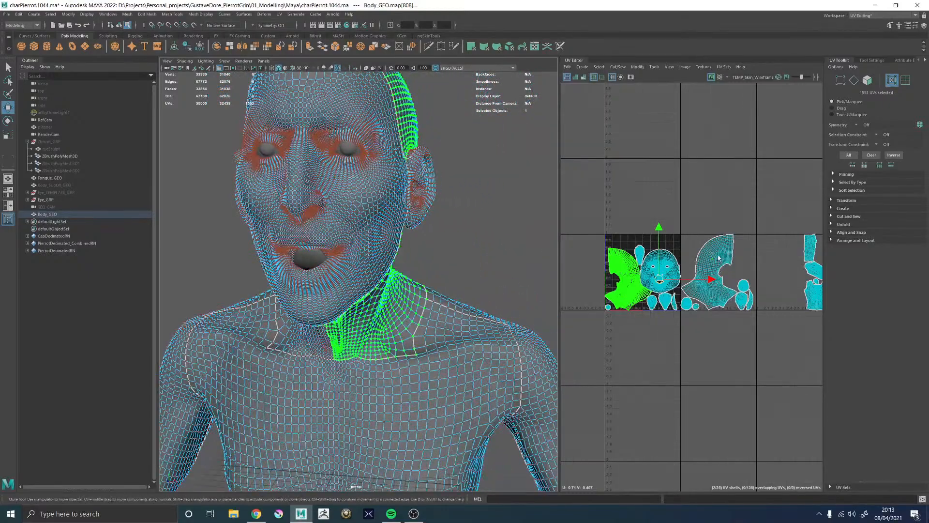
{"action": "left_click", "coordinate": [716, 262]}
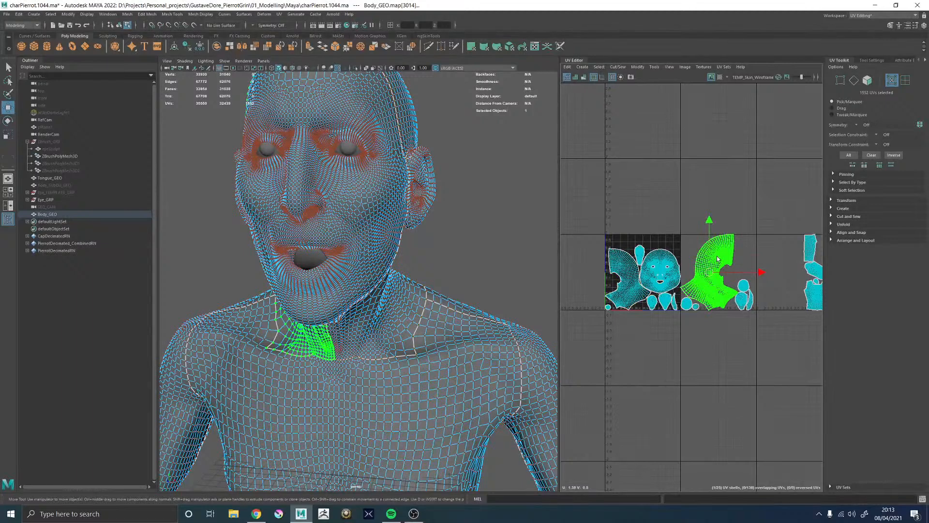
{"action": "left_click", "coordinate": [629, 278]}
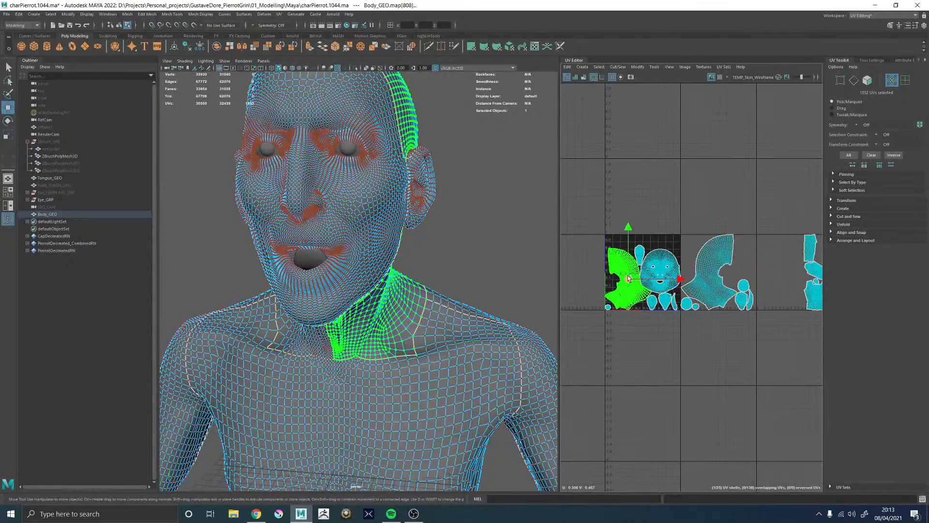
{"action": "left_click", "coordinate": [843, 202]}
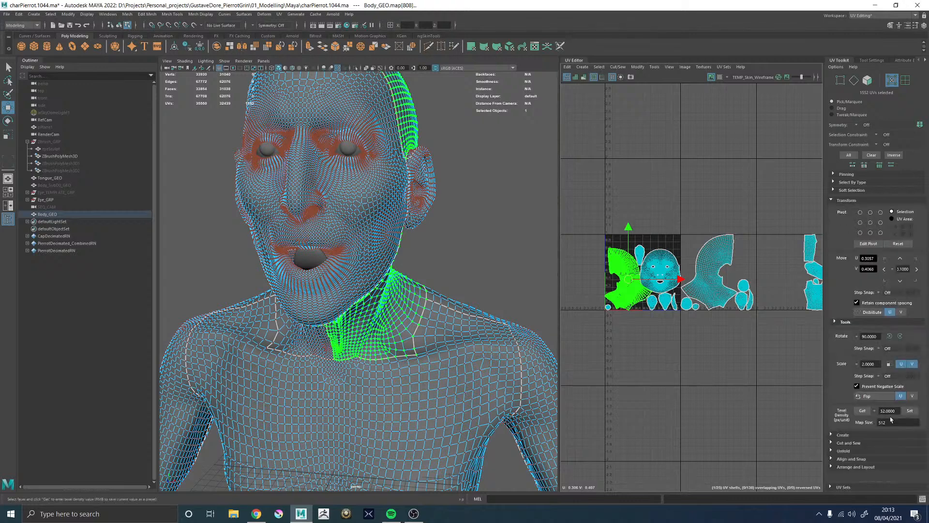
{"action": "left_click", "coordinate": [862, 410]}
{"action": "left_click", "coordinate": [904, 412]}
{"action": "left_click", "coordinate": [719, 288]}
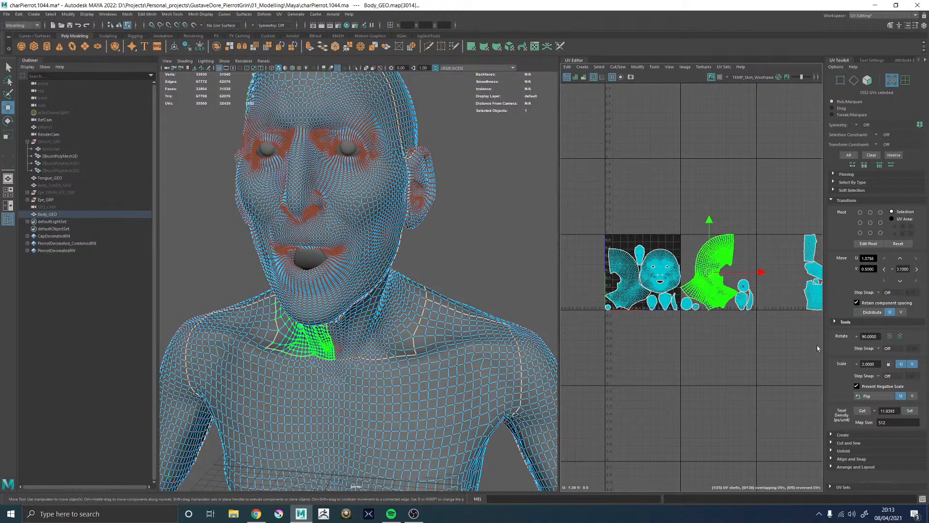
{"action": "left_click", "coordinate": [910, 410]}
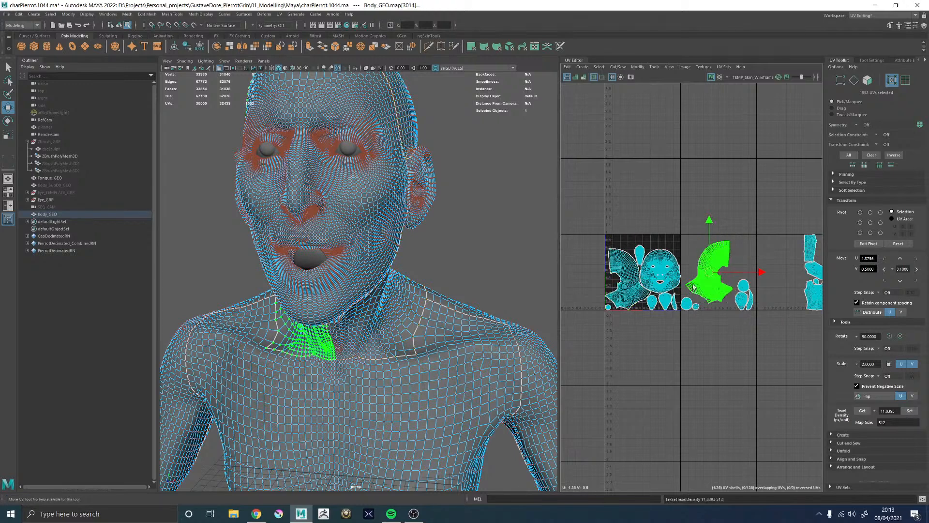
Move the first tile's neck half into the second tile beside its mirrored half
{"action": "left_click", "coordinate": [624, 270]}
{"action": "left_click_drag", "start_coordinate": [647, 282], "coordinate": [769, 282]}
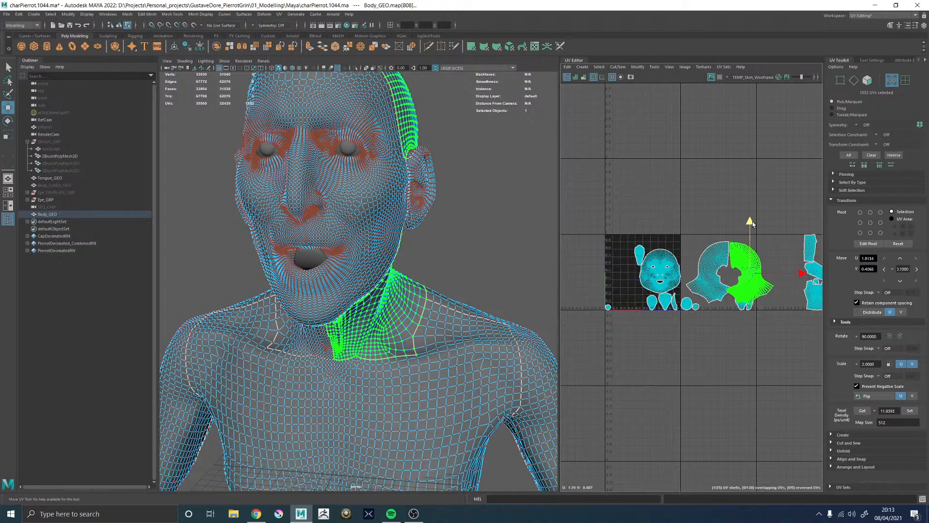
{"action": "scroll", "coordinate": [677, 242], "scroll_direction": "up", "scroll_amount": 3}
Centre the face shell horizontally in the first tile and move the overlapping mouth shell to the tile's upper-left corner
{"action": "left_click", "coordinate": [635, 279]}
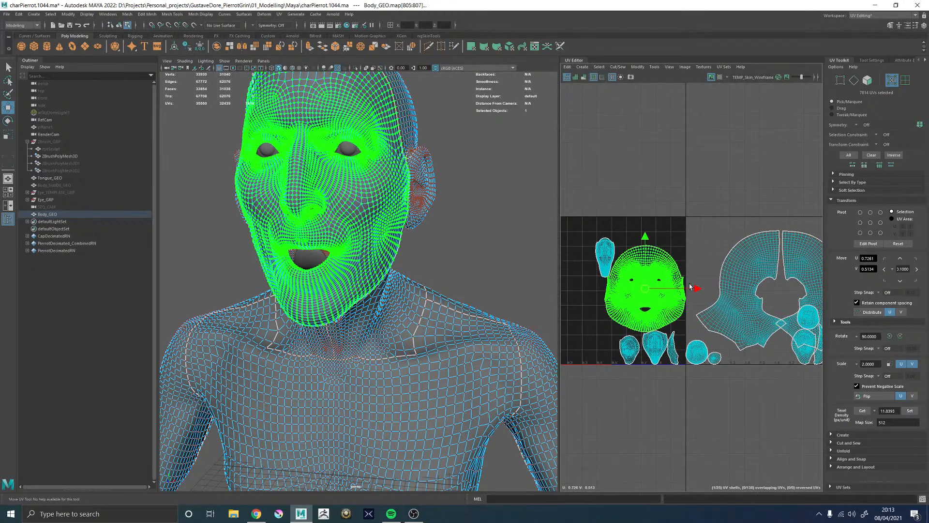
{"action": "left_click_drag", "start_coordinate": [692, 288], "coordinate": [658, 288]}
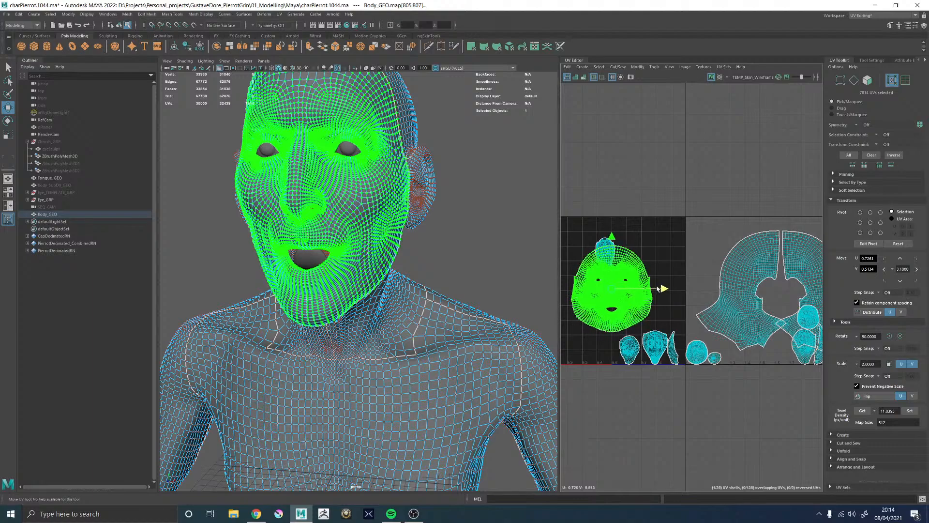
{"action": "scroll", "coordinate": [602, 251], "scroll_direction": "up", "scroll_amount": 8}
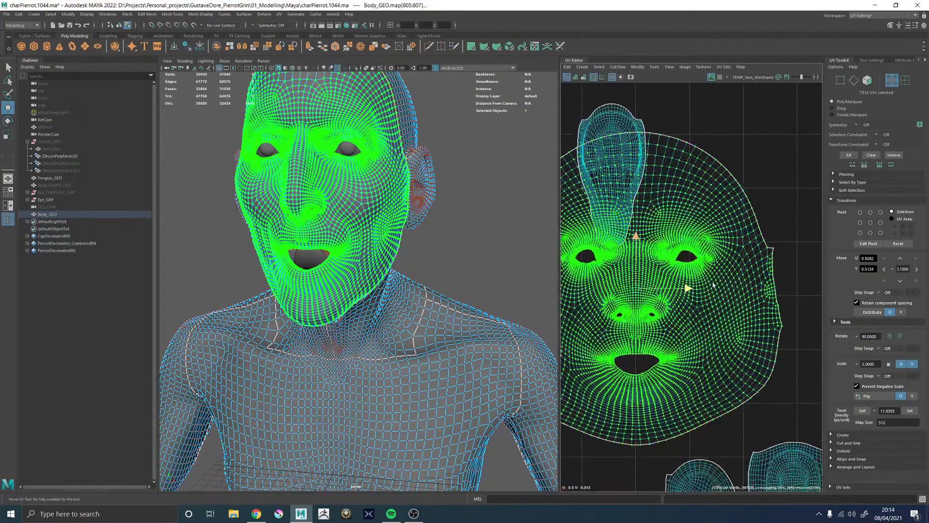
{"action": "scroll", "coordinate": [712, 287], "scroll_direction": "down", "scroll_amount": 3}
{"action": "double_click", "coordinate": [653, 180]}
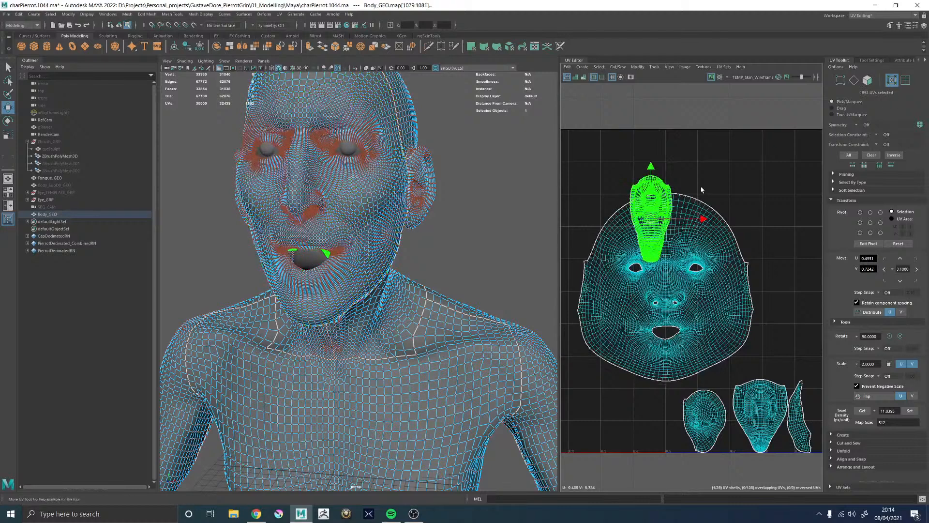
{"action": "scroll", "coordinate": [741, 192], "scroll_direction": "down", "scroll_amount": 3}
{"action": "left_click_drag", "start_coordinate": [689, 206], "coordinate": [619, 185]}
Examine the small ear and mouth shells in both head tiles and the matching open mouth area on the model
{"action": "double_click", "coordinate": [722, 334]}
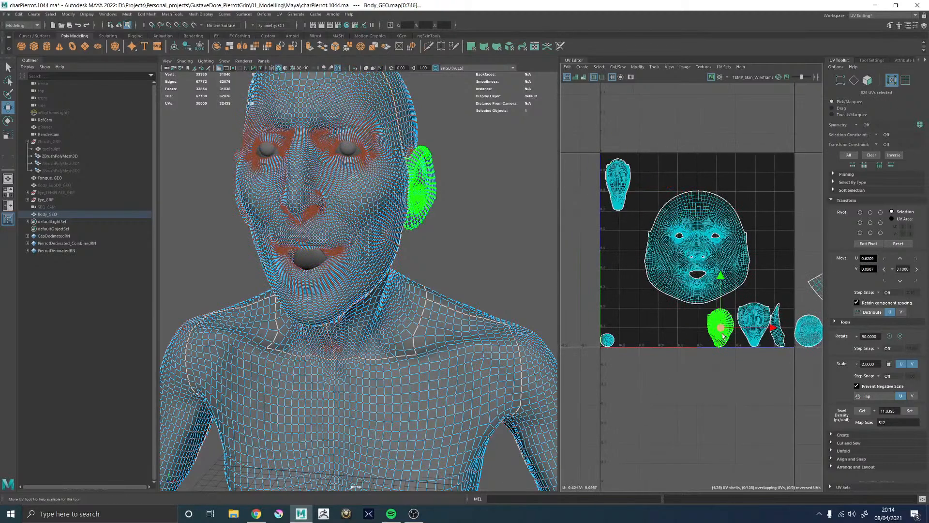
{"action": "left_click", "coordinate": [635, 163]}
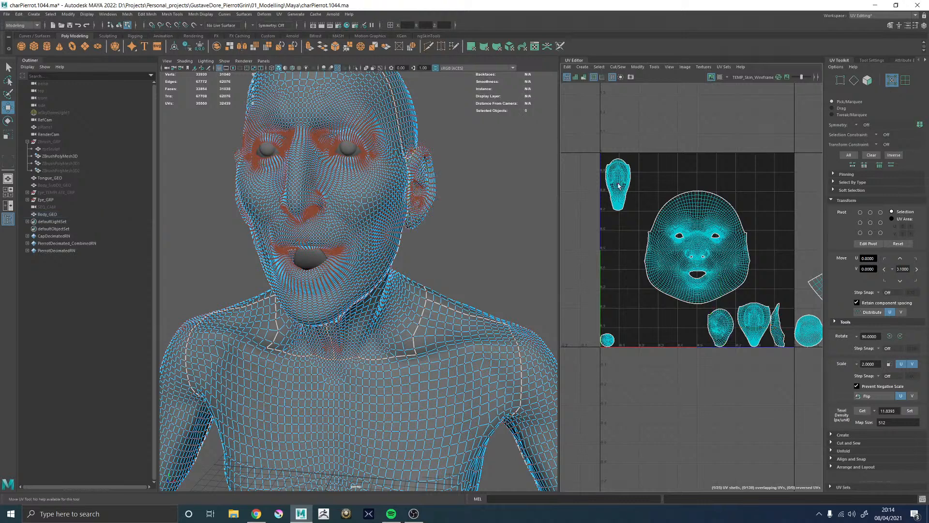
{"action": "double_click", "coordinate": [619, 185]}
{"action": "key", "text": "e"}
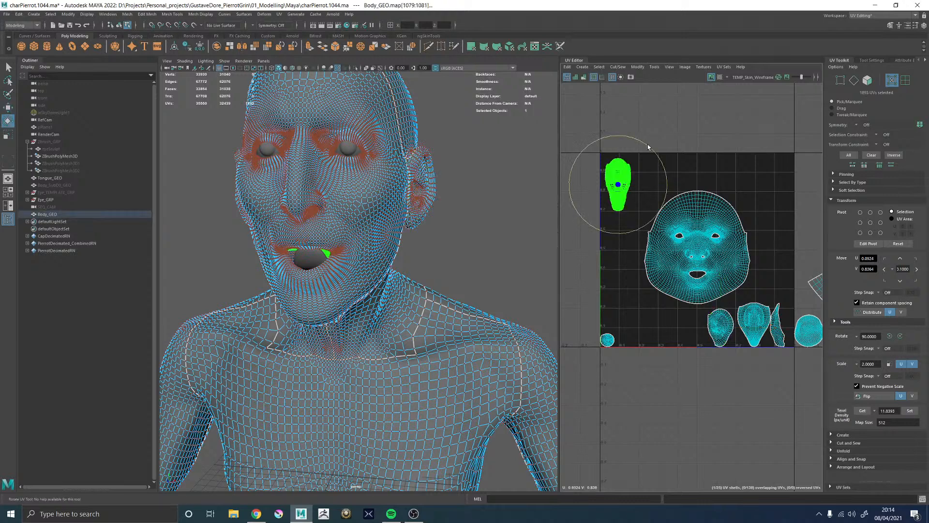
{"action": "middle_click_drag", "start_coordinate": [749, 326], "coordinate": [551, 326], "text": "alt"}
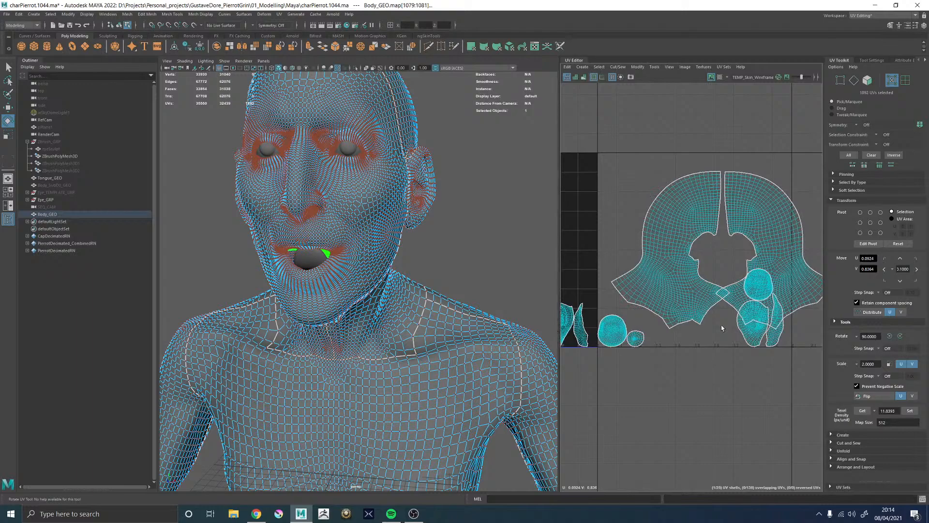
{"action": "middle_click_drag", "start_coordinate": [629, 340], "coordinate": [884, 321], "text": "alt"}
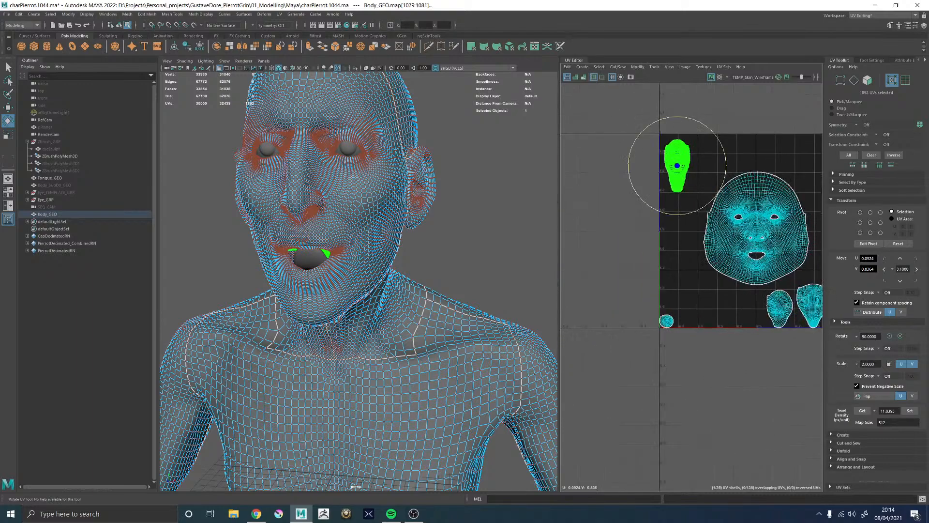
{"action": "mouse_move", "coordinate": [274, 275]}
{"action": "left_mouse_down", "text": "alt"}
{"action": "mouse_move", "coordinate": [291, 271]}
{"action": "mouse_move", "coordinate": [291, 280]}
{"action": "left_mouse_up", "text": "alt"}
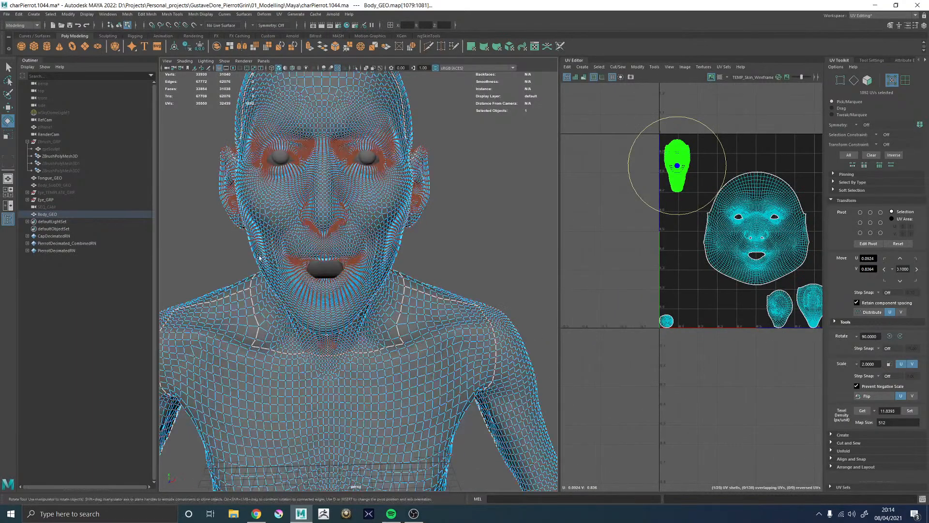
{"action": "right_click_drag", "start_coordinate": [257, 253], "coordinate": [372, 261], "text": "alt"}
{"action": "middle_click_drag", "start_coordinate": [182, 226], "coordinate": [266, 244], "text": "alt"}
Select the other inner-mouth UV shell on the model and move it beside the mouth shell in the first tile's upper-left corner
{"action": "right_click", "coordinate": [267, 245]}
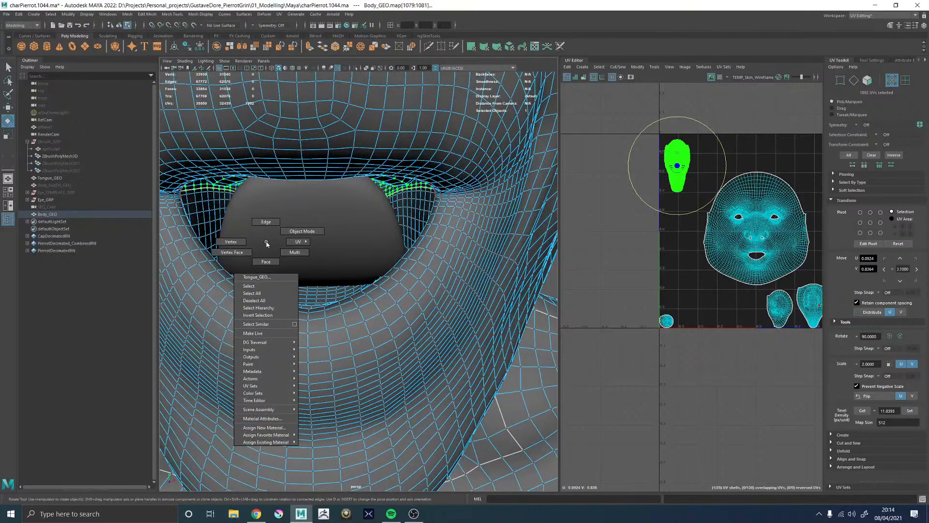
{"action": "right_click", "coordinate": [216, 219]}
{"action": "right_click_drag", "start_coordinate": [216, 219], "coordinate": [248, 237]}
{"action": "left_click", "coordinate": [207, 210]}
{"action": "scroll", "coordinate": [767, 291], "scroll_direction": "down", "scroll_amount": 3}
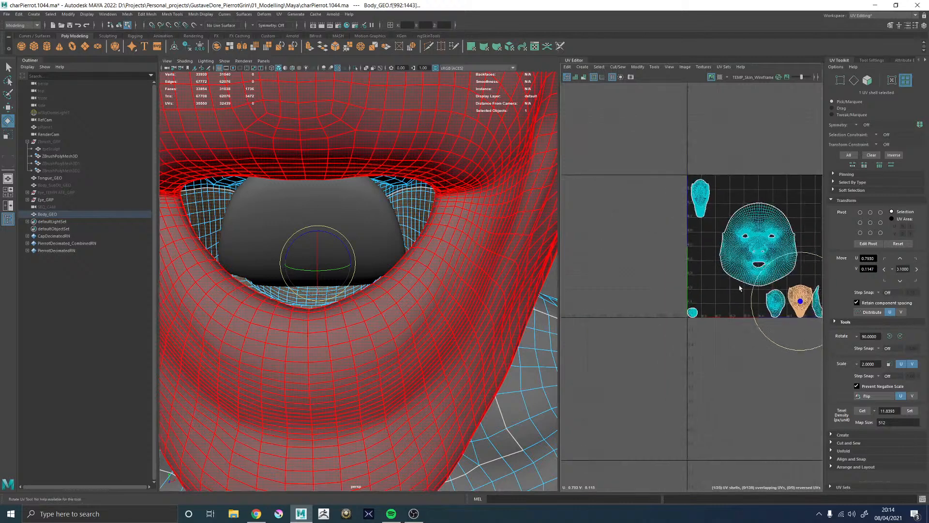
{"action": "middle_click_drag", "start_coordinate": [799, 298], "coordinate": [751, 298], "text": "alt"}
{"action": "key", "text": "q"}
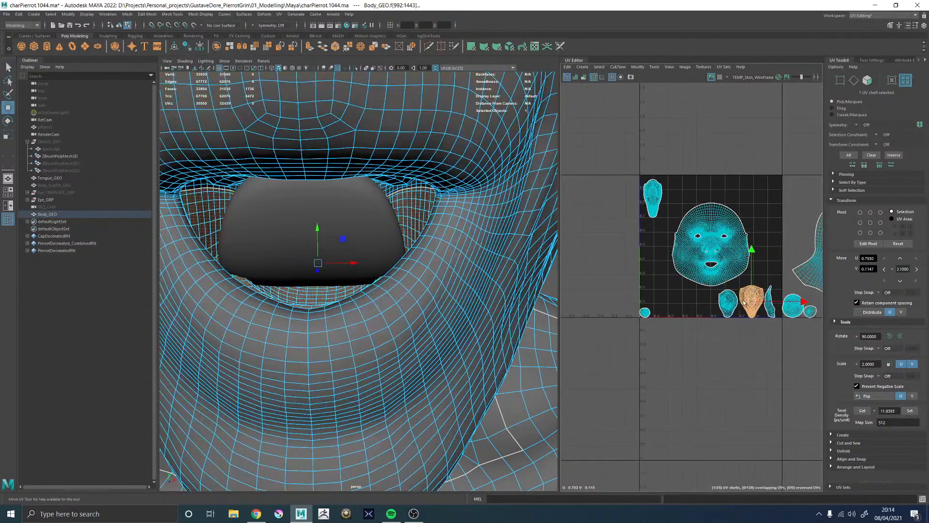
{"action": "left_click_drag", "start_coordinate": [743, 302], "coordinate": [677, 193]}
Move the ear UV shell from the first tile's lower edge to the side of the face shell
{"action": "right_click_drag", "start_coordinate": [692, 273], "coordinate": [760, 318], "text": "alt"}
{"action": "left_click", "coordinate": [742, 313]}
{"action": "middle_click_drag", "start_coordinate": [744, 284], "coordinate": [686, 306], "text": "alt"}
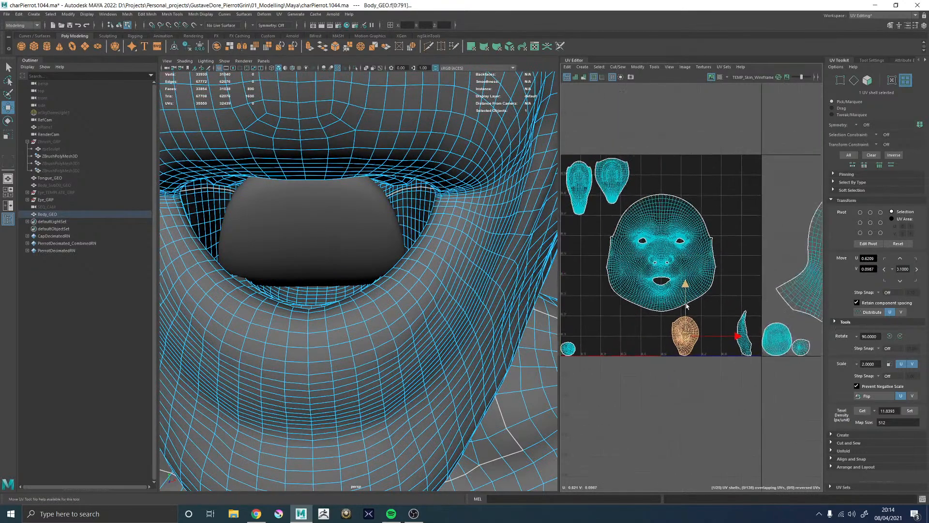
{"action": "left_click_drag", "start_coordinate": [685, 337], "coordinate": [736, 234]}
Identify the narrow ear strip shell on the model and move it directly below the ear shell in the first tile
{"action": "left_click", "coordinate": [742, 324]}
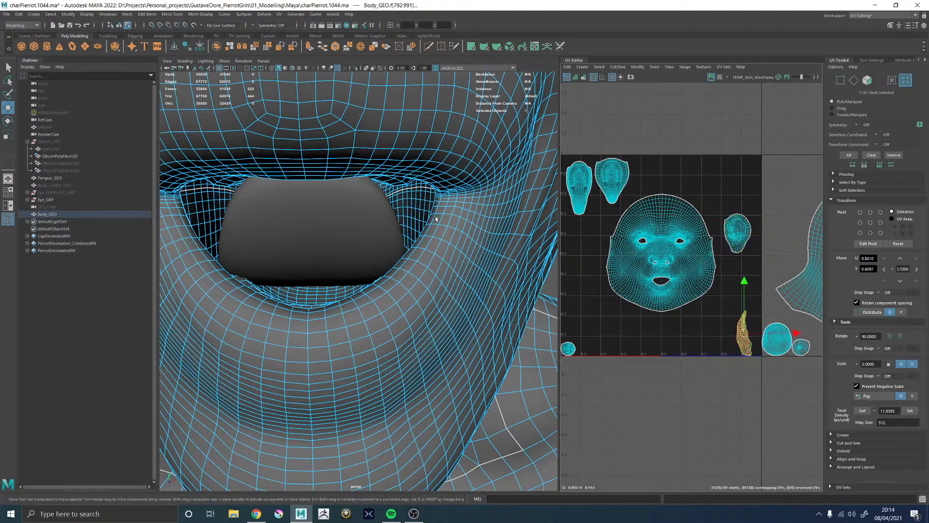
{"action": "right_click_drag", "start_coordinate": [437, 215], "coordinate": [422, 207], "text": "alt"}
{"action": "left_click_drag", "start_coordinate": [422, 207], "coordinate": [309, 266], "text": "alt"}
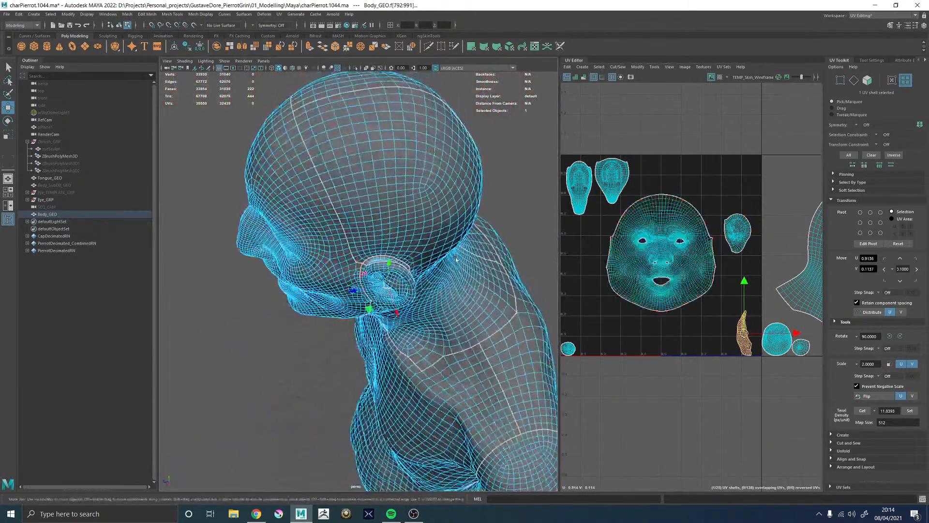
{"action": "left_click", "coordinate": [736, 246]}
{"action": "left_click", "coordinate": [744, 338]}
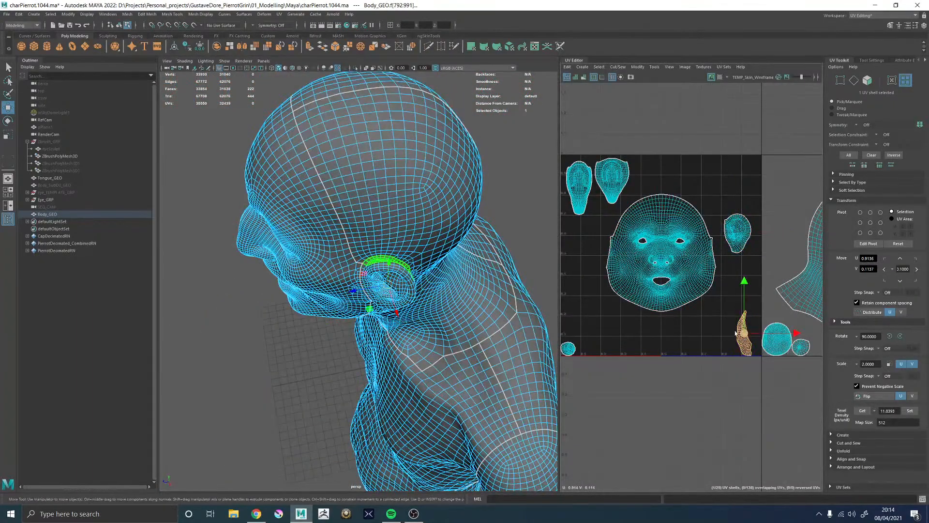
{"action": "left_click_drag", "start_coordinate": [745, 345], "coordinate": [746, 275]}
Select the remaining ear shell and its narrow strip in the second tile and move both beside the face in the first tile
{"action": "middle_click_drag", "start_coordinate": [749, 342], "coordinate": [629, 340], "text": "alt"}
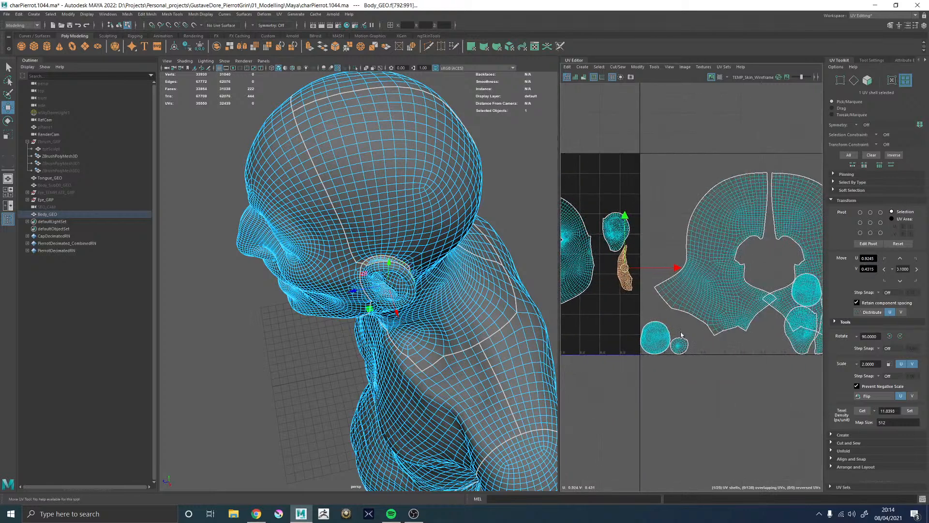
{"action": "scroll", "coordinate": [734, 340], "scroll_direction": "down", "scroll_amount": 2}
{"action": "left_click", "coordinate": [790, 333]}
{"action": "left_click", "coordinate": [807, 341], "text": "shift"}
{"action": "middle_click_drag", "start_coordinate": [731, 341], "coordinate": [747, 338], "text": "alt"}
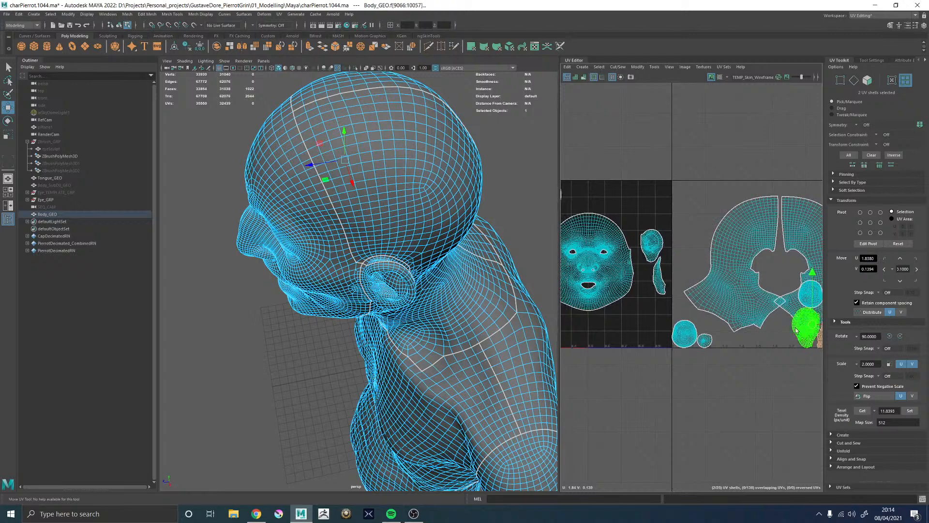
{"action": "left_click_drag", "start_coordinate": [813, 328], "coordinate": [634, 321]}
{"action": "middle_click_drag", "start_coordinate": [634, 321], "coordinate": [731, 314], "text": "alt"}
{"action": "left_click_drag", "start_coordinate": [733, 312], "coordinate": [630, 253]}
{"action": "left_click", "coordinate": [607, 332]}
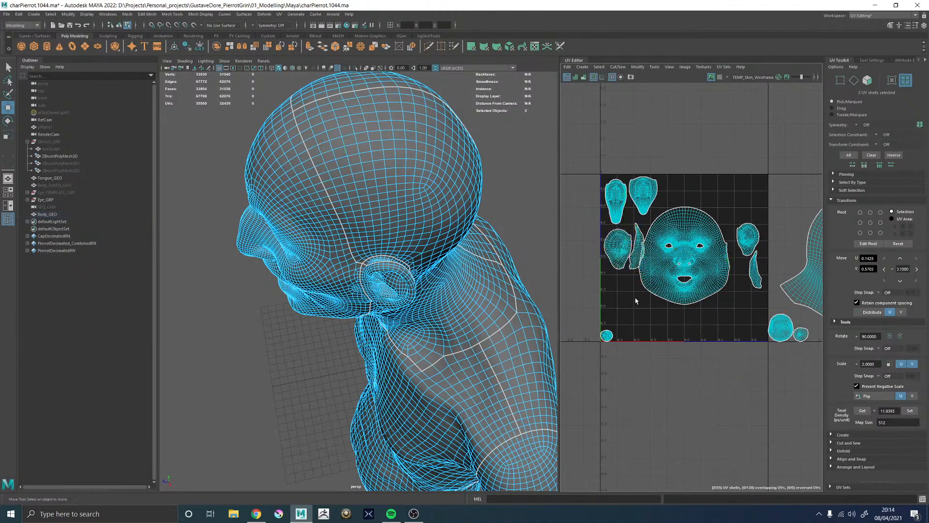
Sample the texel density of the first ear shell and apply 11.8839 to the second ear shell and its narrow strip
{"action": "left_click", "coordinate": [752, 245]}
{"action": "left_click", "coordinate": [697, 257]}
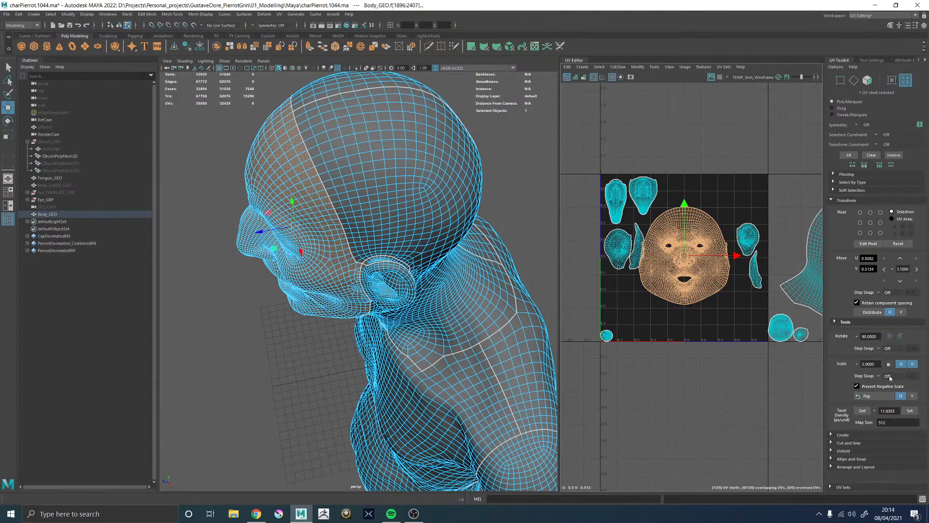
{"action": "left_click", "coordinate": [748, 237]}
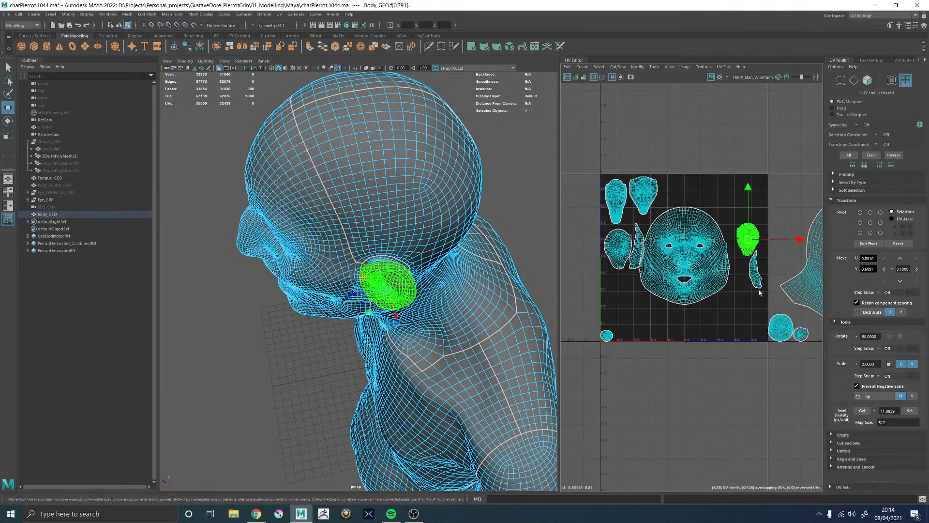
{"action": "left_click", "coordinate": [614, 254]}
{"action": "left_click", "coordinate": [909, 410]}
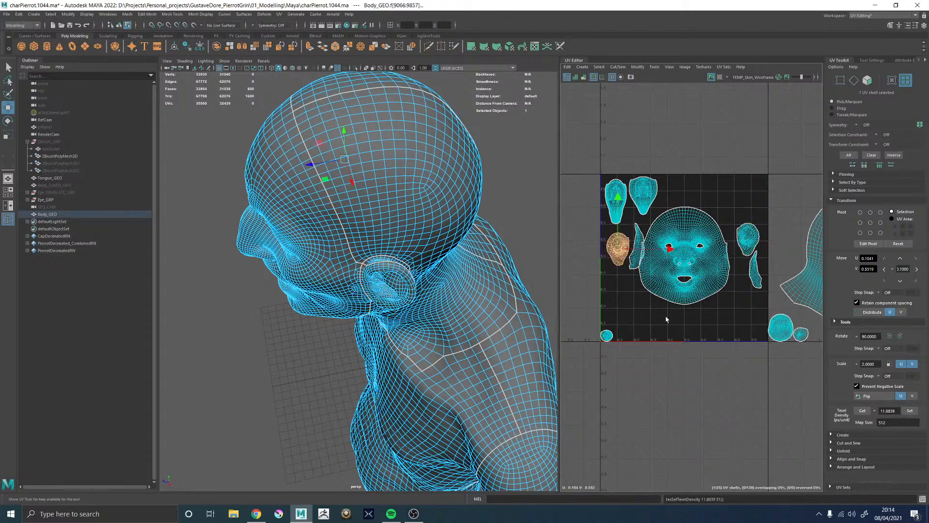
{"action": "left_click", "coordinate": [634, 268]}
{"action": "left_click", "coordinate": [909, 410]}
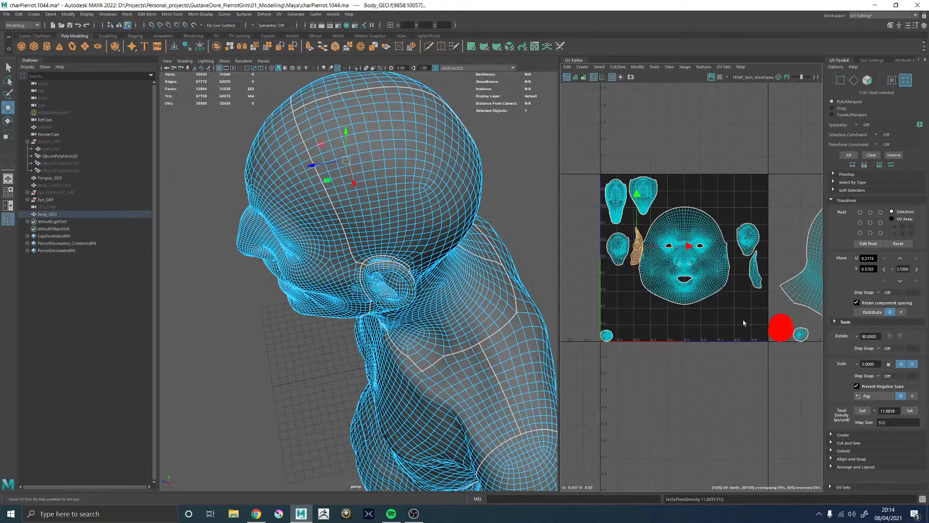
Compare the ear shells and nudge the wider inner-mouth shell closer to the other mouth shell in the first tile
{"action": "left_click", "coordinate": [755, 264]}
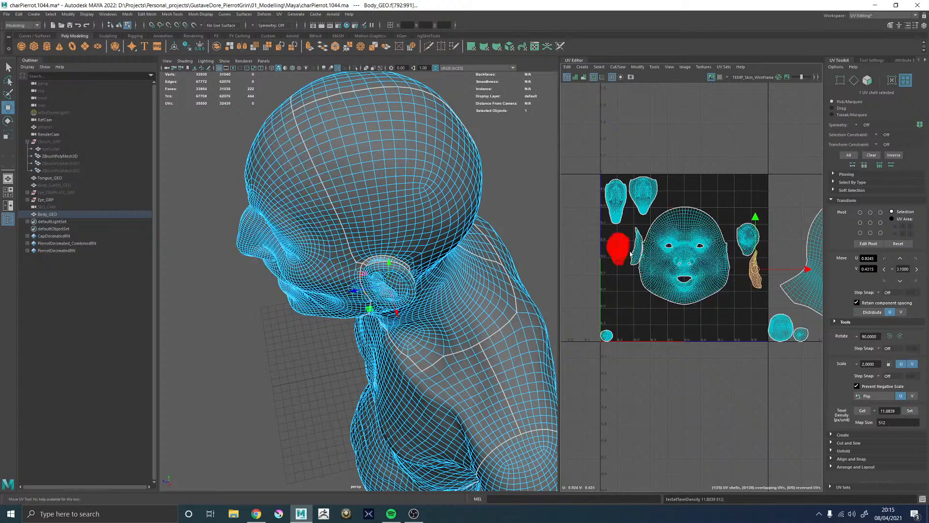
{"action": "left_click", "coordinate": [617, 248]}
{"action": "scroll", "coordinate": [669, 241], "scroll_direction": "up", "scroll_amount": 1}
{"action": "scroll", "coordinate": [669, 240], "scroll_direction": "up", "scroll_amount": 2}
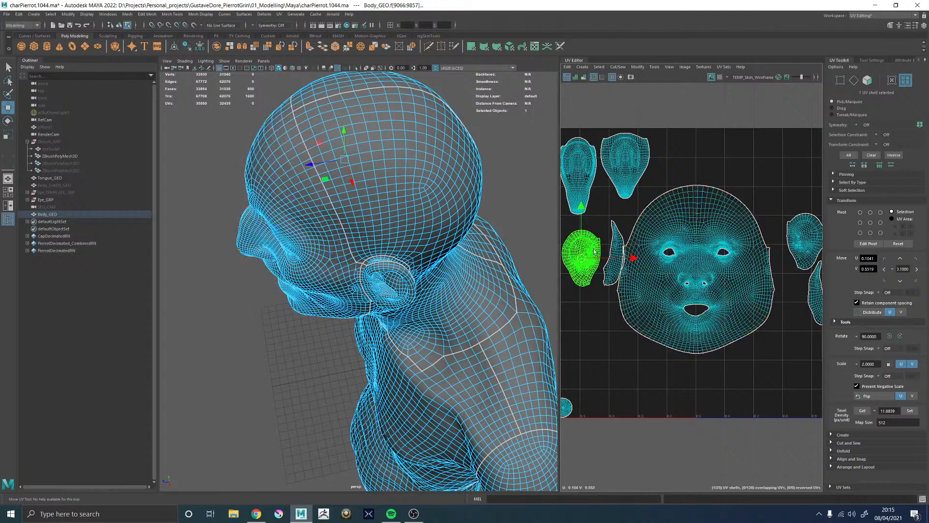
{"action": "scroll", "coordinate": [598, 246], "scroll_direction": "down", "scroll_amount": 2}
{"action": "left_click", "coordinate": [586, 210]}
{"action": "left_click_drag", "start_coordinate": [585, 209], "coordinate": [612, 183]}
{"action": "left_click", "coordinate": [615, 185]}
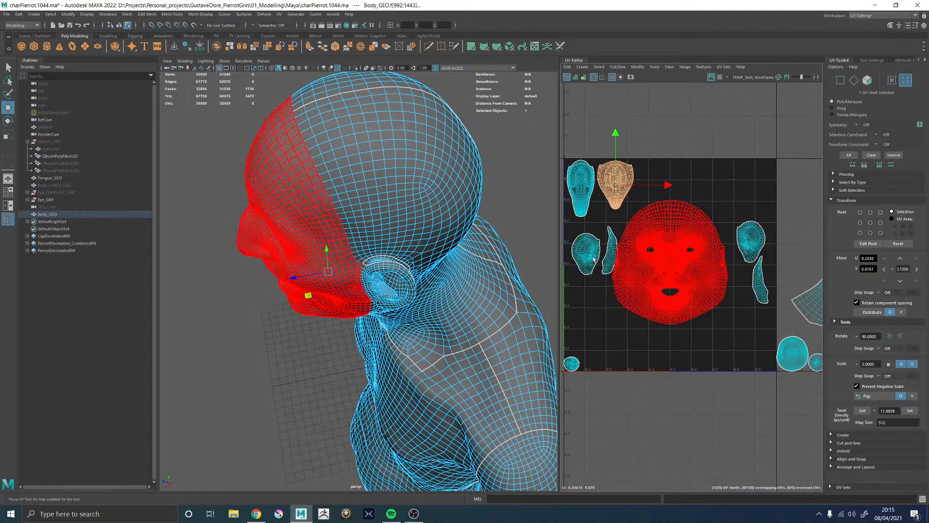
Move the narrow ear strip below its ear shell at the tile's left edge and shift the opposite ear pair away from the face
{"action": "left_click", "coordinate": [608, 260]}
{"action": "left_click_drag", "start_coordinate": [608, 253], "coordinate": [574, 301]}
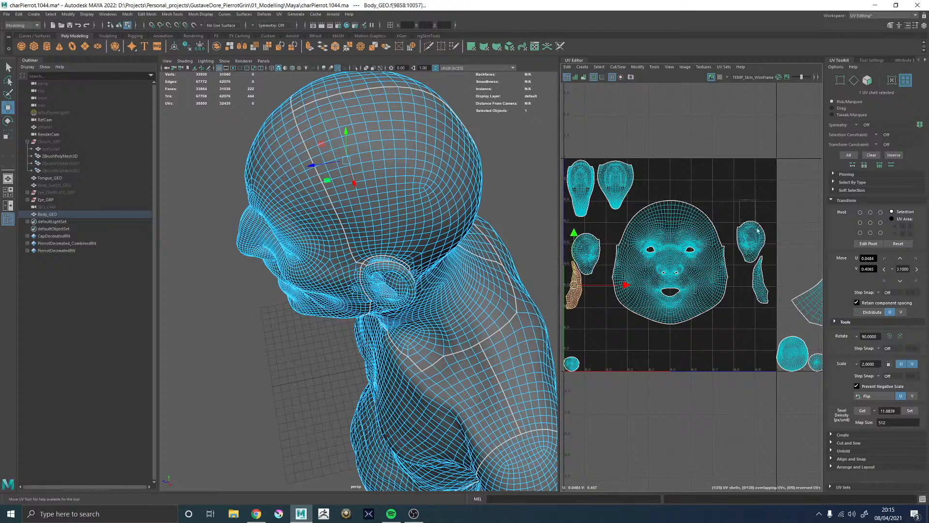
{"action": "left_click", "coordinate": [756, 263]}
{"action": "left_click_drag", "start_coordinate": [756, 264], "coordinate": [761, 270]}
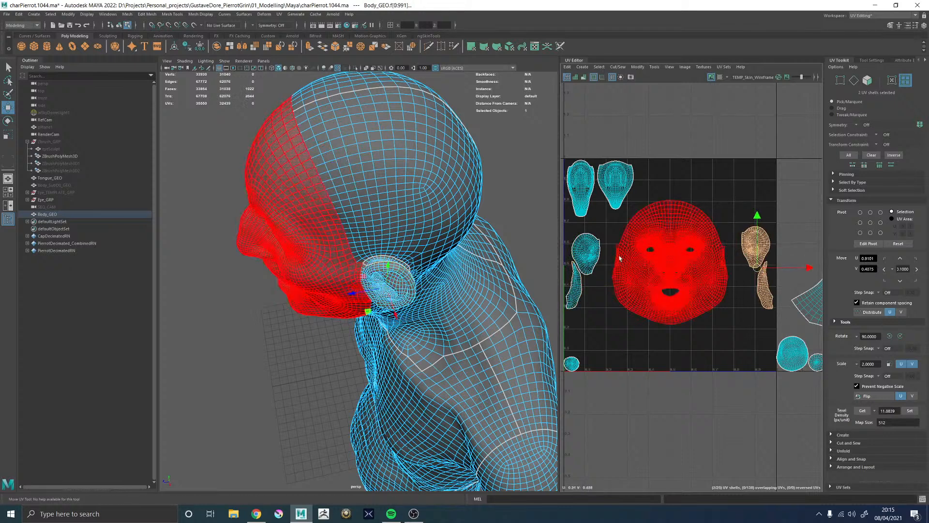
Identify the small round nostril shell in the second tile and move it below the face shell in the first tile
{"action": "middle_click_drag", "start_coordinate": [608, 271], "coordinate": [635, 222], "text": "alt"}
{"action": "middle_click_drag", "start_coordinate": [731, 281], "coordinate": [621, 281], "text": "alt"}
{"action": "left_click", "coordinate": [732, 314]}
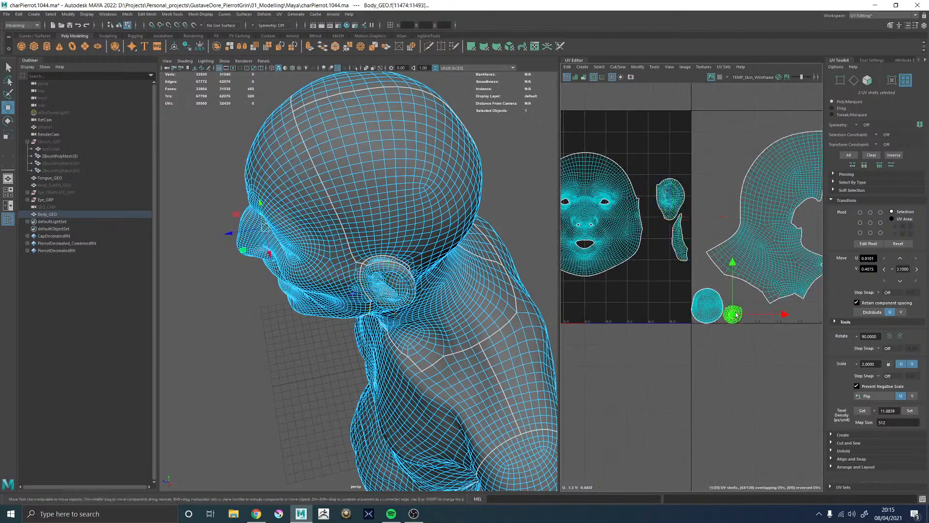
{"action": "left_click_drag", "start_coordinate": [300, 360], "coordinate": [425, 276], "text": "alt"}
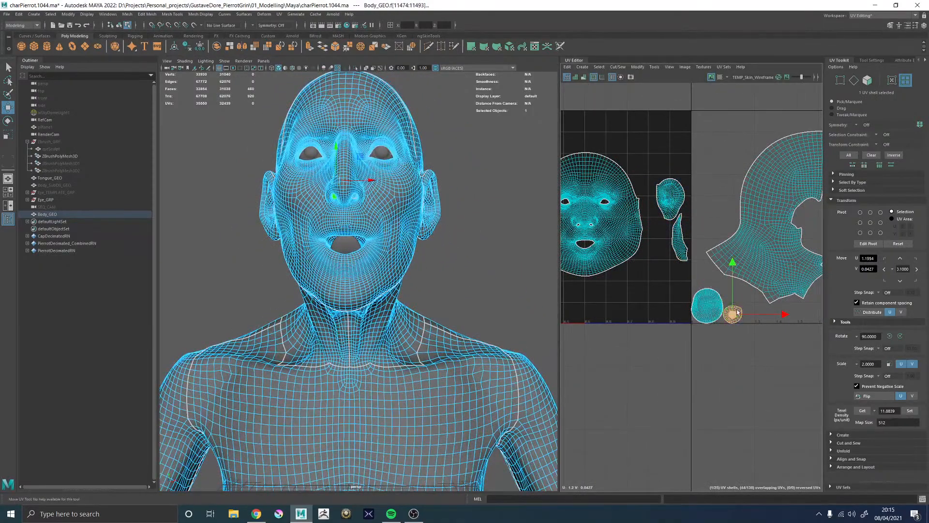
{"action": "left_click_drag", "start_coordinate": [733, 315], "coordinate": [576, 299]}
{"action": "middle_click_drag", "start_coordinate": [599, 296], "coordinate": [724, 285], "text": "alt"}
Apply the 11.8839 texel density to the nostril shell and stack the two nostril shells in the first tile's lower-left corner
{"action": "left_click", "coordinate": [607, 308]}
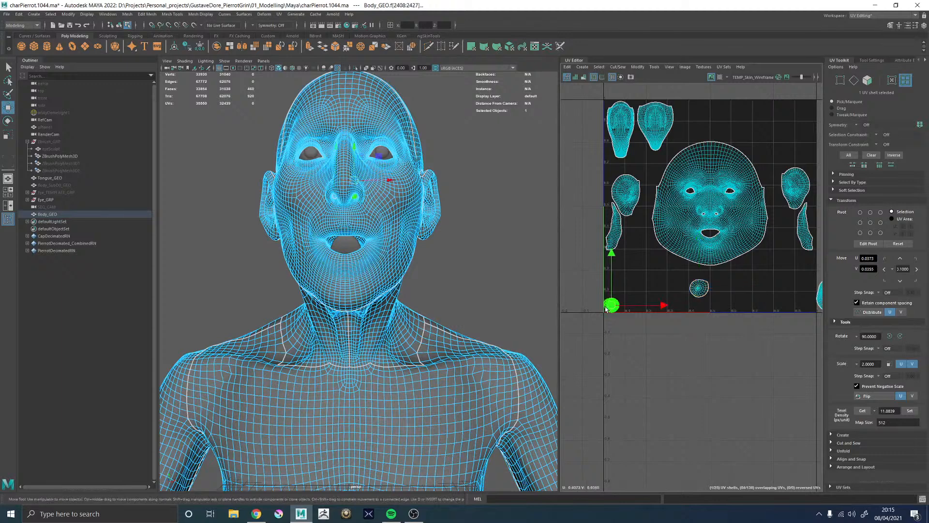
{"action": "left_click", "coordinate": [698, 287]}
{"action": "left_click", "coordinate": [910, 411]}
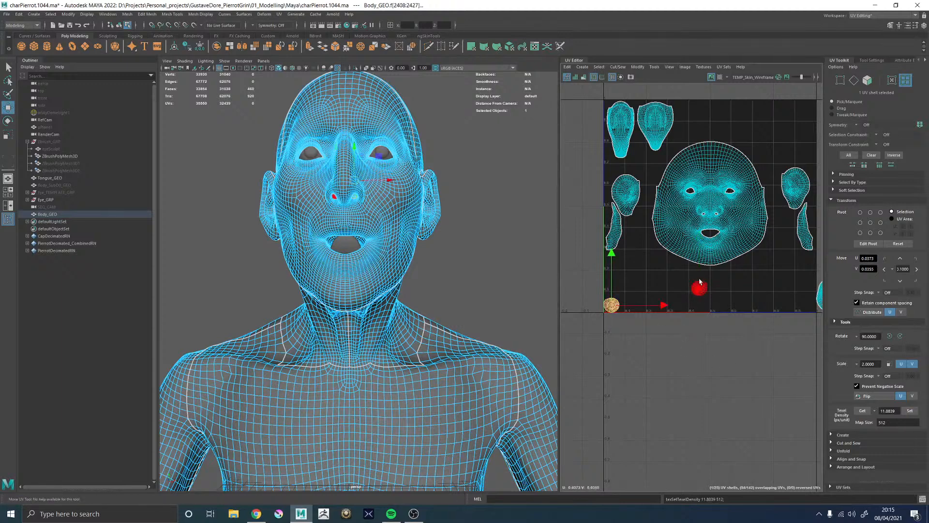
{"action": "scroll", "coordinate": [746, 299], "scroll_direction": "down", "scroll_amount": 5}
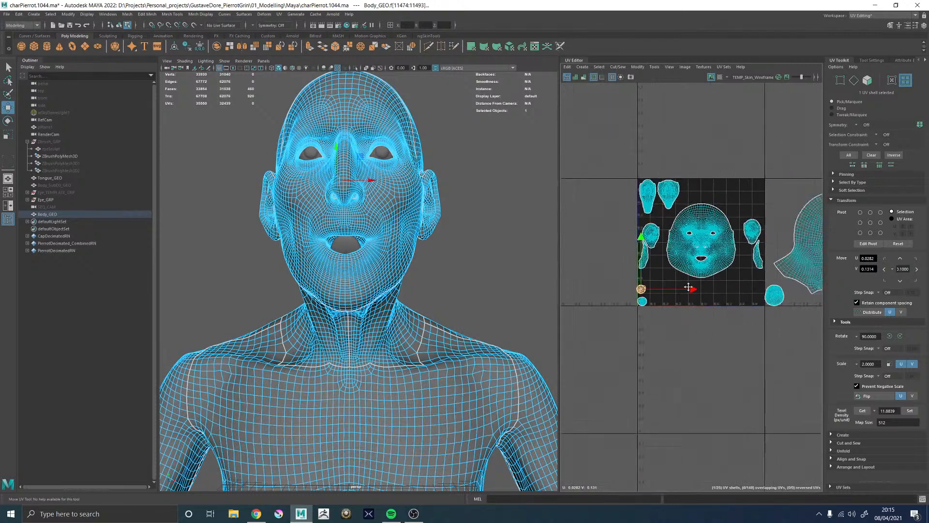
Select both eye-socket shells in the second tile and move them clear of the neck shells, below the tiles
{"action": "left_click_drag", "start_coordinate": [726, 299], "coordinate": [605, 297], "text": "alt"}
{"action": "scroll", "coordinate": [664, 305], "scroll_direction": "up", "scroll_amount": 1}
{"action": "left_click", "coordinate": [652, 298]}
{"action": "left_click_drag", "start_coordinate": [489, 256], "coordinate": [469, 272], "text": "alt"}
{"action": "left_click", "coordinate": [757, 260], "text": "shift"}
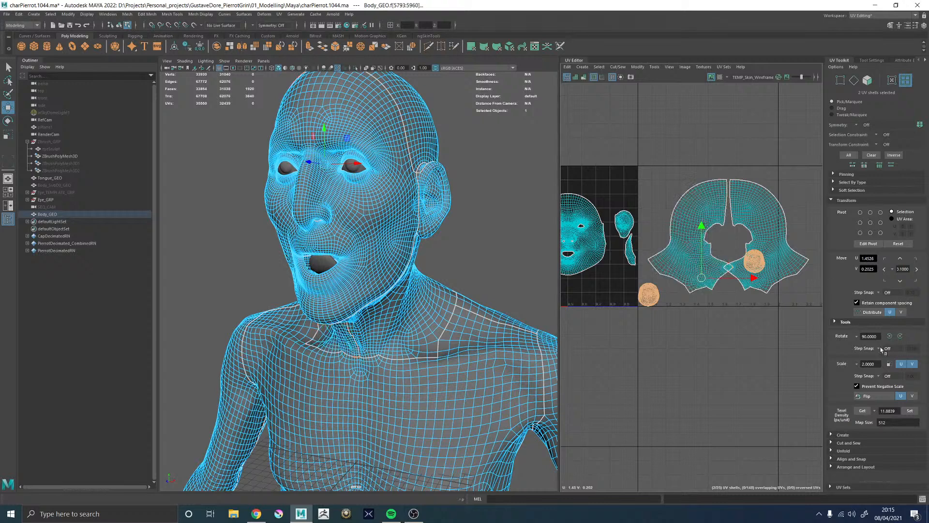
{"action": "left_click_drag", "start_coordinate": [701, 278], "coordinate": [617, 332]}
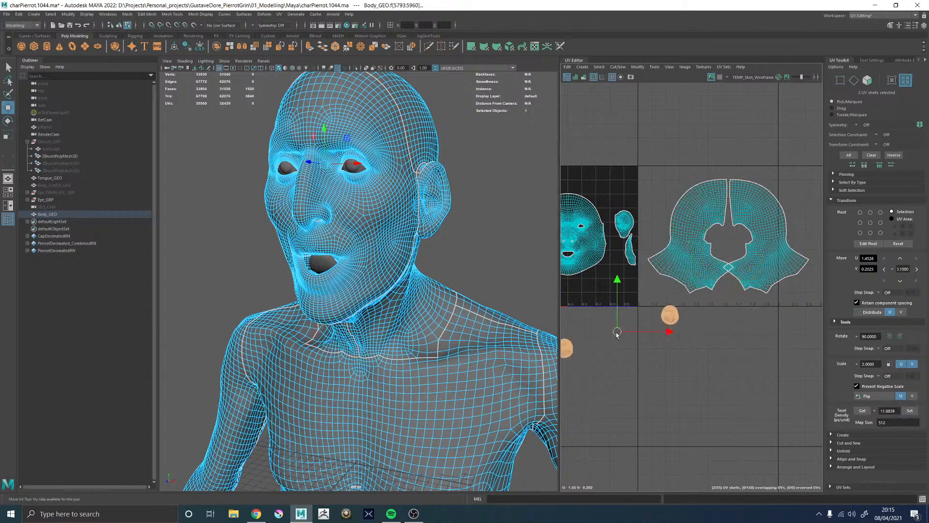
Place one eye-socket shell at the lower left of the face and the other at the lower right in the first tile
{"action": "middle_click_drag", "start_coordinate": [624, 345], "coordinate": [735, 333], "text": "alt"}
{"action": "left_click", "coordinate": [738, 338]}
{"action": "left_click", "coordinate": [674, 338]}
{"action": "left_click_drag", "start_coordinate": [674, 337], "coordinate": [638, 271]}
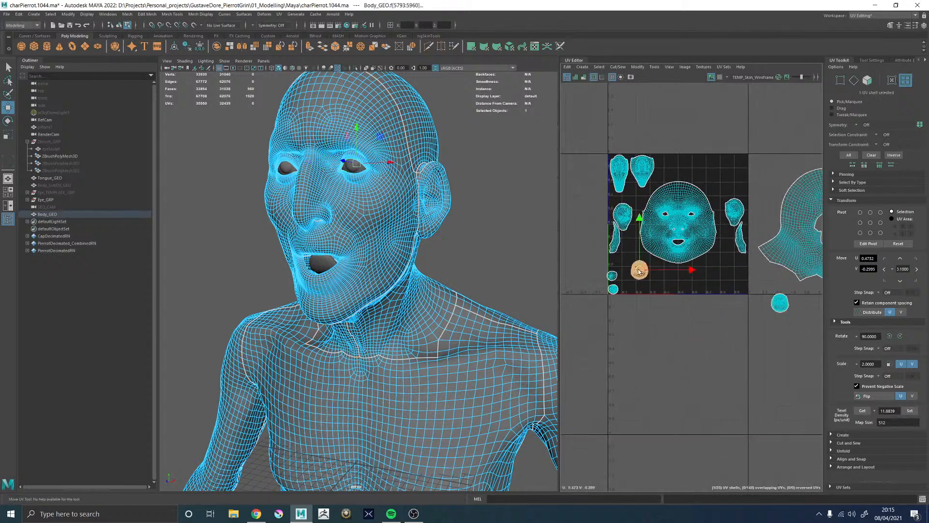
{"action": "left_click", "coordinate": [781, 303]}
{"action": "left_click_drag", "start_coordinate": [781, 303], "coordinate": [726, 289]}
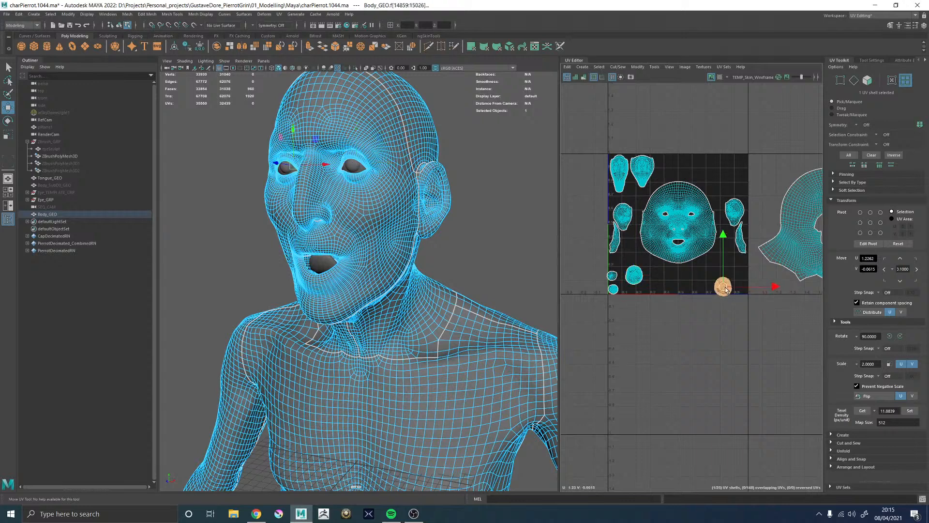
Select all UV shells in both head tiles and set their texel density to 14 at map size 512
{"action": "scroll", "coordinate": [663, 249], "scroll_direction": "up", "scroll_amount": 1}
{"action": "scroll", "coordinate": [687, 257], "scroll_direction": "down", "scroll_amount": 3}
{"action": "mouse_move", "coordinate": [695, 193]}
{"action": "middle_mouse_down", "text": "alt"}
{"action": "mouse_move", "coordinate": [606, 215]}
{"action": "mouse_move", "coordinate": [692, 197]}
{"action": "middle_mouse_up", "text": "alt"}
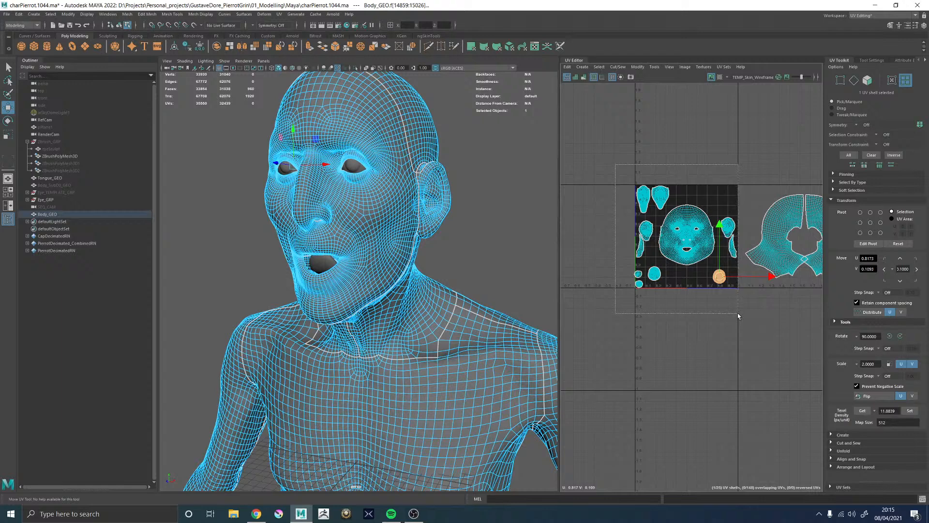
{"action": "left_click_drag", "start_coordinate": [738, 315], "coordinate": [738, 314]}
{"action": "key", "text": "r"}
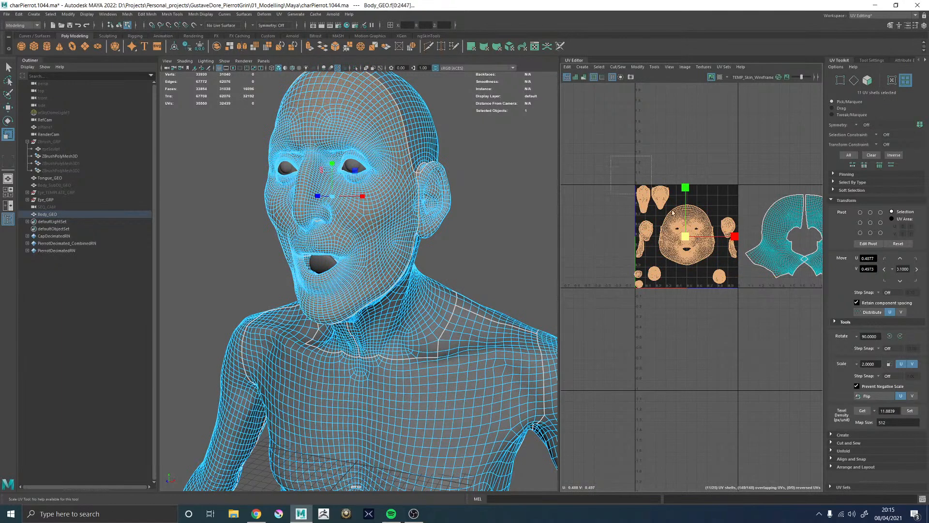
{"action": "left_click_drag", "start_coordinate": [820, 327], "coordinate": [819, 326]}
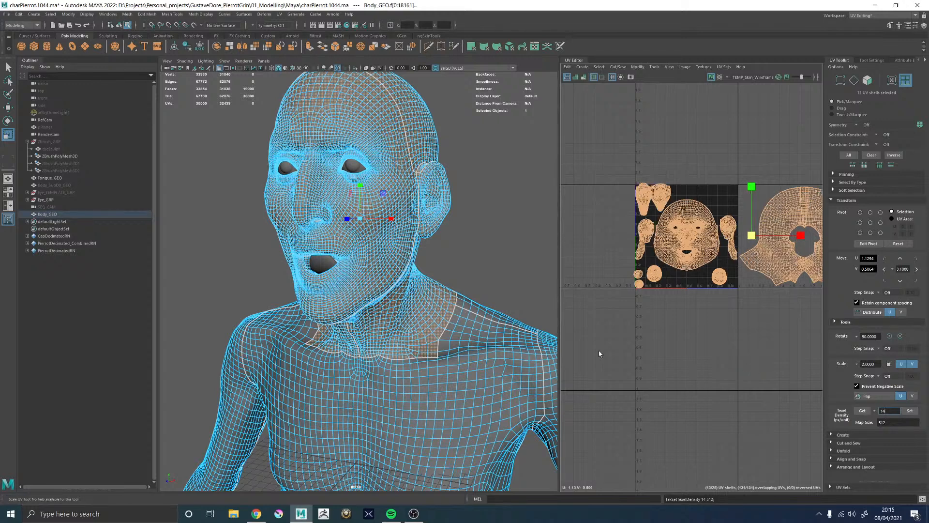
Try to shift the left half of the split neck shell sideways in the second tile, and undo the move
{"action": "scroll", "coordinate": [762, 216], "scroll_direction": "up", "scroll_amount": 3}
{"action": "middle_click_drag", "start_coordinate": [739, 233], "coordinate": [583, 220], "text": "alt"}
{"action": "scroll", "coordinate": [690, 235], "scroll_direction": "down", "scroll_amount": 3}
{"action": "left_click", "coordinate": [661, 234]}
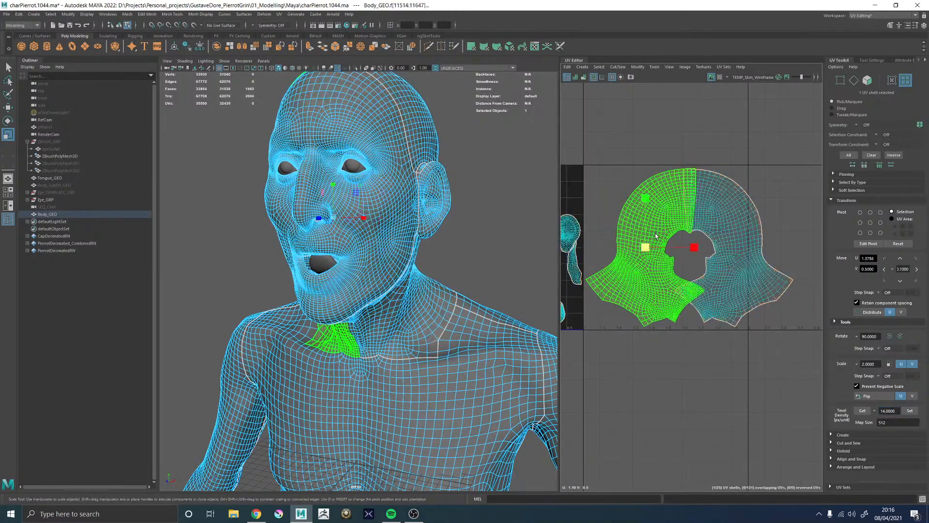
{"action": "middle_click_drag", "start_coordinate": [669, 248], "coordinate": [687, 246], "text": "alt"}
{"action": "key", "text": "w"}
{"action": "left_click_drag", "start_coordinate": [704, 248], "coordinate": [701, 247]}
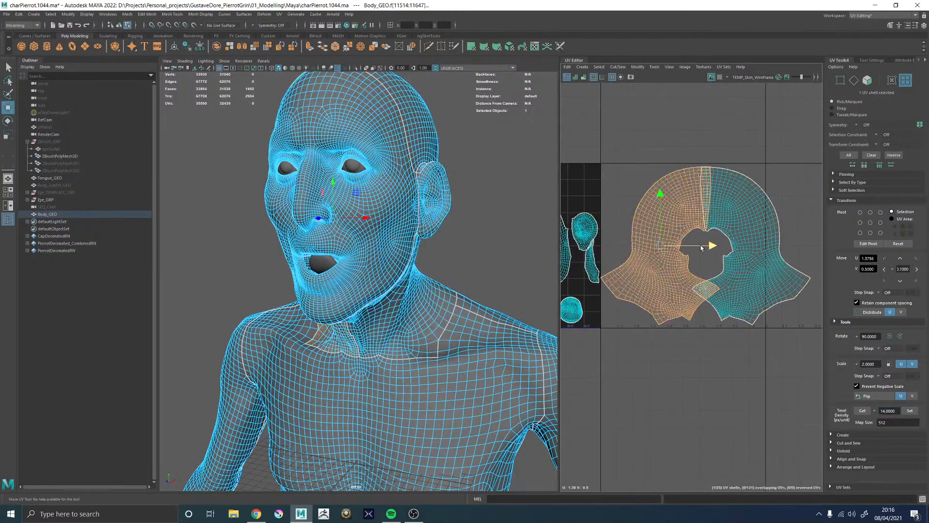
{"action": "middle_click_drag", "start_coordinate": [694, 248], "coordinate": [803, 229], "text": "alt"}
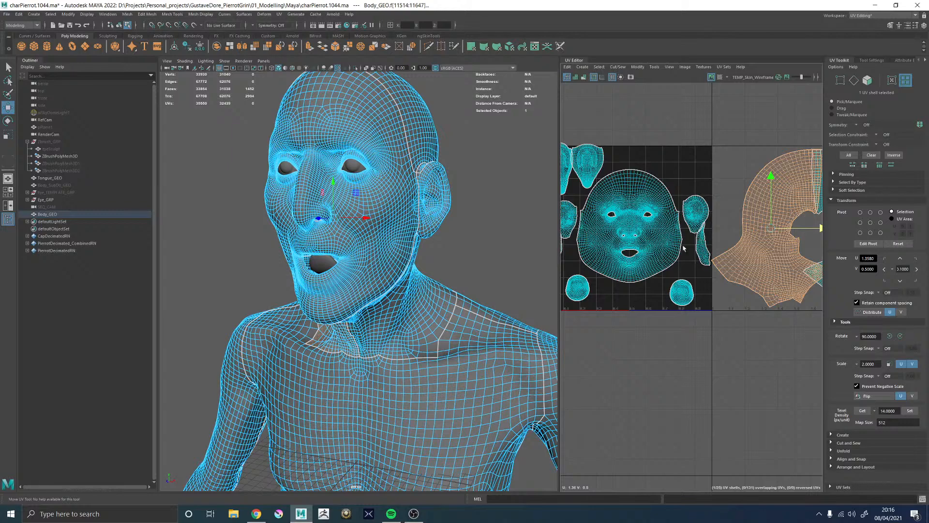
{"action": "key", "text": "ctrl+z"}
{"action": "key", "text": "ctrl+z"}
{"action": "key", "text": "ctrl+z"}
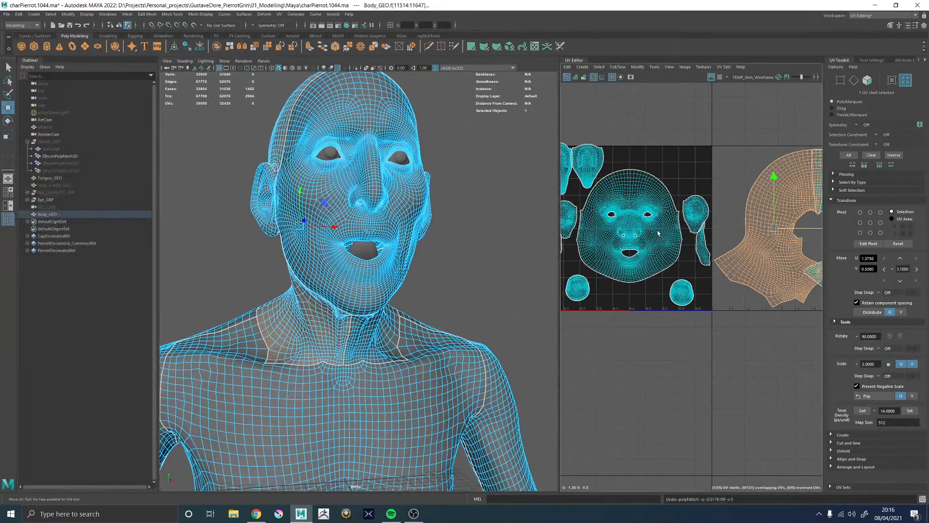
Move both ear shells slightly upward on either side of the face in the first tile
{"action": "middle_click_drag", "start_coordinate": [658, 231], "coordinate": [700, 232], "text": "alt"}
{"action": "left_click", "coordinate": [733, 213]}
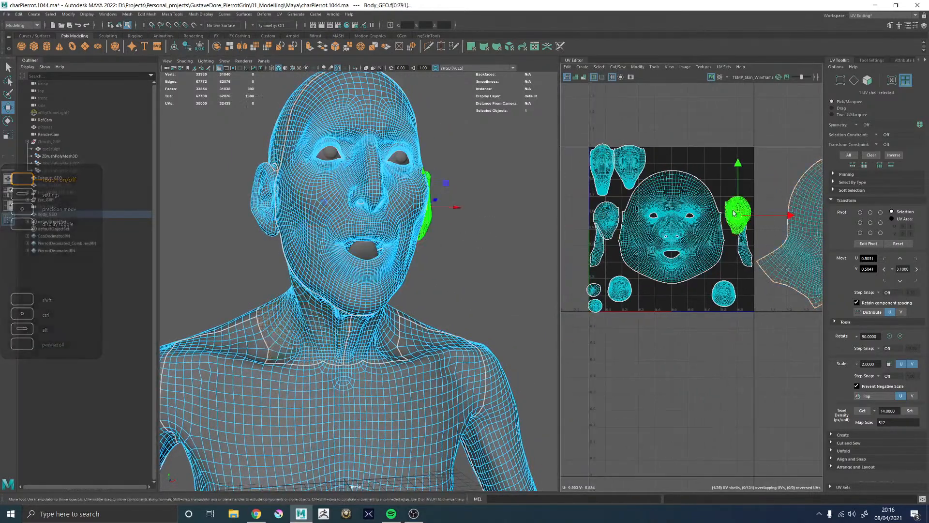
{"action": "left_click_drag", "start_coordinate": [733, 213], "coordinate": [733, 199]}
{"action": "left_click", "coordinate": [609, 223]}
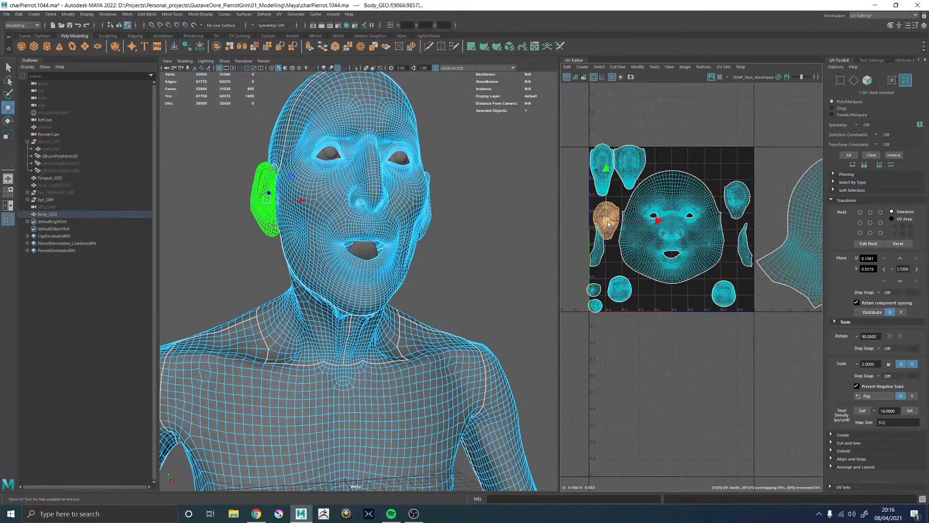
{"action": "left_click_drag", "start_coordinate": [608, 223], "coordinate": [611, 211]}
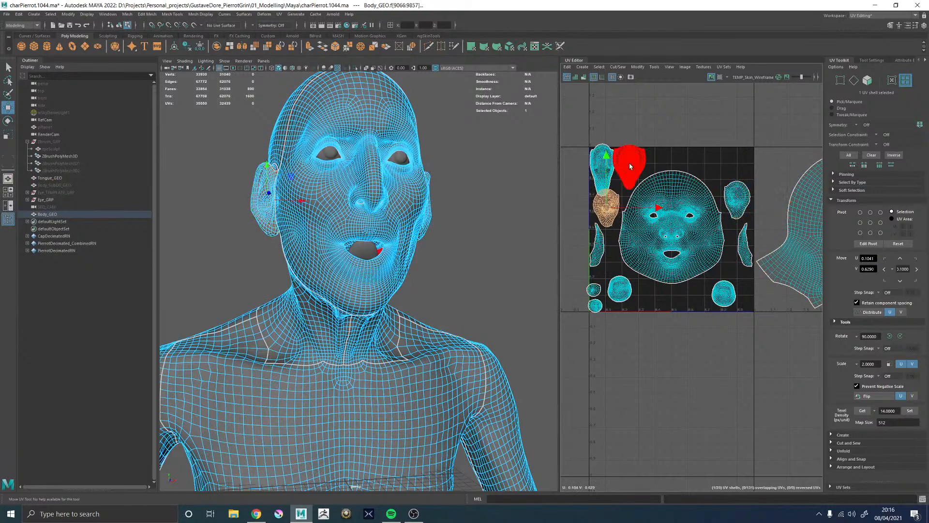
Move the face shell up in the first tile and nudge it sideways to about U 0.491, V 0.642
{"action": "scroll", "coordinate": [630, 166], "scroll_direction": "up", "scroll_amount": 1}
{"action": "left_click", "coordinate": [678, 188]}
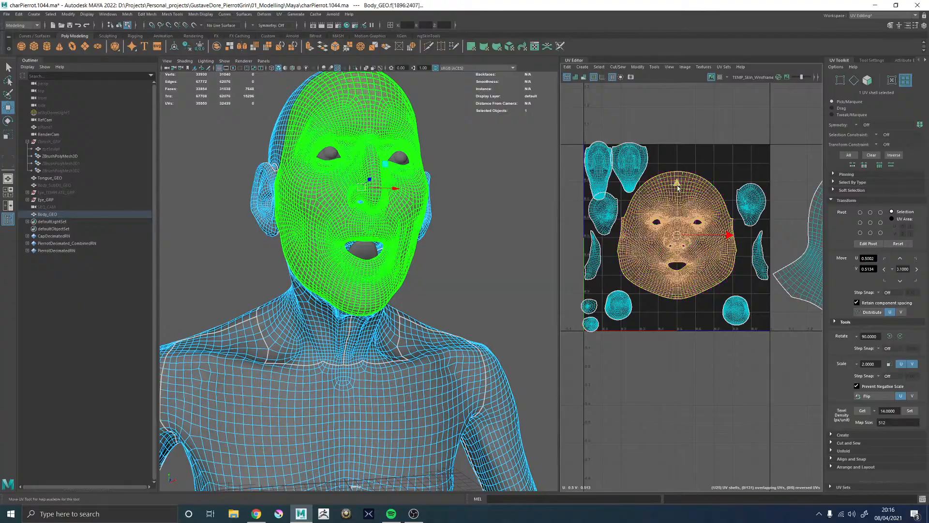
{"action": "left_click_drag", "start_coordinate": [678, 188], "coordinate": [679, 162]}
{"action": "right_click_drag", "start_coordinate": [668, 163], "coordinate": [893, 351], "text": "alt"}
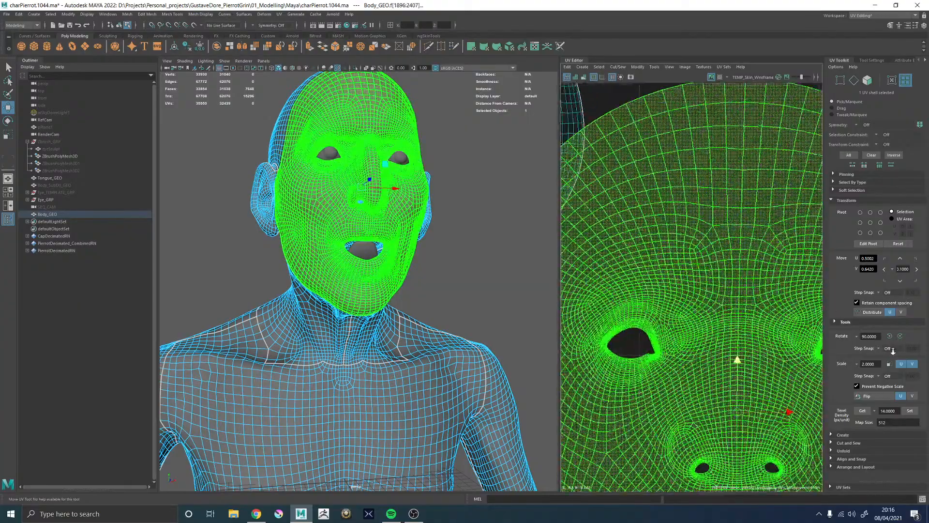
{"action": "middle_click_drag", "start_coordinate": [768, 221], "coordinate": [704, 277], "text": "alt"}
{"action": "right_click_drag", "start_coordinate": [712, 201], "coordinate": [672, 261], "text": "alt"}
{"action": "middle_click_drag", "start_coordinate": [673, 261], "coordinate": [645, 173], "text": "alt"}
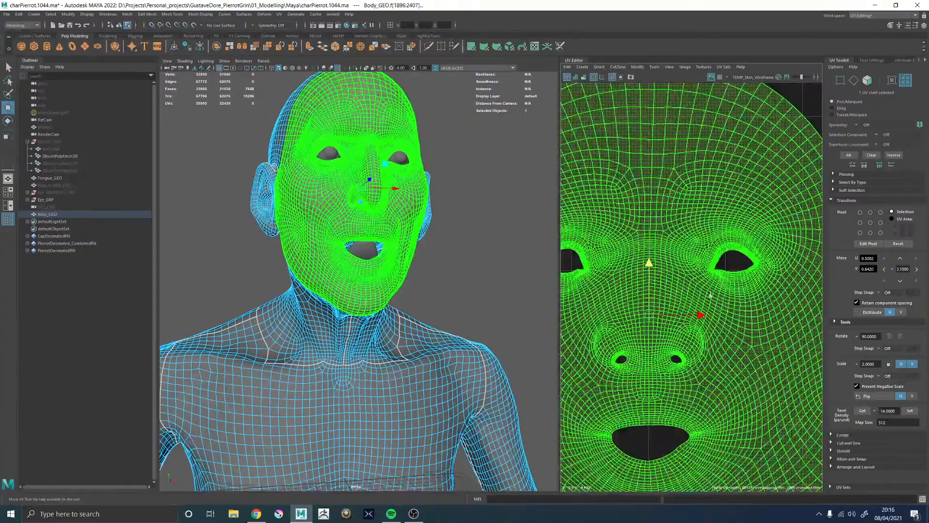
{"action": "right_click_drag", "start_coordinate": [710, 295], "coordinate": [685, 307], "text": "alt"}
{"action": "left_click_drag", "start_coordinate": [716, 311], "coordinate": [707, 307]}
{"action": "middle_click_drag", "start_coordinate": [706, 307], "coordinate": [710, 180], "text": "alt"}
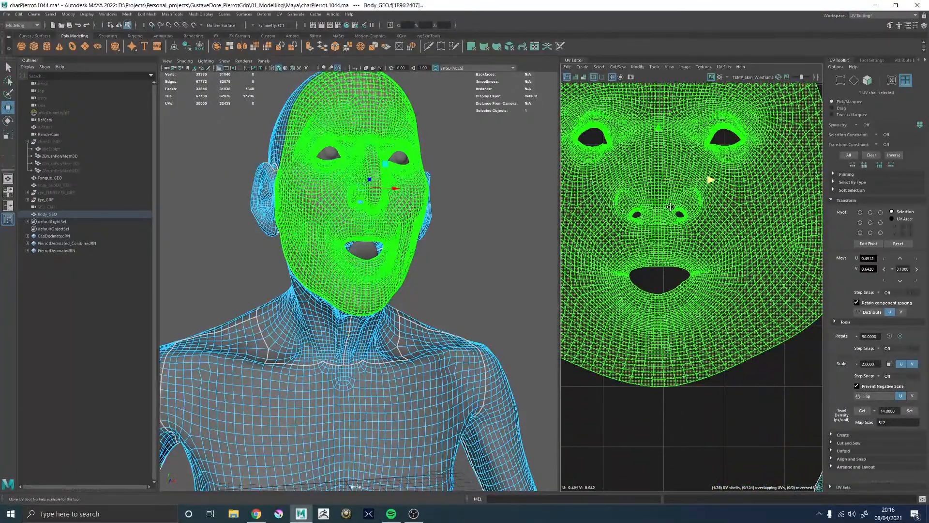
Move the wider mouth shell from above the face's upper corner to below the chin in the first tile
{"action": "right_click_drag", "start_coordinate": [748, 291], "coordinate": [455, 286], "text": "alt"}
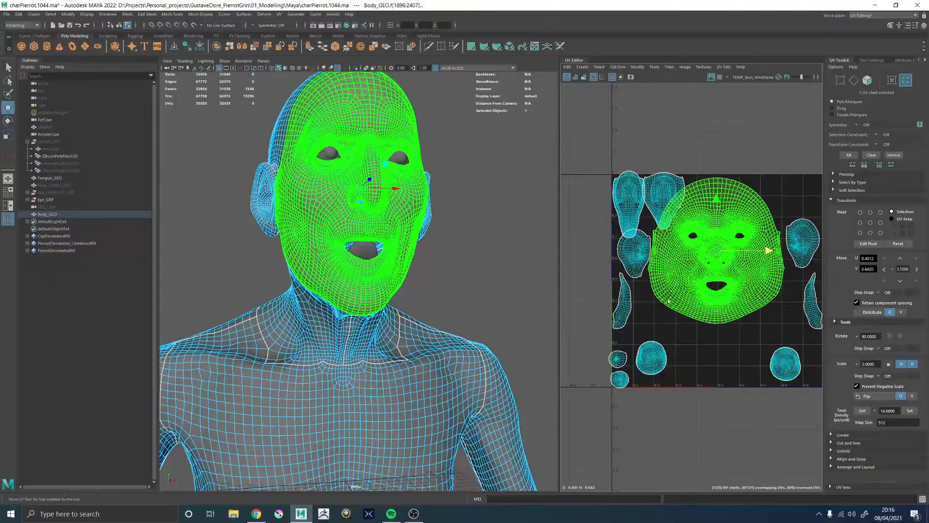
{"action": "right_click_drag", "start_coordinate": [692, 283], "coordinate": [886, 356], "text": "alt"}
{"action": "middle_click_drag", "start_coordinate": [737, 296], "coordinate": [621, 295], "text": "alt"}
{"action": "right_click_drag", "start_coordinate": [621, 296], "coordinate": [593, 303], "text": "alt"}
{"action": "middle_click_drag", "start_coordinate": [593, 303], "coordinate": [661, 306], "text": "alt"}
{"action": "right_click_drag", "start_coordinate": [638, 271], "coordinate": [543, 298], "text": "alt"}
{"action": "middle_click_drag", "start_coordinate": [742, 296], "coordinate": [683, 312], "text": "alt"}
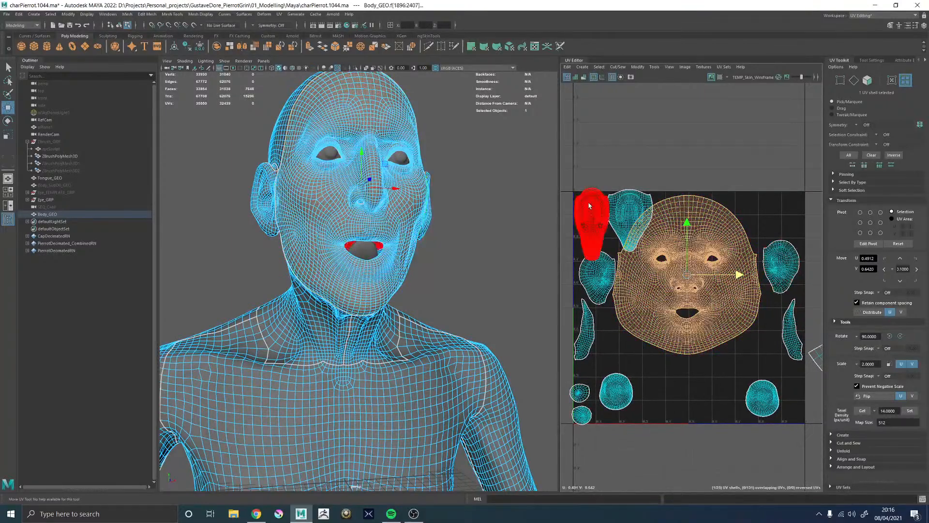
{"action": "left_click", "coordinate": [622, 208]}
{"action": "left_click_drag", "start_coordinate": [714, 406], "coordinate": [717, 388]}
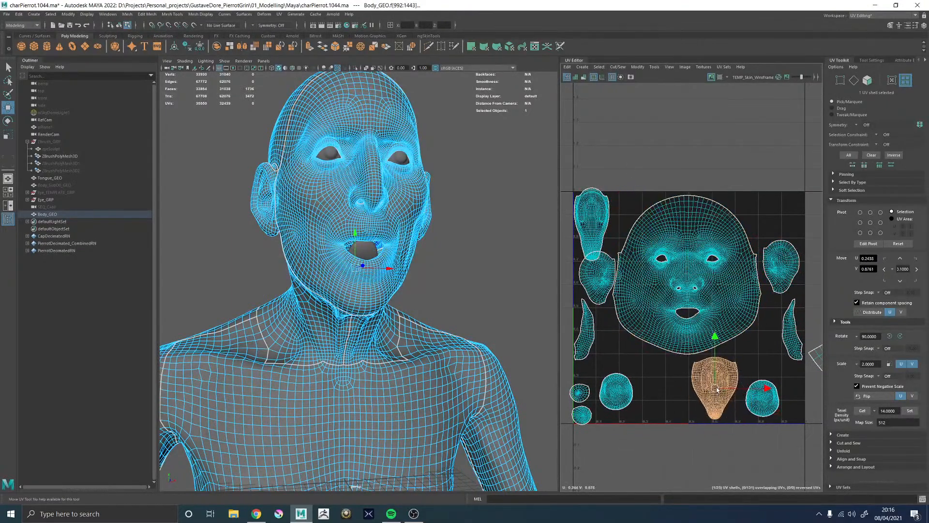
Add the narrower mouth shell to the selection and scale both mouth shells down together
{"action": "left_click", "coordinate": [588, 243], "text": "shift"}
{"action": "key", "text": "r"}
{"action": "left_click_drag", "start_coordinate": [656, 303], "coordinate": [640, 305]}
Place the two reduced mouth shells side by side beneath the face, near the first tile's lower edge
{"action": "left_click", "coordinate": [695, 364]}
{"action": "key", "text": "w"}
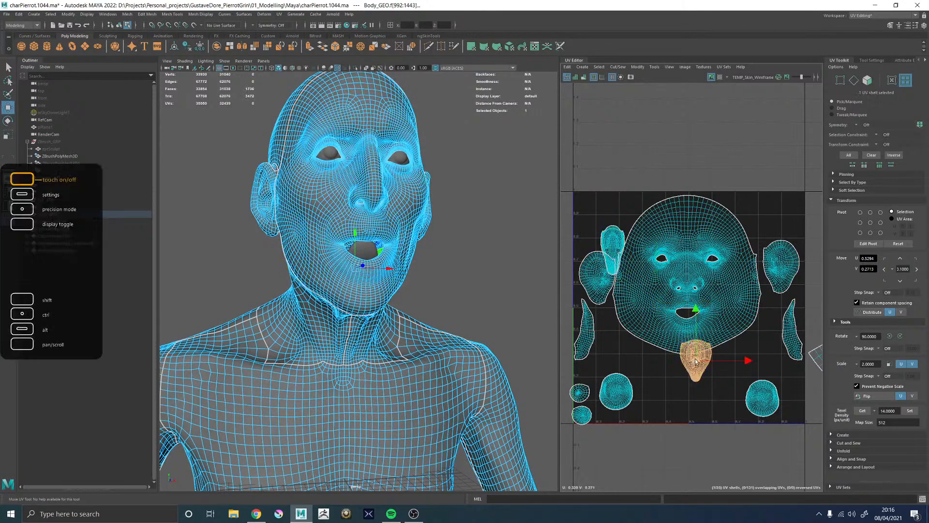
{"action": "left_click_drag", "start_coordinate": [698, 362], "coordinate": [723, 398]}
{"action": "left_click", "coordinate": [620, 271]}
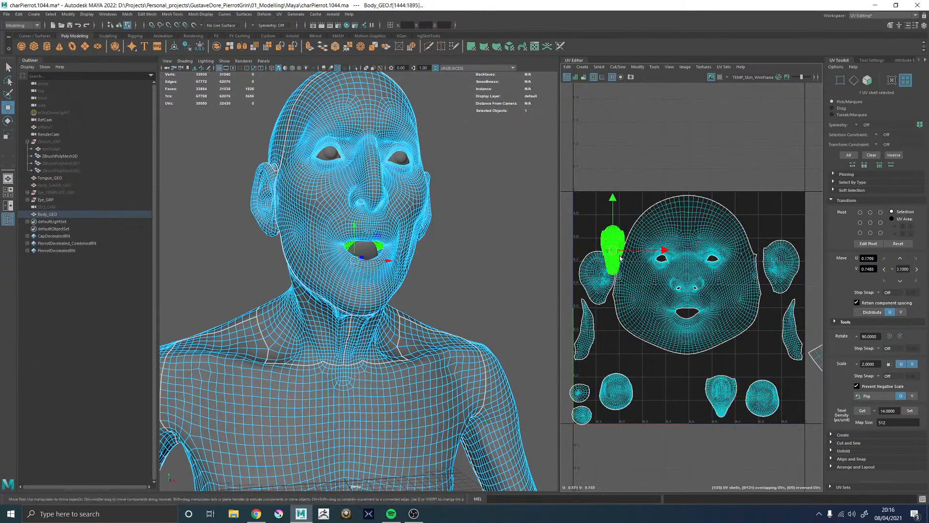
{"action": "left_click_drag", "start_coordinate": [621, 271], "coordinate": [689, 421]}
Select both eye-socket shells in the first tile and scale them down together
{"action": "middle_click_drag", "start_coordinate": [632, 378], "coordinate": [610, 305], "text": "alt"}
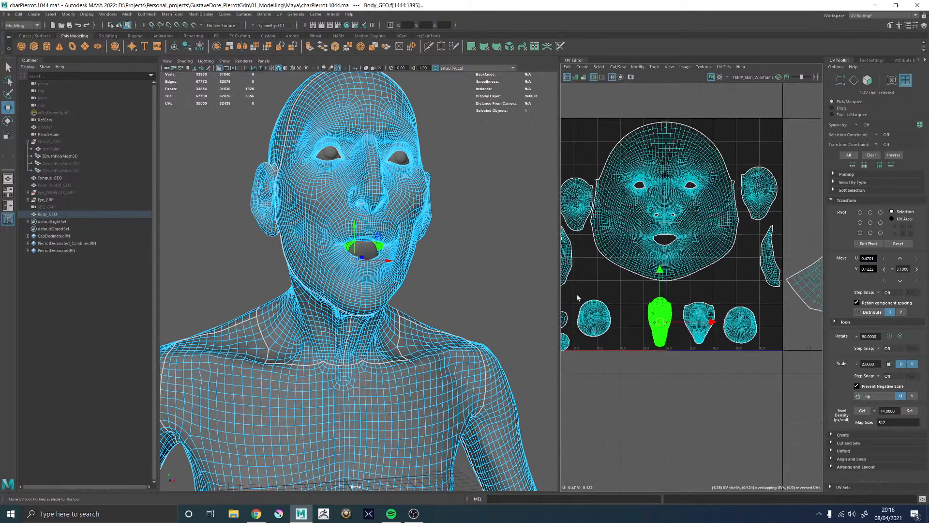
{"action": "mouse_move", "coordinate": [311, 212]}
{"action": "left_mouse_down", "text": "alt"}
{"action": "mouse_move", "coordinate": [335, 215]}
{"action": "mouse_move", "coordinate": [327, 217]}
{"action": "left_mouse_up", "text": "alt"}
{"action": "middle_click_drag", "start_coordinate": [609, 314], "coordinate": [652, 314], "text": "alt"}
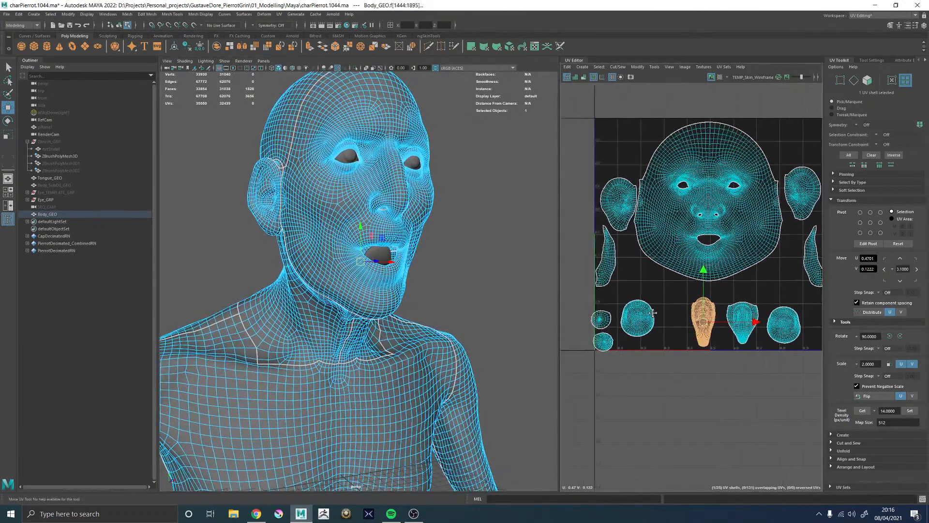
{"action": "left_click", "coordinate": [633, 319]}
{"action": "left_click", "coordinate": [785, 327], "text": "shift"}
{"action": "key", "text": "r"}
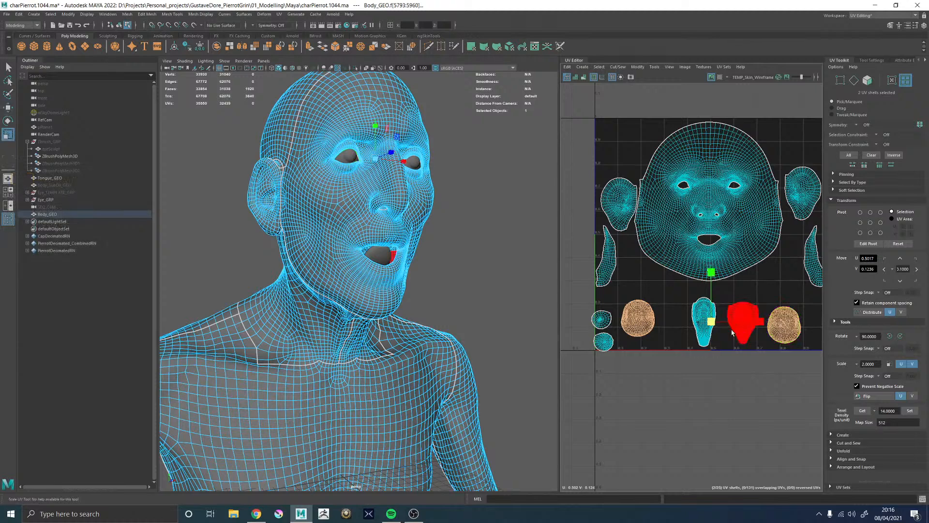
{"action": "left_click_drag", "start_coordinate": [710, 321], "coordinate": [757, 329]}
Move the eye-socket shell that overlaps the mouth shell next to the other eye-socket shell along the tile's lower edge
{"action": "key", "text": "w"}
{"action": "middle_click_drag", "start_coordinate": [777, 353], "coordinate": [661, 345], "text": "alt"}
{"action": "left_click", "coordinate": [590, 317]}
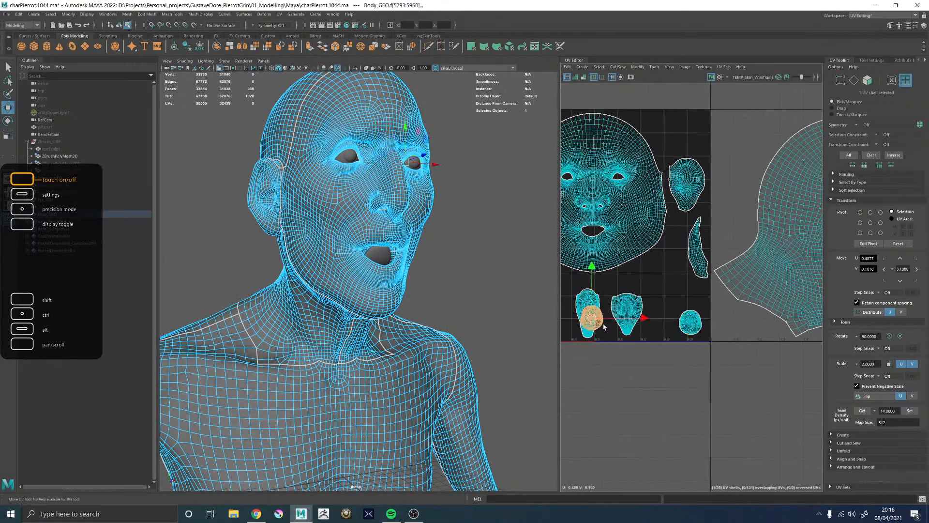
{"action": "left_click_drag", "start_coordinate": [591, 319], "coordinate": [662, 329]}
Move both nostril shells from the tile's lower corner inward, close to the mouth shells, at about U 0.275, V 0.133
{"action": "middle_click_drag", "start_coordinate": [639, 328], "coordinate": [789, 314], "text": "alt"}
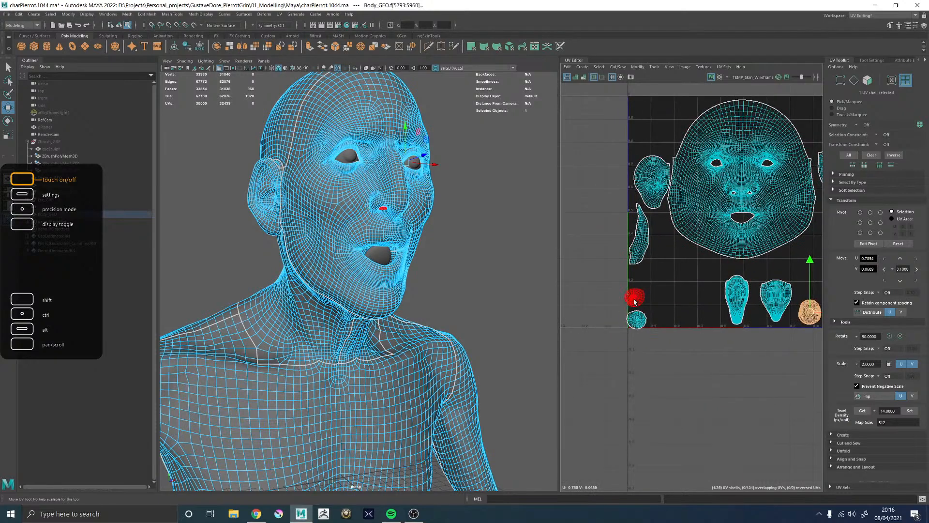
{"action": "left_click", "coordinate": [635, 301]}
{"action": "left_click", "coordinate": [637, 320], "text": "shift"}
{"action": "left_click_drag", "start_coordinate": [636, 309], "coordinate": [691, 298]}
{"action": "right_click_drag", "start_coordinate": [731, 310], "coordinate": [721, 286], "text": "alt"}
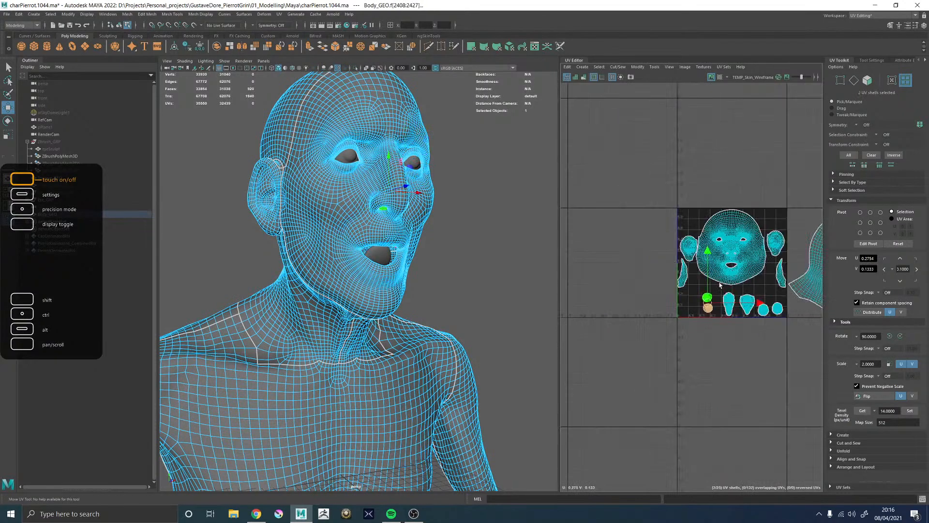
Move the ear shell on the face's left side into the tile's upper corner and its behind-ear strip up below it
{"action": "middle_click_drag", "start_coordinate": [721, 286], "coordinate": [697, 269], "text": "alt"}
{"action": "scroll", "coordinate": [632, 257], "scroll_direction": "up", "scroll_amount": 5}
{"action": "left_click", "coordinate": [655, 228]}
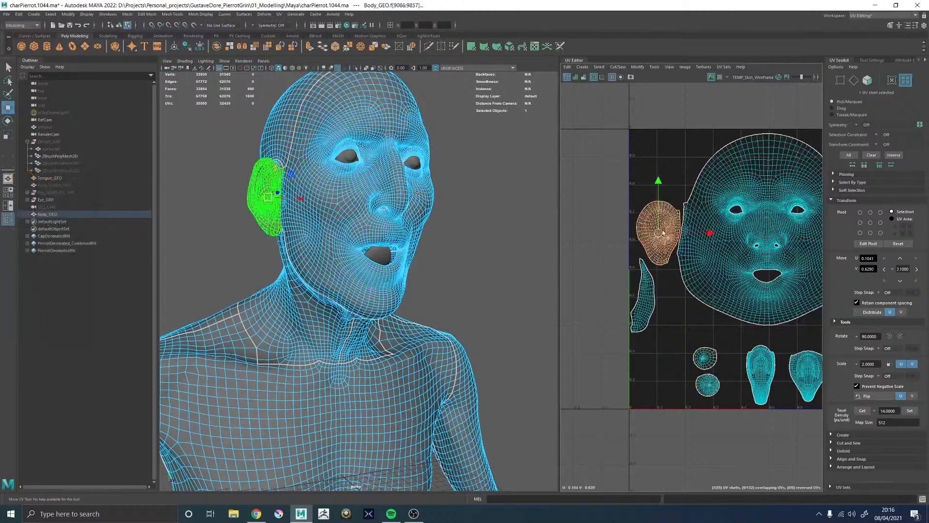
{"action": "left_click_drag", "start_coordinate": [656, 232], "coordinate": [657, 173]}
{"action": "left_click", "coordinate": [644, 298]}
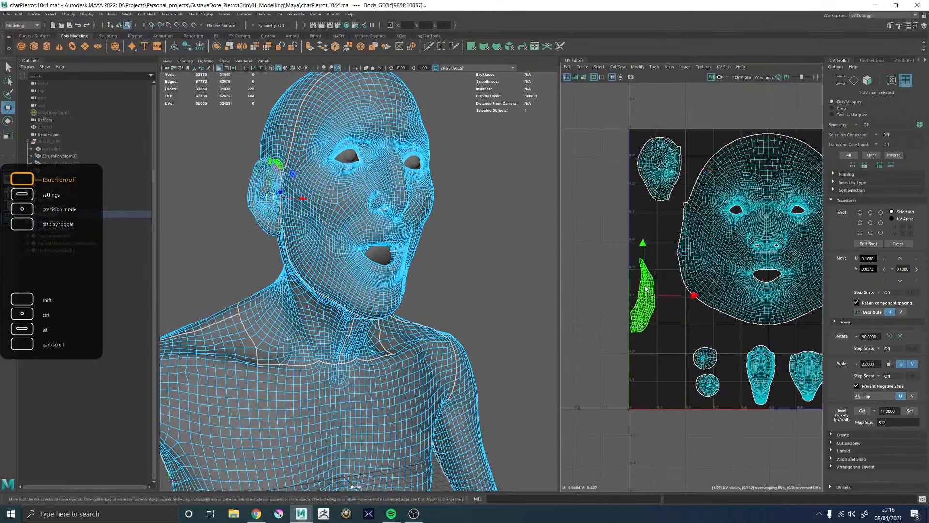
{"action": "left_click_drag", "start_coordinate": [644, 298], "coordinate": [650, 242]}
Move the ear shell on the face's right side into the opposite upper corner and place its behind-ear strip below it
{"action": "middle_click_drag", "start_coordinate": [712, 247], "coordinate": [541, 270], "text": "alt"}
{"action": "left_click", "coordinate": [714, 233]}
{"action": "left_click_drag", "start_coordinate": [709, 244], "coordinate": [711, 188]}
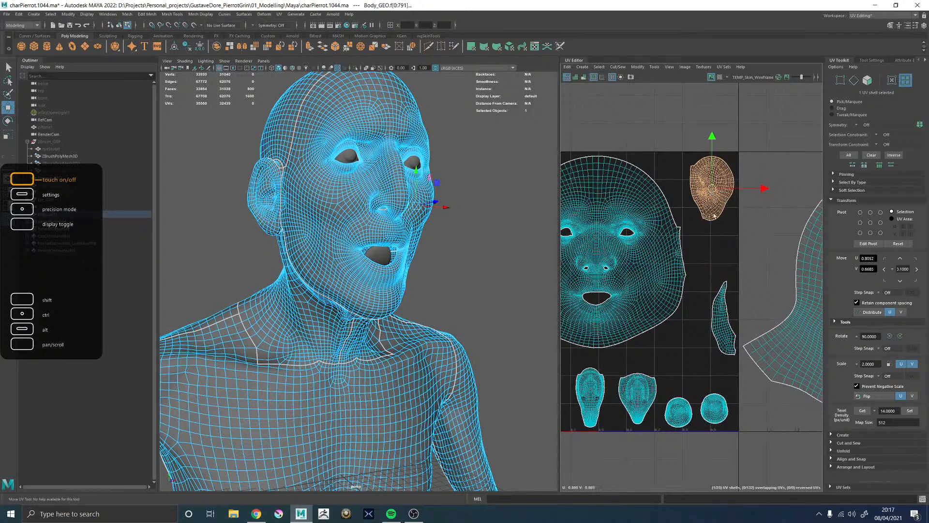
{"action": "left_click", "coordinate": [721, 308]}
{"action": "left_click_drag", "start_coordinate": [722, 319], "coordinate": [708, 266]}
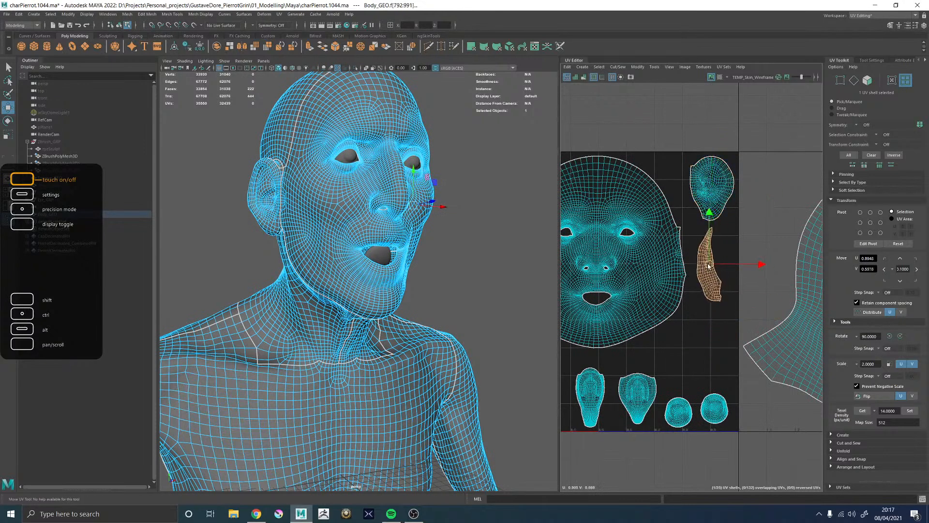
Select the face shell and save the scene as a new incremental version
{"action": "scroll", "coordinate": [692, 259], "scroll_direction": "down", "scroll_amount": 4}
{"action": "middle_click_drag", "start_coordinate": [819, 273], "coordinate": [663, 265], "text": "alt"}
{"action": "middle_click_drag", "start_coordinate": [607, 271], "coordinate": [656, 268], "text": "alt"}
{"action": "middle_click_drag", "start_coordinate": [562, 250], "coordinate": [643, 248], "text": "alt"}
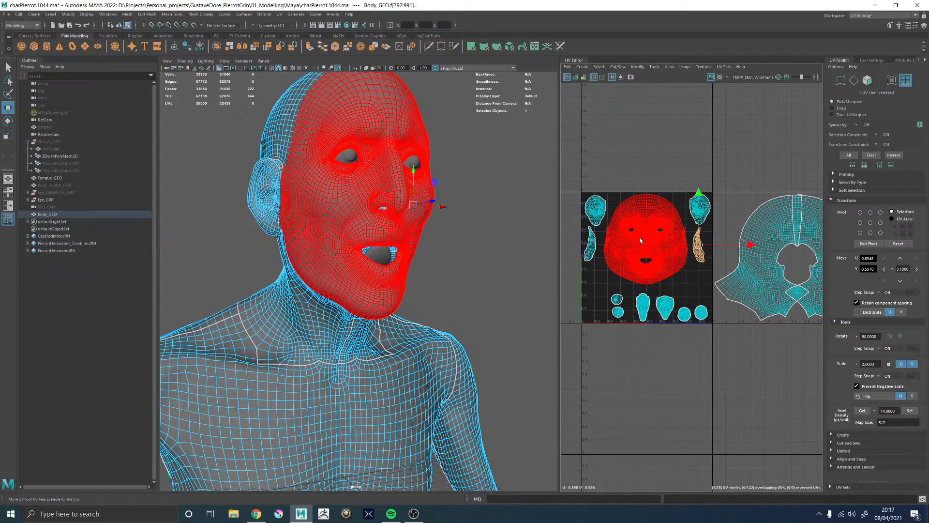
{"action": "left_click", "coordinate": [640, 240]}
{"action": "key", "text": "f"}
{"action": "right_click", "coordinate": [661, 191], "text": "shift"}
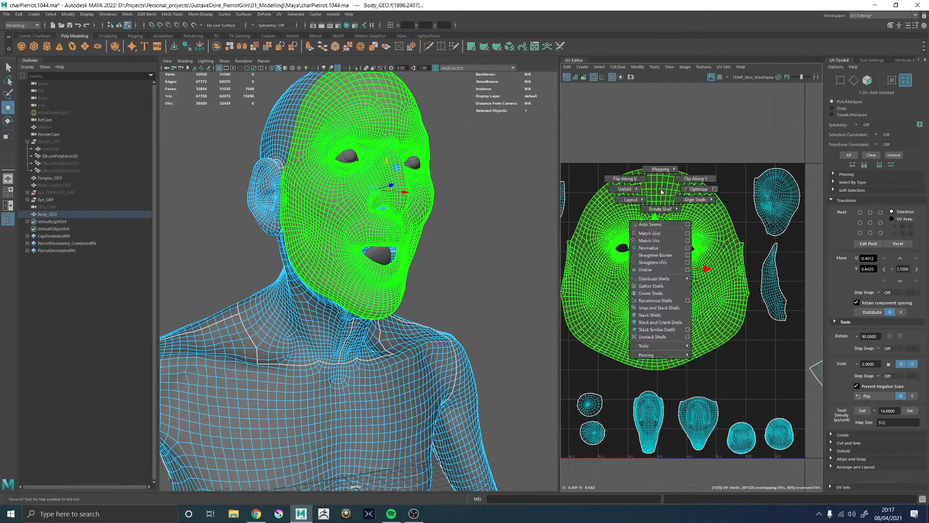
{"action": "key", "text": "ctrl+alt+s"}
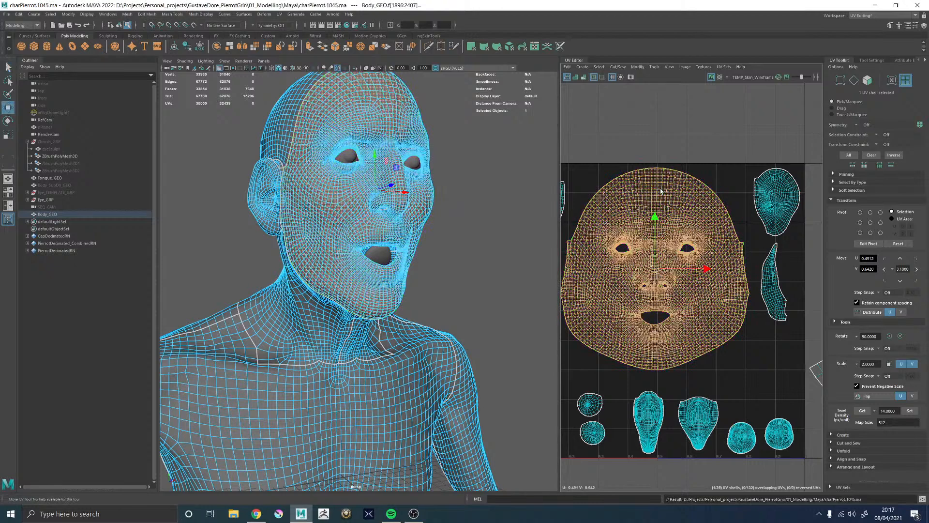
Activate the Symmetrize UV Tool on the face shell and pick a forehead centre-line edge as the topological symmetry seam
{"action": "right_click", "coordinate": [660, 192], "text": "shift"}
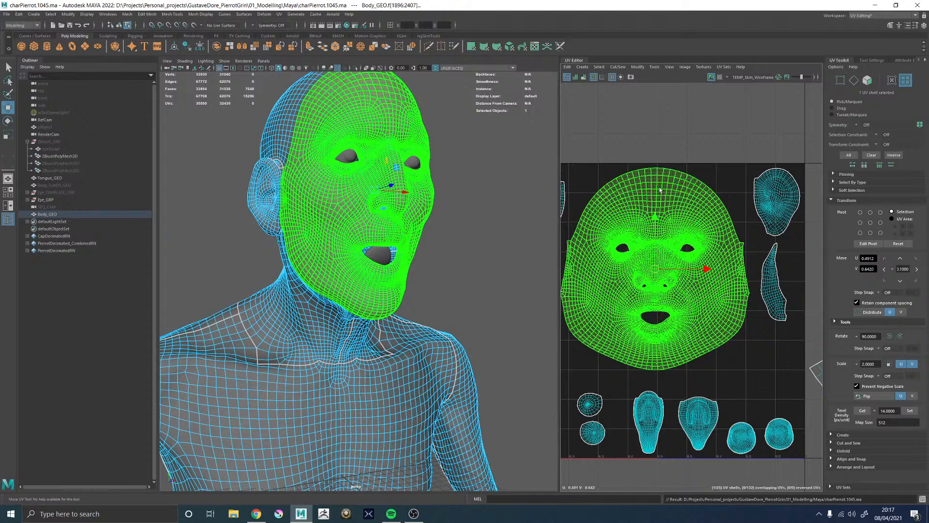
{"action": "right_click_drag", "start_coordinate": [660, 188], "coordinate": [658, 344], "text": "shift"}
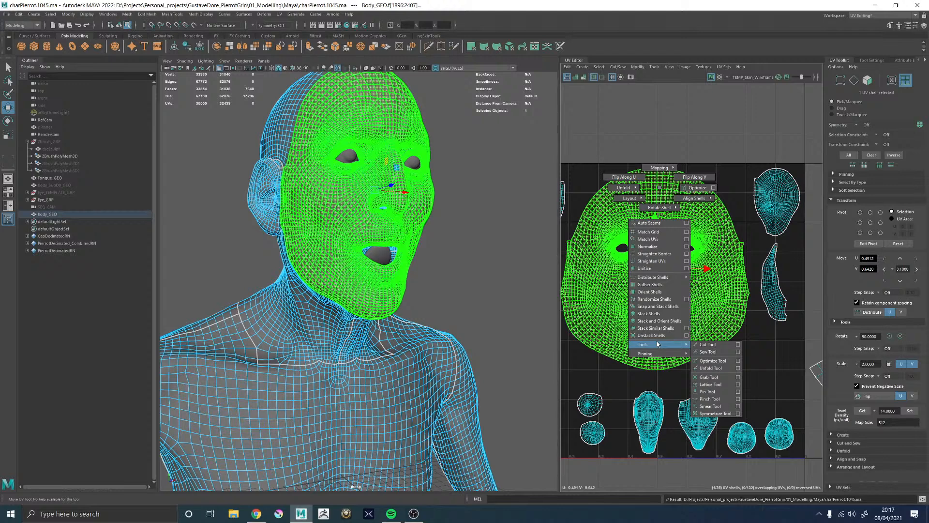
{"action": "right_click_drag", "start_coordinate": [759, 390], "coordinate": [655, 345], "text": "shift"}
{"action": "right_click_drag", "start_coordinate": [714, 413], "coordinate": [714, 414], "text": "shift"}
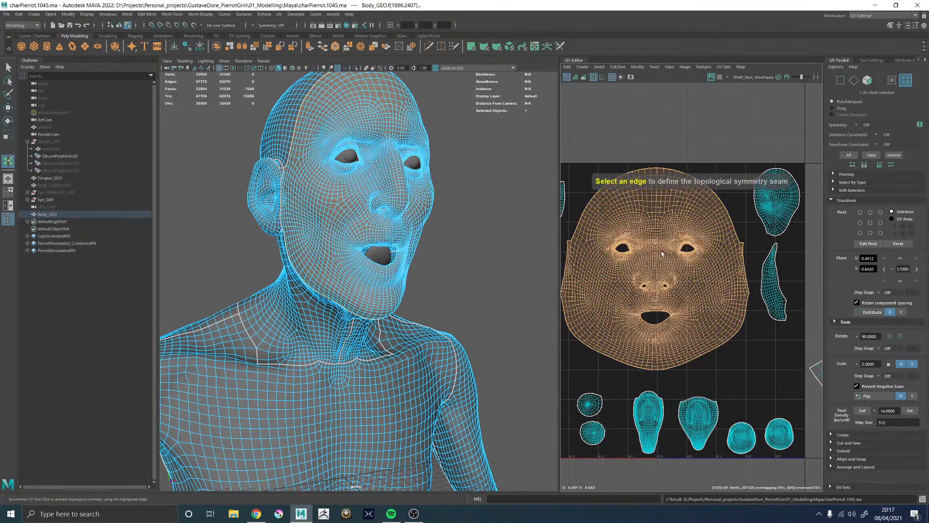
{"action": "scroll", "coordinate": [652, 203], "scroll_direction": "up", "scroll_amount": 2}
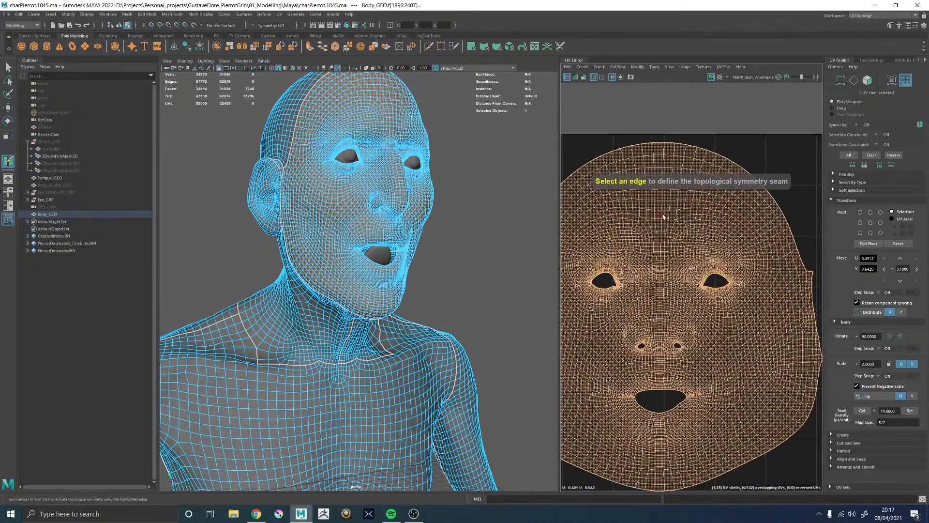
{"action": "left_click", "coordinate": [662, 216]}
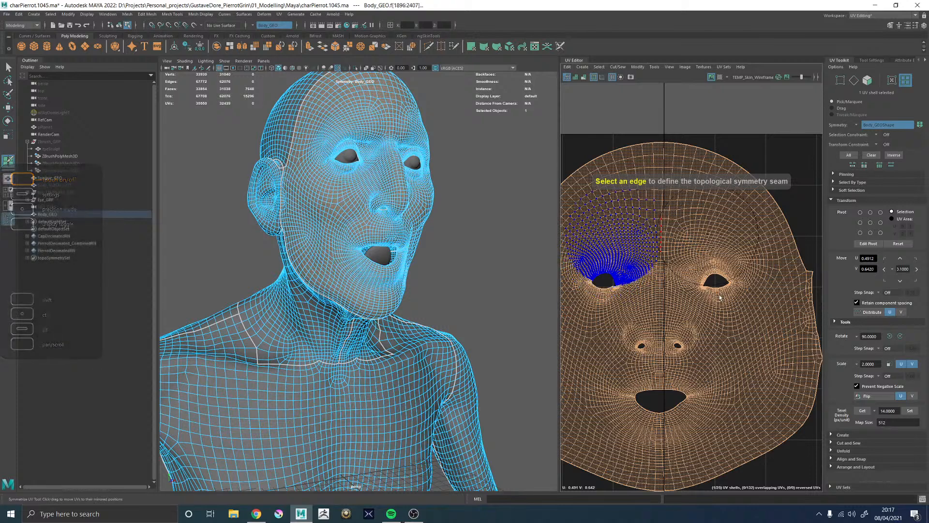
Try to symmetrize the face UVs by brushing around the right eye, nose bridge and cheek
{"action": "left_click", "coordinate": [682, 277]}
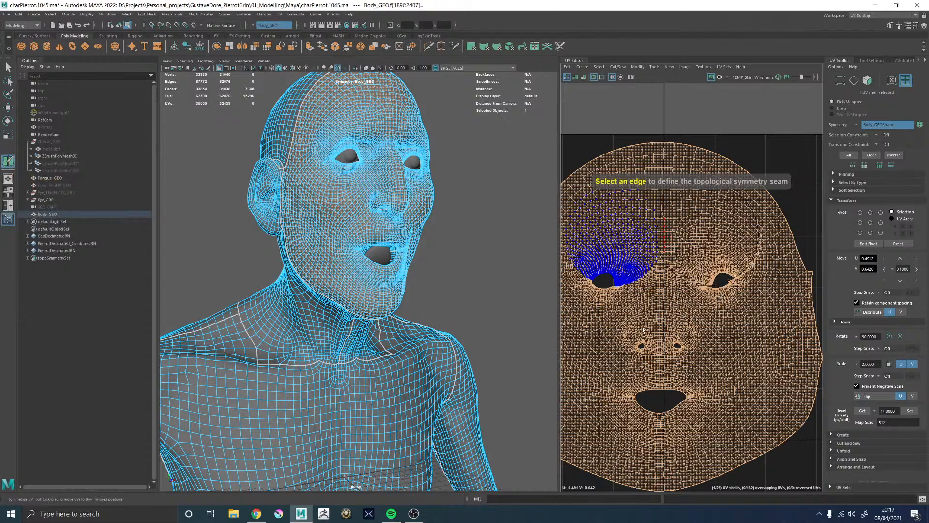
{"action": "left_click", "coordinate": [643, 330]}
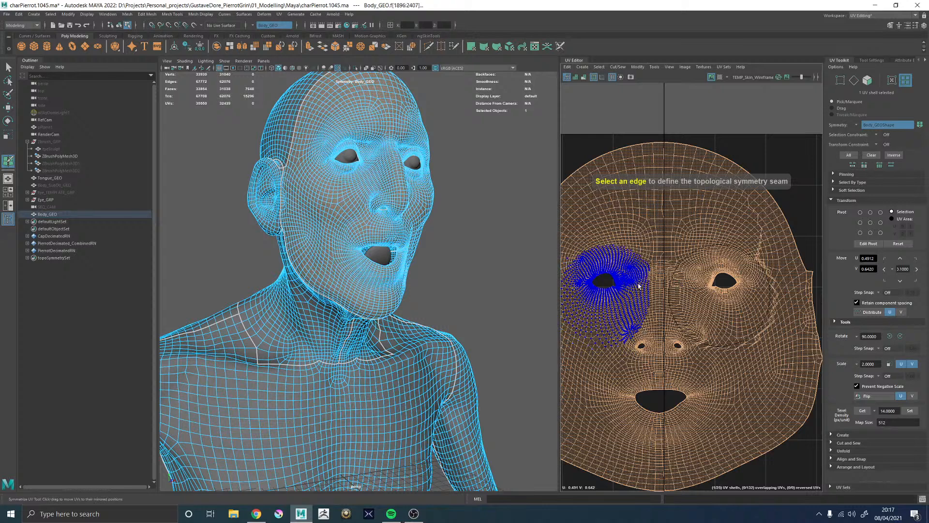
{"action": "mouse_move", "coordinate": [652, 269]}
{"action": "left_mouse_down"}
{"action": "mouse_move", "coordinate": [723, 257]}
{"action": "mouse_move", "coordinate": [697, 270]}
{"action": "left_mouse_up"}
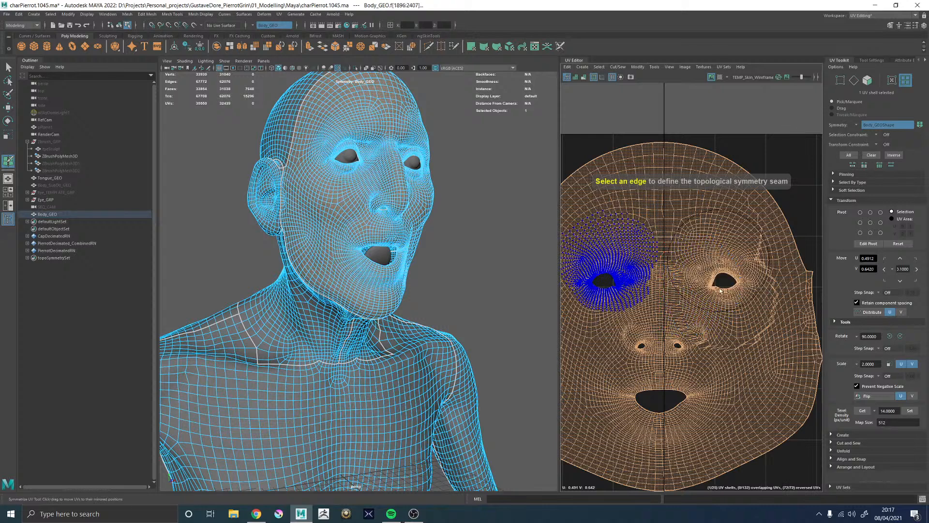
{"action": "left_click_drag", "start_coordinate": [717, 283], "coordinate": [717, 282]}
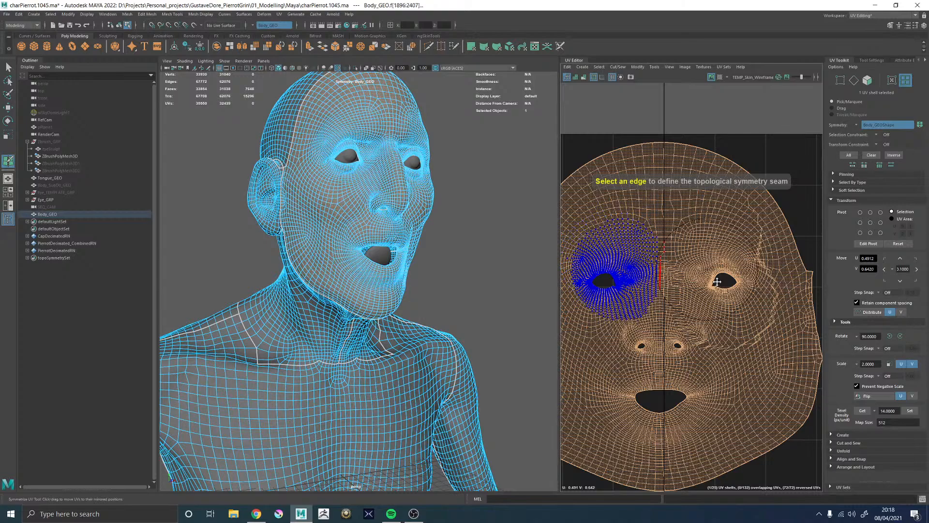
{"action": "middle_click_drag", "start_coordinate": [703, 276], "coordinate": [696, 275], "text": "alt"}
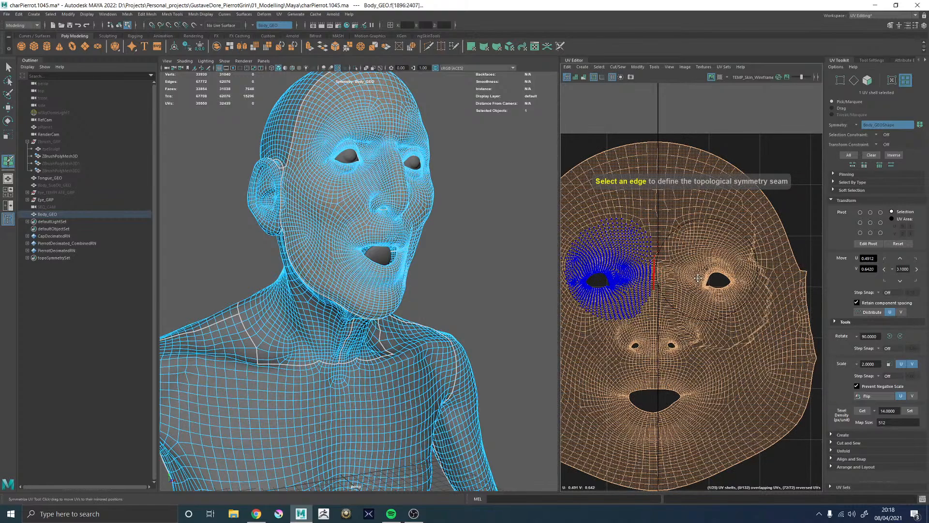
Unfold the face shell using the Unfold3D method with Layout UVs turned off
{"action": "key", "text": "w"}
{"action": "scroll", "coordinate": [691, 278], "scroll_direction": "down", "scroll_amount": 5}
{"action": "right_click", "coordinate": [691, 259], "text": "shift"}
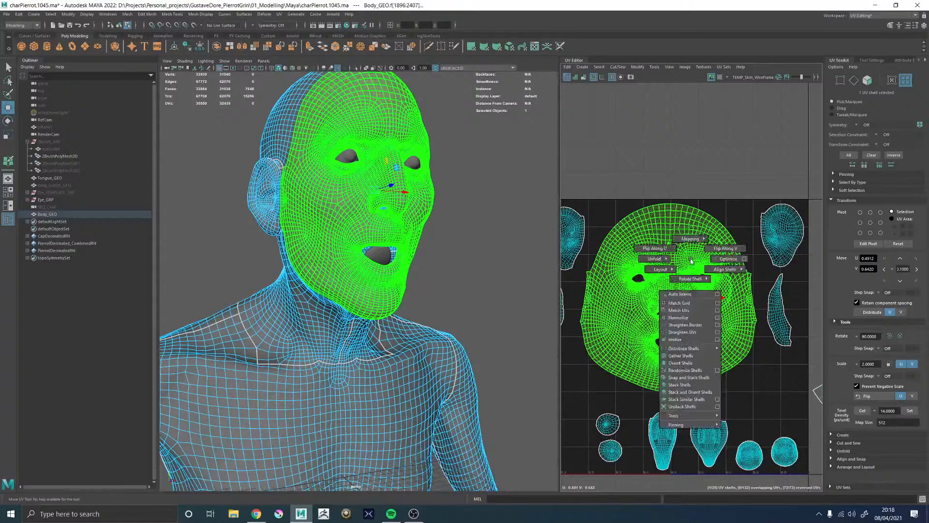
{"action": "right_click_drag", "start_coordinate": [690, 259], "coordinate": [624, 259], "text": "shift"}
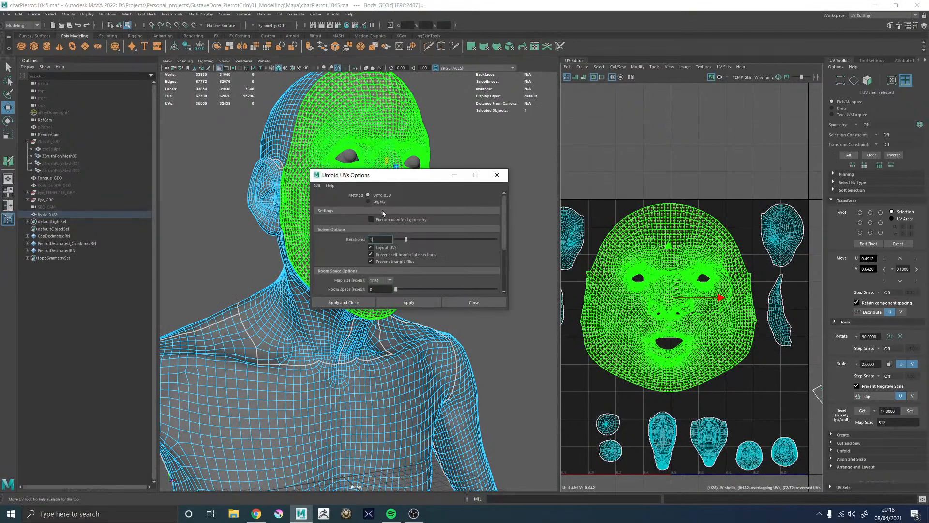
{"action": "left_click", "coordinate": [371, 247]}
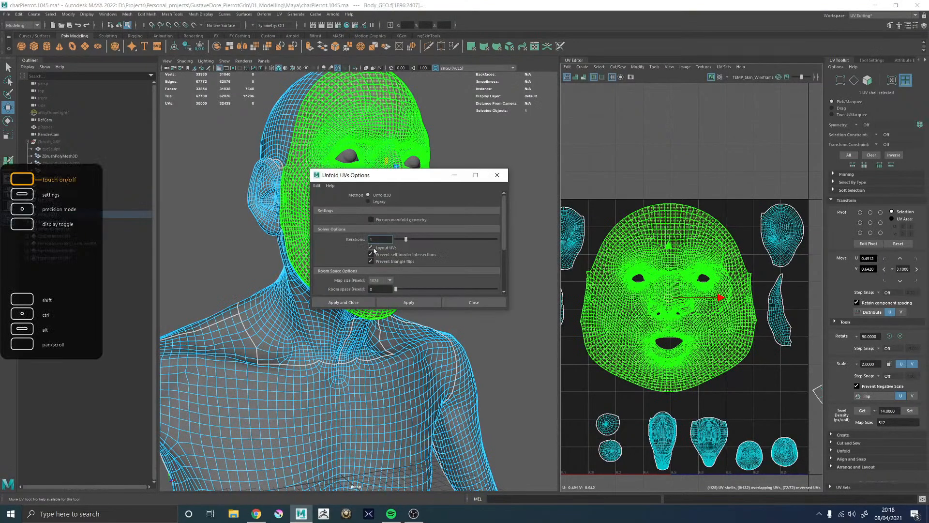
{"action": "left_click", "coordinate": [409, 302]}
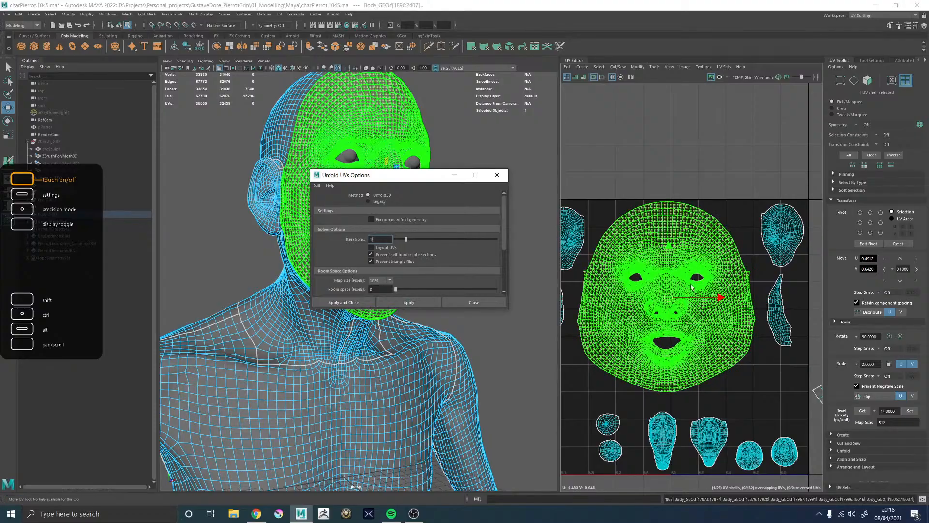
Try to straighten the face shell along its vertical centre-line edge loops from the forehead to the chin
{"action": "scroll", "coordinate": [691, 287], "scroll_direction": "up", "scroll_amount": 6}
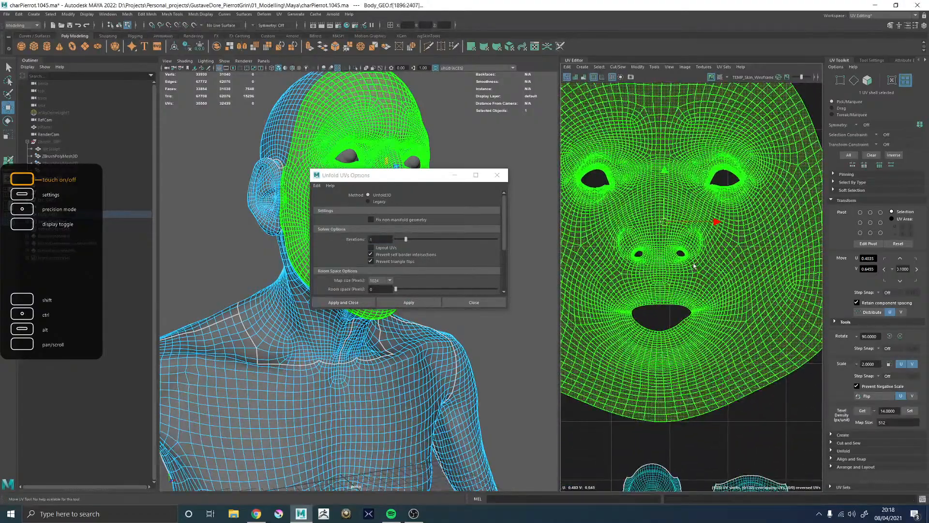
{"action": "middle_click_drag", "start_coordinate": [705, 209], "coordinate": [700, 265], "text": "alt"}
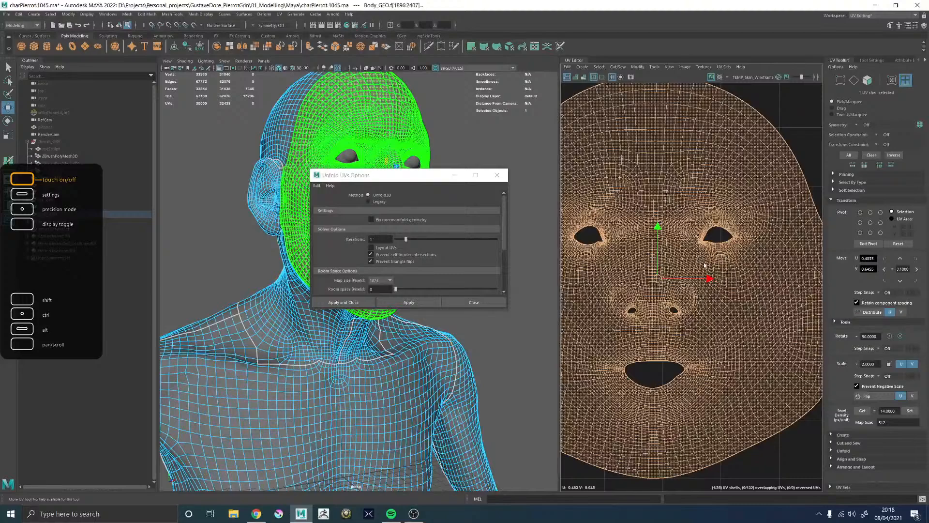
{"action": "scroll", "coordinate": [704, 265], "scroll_direction": "down", "scroll_amount": 2}
{"action": "key", "text": "F10"}
{"action": "left_click", "coordinate": [661, 170]}
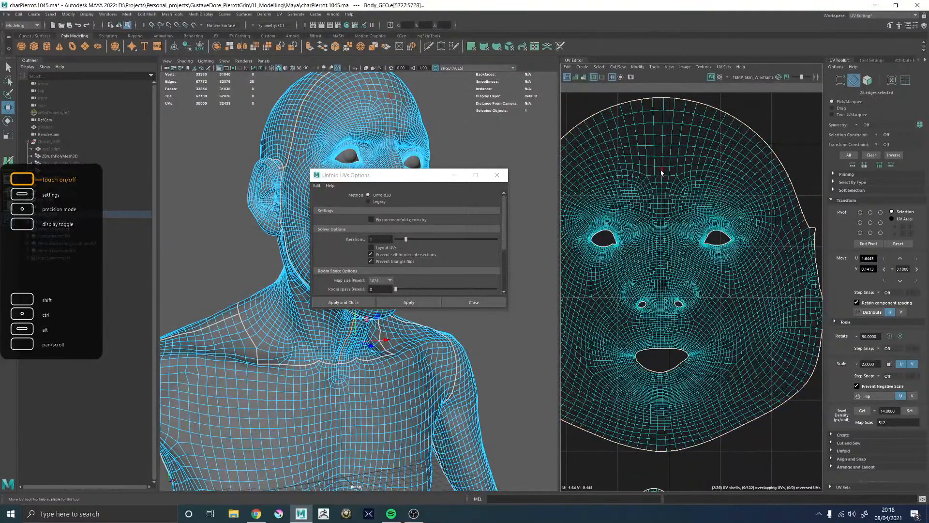
{"action": "double_click", "coordinate": [661, 170]}
{"action": "scroll", "coordinate": [654, 382], "scroll_direction": "up", "scroll_amount": 2}
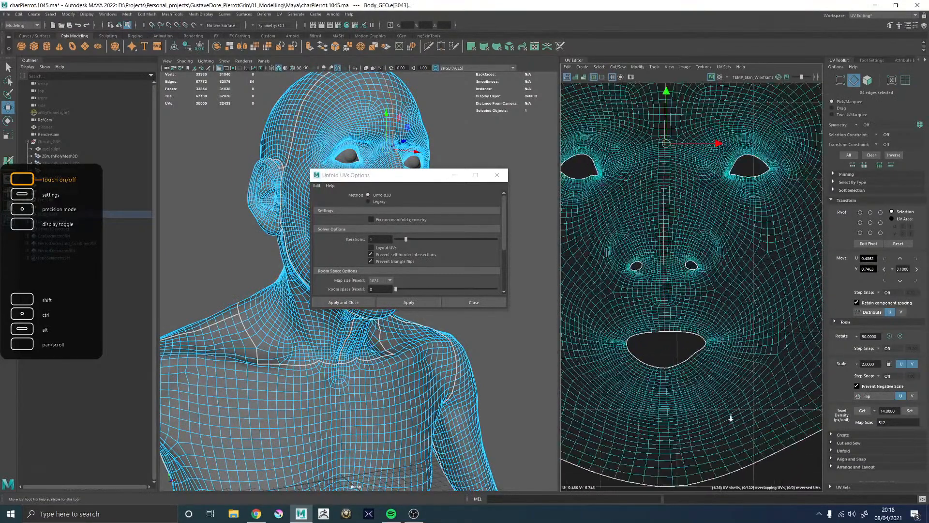
{"action": "scroll", "coordinate": [670, 379], "scroll_direction": "up", "scroll_amount": 1}
{"action": "double_click", "coordinate": [667, 378], "text": "shift"}
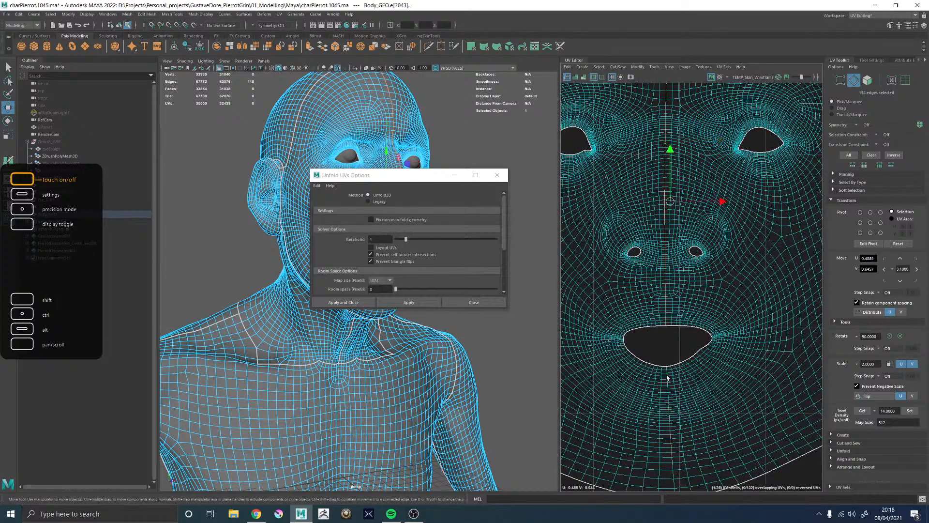
{"action": "scroll", "coordinate": [677, 380], "scroll_direction": "down", "scroll_amount": 3}
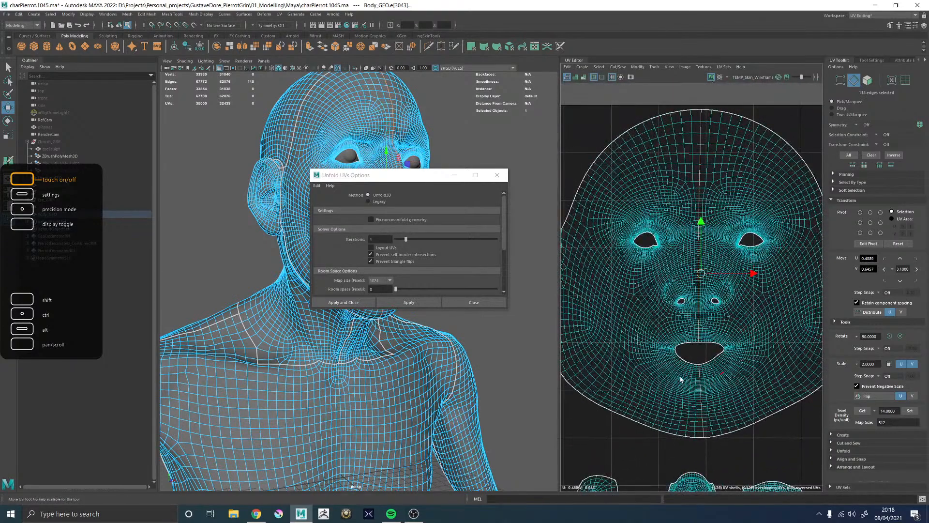
{"action": "right_click", "coordinate": [706, 353], "text": "shift"}
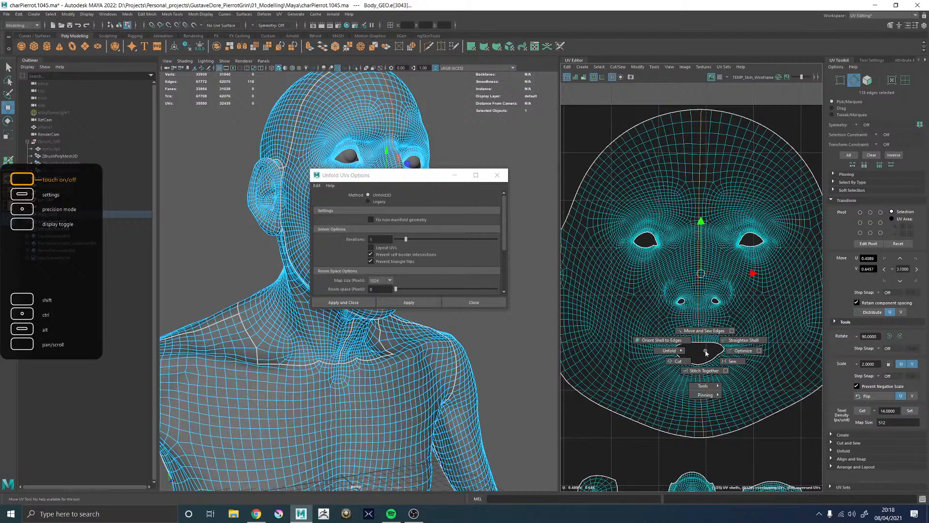
{"action": "left_click", "coordinate": [744, 341]}
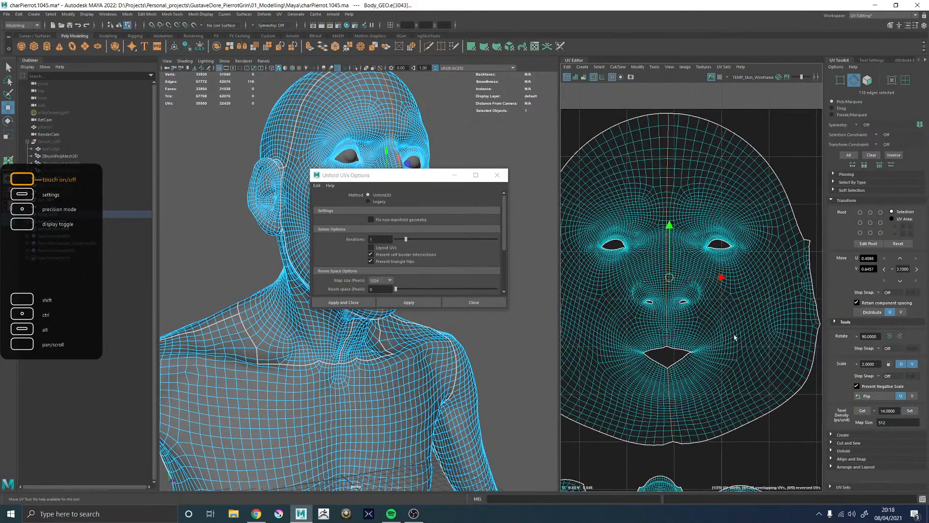
{"action": "key", "text": "ctrl+z"}
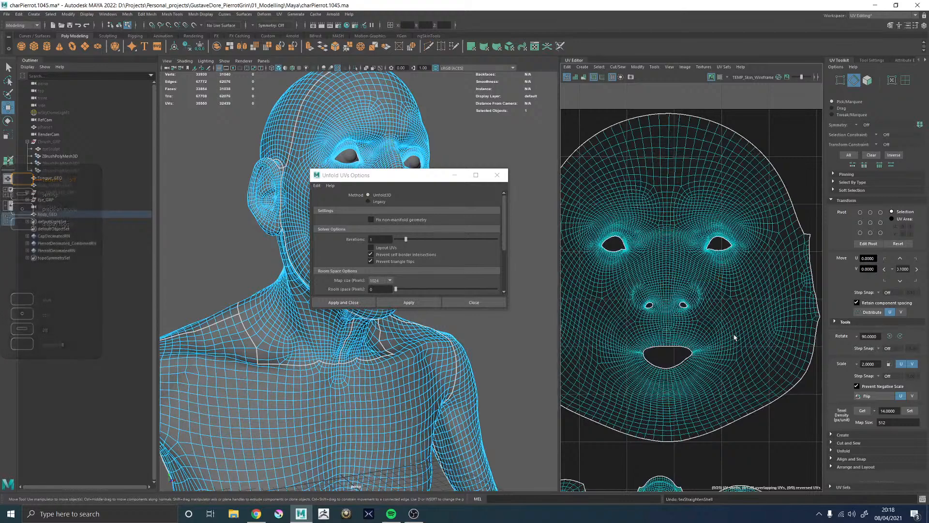
Try to straighten the face shell using only the centre-line edge loop above the mouth
{"action": "double_click", "coordinate": [666, 297]}
{"action": "key", "text": "g"}
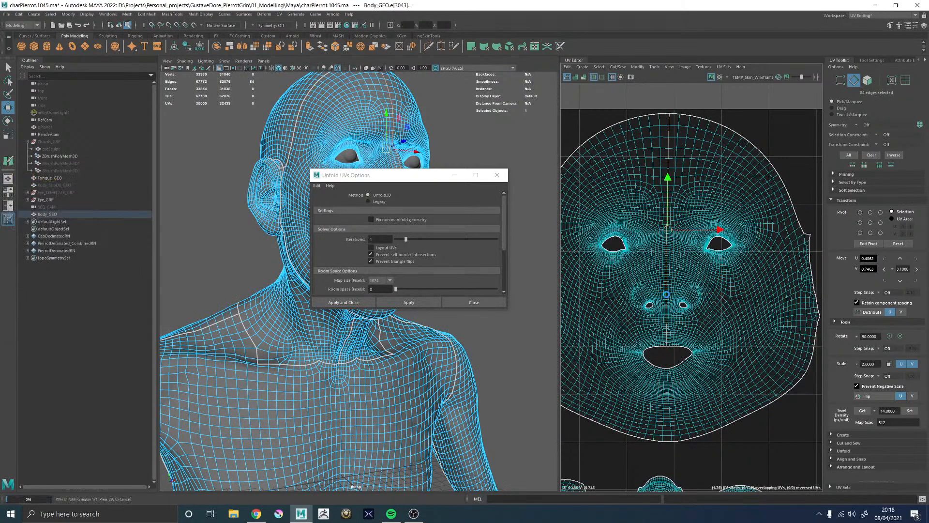
{"action": "scroll", "coordinate": [712, 317], "scroll_direction": "down", "scroll_amount": 2}
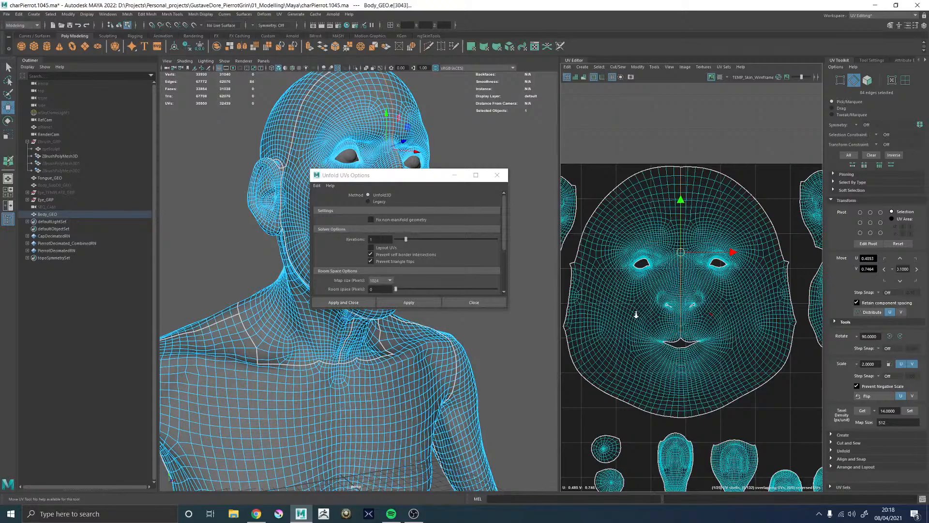
{"action": "right_click_drag", "start_coordinate": [636, 315], "coordinate": [751, 362], "text": "alt"}
{"action": "middle_click_drag", "start_coordinate": [694, 346], "coordinate": [708, 339], "text": "alt"}
{"action": "right_click_drag", "start_coordinate": [749, 340], "coordinate": [695, 336], "text": "alt"}
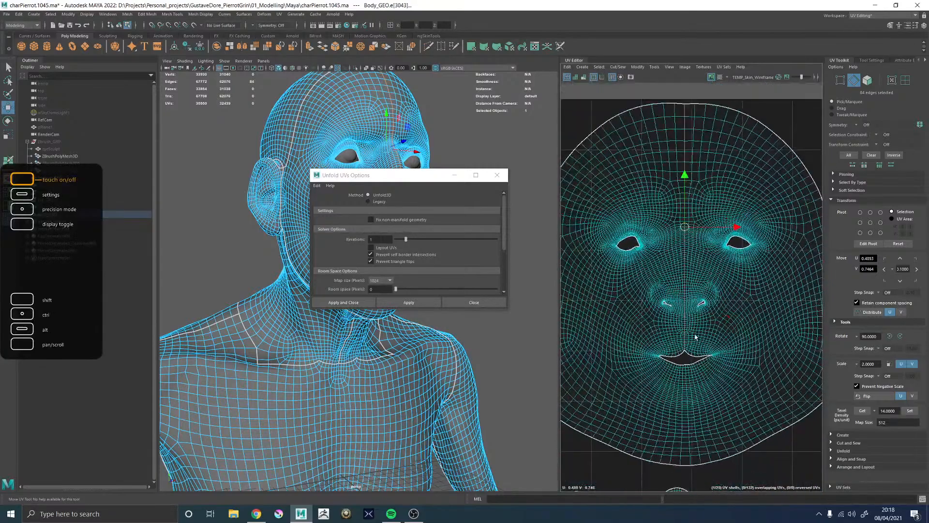
{"action": "middle_click_drag", "start_coordinate": [750, 334], "coordinate": [705, 330], "text": "alt"}
Select all UVs of the face shell and close the unfold options
{"action": "right_click_drag", "start_coordinate": [659, 307], "coordinate": [604, 311]}
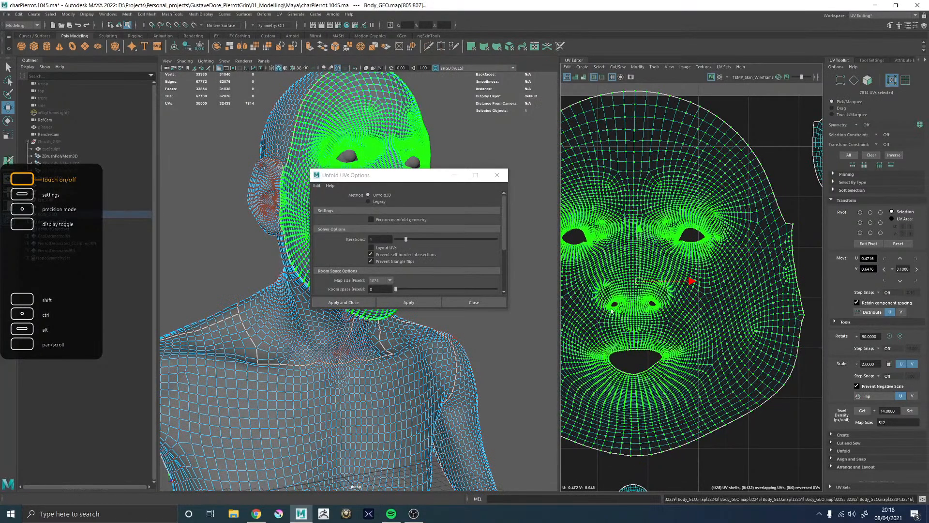
{"action": "right_click_drag", "start_coordinate": [690, 307], "coordinate": [539, 305], "text": "alt"}
{"action": "middle_click_drag", "start_coordinate": [654, 309], "coordinate": [671, 270], "text": "alt"}
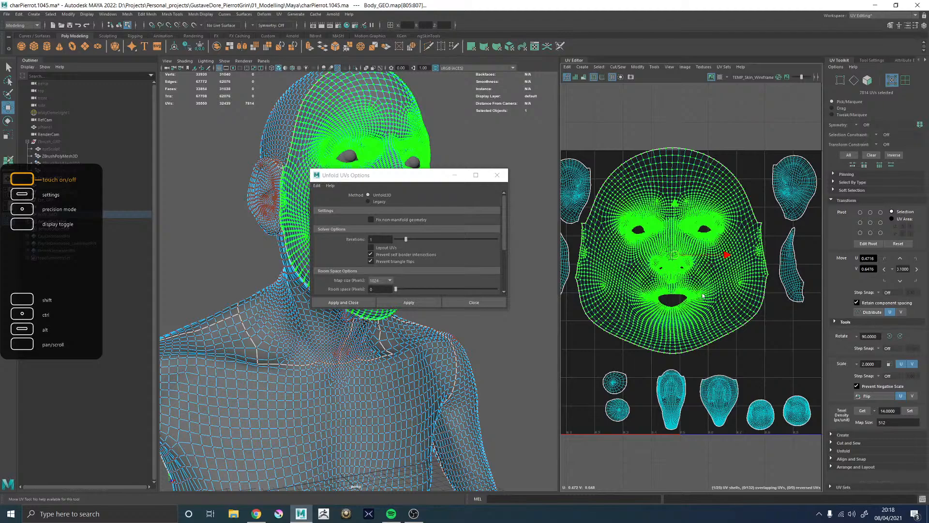
{"action": "left_click", "coordinate": [497, 175]}
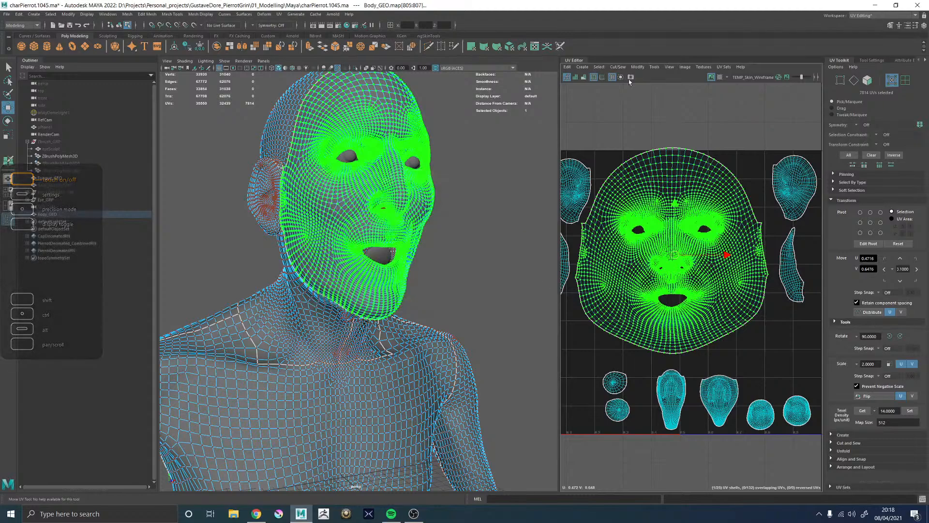
Display the checker map and examine the texture distortion around the cheek, eye, nose and mouth
{"action": "left_click", "coordinate": [719, 79]}
{"action": "left_click_drag", "start_coordinate": [387, 266], "coordinate": [527, 285], "text": "alt"}
{"action": "scroll", "coordinate": [392, 280], "scroll_direction": "up", "scroll_amount": 3}
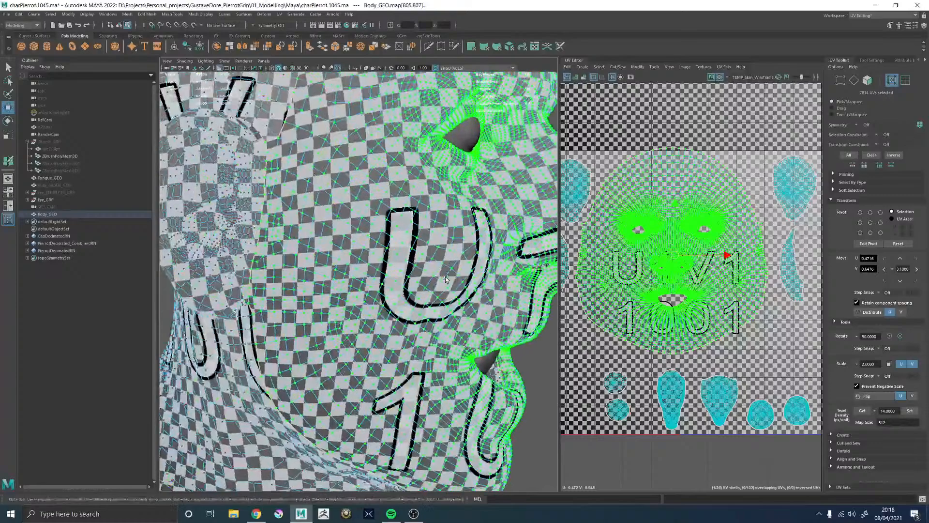
{"action": "middle_click_drag", "start_coordinate": [527, 285], "coordinate": [432, 319], "text": "alt"}
{"action": "scroll", "coordinate": [432, 319], "scroll_direction": "up", "scroll_amount": 4}
{"action": "scroll", "coordinate": [462, 286], "scroll_direction": "down", "scroll_amount": 4}
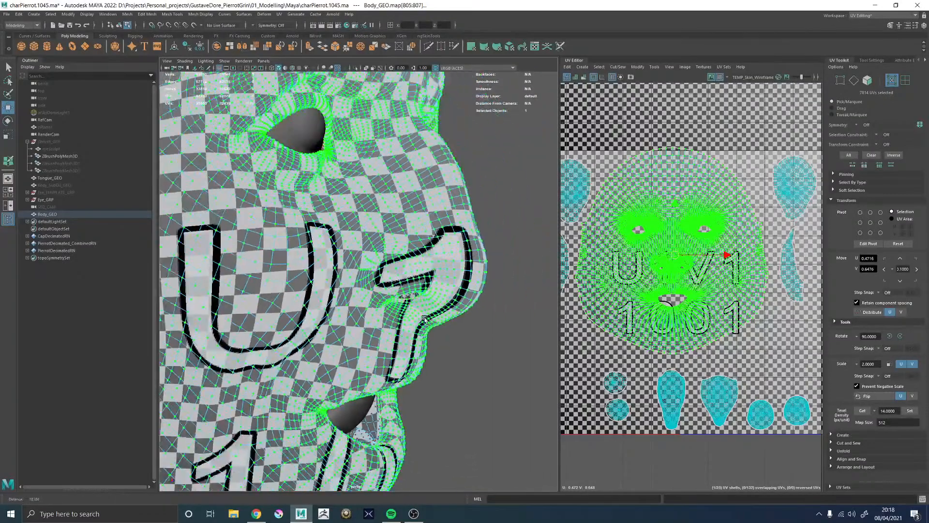
Deselect the body mesh and unhide aiSkyDomeLight1, viewing the head from the other side
{"action": "left_click", "coordinate": [542, 258]}
{"action": "scroll", "coordinate": [462, 281], "scroll_direction": "down", "scroll_amount": 4}
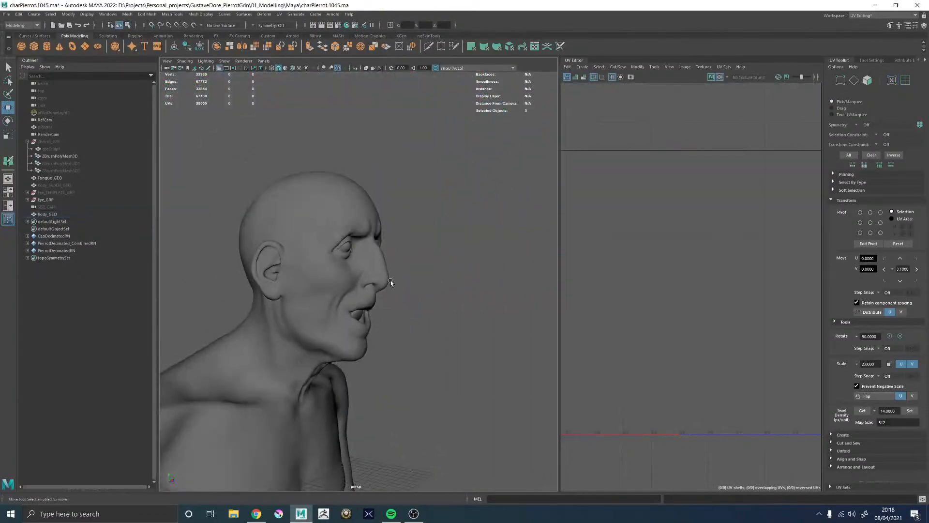
{"action": "left_click", "coordinate": [373, 286]}
{"action": "left_click", "coordinate": [454, 275]}
{"action": "left_click", "coordinate": [48, 112]}
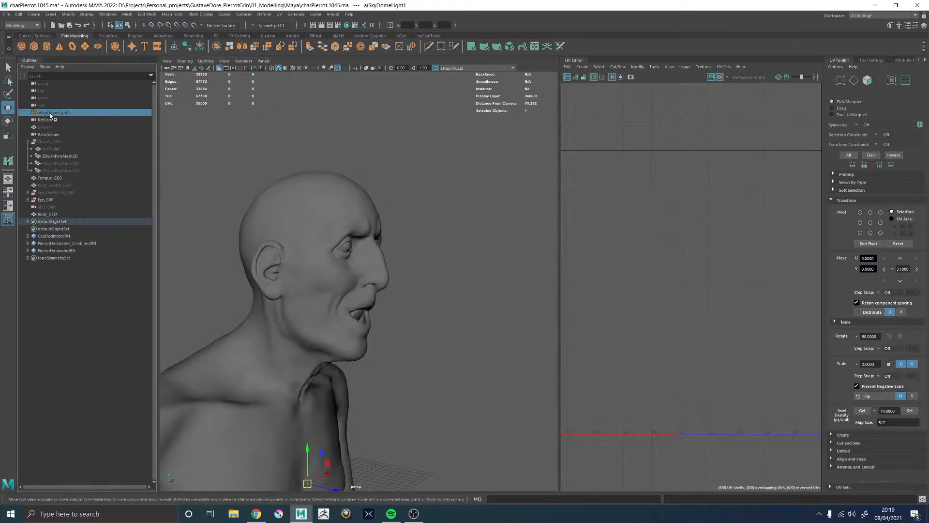
{"action": "key", "text": "h"}
{"action": "left_click_drag", "start_coordinate": [454, 260], "coordinate": [374, 91], "text": "alt"}
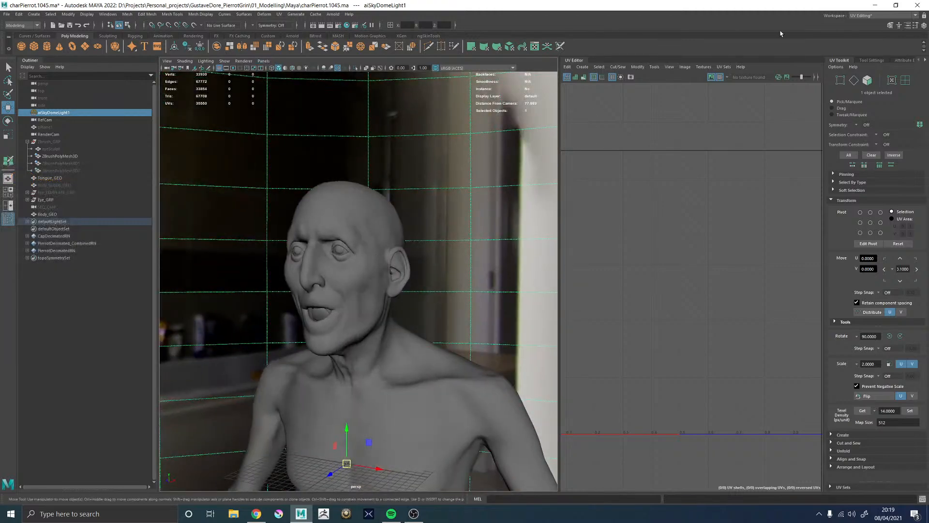
Switch the workspace to Maya Classic and dismiss the crash dialogs without sending the error report
{"action": "left_click", "coordinate": [861, 17]}
{"action": "left_click", "coordinate": [860, 27]}
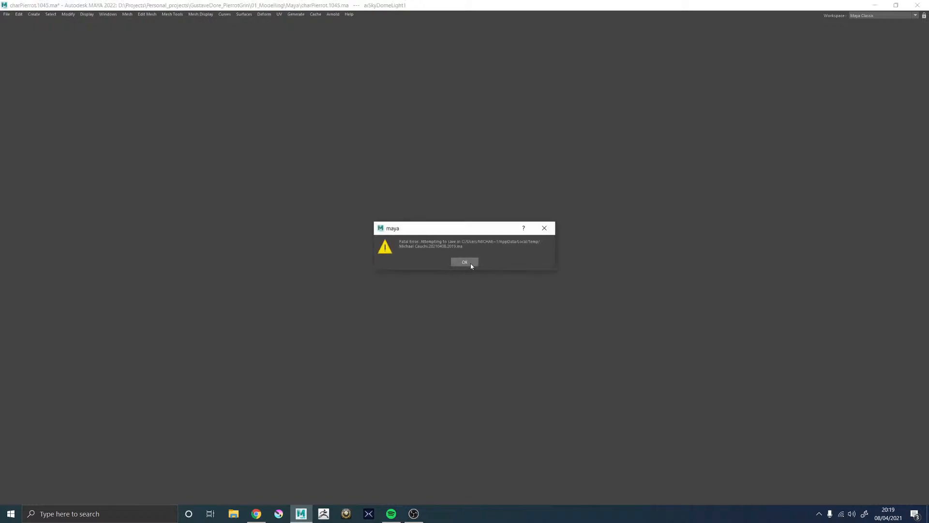
{"action": "left_click", "coordinate": [464, 262]}
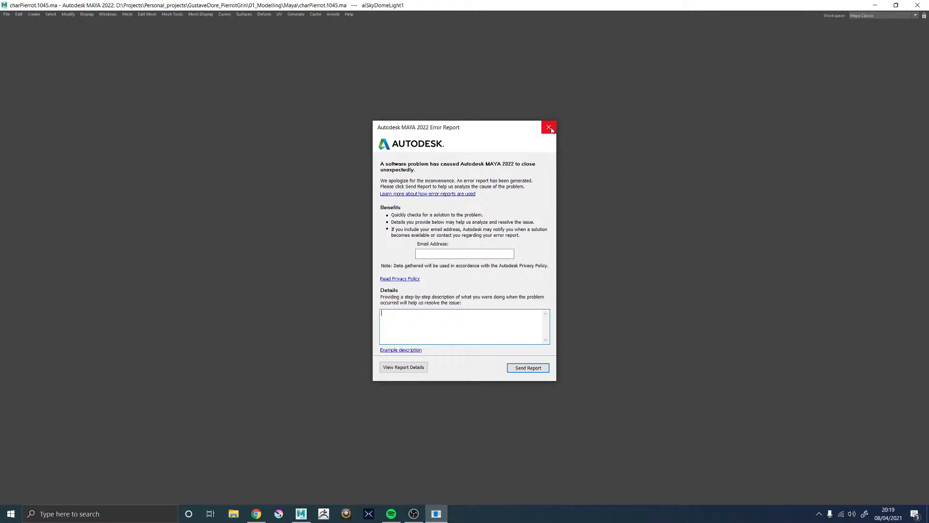
{"action": "left_click", "coordinate": [549, 128]}
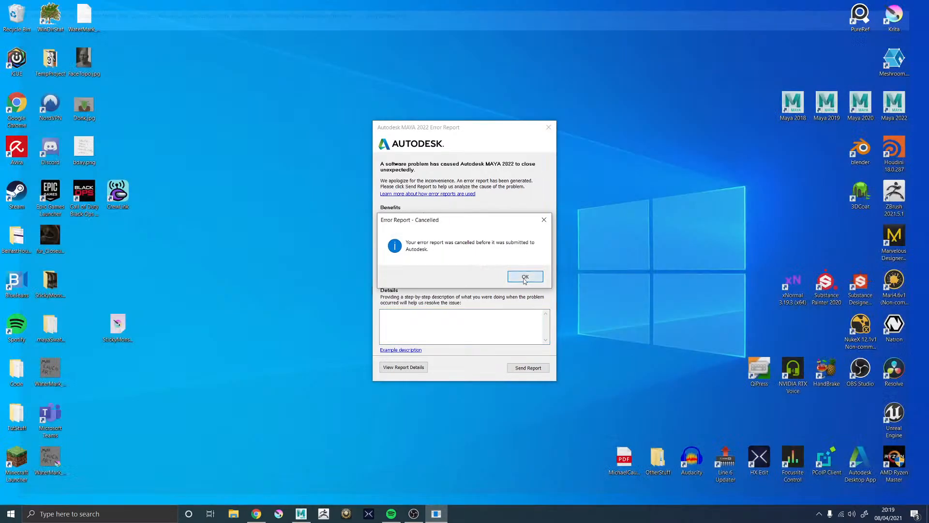
{"action": "left_click", "coordinate": [525, 276]}
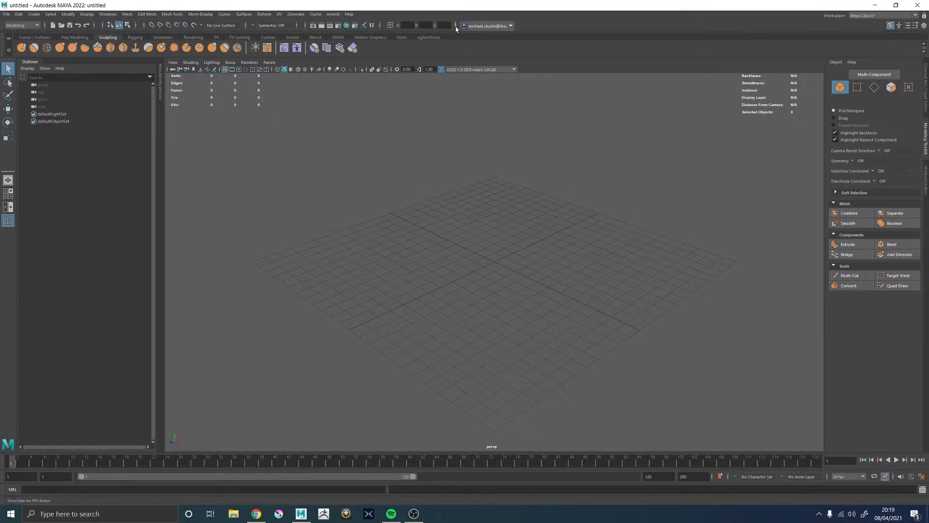
Open the scene charPierrot.1045.ma from the project's 01_Modelling/Maya folder
{"action": "left_click", "coordinate": [7, 14]}
{"action": "left_click", "coordinate": [19, 35]}
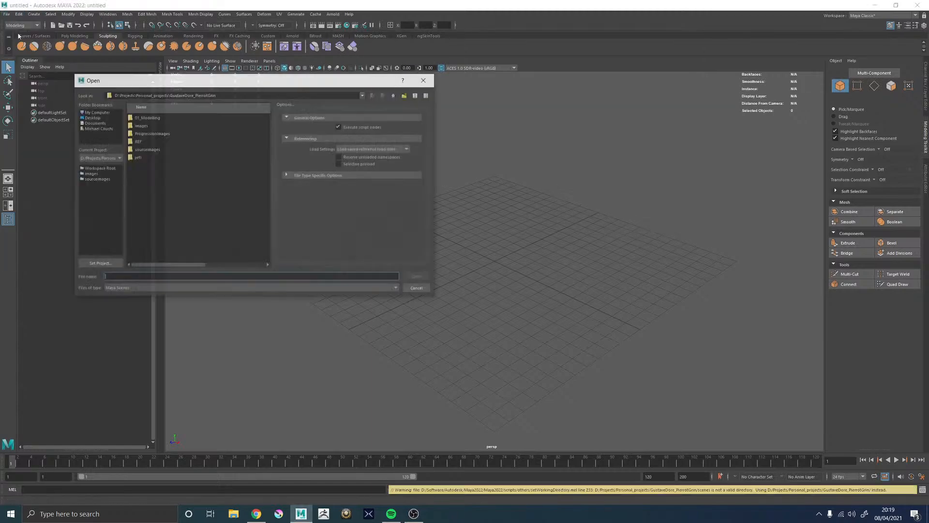
{"action": "double_click", "coordinate": [145, 118]}
{"action": "double_click", "coordinate": [140, 117]}
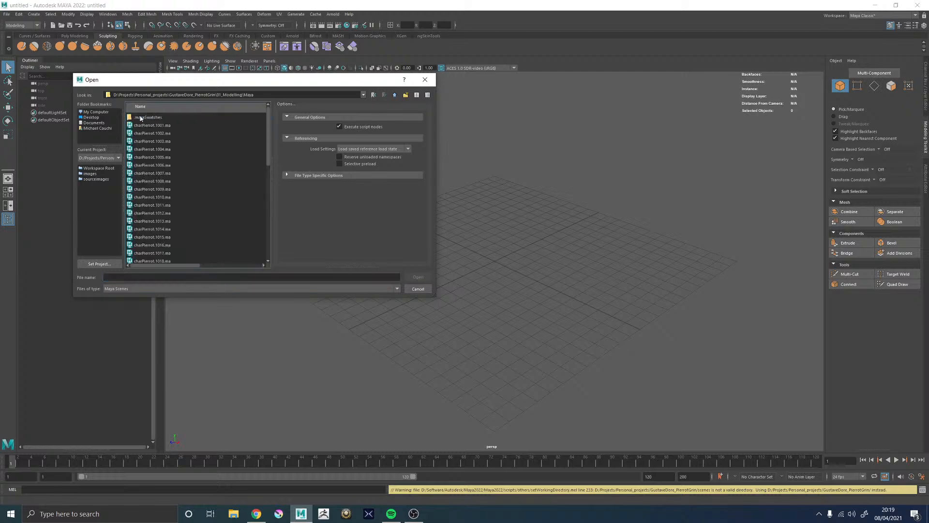
{"action": "scroll", "coordinate": [160, 203], "scroll_direction": "down", "scroll_amount": 9}
{"action": "double_click", "coordinate": [162, 253]}
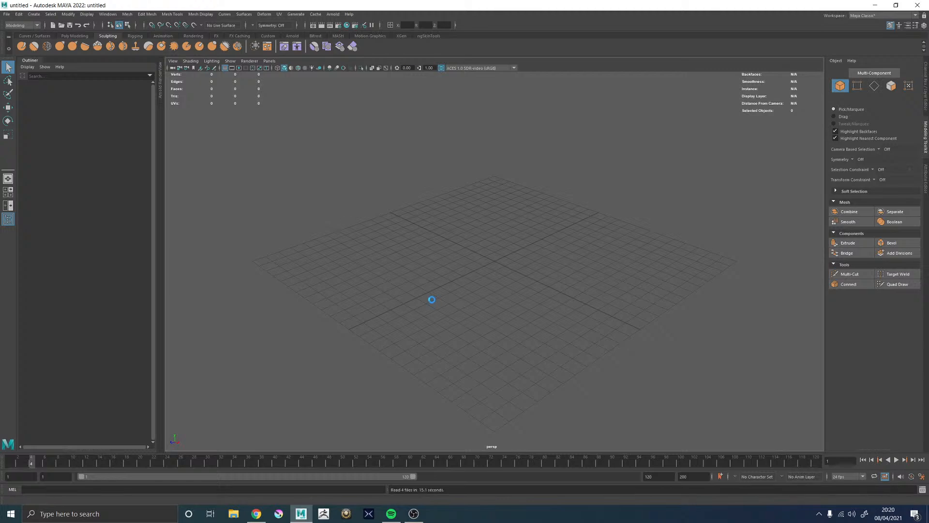
Frame Body_GEO in the viewport and start a render in the Arnold RenderView
{"action": "left_click", "coordinate": [474, 285]}
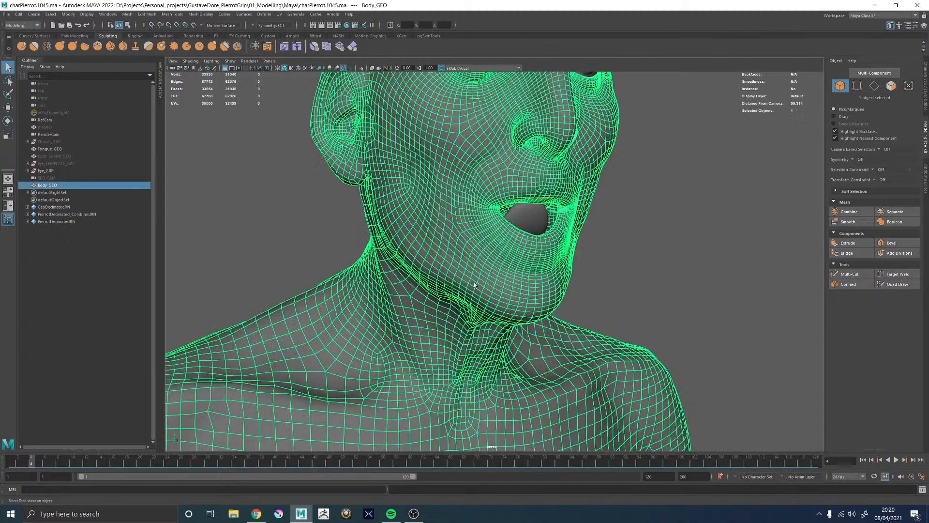
{"action": "key", "text": "f"}
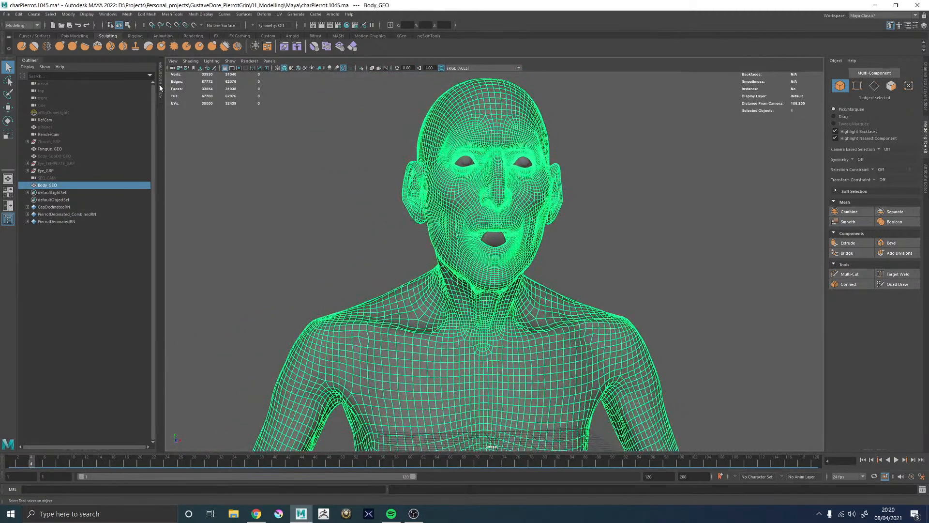
{"action": "left_click", "coordinate": [160, 88]}
{"action": "left_click", "coordinate": [461, 76]}
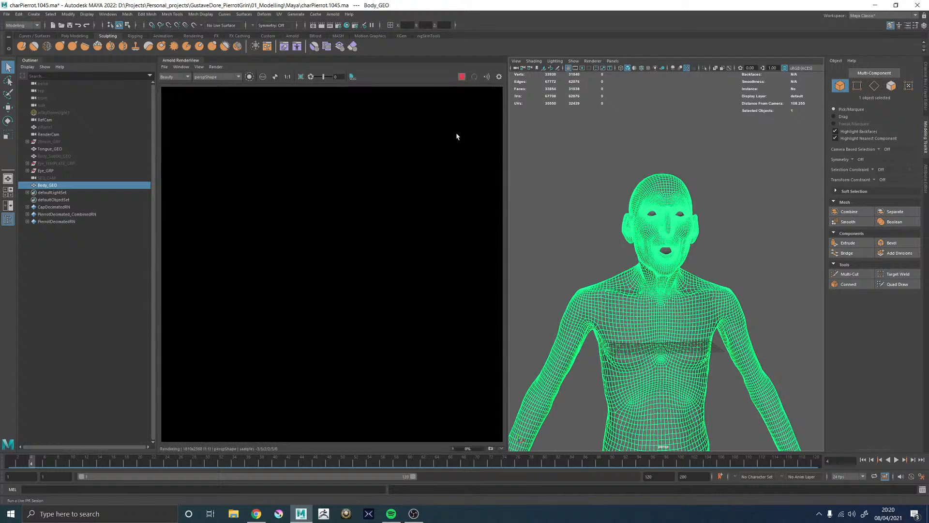
Set the render camera to RenderCamShape and stop the running render
{"action": "left_click", "coordinate": [215, 76]}
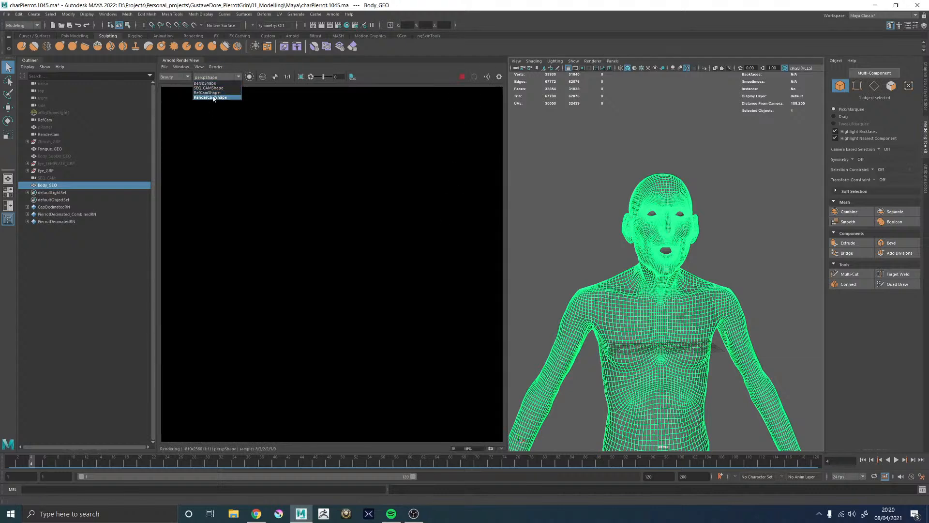
{"action": "left_click", "coordinate": [213, 98]}
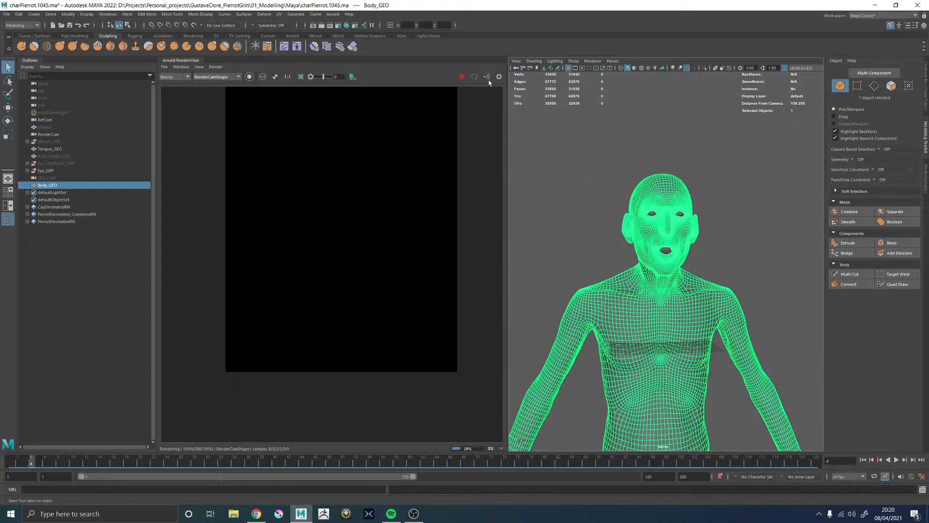
{"action": "left_click", "coordinate": [462, 76]}
Unhide aiSkyDomeLight1 and restart the Arnold render with its lighting
{"action": "left_click", "coordinate": [54, 112]}
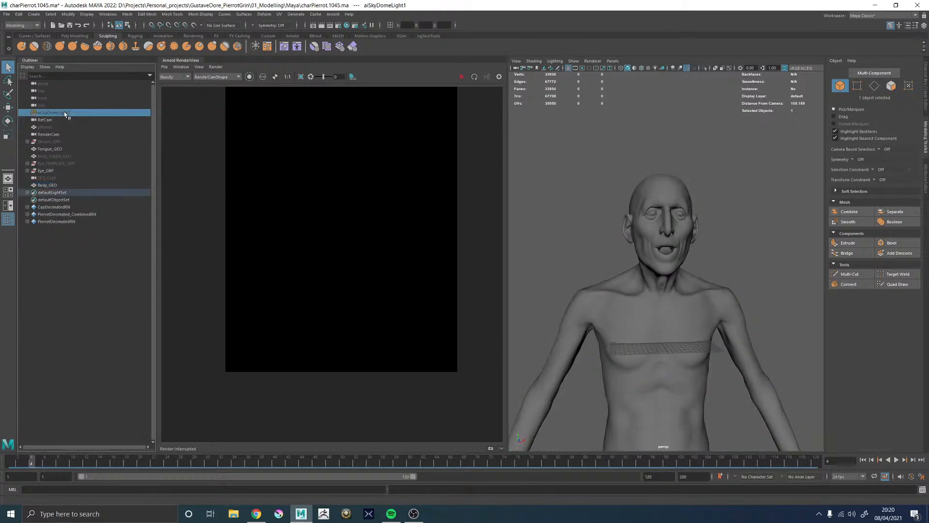
{"action": "key", "text": "h"}
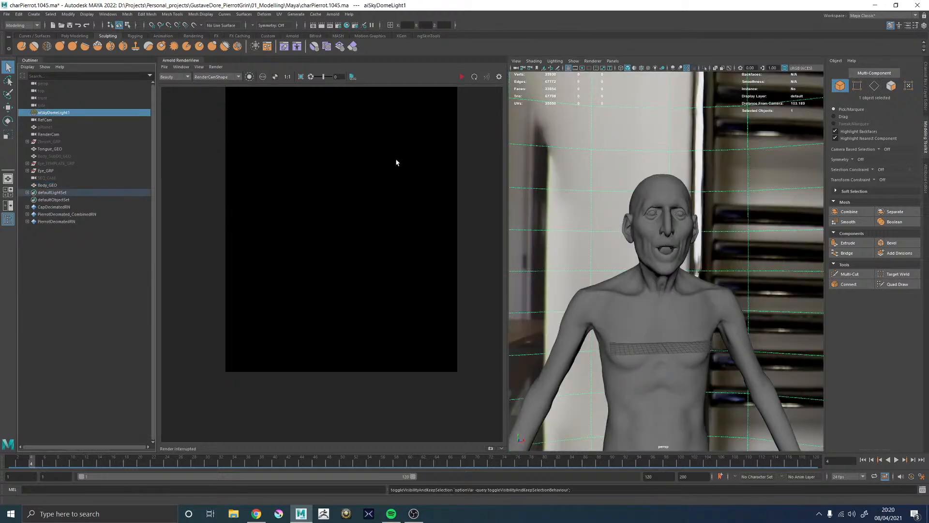
{"action": "left_click", "coordinate": [461, 77]}
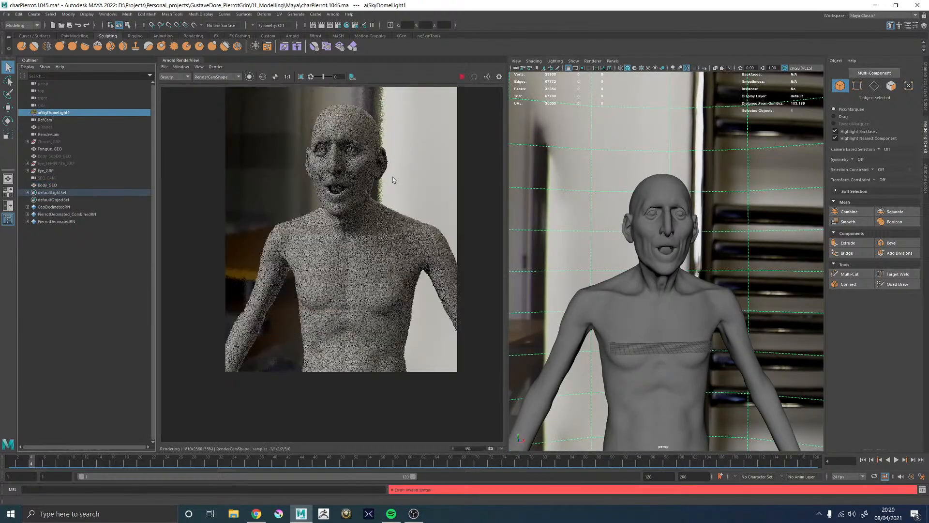
Turn off Progressive Render in the Arnold sampling settings for the character's test render
{"action": "scroll", "coordinate": [368, 171], "scroll_direction": "up", "scroll_amount": 2}
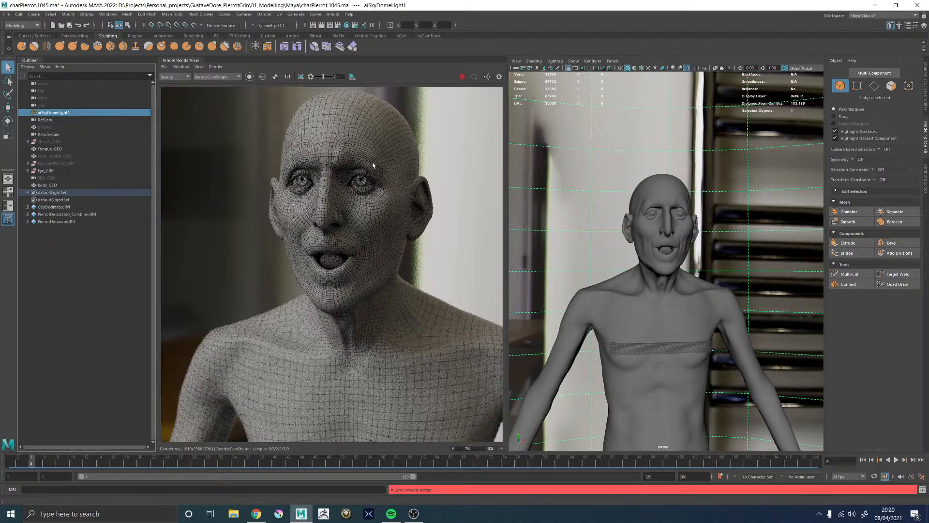
{"action": "scroll", "coordinate": [437, 204], "scroll_direction": "up", "scroll_amount": 3}
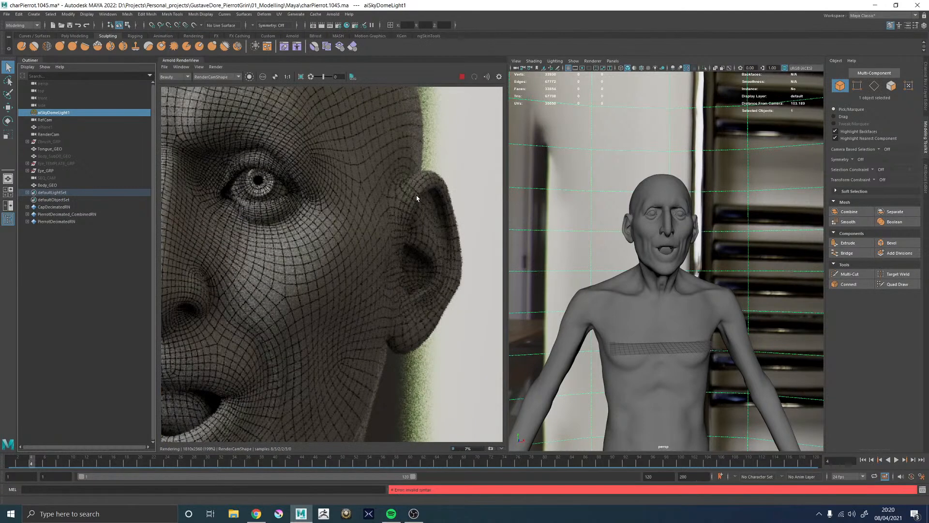
{"action": "scroll", "coordinate": [417, 196], "scroll_direction": "down", "scroll_amount": 3}
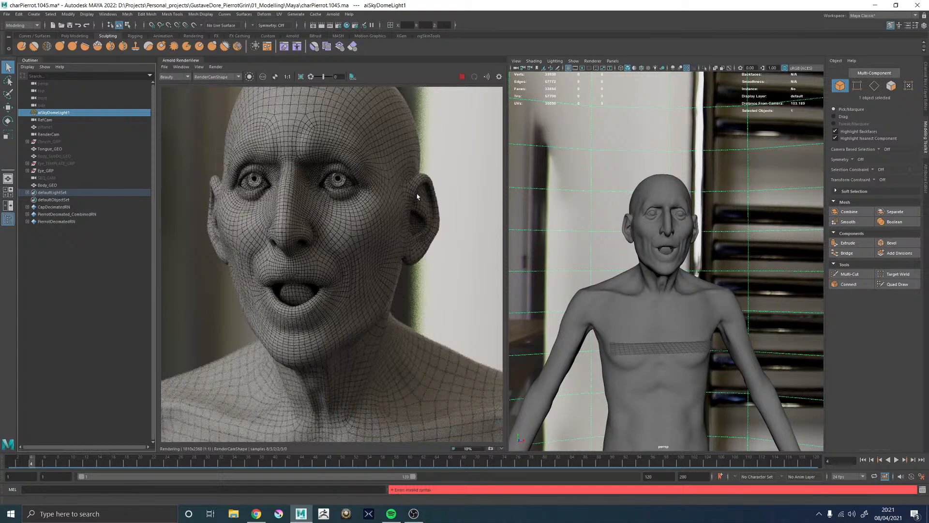
{"action": "scroll", "coordinate": [417, 196], "scroll_direction": "down", "scroll_amount": 2}
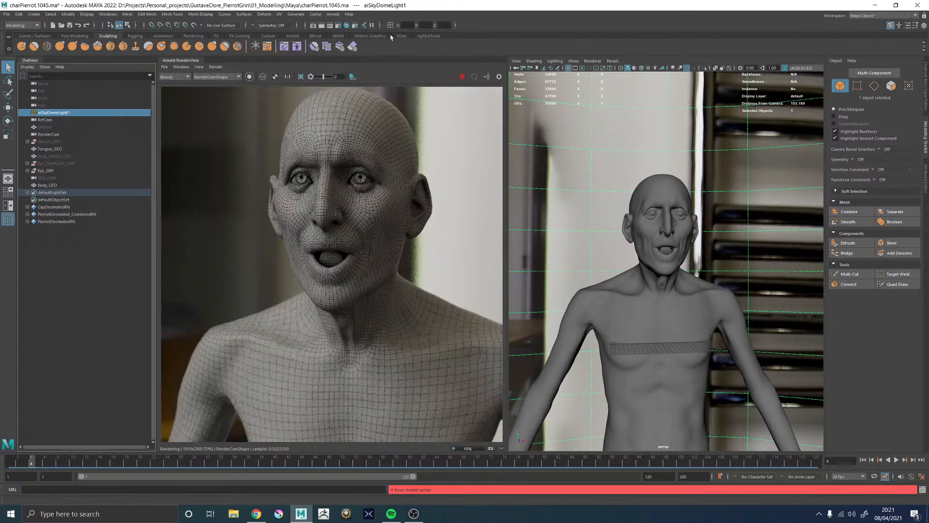
{"action": "left_click", "coordinate": [352, 46]}
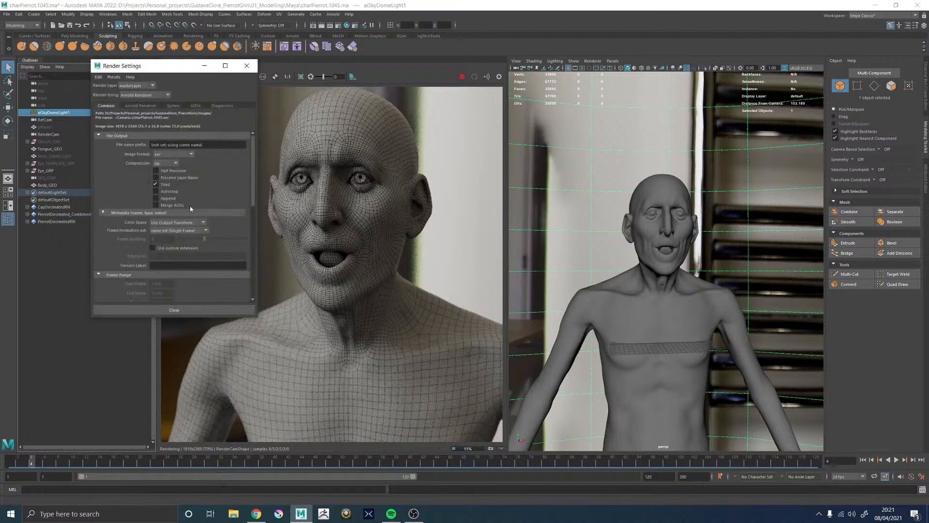
{"action": "left_click", "coordinate": [170, 106]}
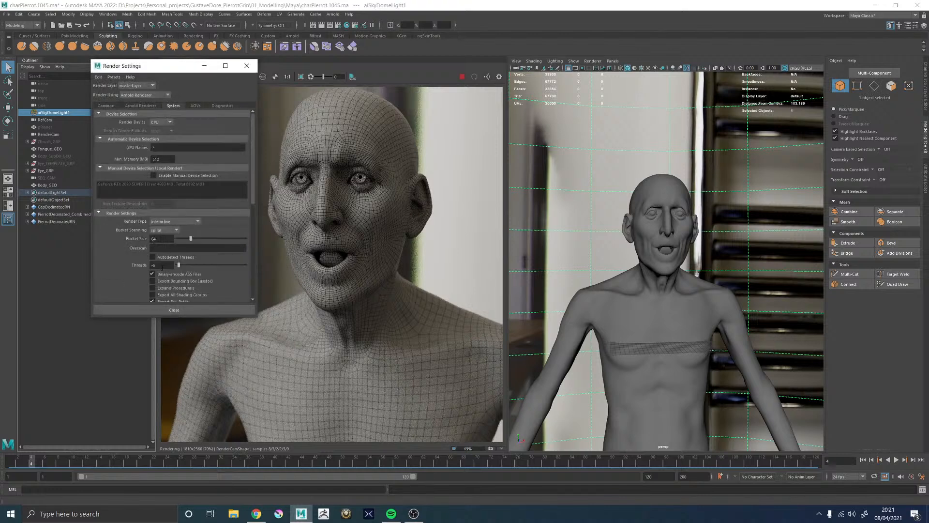
{"action": "left_click", "coordinate": [141, 106]}
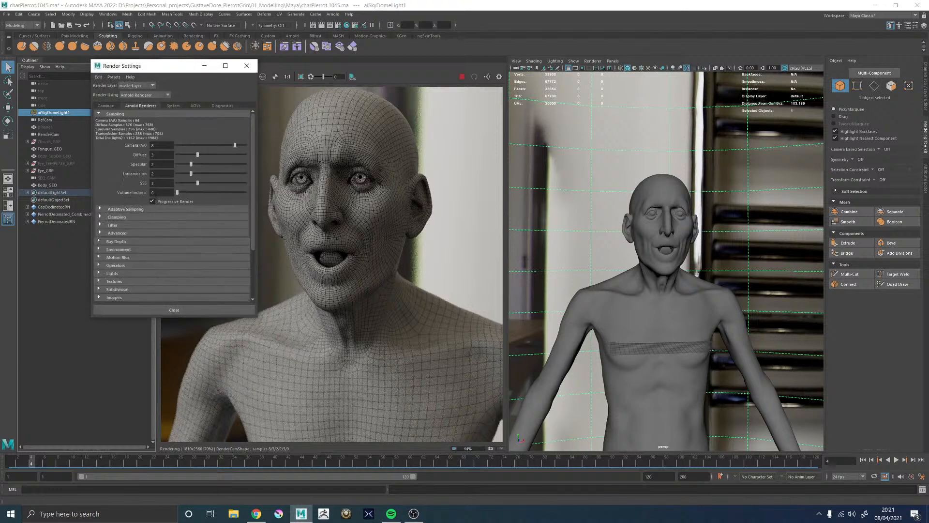
{"action": "left_click", "coordinate": [154, 200]}
{"action": "left_click", "coordinate": [246, 65]}
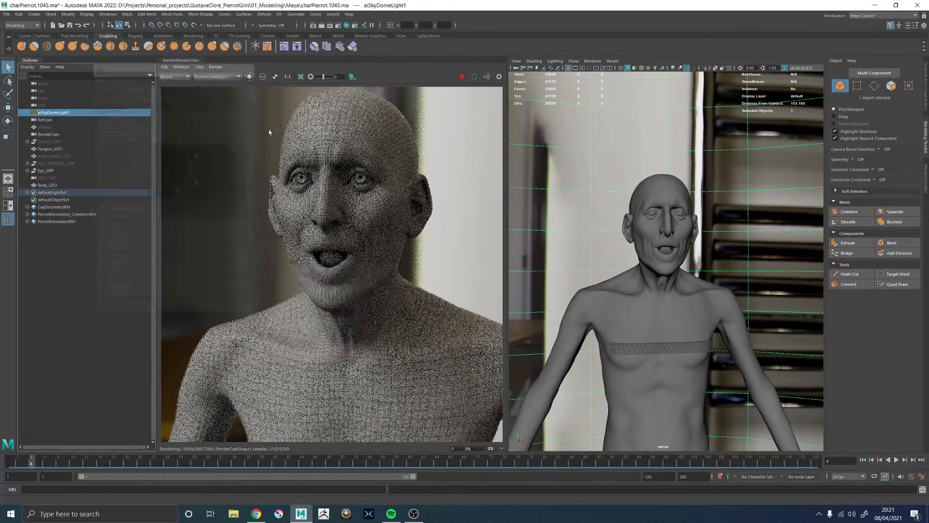
{"action": "scroll", "coordinate": [360, 213], "scroll_direction": "down", "scroll_amount": 2}
{"action": "middle_click_drag", "start_coordinate": [387, 240], "coordinate": [378, 235]}
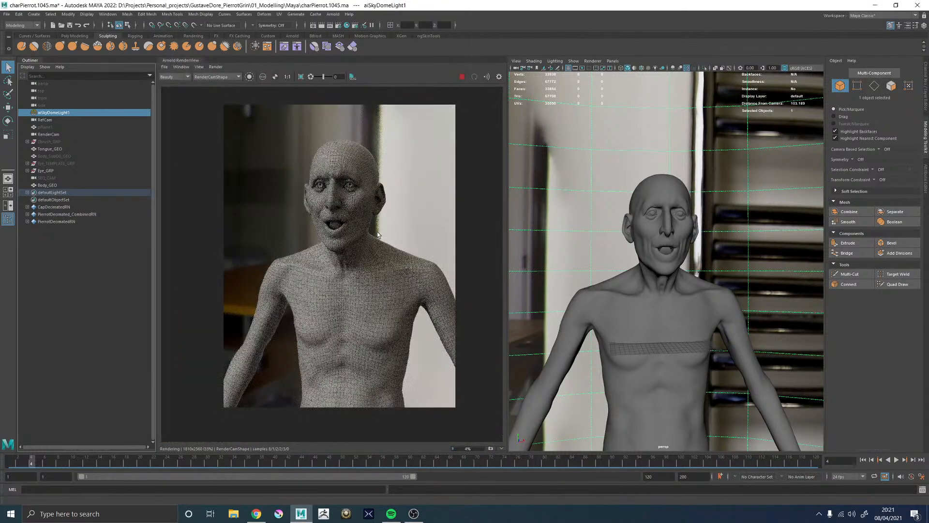